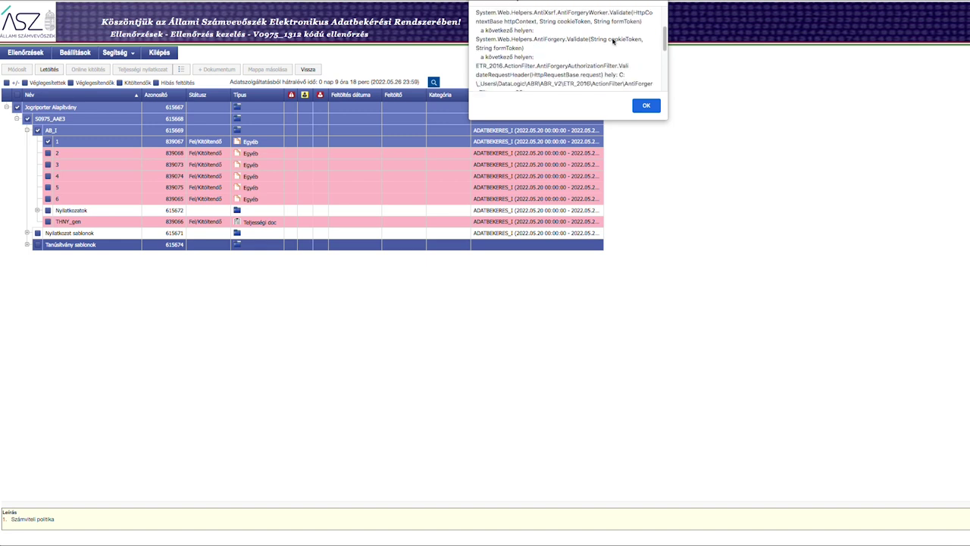
- Dismiss the open error messages and try to select the Nyilatkozat sablonok folder
{"action": "left_click", "coordinate": [641, 105]}
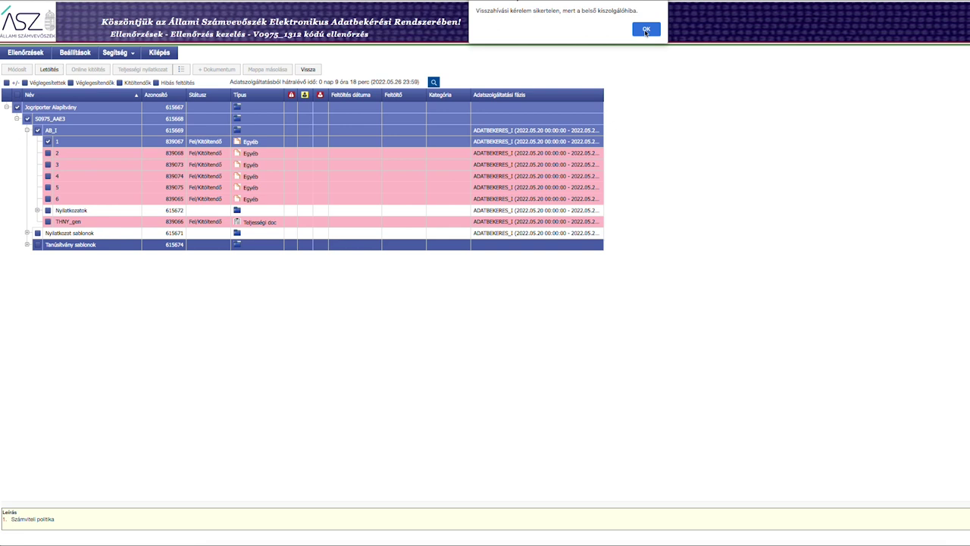
{"action": "left_click", "coordinate": [646, 31]}
{"action": "left_click", "coordinate": [76, 233]}
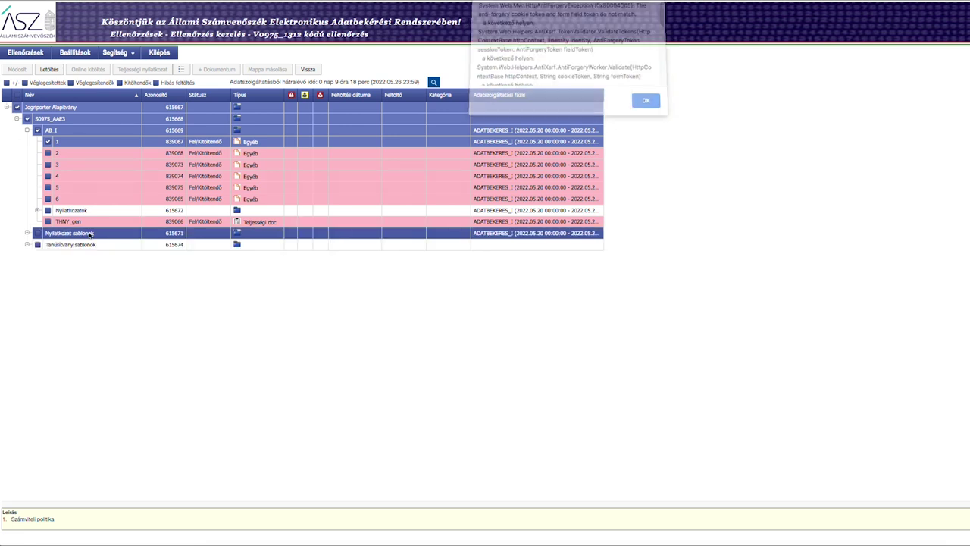
{"action": "scroll", "coordinate": [528, 45], "scroll_direction": "down", "scroll_amount": 5}
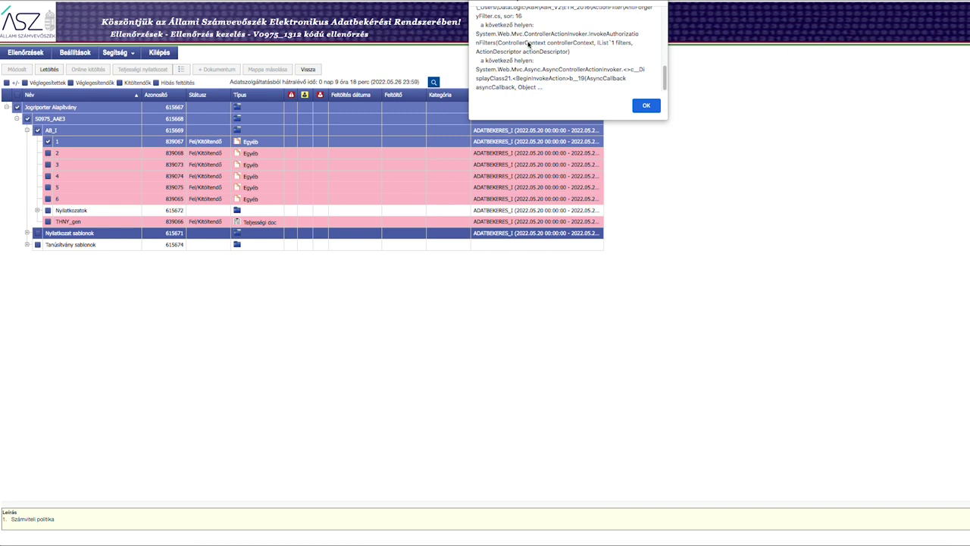
{"action": "left_click", "coordinate": [644, 108]}
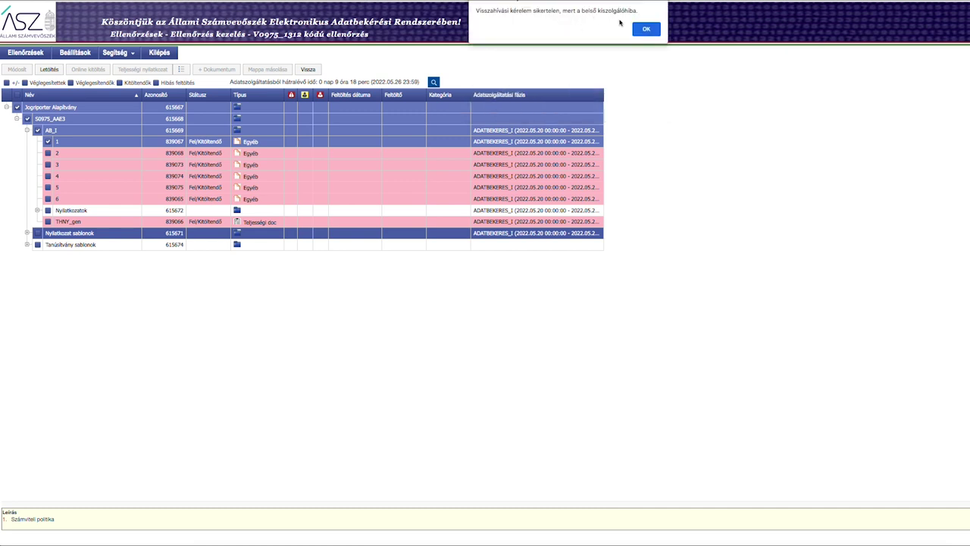
{"action": "left_click", "coordinate": [646, 32]}
- Try to select request 2 in the AB_I folder and dismiss the error messages
{"action": "left_click", "coordinate": [62, 155]}
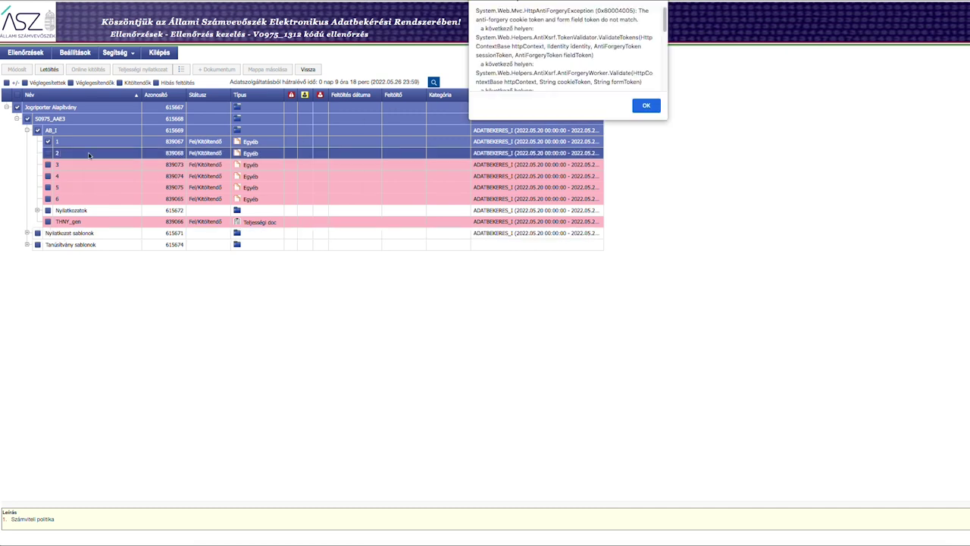
{"action": "scroll", "coordinate": [621, 78], "scroll_direction": "down", "scroll_amount": 5}
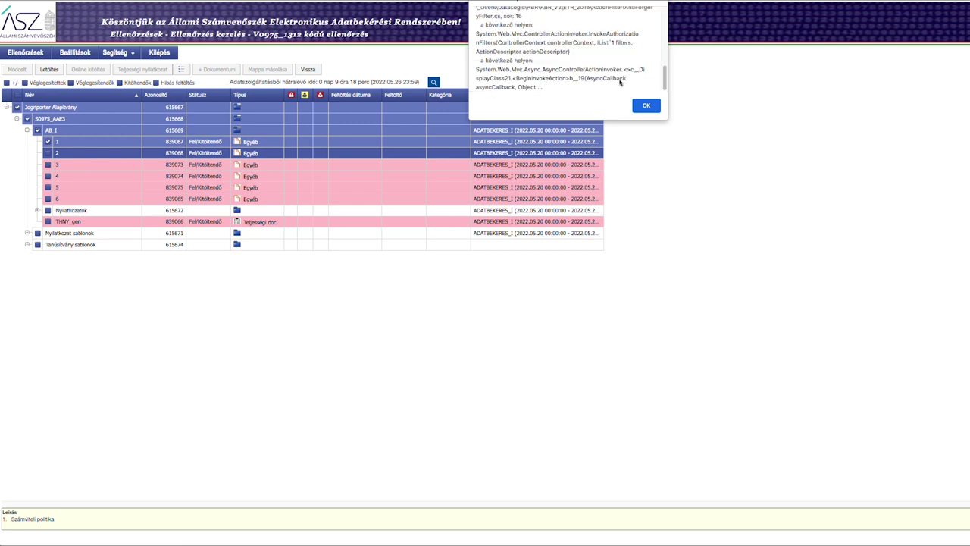
{"action": "left_click", "coordinate": [646, 106]}
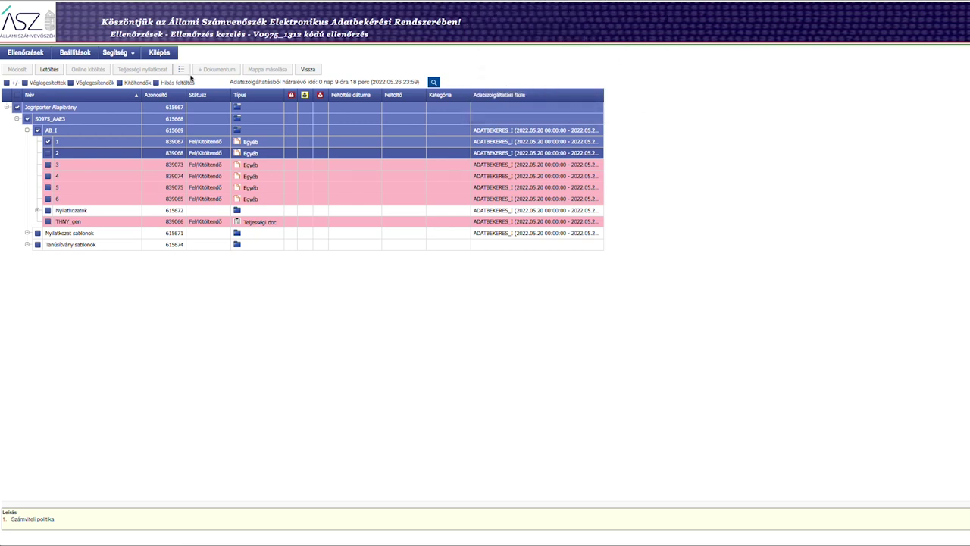
- Try to select the top-level Jogriporter Alapítvány folder and close the error messages
{"action": "left_click", "coordinate": [48, 109]}
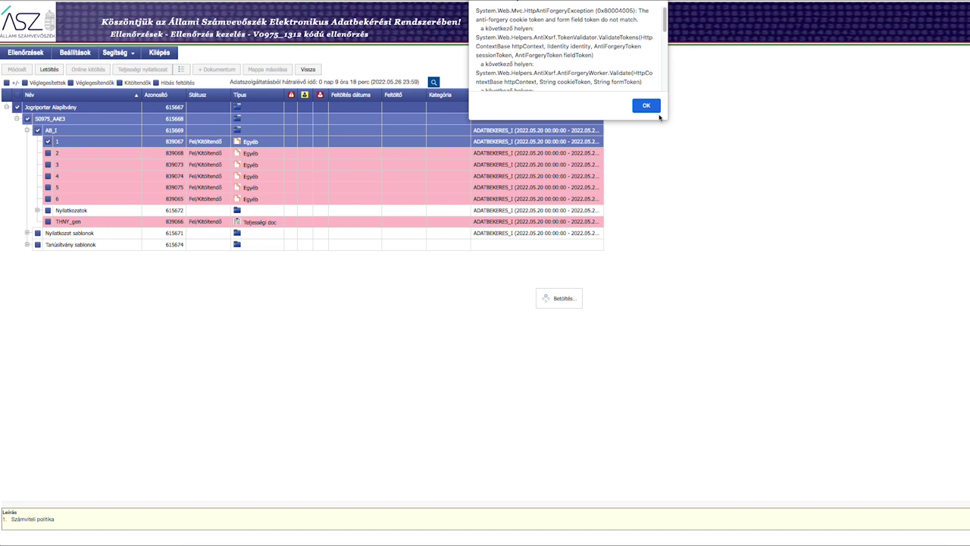
{"action": "left_click", "coordinate": [650, 107]}
{"action": "left_click", "coordinate": [646, 29]}
- Clear the selection marks of the Jogriporter Alapítvány and AB_I folders, dismissing the error messages
{"action": "left_click", "coordinate": [18, 108]}
{"action": "left_click", "coordinate": [648, 30]}
{"action": "left_click", "coordinate": [645, 105]}
{"action": "left_click", "coordinate": [37, 131]}
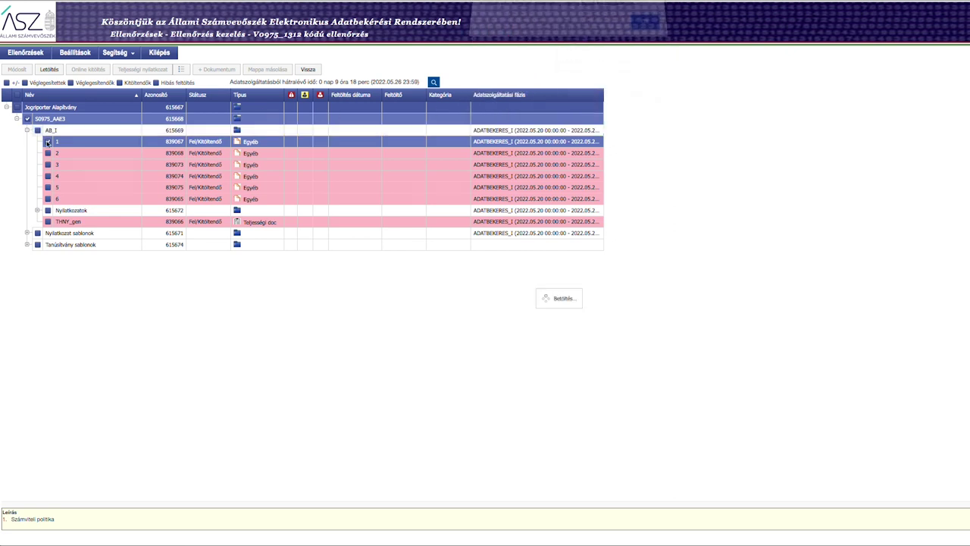
{"action": "left_click", "coordinate": [646, 30]}
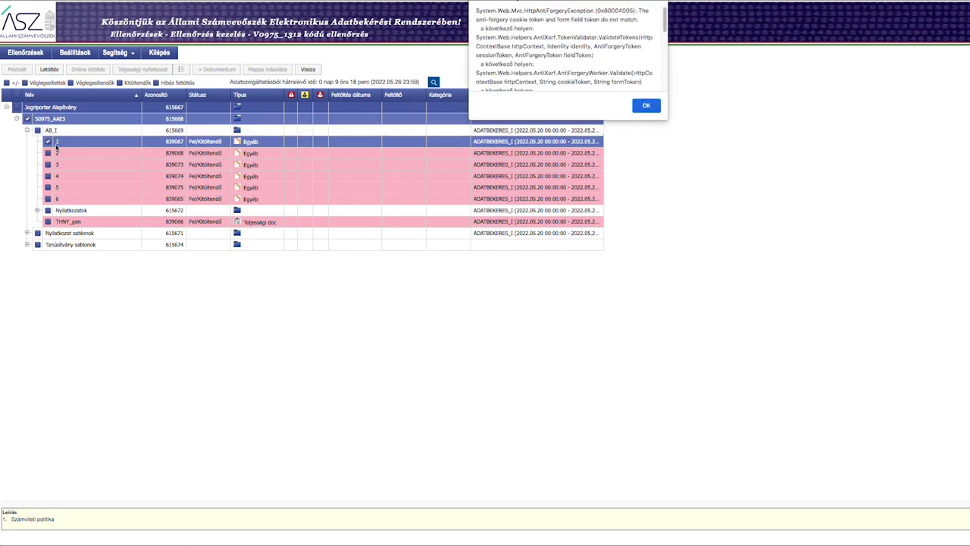
{"action": "left_click", "coordinate": [639, 107]}
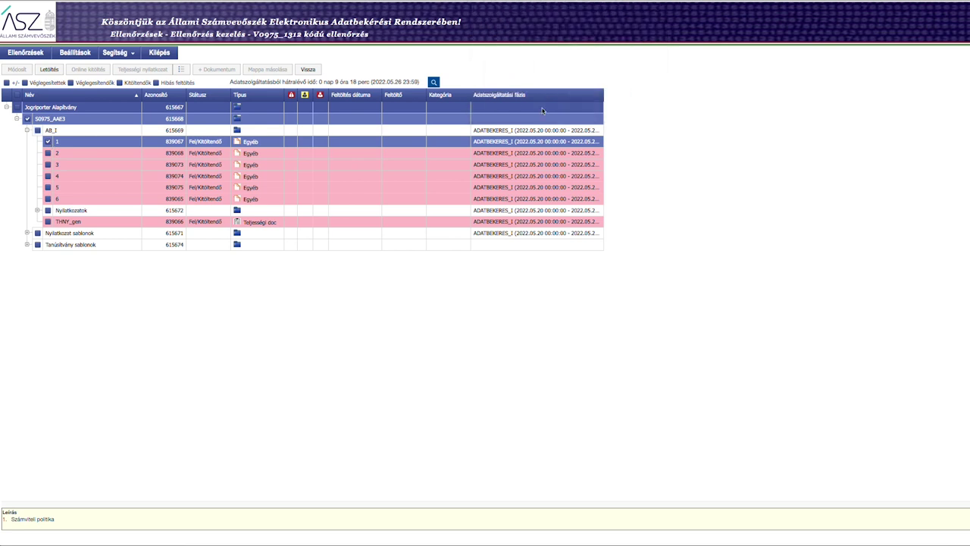
- Clear the selection mark of request 1 in the AB_I folder and dismiss the error messages
{"action": "left_click", "coordinate": [47, 142]}
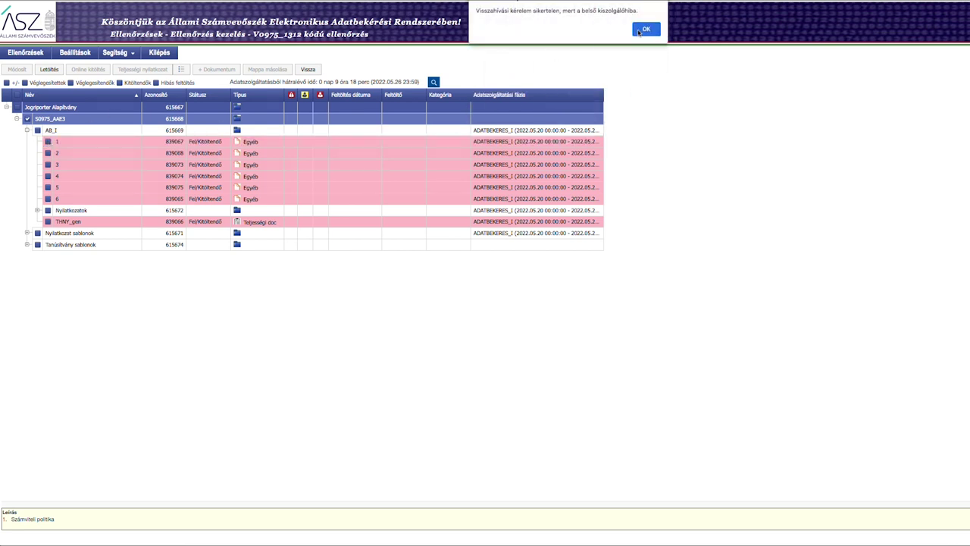
{"action": "left_click", "coordinate": [645, 30]}
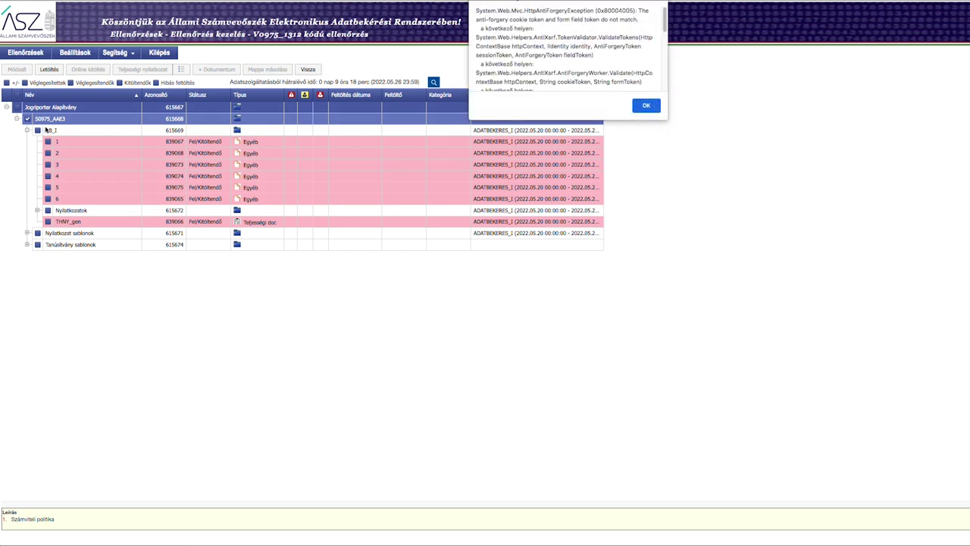
{"action": "scroll", "coordinate": [621, 70], "scroll_direction": "down", "scroll_amount": 5}
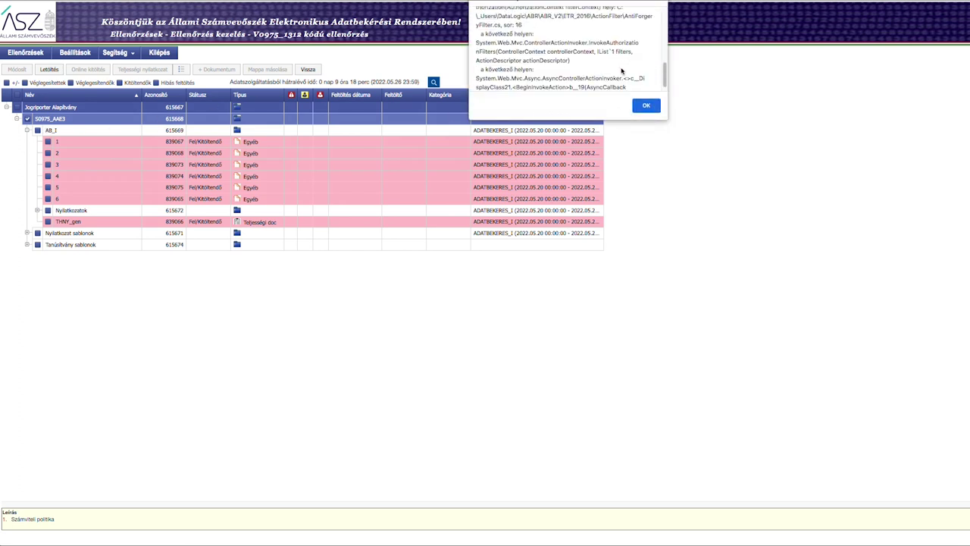
{"action": "left_click", "coordinate": [646, 107]}
- Try to select request 6 in the AB_I folder and dismiss the error messages
{"action": "left_click", "coordinate": [71, 199]}
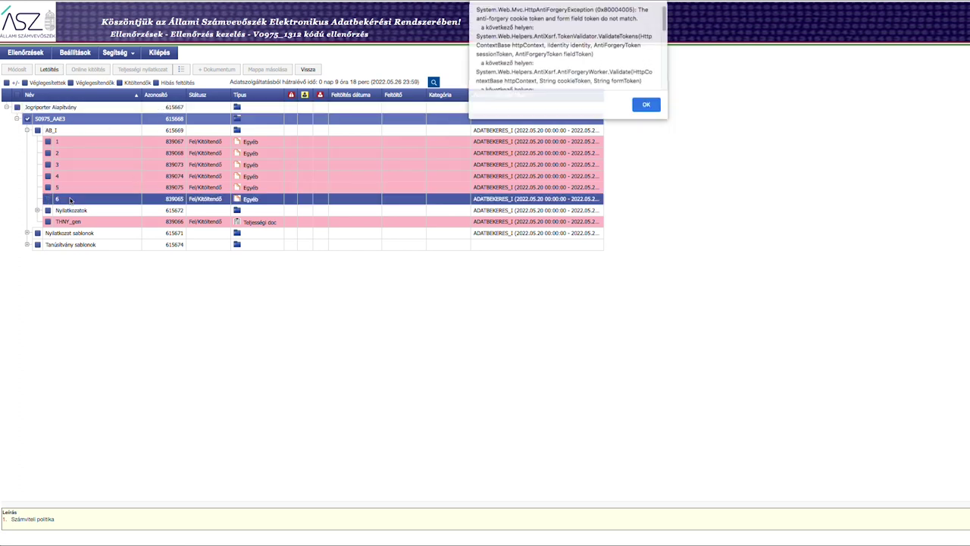
{"action": "left_click", "coordinate": [646, 107]}
{"action": "left_click", "coordinate": [646, 30]}
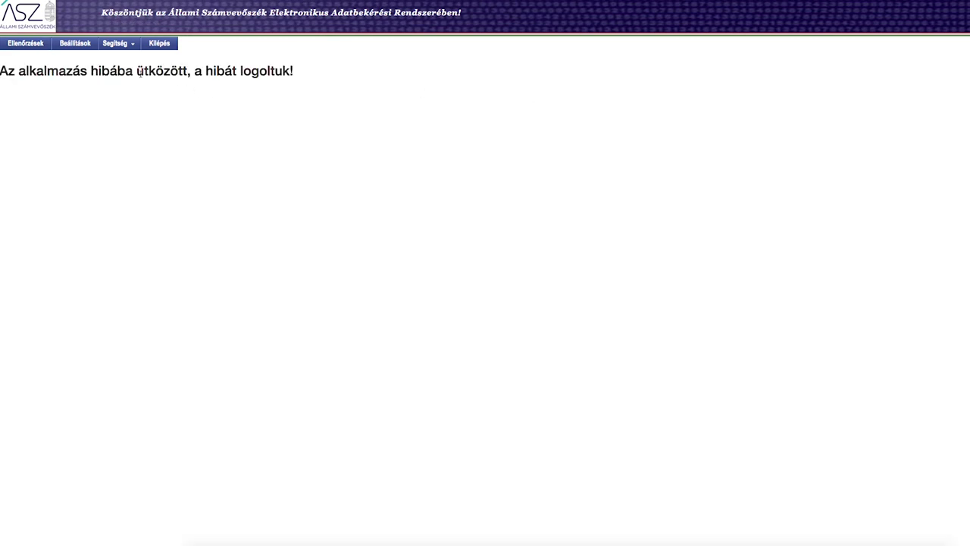
- Reopen the inspections and try to attach 1_Szamviteli_politika_JA.pdf to request 1 (Számviteli politika)
{"action": "left_click", "coordinate": [27, 46]}
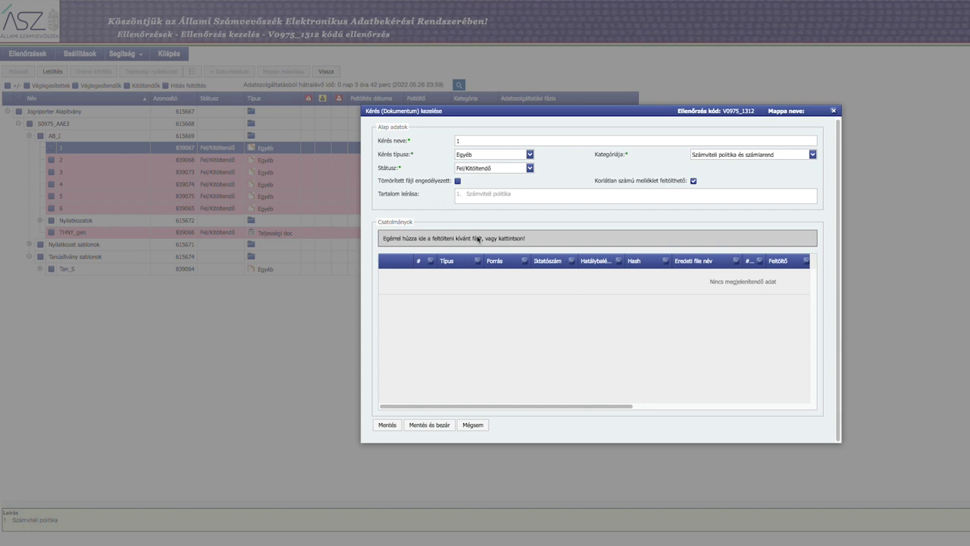
{"action": "left_click", "coordinate": [453, 238]}
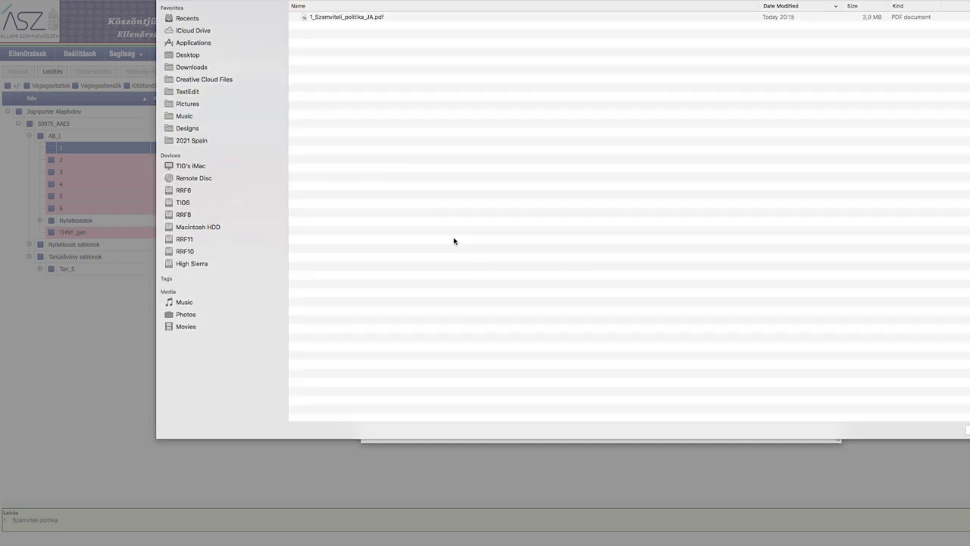
{"action": "left_click", "coordinate": [362, 18]}
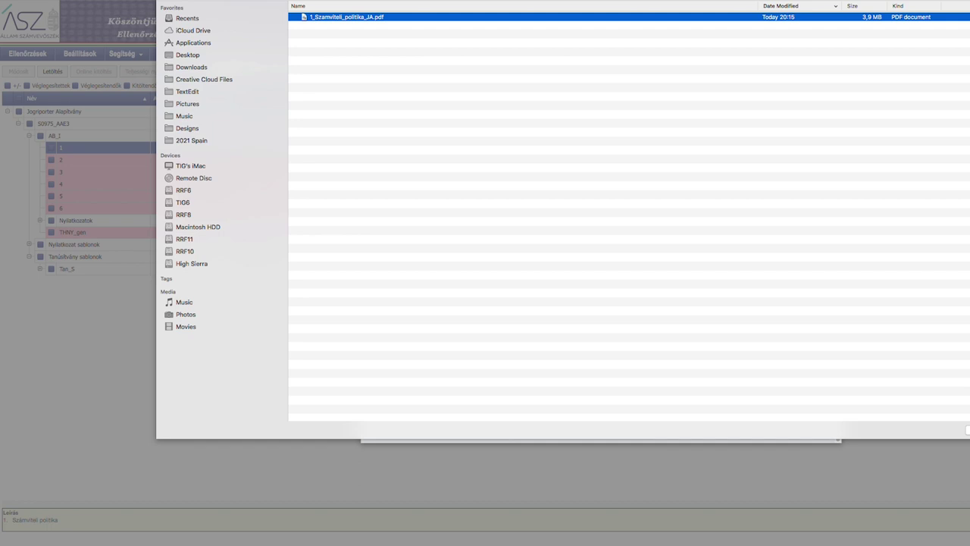
{"action": "key", "text": "Return"}
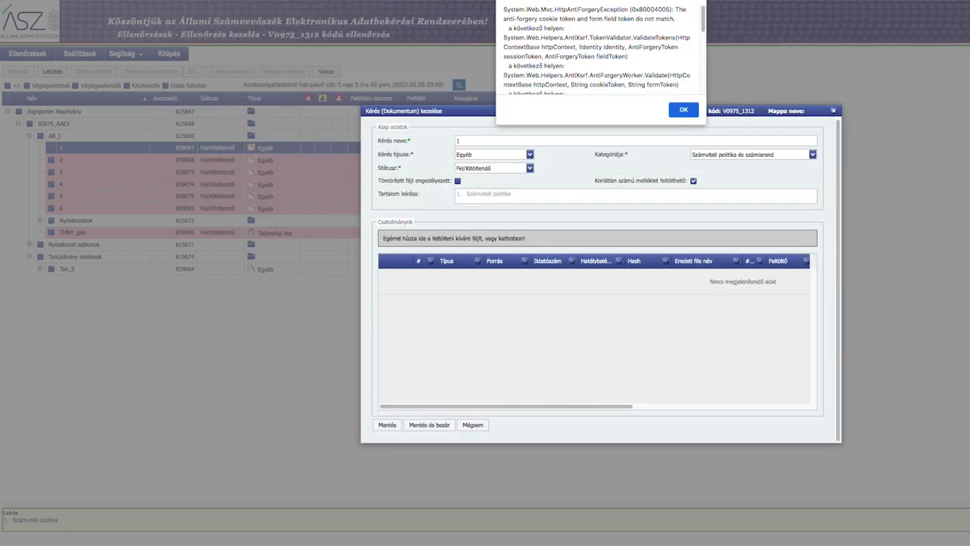
{"action": "left_click_drag", "start_coordinate": [705, 19], "coordinate": [705, 91]}
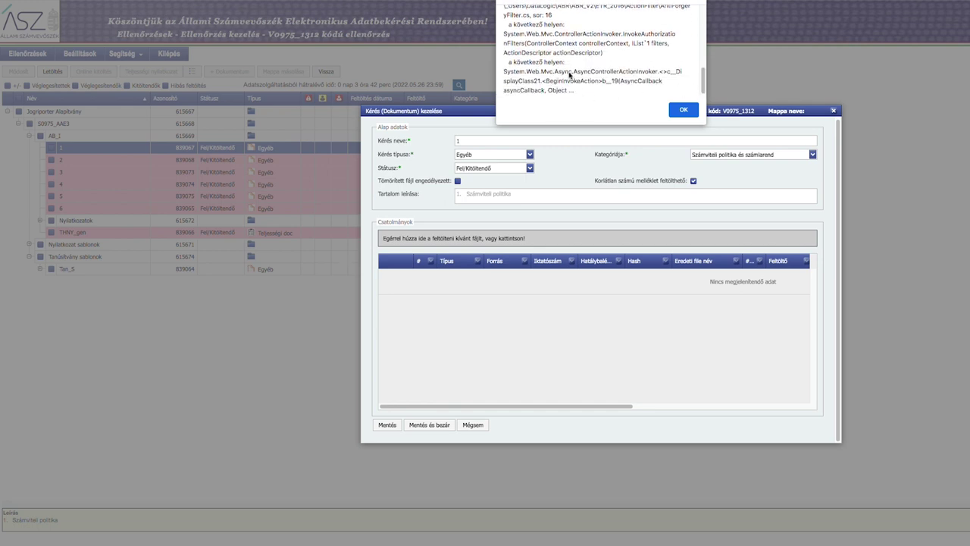
{"action": "left_click", "coordinate": [683, 110]}
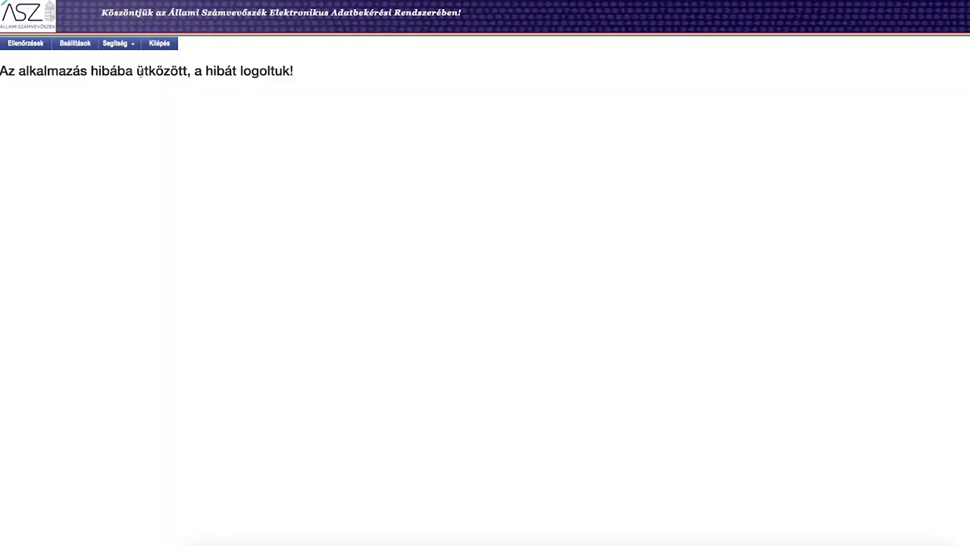
- Return to the inspections, select request 5 and check its required document in the Dokumentumok jegyzéke of the guide
{"action": "left_click", "coordinate": [30, 47]}
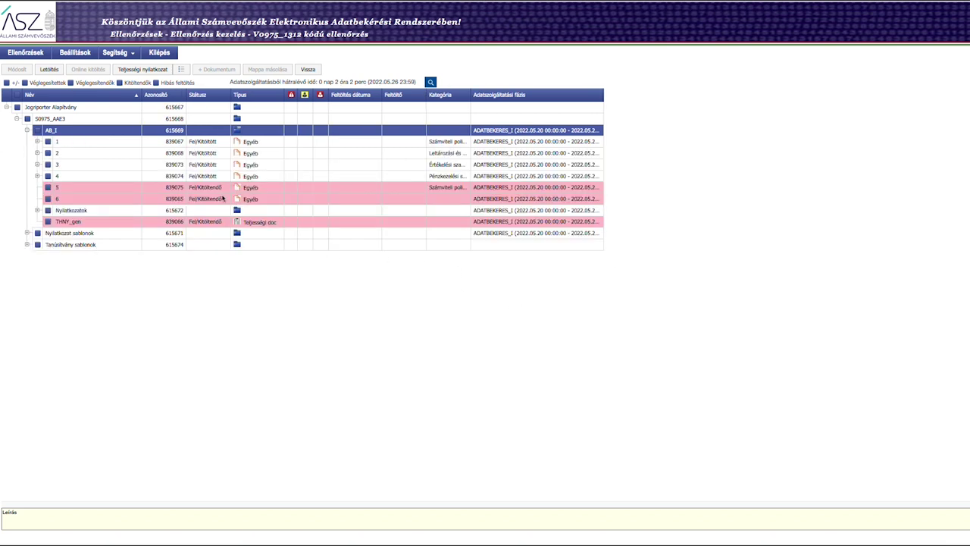
{"action": "left_click", "coordinate": [75, 188]}
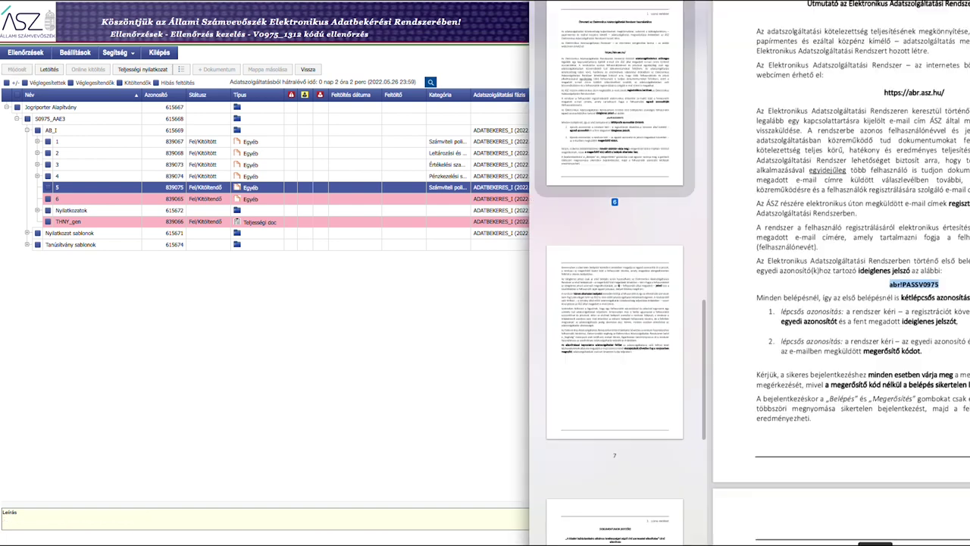
{"action": "scroll", "coordinate": [911, 347], "scroll_direction": "down", "scroll_amount": 10}
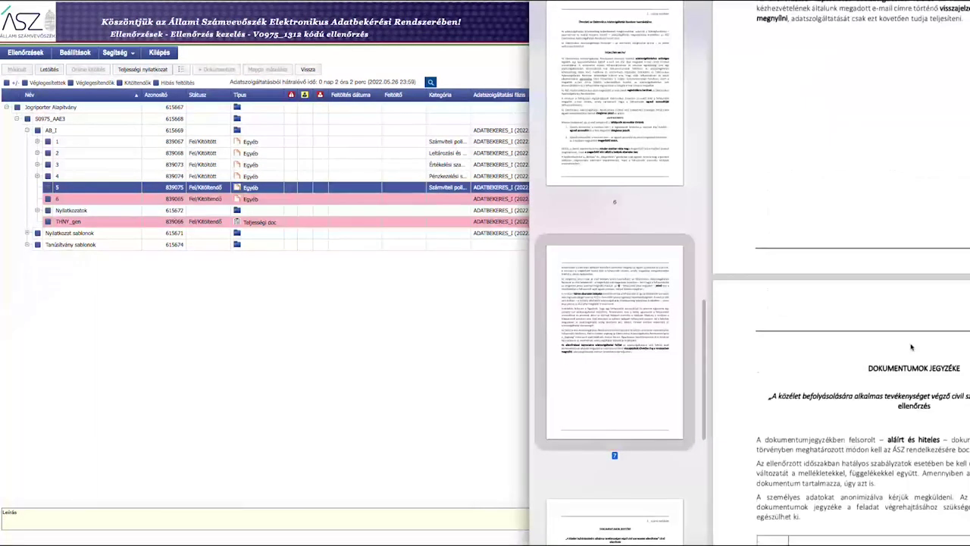
{"action": "scroll", "coordinate": [911, 347], "scroll_direction": "down", "scroll_amount": 5}
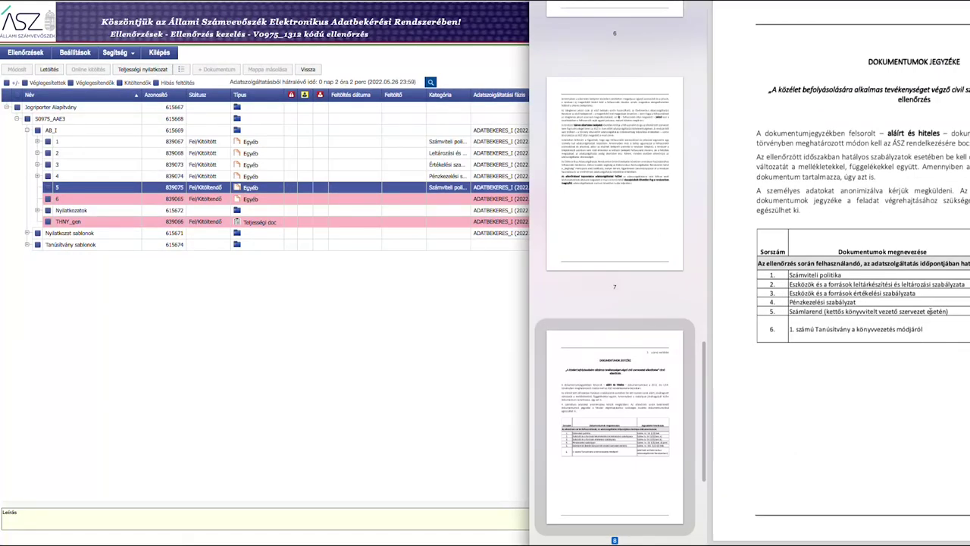
{"action": "left_click", "coordinate": [434, 319]}
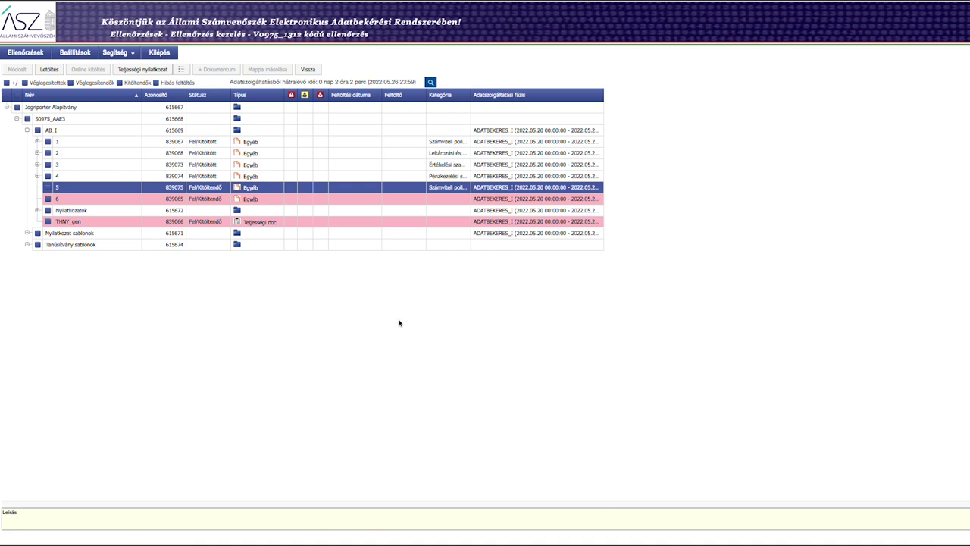
- Attach 5_szlrend_bizonylati_szabalyzat_JA.pdf to request 5 (Számlarend), waiting for the page to respond, and save and close the request
{"action": "left_click", "coordinate": [48, 187]}
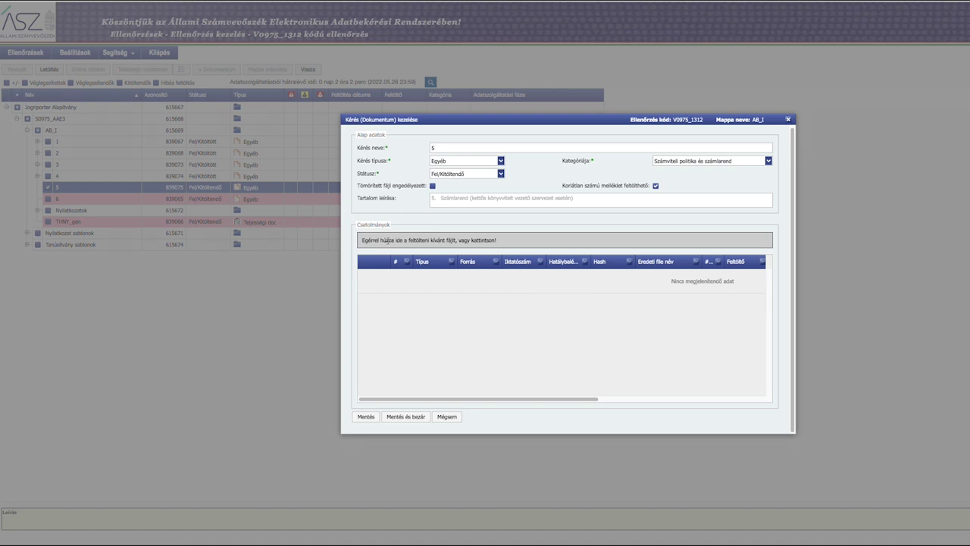
{"action": "left_click", "coordinate": [388, 239]}
{"action": "left_click", "coordinate": [327, 35]}
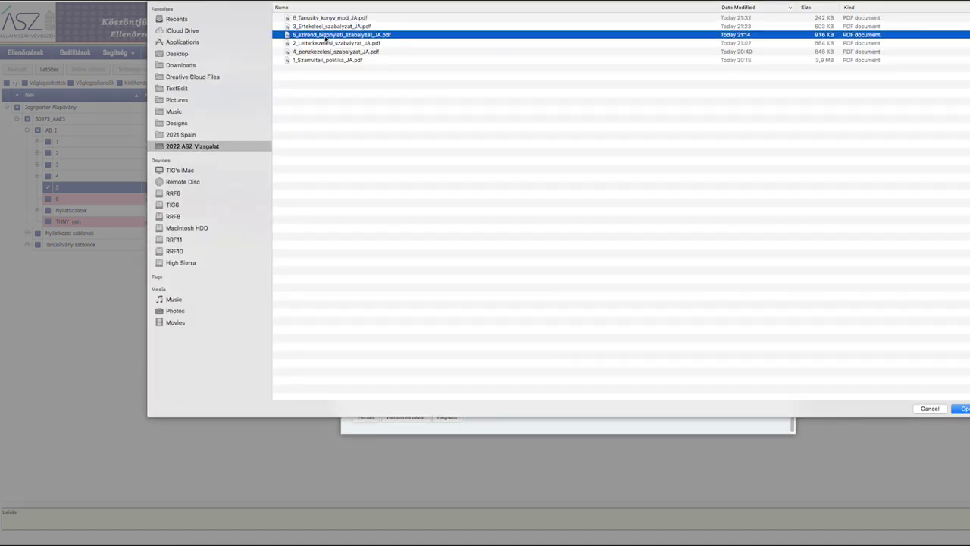
{"action": "left_click", "coordinate": [961, 413]}
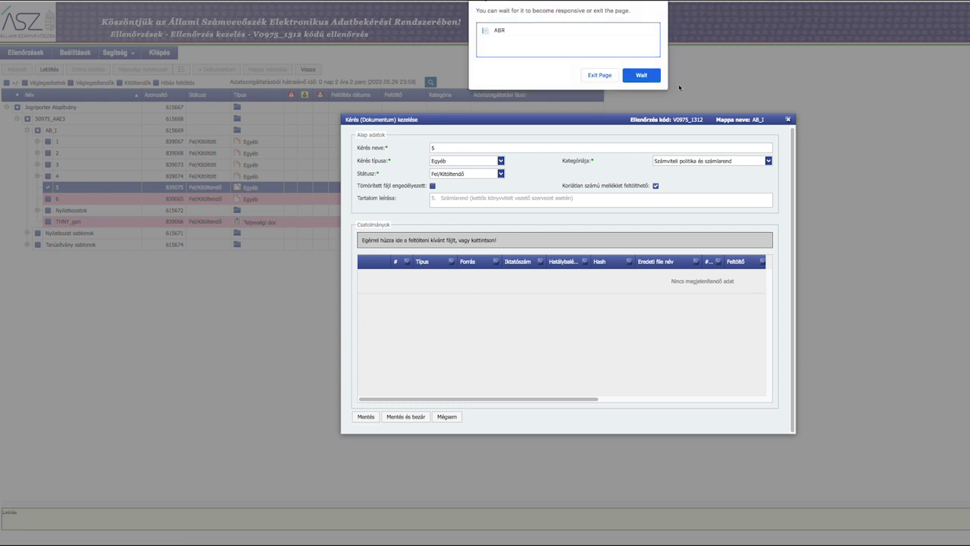
{"action": "left_click", "coordinate": [645, 77]}
{"action": "left_click", "coordinate": [645, 79]}
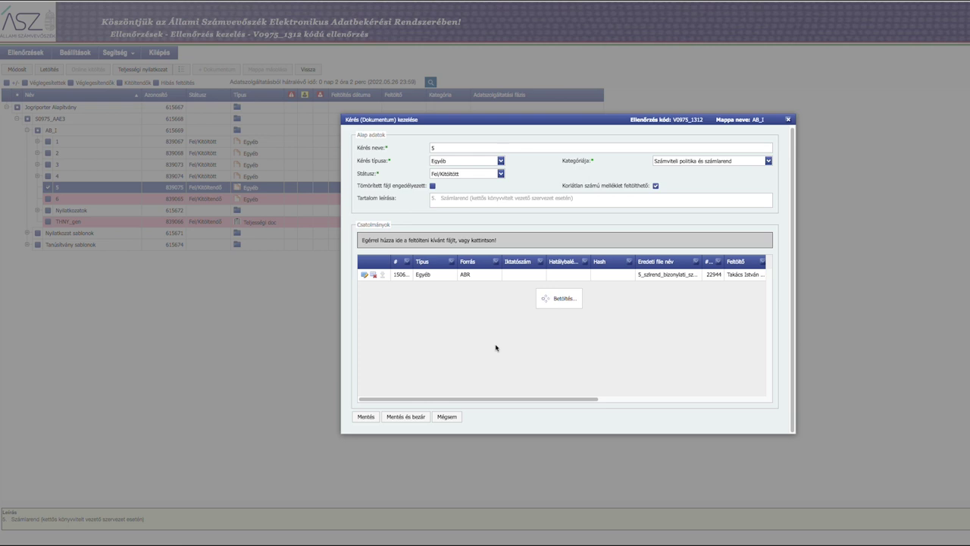
{"action": "left_click", "coordinate": [407, 417]}
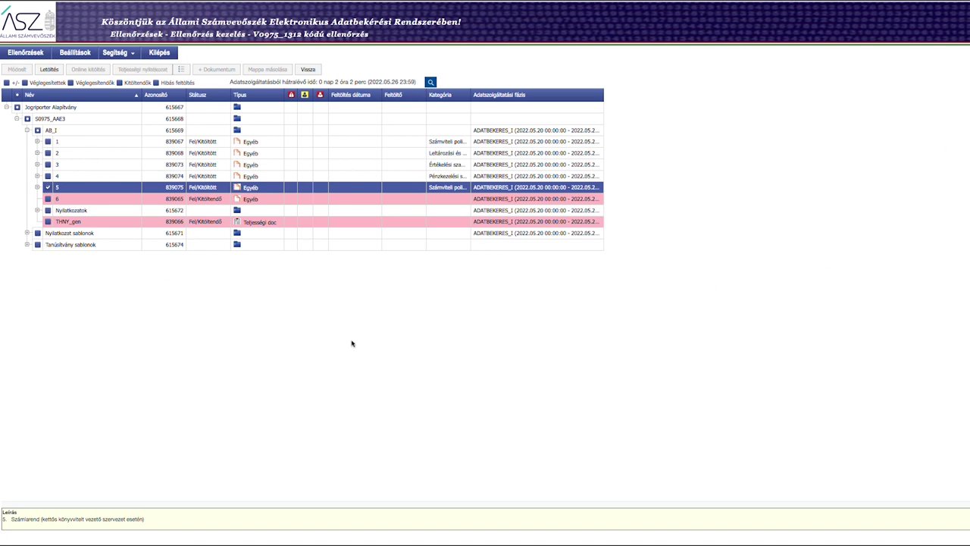
- Select request 6 in the AB_I folder, deselect request 5, and dismiss the server error messages
{"action": "left_click", "coordinate": [48, 199]}
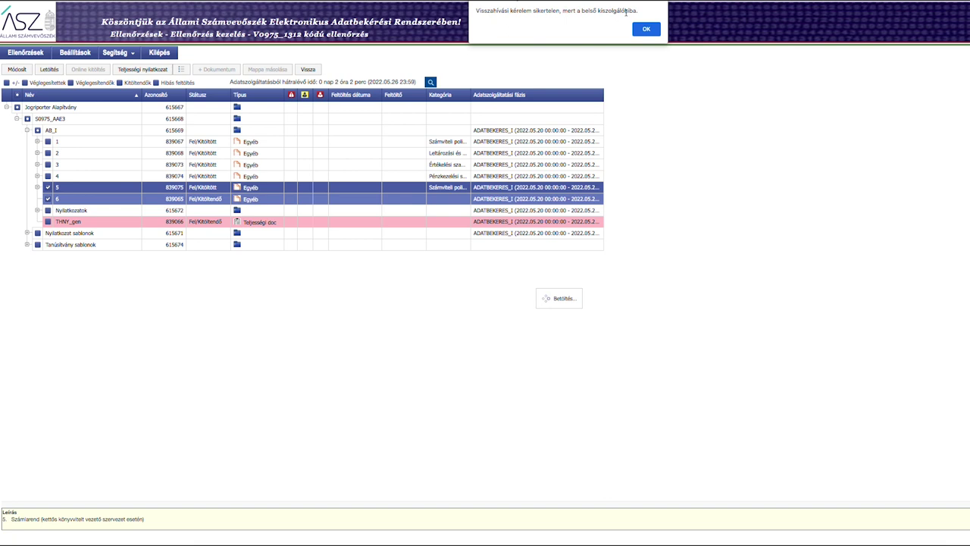
{"action": "left_click_drag", "start_coordinate": [637, 10], "coordinate": [476, 11]}
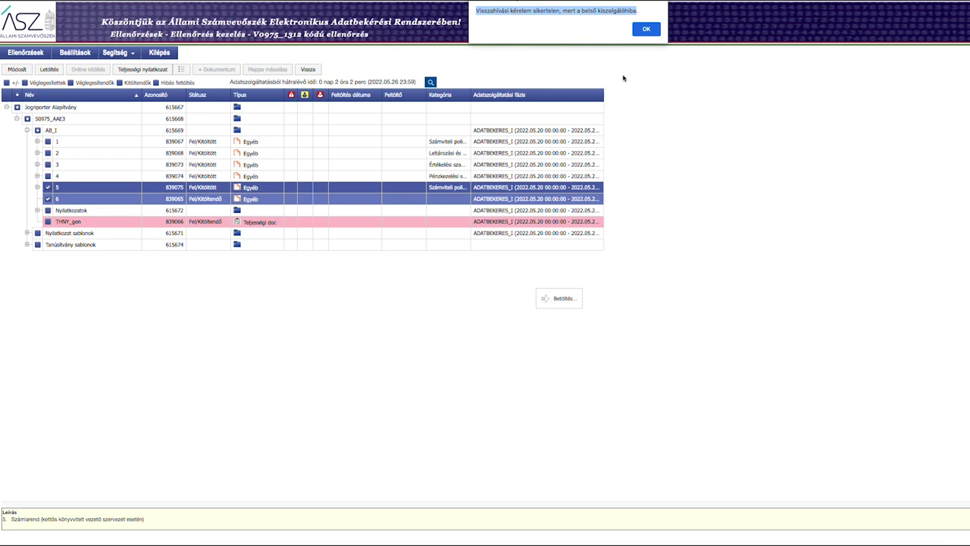
{"action": "left_click", "coordinate": [646, 30]}
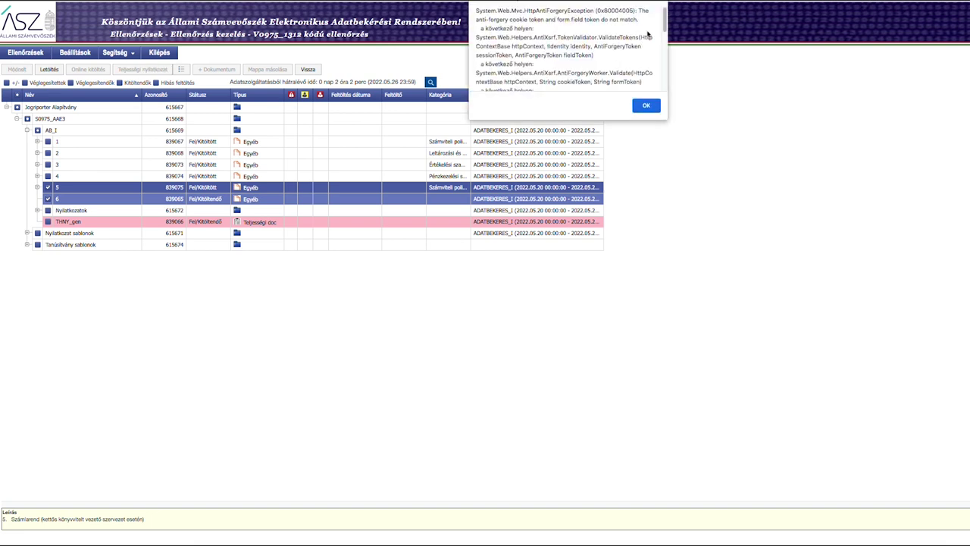
{"action": "left_click", "coordinate": [638, 107]}
{"action": "left_click", "coordinate": [47, 188]}
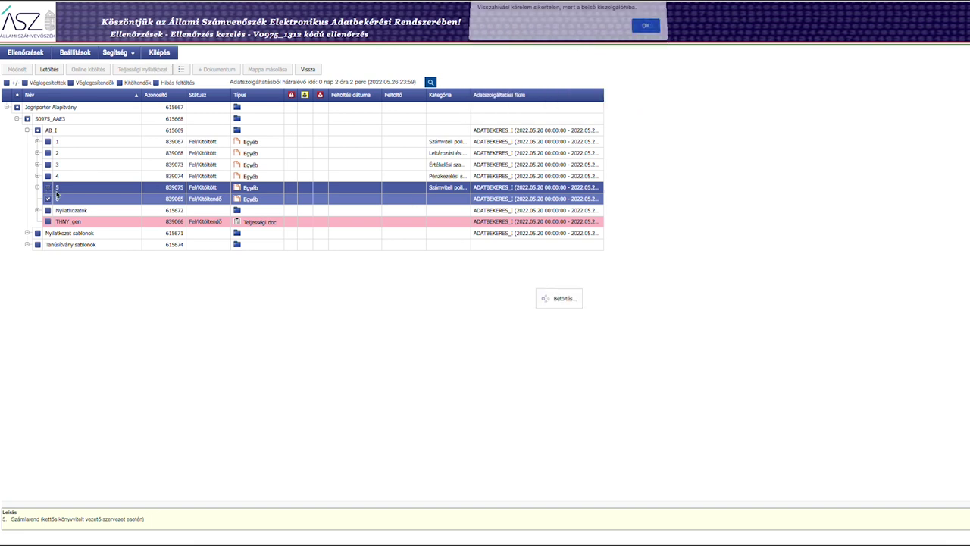
{"action": "left_click", "coordinate": [646, 28]}
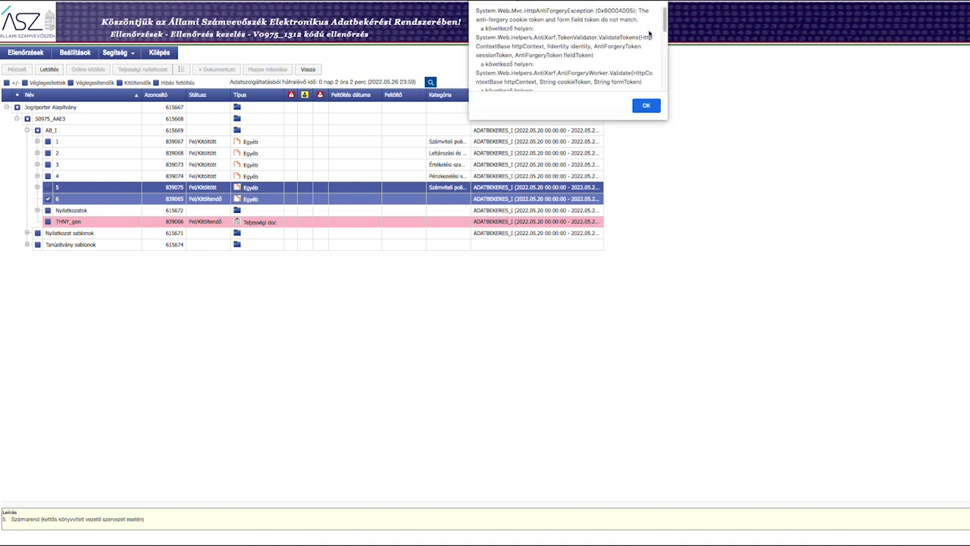
{"action": "left_click", "coordinate": [646, 106]}
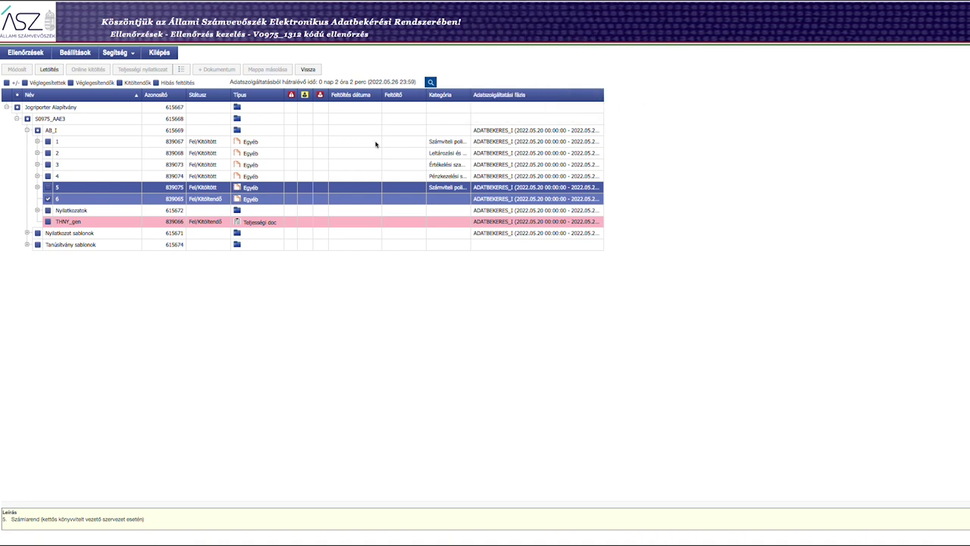
{"action": "left_click", "coordinate": [72, 201]}
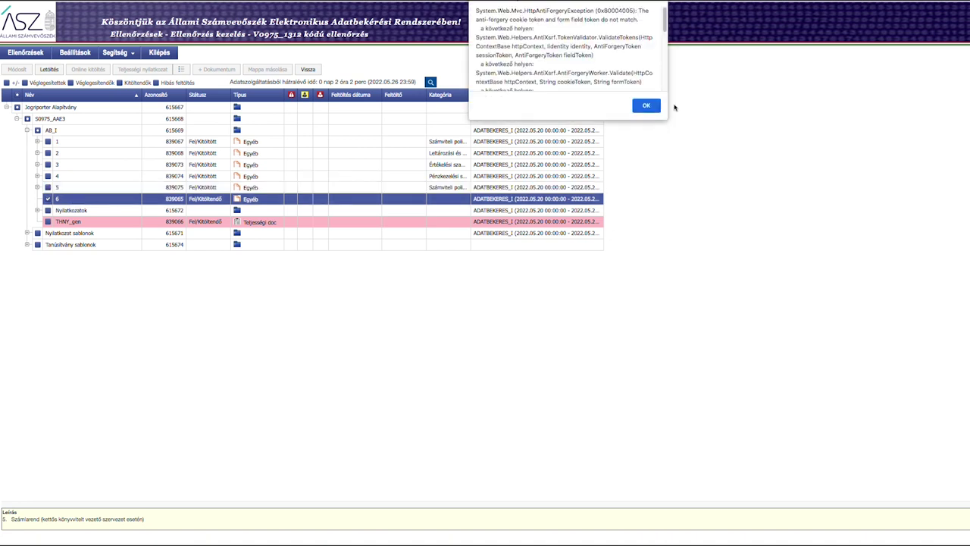
{"action": "left_click", "coordinate": [649, 109]}
{"action": "left_click", "coordinate": [648, 35]}
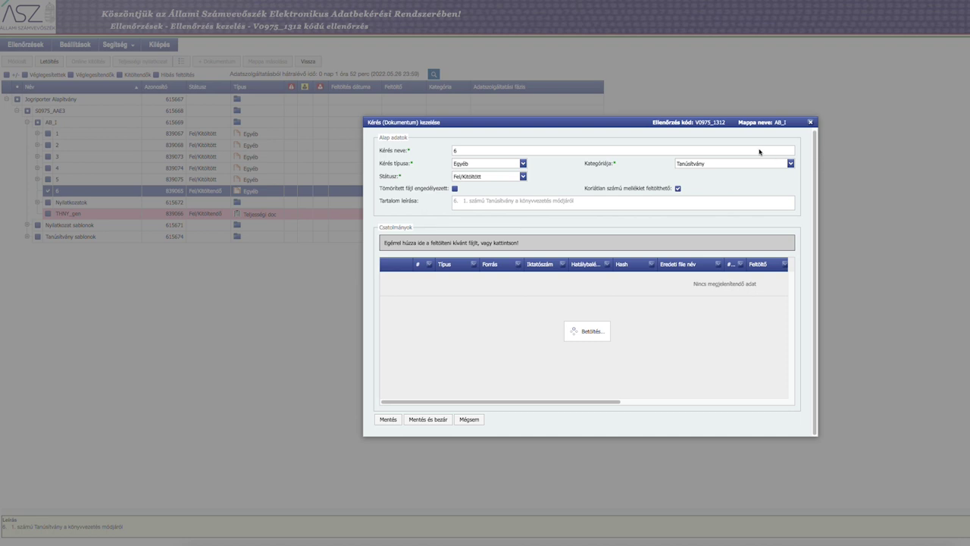
- Attach 6_Tanusitv_konyv_mod_JA.pdf to request 6, wait for the page to respond, and save and close the request
{"action": "left_click", "coordinate": [574, 201]}
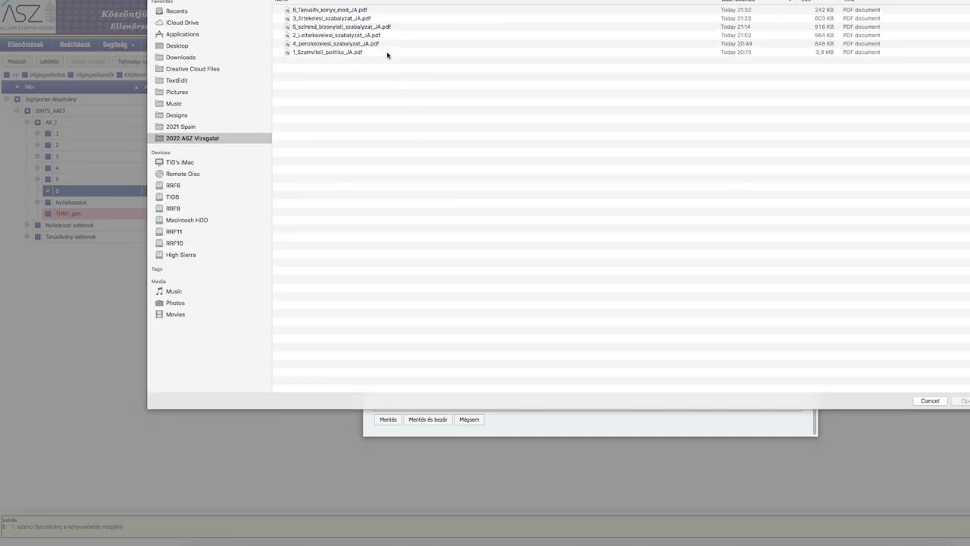
{"action": "left_click", "coordinate": [356, 10]}
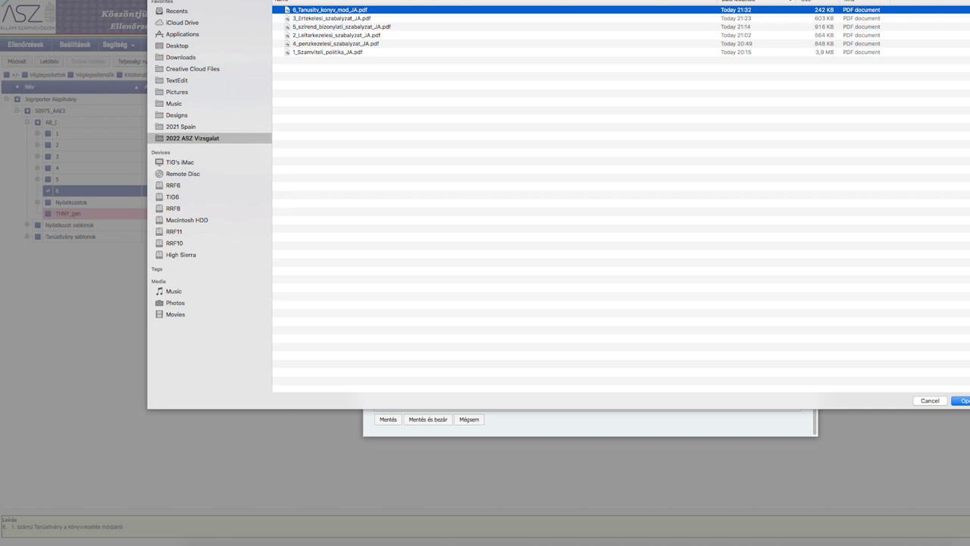
{"action": "left_click", "coordinate": [961, 400]}
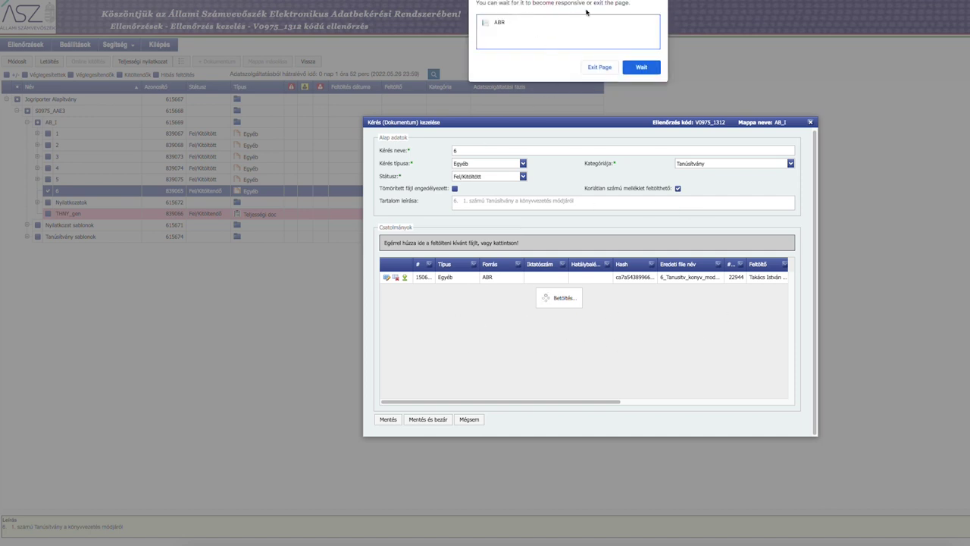
{"action": "left_click", "coordinate": [638, 68]}
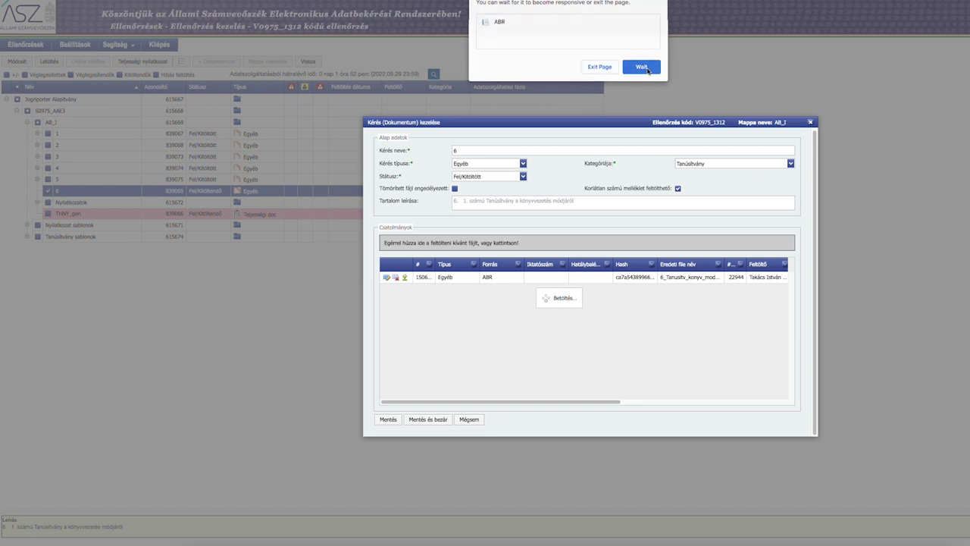
{"action": "left_click", "coordinate": [642, 67]}
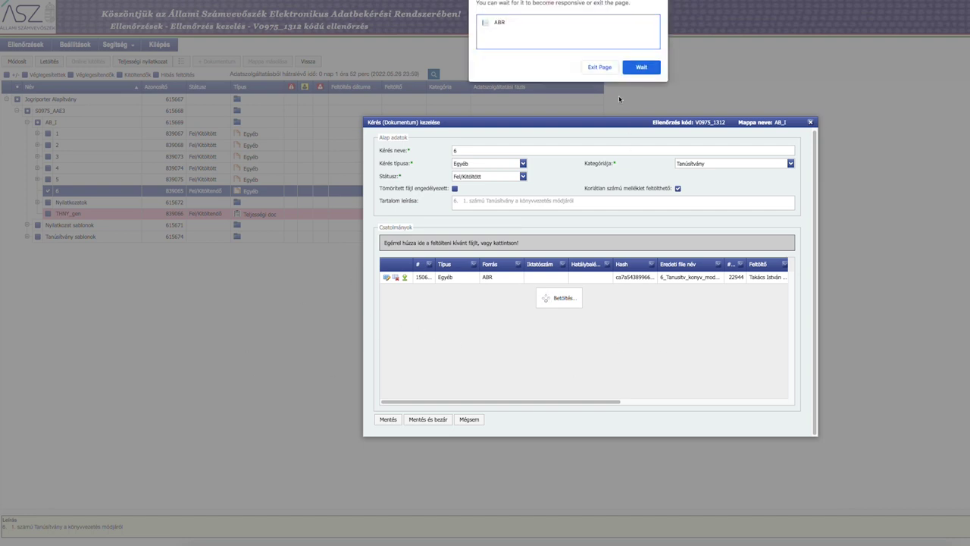
{"action": "left_click", "coordinate": [641, 69]}
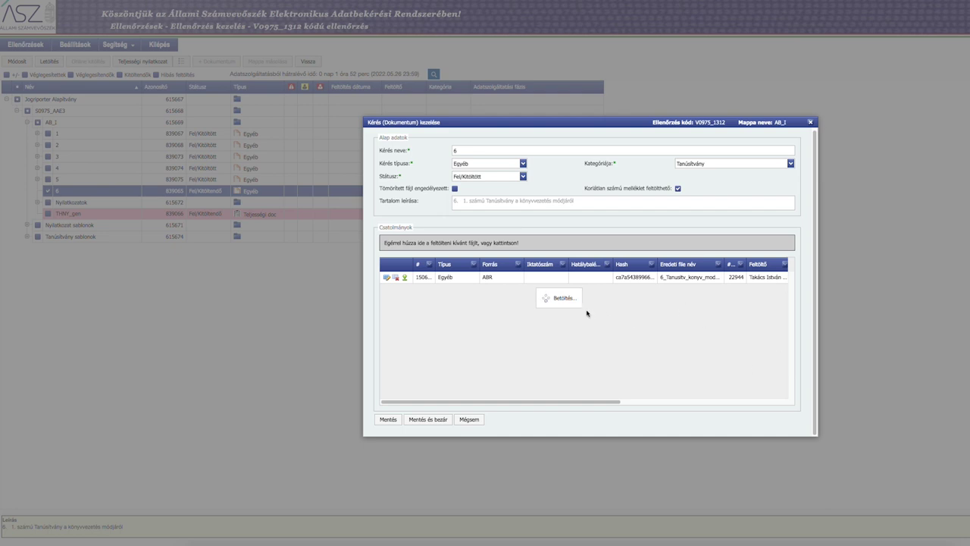
{"action": "left_click", "coordinate": [548, 301]}
{"action": "left_click", "coordinate": [921, 400]}
{"action": "left_click", "coordinate": [682, 341]}
{"action": "left_click", "coordinate": [930, 400]}
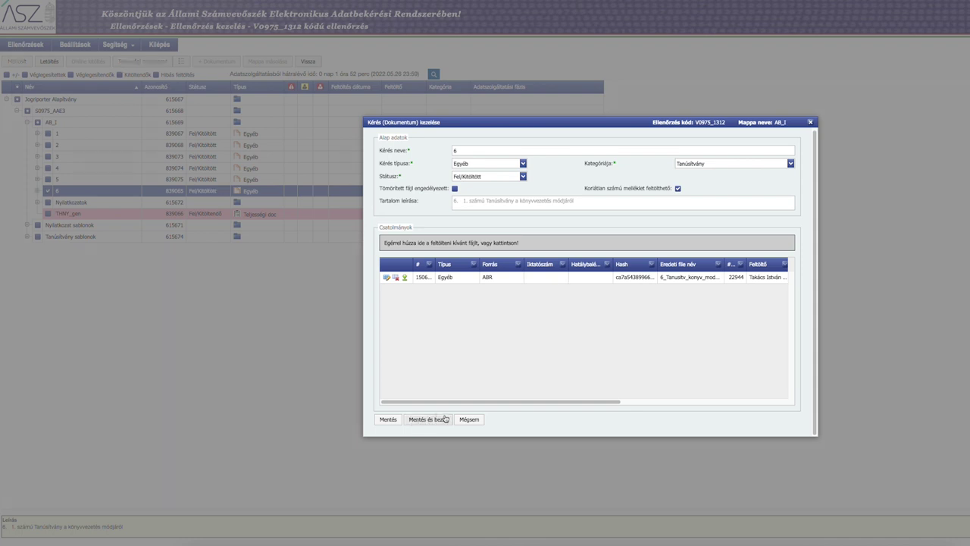
{"action": "left_click", "coordinate": [427, 422]}
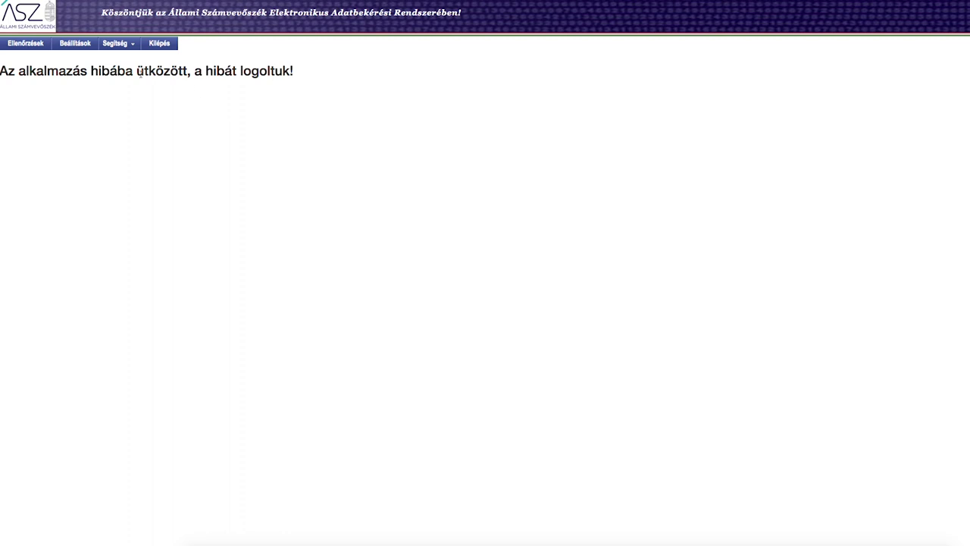
- Return to the inspections and try twice to download with THNY_gen ticked, dismissing the error messages
{"action": "left_click", "coordinate": [25, 44]}
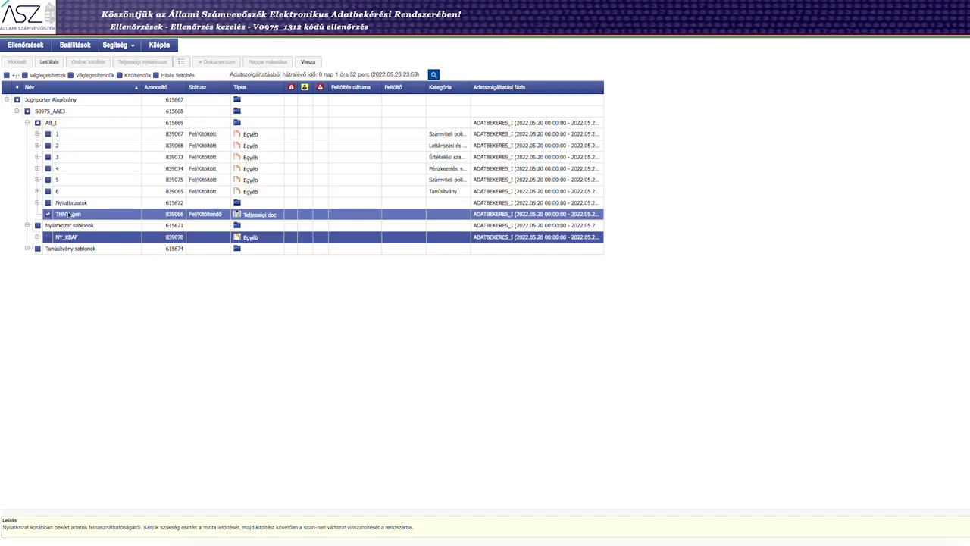
{"action": "left_click", "coordinate": [50, 64]}
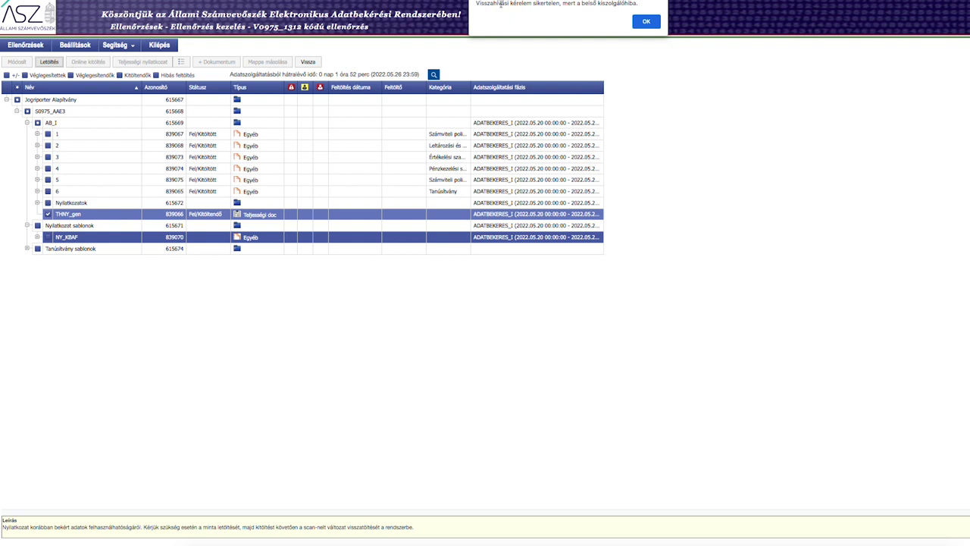
{"action": "left_click_drag", "start_coordinate": [477, 4], "coordinate": [639, 5]}
{"action": "left_click", "coordinate": [646, 21]}
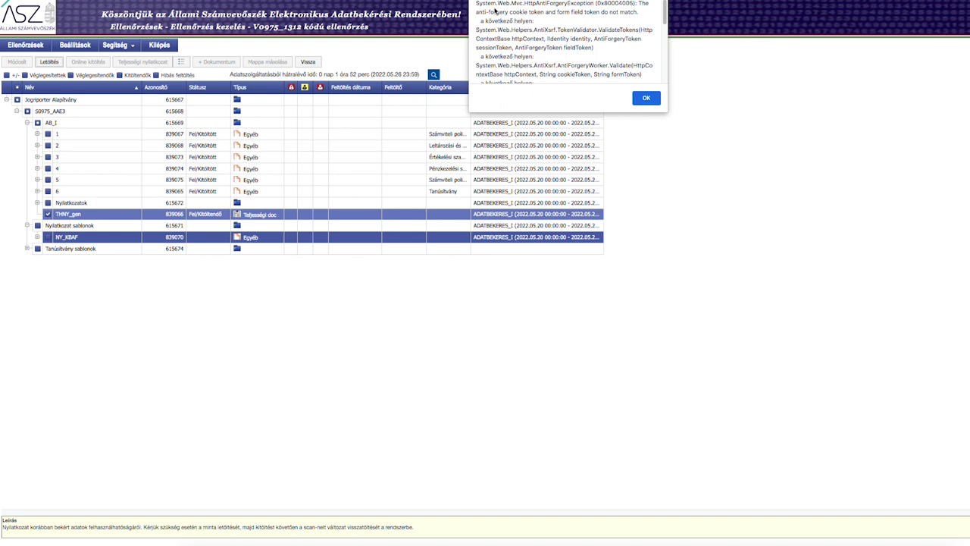
{"action": "scroll", "coordinate": [496, 12], "scroll_direction": "down", "scroll_amount": 3}
{"action": "left_click", "coordinate": [646, 102]}
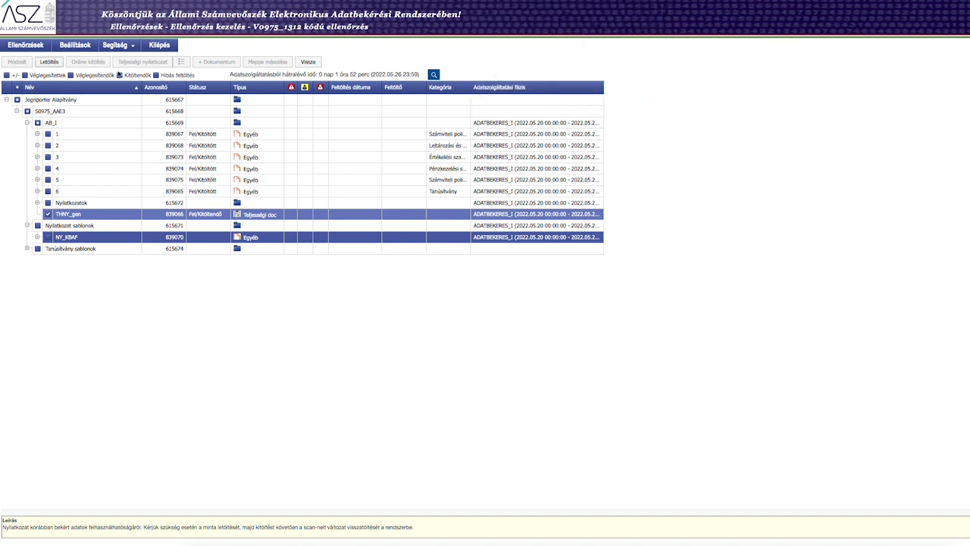
{"action": "left_click", "coordinate": [56, 65]}
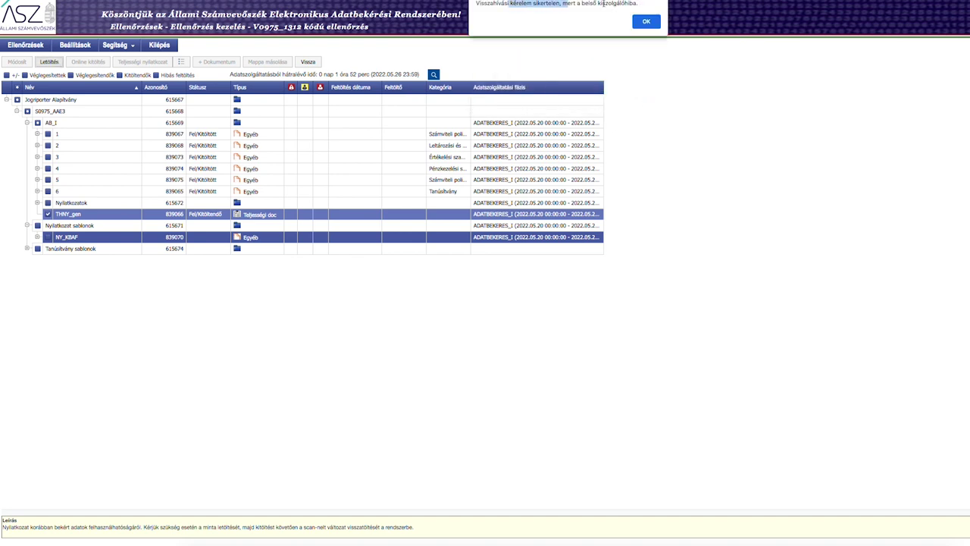
{"action": "left_click", "coordinate": [646, 20]}
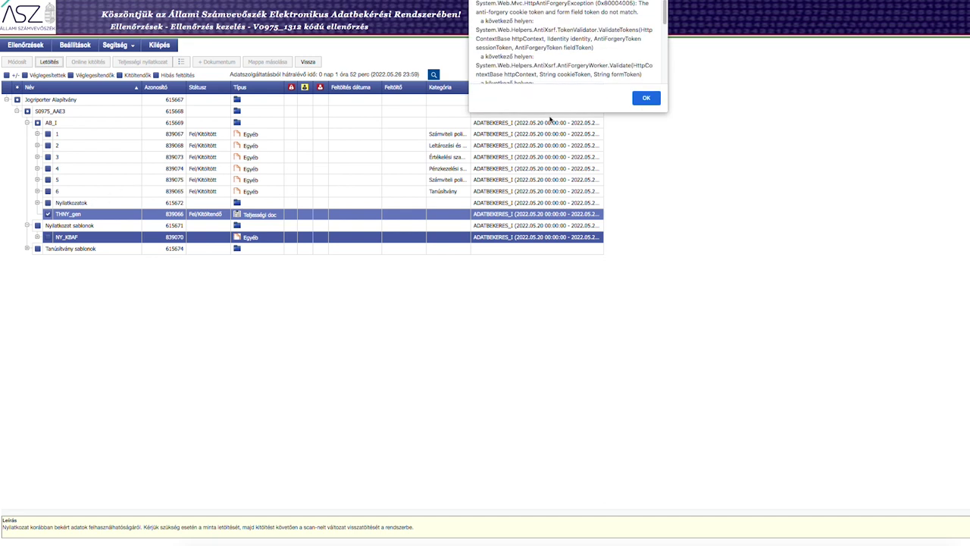
{"action": "left_click", "coordinate": [656, 99]}
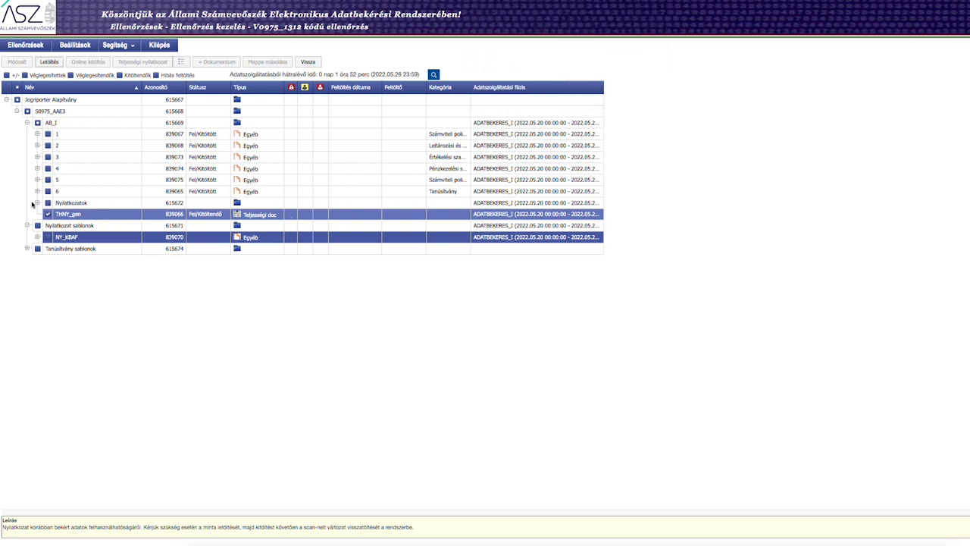
- Select only the THNY_gen row and try its download again, dismissing the error messages
{"action": "left_click", "coordinate": [75, 215]}
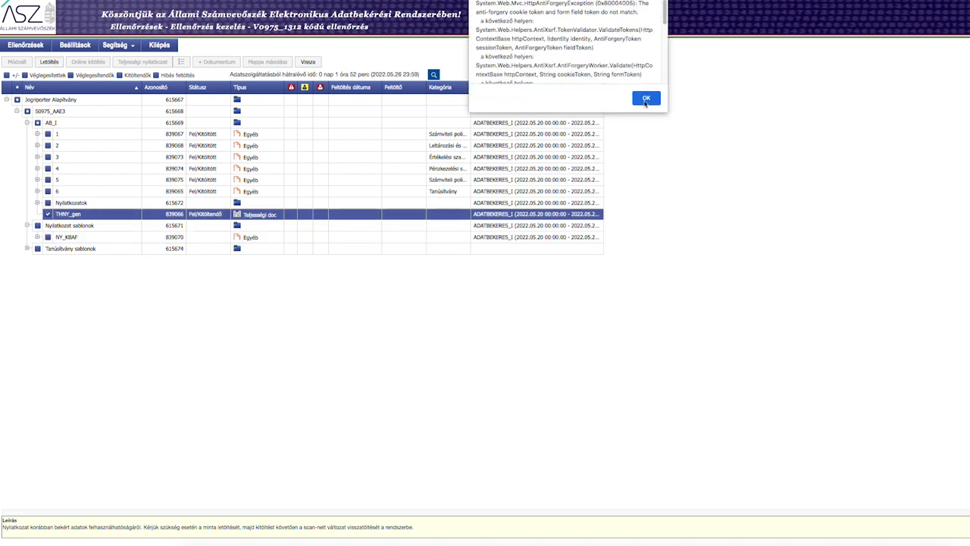
{"action": "left_click", "coordinate": [645, 99]}
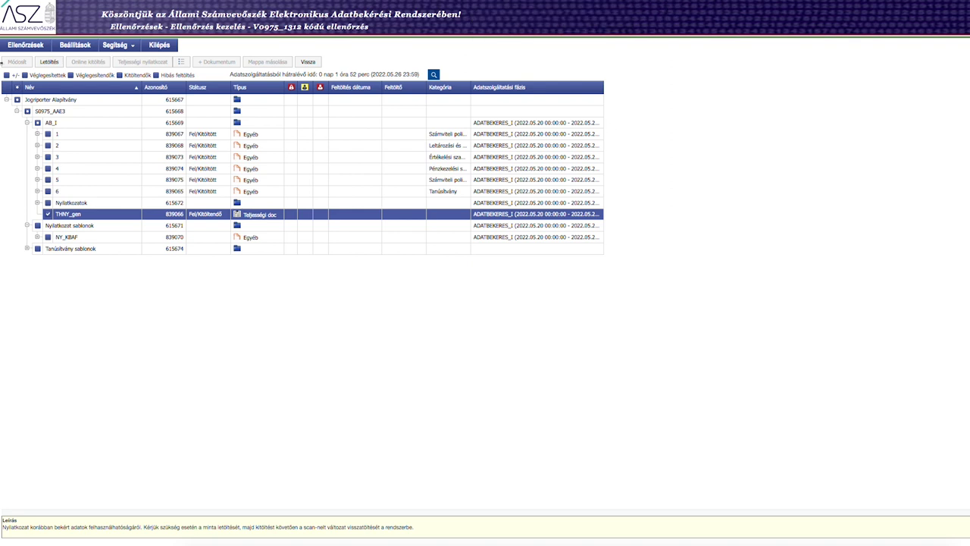
{"action": "left_click", "coordinate": [49, 62]}
{"action": "left_click", "coordinate": [646, 21]}
{"action": "left_click", "coordinate": [644, 97]}
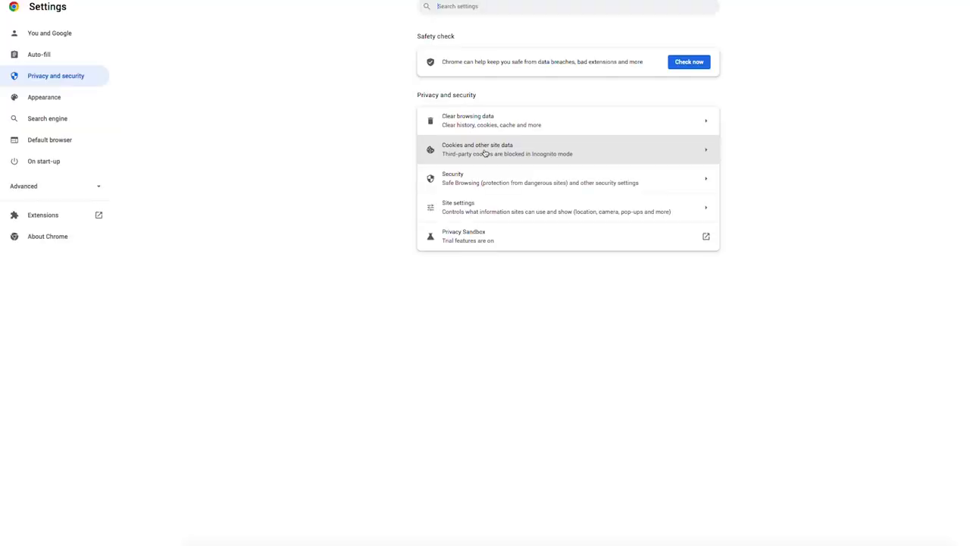
- Clear the cached images and files for all time in Chrome's privacy and security settings
{"action": "left_click", "coordinate": [480, 129]}
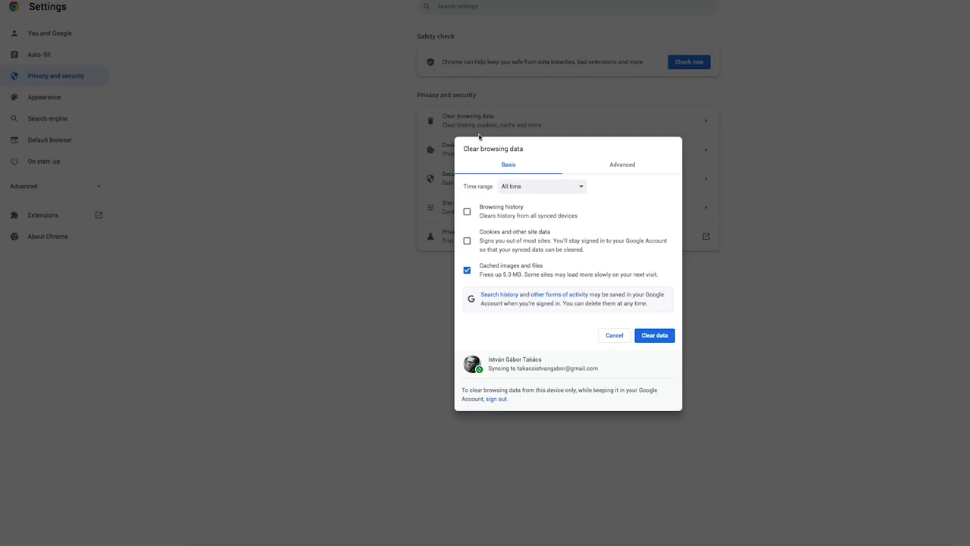
{"action": "left_click", "coordinate": [664, 339]}
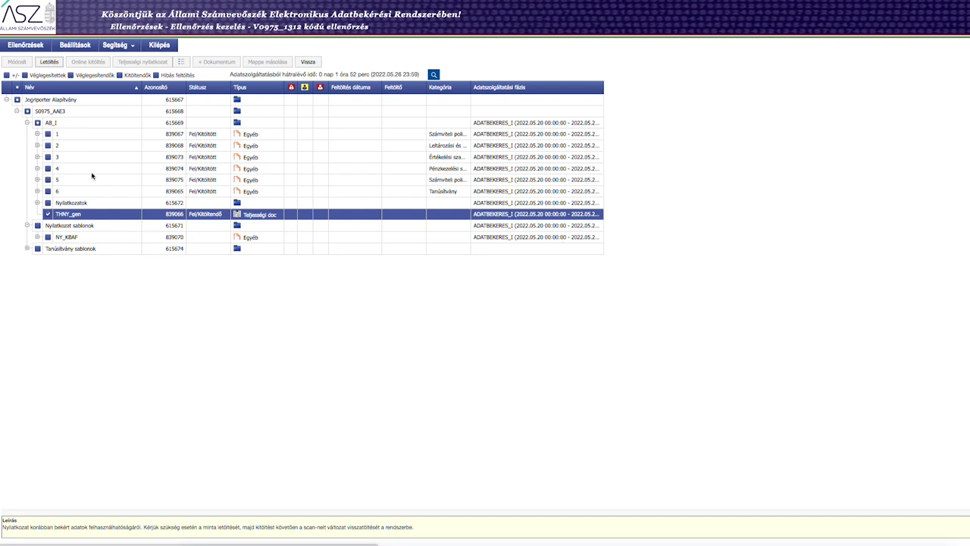
- Retry the download after clearing the cache, select the THNY_gen row, and dismiss the message about ticked items
{"action": "left_click", "coordinate": [50, 64]}
{"action": "key", "text": "Down"}
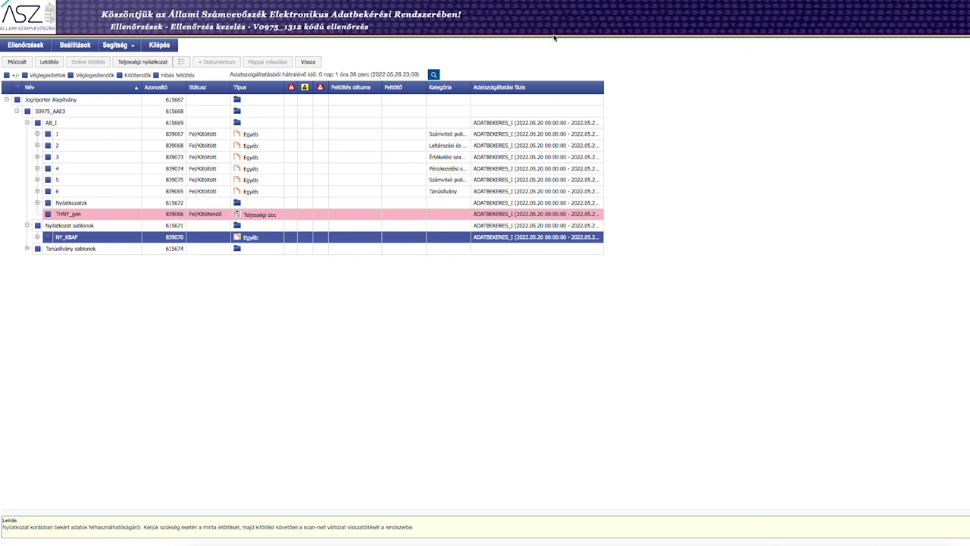
{"action": "left_click", "coordinate": [68, 215]}
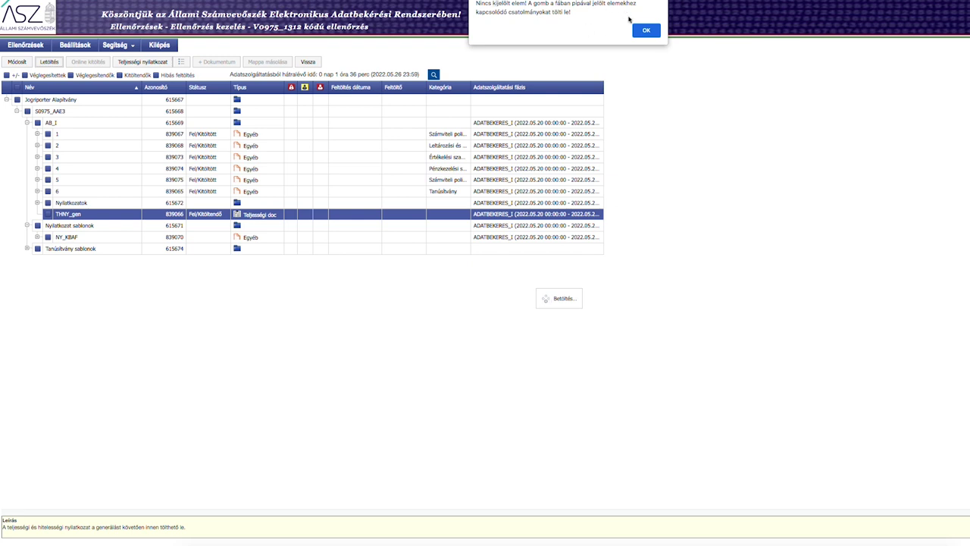
{"action": "left_click", "coordinate": [645, 31]}
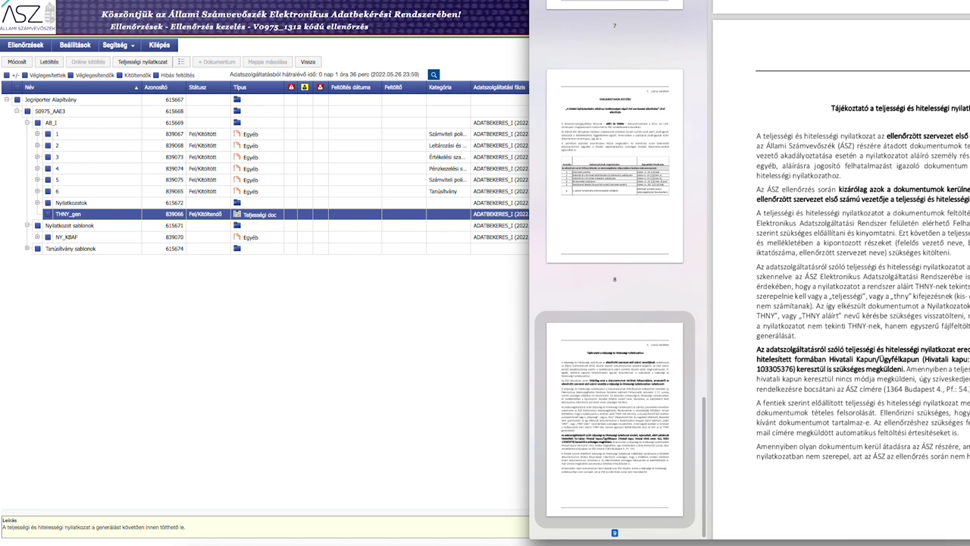
- Review the instruction PDF's section on the completeness and authenticity declaration and its document list, then return to the request system
{"action": "scroll", "coordinate": [841, 273], "scroll_direction": "down", "scroll_amount": 1}
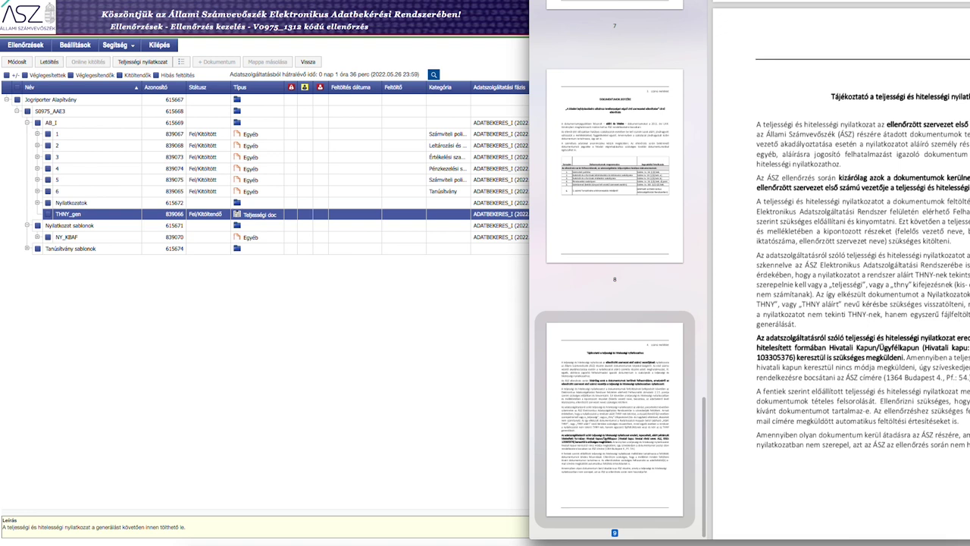
{"action": "left_click_drag", "start_coordinate": [952, 211], "coordinate": [969, 211]}
{"action": "scroll", "coordinate": [813, 290], "scroll_direction": "up", "scroll_amount": 10}
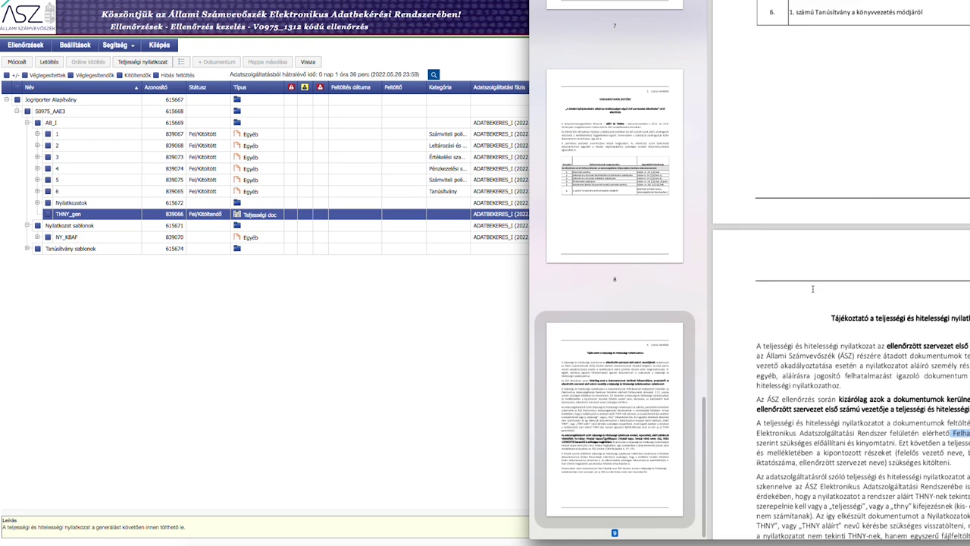
{"action": "scroll", "coordinate": [812, 289], "scroll_direction": "up", "scroll_amount": 5}
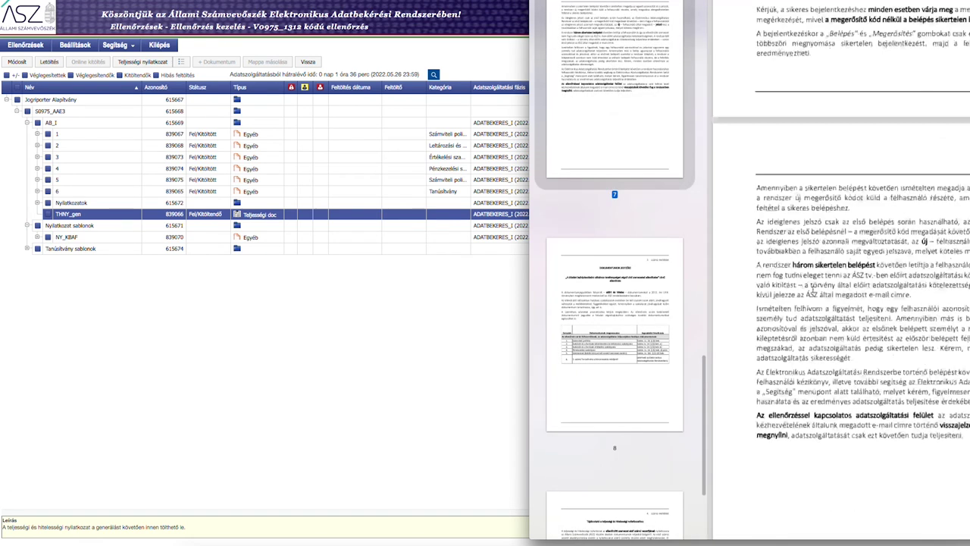
{"action": "scroll", "coordinate": [813, 289], "scroll_direction": "down", "scroll_amount": 7}
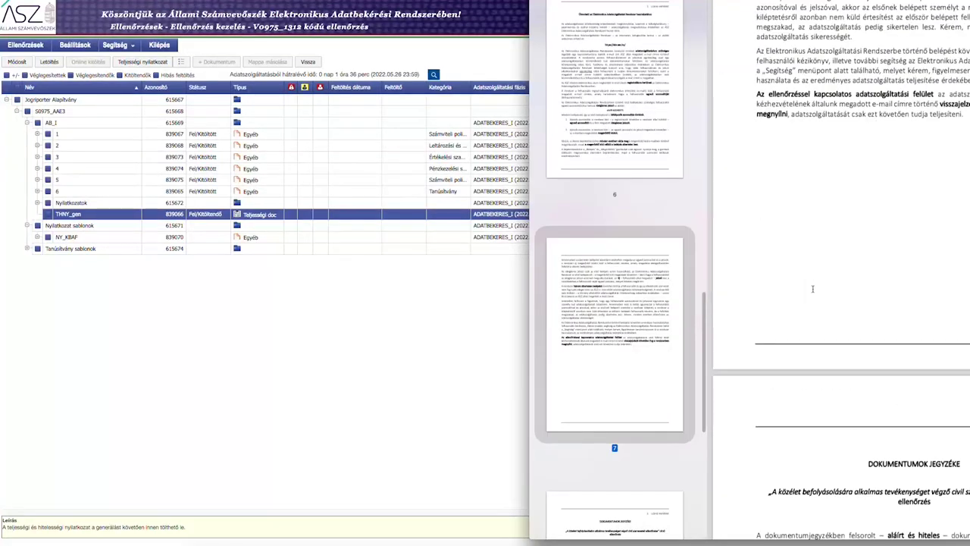
{"action": "left_click", "coordinate": [319, 333]}
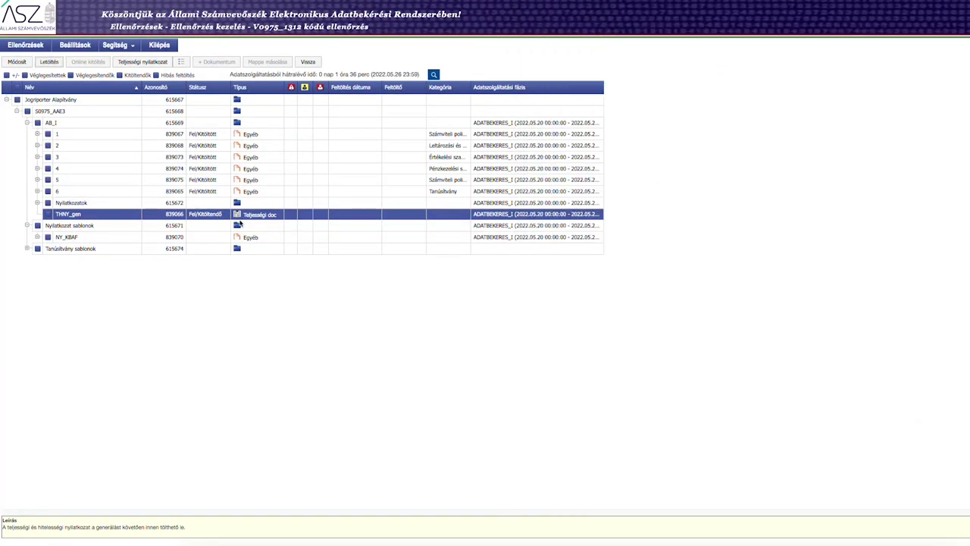
- Reopen inspection V0975_1312 from the inspections list, reloading the inspections when the application error page comes up
{"action": "left_click", "coordinate": [38, 237]}
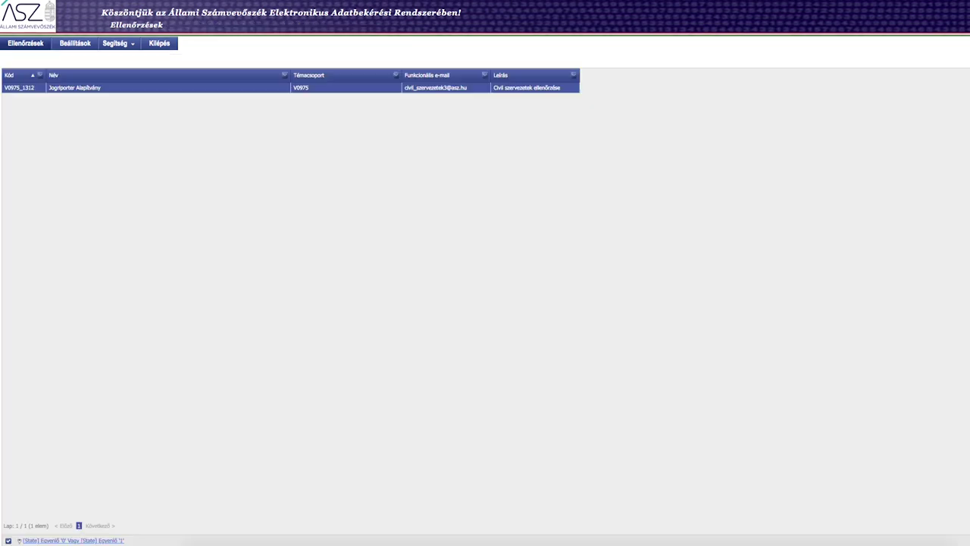
{"action": "double_click", "coordinate": [300, 90]}
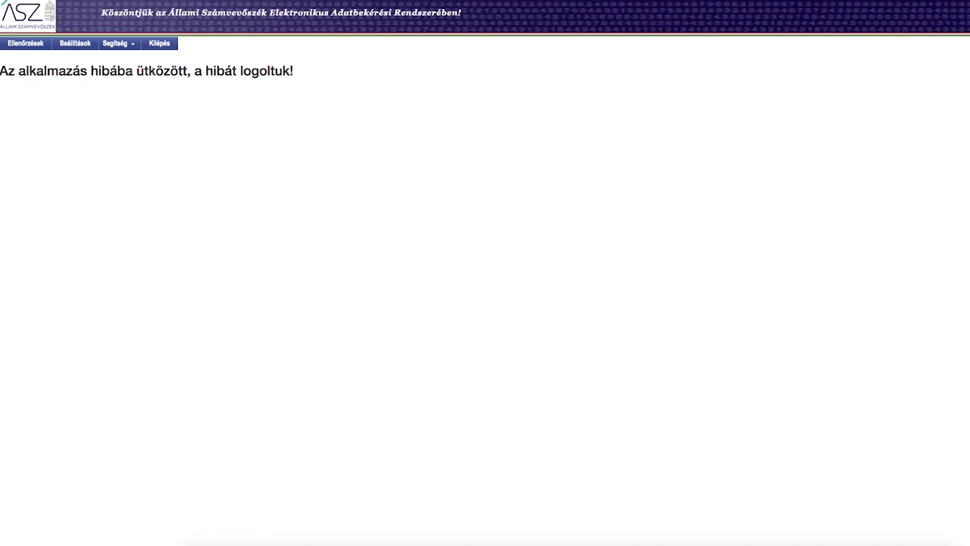
{"action": "left_click", "coordinate": [27, 45]}
{"action": "left_click", "coordinate": [26, 46]}
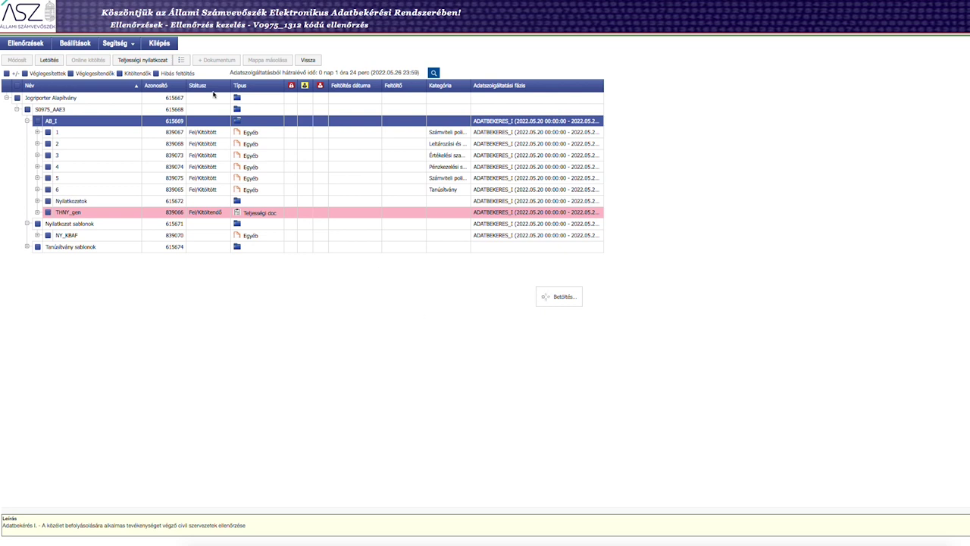
- Generate the completeness declaration for the AB_I folder, download the resulting PDF, and close the generation dialog
{"action": "left_click", "coordinate": [142, 60]}
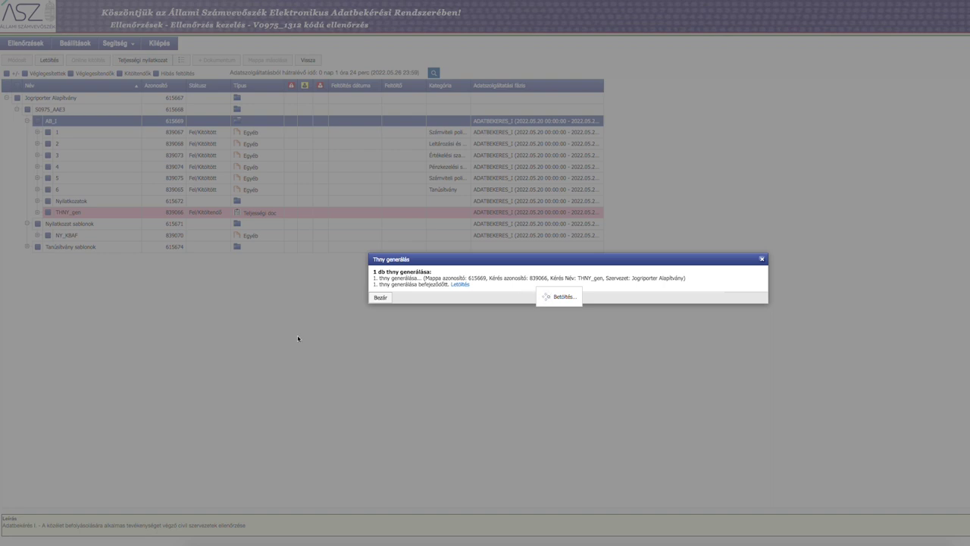
{"action": "left_click", "coordinate": [460, 285]}
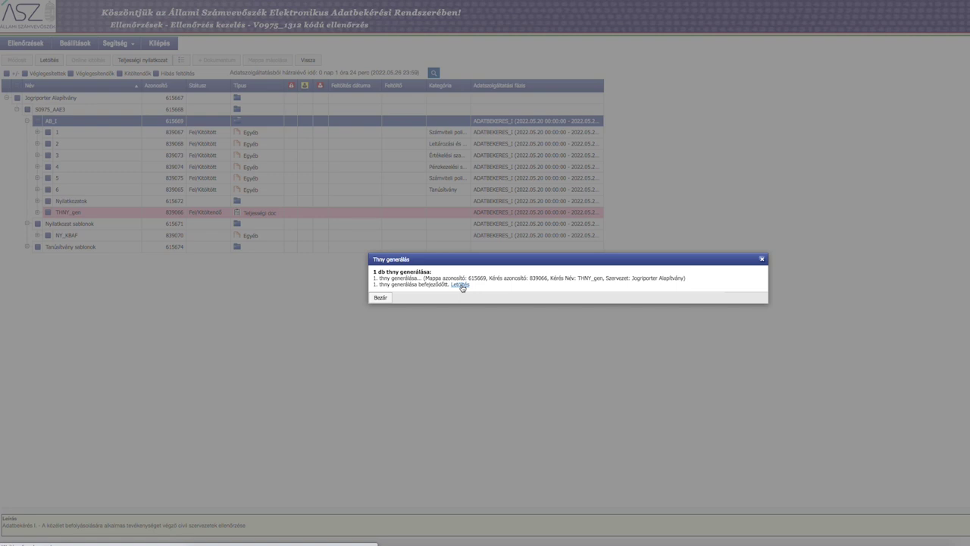
{"action": "left_click", "coordinate": [460, 285]}
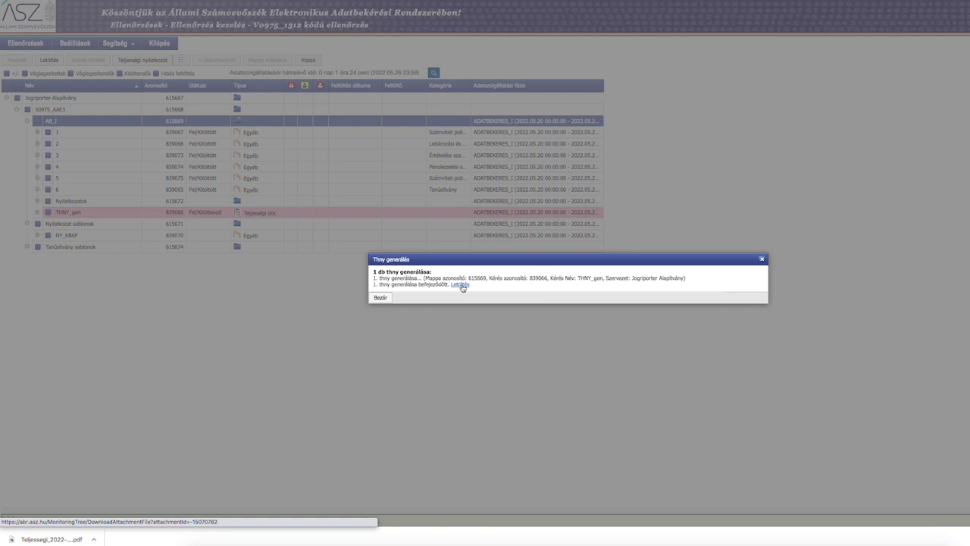
{"action": "left_click", "coordinate": [382, 297]}
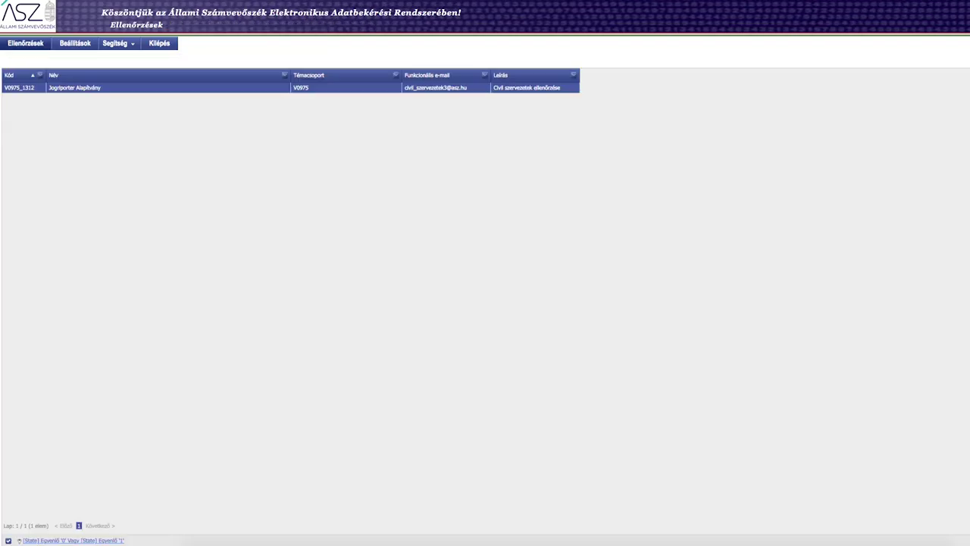
- Try to open inspection V0975_1312 from the list and go back to the inspections
{"action": "double_click", "coordinate": [260, 88]}
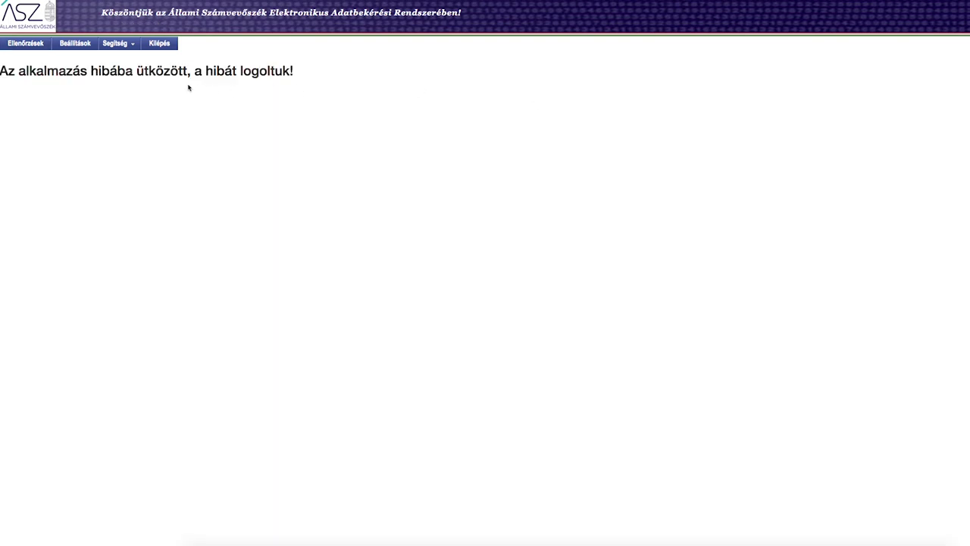
{"action": "left_click", "coordinate": [28, 47]}
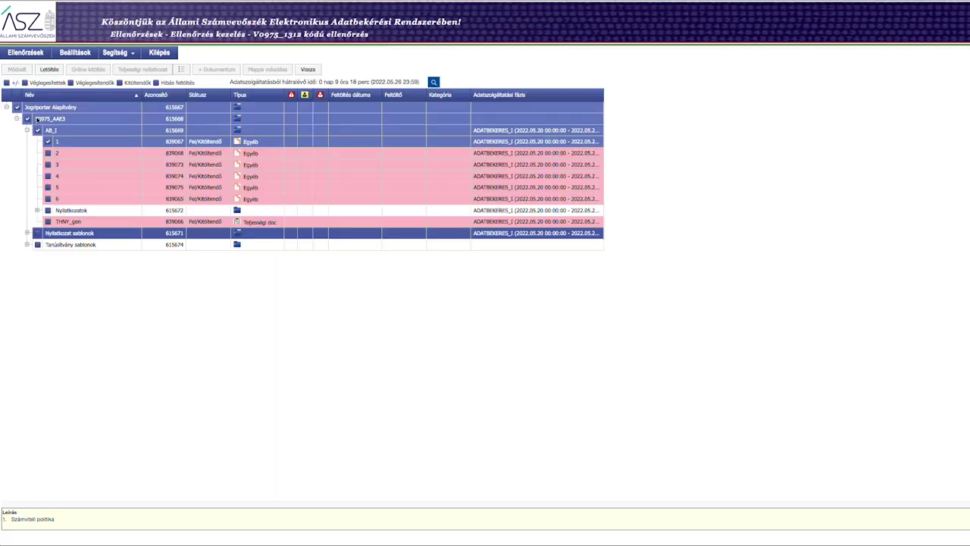
- Try selecting the Tanúsítvány sablonok folder, read through the server error text, and dismiss the messages
{"action": "left_click", "coordinate": [55, 246]}
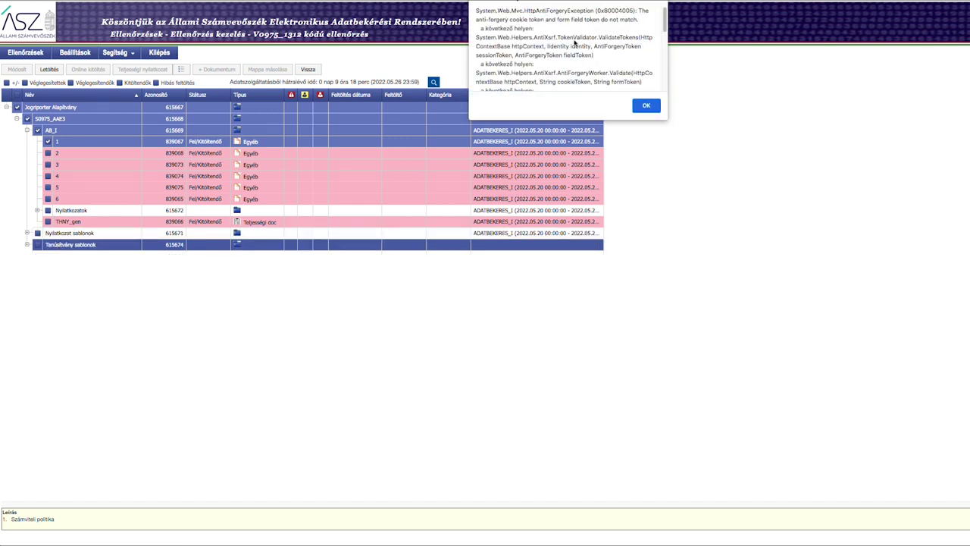
{"action": "scroll", "coordinate": [612, 42], "scroll_direction": "down", "scroll_amount": 6}
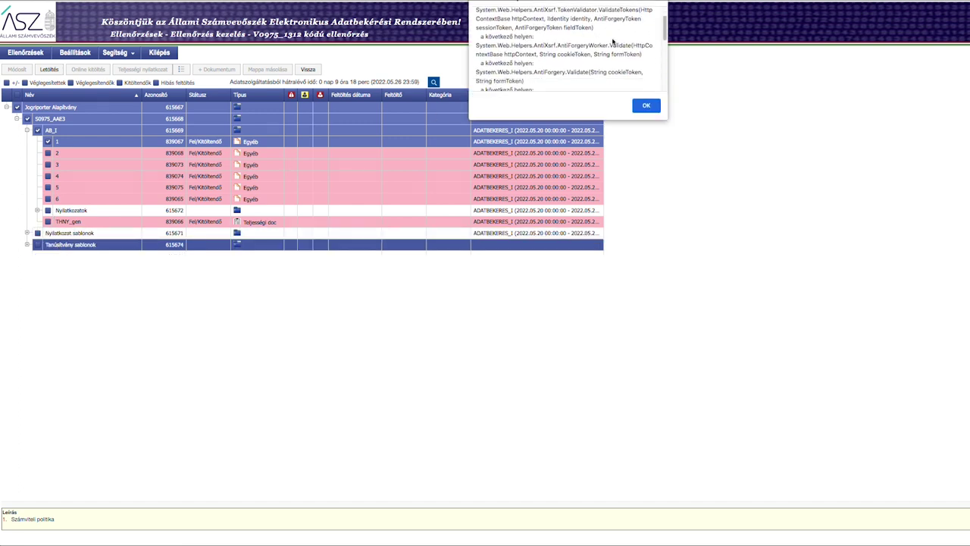
{"action": "scroll", "coordinate": [612, 42], "scroll_direction": "down", "scroll_amount": 5}
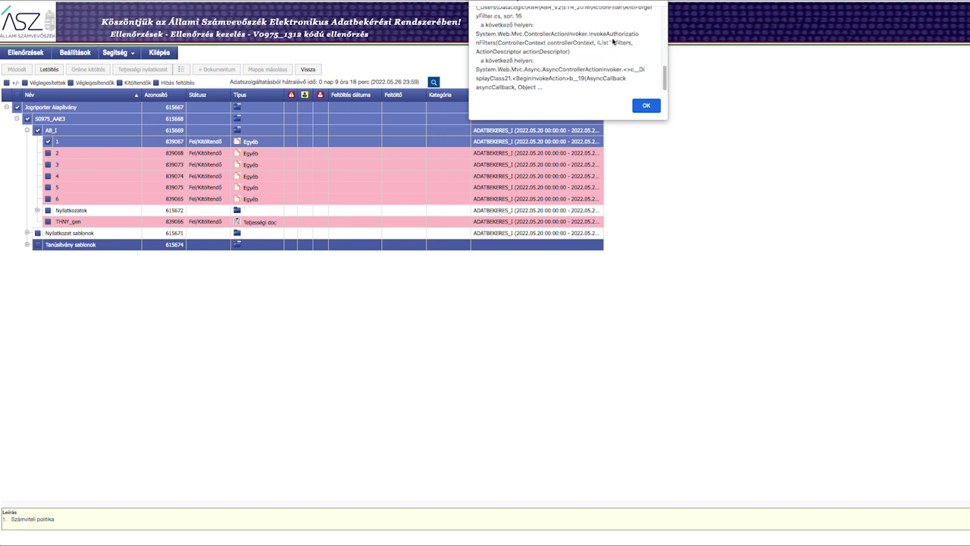
{"action": "left_click", "coordinate": [644, 107]}
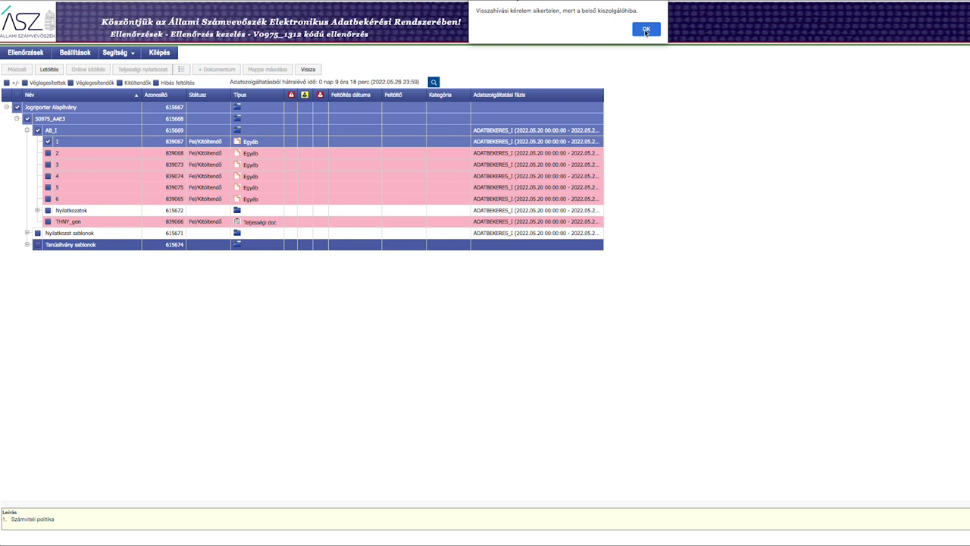
{"action": "left_click", "coordinate": [646, 31]}
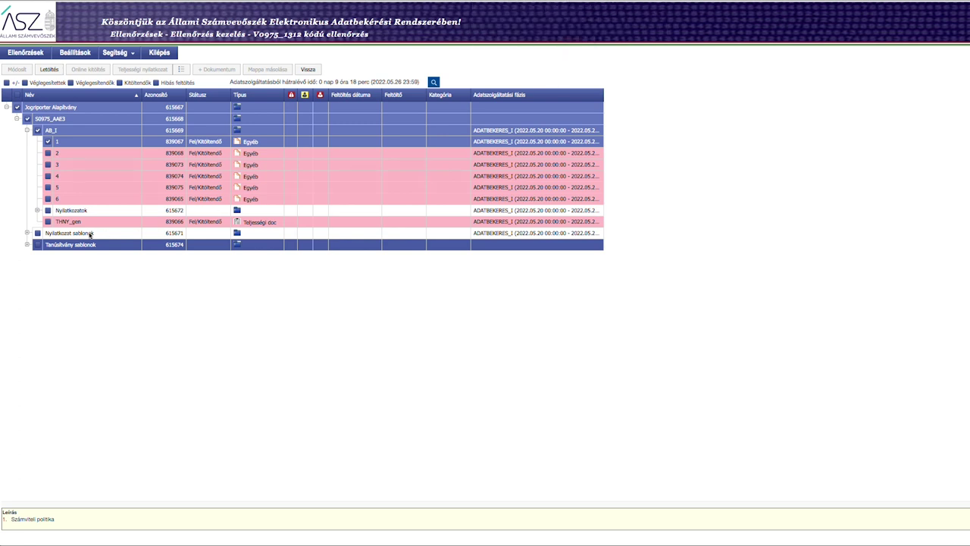
- Try selecting the Nyilatkozat sablonok folder and request 2 under AB_I, dismissing the error messages each time
{"action": "left_click", "coordinate": [90, 234]}
{"action": "scroll", "coordinate": [530, 49], "scroll_direction": "down", "scroll_amount": 5}
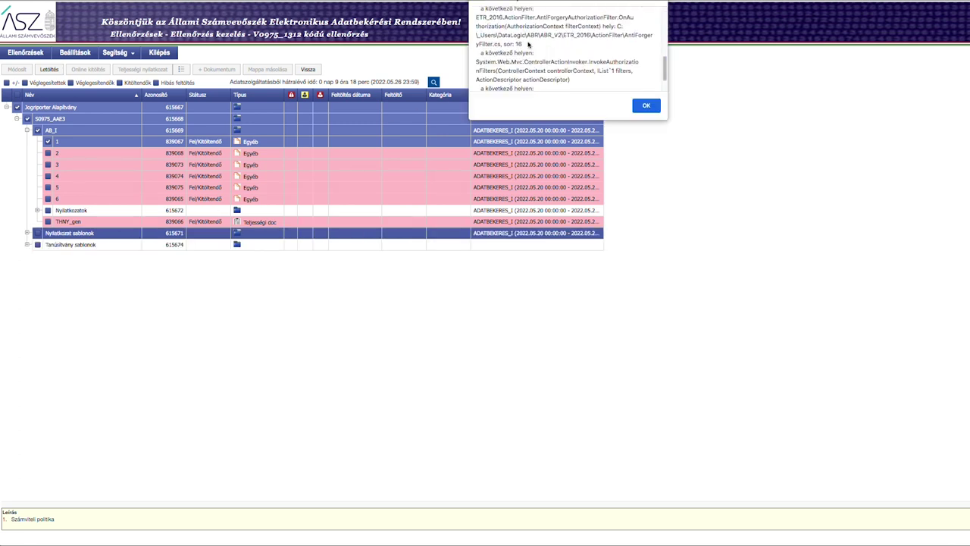
{"action": "left_click", "coordinate": [645, 108]}
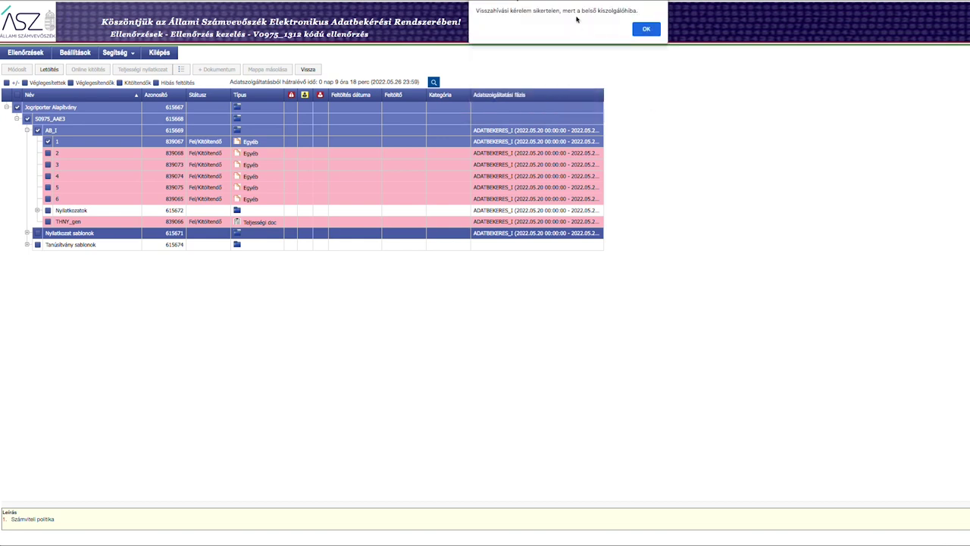
{"action": "left_click", "coordinate": [643, 30]}
{"action": "left_click", "coordinate": [63, 155]}
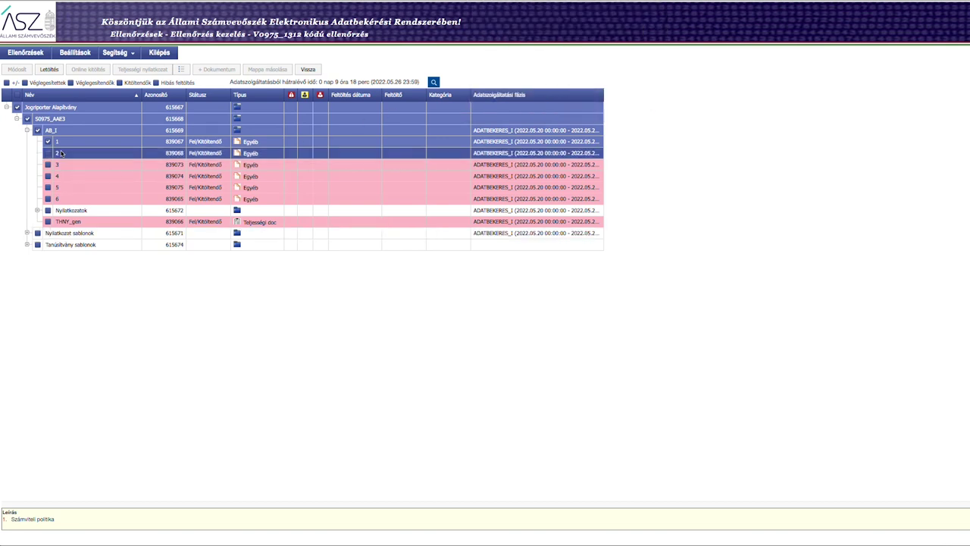
{"action": "scroll", "coordinate": [622, 78], "scroll_direction": "down", "scroll_amount": 5}
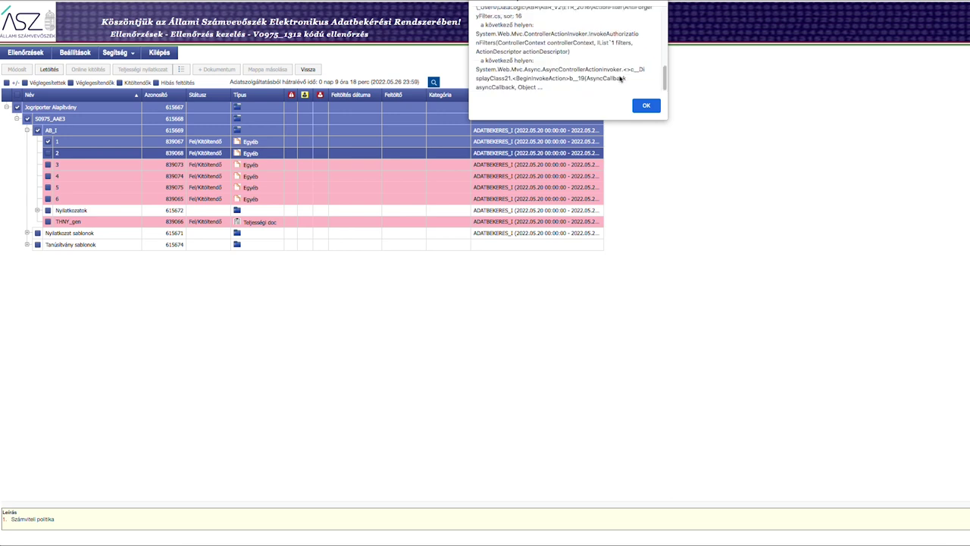
{"action": "left_click", "coordinate": [646, 105]}
{"action": "left_click", "coordinate": [644, 30]}
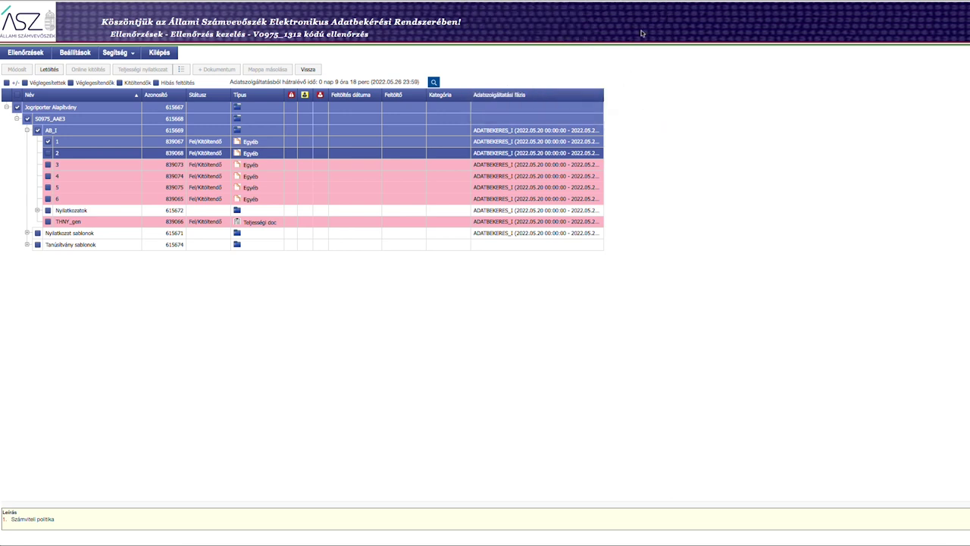
- Select the Jogriporter Alapítvány root row and untick it, dismissing the error messages
{"action": "left_click", "coordinate": [45, 109]}
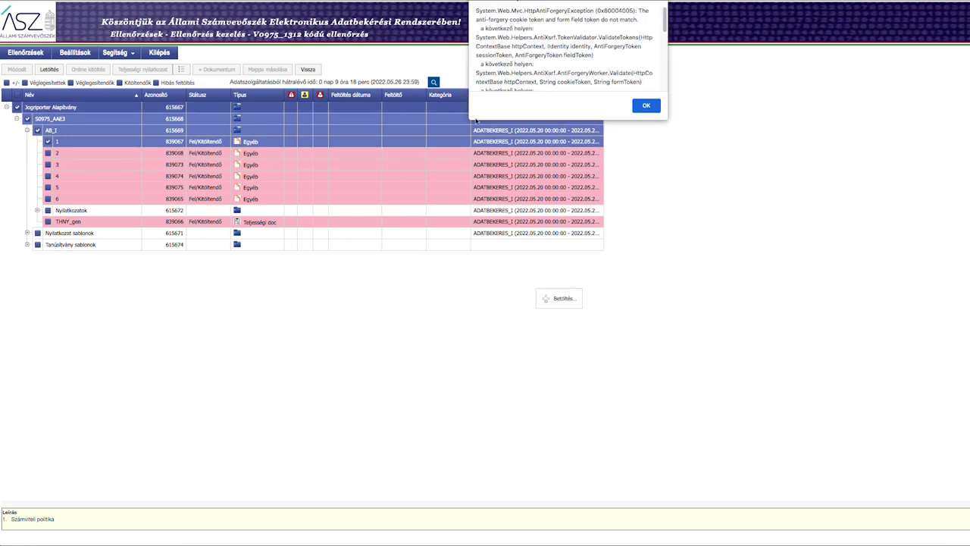
{"action": "left_click", "coordinate": [646, 104]}
{"action": "left_click", "coordinate": [645, 26]}
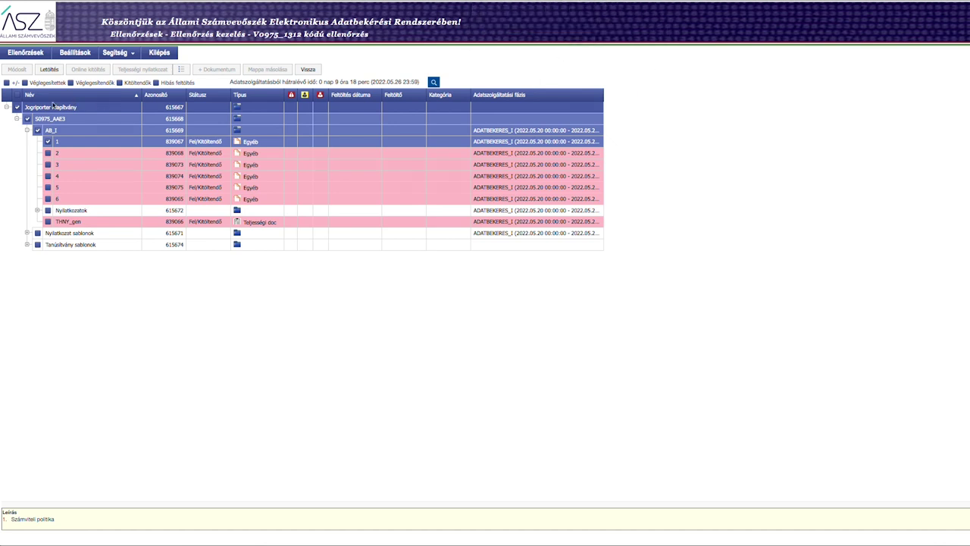
{"action": "left_click", "coordinate": [17, 107]}
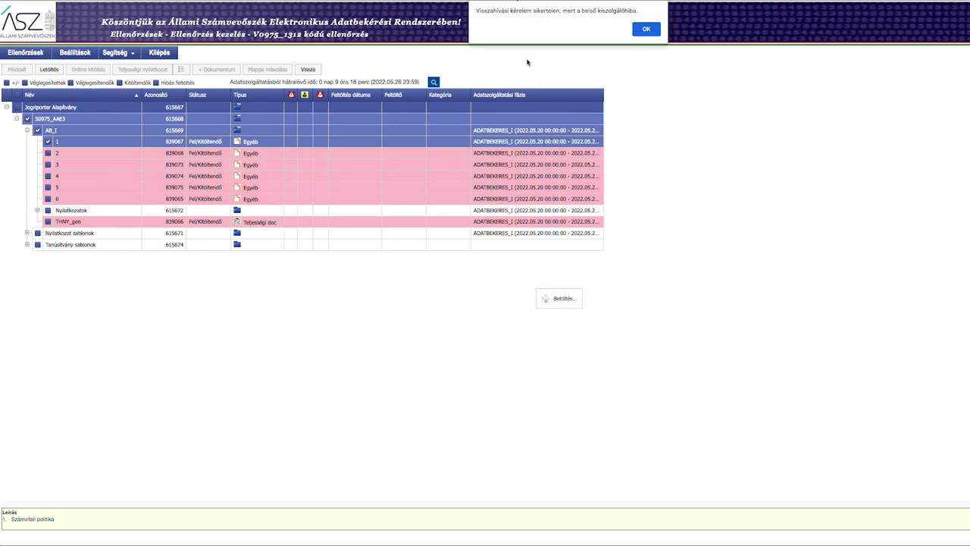
{"action": "left_click", "coordinate": [646, 29]}
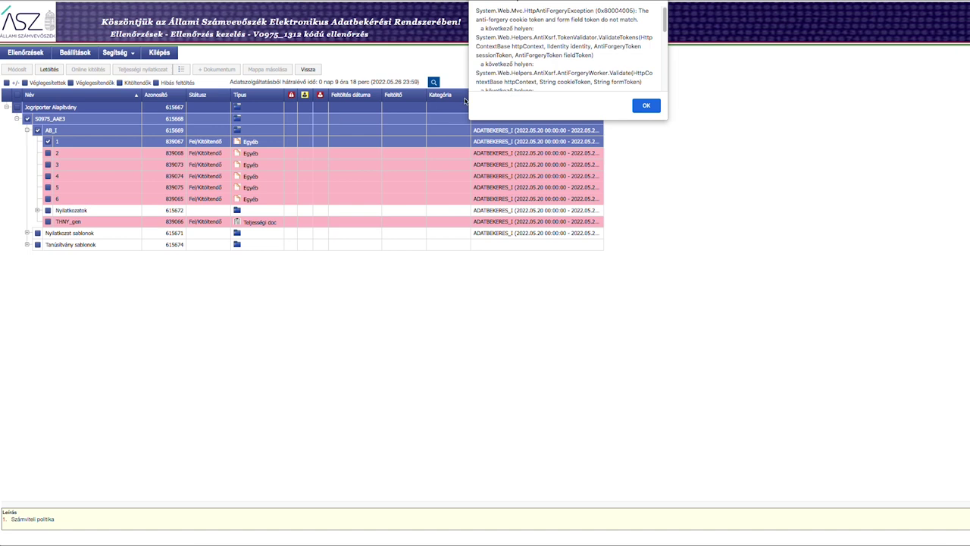
{"action": "left_click", "coordinate": [644, 105]}
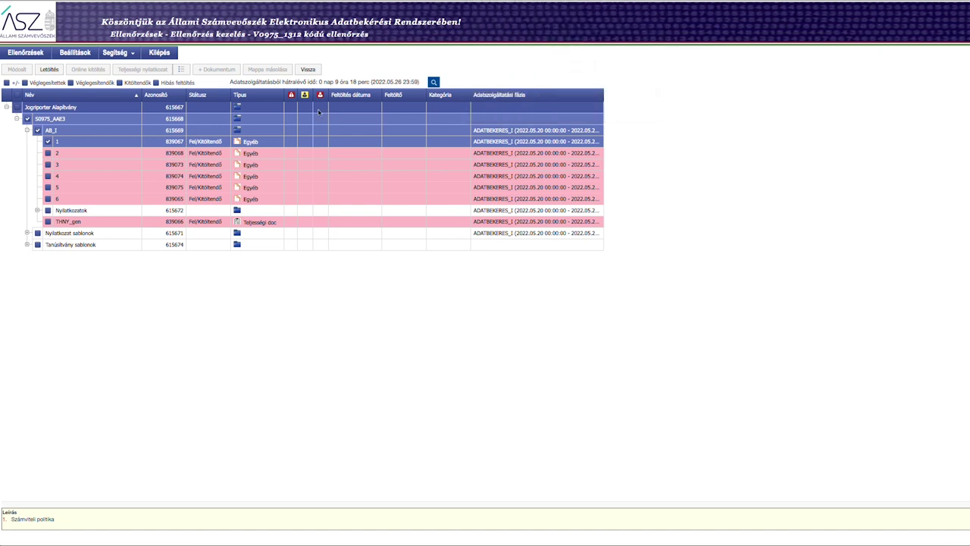
- Untick the AB_I folder and request 1 beneath it, dismissing the error messages after each change
{"action": "left_click", "coordinate": [36, 130]}
{"action": "left_click", "coordinate": [648, 29]}
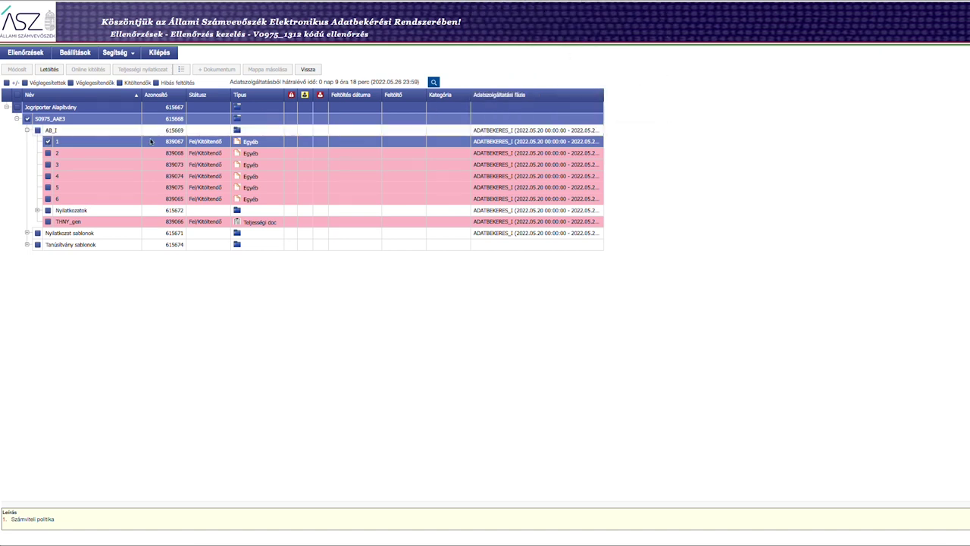
{"action": "left_click", "coordinate": [635, 107]}
{"action": "left_click", "coordinate": [49, 142]}
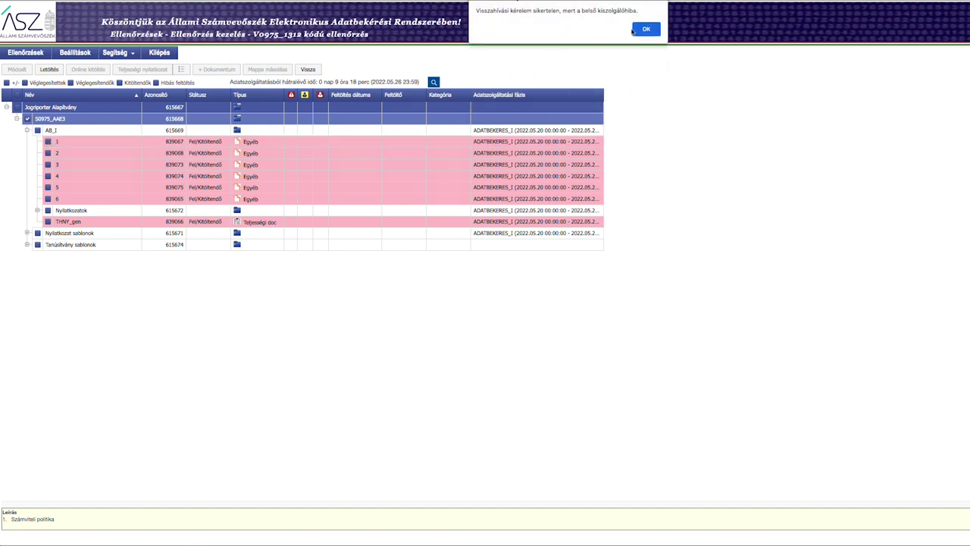
{"action": "left_click", "coordinate": [640, 31]}
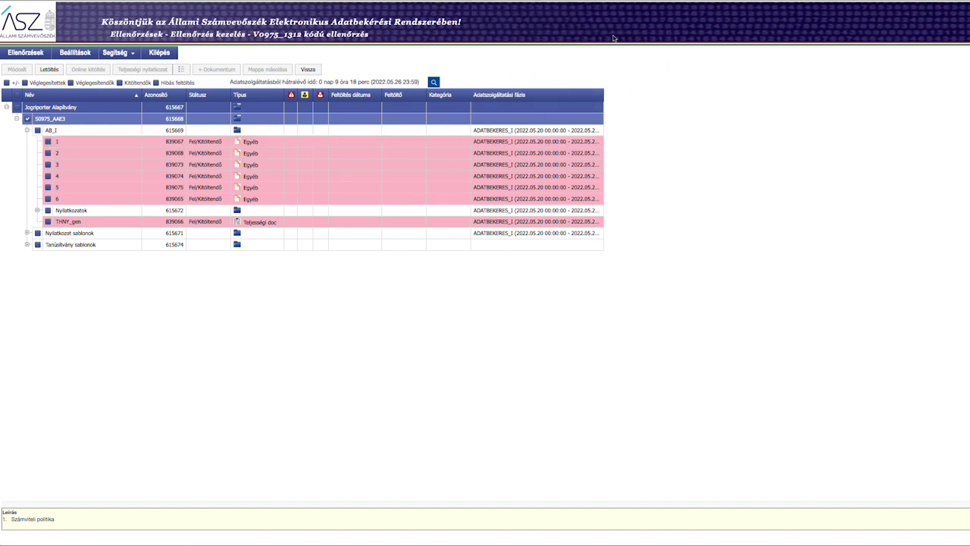
{"action": "scroll", "coordinate": [621, 71], "scroll_direction": "down", "scroll_amount": 5}
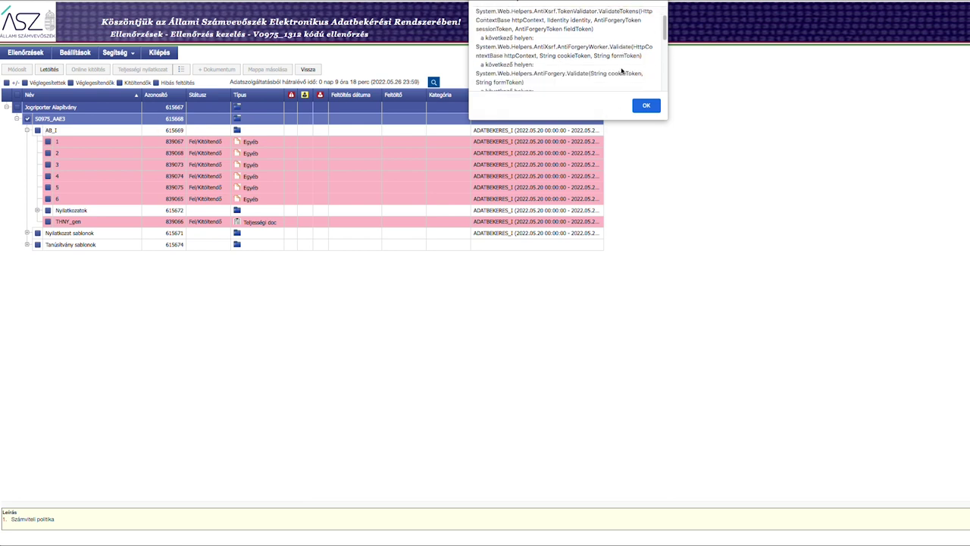
{"action": "left_click", "coordinate": [646, 105]}
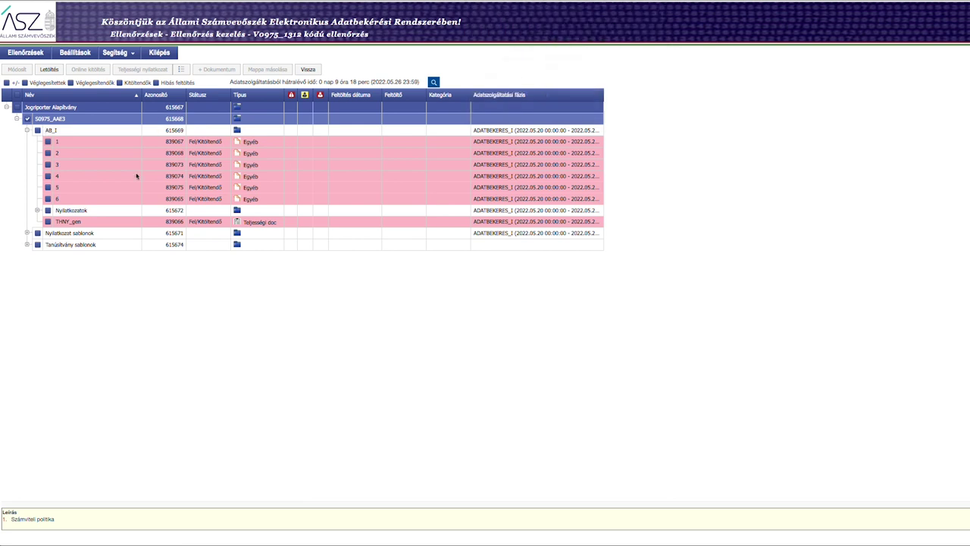
- Try selecting request 6 under AB_I and dismiss the error messages
{"action": "left_click", "coordinate": [71, 199]}
{"action": "left_click", "coordinate": [644, 104]}
{"action": "left_click", "coordinate": [646, 32]}
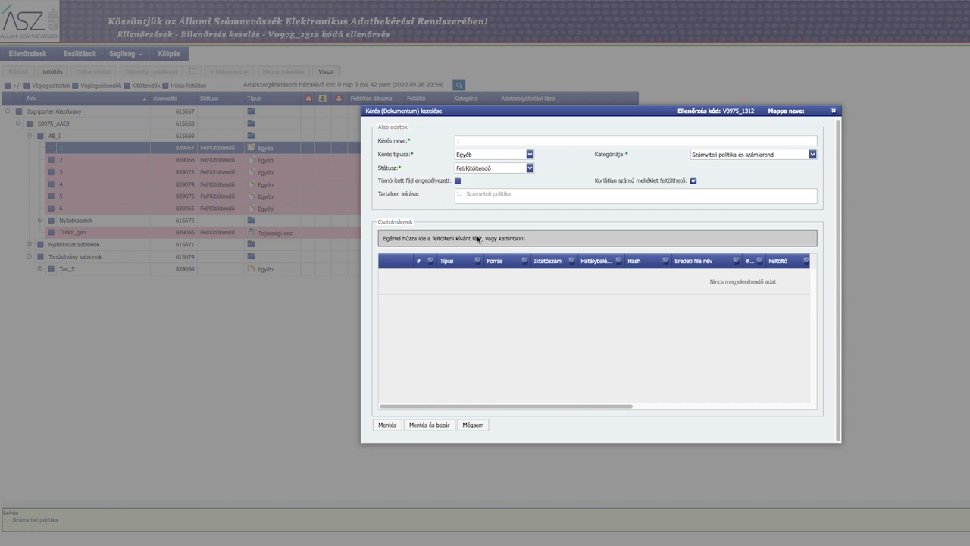
- Try to attach 1_Szamviteli_politika_JA.pdf to request 1, read and dismiss the error message, and return to the inspections
{"action": "left_click", "coordinate": [454, 238]}
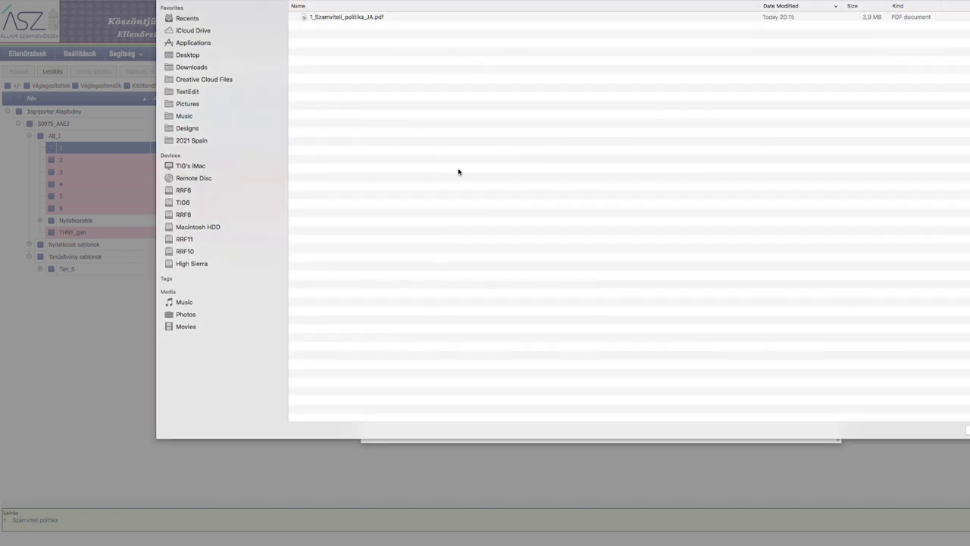
{"action": "left_click", "coordinate": [361, 17]}
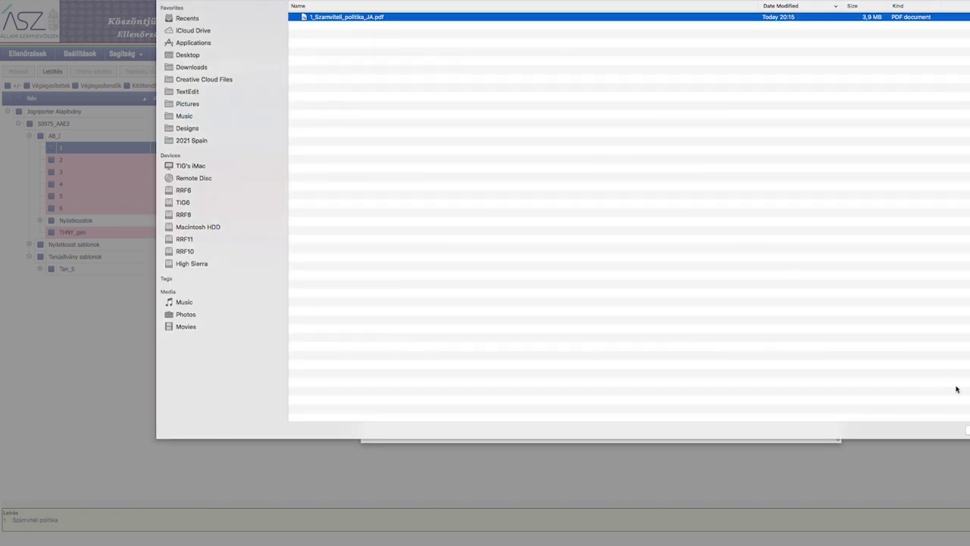
{"action": "key", "text": "Return"}
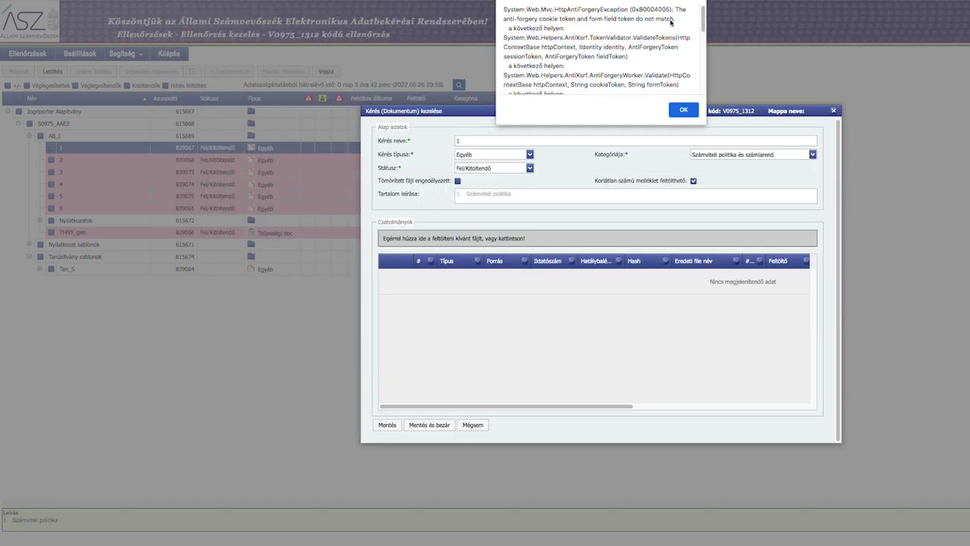
{"action": "scroll", "coordinate": [705, 26], "scroll_direction": "down", "scroll_amount": 1}
{"action": "left_click_drag", "start_coordinate": [705, 25], "coordinate": [700, 89]}
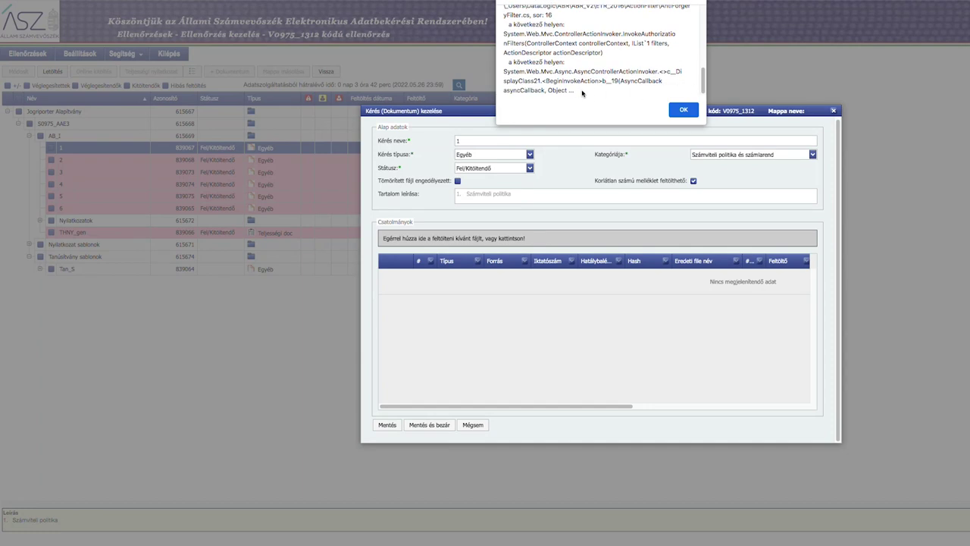
{"action": "left_click", "coordinate": [683, 110]}
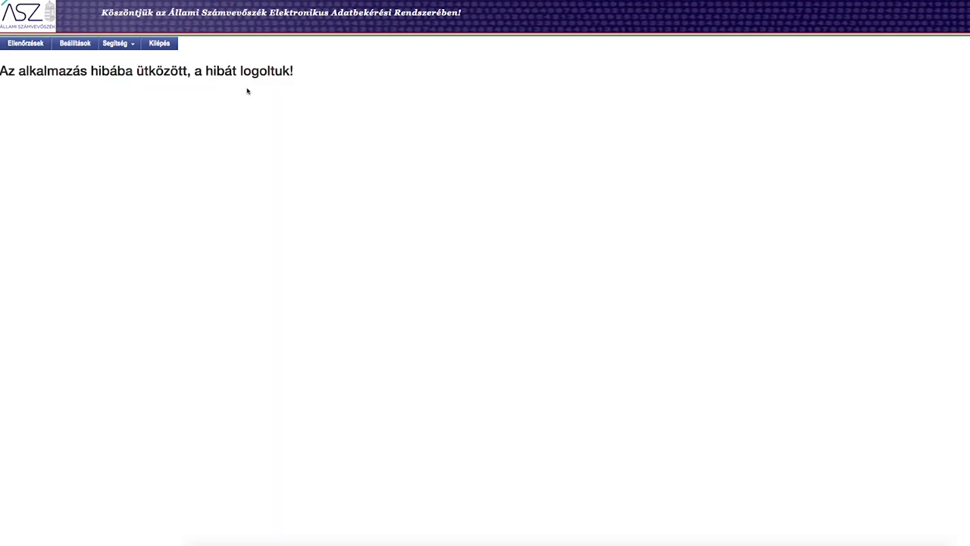
{"action": "left_click", "coordinate": [27, 47]}
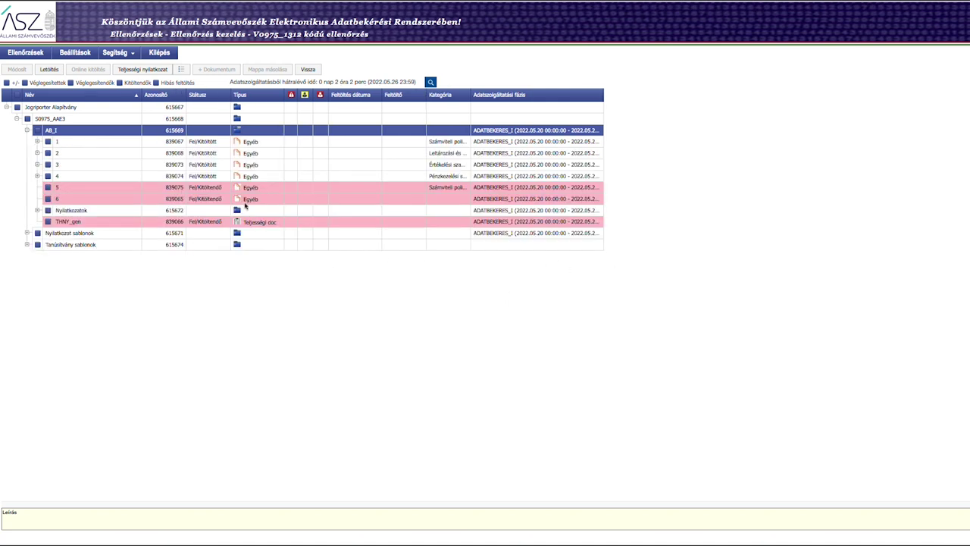
- Start editing request 5 under AB_I and check the required documents in the PDF's Dokumentumok jegyzéke
{"action": "left_click", "coordinate": [74, 189]}
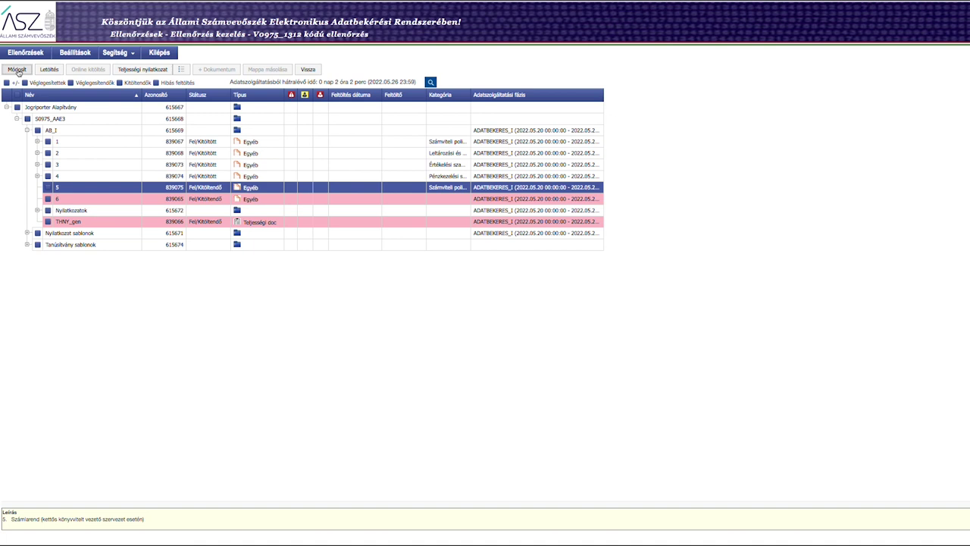
{"action": "left_click", "coordinate": [17, 70]}
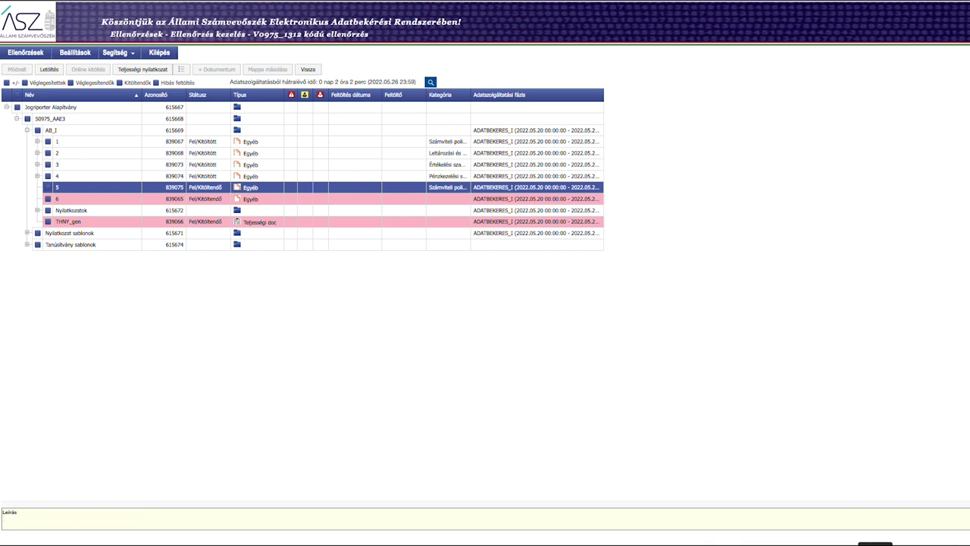
{"action": "scroll", "coordinate": [911, 347], "scroll_direction": "down", "scroll_amount": 5}
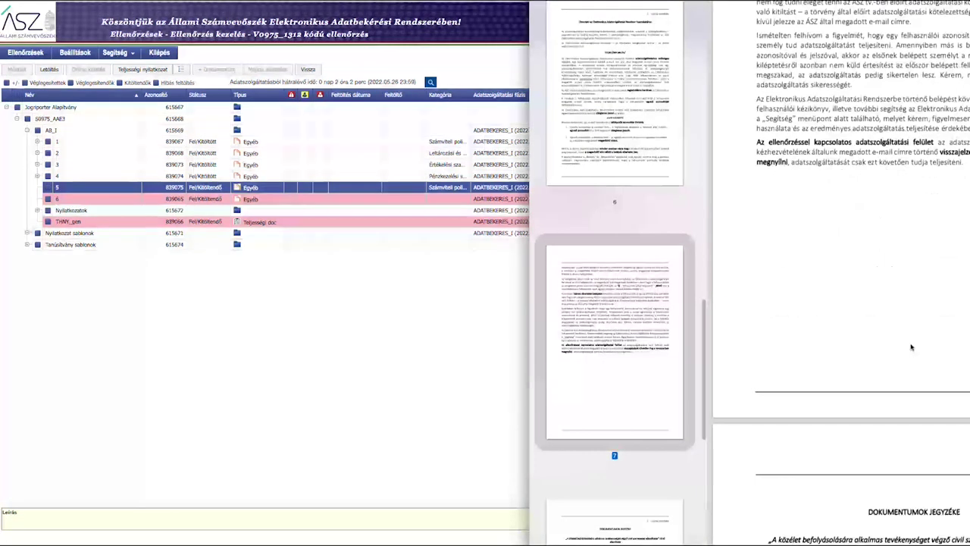
{"action": "scroll", "coordinate": [911, 347], "scroll_direction": "down", "scroll_amount": 5}
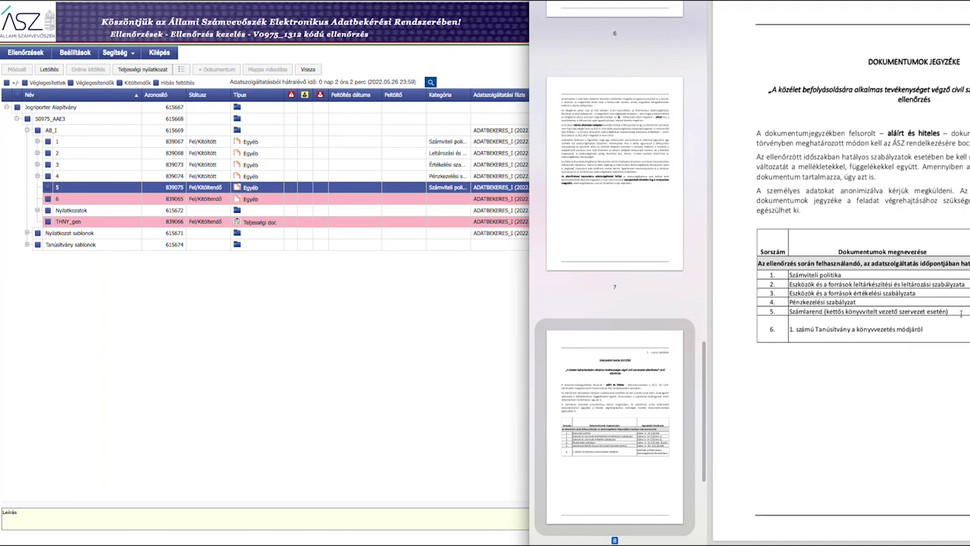
{"action": "left_click", "coordinate": [434, 318]}
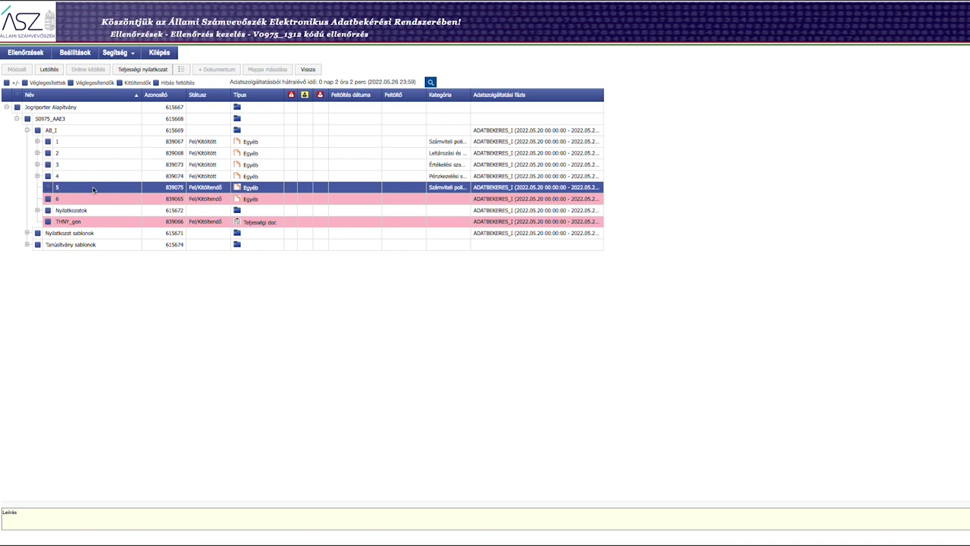
- Attach 5_szlrend_bizonylati_szabalyzat_JA.pdf to request 5, waiting through the unresponsive page prompts, and save and close the request
{"action": "left_click", "coordinate": [47, 187]}
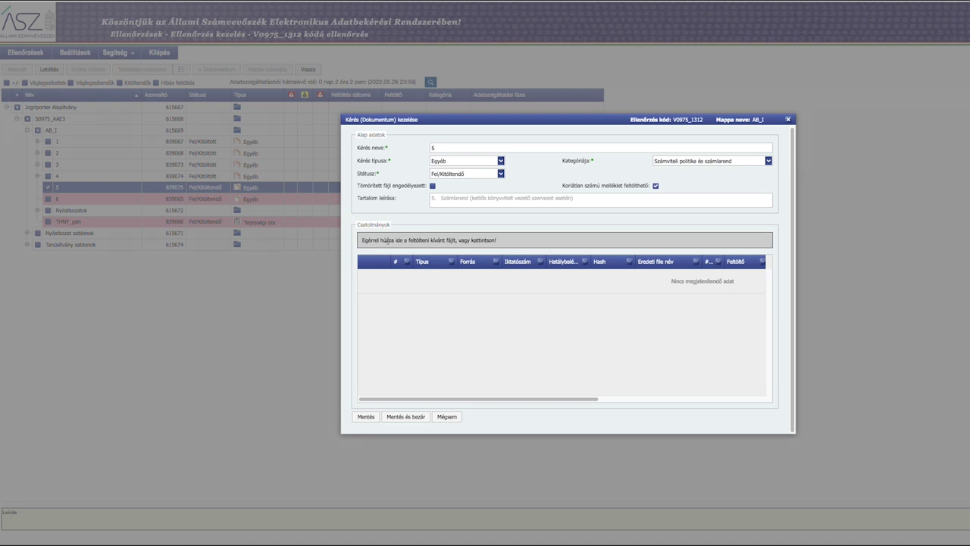
{"action": "left_click", "coordinate": [367, 241]}
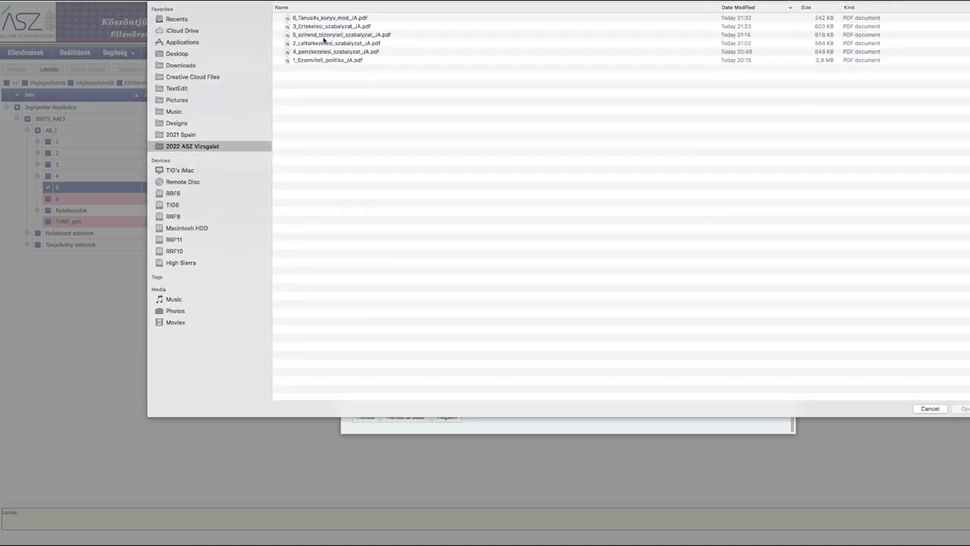
{"action": "left_click", "coordinate": [326, 35]}
{"action": "left_click", "coordinate": [961, 408]}
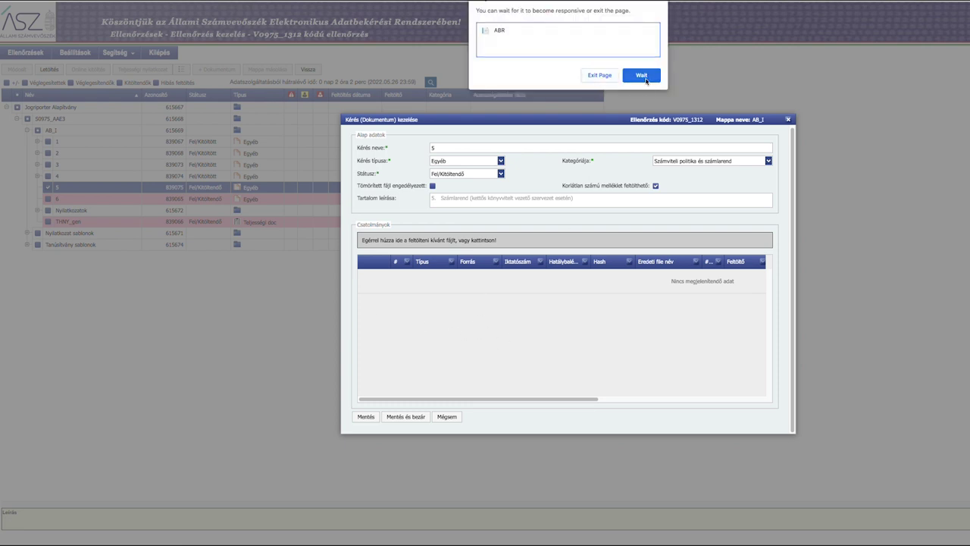
{"action": "left_click", "coordinate": [643, 77]}
{"action": "left_click", "coordinate": [641, 75]}
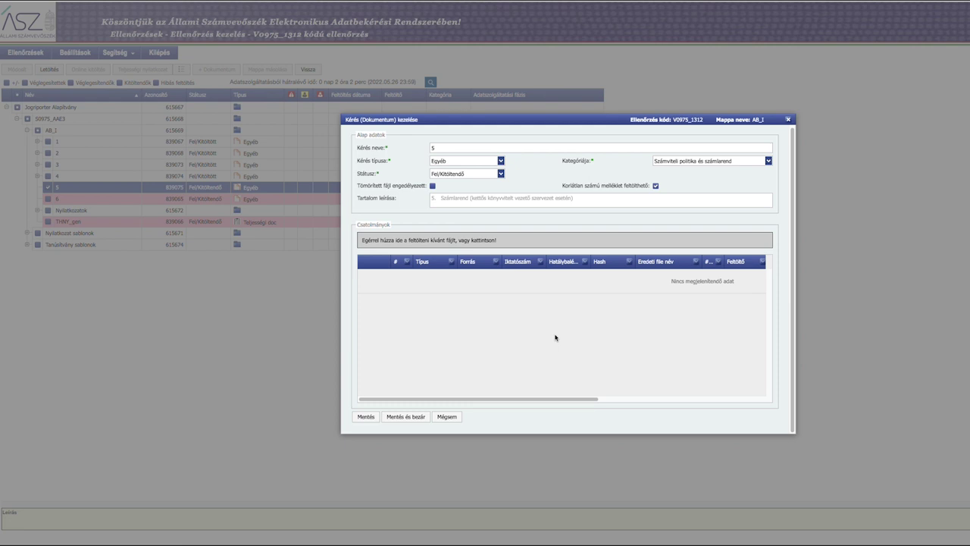
{"action": "left_click_drag", "start_coordinate": [556, 337], "coordinate": [555, 337]}
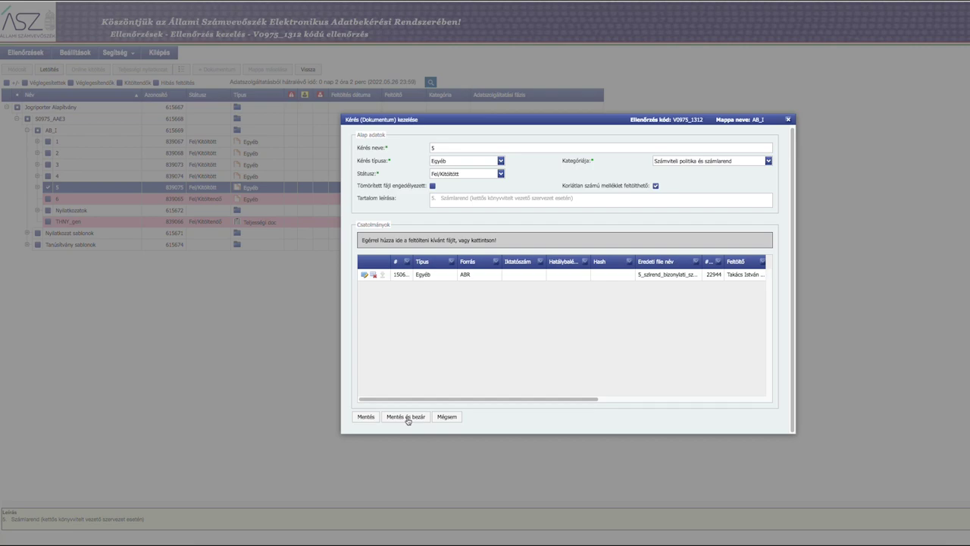
{"action": "left_click", "coordinate": [407, 418]}
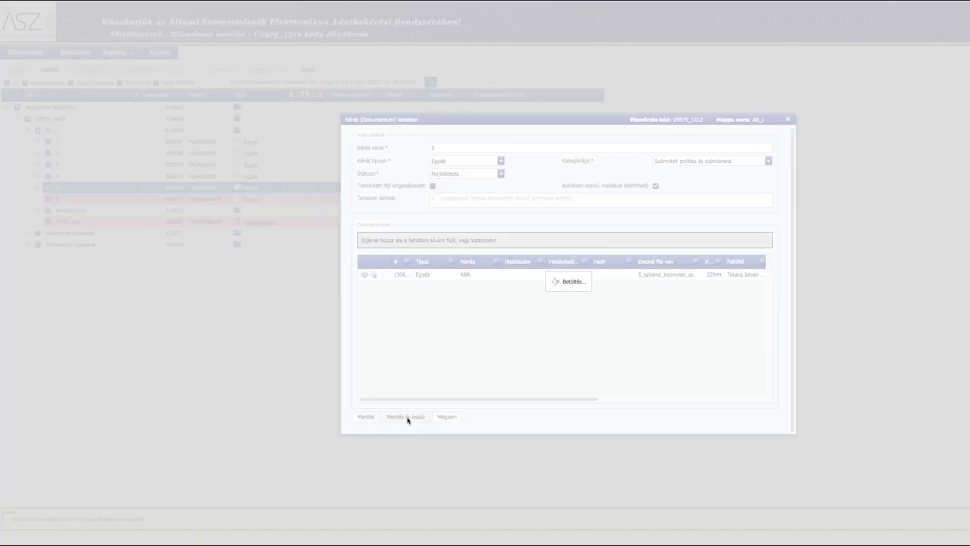
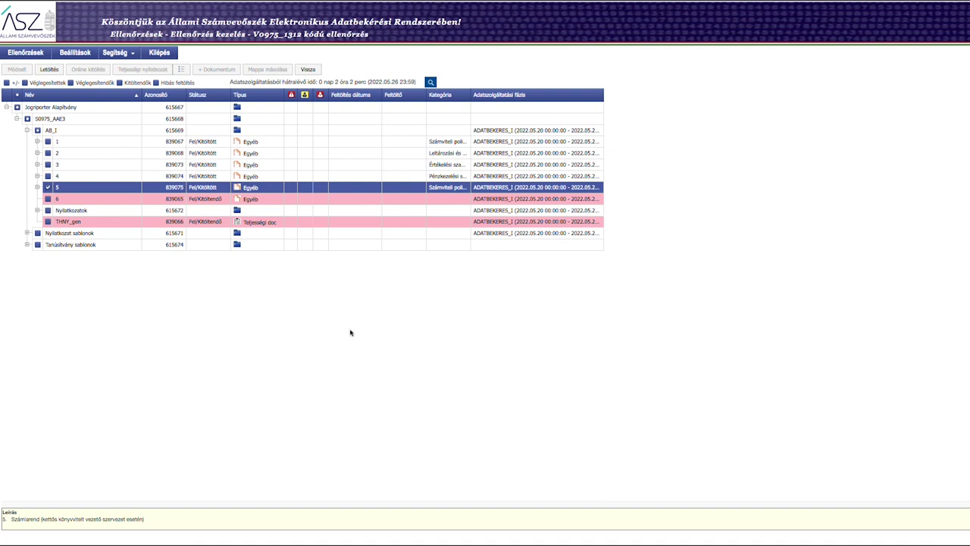
- Tick request 6 under AB_I and dismiss the server error messages
{"action": "left_click", "coordinate": [48, 199]}
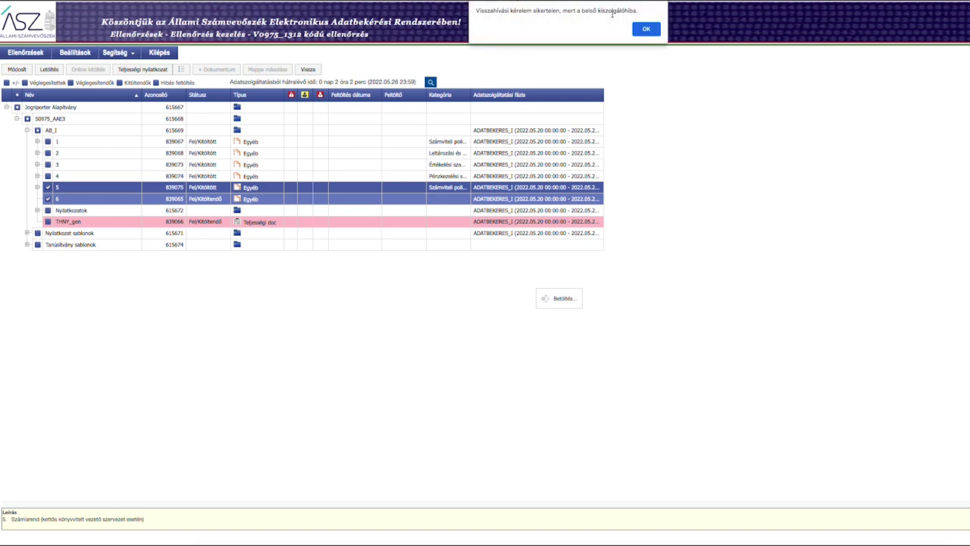
{"action": "left_click_drag", "start_coordinate": [635, 11], "coordinate": [476, 12]}
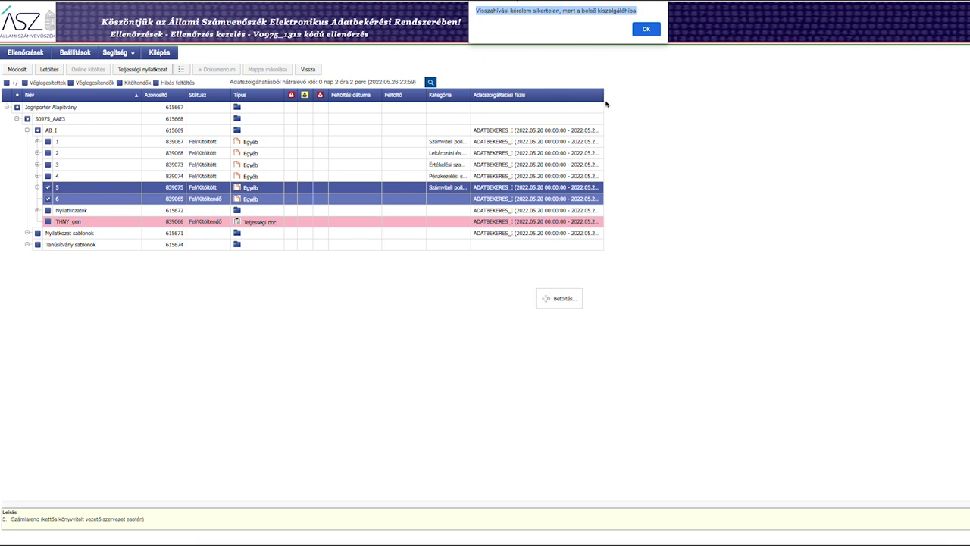
{"action": "left_click", "coordinate": [647, 31]}
{"action": "left_click", "coordinate": [642, 108]}
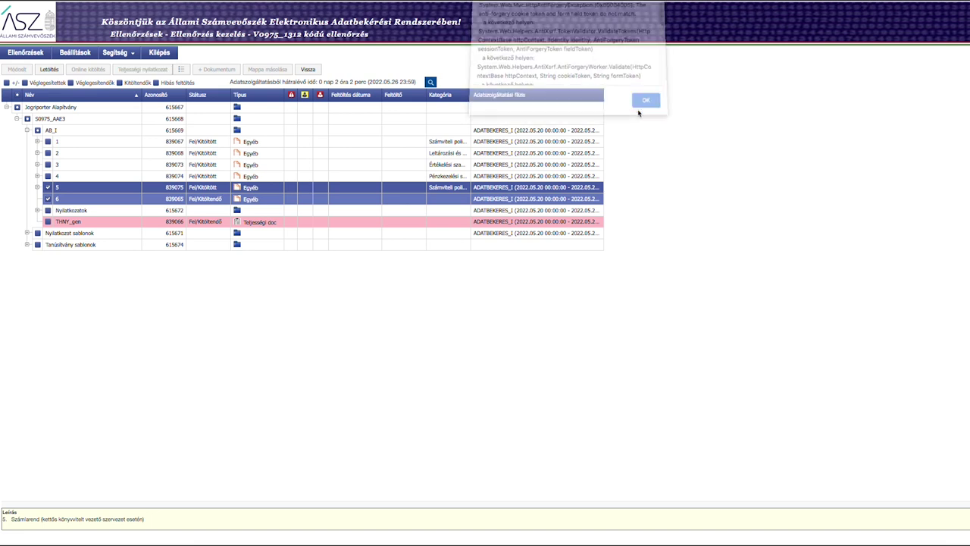
- Untick request 5 and select the request 6 row, dismissing the error messages after each change
{"action": "left_click", "coordinate": [47, 188]}
{"action": "left_click", "coordinate": [650, 28]}
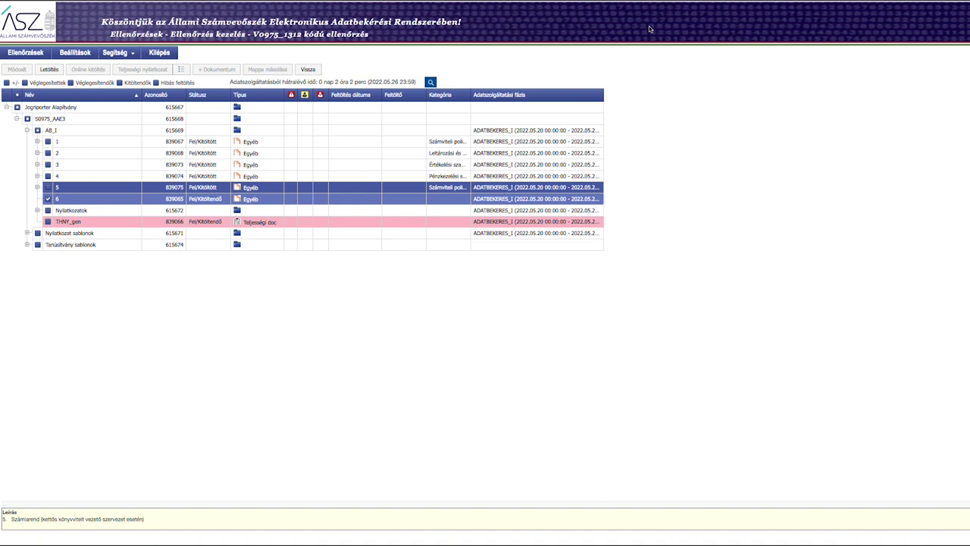
{"action": "left_click", "coordinate": [646, 106]}
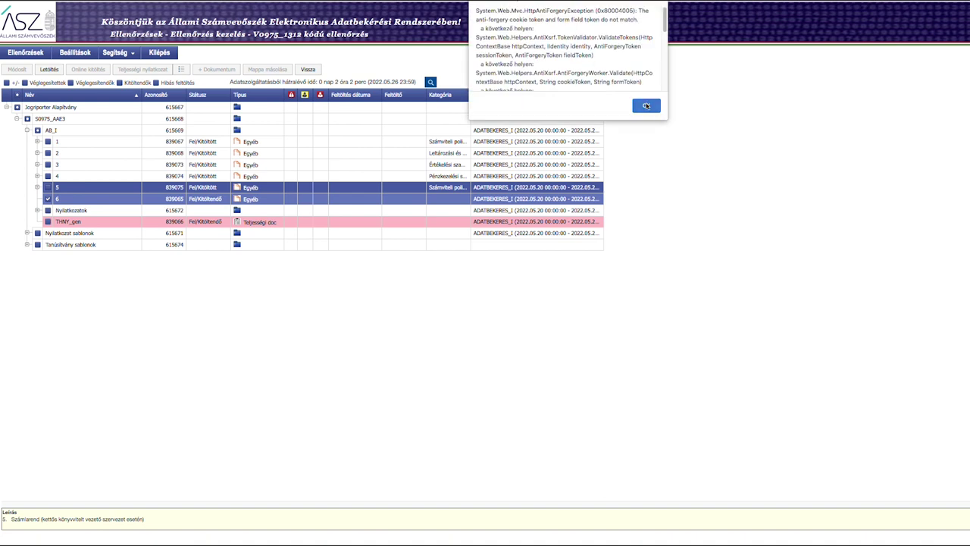
{"action": "left_click", "coordinate": [73, 201]}
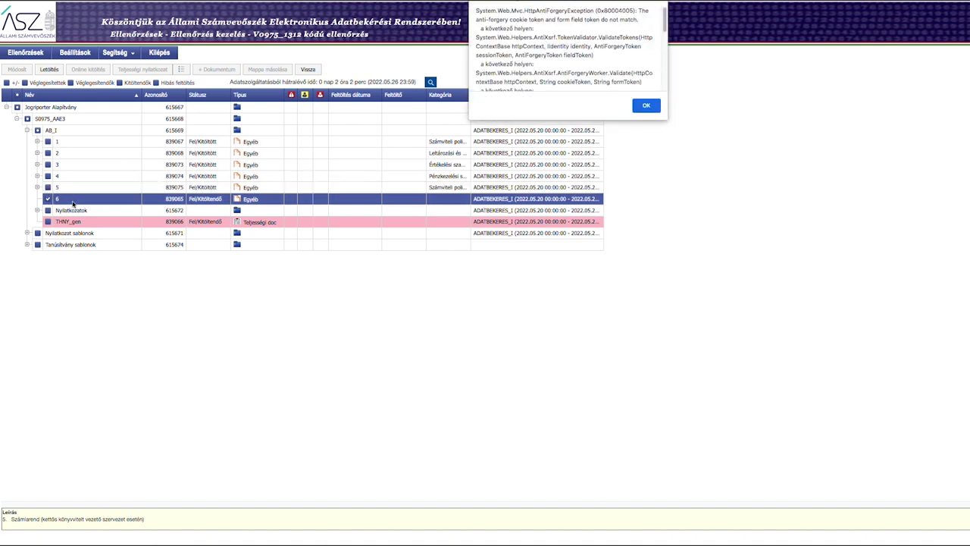
{"action": "left_click", "coordinate": [650, 110]}
{"action": "left_click", "coordinate": [649, 30]}
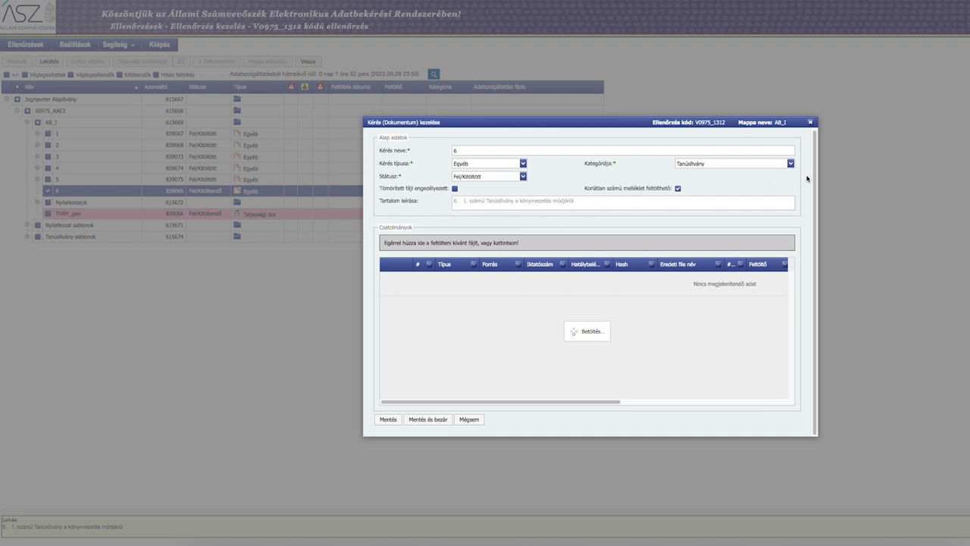
- Attach 6_Tanusitv_konyv_mod_JA.pdf to request 6, choosing to wait whenever the page is unresponsive
{"action": "left_click", "coordinate": [500, 243]}
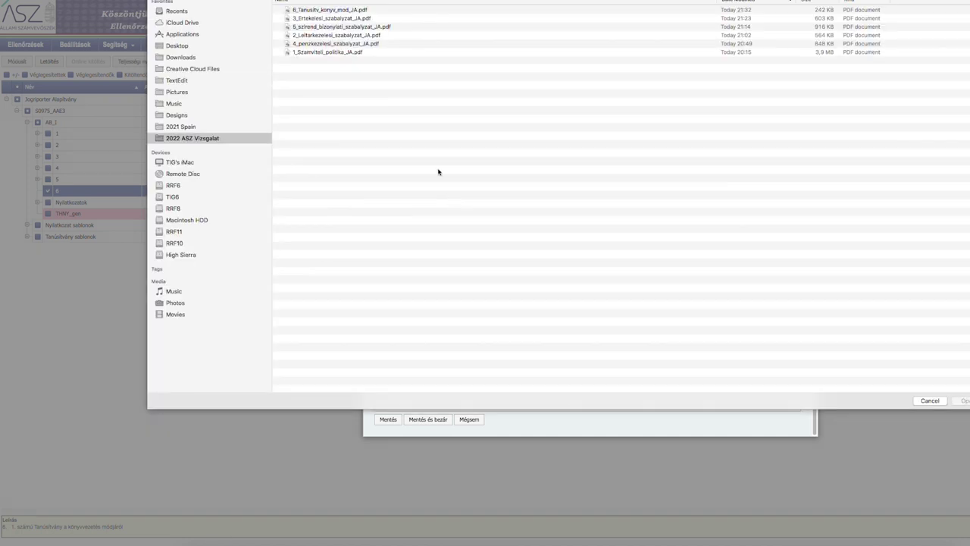
{"action": "left_click", "coordinate": [353, 10]}
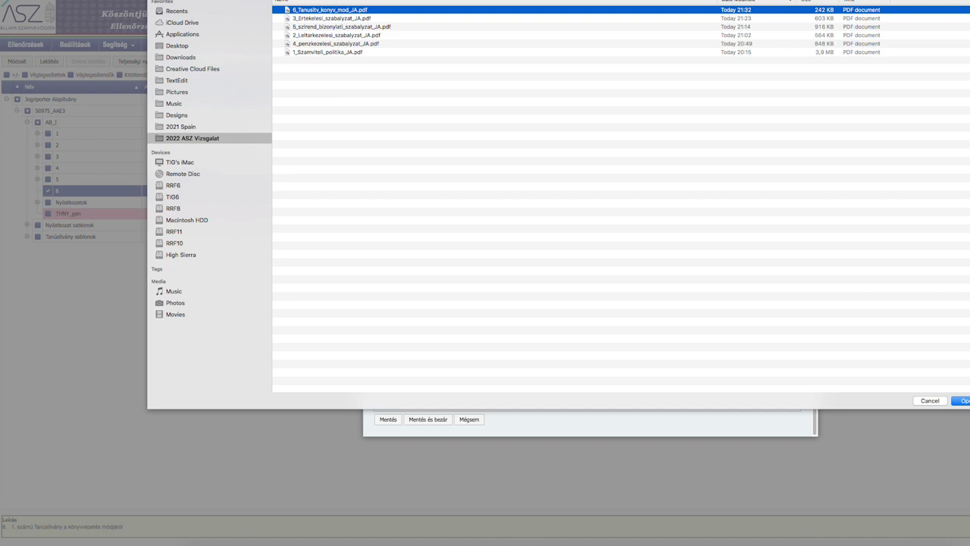
{"action": "key", "text": "Return"}
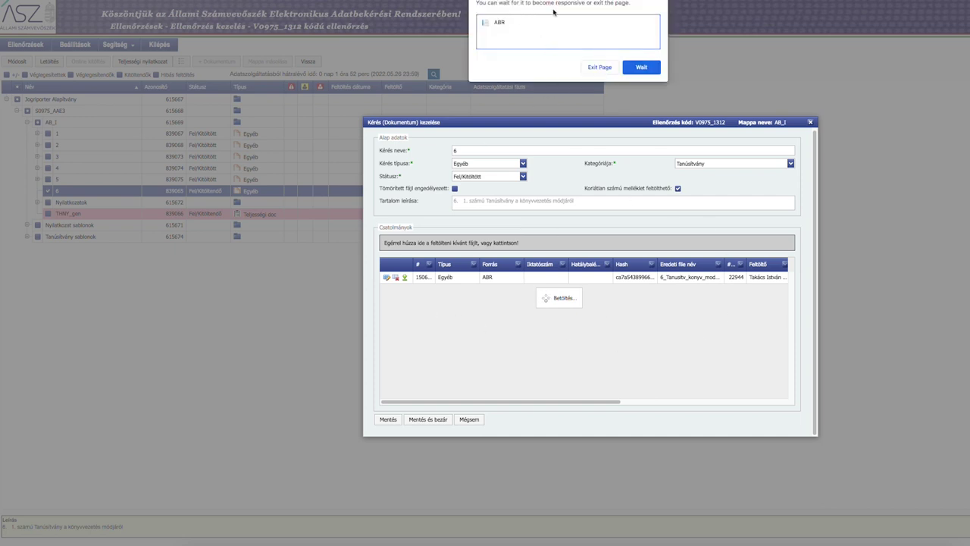
{"action": "left_click", "coordinate": [641, 72]}
{"action": "left_click", "coordinate": [643, 68]}
{"action": "left_click", "coordinate": [642, 68]}
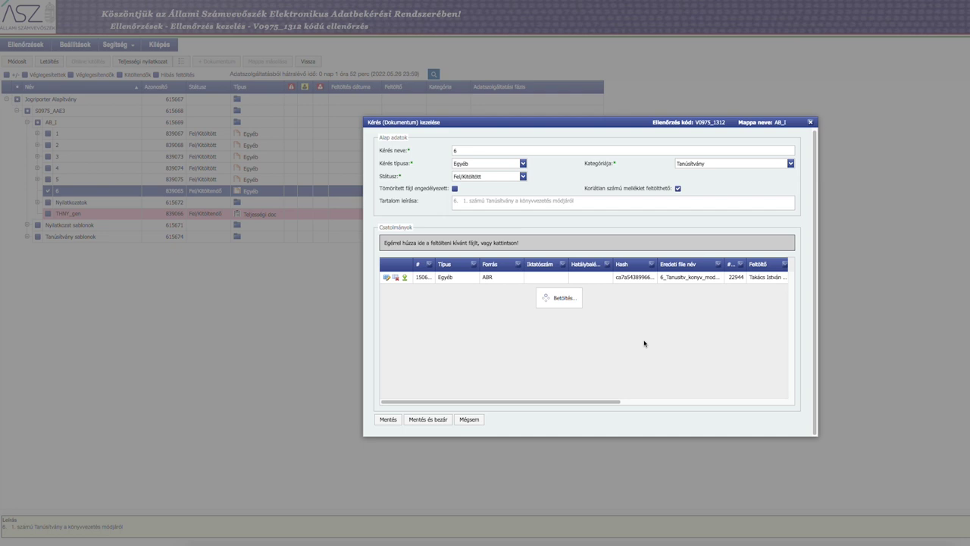
{"action": "left_click", "coordinate": [557, 305]}
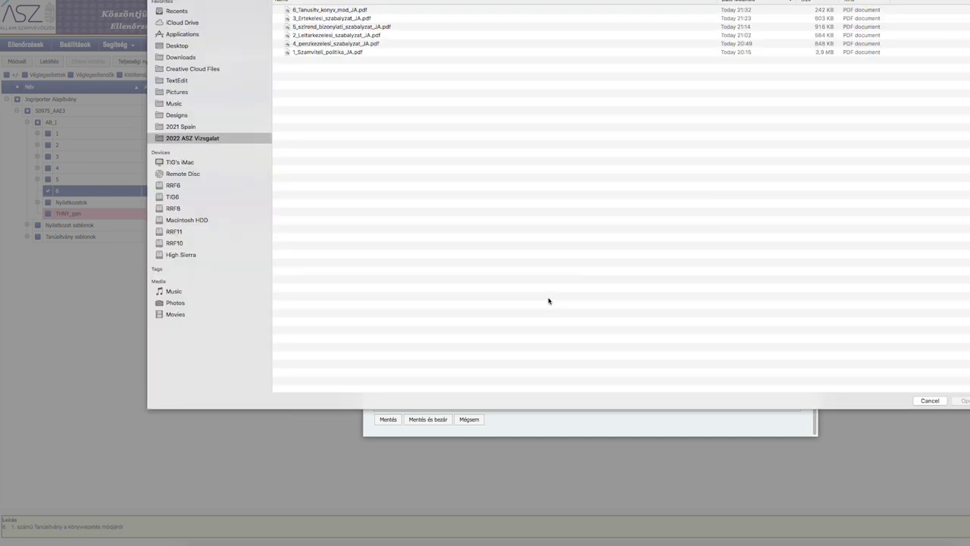
{"action": "left_click", "coordinate": [918, 398]}
{"action": "left_click", "coordinate": [701, 333]}
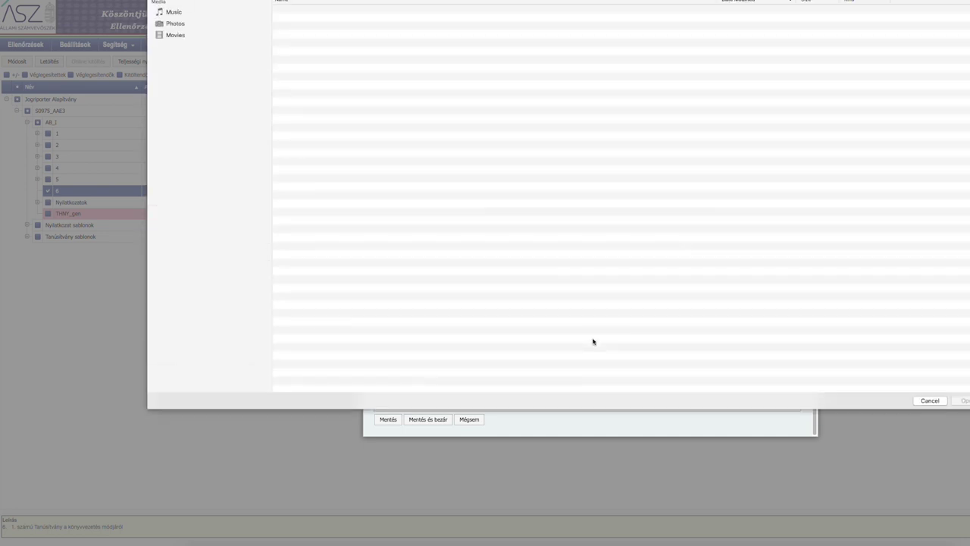
{"action": "left_click", "coordinate": [930, 400]}
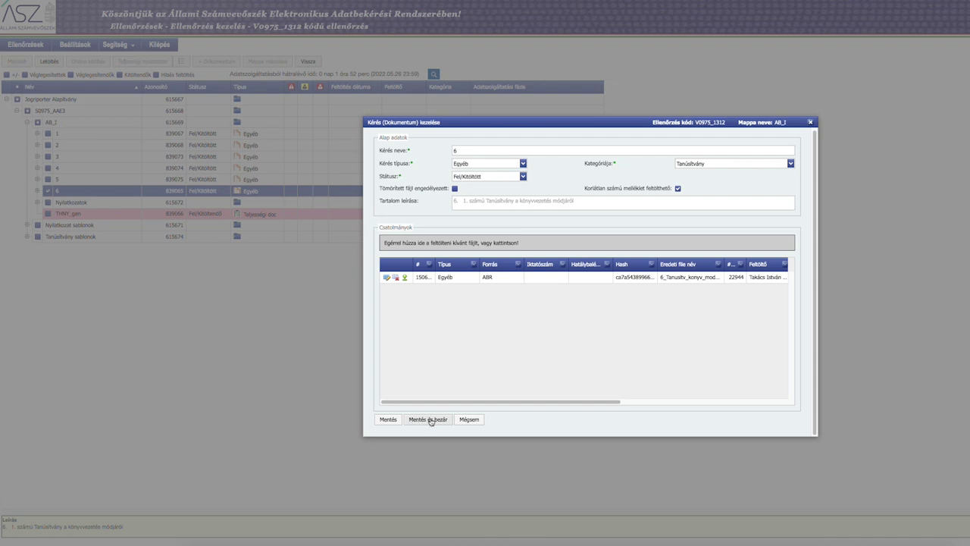
- Save and close request 6, and untick it in the document tree
{"action": "left_click", "coordinate": [426, 422]}
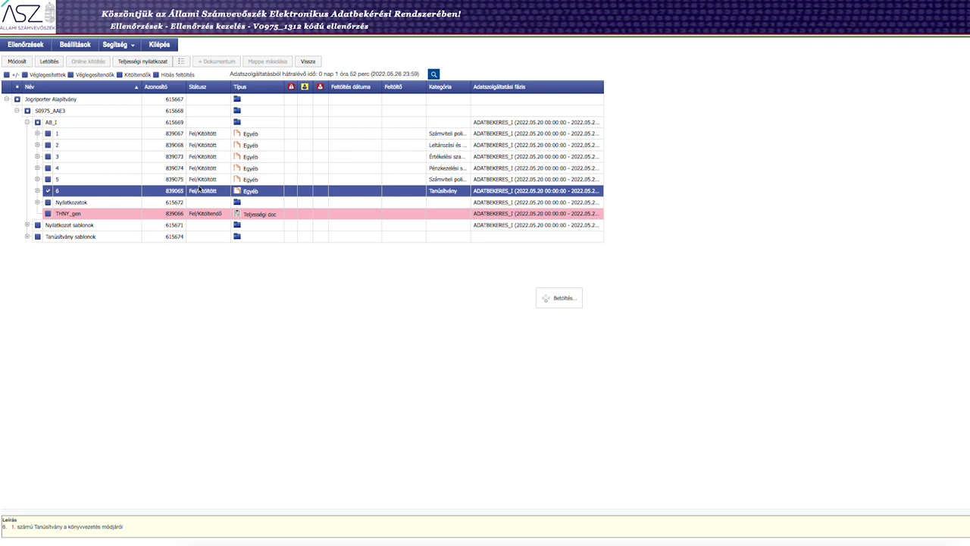
{"action": "left_click", "coordinate": [48, 191]}
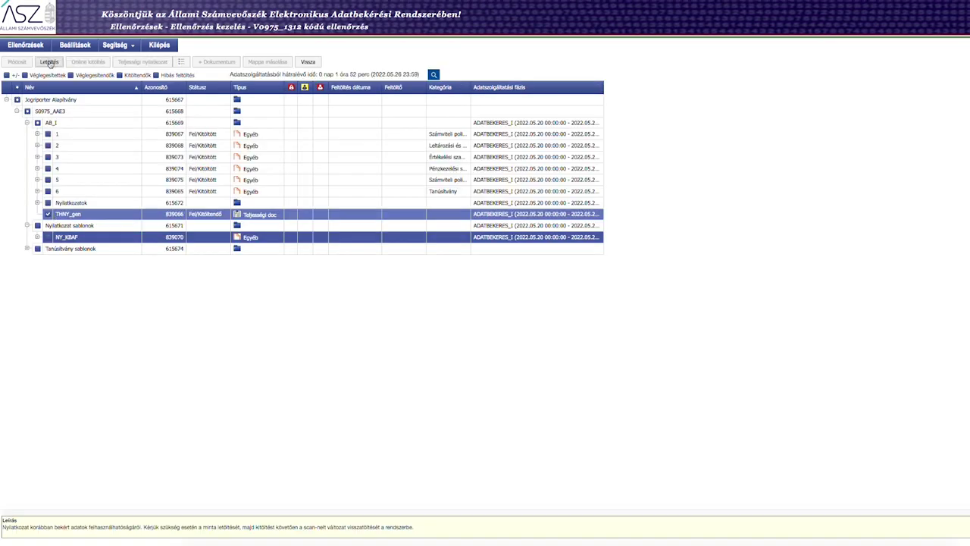
- Try twice to download the ticked THNY_gen document, reading and dismissing the server error messages after each attempt
{"action": "left_click", "coordinate": [50, 62]}
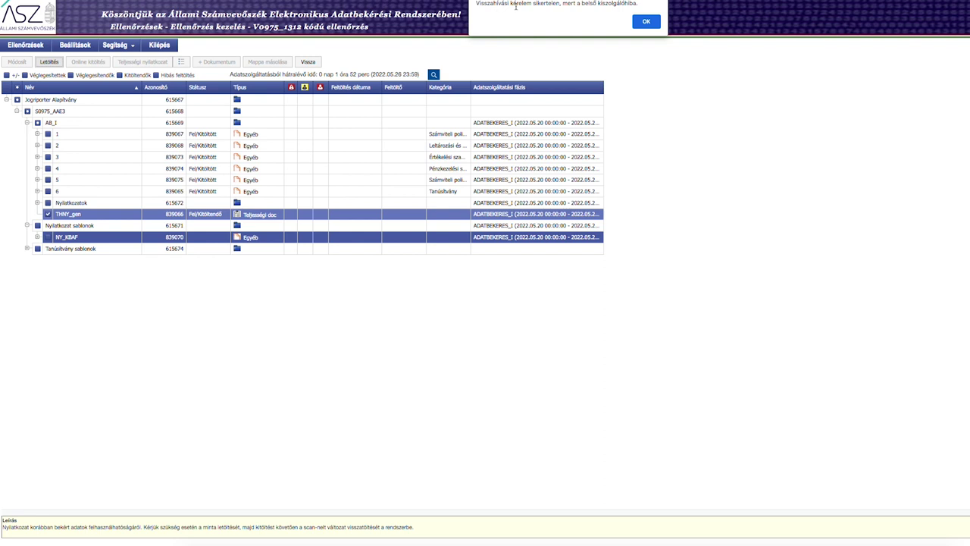
{"action": "left_click_drag", "start_coordinate": [476, 4], "coordinate": [640, 4]}
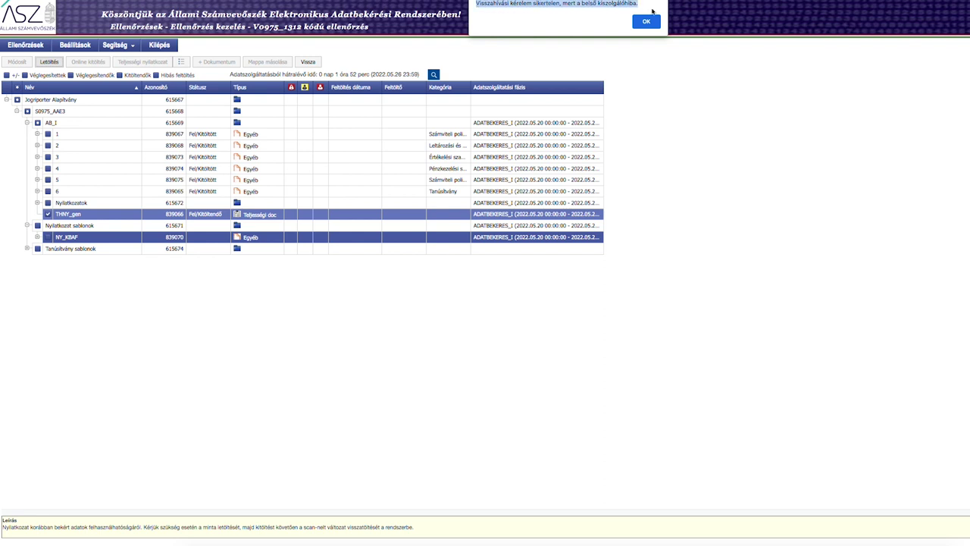
{"action": "left_click", "coordinate": [646, 20]}
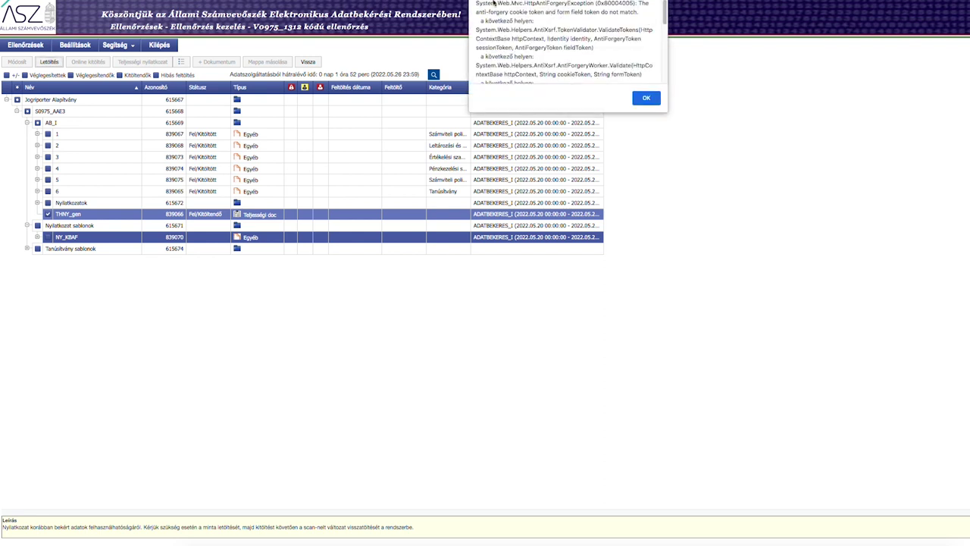
{"action": "scroll", "coordinate": [530, 34], "scroll_direction": "down", "scroll_amount": 3}
{"action": "left_click", "coordinate": [646, 98]}
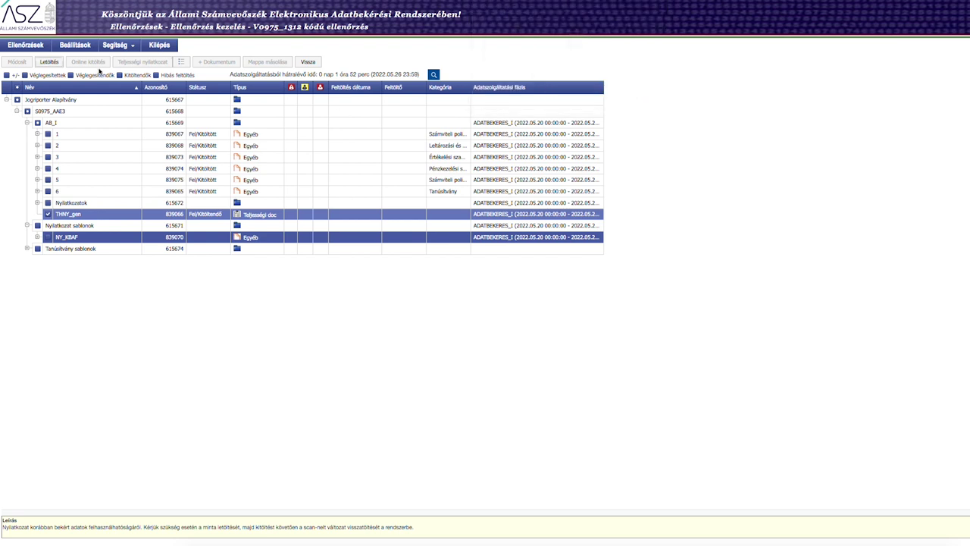
{"action": "left_click", "coordinate": [56, 65]}
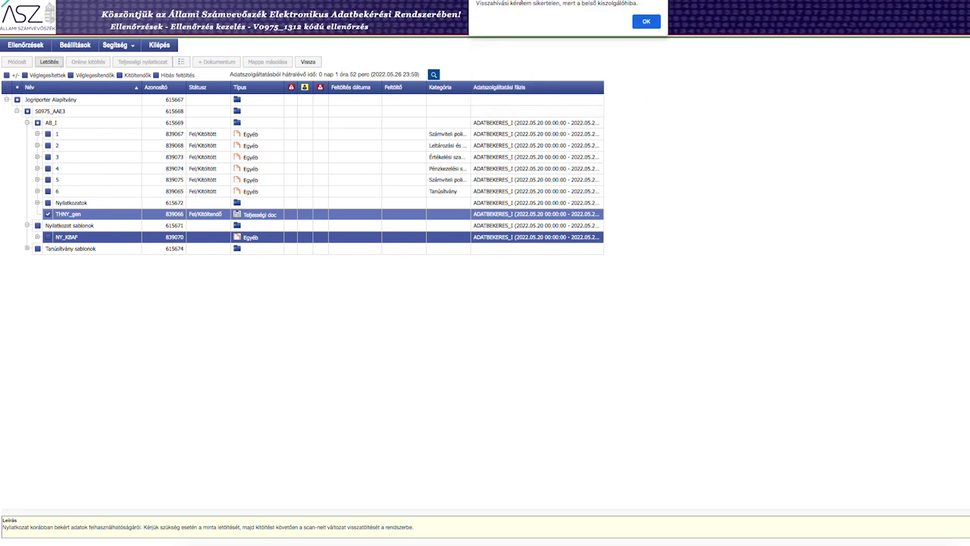
{"action": "key", "text": "Return"}
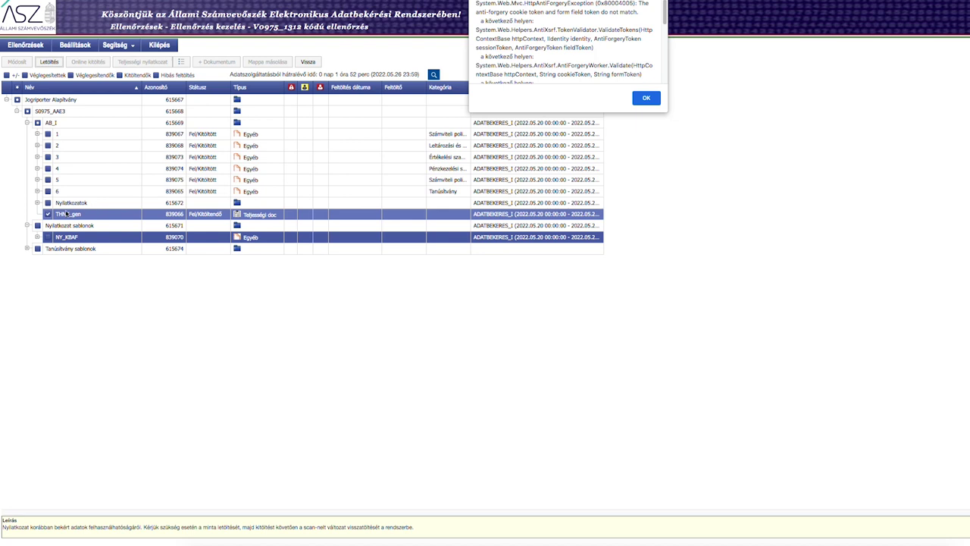
{"action": "left_click", "coordinate": [646, 98]}
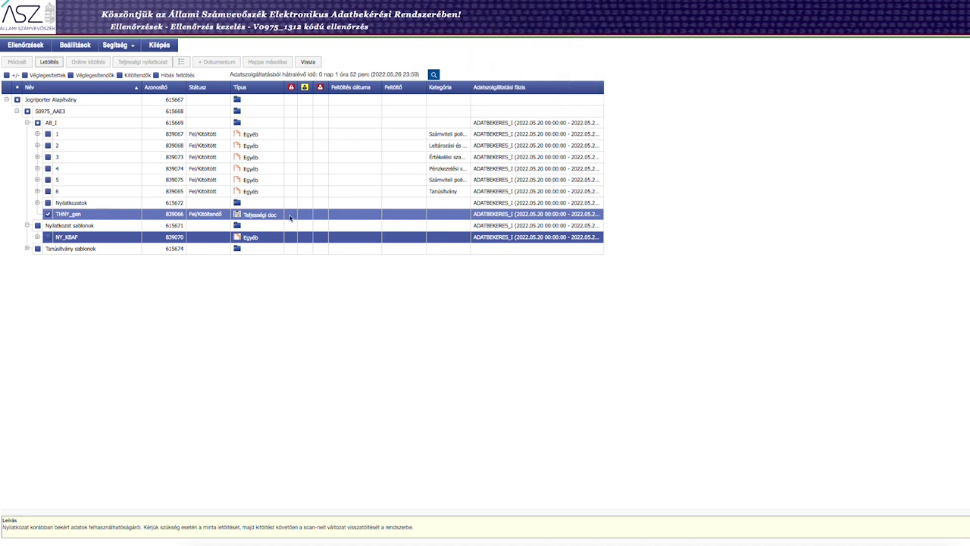
- Select the THNY_gen row and try its download again, dismissing the error messages
{"action": "left_click", "coordinate": [75, 216]}
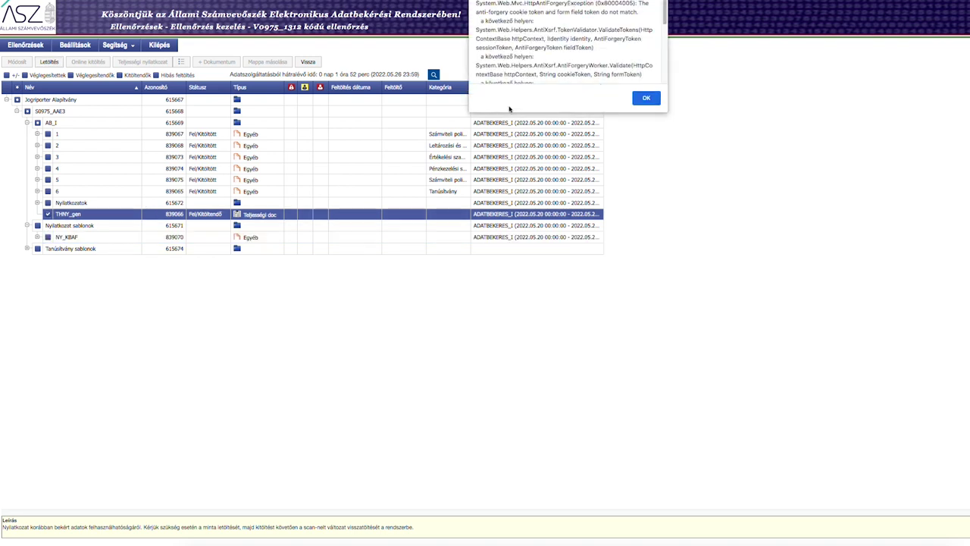
{"action": "left_click", "coordinate": [645, 23]}
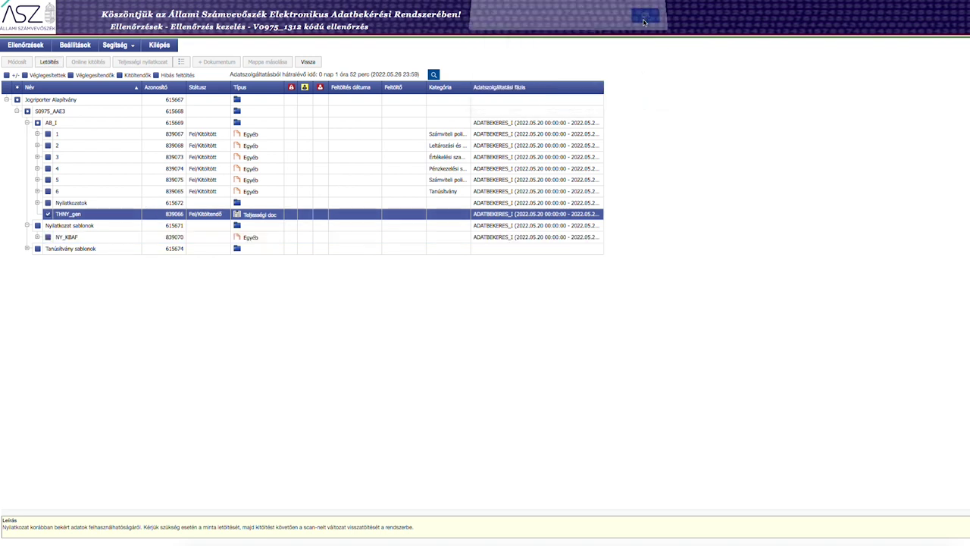
{"action": "left_click", "coordinate": [49, 61]}
{"action": "left_click", "coordinate": [645, 21]}
{"action": "left_click", "coordinate": [644, 99]}
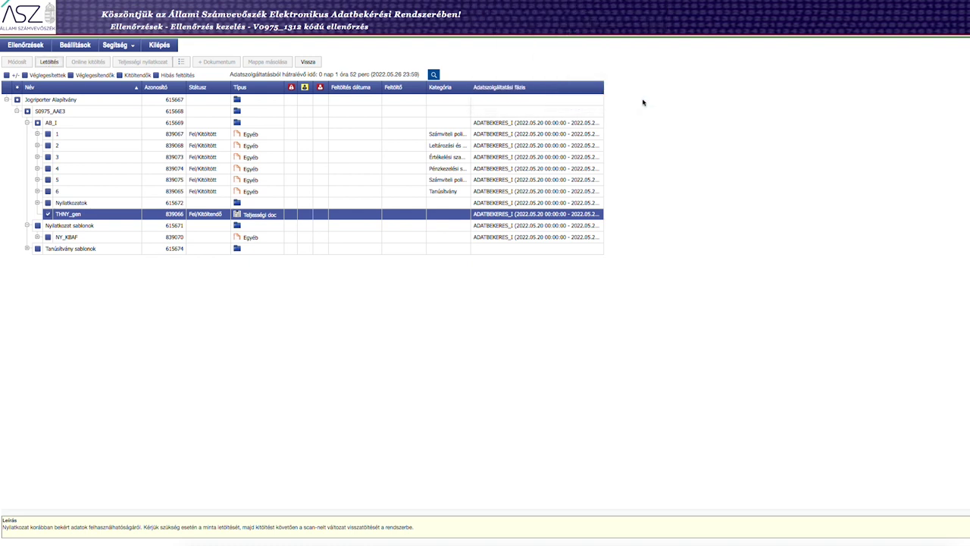
- Clear the browser's cached images and files for the All time range, leaving history and cookies unticked
{"action": "left_click", "coordinate": [42, 0]}
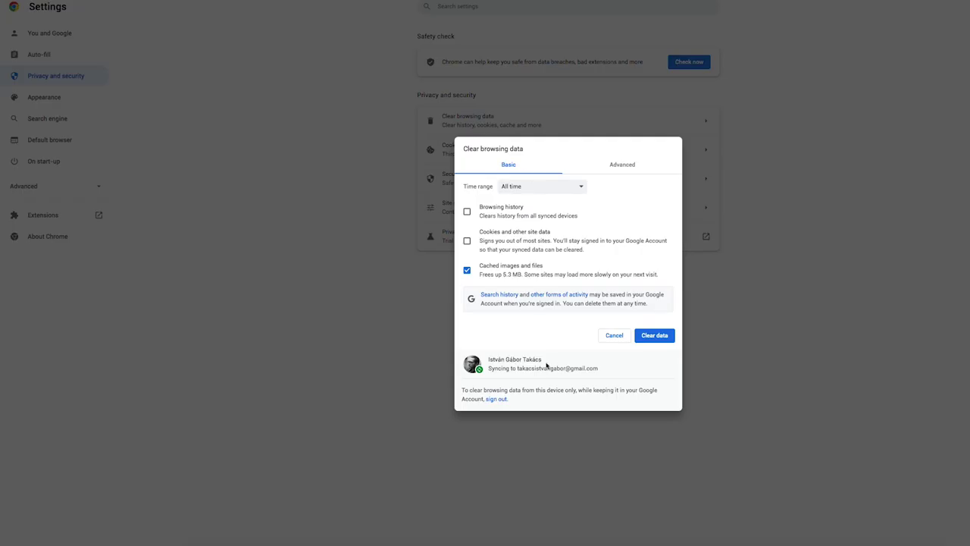
{"action": "left_click", "coordinate": [660, 336]}
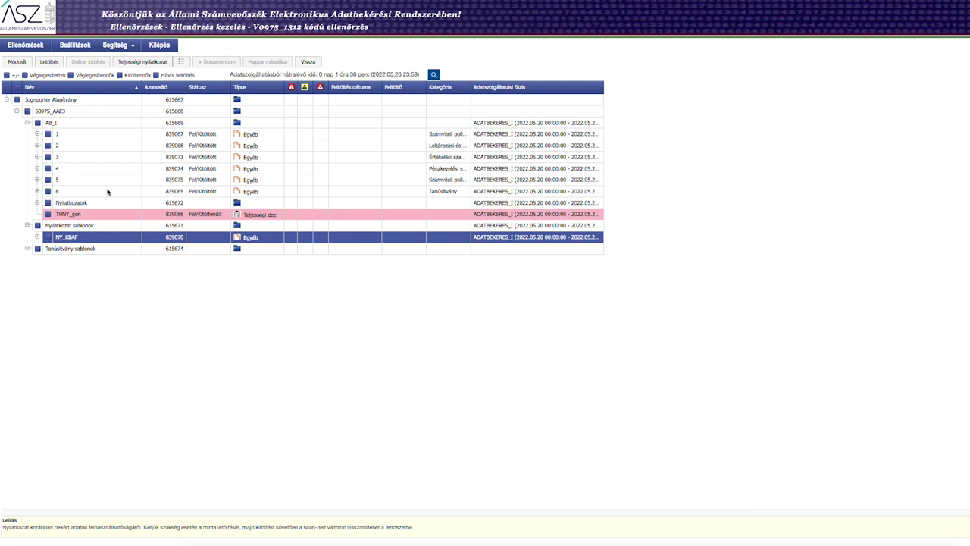
- Select the unticked THNY_gen row, try to download its attachments, and dismiss the alert
{"action": "left_click", "coordinate": [67, 216]}
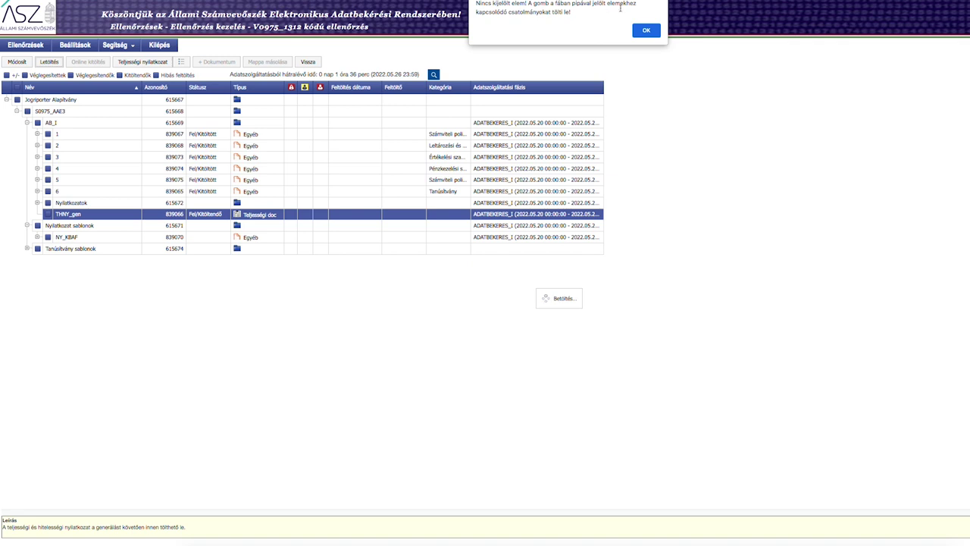
{"action": "left_click", "coordinate": [645, 31]}
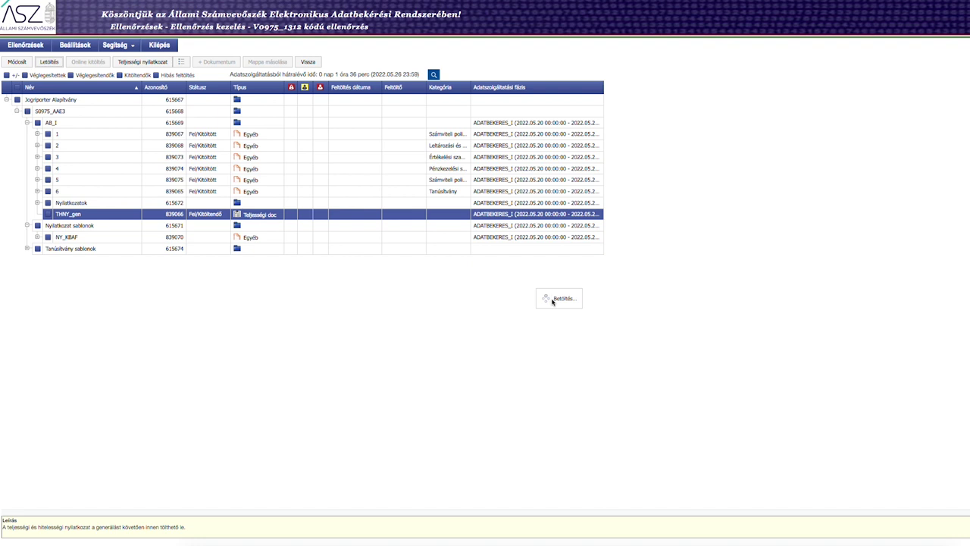
- Examine the PDF's instructions on producing and returning the completeness declaration, and return to the document tree
{"action": "left_click", "coordinate": [876, 542]}
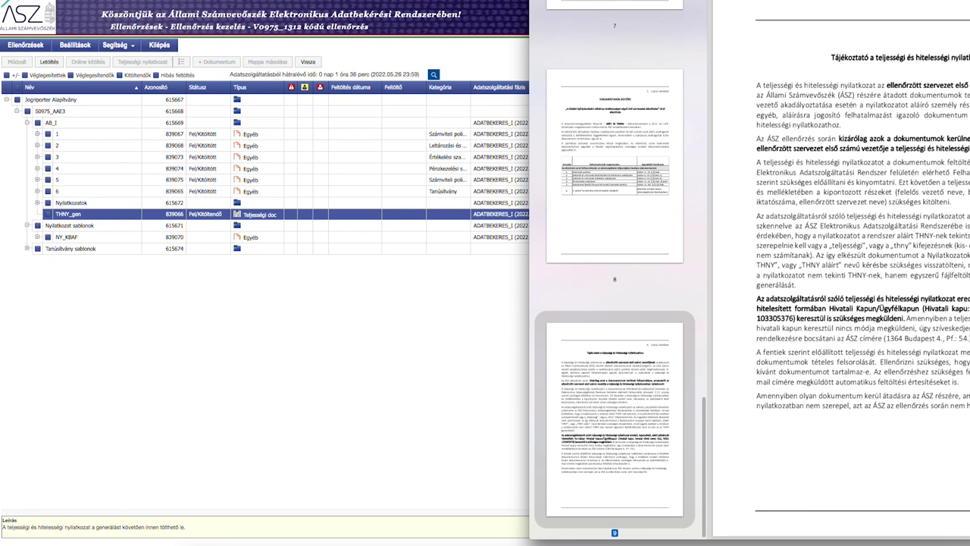
{"action": "scroll", "coordinate": [870, 63], "scroll_direction": "up", "scroll_amount": 3}
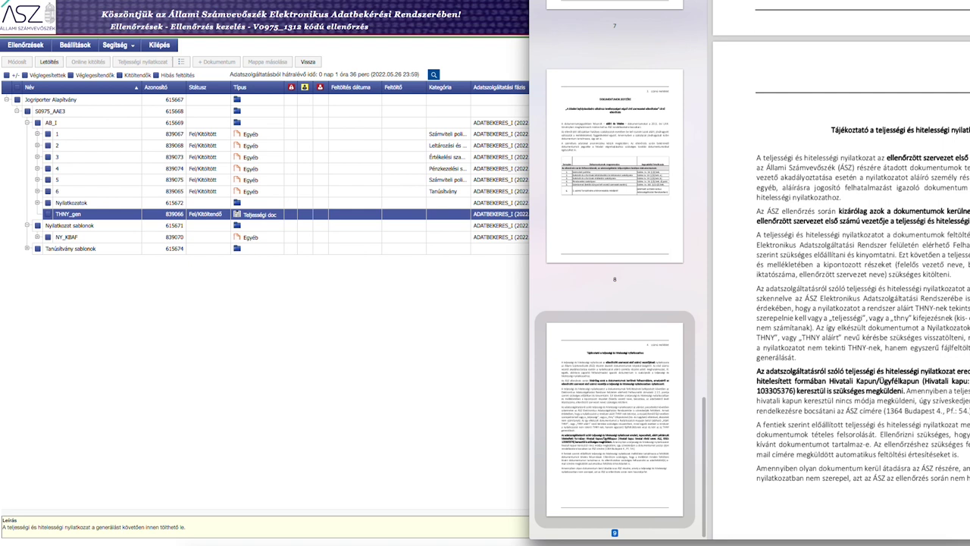
{"action": "scroll", "coordinate": [840, 246], "scroll_direction": "down", "scroll_amount": 1}
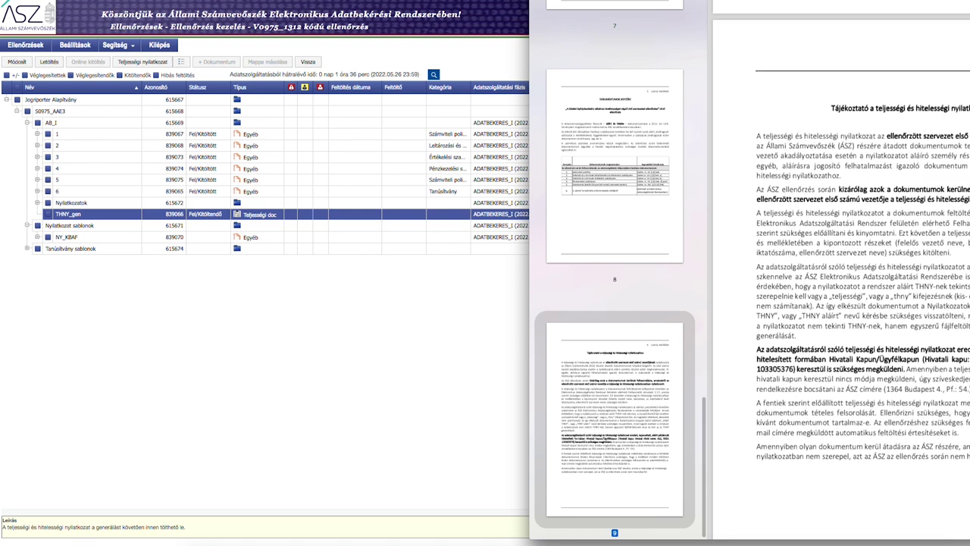
{"action": "scroll", "coordinate": [840, 273], "scroll_direction": "down", "scroll_amount": 1}
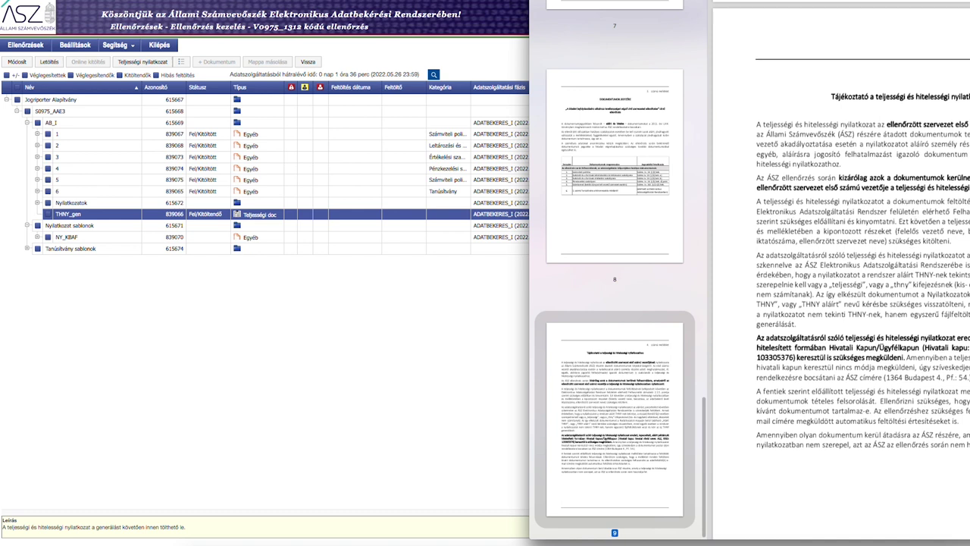
{"action": "left_click_drag", "start_coordinate": [949, 212], "coordinate": [969, 212]}
{"action": "scroll", "coordinate": [812, 289], "scroll_direction": "up", "scroll_amount": 5}
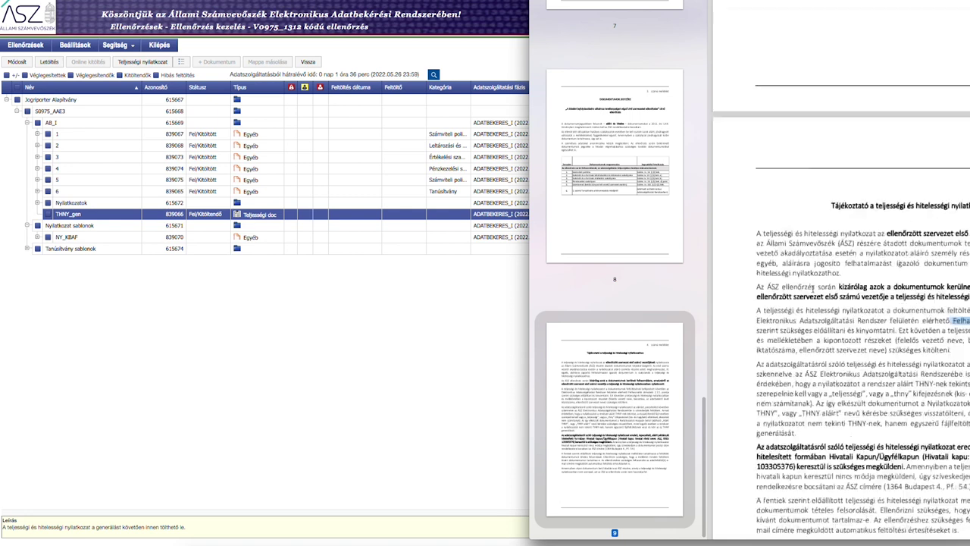
{"action": "scroll", "coordinate": [812, 291], "scroll_direction": "up", "scroll_amount": 15}
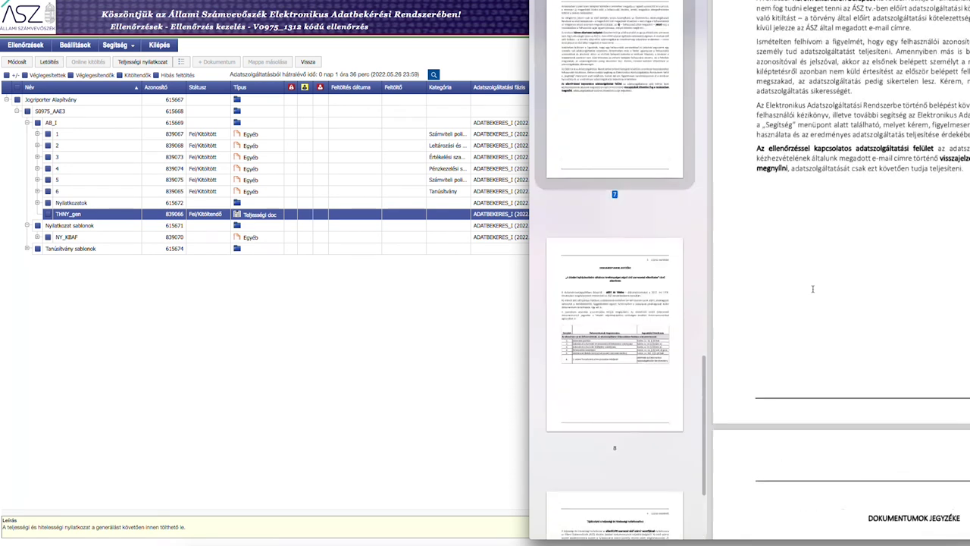
{"action": "scroll", "coordinate": [813, 290], "scroll_direction": "down", "scroll_amount": 15}
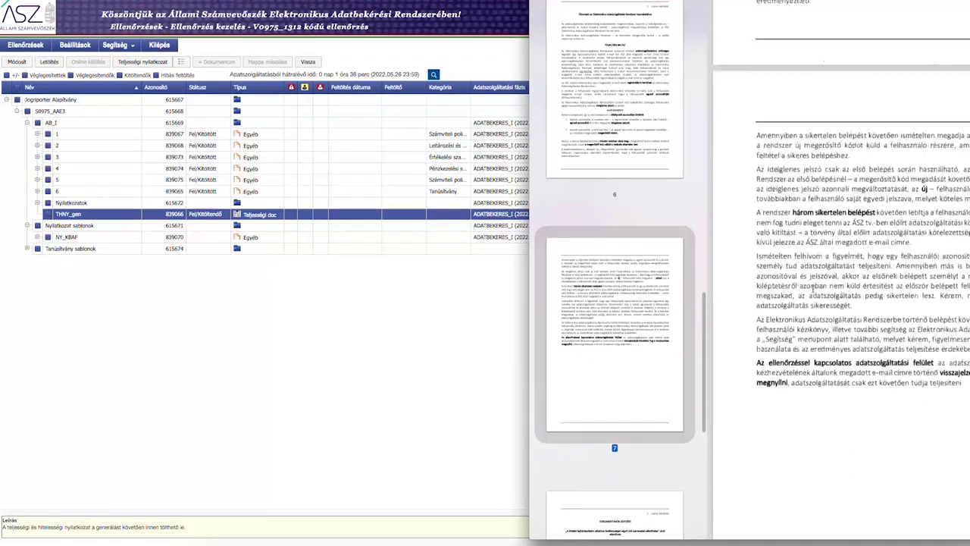
{"action": "left_click", "coordinate": [320, 326]}
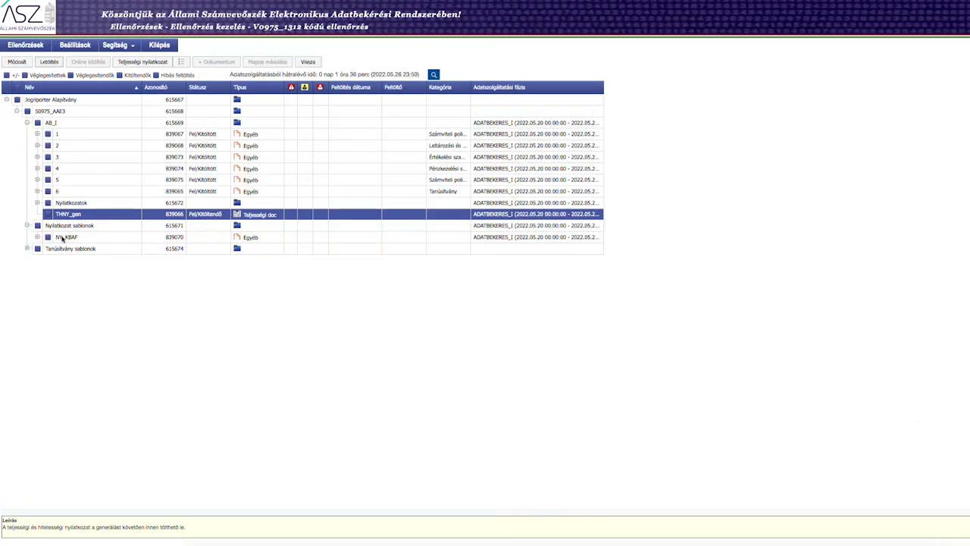
- Try to expand NY_KBAF under Nyilatkozat sablonok, and reopen inspection V0975_1312 from the inspections list
{"action": "left_click", "coordinate": [38, 238]}
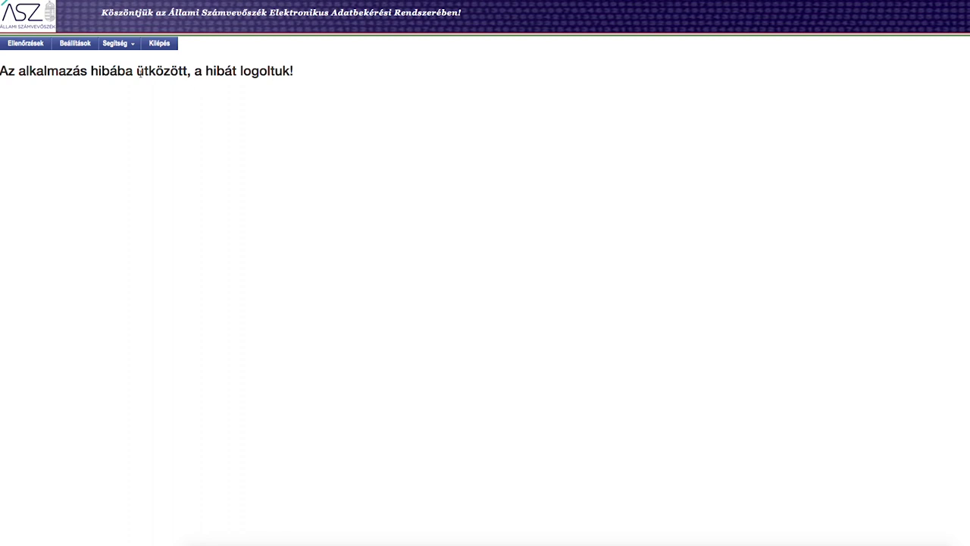
{"action": "left_click", "coordinate": [26, 45]}
{"action": "left_click", "coordinate": [26, 47]}
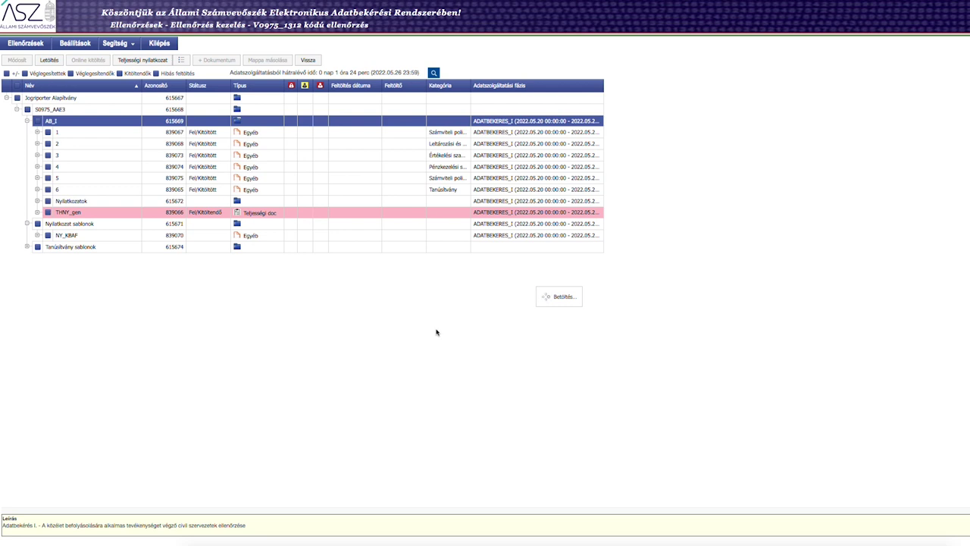
- Generate the completeness declaration for the AB_I folder, download its PDF, and close the generation dialog
{"action": "left_click", "coordinate": [155, 63]}
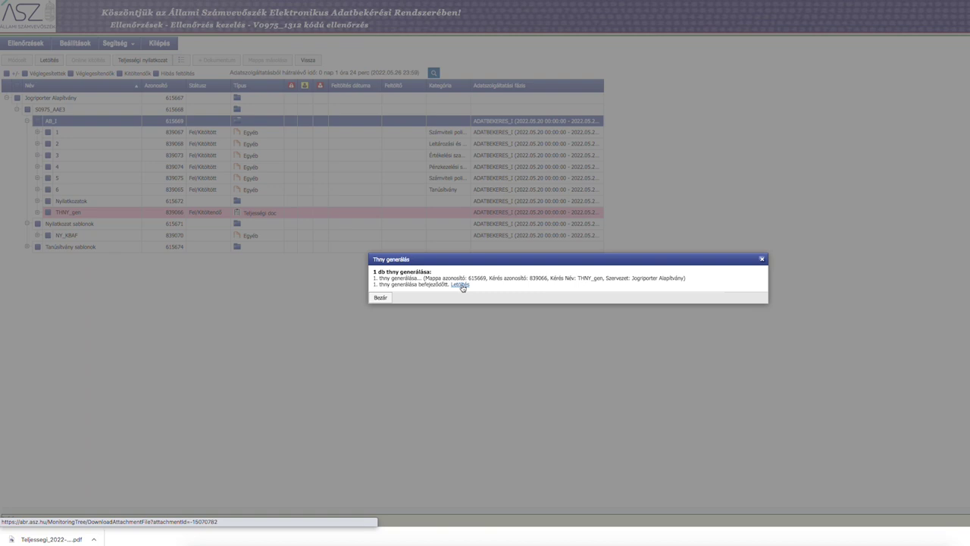
{"action": "left_click", "coordinate": [381, 297]}
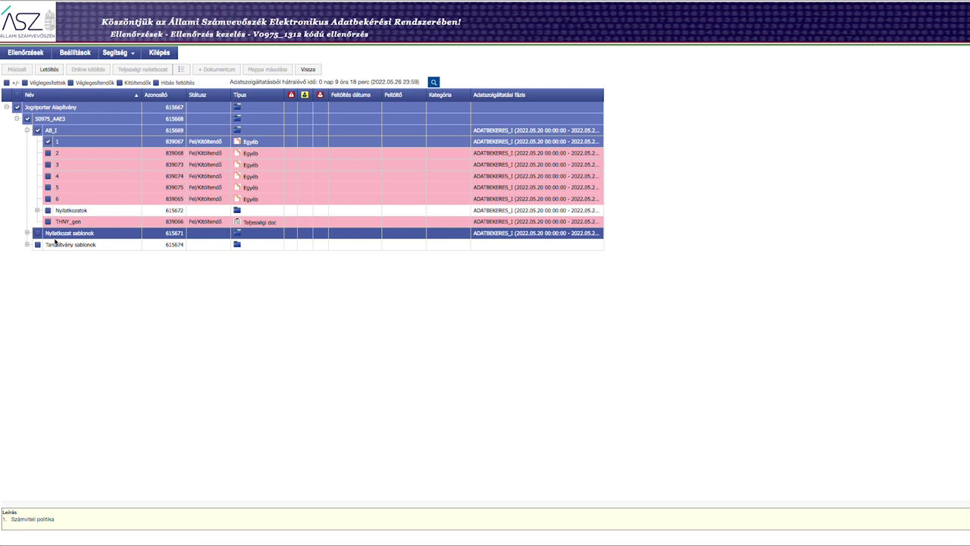
- Select the Tanúsítvány sablonok folder, read through the server error details, and dismiss both messages
{"action": "left_click", "coordinate": [59, 247]}
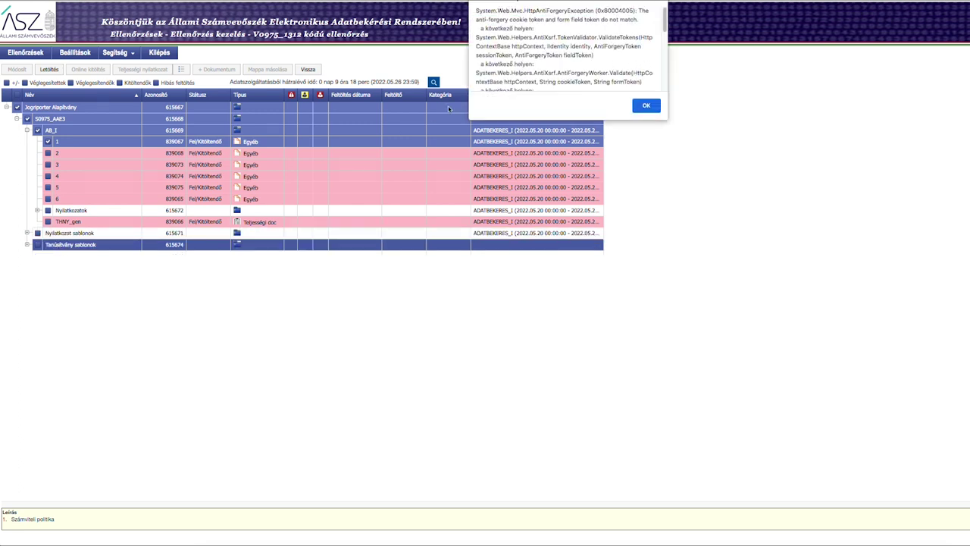
{"action": "scroll", "coordinate": [613, 41], "scroll_direction": "down", "scroll_amount": 6}
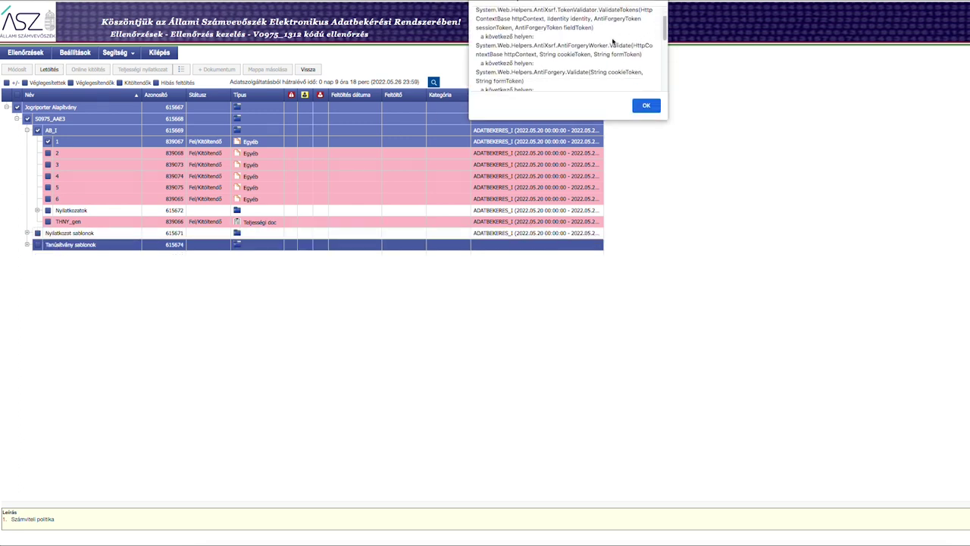
{"action": "scroll", "coordinate": [613, 42], "scroll_direction": "down", "scroll_amount": 2}
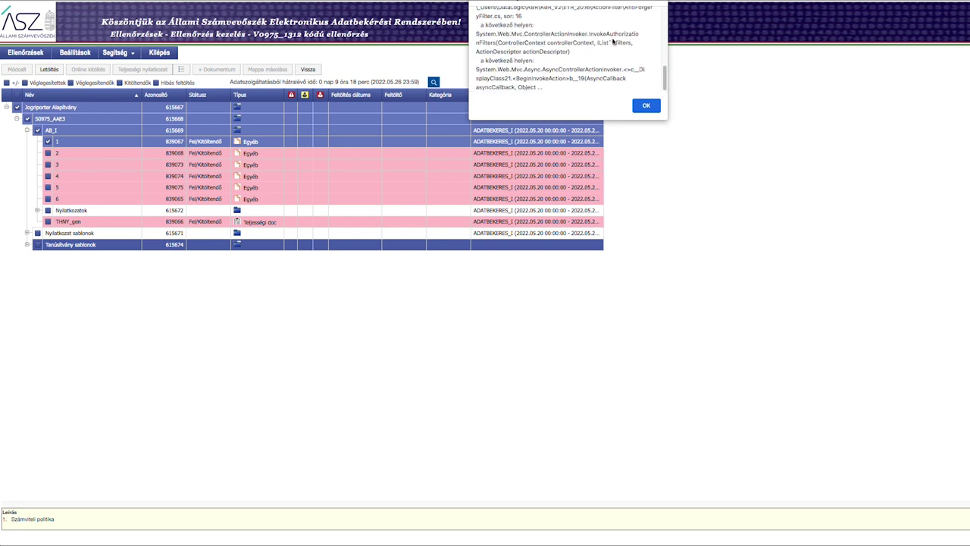
{"action": "left_click", "coordinate": [644, 106]}
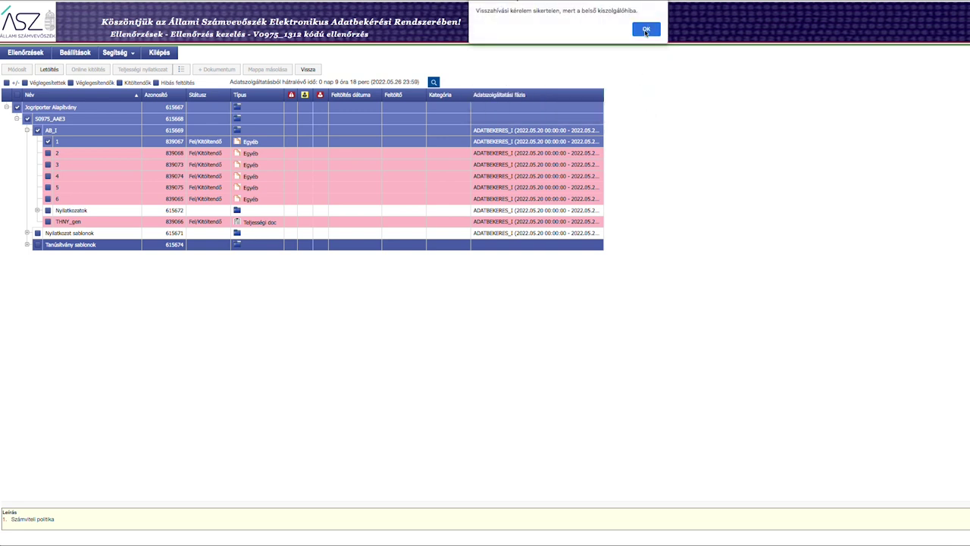
{"action": "left_click", "coordinate": [645, 30]}
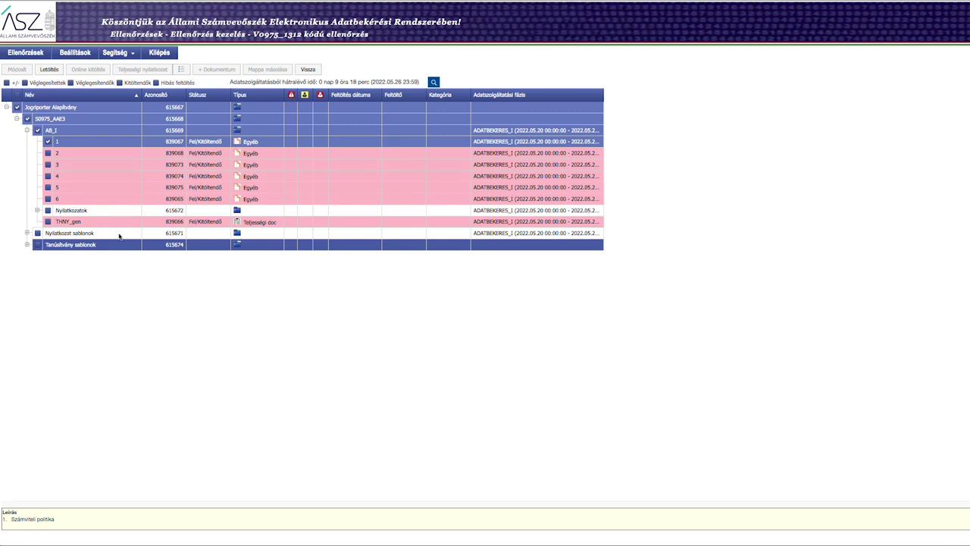
- Select the Nyilatkozat sablonok folder and dismiss both server error messages
{"action": "left_click", "coordinate": [95, 233]}
{"action": "scroll", "coordinate": [529, 45], "scroll_direction": "down", "scroll_amount": 5}
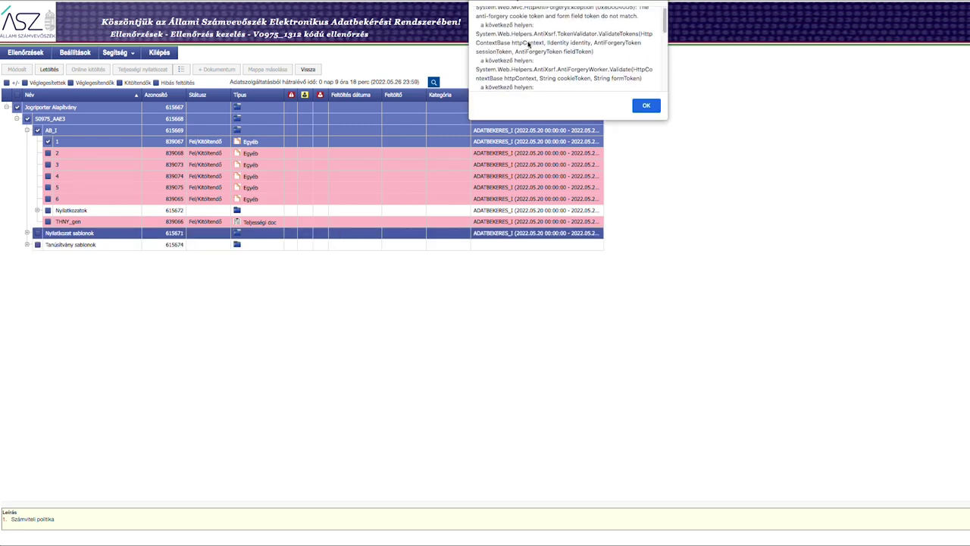
{"action": "left_click", "coordinate": [645, 105]}
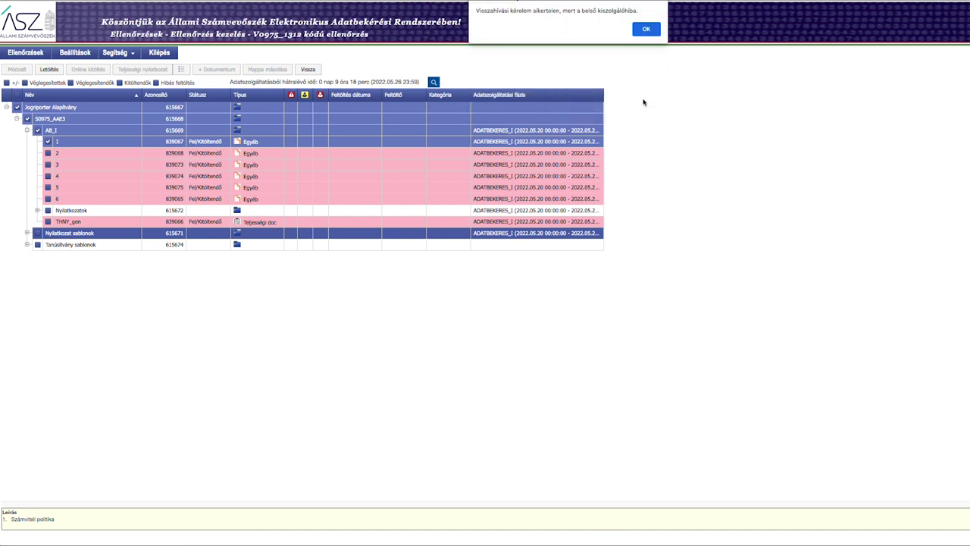
{"action": "left_click", "coordinate": [646, 29]}
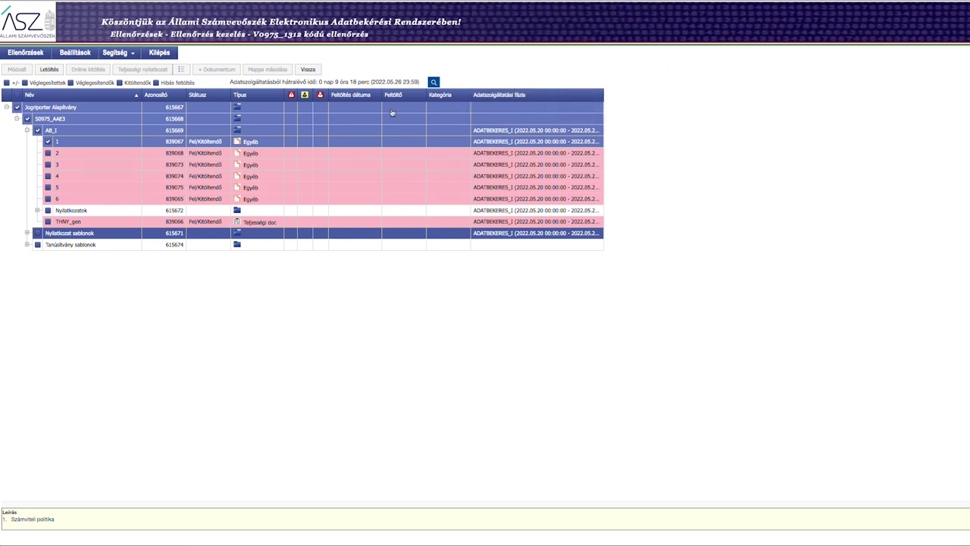
- Select document request 2 in the AB_I folder, read through the server error details, and dismiss both messages
{"action": "left_click", "coordinate": [61, 153]}
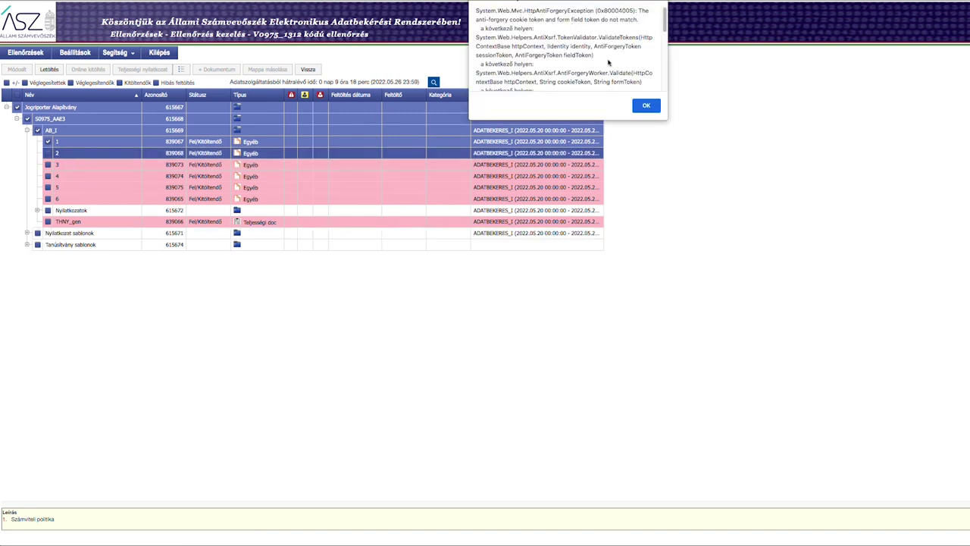
{"action": "scroll", "coordinate": [620, 79], "scroll_direction": "down", "scroll_amount": 5}
{"action": "left_click", "coordinate": [644, 105]}
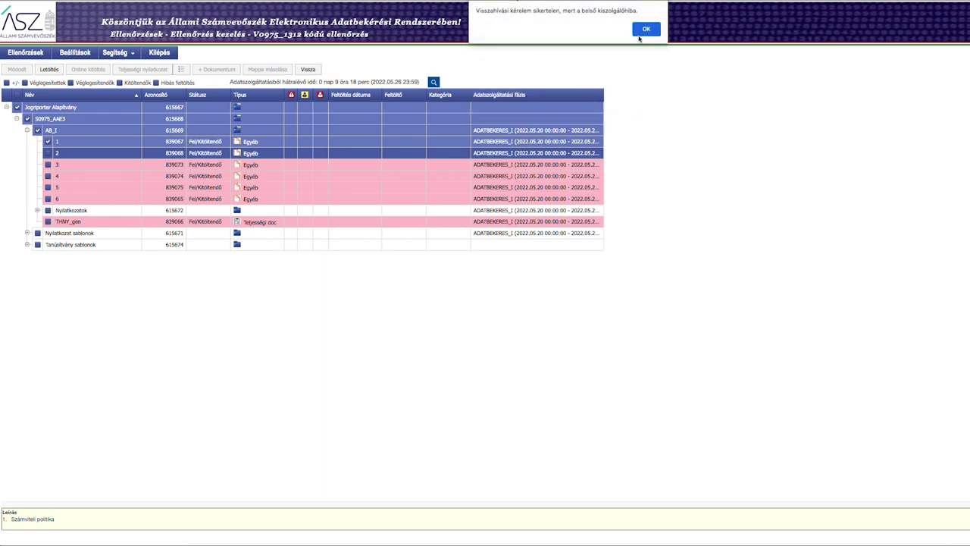
{"action": "left_click", "coordinate": [640, 37]}
- Select the Jogriporter Alapítvány root folder, clear its checkbox, and dismiss the server error messages after each action
{"action": "left_click", "coordinate": [76, 107]}
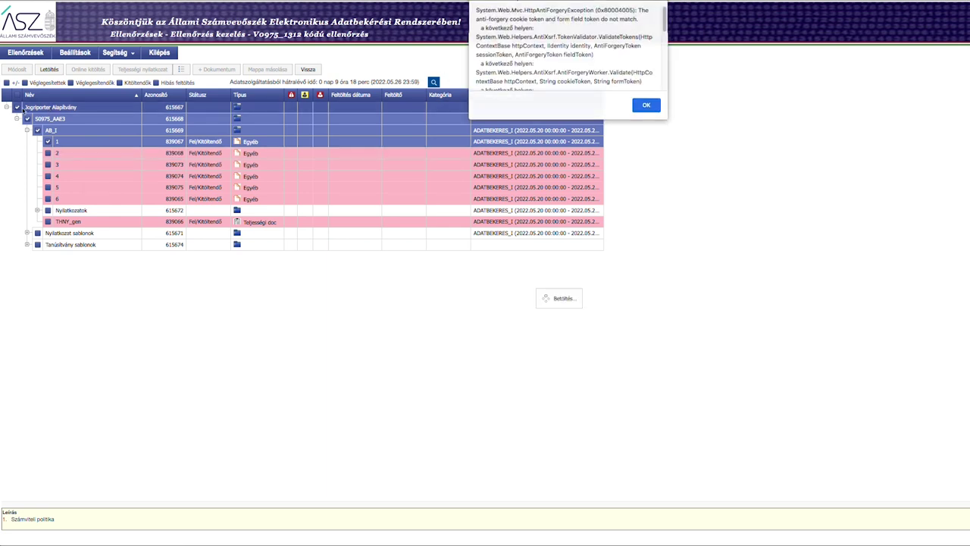
{"action": "left_click", "coordinate": [646, 106]}
{"action": "left_click", "coordinate": [652, 30]}
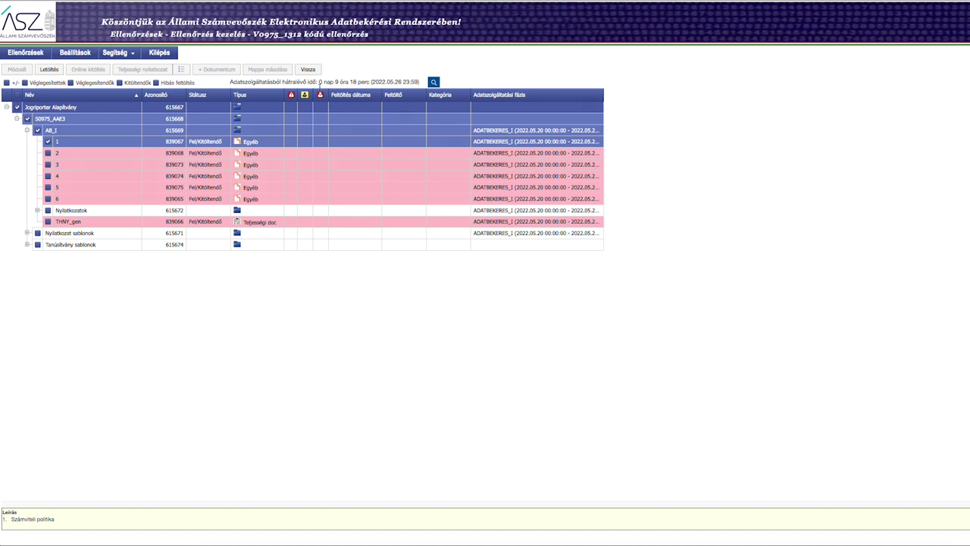
{"action": "left_click", "coordinate": [20, 110]}
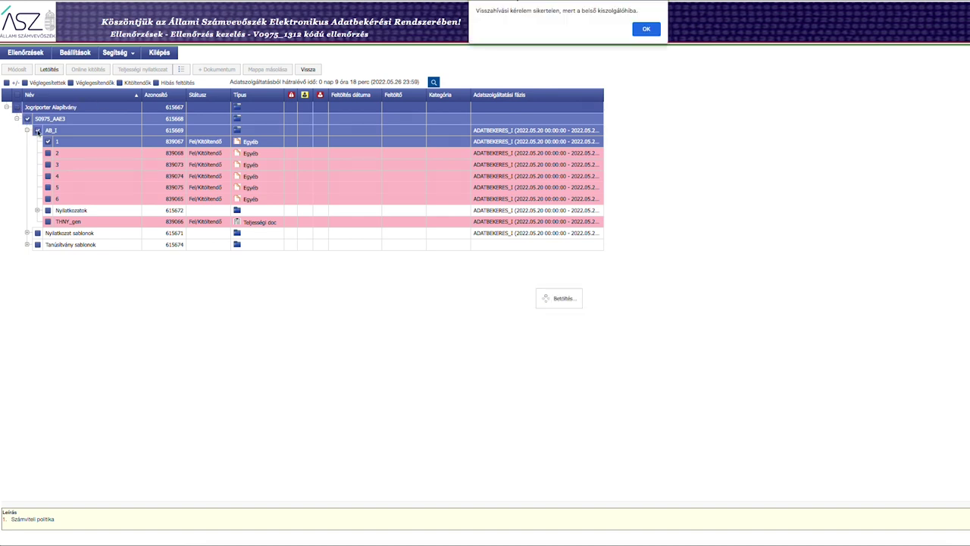
{"action": "left_click", "coordinate": [647, 31]}
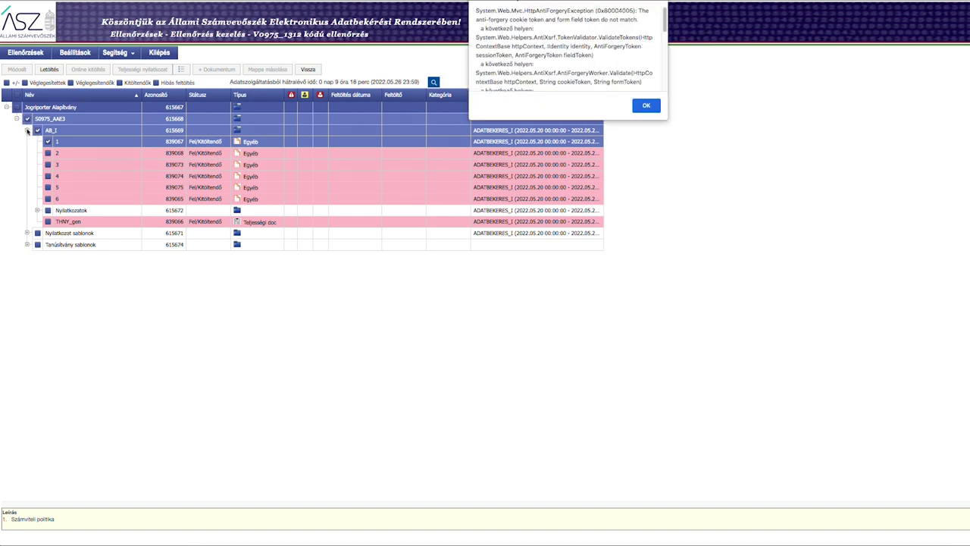
{"action": "left_click", "coordinate": [639, 105]}
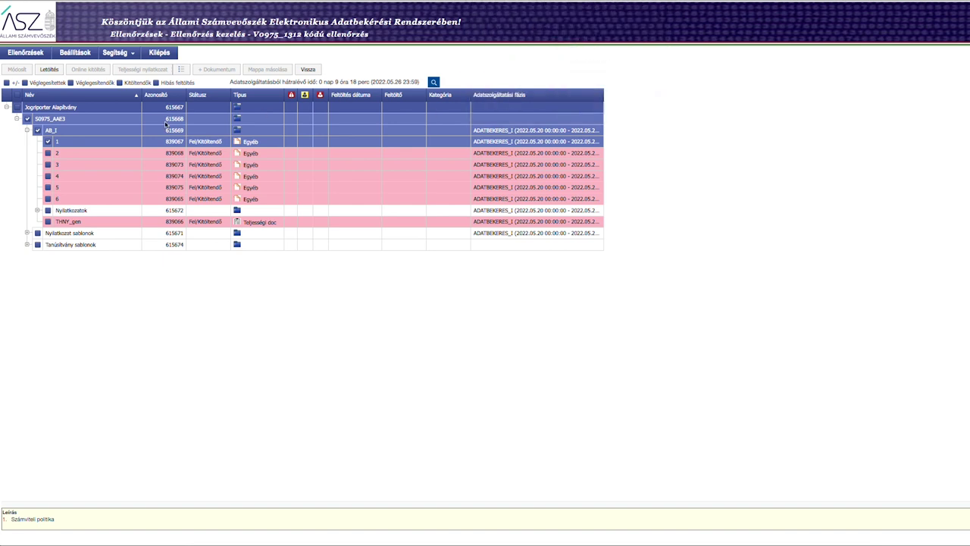
- Uncheck the AB_I folder and document request 1, reading through and dismissing the server error messages after each change
{"action": "left_click", "coordinate": [36, 129]}
{"action": "left_click", "coordinate": [646, 29]}
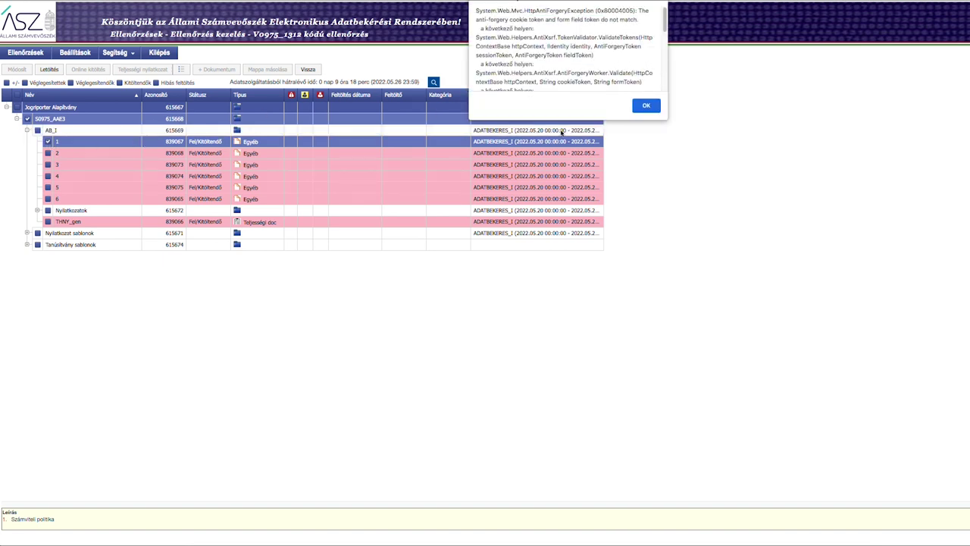
{"action": "left_click", "coordinate": [639, 106]}
{"action": "left_click", "coordinate": [47, 141]}
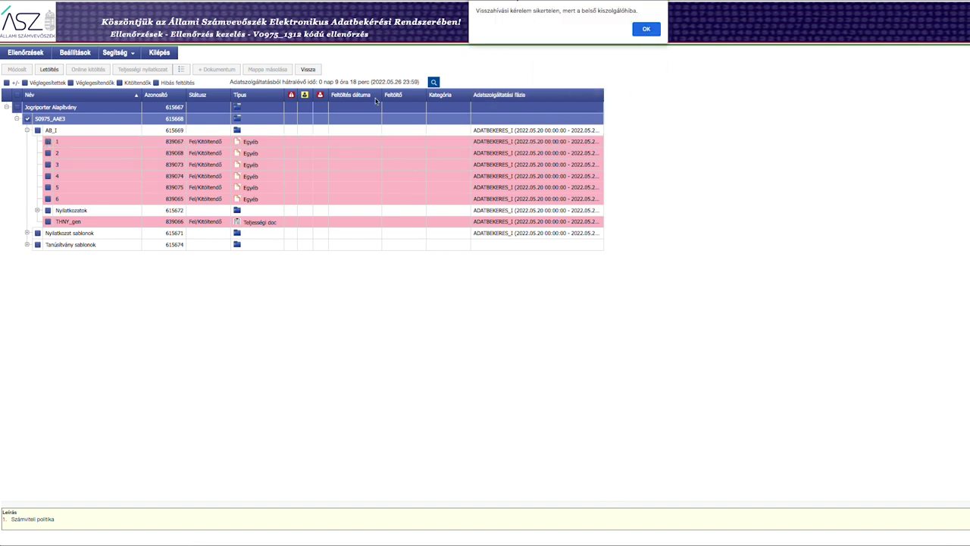
{"action": "left_click", "coordinate": [642, 30]}
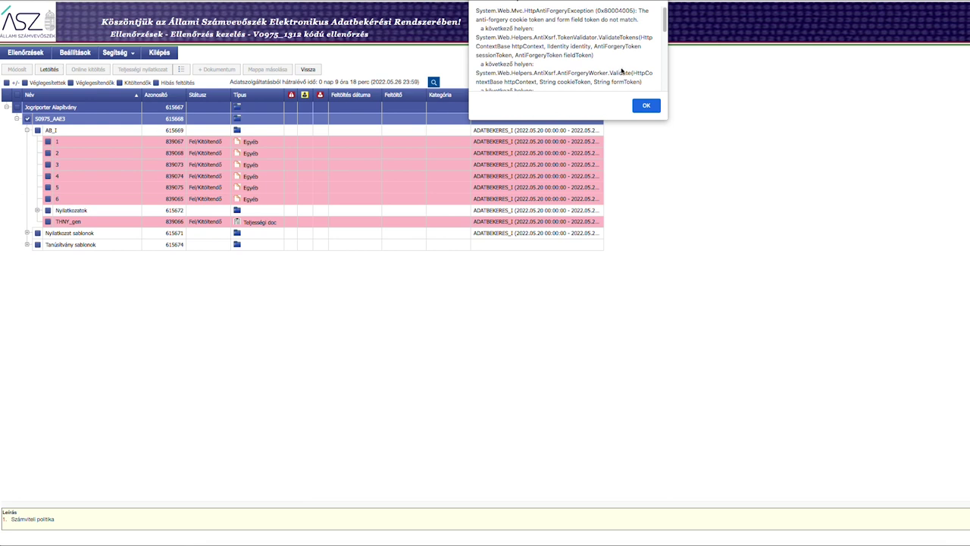
{"action": "scroll", "coordinate": [621, 71], "scroll_direction": "down", "scroll_amount": 5}
{"action": "left_click", "coordinate": [646, 108]}
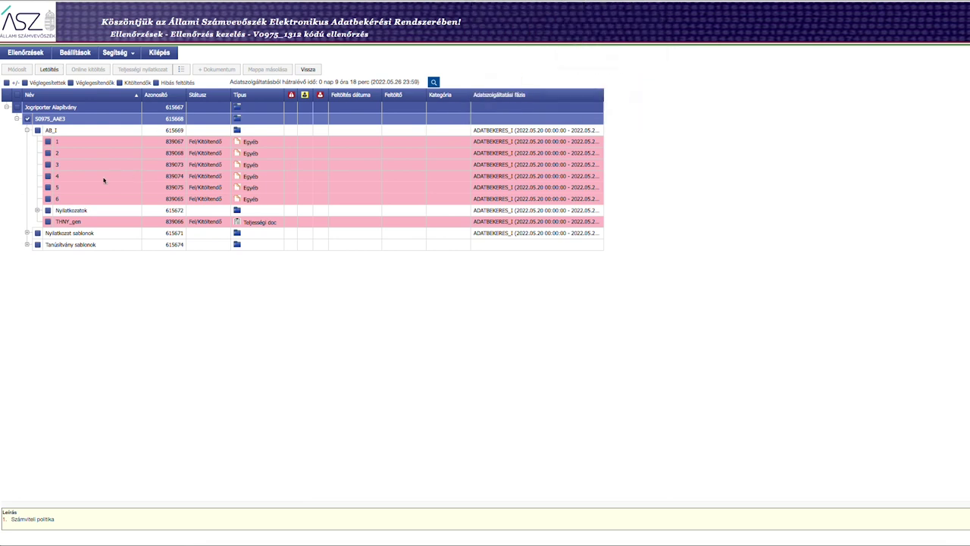
- Select document request 6 in the AB_I folder and dismiss both server error messages
{"action": "left_click", "coordinate": [72, 200]}
{"action": "left_click", "coordinate": [642, 105]}
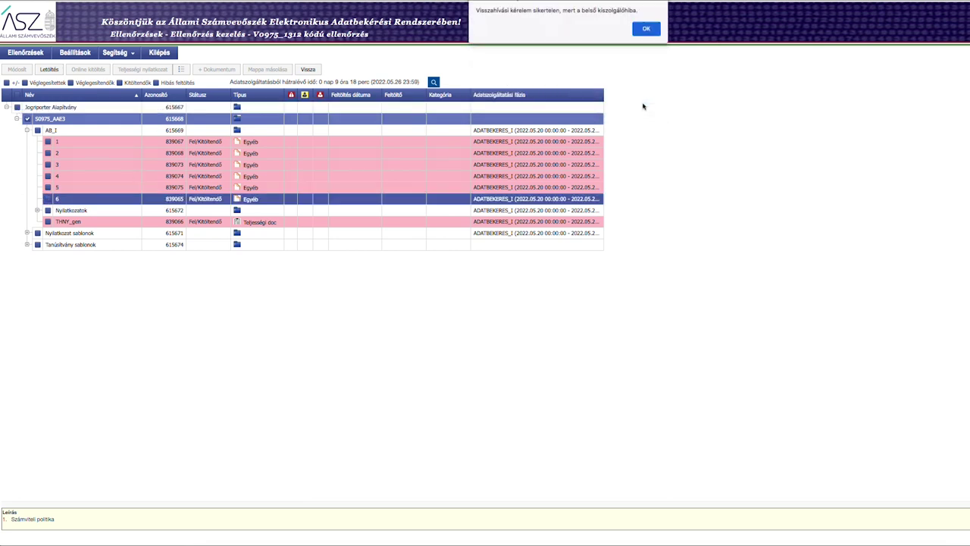
{"action": "left_click", "coordinate": [644, 34]}
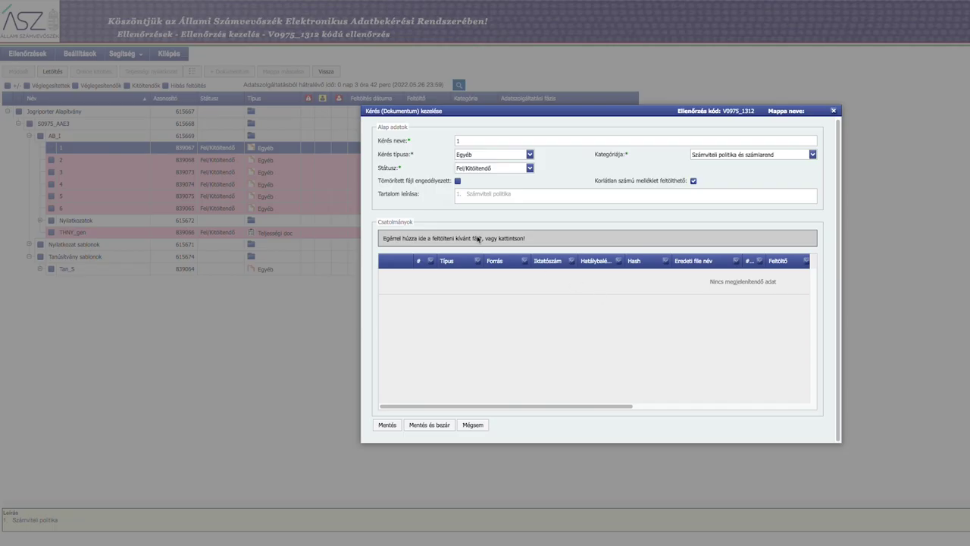
- Try to attach 1_Szamviteli_politika_JA.pdf to document request 1, read through the server error details, and dismiss the message
{"action": "left_click", "coordinate": [453, 238]}
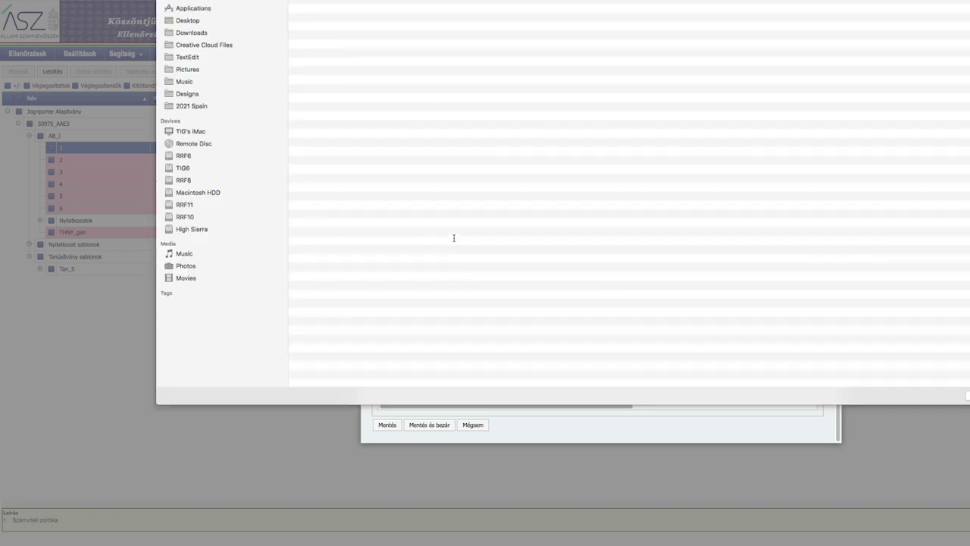
{"action": "left_click", "coordinate": [360, 18]}
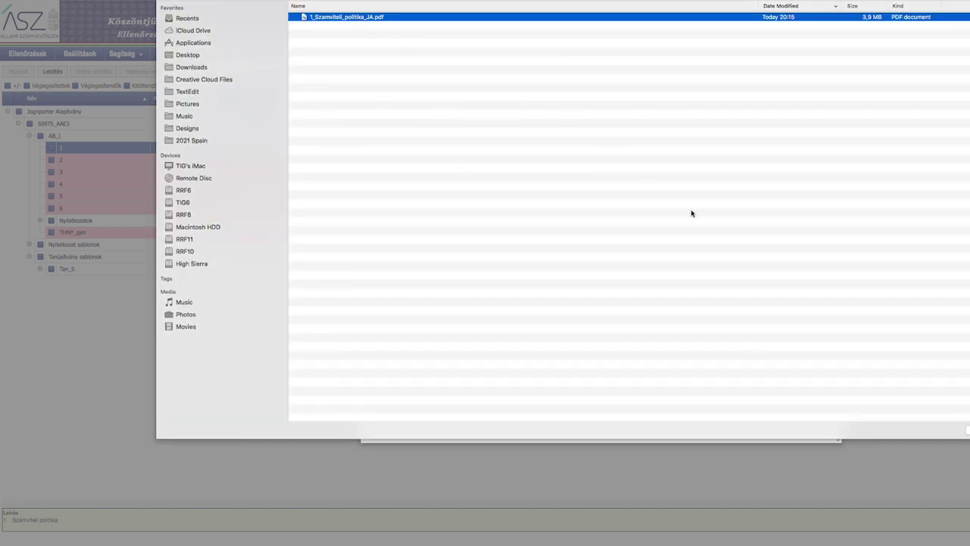
{"action": "key", "text": "Return"}
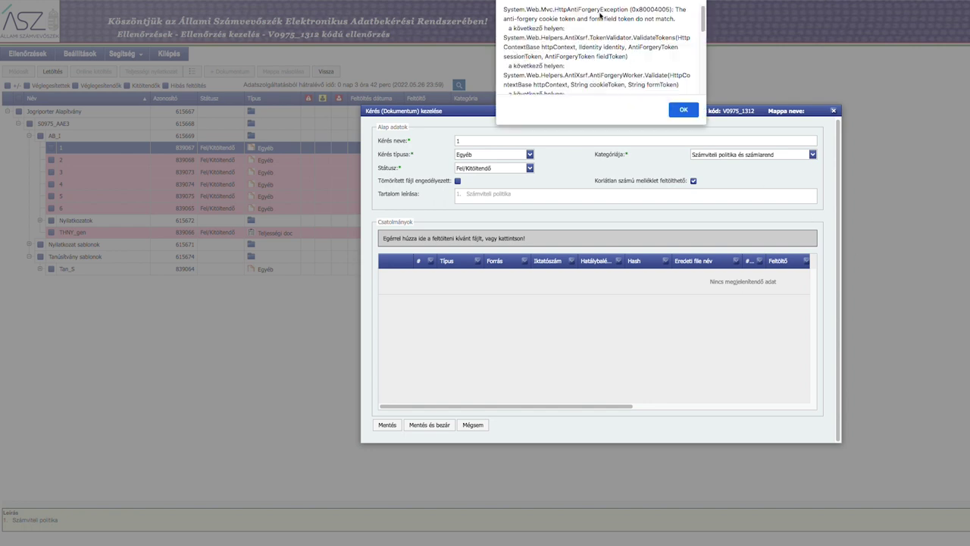
{"action": "left_click_drag", "start_coordinate": [705, 22], "coordinate": [706, 82]}
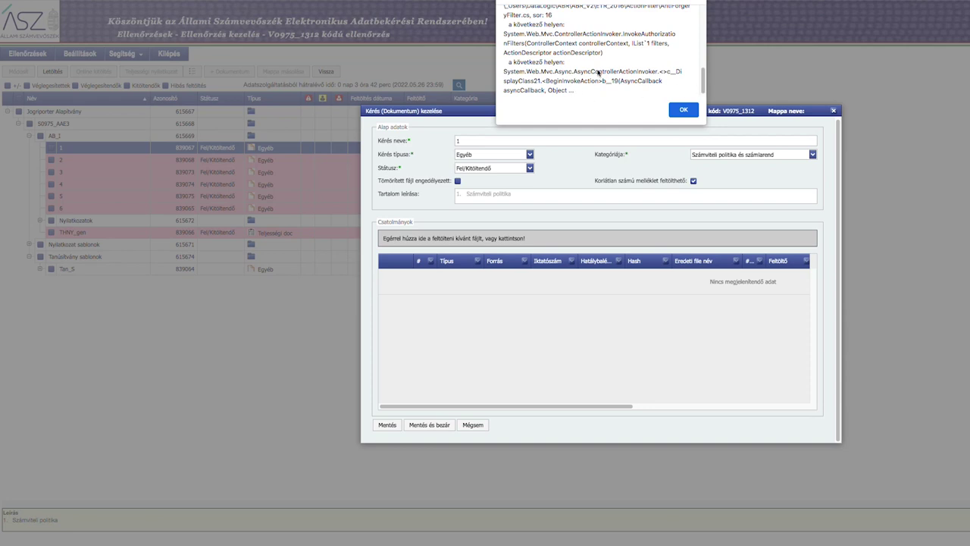
{"action": "left_click", "coordinate": [683, 110]}
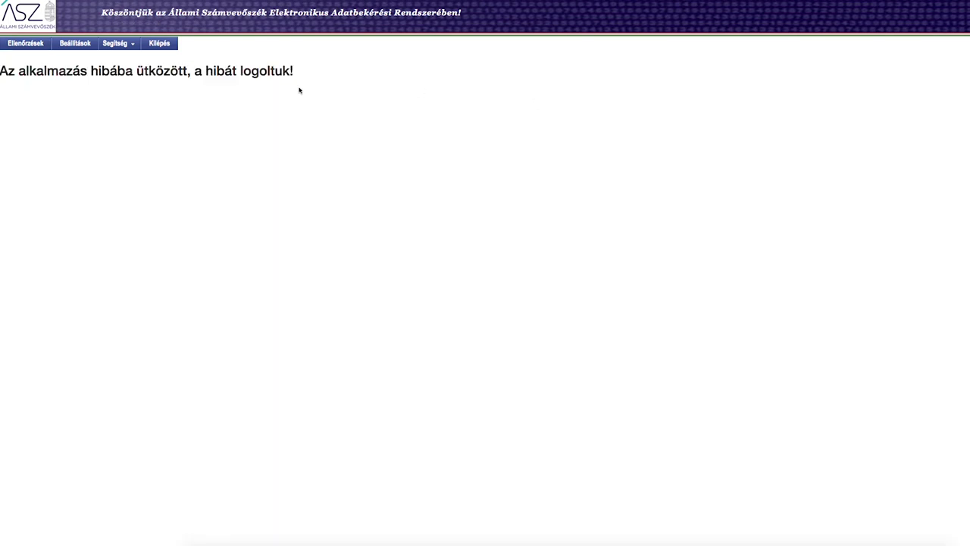
- Leave the application error page, select document request 5 in AB_I, and check its required document in the PDF's Dokumentumok jegyzéke table
{"action": "left_click", "coordinate": [27, 50]}
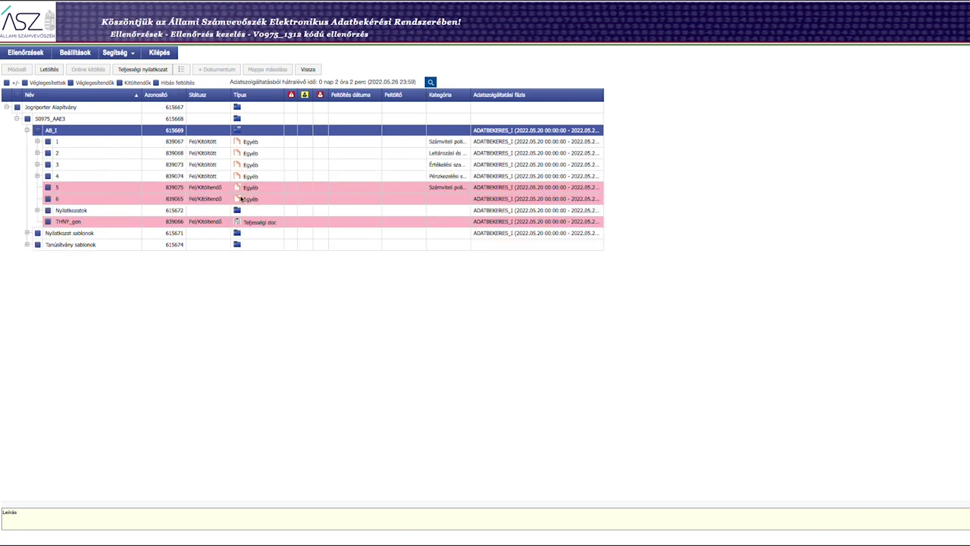
{"action": "left_click", "coordinate": [76, 188]}
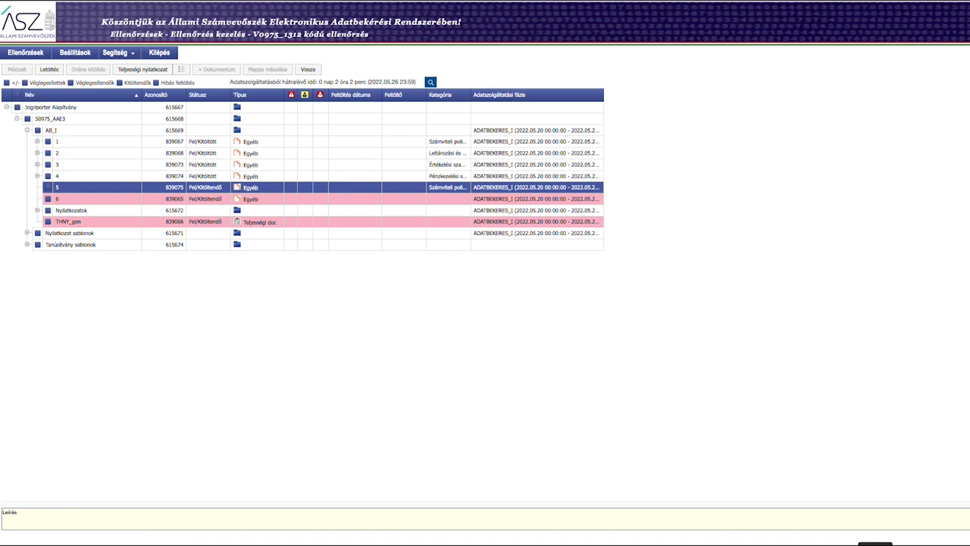
{"action": "scroll", "coordinate": [911, 346], "scroll_direction": "down", "scroll_amount": 5}
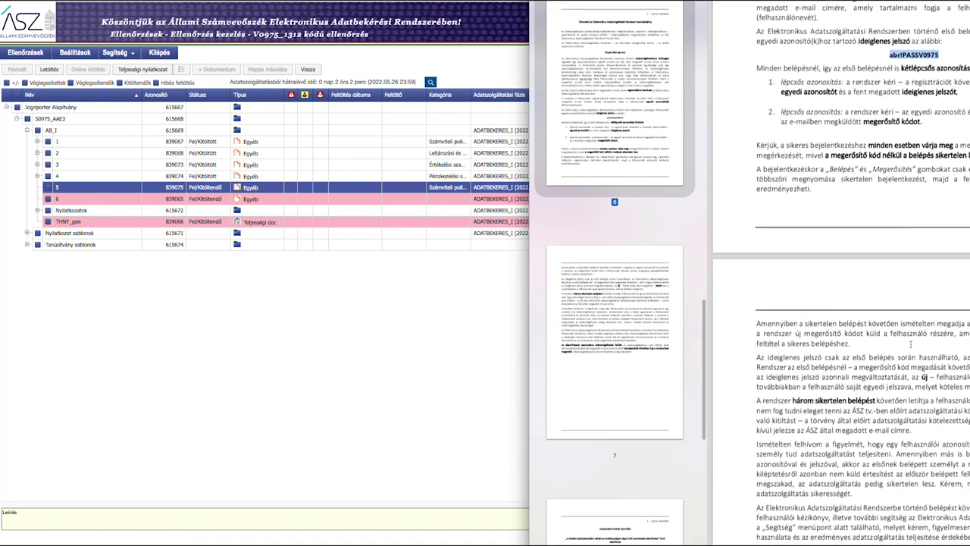
{"action": "scroll", "coordinate": [911, 347], "scroll_direction": "down", "scroll_amount": 4}
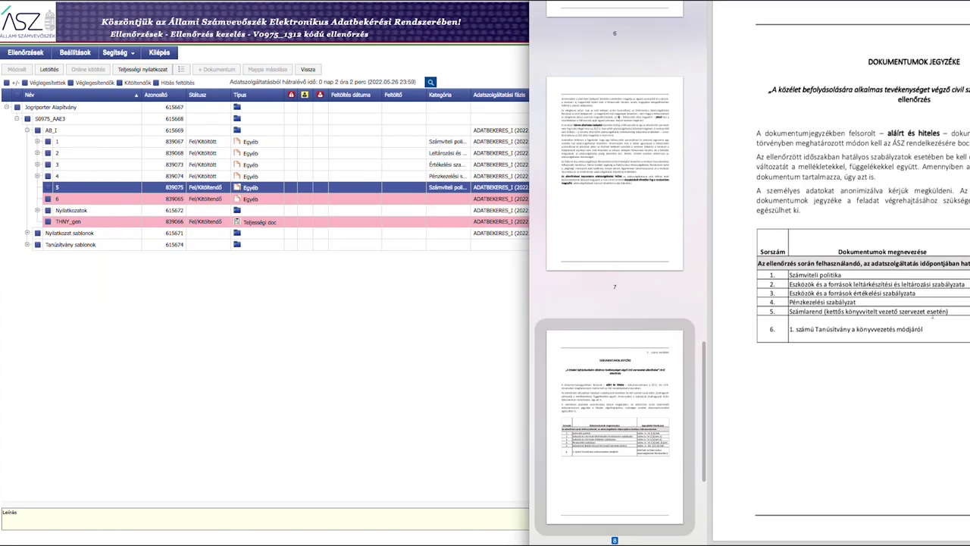
{"action": "left_click", "coordinate": [433, 317]}
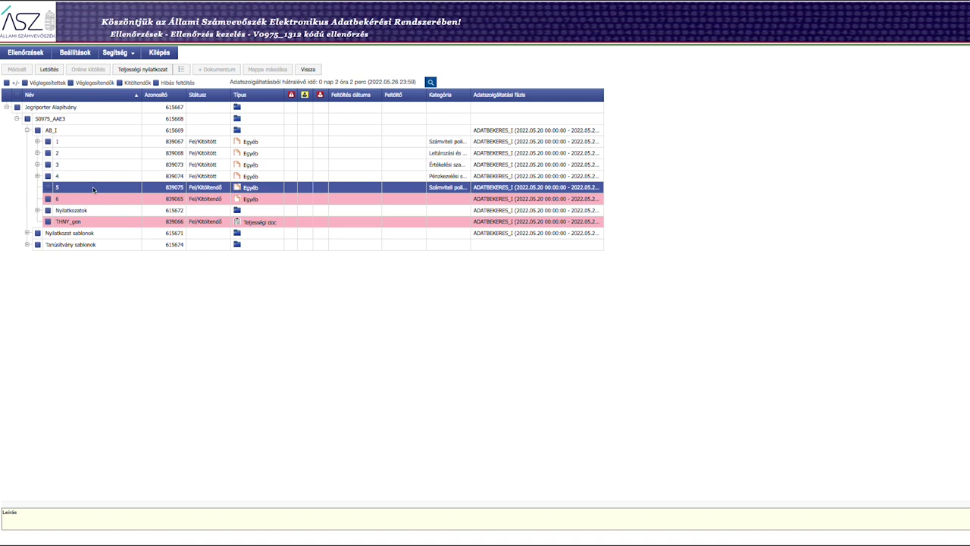
- Attach 5_szlrend_bizonylati_szabalyzat_JA.pdf to document request 5, waiting out the unresponsive page, then save and close the request
{"action": "left_click", "coordinate": [49, 188]}
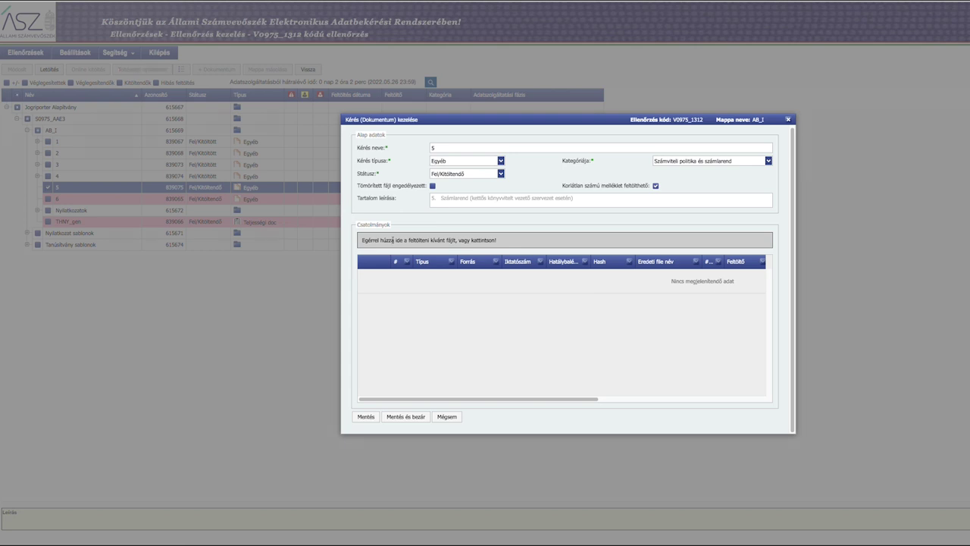
{"action": "left_click", "coordinate": [388, 241]}
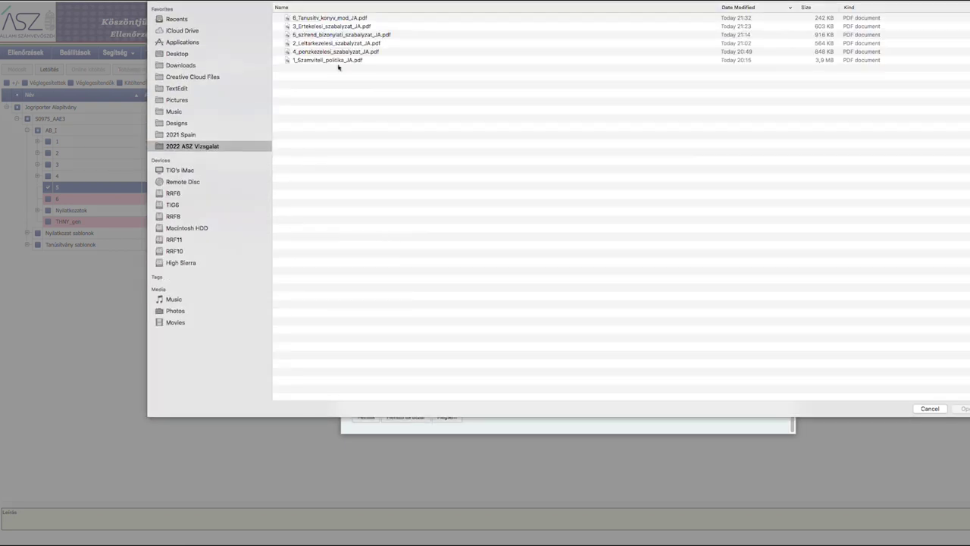
{"action": "left_click", "coordinate": [324, 35]}
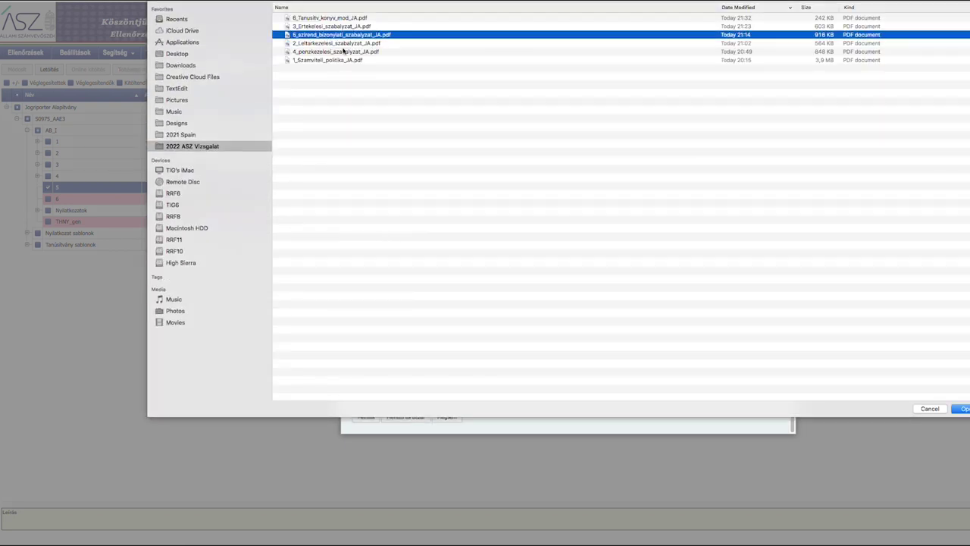
{"action": "left_click", "coordinate": [961, 409]}
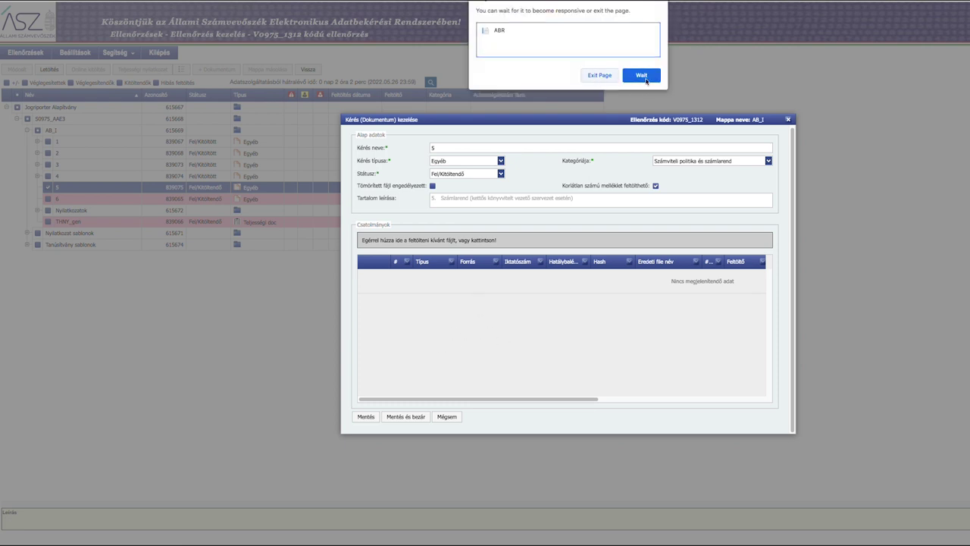
{"action": "left_click", "coordinate": [645, 79]}
{"action": "left_click", "coordinate": [644, 76]}
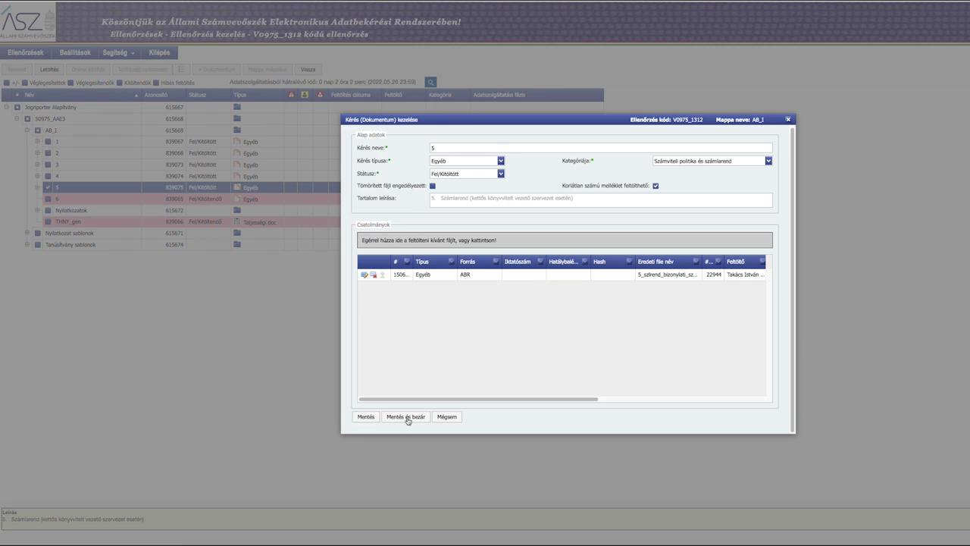
{"action": "left_click", "coordinate": [407, 418]}
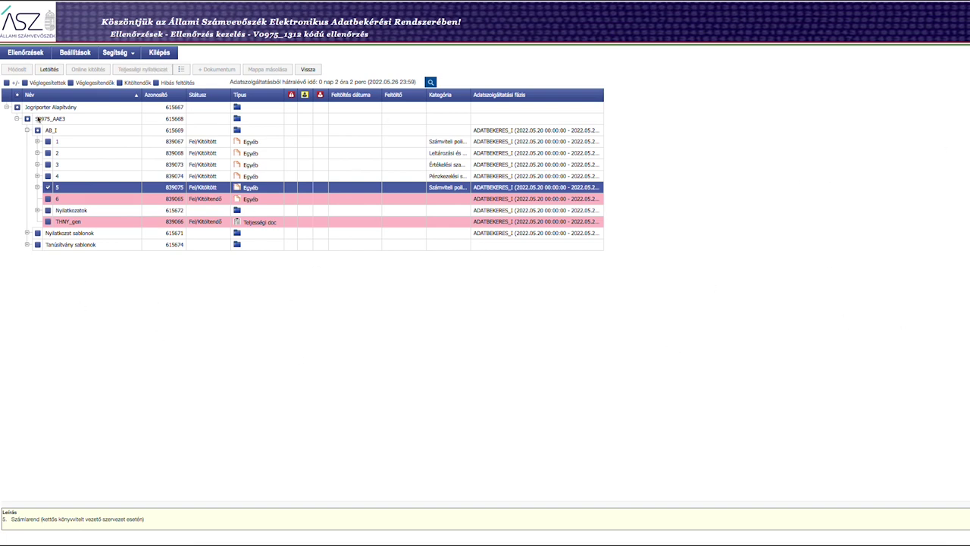
- Check document request 6 and uncheck request 5, reading and dismissing the server error messages after each change
{"action": "left_click", "coordinate": [48, 199]}
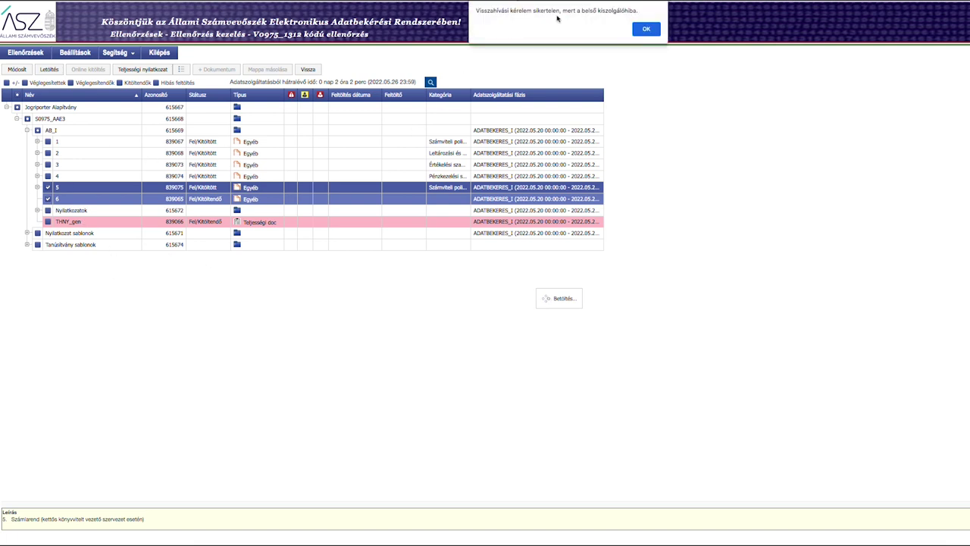
{"action": "left_click_drag", "start_coordinate": [631, 11], "coordinate": [476, 12]}
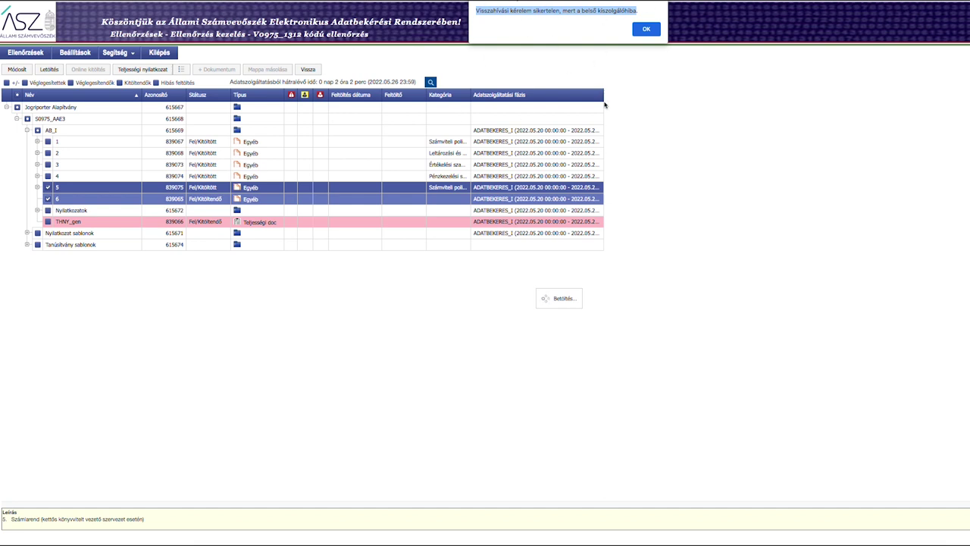
{"action": "left_click", "coordinate": [647, 33]}
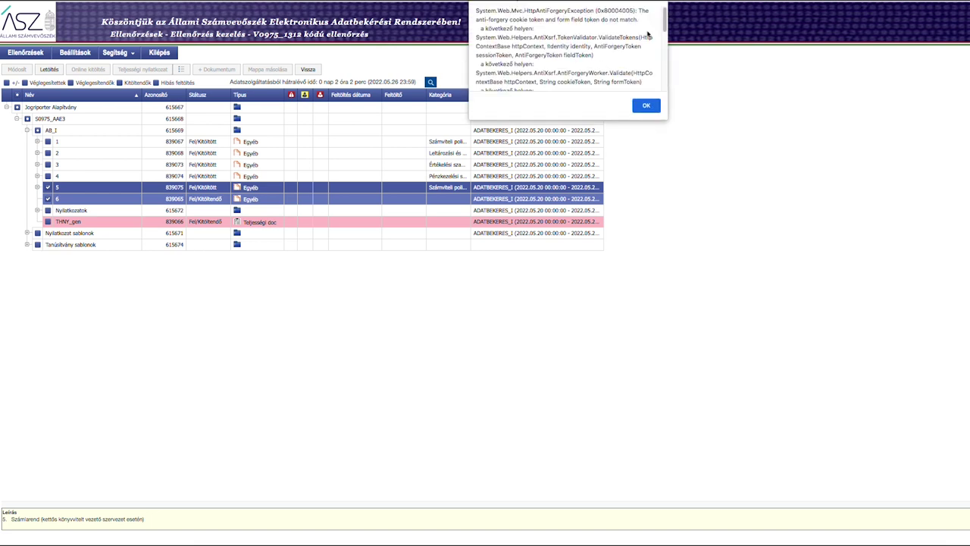
{"action": "left_click", "coordinate": [640, 104]}
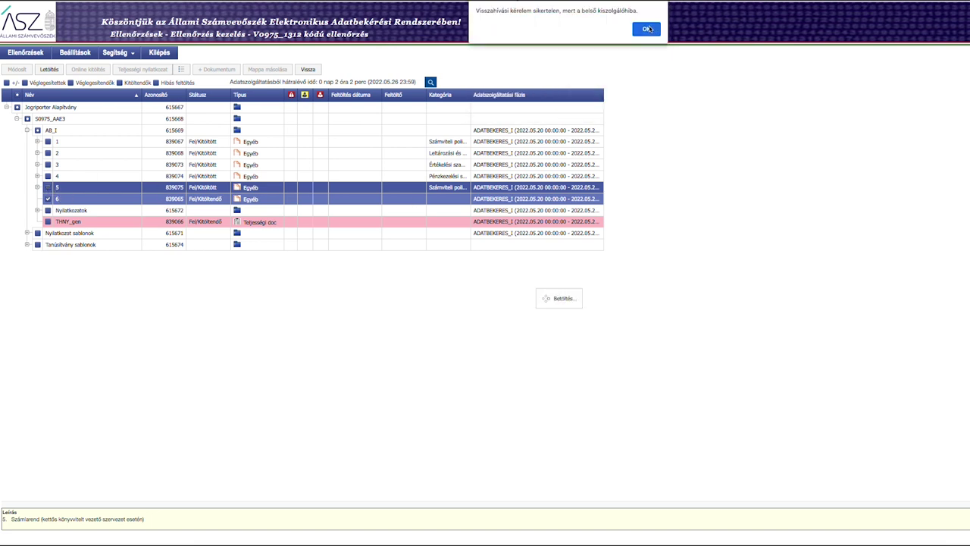
{"action": "left_click", "coordinate": [648, 29]}
{"action": "left_click", "coordinate": [646, 106]}
- Make document request 6 the active row in the AB_I folder and dismiss both server error messages
{"action": "left_click", "coordinate": [73, 203]}
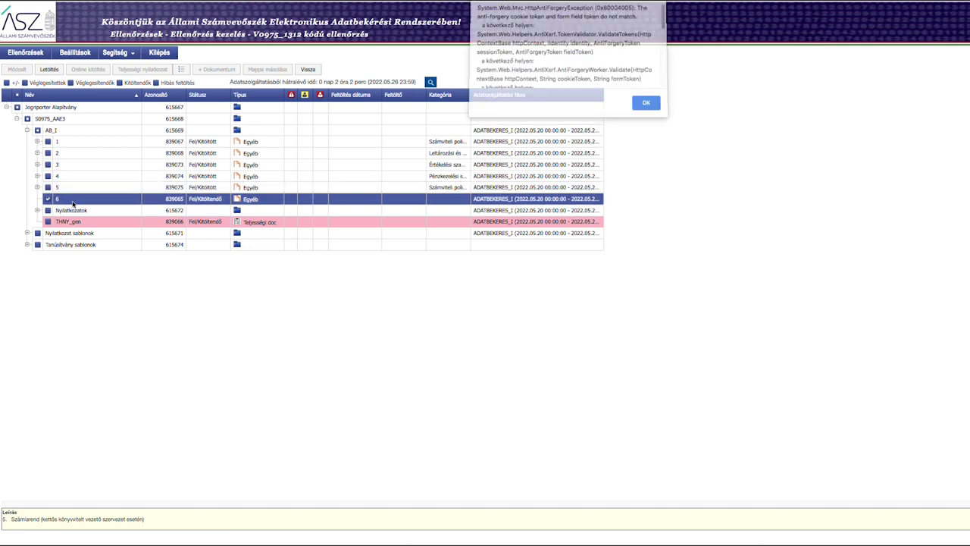
{"action": "left_click", "coordinate": [649, 108]}
{"action": "left_click", "coordinate": [645, 28]}
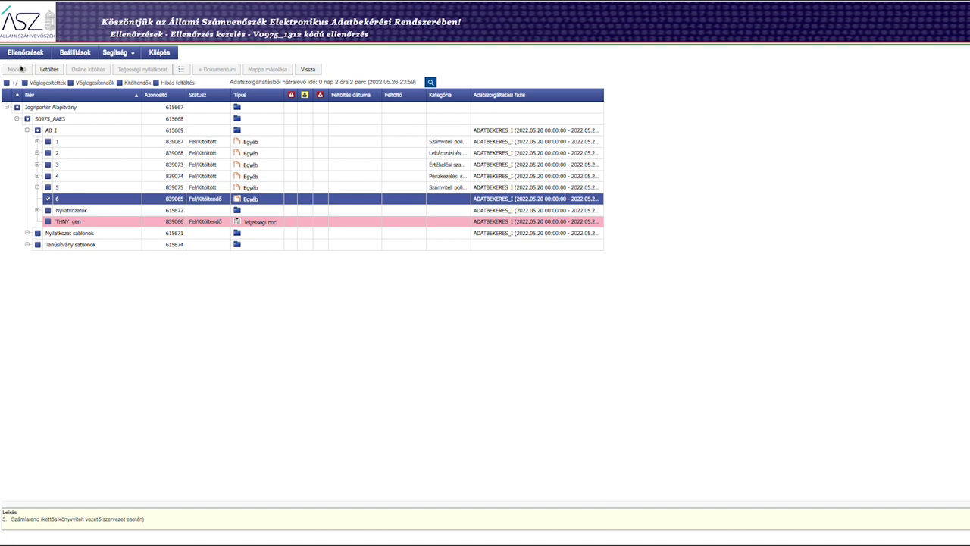
- Leave inspection V0975_1312 and return from the application error page to the Ellenőrzések list
{"action": "key", "text": "alt+Left"}
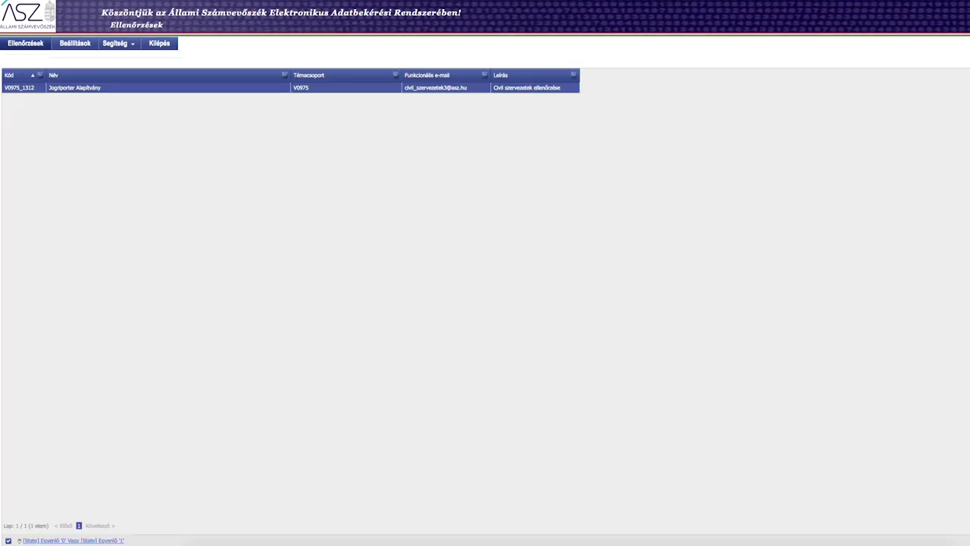
{"action": "key", "text": "alt+Left"}
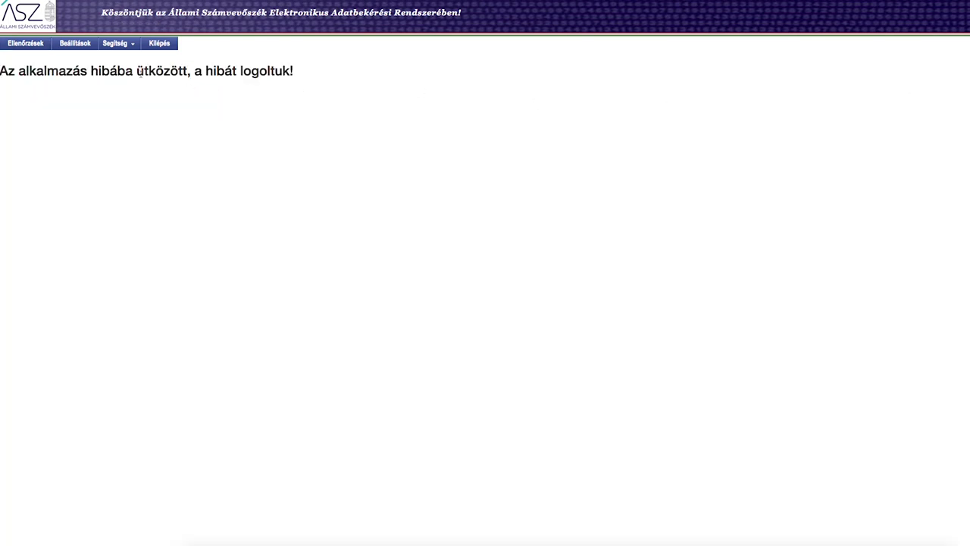
{"action": "left_click", "coordinate": [25, 45]}
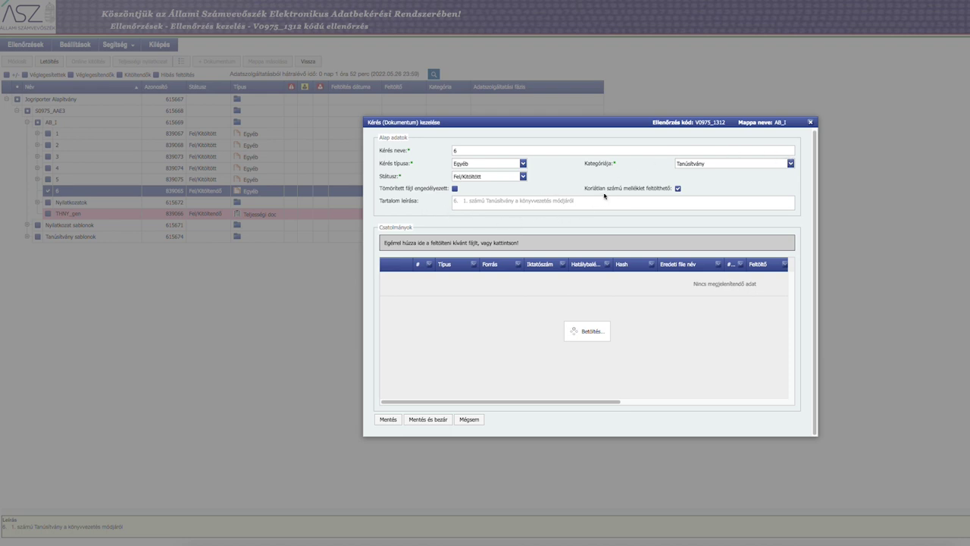
- Attach 6_Tanusitv_konyv_mod_JA.pdf to document request 6 and keep waiting for the unresponsive page
{"action": "left_click", "coordinate": [587, 243]}
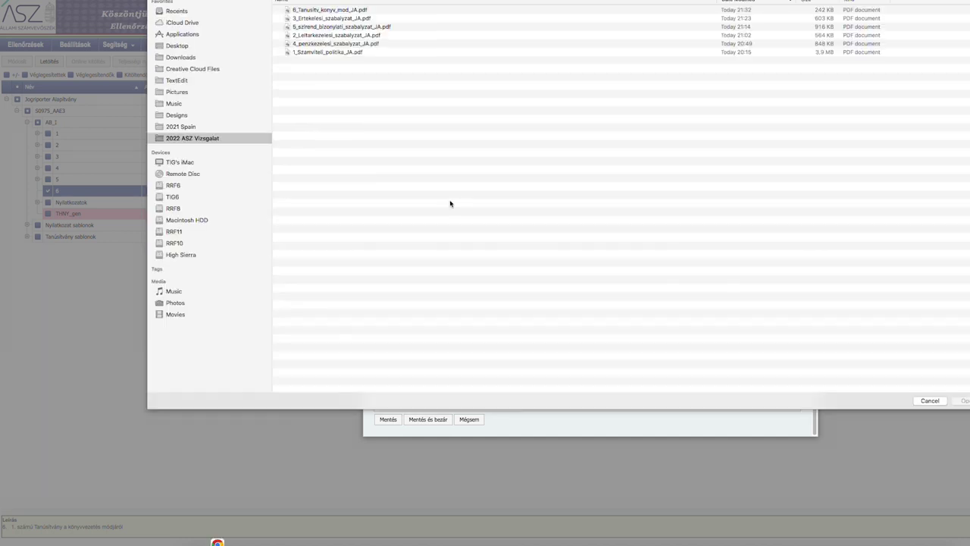
{"action": "left_click", "coordinate": [356, 10]}
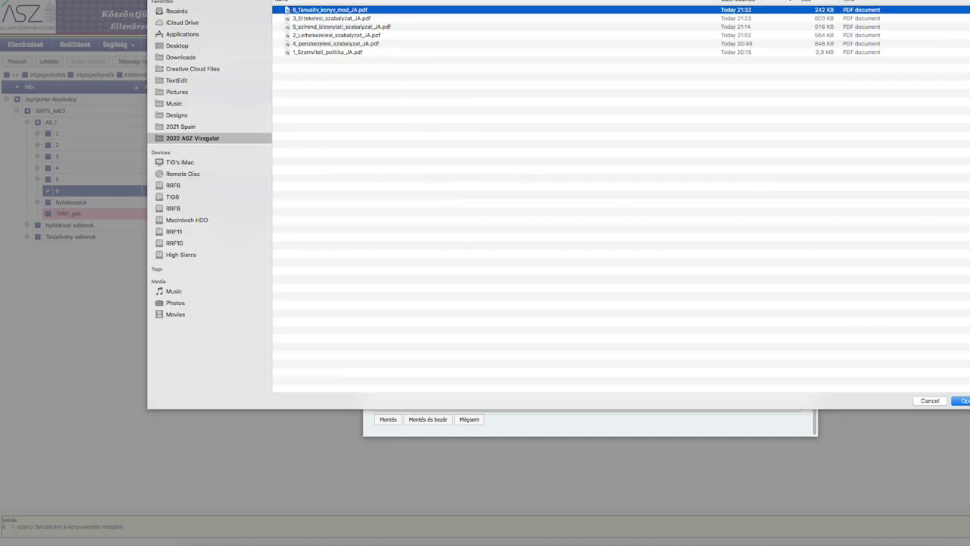
{"action": "key", "text": "Return"}
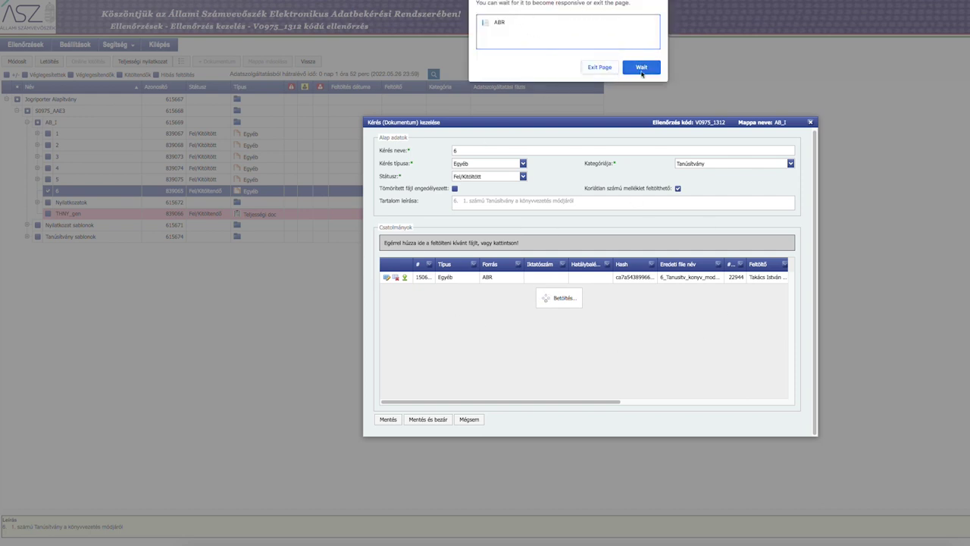
{"action": "left_click", "coordinate": [641, 71]}
{"action": "left_click", "coordinate": [644, 68]}
{"action": "left_click", "coordinate": [641, 67]}
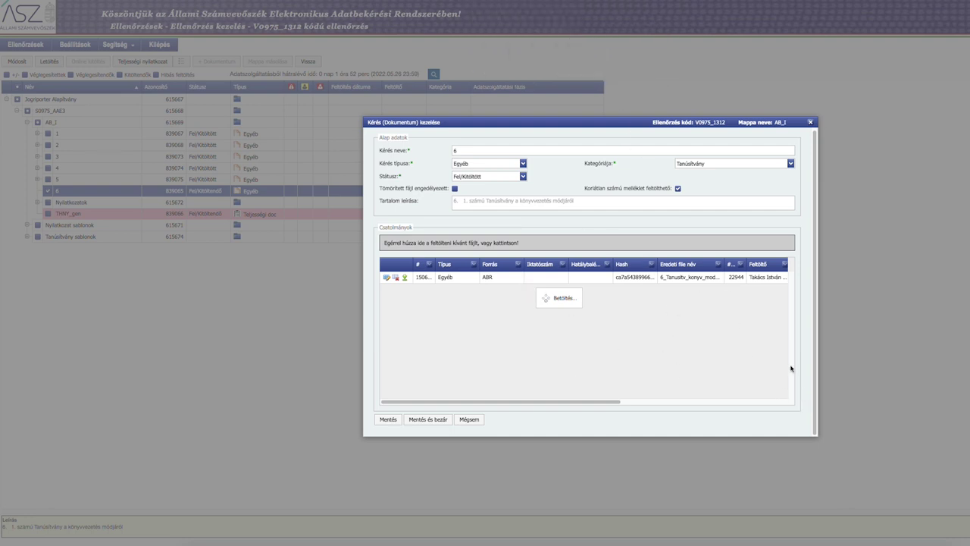
- Cancel the reopened file chooser without adding another file, then save and close document request 6
{"action": "left_click", "coordinate": [550, 301]}
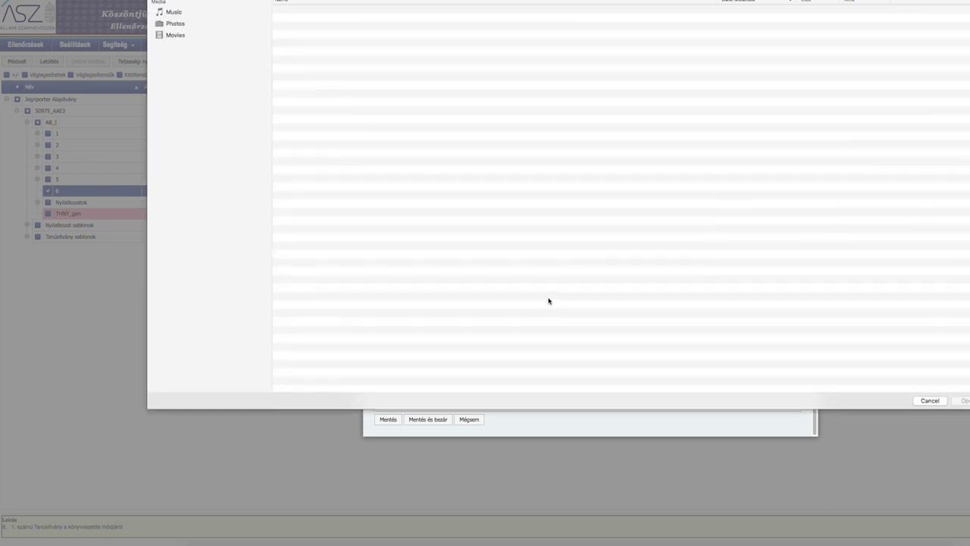
{"action": "left_click", "coordinate": [919, 401]}
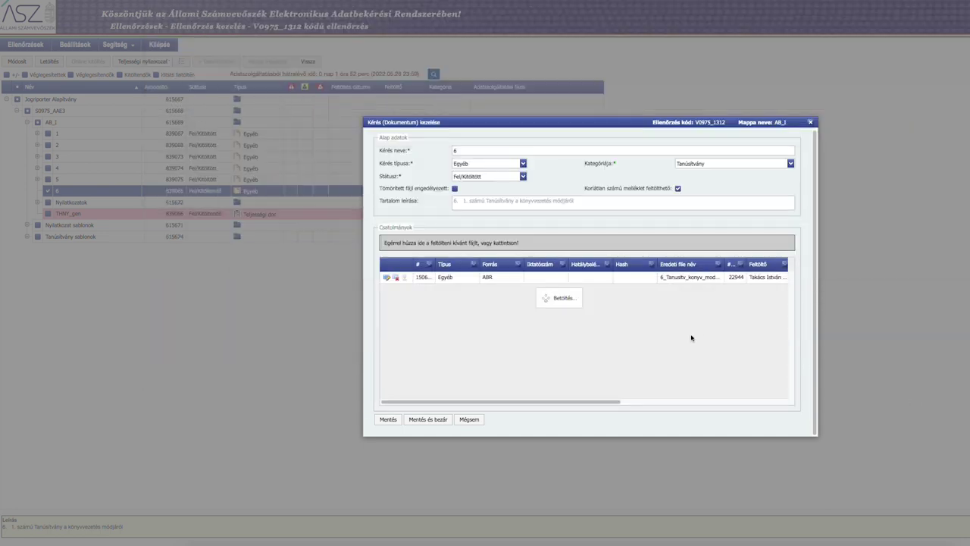
{"action": "left_click", "coordinate": [692, 338]}
{"action": "left_click", "coordinate": [930, 400]}
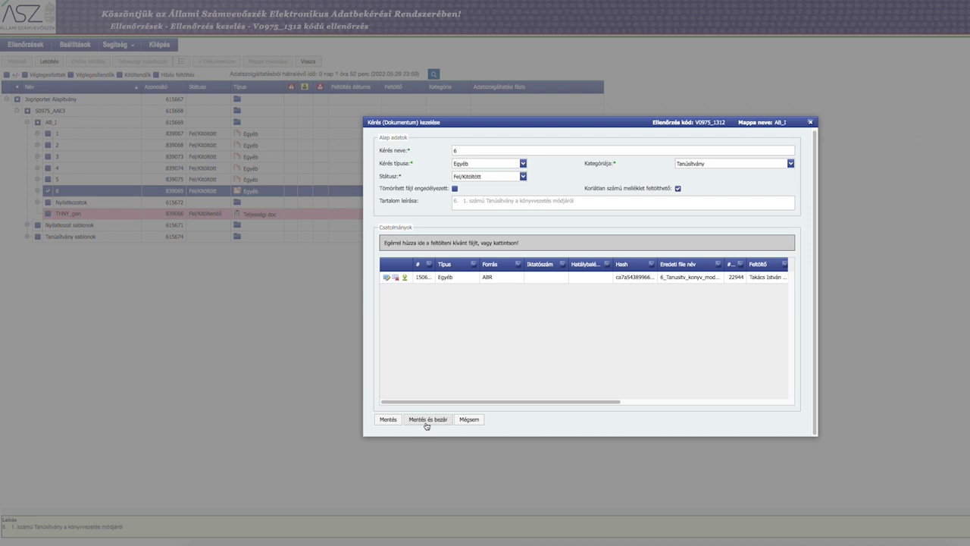
{"action": "left_click", "coordinate": [427, 422]}
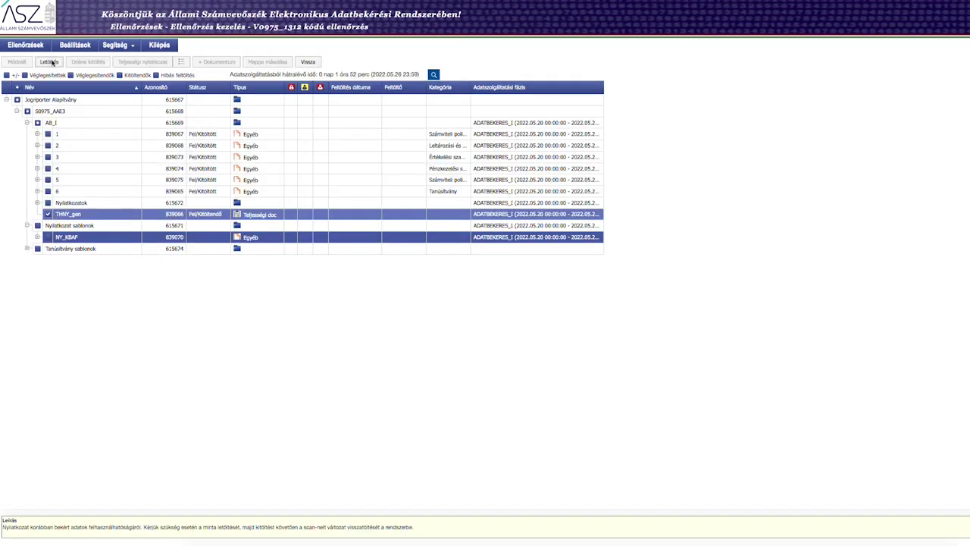
- Try twice to download the checked THNY_gen declaration, reading and dismissing the server error messages after each attempt
{"action": "left_click", "coordinate": [49, 62]}
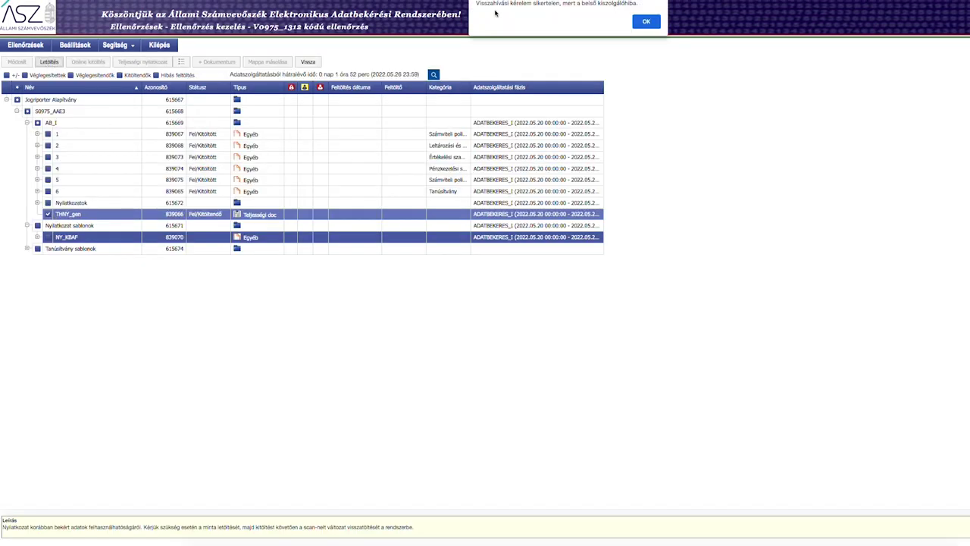
{"action": "left_click_drag", "start_coordinate": [483, 5], "coordinate": [643, 3]}
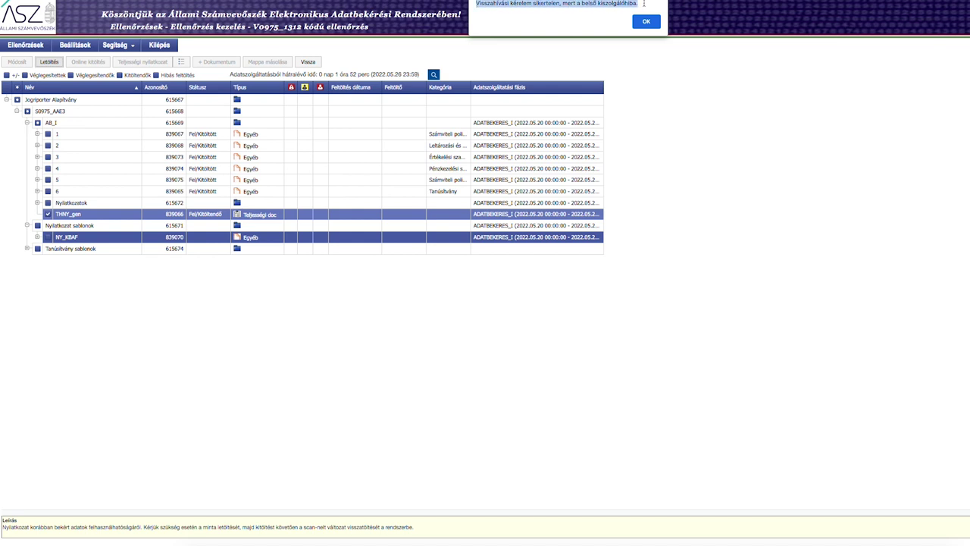
{"action": "left_click", "coordinate": [646, 21]}
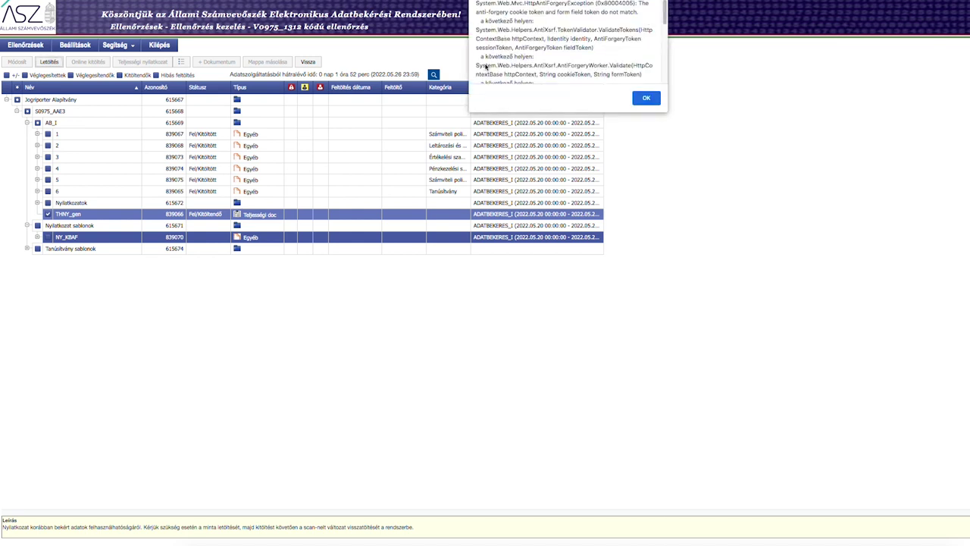
{"action": "scroll", "coordinate": [496, 11], "scroll_direction": "down", "scroll_amount": 5}
{"action": "left_click", "coordinate": [646, 98]}
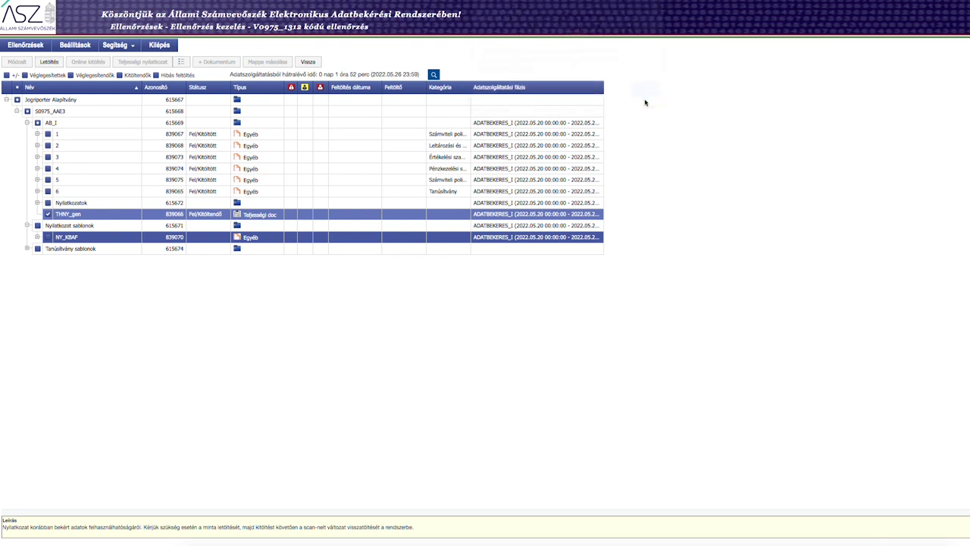
{"action": "left_click", "coordinate": [55, 63]}
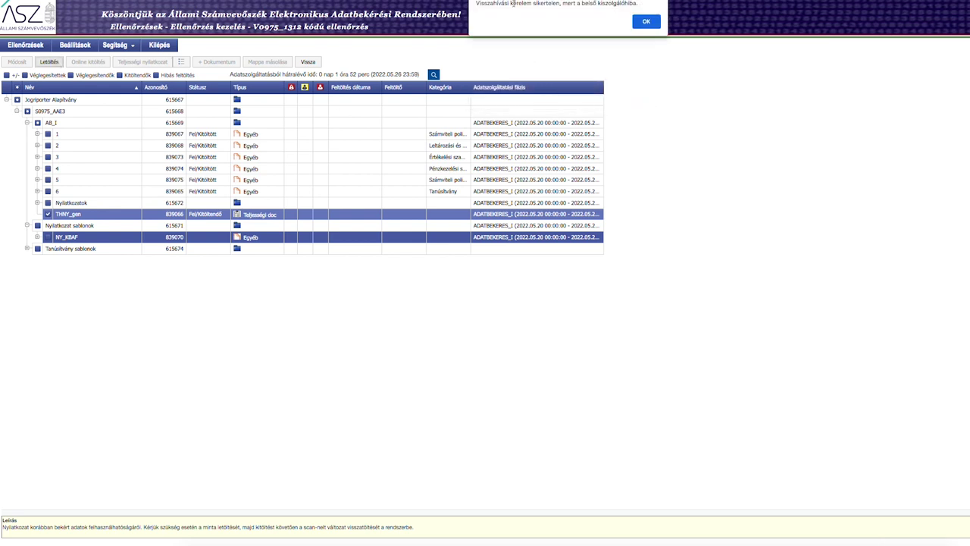
{"action": "left_click", "coordinate": [645, 21]}
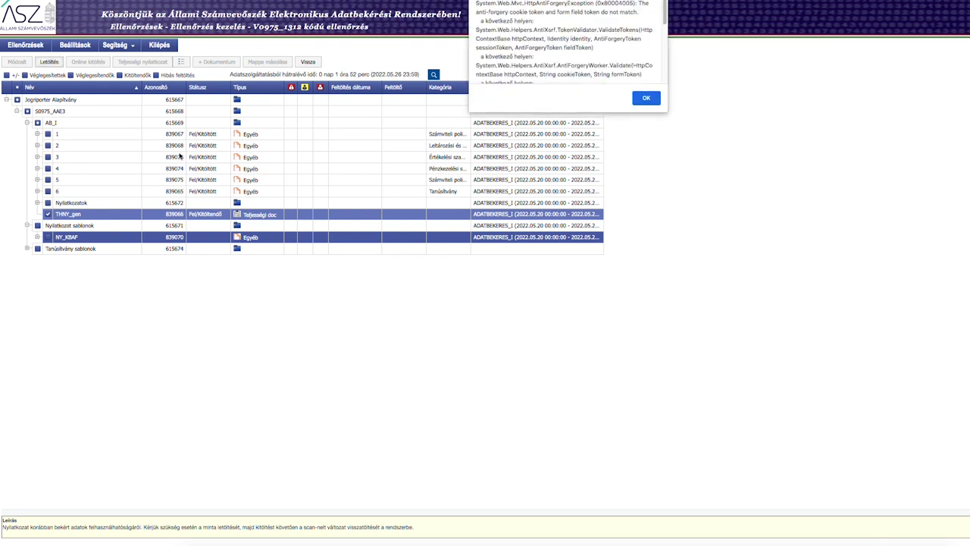
{"action": "left_click", "coordinate": [650, 98]}
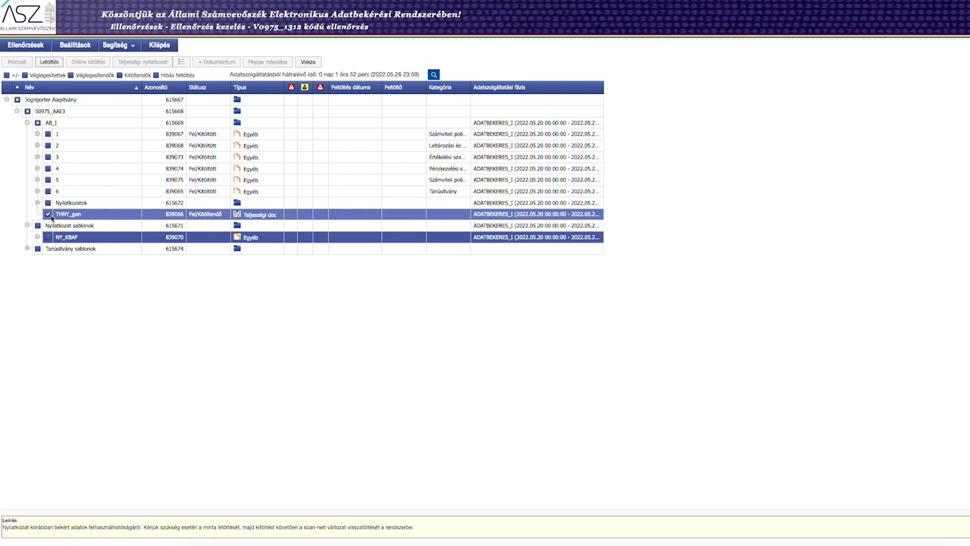
- Make THNY_gen the active row and retry its download, dismissing the server error messages after each action
{"action": "left_click", "coordinate": [76, 215]}
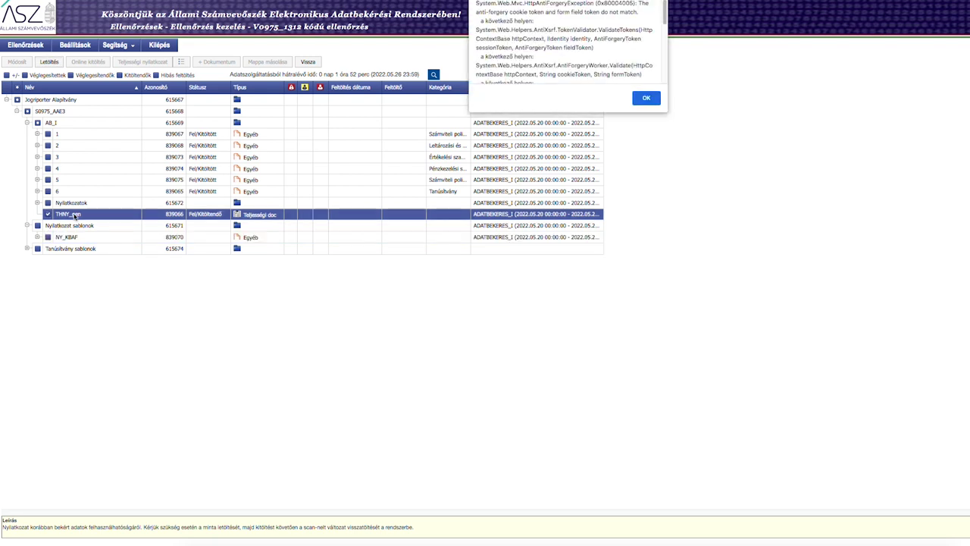
{"action": "left_click", "coordinate": [644, 101]}
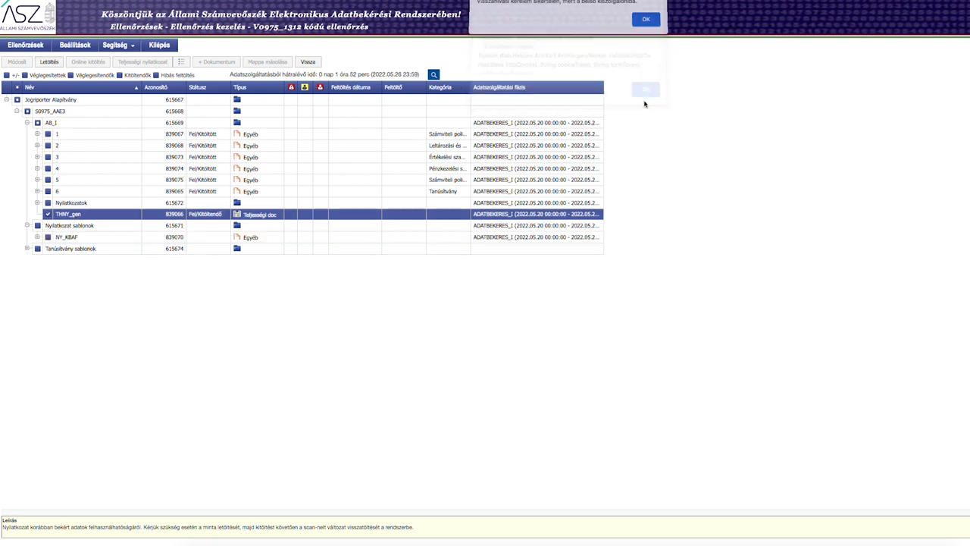
{"action": "left_click", "coordinate": [644, 21]}
{"action": "left_click", "coordinate": [50, 62]}
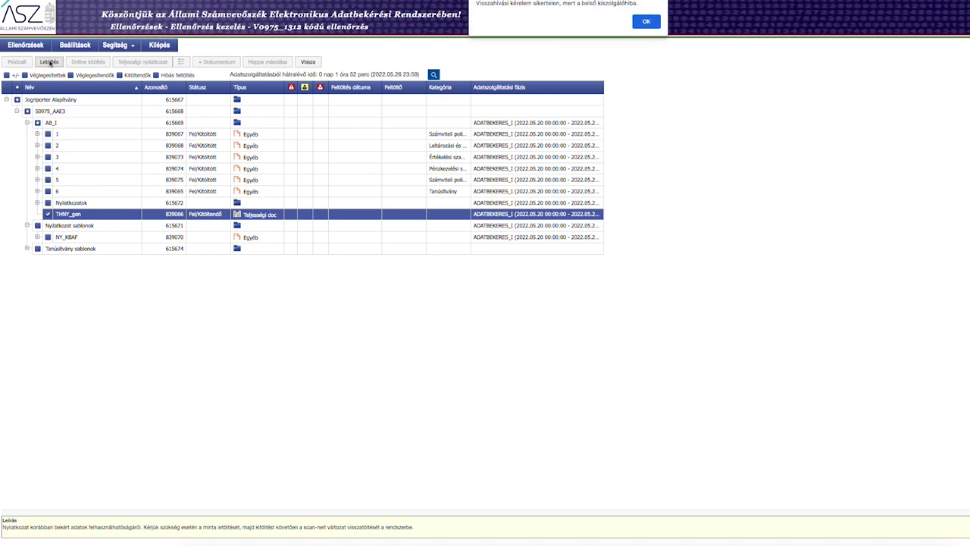
{"action": "left_click", "coordinate": [645, 21]}
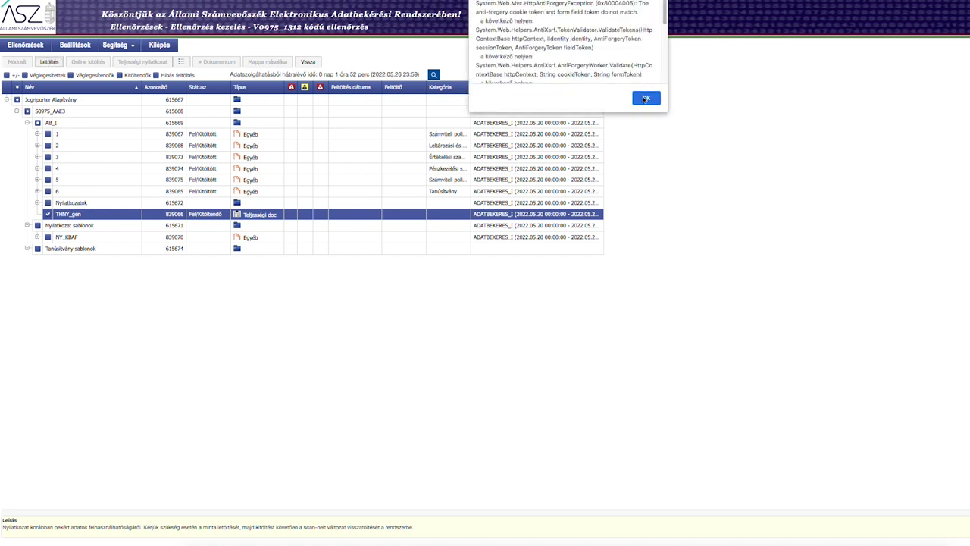
{"action": "left_click", "coordinate": [645, 97]}
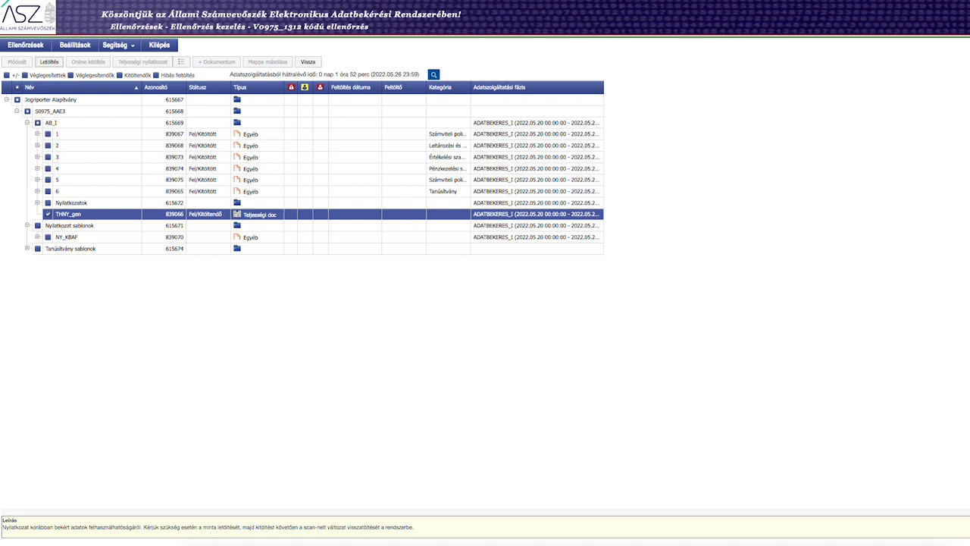
- Clear the browser's cached images and files for all time, keeping the browsing history and cookies
{"action": "left_click", "coordinate": [34, 0]}
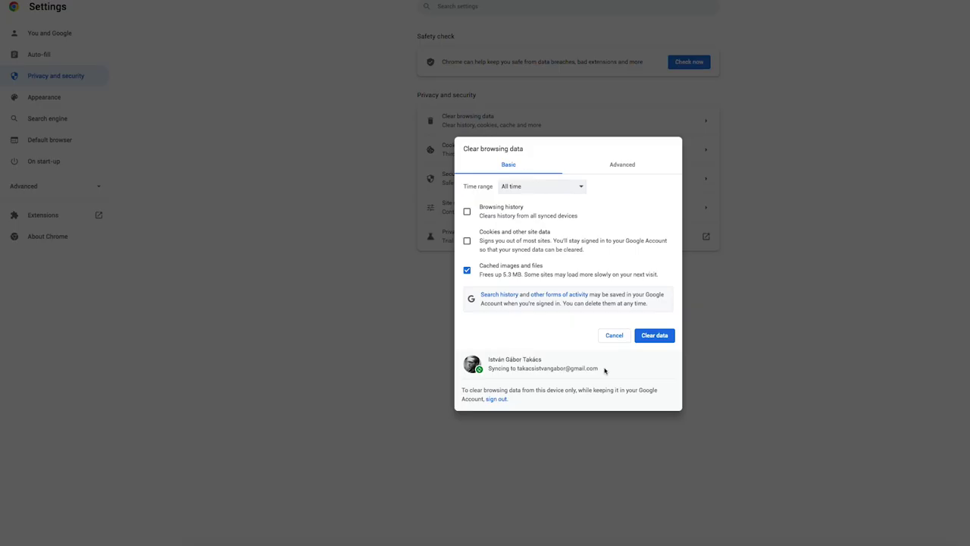
{"action": "left_click", "coordinate": [661, 336]}
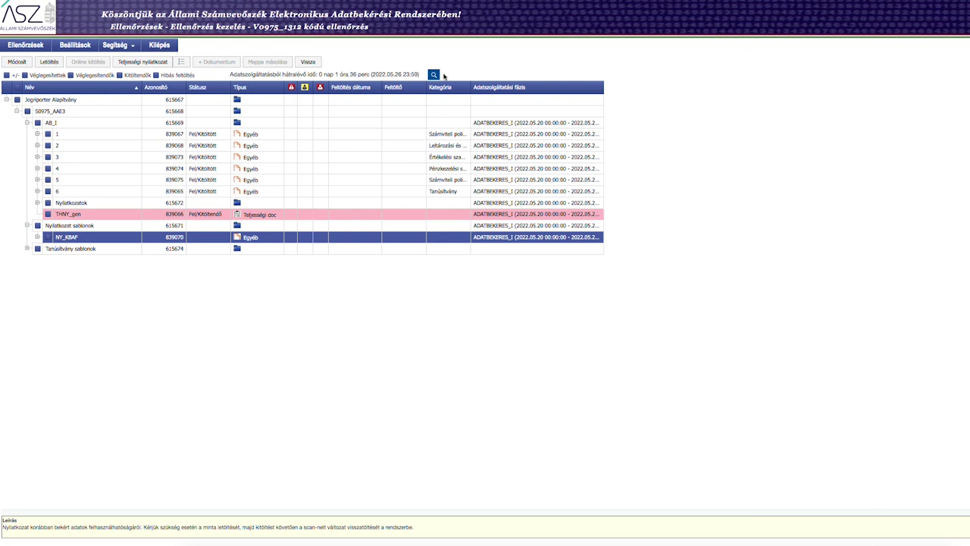
- Select the THNY_gen row in the AB_I folder, try to download it, and dismiss the resulting message
{"action": "left_click", "coordinate": [67, 215]}
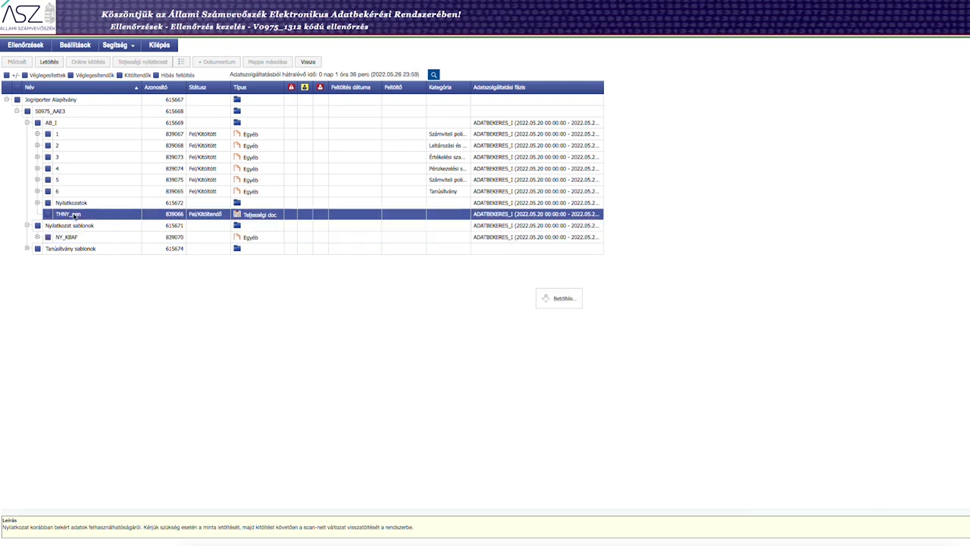
{"action": "left_click", "coordinate": [50, 62]}
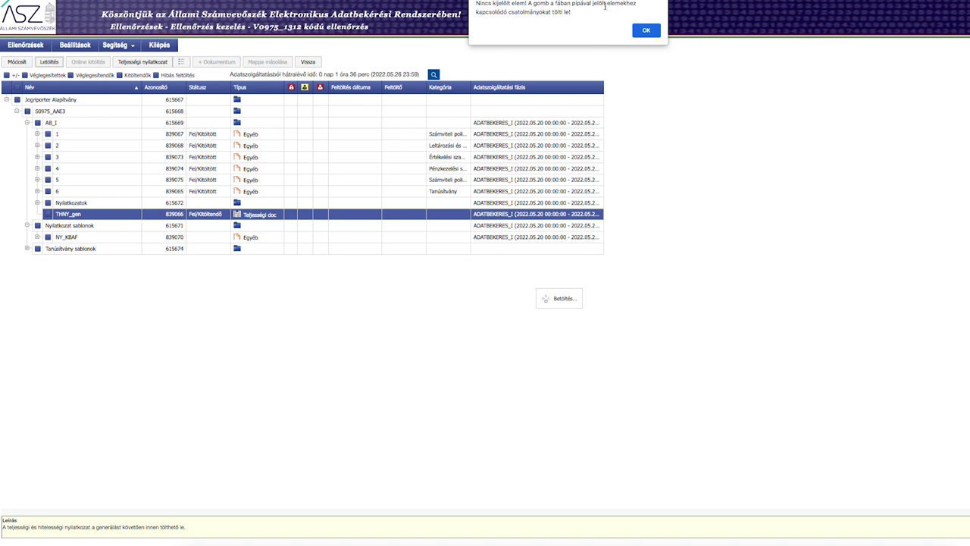
{"action": "left_click", "coordinate": [644, 31]}
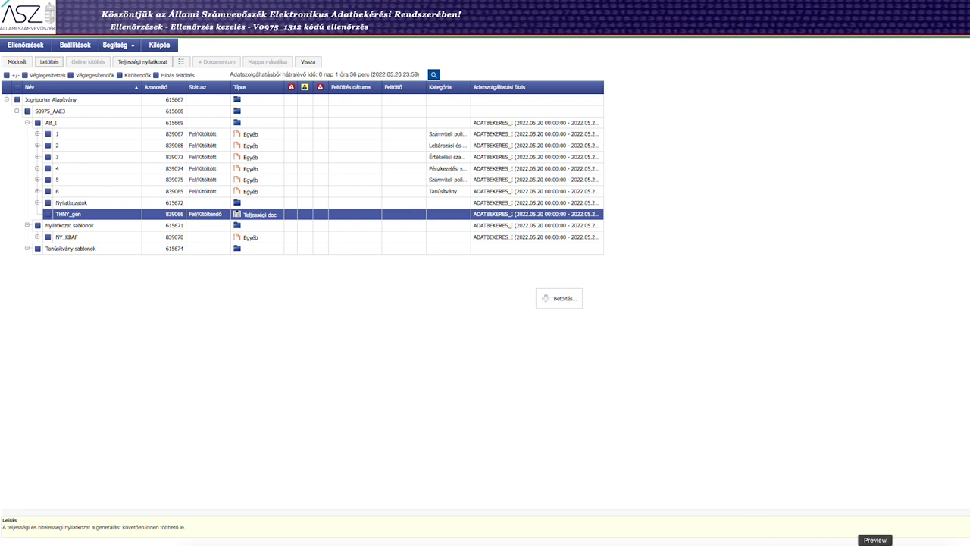
- Switch to the PDF in Preview and review its declaration (teljességi és hitelességi nyilatkozat) guidance, login instructions and Dokumentumok jegyzéke table
{"action": "left_click", "coordinate": [874, 544]}
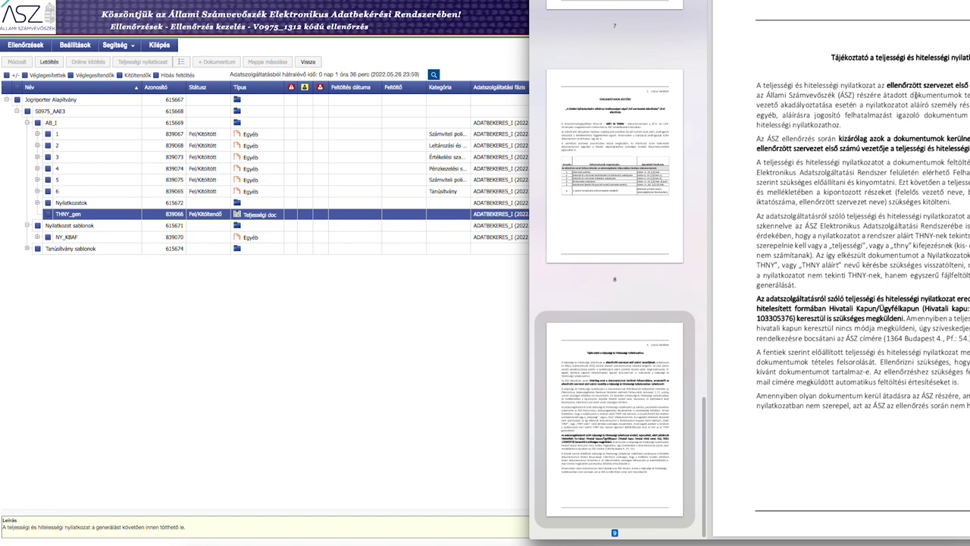
{"action": "scroll", "coordinate": [810, 95], "scroll_direction": "up", "scroll_amount": 3}
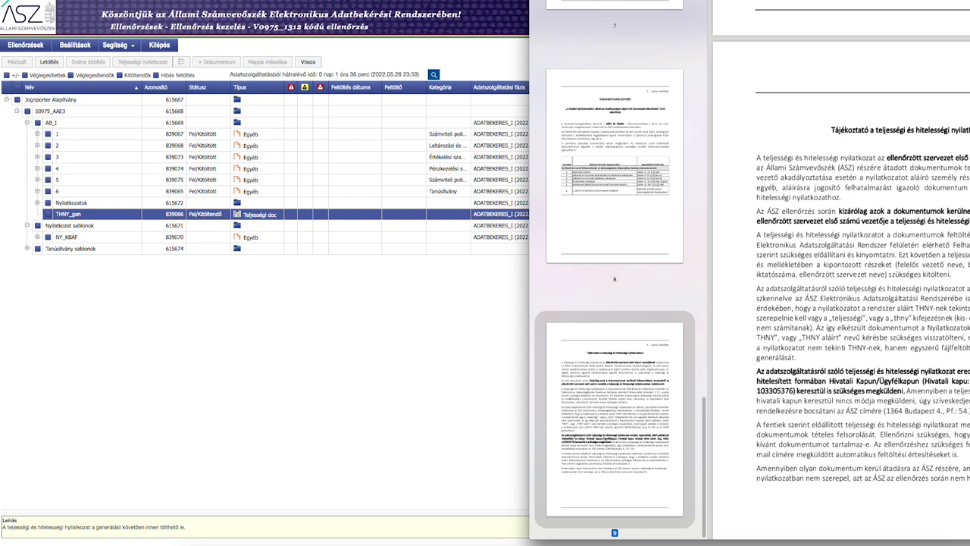
{"action": "scroll", "coordinate": [841, 257], "scroll_direction": "down", "scroll_amount": 1}
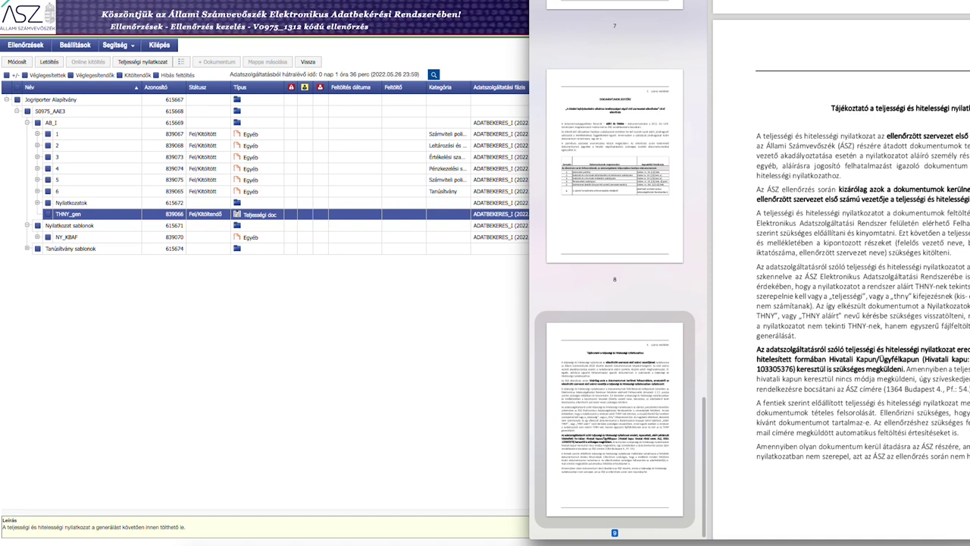
{"action": "scroll", "coordinate": [841, 257], "scroll_direction": "down", "scroll_amount": 1}
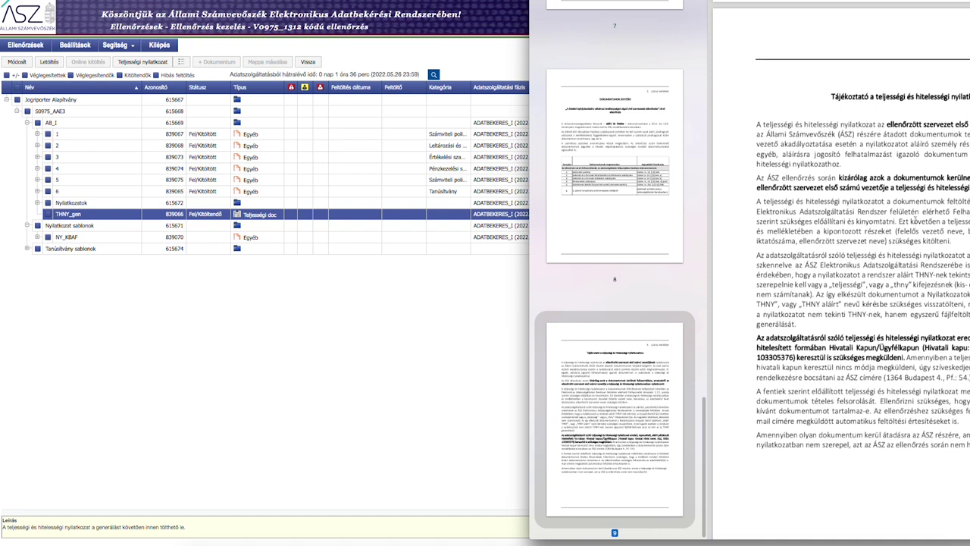
{"action": "left_click_drag", "start_coordinate": [953, 212], "coordinate": [969, 213]}
{"action": "scroll", "coordinate": [812, 289], "scroll_direction": "up", "scroll_amount": 3}
{"action": "scroll", "coordinate": [812, 289], "scroll_direction": "up", "scroll_amount": 10}
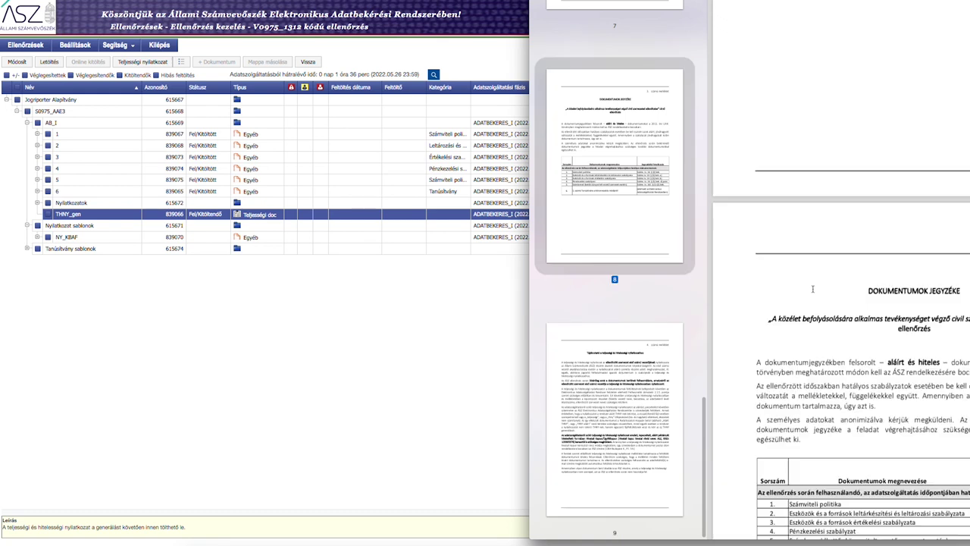
{"action": "scroll", "coordinate": [813, 289], "scroll_direction": "up", "scroll_amount": 3}
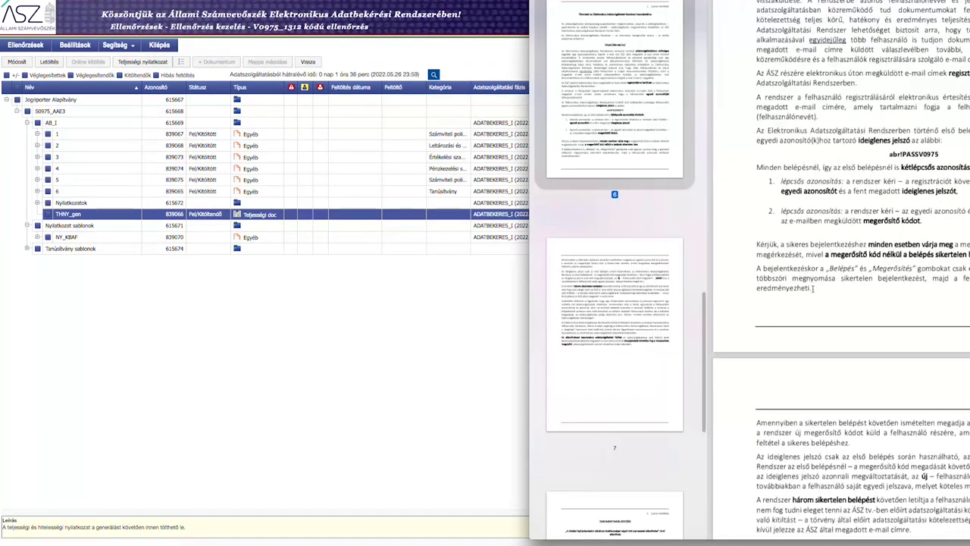
{"action": "scroll", "coordinate": [812, 289], "scroll_direction": "down", "scroll_amount": 8}
{"action": "scroll", "coordinate": [813, 289], "scroll_direction": "down", "scroll_amount": 3}
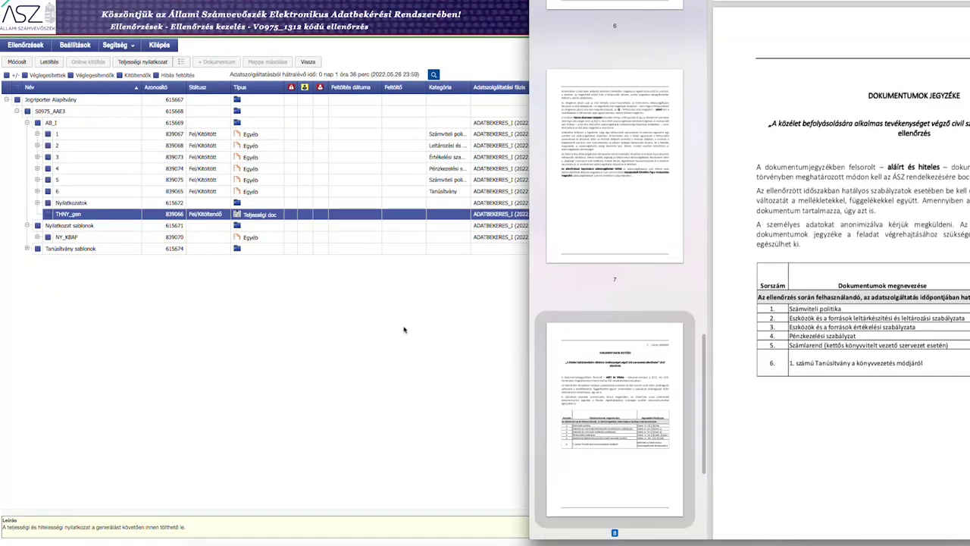
- Switch back to the browser, try to expand the NY_KBAF row under Nyilatkozat sablonok, and reopen the inspections page (Ellenőrzések)
{"action": "left_click", "coordinate": [321, 334]}
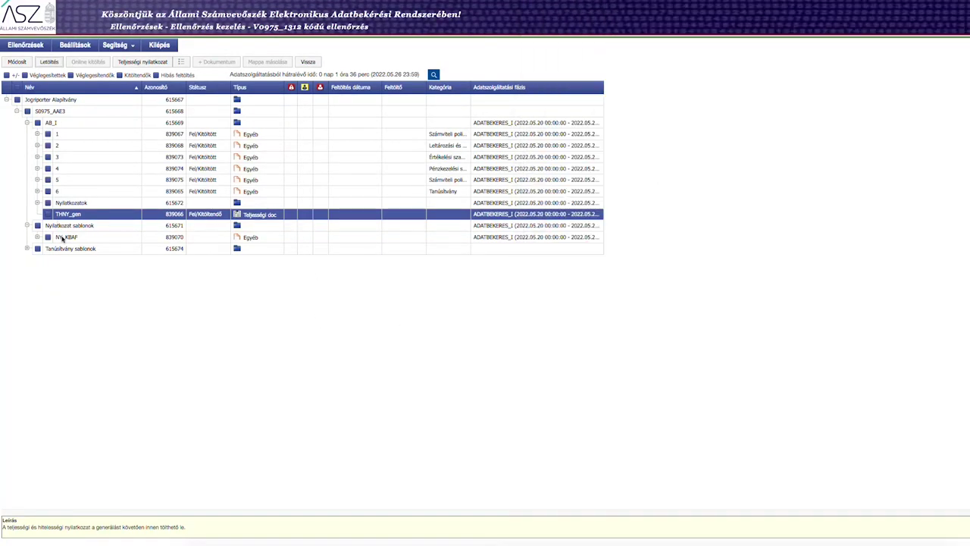
{"action": "left_click", "coordinate": [38, 239]}
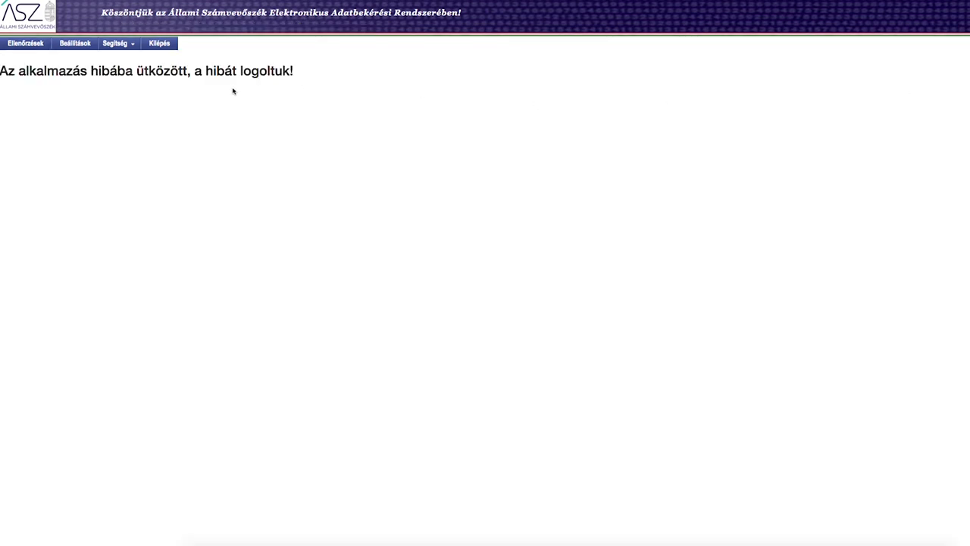
{"action": "left_click", "coordinate": [27, 46]}
{"action": "left_click", "coordinate": [27, 47]}
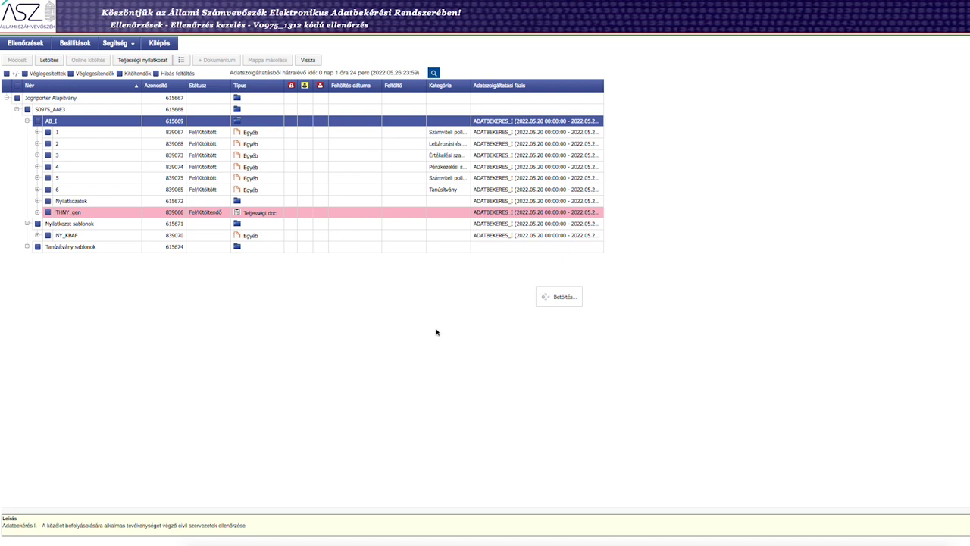
- Generate and download the completeness declaration (Teljességi nyilatkozat) for the AB_I folder, then return to the inspections page
{"action": "left_click", "coordinate": [154, 62]}
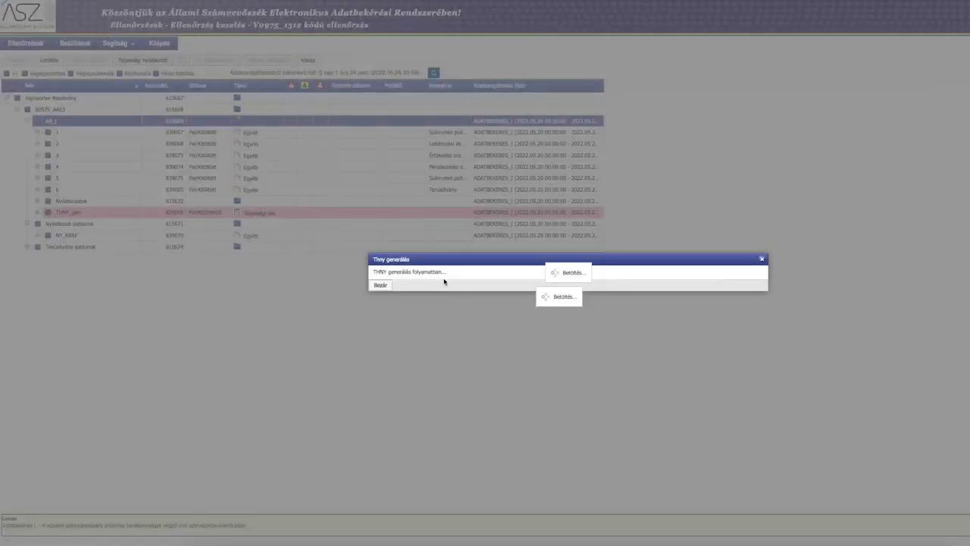
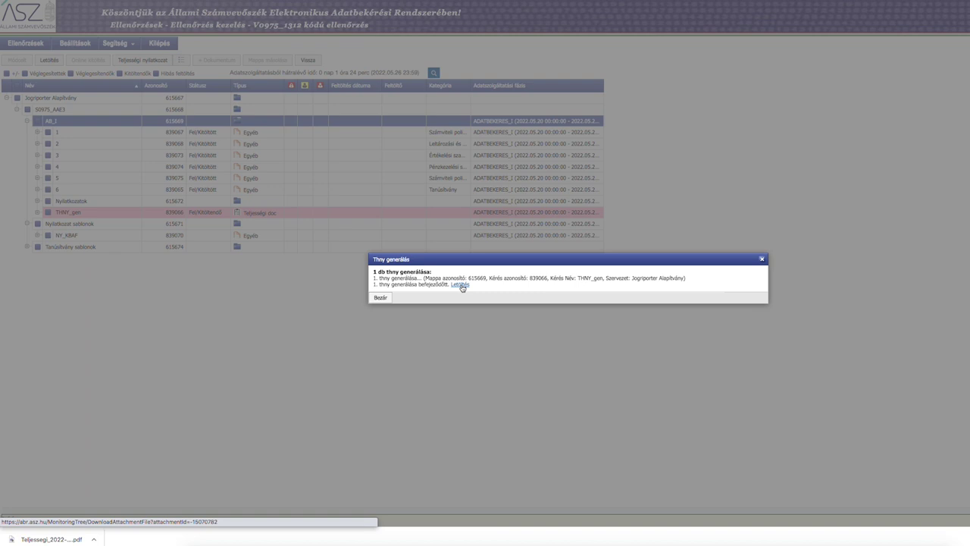
{"action": "left_click", "coordinate": [381, 298]}
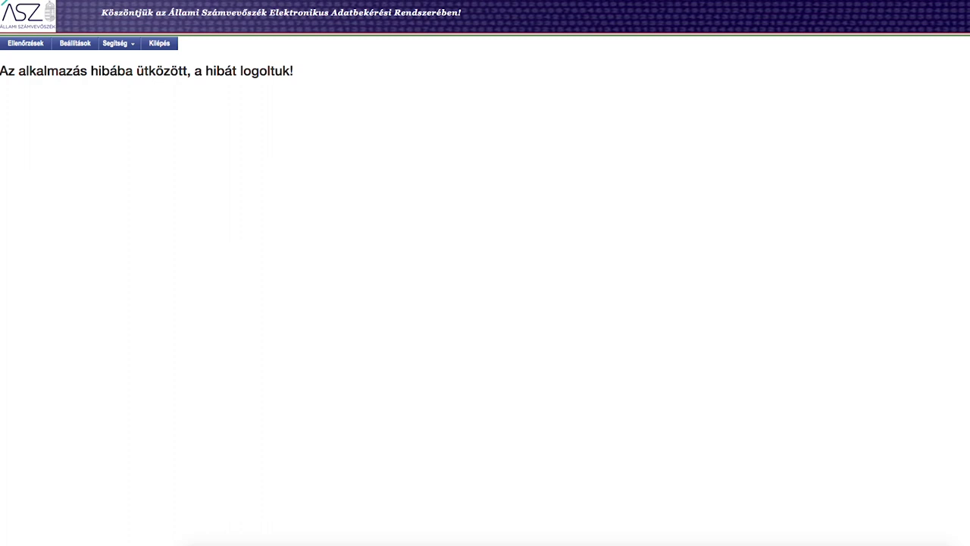
{"action": "left_click", "coordinate": [26, 43]}
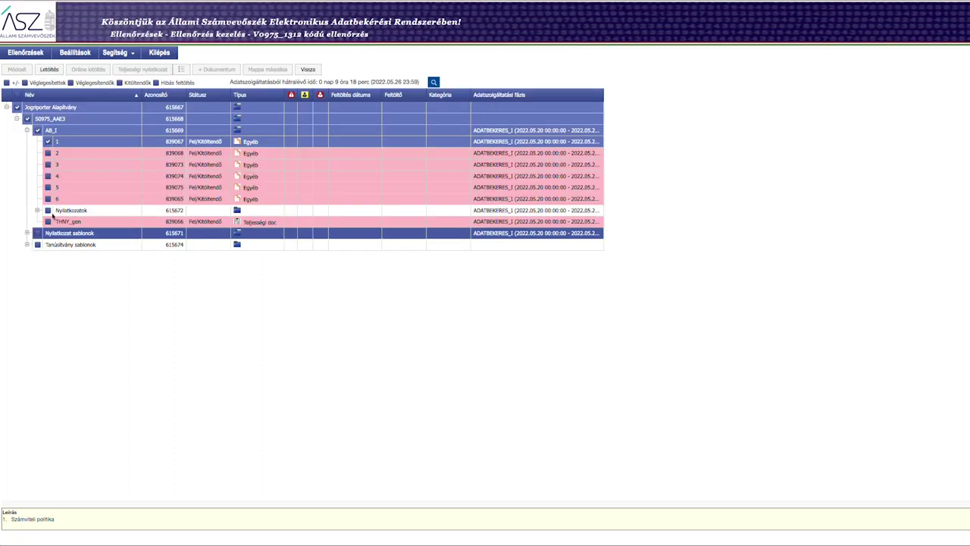
- Select the Tanúsítvány sablonok folder, read through the server exception details, and dismiss both error messages
{"action": "left_click", "coordinate": [58, 247]}
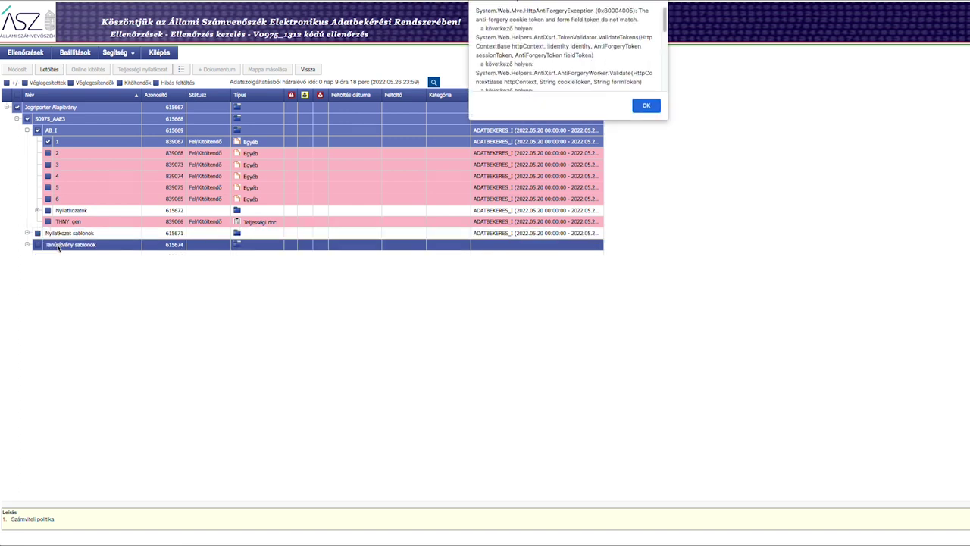
{"action": "scroll", "coordinate": [600, 46], "scroll_direction": "down", "scroll_amount": 5}
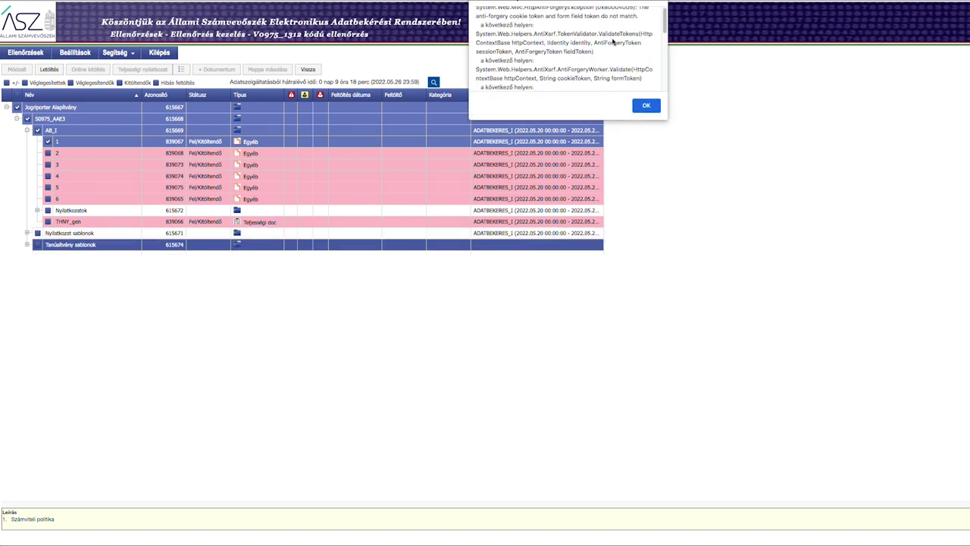
{"action": "scroll", "coordinate": [614, 41], "scroll_direction": "down", "scroll_amount": 3}
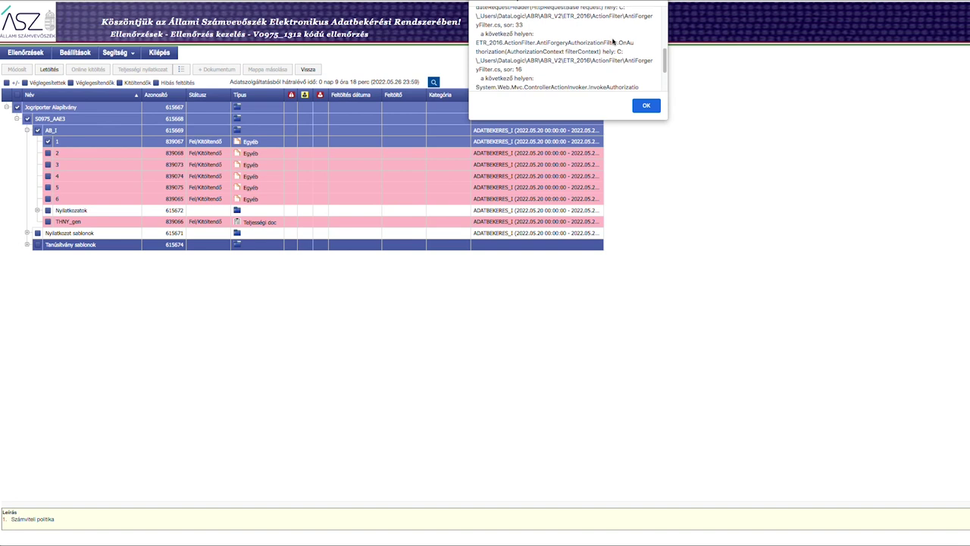
{"action": "left_click", "coordinate": [644, 106]}
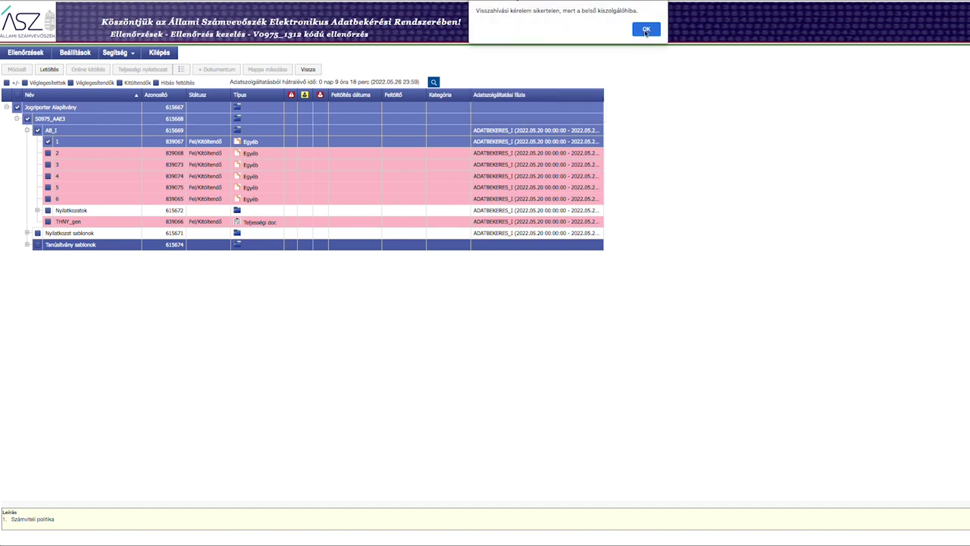
{"action": "left_click", "coordinate": [645, 30]}
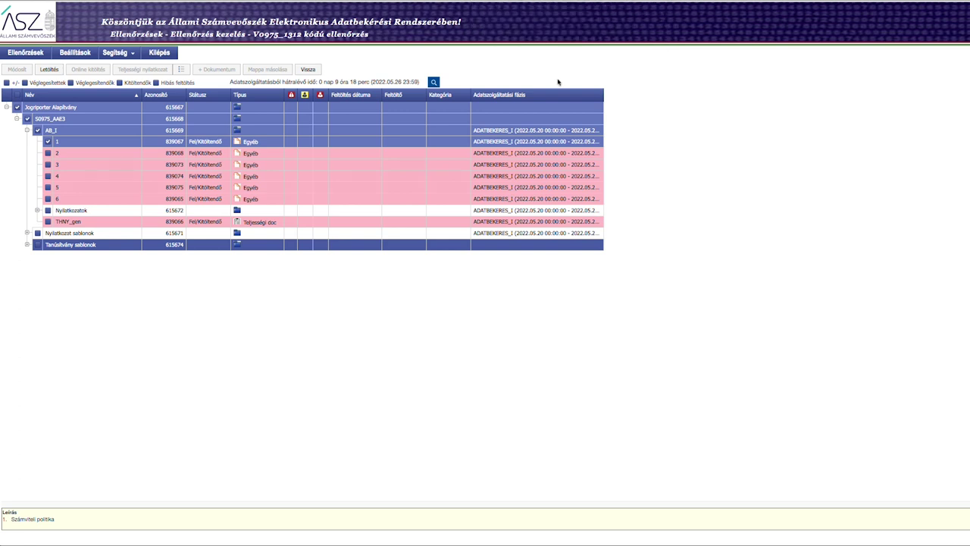
- Select the Nyilatkozat sablonok folder, read the exception text to its end, and dismiss the error messages
{"action": "left_click", "coordinate": [90, 235]}
{"action": "scroll", "coordinate": [528, 43], "scroll_direction": "down", "scroll_amount": 5}
{"action": "left_click", "coordinate": [644, 107]}
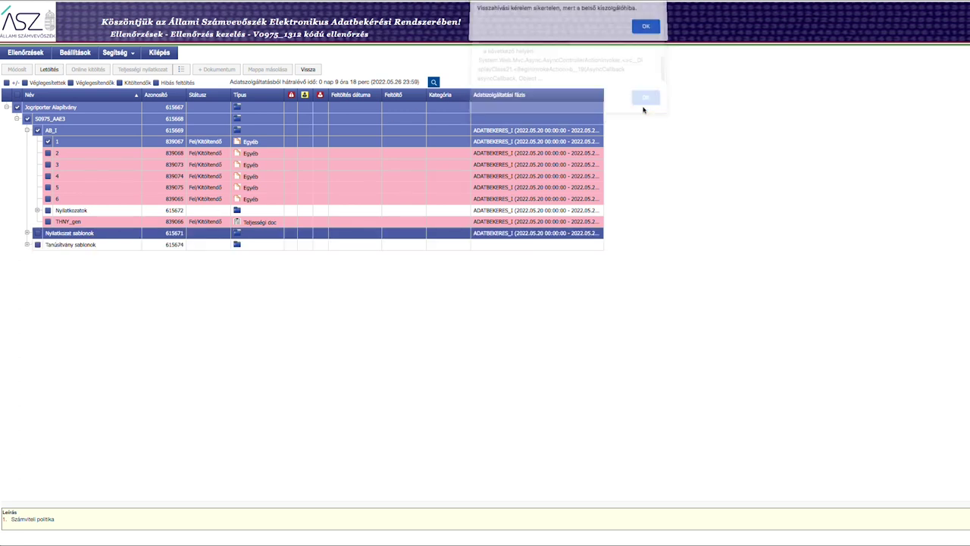
{"action": "left_click", "coordinate": [645, 34]}
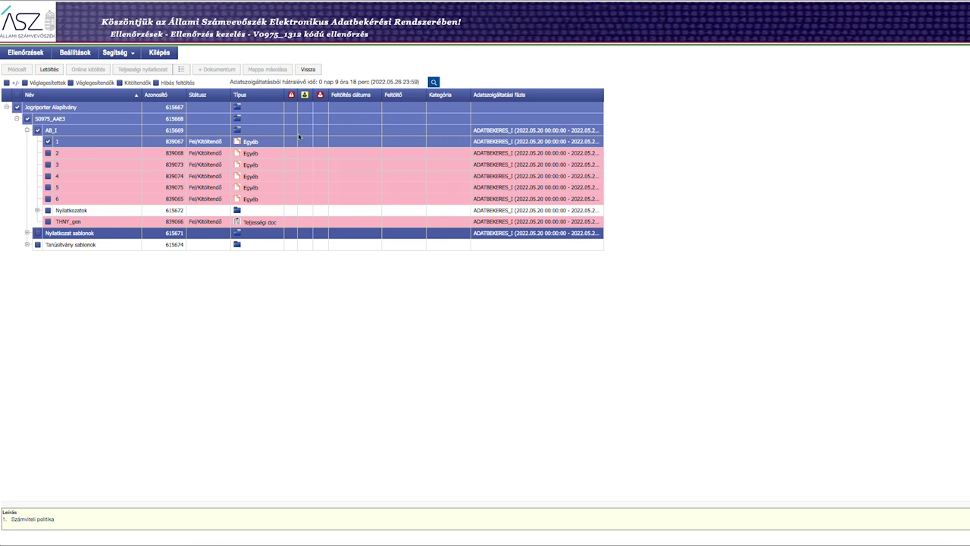
- Select document request 2 in the AB_I folder, scroll through the exception text, and dismiss the error messages
{"action": "left_click", "coordinate": [61, 154]}
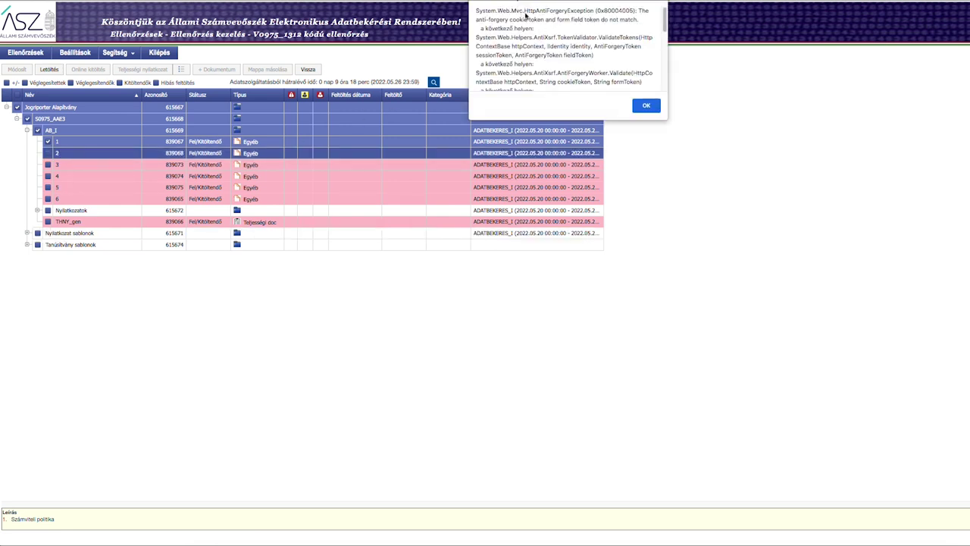
{"action": "scroll", "coordinate": [620, 78], "scroll_direction": "down", "scroll_amount": 5}
{"action": "left_click", "coordinate": [645, 105]}
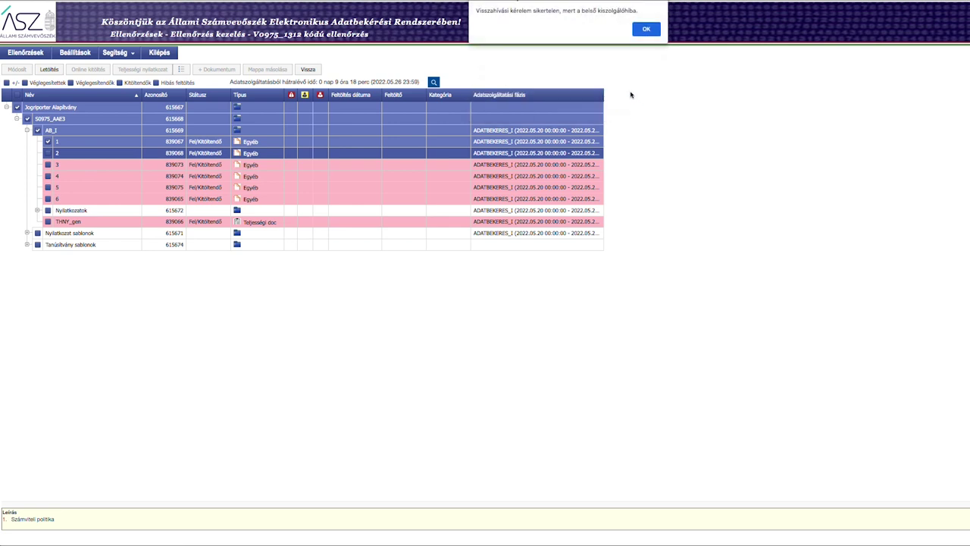
{"action": "left_click", "coordinate": [643, 35]}
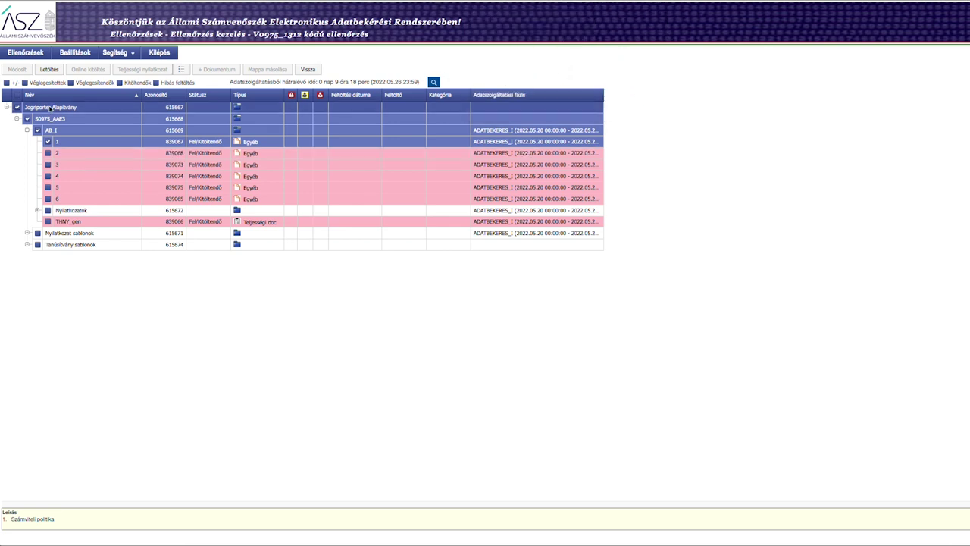
- Clear the check mark of the Jogriporter Alapítvány root folder, dismissing the server errors around it
{"action": "left_click", "coordinate": [646, 106]}
{"action": "left_click", "coordinate": [643, 30]}
{"action": "left_click", "coordinate": [27, 110]}
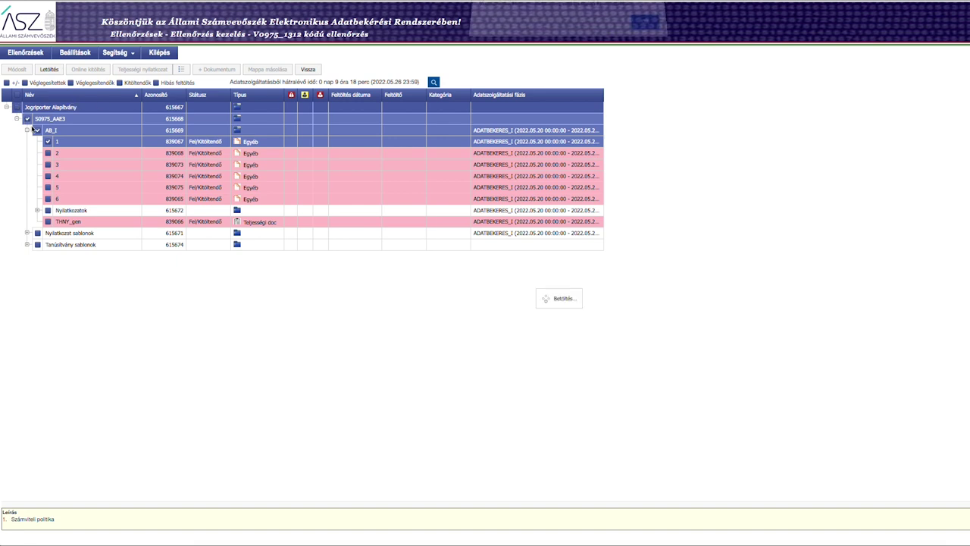
{"action": "left_click", "coordinate": [646, 30]}
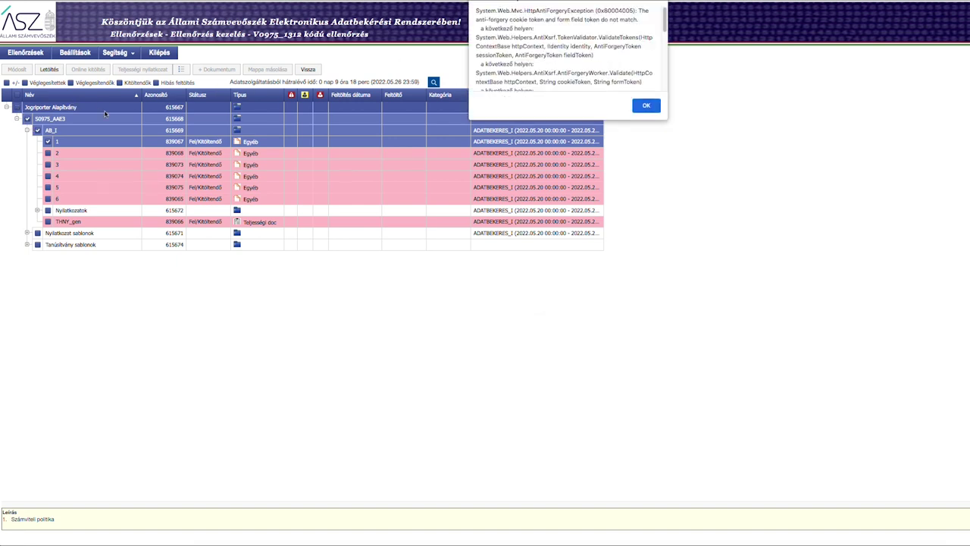
{"action": "left_click", "coordinate": [646, 106]}
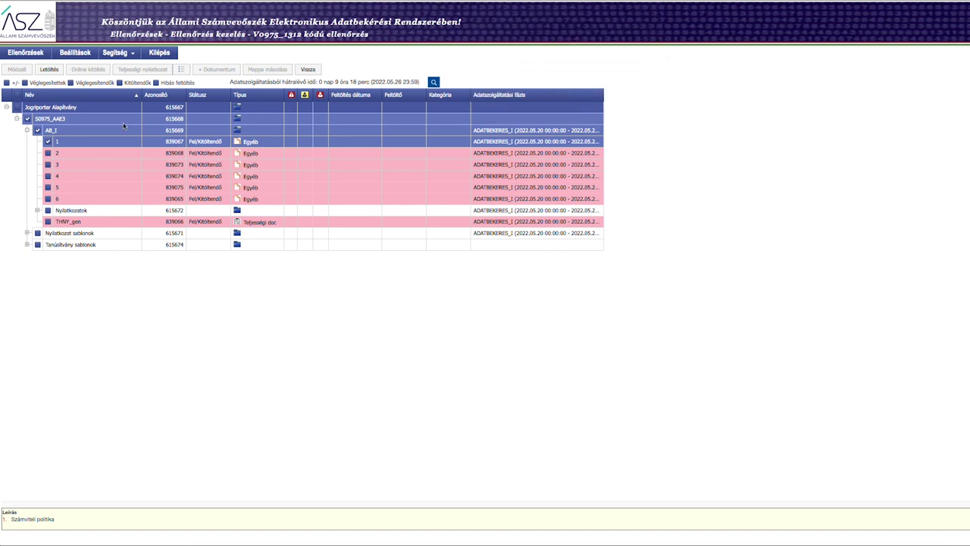
- Clear the check marks of the AB_I folder and document request 1, reading and dismissing the server errors
{"action": "left_click", "coordinate": [37, 131]}
{"action": "left_click", "coordinate": [47, 141]}
{"action": "left_click", "coordinate": [648, 31]}
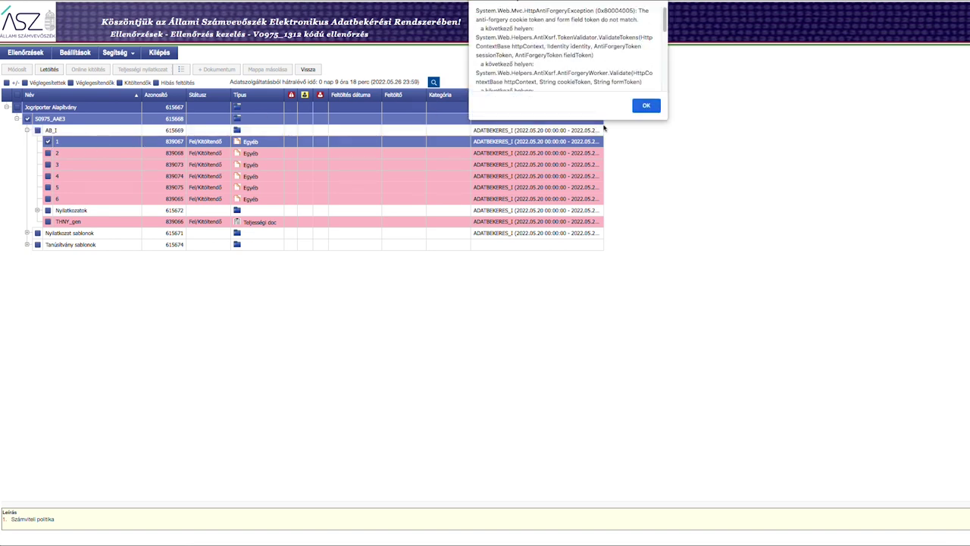
{"action": "left_click", "coordinate": [646, 106]}
{"action": "left_click", "coordinate": [48, 141]}
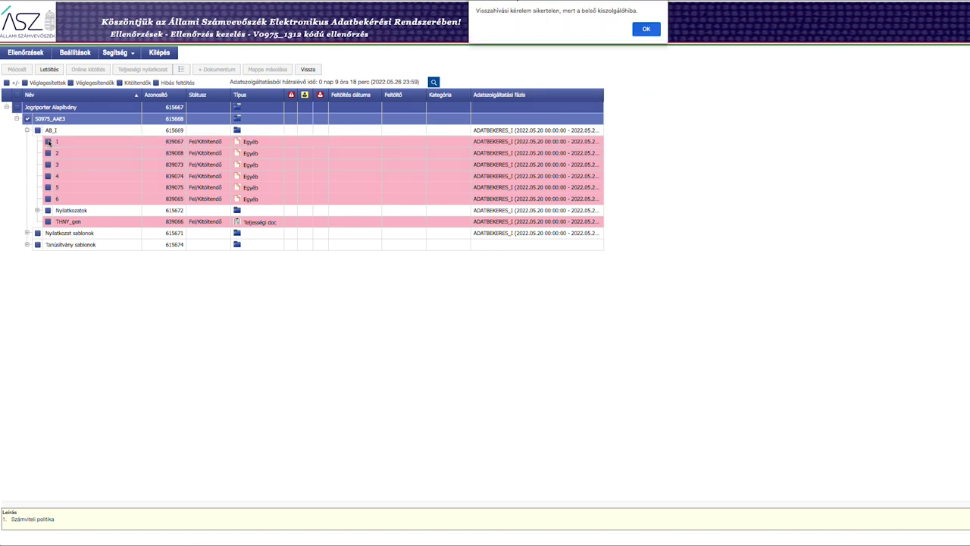
{"action": "left_click", "coordinate": [639, 30]}
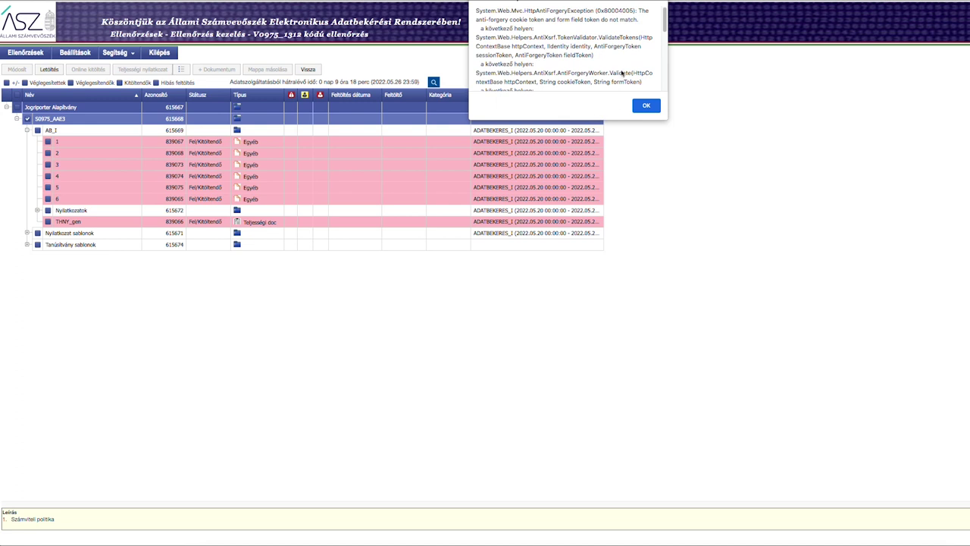
{"action": "scroll", "coordinate": [622, 73], "scroll_direction": "down", "scroll_amount": 5}
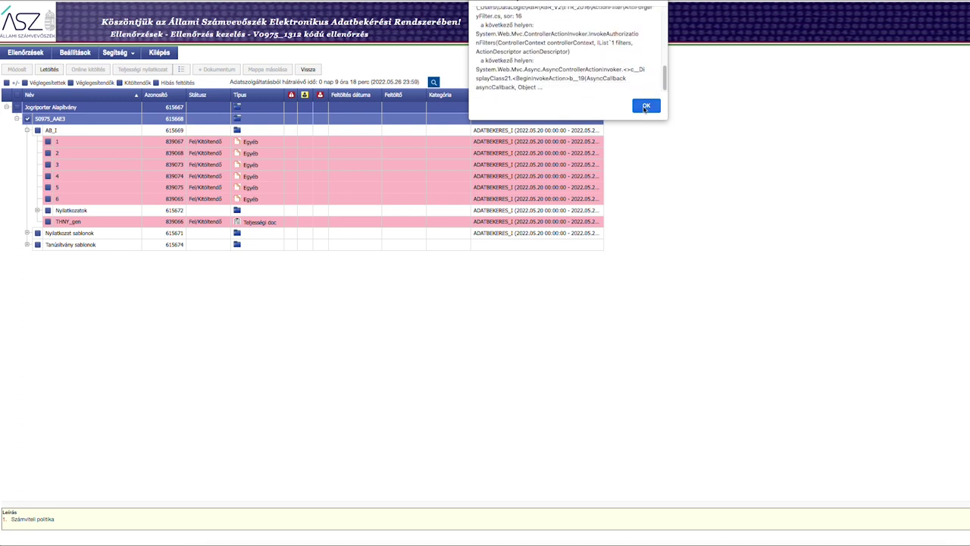
{"action": "left_click", "coordinate": [645, 107]}
- Make document request 6 in the AB_I folder the active row and dismiss the server error messages
{"action": "left_click", "coordinate": [72, 200]}
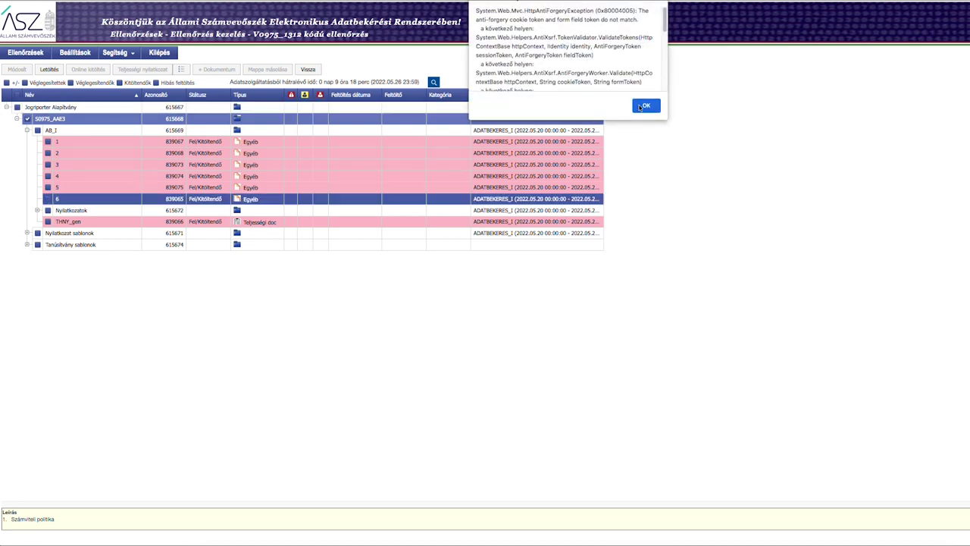
{"action": "left_click", "coordinate": [639, 107]}
{"action": "left_click", "coordinate": [645, 31]}
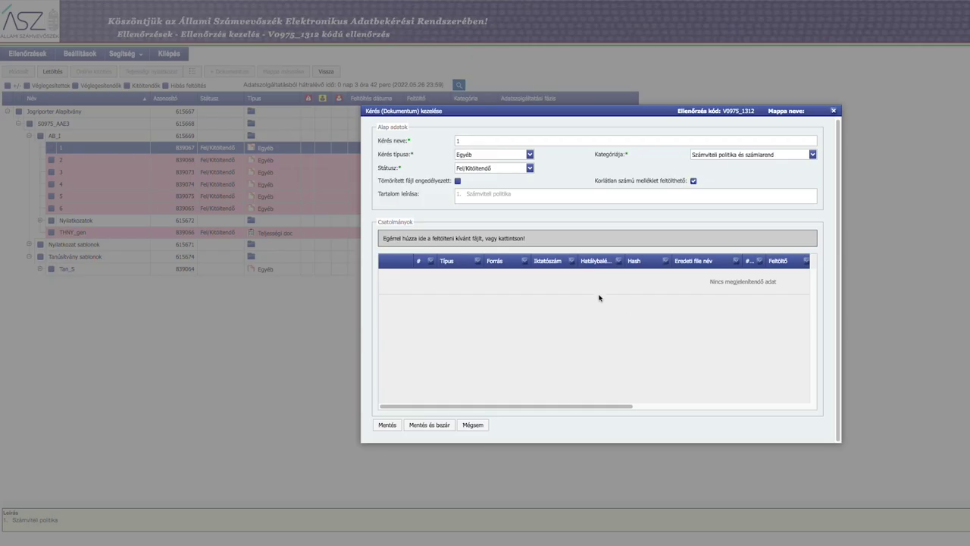
- Try to attach 1_Szamviteli_politika_JA.pdf to document request 1, read the full exception text, and dismiss it
{"action": "left_click", "coordinate": [454, 238]}
{"action": "left_click", "coordinate": [360, 17]}
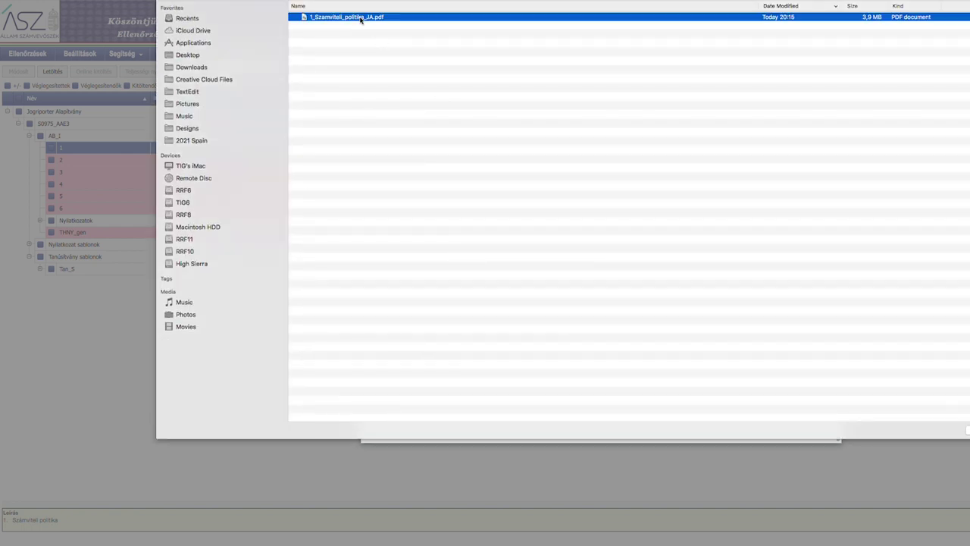
{"action": "key", "text": "Return"}
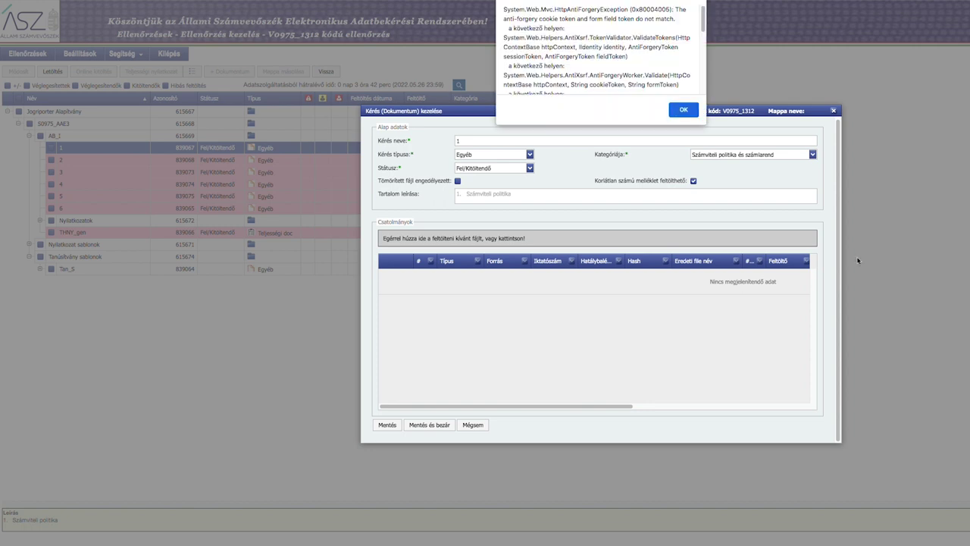
{"action": "left_click_drag", "start_coordinate": [704, 20], "coordinate": [705, 84]}
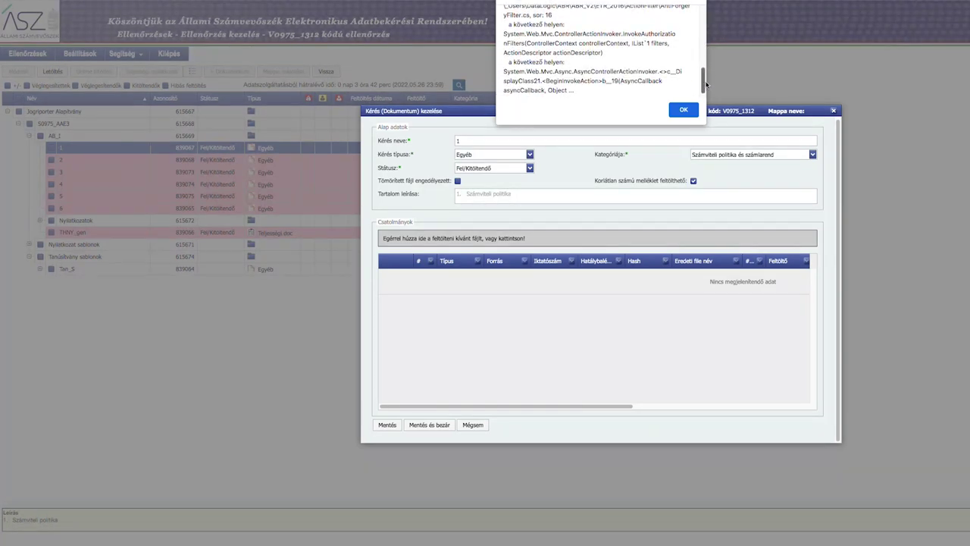
{"action": "left_click", "coordinate": [679, 111]}
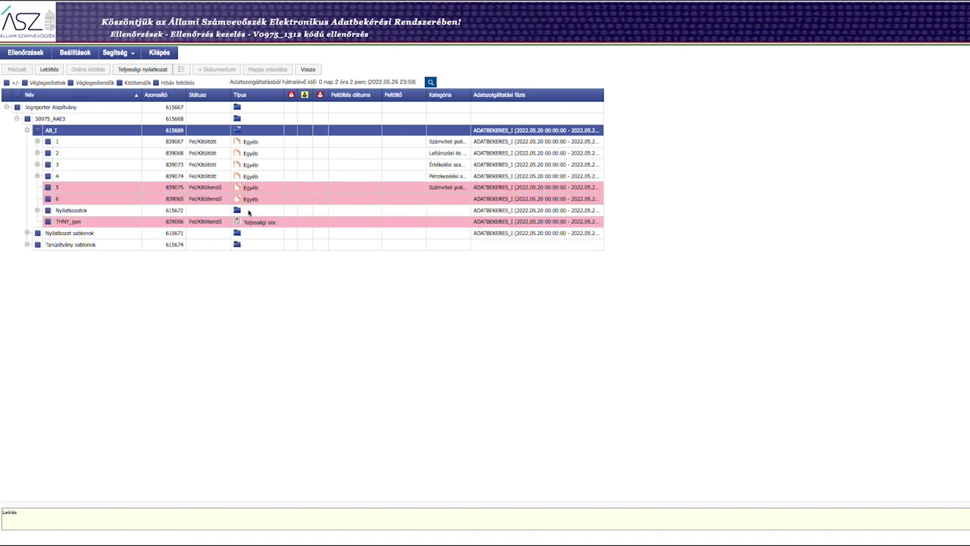
- Select document request 5 and check its required document in the Dokumentumok jegyzéke table of the PDF guide
{"action": "left_click", "coordinate": [75, 189]}
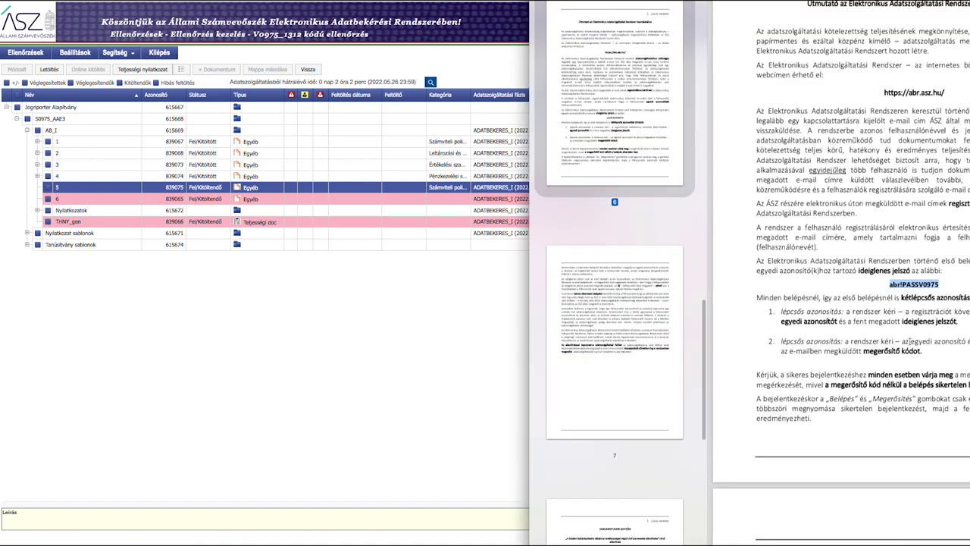
{"action": "scroll", "coordinate": [911, 343], "scroll_direction": "down", "scroll_amount": 5}
{"action": "scroll", "coordinate": [911, 347], "scroll_direction": "down", "scroll_amount": 5}
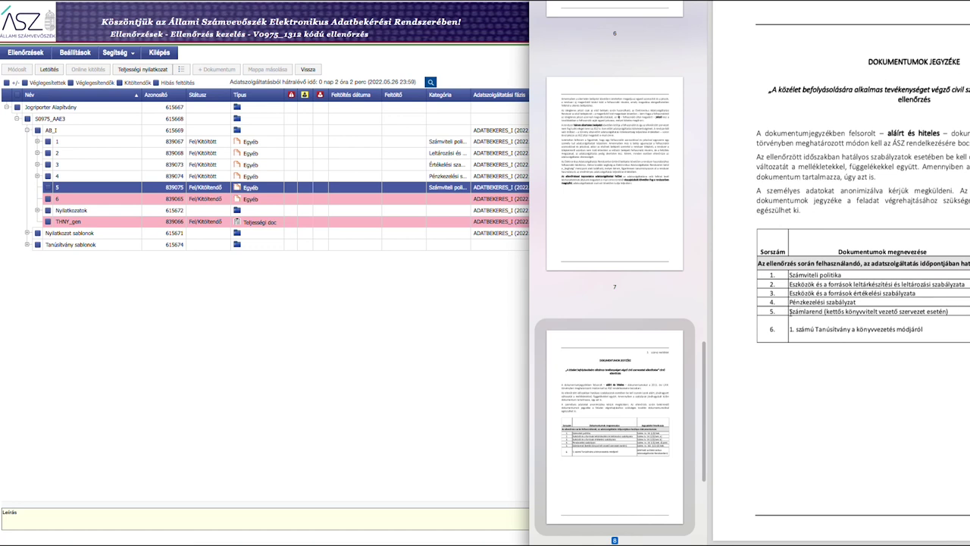
{"action": "left_click", "coordinate": [435, 318]}
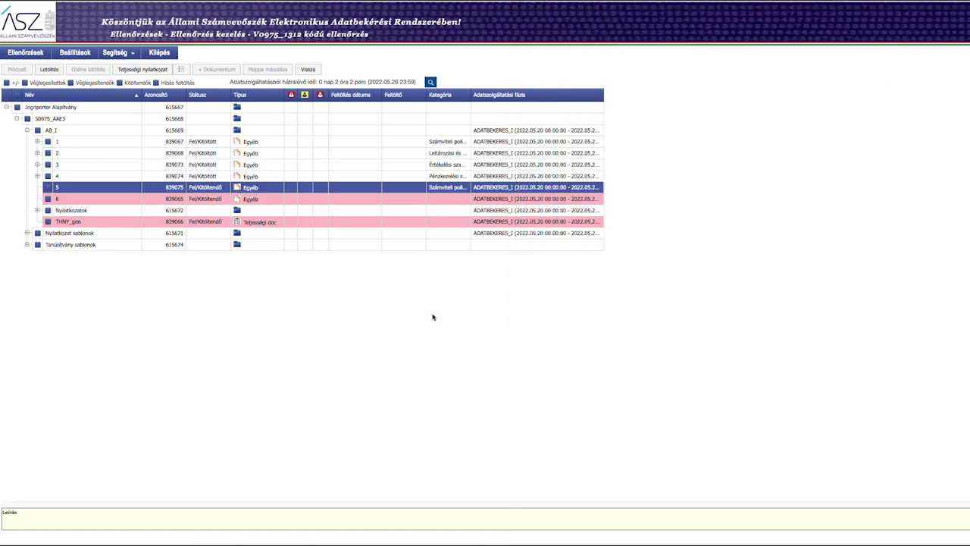
- Attach 5_szlrend_bizonylati_szabalyzat_JA.pdf to document request 5, waiting through the unresponsive-page prompts, and save and close the request
{"action": "left_click", "coordinate": [48, 187]}
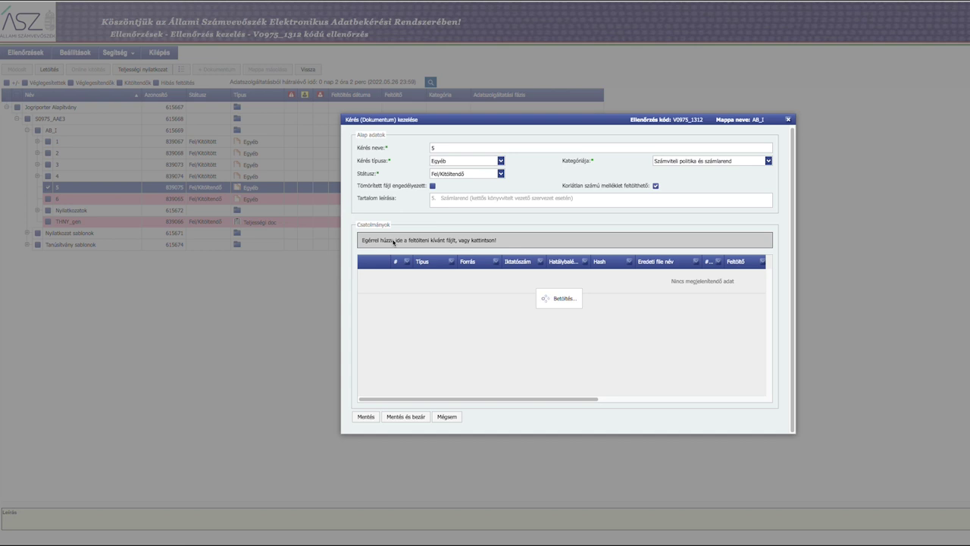
{"action": "left_click", "coordinate": [387, 241]}
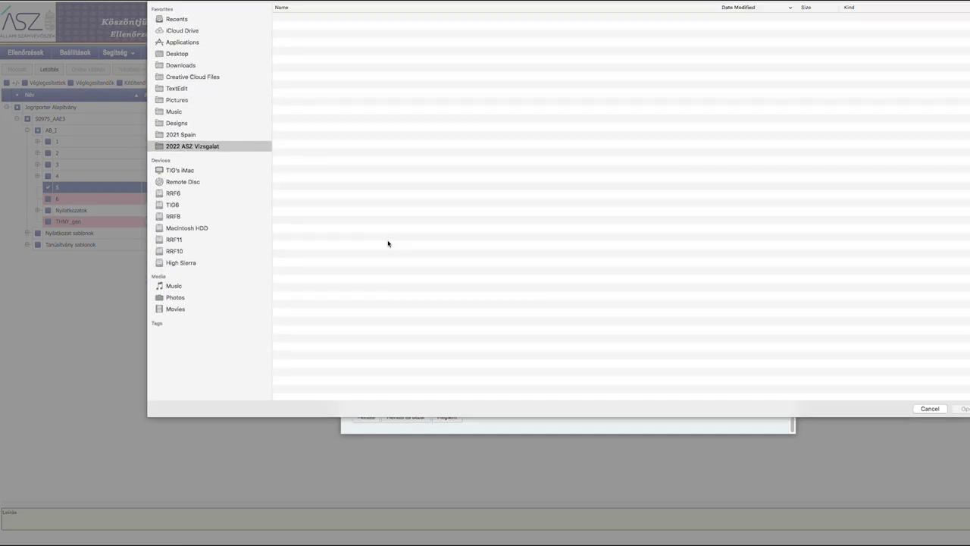
{"action": "left_click", "coordinate": [323, 36]}
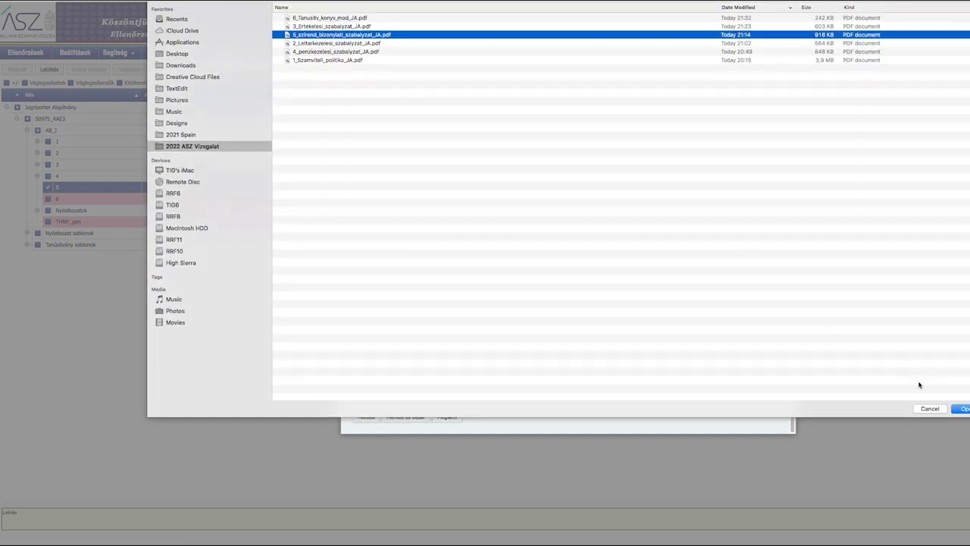
{"action": "left_click", "coordinate": [961, 409]}
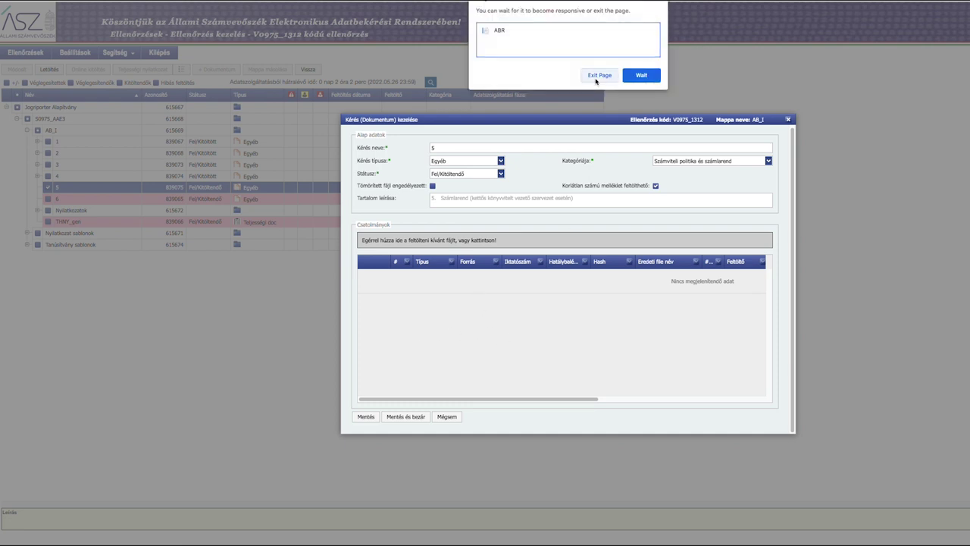
{"action": "left_click", "coordinate": [642, 76]}
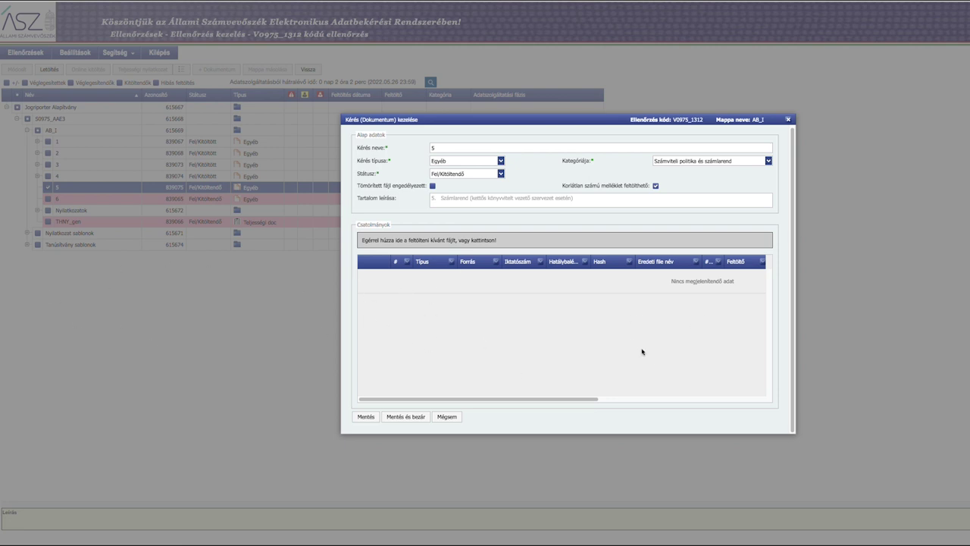
{"action": "left_click", "coordinate": [643, 77]}
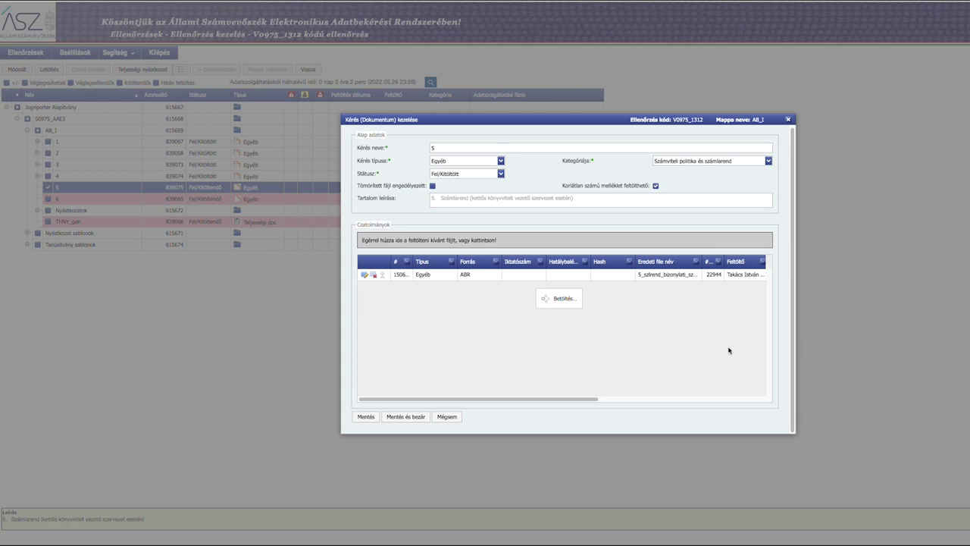
{"action": "left_click", "coordinate": [407, 416]}
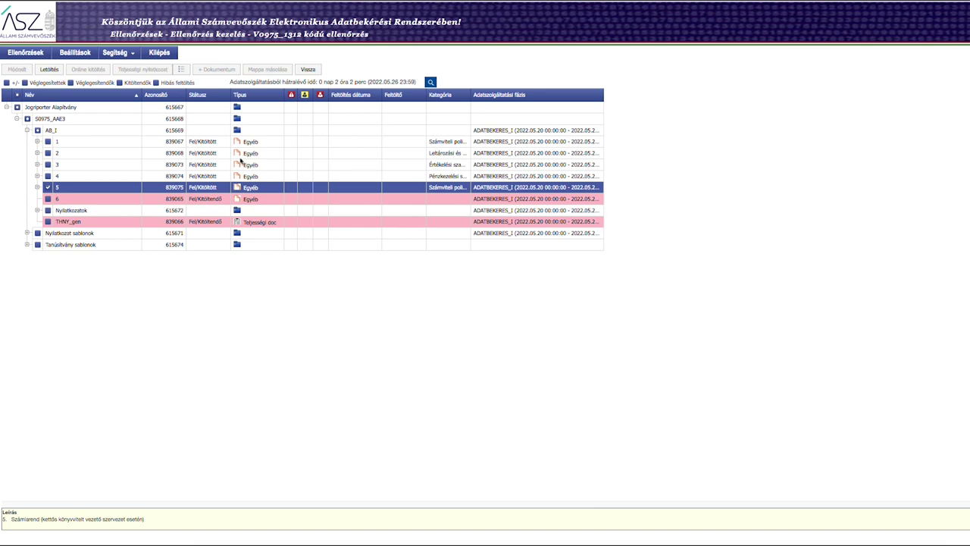
- Make document request 6 the only selected row in the AB_I folder, reading and dismissing the server errors
{"action": "left_click", "coordinate": [47, 199]}
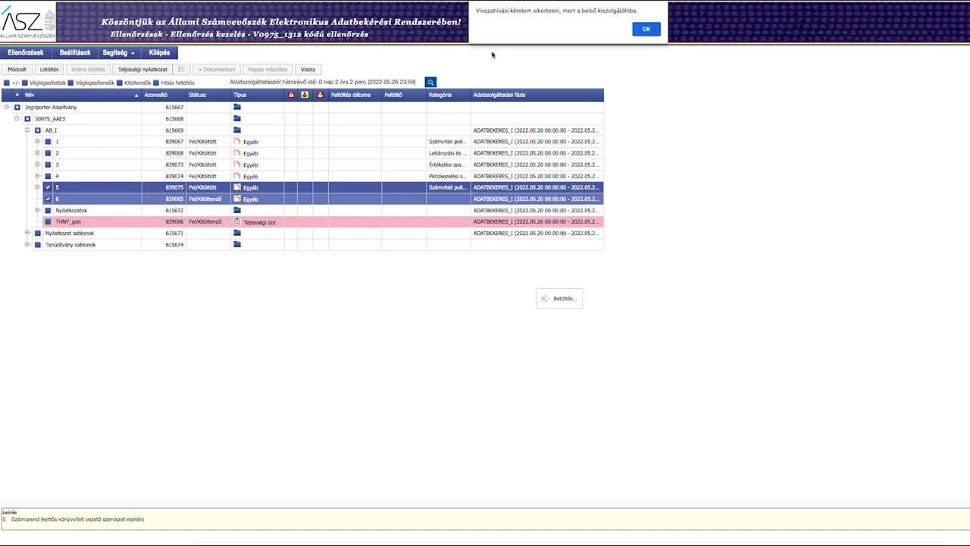
{"action": "left_click_drag", "start_coordinate": [635, 11], "coordinate": [478, 11]}
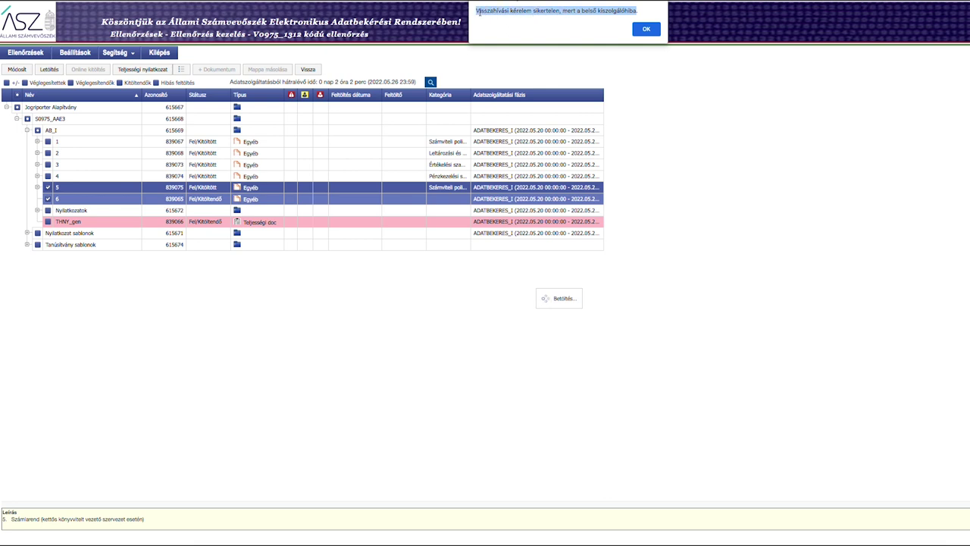
{"action": "left_click", "coordinate": [645, 32]}
{"action": "left_click", "coordinate": [640, 106]}
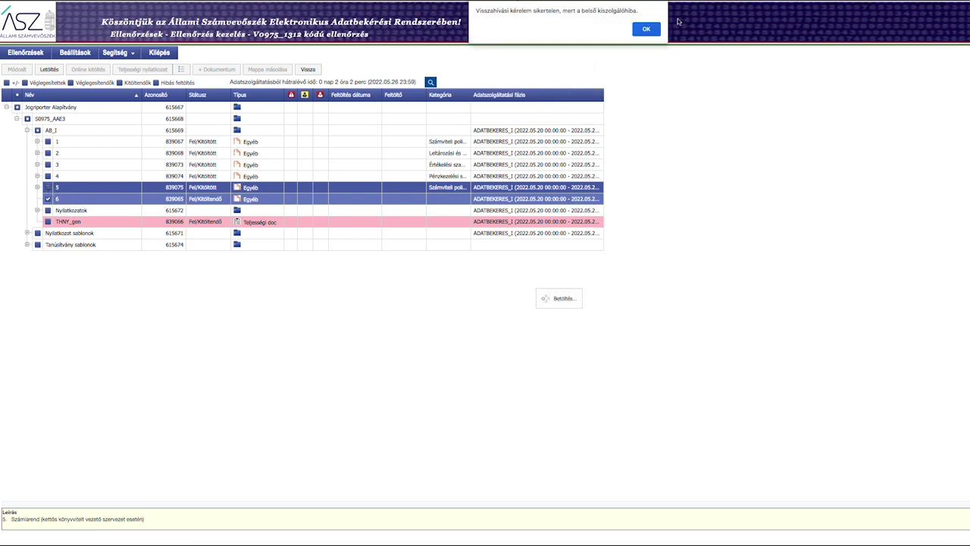
{"action": "left_click", "coordinate": [645, 29]}
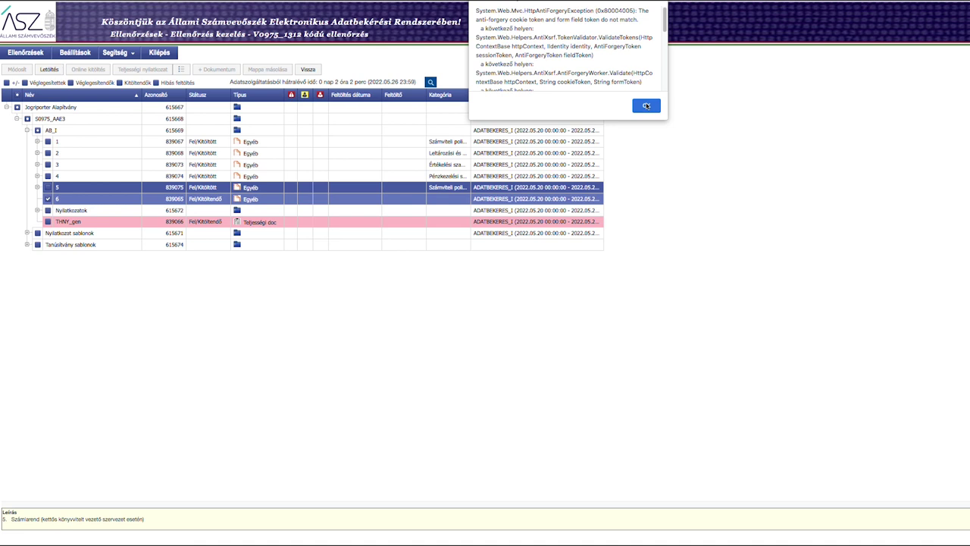
{"action": "left_click", "coordinate": [646, 105]}
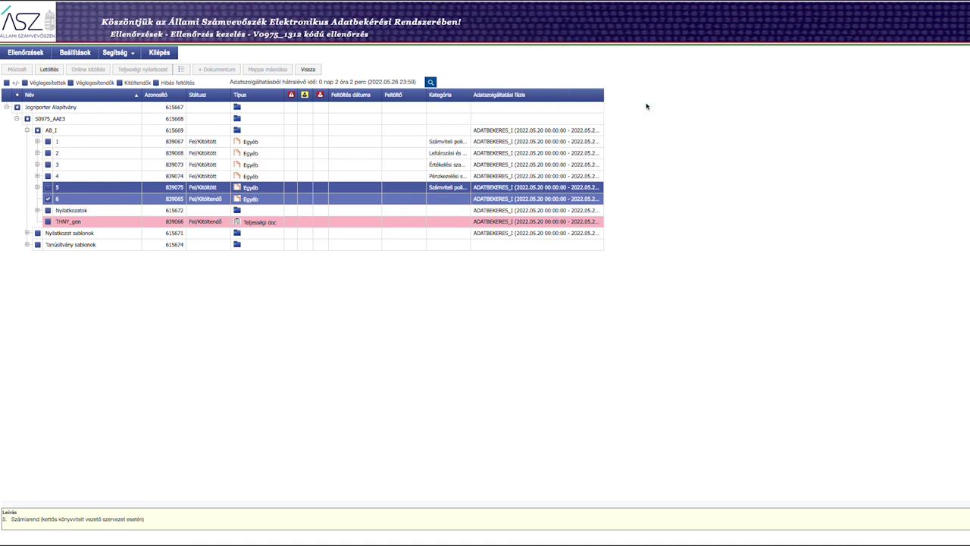
{"action": "left_click", "coordinate": [73, 201]}
{"action": "left_click", "coordinate": [650, 109]}
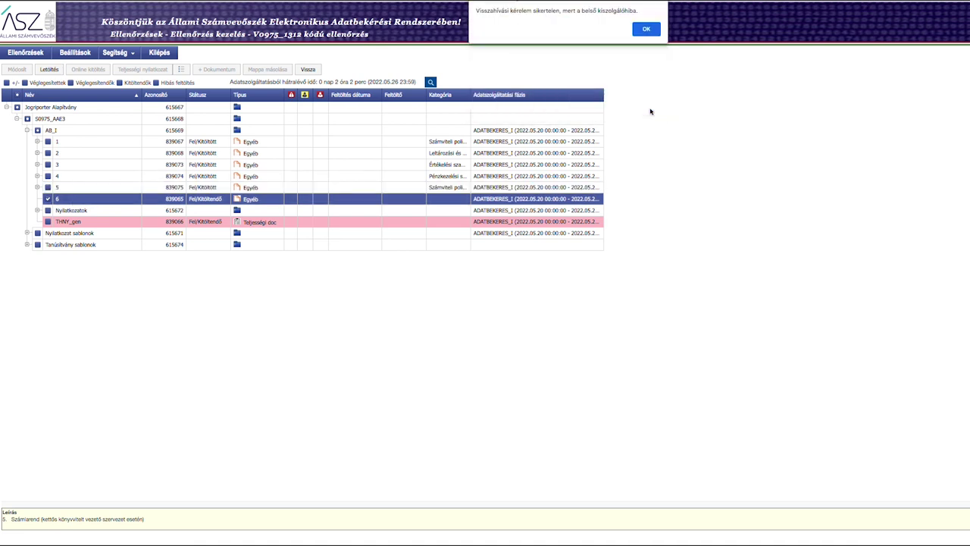
{"action": "left_click", "coordinate": [647, 31]}
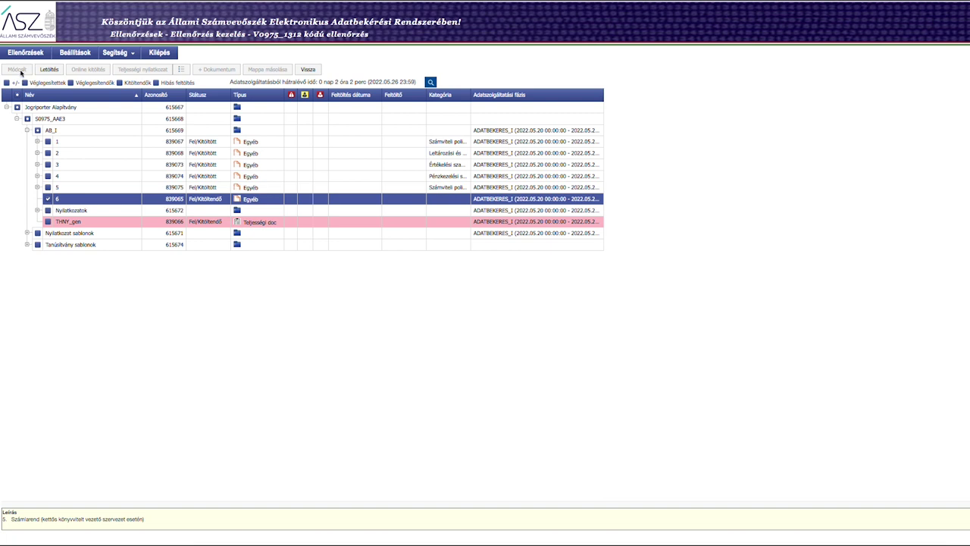
- Attach 6_Tanusitv_konyv_mod_JA.pdf to document request 6, cancel the extra file selection, and save and close the request
{"action": "left_click", "coordinate": [929, 32]}
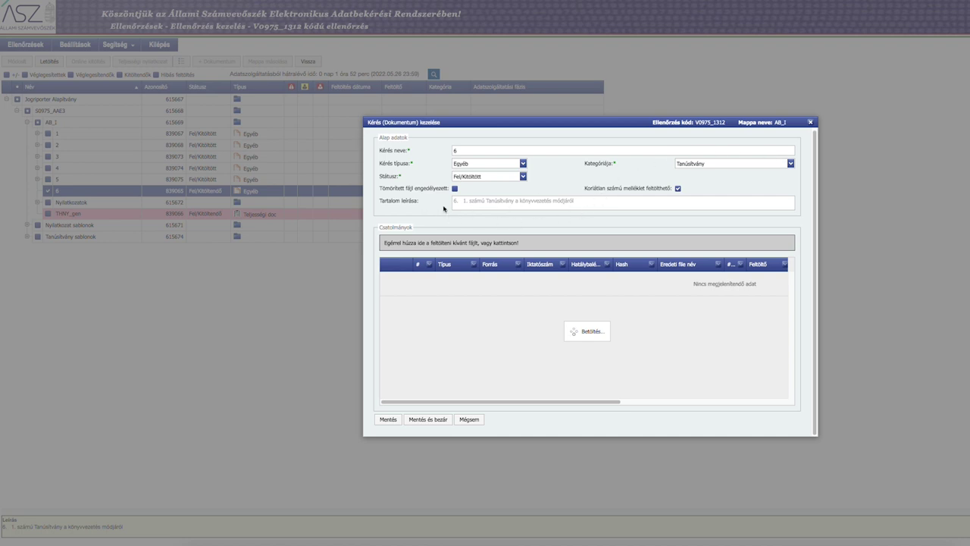
{"action": "left_click", "coordinate": [531, 243]}
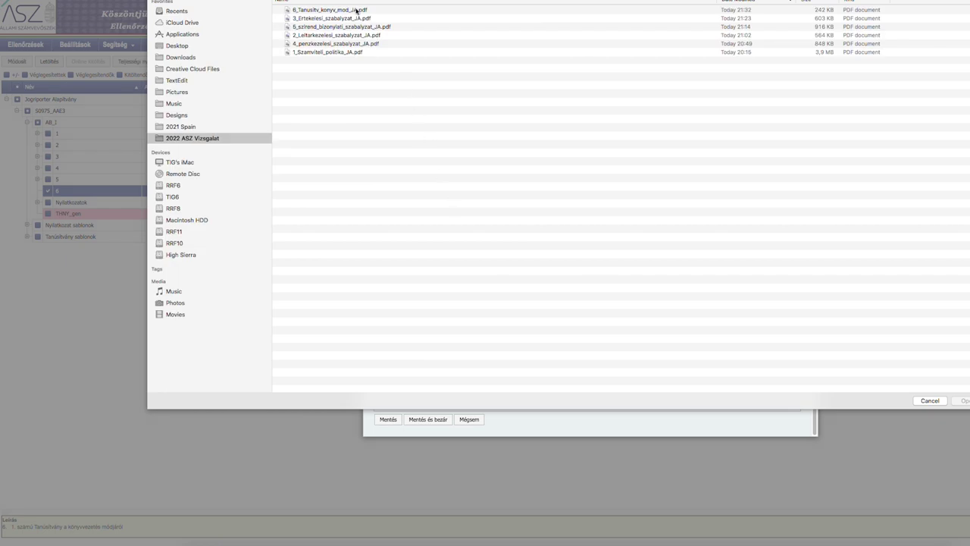
{"action": "left_click", "coordinate": [354, 10]}
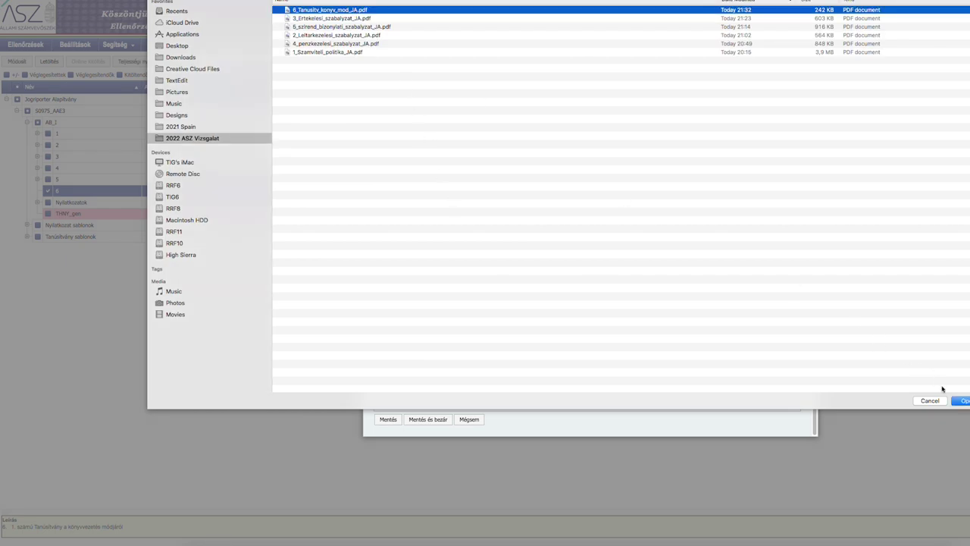
{"action": "key", "text": "Return"}
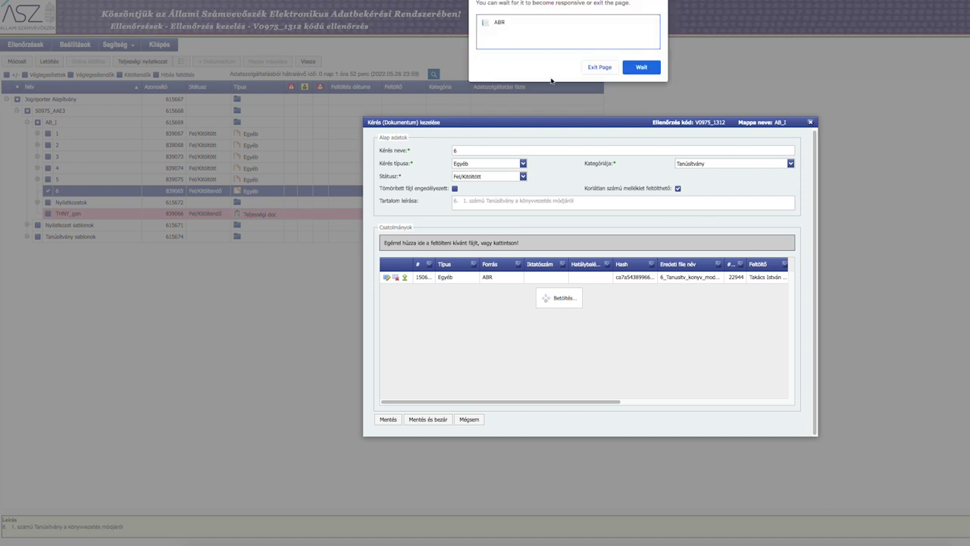
{"action": "left_click", "coordinate": [640, 70]}
{"action": "left_click", "coordinate": [646, 69]}
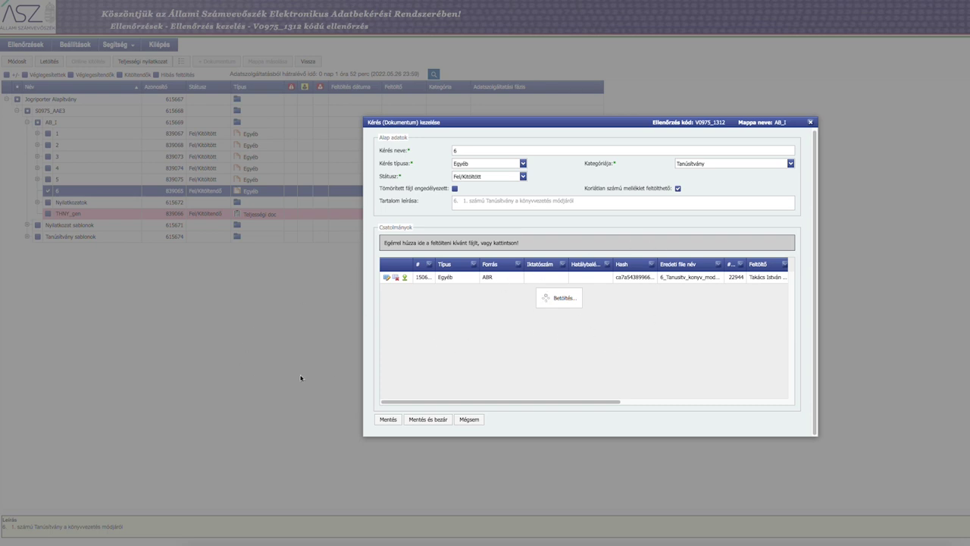
{"action": "left_click", "coordinate": [642, 70]}
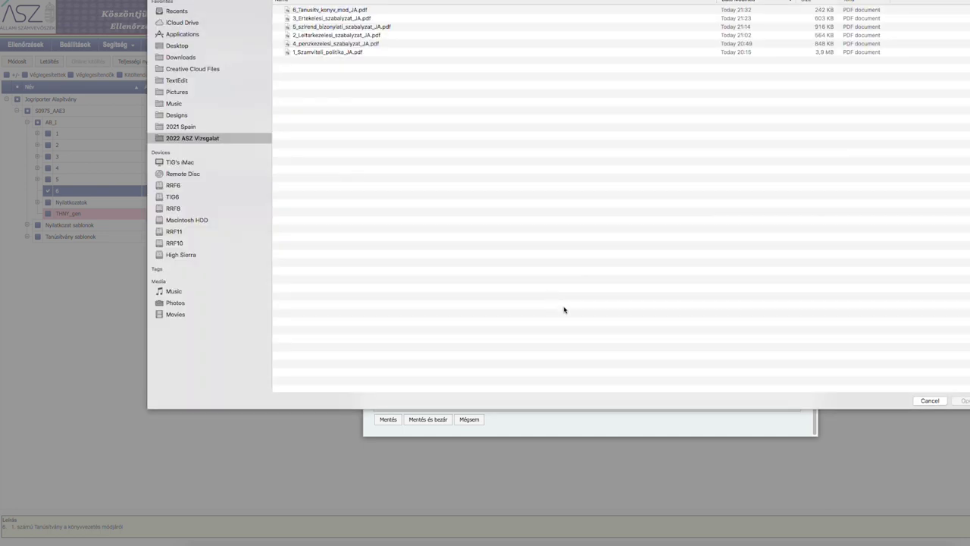
{"action": "left_click", "coordinate": [921, 400]}
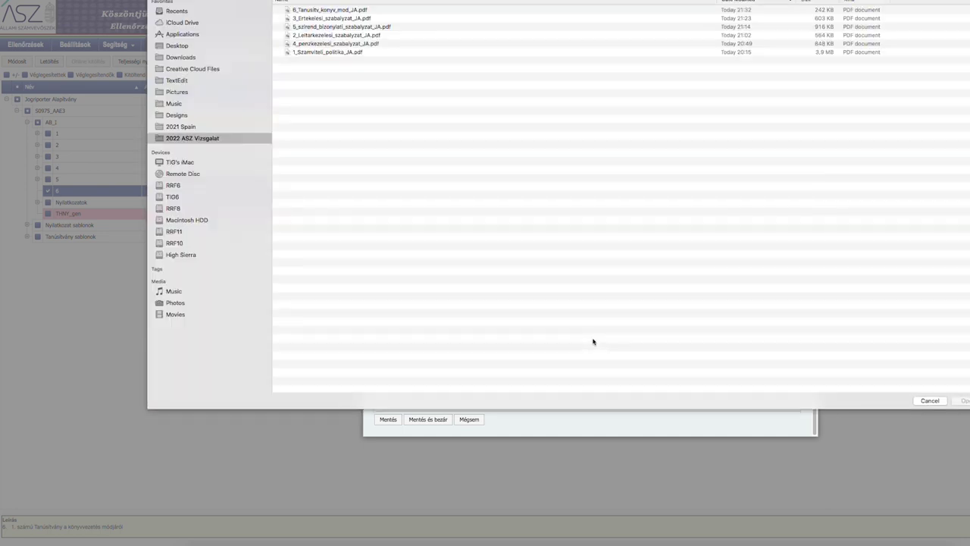
{"action": "left_click", "coordinate": [921, 403]}
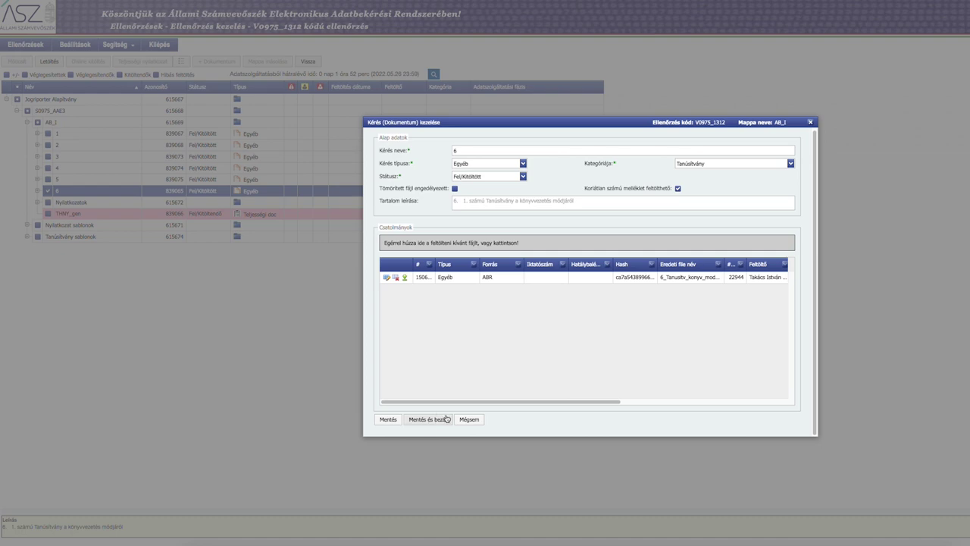
{"action": "left_click", "coordinate": [427, 423]}
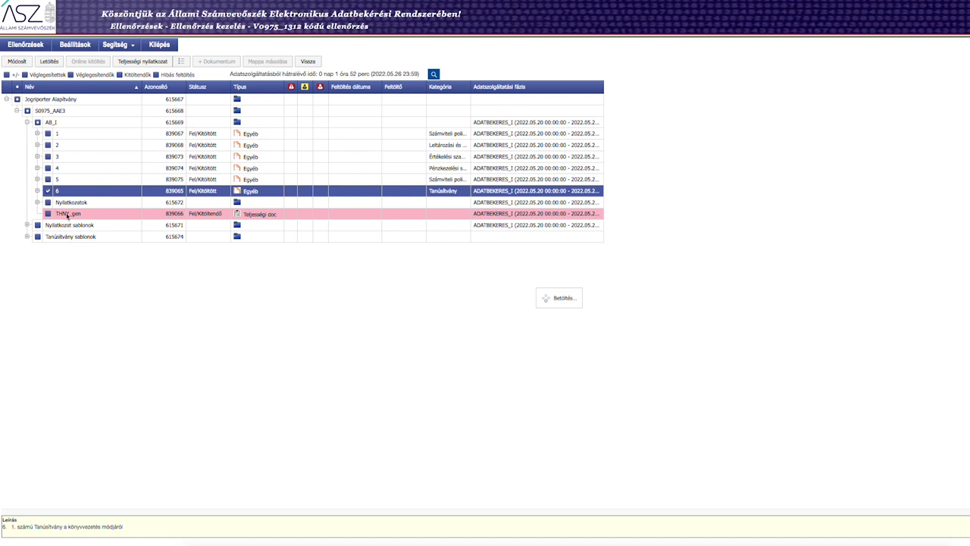
- Switch the selection from document request 6 to THNY_gen, try to download it, and read and dismiss the server errors
{"action": "left_click", "coordinate": [48, 192]}
{"action": "left_click", "coordinate": [47, 191]}
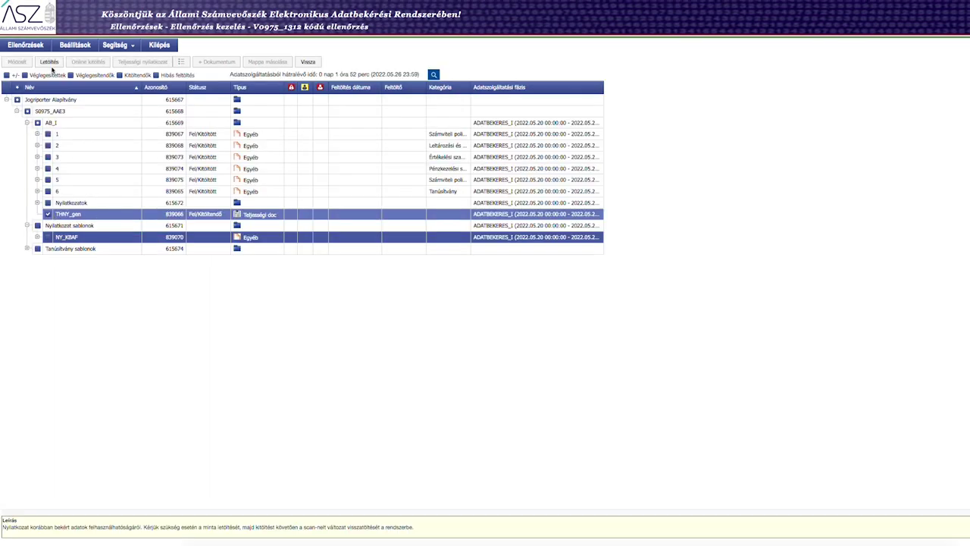
{"action": "left_click", "coordinate": [50, 62]}
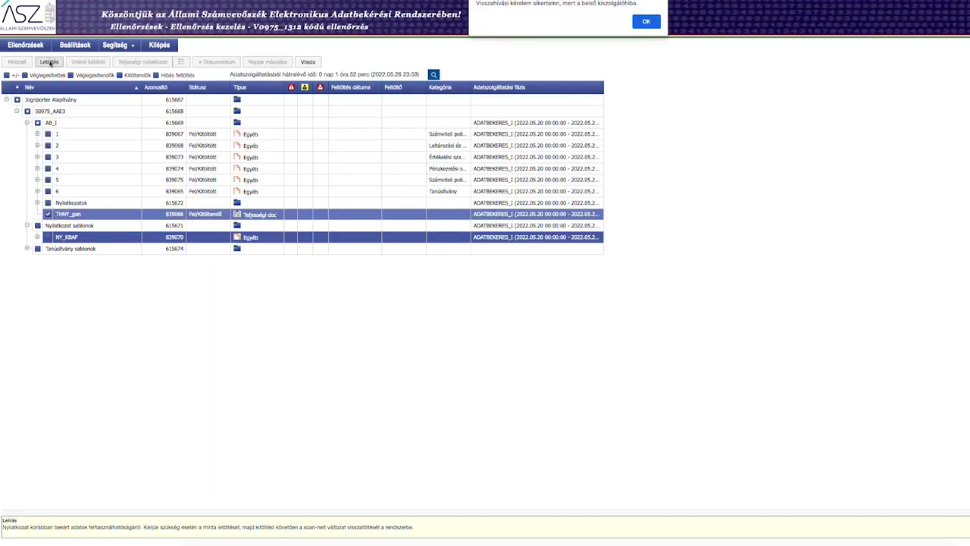
{"action": "left_click_drag", "start_coordinate": [476, 3], "coordinate": [652, 12]}
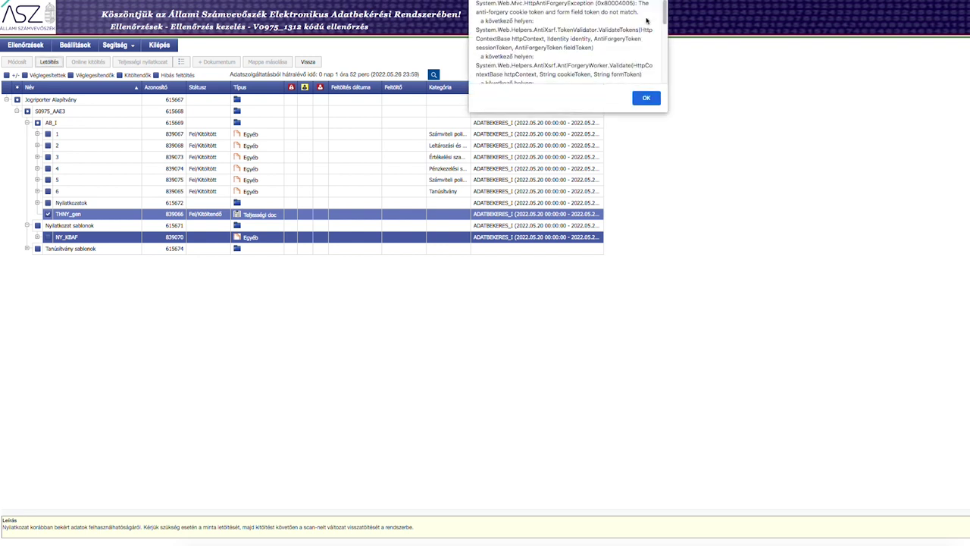
{"action": "scroll", "coordinate": [492, 9], "scroll_direction": "down", "scroll_amount": 3}
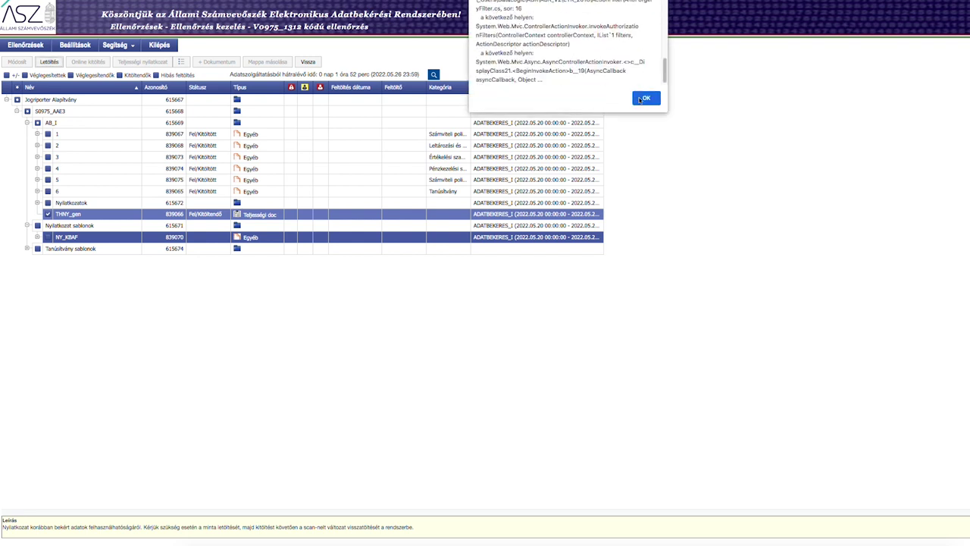
{"action": "left_click", "coordinate": [645, 99]}
{"action": "left_click", "coordinate": [54, 64]}
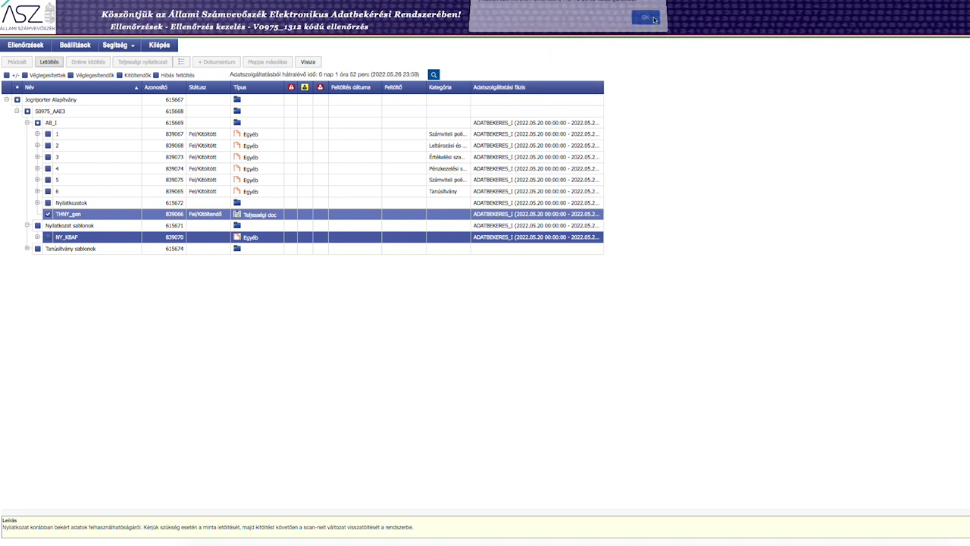
{"action": "left_click", "coordinate": [655, 98]}
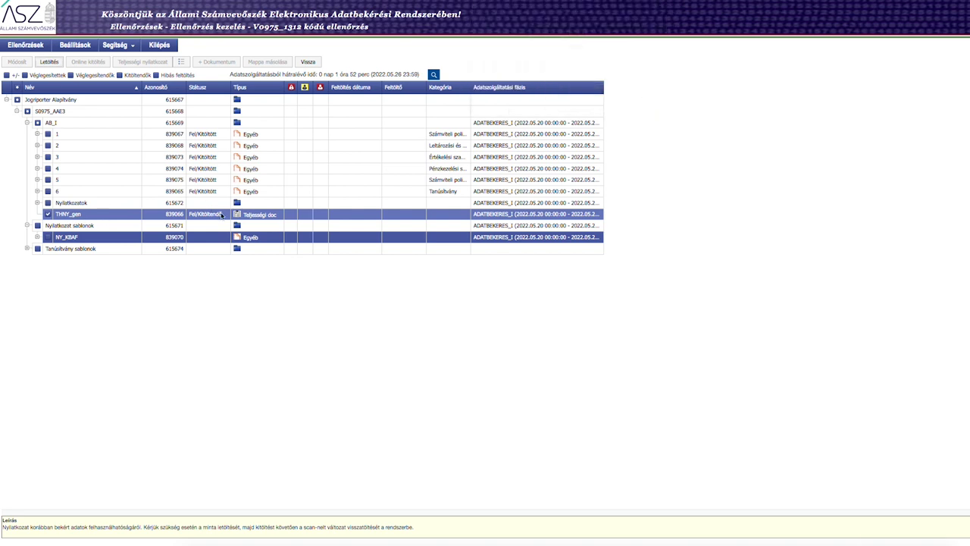
- Make THNY_gen the only active row and retry its download, dismissing the server error messages
{"action": "left_click", "coordinate": [75, 215]}
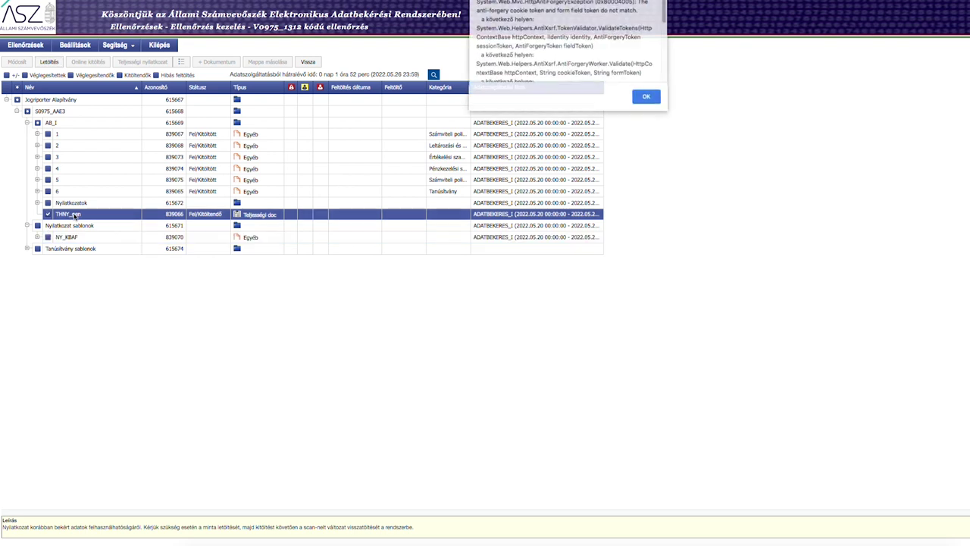
{"action": "left_click", "coordinate": [645, 98]}
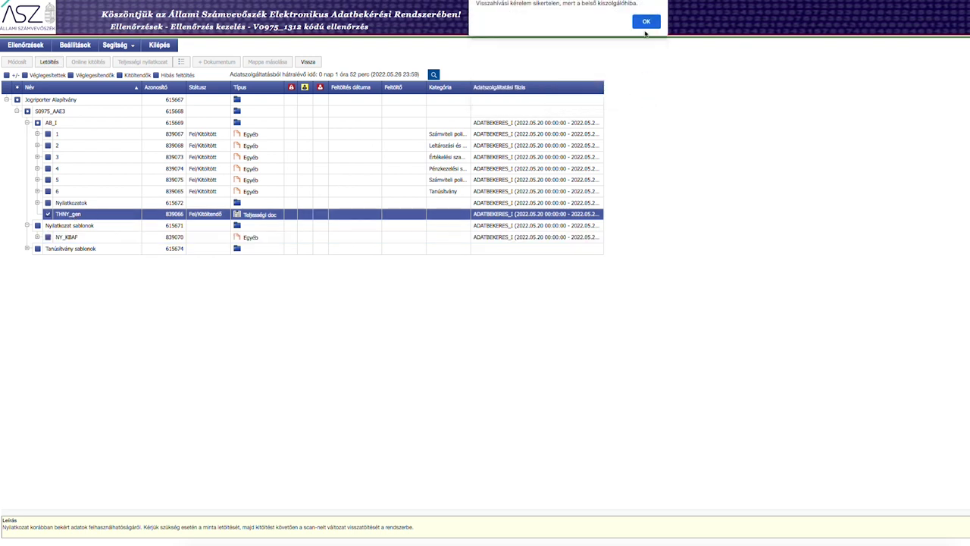
{"action": "left_click", "coordinate": [646, 22]}
{"action": "left_click", "coordinate": [47, 62]}
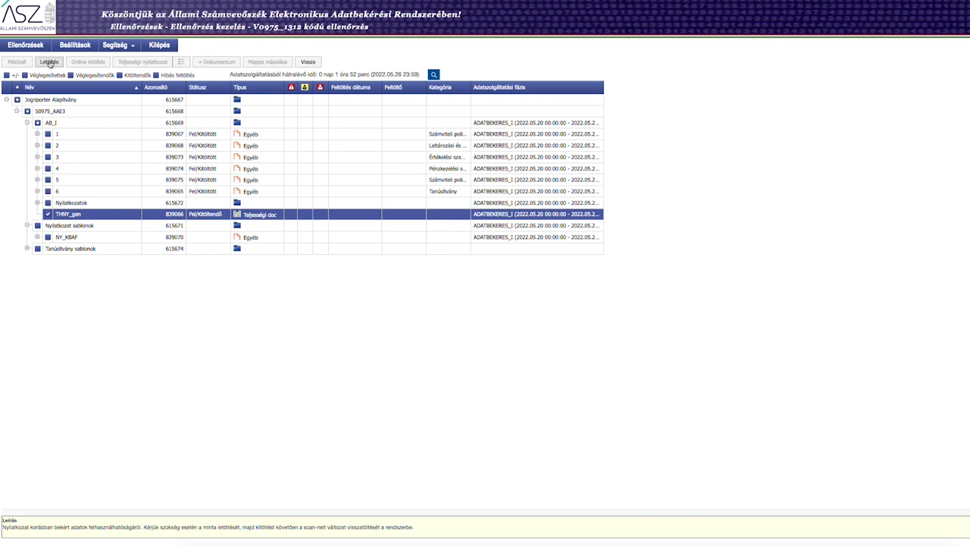
{"action": "left_click", "coordinate": [645, 22]}
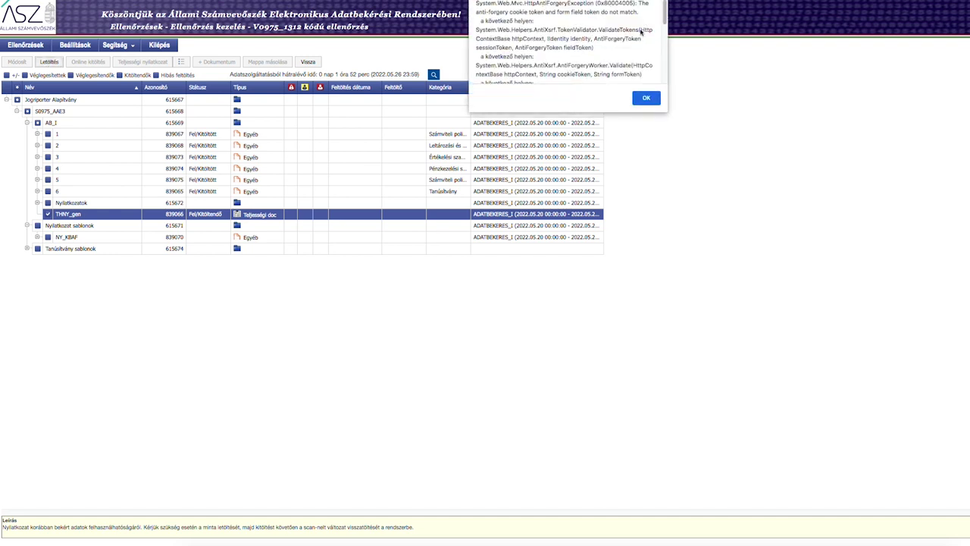
{"action": "left_click", "coordinate": [643, 99]}
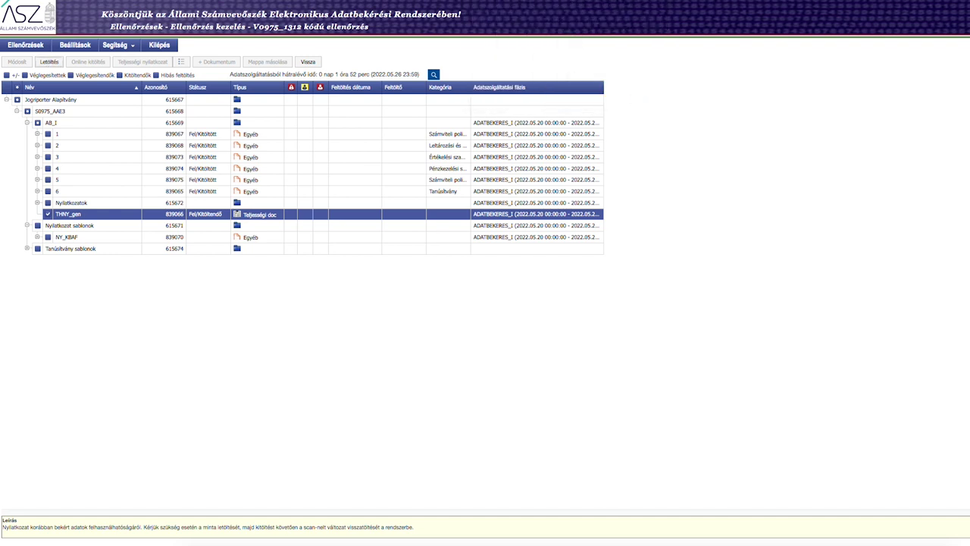
- Clear the browser's cached images and files for all time and retry the THNY_gen download
{"action": "left_click", "coordinate": [38, 0]}
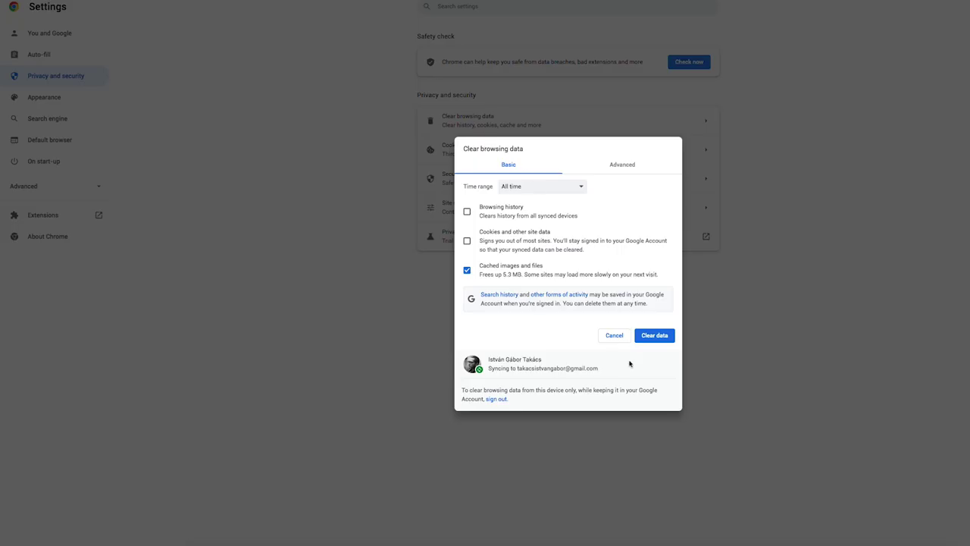
{"action": "left_click", "coordinate": [664, 338]}
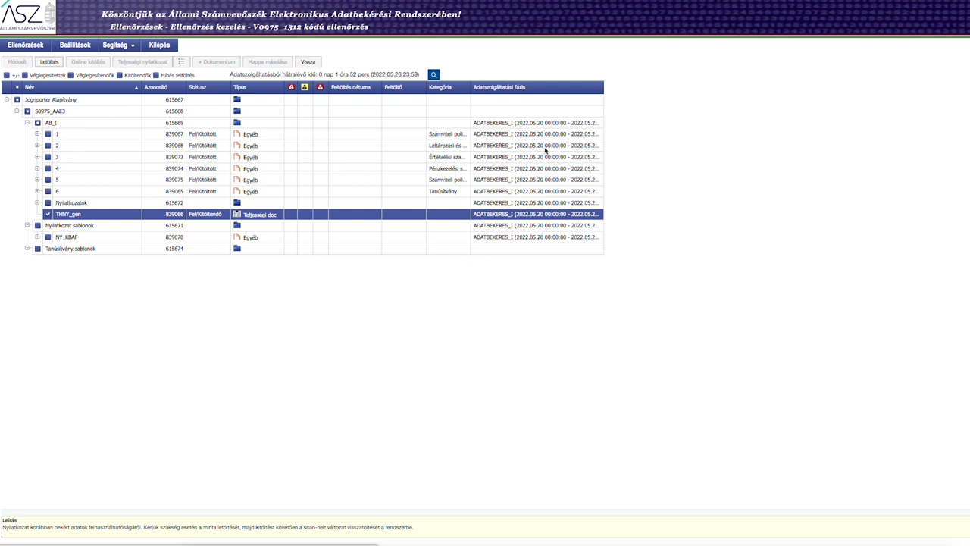
{"action": "left_click", "coordinate": [52, 66]}
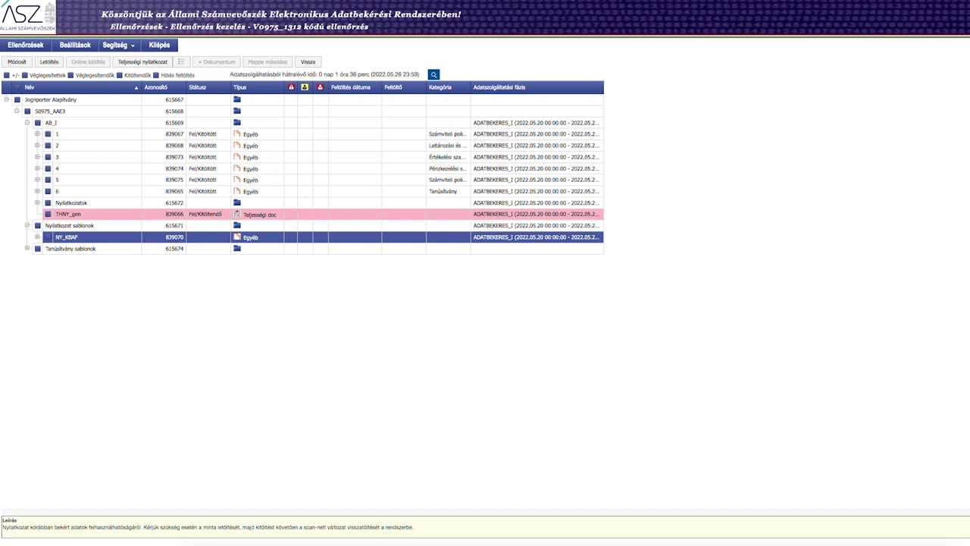
- Select the THNY_gen row without ticking it, try to download its attachment, and dismiss the message
{"action": "left_click", "coordinate": [66, 215]}
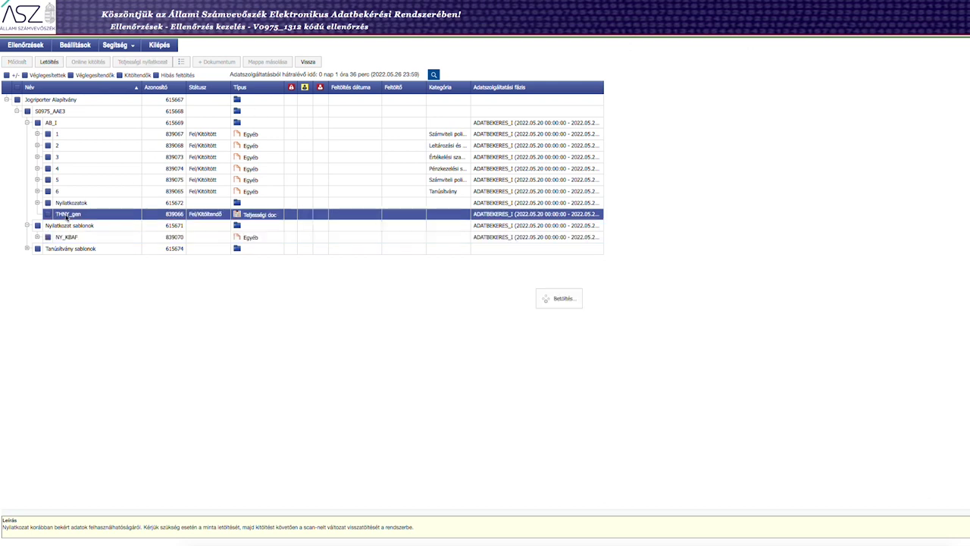
{"action": "left_click", "coordinate": [55, 64]}
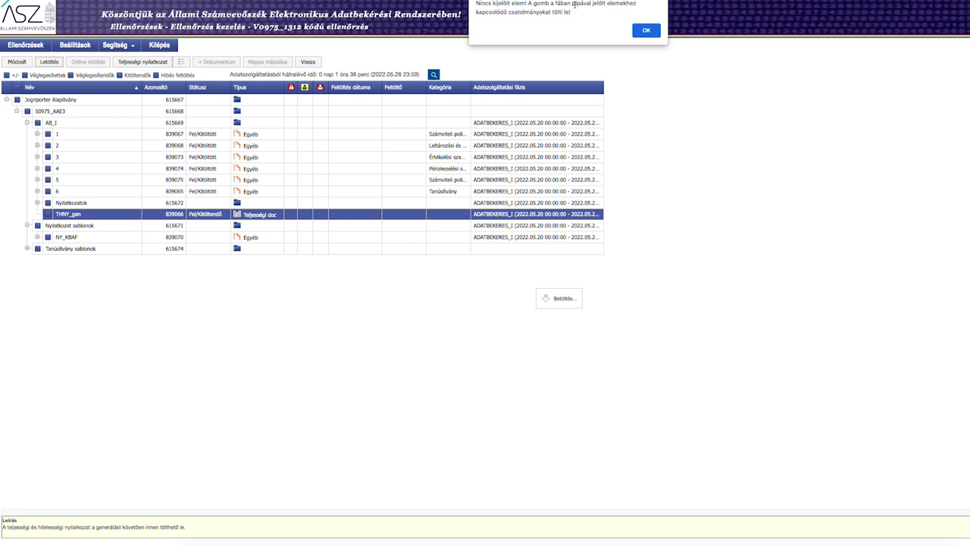
{"action": "left_click", "coordinate": [644, 30]}
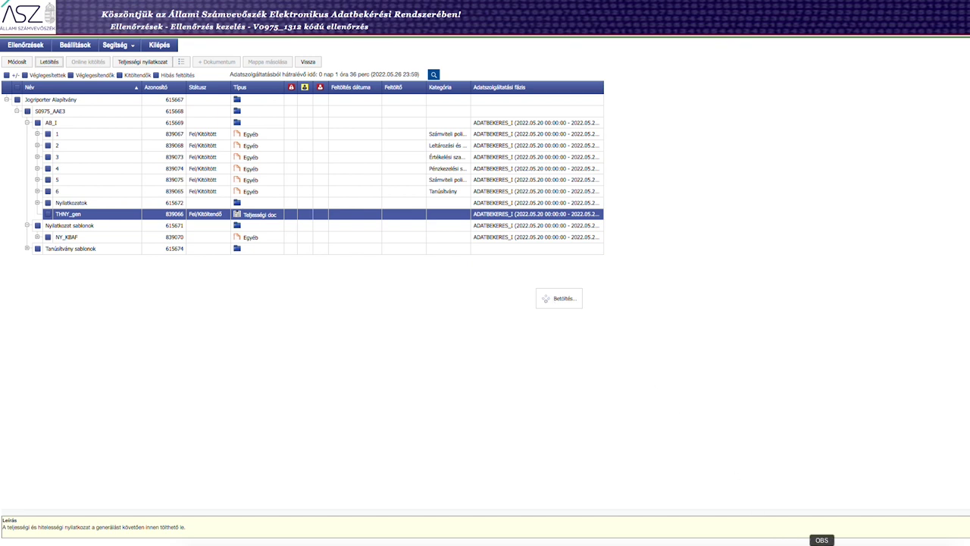
- Examine the PDF guide's instructions on generating the completeness declaration and its list of documents, and return to the browser
{"action": "left_click", "coordinate": [875, 543]}
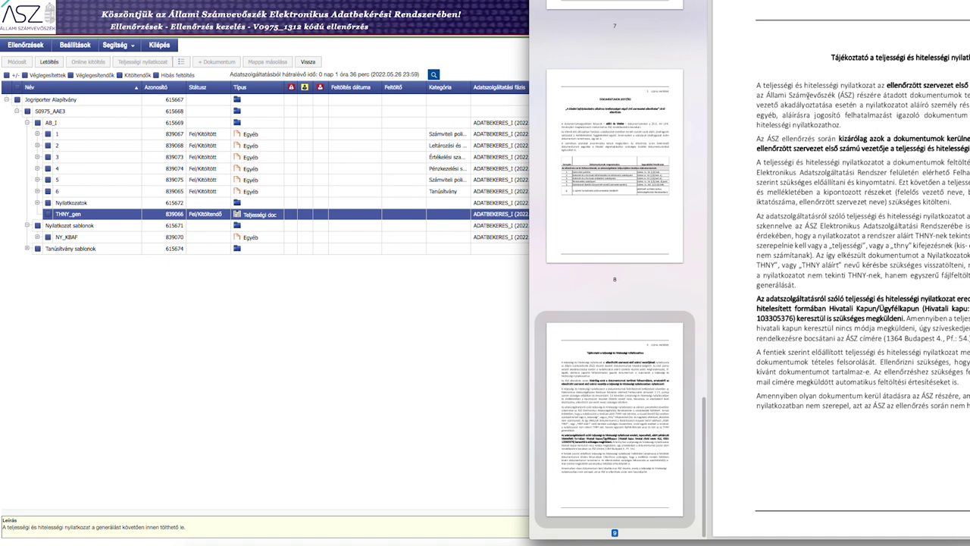
{"action": "scroll", "coordinate": [941, 81], "scroll_direction": "up", "scroll_amount": 5}
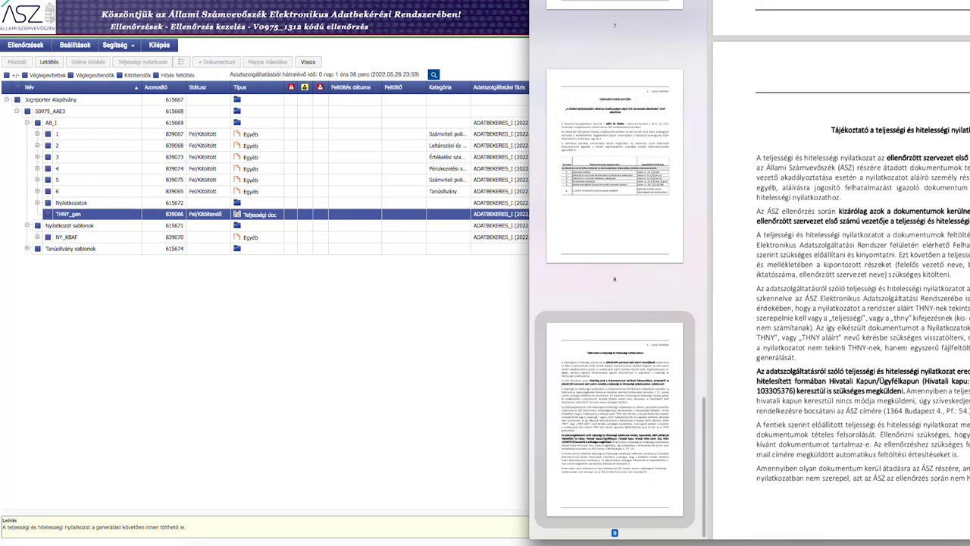
{"action": "scroll", "coordinate": [840, 272], "scroll_direction": "down", "scroll_amount": 1}
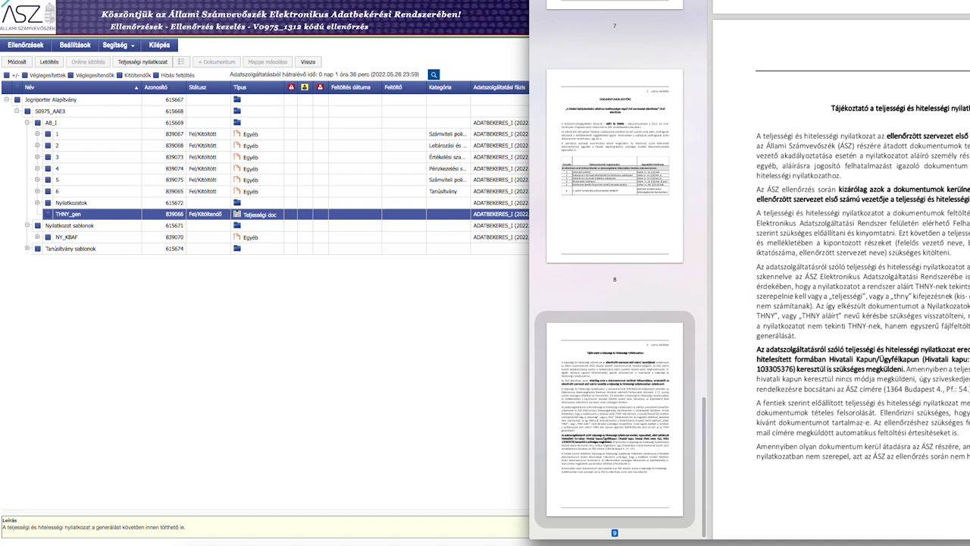
{"action": "scroll", "coordinate": [840, 272], "scroll_direction": "down", "scroll_amount": 1}
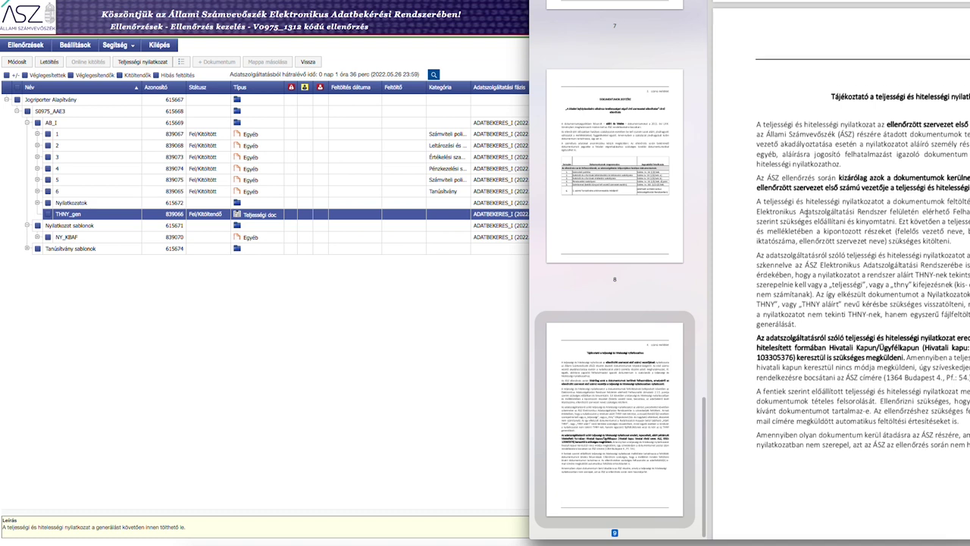
{"action": "double_click", "coordinate": [957, 212]}
{"action": "scroll", "coordinate": [813, 290], "scroll_direction": "up", "scroll_amount": 3}
{"action": "scroll", "coordinate": [812, 289], "scroll_direction": "up", "scroll_amount": 10}
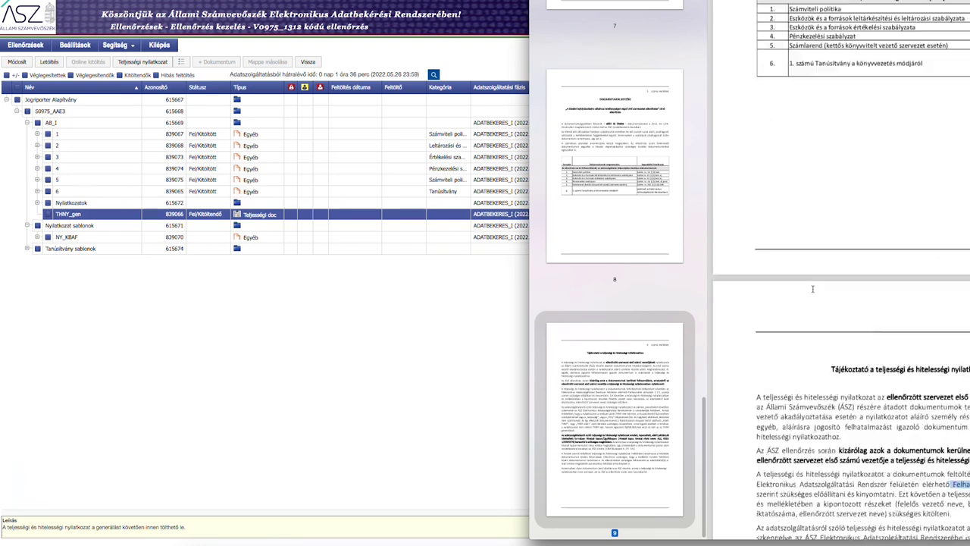
{"action": "scroll", "coordinate": [813, 289], "scroll_direction": "down", "scroll_amount": 5}
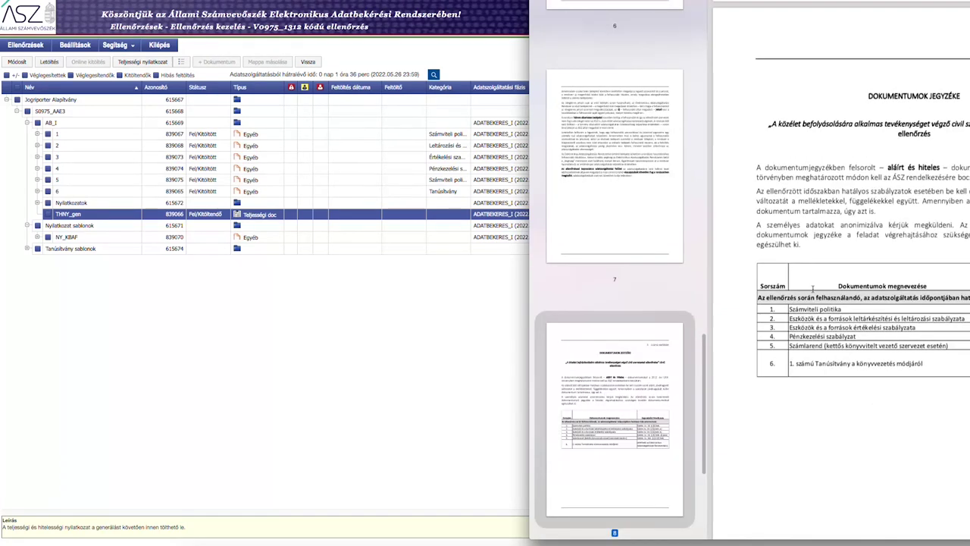
{"action": "left_click", "coordinate": [321, 331]}
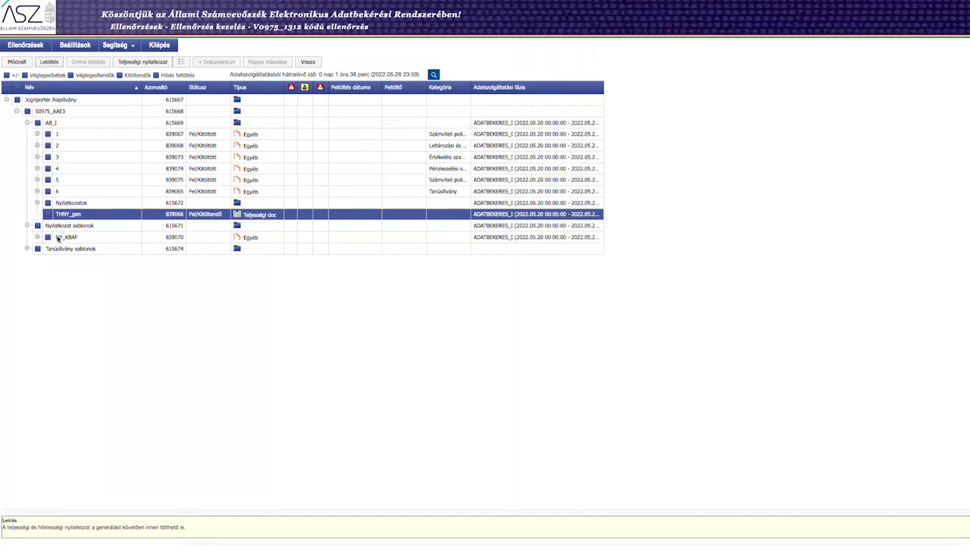
- Try to expand NY_KBAF, and reopen inspection V0975_1312 from the list of inspections
{"action": "left_click", "coordinate": [38, 238]}
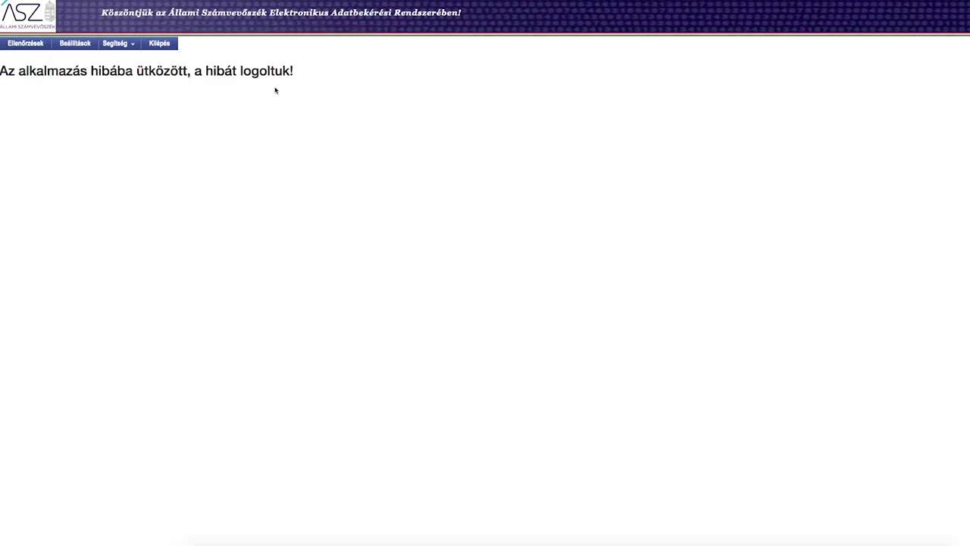
{"action": "left_click", "coordinate": [35, 47]}
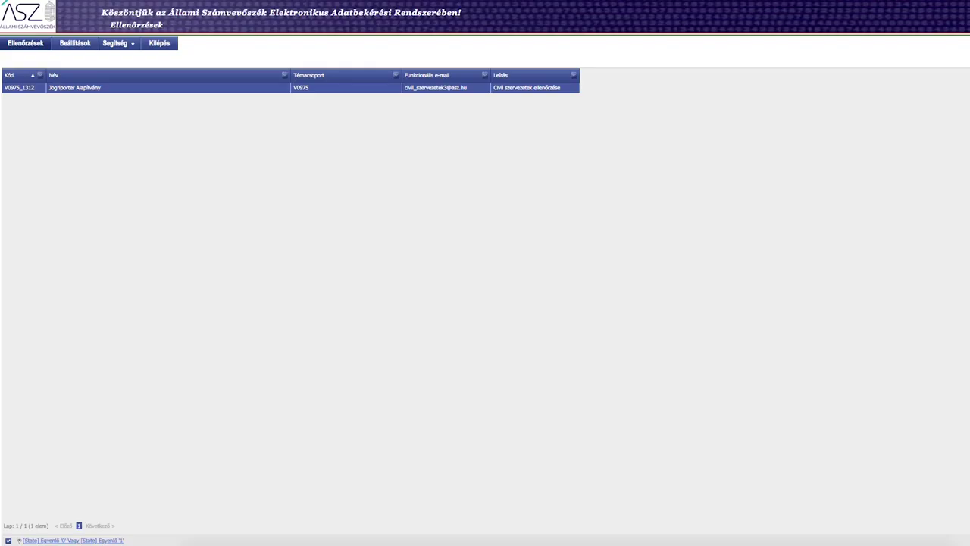
{"action": "double_click", "coordinate": [421, 89]}
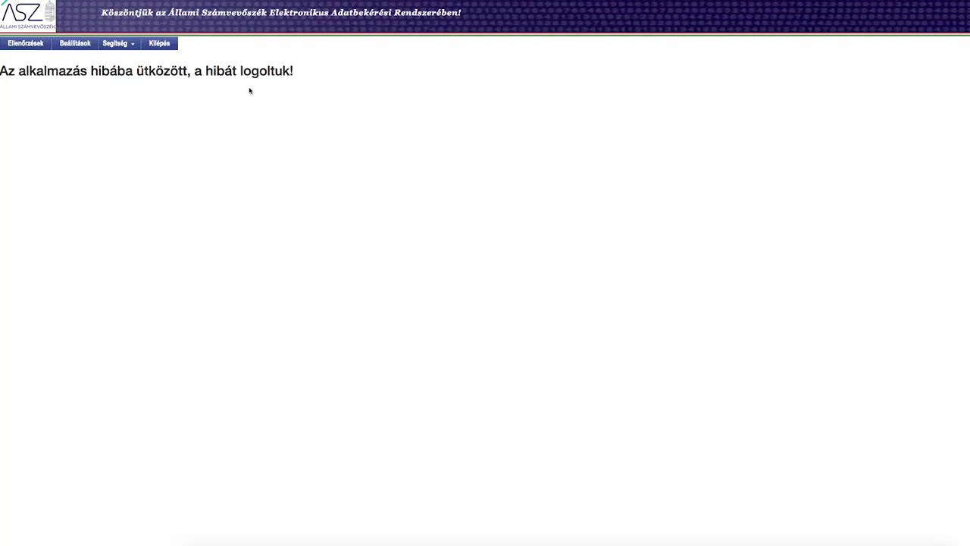
{"action": "left_click", "coordinate": [26, 46]}
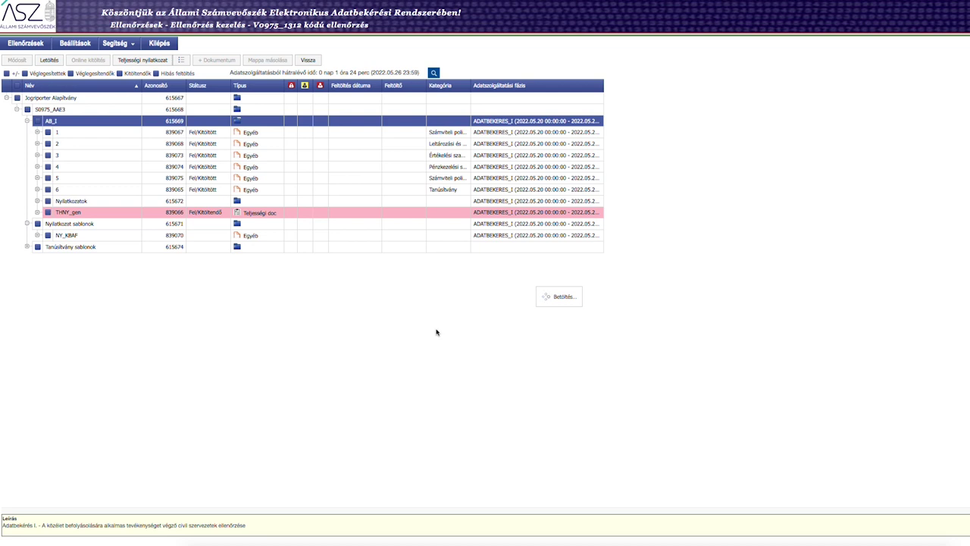
- Generate the completeness declaration for the AB_I folder, download the generated PDF, and close the generation dialog
{"action": "left_click", "coordinate": [144, 60]}
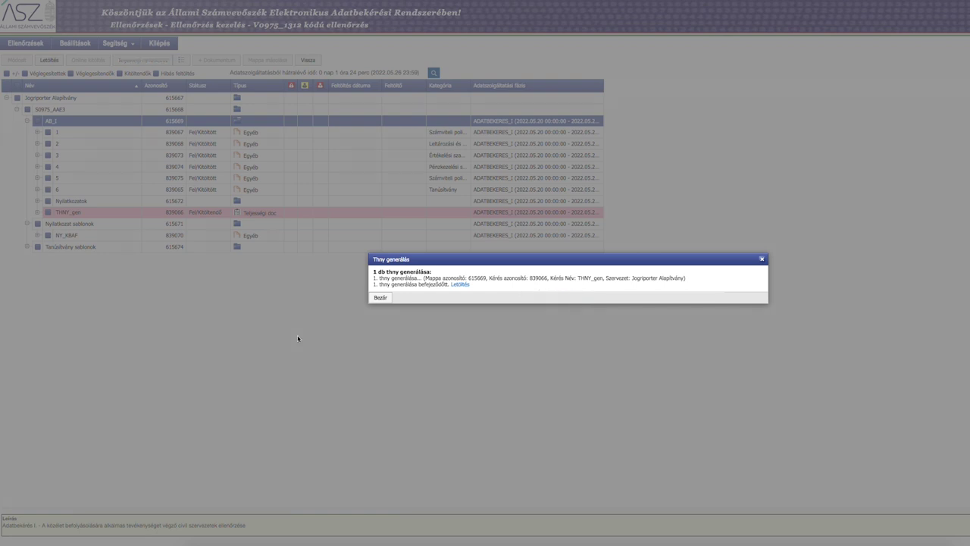
{"action": "left_click", "coordinate": [460, 285]}
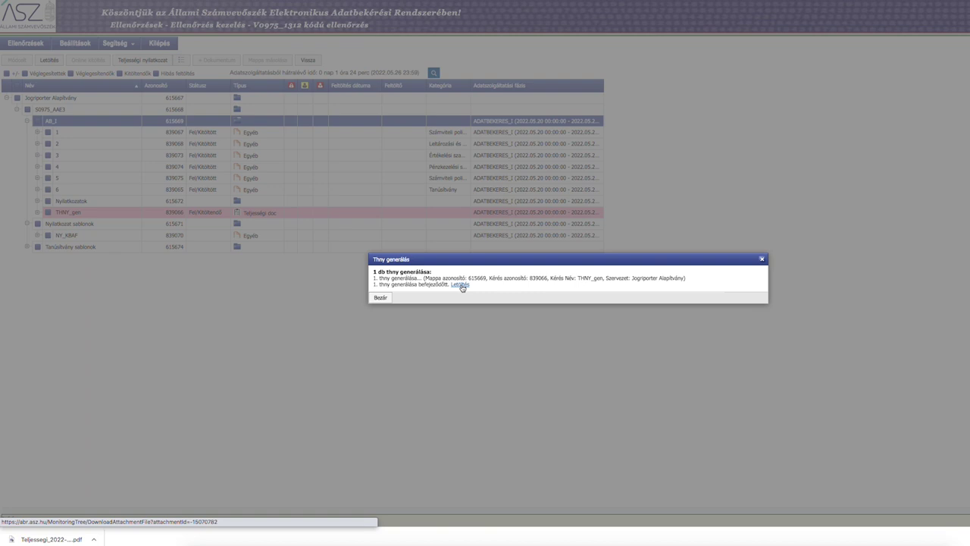
{"action": "left_click", "coordinate": [381, 297]}
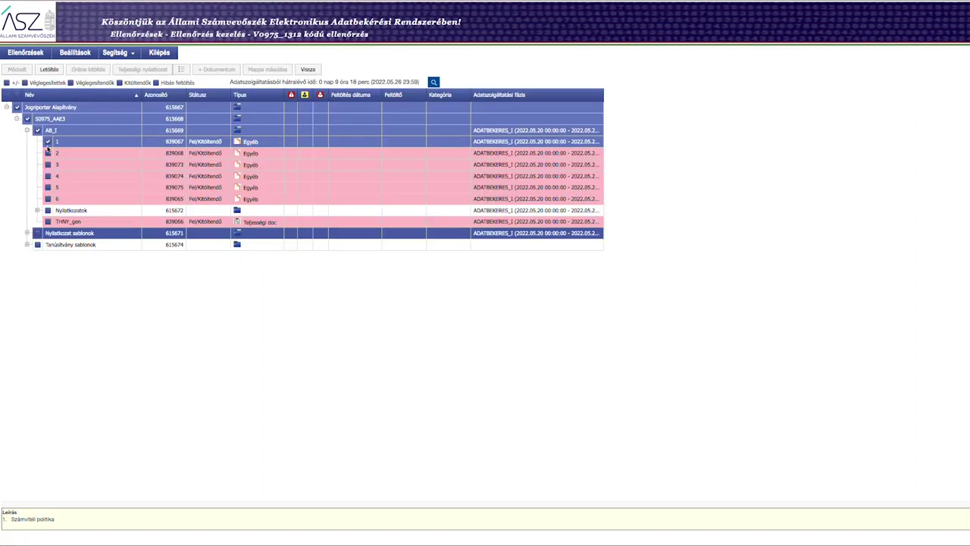
- Select the Tanúsítvány sablonok folder, and read and dismiss the server errors
{"action": "left_click", "coordinate": [58, 246]}
{"action": "scroll", "coordinate": [612, 42], "scroll_direction": "down", "scroll_amount": 3}
{"action": "scroll", "coordinate": [612, 41], "scroll_direction": "down", "scroll_amount": 10}
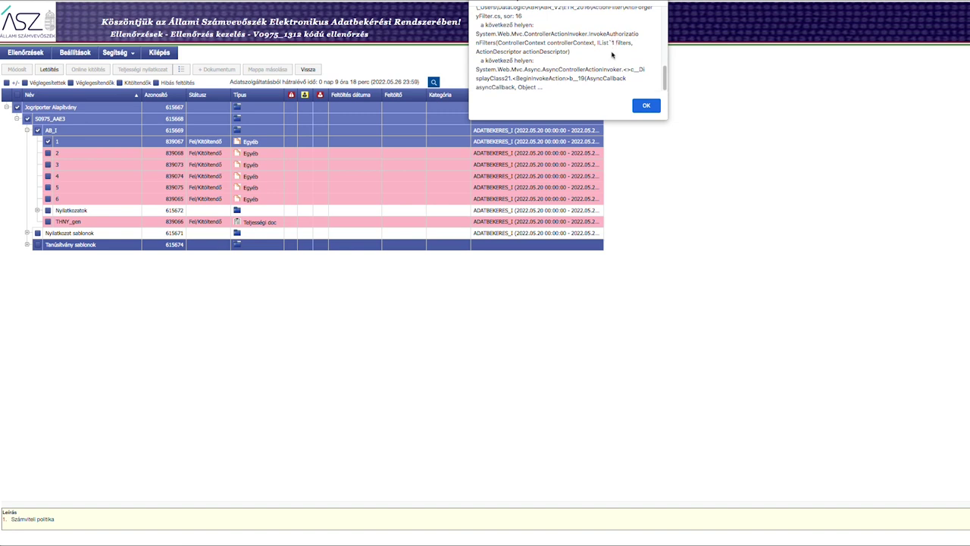
{"action": "left_click", "coordinate": [644, 106]}
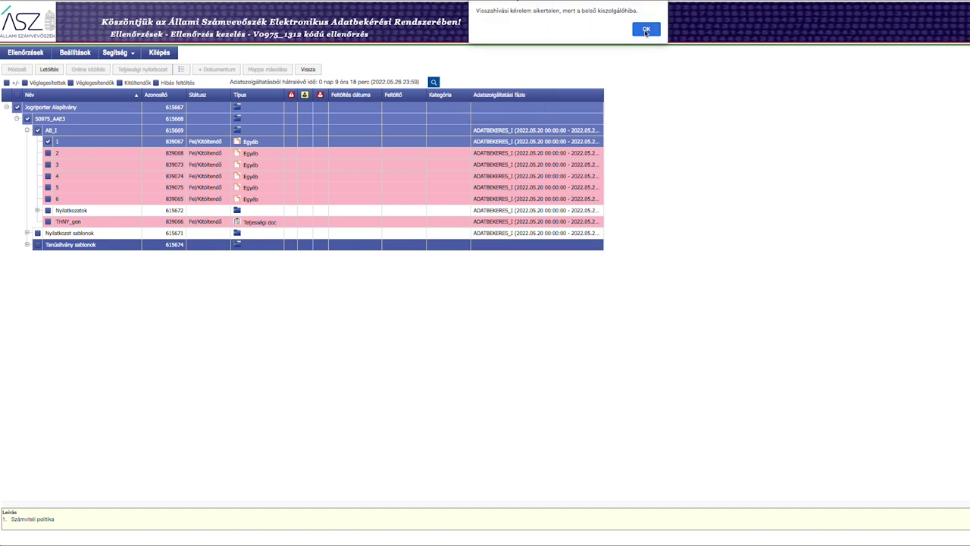
{"action": "left_click", "coordinate": [646, 31]}
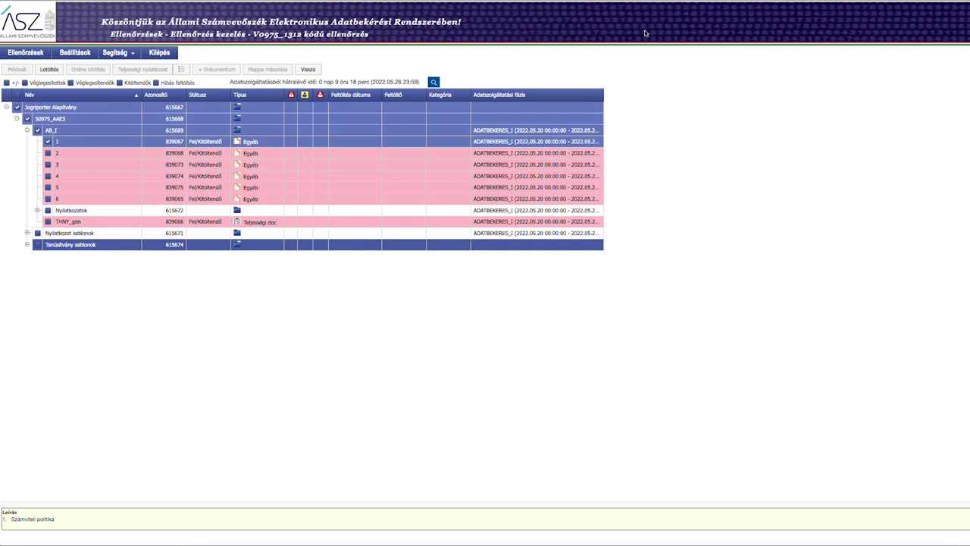
- Switch the selection to the Nyilatkozat sablonok folder, and read and dismiss the server errors
{"action": "left_click", "coordinate": [90, 234]}
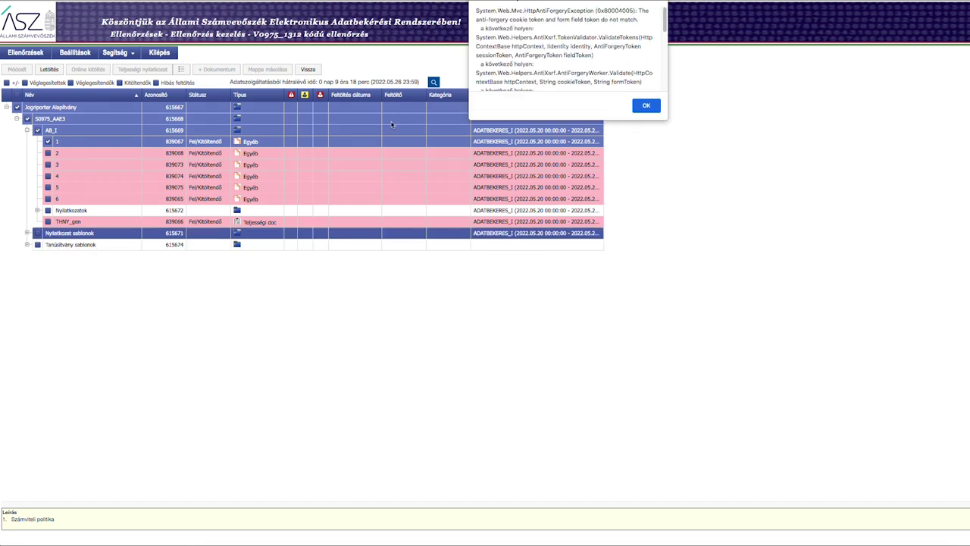
{"action": "scroll", "coordinate": [528, 43], "scroll_direction": "down", "scroll_amount": 5}
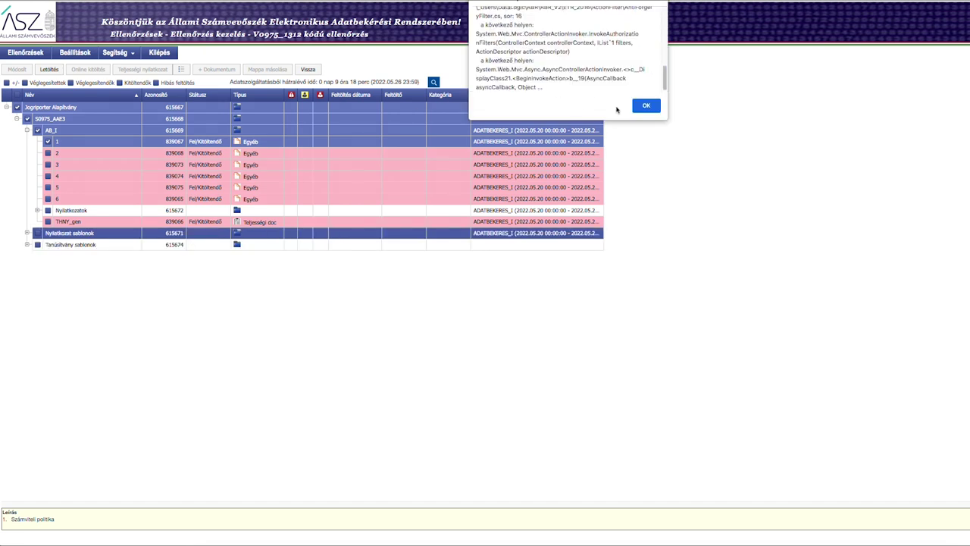
{"action": "left_click", "coordinate": [644, 107]}
{"action": "left_click", "coordinate": [645, 30]}
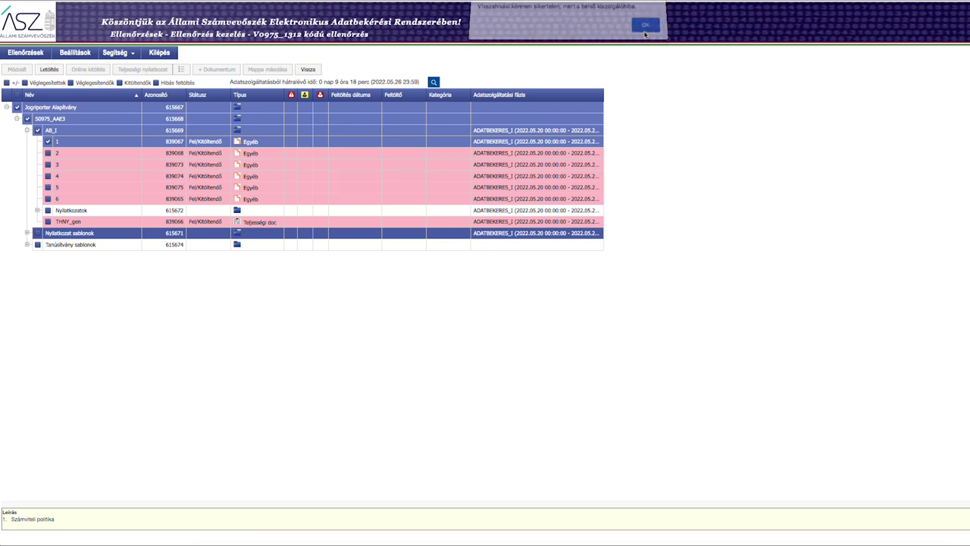
- Switch the selection to document request 2 in AB_I, and read and dismiss the server errors
{"action": "left_click", "coordinate": [61, 154]}
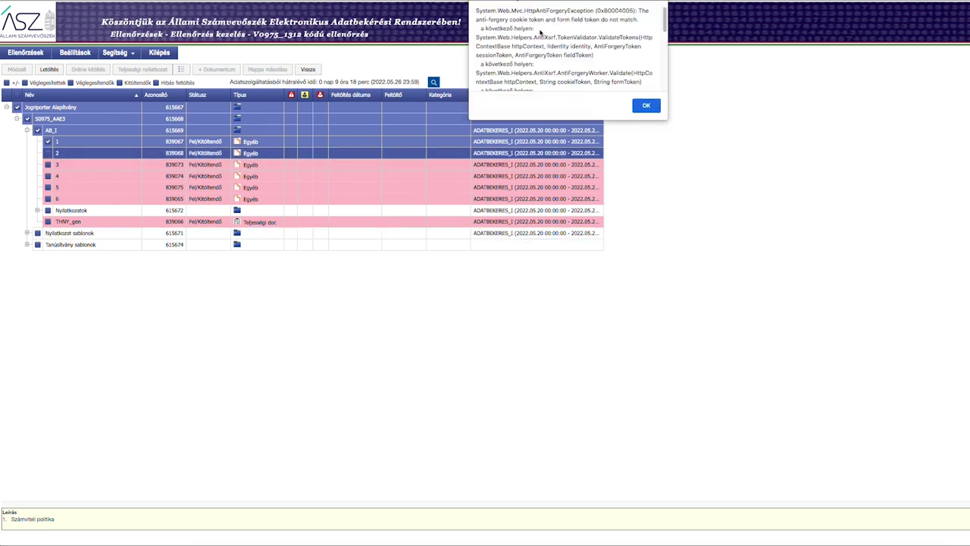
{"action": "scroll", "coordinate": [621, 78], "scroll_direction": "down", "scroll_amount": 5}
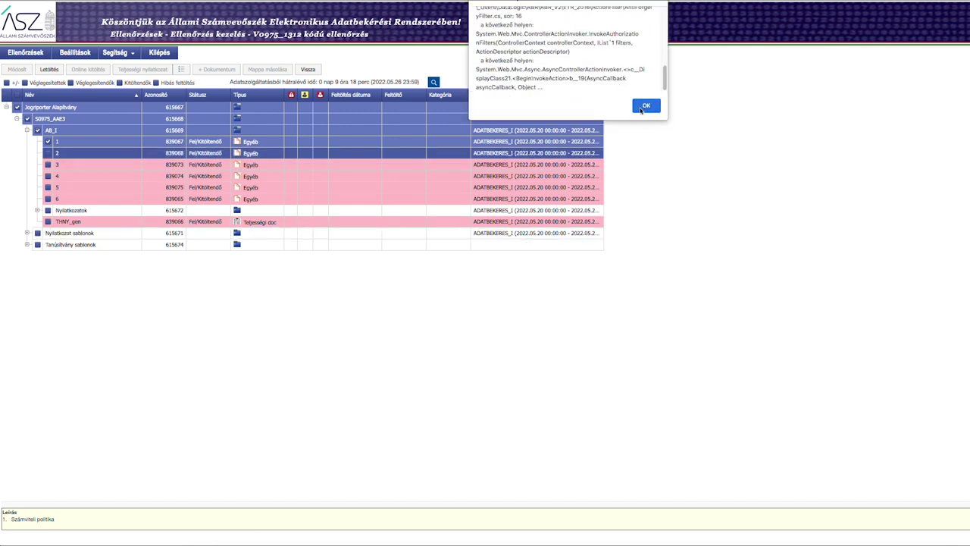
{"action": "left_click", "coordinate": [645, 105]}
{"action": "key", "text": "Return"}
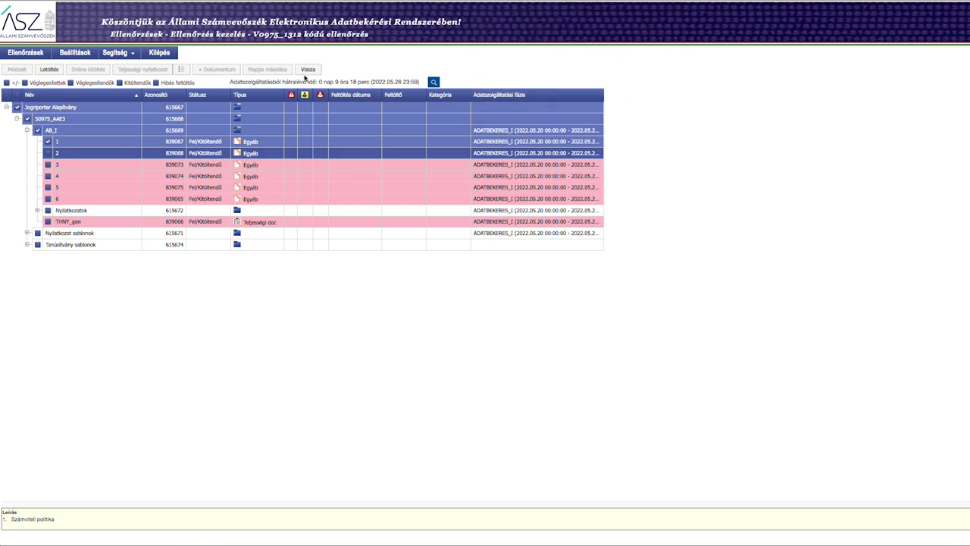
- Select the Jogriporter Alapítvány row and try to untick the S0975_AAE3 folder, dismissing the server errors
{"action": "left_click", "coordinate": [49, 108]}
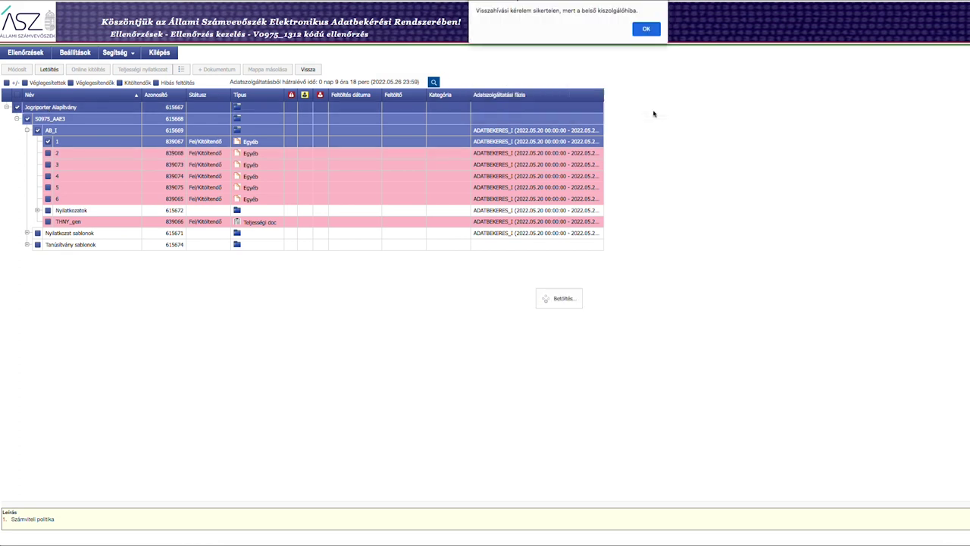
{"action": "left_click", "coordinate": [653, 32]}
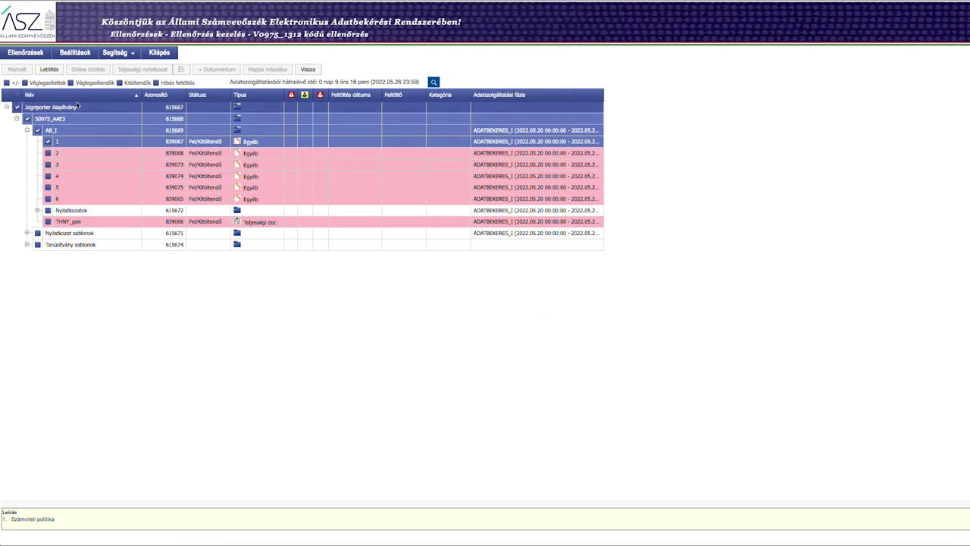
{"action": "left_click", "coordinate": [26, 119]}
{"action": "left_click", "coordinate": [641, 31]}
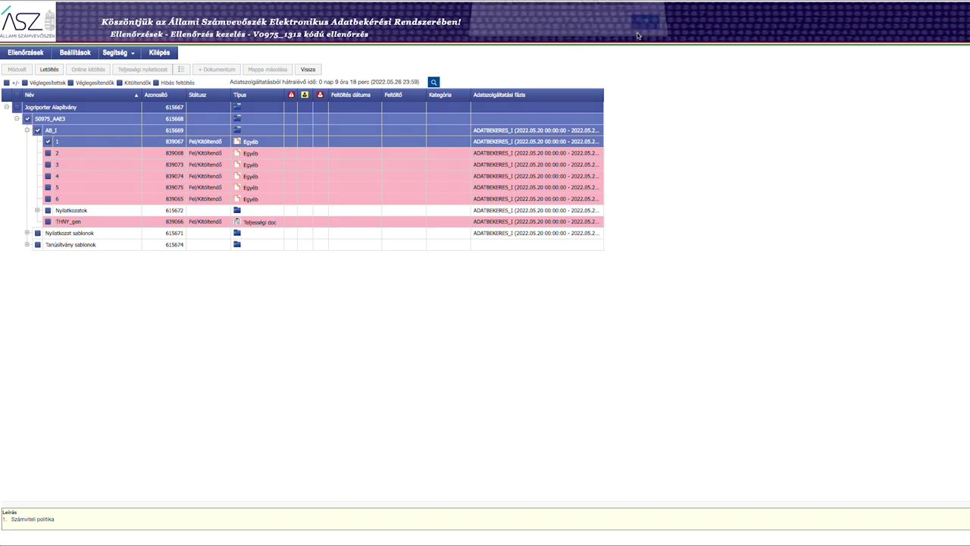
{"action": "left_click", "coordinate": [26, 119]}
{"action": "left_click", "coordinate": [645, 105]}
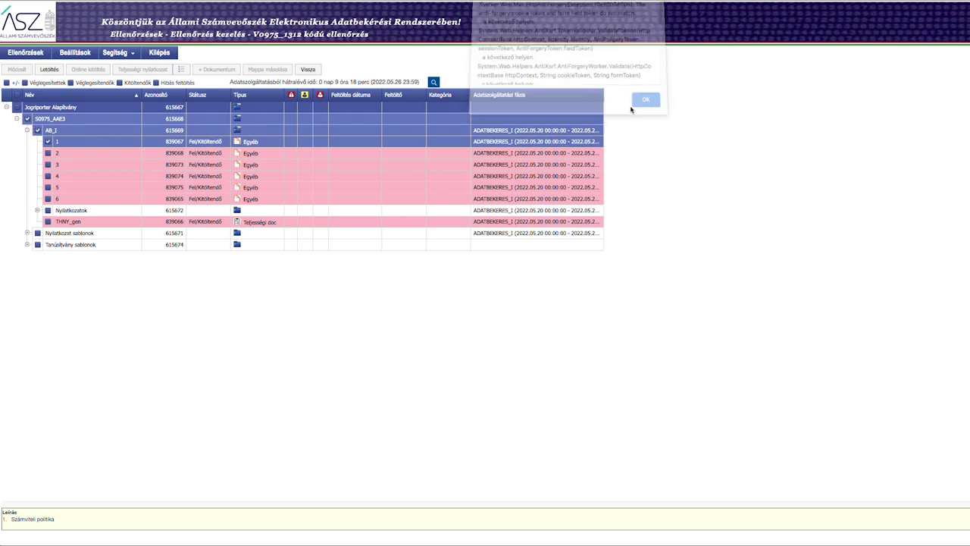
- Untick the AB_I folder and its document request 1, and read and dismiss the server errors
{"action": "left_click", "coordinate": [38, 132]}
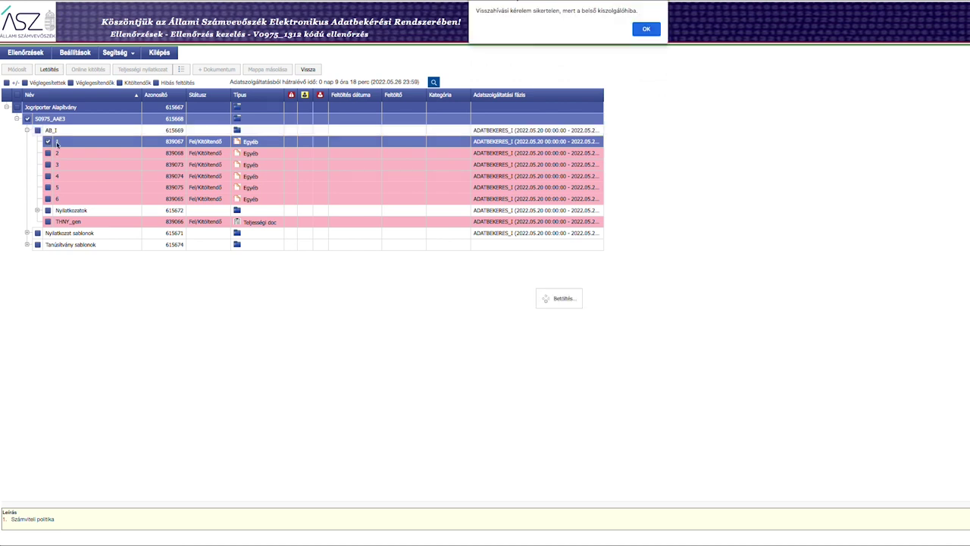
{"action": "left_click", "coordinate": [642, 30]}
{"action": "left_click", "coordinate": [50, 142]}
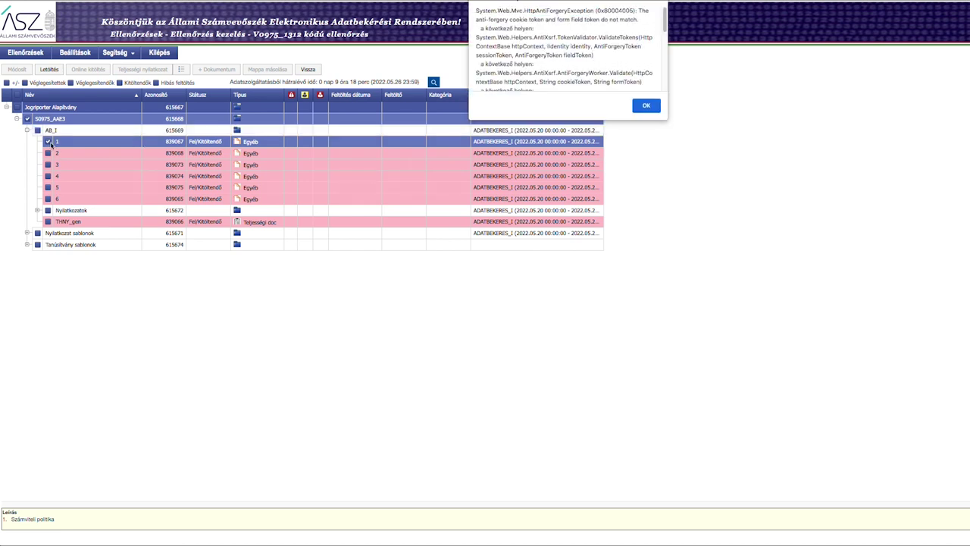
{"action": "left_click", "coordinate": [635, 107]}
{"action": "left_click", "coordinate": [49, 143]}
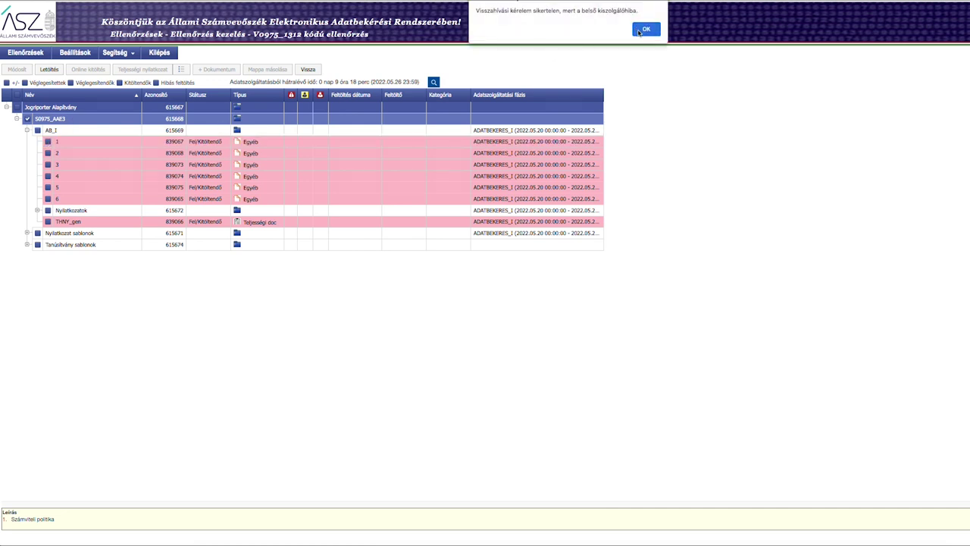
{"action": "left_click", "coordinate": [644, 29]}
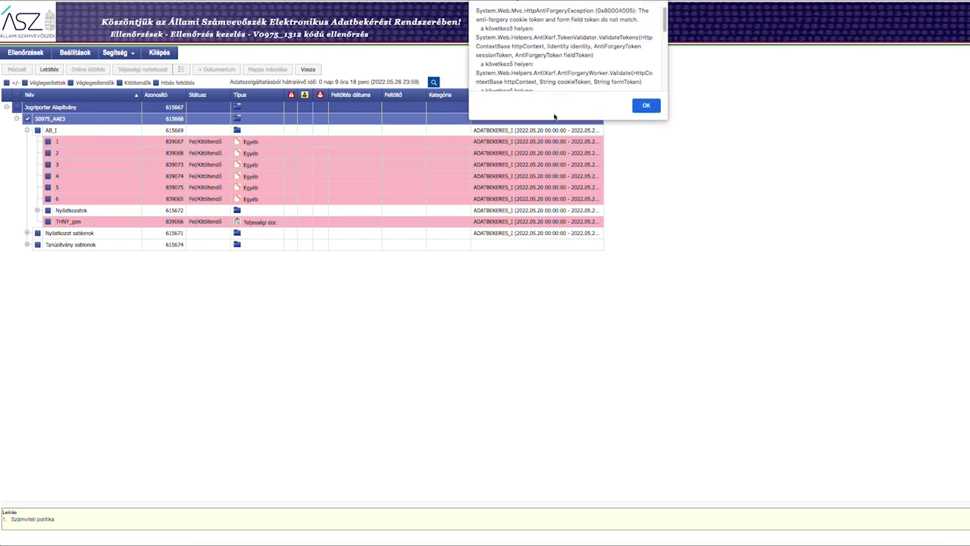
{"action": "scroll", "coordinate": [621, 70], "scroll_direction": "down", "scroll_amount": 5}
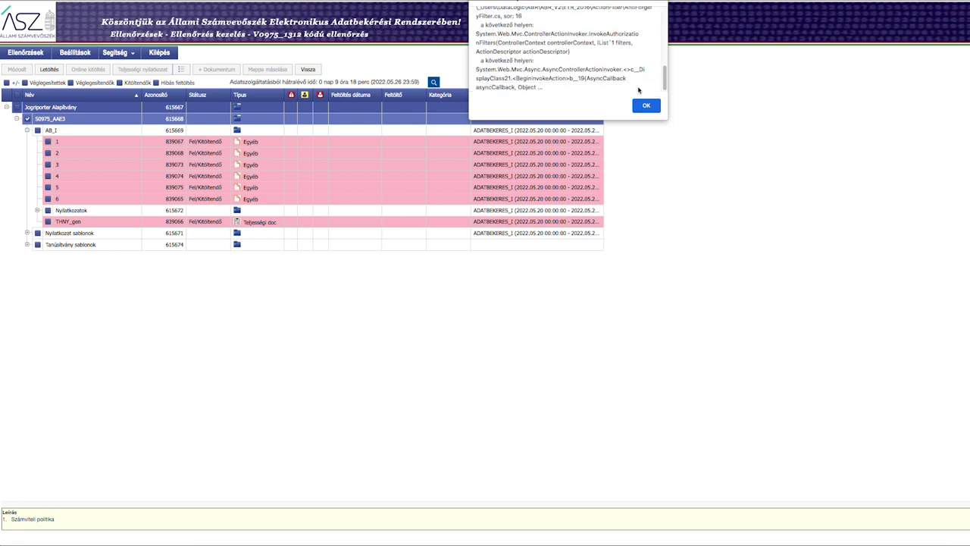
{"action": "left_click", "coordinate": [646, 105]}
- Switch the selection to document request 6 in AB_I, and dismiss the server errors
{"action": "left_click", "coordinate": [71, 198]}
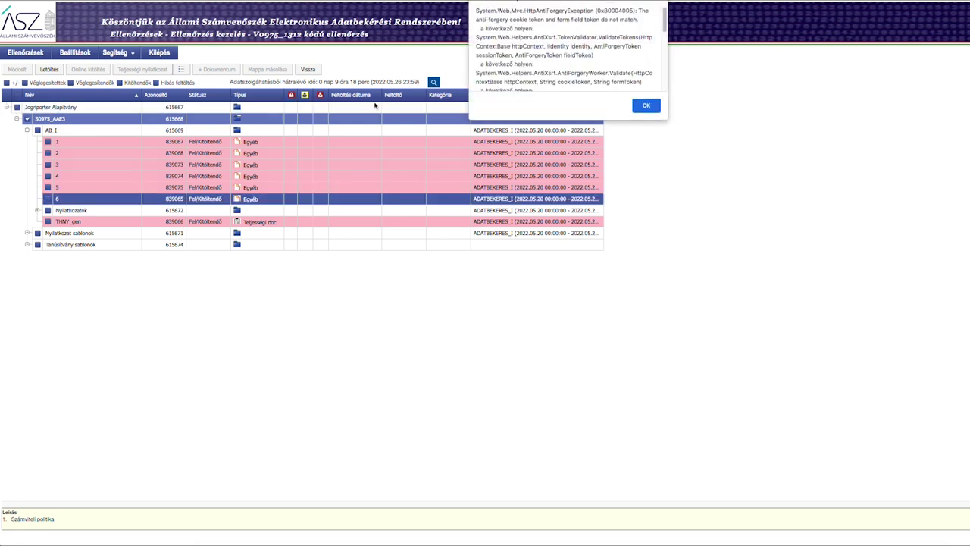
{"action": "left_click", "coordinate": [644, 105]}
{"action": "left_click", "coordinate": [646, 29]}
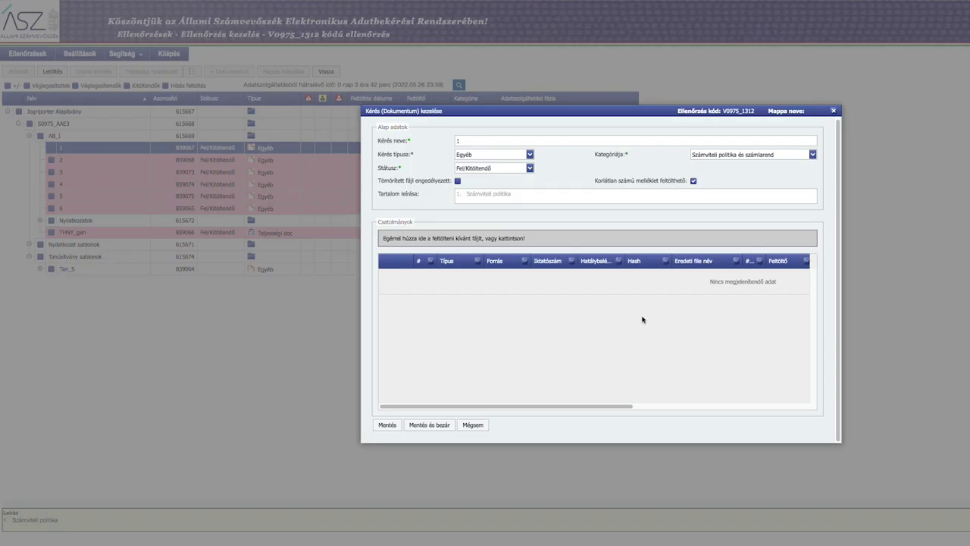
- Try to attach 1_Szamviteli_politika_JA.pdf to document request 1, and read and dismiss the server error
{"action": "left_click", "coordinate": [454, 238]}
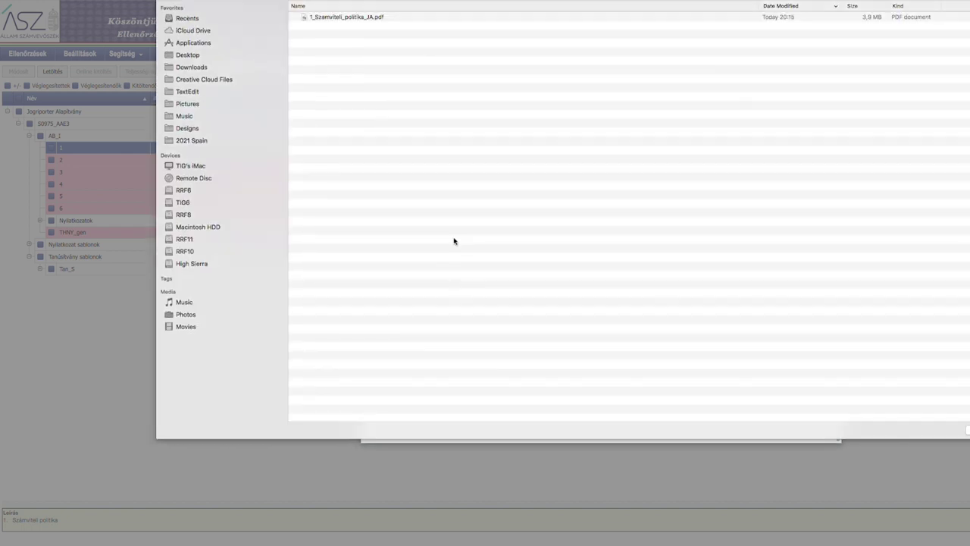
{"action": "left_click", "coordinate": [361, 17]}
{"action": "left_click", "coordinate": [966, 430]}
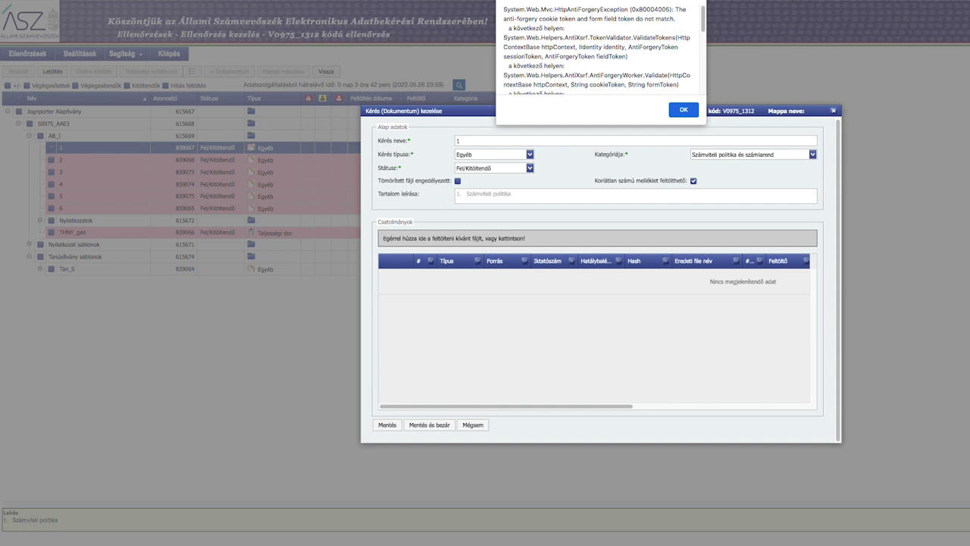
{"action": "left_click_drag", "start_coordinate": [704, 20], "coordinate": [704, 90]}
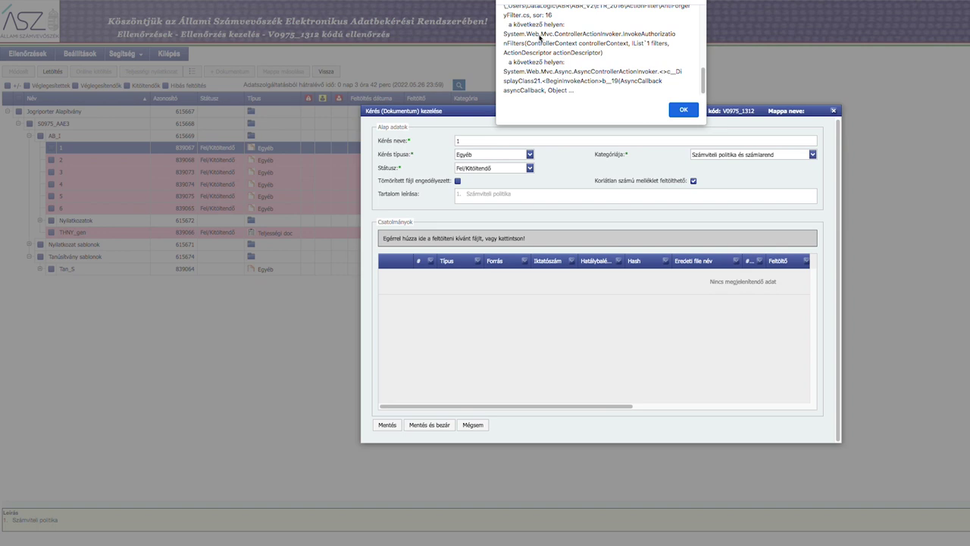
{"action": "left_click", "coordinate": [683, 109]}
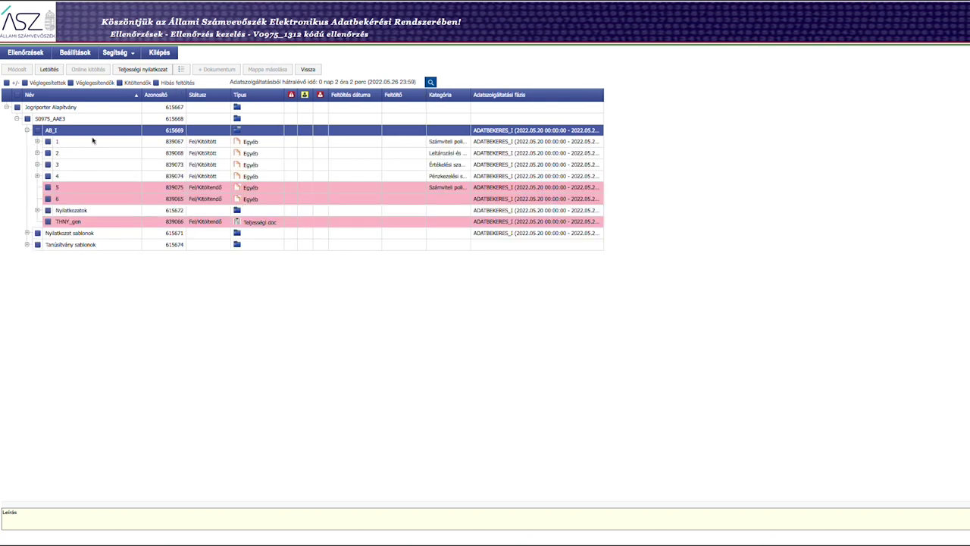
- Select document request 5 and look up item 5 in the PDF's Dokumentumok jegyzéke, then return to the request list
{"action": "left_click", "coordinate": [75, 188]}
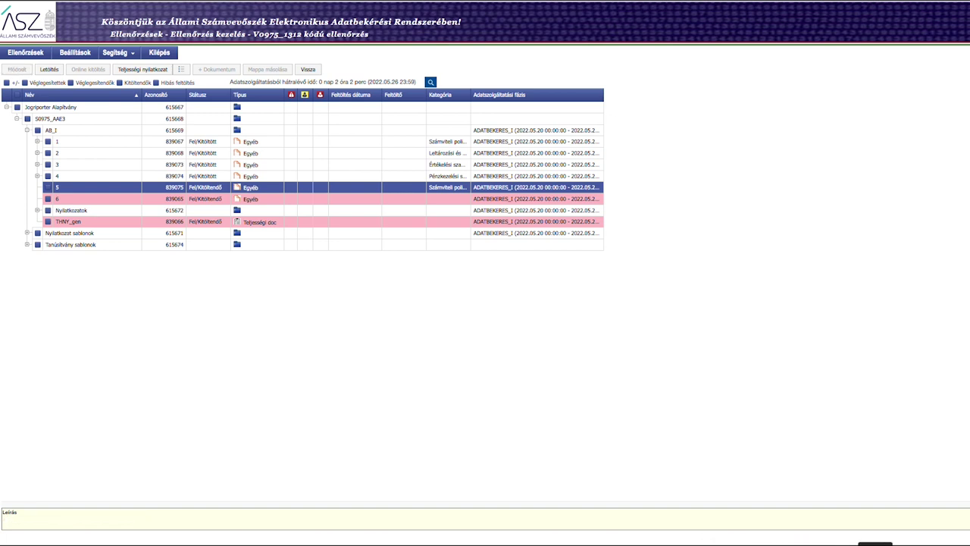
{"action": "scroll", "coordinate": [911, 347], "scroll_direction": "down", "scroll_amount": 10}
{"action": "scroll", "coordinate": [911, 347], "scroll_direction": "down", "scroll_amount": 5}
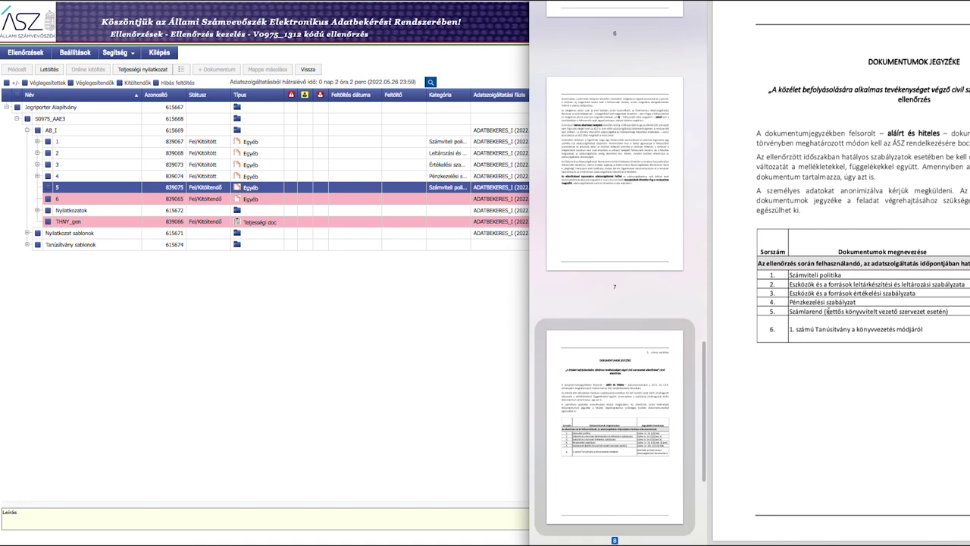
{"action": "left_click", "coordinate": [433, 317]}
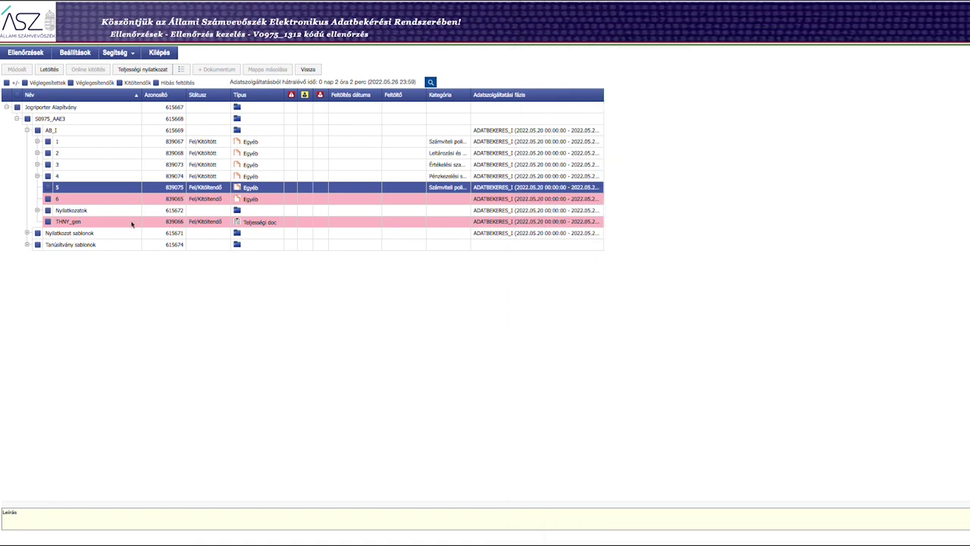
- Open document request 5 and attach 5_szlrend_bizonylati_szabalyzat_JA.pdf, choosing to wait for the unresponsive page
{"action": "left_click", "coordinate": [49, 187]}
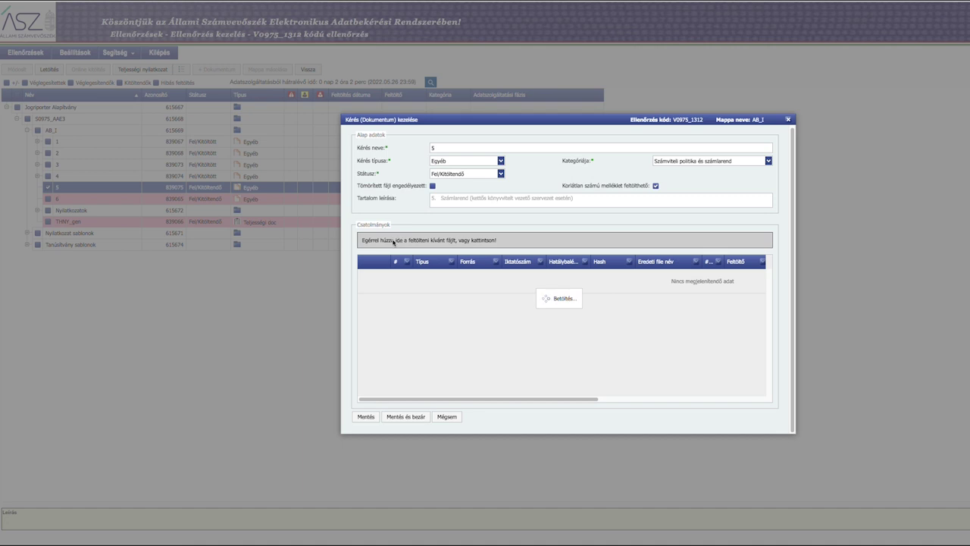
{"action": "left_click", "coordinate": [388, 240]}
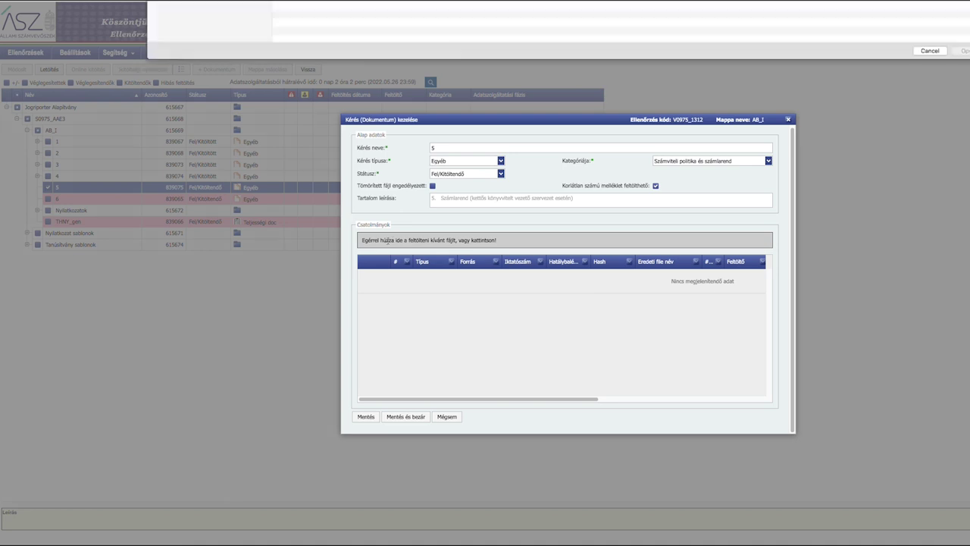
{"action": "left_click", "coordinate": [326, 36]}
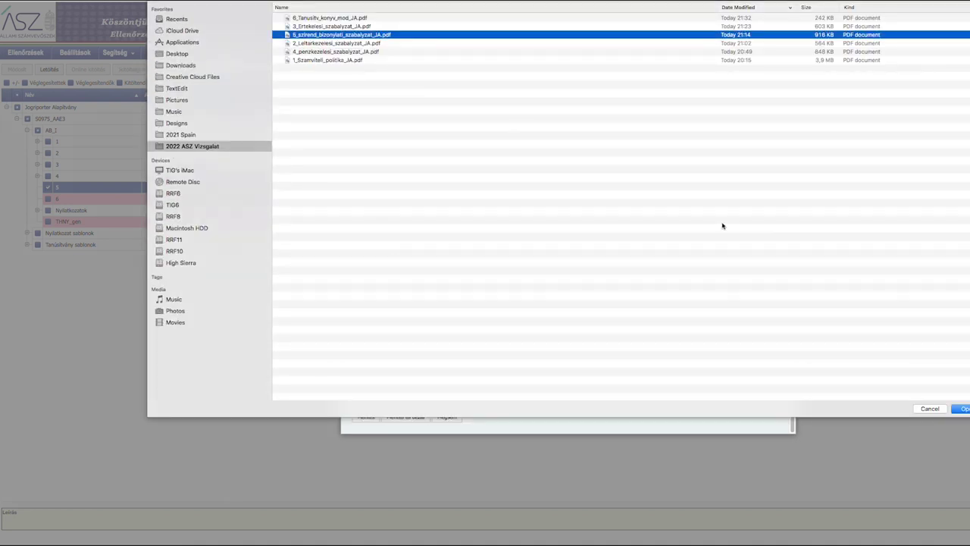
{"action": "left_click", "coordinate": [960, 410]}
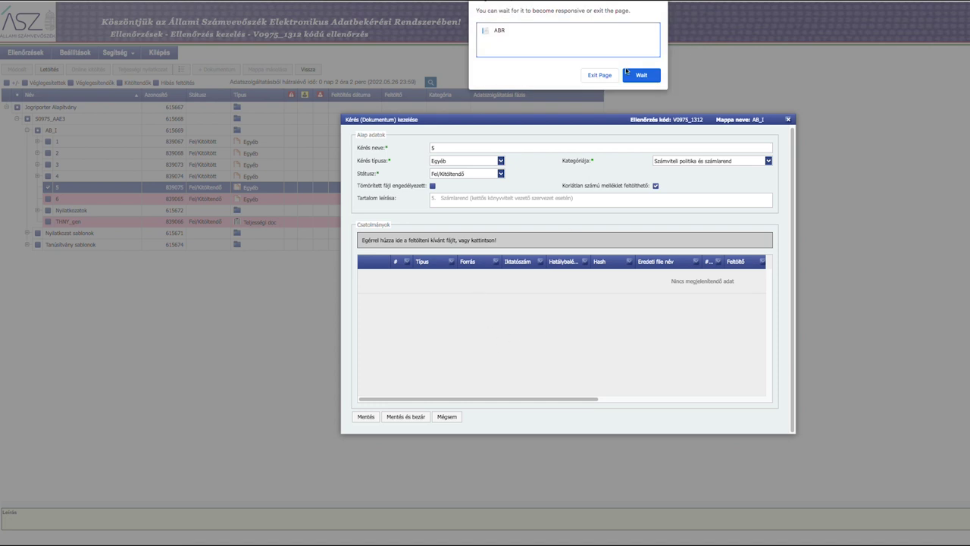
{"action": "left_click", "coordinate": [644, 78]}
{"action": "left_click", "coordinate": [646, 78]}
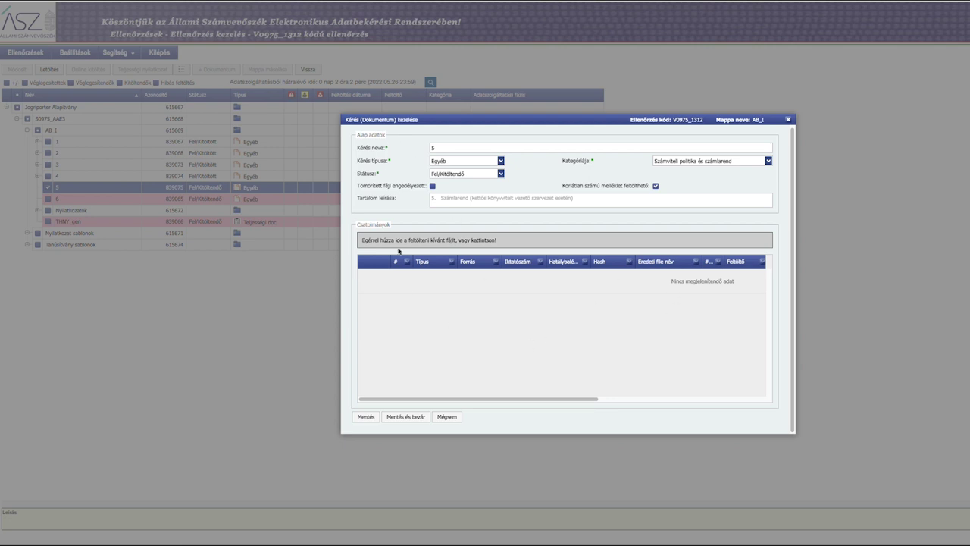
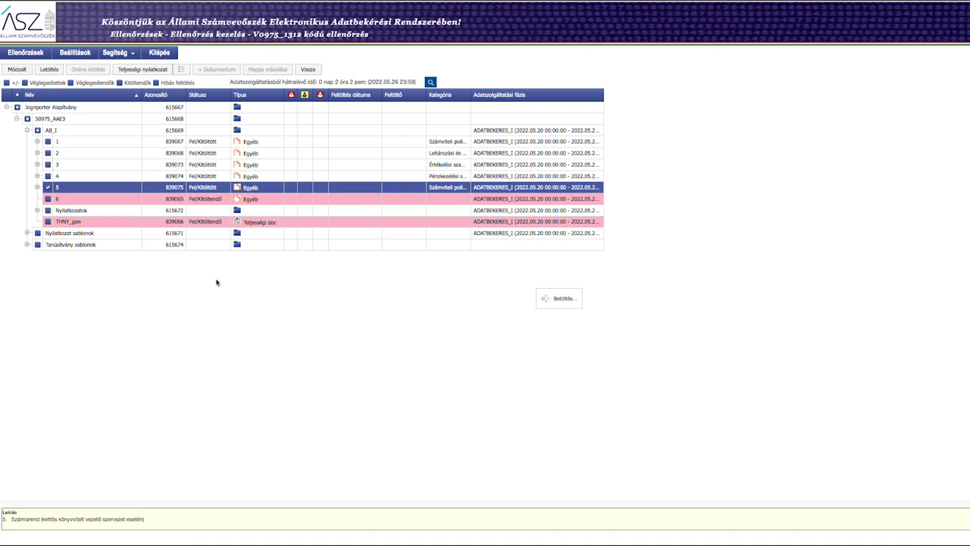
- Tick document request 6 in the AB_I folder alongside request 5
{"action": "left_click", "coordinate": [48, 199]}
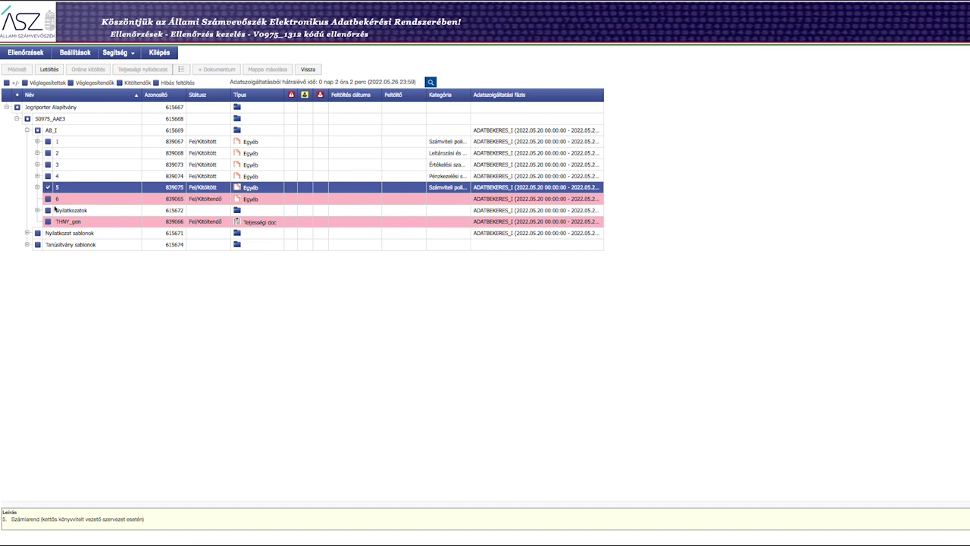
{"action": "left_click", "coordinate": [48, 199]}
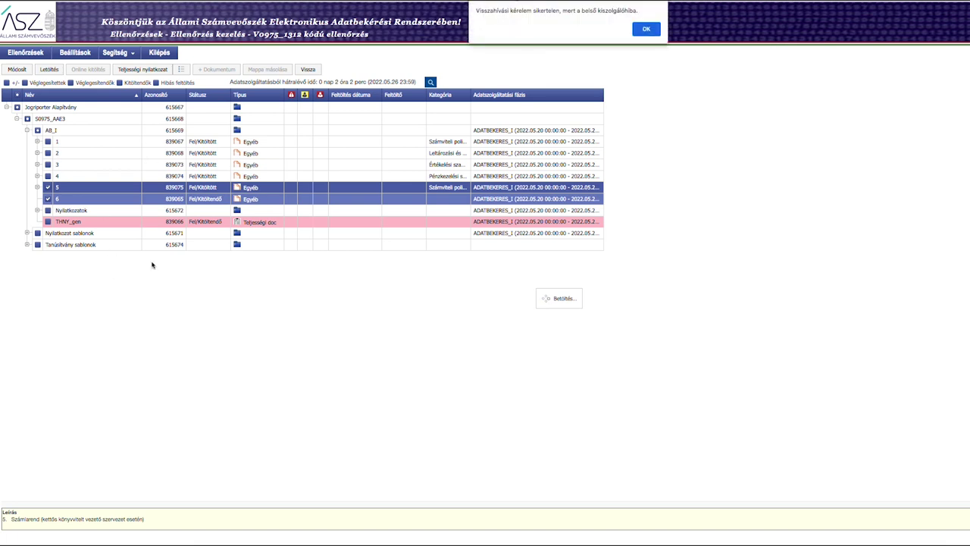
- Dismiss the error dialogs and deselect request 5 so that only request 6 in the AB_I folder is selected
{"action": "left_click_drag", "start_coordinate": [636, 10], "coordinate": [476, 12]}
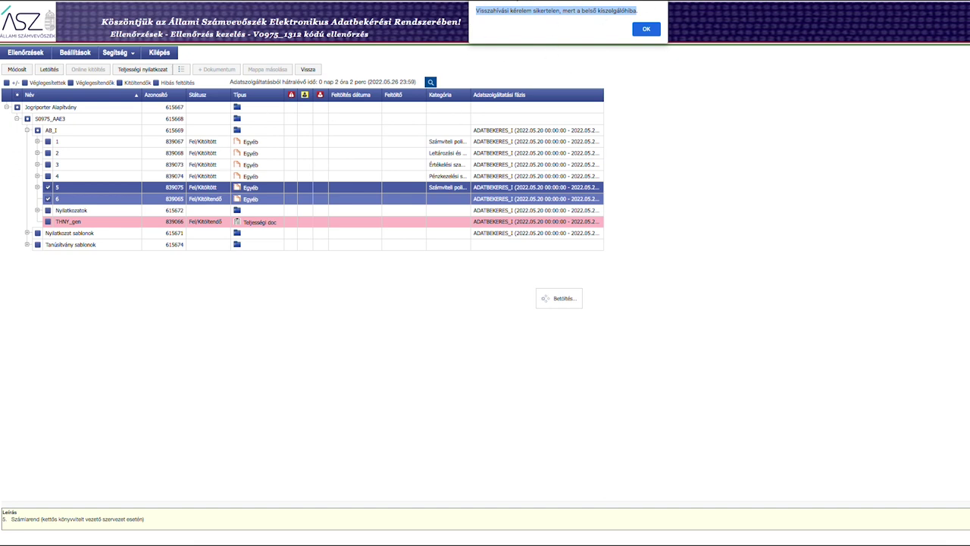
{"action": "left_click", "coordinate": [645, 30]}
{"action": "left_click", "coordinate": [645, 105]}
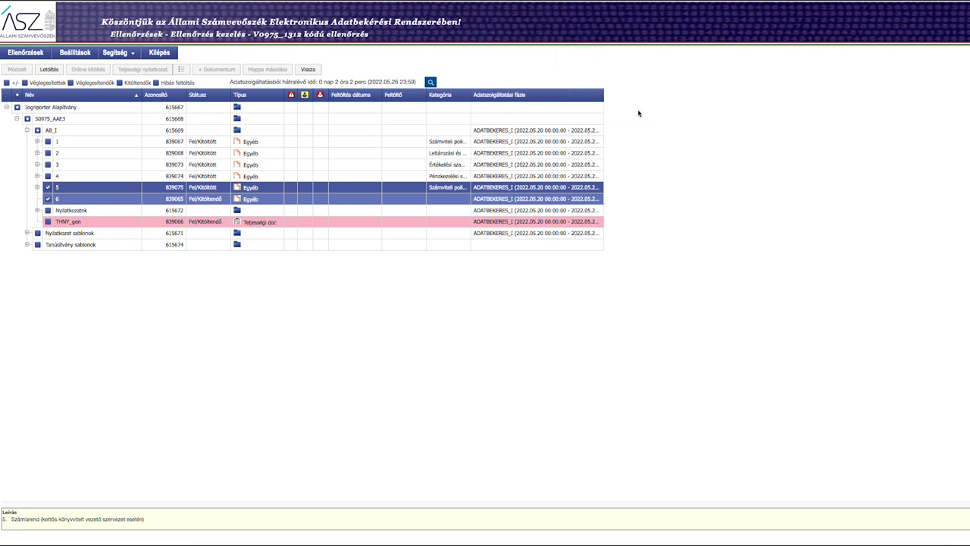
{"action": "left_click", "coordinate": [47, 189]}
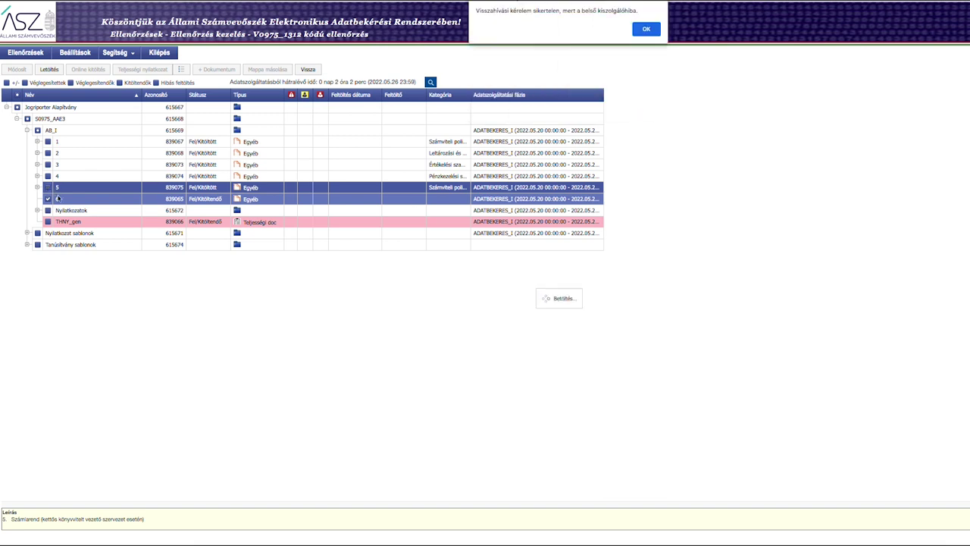
{"action": "left_click", "coordinate": [649, 29]}
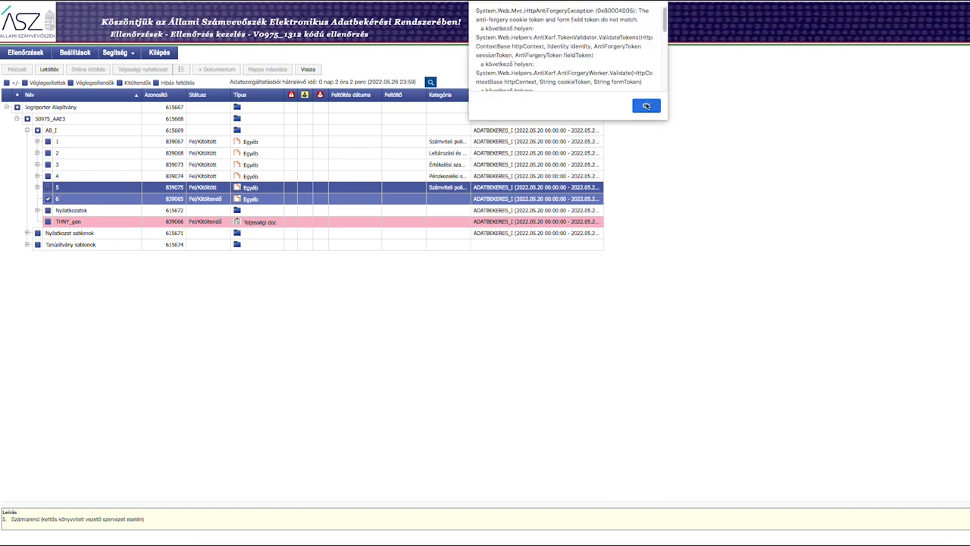
{"action": "left_click", "coordinate": [647, 105]}
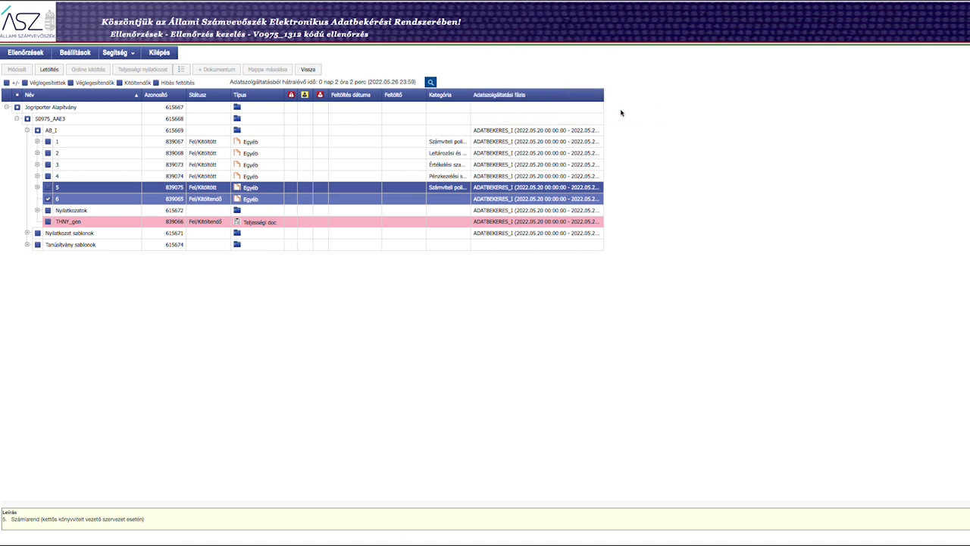
{"action": "left_click", "coordinate": [73, 201]}
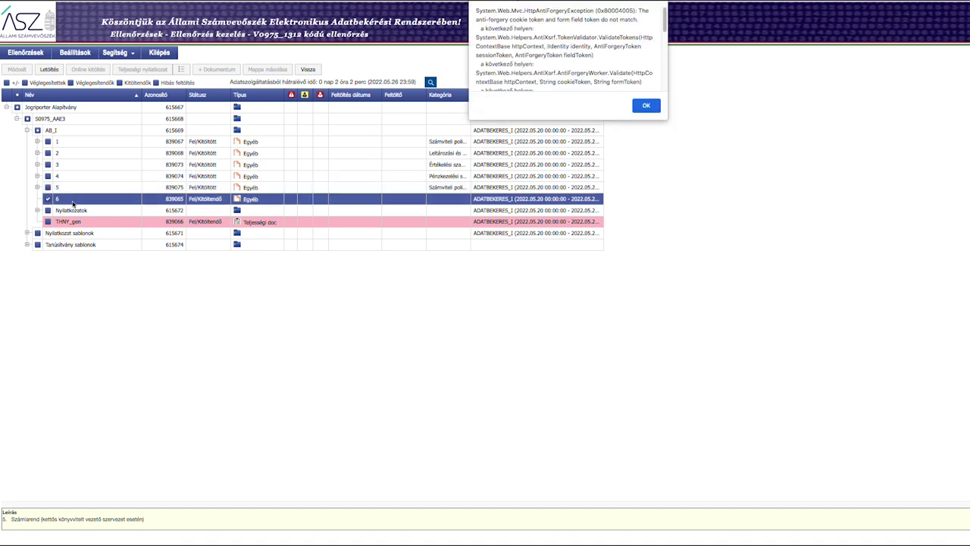
{"action": "left_click", "coordinate": [649, 108]}
{"action": "left_click", "coordinate": [646, 30]}
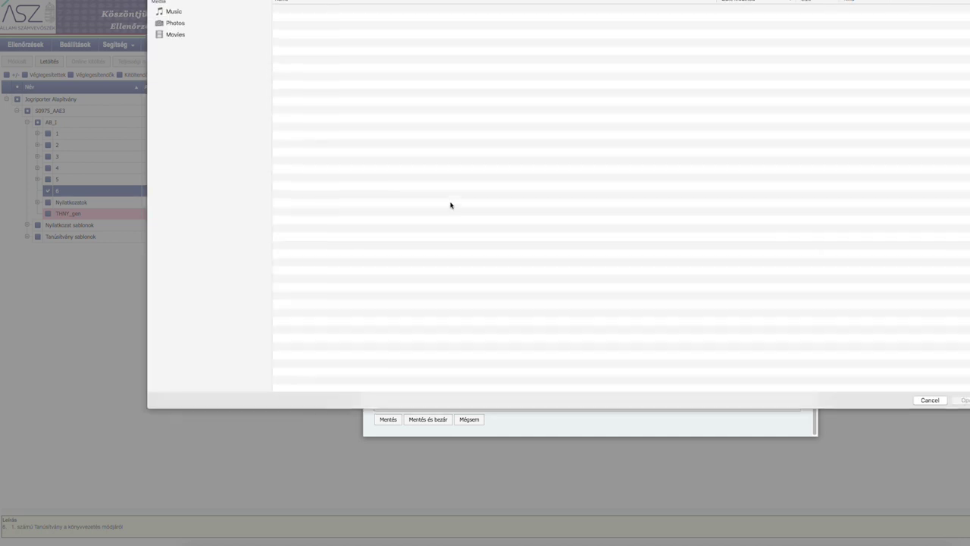
- Upload 6_Tanusitv_konyv_mod_JA.pdf from the 2022 ASZ Vizsgalat folder to request 6, waiting for the unresponsive page
{"action": "left_click", "coordinate": [485, 243]}
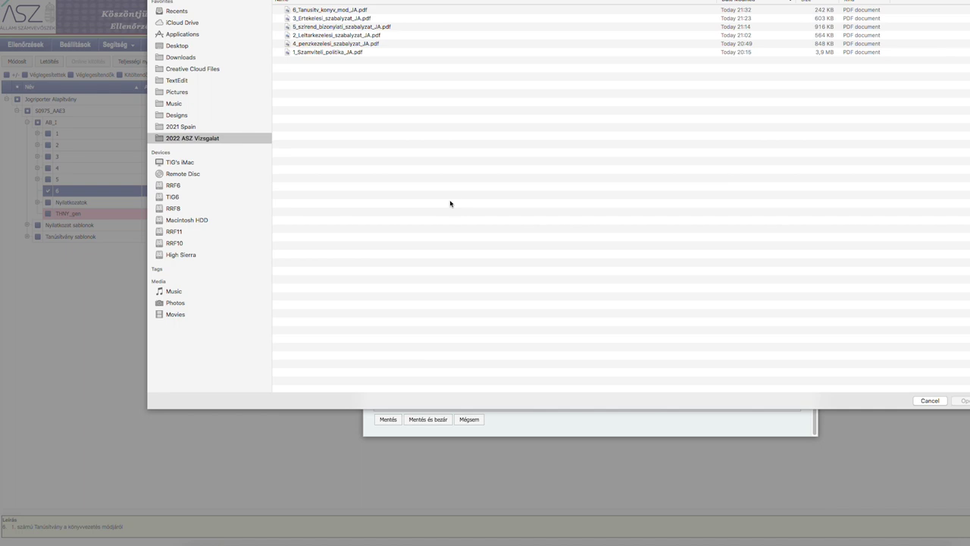
{"action": "left_click", "coordinate": [356, 10]}
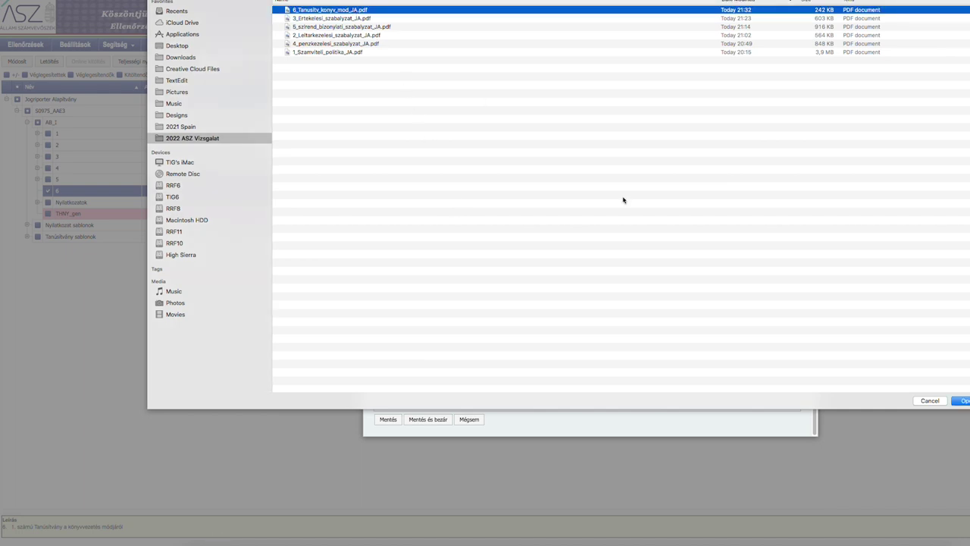
{"action": "left_click", "coordinate": [962, 400]}
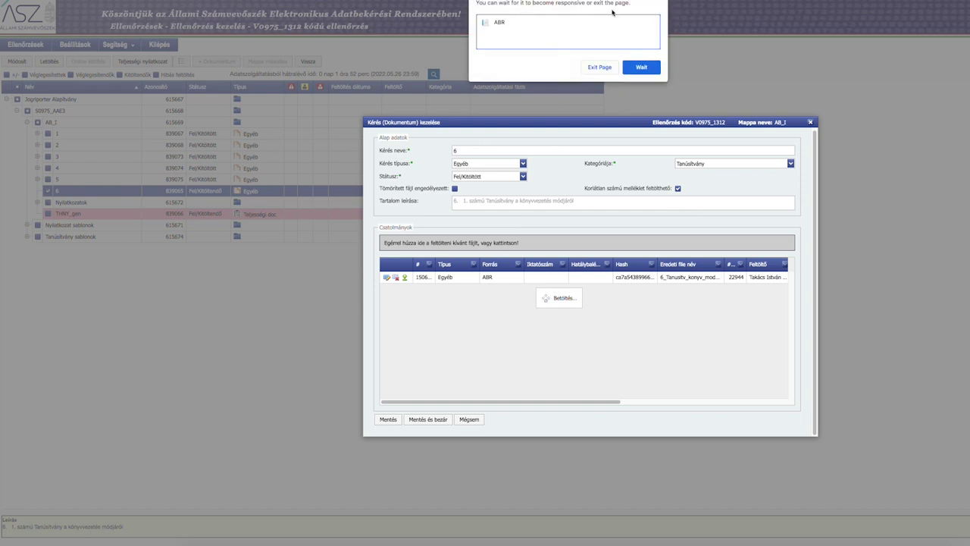
{"action": "left_click", "coordinate": [641, 70]}
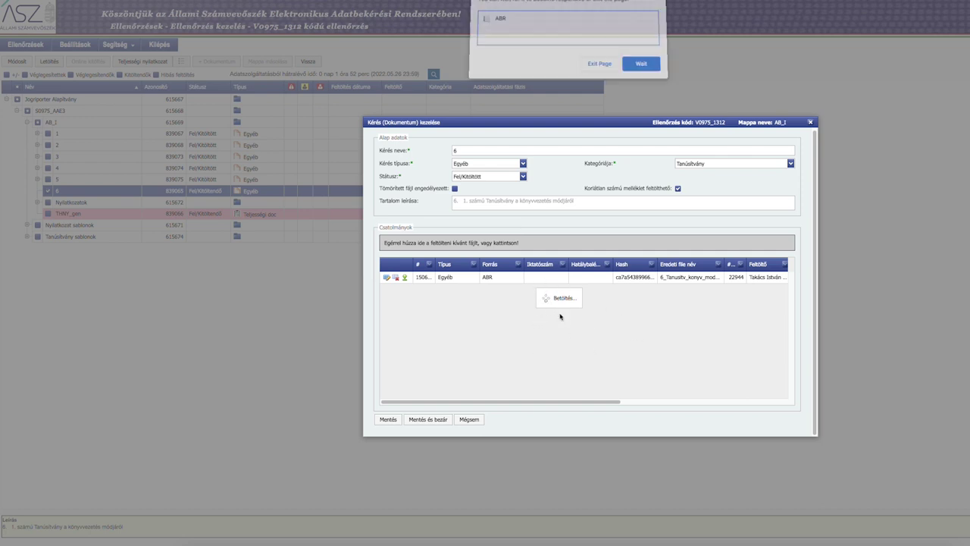
{"action": "left_click", "coordinate": [641, 67]}
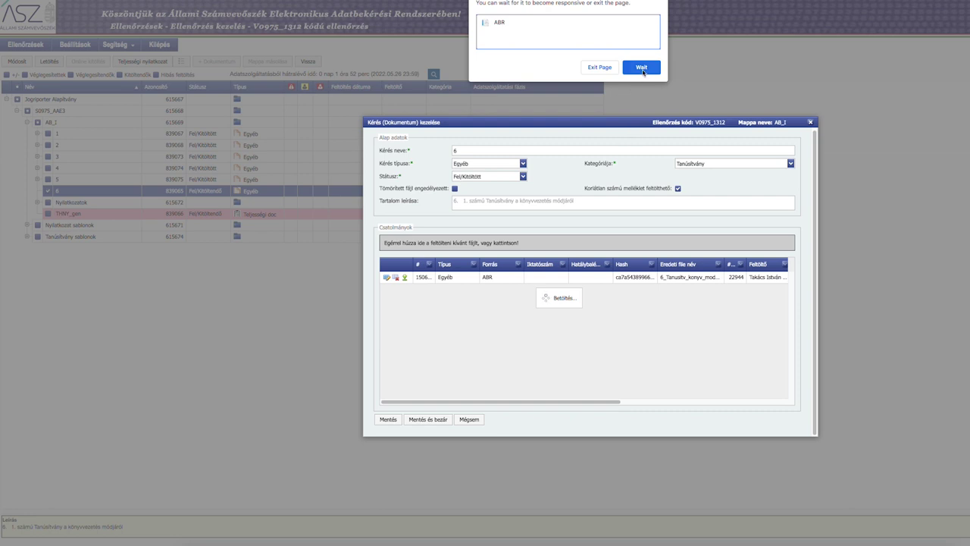
{"action": "left_click", "coordinate": [642, 68]}
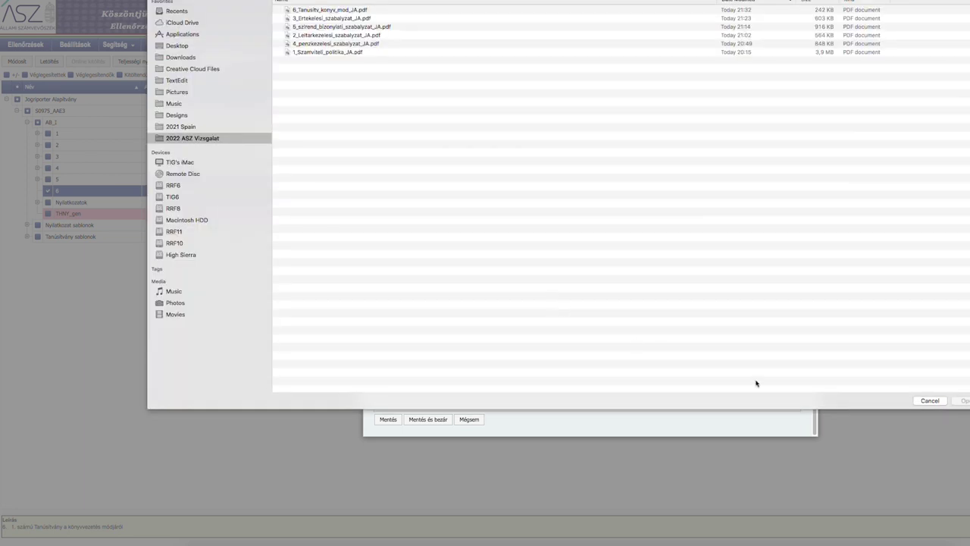
- Cancel the extra file selection, then save request 6 and close its editing form
{"action": "left_click", "coordinate": [921, 400]}
{"action": "left_click", "coordinate": [930, 400]}
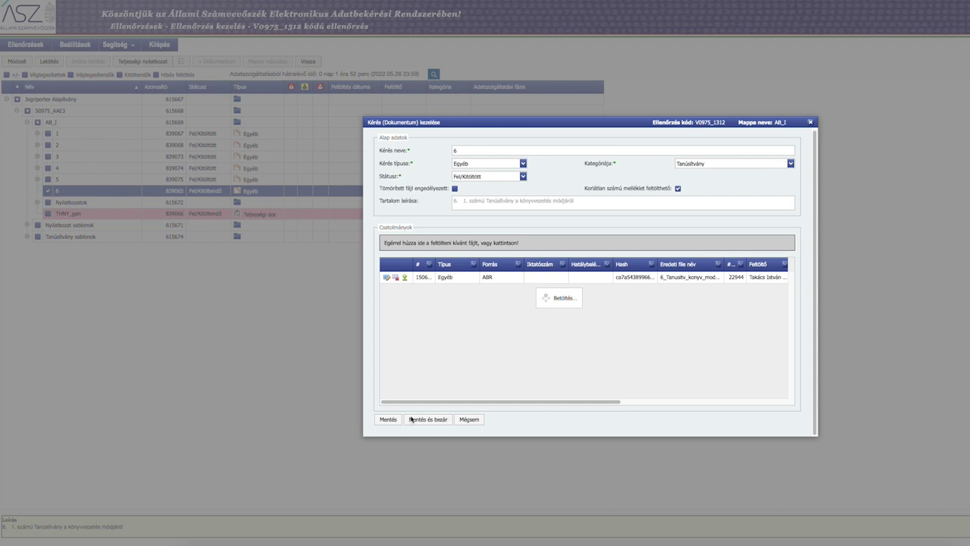
{"action": "left_click", "coordinate": [412, 421]}
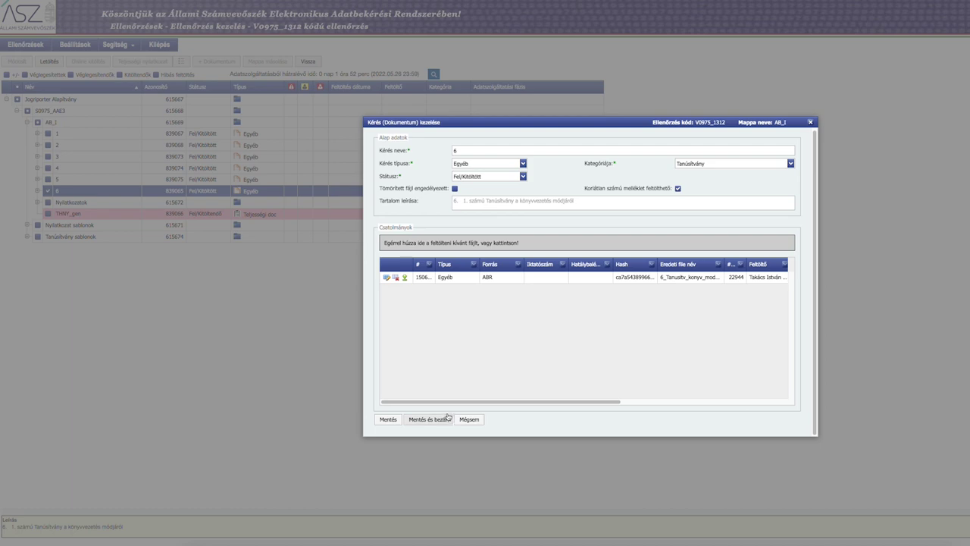
{"action": "left_click", "coordinate": [427, 422]}
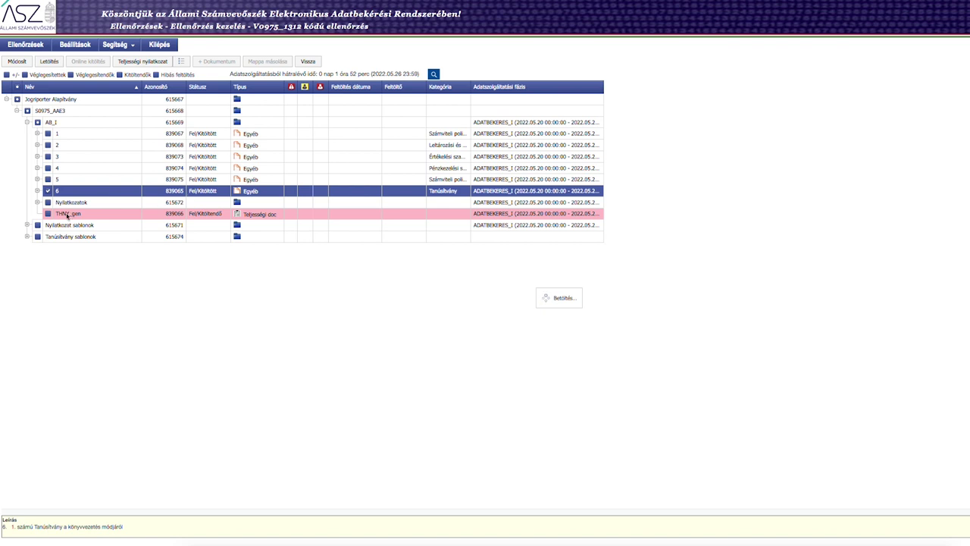
- Deselect request 6 and try to download the attachments of THNY_gen, dismissing each error dialog
{"action": "left_click", "coordinate": [48, 191]}
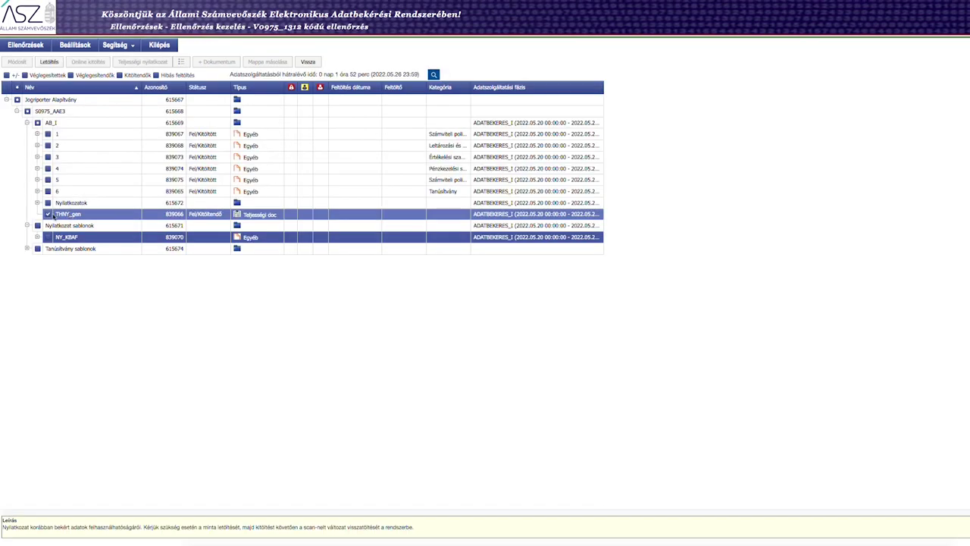
{"action": "left_click", "coordinate": [49, 62]}
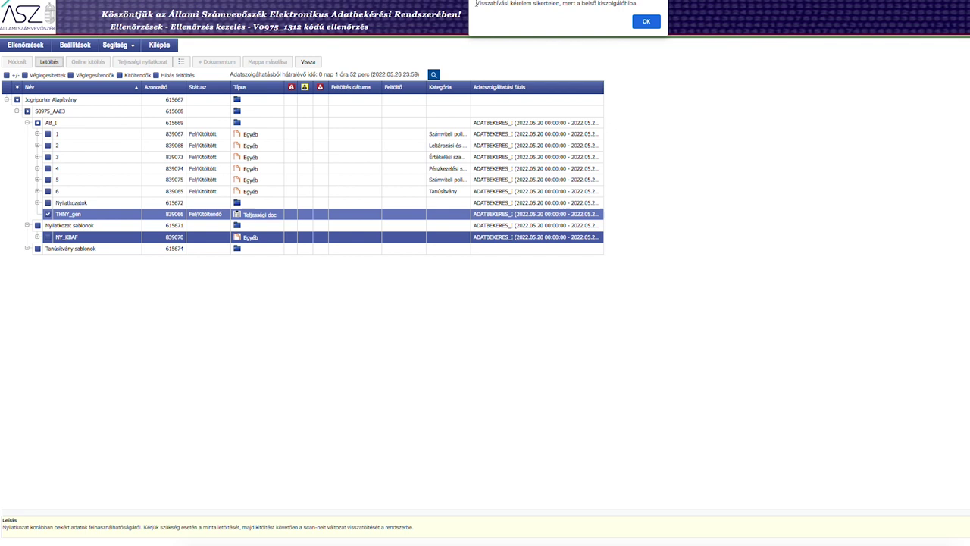
{"action": "left_click_drag", "start_coordinate": [476, 3], "coordinate": [640, 3]}
{"action": "left_click", "coordinate": [646, 22]}
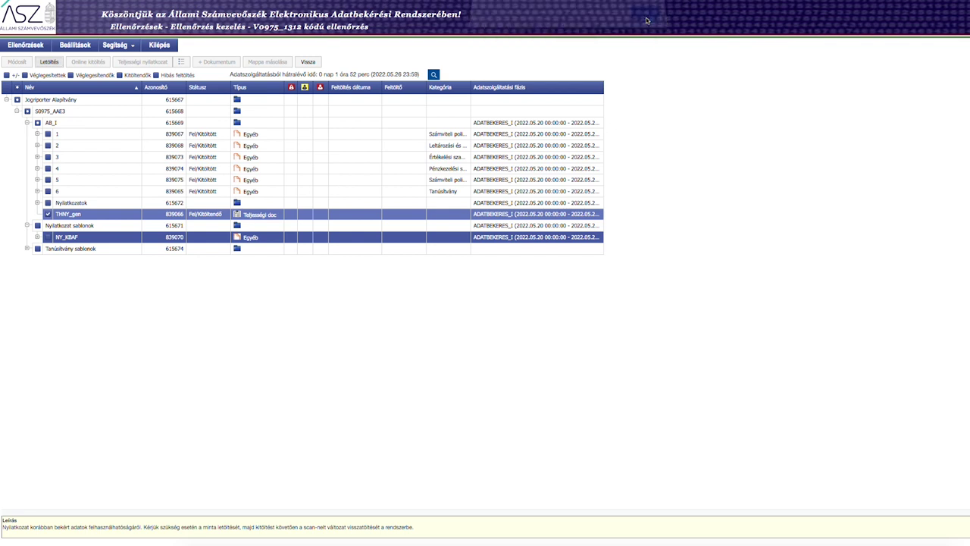
{"action": "scroll", "coordinate": [496, 10], "scroll_direction": "down", "scroll_amount": 3}
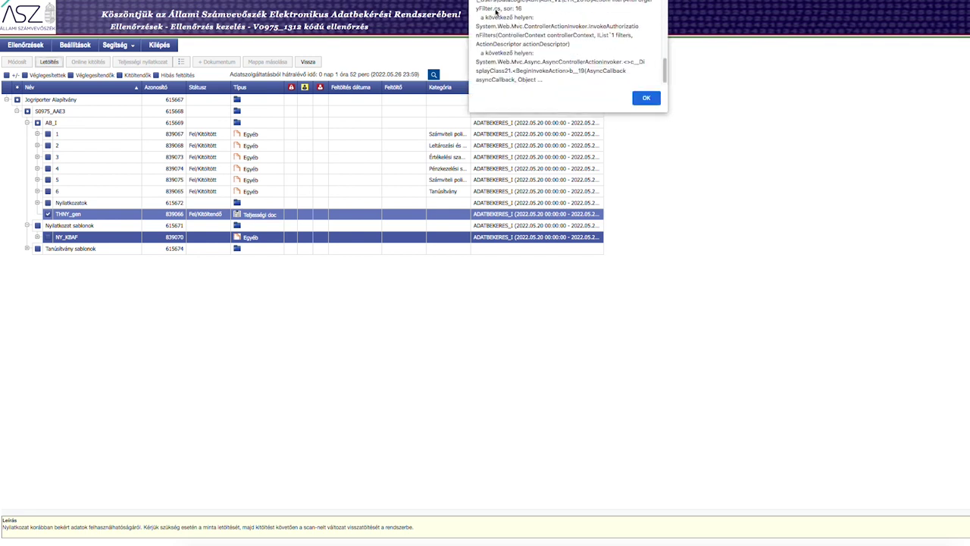
{"action": "left_click", "coordinate": [646, 98]}
{"action": "left_click", "coordinate": [57, 65]}
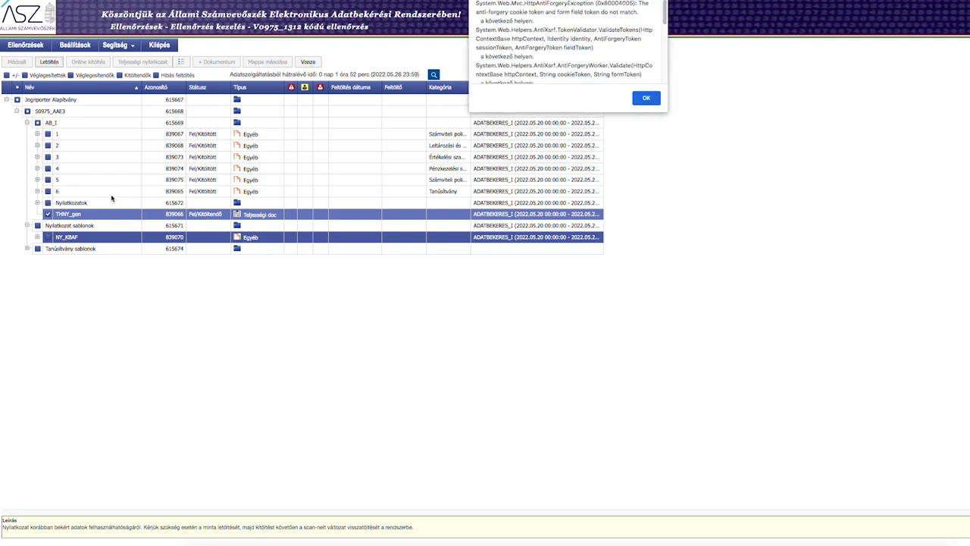
{"action": "left_click", "coordinate": [652, 98]}
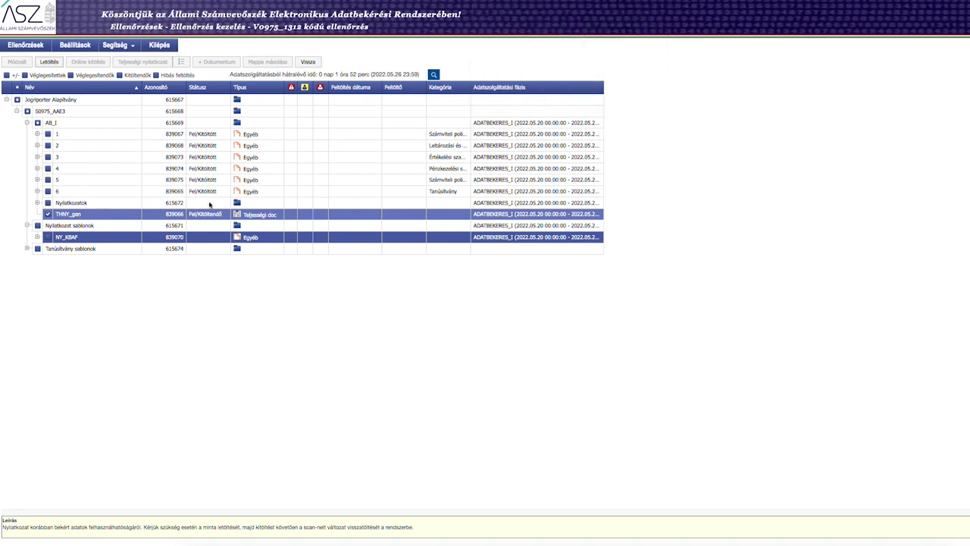
- Make THNY_gen the only highlighted item and retry downloading its attachments, dismissing the error dialogs
{"action": "left_click", "coordinate": [68, 214]}
{"action": "left_click", "coordinate": [645, 100]}
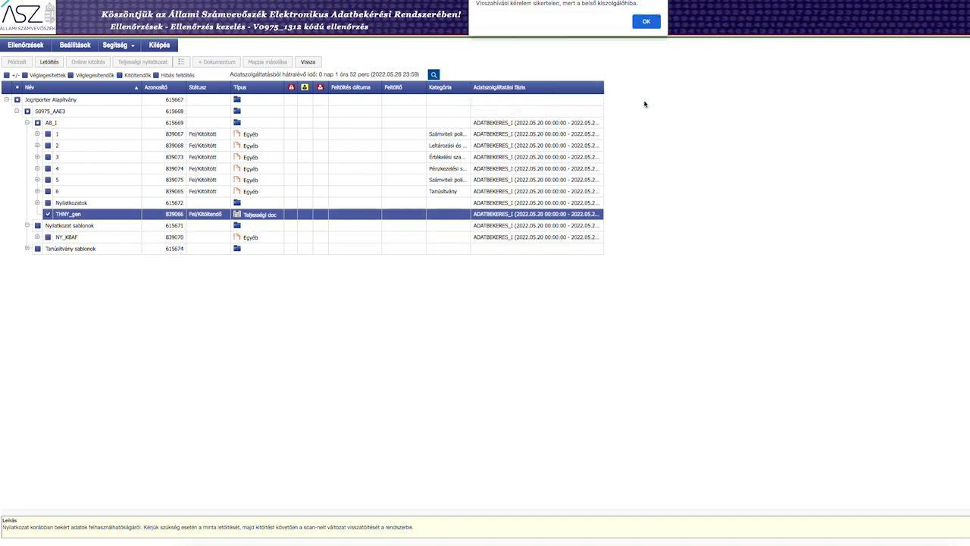
{"action": "left_click", "coordinate": [646, 22]}
{"action": "left_click", "coordinate": [49, 61]}
{"action": "left_click", "coordinate": [646, 22]}
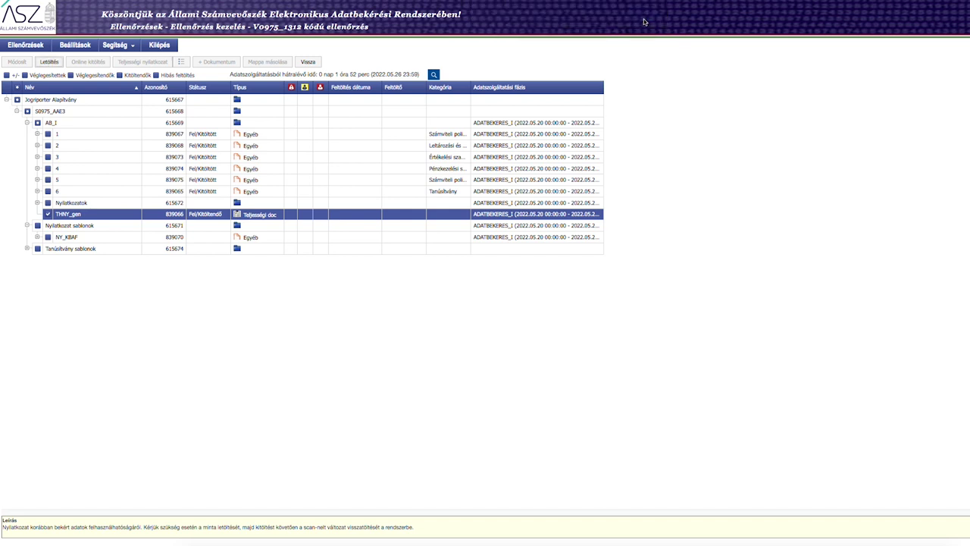
{"action": "left_click", "coordinate": [646, 97]}
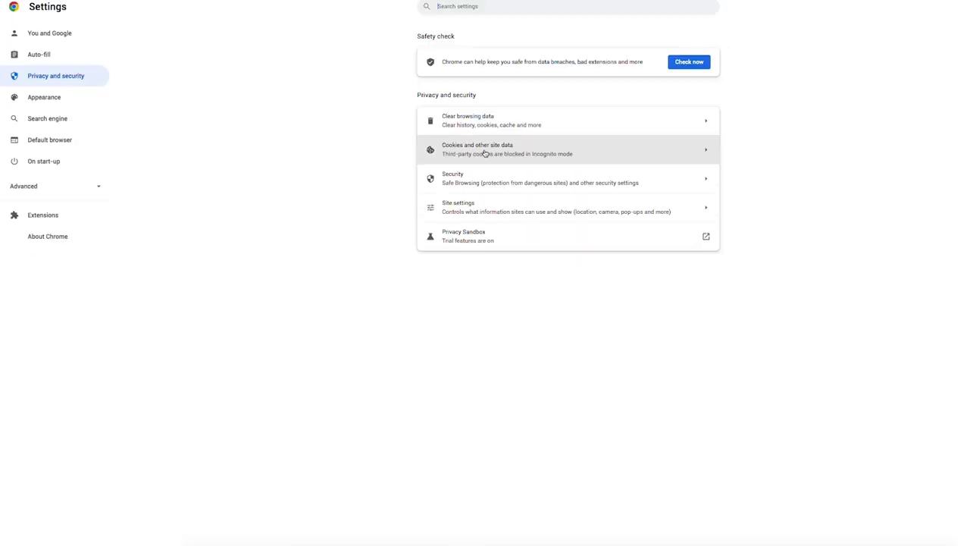
- Clear Chrome's cached images and files for all time in the privacy and security settings
{"action": "left_click", "coordinate": [436, 120]}
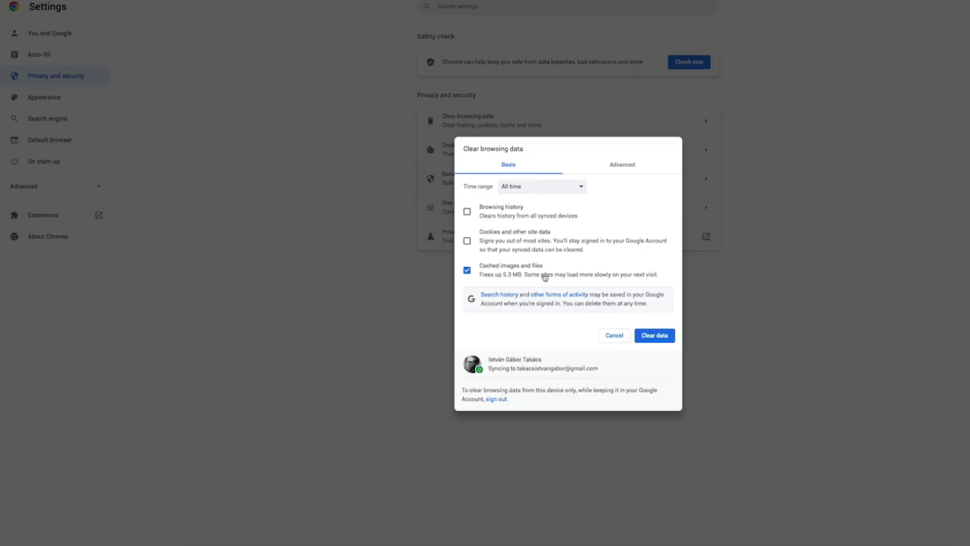
{"action": "left_click", "coordinate": [656, 338]}
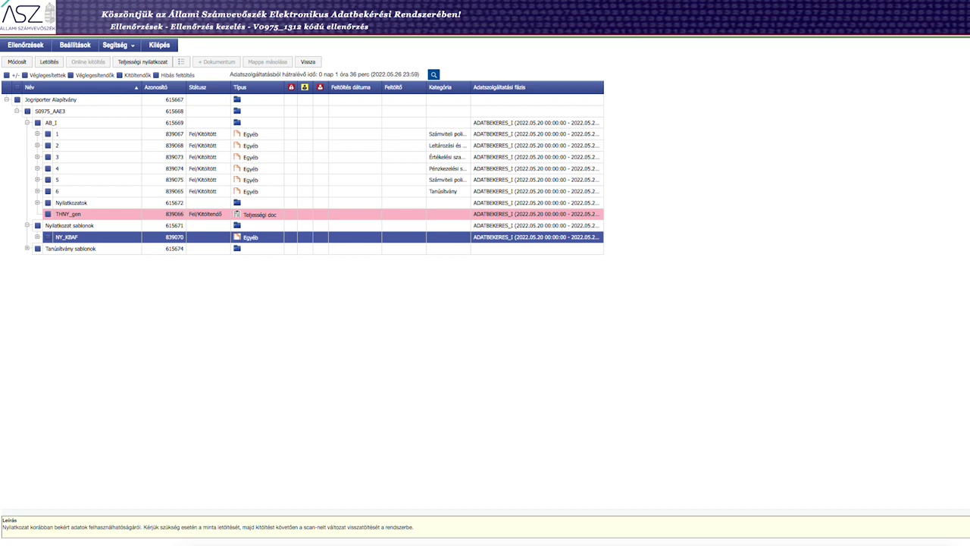
- Highlight THNY_gen in the reloaded request tree, attempt its download and dismiss the resulting alert
{"action": "left_click", "coordinate": [66, 216]}
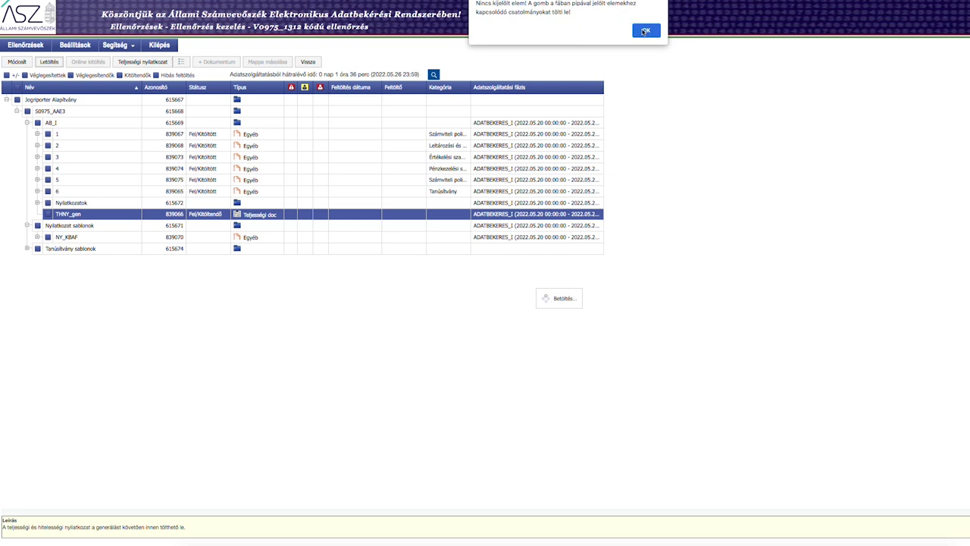
{"action": "left_click", "coordinate": [643, 31]}
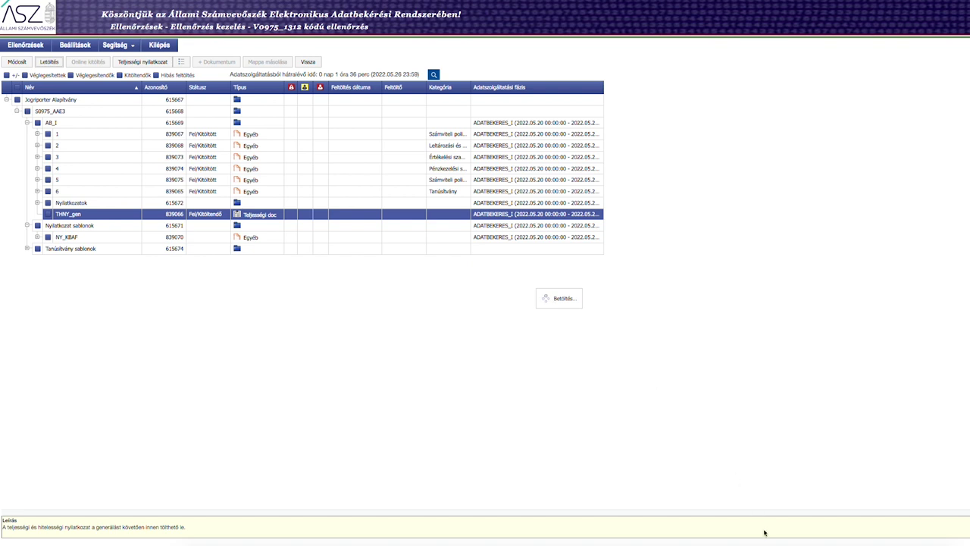
- Switch to the audit notice PDF and examine its instructions on the completeness declaration and the data submission system
{"action": "left_click", "coordinate": [875, 543]}
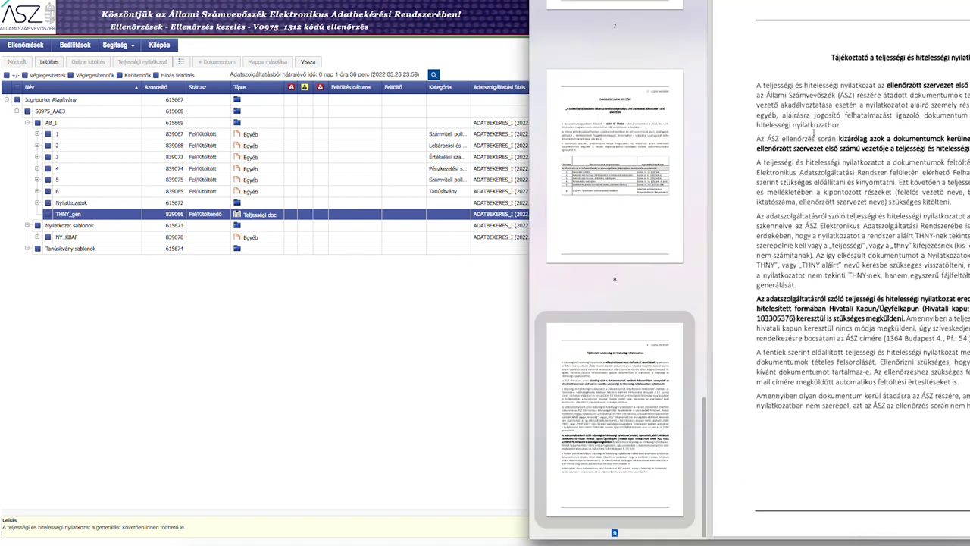
{"action": "scroll", "coordinate": [947, 78], "scroll_direction": "up", "scroll_amount": 3}
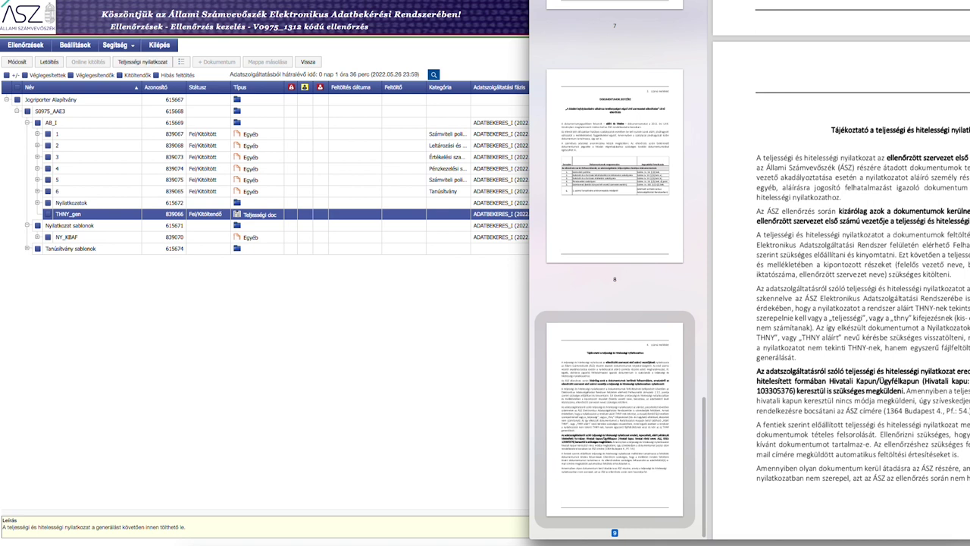
{"action": "scroll", "coordinate": [840, 245], "scroll_direction": "down", "scroll_amount": 1}
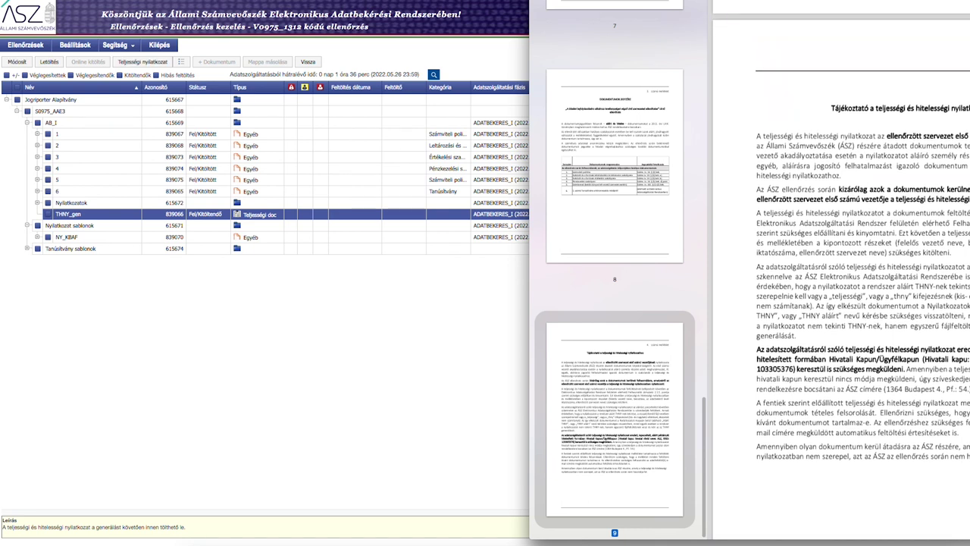
{"action": "scroll", "coordinate": [841, 271], "scroll_direction": "down", "scroll_amount": 1}
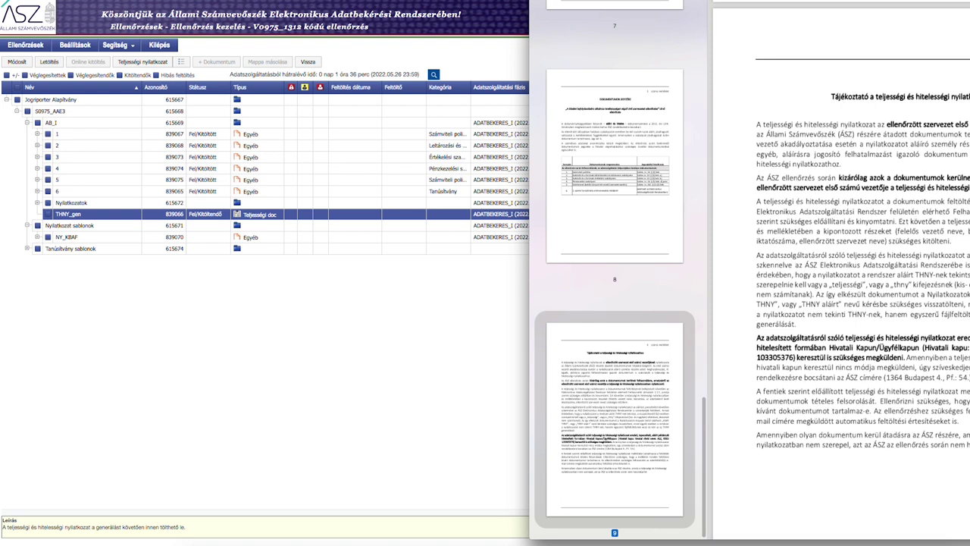
{"action": "left_click_drag", "start_coordinate": [952, 212], "coordinate": [969, 212]}
{"action": "scroll", "coordinate": [813, 290], "scroll_direction": "up", "scroll_amount": 10}
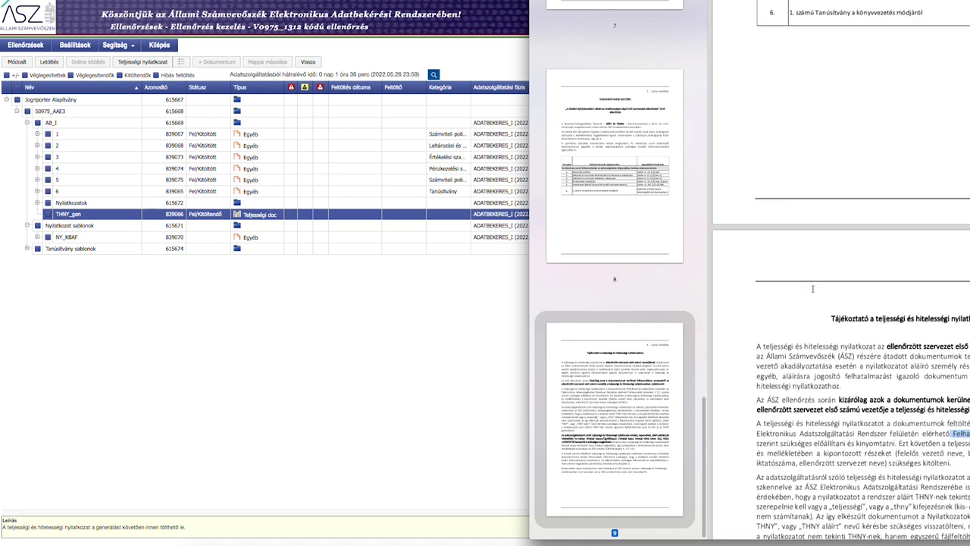
{"action": "scroll", "coordinate": [813, 291], "scroll_direction": "up", "scroll_amount": 10}
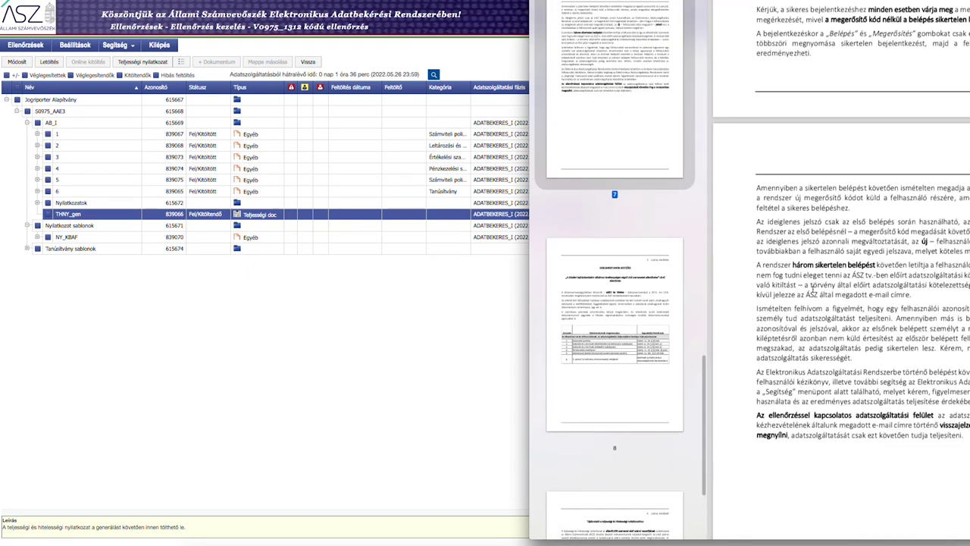
- Examine the list of requested documents in the audit notice PDF, return to the browser and expand the NY_KBAF request
{"action": "scroll", "coordinate": [813, 290], "scroll_direction": "down", "scroll_amount": 10}
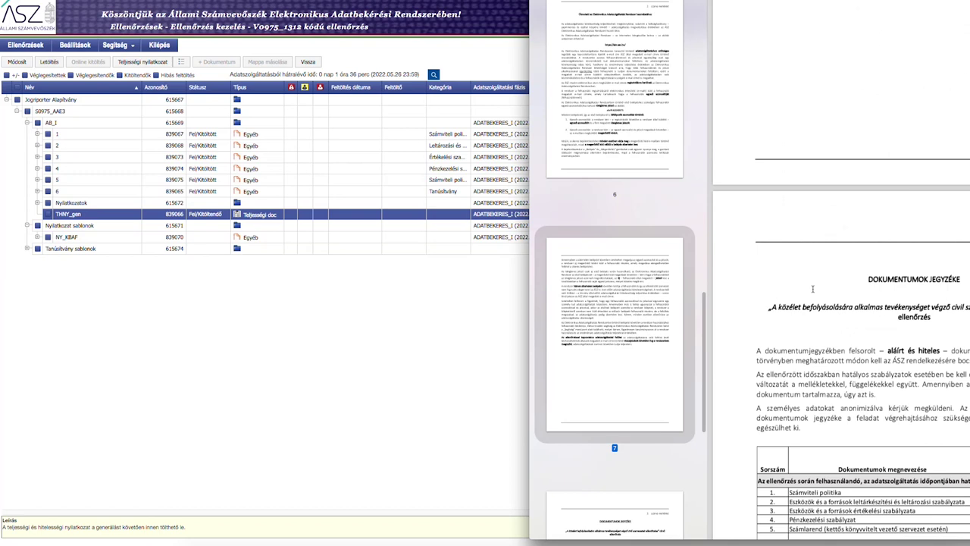
{"action": "left_click", "coordinate": [321, 334]}
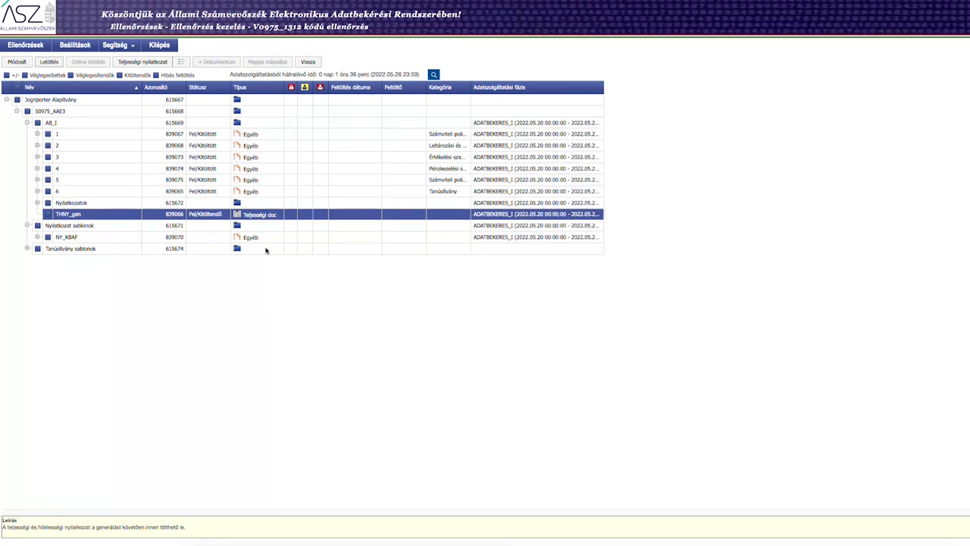
{"action": "left_click", "coordinate": [38, 238]}
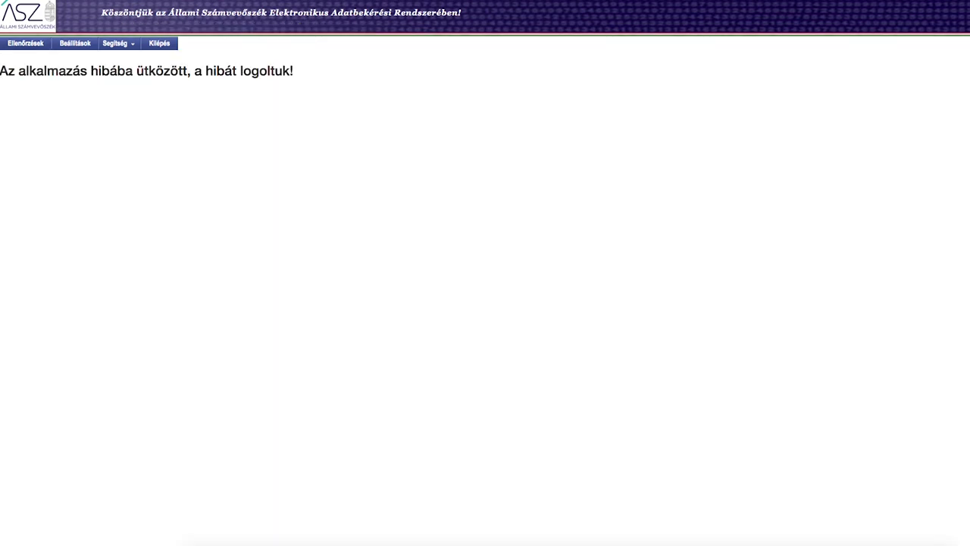
- Reopen the audits area, generate and download the completeness declaration for the AB_I folder, and close the generation dialog
{"action": "left_click", "coordinate": [26, 46]}
{"action": "left_click", "coordinate": [27, 47]}
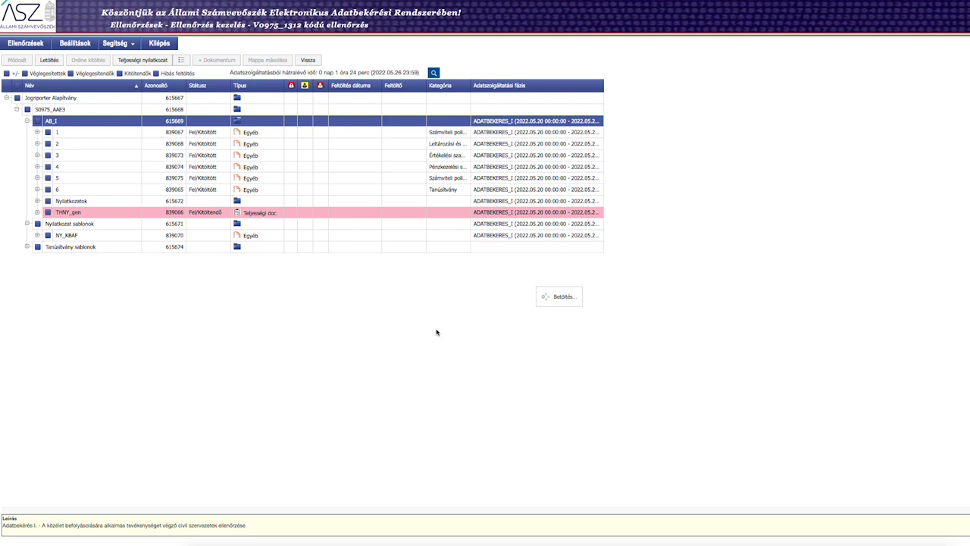
{"action": "left_click", "coordinate": [143, 63]}
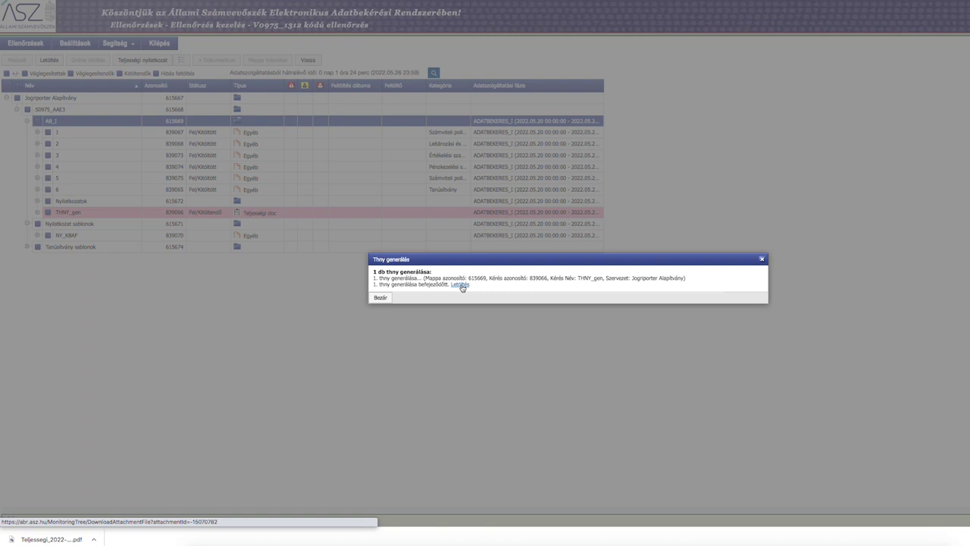
{"action": "left_click", "coordinate": [380, 297]}
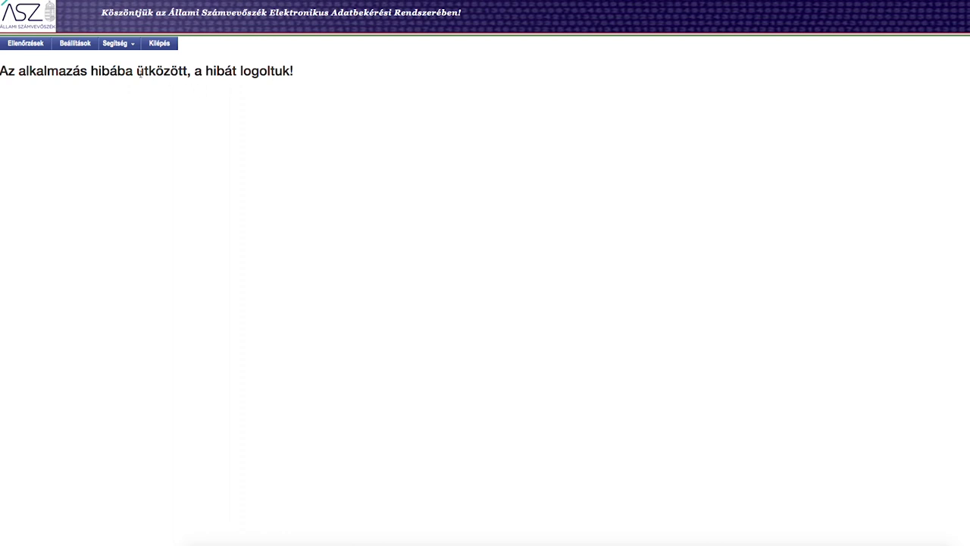
- Reopen the audits area, highlight the Tanúsítvány sablonok folder, and read and dismiss the error alerts
{"action": "left_click", "coordinate": [28, 47]}
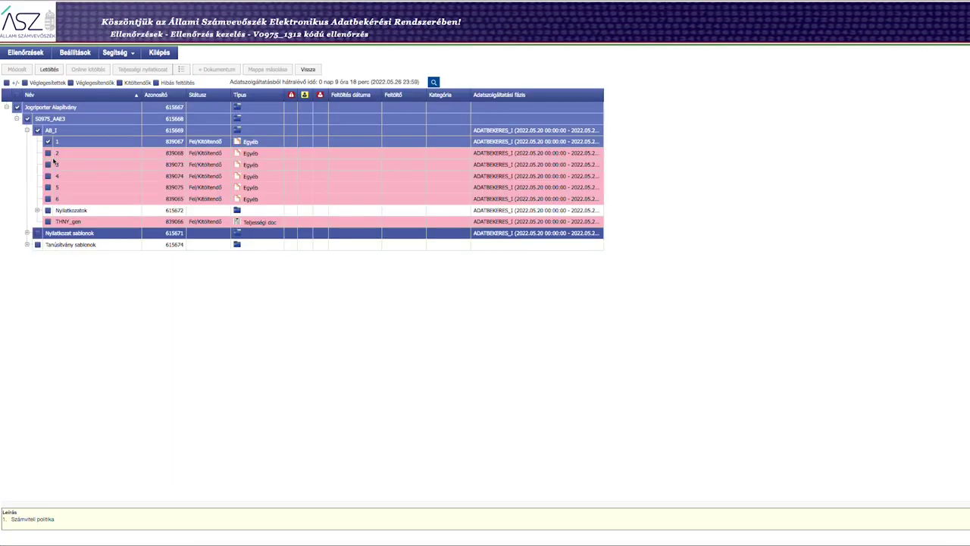
{"action": "left_click", "coordinate": [55, 248]}
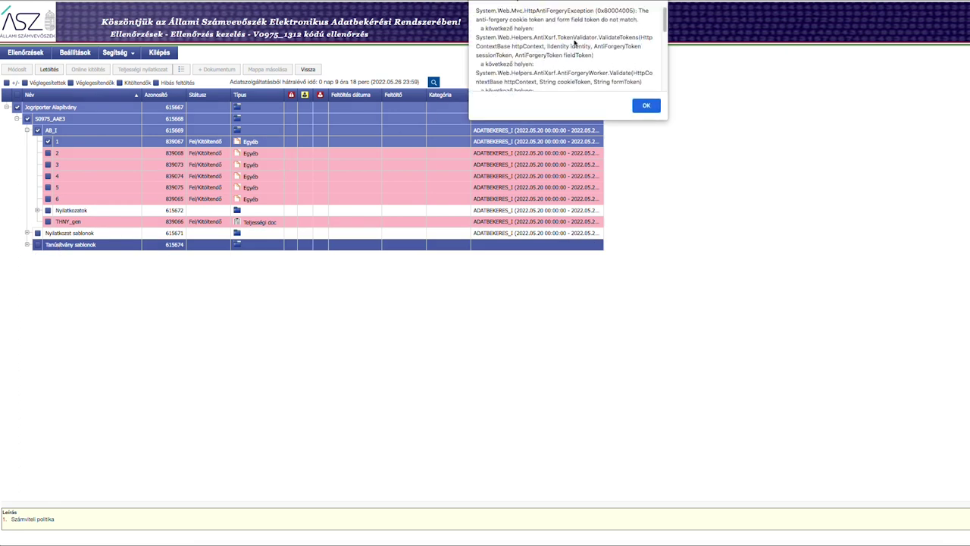
{"action": "scroll", "coordinate": [613, 41], "scroll_direction": "down", "scroll_amount": 3}
{"action": "scroll", "coordinate": [612, 41], "scroll_direction": "down", "scroll_amount": 5}
{"action": "left_click", "coordinate": [644, 105]}
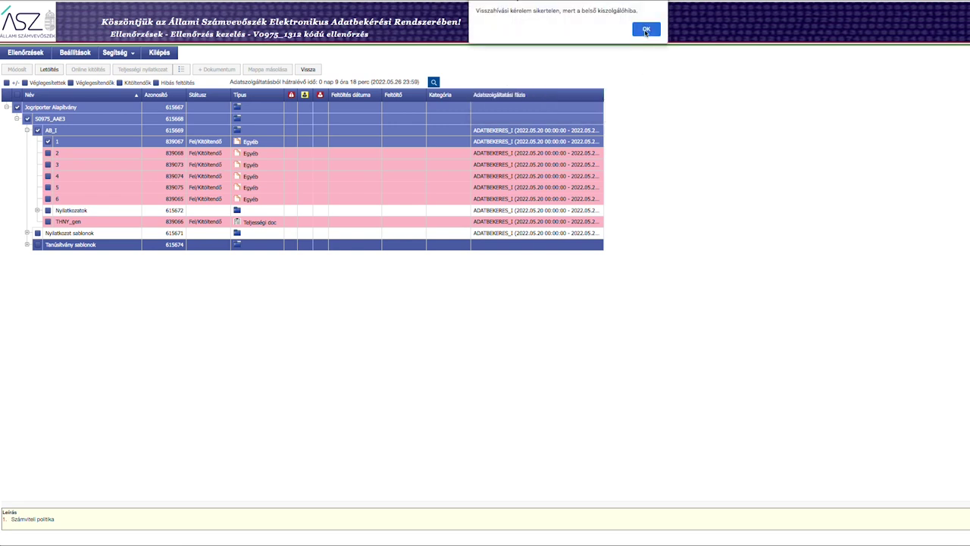
{"action": "left_click", "coordinate": [646, 30]}
- Highlight the Nyilatkozat sablonok folder, and read and dismiss the error alerts
{"action": "left_click", "coordinate": [90, 234]}
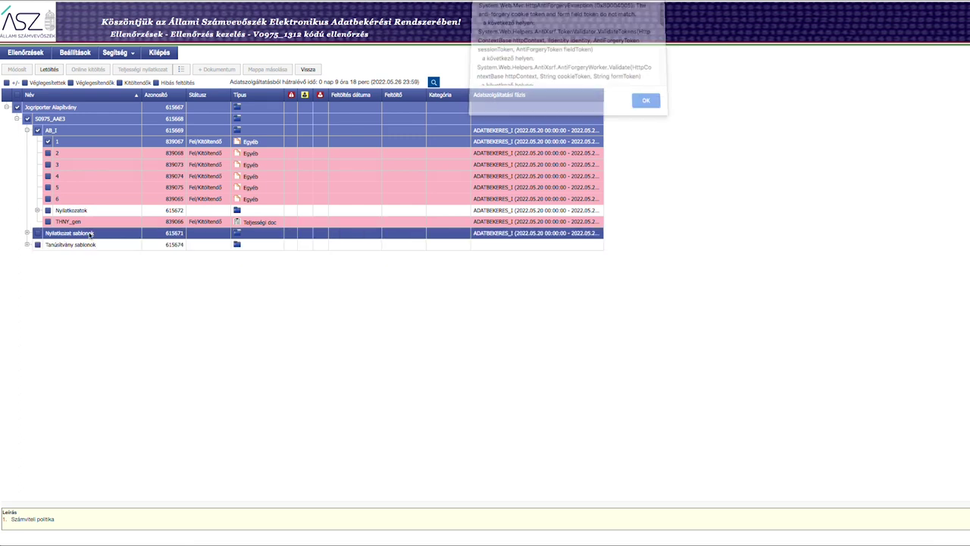
{"action": "scroll", "coordinate": [528, 45], "scroll_direction": "down", "scroll_amount": 5}
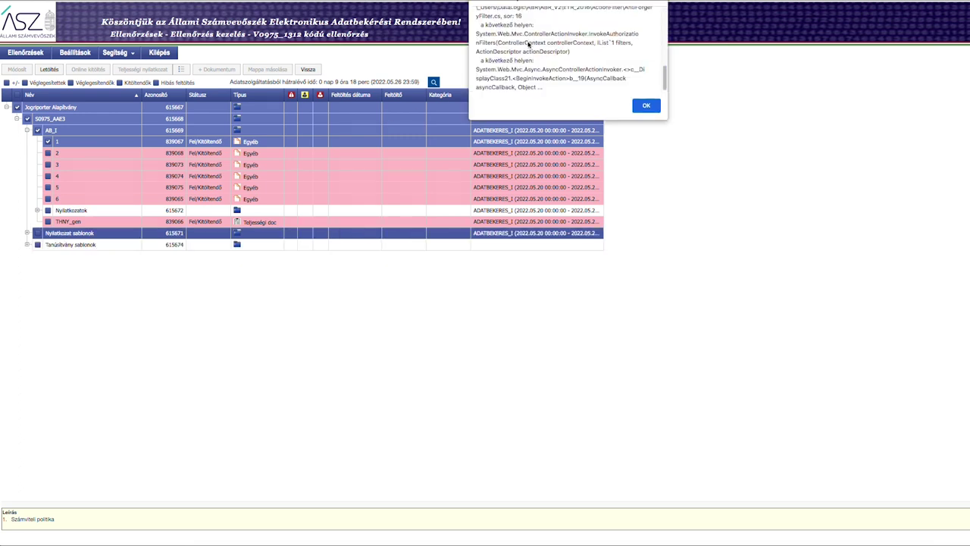
{"action": "left_click", "coordinate": [645, 108]}
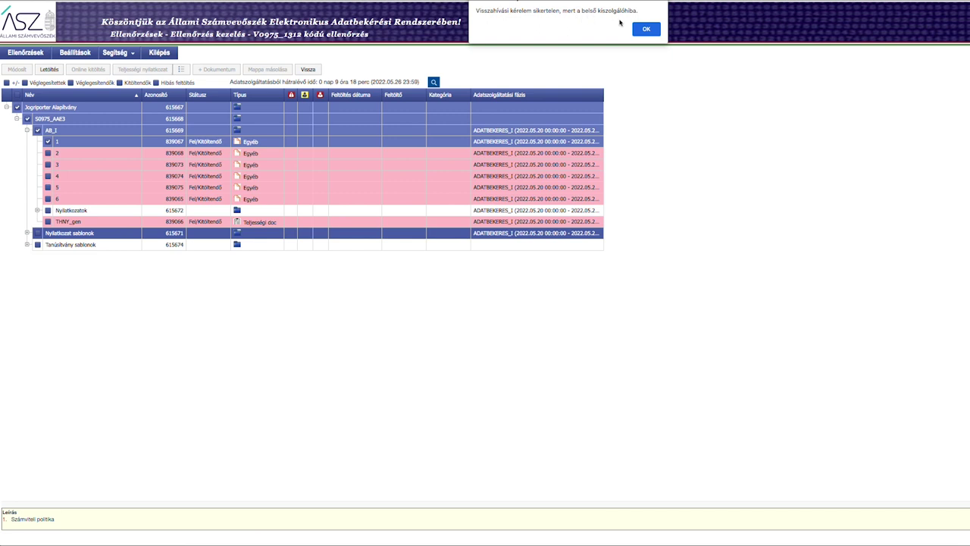
{"action": "left_click", "coordinate": [646, 33]}
- Highlight request 2 under AB_I, and read and dismiss the error alerts
{"action": "left_click", "coordinate": [63, 155]}
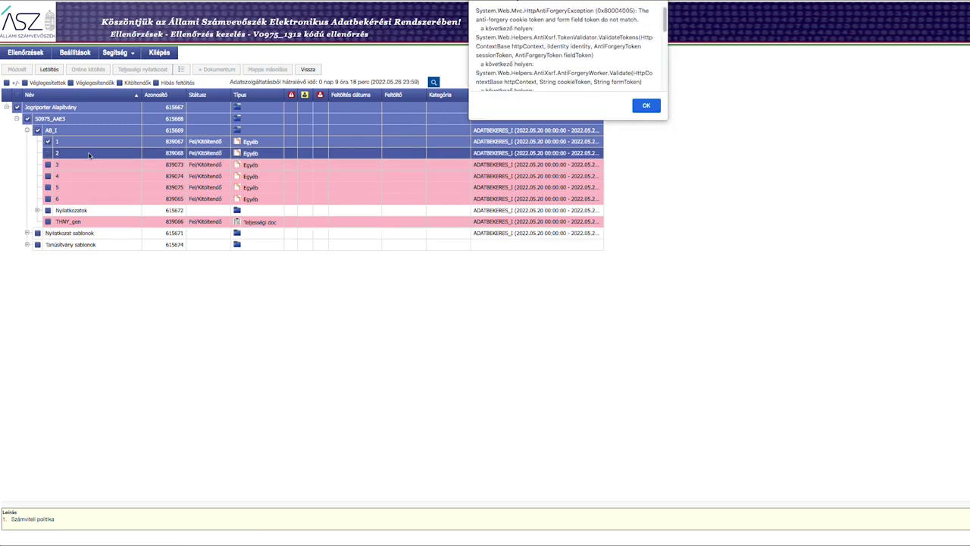
{"action": "scroll", "coordinate": [622, 78], "scroll_direction": "down", "scroll_amount": 5}
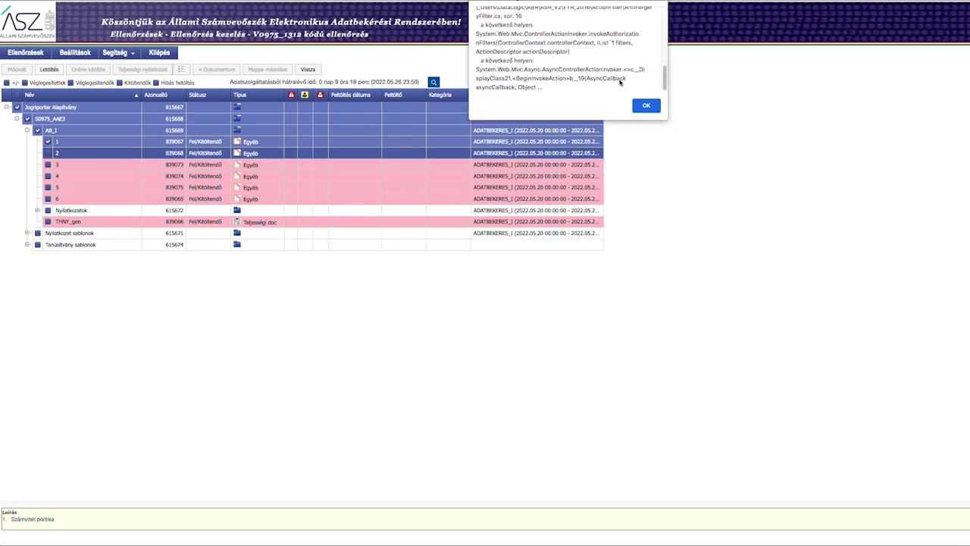
{"action": "left_click", "coordinate": [645, 105]}
{"action": "left_click", "coordinate": [642, 32]}
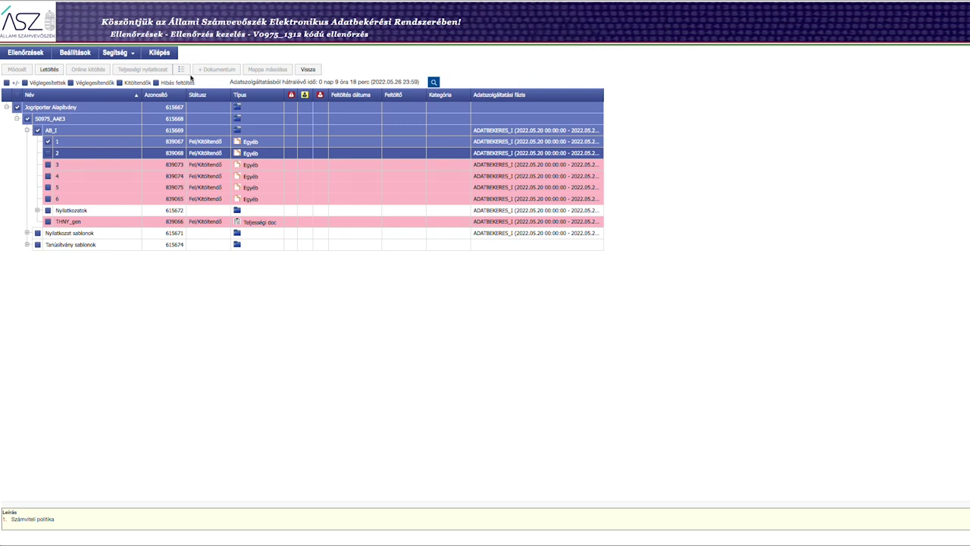
- Highlight the Jogriporter Alapítvány root folder and clear its checkmark, dismissing the error alerts
{"action": "left_click", "coordinate": [50, 108]}
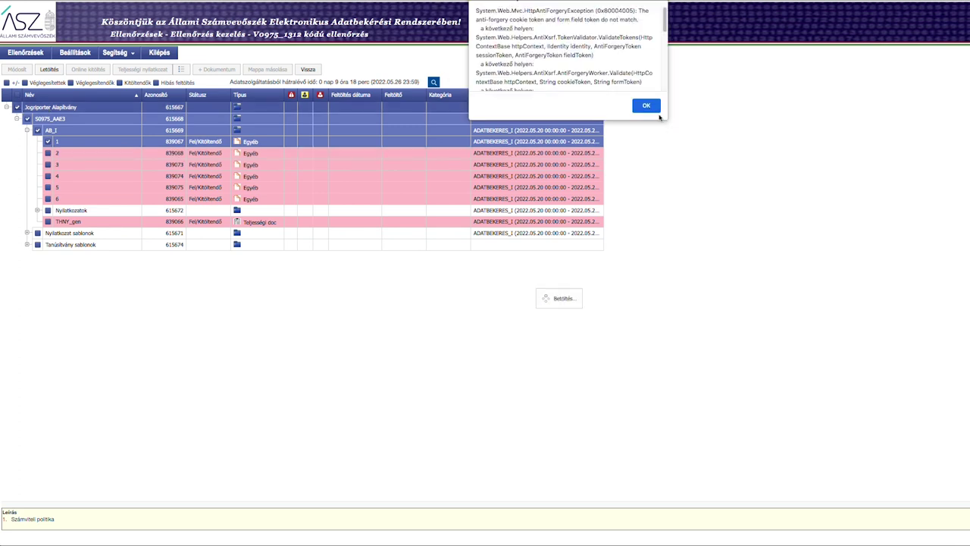
{"action": "left_click", "coordinate": [649, 106]}
{"action": "left_click", "coordinate": [645, 29]}
{"action": "left_click", "coordinate": [18, 108]}
{"action": "left_click", "coordinate": [645, 30]}
{"action": "left_click", "coordinate": [645, 105]}
- Clear the checkmarks of the AB_I folder and request 1, reading and dismissing the error alerts
{"action": "left_click", "coordinate": [37, 131]}
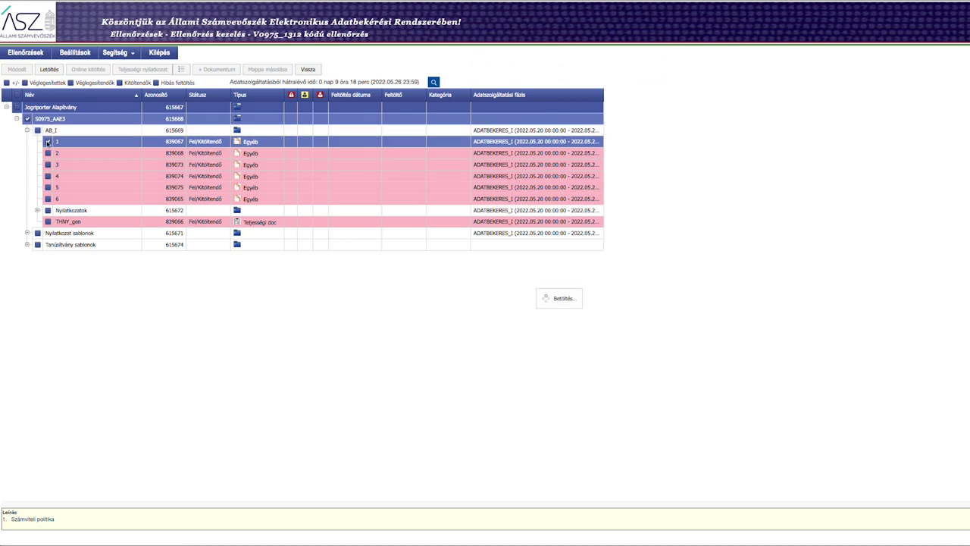
{"action": "left_click", "coordinate": [646, 33]}
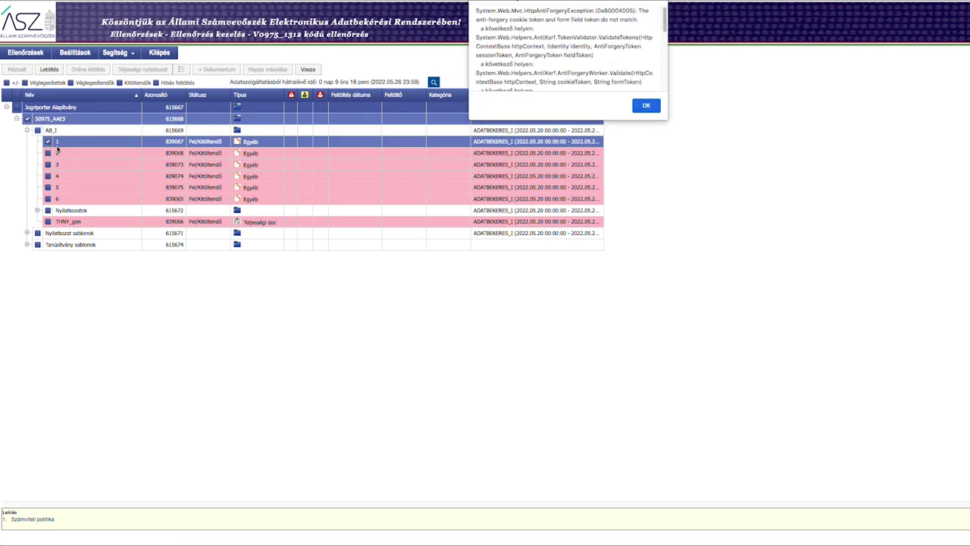
{"action": "left_click", "coordinate": [638, 107]}
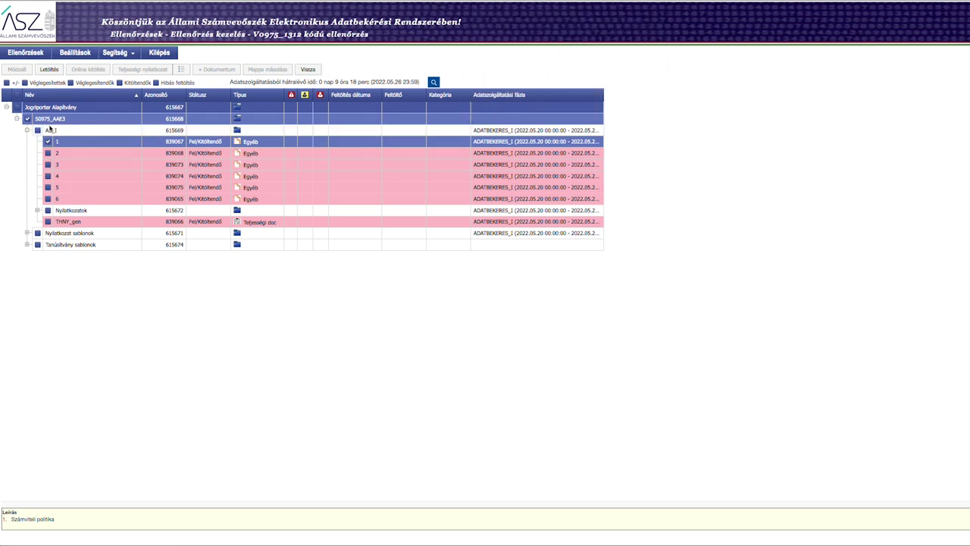
{"action": "left_click", "coordinate": [48, 142]}
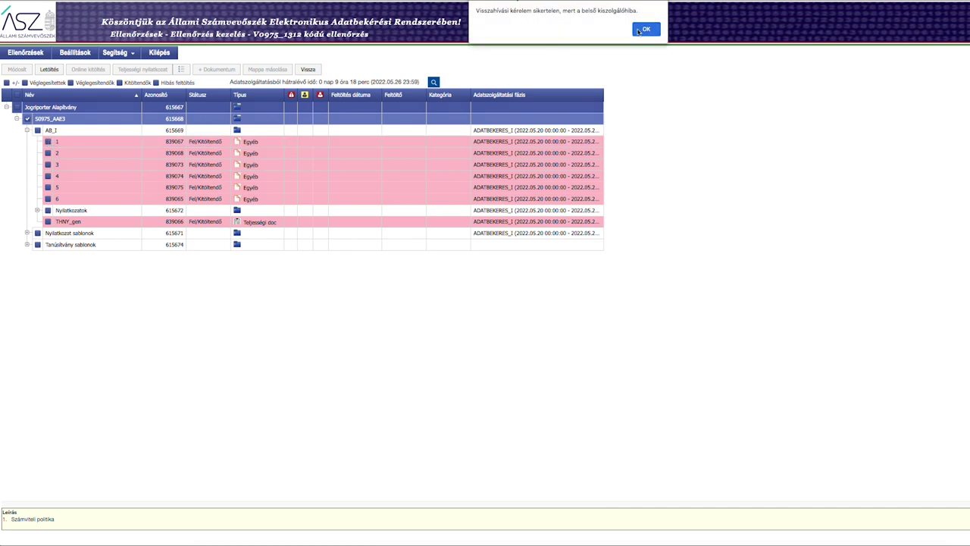
{"action": "left_click", "coordinate": [639, 32]}
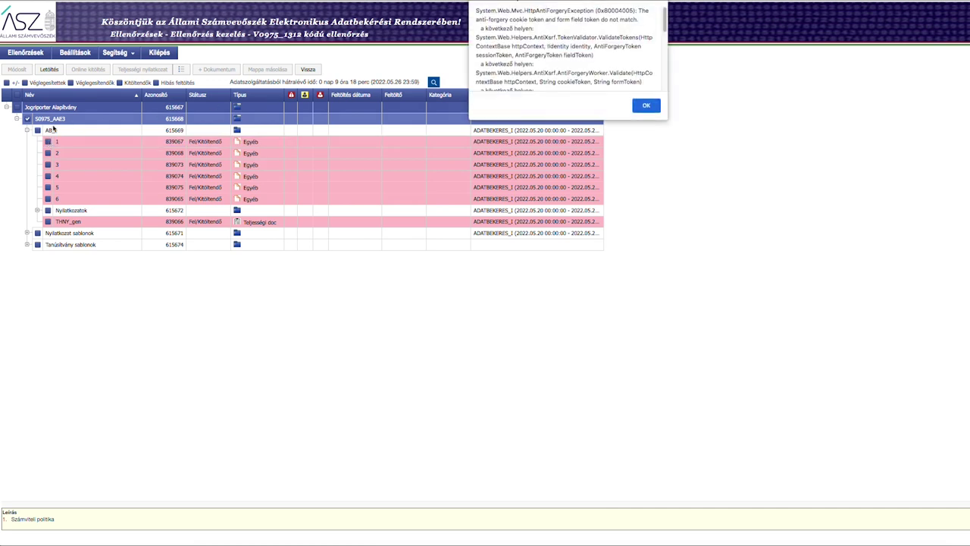
{"action": "scroll", "coordinate": [622, 71], "scroll_direction": "down", "scroll_amount": 5}
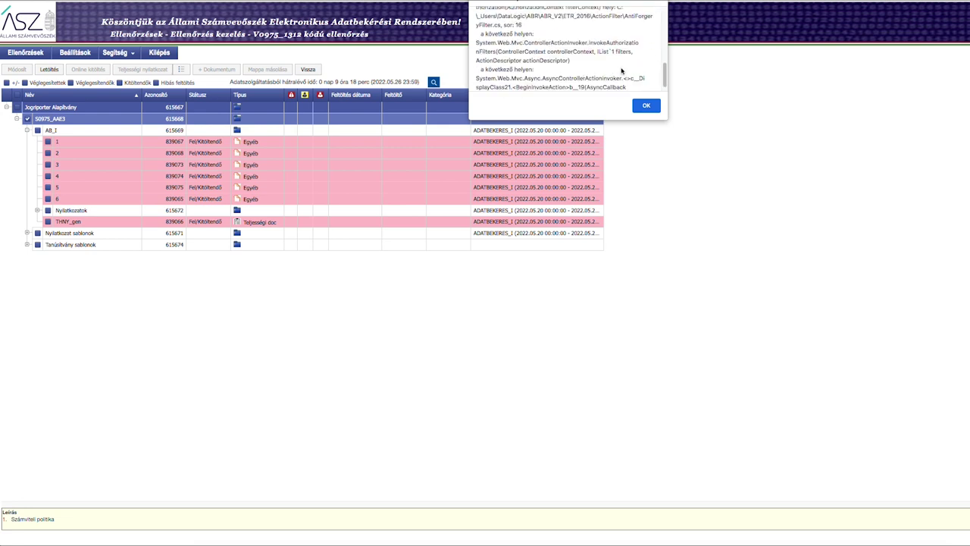
{"action": "left_click", "coordinate": [645, 105]}
- Highlight request 6 under AB_I and dismiss the error alerts
{"action": "left_click", "coordinate": [70, 200]}
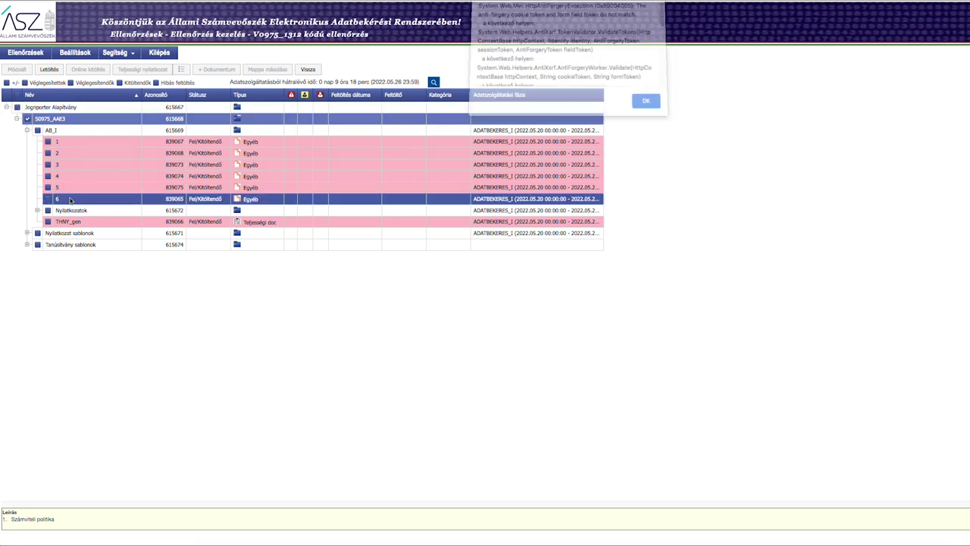
{"action": "left_click", "coordinate": [645, 105]}
{"action": "left_click", "coordinate": [646, 33]}
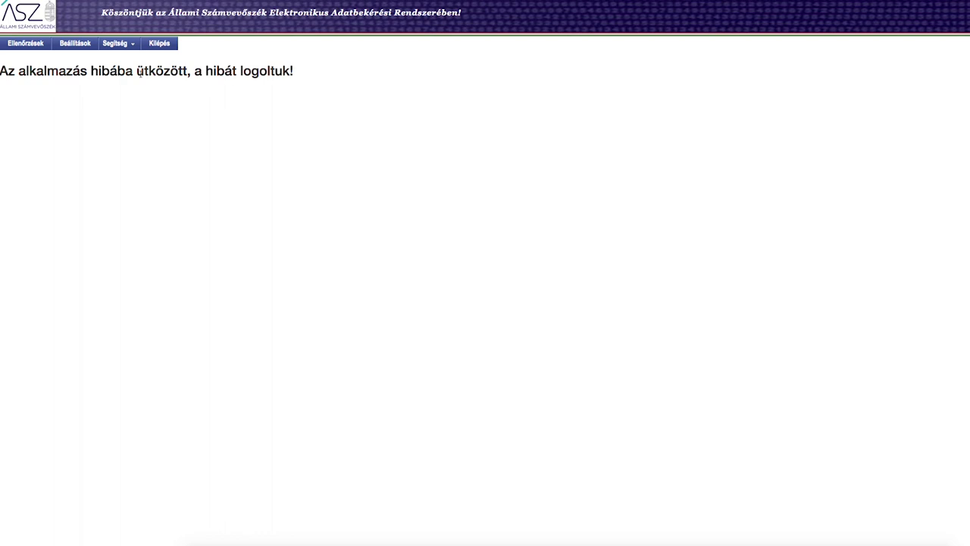
- Reopen the audits area, try to attach 1_Szamviteli_politika_JA.pdf to request 1, and read and dismiss the error alert
{"action": "left_click", "coordinate": [30, 45]}
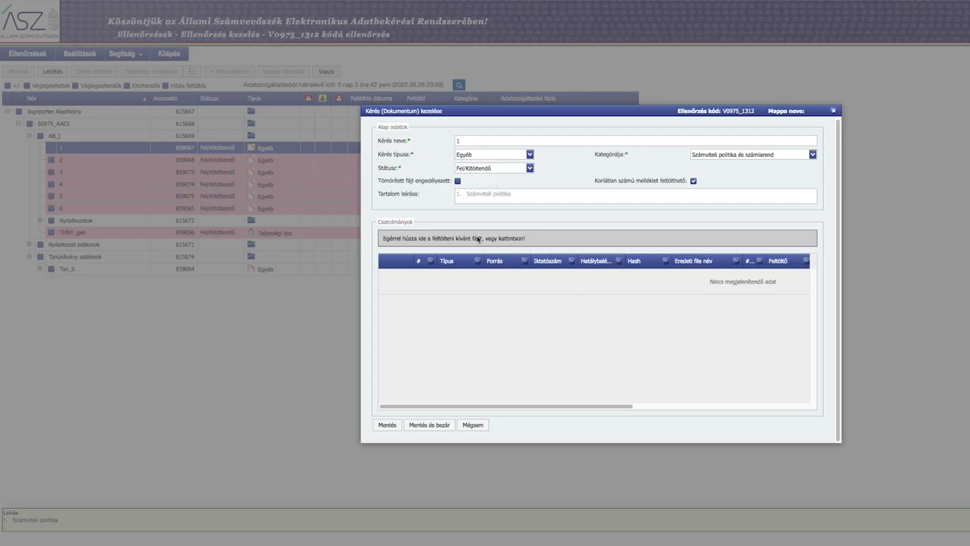
{"action": "left_click", "coordinate": [454, 238]}
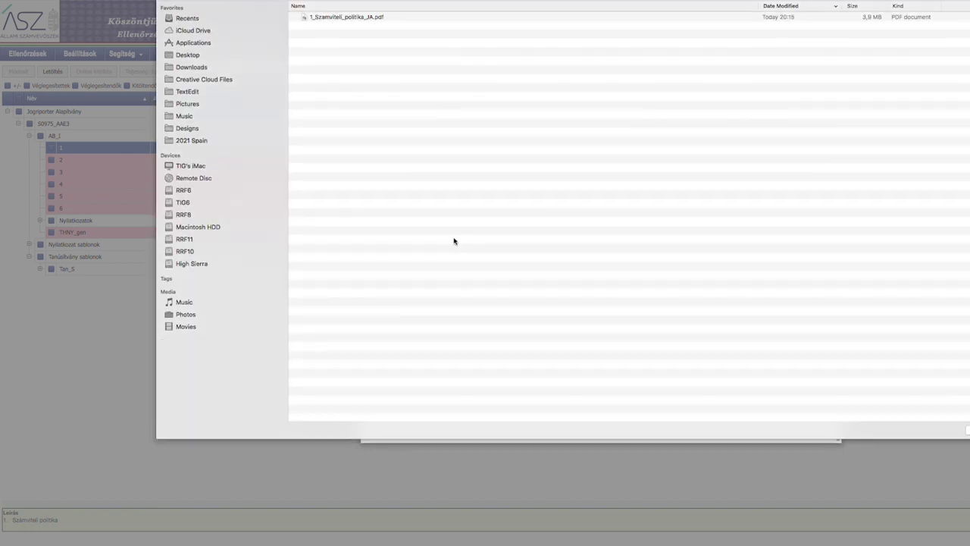
{"action": "left_click", "coordinate": [361, 16]}
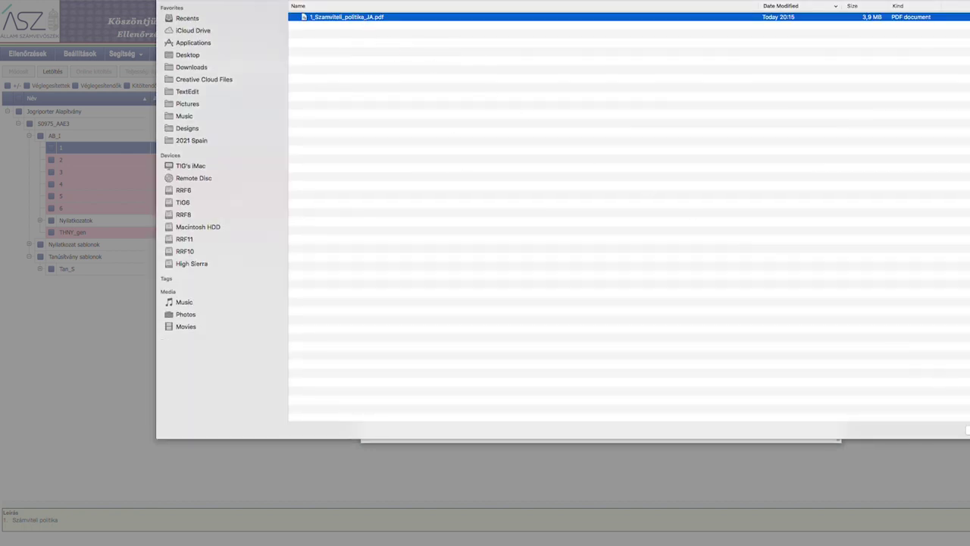
{"action": "key", "text": "Return"}
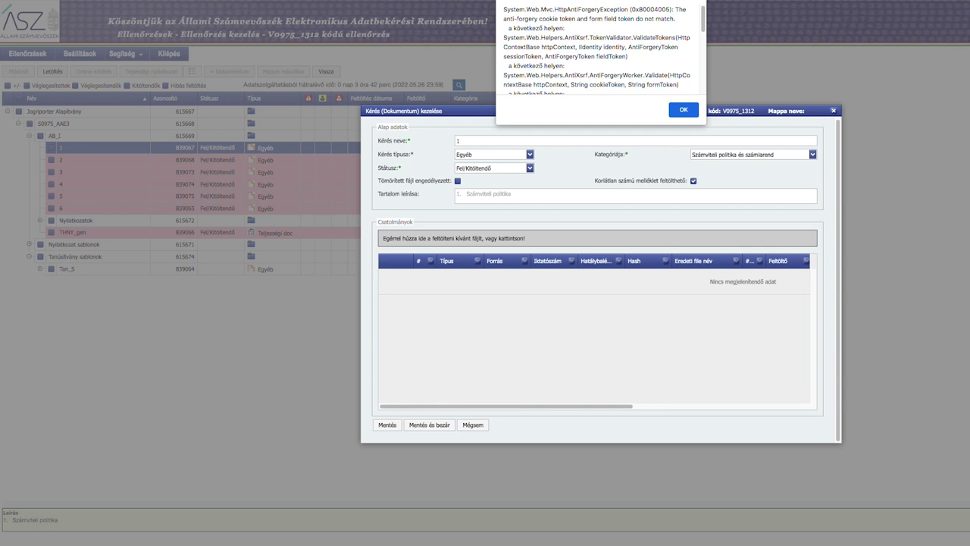
{"action": "left_click_drag", "start_coordinate": [704, 19], "coordinate": [705, 91]}
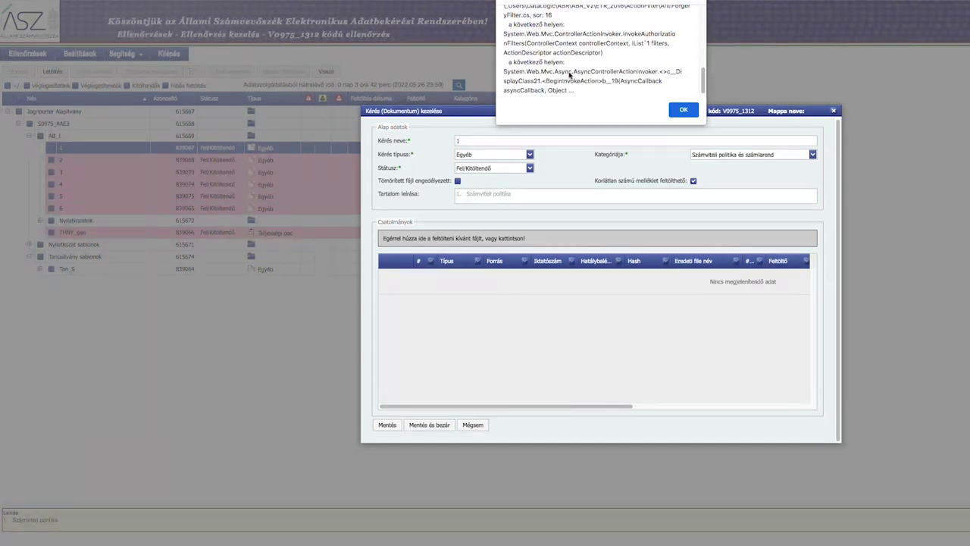
{"action": "left_click", "coordinate": [682, 110]}
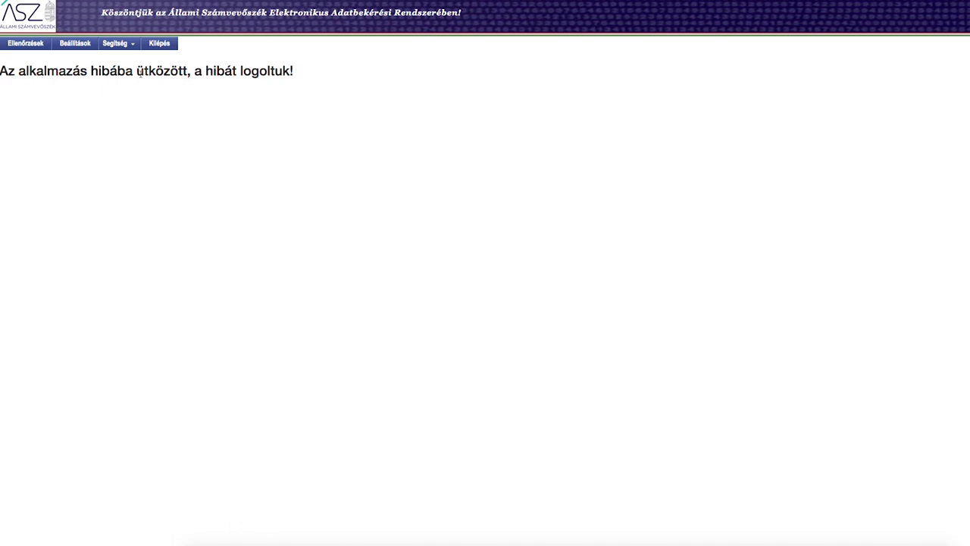
- Reopen the audits area, highlight request 5 and check its required document in the audit notice PDF's document list
{"action": "left_click", "coordinate": [27, 45]}
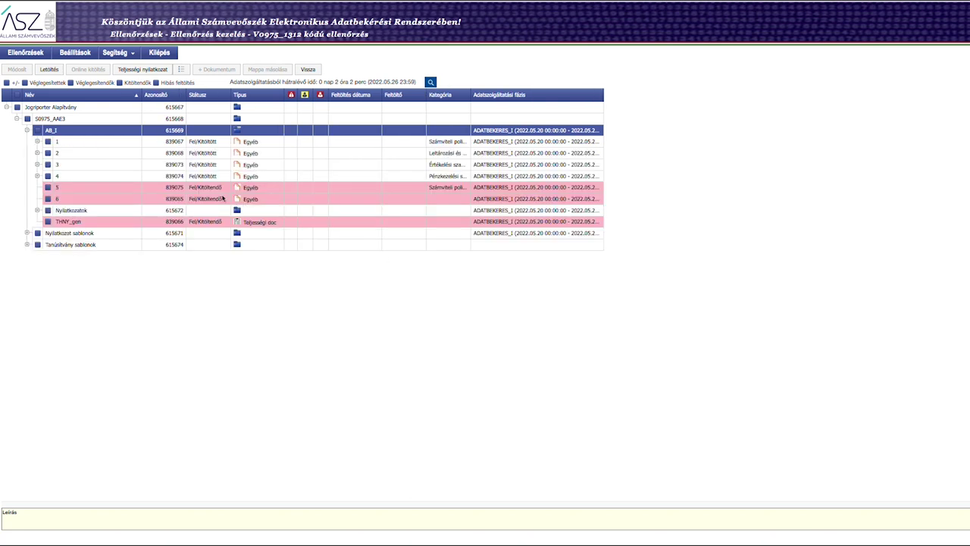
{"action": "left_click", "coordinate": [75, 188]}
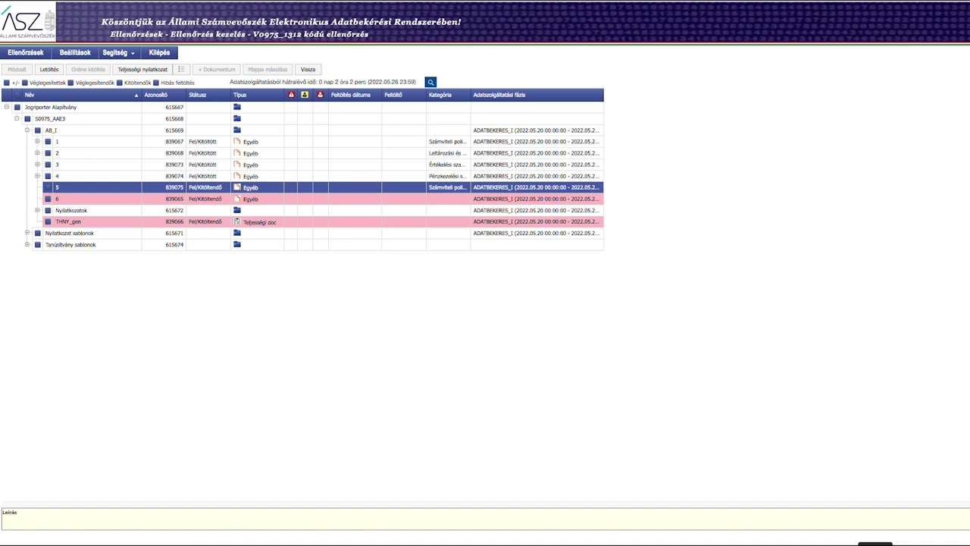
{"action": "scroll", "coordinate": [911, 346], "scroll_direction": "down", "scroll_amount": 10}
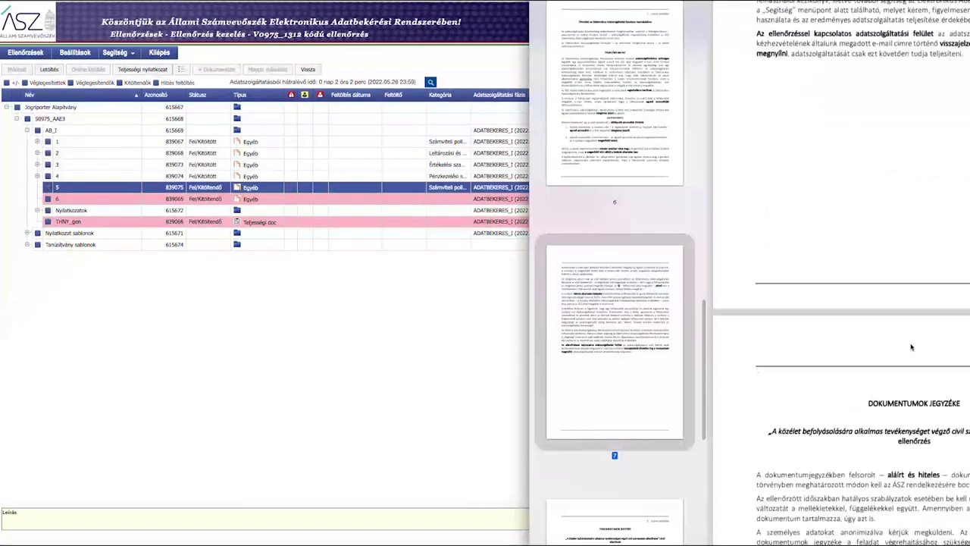
{"action": "scroll", "coordinate": [911, 347], "scroll_direction": "down", "scroll_amount": 5}
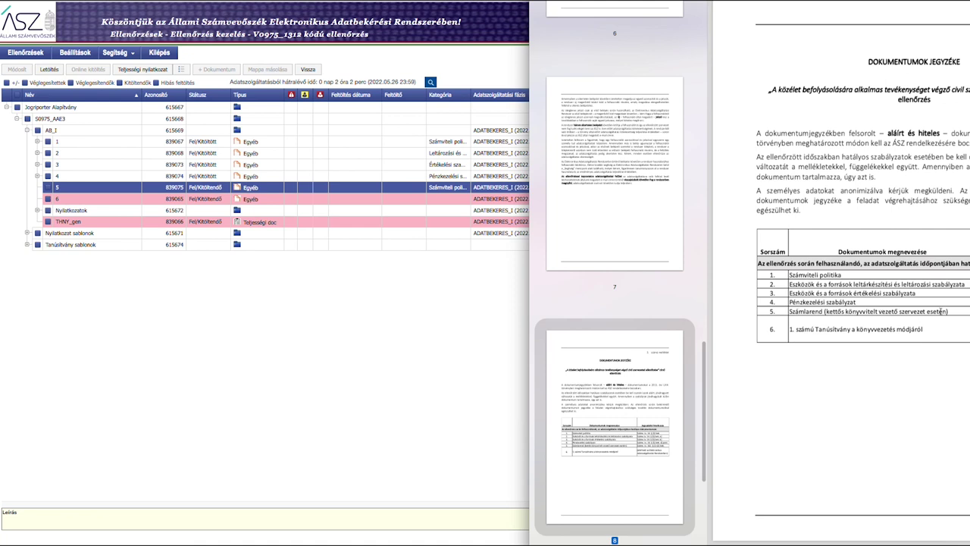
{"action": "left_click", "coordinate": [433, 316]}
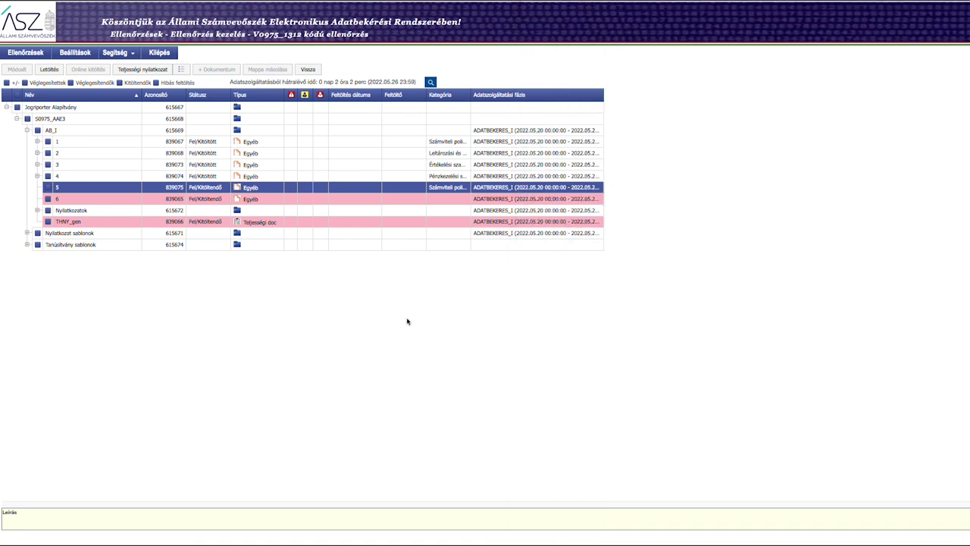
- Attach 5_szlrend_bizonylati_szabalyzat_JA.pdf to request 5, wait out the unresponsive page, and save and close the request
{"action": "left_click", "coordinate": [48, 187]}
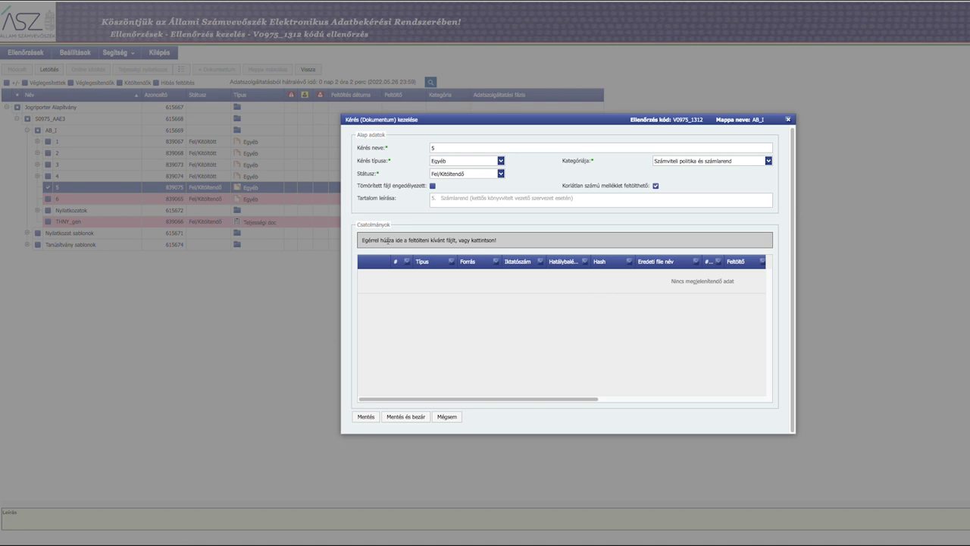
{"action": "left_click", "coordinate": [387, 239]}
{"action": "left_click", "coordinate": [325, 36]}
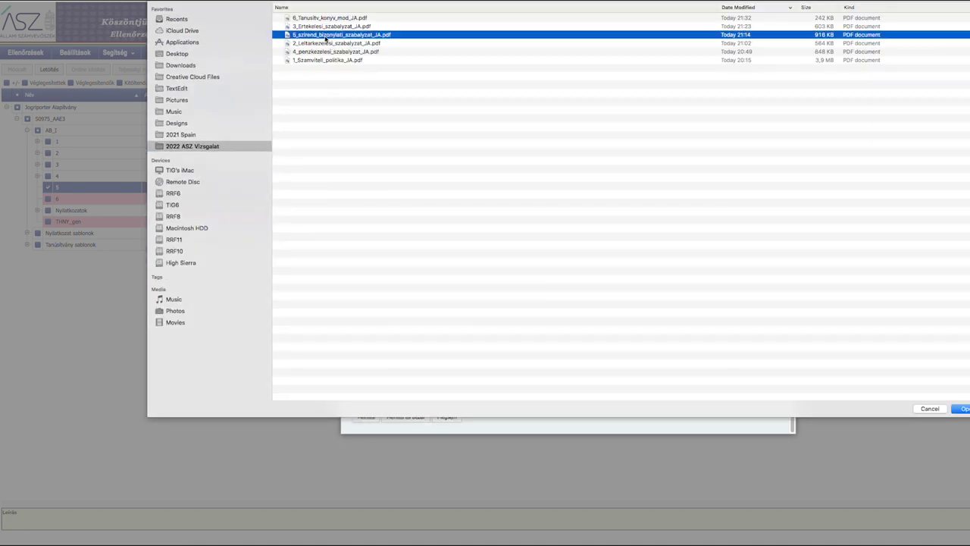
{"action": "left_click", "coordinate": [960, 409]}
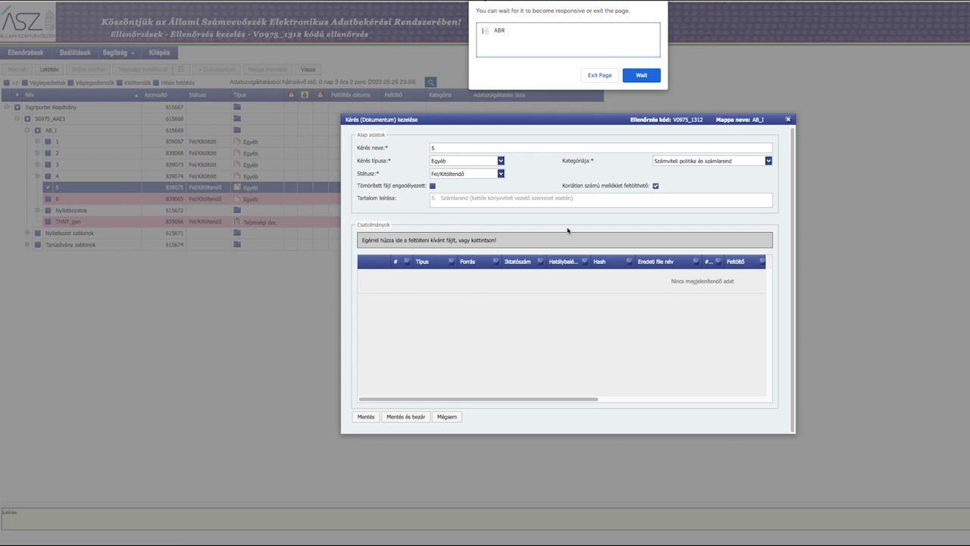
{"action": "left_click", "coordinate": [629, 75]}
{"action": "left_click", "coordinate": [645, 78]}
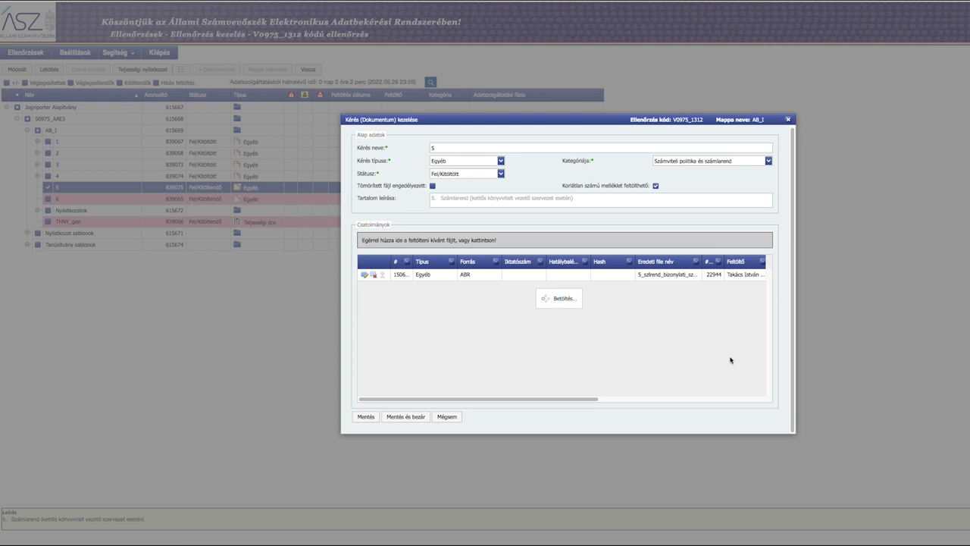
{"action": "left_click", "coordinate": [407, 417]}
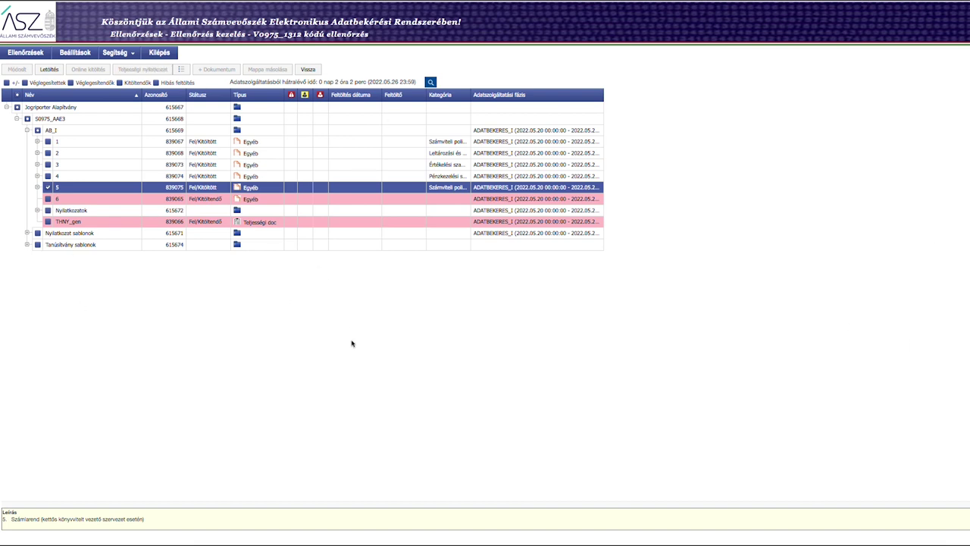
- Move the checkmark from request 5 to request 6 under AB_I, reading and dismissing the error alerts
{"action": "left_click", "coordinate": [48, 199]}
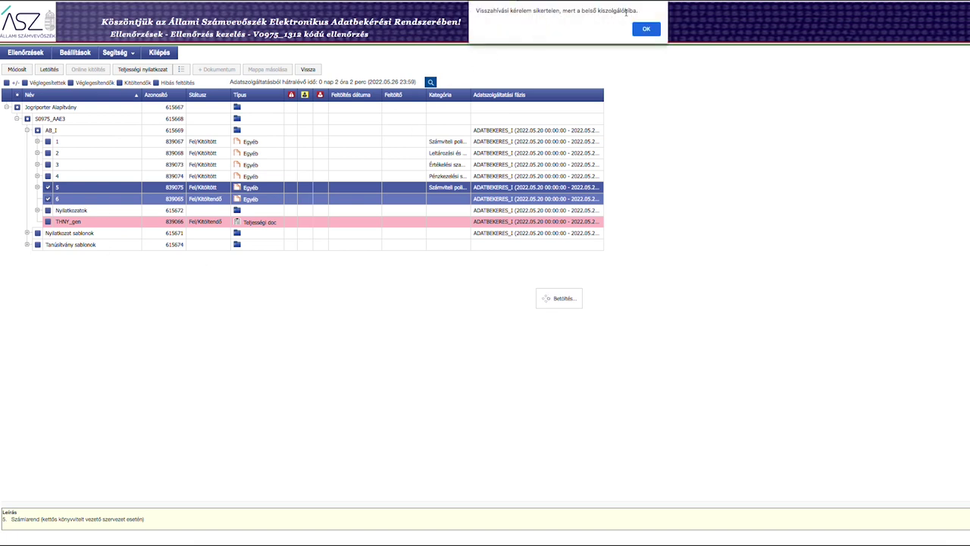
{"action": "left_click_drag", "start_coordinate": [636, 11], "coordinate": [476, 12]}
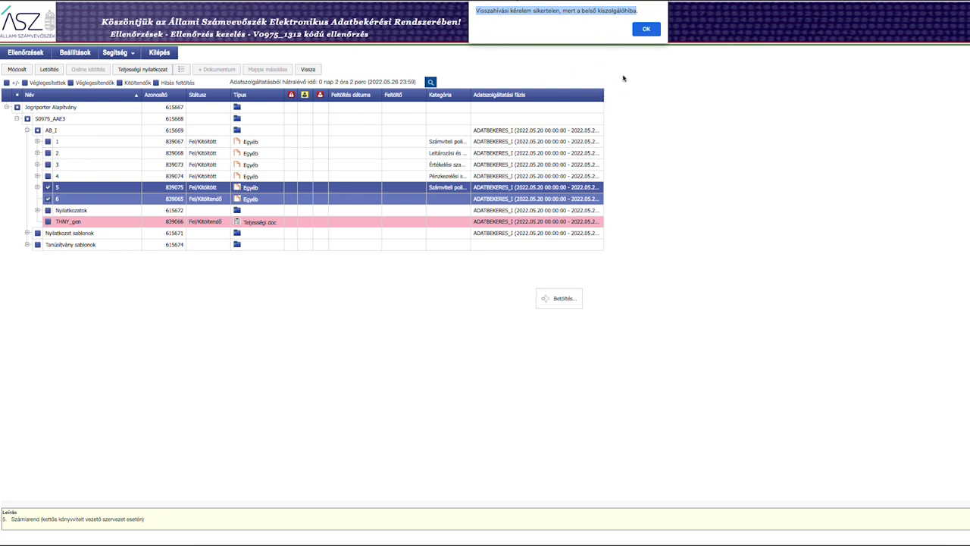
{"action": "left_click", "coordinate": [645, 31]}
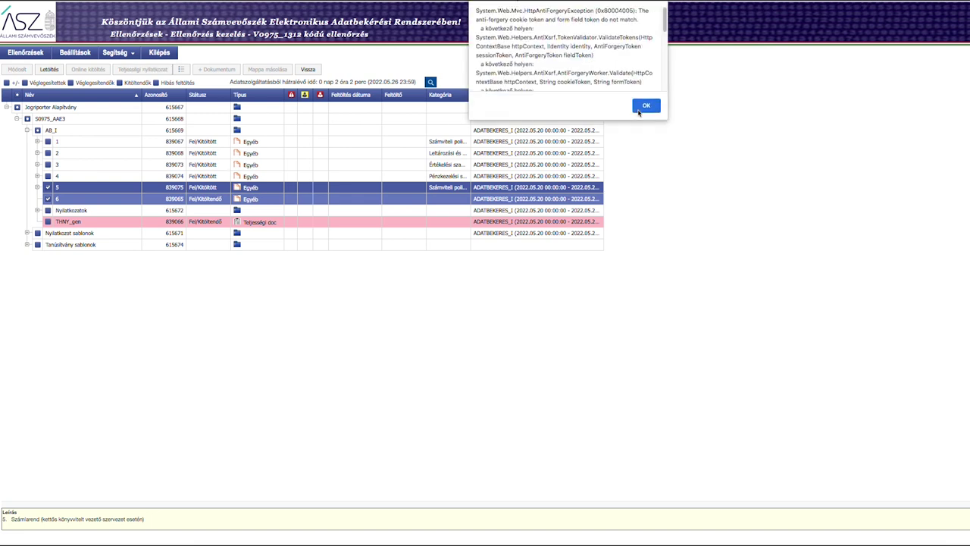
{"action": "left_click", "coordinate": [646, 106]}
{"action": "left_click", "coordinate": [48, 187]}
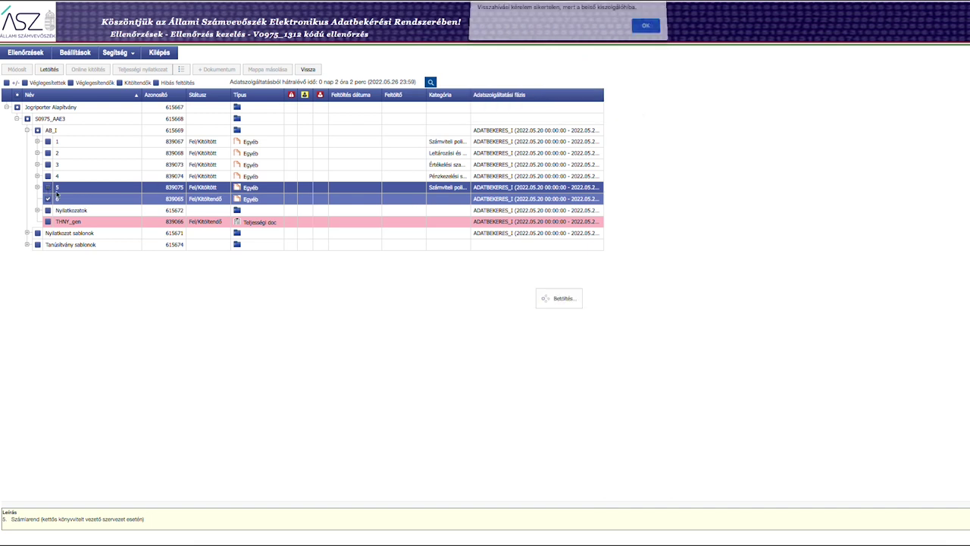
{"action": "left_click", "coordinate": [646, 29]}
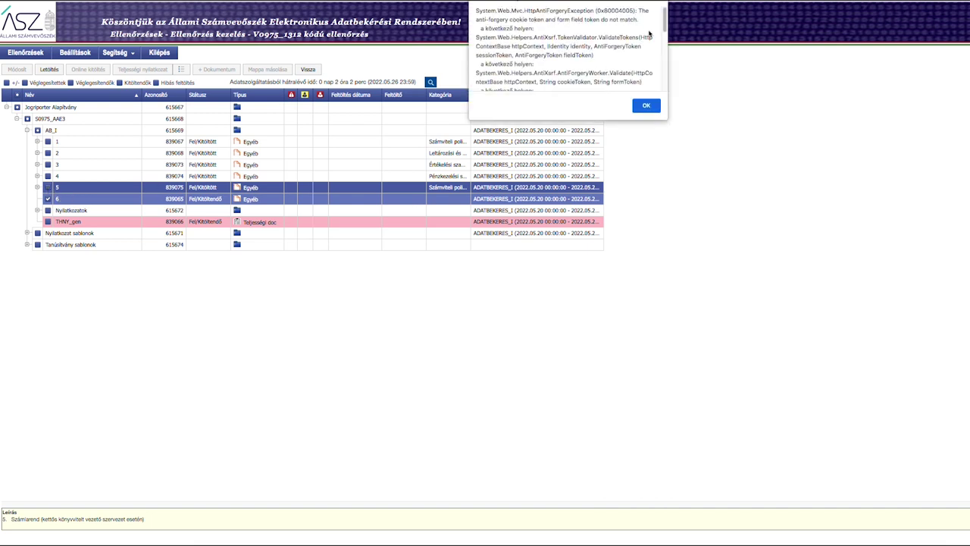
{"action": "left_click", "coordinate": [646, 106]}
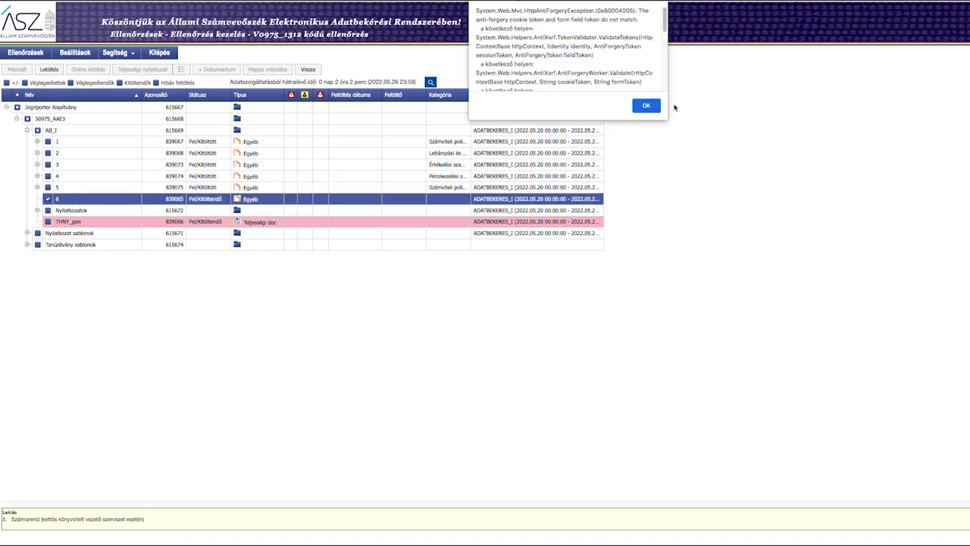
{"action": "left_click", "coordinate": [646, 106]}
{"action": "left_click", "coordinate": [647, 30]}
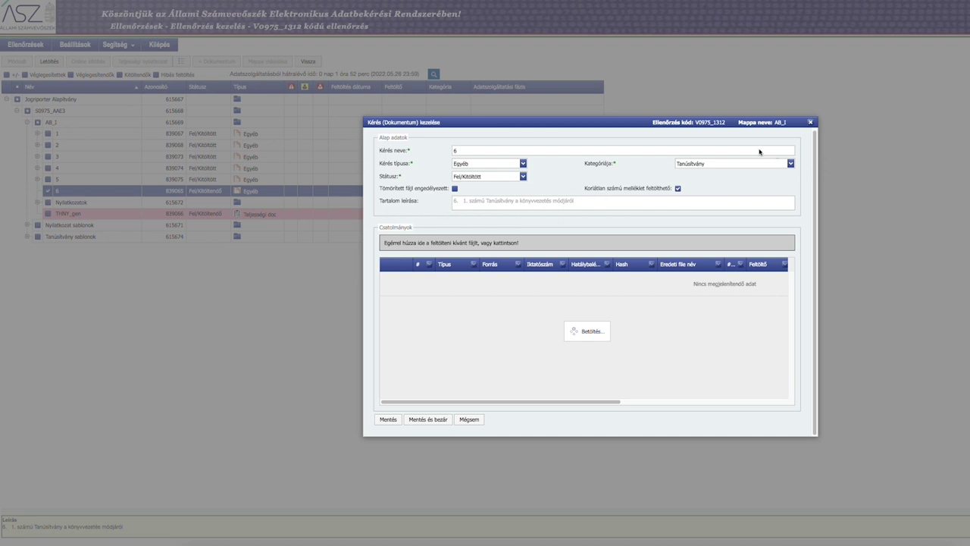
- Attach 6_Tanusitv_konyv_mod_JA.pdf to request 6, wait out the unresponsive page, and save and close the request
{"action": "left_click", "coordinate": [485, 242]}
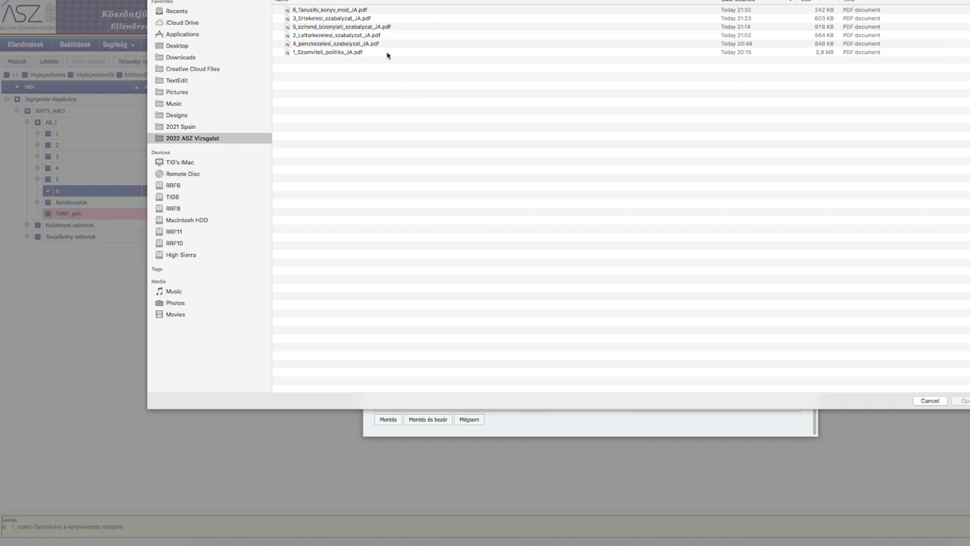
{"action": "left_click", "coordinate": [356, 11]}
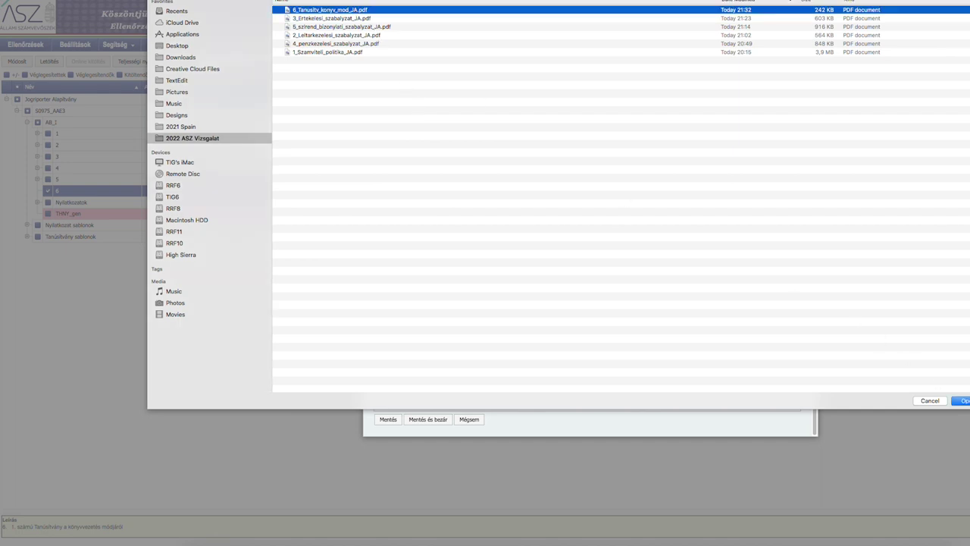
{"action": "left_click", "coordinate": [961, 400]}
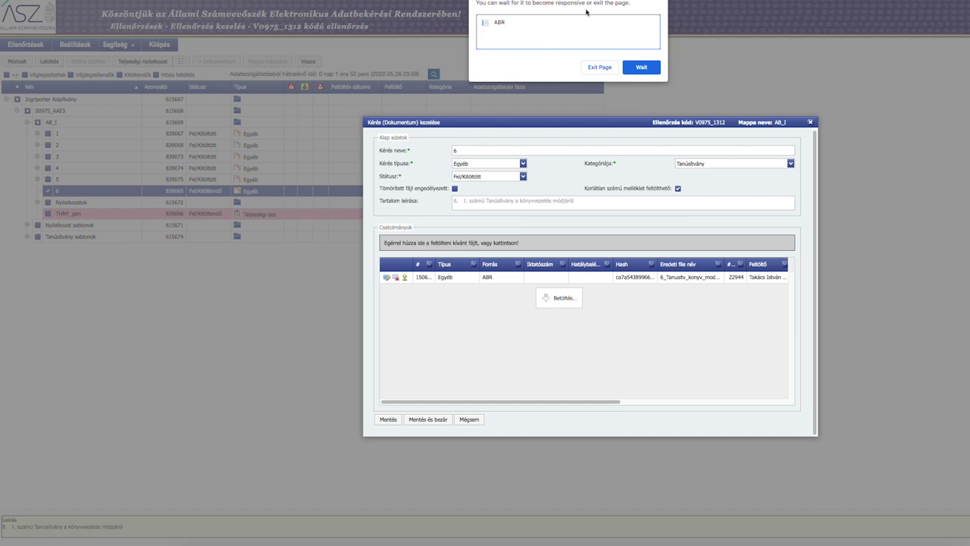
{"action": "left_click", "coordinate": [637, 68]}
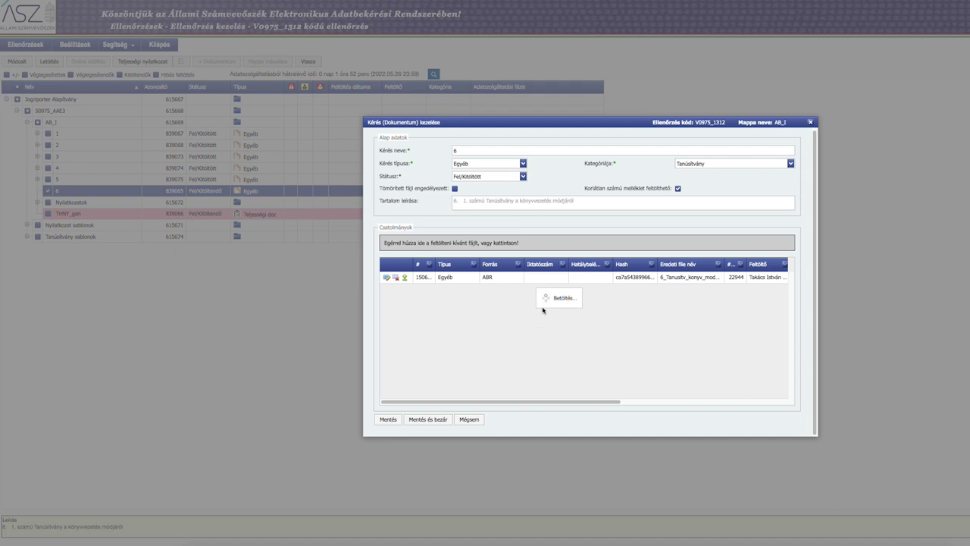
{"action": "left_click", "coordinate": [648, 71]}
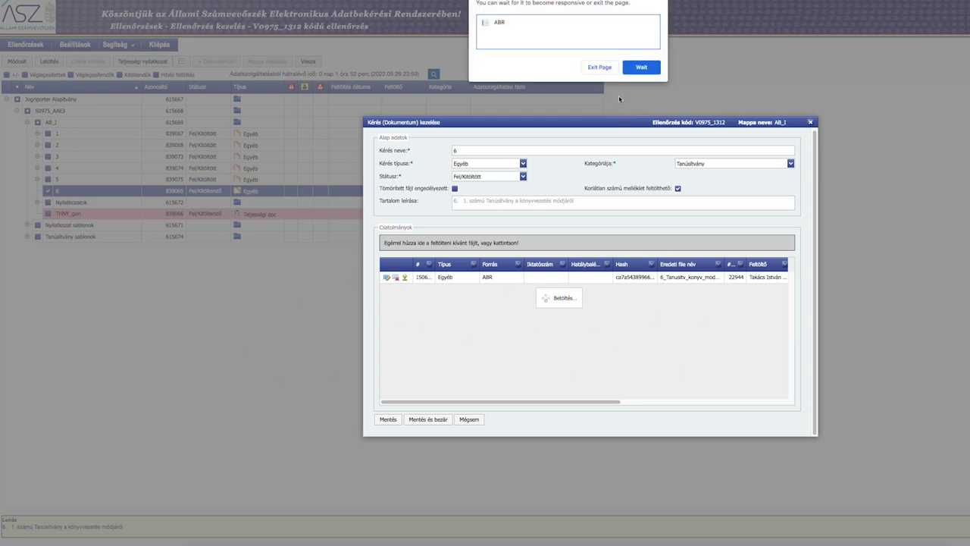
{"action": "left_click", "coordinate": [642, 69]}
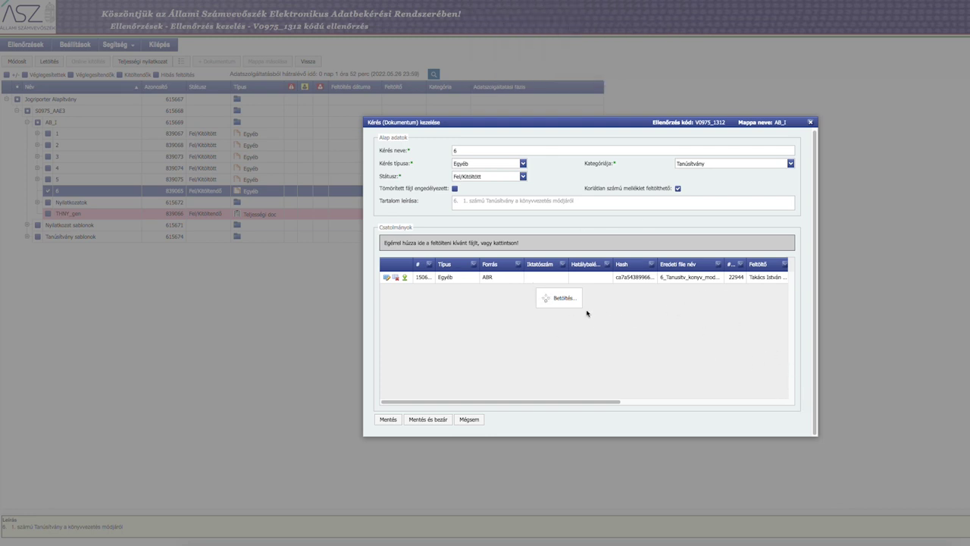
{"action": "left_click", "coordinate": [549, 300]}
{"action": "left_click", "coordinate": [930, 400]}
{"action": "left_click", "coordinate": [682, 340]}
{"action": "left_click", "coordinate": [930, 400]}
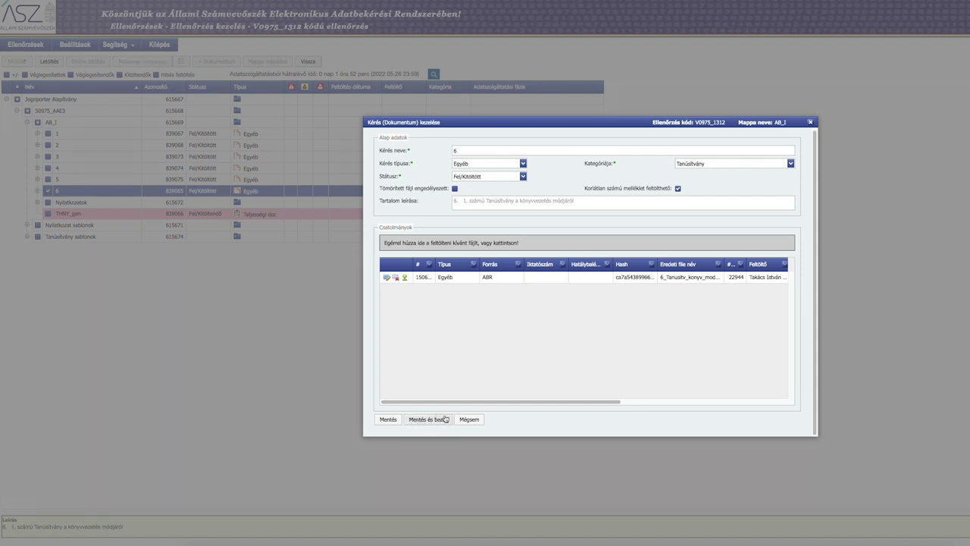
{"action": "left_click", "coordinate": [427, 422]}
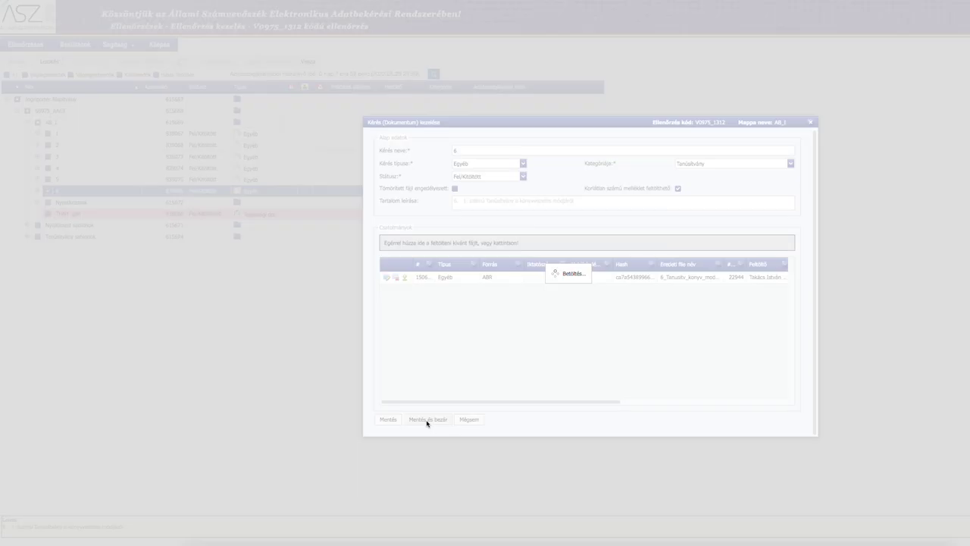
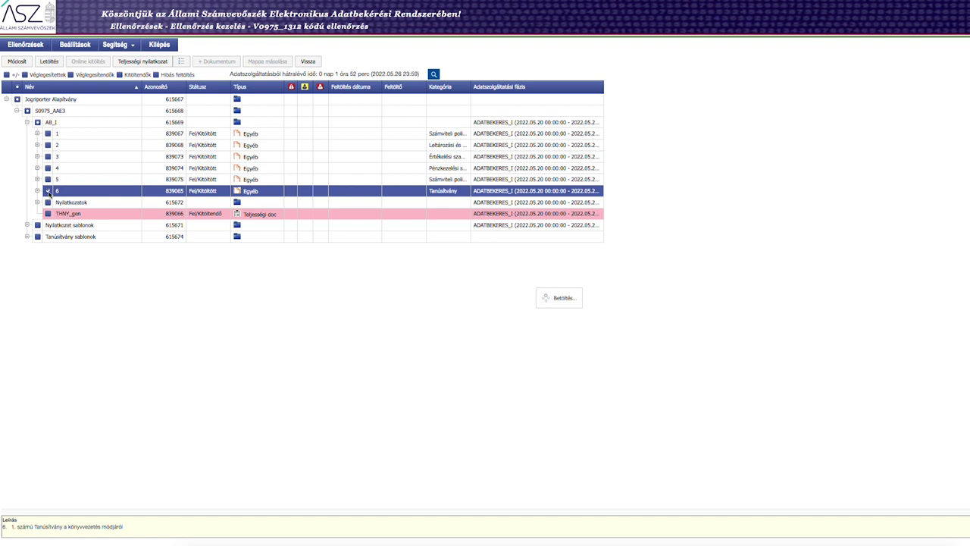
- Clear request 6's checkmark, reopen the audits area and try twice to download the checked THNY_gen item, reading and dismissing the error alerts
{"action": "left_click", "coordinate": [48, 191]}
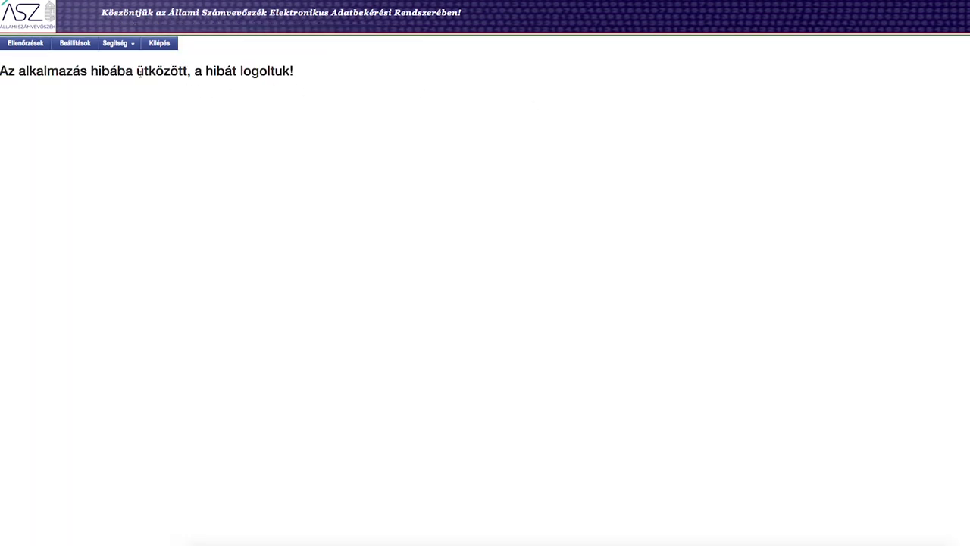
{"action": "left_click", "coordinate": [26, 45]}
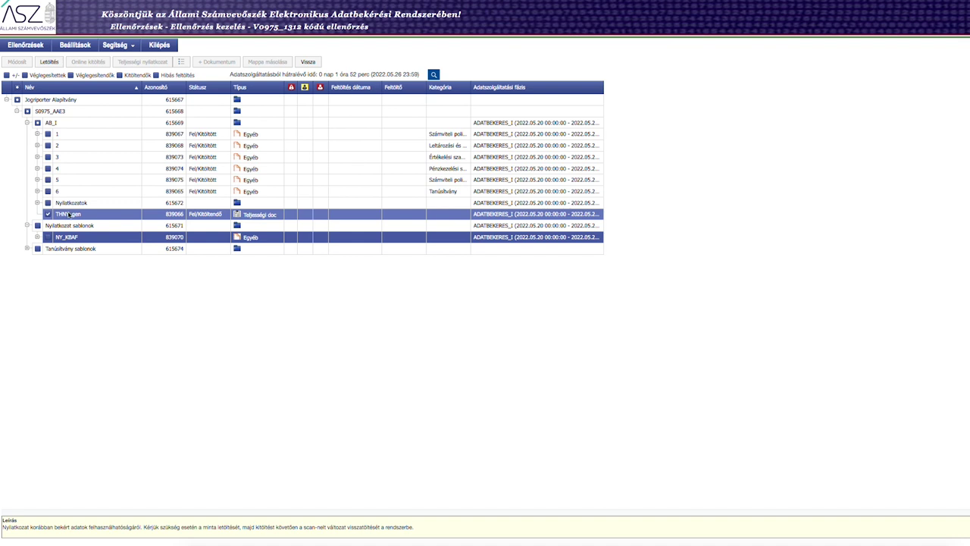
{"action": "left_click", "coordinate": [49, 63]}
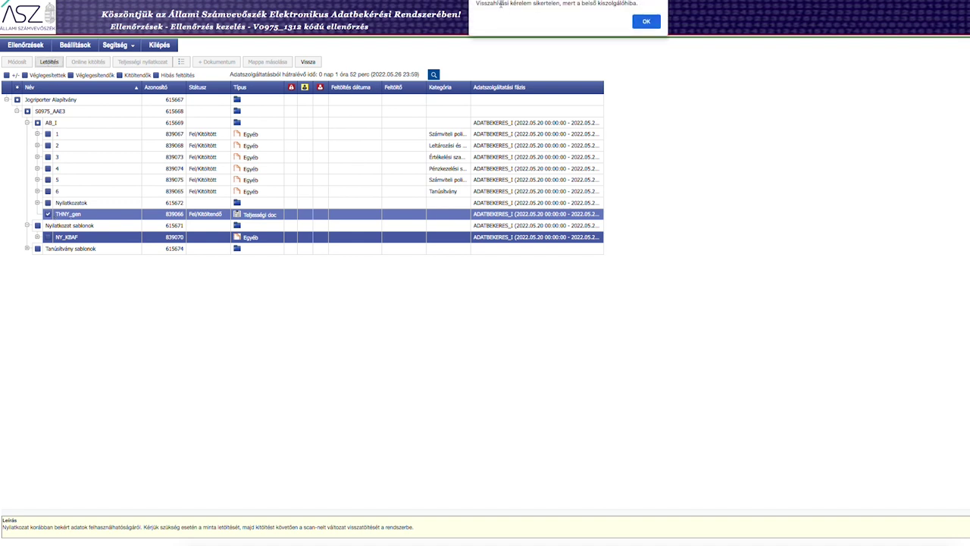
{"action": "left_click_drag", "start_coordinate": [477, 4], "coordinate": [651, 12]}
{"action": "left_click", "coordinate": [647, 20]}
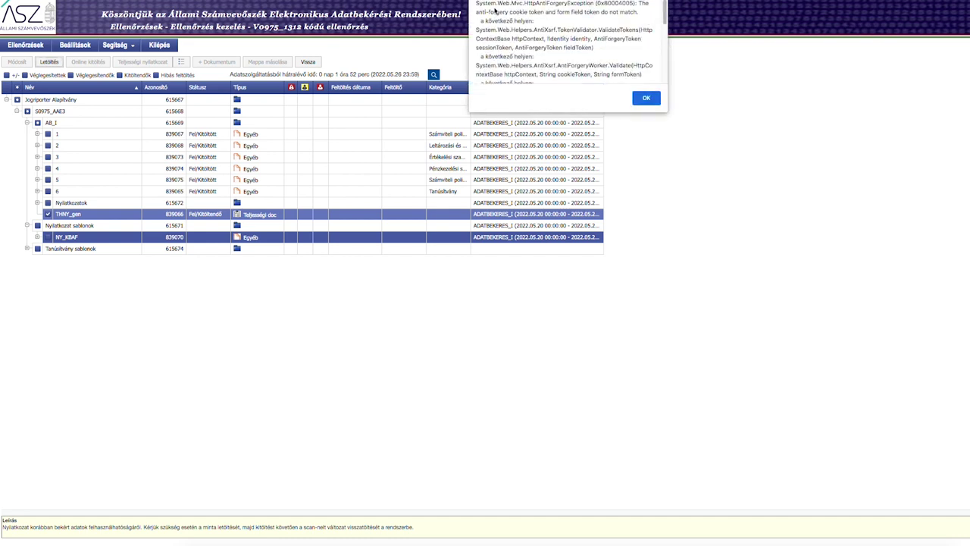
{"action": "scroll", "coordinate": [494, 11], "scroll_direction": "down", "scroll_amount": 5}
{"action": "left_click", "coordinate": [645, 99]}
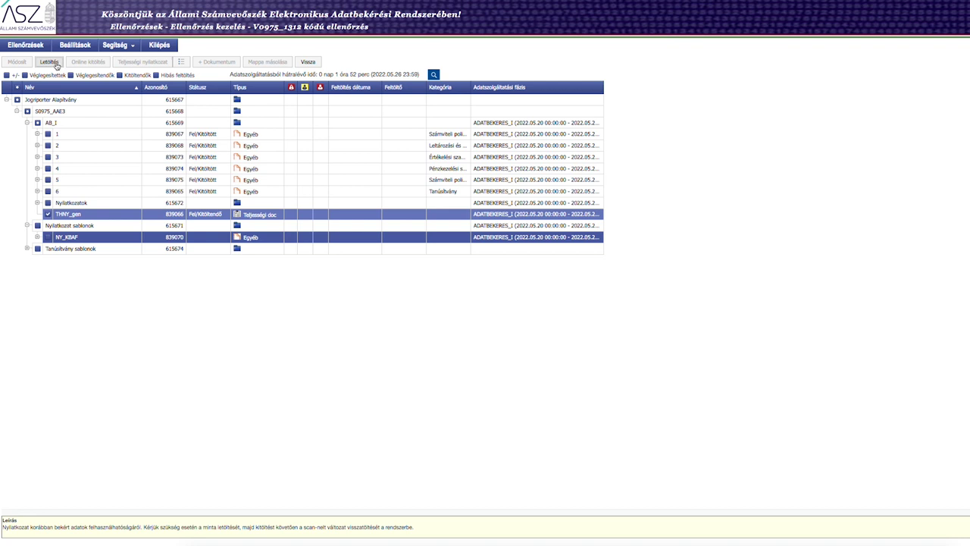
{"action": "left_click", "coordinate": [56, 65]}
{"action": "left_click_drag", "start_coordinate": [509, 3], "coordinate": [661, 9]}
{"action": "left_click", "coordinate": [647, 20]}
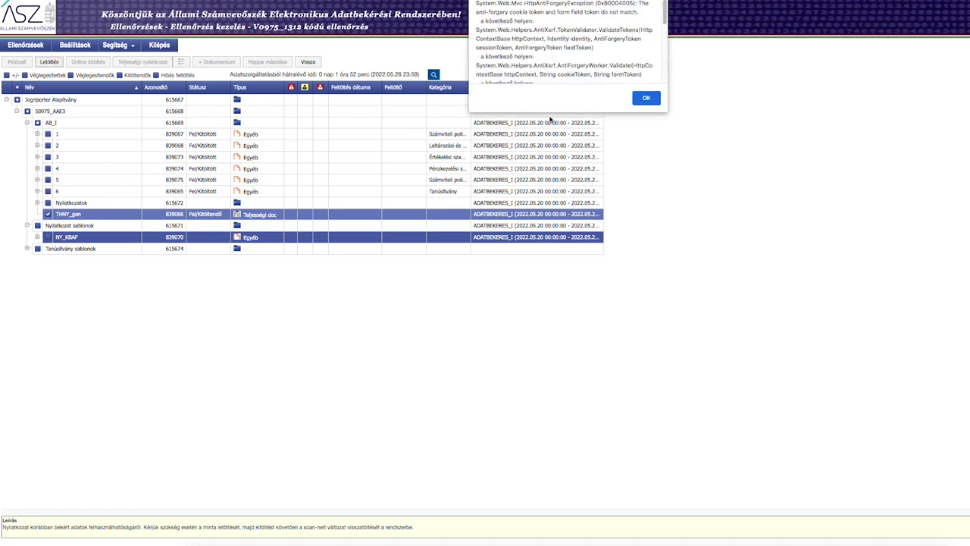
{"action": "left_click", "coordinate": [646, 98]}
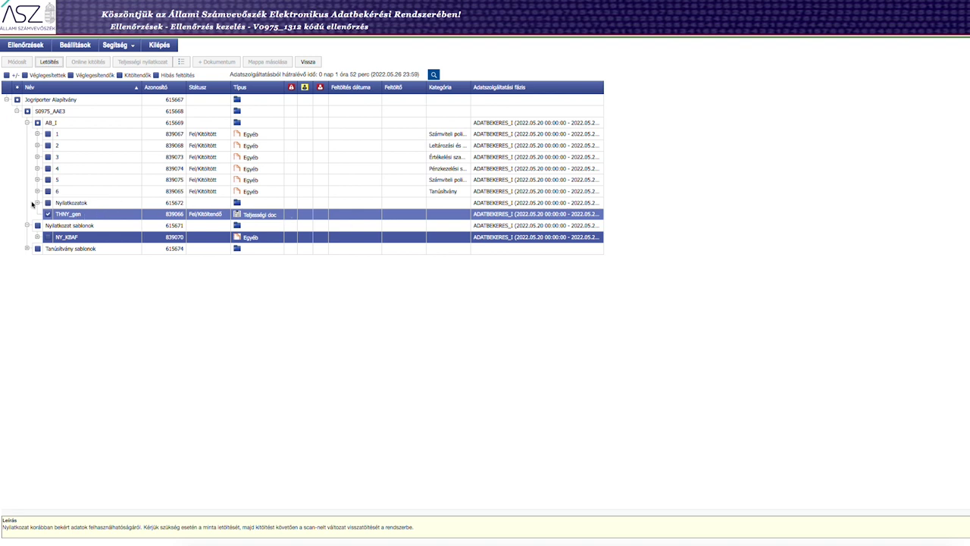
- Highlight the THNY_gen row and try its download again, dismissing the error alerts
{"action": "left_click", "coordinate": [75, 215]}
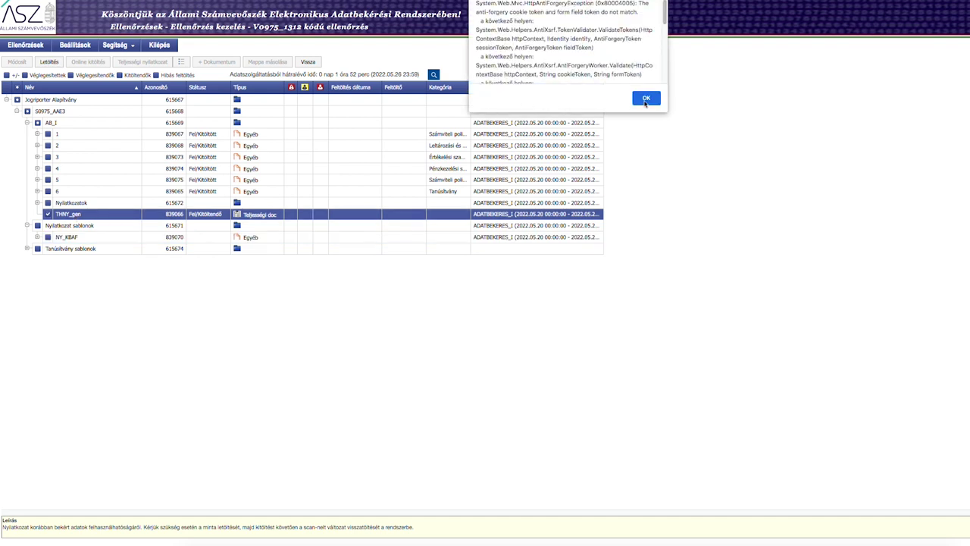
{"action": "left_click", "coordinate": [646, 100]}
{"action": "left_click", "coordinate": [645, 23]}
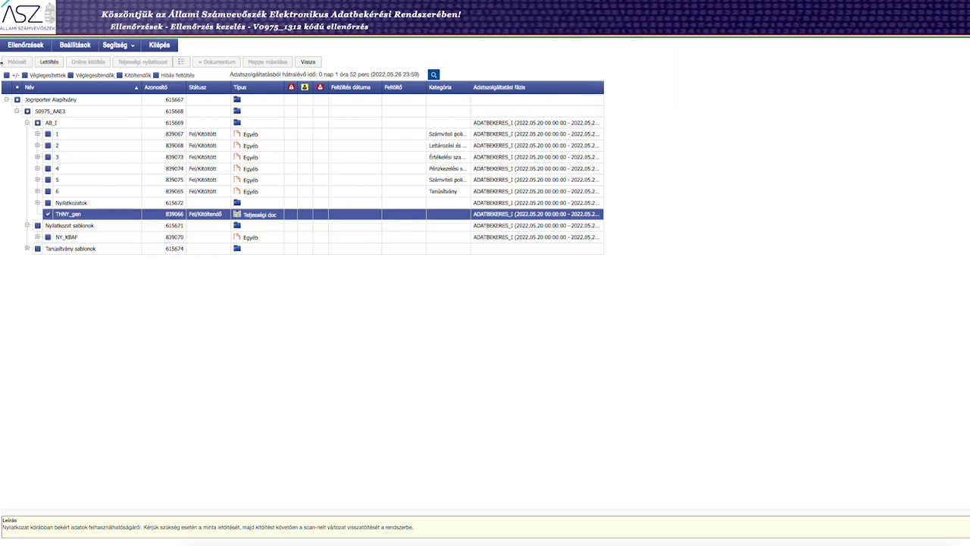
{"action": "left_click", "coordinate": [50, 62]}
{"action": "left_click", "coordinate": [645, 22]}
{"action": "left_click", "coordinate": [645, 98]}
- Clear Chrome's cached images and files for all time in the privacy and security settings
{"action": "left_click", "coordinate": [45, 0]}
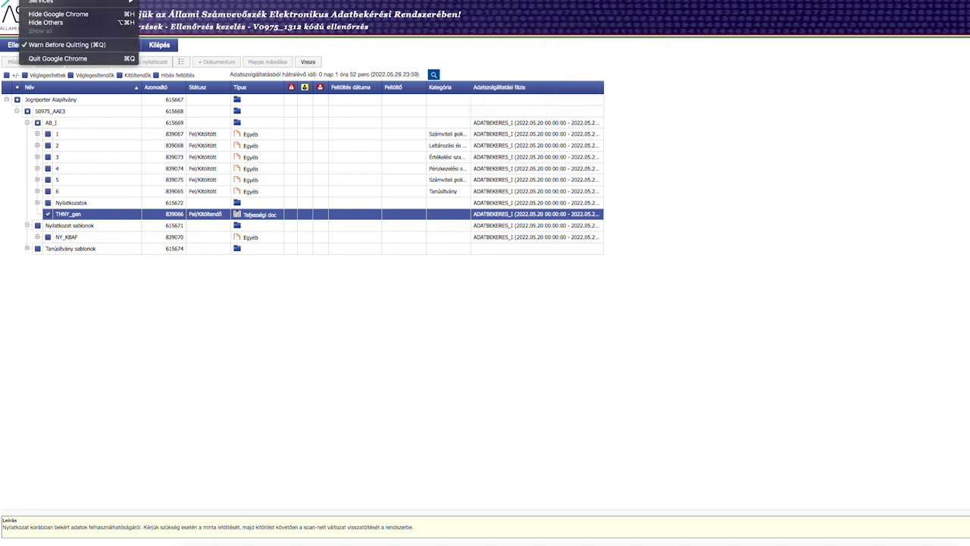
{"action": "key", "text": "Escape"}
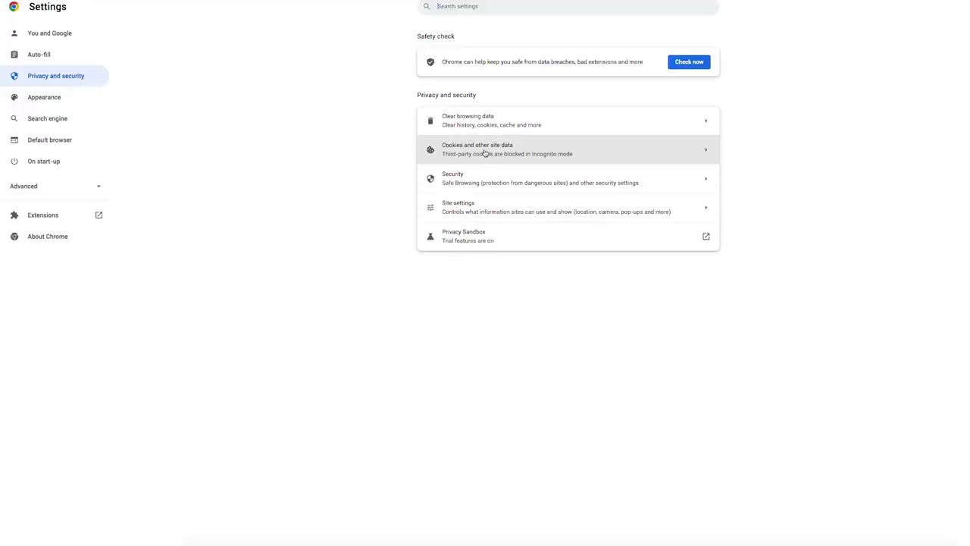
{"action": "left_click", "coordinate": [480, 129]}
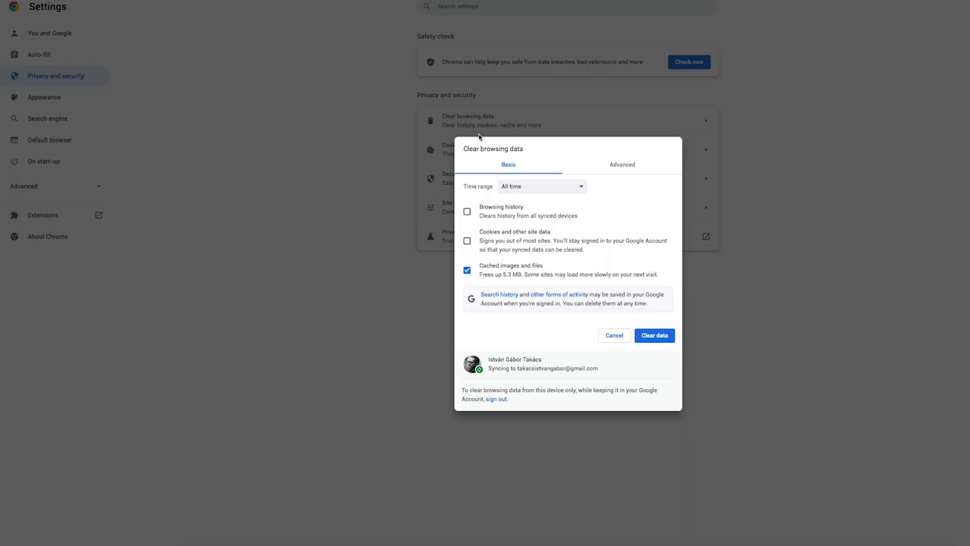
{"action": "left_click", "coordinate": [662, 337]}
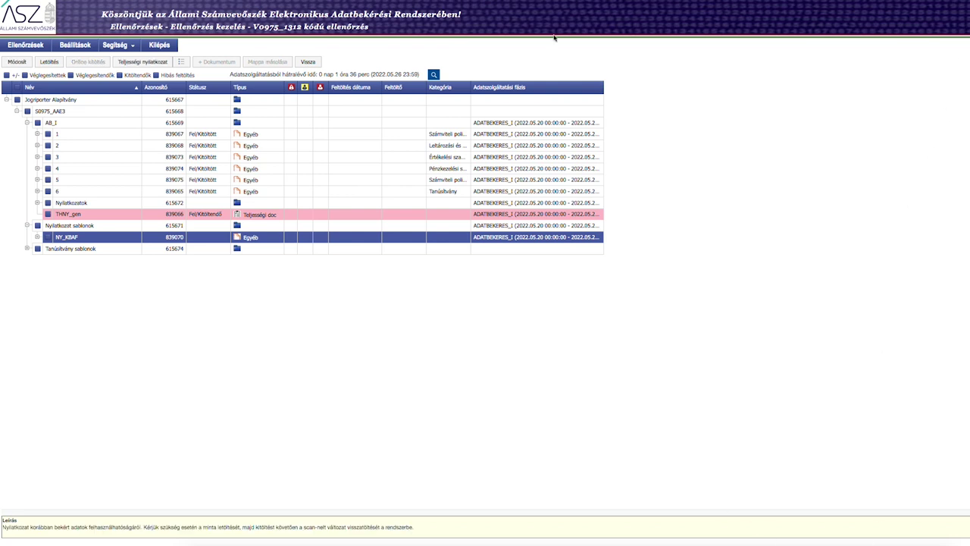
- Select the THNY_gen row, try its download again, and dismiss the alert
{"action": "left_click", "coordinate": [67, 216]}
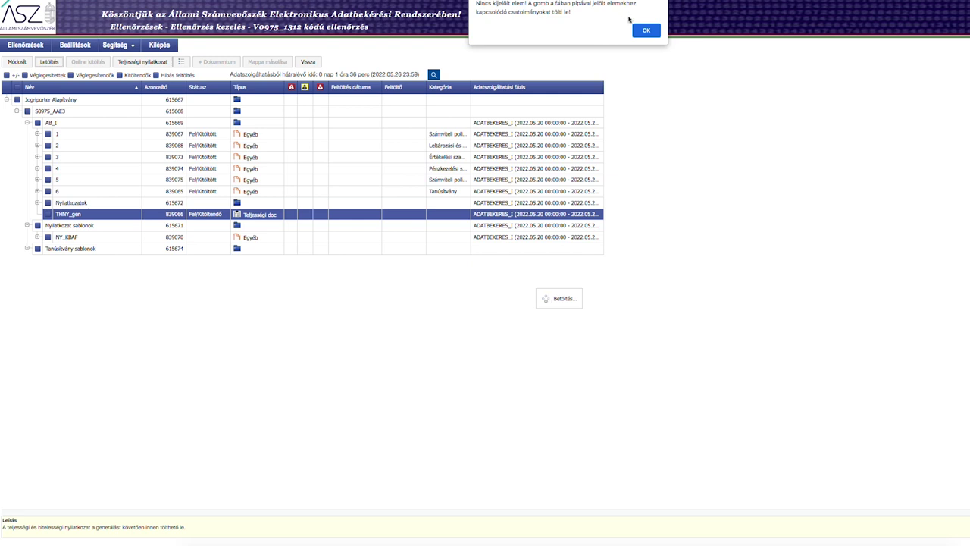
{"action": "left_click", "coordinate": [643, 32]}
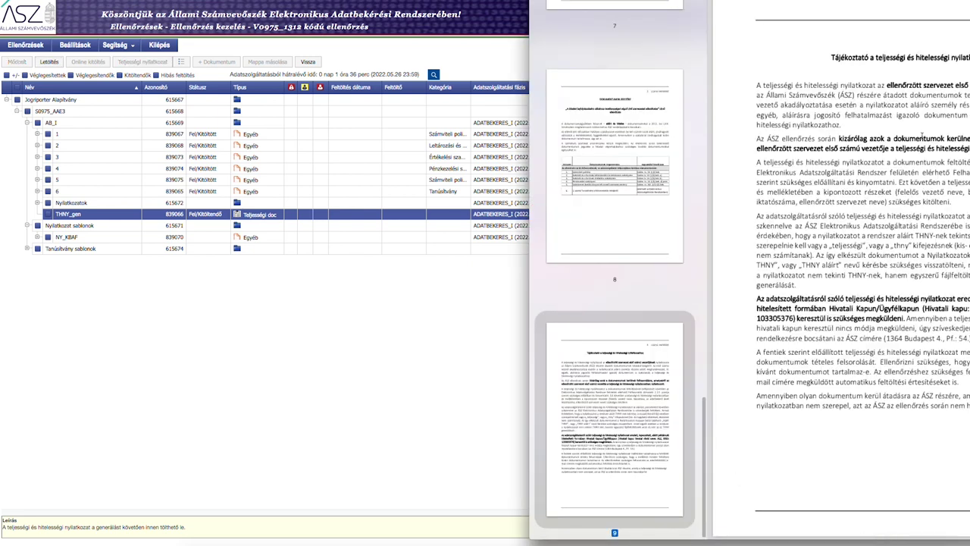
- Review the PDF guide's instructions on generating the completeness and authenticity declaration, and return to the audit tree in the browser
{"action": "scroll", "coordinate": [956, 120], "scroll_direction": "up", "scroll_amount": 2}
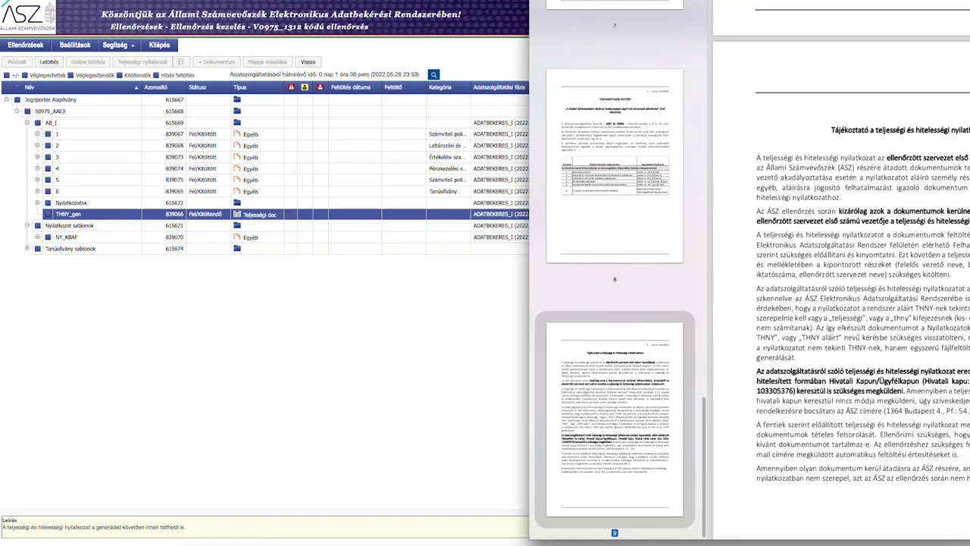
{"action": "scroll", "coordinate": [840, 242], "scroll_direction": "down", "scroll_amount": 1}
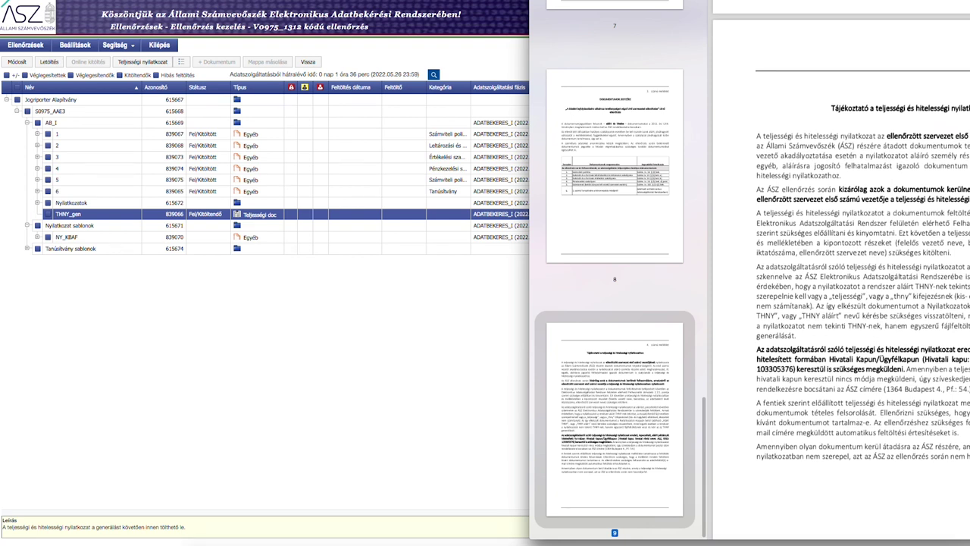
{"action": "scroll", "coordinate": [841, 230], "scroll_direction": "down", "scroll_amount": 1}
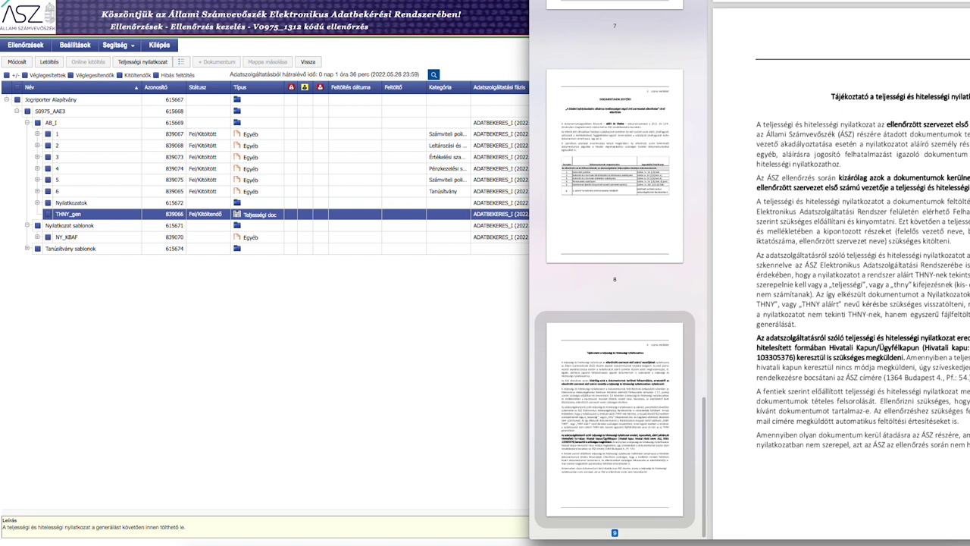
{"action": "left_click_drag", "start_coordinate": [952, 212], "coordinate": [969, 212]}
{"action": "scroll", "coordinate": [813, 289], "scroll_direction": "up", "scroll_amount": 5}
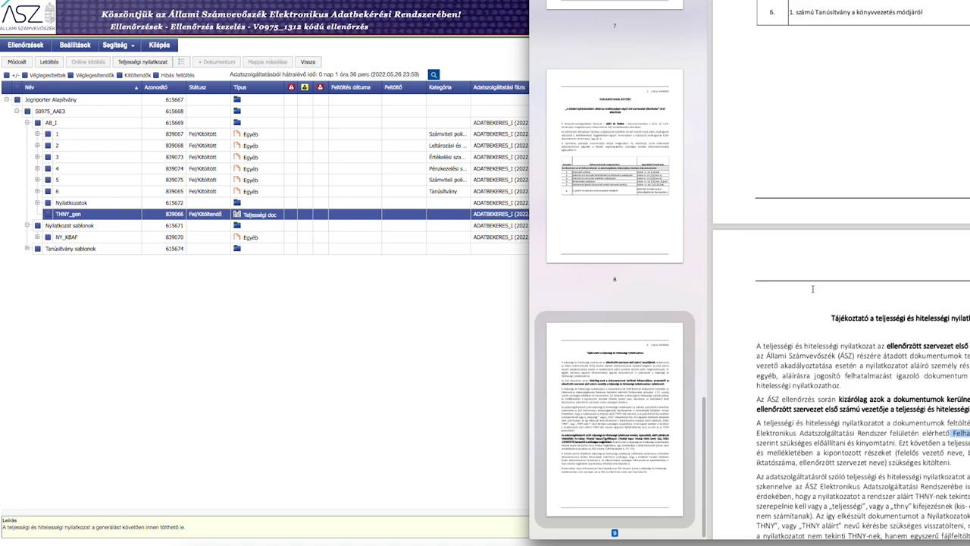
{"action": "scroll", "coordinate": [813, 290], "scroll_direction": "up", "scroll_amount": 8}
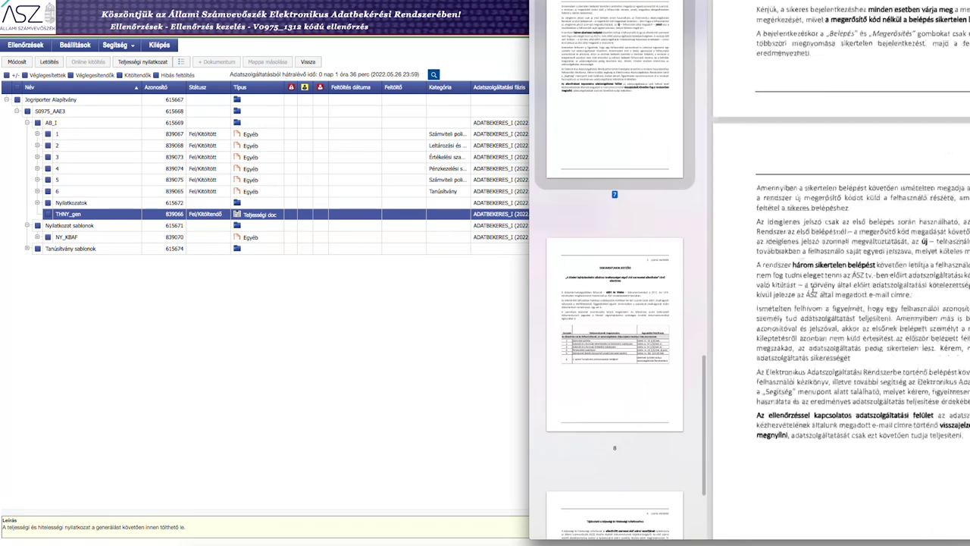
{"action": "scroll", "coordinate": [813, 290], "scroll_direction": "down", "scroll_amount": 8}
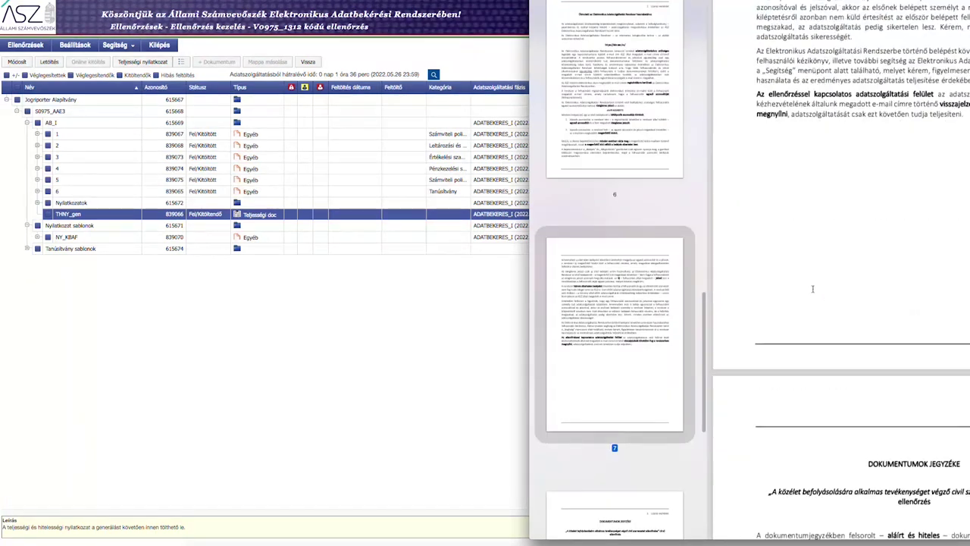
{"action": "left_click", "coordinate": [319, 333]}
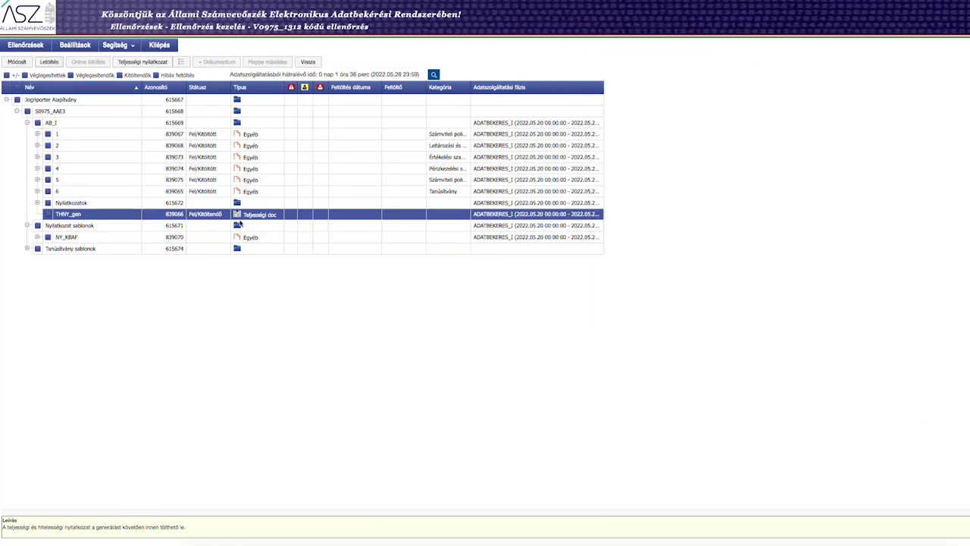
- Try to expand the NY_KBAF item under Nyilatkozat sablonok, and reopen the audits area
{"action": "left_click", "coordinate": [38, 237]}
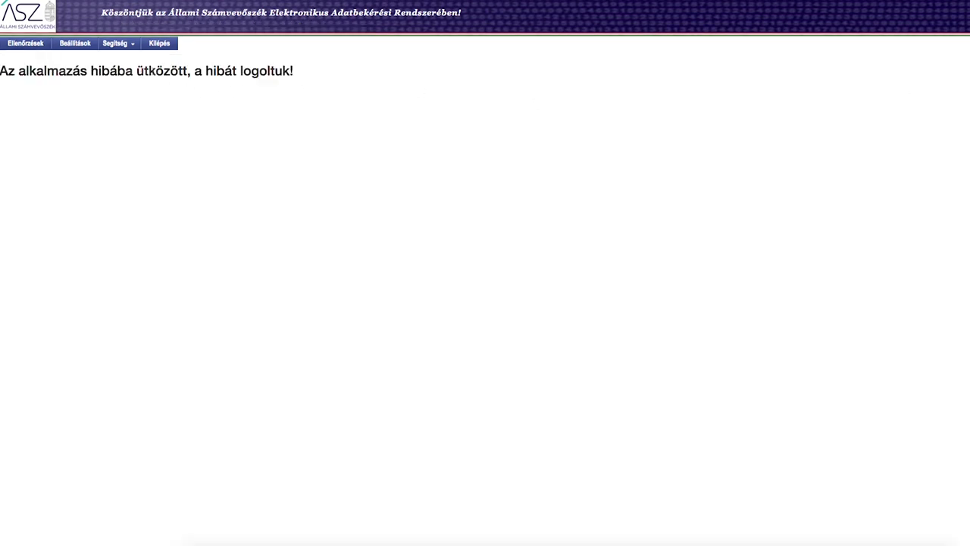
{"action": "left_click", "coordinate": [27, 47]}
{"action": "left_click", "coordinate": [26, 44]}
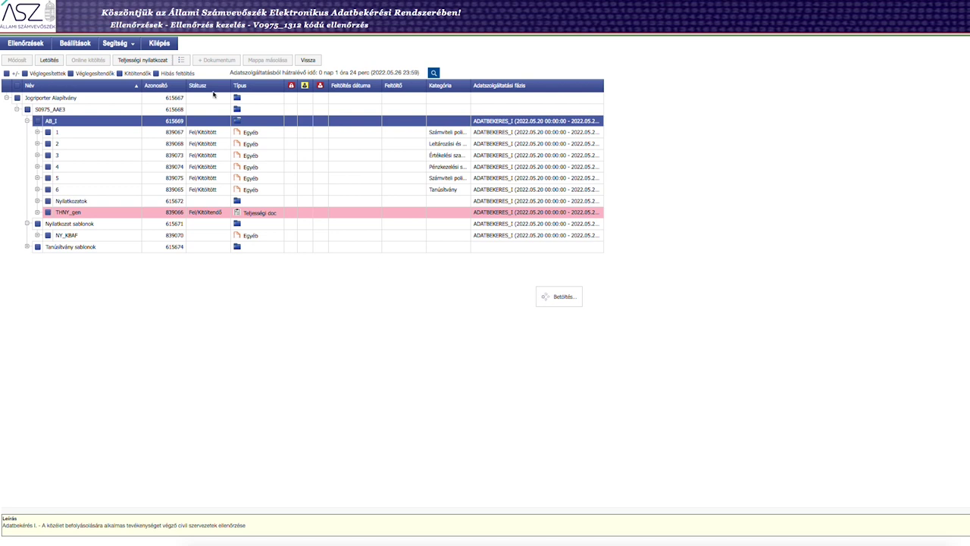
- Generate the completeness declaration for the AB_I folder, download its PDF, close the generation dialog, and return to the audits area
{"action": "left_click", "coordinate": [142, 60]}
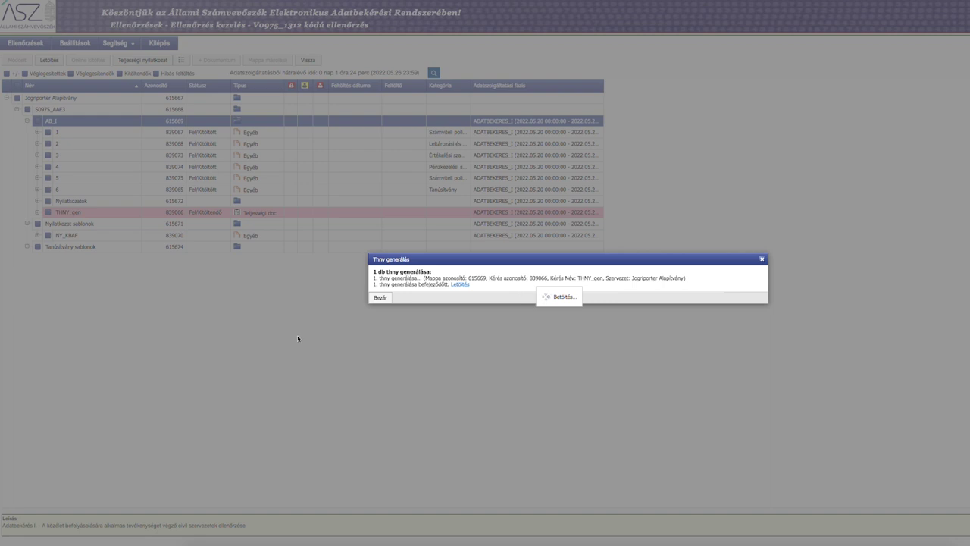
{"action": "left_click", "coordinate": [460, 285]}
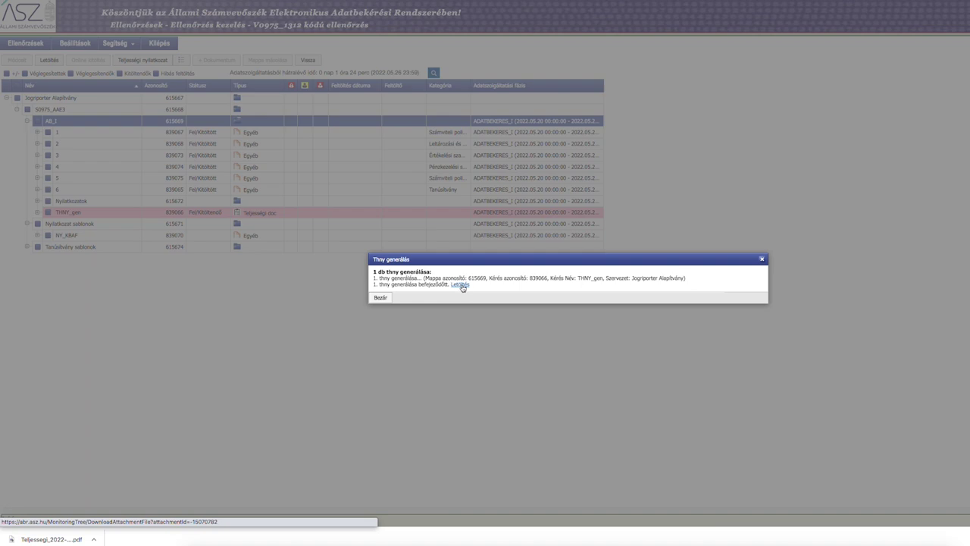
{"action": "left_click", "coordinate": [380, 298]}
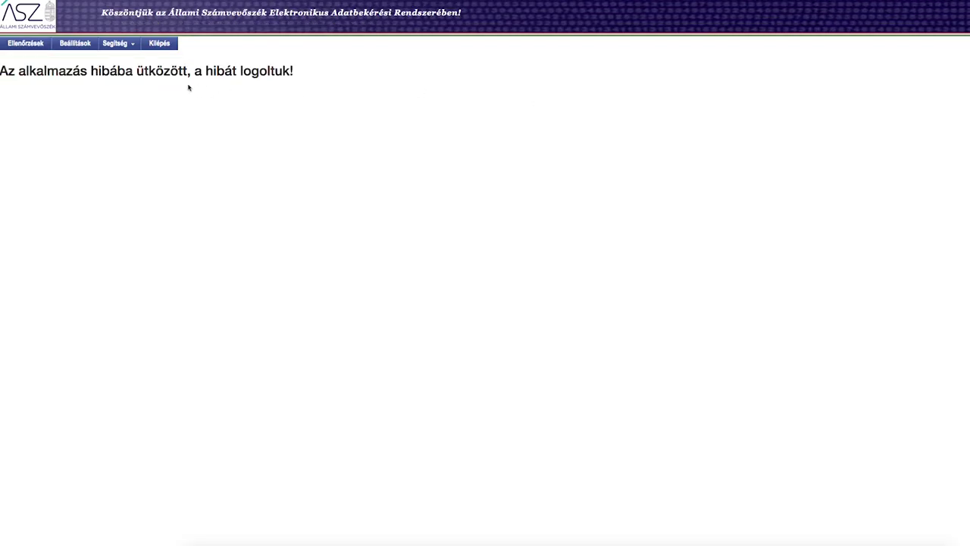
{"action": "left_click", "coordinate": [26, 44]}
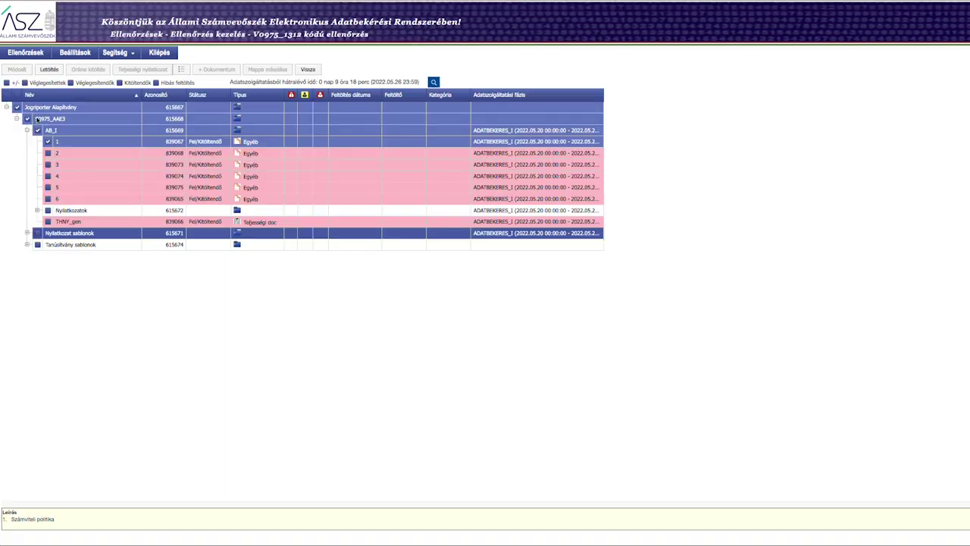
- Try to select the Tanúsítvány sablonok folder, reading through and dismissing the error alerts
{"action": "left_click", "coordinate": [57, 246]}
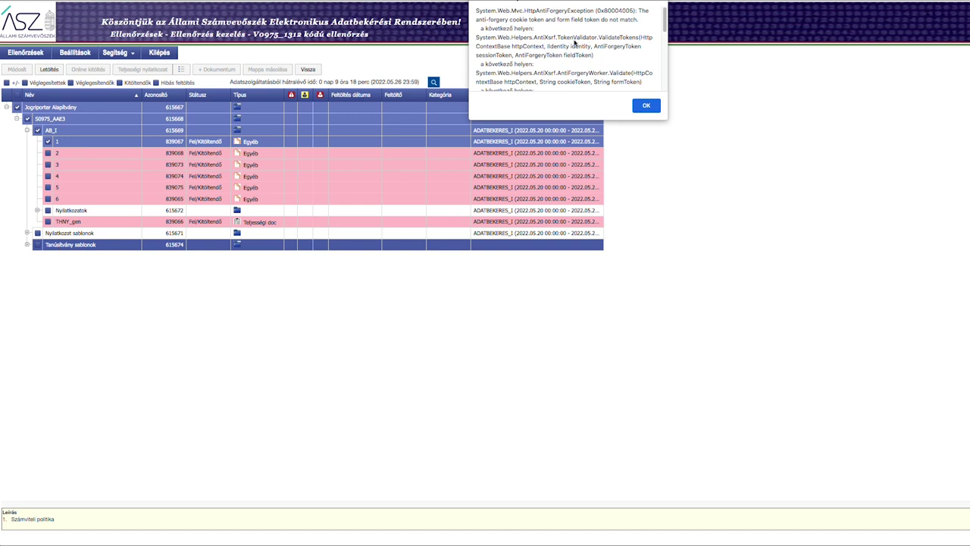
{"action": "scroll", "coordinate": [609, 43], "scroll_direction": "down", "scroll_amount": 3}
{"action": "scroll", "coordinate": [612, 42], "scroll_direction": "down", "scroll_amount": 10}
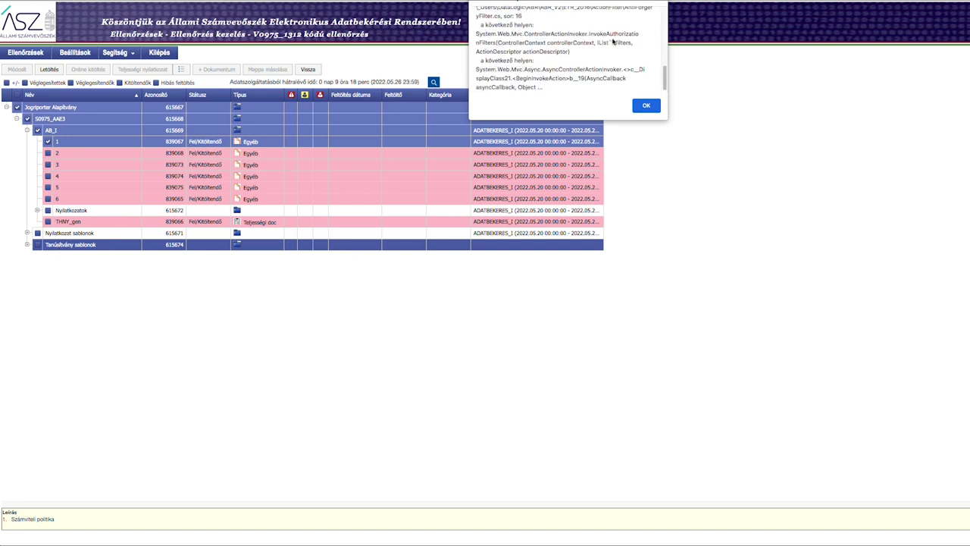
{"action": "left_click", "coordinate": [643, 106]}
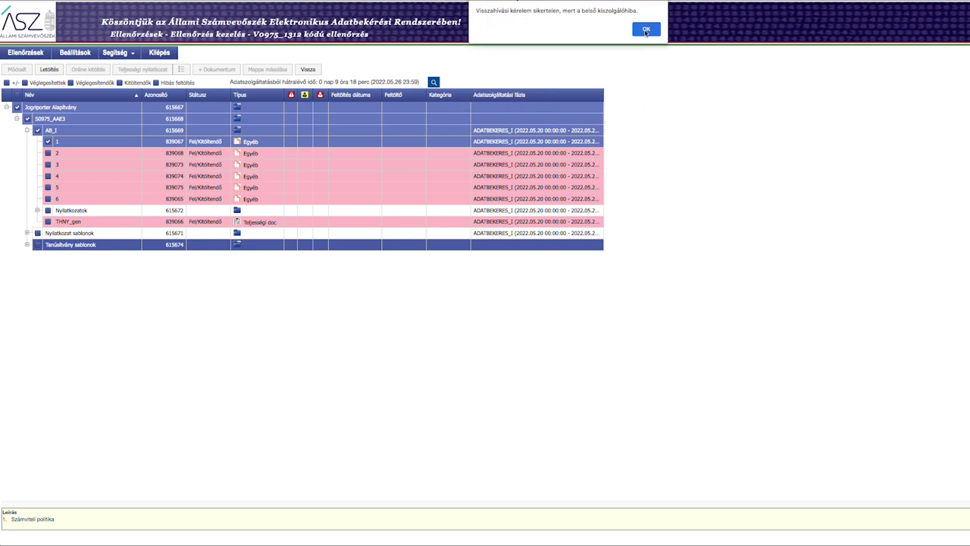
{"action": "left_click", "coordinate": [646, 31]}
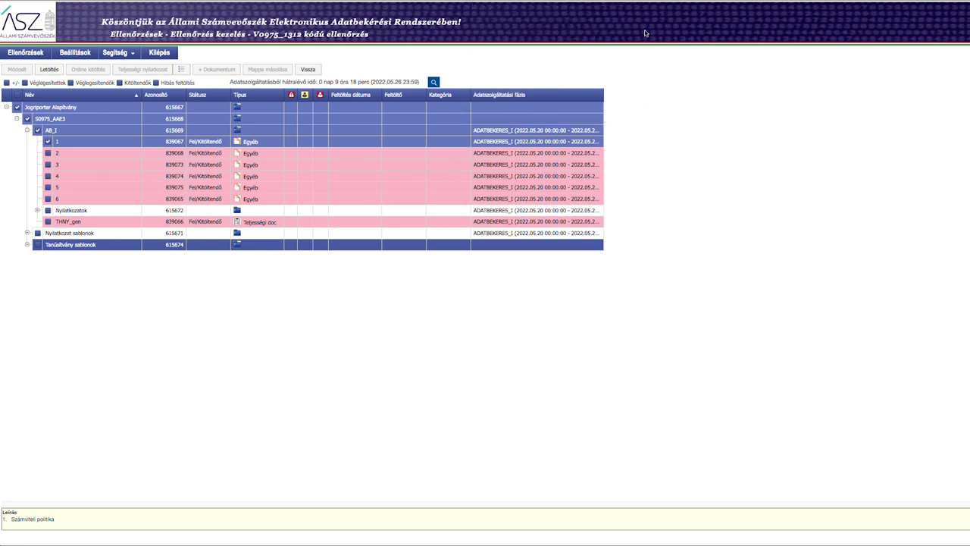
- Try to select the Nyilatkozat sablonok folder, reading and dismissing the error alerts
{"action": "left_click", "coordinate": [90, 234]}
{"action": "scroll", "coordinate": [515, 52], "scroll_direction": "down", "scroll_amount": 5}
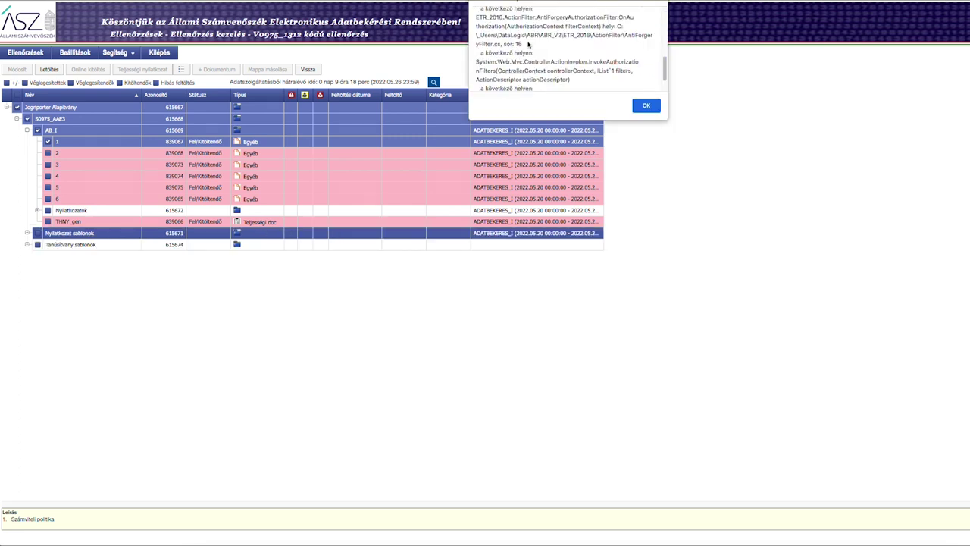
{"action": "left_click", "coordinate": [645, 106]}
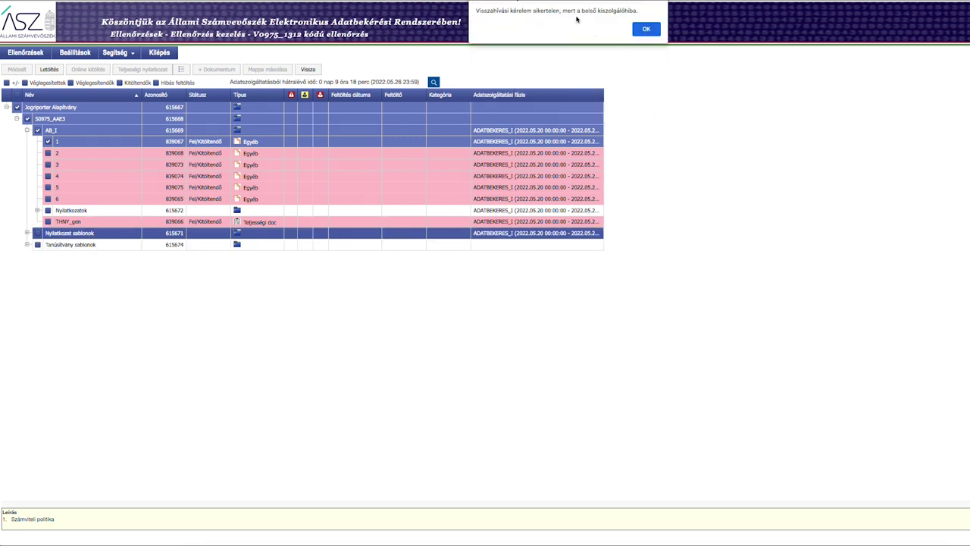
{"action": "left_click", "coordinate": [639, 31]}
- Try to select request 2 and the top-level Jogriporter Alapítvány folder, dismissing the error alerts each time
{"action": "left_click", "coordinate": [63, 153]}
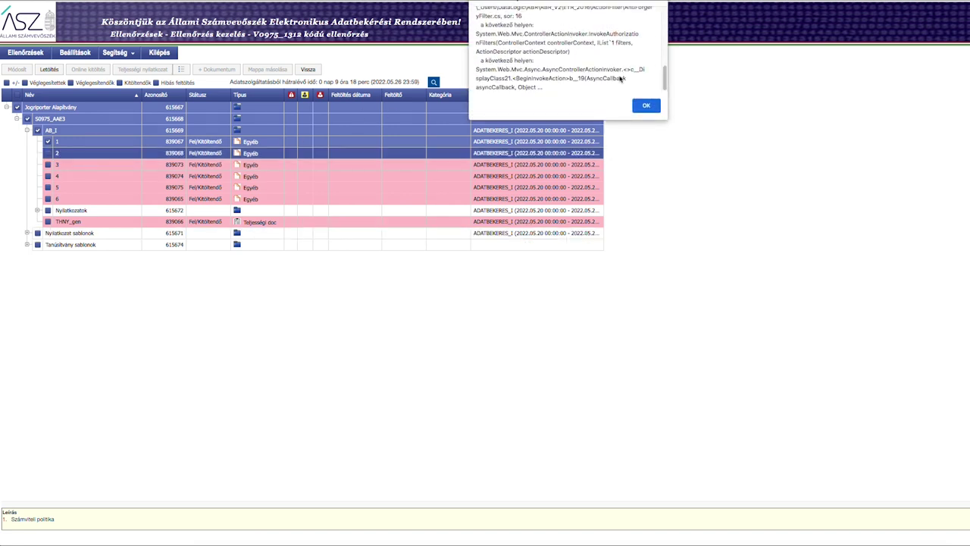
{"action": "left_click", "coordinate": [641, 106]}
{"action": "left_click", "coordinate": [645, 30]}
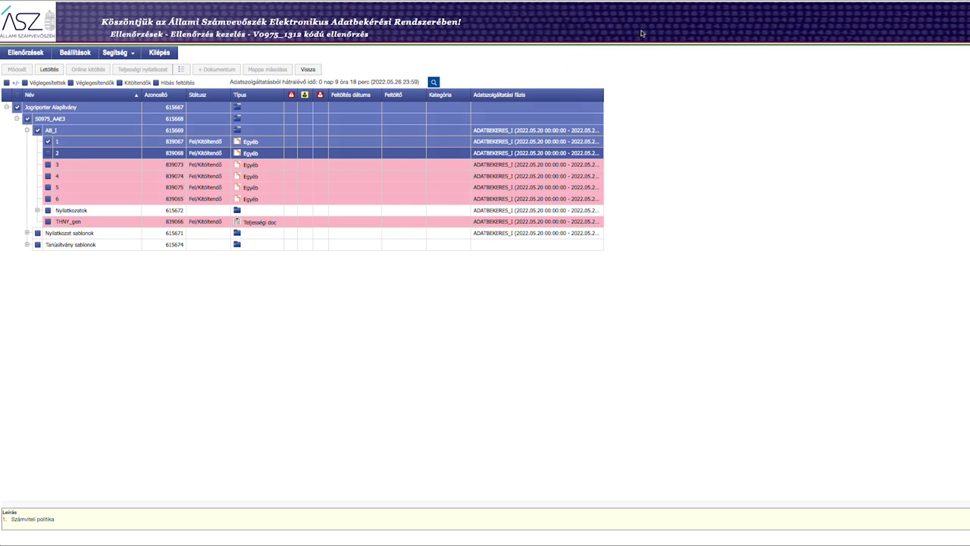
{"action": "left_click", "coordinate": [33, 108]}
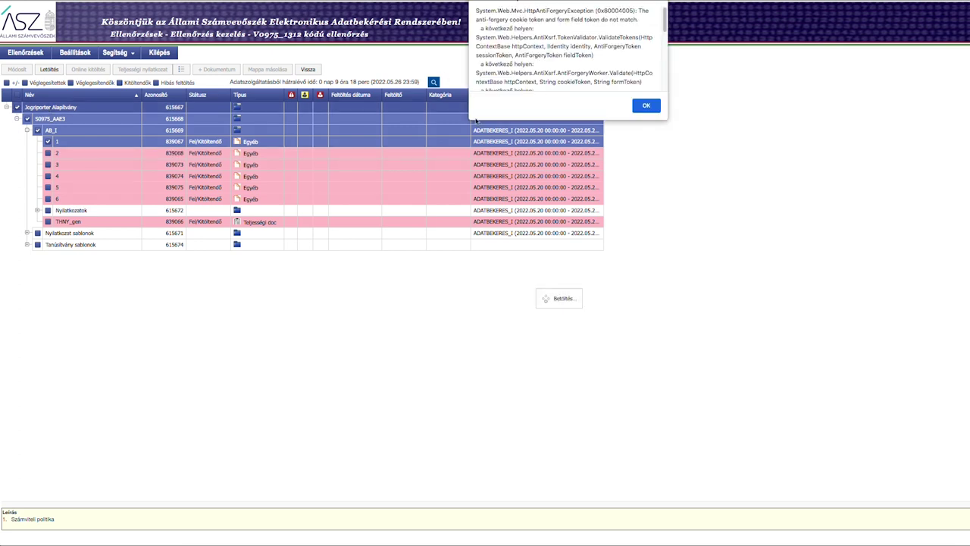
{"action": "left_click", "coordinate": [645, 99]}
{"action": "left_click", "coordinate": [645, 25]}
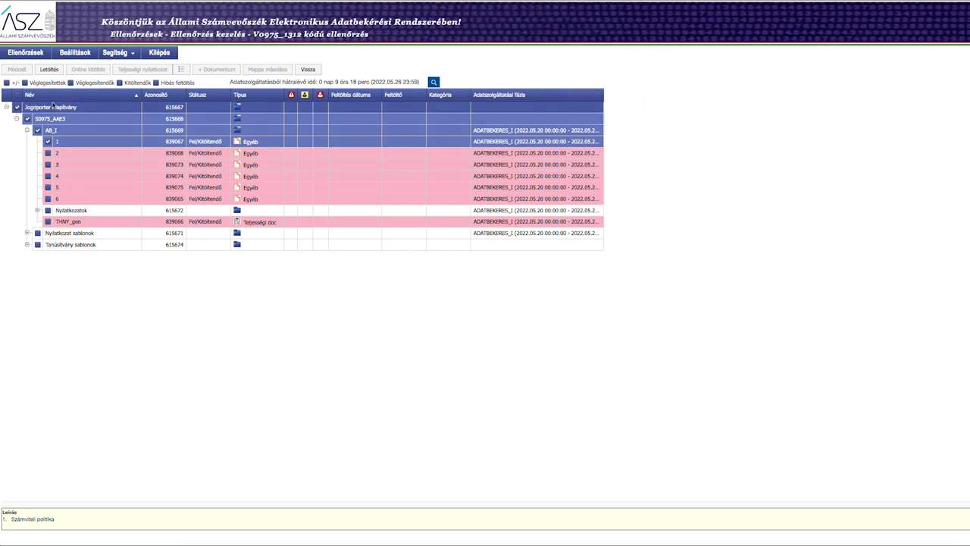
- Clear the checkmarks of the Jogriporter Alapítvány and AB_I folders, dismissing the error alerts
{"action": "left_click", "coordinate": [17, 107]}
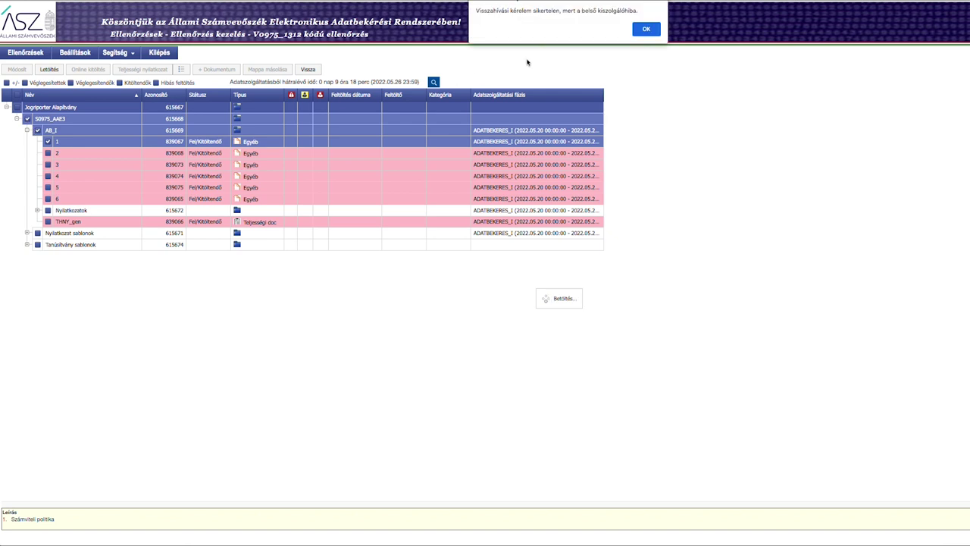
{"action": "left_click", "coordinate": [645, 29]}
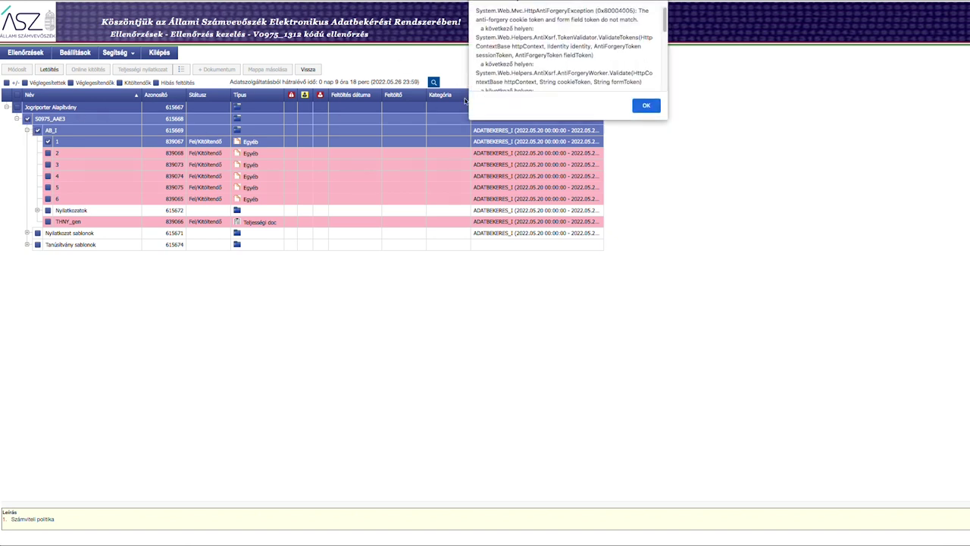
{"action": "left_click", "coordinate": [645, 106]}
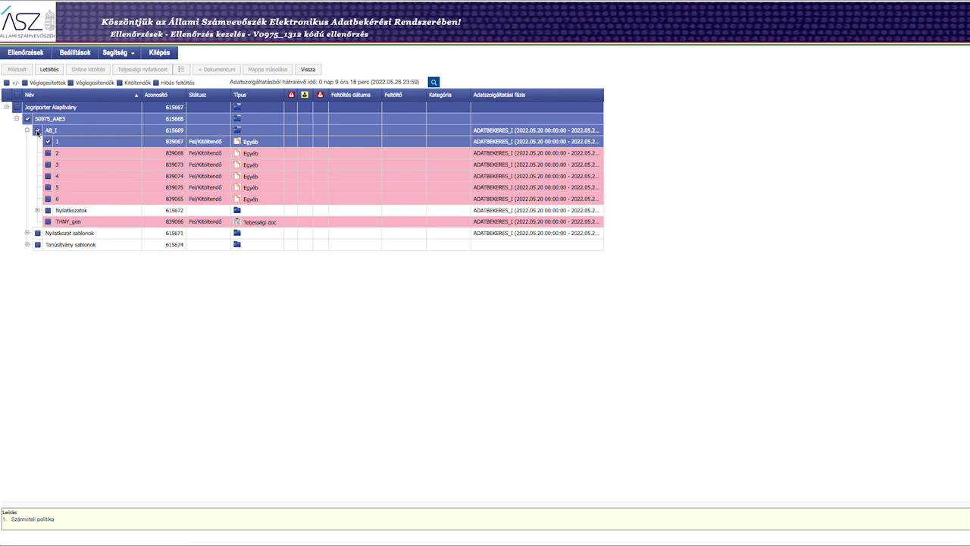
{"action": "left_click", "coordinate": [38, 131]}
{"action": "left_click", "coordinate": [645, 29]}
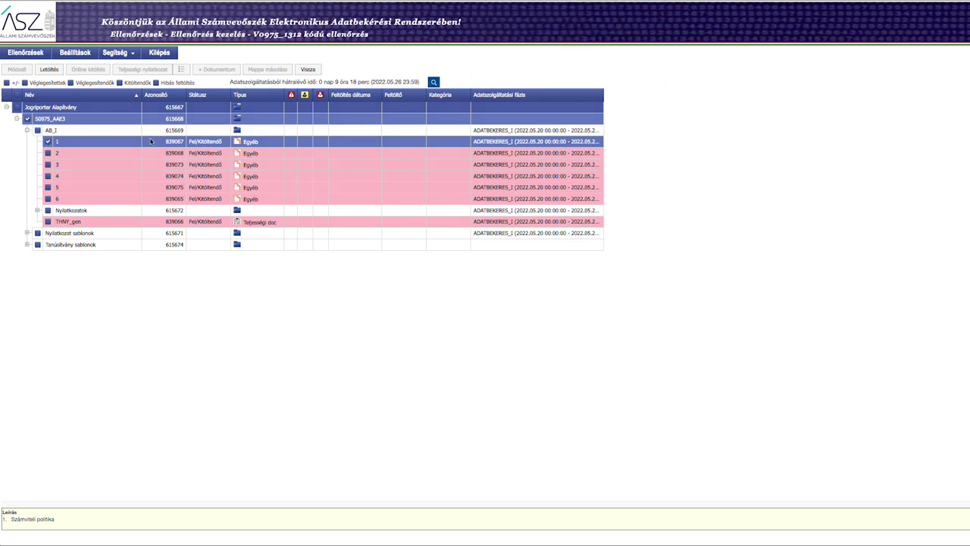
{"action": "left_click", "coordinate": [644, 106]}
- Clear request 1's checkmark, reading and dismissing the error alerts
{"action": "left_click", "coordinate": [49, 142]}
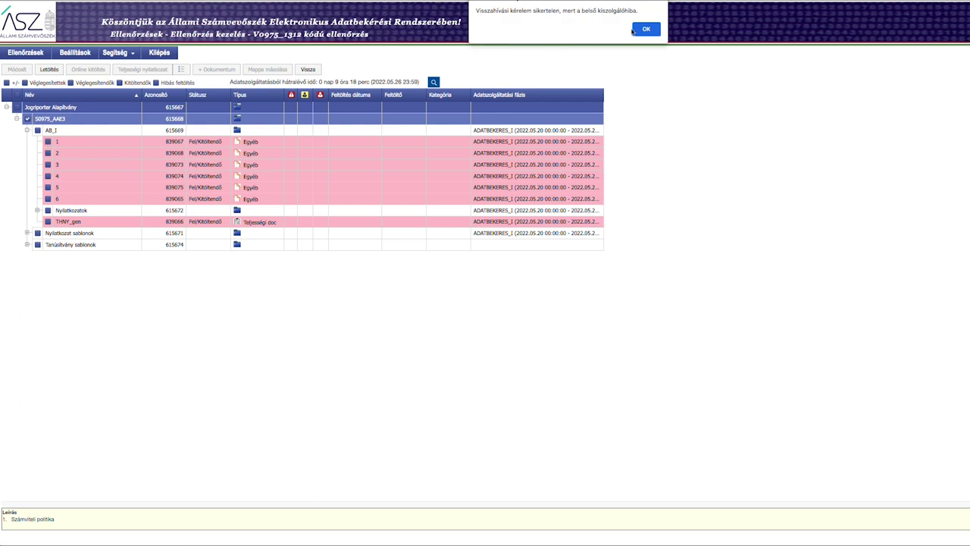
{"action": "left_click", "coordinate": [643, 30]}
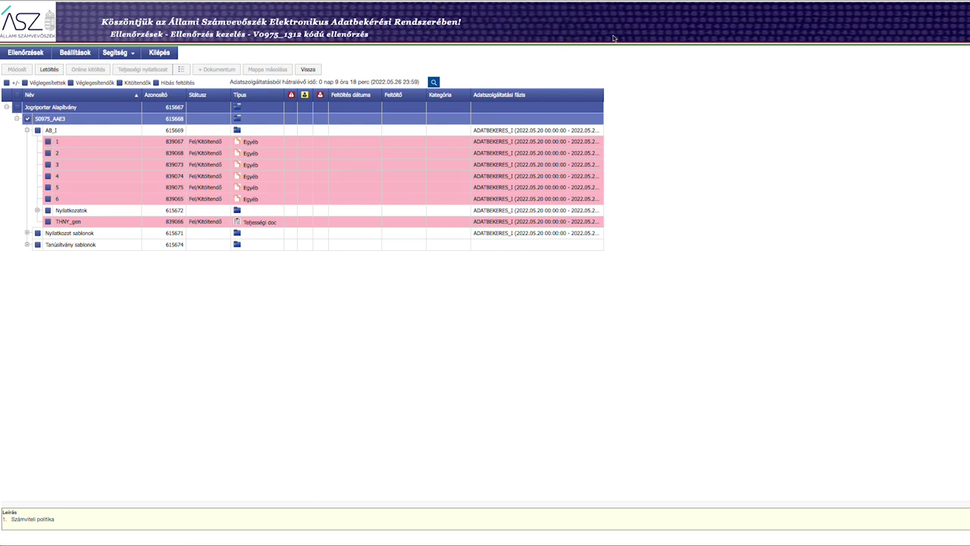
{"action": "scroll", "coordinate": [621, 70], "scroll_direction": "down", "scroll_amount": 5}
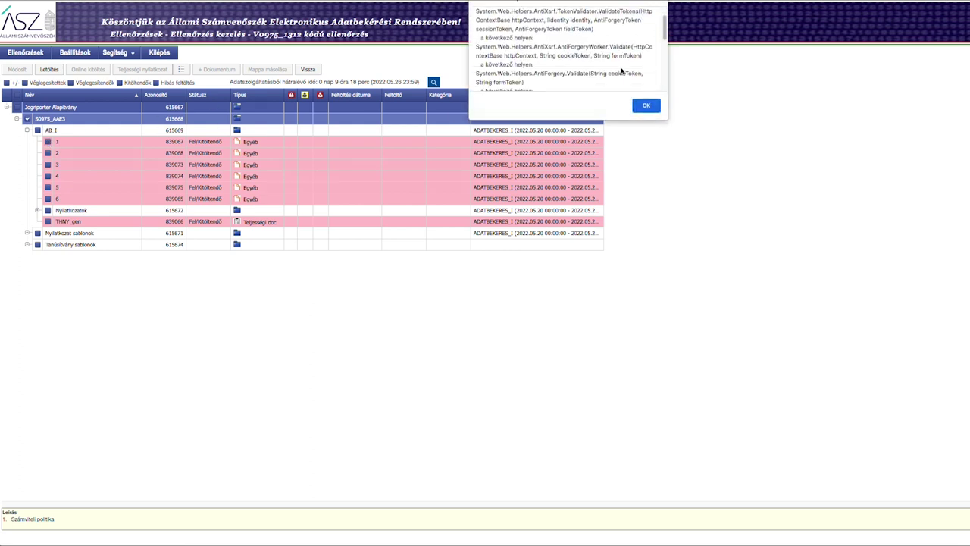
{"action": "left_click", "coordinate": [646, 106]}
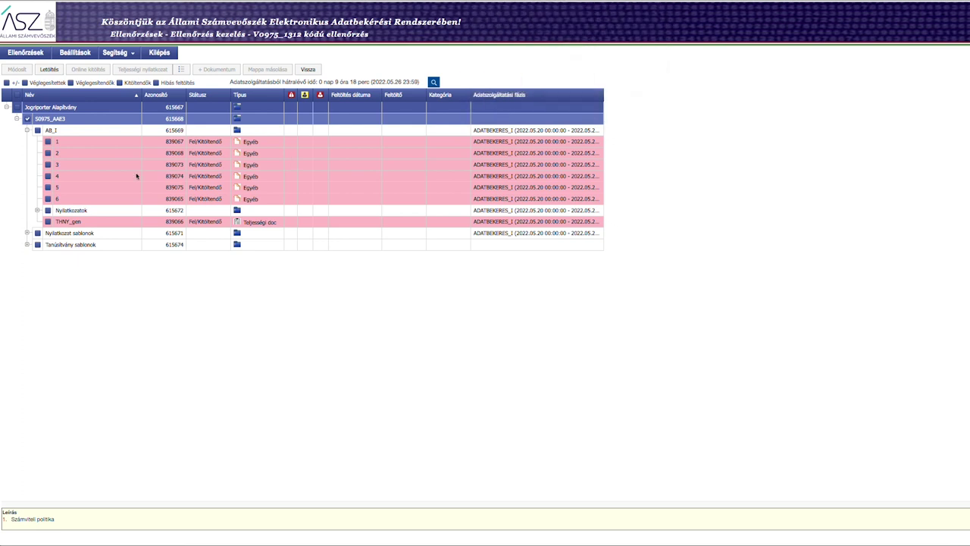
- Try to select request 6 in the AB_I folder, dismissing the error alerts
{"action": "left_click", "coordinate": [70, 199]}
{"action": "left_click", "coordinate": [645, 105]}
{"action": "left_click", "coordinate": [646, 31]}
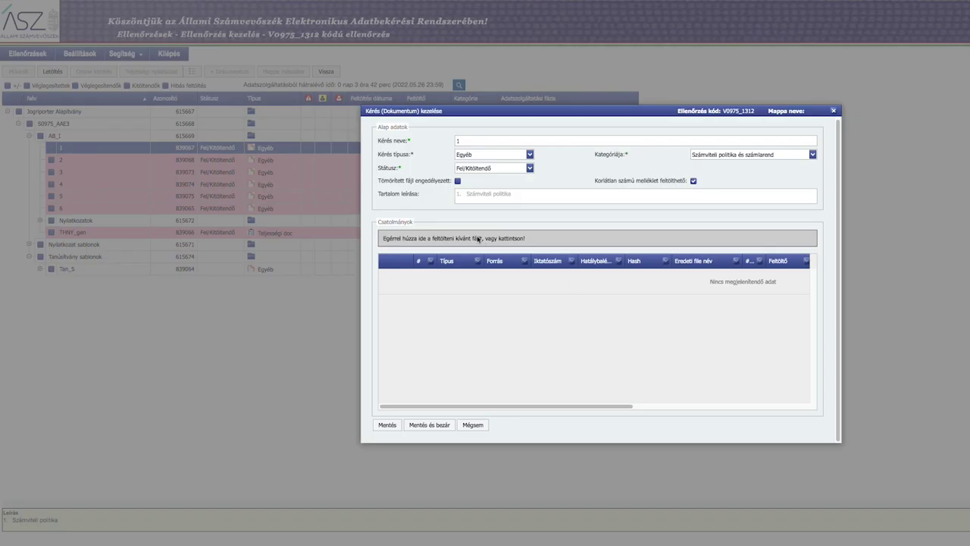
- Try to attach 1_Szamviteli_politika_JA.pdf to request 1, reading and dismissing the error alert
{"action": "left_click", "coordinate": [453, 237]}
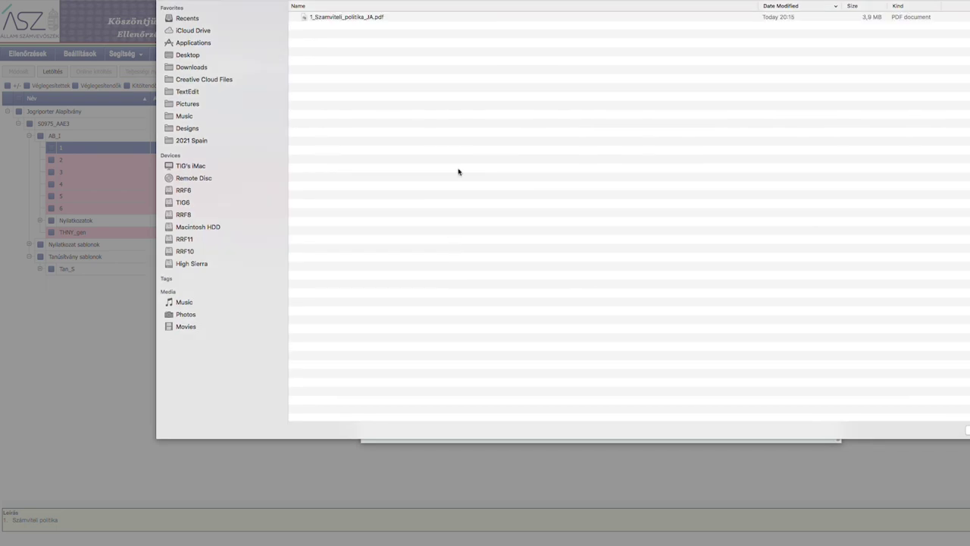
{"action": "left_click", "coordinate": [361, 18]}
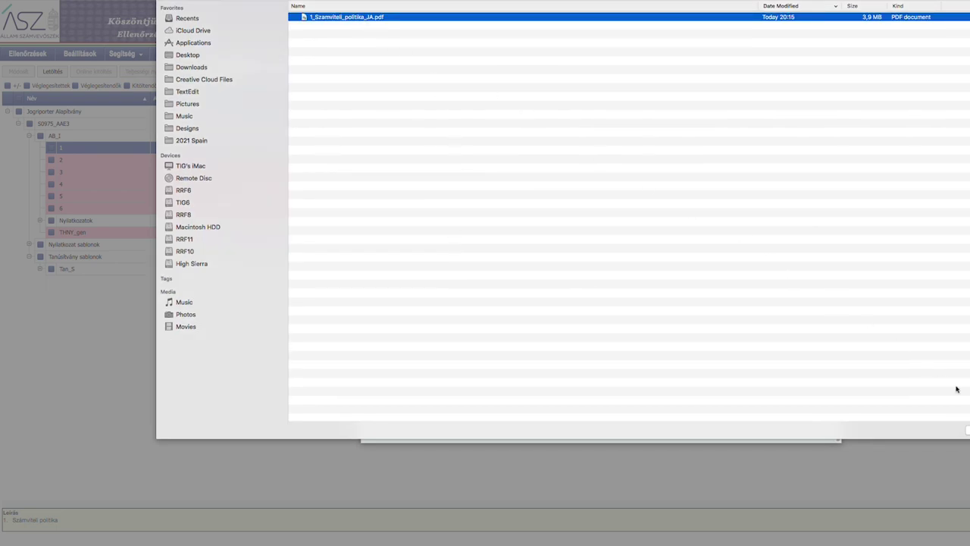
{"action": "key", "text": "Return"}
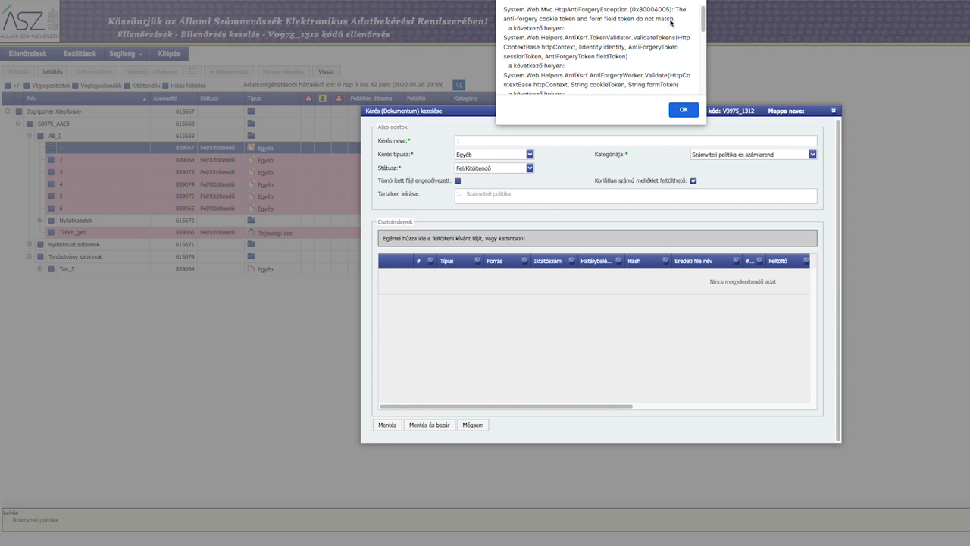
{"action": "scroll", "coordinate": [704, 25], "scroll_direction": "down", "scroll_amount": 2}
{"action": "left_click_drag", "start_coordinate": [704, 25], "coordinate": [701, 86]}
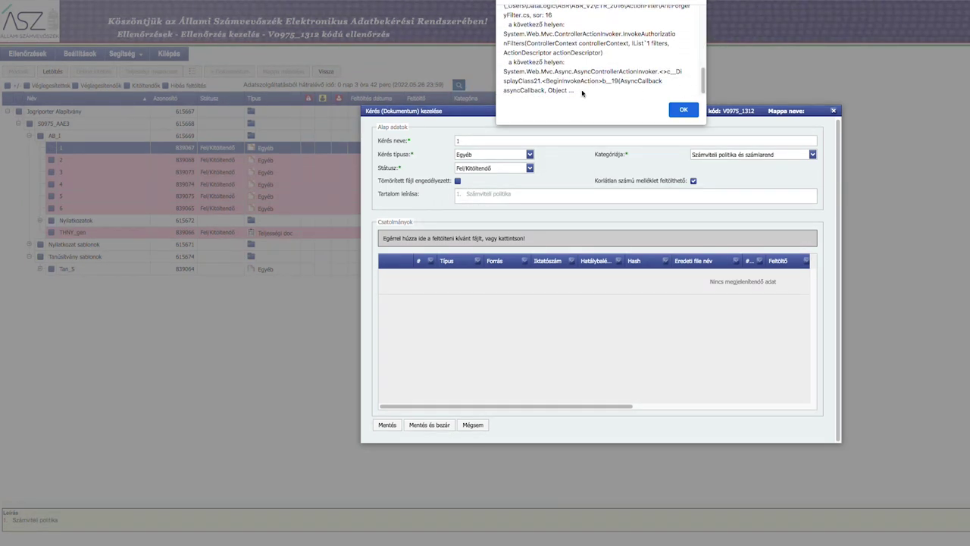
{"action": "left_click", "coordinate": [682, 110]}
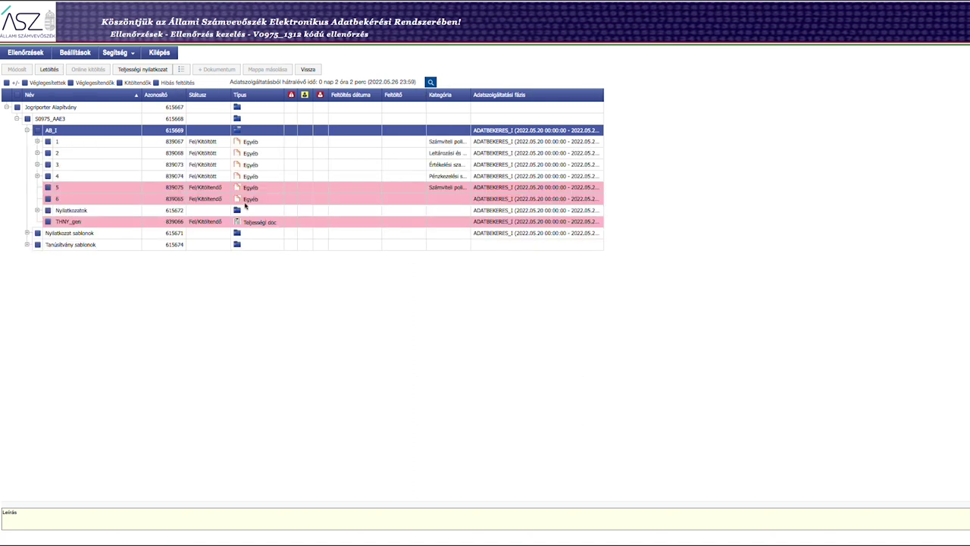
- Select request 5 and look up its entry in the audit letter's list of requested documents
{"action": "left_click", "coordinate": [68, 188]}
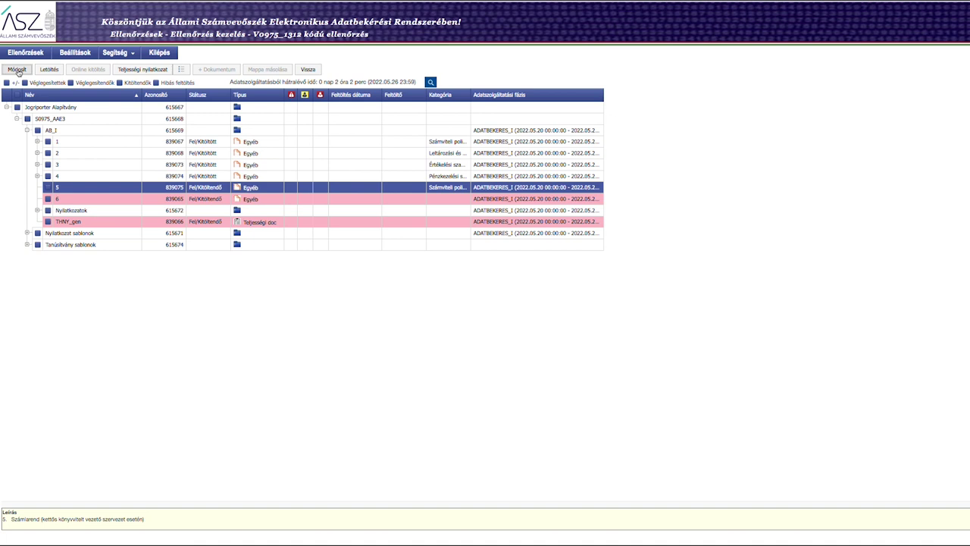
{"action": "left_click", "coordinate": [17, 69]}
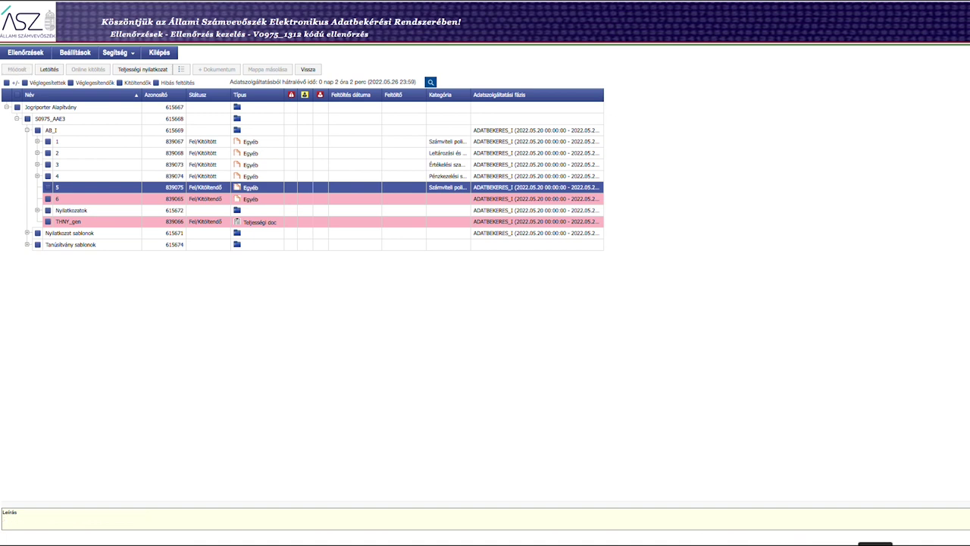
{"action": "scroll", "coordinate": [912, 347], "scroll_direction": "down", "scroll_amount": 5}
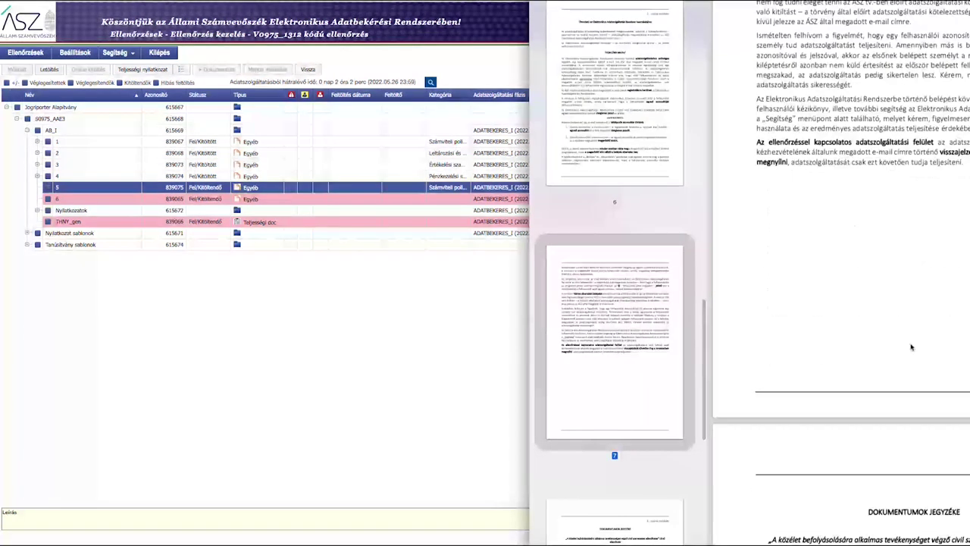
{"action": "scroll", "coordinate": [911, 347], "scroll_direction": "down", "scroll_amount": 5}
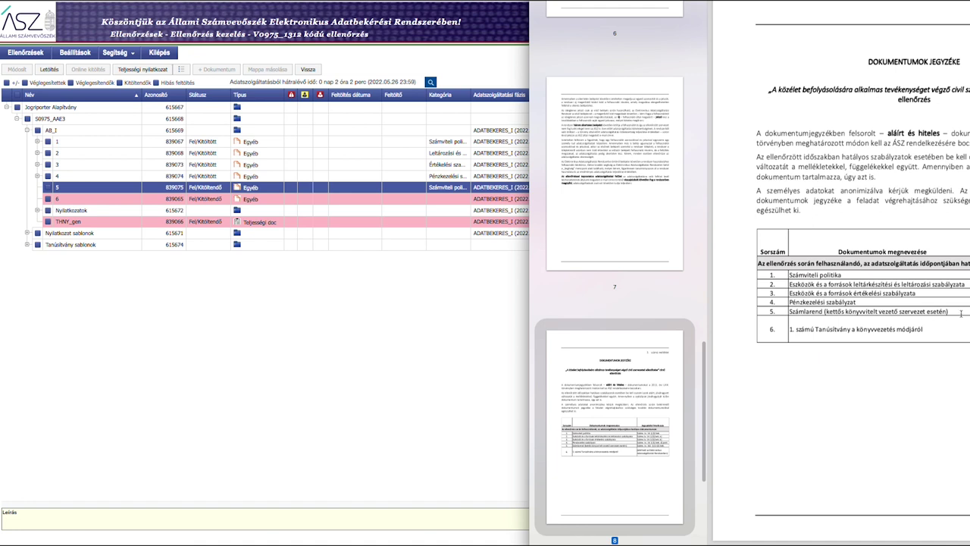
{"action": "left_click", "coordinate": [432, 317]}
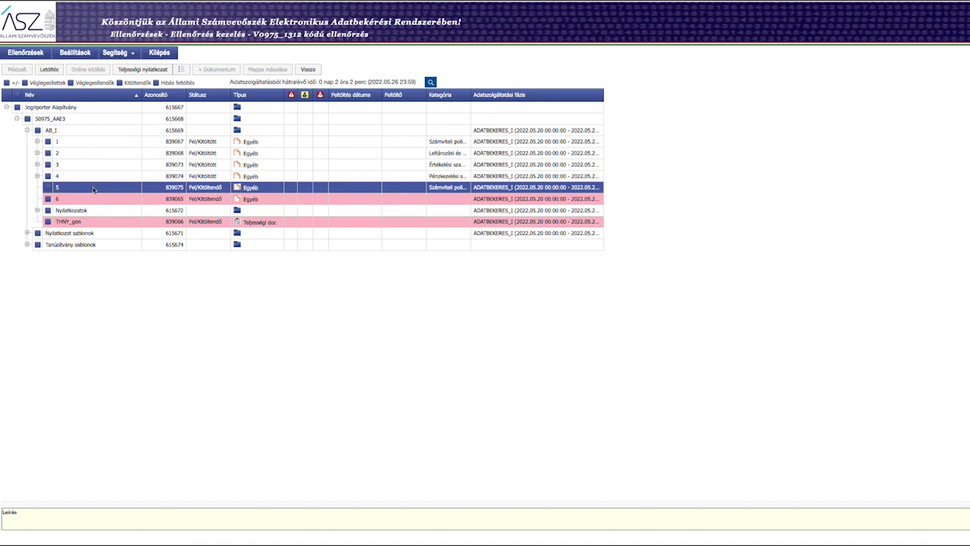
- Attach 5_szirend_bizonylati_szabalyzat_JA.pdf to request 5, waiting out the unresponsive page, and save and close the request
{"action": "left_click", "coordinate": [49, 187]}
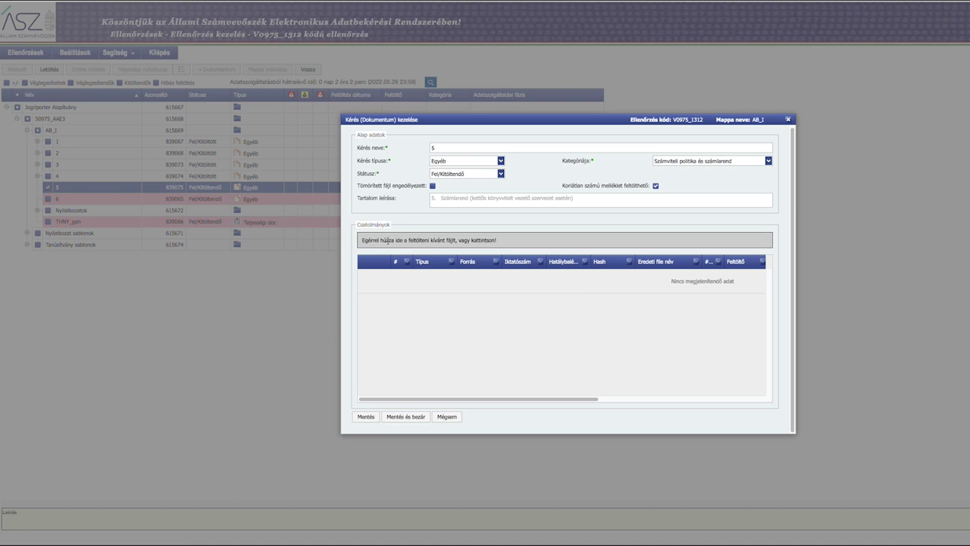
{"action": "left_click", "coordinate": [388, 241]}
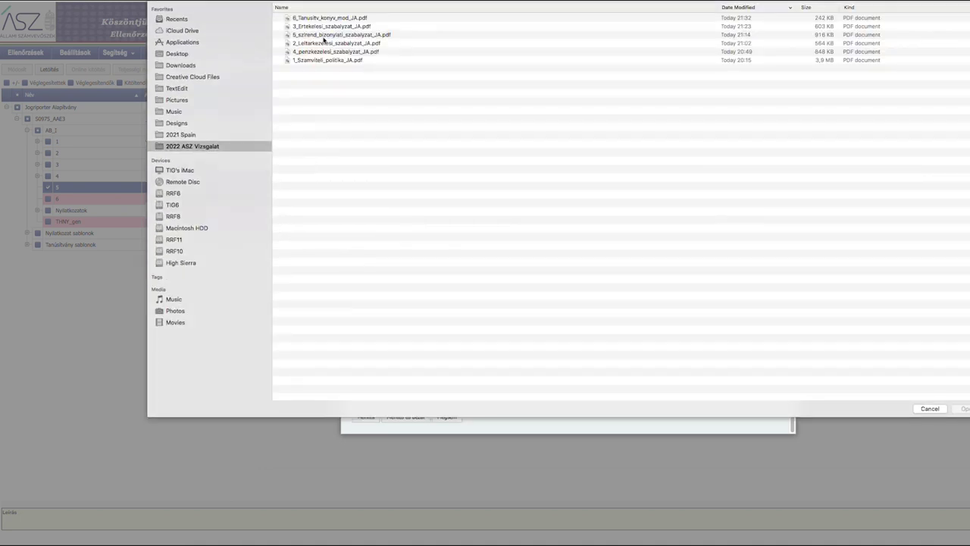
{"action": "left_click", "coordinate": [323, 35]}
{"action": "left_click", "coordinate": [960, 409]}
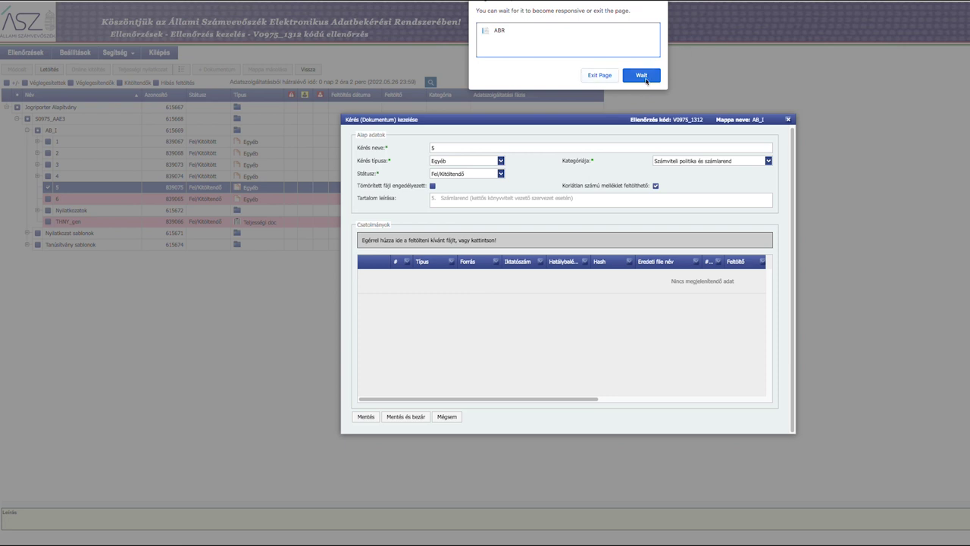
{"action": "left_click", "coordinate": [642, 76]}
{"action": "left_click", "coordinate": [641, 74]}
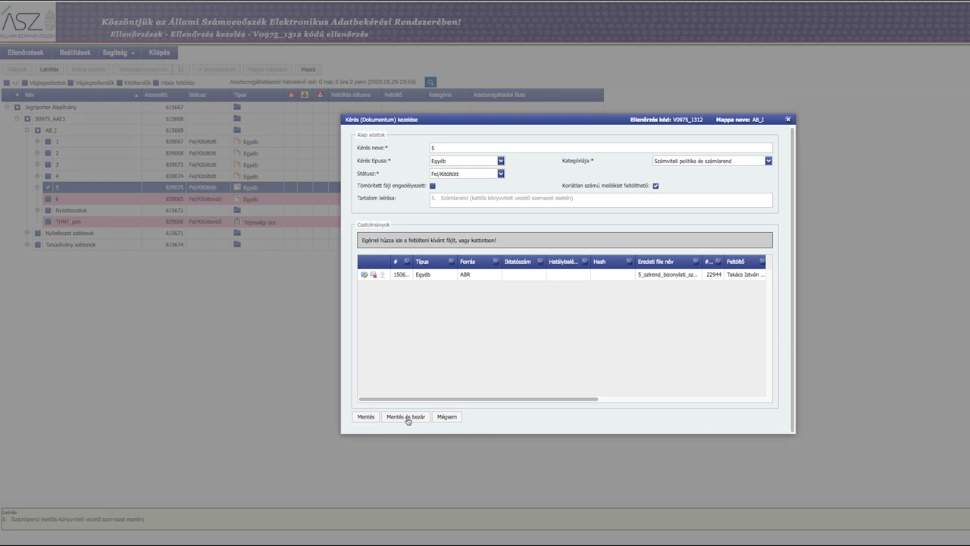
{"action": "left_click", "coordinate": [407, 417]}
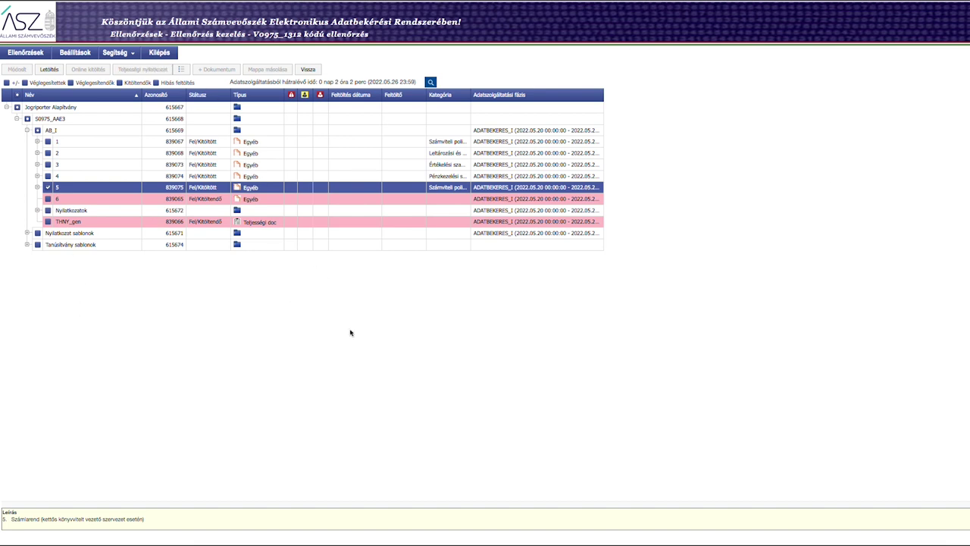
- Checkmark request 6 in the AB_I folder, reading and dismissing the error alerts
{"action": "left_click", "coordinate": [47, 199]}
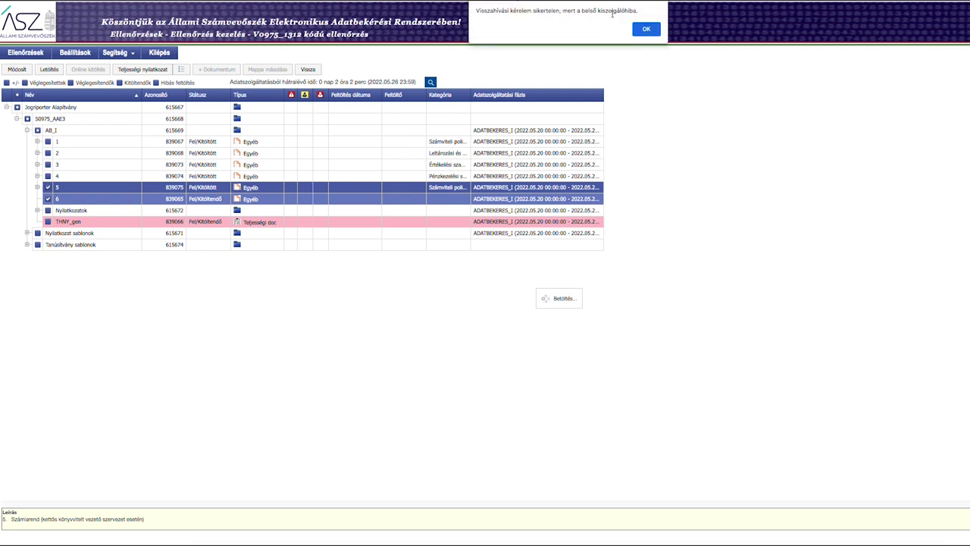
{"action": "left_click_drag", "start_coordinate": [635, 11], "coordinate": [476, 12]}
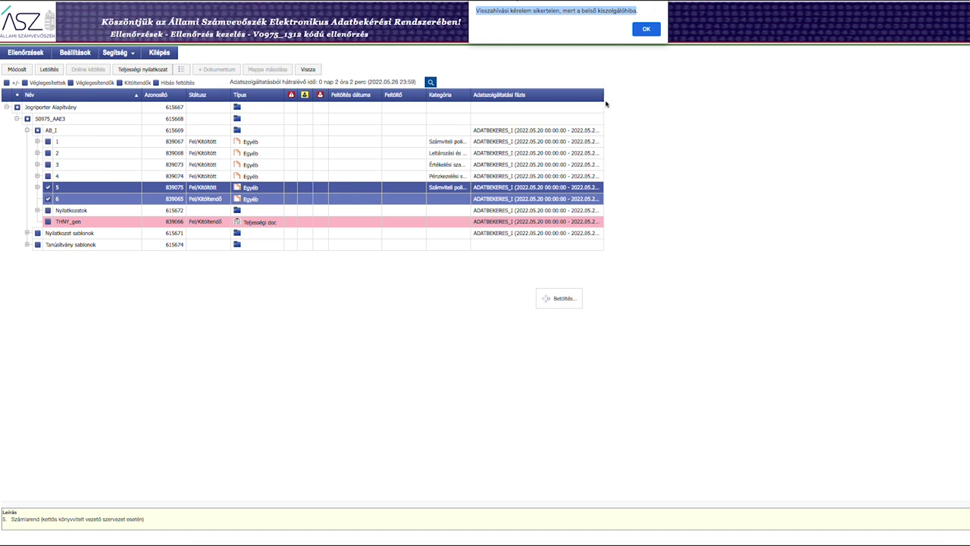
{"action": "left_click", "coordinate": [646, 30]}
{"action": "left_click", "coordinate": [642, 107]}
- Clear request 5's checkmark and highlight request 6, dismissing the error alerts each time
{"action": "left_click", "coordinate": [49, 187]}
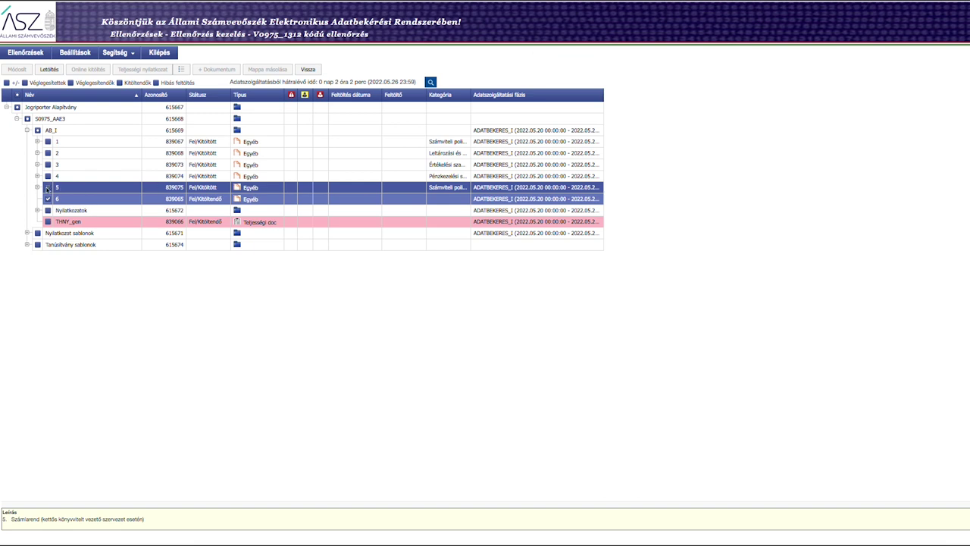
{"action": "left_click", "coordinate": [646, 29]}
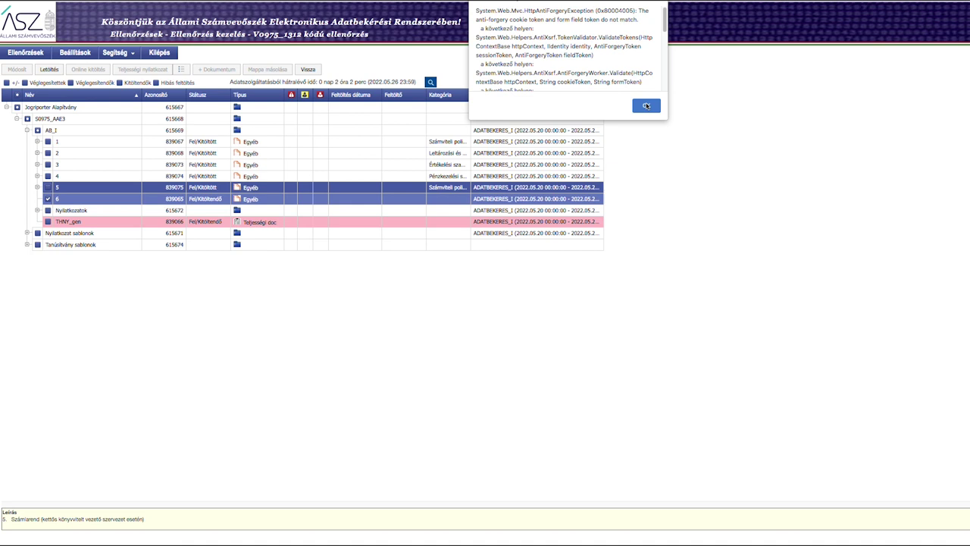
{"action": "left_click", "coordinate": [645, 106]}
{"action": "left_click", "coordinate": [73, 201]}
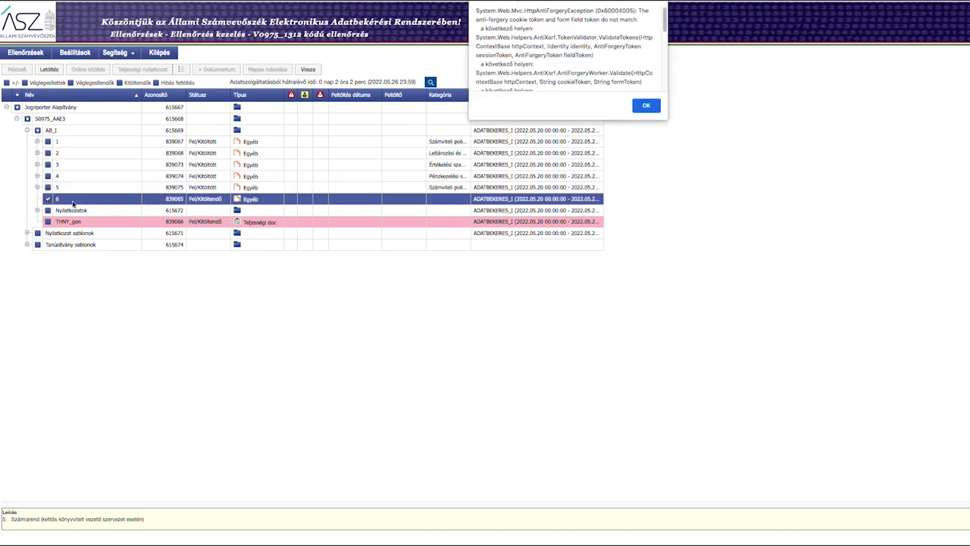
{"action": "left_click", "coordinate": [647, 106]}
{"action": "left_click", "coordinate": [648, 30]}
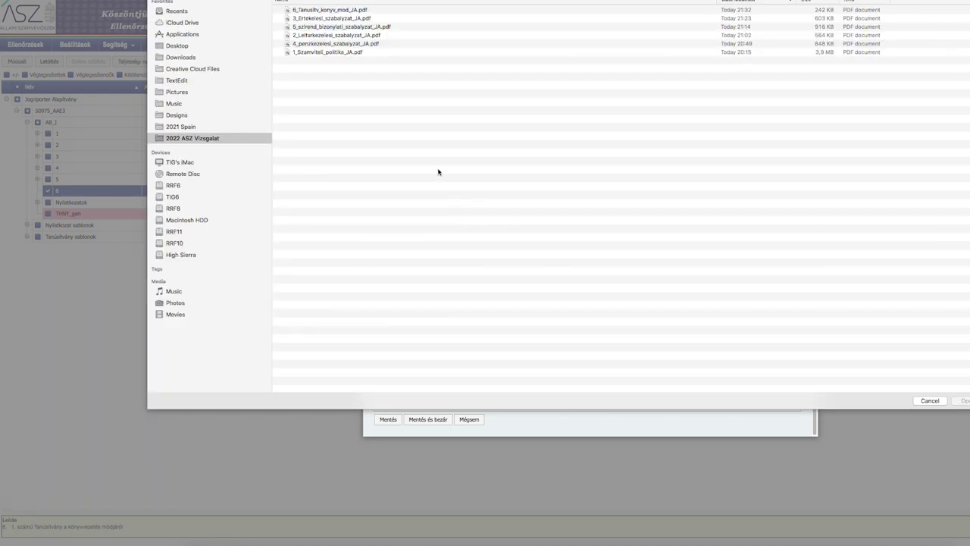
- Attach 6_Tanusitv_konyv_mod_JA.pdf to request 6, waiting out the unresponsive page, and save and close the request
{"action": "left_click", "coordinate": [357, 10]}
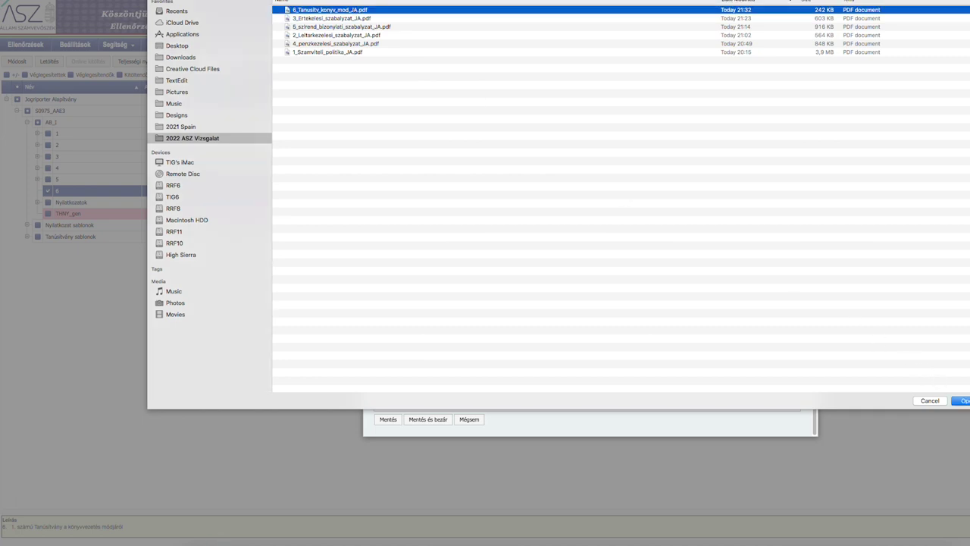
{"action": "key", "text": "Return"}
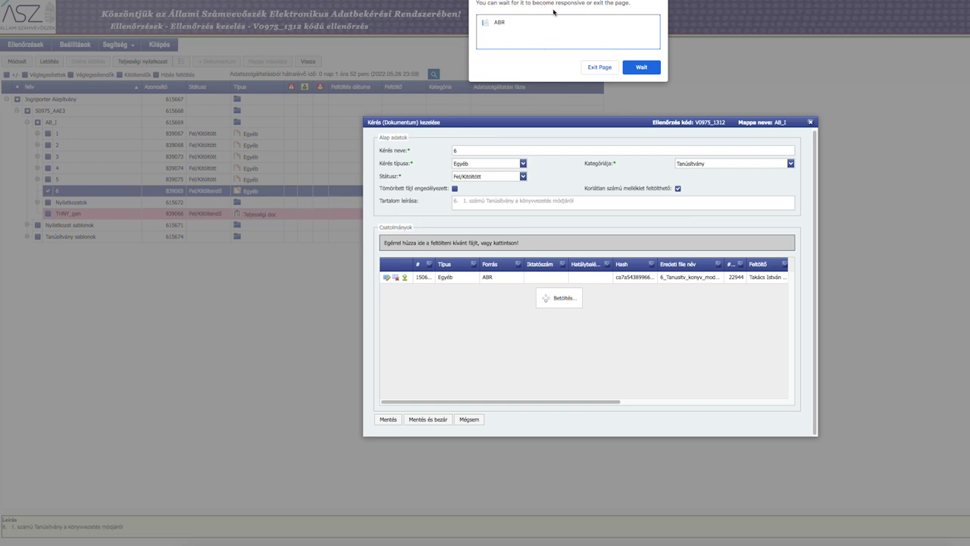
{"action": "left_click", "coordinate": [642, 67]}
{"action": "left_click", "coordinate": [642, 68]}
{"action": "left_click", "coordinate": [642, 66]}
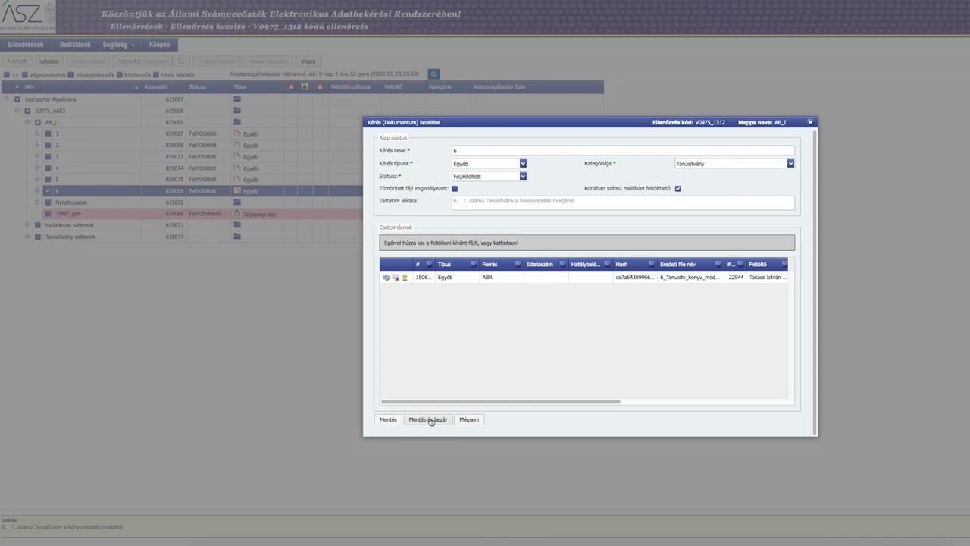
{"action": "left_click", "coordinate": [427, 422]}
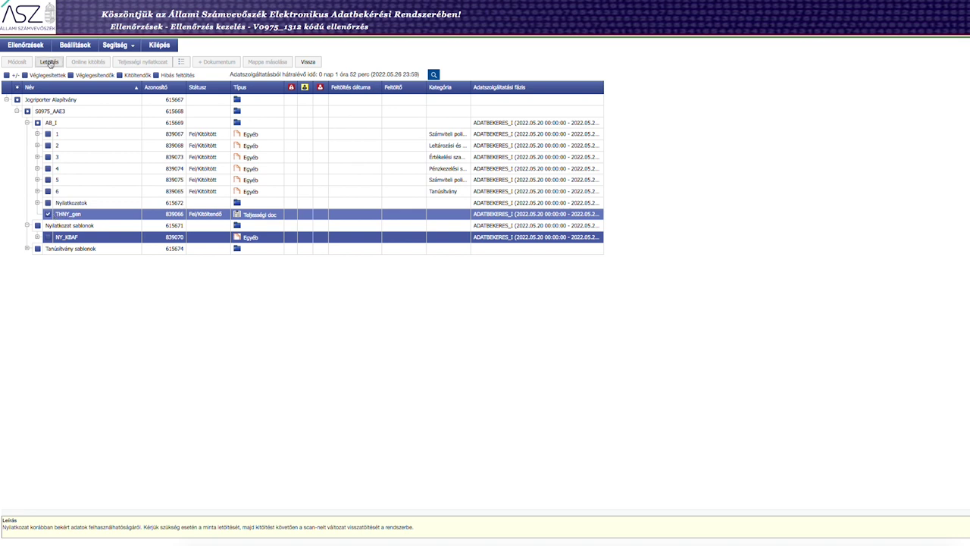
- Try twice to download the checkmarked THNY_gen completeness declaration, reading and dismissing the error alerts
{"action": "left_click", "coordinate": [50, 62]}
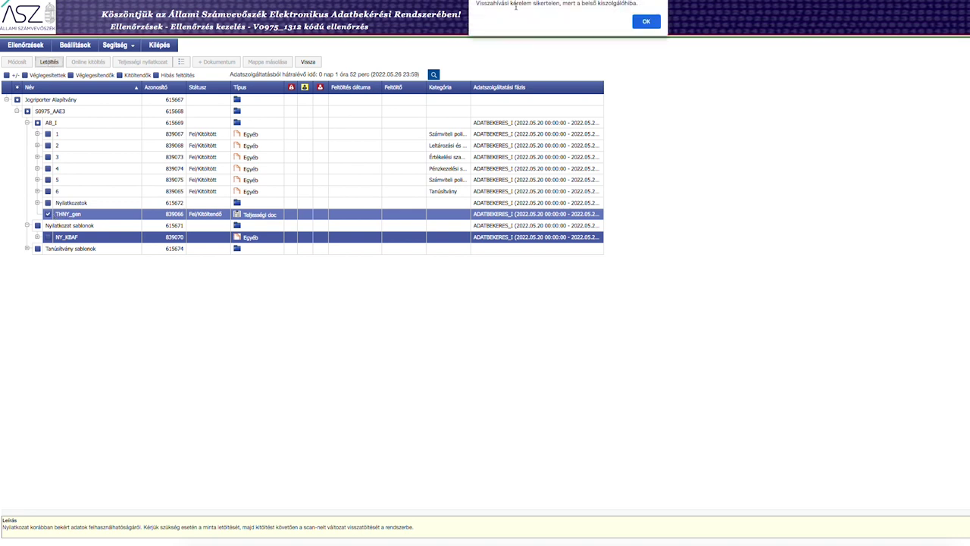
{"action": "left_click_drag", "start_coordinate": [476, 4], "coordinate": [644, 4]}
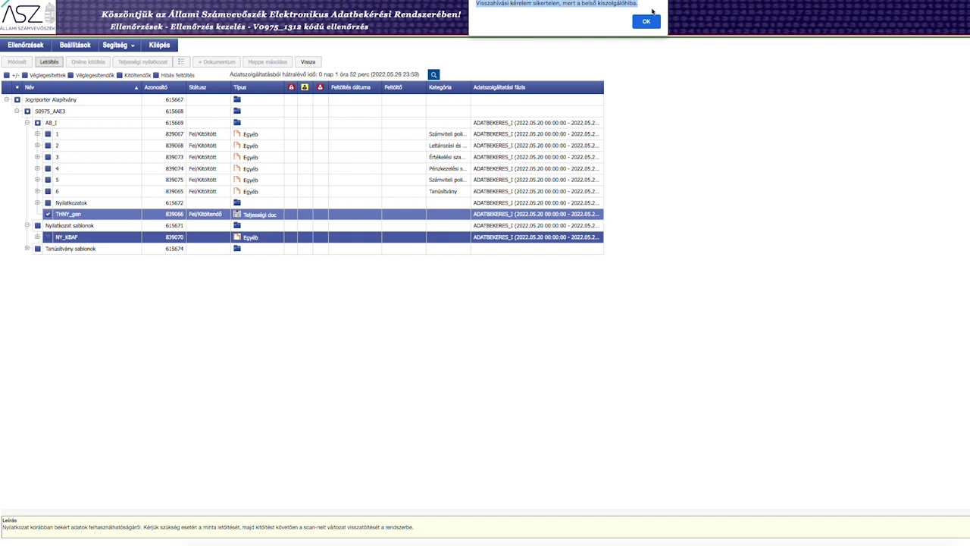
{"action": "left_click", "coordinate": [648, 21]}
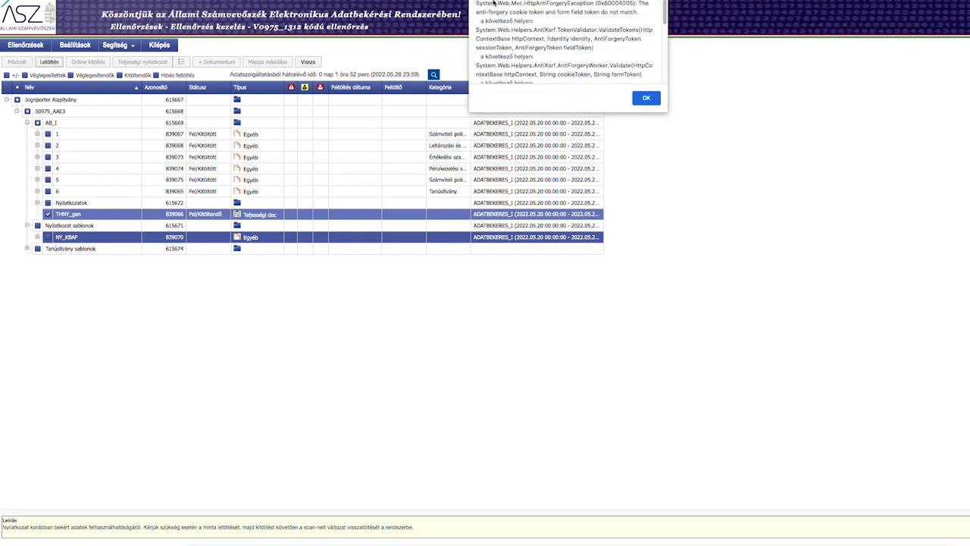
{"action": "scroll", "coordinate": [557, 56], "scroll_direction": "down", "scroll_amount": 3}
{"action": "left_click", "coordinate": [646, 98]}
{"action": "left_click", "coordinate": [56, 67]}
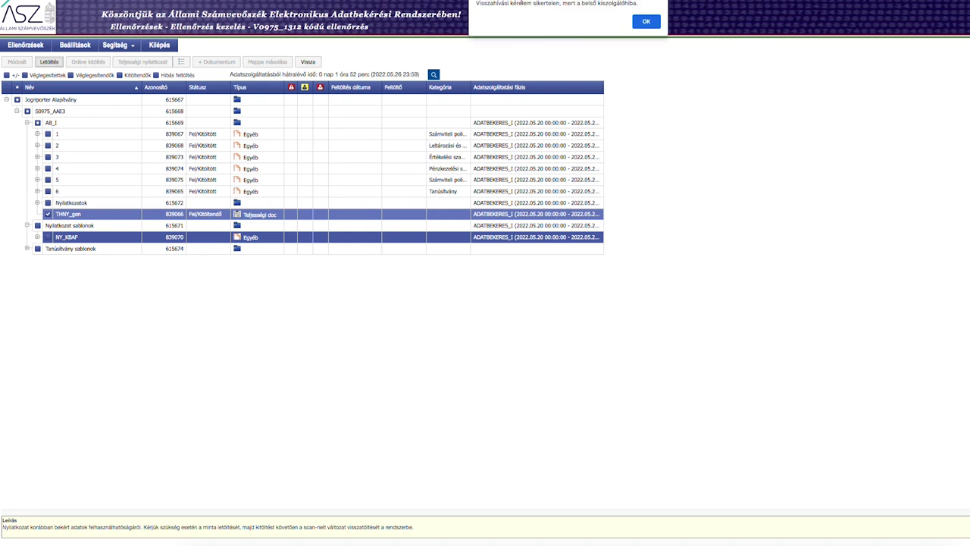
{"action": "key", "text": "Return"}
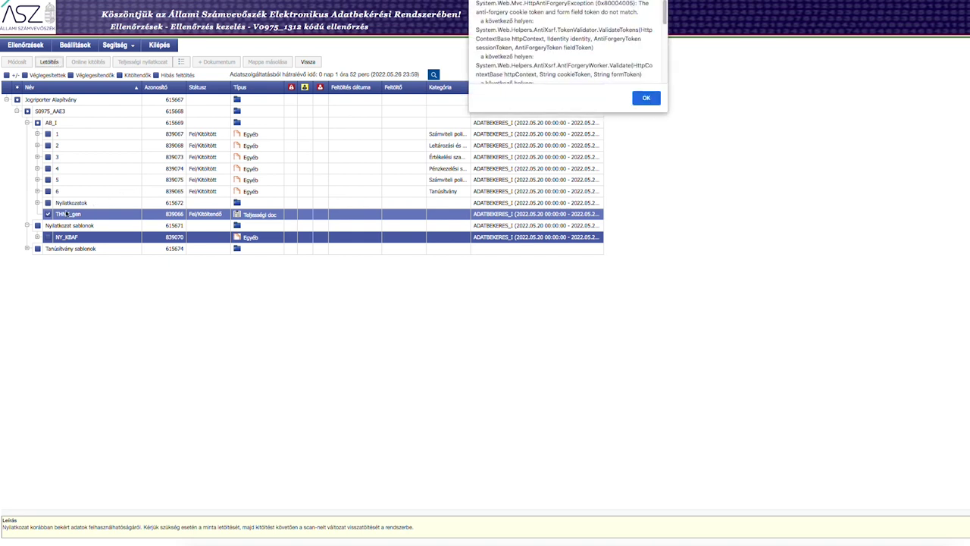
{"action": "key", "text": "Return"}
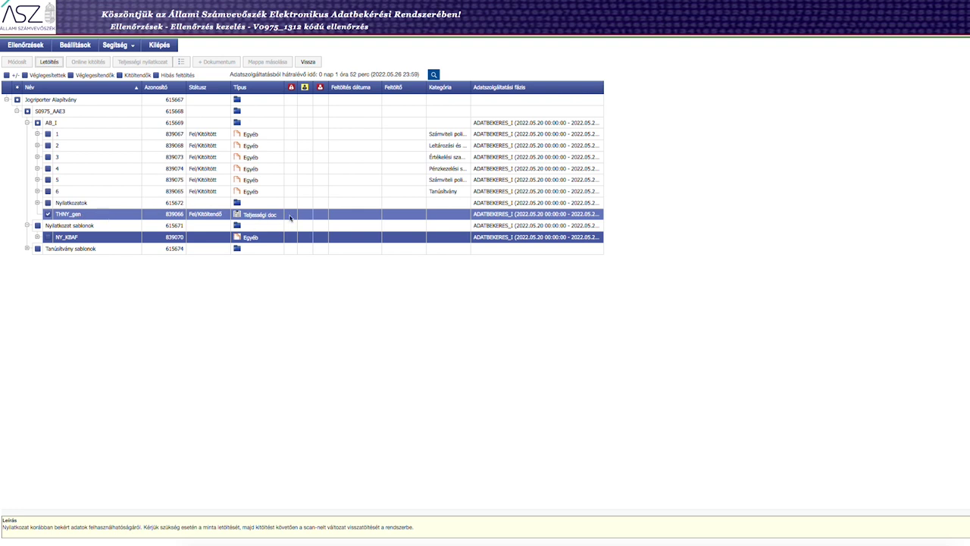
- Highlight the THNY_gen row and retry its download, dismissing the error alerts
{"action": "left_click", "coordinate": [76, 216]}
{"action": "left_click", "coordinate": [644, 98]}
{"action": "left_click", "coordinate": [645, 20]}
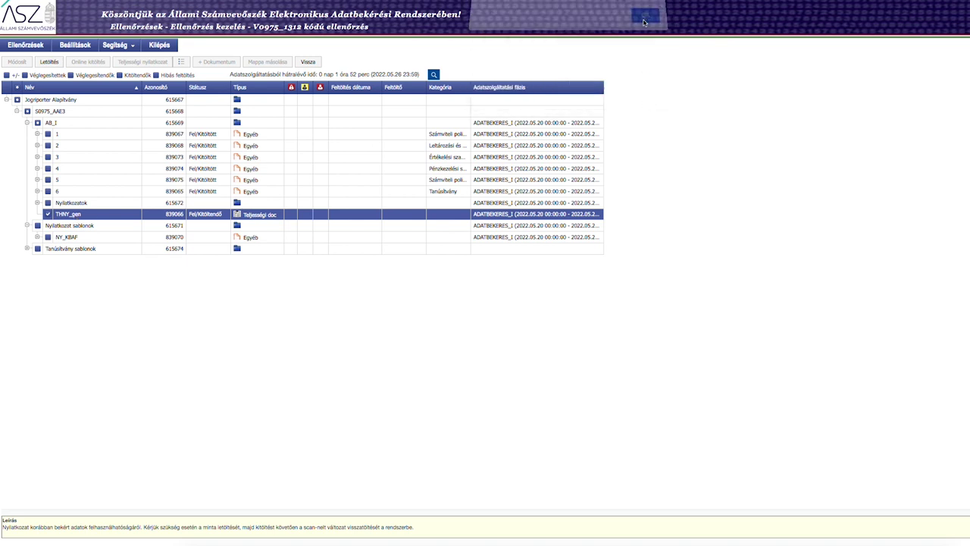
{"action": "left_click", "coordinate": [48, 61]}
{"action": "left_click", "coordinate": [645, 20]}
{"action": "left_click", "coordinate": [644, 99]}
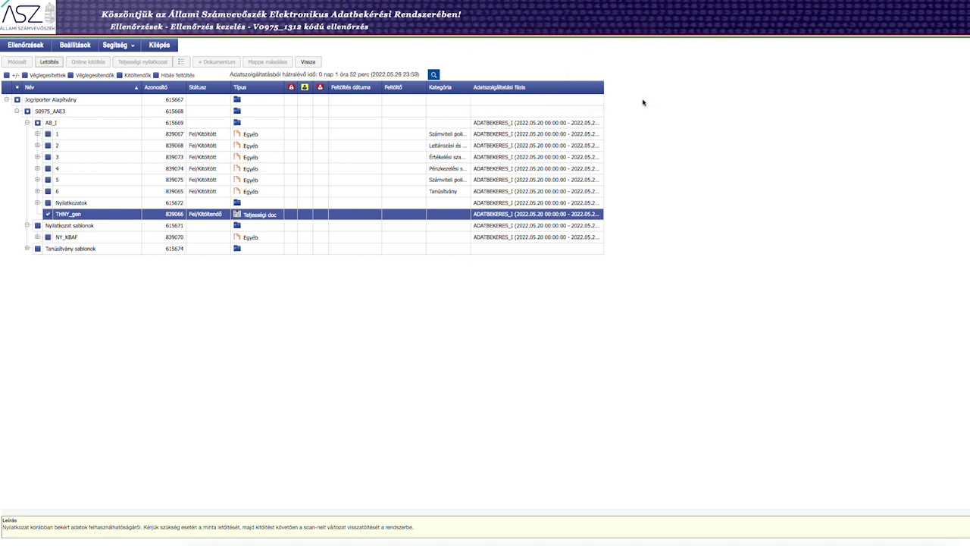
- Switch to Chrome's privacy and security settings and clear the browsing data
{"action": "left_click", "coordinate": [38, 0]}
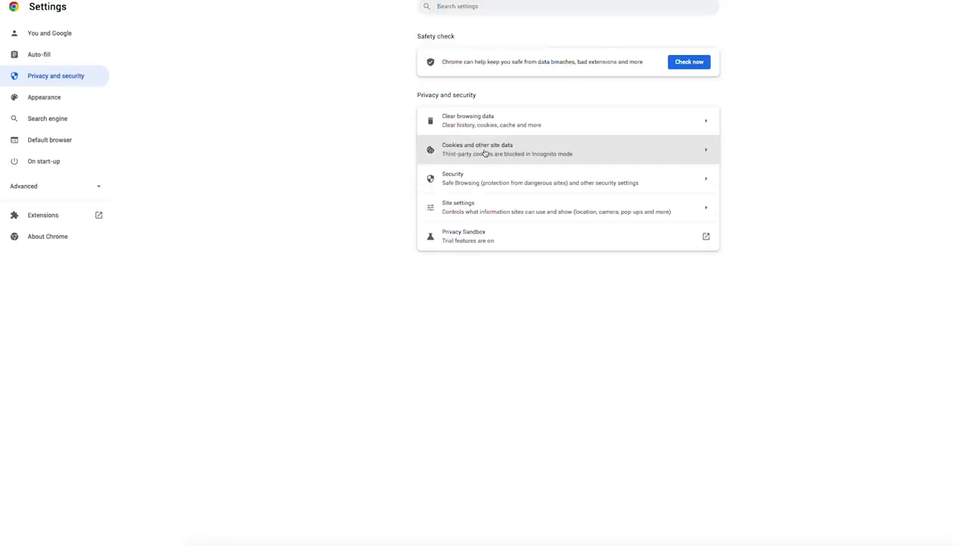
{"action": "left_click", "coordinate": [485, 131]}
{"action": "left_click", "coordinate": [664, 338]}
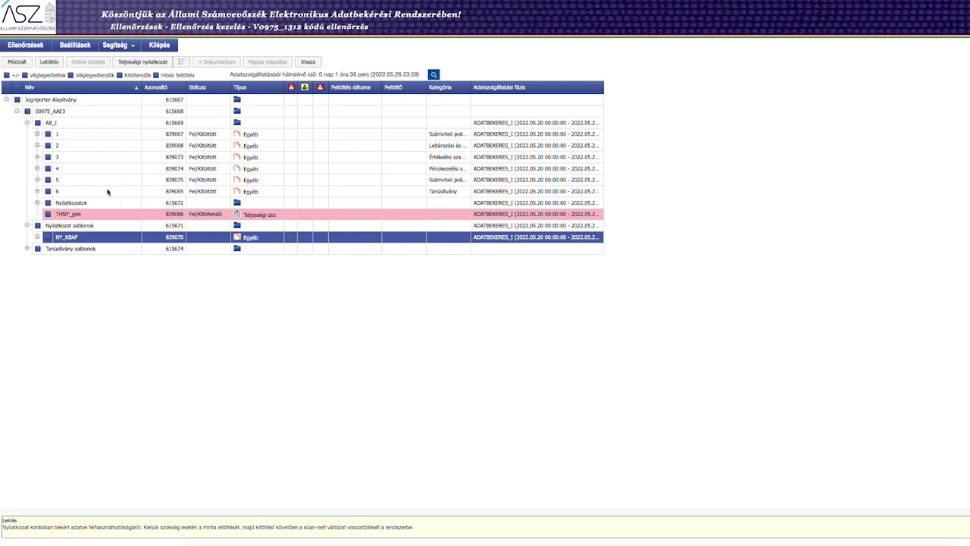
- Select the THNY_gen row and try to download its completeness declaration, dismissing the alert
{"action": "left_click", "coordinate": [67, 216]}
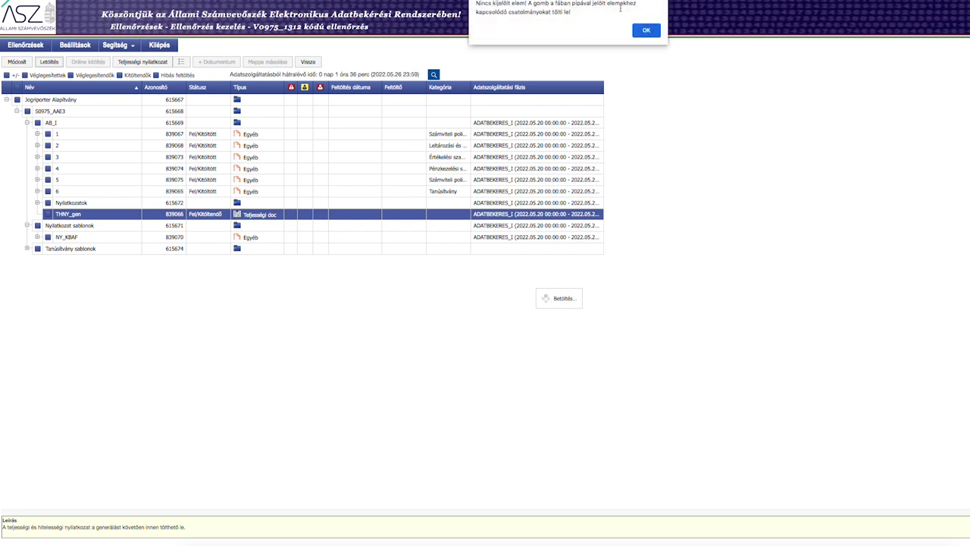
{"action": "left_click", "coordinate": [644, 31]}
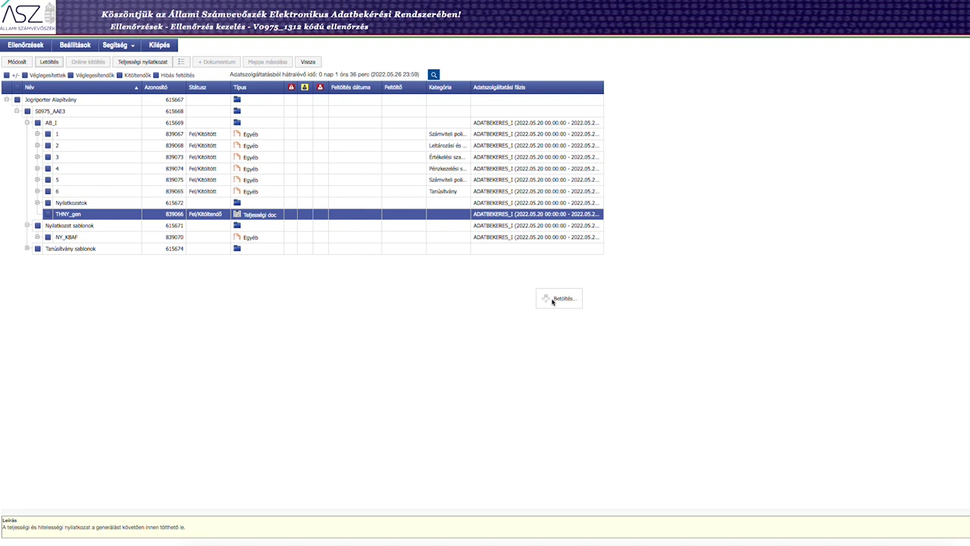
- Consult the PDF guidance on generating, signing and returning the completeness and authenticity declaration, and return to the request tree
{"action": "left_click", "coordinate": [875, 543]}
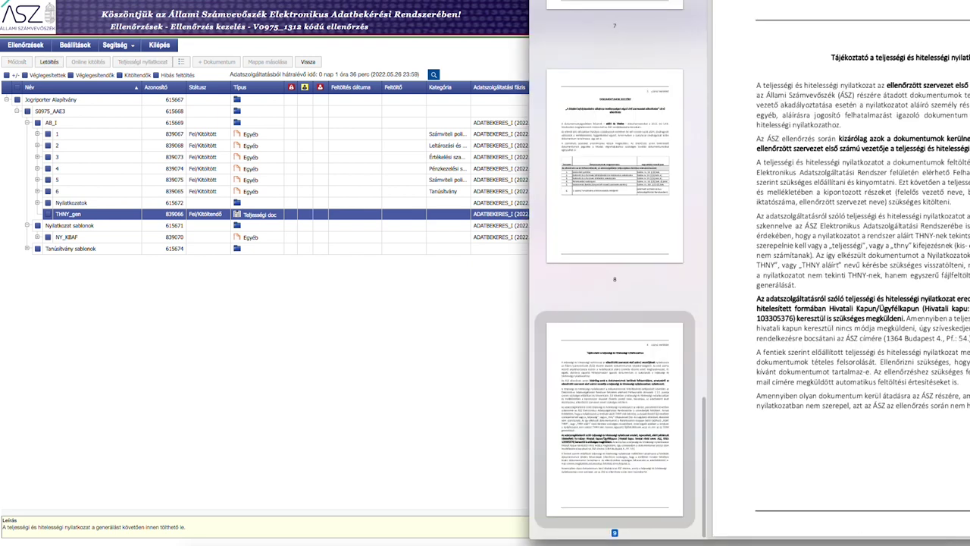
{"action": "scroll", "coordinate": [932, 151], "scroll_direction": "up", "scroll_amount": 3}
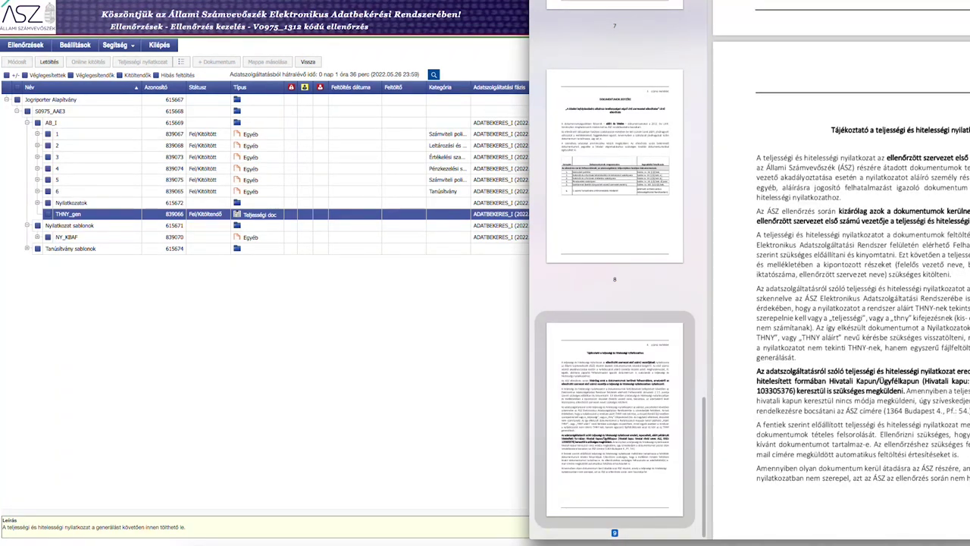
{"action": "scroll", "coordinate": [864, 303], "scroll_direction": "down", "scroll_amount": 1}
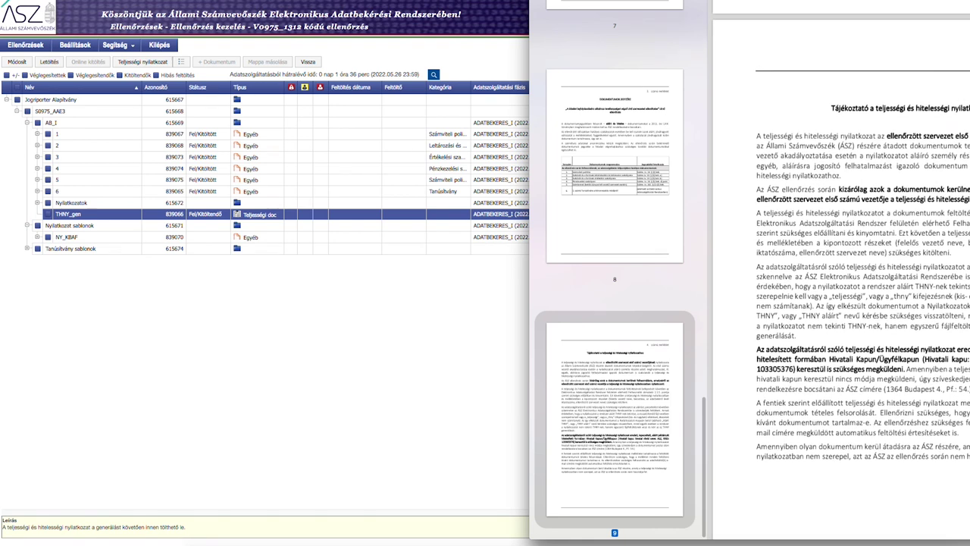
{"action": "scroll", "coordinate": [841, 273], "scroll_direction": "down", "scroll_amount": 1}
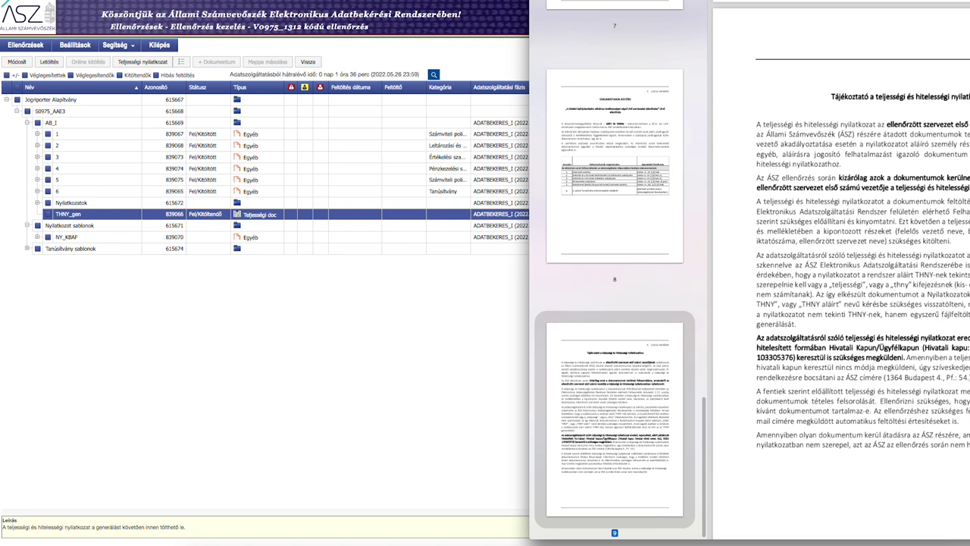
{"action": "left_click_drag", "start_coordinate": [952, 213], "coordinate": [969, 212]}
{"action": "scroll", "coordinate": [813, 290], "scroll_direction": "up", "scroll_amount": 10}
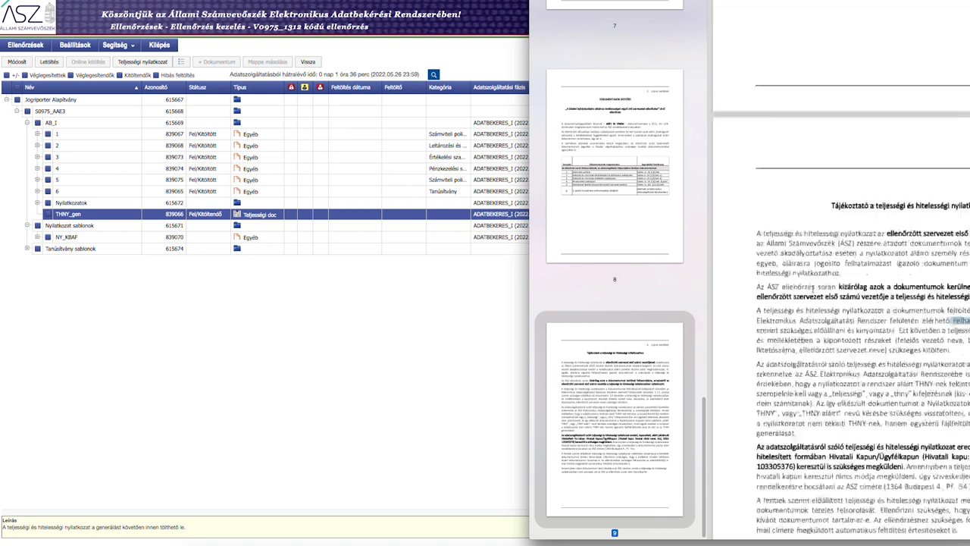
{"action": "scroll", "coordinate": [813, 291], "scroll_direction": "up", "scroll_amount": 15}
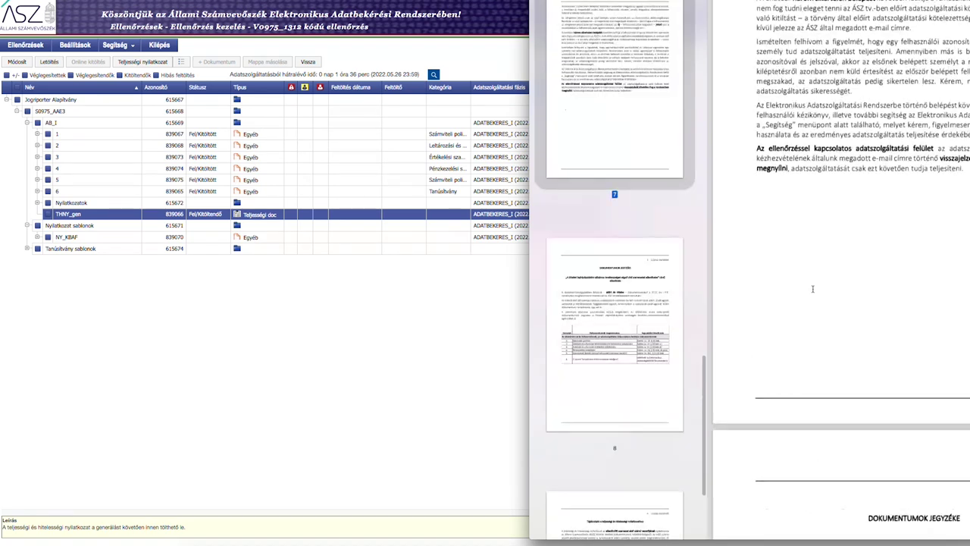
{"action": "scroll", "coordinate": [813, 290], "scroll_direction": "down", "scroll_amount": 5}
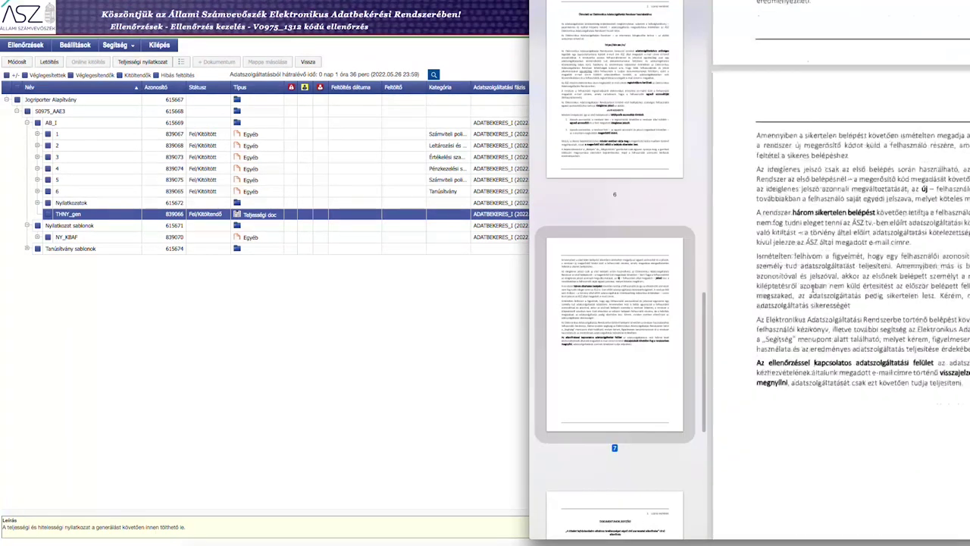
{"action": "left_click", "coordinate": [320, 333]}
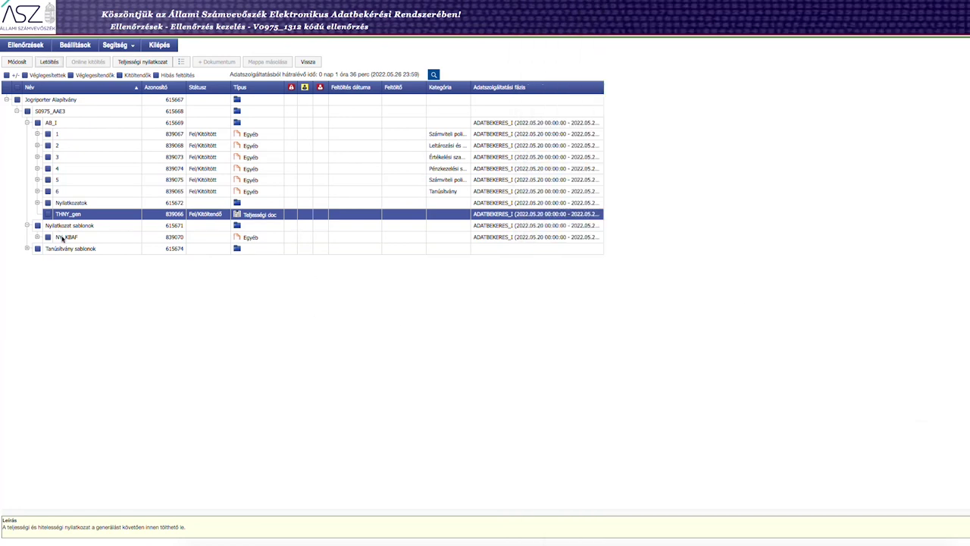
- Try to expand the NY_KBAF template and reopen the request tree of inspection V0975_1312
{"action": "left_click", "coordinate": [38, 237]}
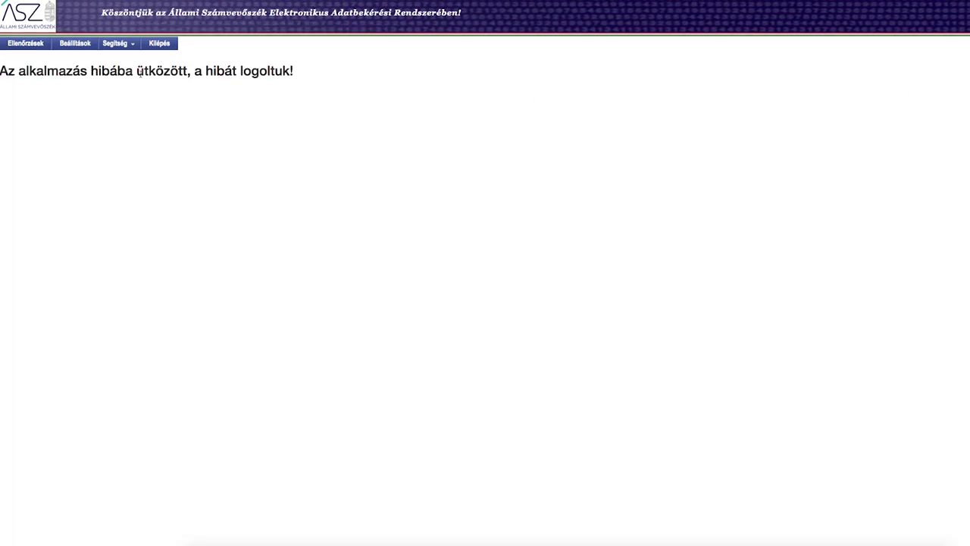
{"action": "left_click", "coordinate": [27, 44]}
{"action": "left_click", "coordinate": [27, 48]}
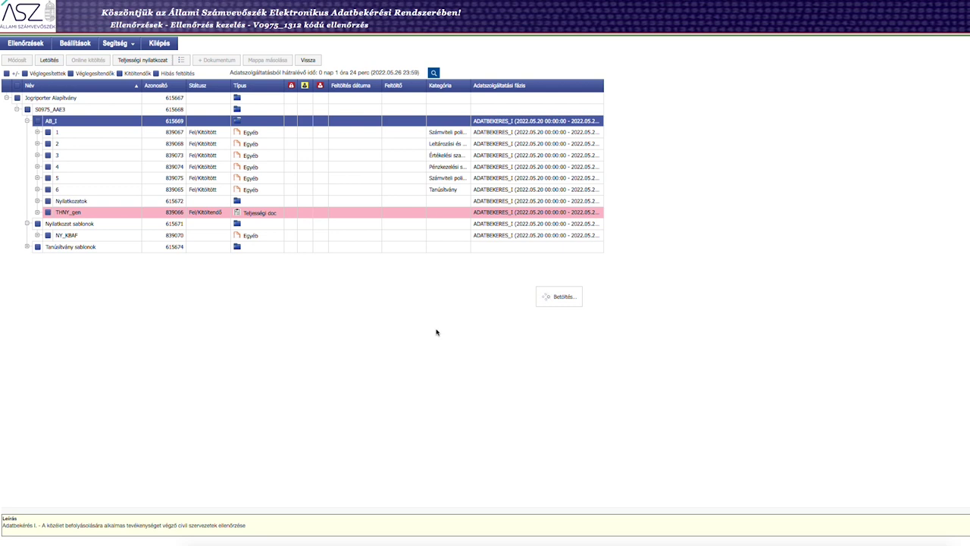
- Generate the completeness declaration for the AB_I folder, download the resulting PDF and close the generation dialog
{"action": "left_click", "coordinate": [153, 63]}
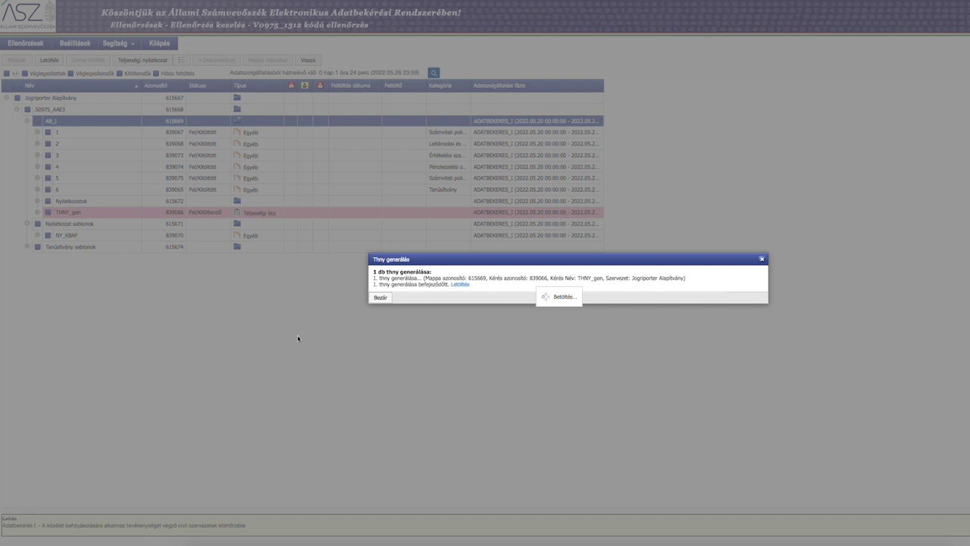
{"action": "left_click", "coordinate": [460, 285]}
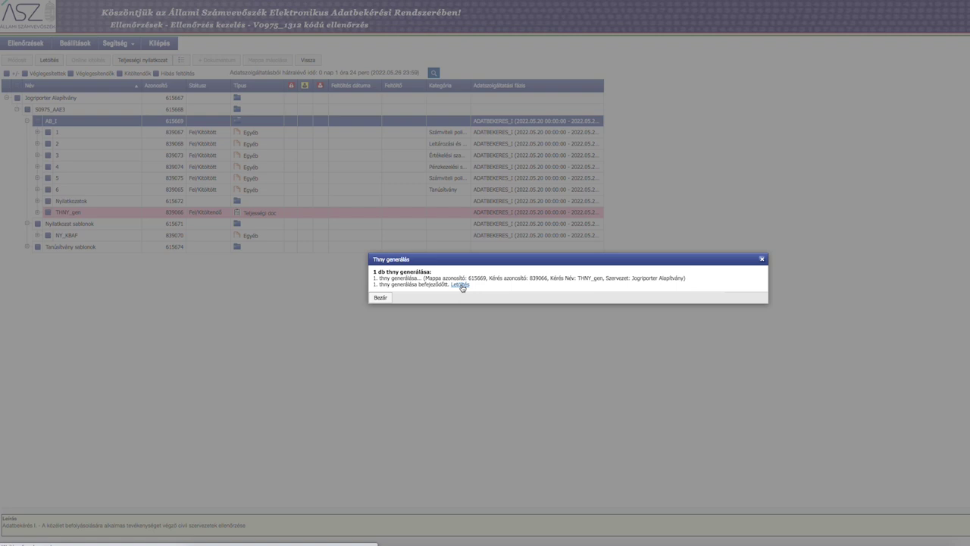
{"action": "left_click", "coordinate": [462, 286]}
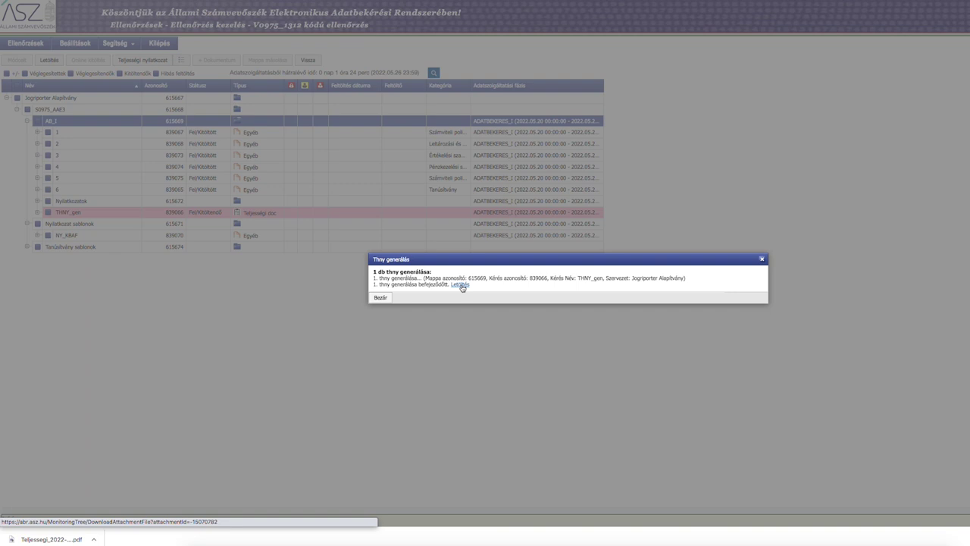
{"action": "left_click", "coordinate": [380, 297]}
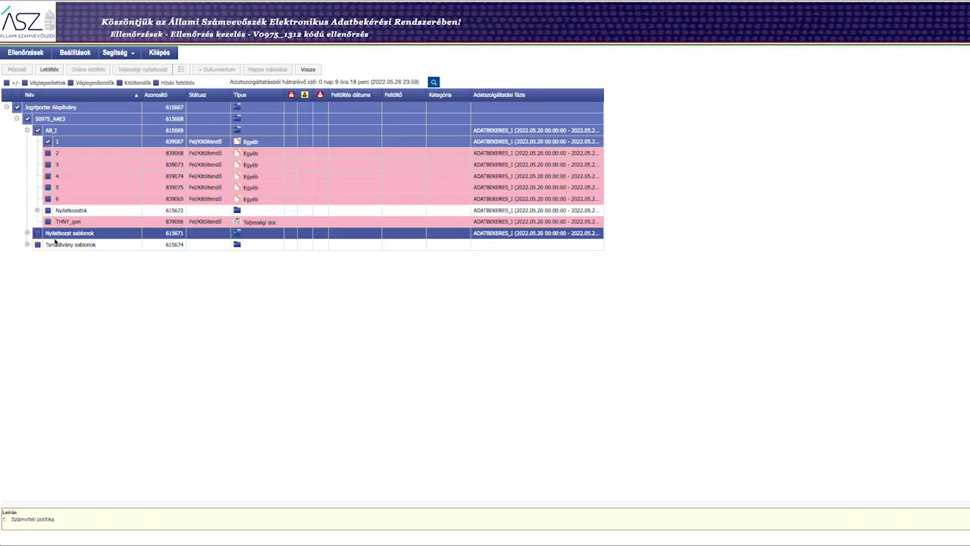
- Select the Tanúsítvány sablonok folder, read through the error details and dismiss the alerts
{"action": "left_click", "coordinate": [58, 245]}
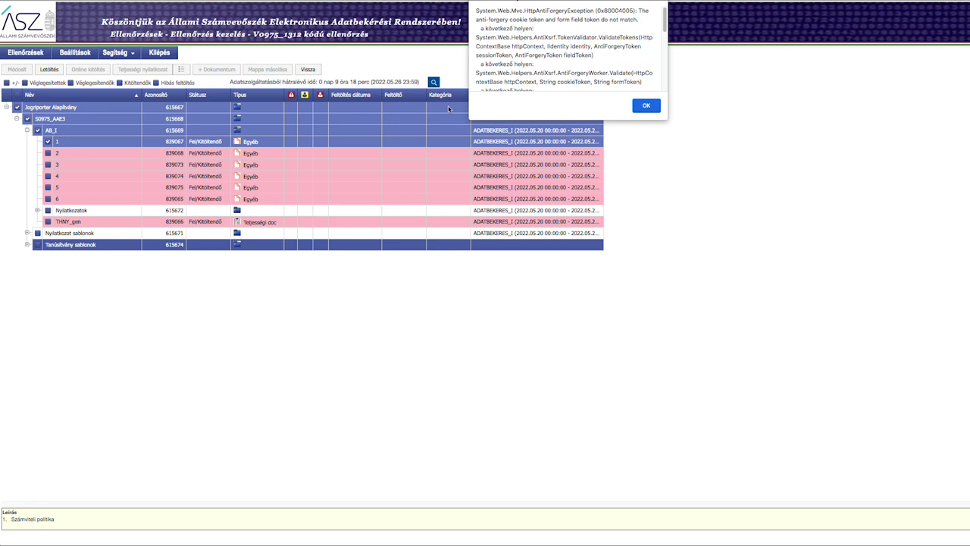
{"action": "scroll", "coordinate": [597, 44], "scroll_direction": "down", "scroll_amount": 5}
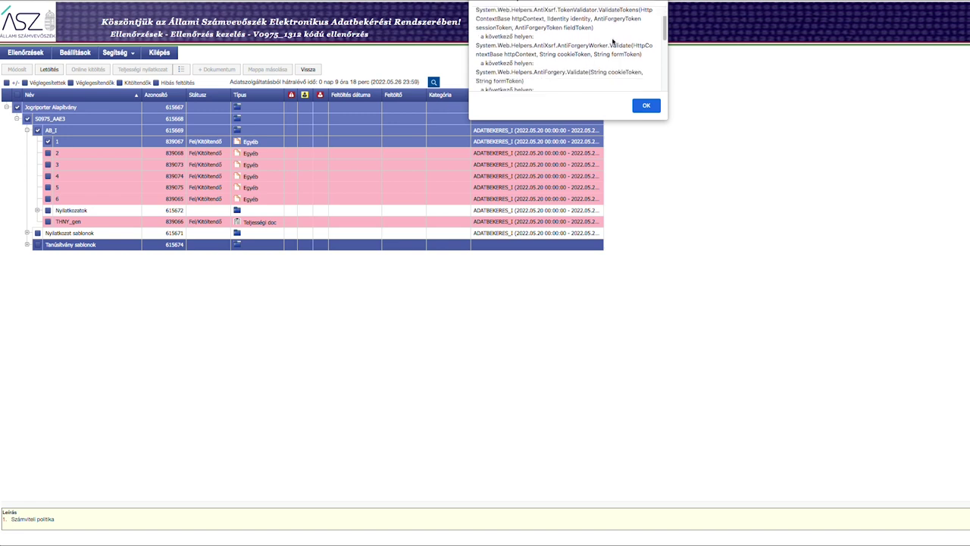
{"action": "scroll", "coordinate": [613, 42], "scroll_direction": "down", "scroll_amount": 4}
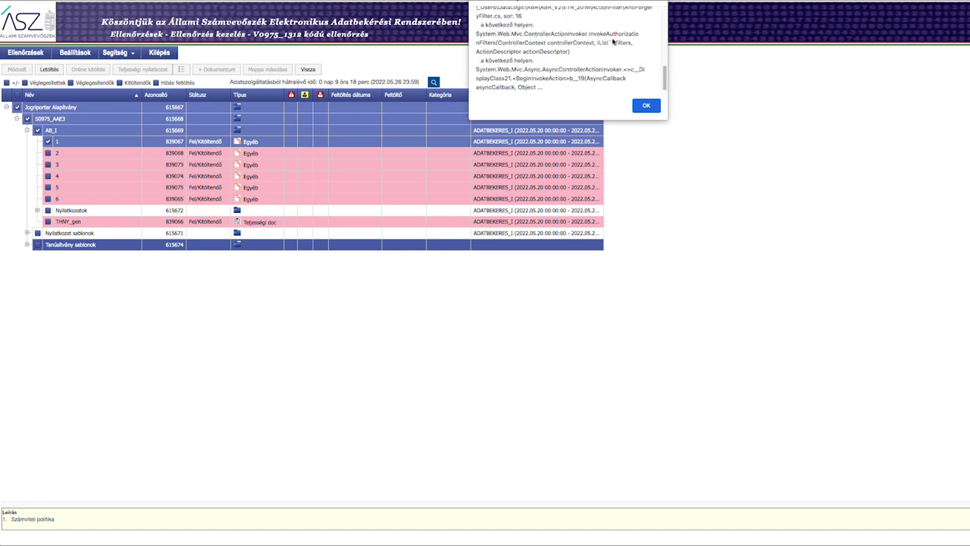
{"action": "left_click", "coordinate": [646, 105]}
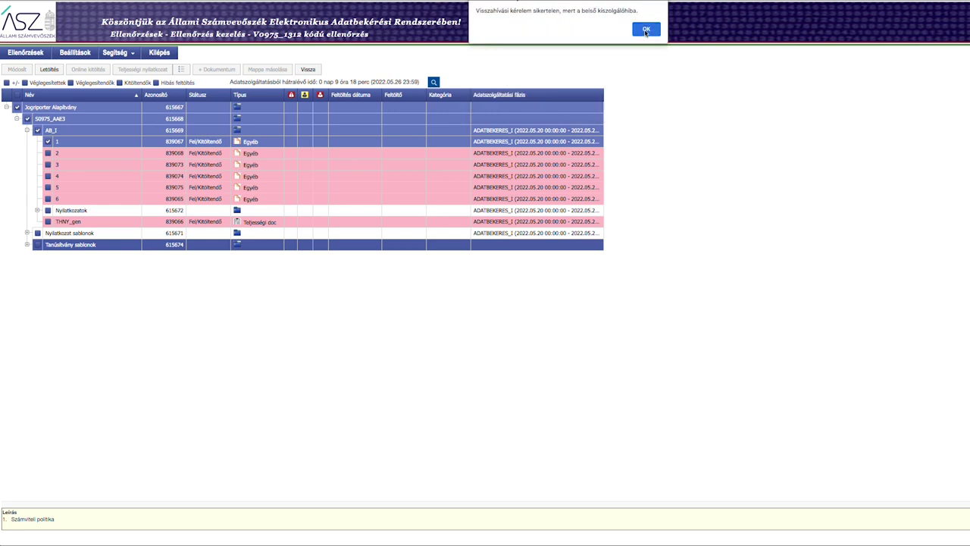
{"action": "left_click", "coordinate": [645, 30]}
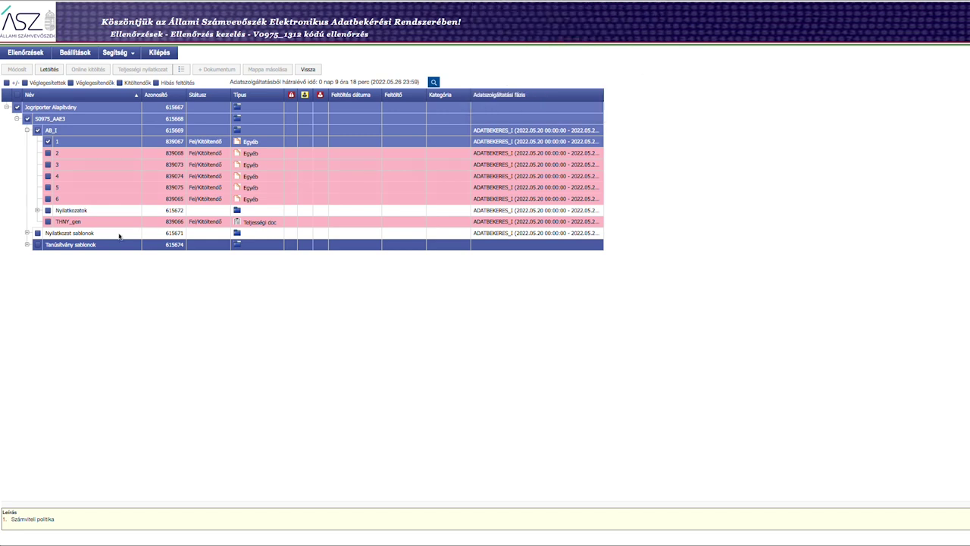
- Select the Nyilatkozat sablonok folder, look over the error details and dismiss the alerts
{"action": "left_click", "coordinate": [91, 234]}
{"action": "scroll", "coordinate": [528, 46], "scroll_direction": "down", "scroll_amount": 5}
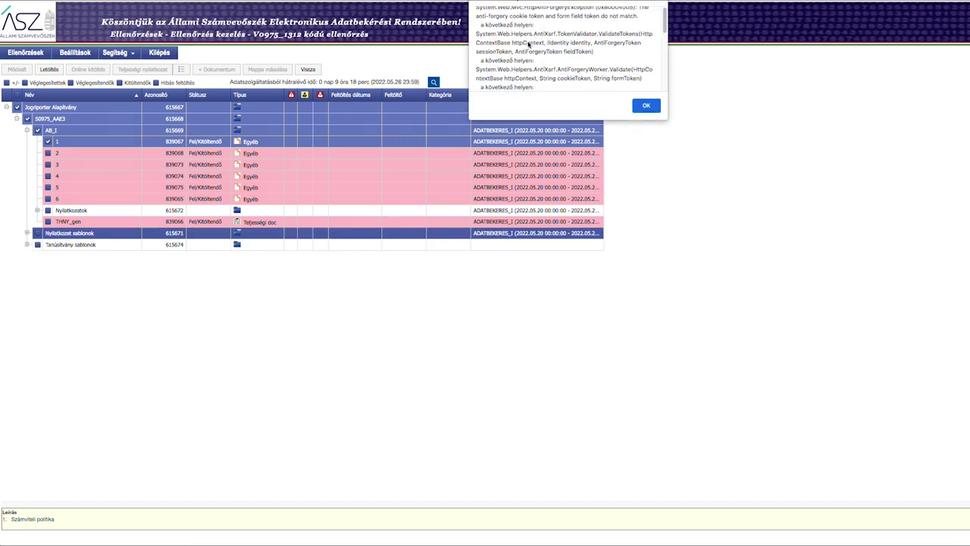
{"action": "left_click", "coordinate": [645, 106]}
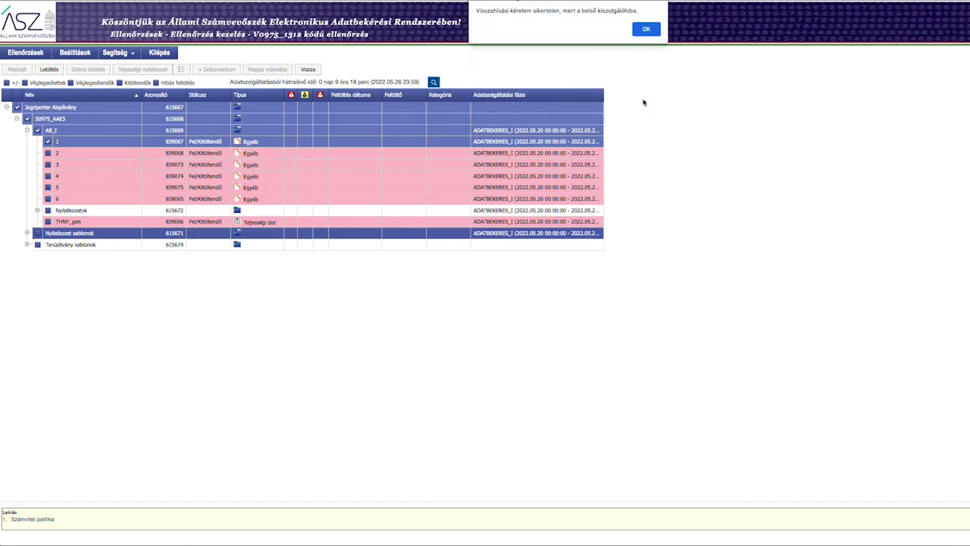
{"action": "left_click", "coordinate": [645, 31]}
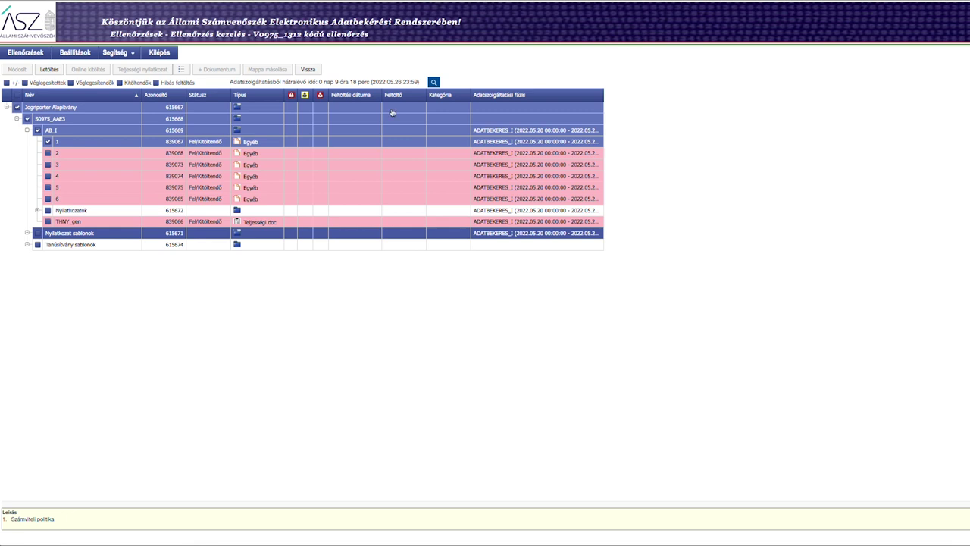
- Select request 2 under AB_I, check the error details and dismiss the alerts
{"action": "left_click", "coordinate": [71, 155]}
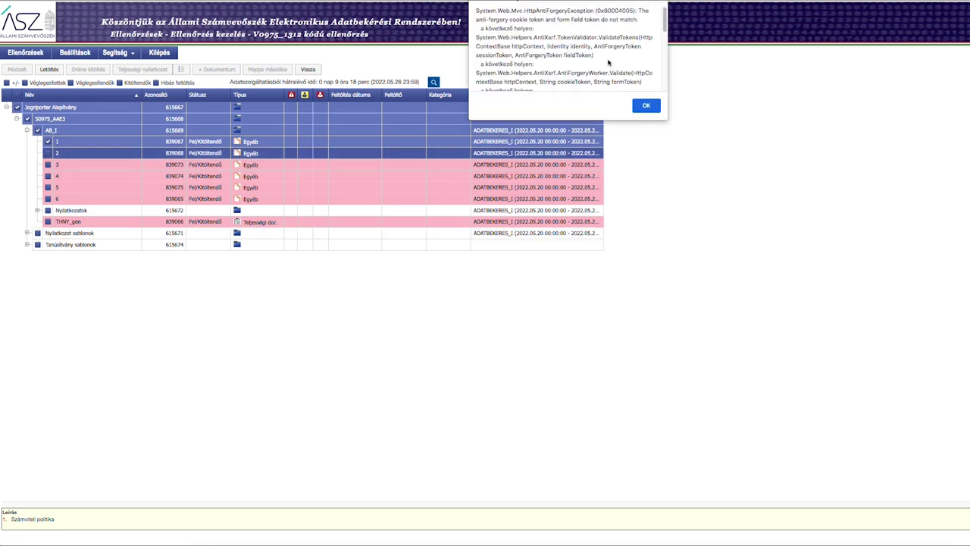
{"action": "scroll", "coordinate": [622, 79], "scroll_direction": "down", "scroll_amount": 5}
{"action": "left_click", "coordinate": [638, 104]}
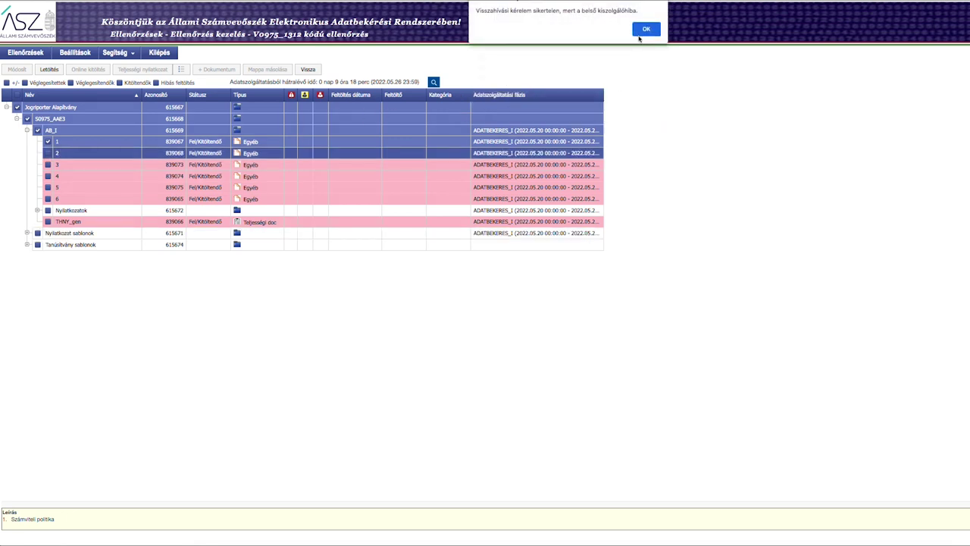
{"action": "left_click", "coordinate": [644, 30]}
- Select the Jogriporter Alapítvány root folder and clear its checkmark, dismissing the error alerts
{"action": "left_click", "coordinate": [49, 108]}
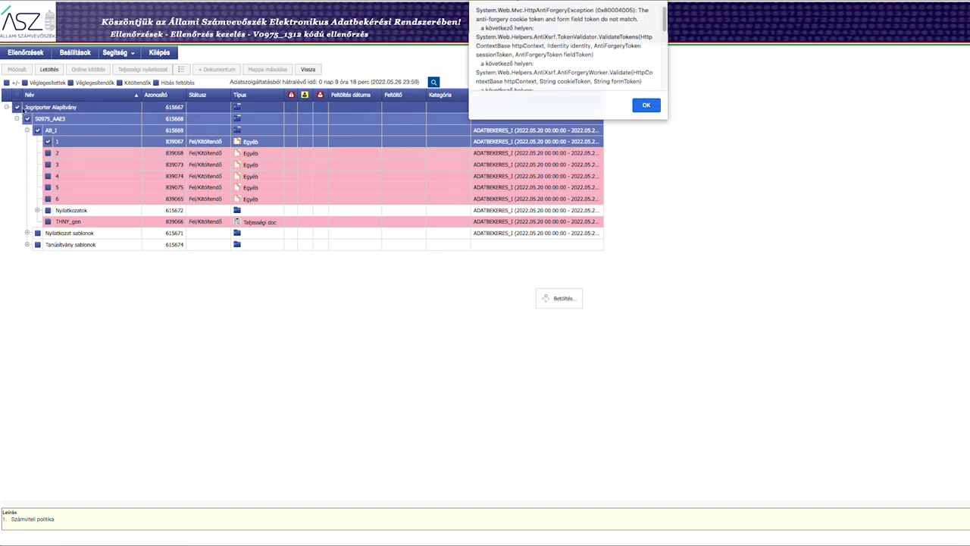
{"action": "left_click", "coordinate": [650, 107]}
{"action": "left_click", "coordinate": [655, 32]}
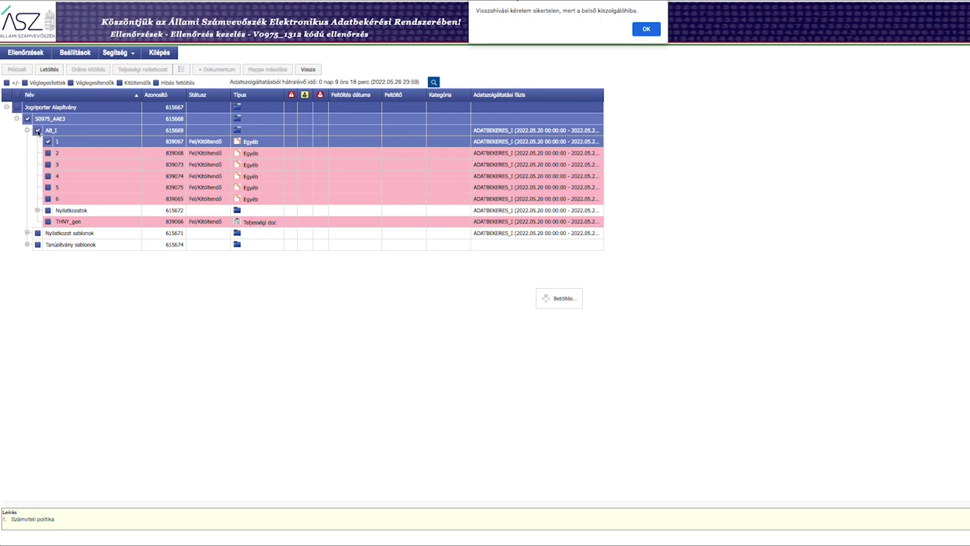
{"action": "left_click", "coordinate": [645, 31]}
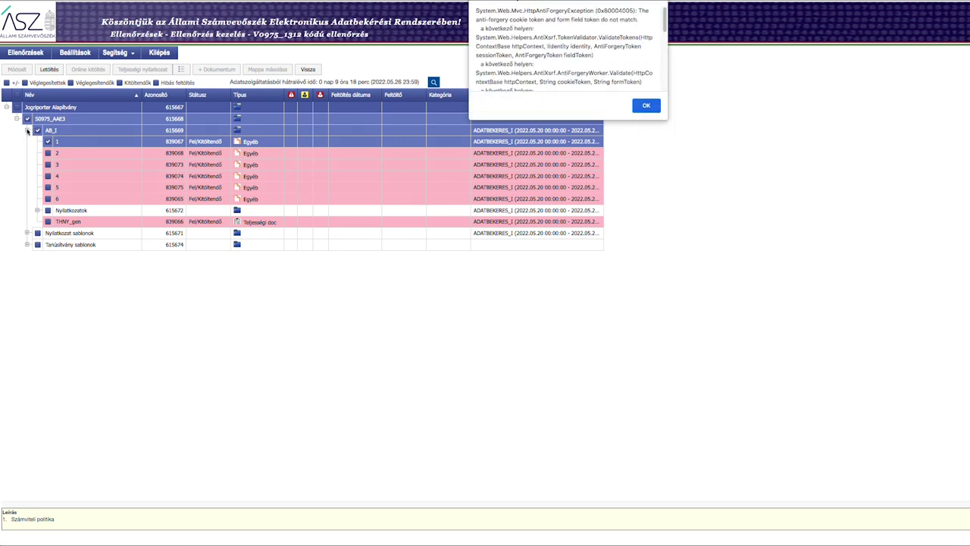
{"action": "left_click", "coordinate": [646, 103]}
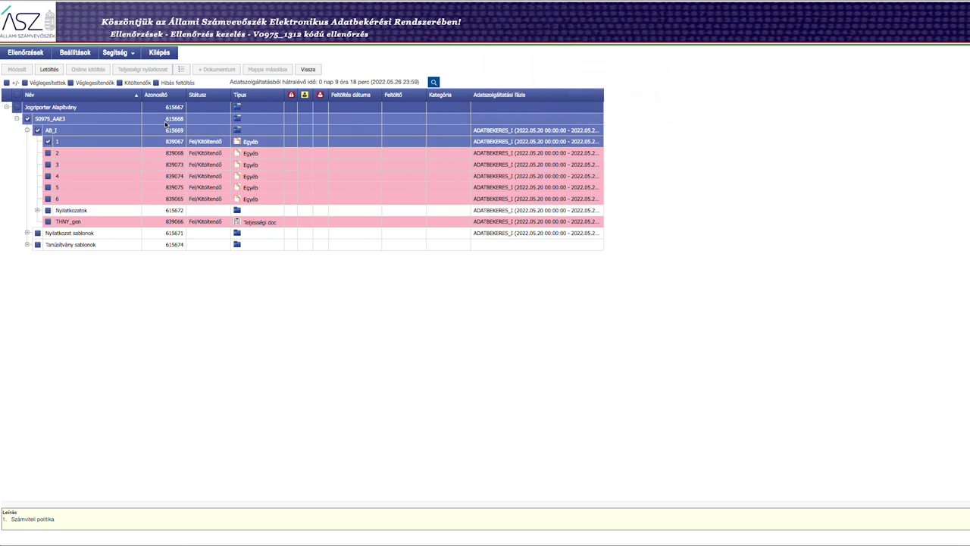
- Clear the checkmarks of the AB_I folder and request 1, dismissing the error alerts
{"action": "left_click", "coordinate": [37, 130]}
{"action": "left_click", "coordinate": [646, 32]}
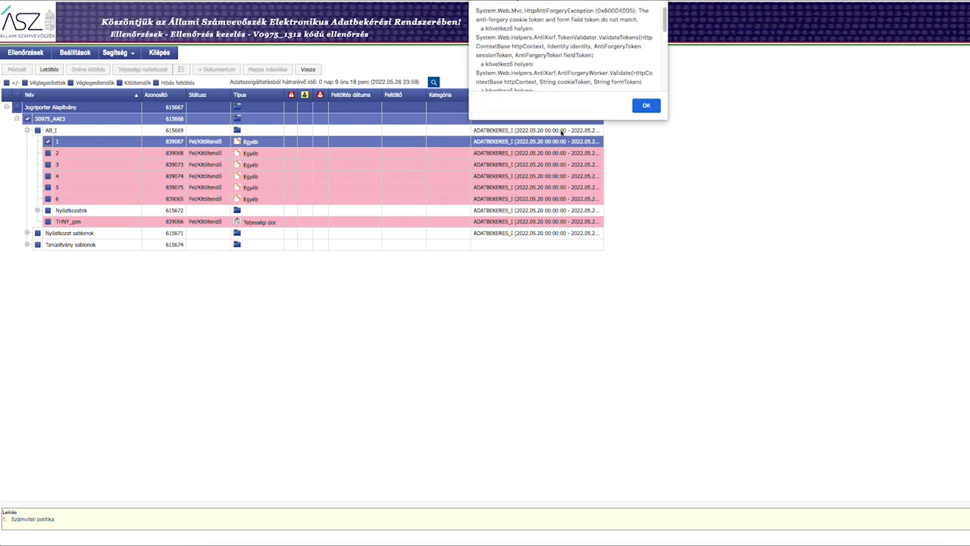
{"action": "left_click", "coordinate": [639, 107]}
{"action": "left_click", "coordinate": [48, 141]}
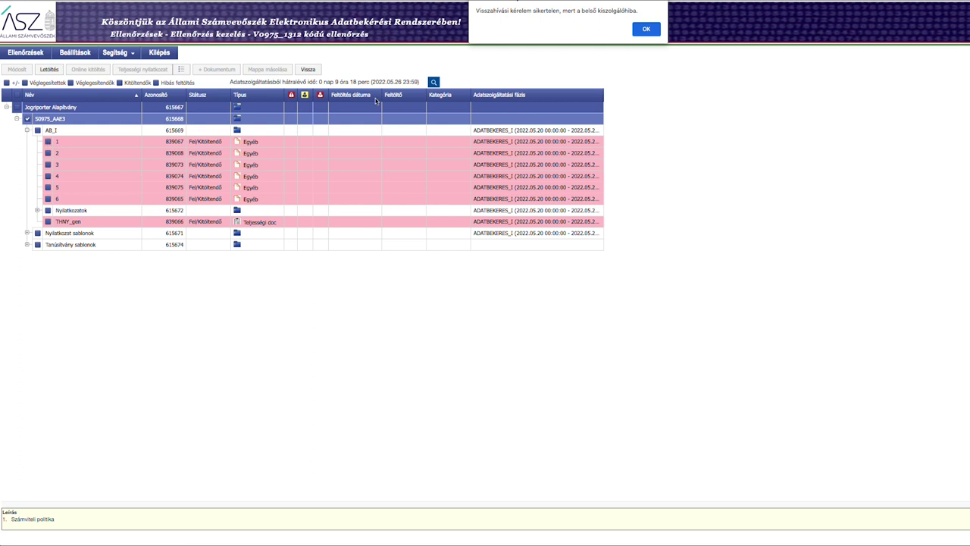
{"action": "left_click", "coordinate": [644, 30]}
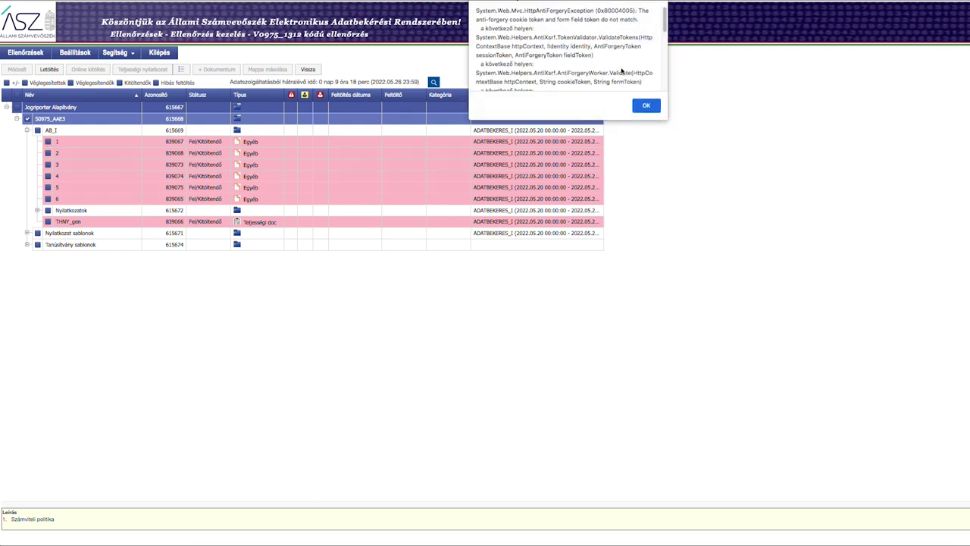
{"action": "scroll", "coordinate": [621, 71], "scroll_direction": "down", "scroll_amount": 5}
{"action": "left_click", "coordinate": [647, 106]}
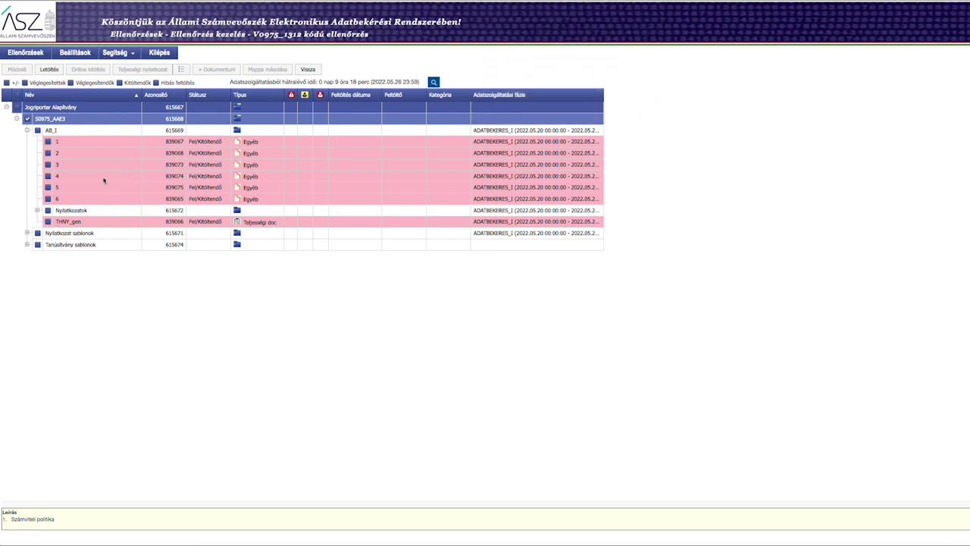
- Select request 6 under AB_I and dismiss the error alerts
{"action": "left_click", "coordinate": [71, 199]}
{"action": "left_click", "coordinate": [644, 105]}
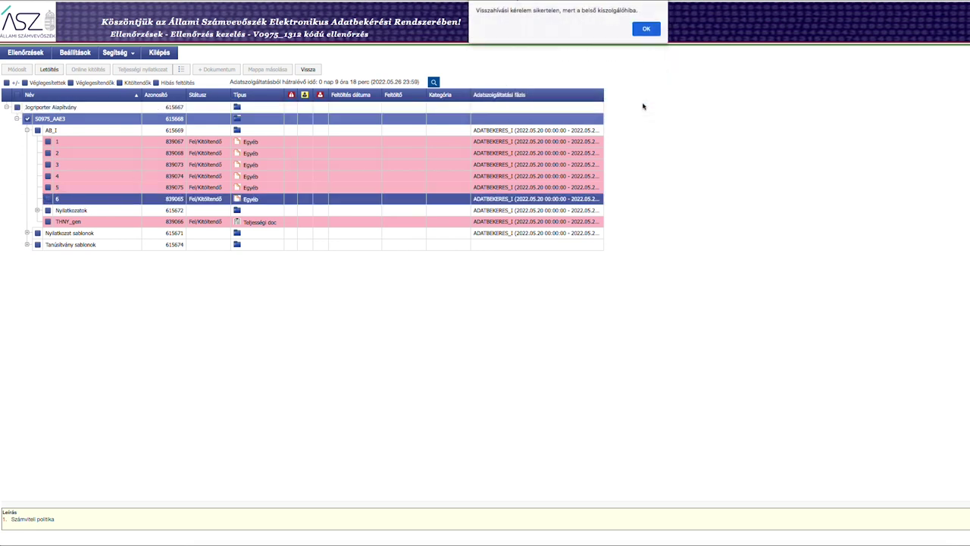
{"action": "left_click", "coordinate": [646, 32]}
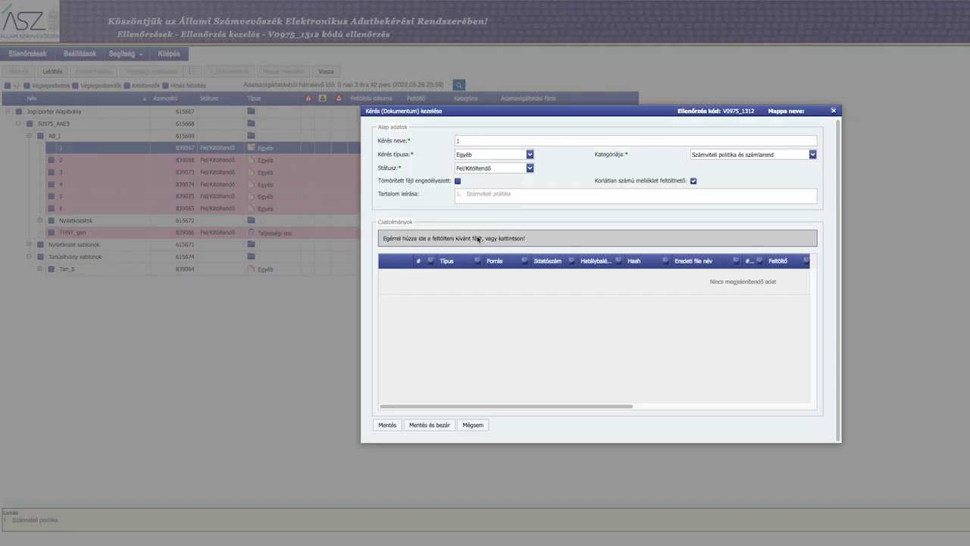
- Try to attach 1_Szamviteli_politika_JA.pdf to request 1, read through the error details and dismiss the alert
{"action": "left_click", "coordinate": [454, 239]}
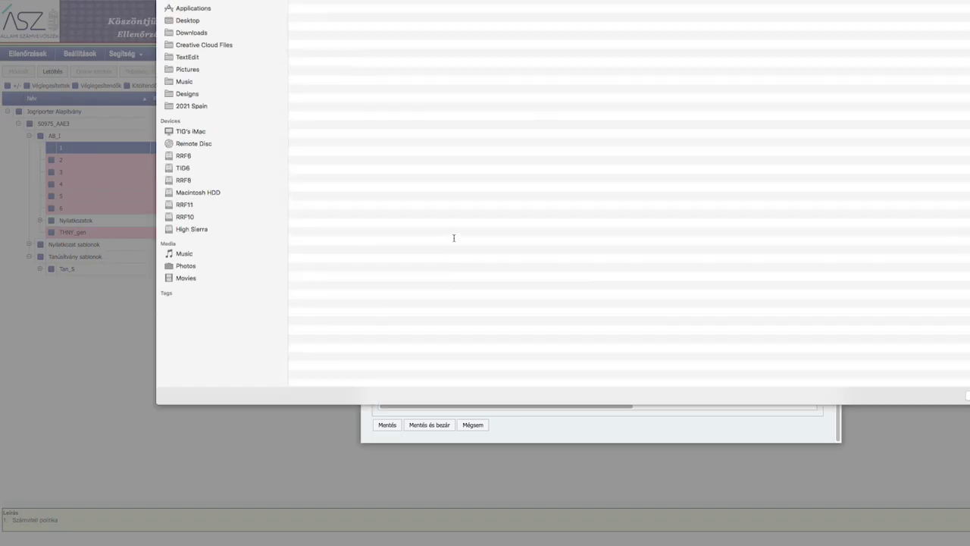
{"action": "left_click", "coordinate": [360, 18]}
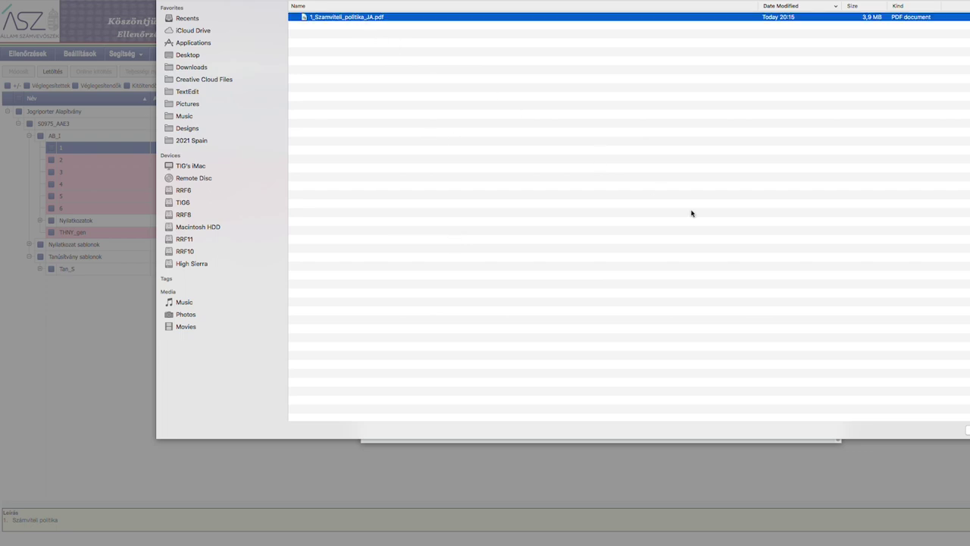
{"action": "key", "text": "Return"}
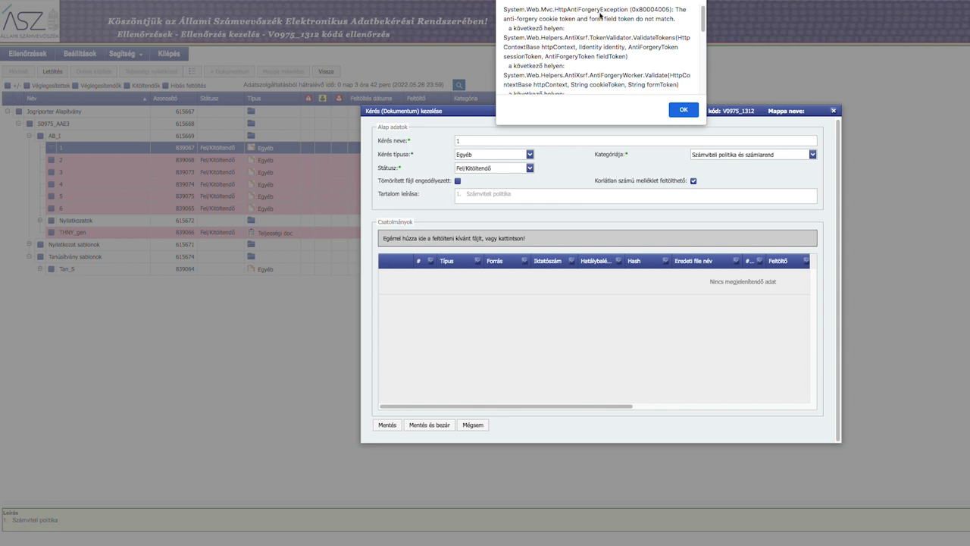
{"action": "scroll", "coordinate": [705, 27], "scroll_direction": "down", "scroll_amount": 2}
{"action": "left_click_drag", "start_coordinate": [704, 28], "coordinate": [706, 82]}
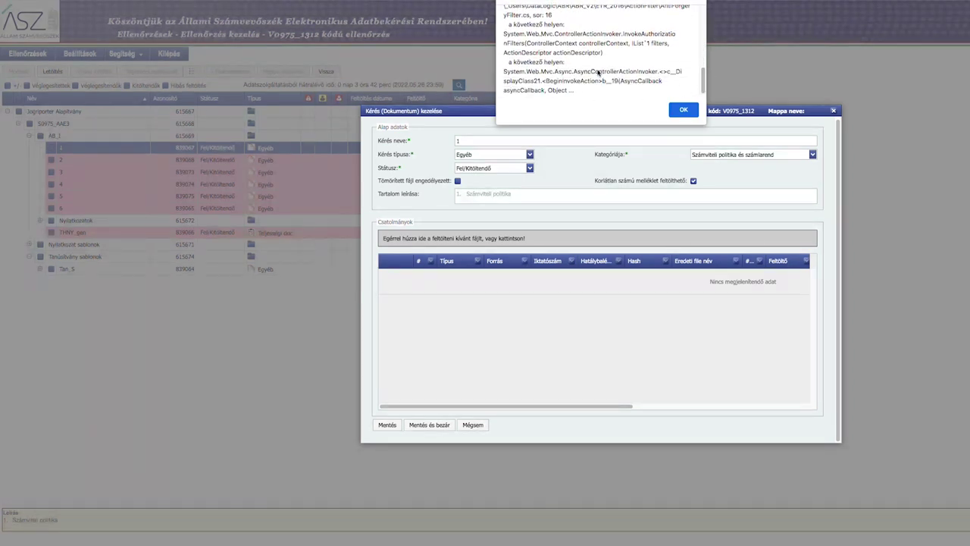
{"action": "left_click", "coordinate": [683, 110]}
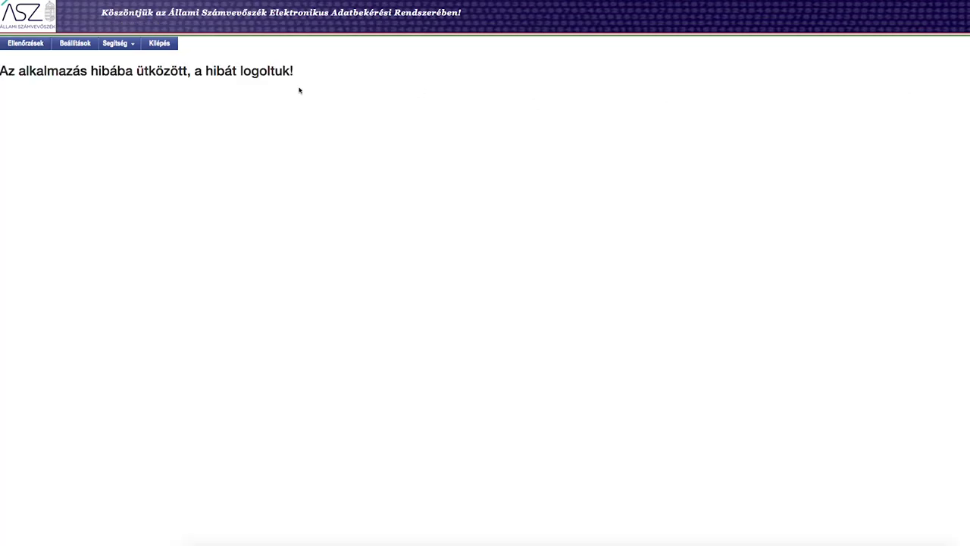
- Leave the application error page for Ellenőrzések and select request 5 under AB_I
{"action": "left_click", "coordinate": [28, 45]}
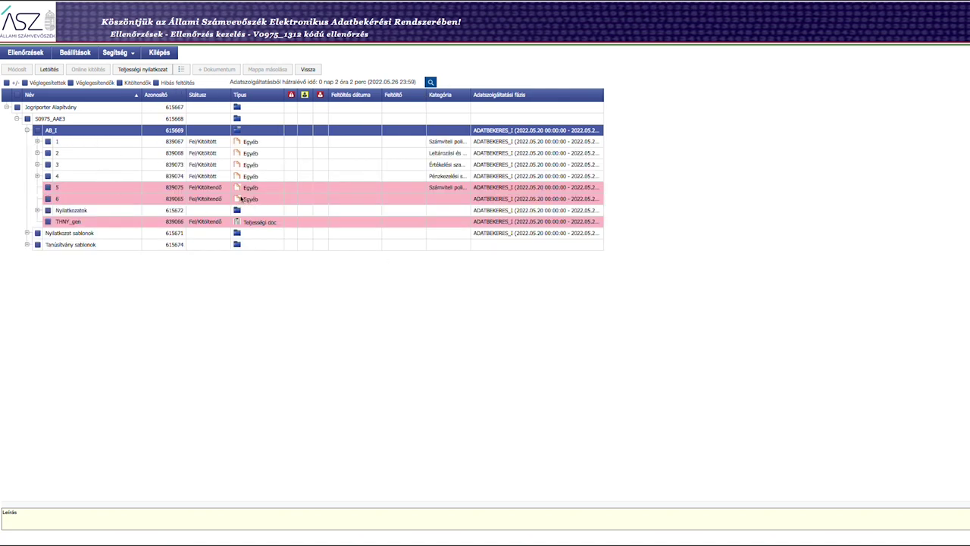
{"action": "left_click", "coordinate": [75, 188]}
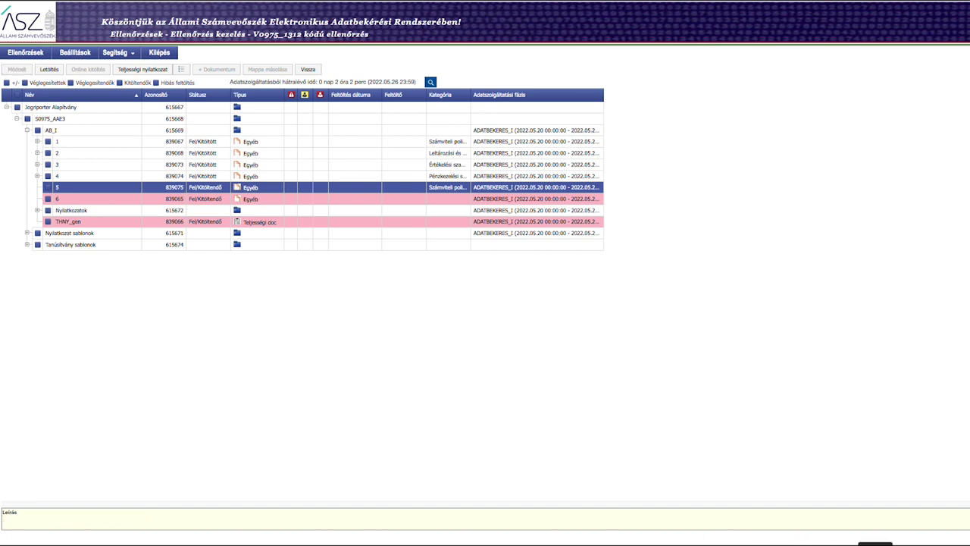
- Switch to the PDF letter and read on through its login and temporary password instructions
{"action": "mouse_move", "coordinate": [969, 347]}
{"action": "scroll", "coordinate": [912, 347], "scroll_direction": "down", "scroll_amount": 5}
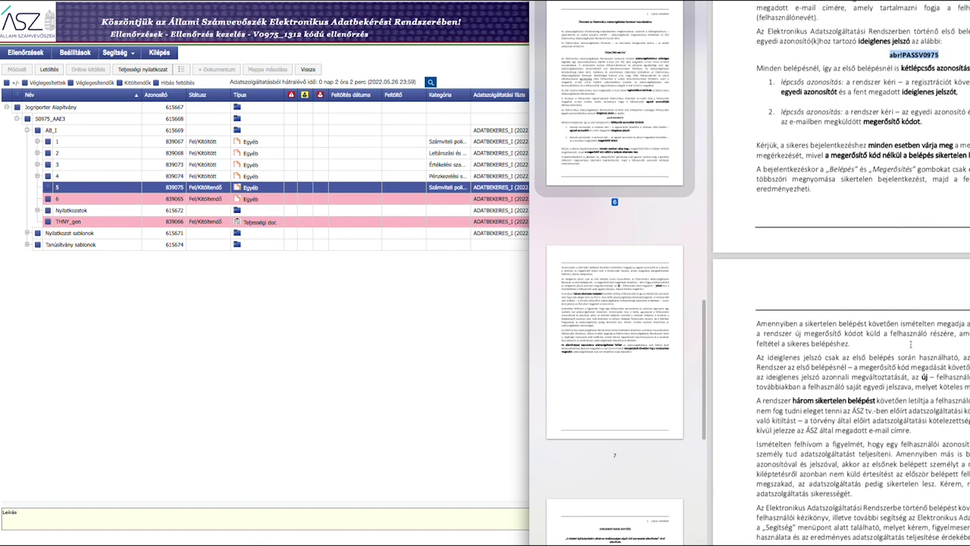
{"action": "scroll", "coordinate": [911, 347], "scroll_direction": "down", "scroll_amount": 5}
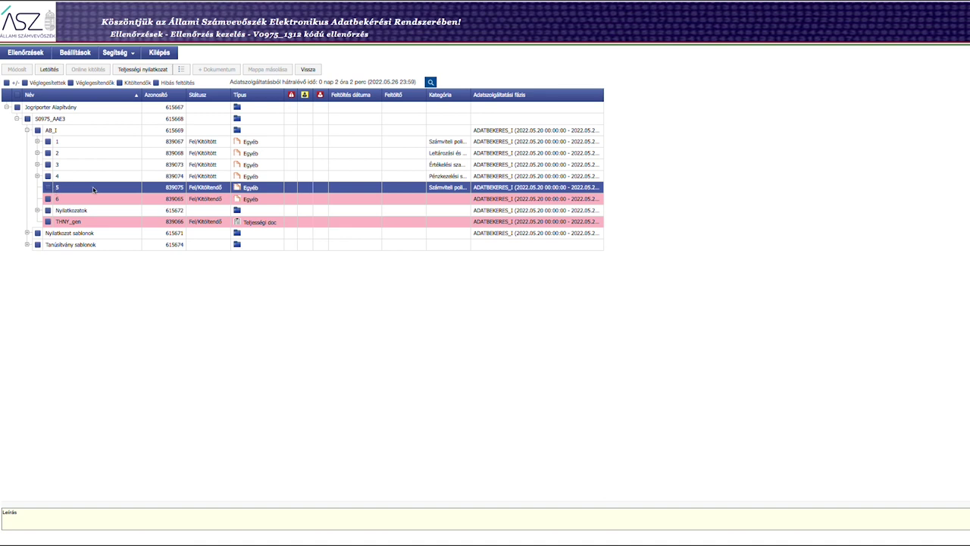
- Attach 5_szirend_bizonylati_szabalyzat_JA.pdf to request 5, keep waiting for the unresponsive page, and save and close the request
{"action": "left_click", "coordinate": [50, 187]}
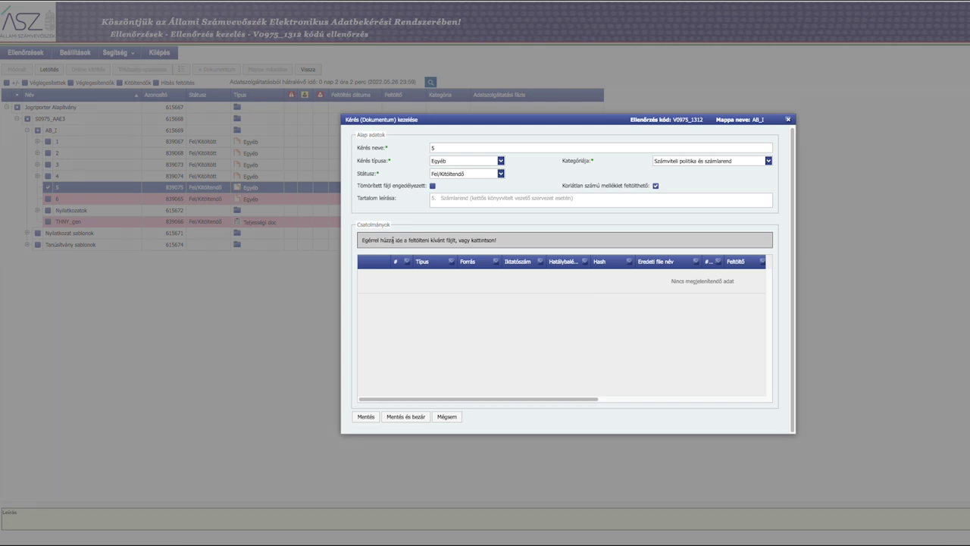
{"action": "left_click", "coordinate": [387, 240]}
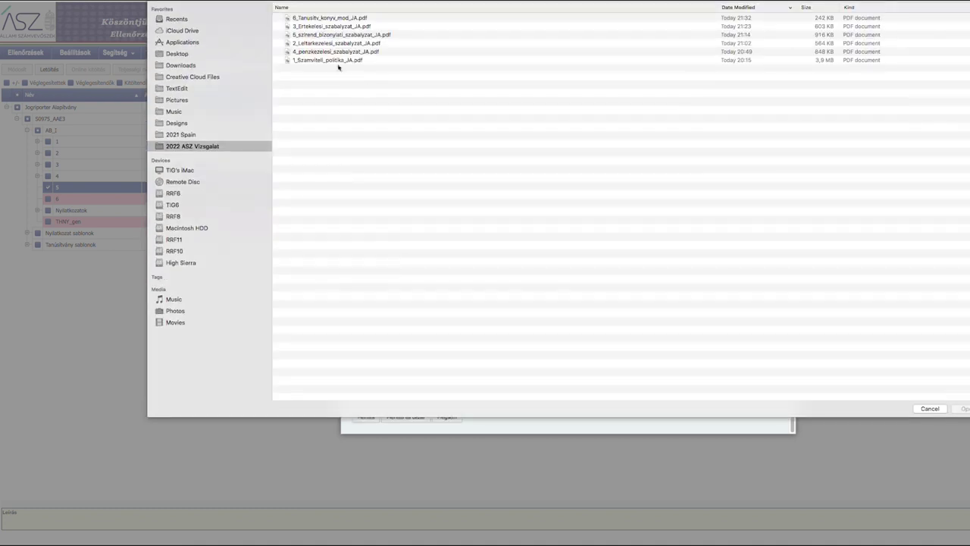
{"action": "left_click", "coordinate": [331, 35]}
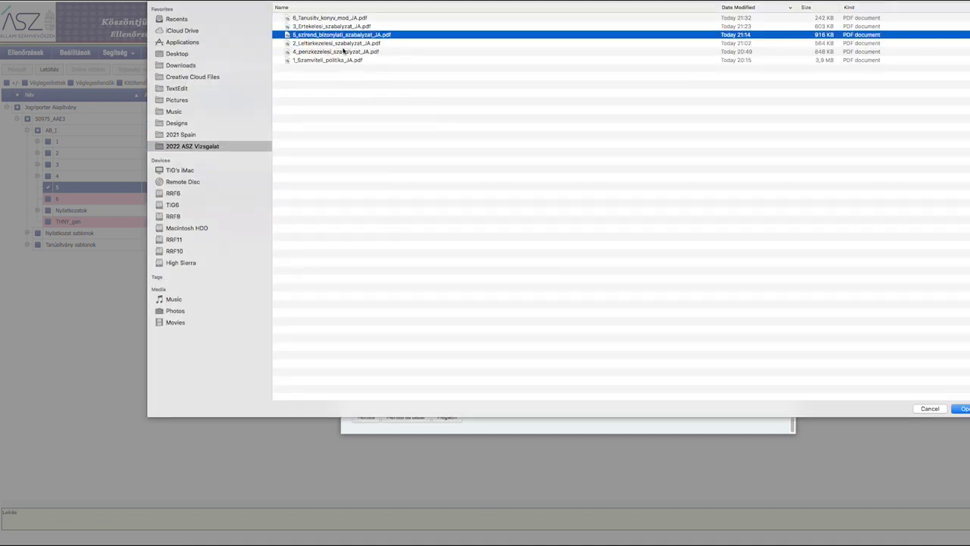
{"action": "left_click", "coordinate": [958, 409]}
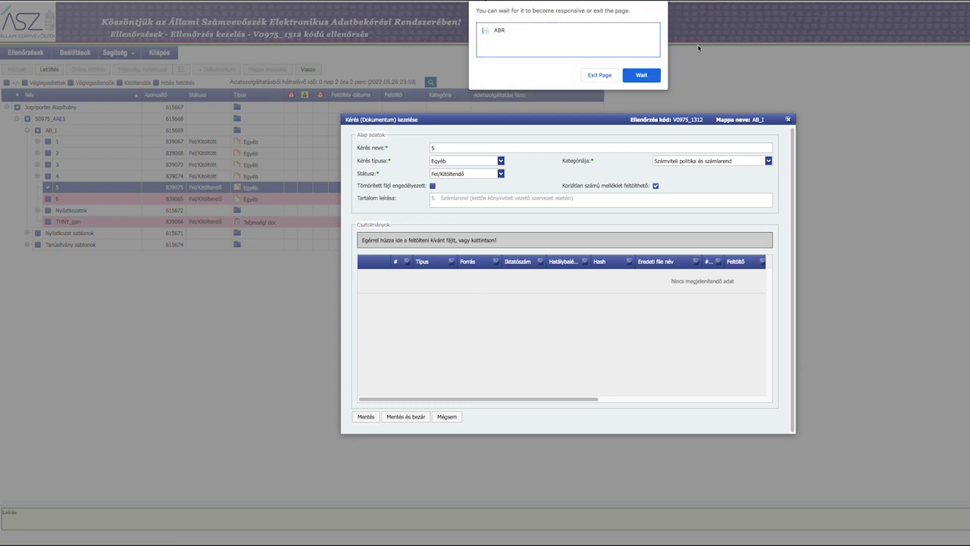
{"action": "left_click", "coordinate": [643, 77]}
{"action": "left_click", "coordinate": [644, 77]}
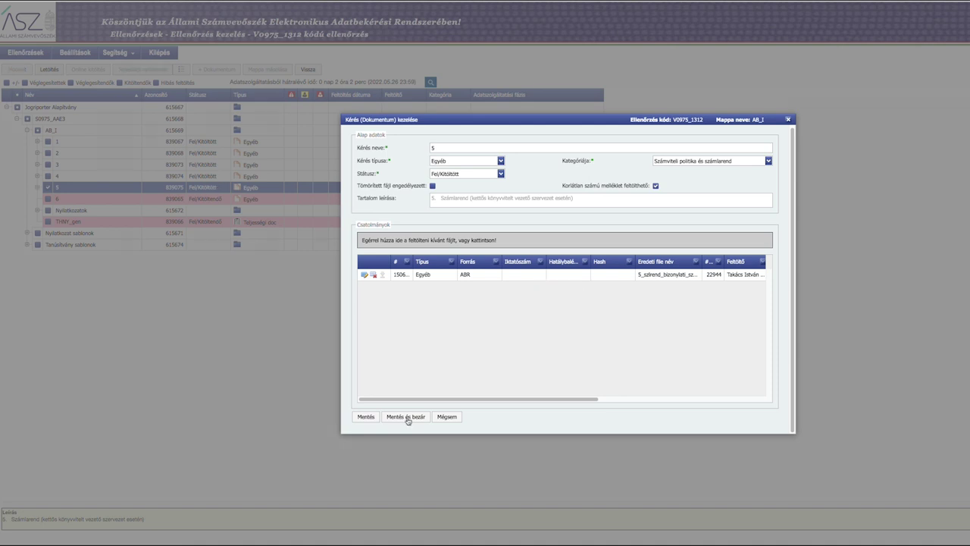
{"action": "left_click", "coordinate": [406, 419]}
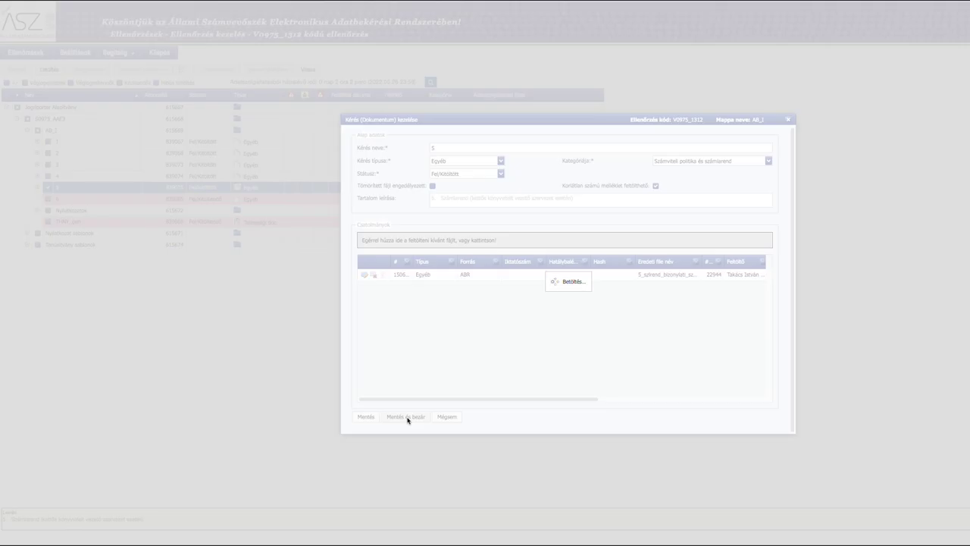
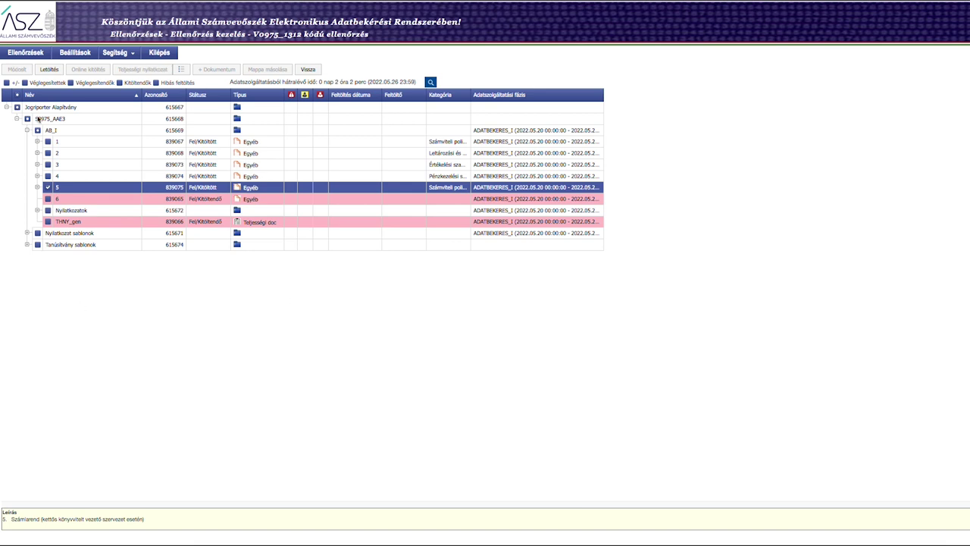
- Checkmark request 6 under AB_I, highlight the error message text and dismiss both alerts
{"action": "left_click", "coordinate": [48, 199]}
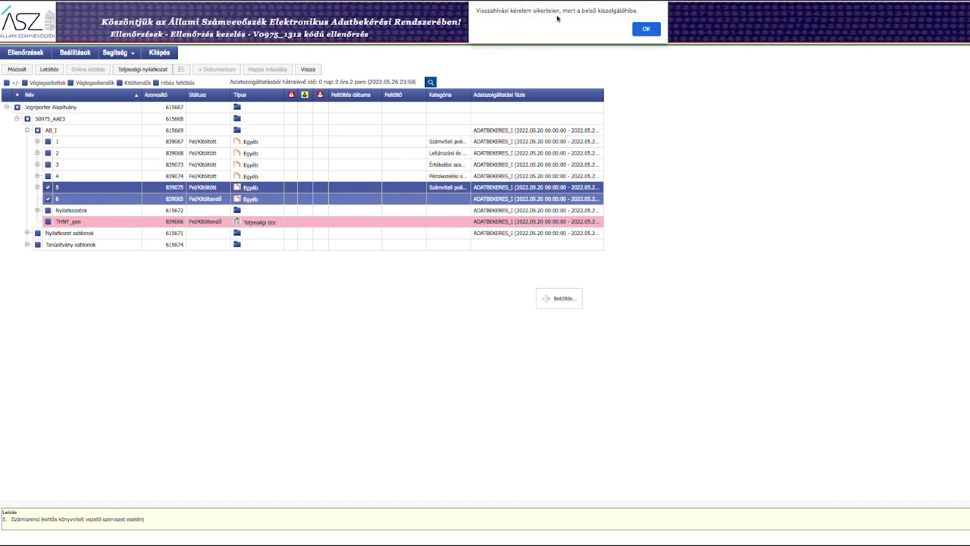
{"action": "left_click_drag", "start_coordinate": [637, 11], "coordinate": [476, 12]}
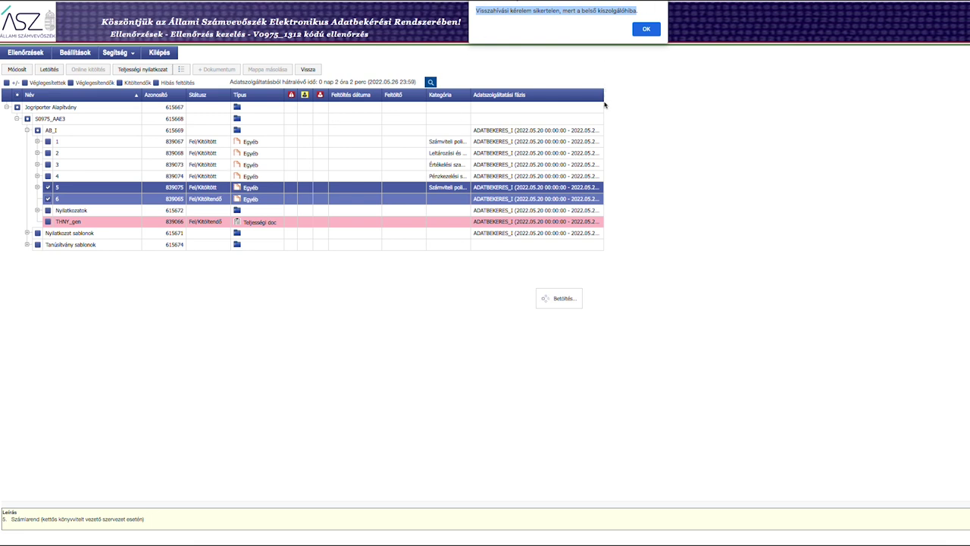
{"action": "left_click", "coordinate": [646, 30]}
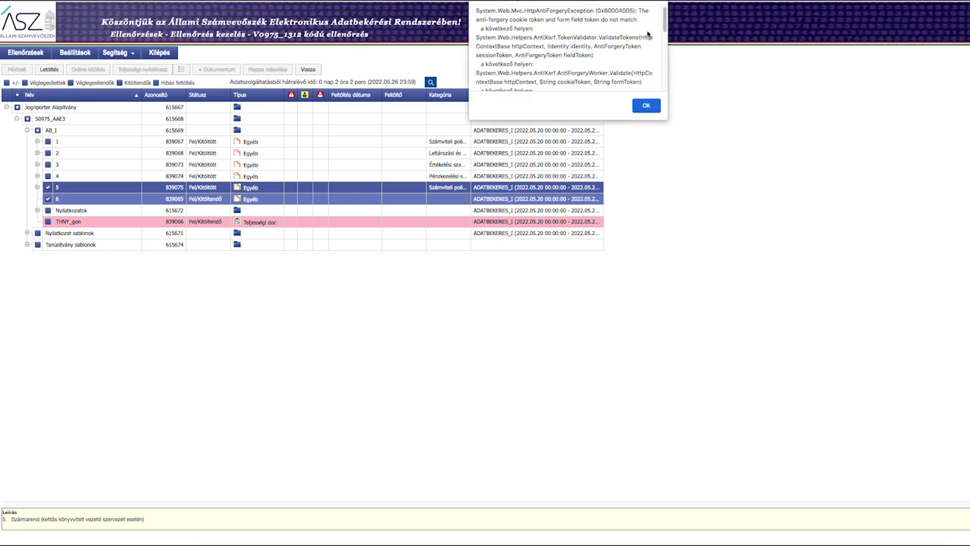
{"action": "left_click", "coordinate": [642, 105]}
- Clear the checkmark of request 5, leaving only request 6 checked, and dismiss the error alerts
{"action": "left_click", "coordinate": [49, 188]}
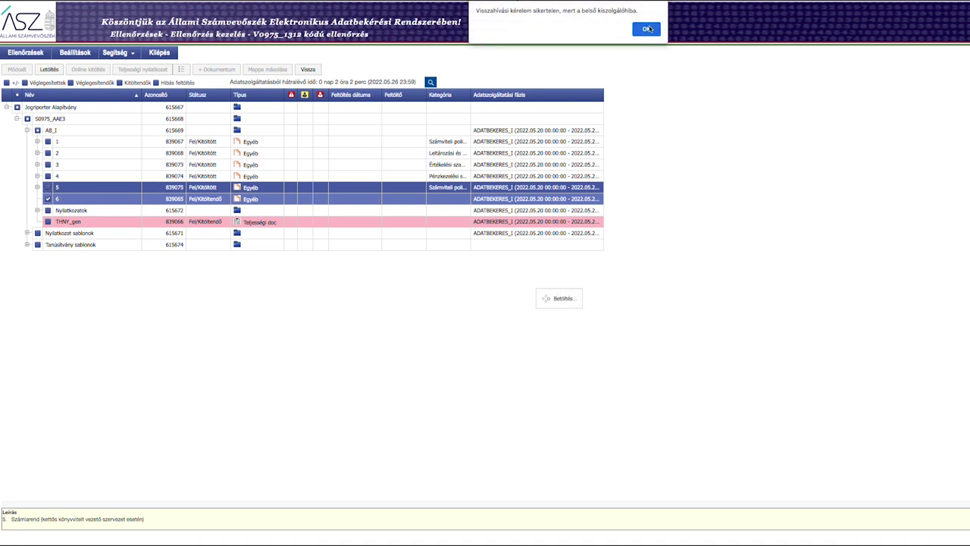
{"action": "left_click", "coordinate": [647, 29]}
{"action": "left_click", "coordinate": [646, 105]}
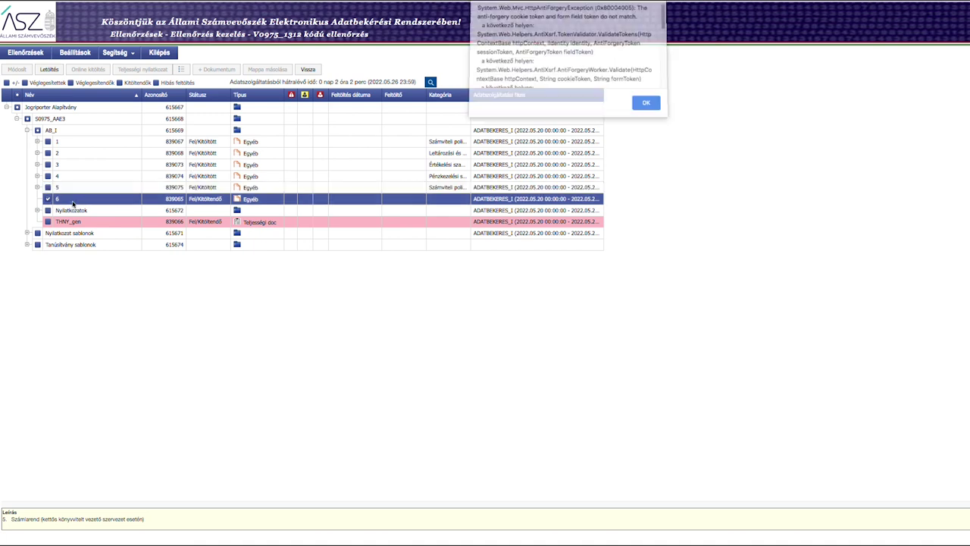
{"action": "left_click", "coordinate": [648, 106]}
{"action": "left_click", "coordinate": [646, 31]}
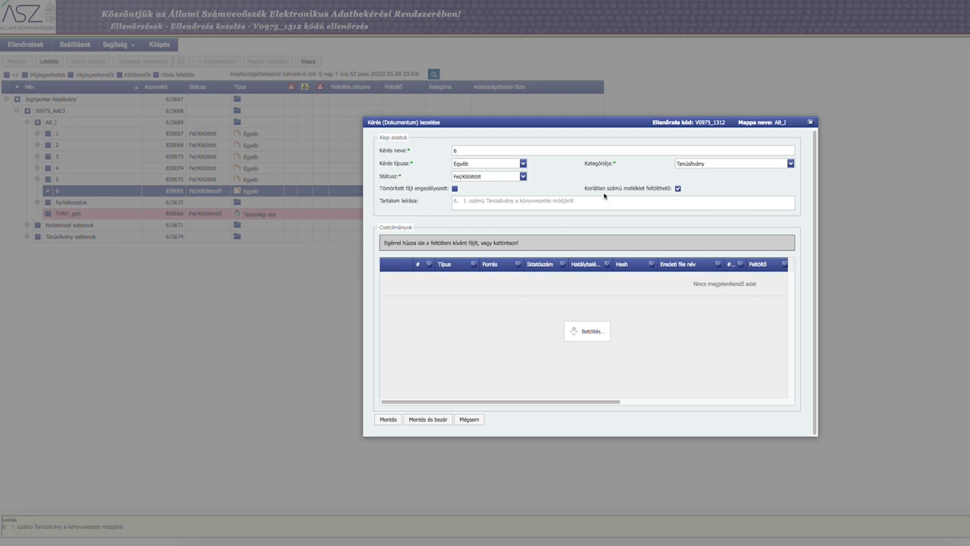
- Attach 6_Tanusitv_konyv_mod_JA.pdf to request 6 and keep waiting for the unresponsive page
{"action": "left_click", "coordinate": [587, 242]}
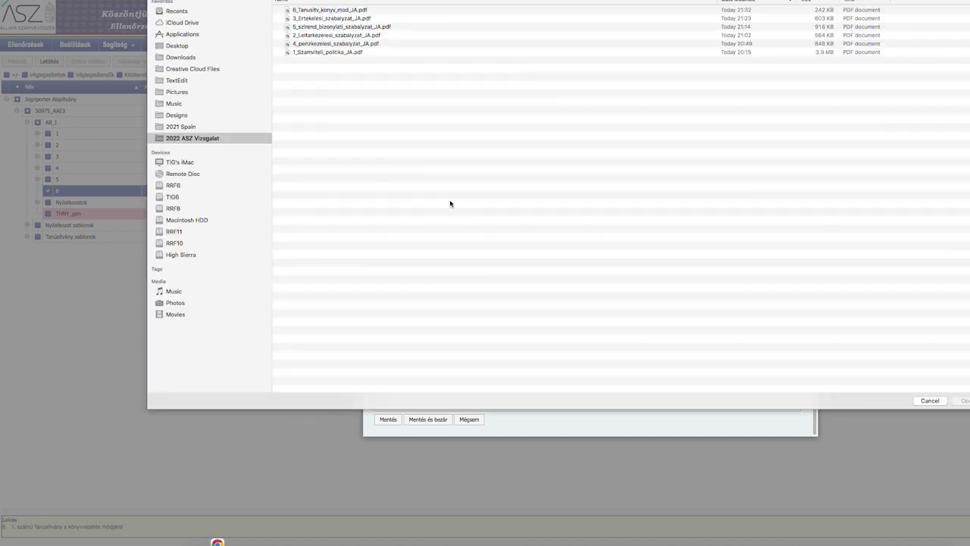
{"action": "left_click", "coordinate": [354, 11]}
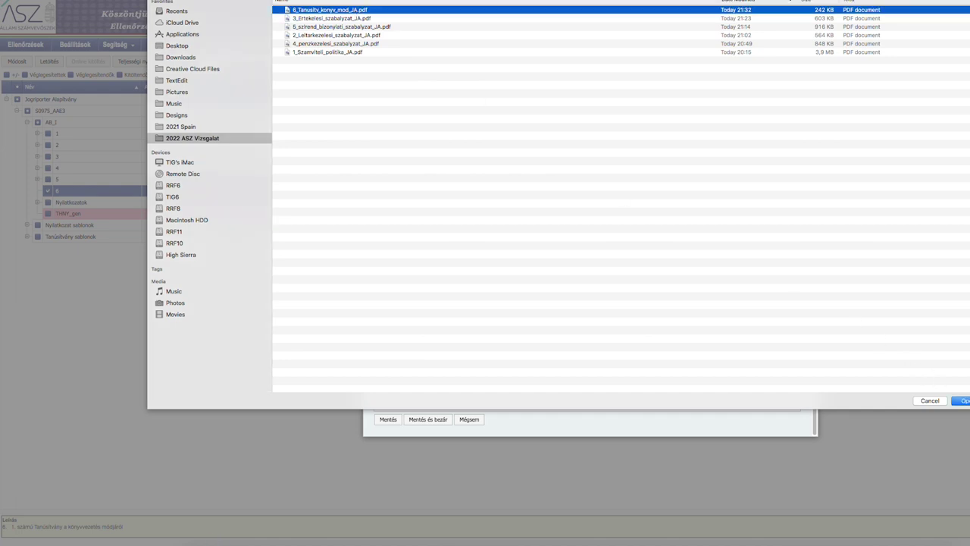
{"action": "key", "text": "Return"}
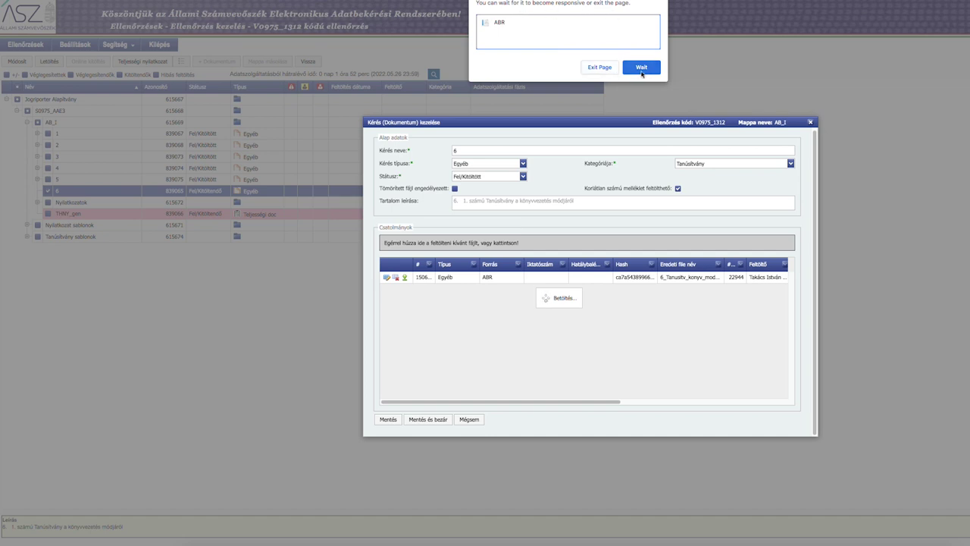
{"action": "left_click", "coordinate": [641, 67]}
{"action": "left_click", "coordinate": [645, 69]}
{"action": "left_click", "coordinate": [643, 69]}
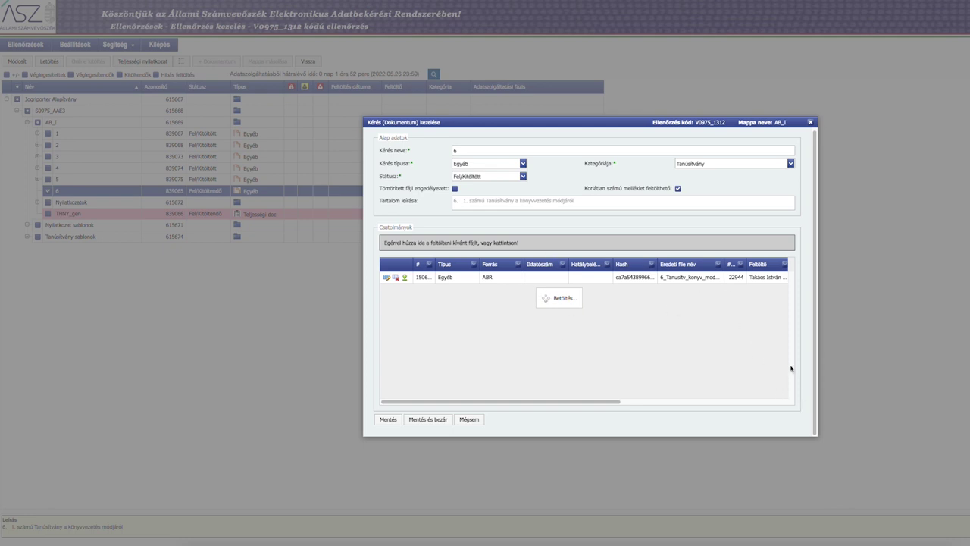
{"action": "left_click", "coordinate": [549, 301]}
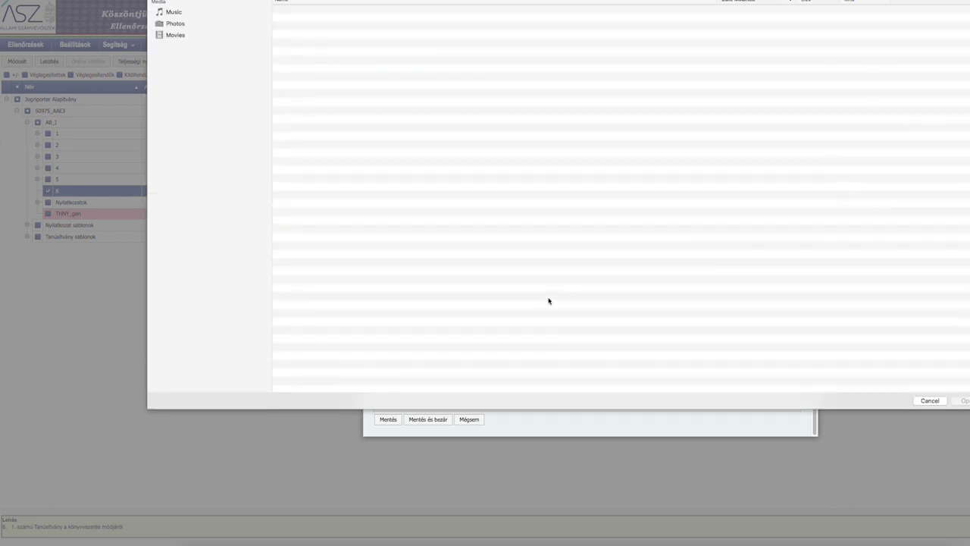
{"action": "left_click", "coordinate": [925, 401]}
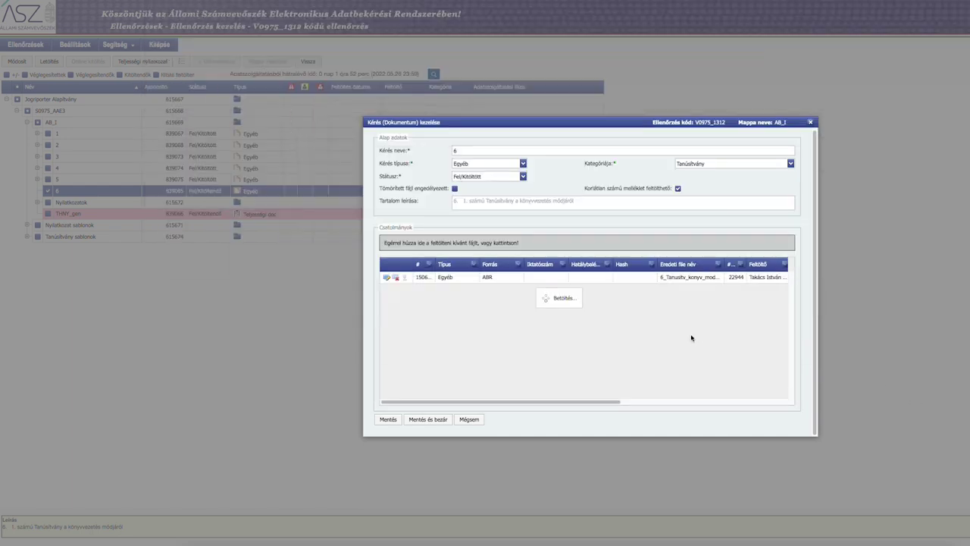
{"action": "left_click", "coordinate": [593, 341]}
{"action": "left_click", "coordinate": [930, 401]}
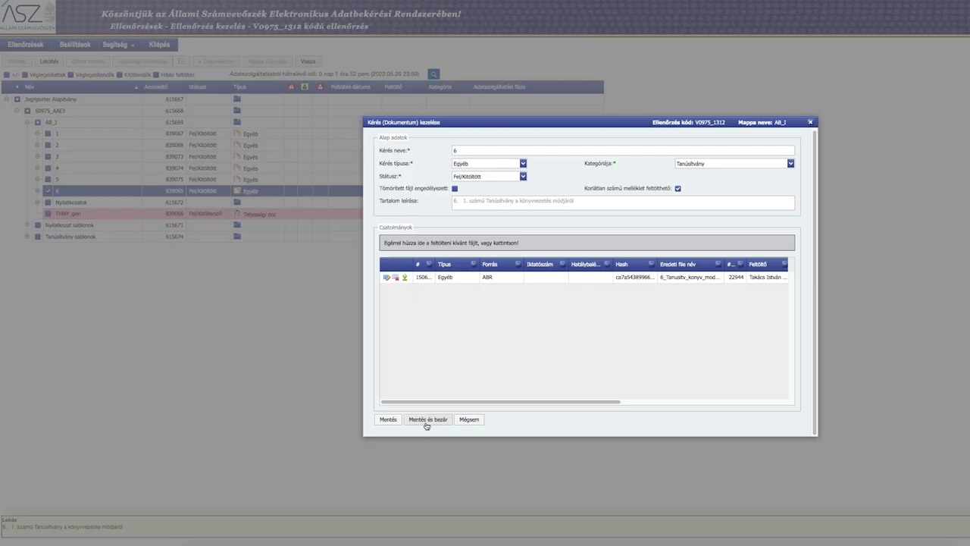
- Save request 6 with its attachment and close its dialog
{"action": "left_click", "coordinate": [427, 421]}
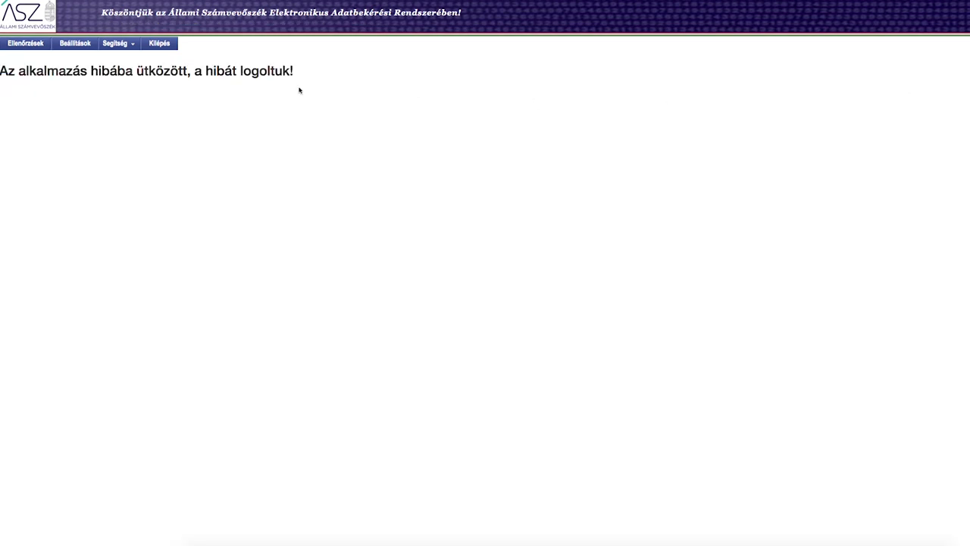
- Reopen the audit's request tree, try to download the checked THNY_gen declaration, and read and dismiss both error alerts
{"action": "left_click", "coordinate": [27, 46]}
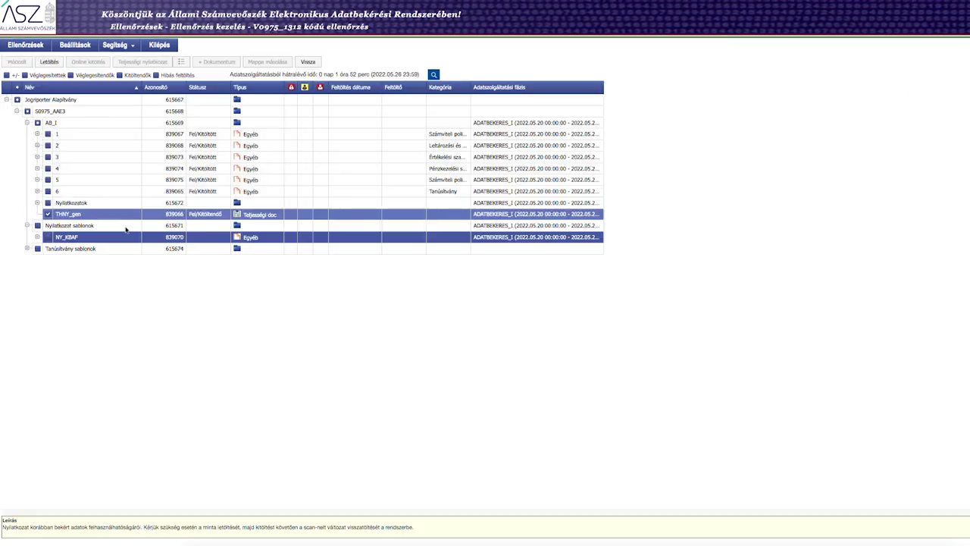
{"action": "left_click", "coordinate": [50, 63]}
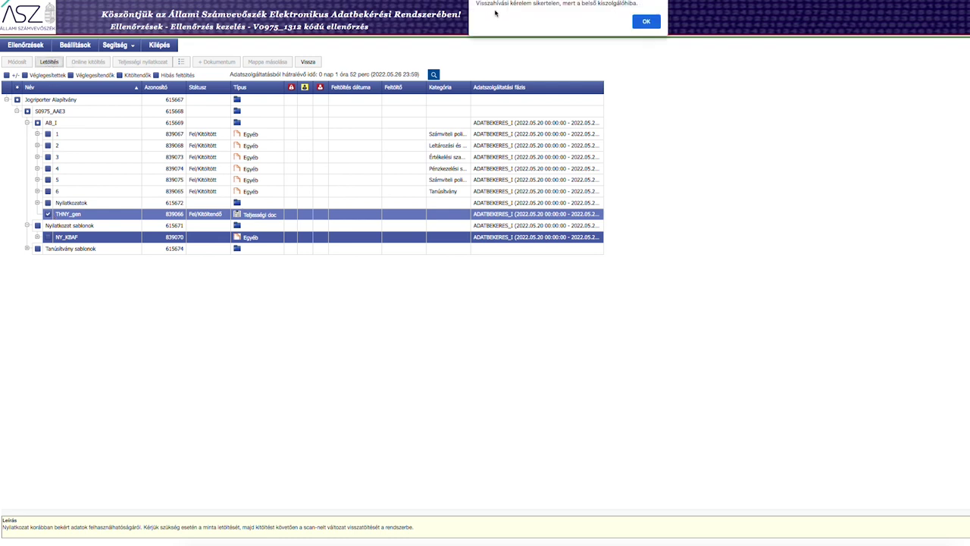
{"action": "left_click_drag", "start_coordinate": [476, 3], "coordinate": [641, 4]}
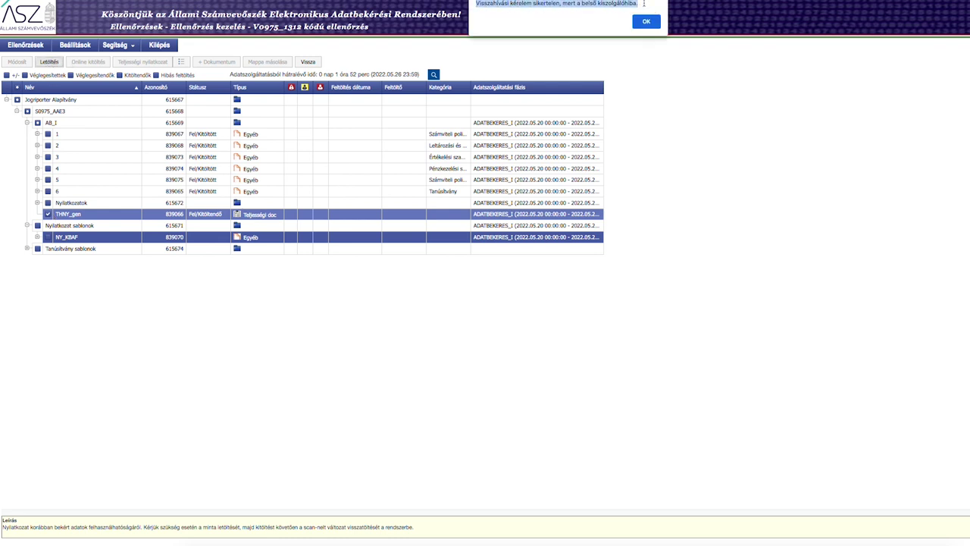
{"action": "left_click", "coordinate": [646, 21]}
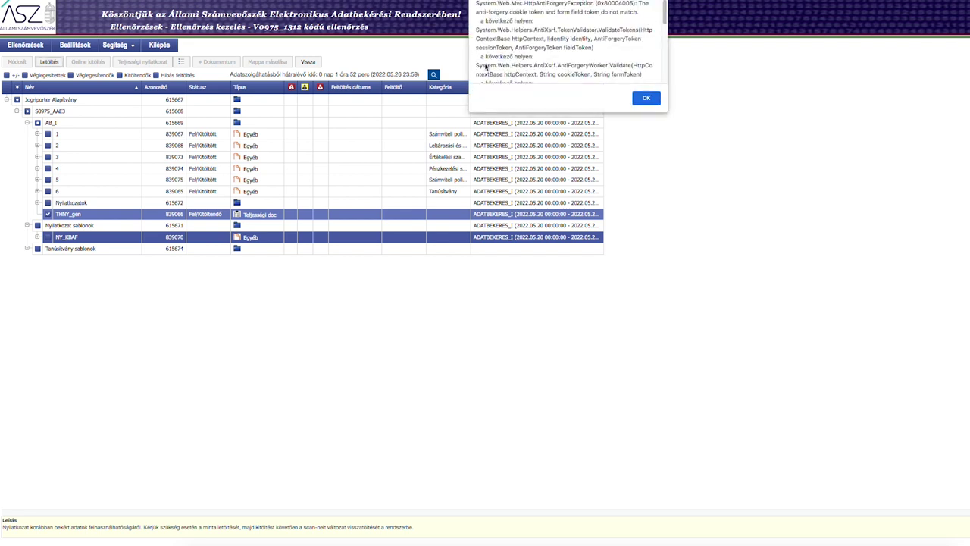
{"action": "scroll", "coordinate": [495, 11], "scroll_direction": "down", "scroll_amount": 3}
{"action": "scroll", "coordinate": [495, 11], "scroll_direction": "down", "scroll_amount": 2}
{"action": "left_click", "coordinate": [645, 97]}
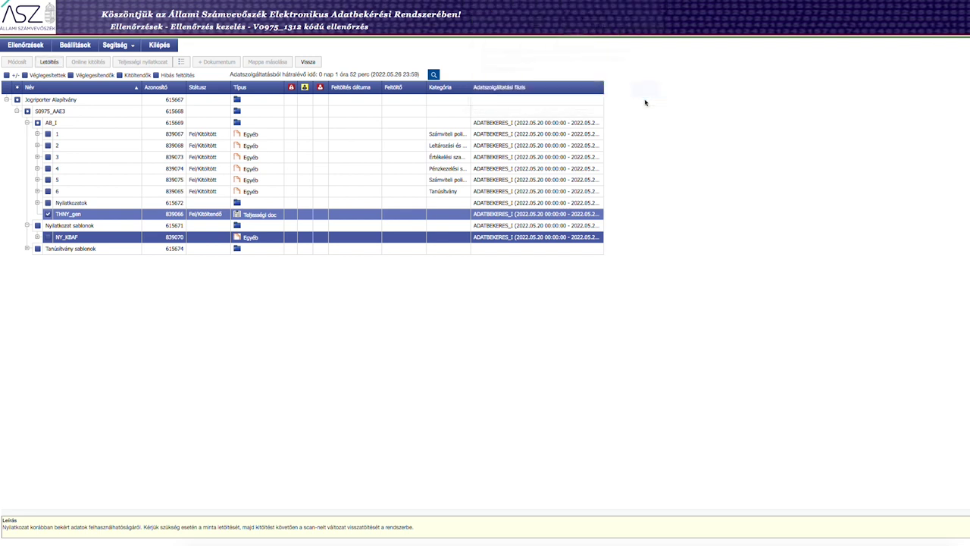
- Retry the download of the checked THNY_gen item and dismiss the two error alerts
{"action": "left_click", "coordinate": [56, 65]}
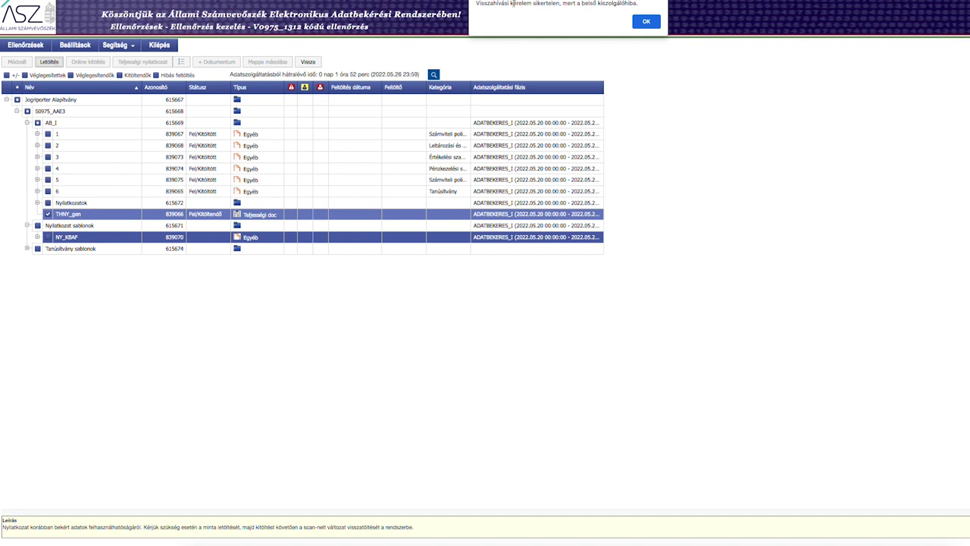
{"action": "left_click", "coordinate": [646, 21]}
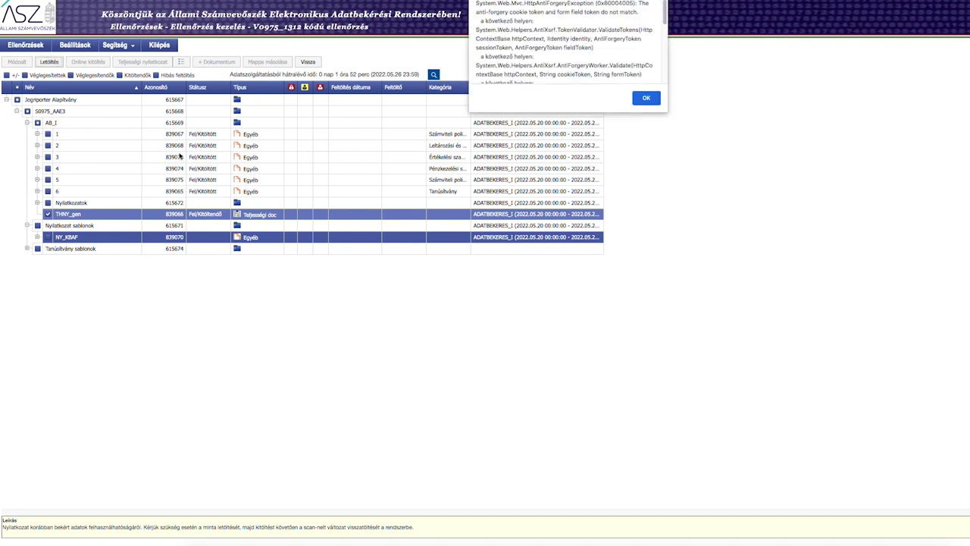
{"action": "left_click", "coordinate": [650, 97]}
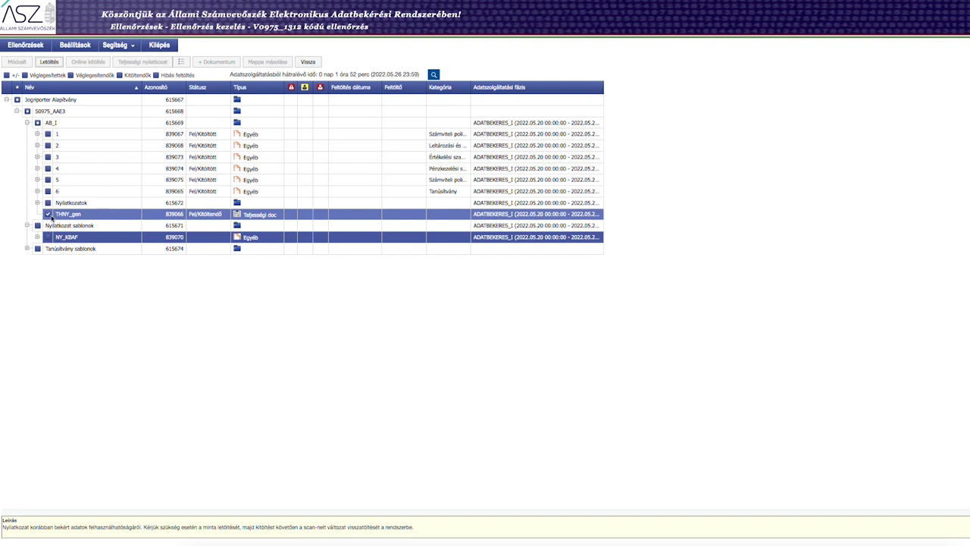
- Select the THNY_gen row, dismiss its error alerts, and try once more to download the declaration
{"action": "left_click", "coordinate": [76, 215]}
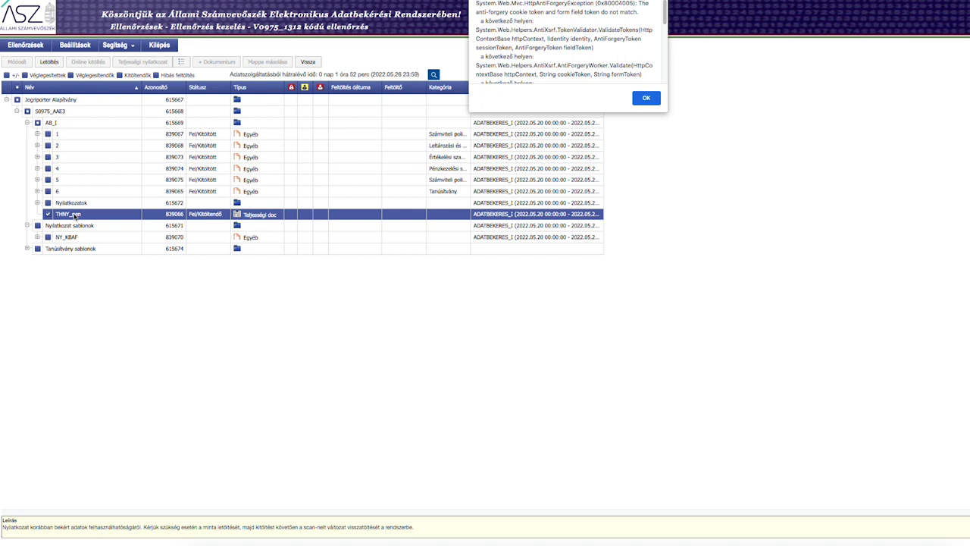
{"action": "left_click", "coordinate": [645, 99]}
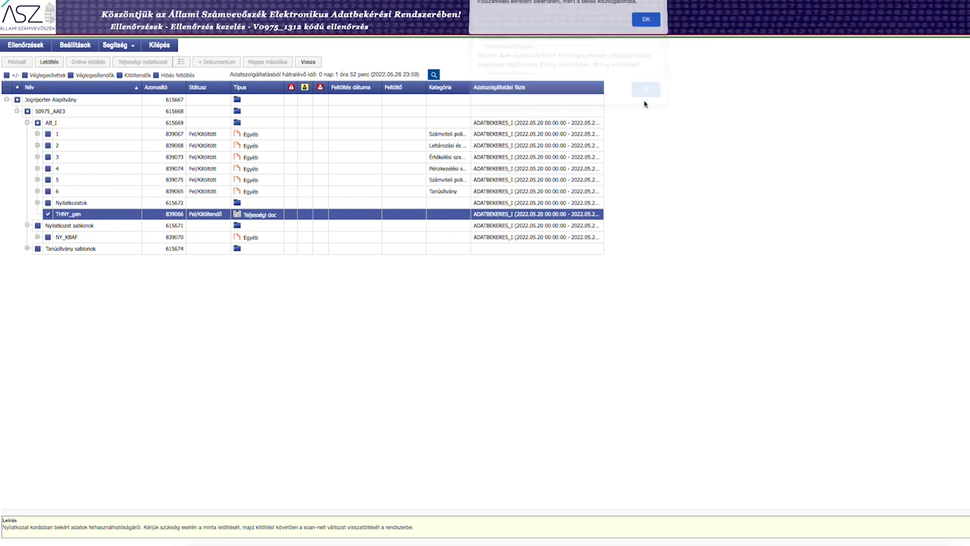
{"action": "left_click", "coordinate": [646, 21]}
{"action": "left_click", "coordinate": [50, 64]}
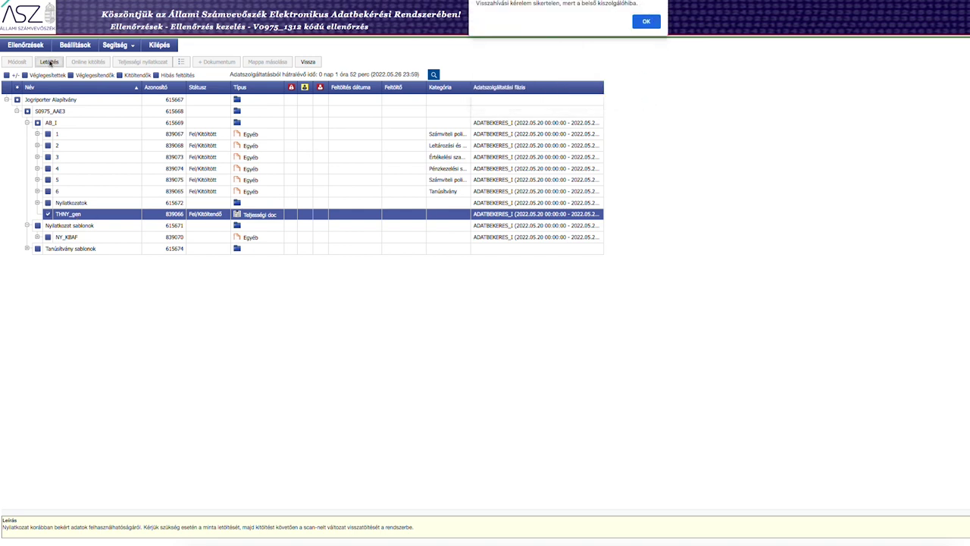
{"action": "left_click", "coordinate": [645, 21]}
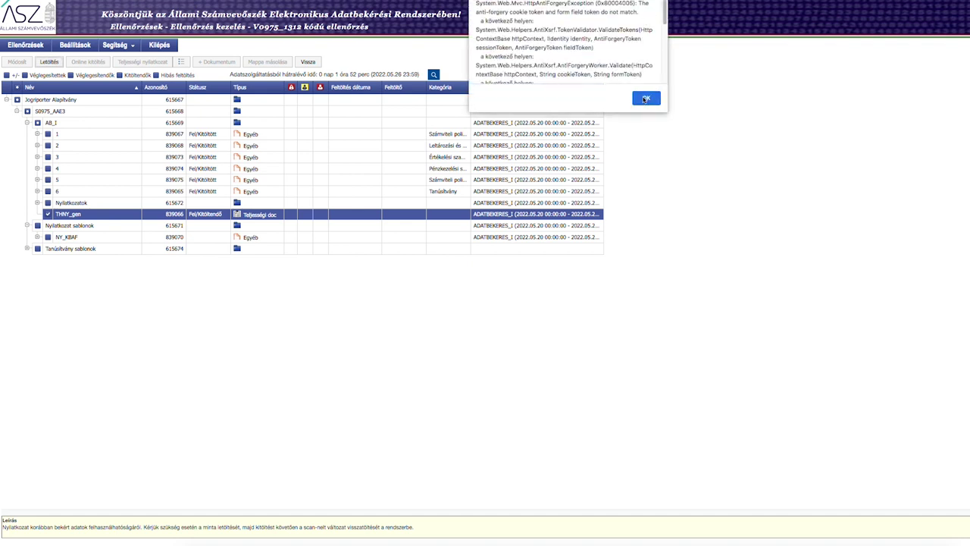
{"action": "left_click", "coordinate": [644, 98]}
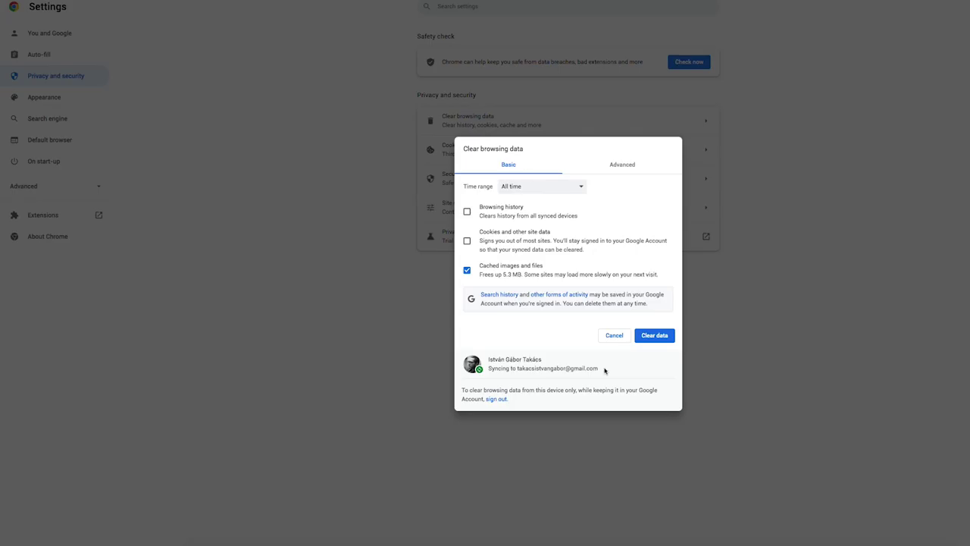
- Clear the browser's cached images and files for all time and try downloading THNY_gen again, dismissing the alert
{"action": "left_click", "coordinate": [662, 338]}
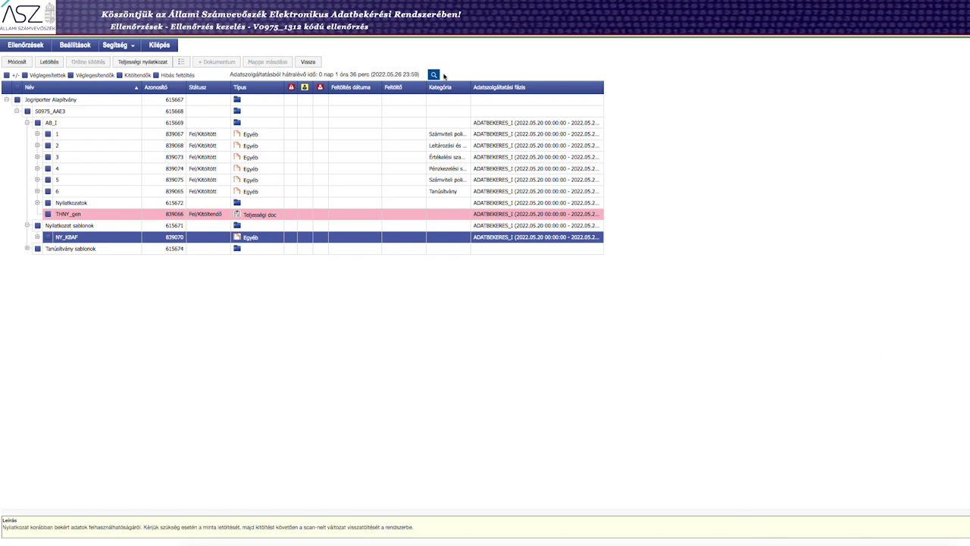
{"action": "left_click", "coordinate": [67, 216]}
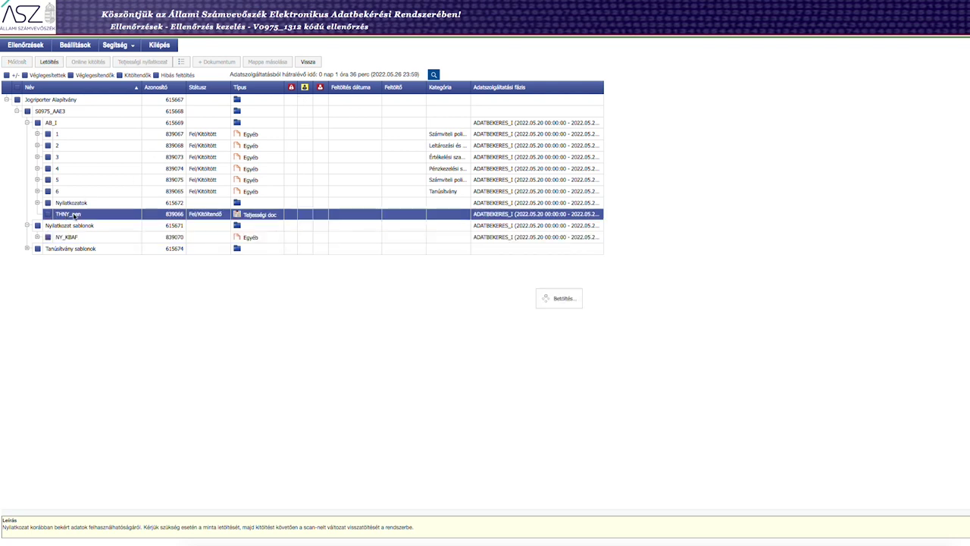
{"action": "left_click", "coordinate": [54, 64]}
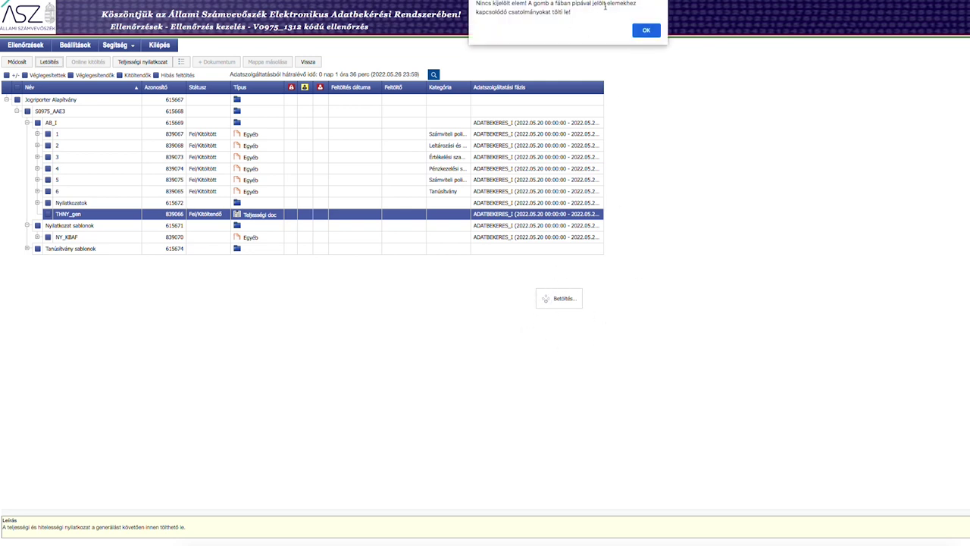
{"action": "left_click", "coordinate": [646, 30]}
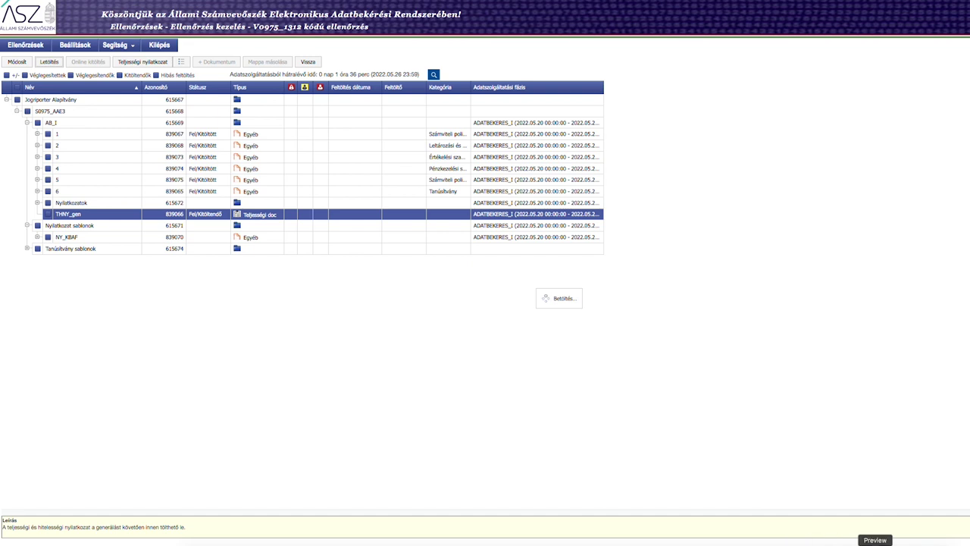
- Switch to Preview and examine the completeness declaration instructions and the list of required documents in the audit letter
{"action": "left_click", "coordinate": [875, 543]}
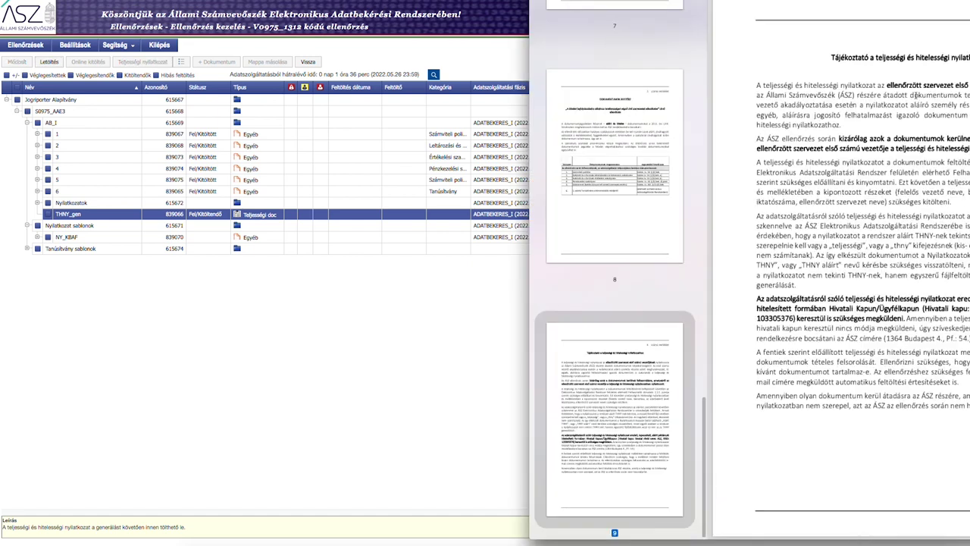
{"action": "scroll", "coordinate": [811, 151], "scroll_direction": "up", "scroll_amount": 3}
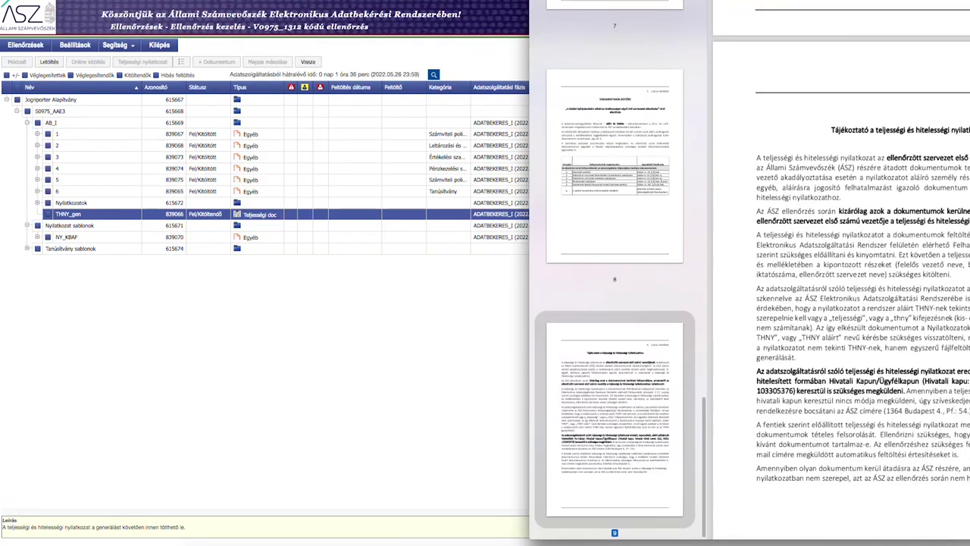
{"action": "scroll", "coordinate": [841, 303], "scroll_direction": "down", "scroll_amount": 1}
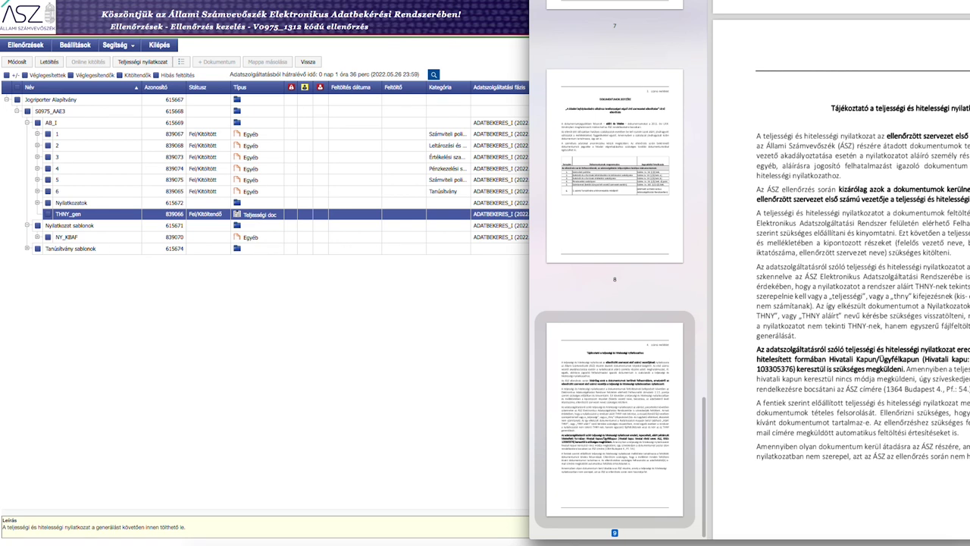
{"action": "scroll", "coordinate": [842, 303], "scroll_direction": "down", "scroll_amount": 1}
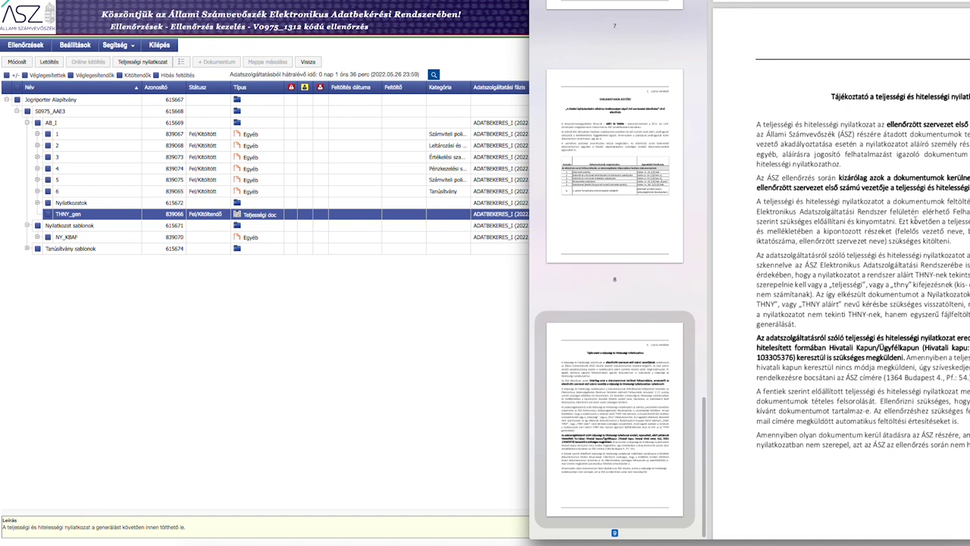
{"action": "left_click_drag", "start_coordinate": [952, 212], "coordinate": [969, 213]}
{"action": "scroll", "coordinate": [812, 289], "scroll_direction": "up", "scroll_amount": 3}
{"action": "scroll", "coordinate": [813, 289], "scroll_direction": "up", "scroll_amount": 15}
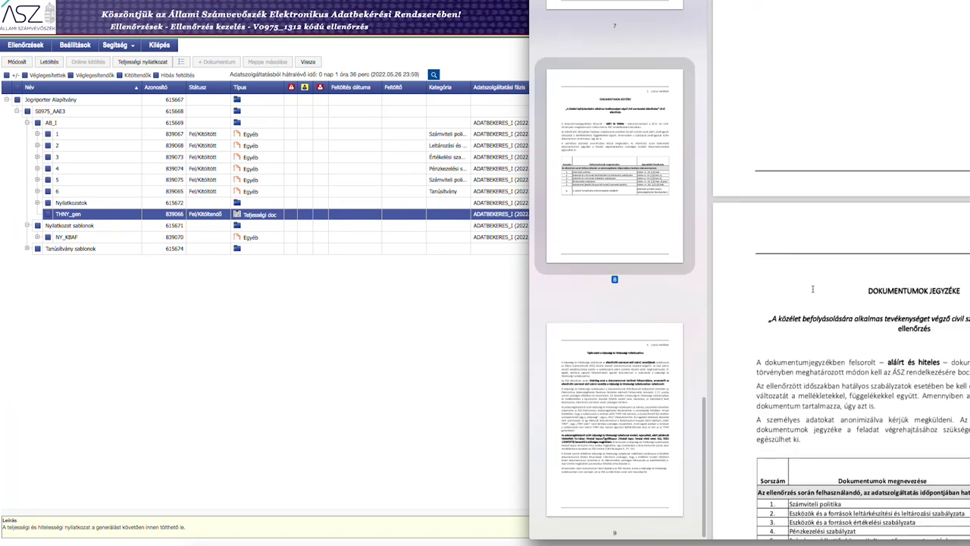
{"action": "scroll", "coordinate": [812, 290], "scroll_direction": "down", "scroll_amount": 6}
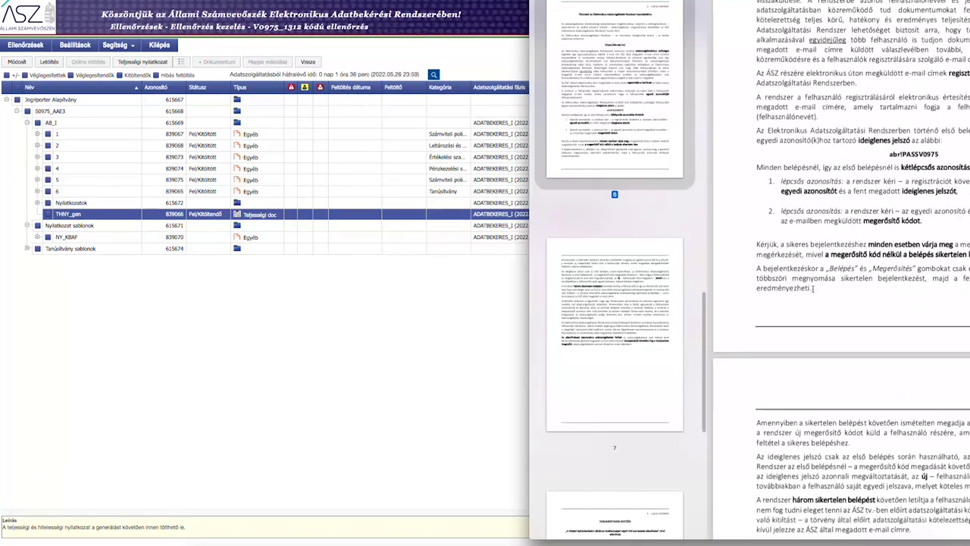
{"action": "scroll", "coordinate": [813, 289], "scroll_direction": "down", "scroll_amount": 4}
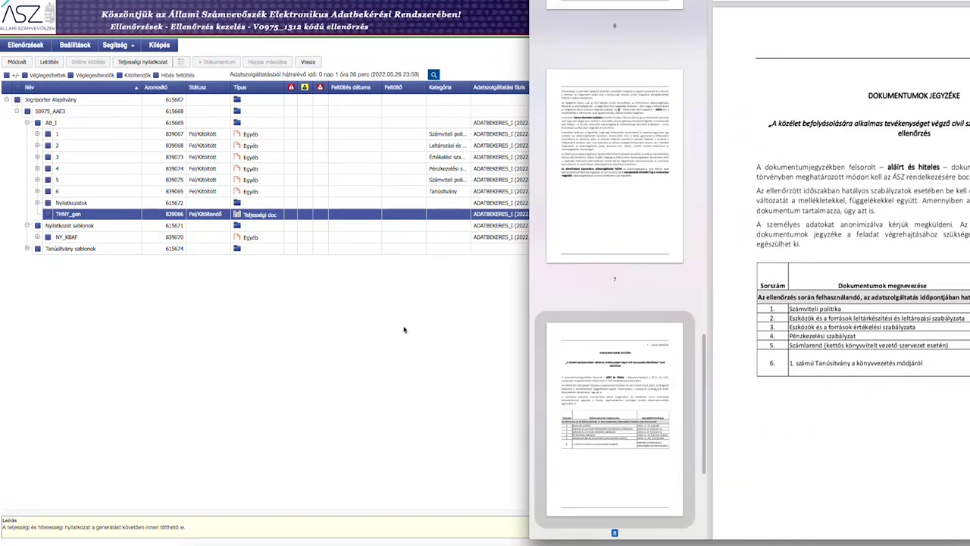
- Return to the submission system, try to expand NY_KBAF under the declaration templates, and reopen the request tree
{"action": "left_click", "coordinate": [321, 333]}
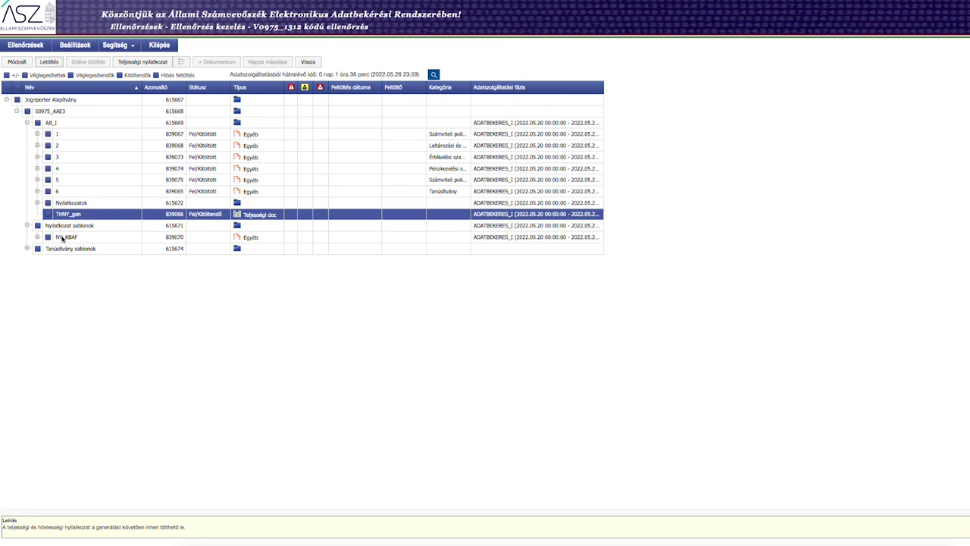
{"action": "left_click", "coordinate": [37, 238]}
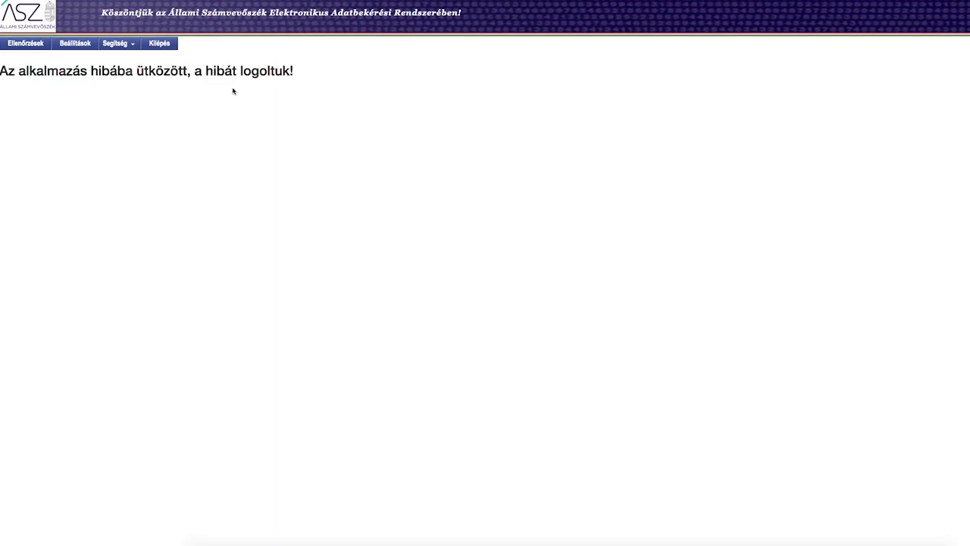
{"action": "left_click", "coordinate": [29, 46]}
{"action": "key", "text": "alt+Left"}
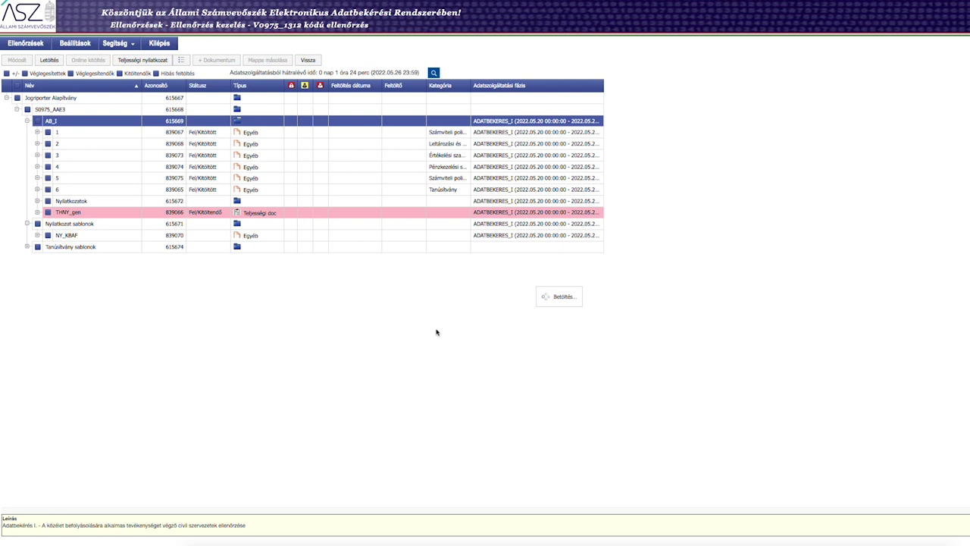
- Generate the completeness declaration for the AB_I folder, download its PDF and close the generation dialog
{"action": "left_click", "coordinate": [153, 63]}
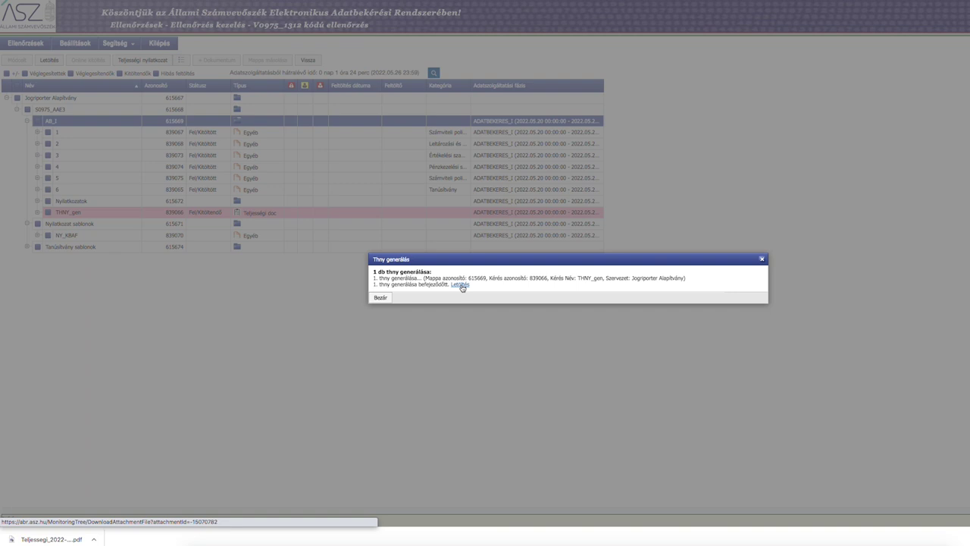
{"action": "left_click", "coordinate": [381, 297]}
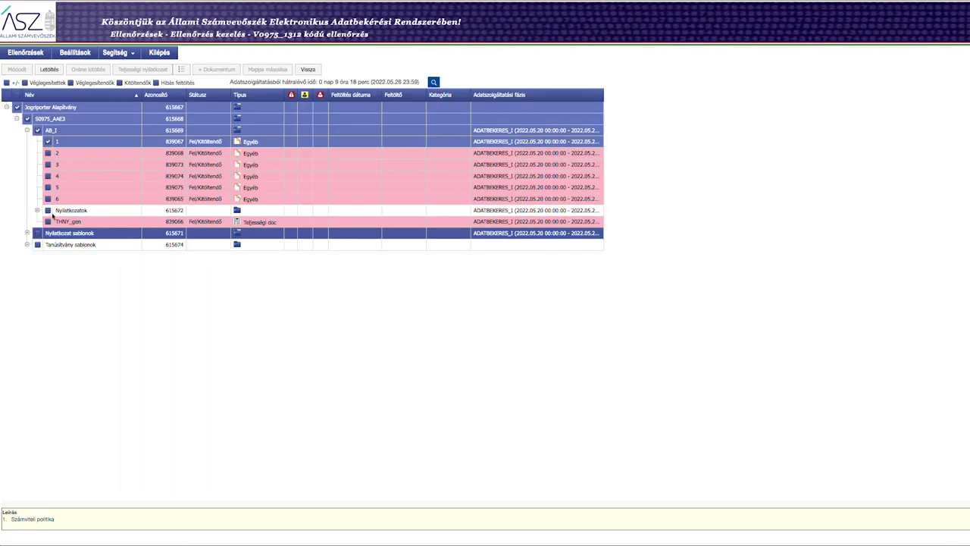
- Select the Tanúsítvány sablonok folder, read through the full error trace and dismiss both alerts
{"action": "left_click", "coordinate": [68, 244]}
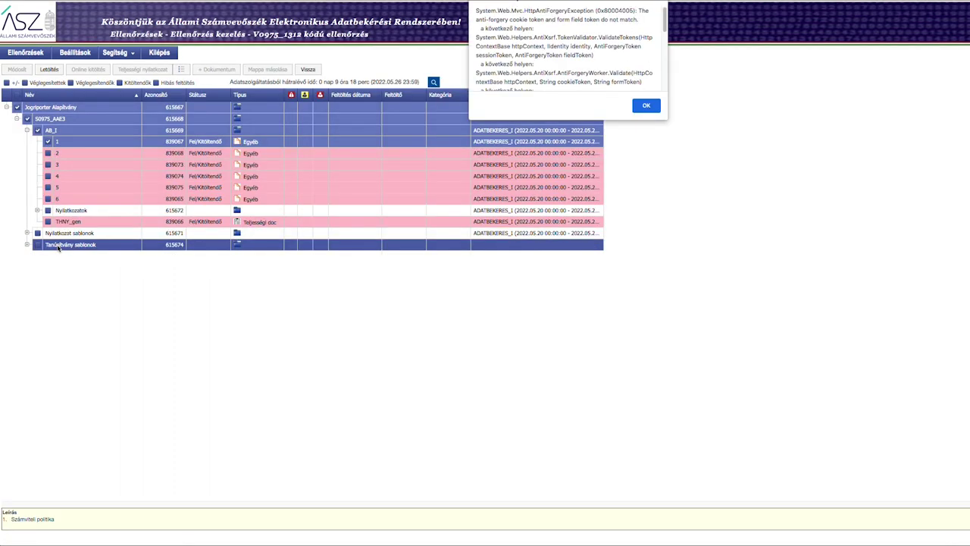
{"action": "scroll", "coordinate": [603, 44], "scroll_direction": "down", "scroll_amount": 5}
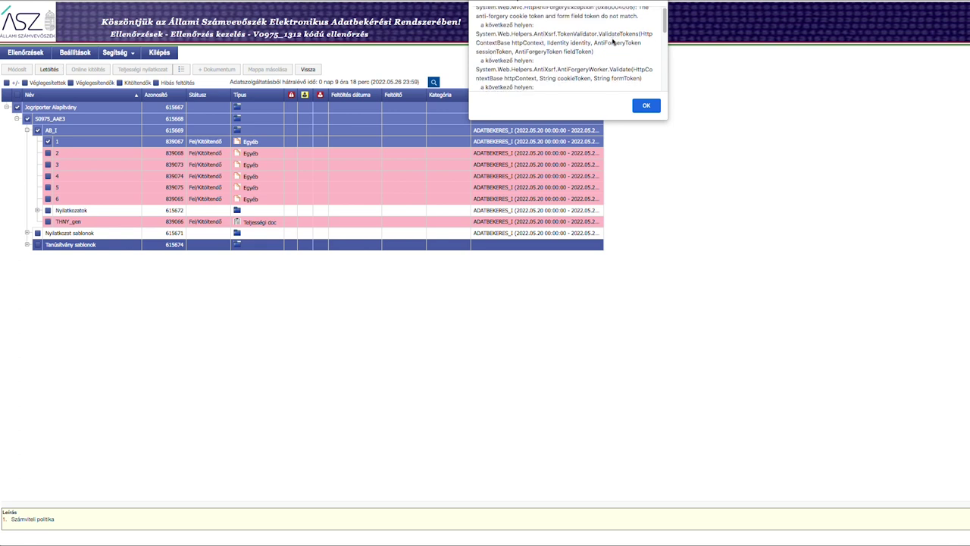
{"action": "scroll", "coordinate": [613, 41], "scroll_direction": "down", "scroll_amount": 3}
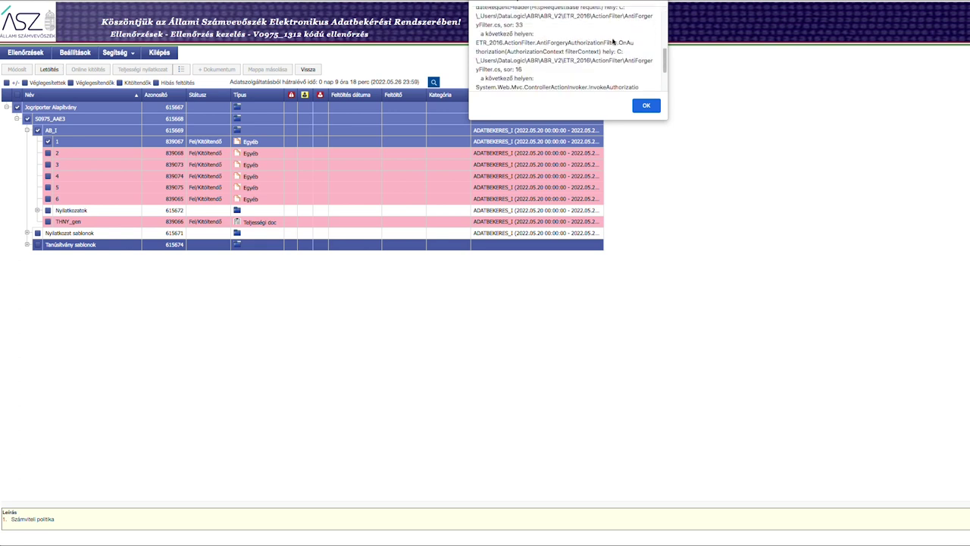
{"action": "left_click", "coordinate": [646, 105]}
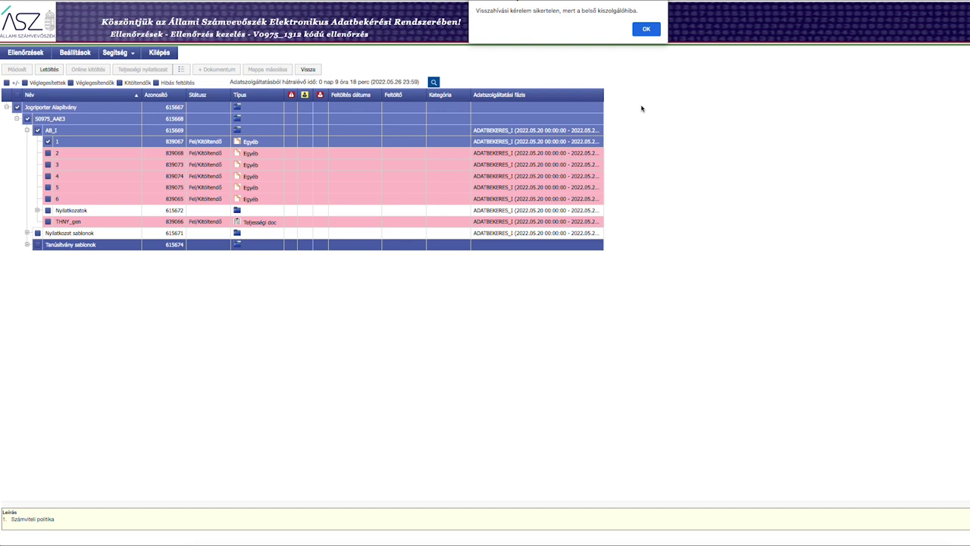
{"action": "left_click", "coordinate": [646, 30]}
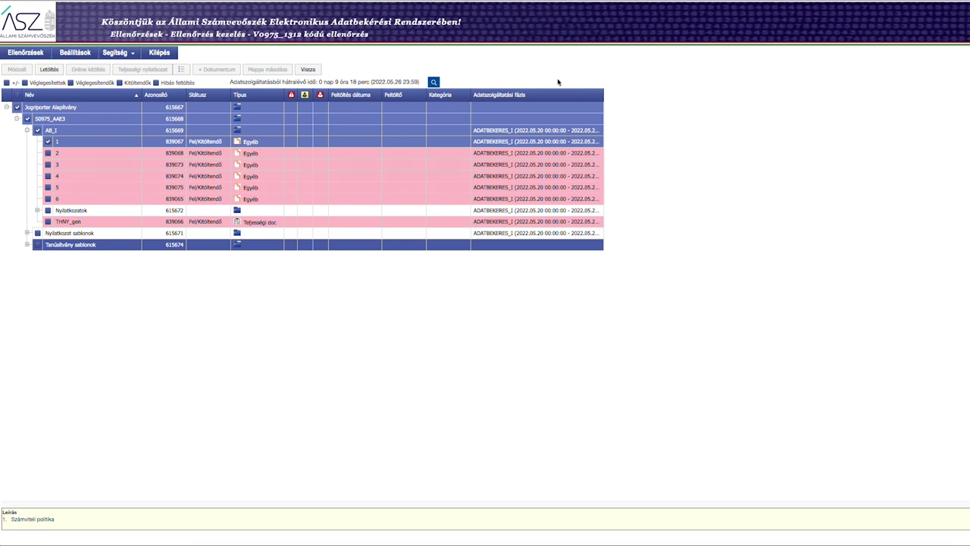
- Try to select the Nyilatkozat sablonok folder and request 2, dismissing the error alerts each time
{"action": "left_click", "coordinate": [90, 234]}
{"action": "scroll", "coordinate": [528, 44], "scroll_direction": "down", "scroll_amount": 5}
{"action": "left_click", "coordinate": [645, 106]}
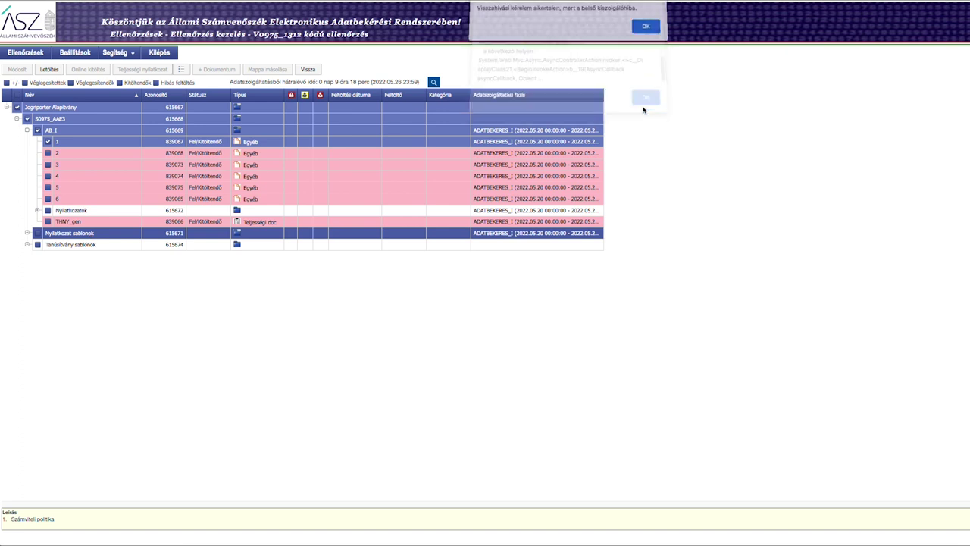
{"action": "left_click", "coordinate": [646, 30]}
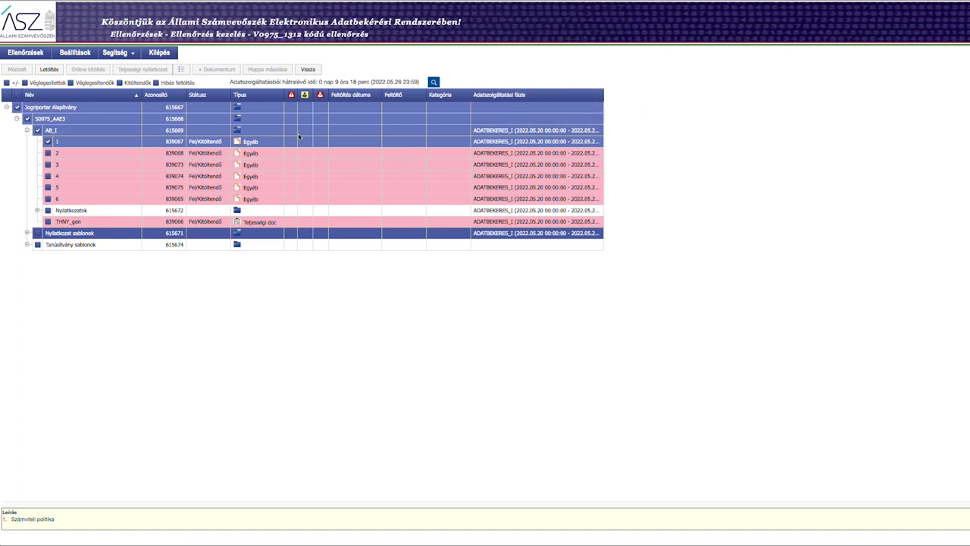
{"action": "left_click", "coordinate": [61, 154]}
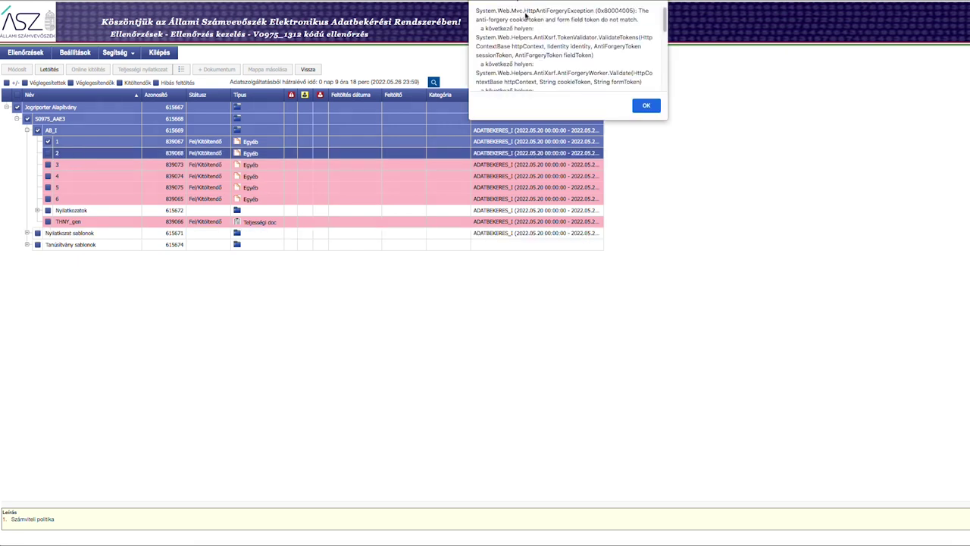
{"action": "left_click", "coordinate": [641, 109]}
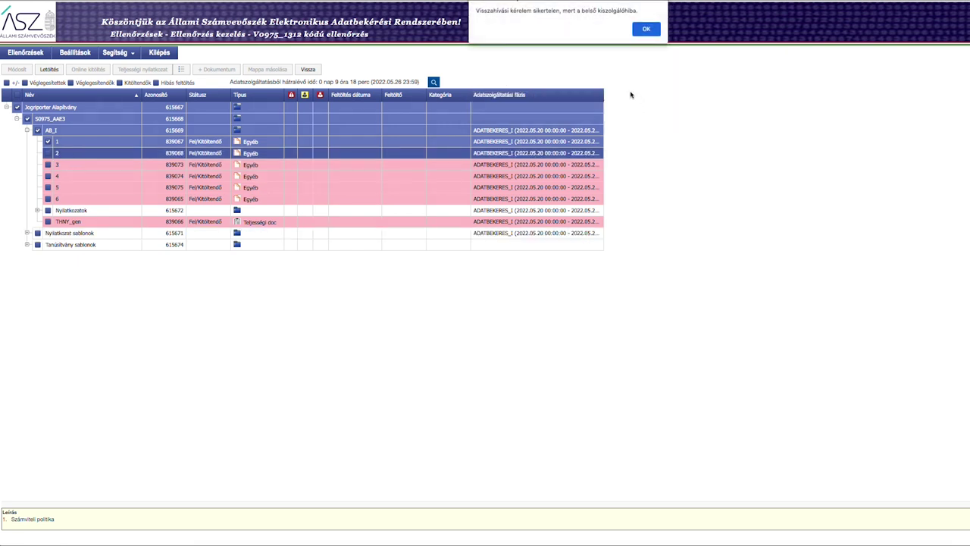
{"action": "left_click", "coordinate": [645, 30]}
- Select the Jogriporter Alapítvány root row and clear its checkmark, dismissing the error alerts
{"action": "left_click", "coordinate": [20, 108]}
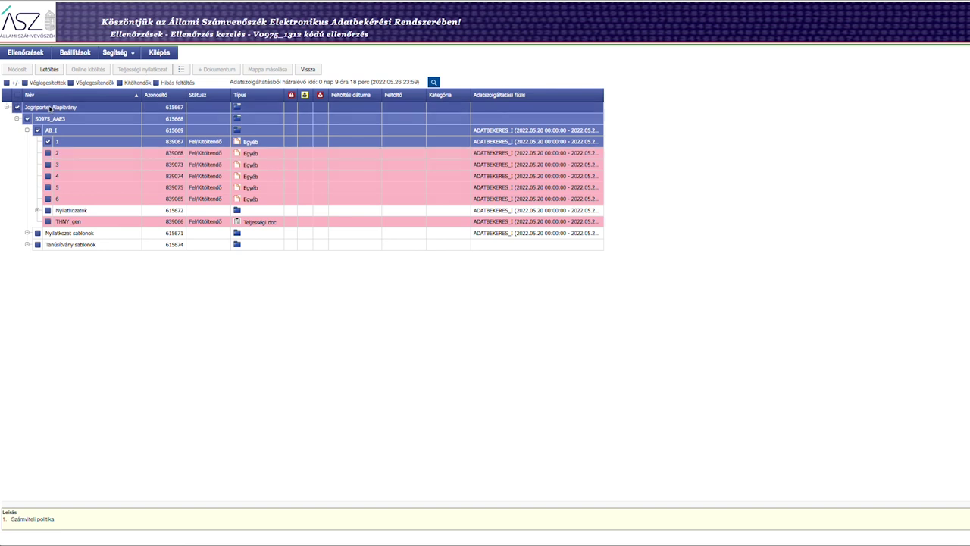
{"action": "left_click", "coordinate": [650, 108]}
{"action": "left_click", "coordinate": [646, 30]}
{"action": "left_click", "coordinate": [18, 108]}
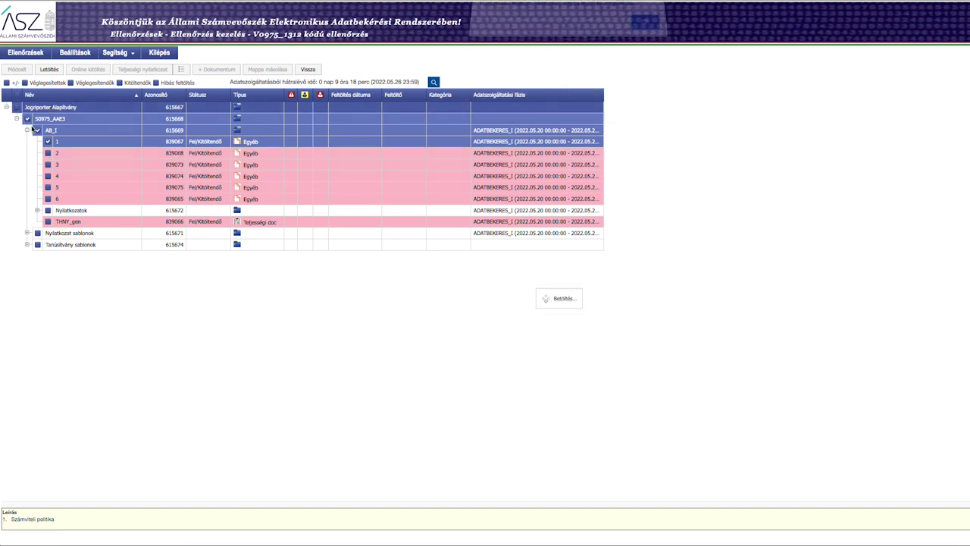
{"action": "left_click", "coordinate": [645, 29]}
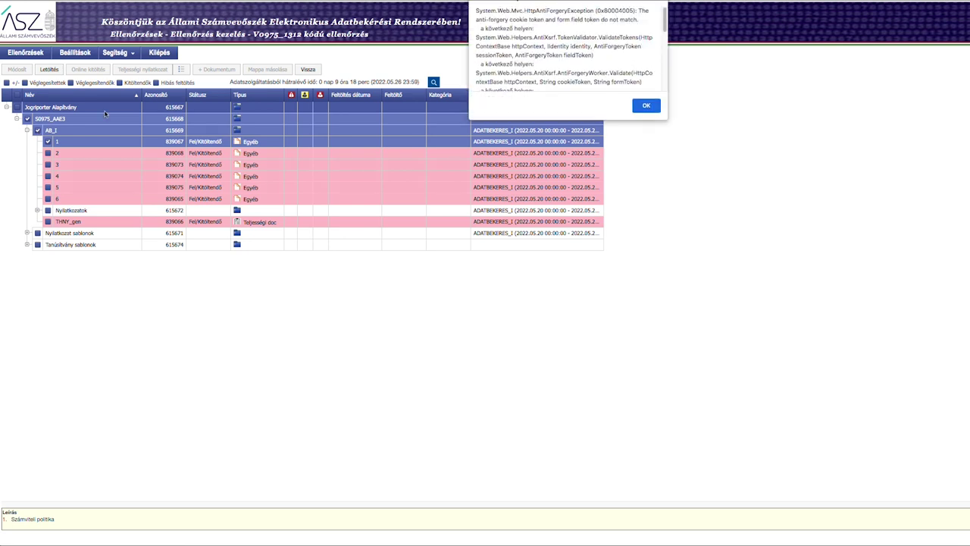
{"action": "left_click", "coordinate": [645, 105]}
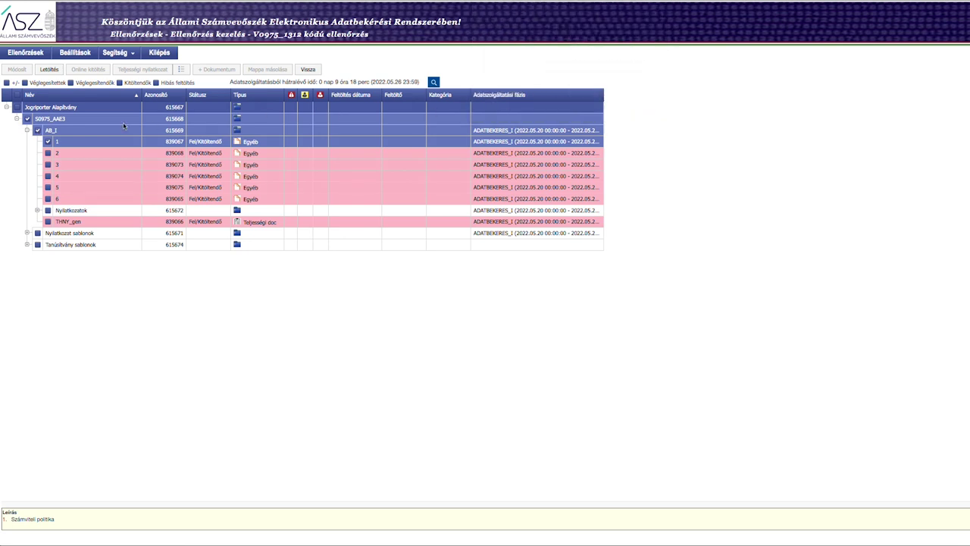
- Clear the checkmark of request 1 in the AB_I folder, scan the error trace and dismiss the alerts
{"action": "left_click", "coordinate": [46, 141]}
{"action": "left_click", "coordinate": [47, 141]}
{"action": "left_click", "coordinate": [648, 31]}
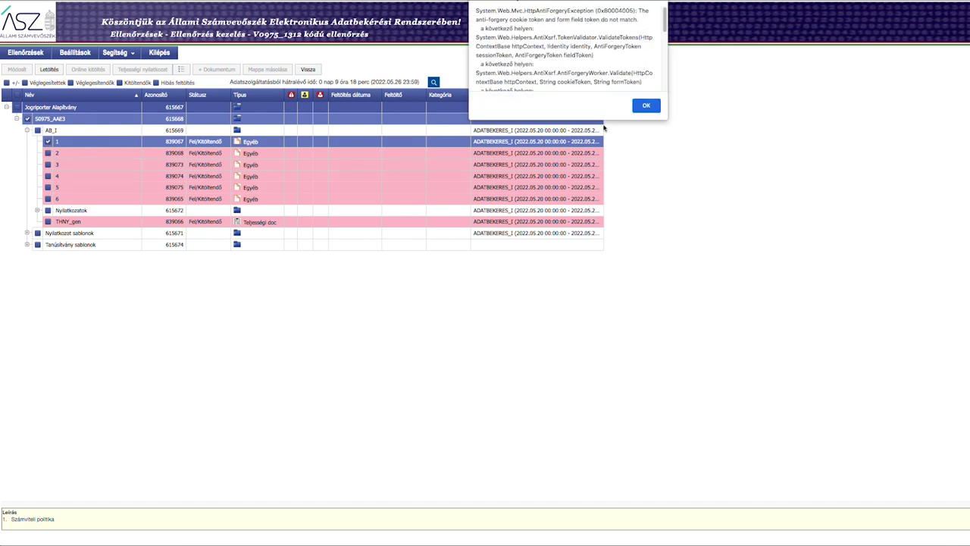
{"action": "left_click", "coordinate": [645, 105]}
{"action": "left_click", "coordinate": [48, 141]}
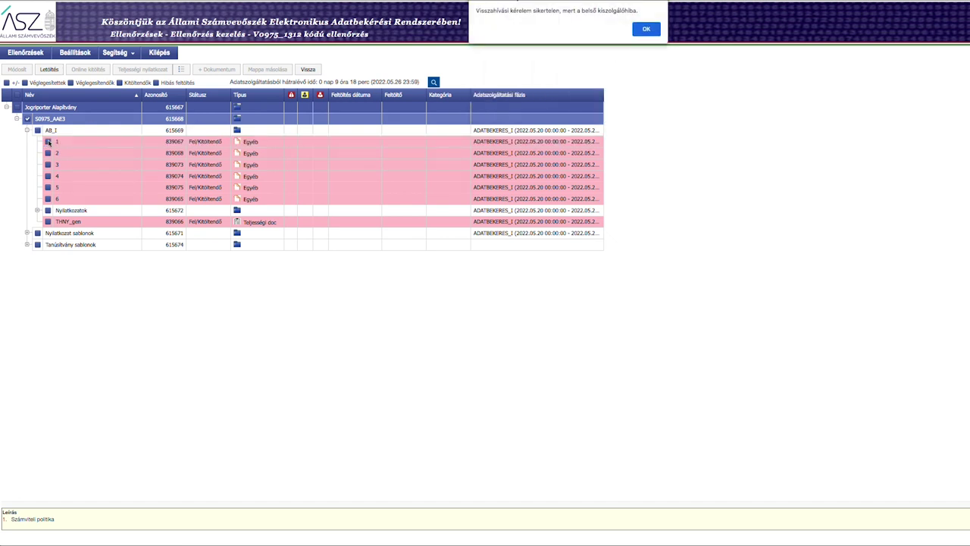
{"action": "left_click", "coordinate": [639, 30]}
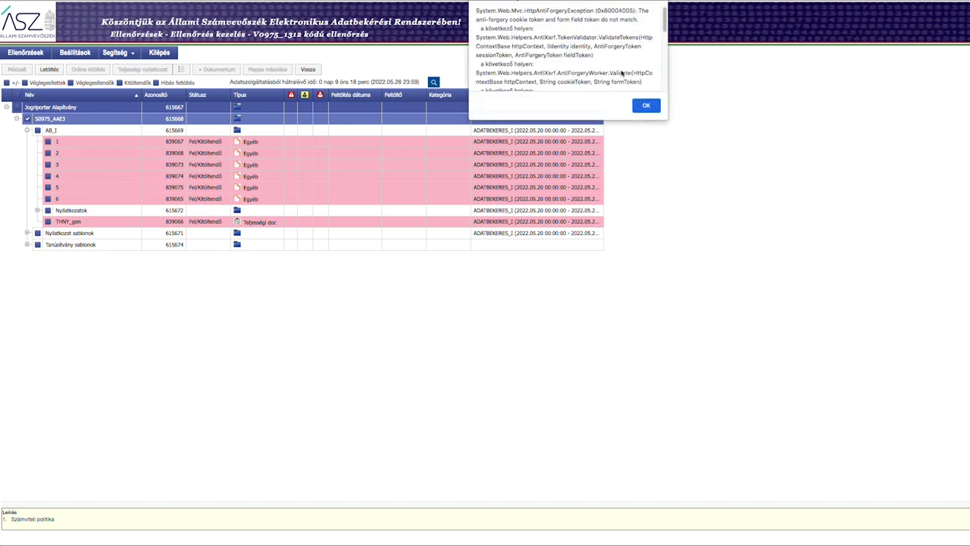
{"action": "scroll", "coordinate": [621, 70], "scroll_direction": "down", "scroll_amount": 5}
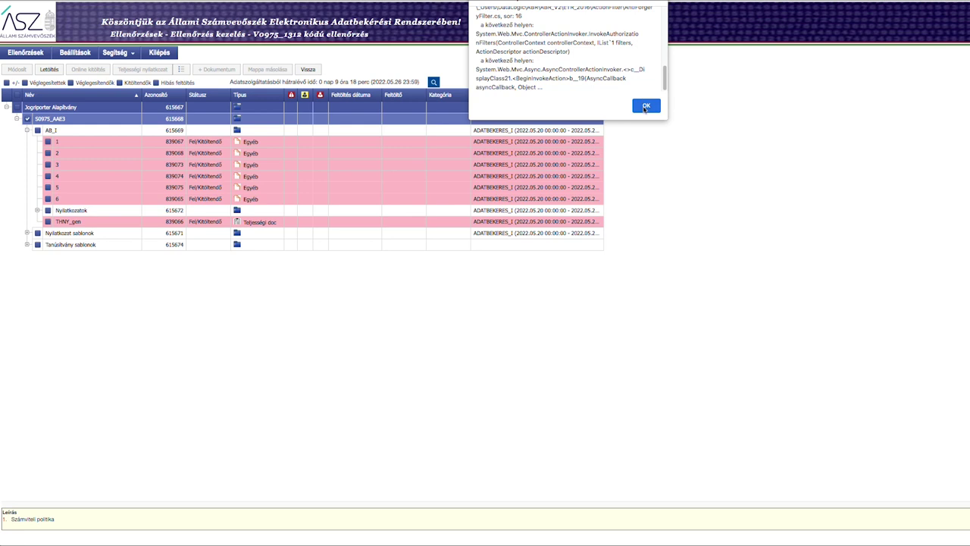
{"action": "left_click", "coordinate": [645, 106]}
- Try to select request 6 in the AB_I folder and dismiss both error alerts
{"action": "left_click", "coordinate": [82, 198]}
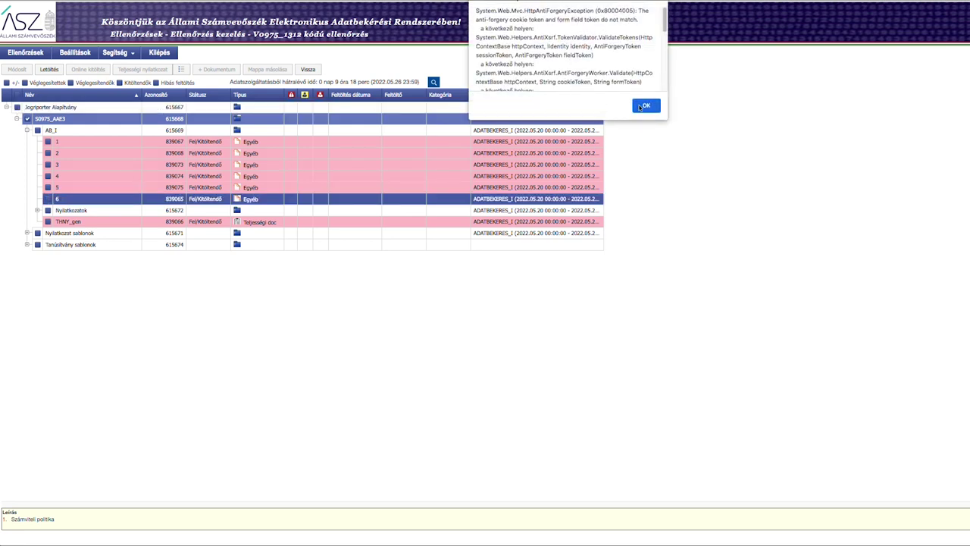
{"action": "left_click", "coordinate": [641, 107]}
{"action": "left_click", "coordinate": [645, 31]}
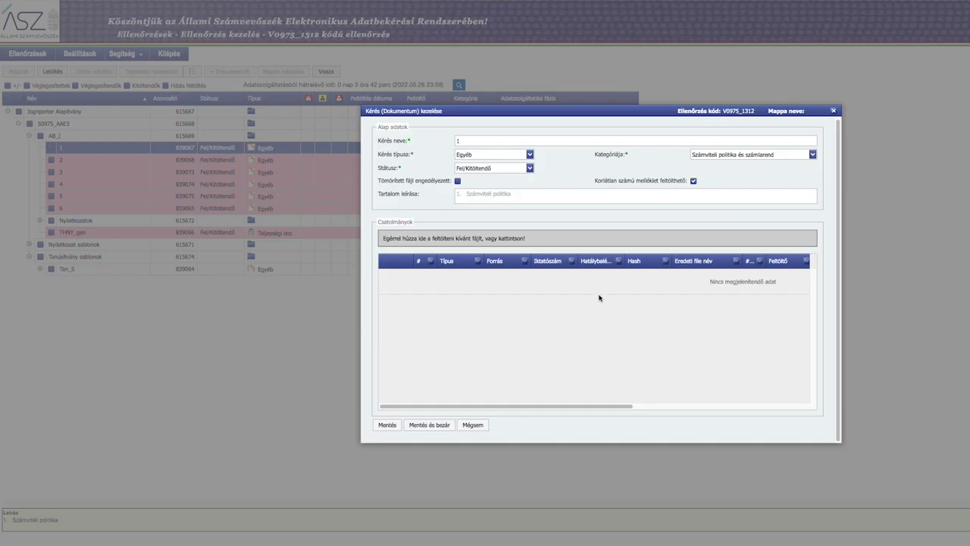
- Try to attach 1_Szamviteli_politika_JA.pdf to request 1, read through the error trace and dismiss it
{"action": "left_click", "coordinate": [453, 238]}
{"action": "left_click", "coordinate": [361, 17]}
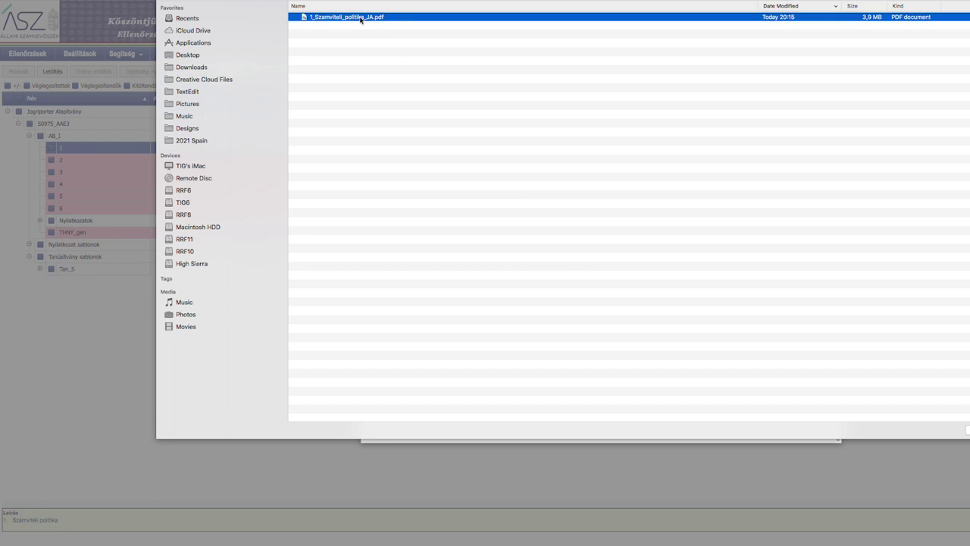
{"action": "left_click", "coordinate": [968, 429]}
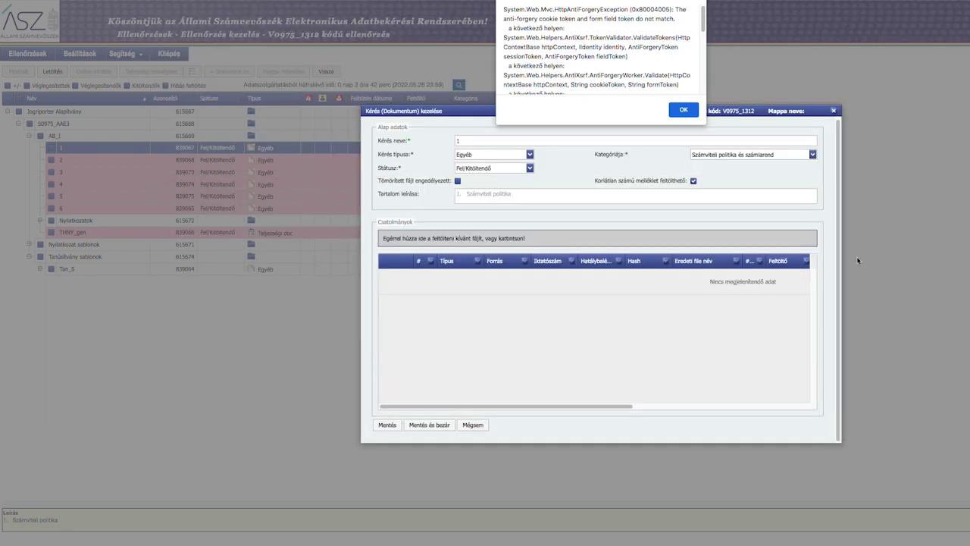
{"action": "scroll", "coordinate": [704, 28], "scroll_direction": "down", "scroll_amount": 2}
{"action": "left_click_drag", "start_coordinate": [705, 28], "coordinate": [706, 84]}
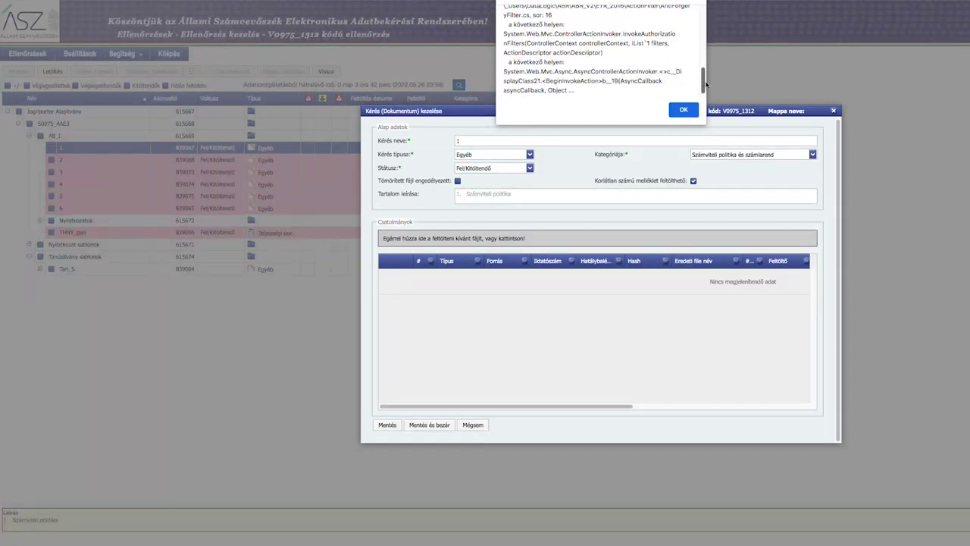
{"action": "left_click", "coordinate": [677, 111]}
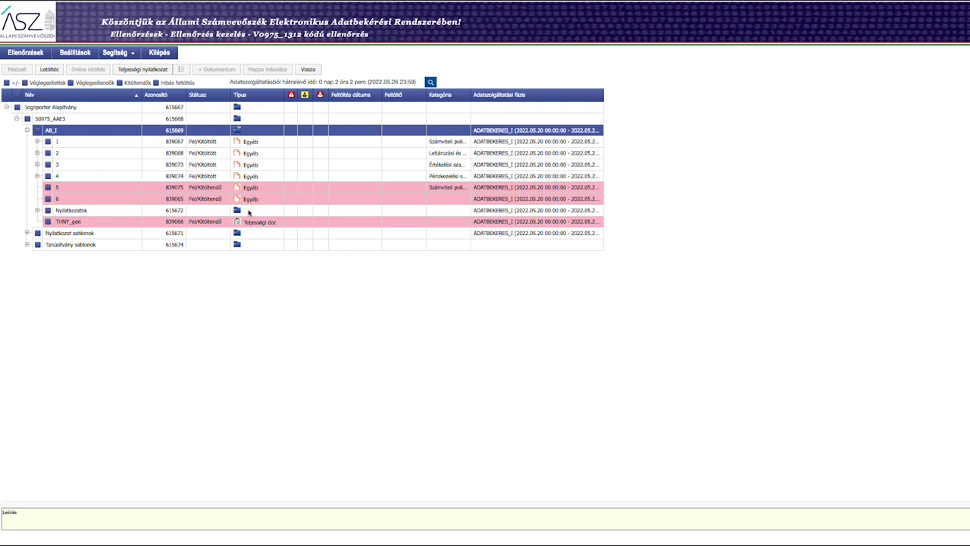
- Select request 5 and check which document it requires in the audit letter's document list in Preview
{"action": "left_click", "coordinate": [75, 188]}
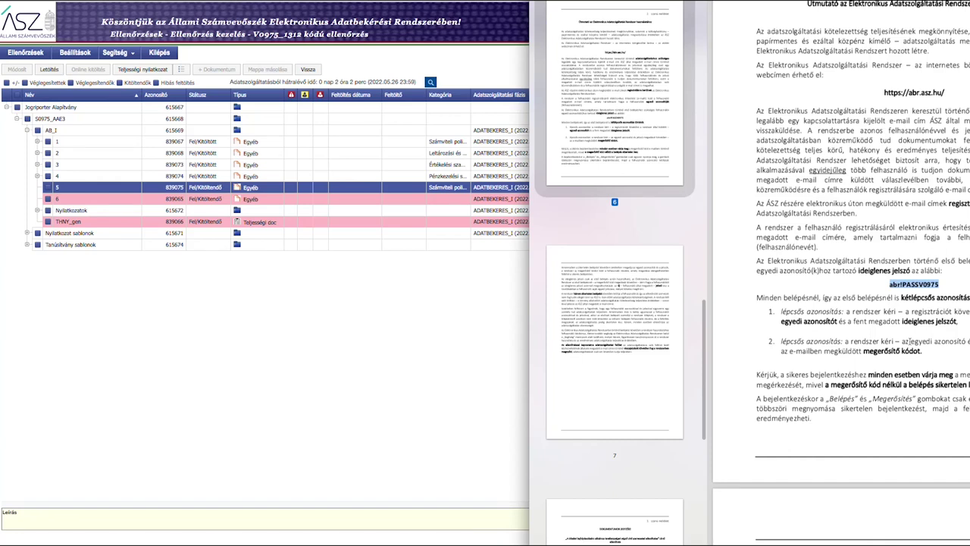
{"action": "scroll", "coordinate": [911, 346], "scroll_direction": "down", "scroll_amount": 5}
{"action": "scroll", "coordinate": [911, 346], "scroll_direction": "down", "scroll_amount": 3}
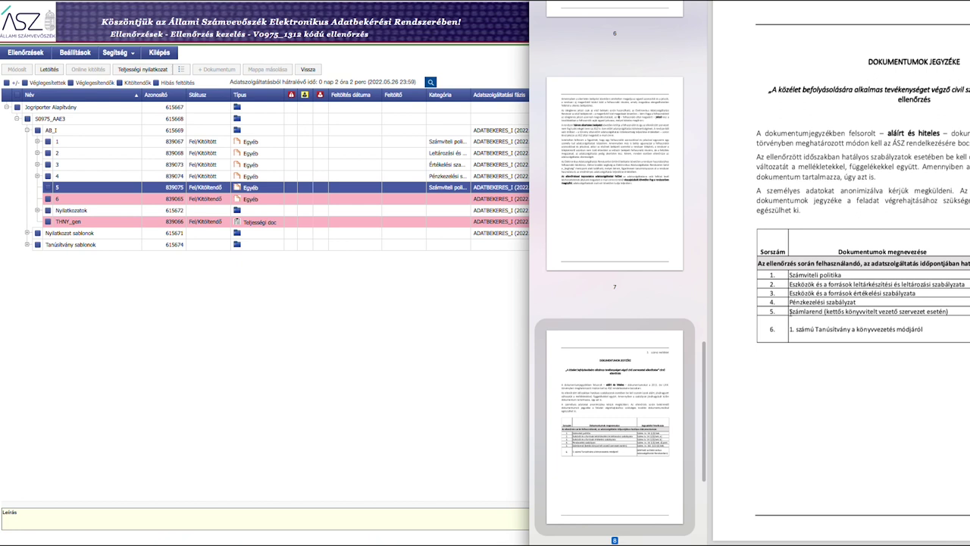
{"action": "left_click", "coordinate": [432, 317]}
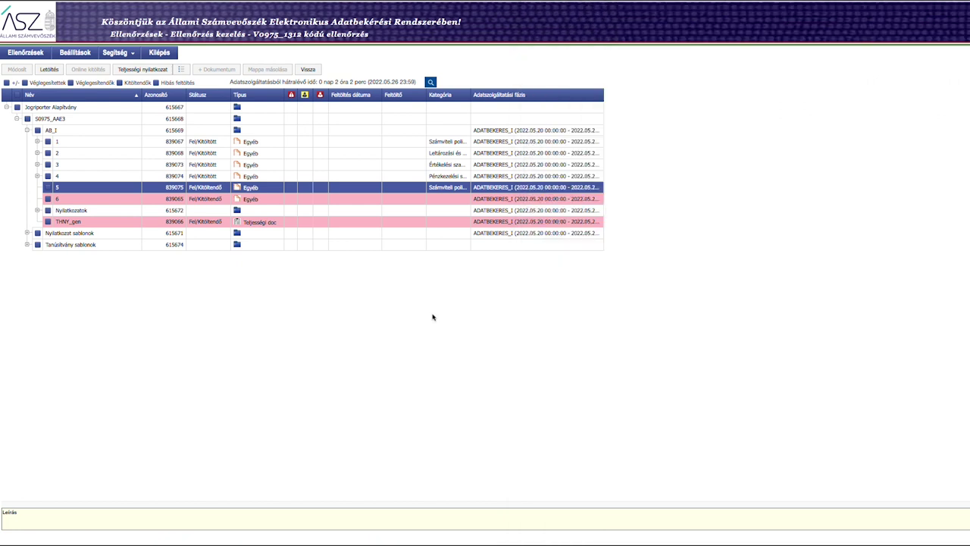
- Upload 5_szlrend_bizonylati_szabalyzat_JA.pdf to request 5, waiting out the unresponsive page, and save and close the request
{"action": "left_click", "coordinate": [49, 188]}
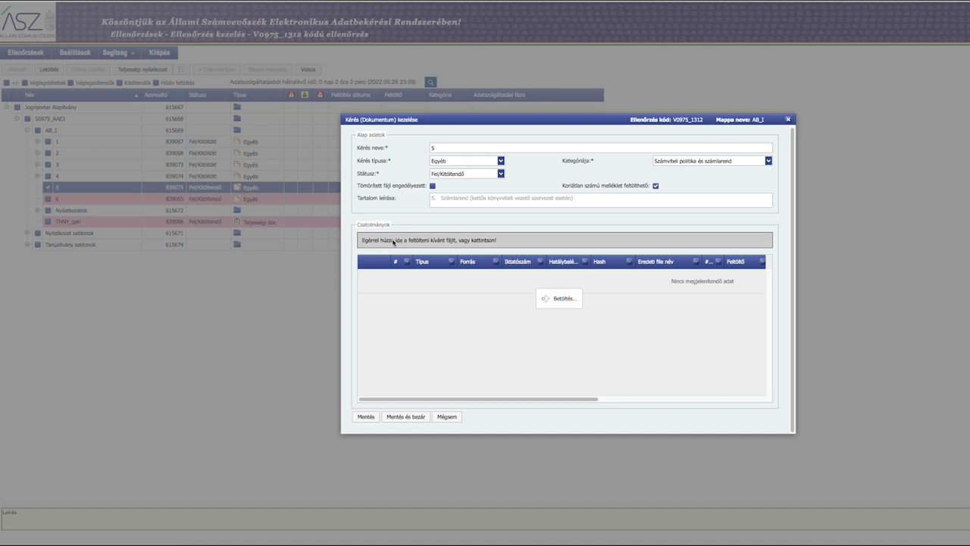
{"action": "left_click", "coordinate": [387, 240]}
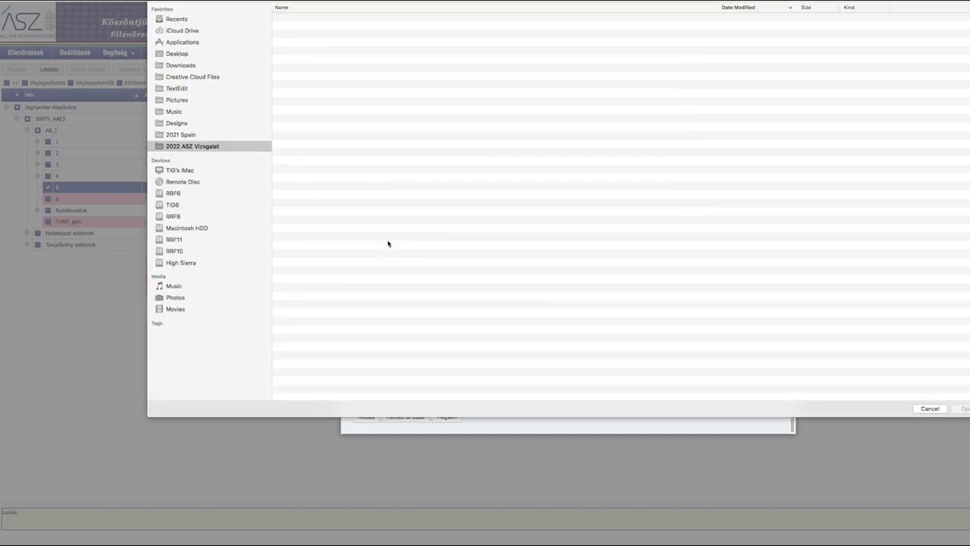
{"action": "left_click", "coordinate": [326, 35]}
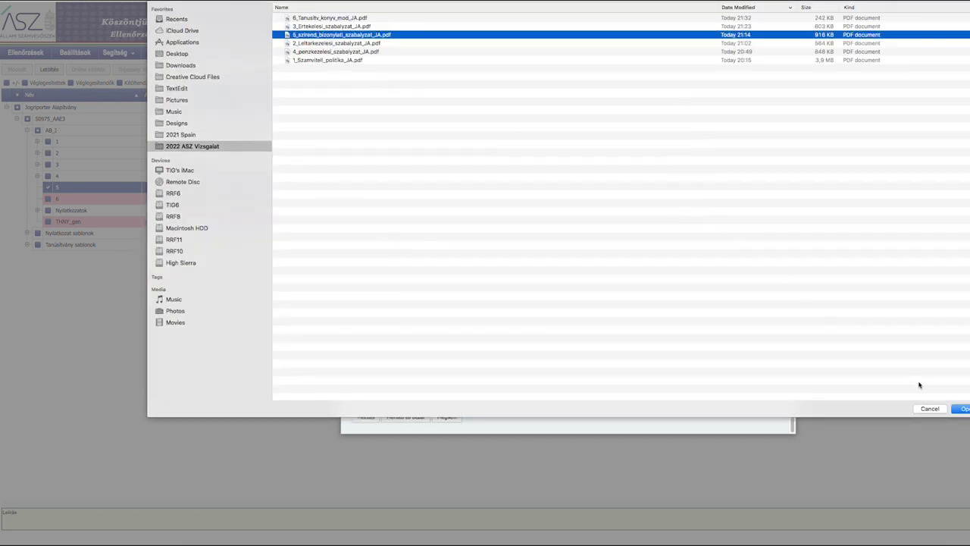
{"action": "left_click", "coordinate": [961, 409]}
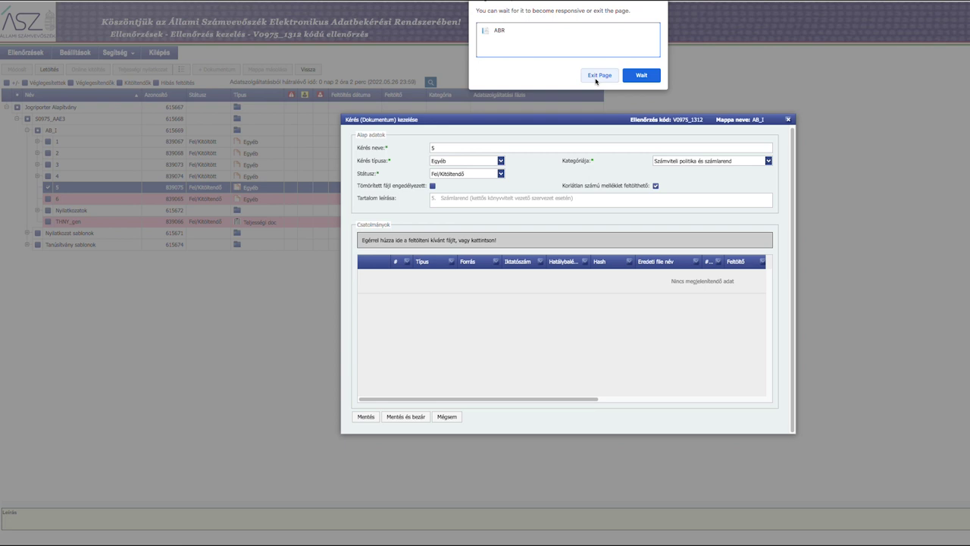
{"action": "left_click", "coordinate": [642, 76]}
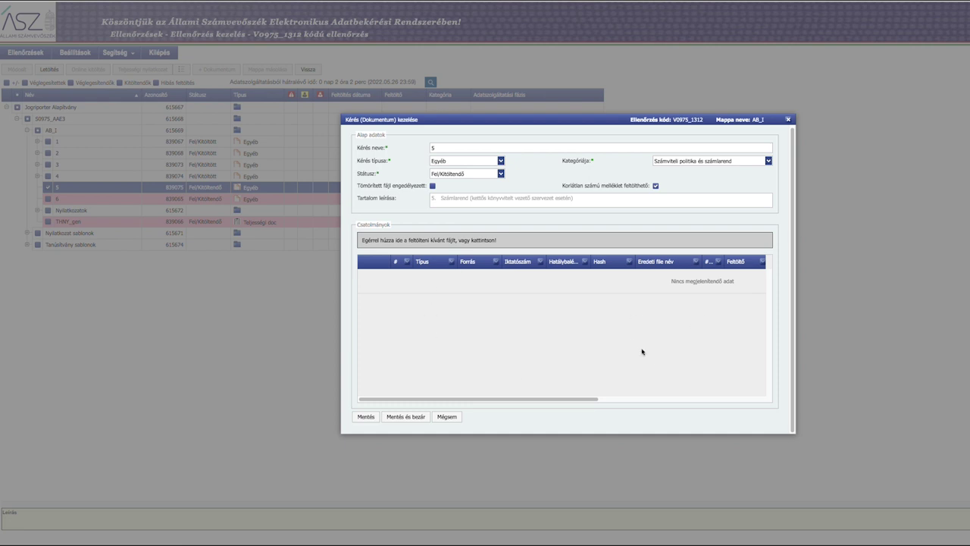
{"action": "left_click", "coordinate": [642, 76]}
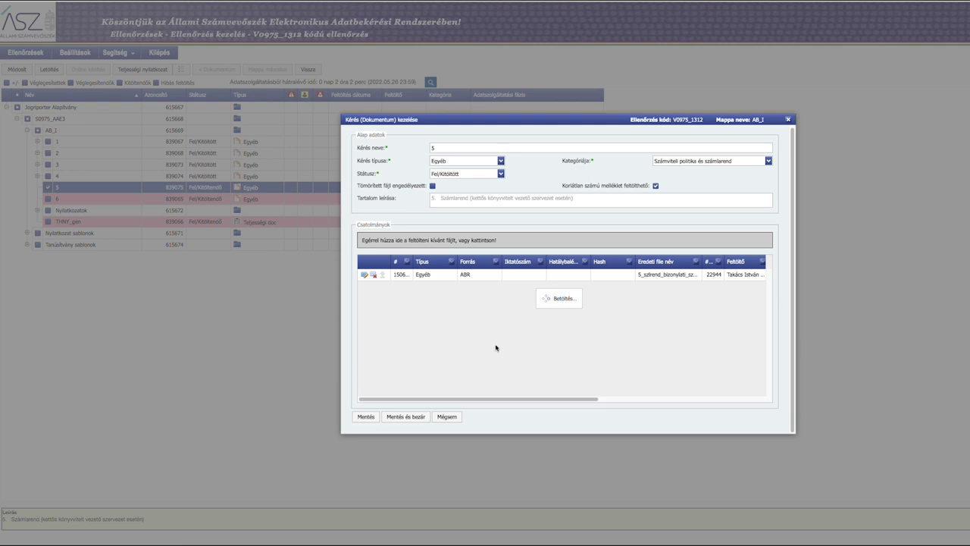
{"action": "left_click", "coordinate": [407, 417]}
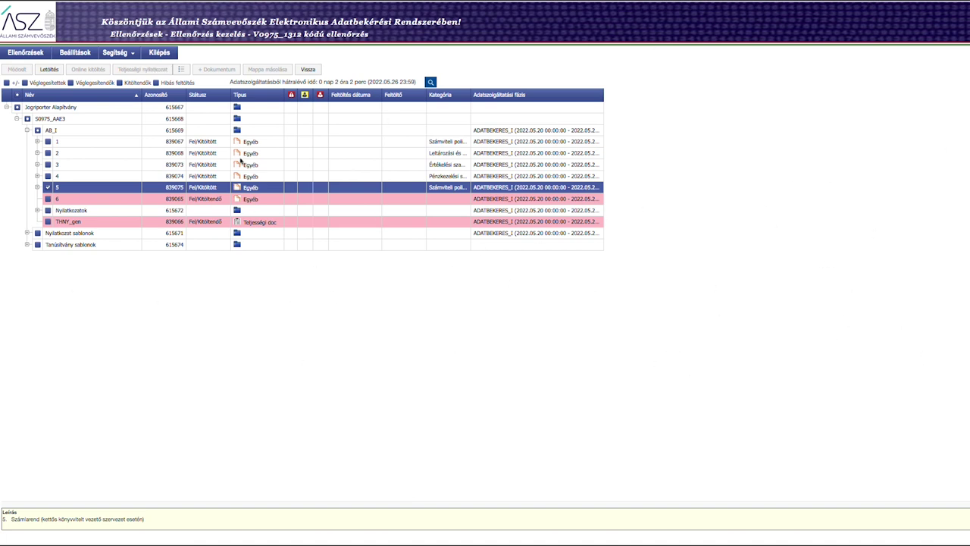
- Check request 6 in the AB_I folder, highlight the server error message and dismiss both alerts
{"action": "left_click", "coordinate": [47, 199]}
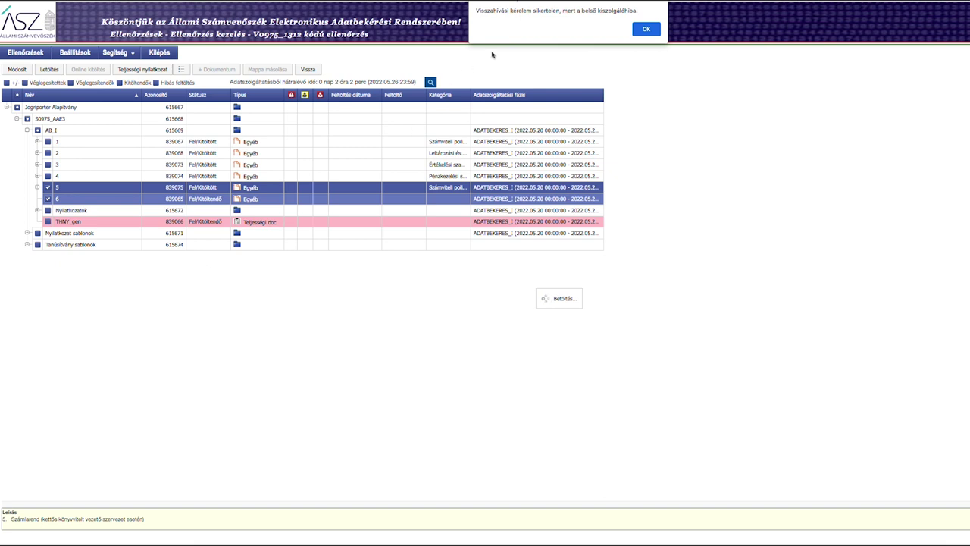
{"action": "left_click_drag", "start_coordinate": [635, 11], "coordinate": [476, 12]}
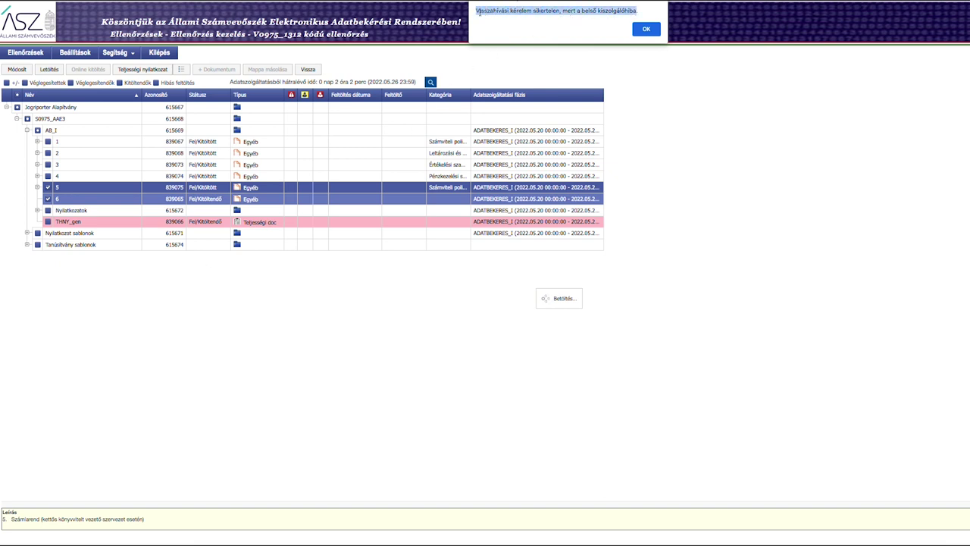
{"action": "left_click", "coordinate": [645, 32]}
{"action": "left_click", "coordinate": [639, 108]}
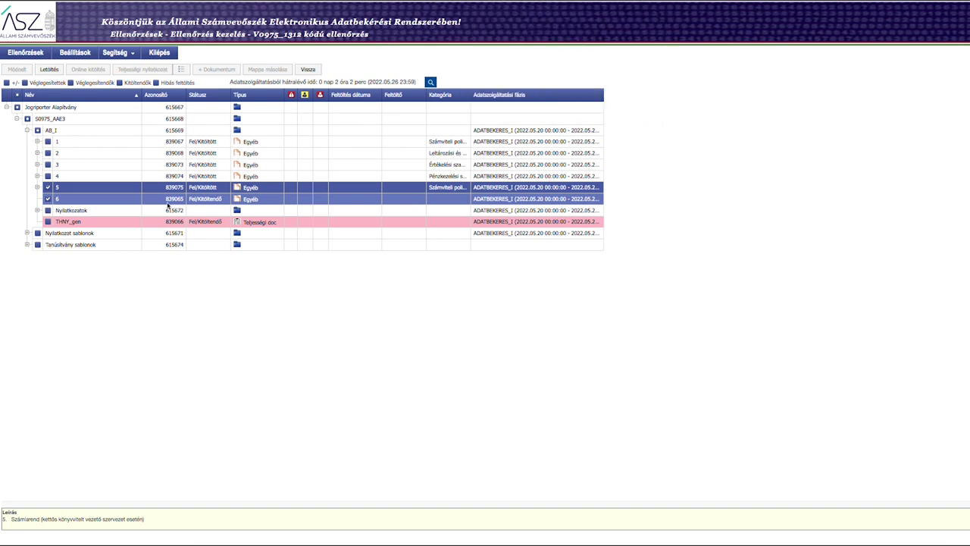
- Clear the selection of request 5 and highlight request 6 in the AB_I folder, dismissing the server error alerts
{"action": "left_click", "coordinate": [48, 187]}
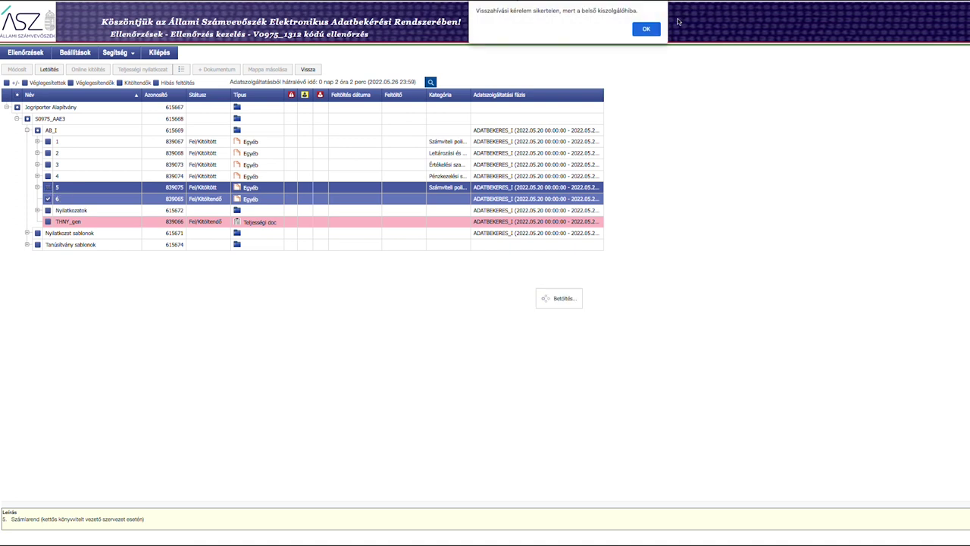
{"action": "left_click", "coordinate": [645, 29]}
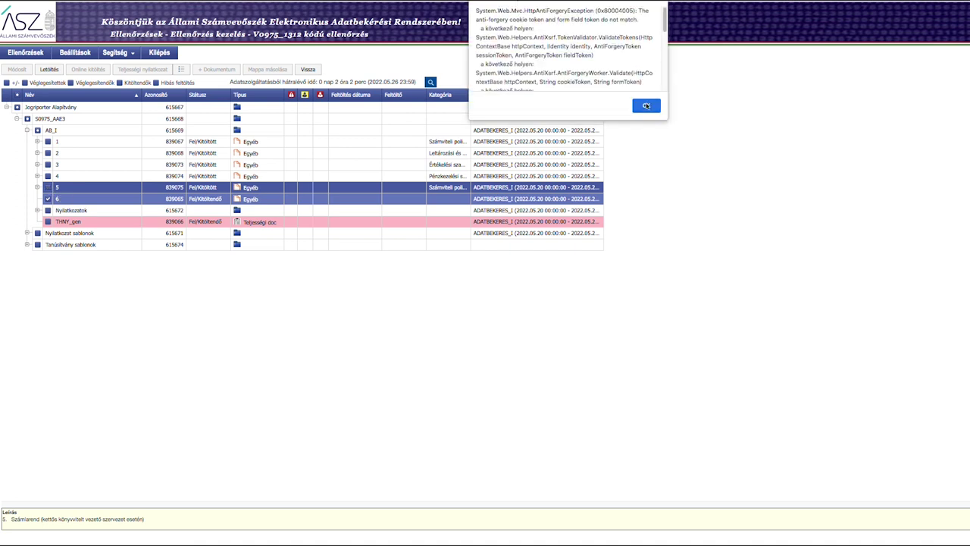
{"action": "left_click", "coordinate": [645, 106]}
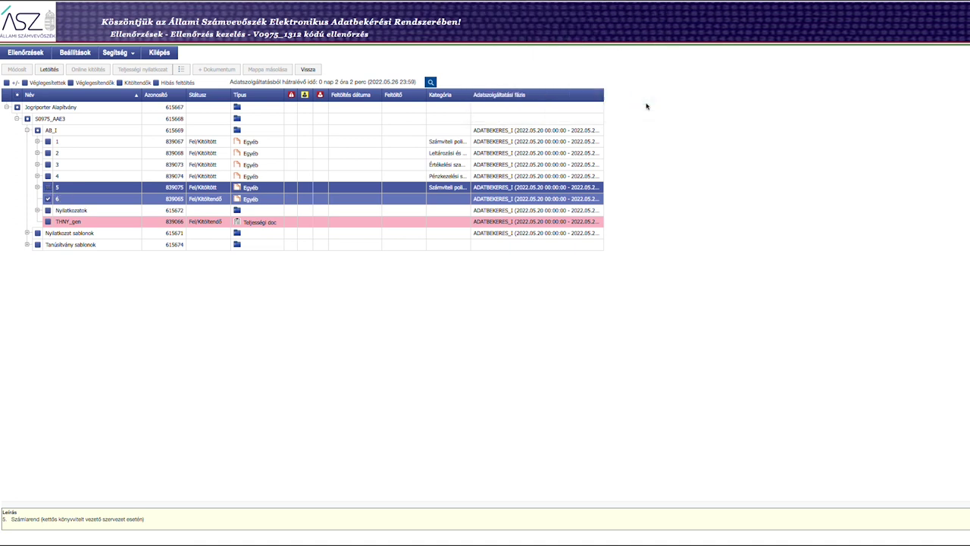
{"action": "left_click", "coordinate": [72, 203]}
{"action": "left_click", "coordinate": [648, 109]}
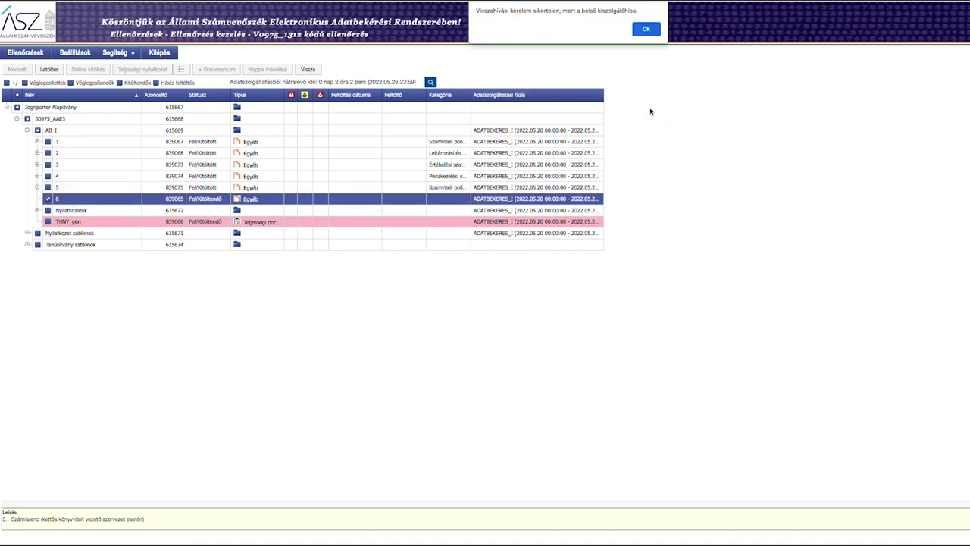
{"action": "left_click", "coordinate": [647, 32]}
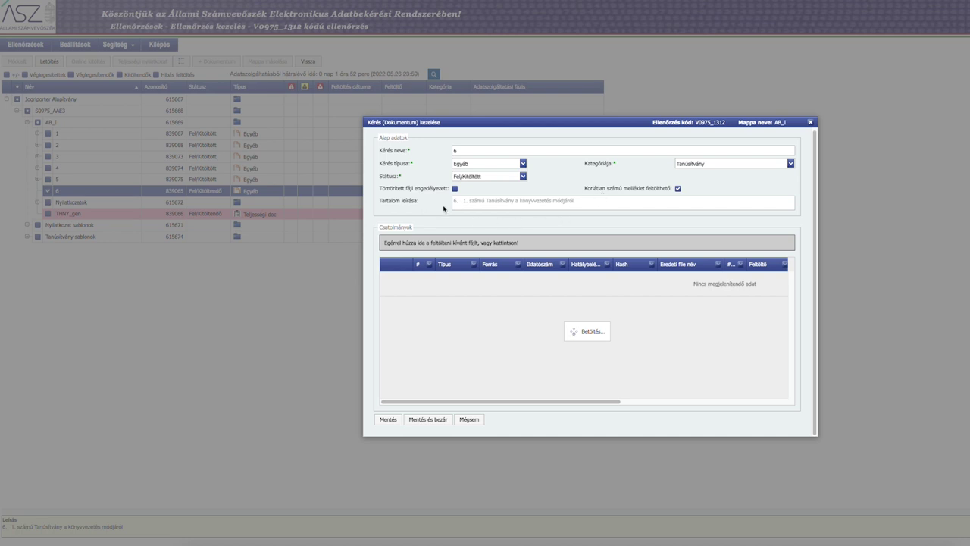
- Upload 6_Tanusitv_konyv_mod_JA.pdf to request 6, waiting out the unresponsive page and cancelling the reopened file chooser, and save and close the request
{"action": "left_click", "coordinate": [531, 242]}
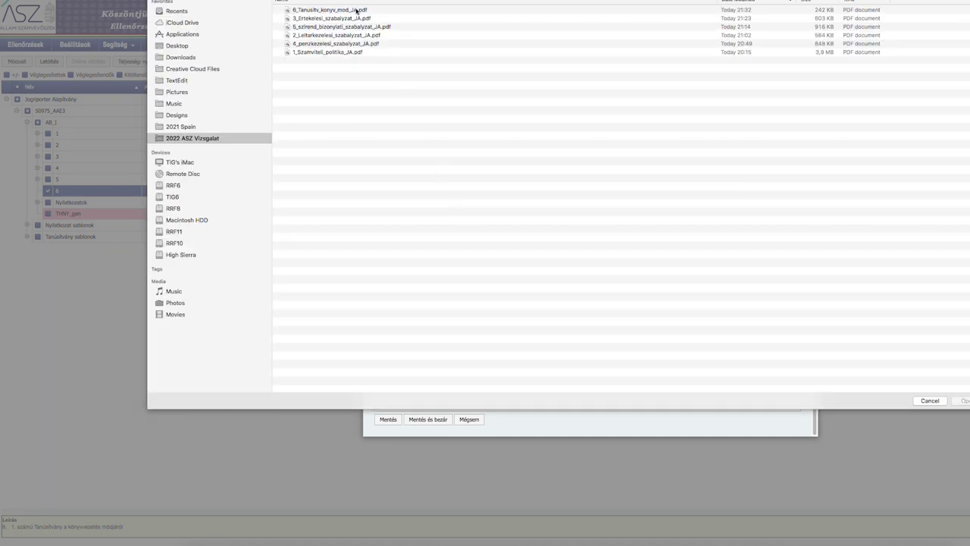
{"action": "left_click", "coordinate": [354, 11]}
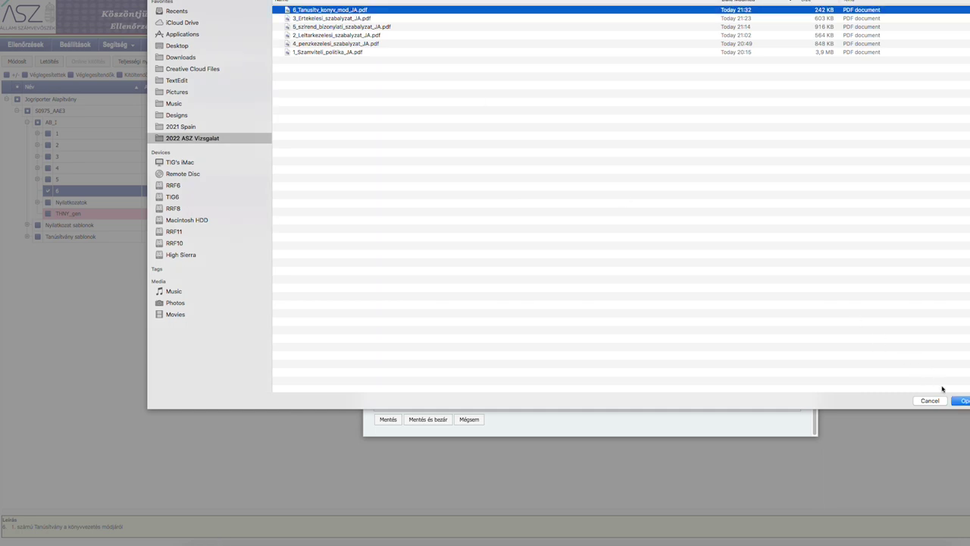
{"action": "key", "text": "Return"}
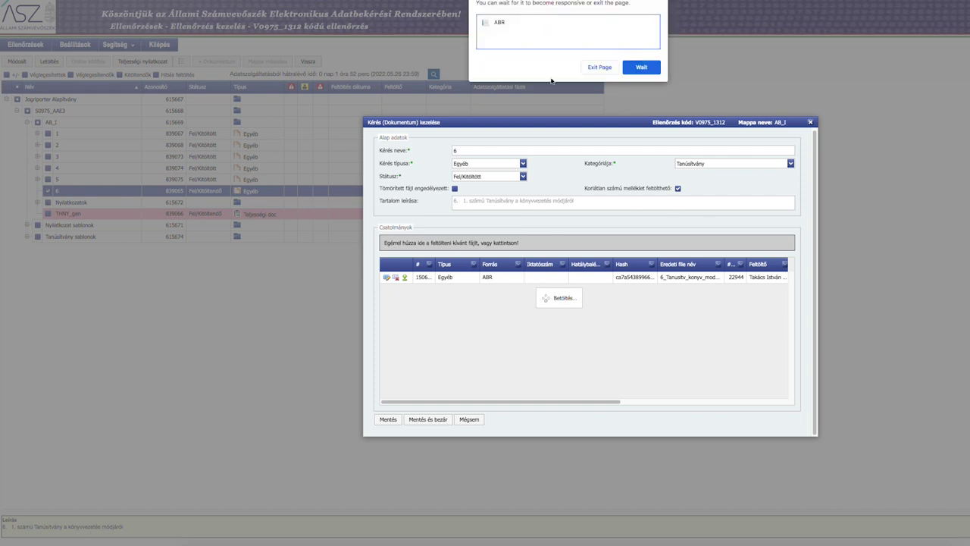
{"action": "left_click", "coordinate": [641, 73]}
{"action": "left_click", "coordinate": [647, 69]}
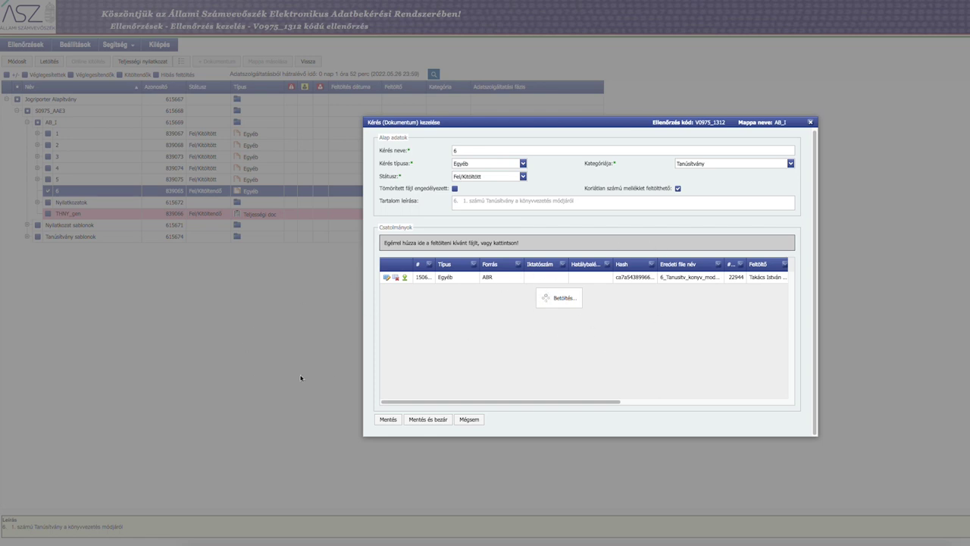
{"action": "left_click", "coordinate": [641, 68]}
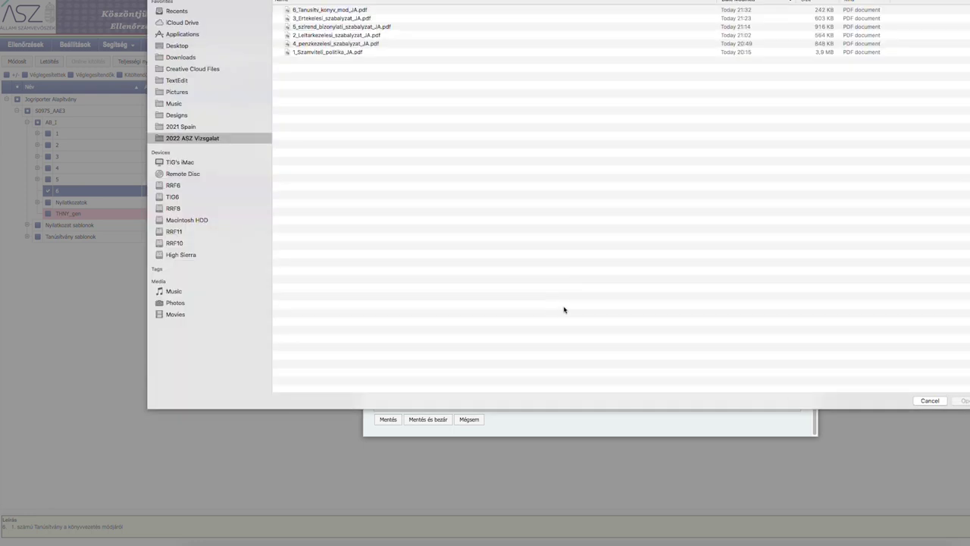
{"action": "left_click", "coordinate": [928, 400]}
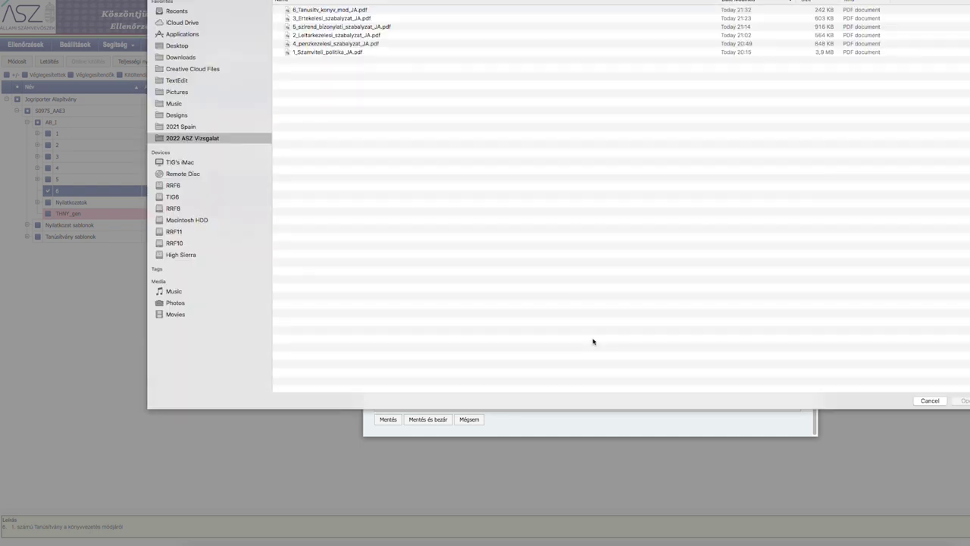
{"action": "left_click", "coordinate": [924, 402]}
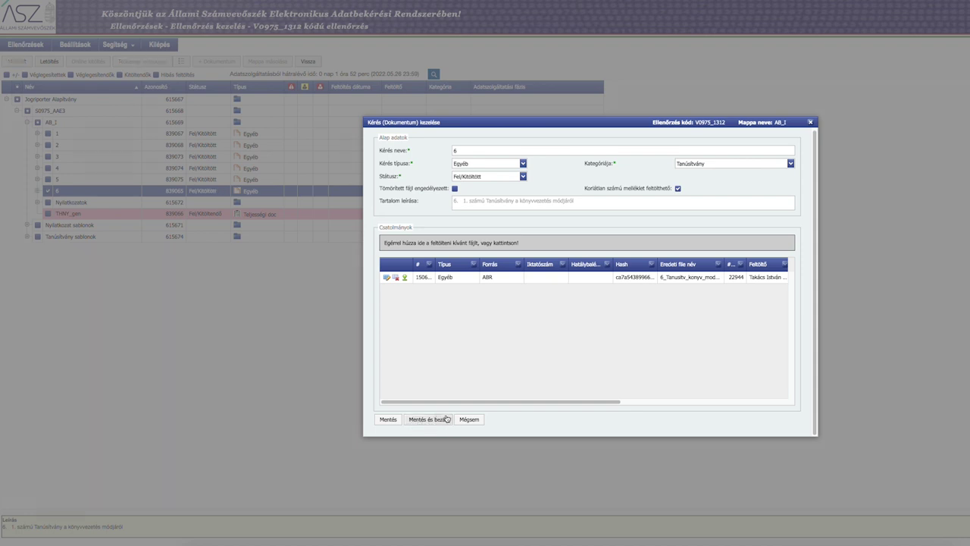
{"action": "left_click", "coordinate": [427, 422]}
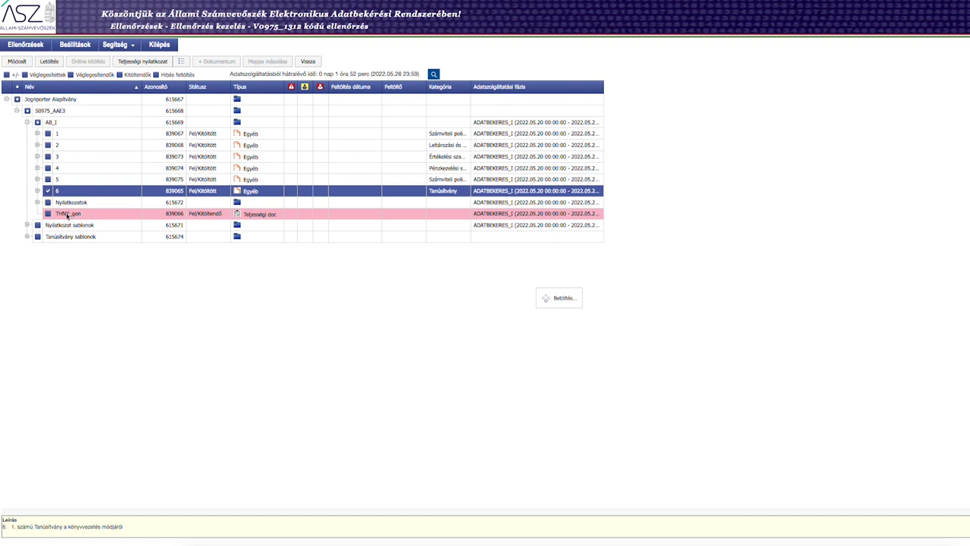
- Deselect request 6 and try to download the checked THNY_gen item twice, reading and dismissing the server error alerts
{"action": "left_click", "coordinate": [48, 191]}
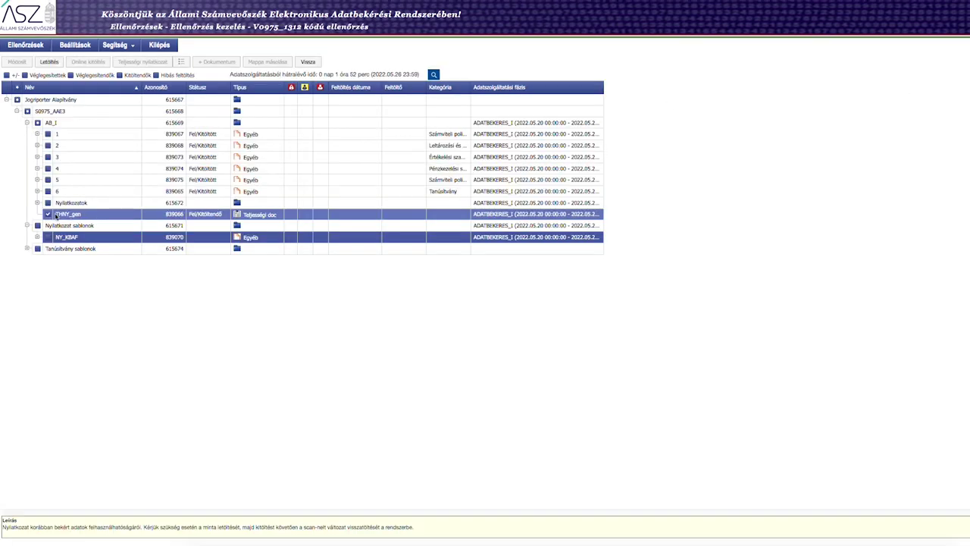
{"action": "left_click", "coordinate": [50, 64]}
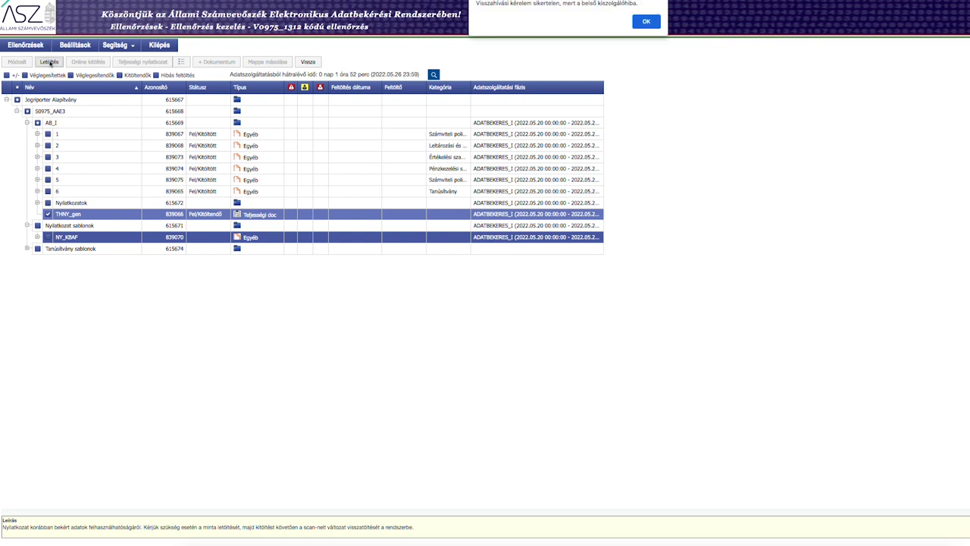
{"action": "left_click_drag", "start_coordinate": [477, 4], "coordinate": [652, 11]}
{"action": "left_click", "coordinate": [648, 19]}
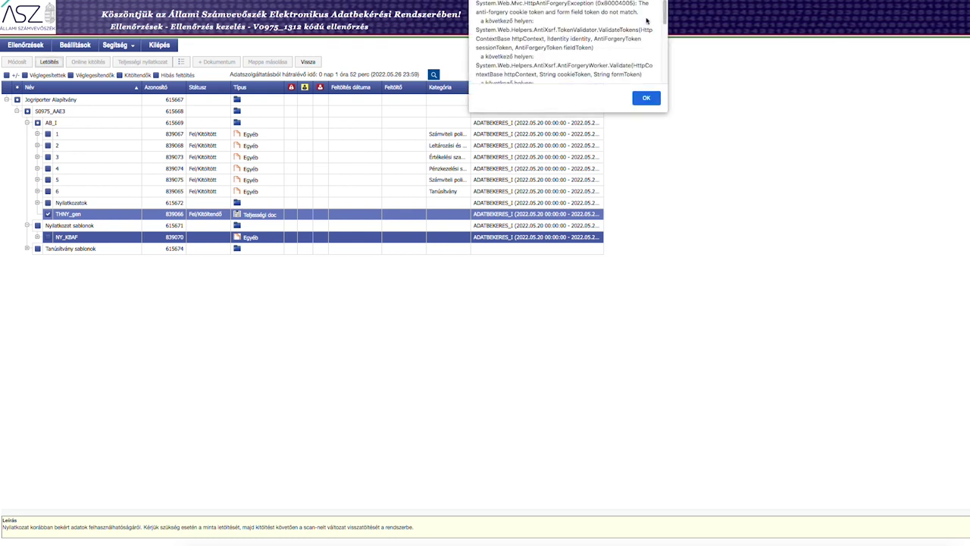
{"action": "scroll", "coordinate": [494, 10], "scroll_direction": "down", "scroll_amount": 3}
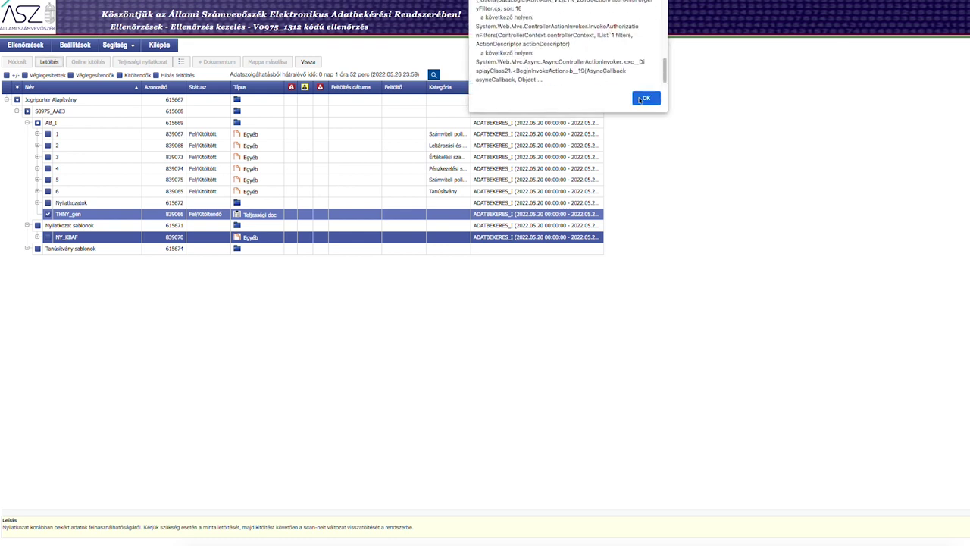
{"action": "left_click", "coordinate": [645, 98]}
{"action": "left_click", "coordinate": [57, 64]}
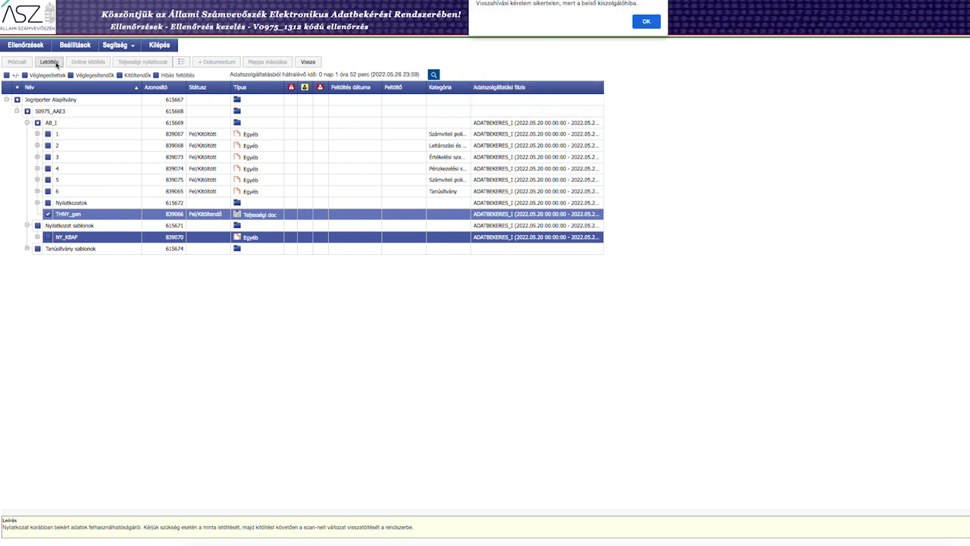
{"action": "left_click", "coordinate": [645, 21]}
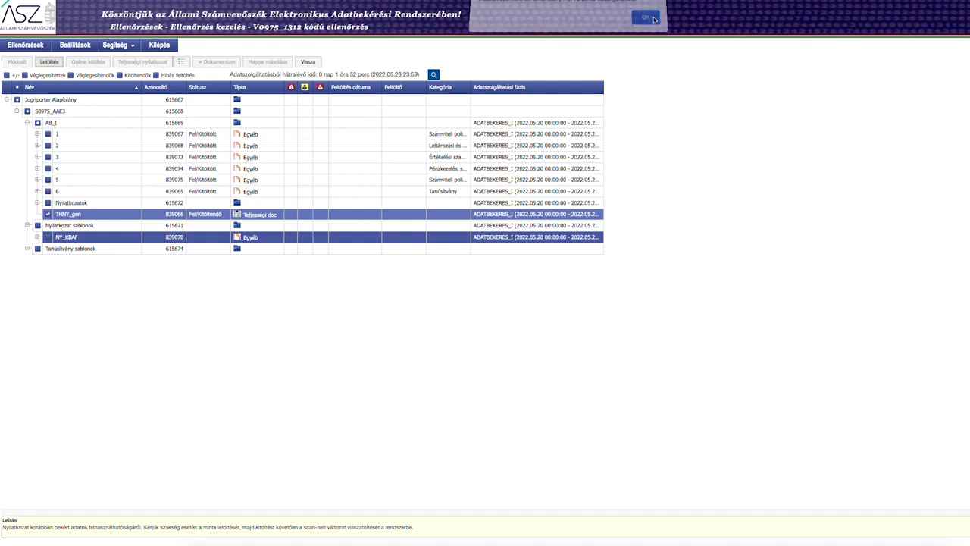
{"action": "left_click", "coordinate": [646, 98]}
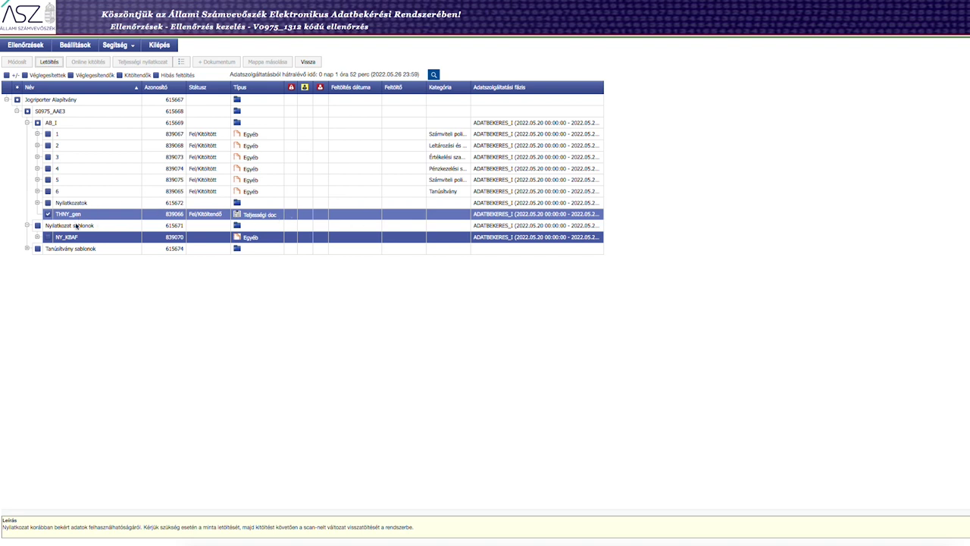
- Highlight the THNY_gen row and try to download its declaration again, dismissing the error alerts
{"action": "left_click", "coordinate": [75, 216]}
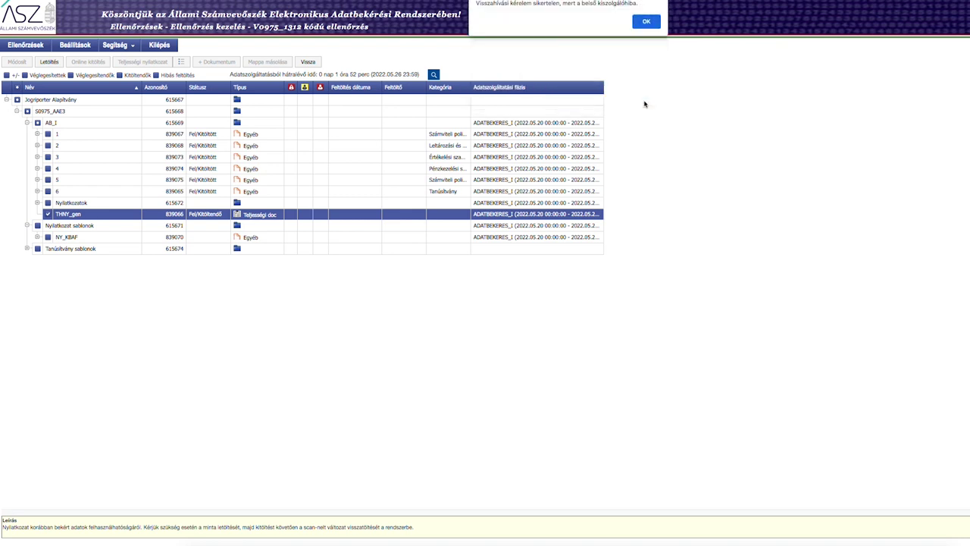
{"action": "left_click", "coordinate": [647, 23]}
{"action": "left_click", "coordinate": [47, 63]}
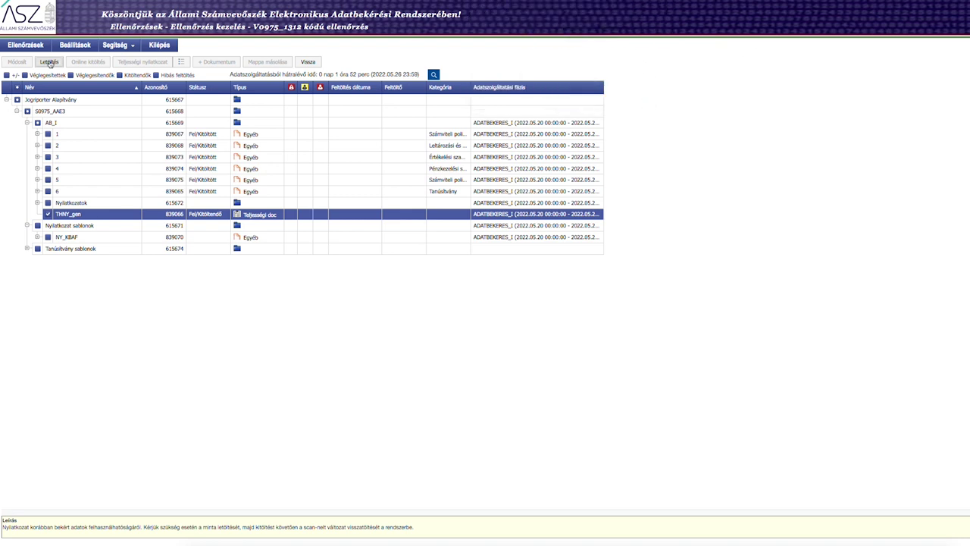
{"action": "left_click", "coordinate": [645, 21]}
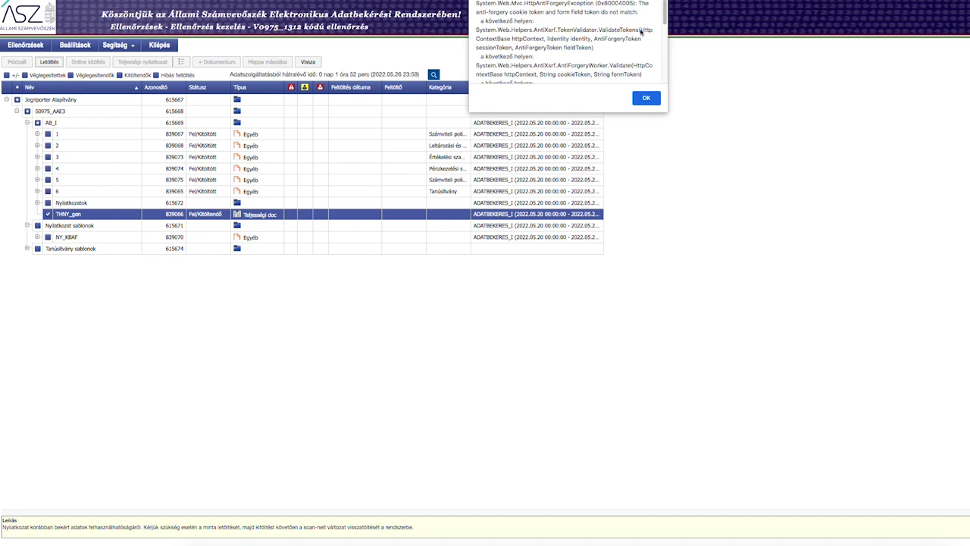
{"action": "left_click", "coordinate": [643, 100]}
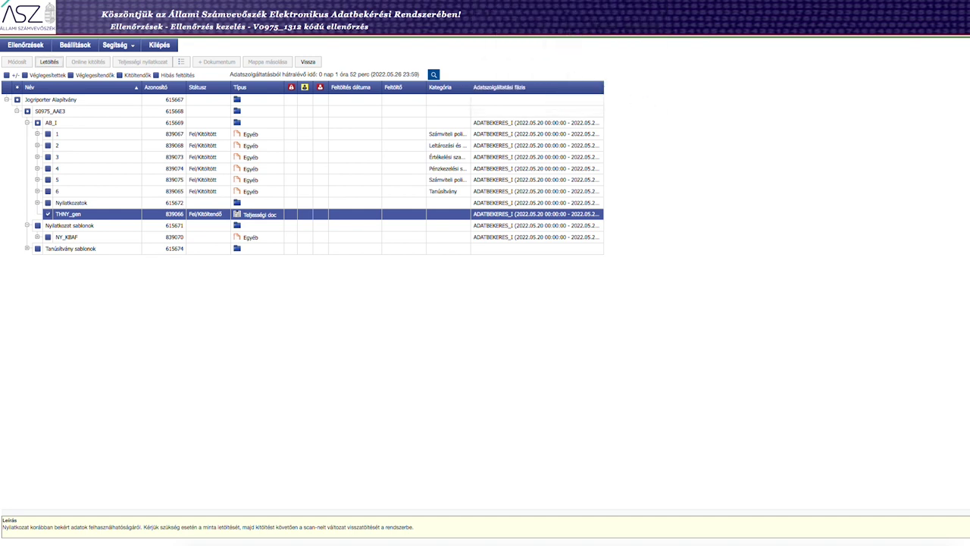
- Clear Chrome's cached images and files for all time, and retry downloading the THNY_gen declaration in the audit tree
{"action": "left_click", "coordinate": [38, 0]}
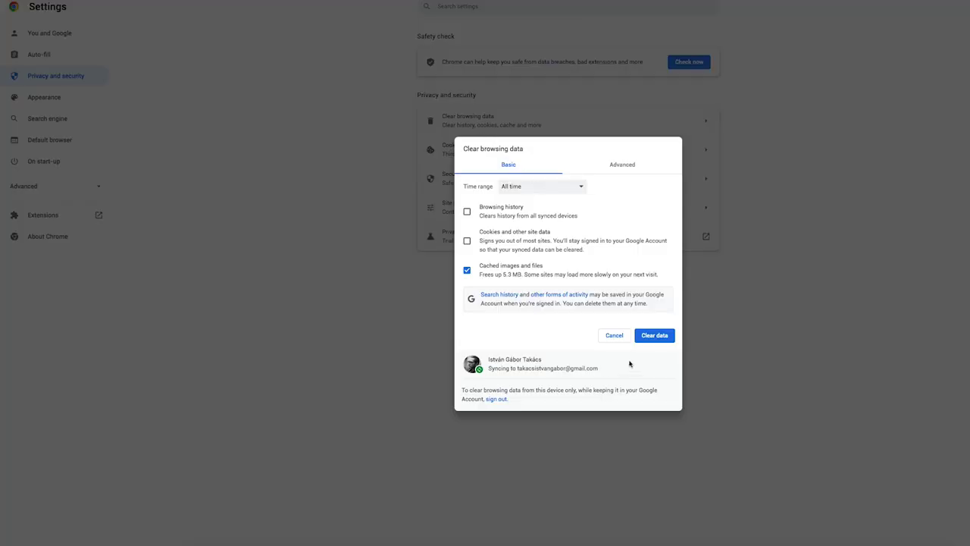
{"action": "left_click", "coordinate": [664, 338]}
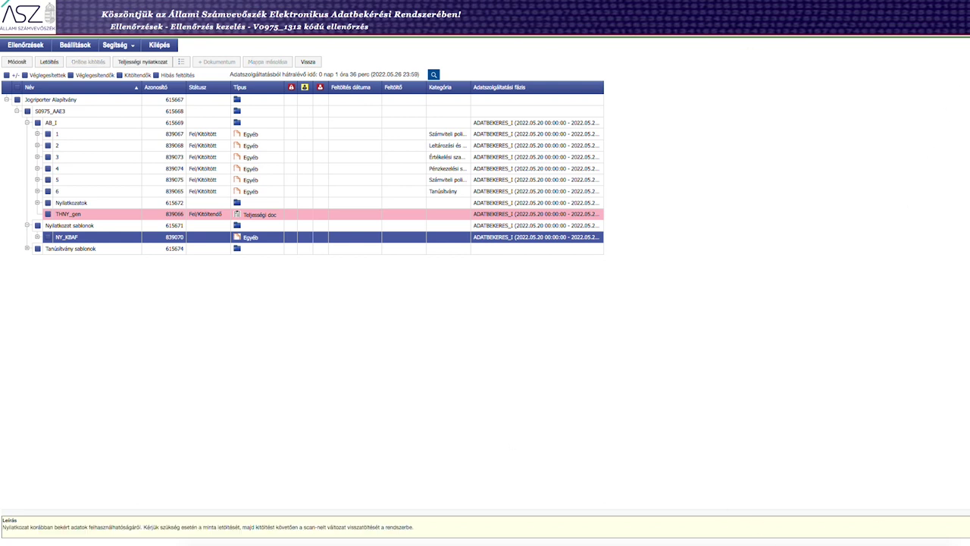
{"action": "left_click", "coordinate": [66, 216]}
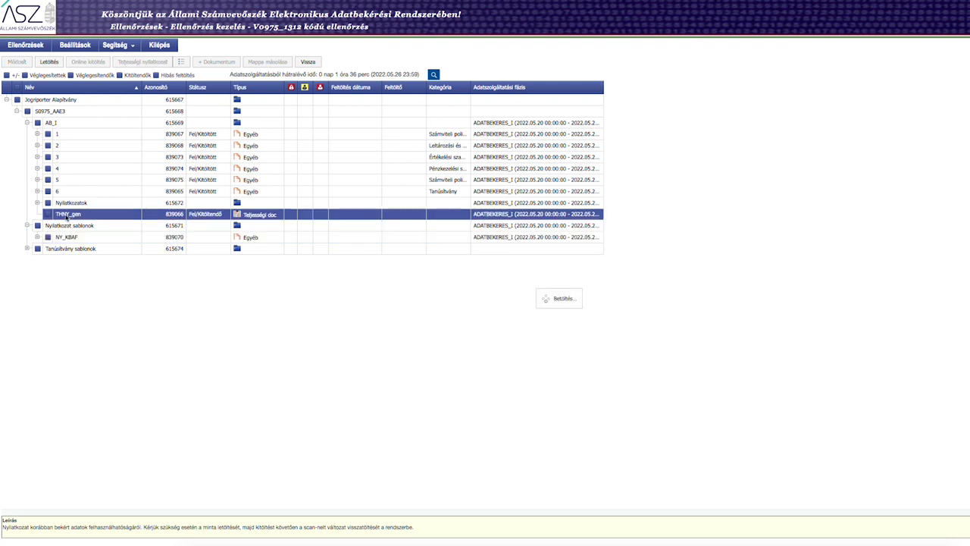
{"action": "left_click", "coordinate": [50, 62]}
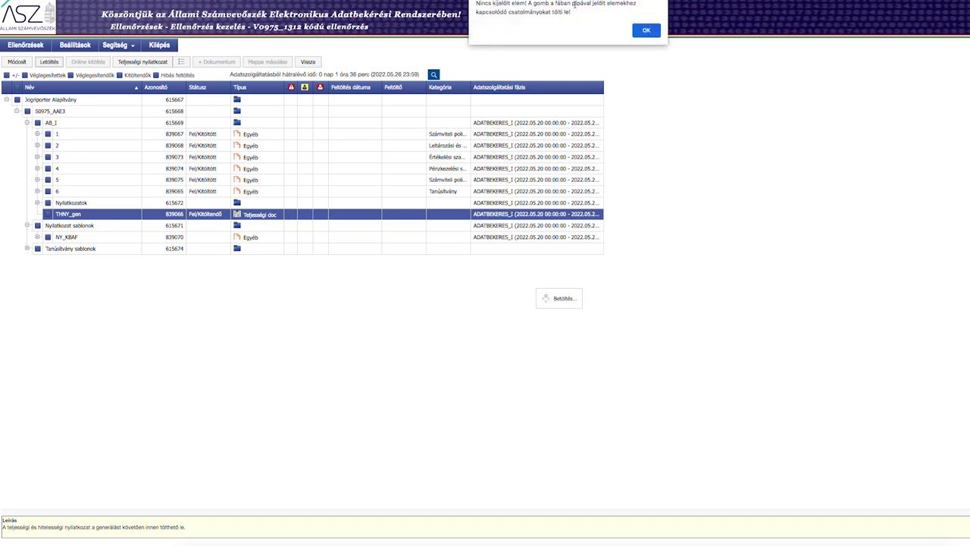
{"action": "left_click", "coordinate": [643, 31]}
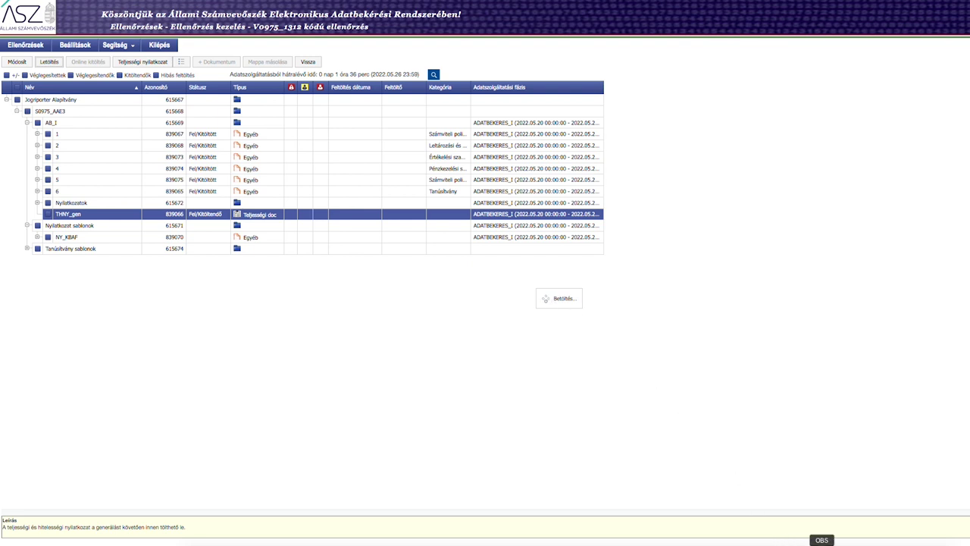
- Examine the audit letter's guidance on the completeness and authenticity declaration and its list of required documents in Preview
{"action": "left_click", "coordinate": [876, 542]}
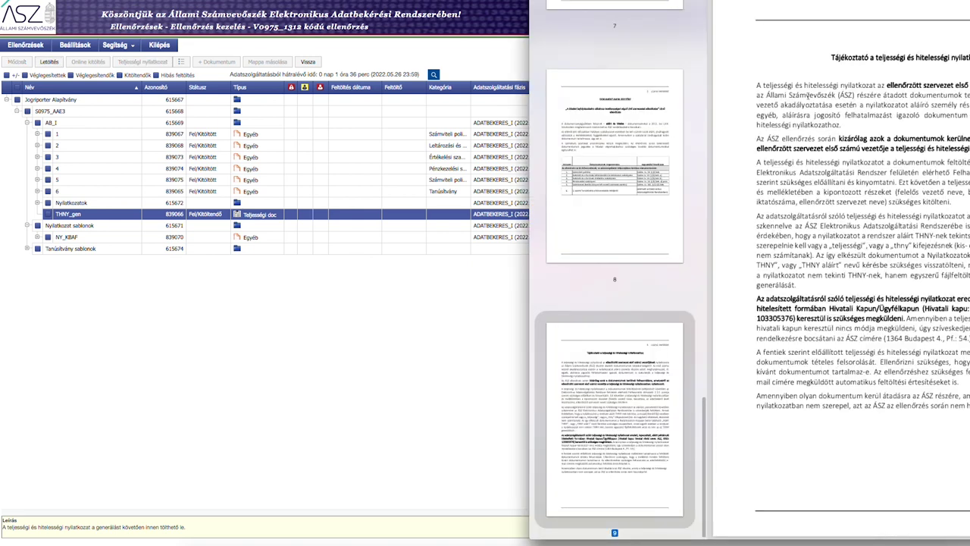
{"action": "scroll", "coordinate": [942, 81], "scroll_direction": "up", "scroll_amount": 2}
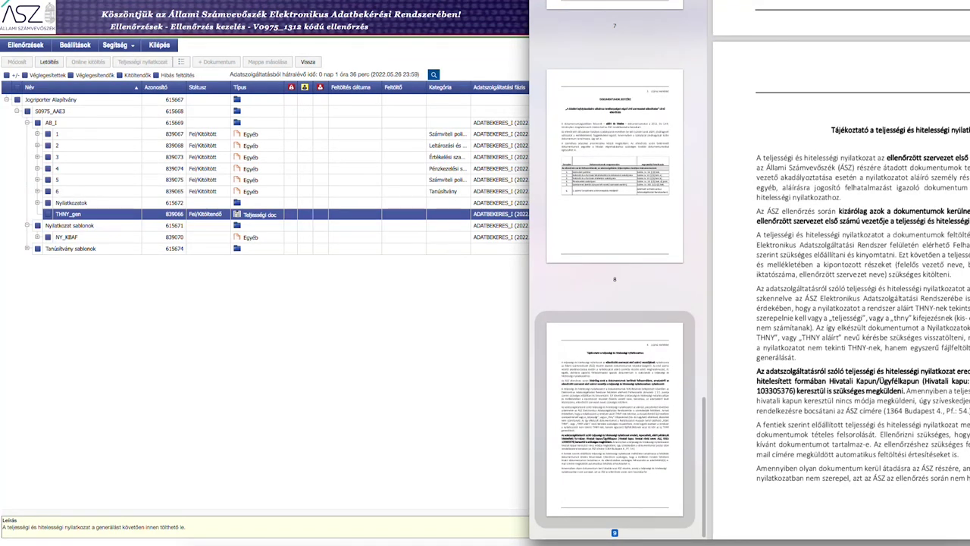
{"action": "scroll", "coordinate": [841, 257], "scroll_direction": "down", "scroll_amount": 1}
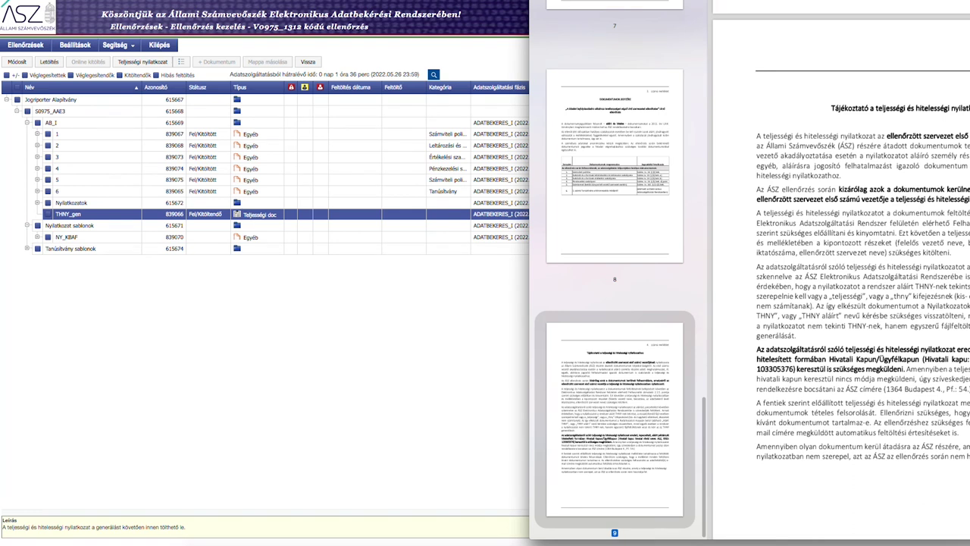
{"action": "scroll", "coordinate": [841, 257], "scroll_direction": "down", "scroll_amount": 1}
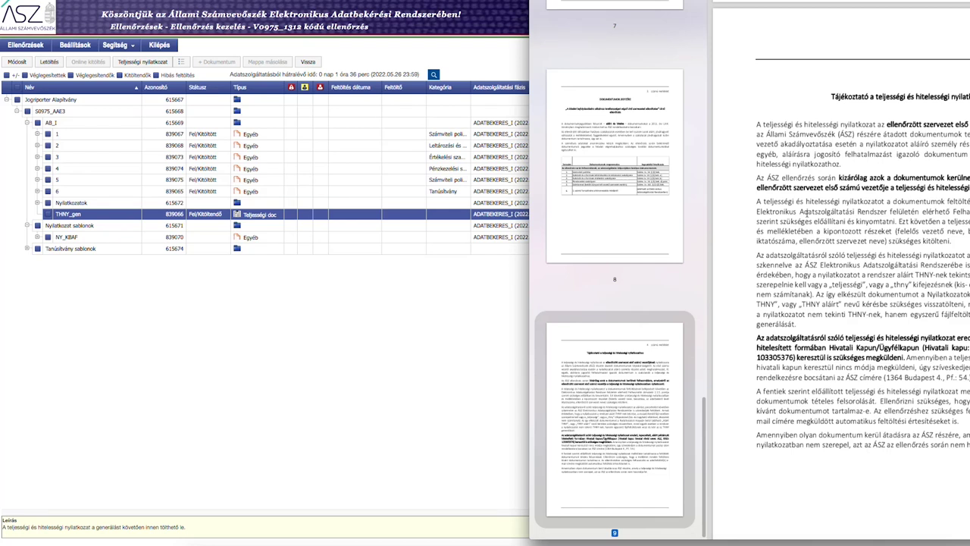
{"action": "left_click_drag", "start_coordinate": [953, 212], "coordinate": [969, 212]}
{"action": "scroll", "coordinate": [812, 288], "scroll_direction": "up", "scroll_amount": 3}
{"action": "scroll", "coordinate": [812, 288], "scroll_direction": "up", "scroll_amount": 15}
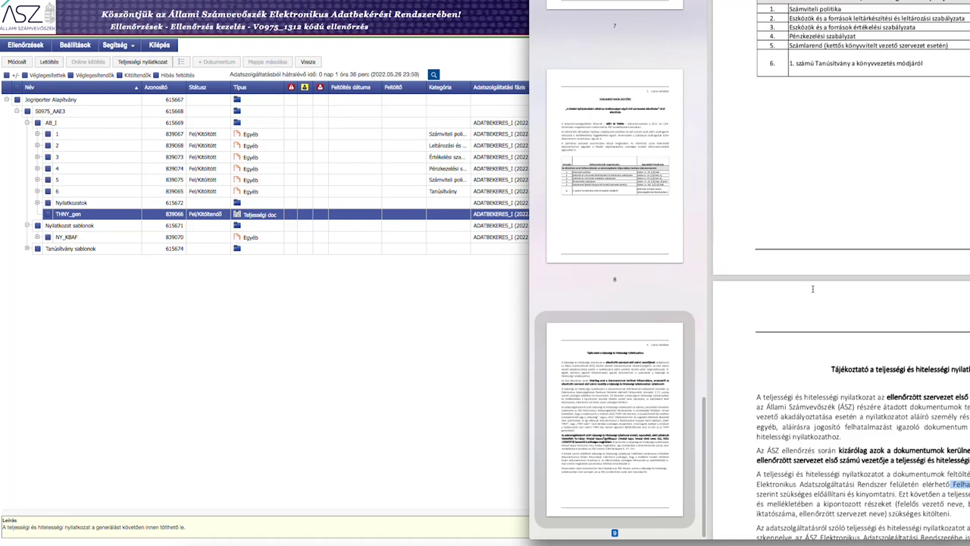
{"action": "scroll", "coordinate": [812, 288], "scroll_direction": "up", "scroll_amount": 2}
{"action": "scroll", "coordinate": [812, 288], "scroll_direction": "down", "scroll_amount": 15}
{"action": "scroll", "coordinate": [813, 288], "scroll_direction": "down", "scroll_amount": 1}
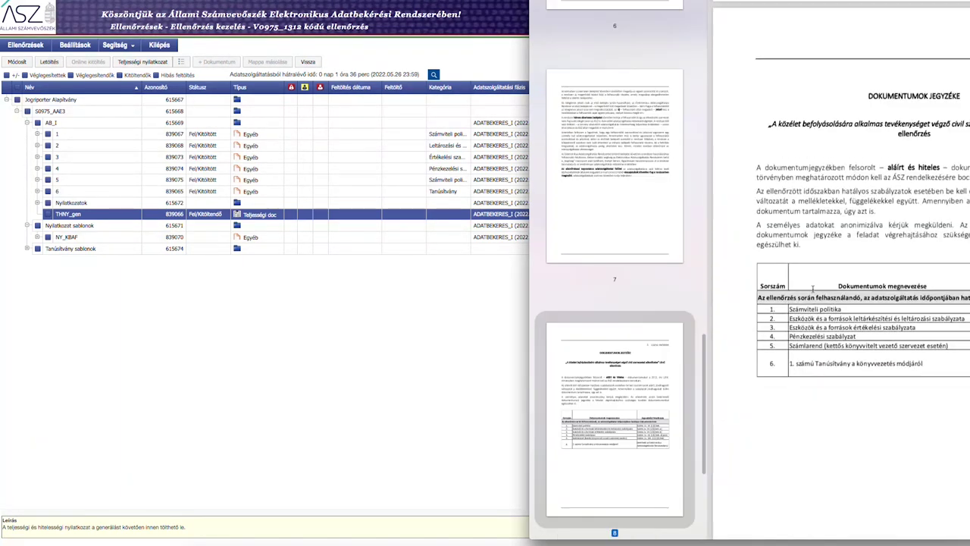
- Switch back from Preview to the browser, try to expand the NY_KBAF item, and reopen the audits page
{"action": "left_click", "coordinate": [321, 332]}
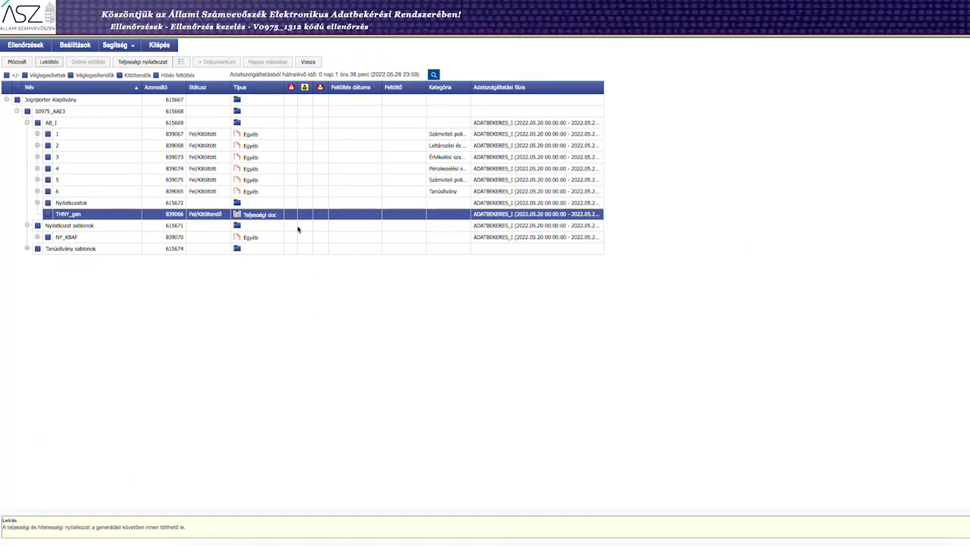
{"action": "left_click", "coordinate": [38, 238]}
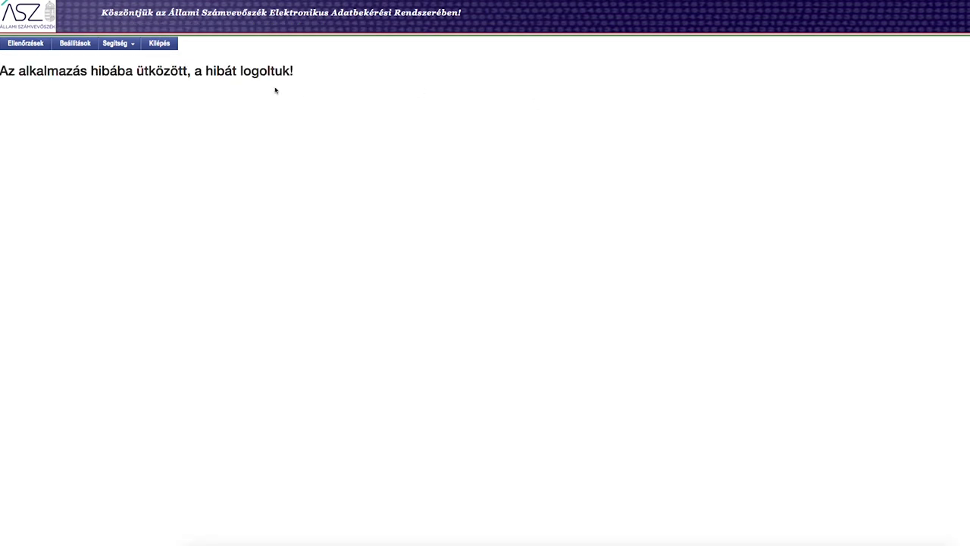
{"action": "left_click", "coordinate": [33, 46]}
{"action": "left_click", "coordinate": [26, 46]}
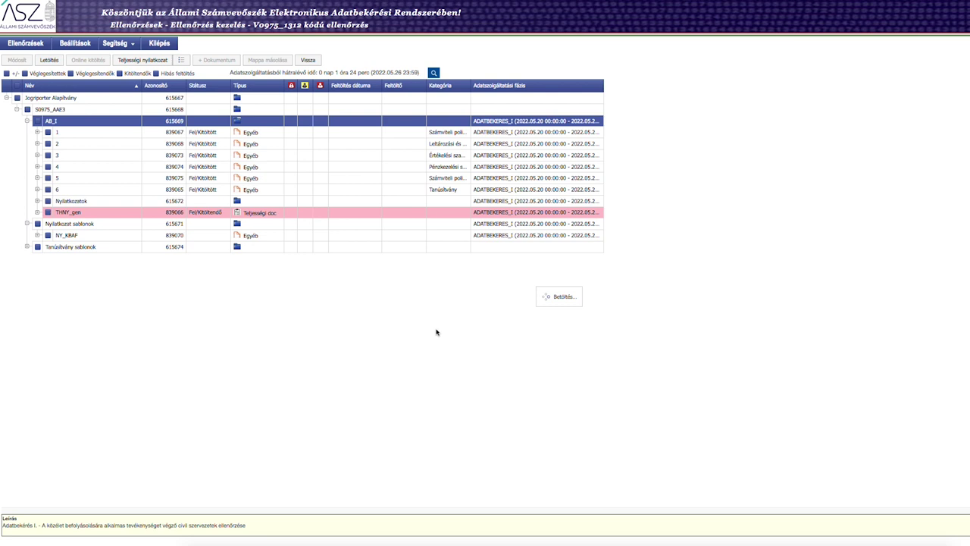
- Generate the completeness declaration for the AB_I folder and download its PDF
{"action": "left_click", "coordinate": [144, 61]}
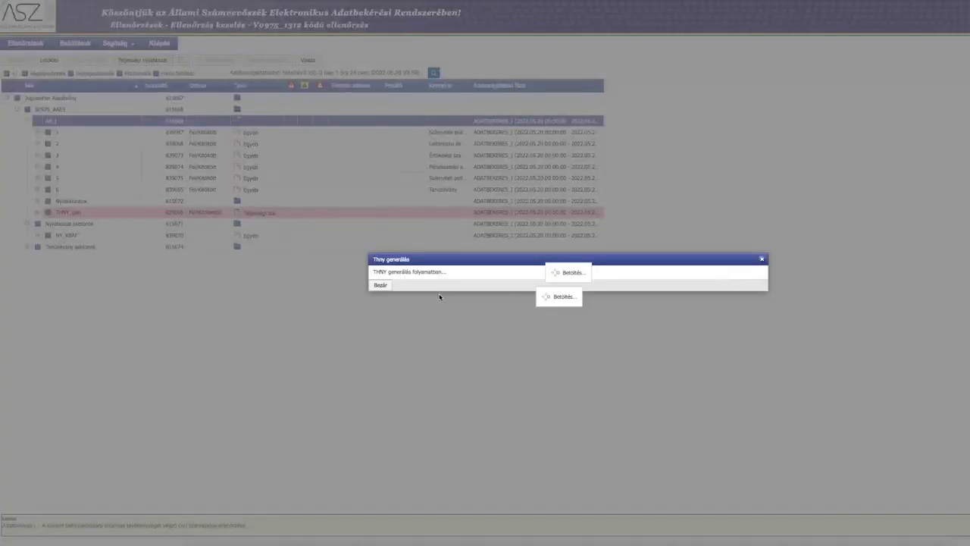
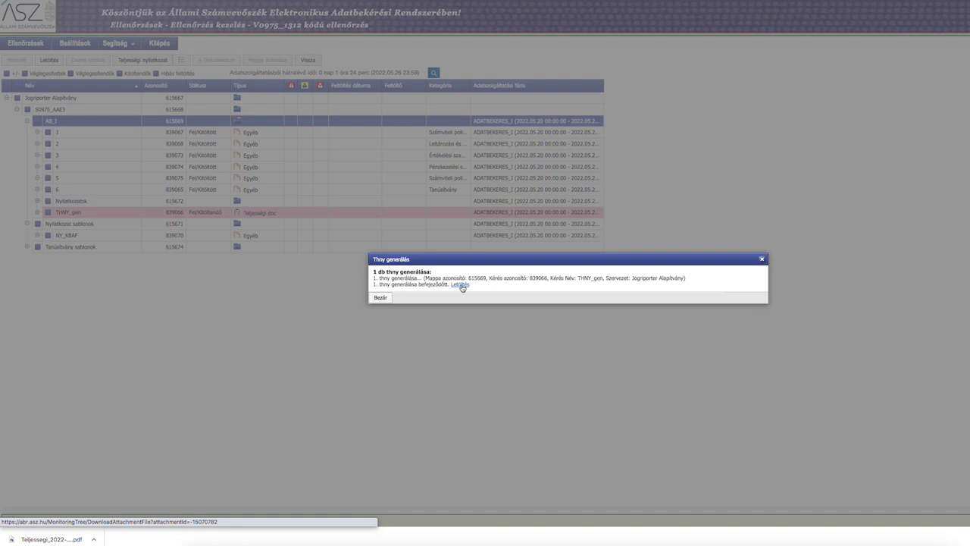
{"action": "left_click", "coordinate": [380, 298]}
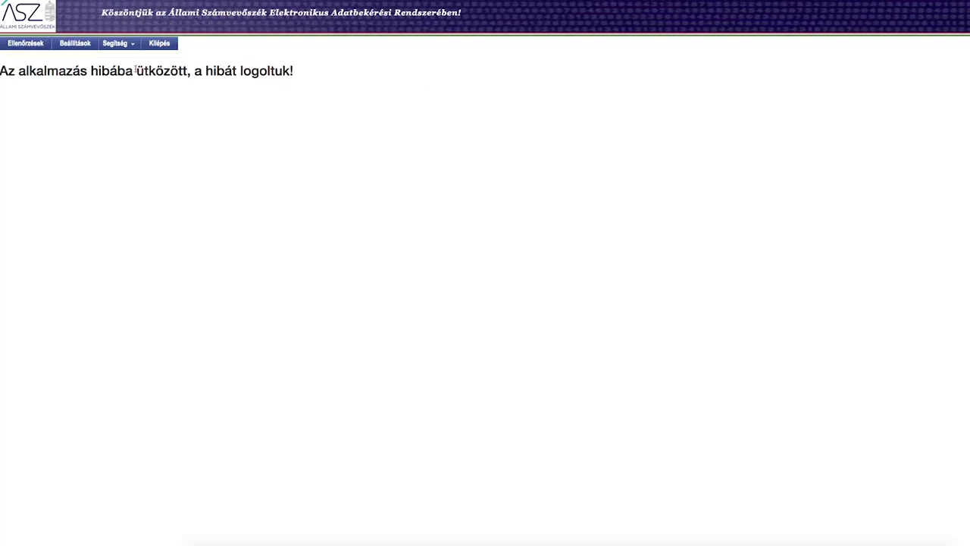
{"action": "left_click", "coordinate": [25, 46]}
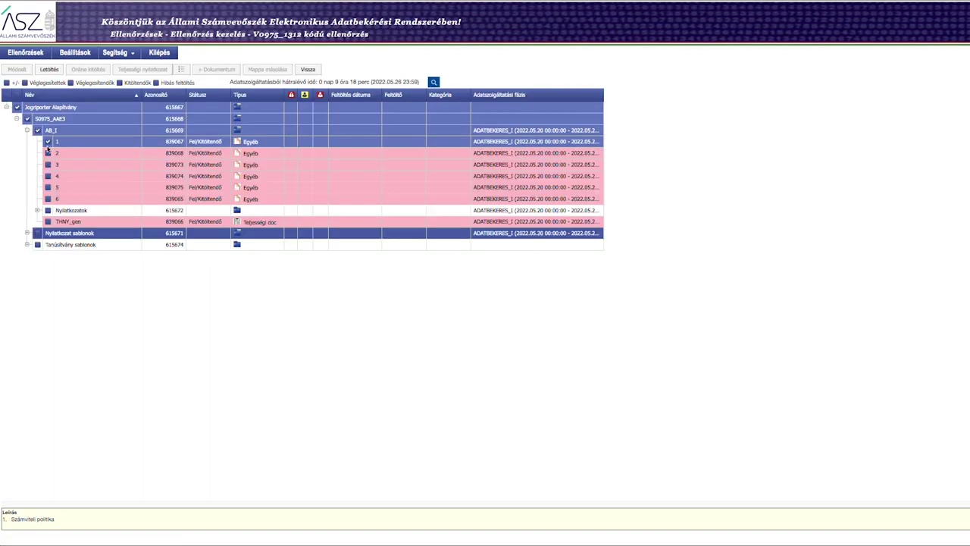
- Try to select the Tanúsítvány sablonok folder, reading through and dismissing the server error alerts
{"action": "left_click", "coordinate": [58, 246]}
{"action": "scroll", "coordinate": [610, 42], "scroll_direction": "down", "scroll_amount": 5}
{"action": "scroll", "coordinate": [612, 42], "scroll_direction": "down", "scroll_amount": 4}
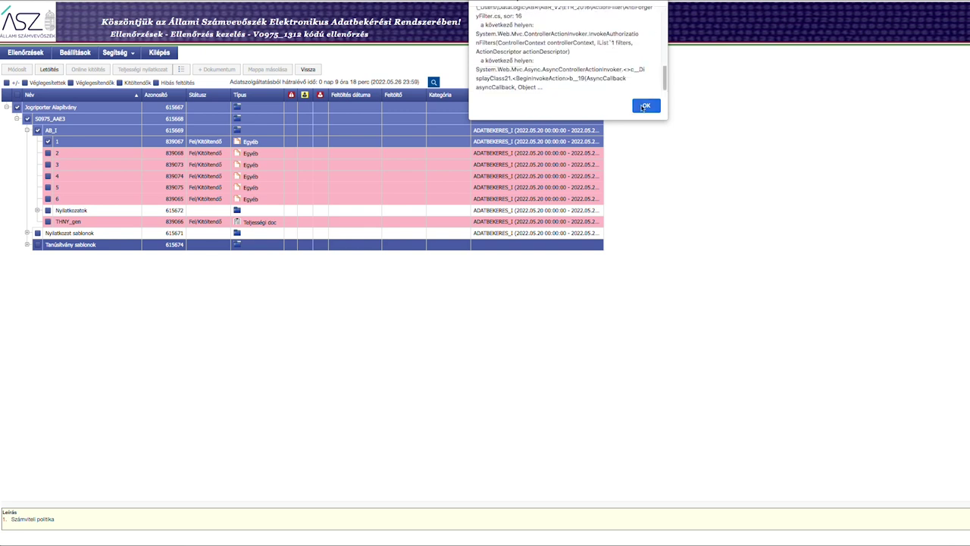
{"action": "left_click", "coordinate": [643, 107]}
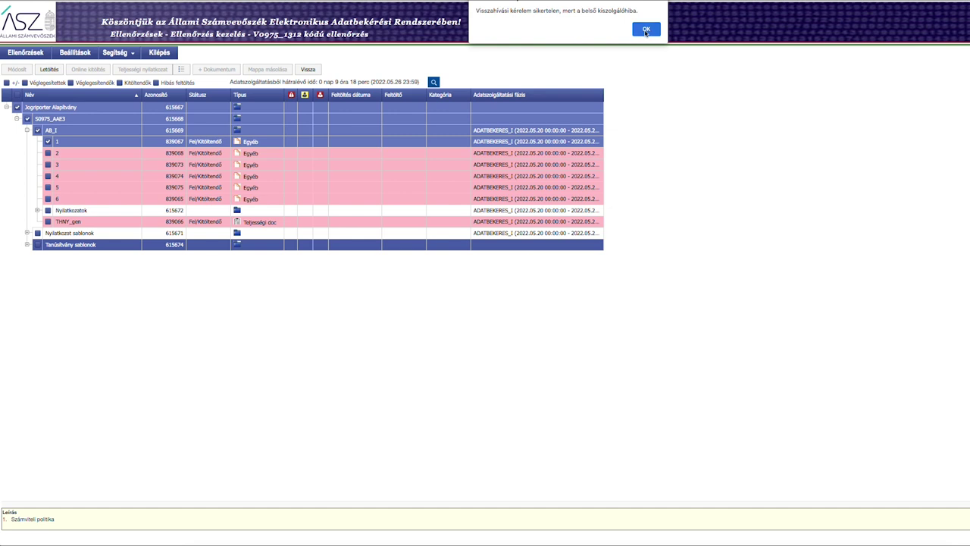
{"action": "left_click", "coordinate": [646, 31]}
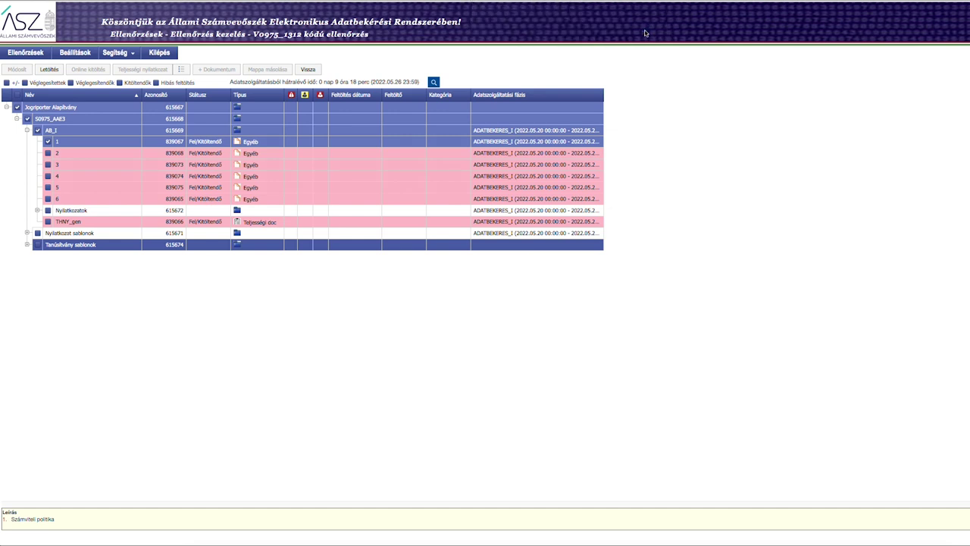
- Try to select the Nyilatkozat sablonok folder, reading through and dismissing the error alerts
{"action": "left_click", "coordinate": [90, 234]}
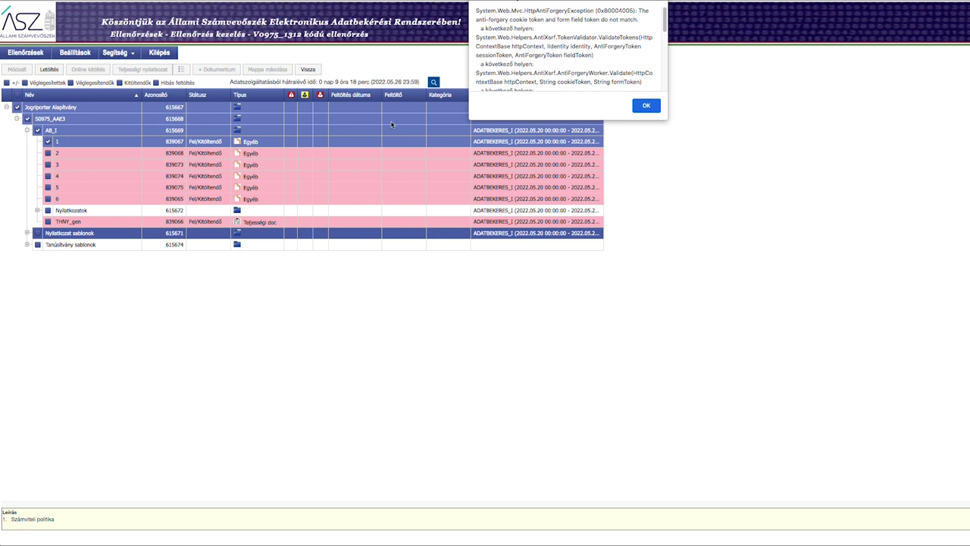
{"action": "scroll", "coordinate": [528, 44], "scroll_direction": "down", "scroll_amount": 4}
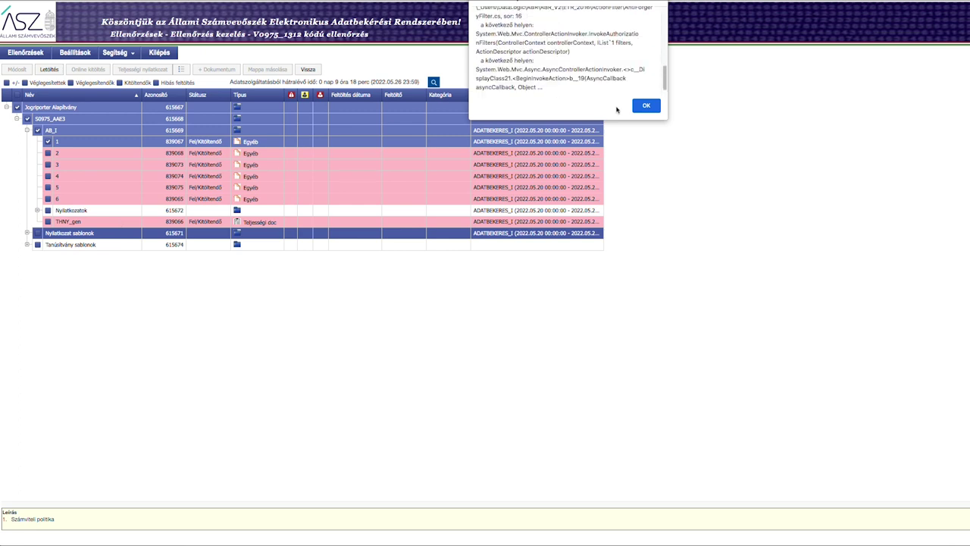
{"action": "left_click", "coordinate": [644, 107]}
{"action": "left_click", "coordinate": [645, 30]}
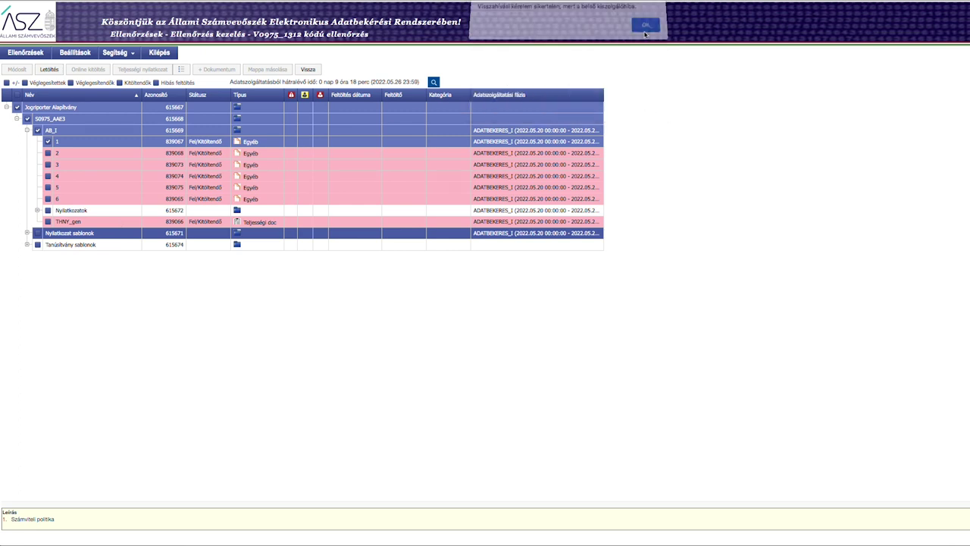
- Try to select request 2 in the AB_I folder, reading through and dismissing the error alerts
{"action": "left_click", "coordinate": [62, 153]}
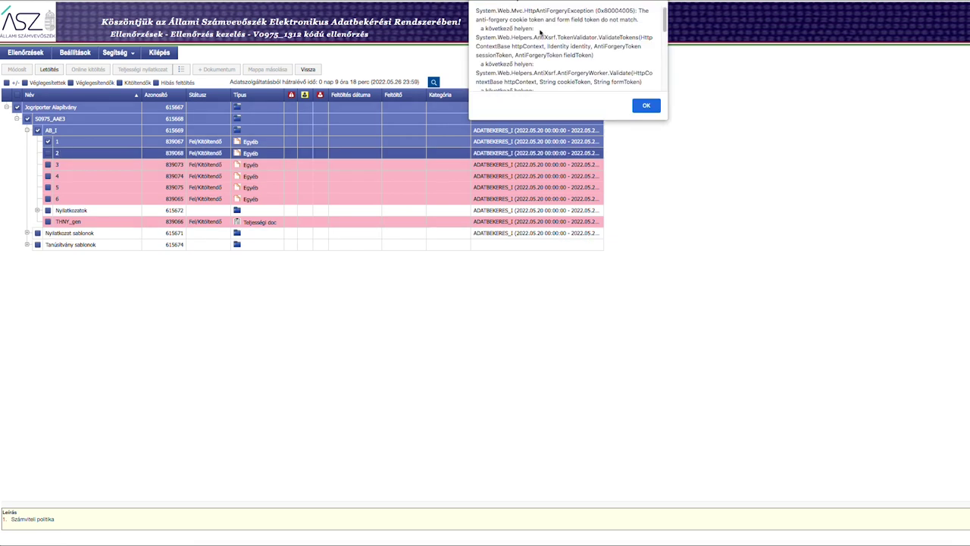
{"action": "scroll", "coordinate": [620, 79], "scroll_direction": "down", "scroll_amount": 5}
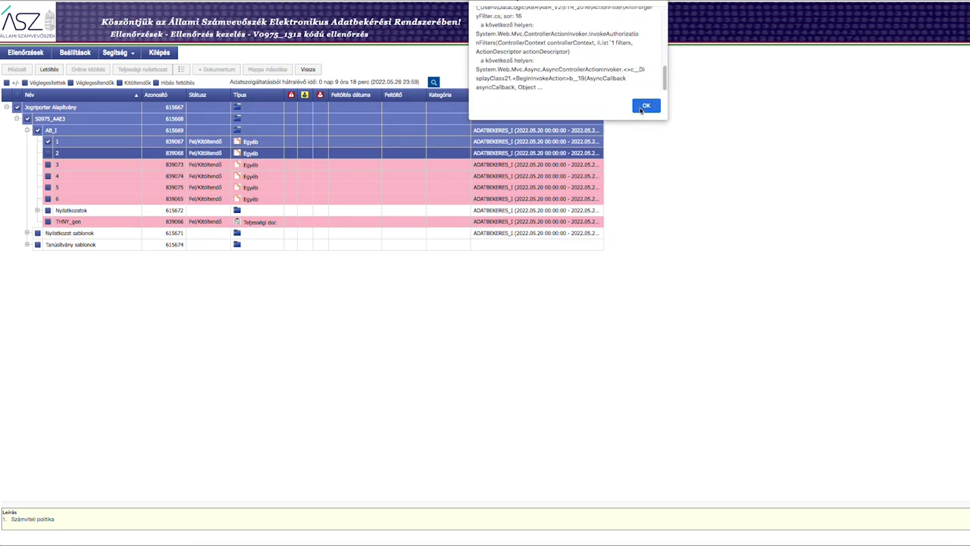
{"action": "left_click", "coordinate": [646, 106]}
{"action": "left_click", "coordinate": [646, 30]}
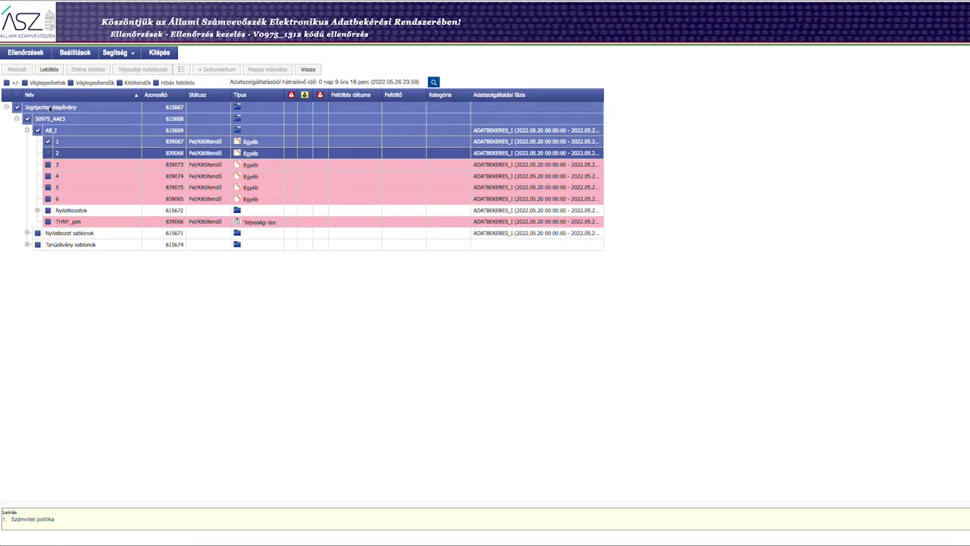
- Try to select the Jogriporter Alapítvány root row and toggle the S0975_AAE3 checkbox, dismissing the error alerts
{"action": "left_click", "coordinate": [49, 108]}
{"action": "left_click", "coordinate": [648, 106]}
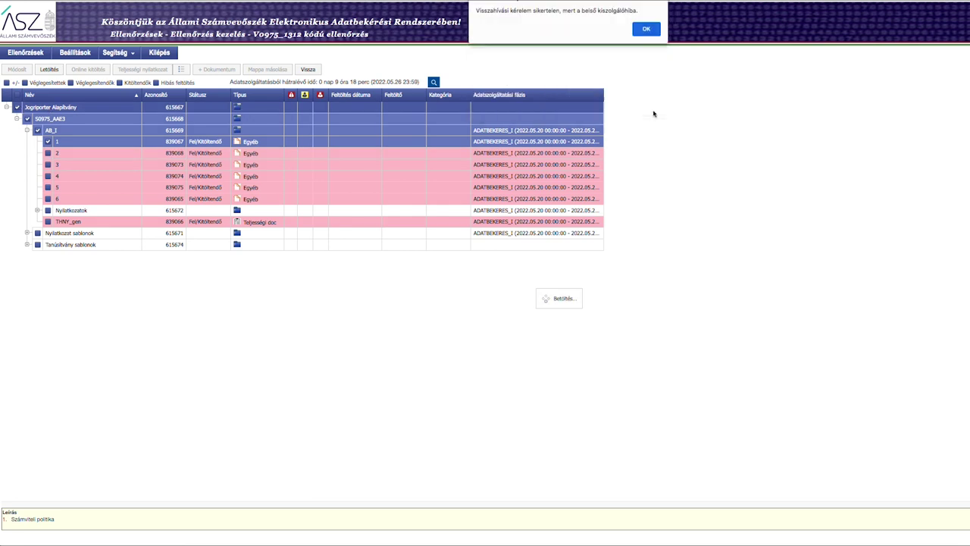
{"action": "left_click", "coordinate": [646, 28]}
{"action": "left_click", "coordinate": [27, 119]}
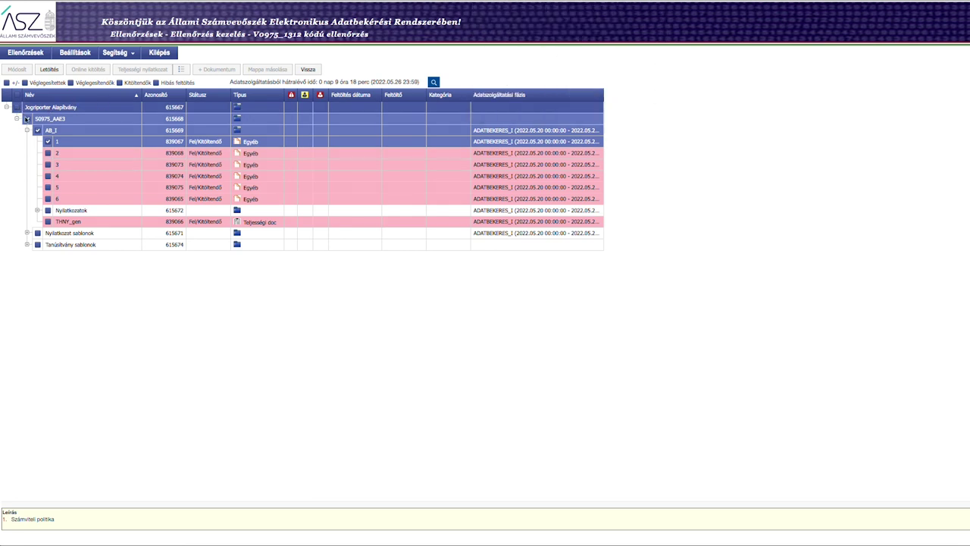
{"action": "left_click", "coordinate": [646, 30]}
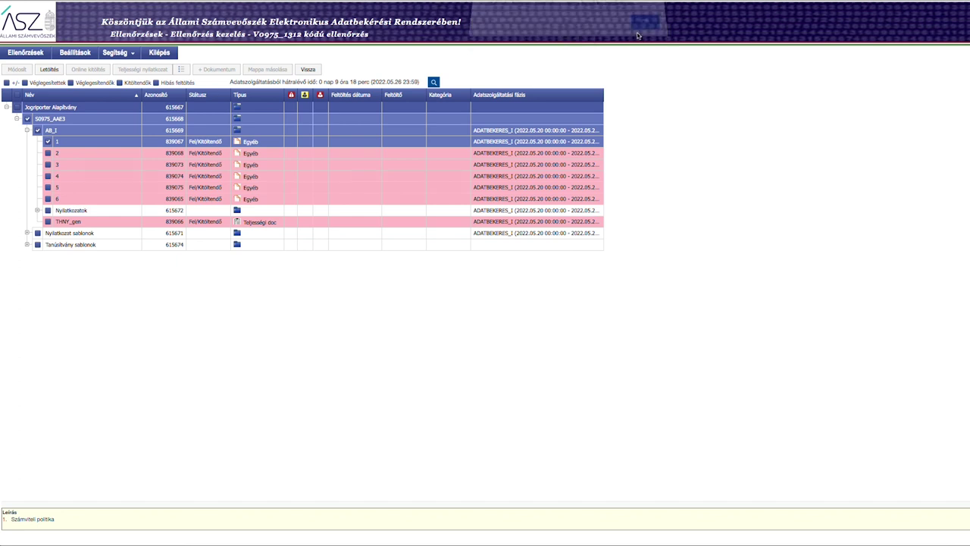
{"action": "left_click", "coordinate": [641, 107]}
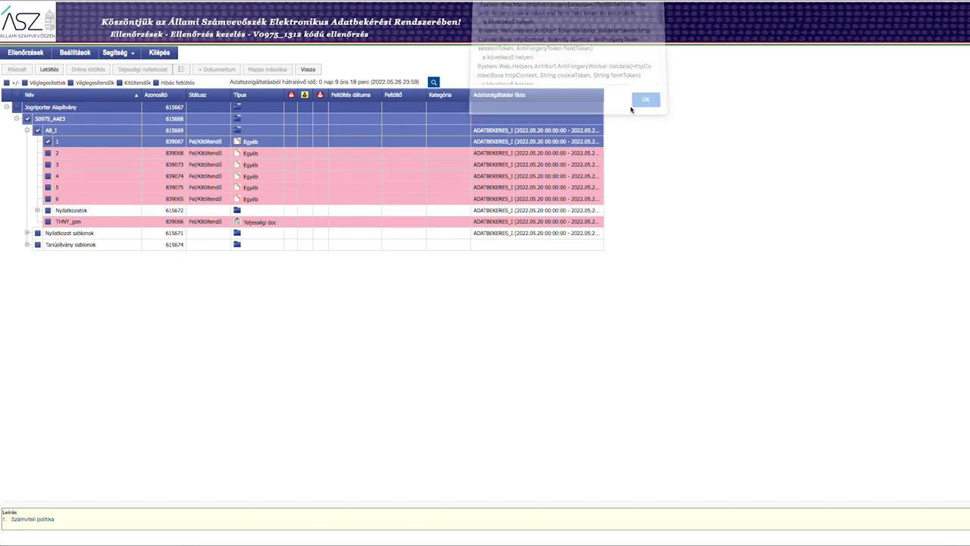
- Clear the selection of the AB_I folder and of document request 1 inside it
{"action": "left_click", "coordinate": [37, 132]}
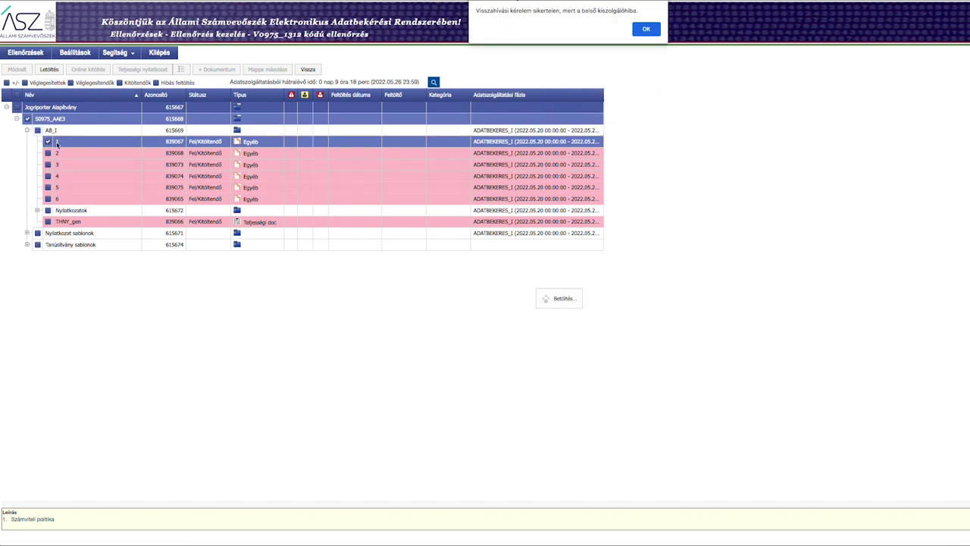
{"action": "left_click", "coordinate": [646, 31]}
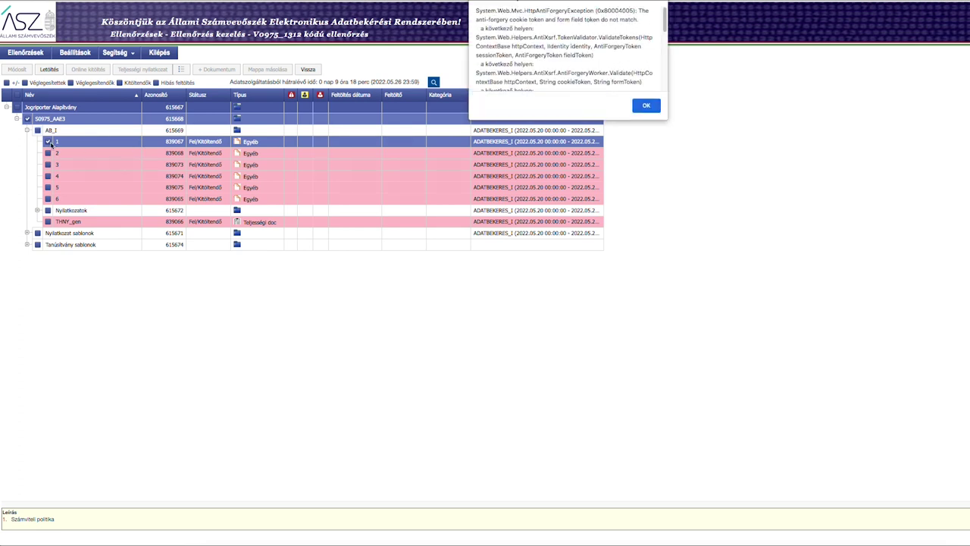
{"action": "left_click", "coordinate": [634, 106]}
{"action": "left_click", "coordinate": [47, 142]}
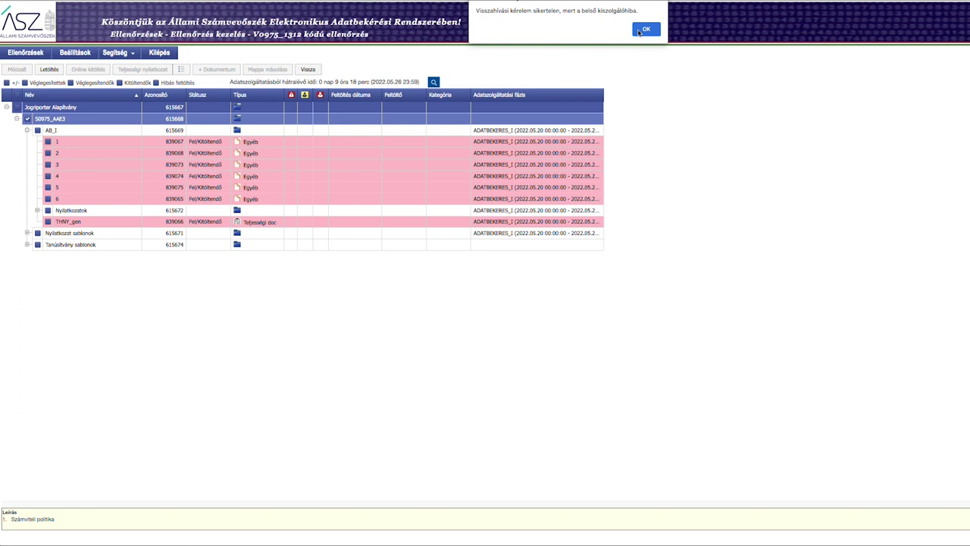
{"action": "left_click", "coordinate": [639, 30]}
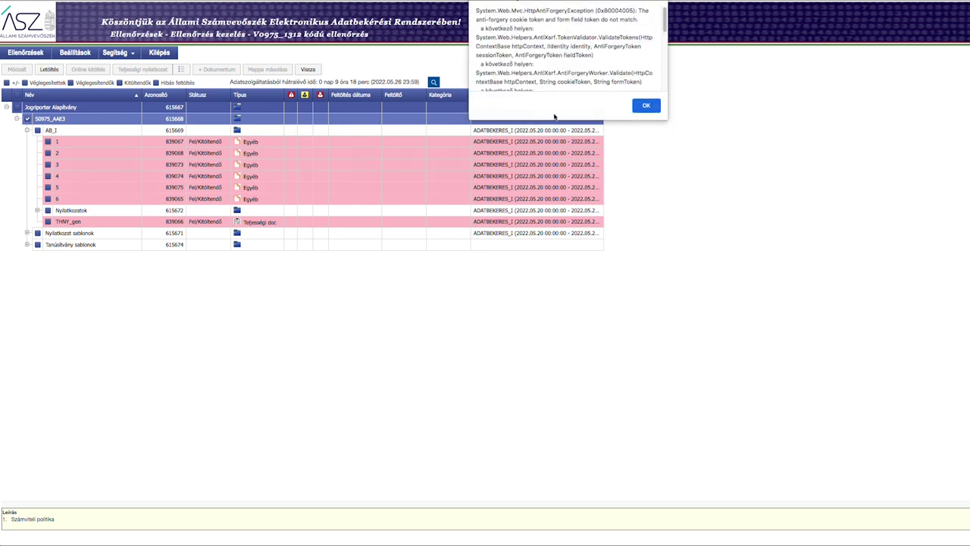
{"action": "scroll", "coordinate": [622, 71], "scroll_direction": "down", "scroll_amount": 5}
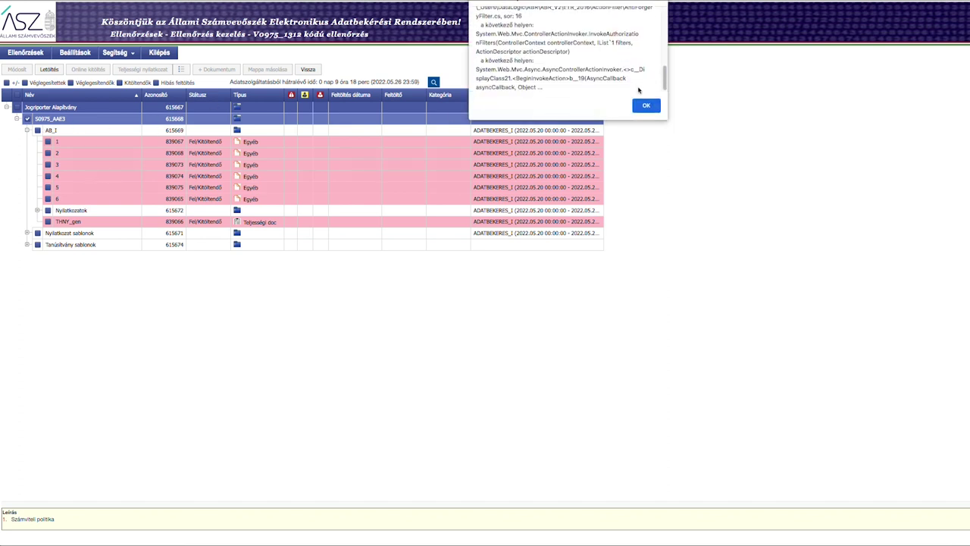
{"action": "left_click", "coordinate": [645, 105]}
- Try to select document request 6 in the AB_I folder
{"action": "left_click", "coordinate": [70, 199]}
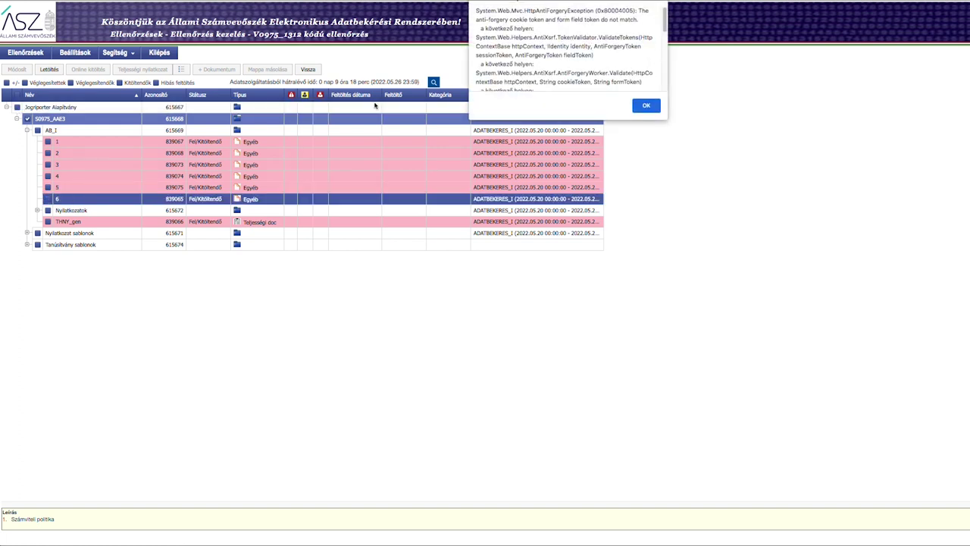
{"action": "left_click", "coordinate": [645, 106]}
{"action": "left_click", "coordinate": [647, 30]}
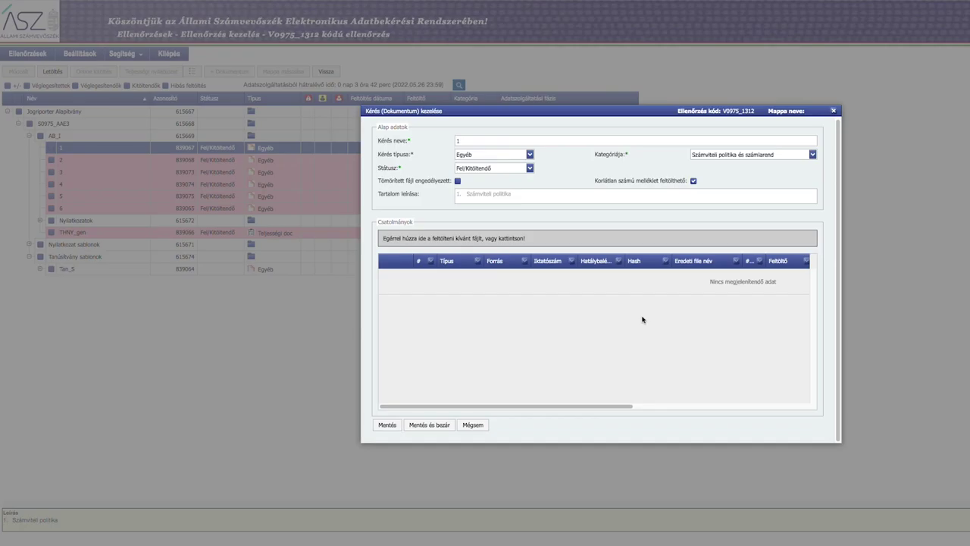
- Try to attach the file 1_Szamviteli_politika_JA.pdf to document request 1
{"action": "left_click", "coordinate": [453, 238]}
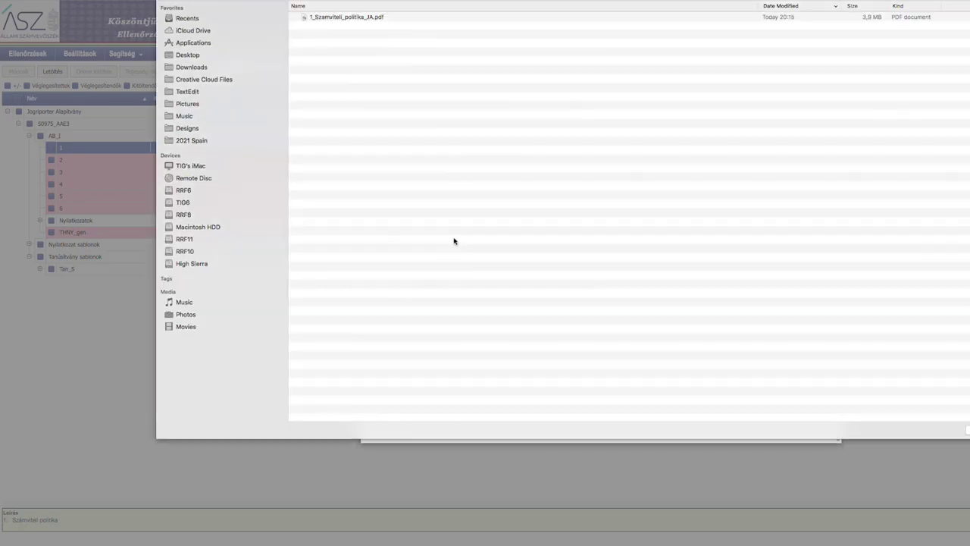
{"action": "left_click", "coordinate": [362, 18]}
{"action": "left_click", "coordinate": [967, 429]}
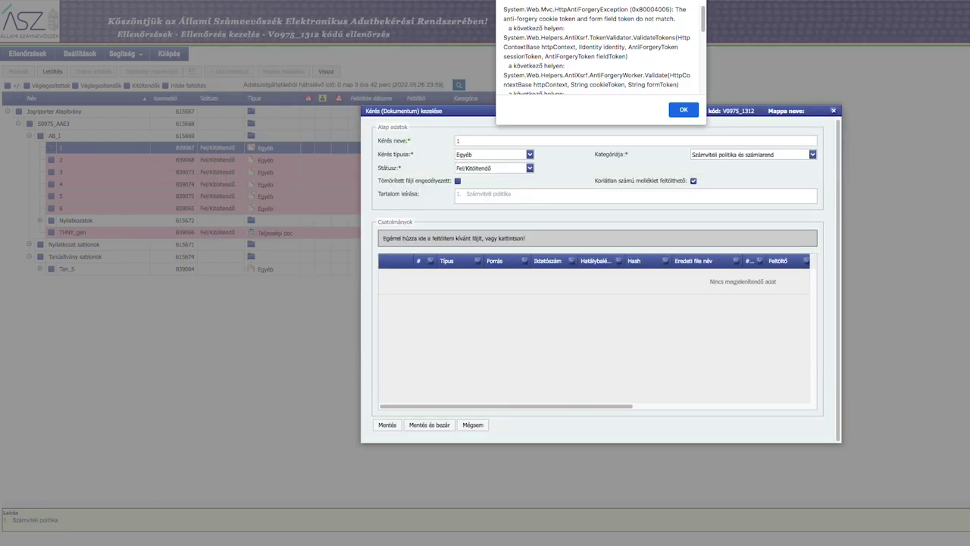
{"action": "left_click_drag", "start_coordinate": [703, 21], "coordinate": [708, 85]}
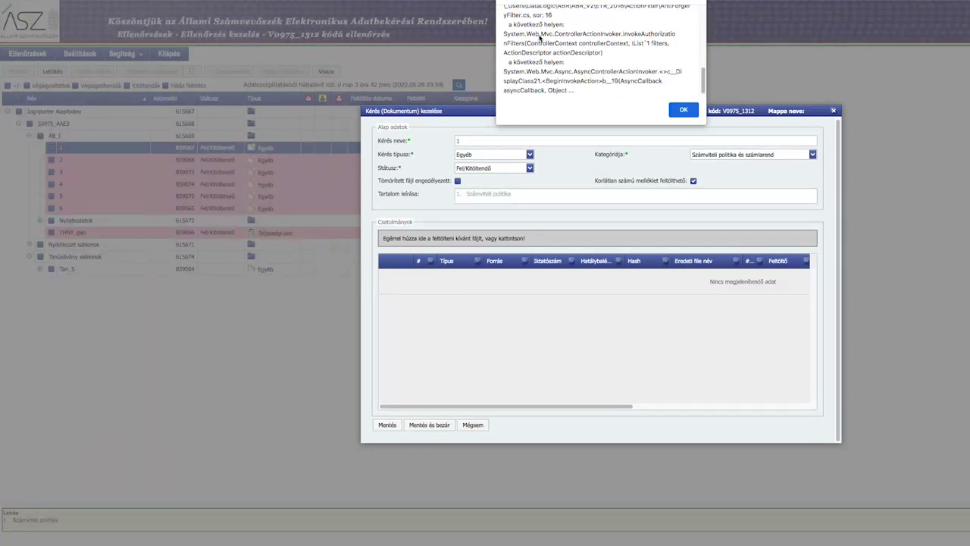
{"action": "left_click", "coordinate": [683, 110]}
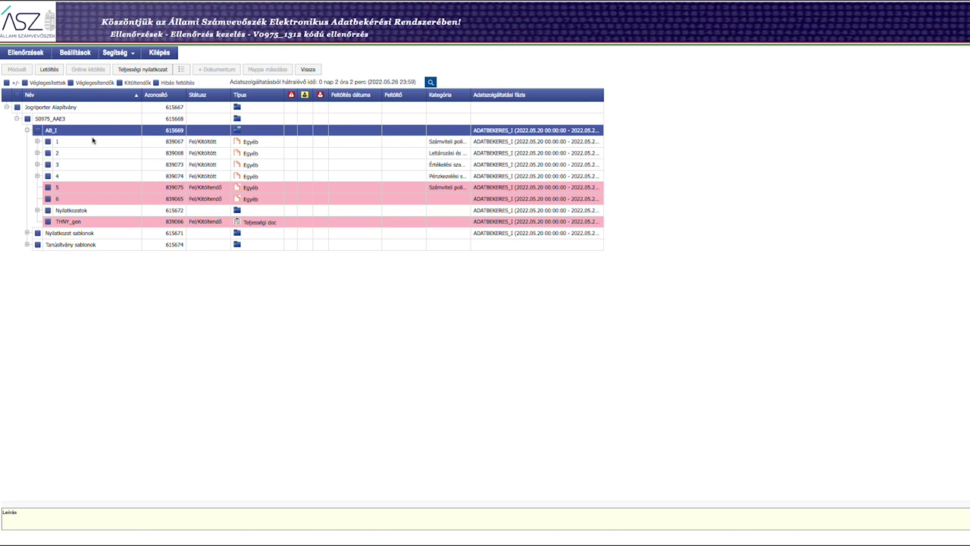
- Select request 5 in the AB_I folder and look up item 5 in the Dokumentumok jegyzéke PDF
{"action": "left_click", "coordinate": [75, 189]}
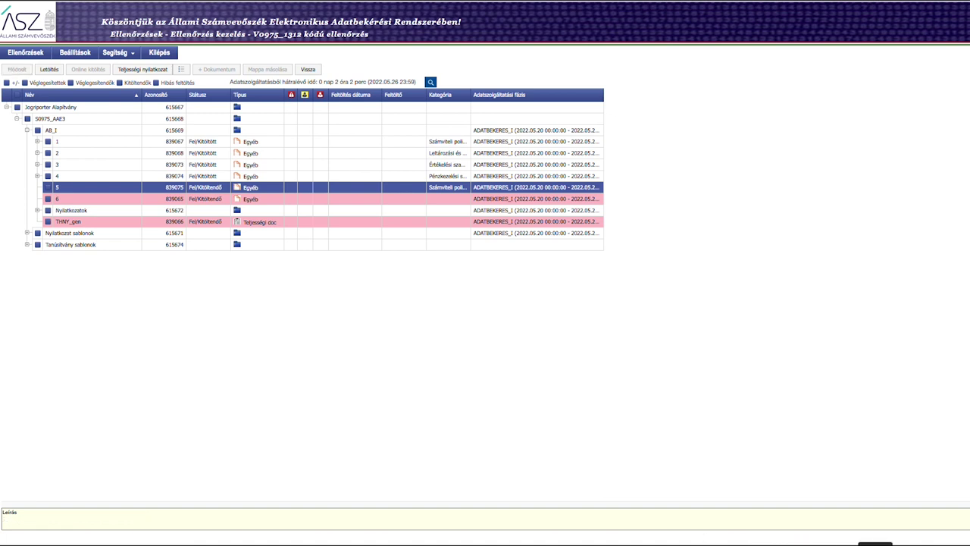
{"action": "scroll", "coordinate": [869, 508], "scroll_direction": "down", "scroll_amount": 5}
{"action": "scroll", "coordinate": [911, 347], "scroll_direction": "down", "scroll_amount": 5}
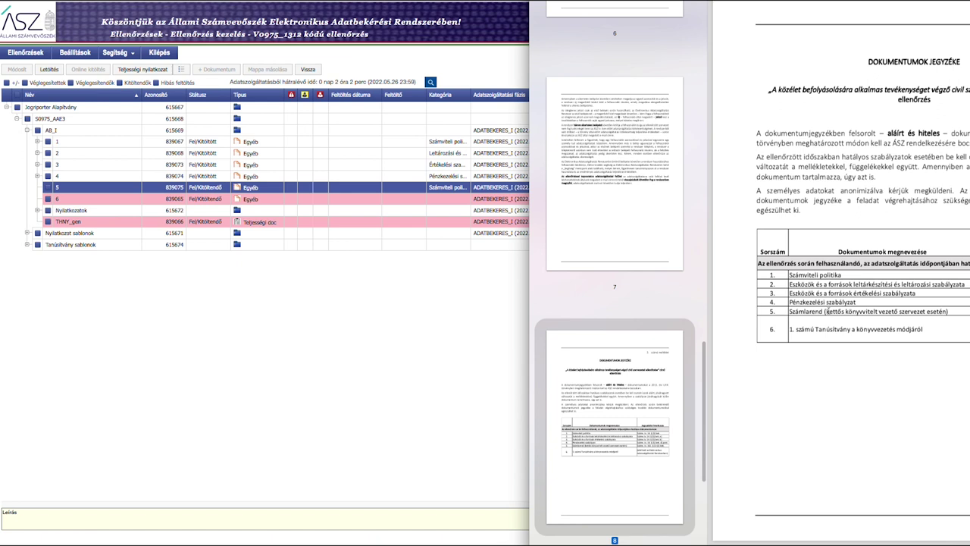
{"action": "left_click", "coordinate": [433, 318]}
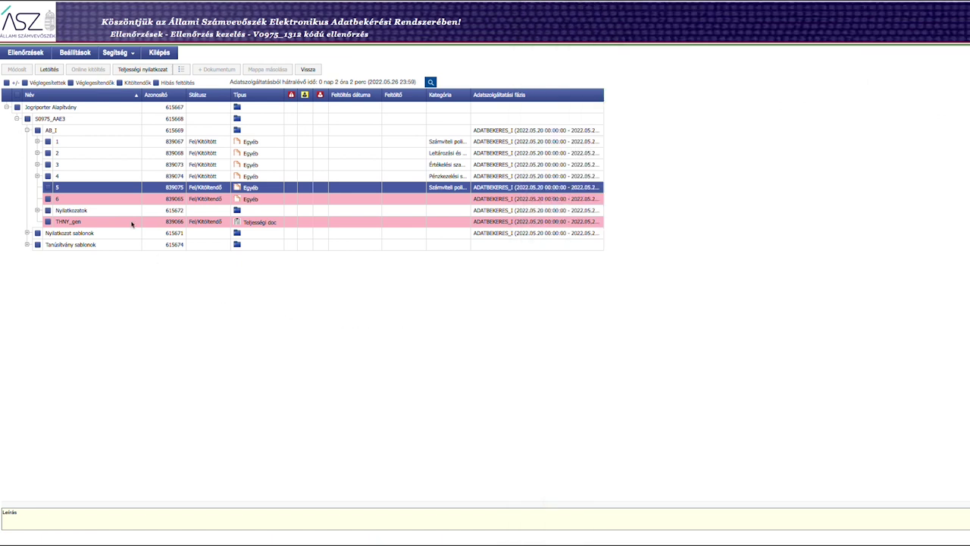
- Open request 5 and attach 5_szlrend_bizonylati_szabalyzat_JA.pdf to it, waiting for the page to finish the upload
{"action": "left_click", "coordinate": [49, 187]}
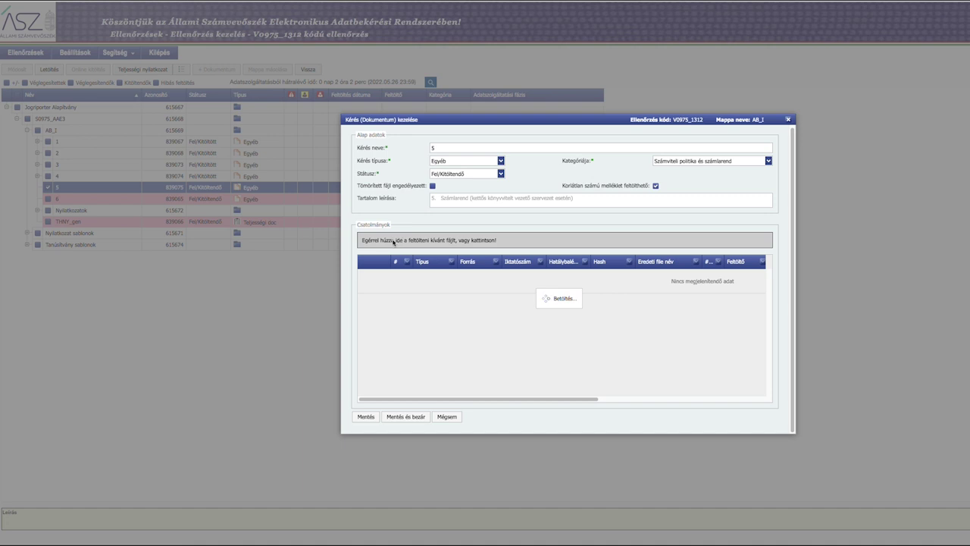
{"action": "left_click", "coordinate": [388, 240]}
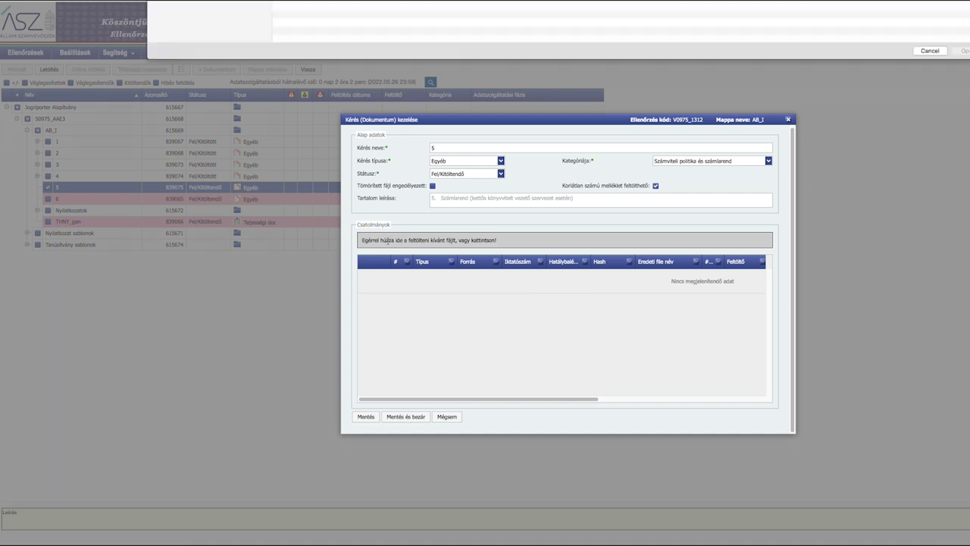
{"action": "left_click", "coordinate": [326, 35]}
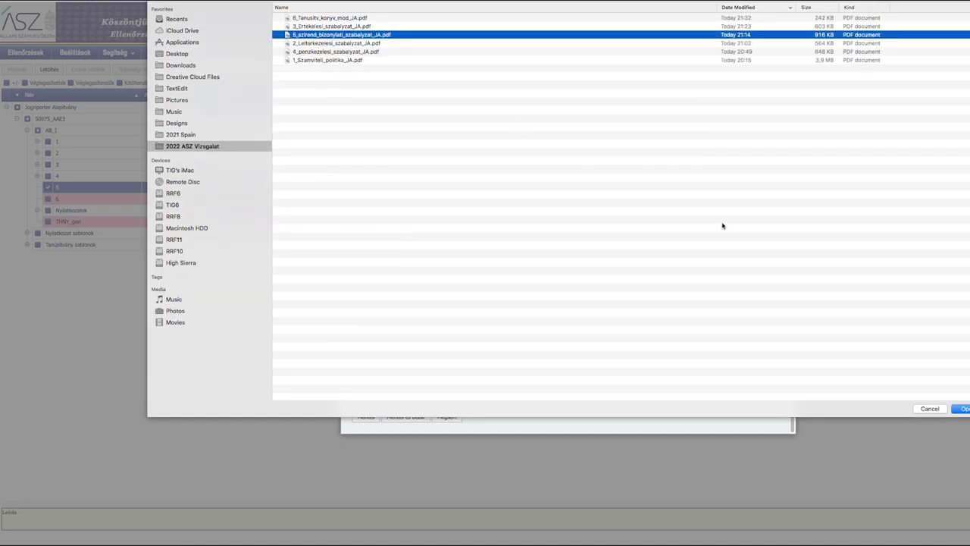
{"action": "left_click", "coordinate": [961, 409]}
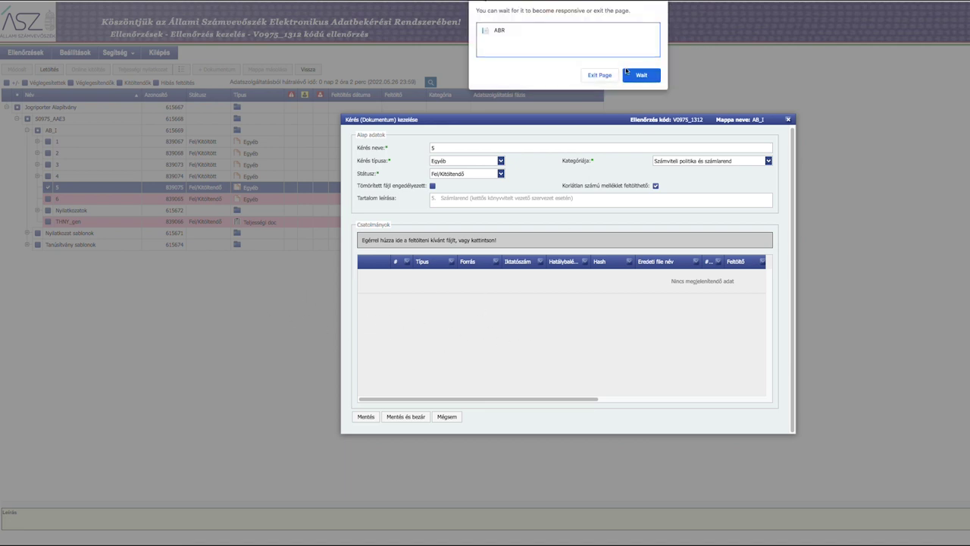
{"action": "left_click", "coordinate": [641, 76]}
{"action": "left_click", "coordinate": [645, 75]}
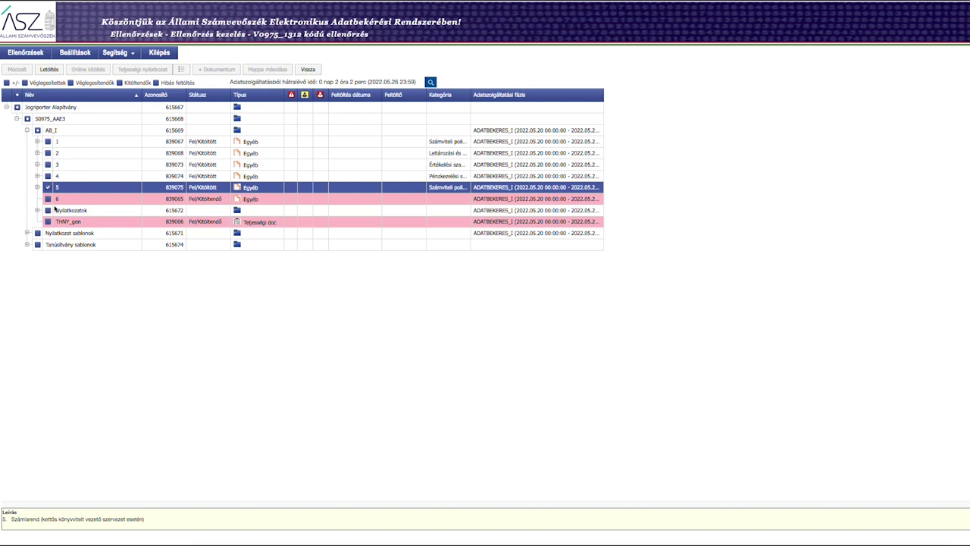
- Tick document request 6 in the AB_I folder
{"action": "left_click", "coordinate": [48, 199]}
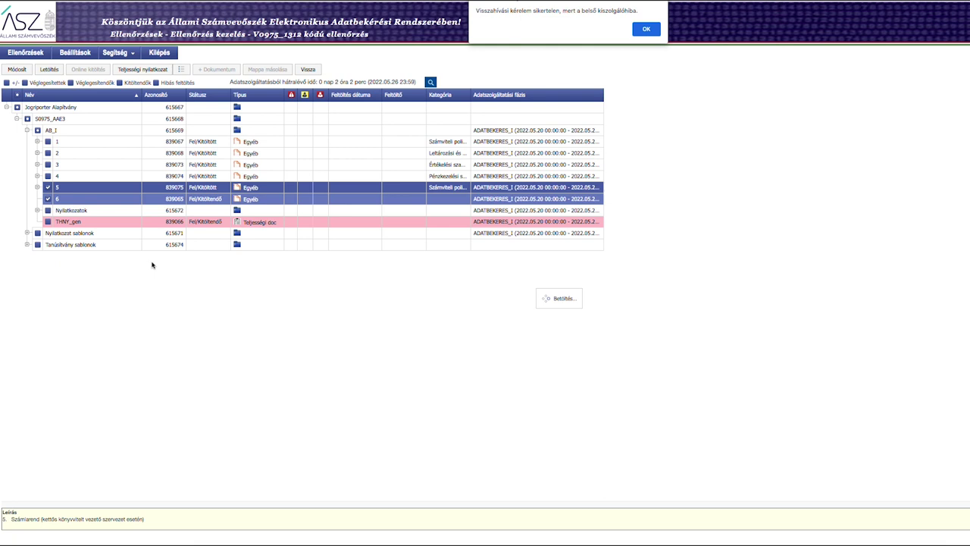
{"action": "left_click_drag", "start_coordinate": [635, 10], "coordinate": [476, 11]}
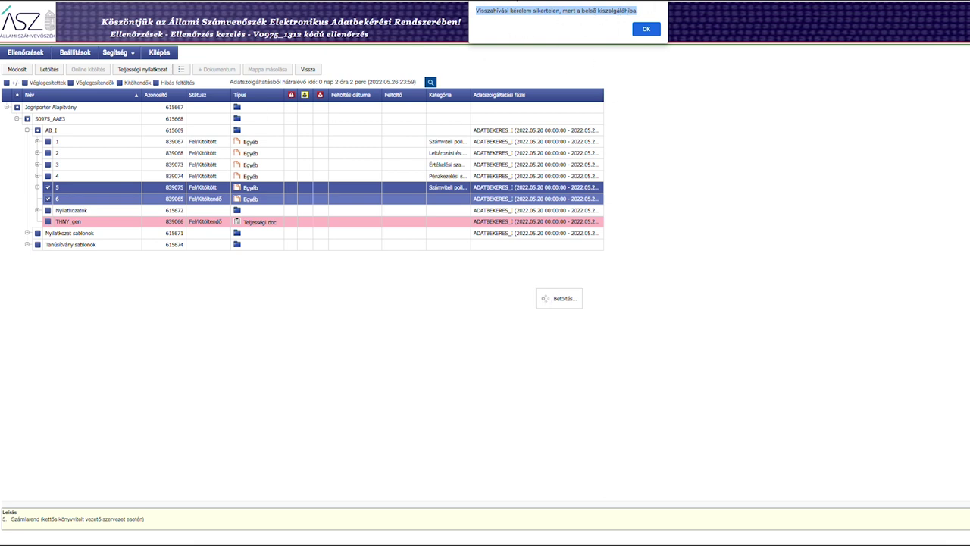
{"action": "left_click", "coordinate": [644, 31]}
{"action": "left_click", "coordinate": [640, 110]}
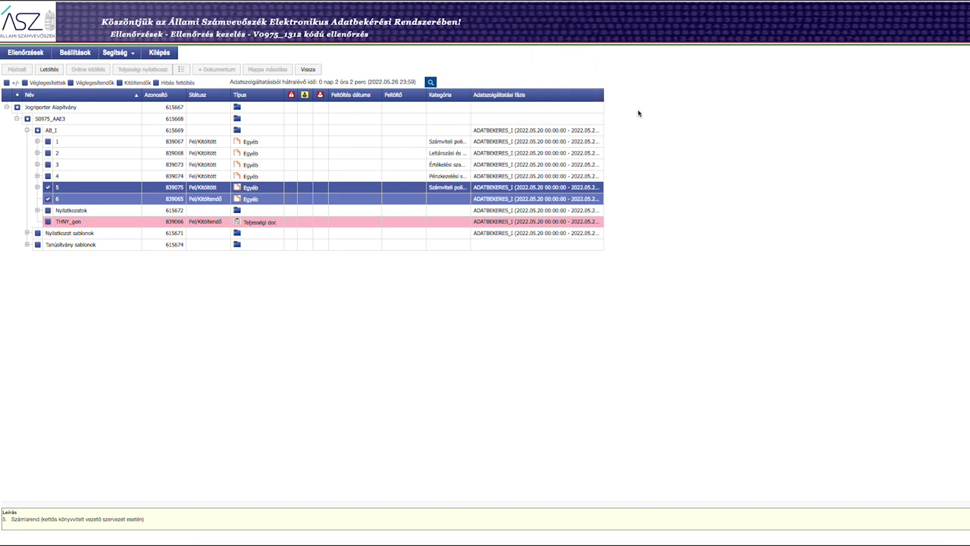
- Untick request 5 and make request 6 the only selected row
{"action": "left_click", "coordinate": [50, 188]}
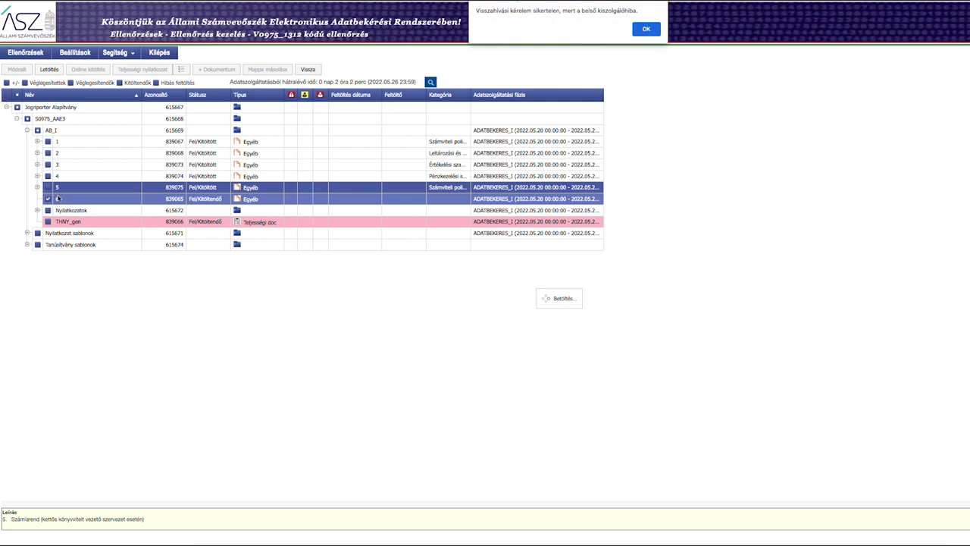
{"action": "left_click", "coordinate": [652, 31]}
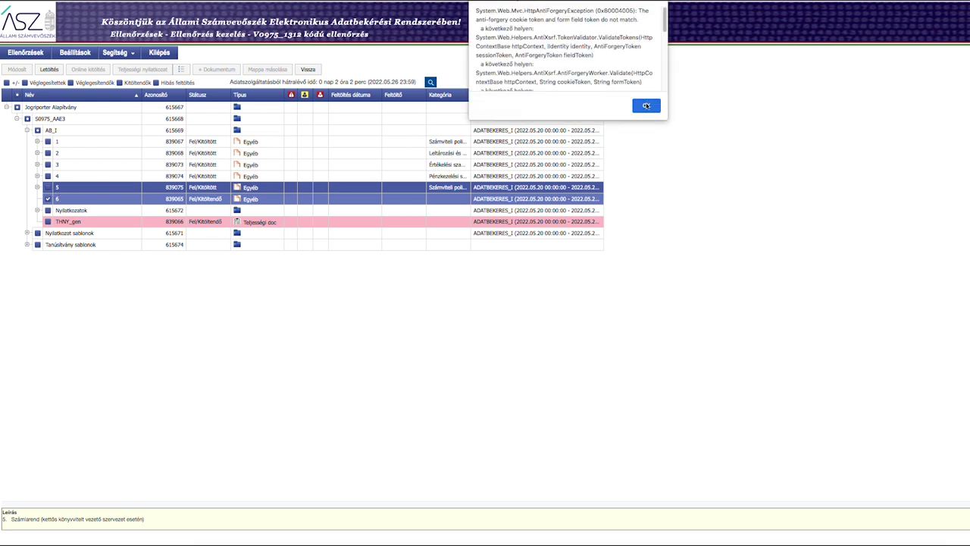
{"action": "left_click", "coordinate": [645, 106]}
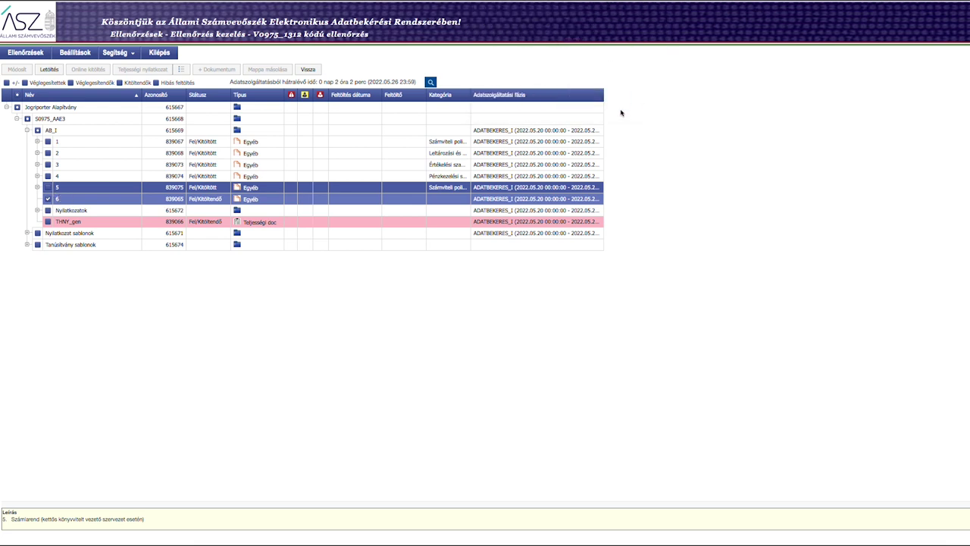
{"action": "left_click", "coordinate": [73, 201]}
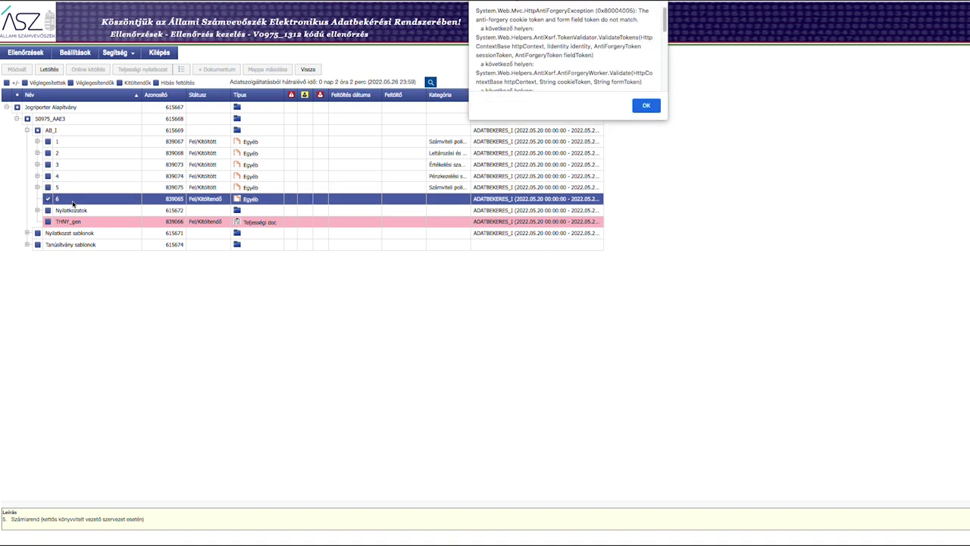
{"action": "left_click", "coordinate": [650, 110]}
{"action": "left_click", "coordinate": [647, 30]}
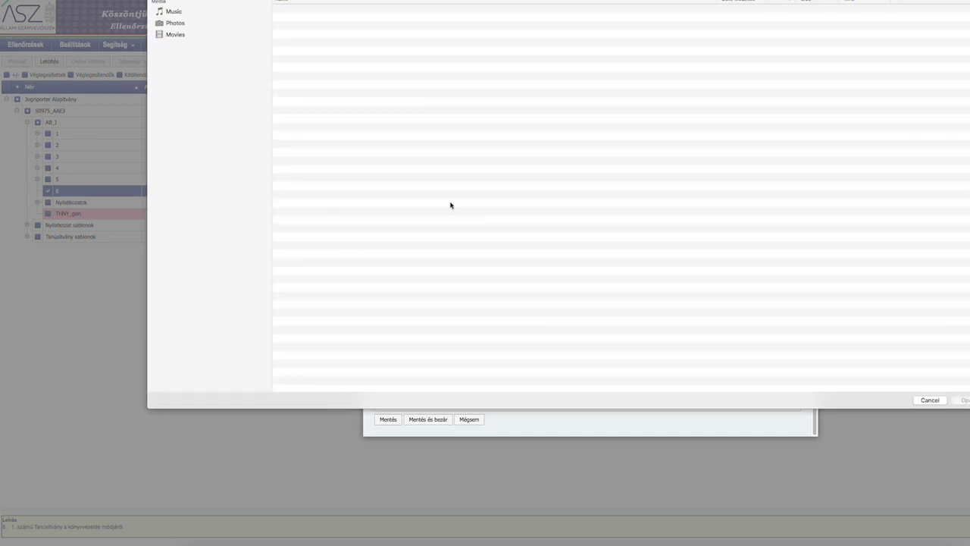
- Attach 6_Tanusitv_konyv_mod_JA.pdf to document request 6, waiting for the page to finish the upload
{"action": "left_click", "coordinate": [523, 241]}
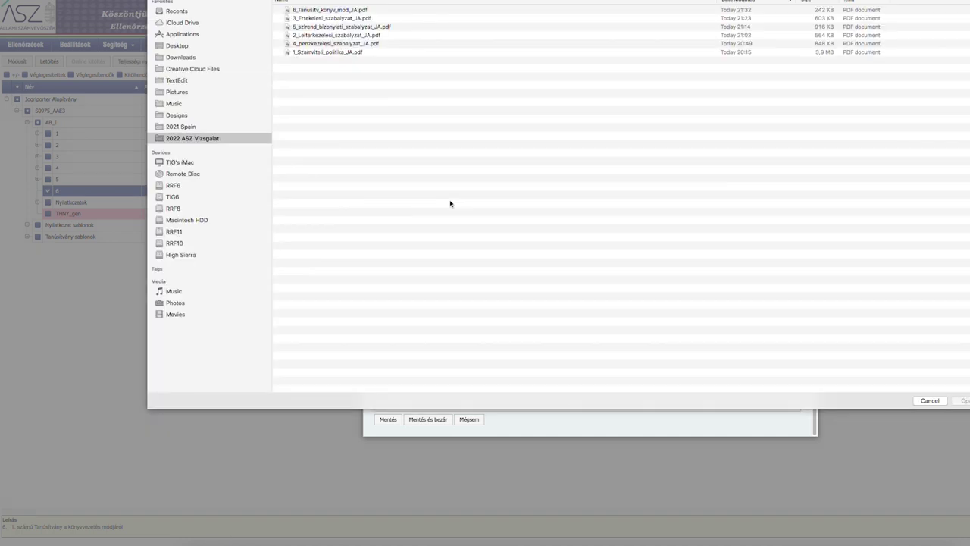
{"action": "left_click", "coordinate": [356, 10]}
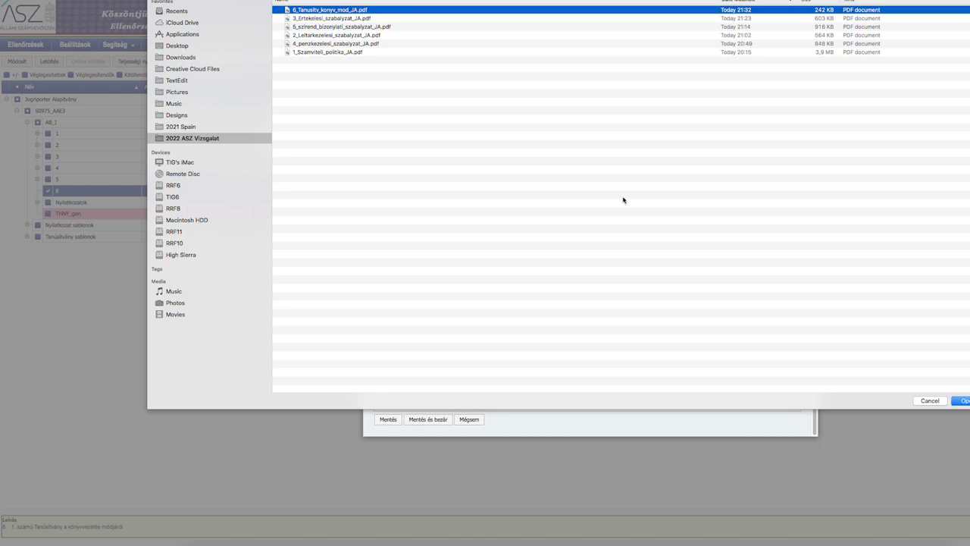
{"action": "key", "text": "Return"}
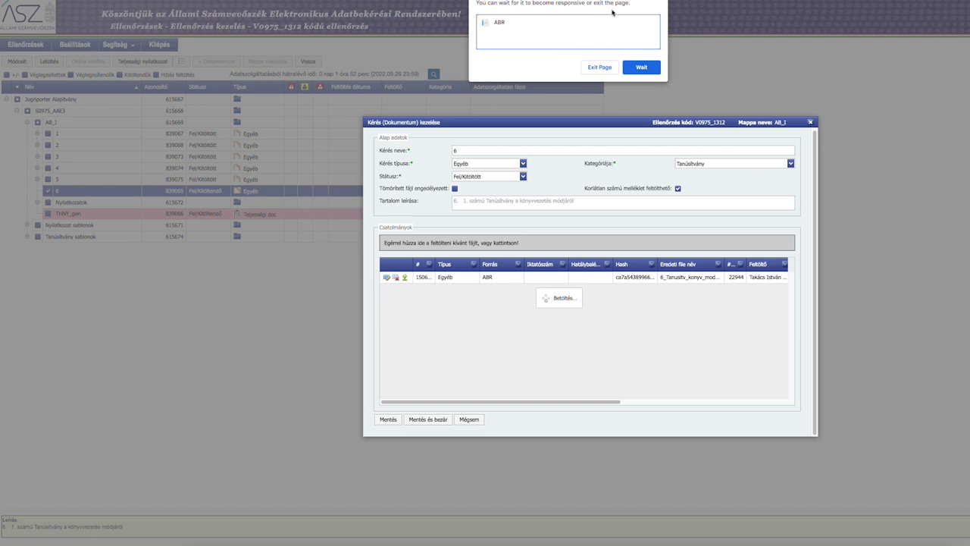
{"action": "left_click", "coordinate": [612, 69]}
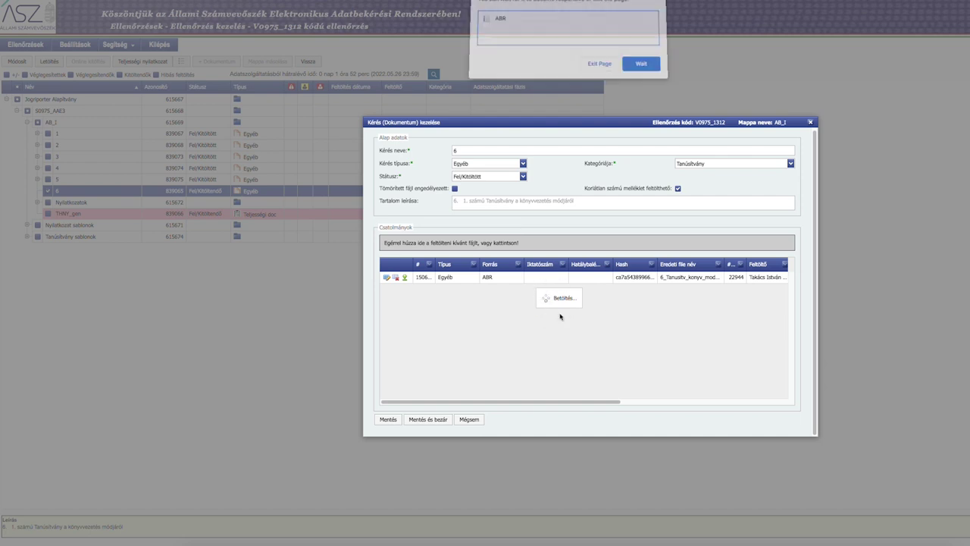
{"action": "left_click", "coordinate": [646, 68]}
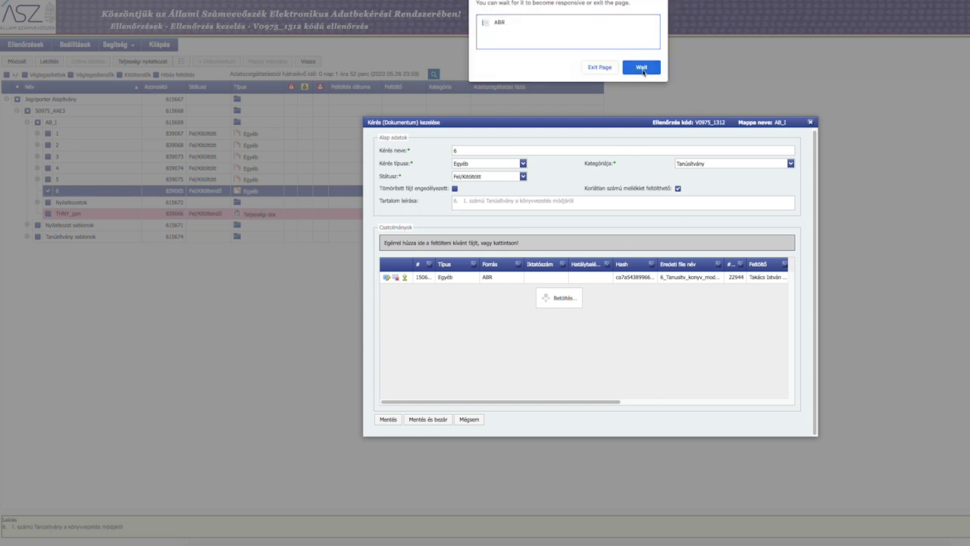
{"action": "left_click", "coordinate": [642, 69]}
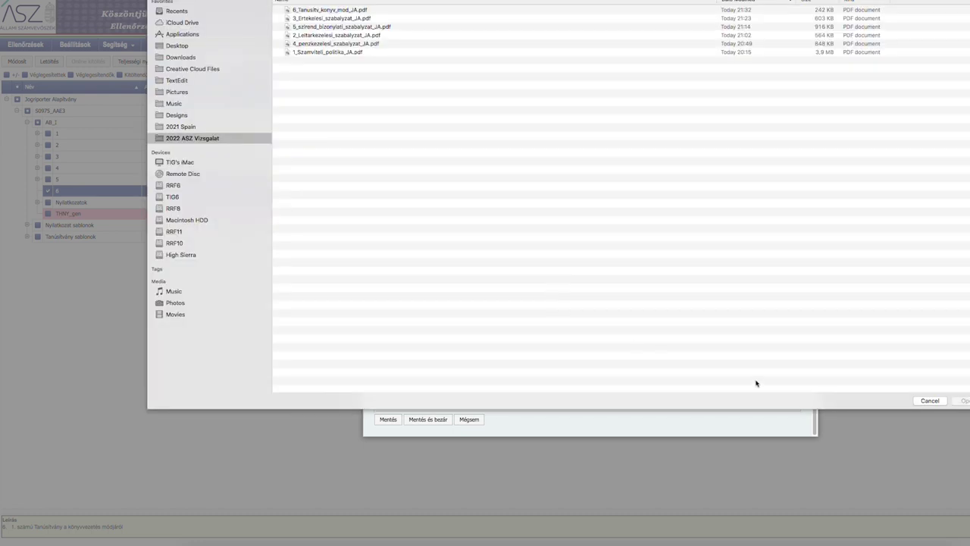
- Cancel the additional file selection, then save and close document request 6
{"action": "left_click", "coordinate": [921, 402]}
{"action": "left_click", "coordinate": [931, 400]}
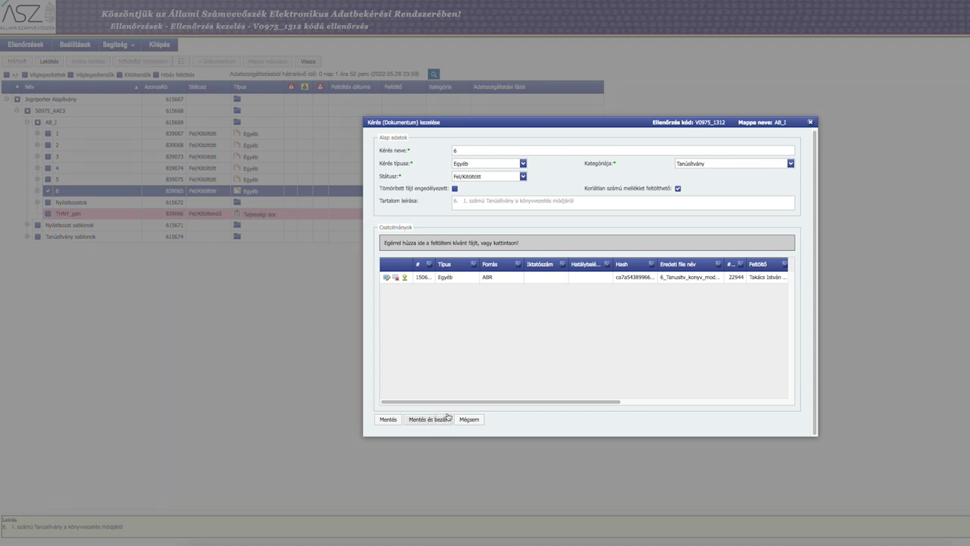
{"action": "left_click", "coordinate": [426, 423]}
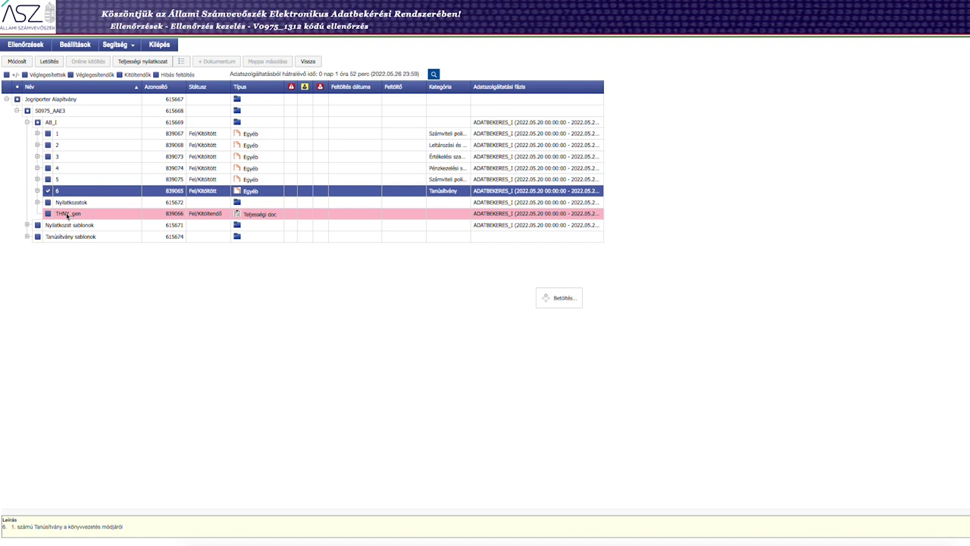
- Untick document request 6 and go back to the Ellenőrzések list
{"action": "left_click", "coordinate": [47, 191]}
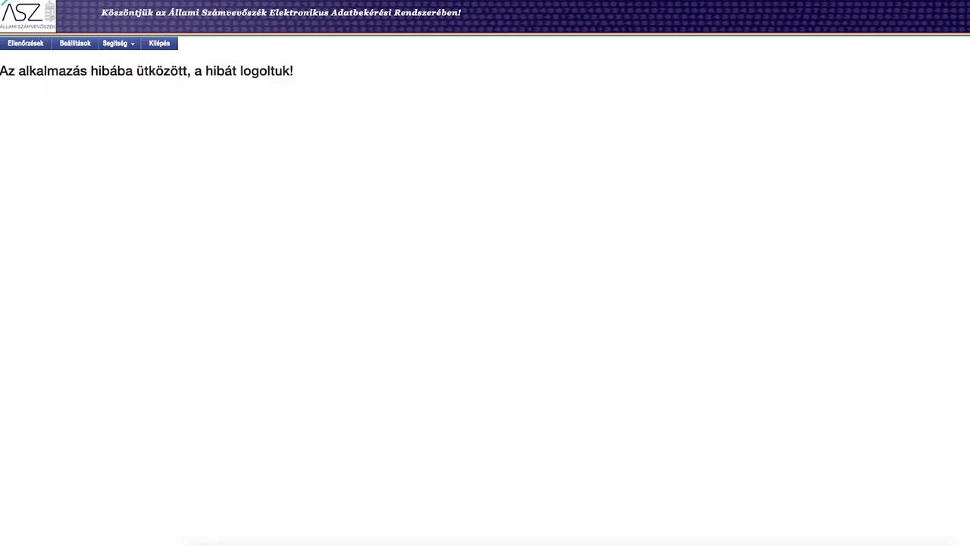
{"action": "left_click", "coordinate": [26, 45]}
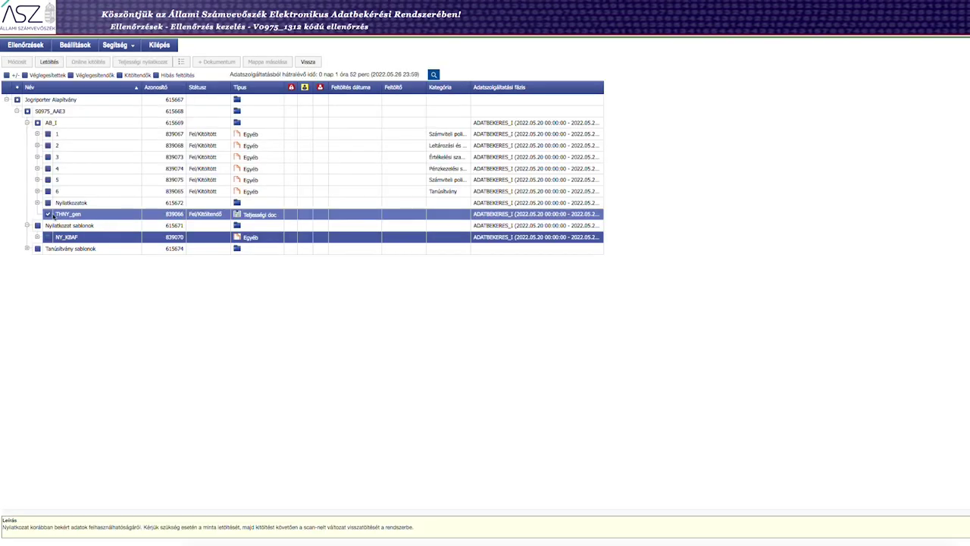
- Try to download the ticked THNY_gen completeness document, reading and dismissing the error messages
{"action": "left_click", "coordinate": [50, 62]}
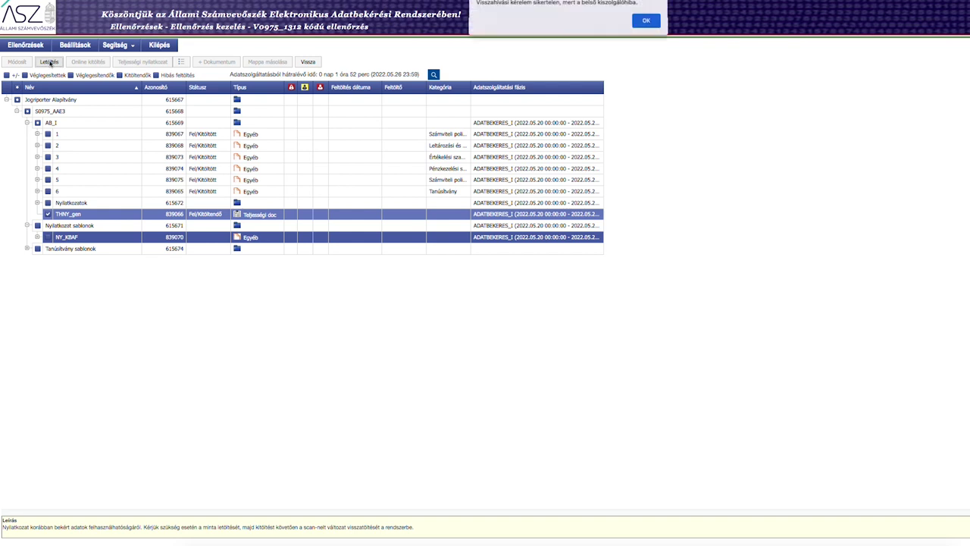
{"action": "left_click_drag", "start_coordinate": [476, 3], "coordinate": [651, 11]}
{"action": "left_click", "coordinate": [645, 21]}
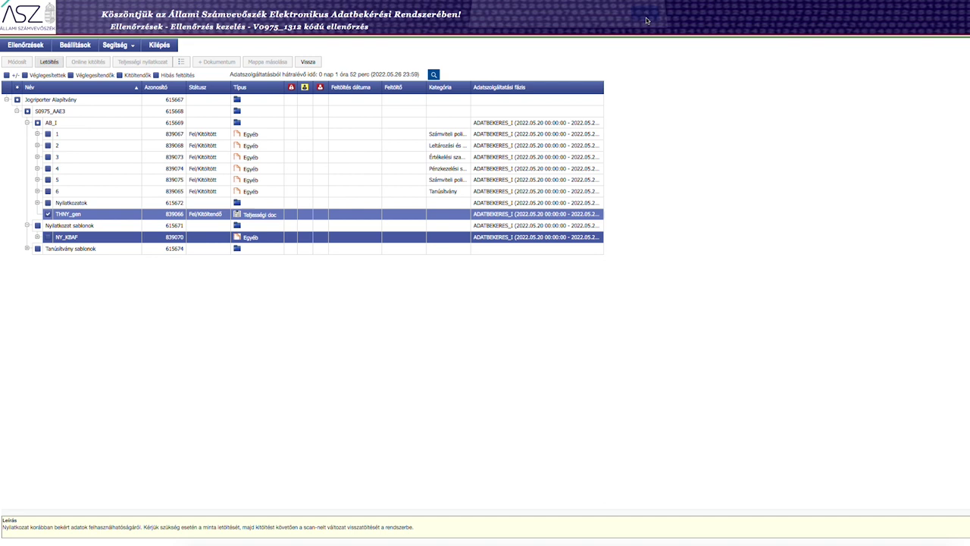
{"action": "scroll", "coordinate": [495, 10], "scroll_direction": "down", "scroll_amount": 2}
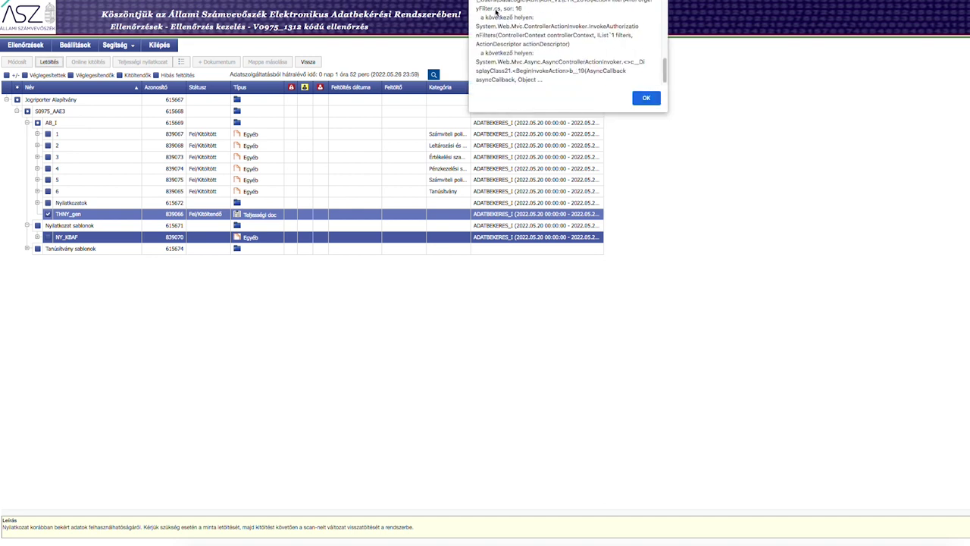
{"action": "left_click", "coordinate": [645, 99]}
{"action": "left_click", "coordinate": [57, 63]}
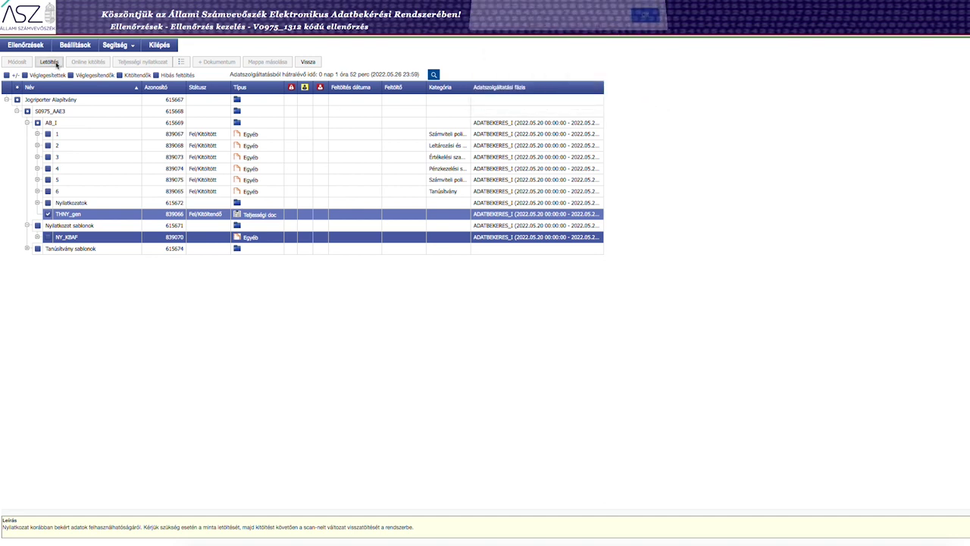
{"action": "left_click", "coordinate": [646, 20]}
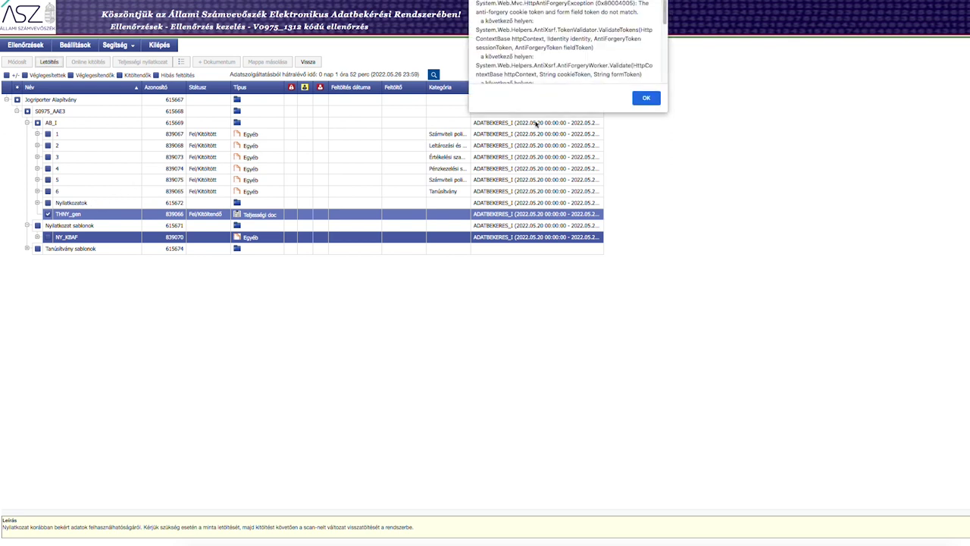
{"action": "left_click", "coordinate": [656, 98]}
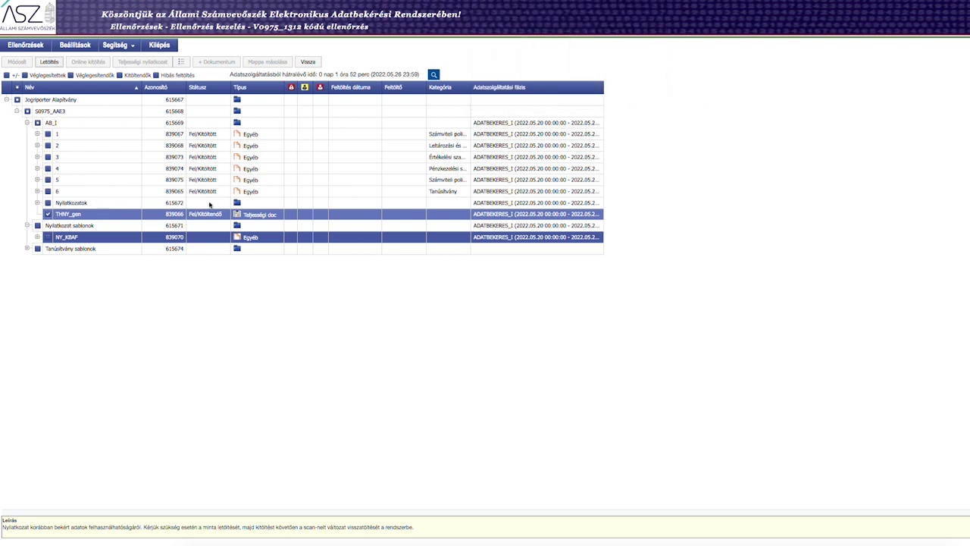
- Select the THNY_gen row and retry its download, closing the error alerts
{"action": "left_click", "coordinate": [76, 214]}
{"action": "left_click", "coordinate": [646, 98]}
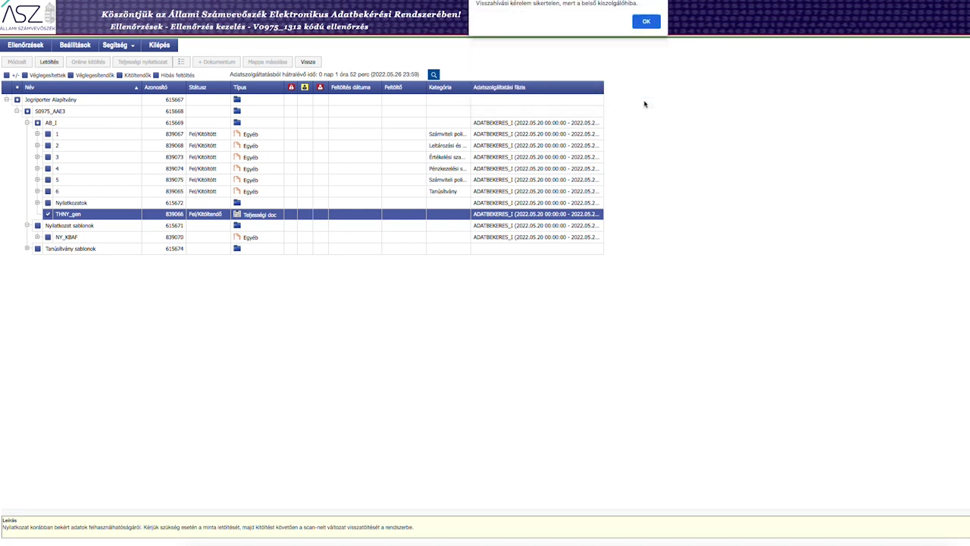
{"action": "left_click", "coordinate": [643, 22]}
{"action": "left_click", "coordinate": [49, 62]}
{"action": "left_click", "coordinate": [646, 21]}
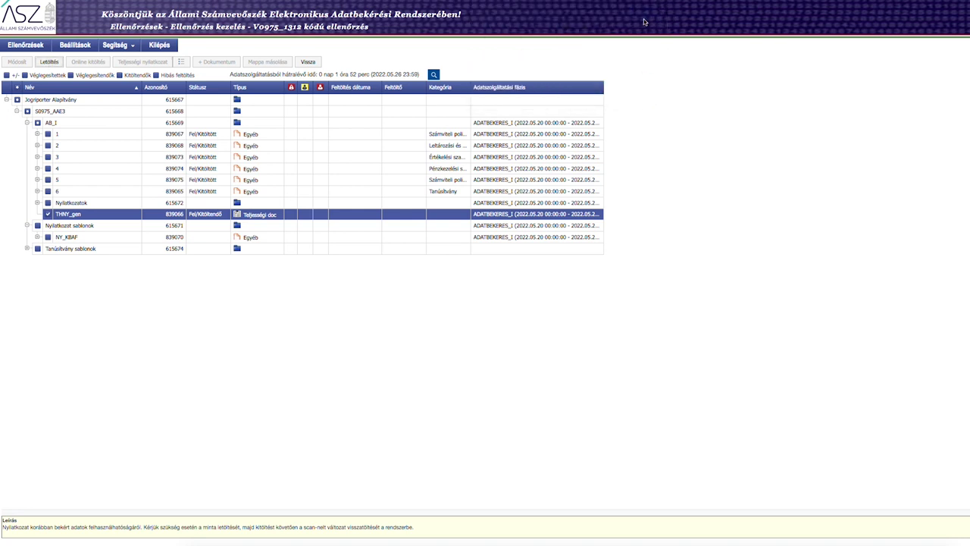
{"action": "left_click", "coordinate": [644, 98]}
- Switch to the Chrome privacy and security settings and clear the cached images and files for all time
{"action": "left_click", "coordinate": [38, 0]}
{"action": "key", "text": "Escape"}
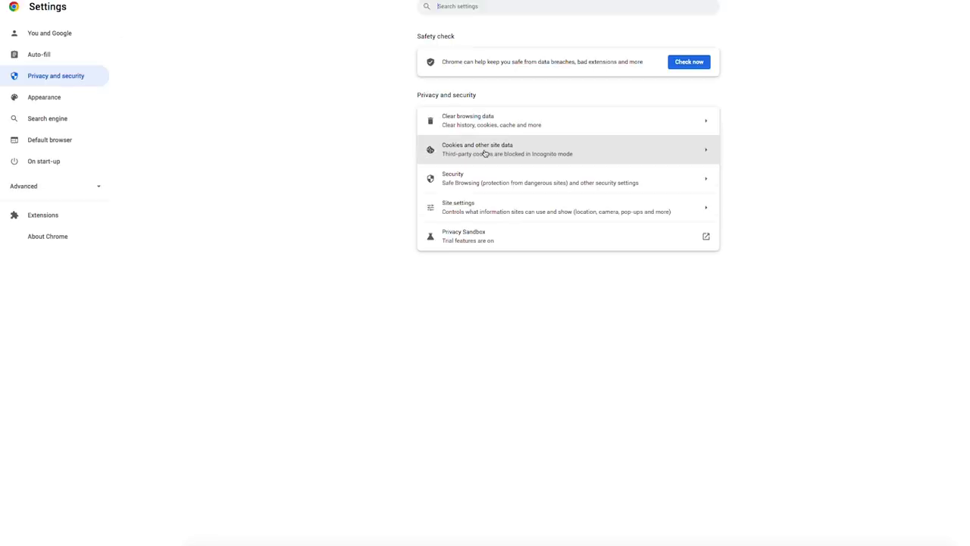
{"action": "left_click", "coordinate": [478, 123]}
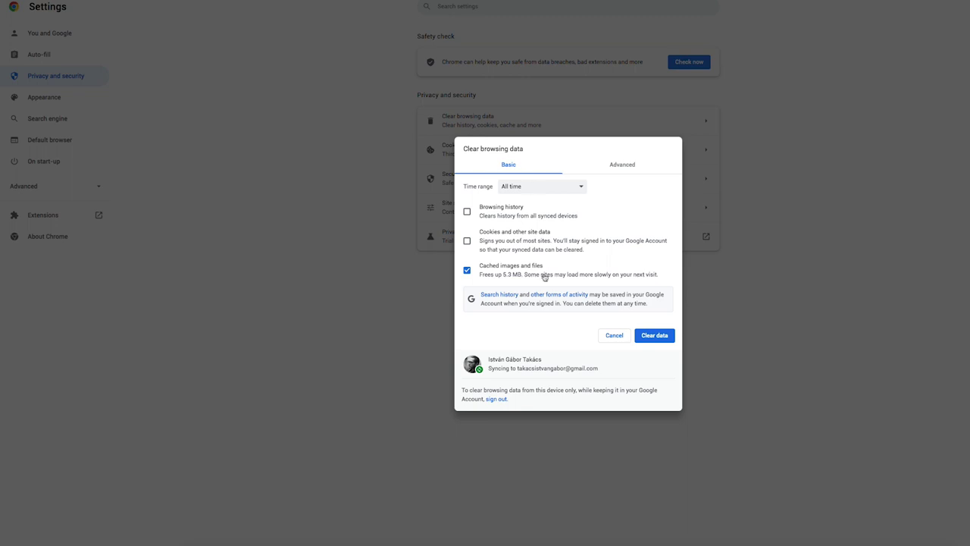
{"action": "left_click", "coordinate": [661, 335]}
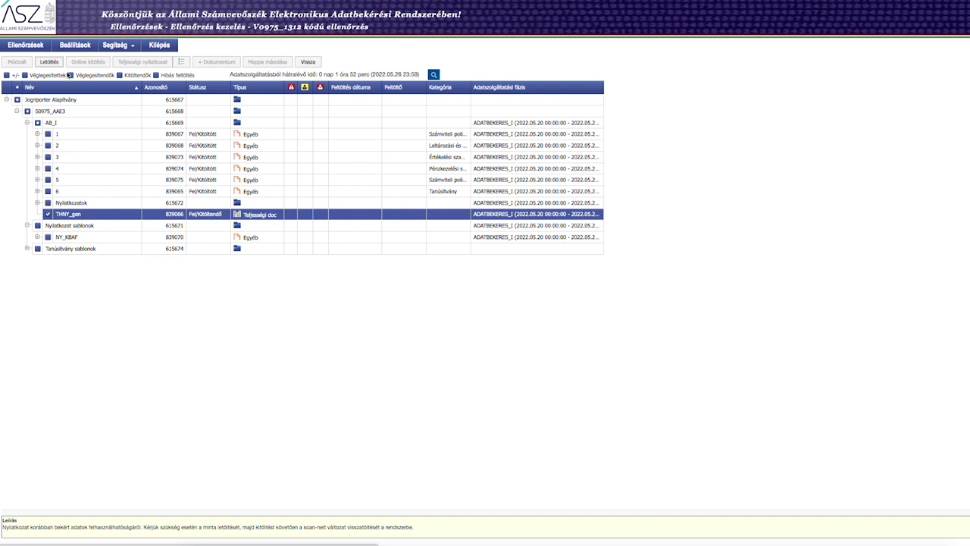
- Try once more to download THNY_gen from the request tree and dismiss the alert
{"action": "left_click", "coordinate": [49, 62]}
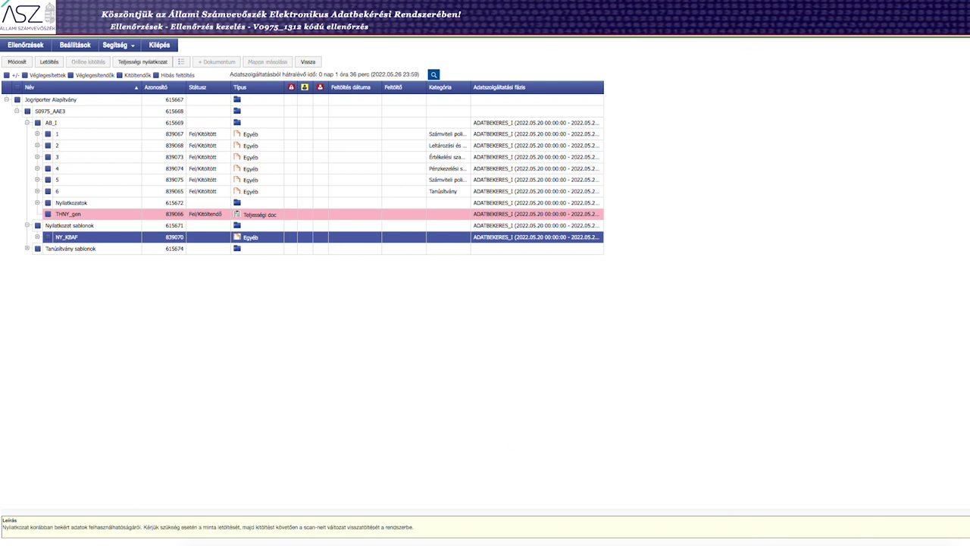
{"action": "left_click", "coordinate": [66, 215]}
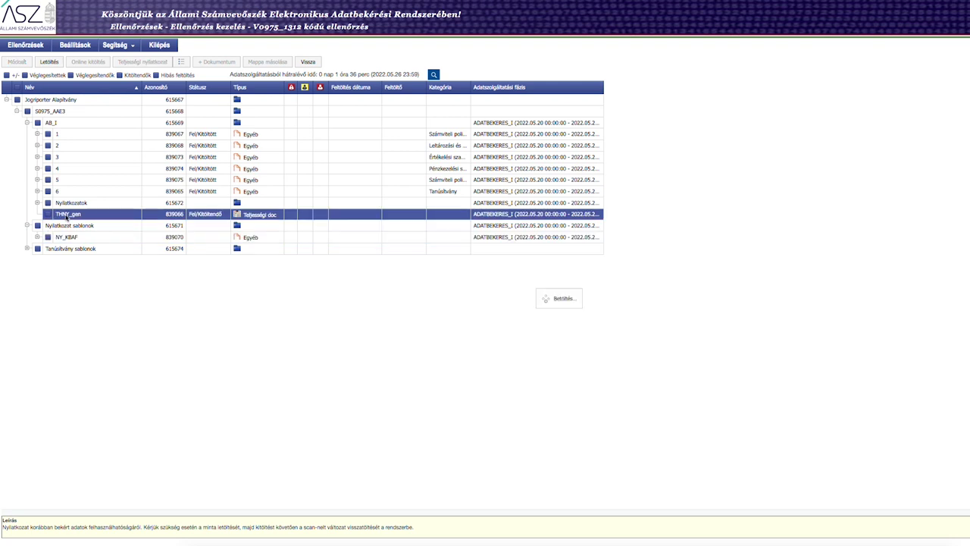
{"action": "left_click", "coordinate": [50, 62]}
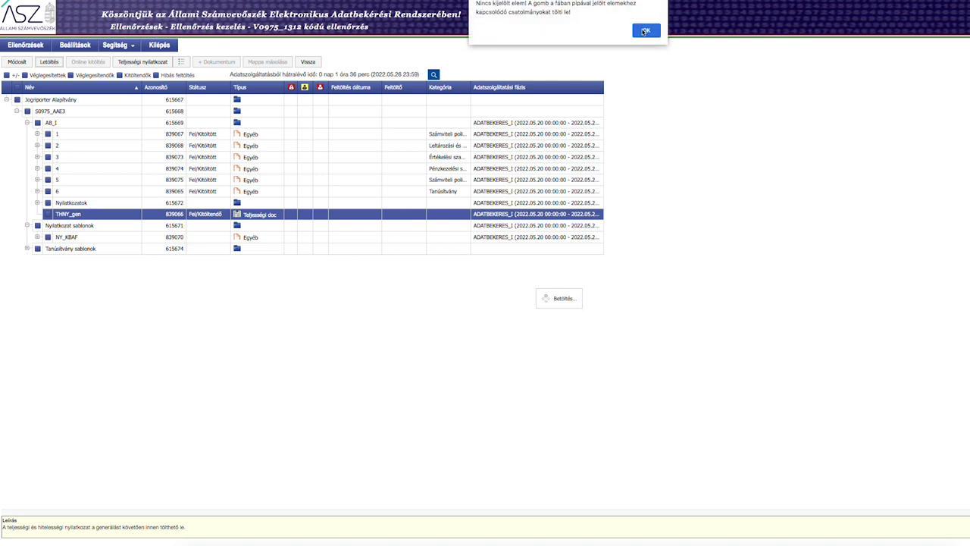
{"action": "left_click", "coordinate": [645, 31]}
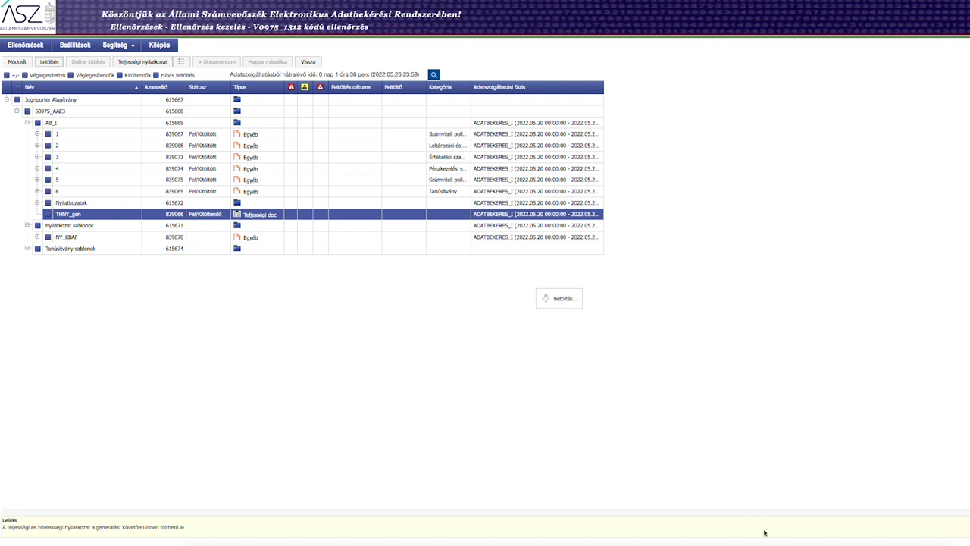
- Switch to the audit letter PDF and examine the guidance on the completeness declaration, the login instructions and the required document list
{"action": "left_click", "coordinate": [875, 539]}
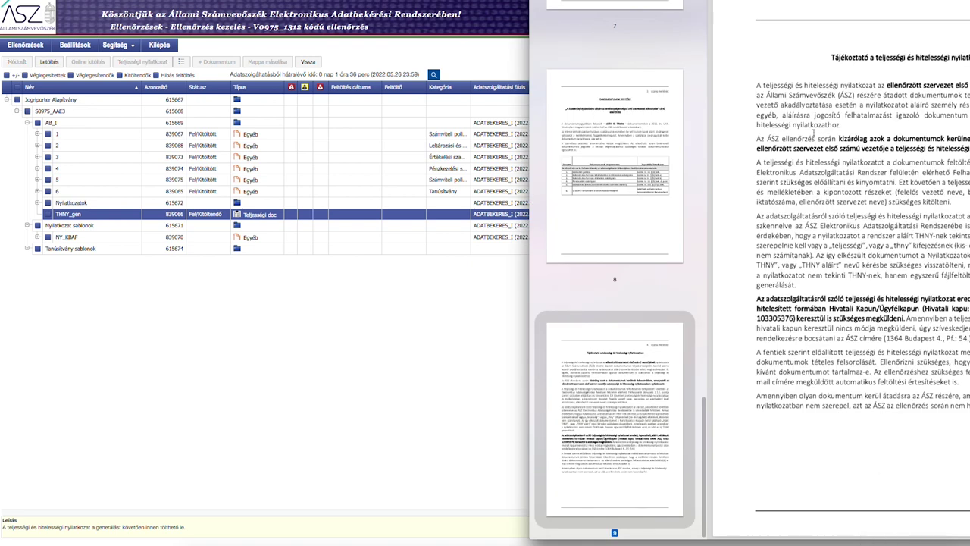
{"action": "scroll", "coordinate": [945, 78], "scroll_direction": "up", "scroll_amount": 3}
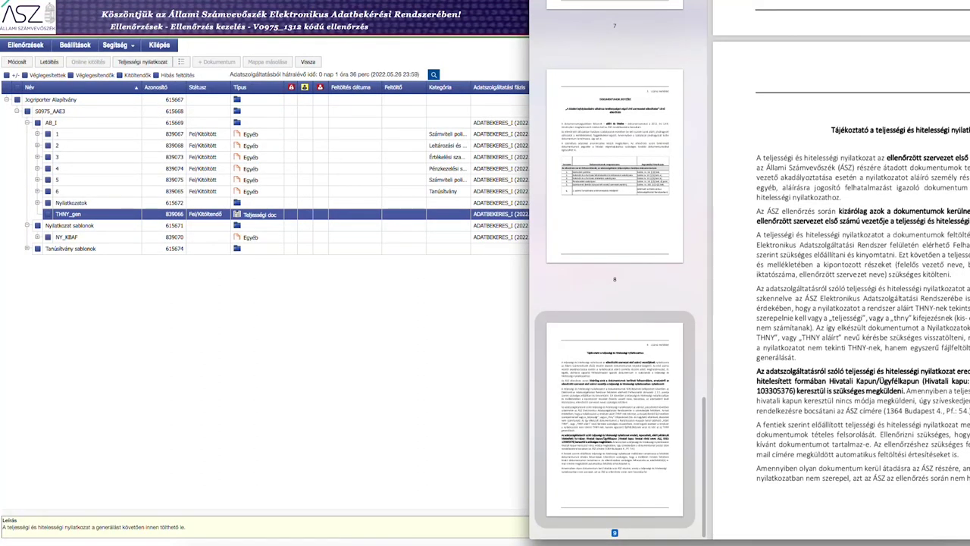
{"action": "scroll", "coordinate": [841, 258], "scroll_direction": "down", "scroll_amount": 1}
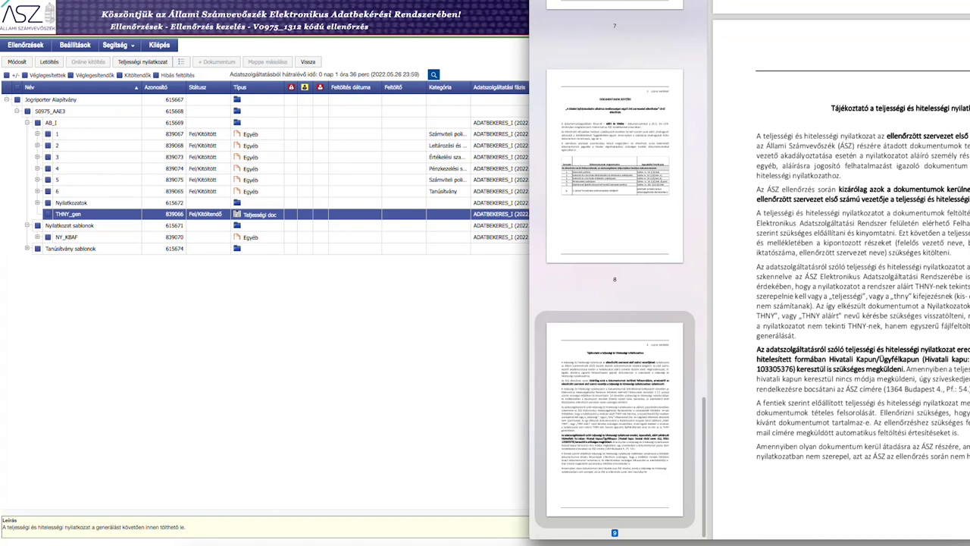
{"action": "scroll", "coordinate": [841, 257], "scroll_direction": "down", "scroll_amount": 1}
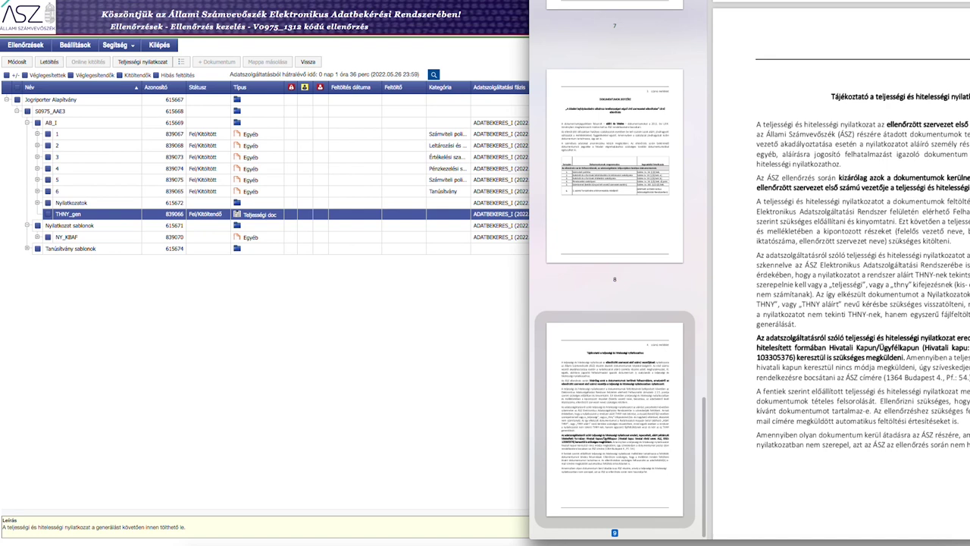
{"action": "left_click_drag", "start_coordinate": [953, 212], "coordinate": [969, 212]}
{"action": "scroll", "coordinate": [813, 290], "scroll_direction": "up", "scroll_amount": 10}
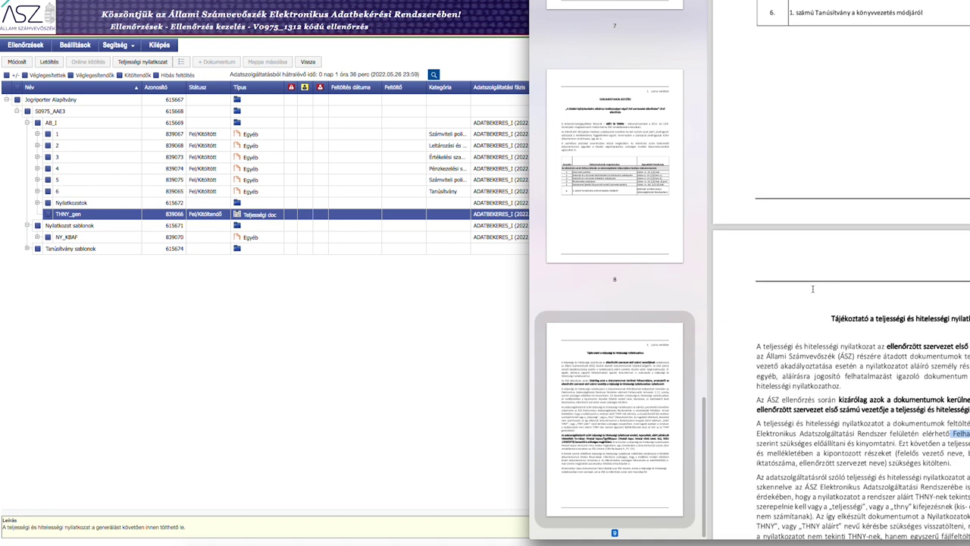
{"action": "scroll", "coordinate": [812, 289], "scroll_direction": "up", "scroll_amount": 10}
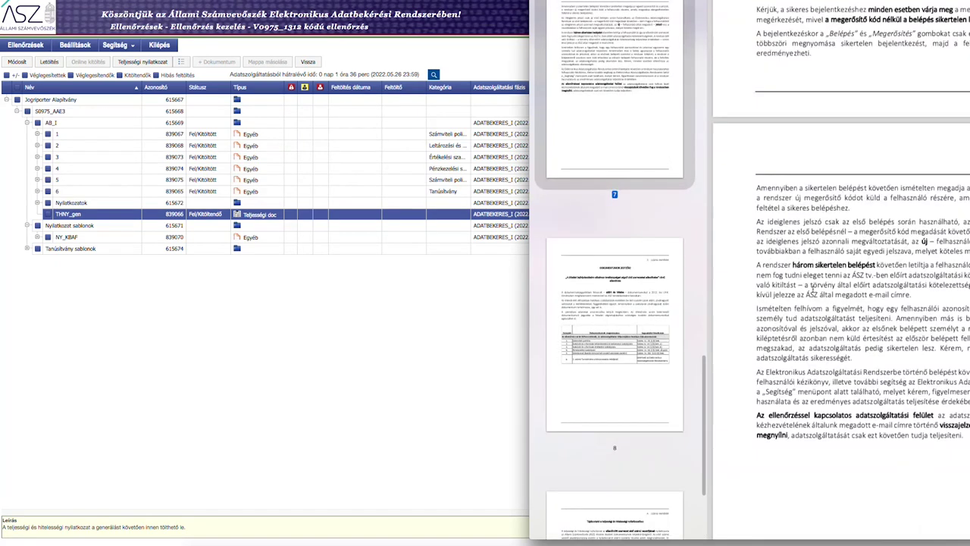
{"action": "scroll", "coordinate": [814, 290], "scroll_direction": "down", "scroll_amount": 6}
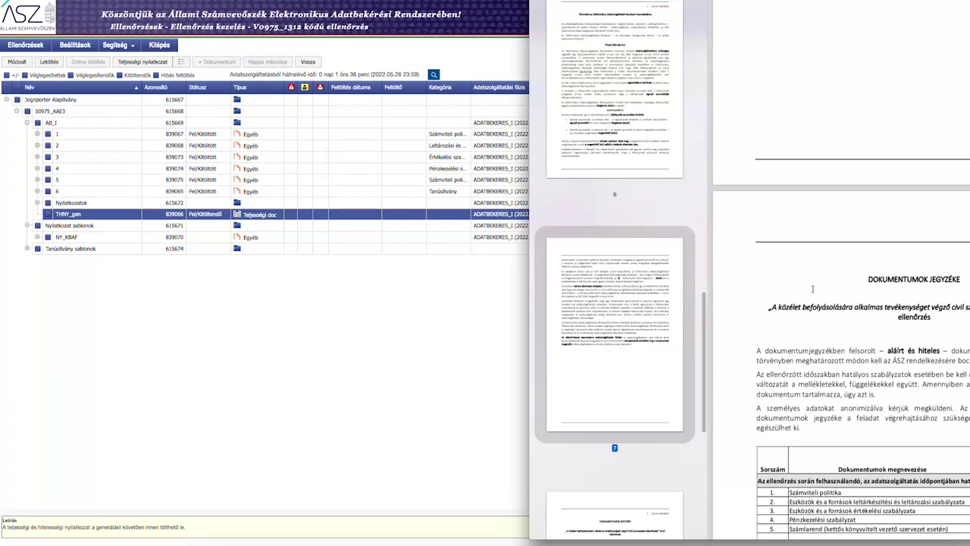
- Return to the request system, try to expand NY_KBAF under Nyilatkozat sablonok, and go back to the Ellenőrzések list
{"action": "left_click", "coordinate": [319, 332]}
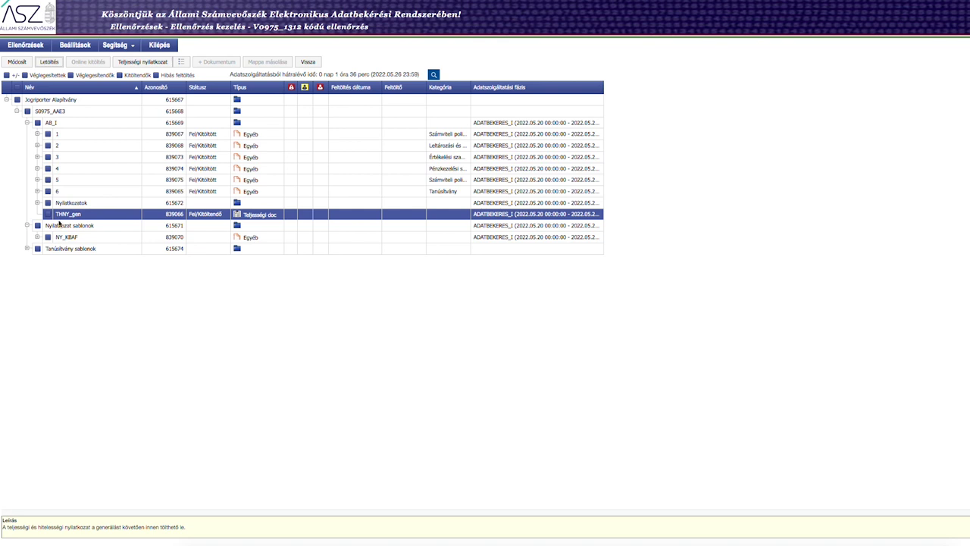
{"action": "left_click", "coordinate": [38, 237]}
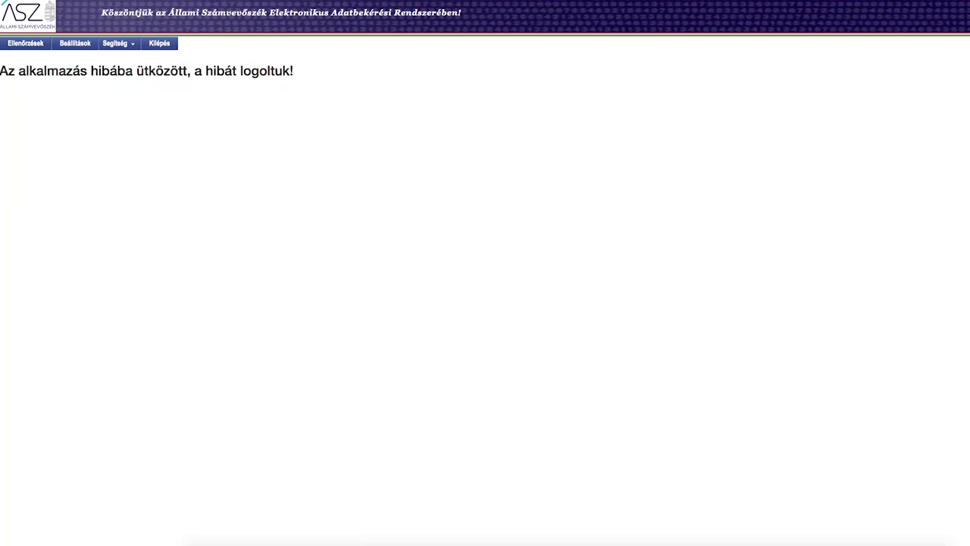
{"action": "left_click", "coordinate": [26, 44]}
{"action": "left_click", "coordinate": [31, 45]}
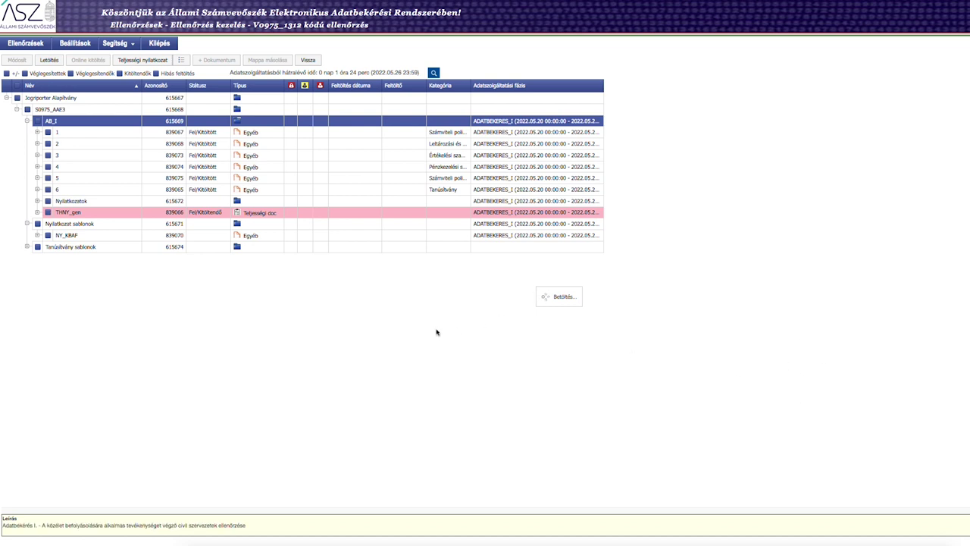
- Generate the completeness declaration for the AB_I folder, download its PDF and close the generation dialog
{"action": "left_click", "coordinate": [143, 61]}
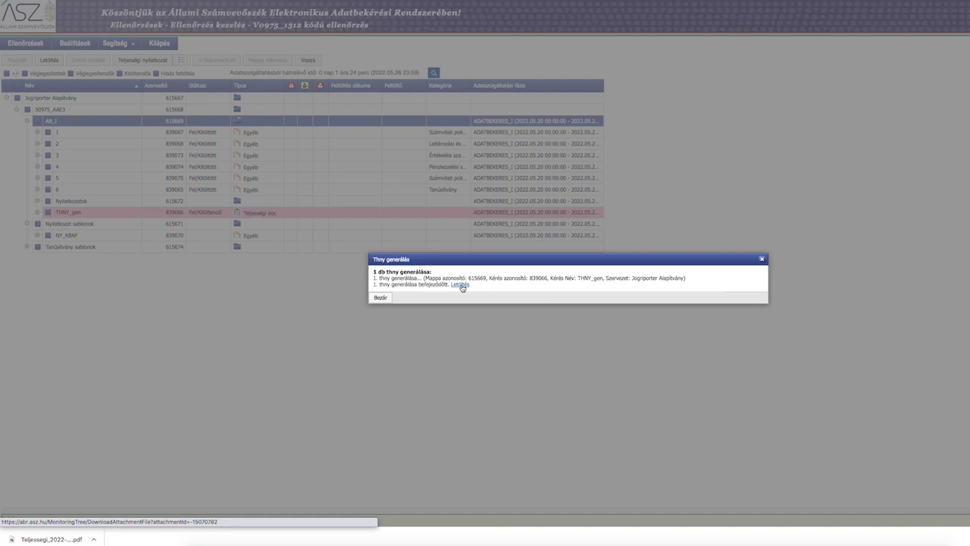
{"action": "left_click", "coordinate": [381, 298]}
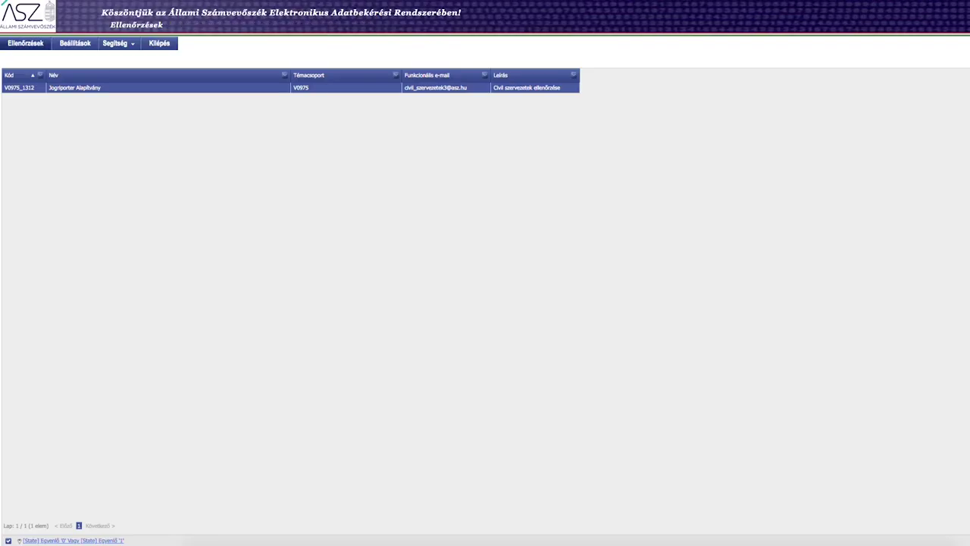
- Try to open audit V0975_1312 from the audit list, and return to Ellenőrzések
{"action": "double_click", "coordinate": [421, 87]}
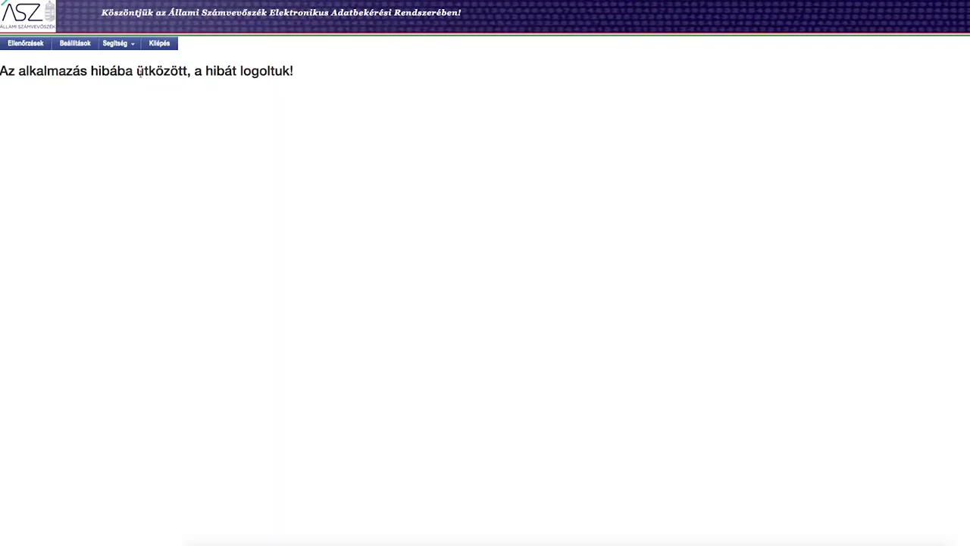
{"action": "left_click", "coordinate": [27, 46]}
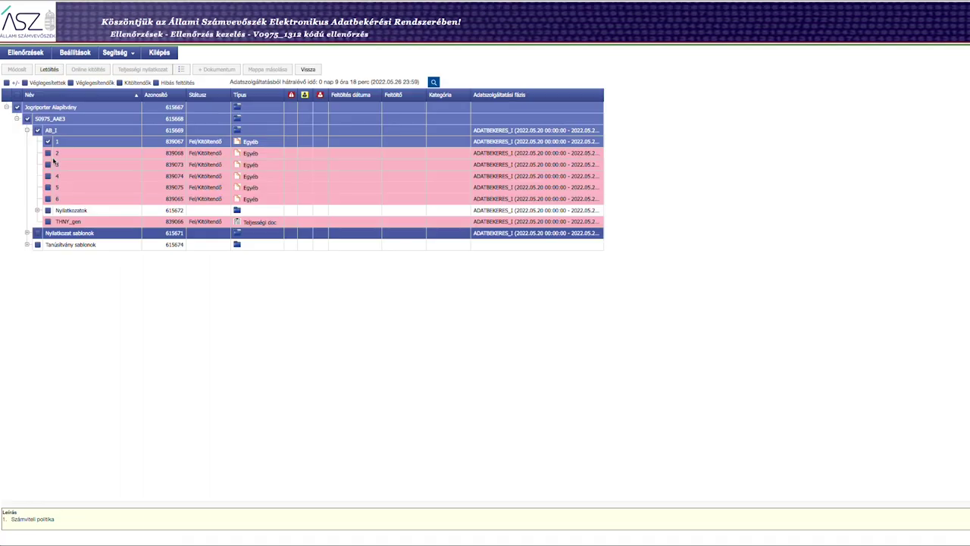
- Try selecting the Tanúsítvány sablonok and Nyilatkozat sablonok folders in turn, reading through the details of the errors raised
{"action": "left_click", "coordinate": [57, 247]}
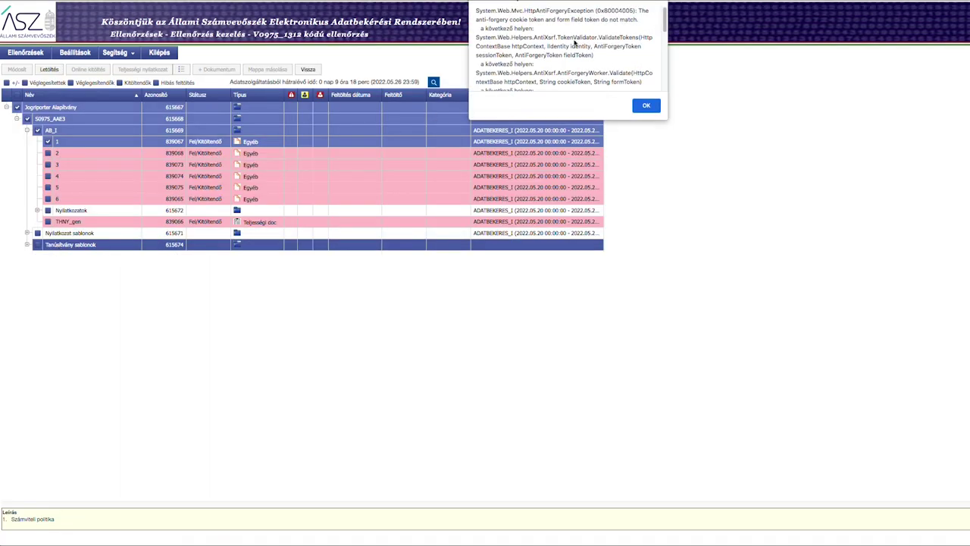
{"action": "scroll", "coordinate": [612, 42], "scroll_direction": "down", "scroll_amount": 3}
{"action": "scroll", "coordinate": [612, 42], "scroll_direction": "down", "scroll_amount": 5}
{"action": "left_click", "coordinate": [646, 105]}
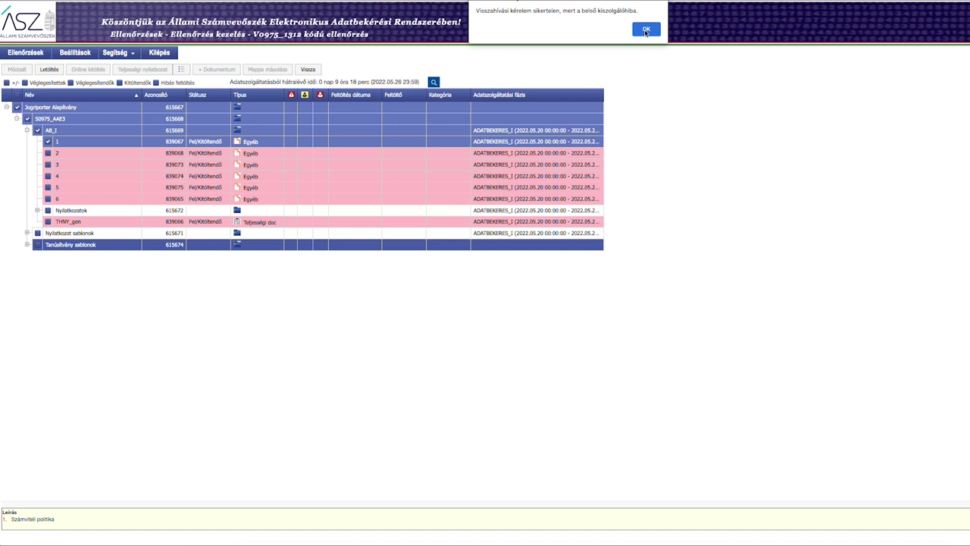
{"action": "left_click", "coordinate": [646, 30]}
{"action": "left_click", "coordinate": [90, 234]}
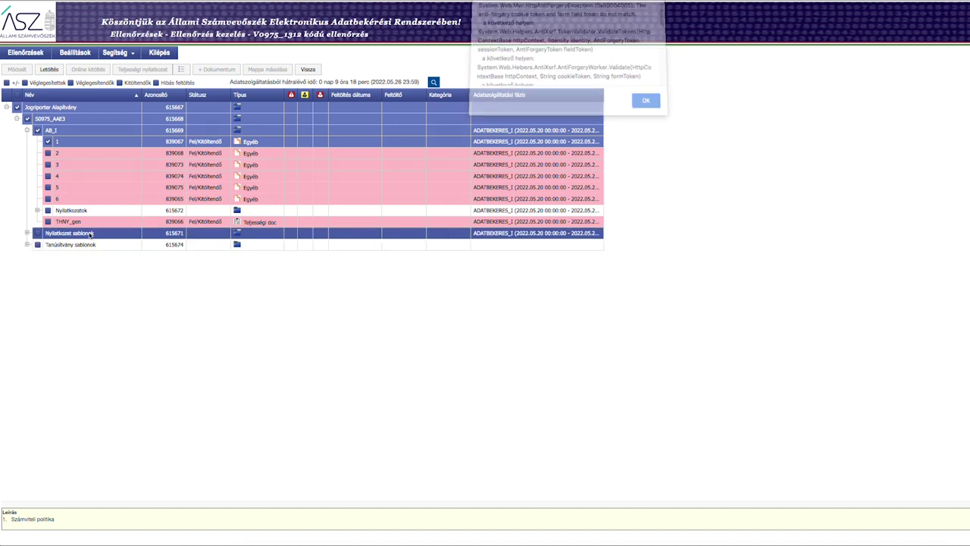
{"action": "scroll", "coordinate": [528, 44], "scroll_direction": "down", "scroll_amount": 5}
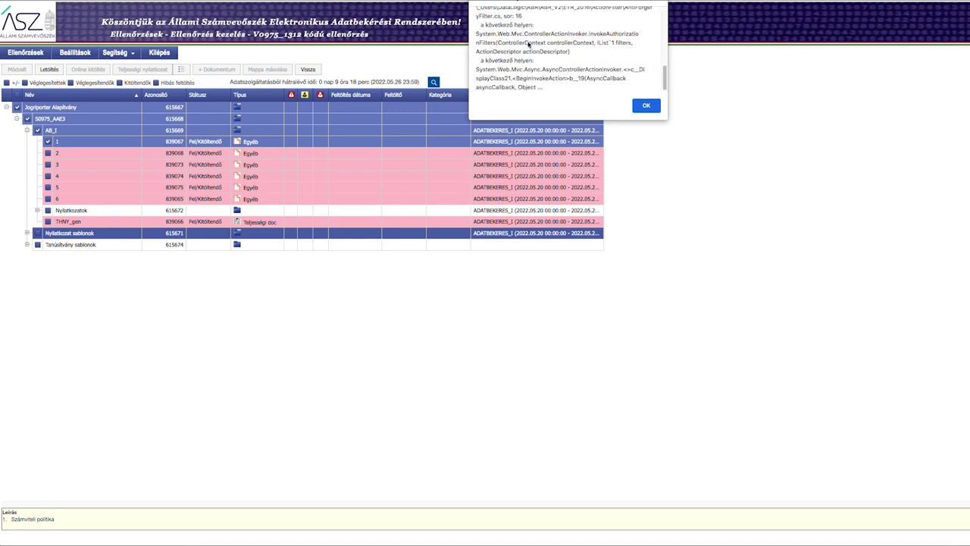
- Try selecting request 2 and the Jogriporter Alapítvány folder in turn, reading the error details and dismissing each error
{"action": "left_click", "coordinate": [642, 106]}
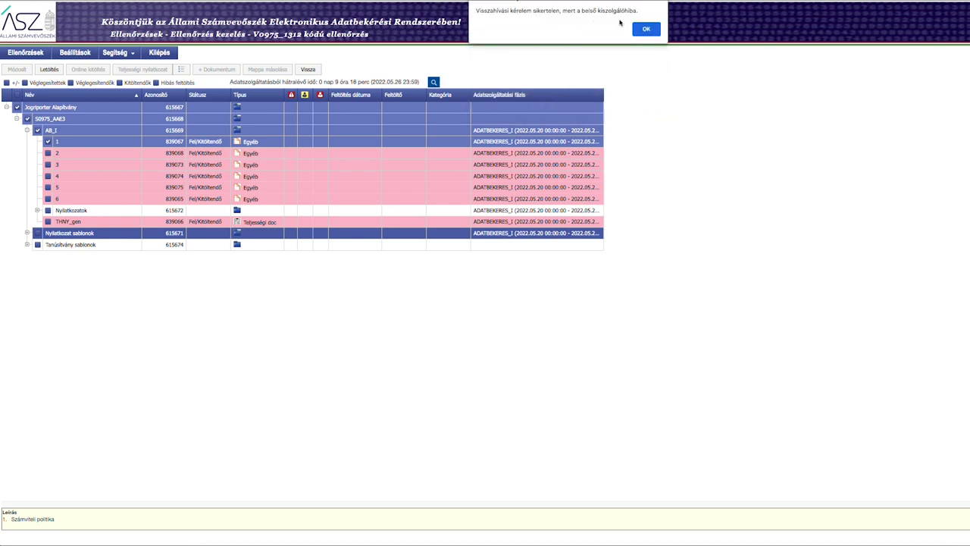
{"action": "left_click", "coordinate": [645, 34]}
{"action": "left_click", "coordinate": [89, 154]}
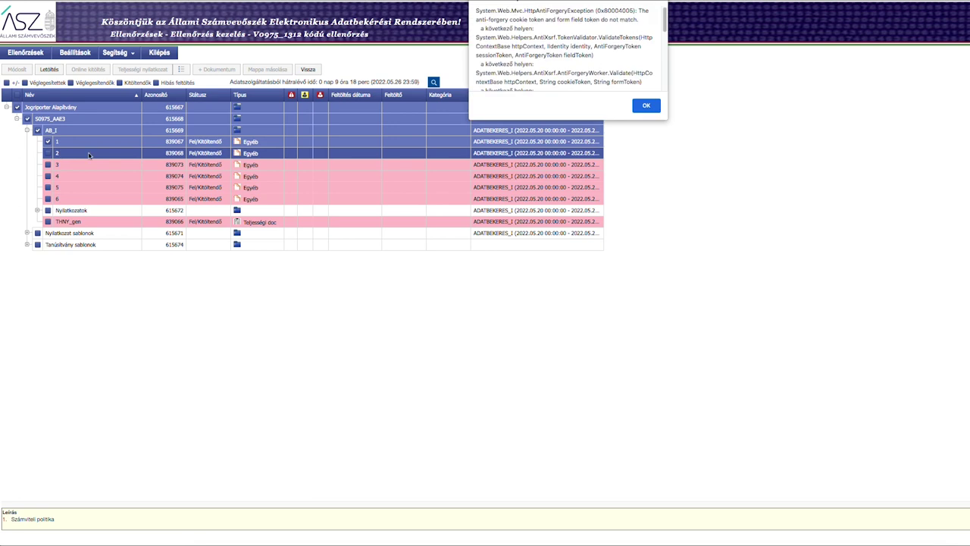
{"action": "scroll", "coordinate": [619, 76], "scroll_direction": "down", "scroll_amount": 5}
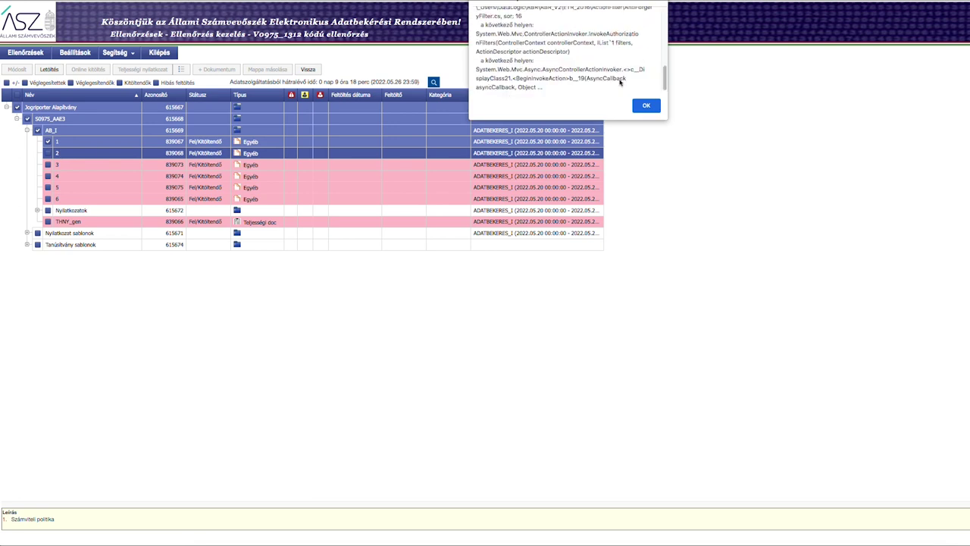
{"action": "left_click", "coordinate": [640, 107]}
{"action": "left_click", "coordinate": [641, 32]}
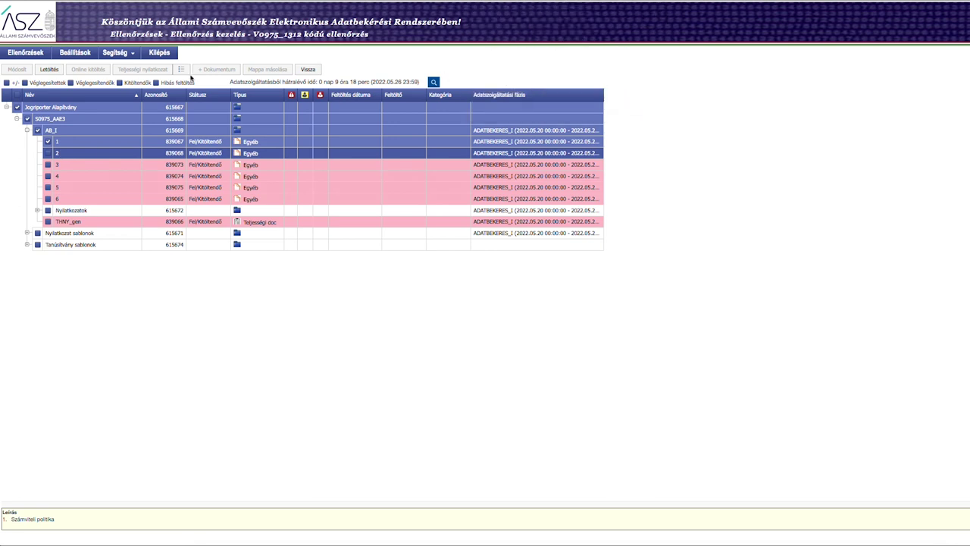
{"action": "left_click", "coordinate": [49, 108]}
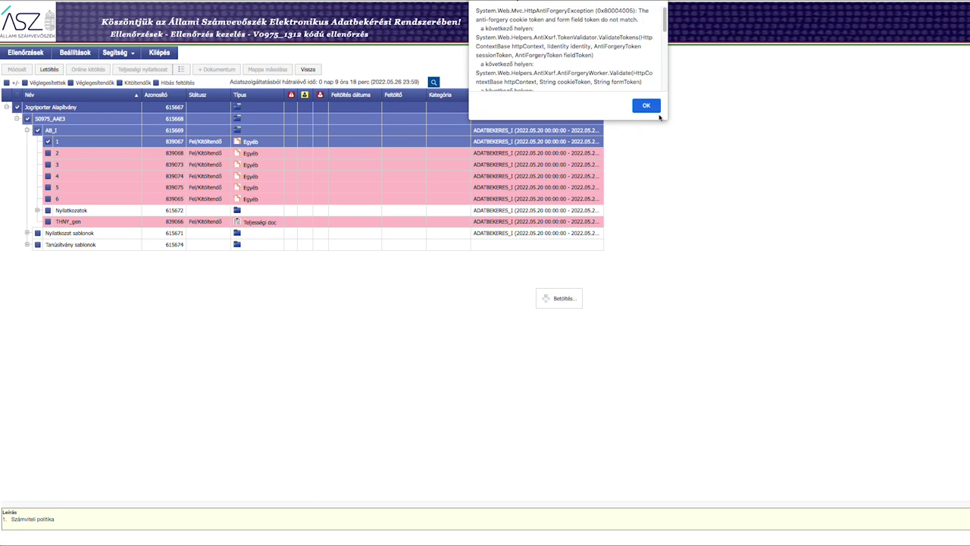
{"action": "left_click", "coordinate": [645, 105]}
{"action": "left_click", "coordinate": [646, 29]}
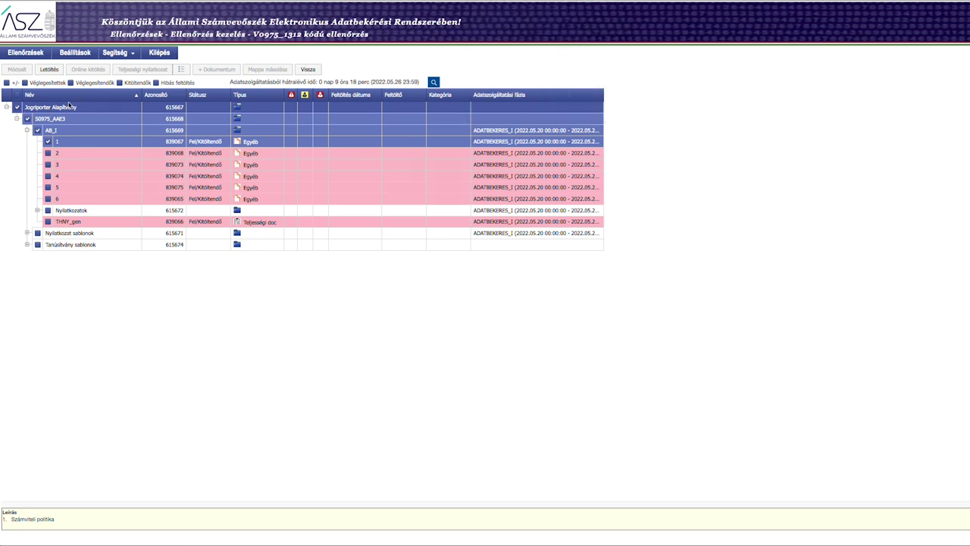
- Clear the checkboxes of Jogriporter Alapítvány, AB_I and request 1, dismissing the errors raised each time
{"action": "left_click", "coordinate": [27, 119]}
{"action": "left_click", "coordinate": [649, 30]}
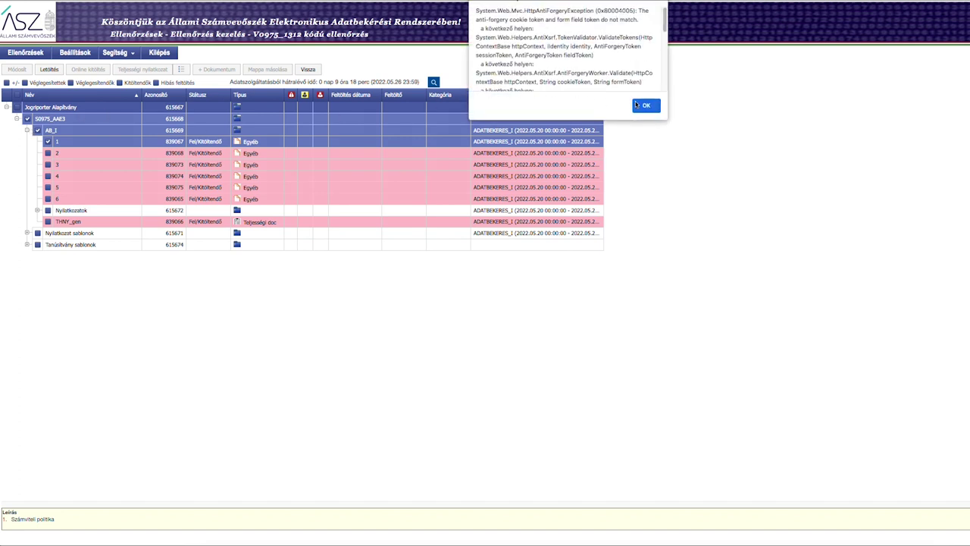
{"action": "left_click", "coordinate": [644, 104]}
{"action": "left_click", "coordinate": [38, 132]}
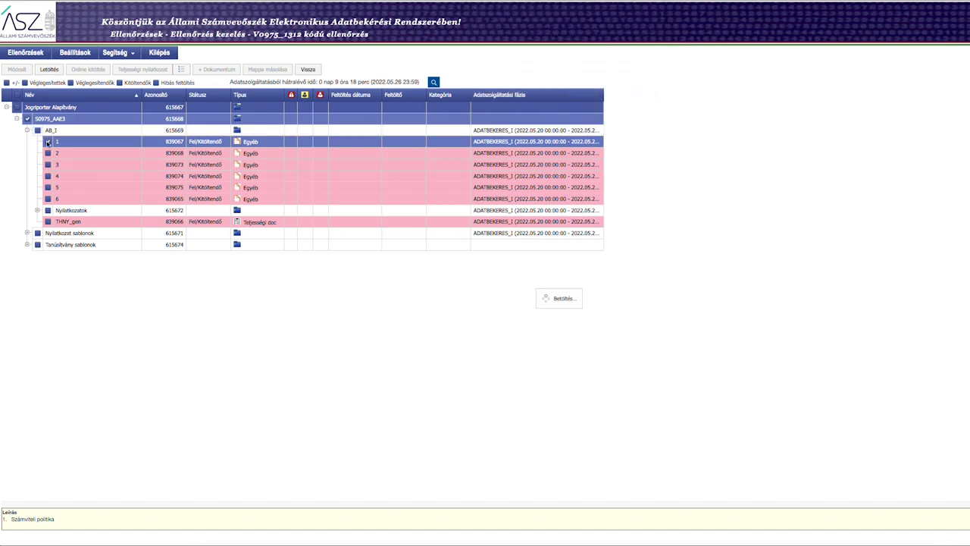
{"action": "left_click", "coordinate": [645, 30]}
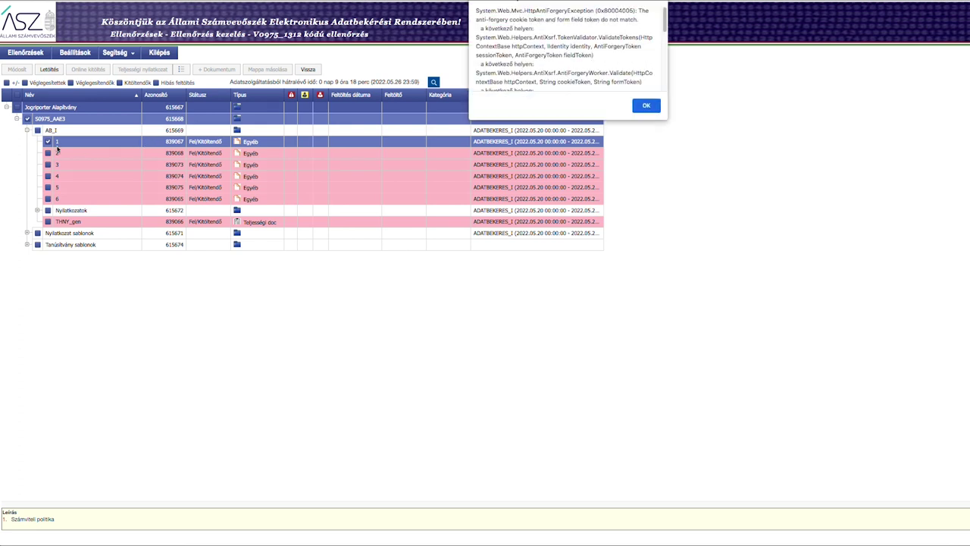
{"action": "left_click", "coordinate": [639, 106]}
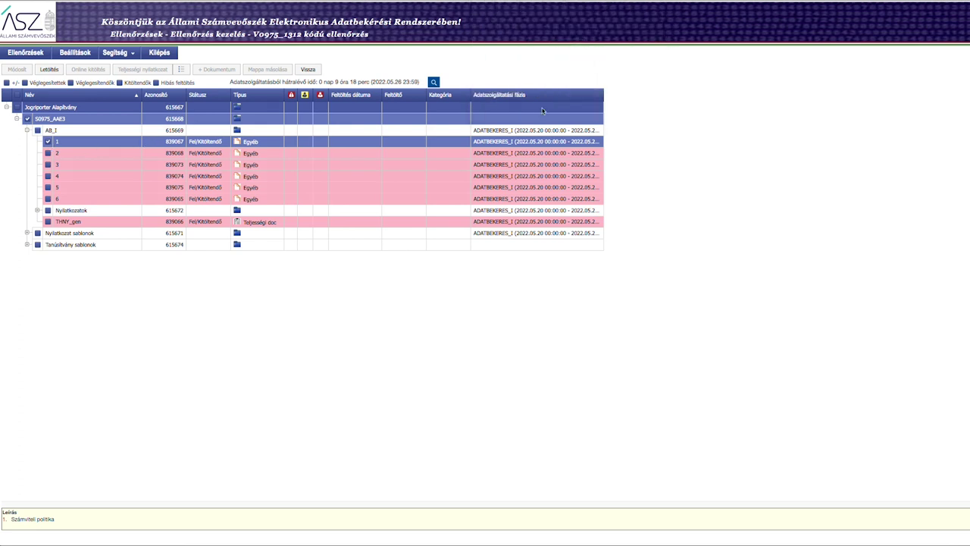
{"action": "left_click", "coordinate": [48, 141]}
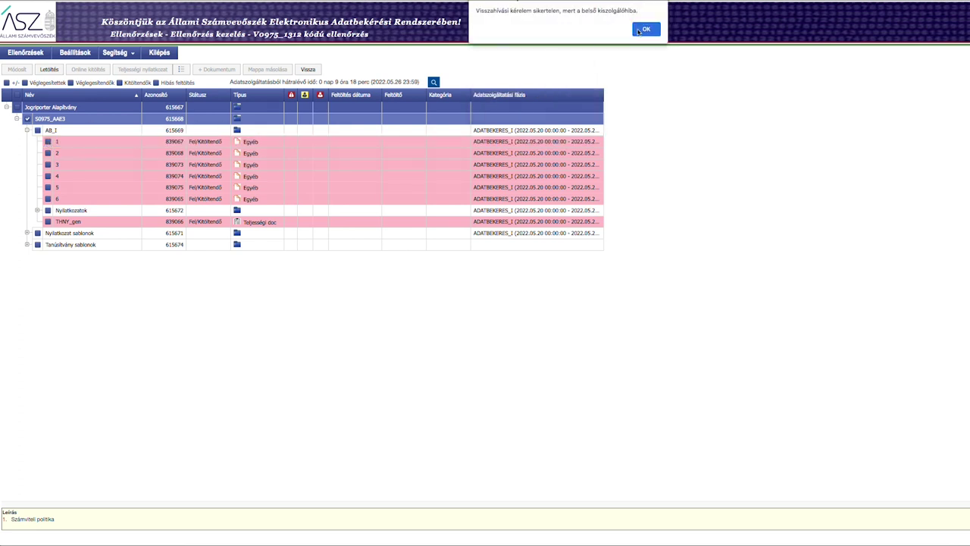
{"action": "left_click", "coordinate": [638, 32]}
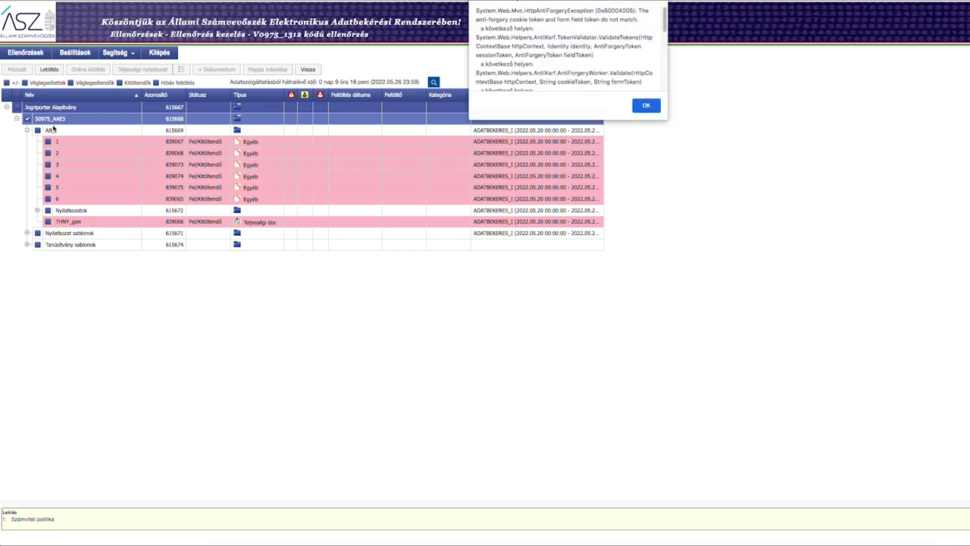
{"action": "scroll", "coordinate": [621, 70], "scroll_direction": "down", "scroll_amount": 5}
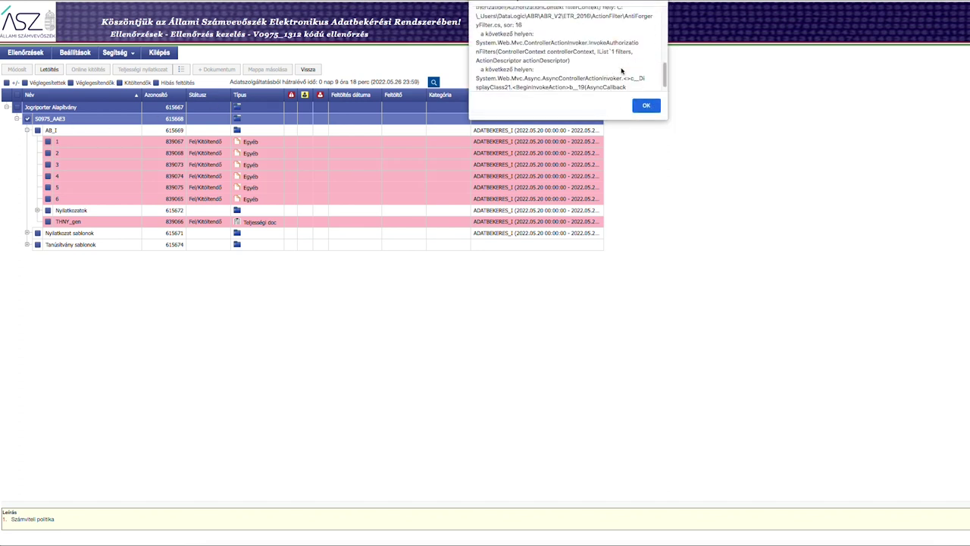
{"action": "left_click", "coordinate": [644, 106]}
- Try selecting request 6 under AB_I, dismiss the errors and leave the page
{"action": "left_click", "coordinate": [70, 200]}
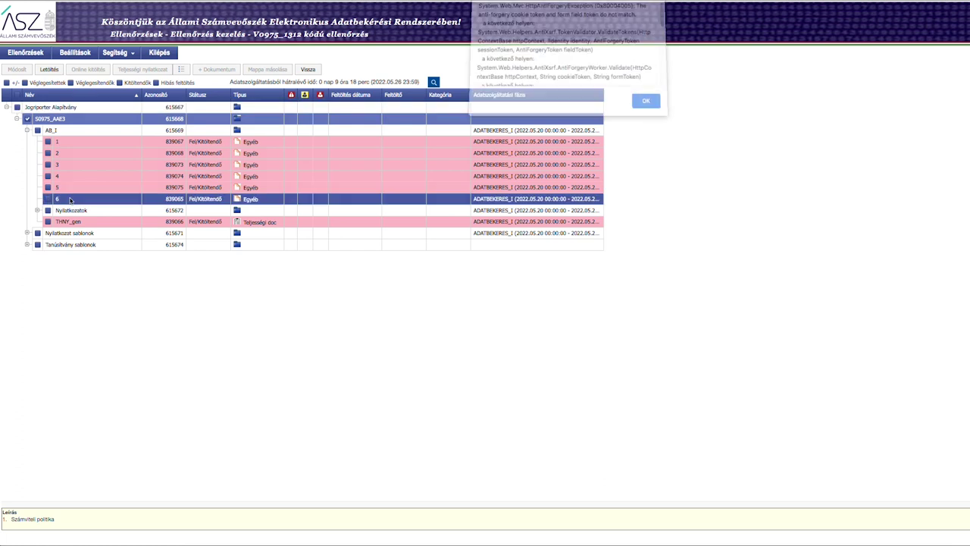
{"action": "left_click", "coordinate": [644, 106]}
{"action": "left_click", "coordinate": [647, 31]}
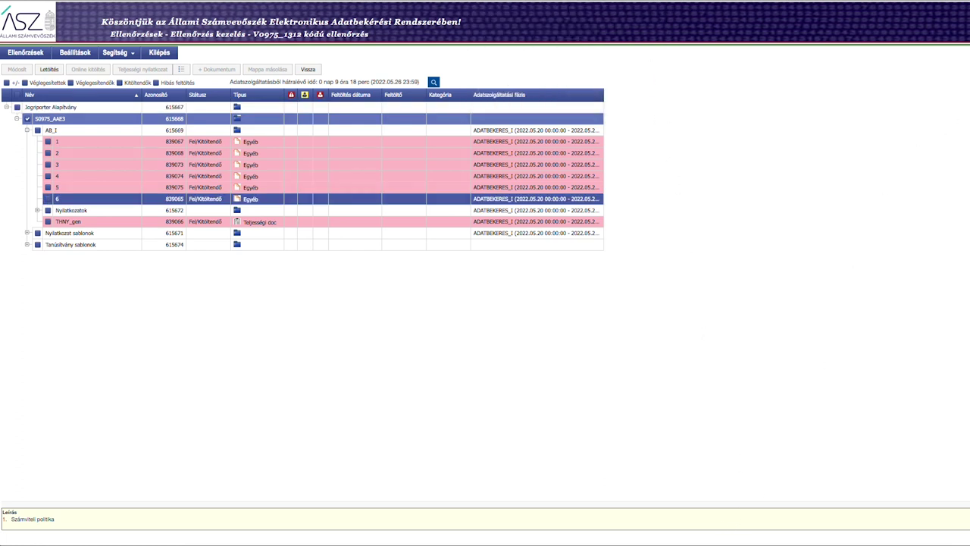
{"action": "key", "text": "alt+Left"}
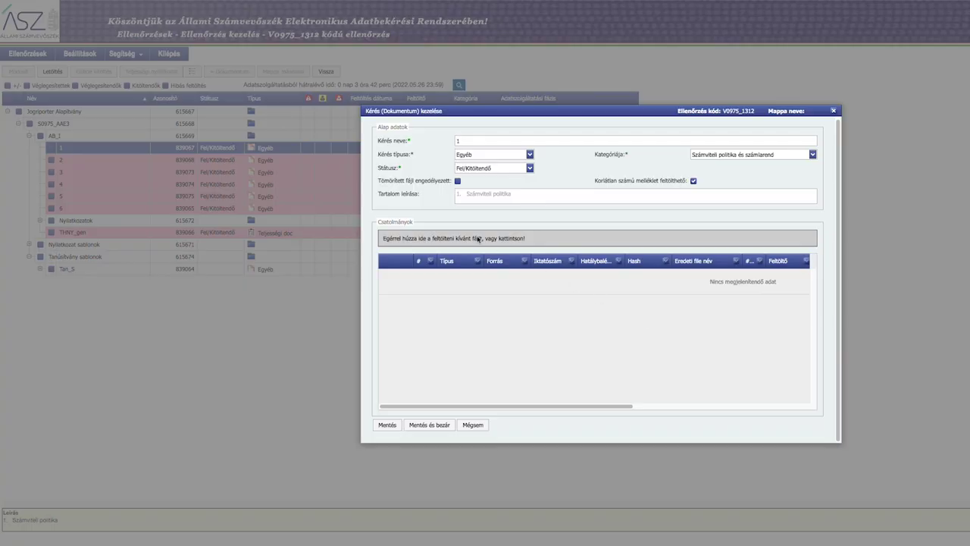
- Try to attach 1_Szamviteli_politika_JA.pdf to request 1, read through the error details, and return to Ellenőrzések
{"action": "left_click", "coordinate": [453, 238]}
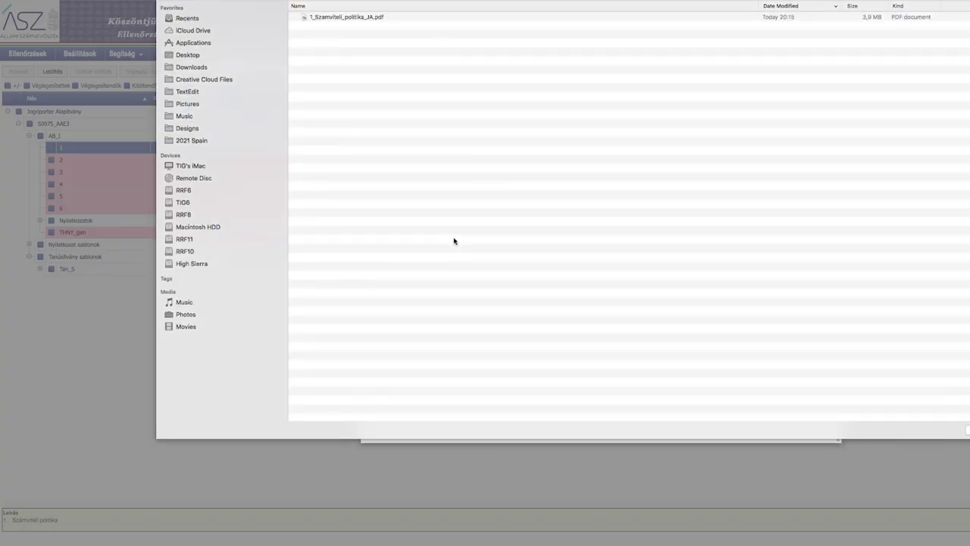
{"action": "left_click", "coordinate": [361, 17]}
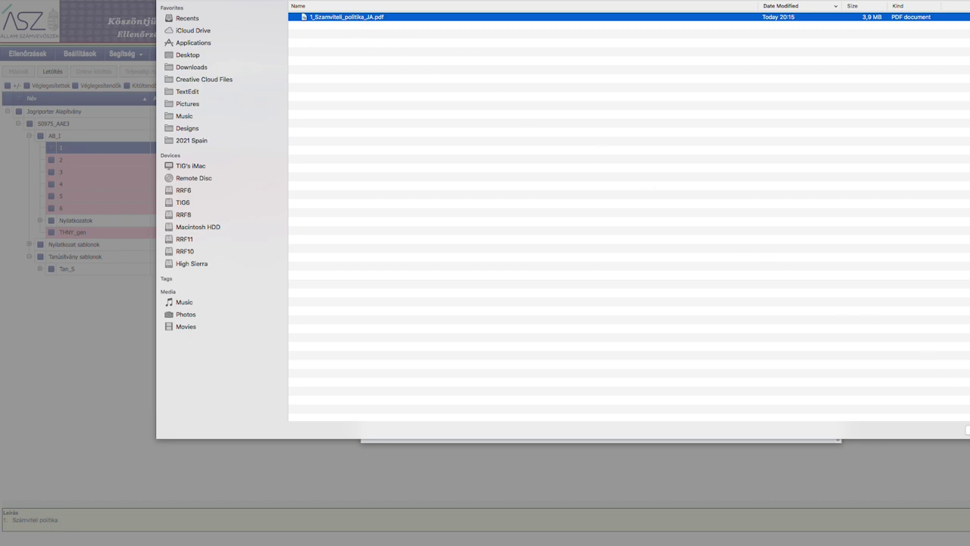
{"action": "key", "text": "Return"}
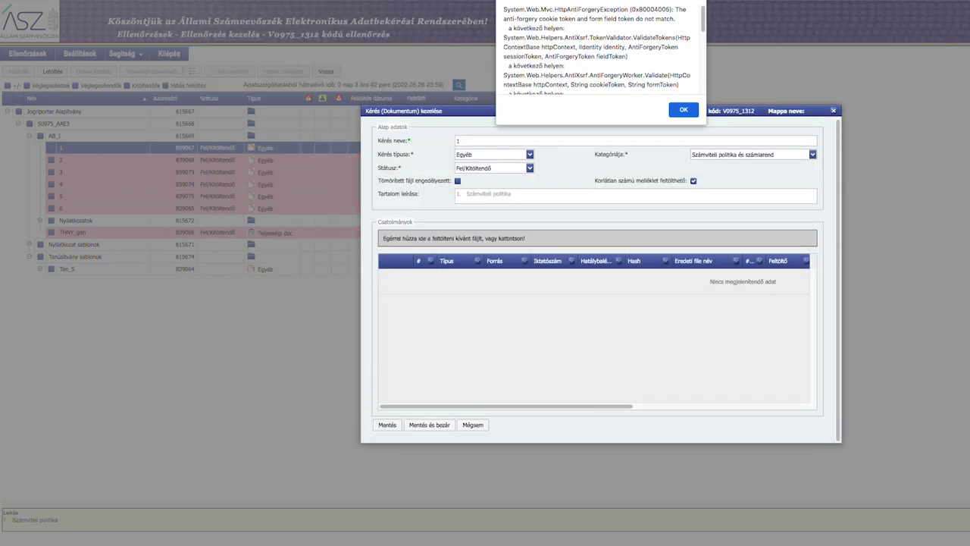
{"action": "left_click_drag", "start_coordinate": [705, 22], "coordinate": [704, 91]}
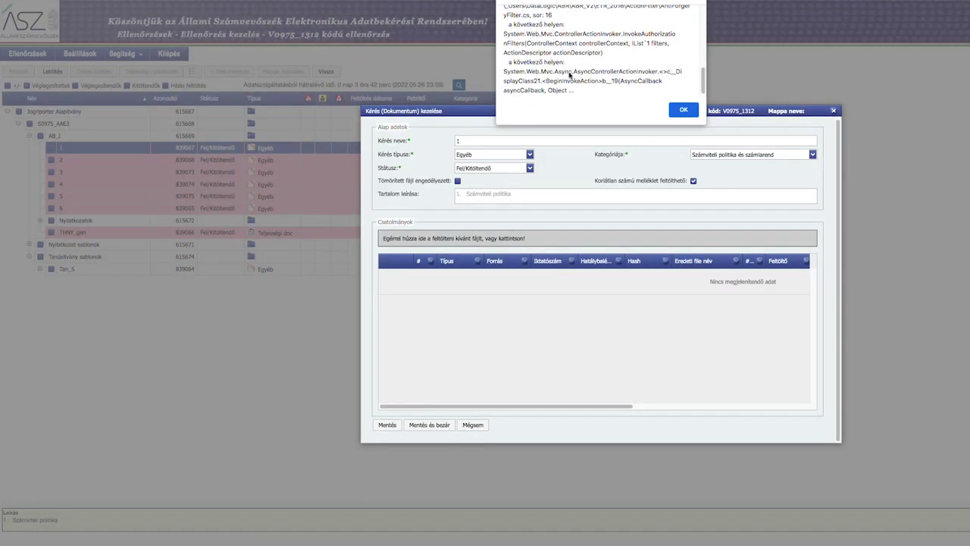
{"action": "left_click", "coordinate": [681, 109]}
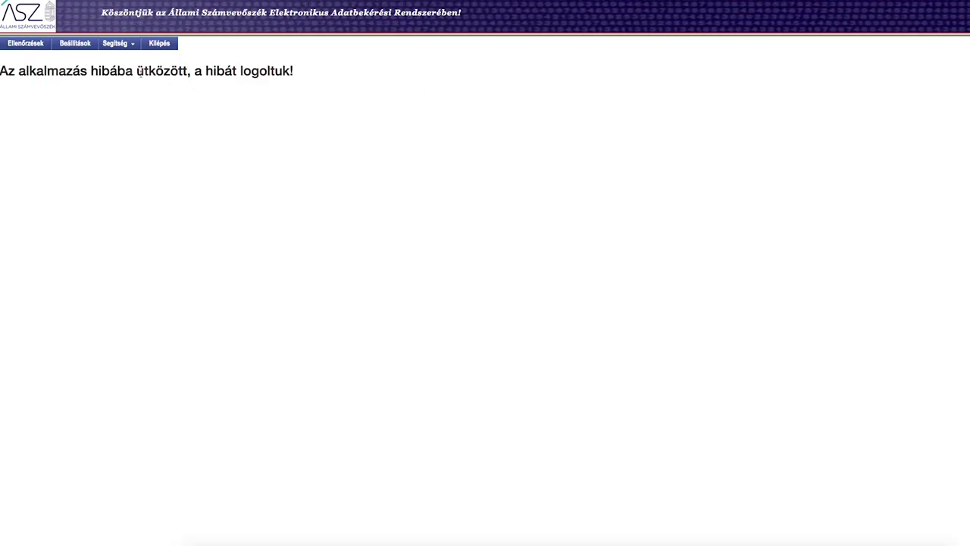
{"action": "left_click", "coordinate": [33, 45]}
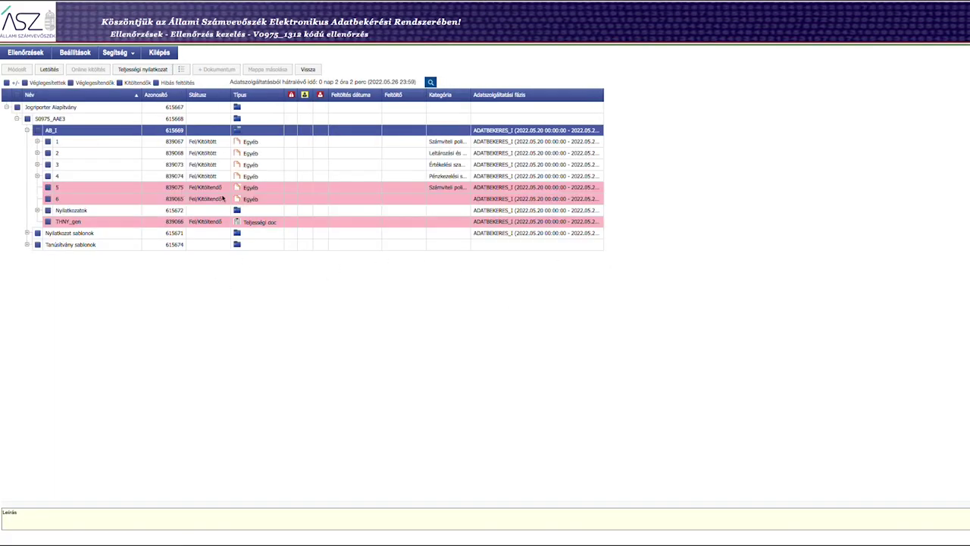
- Select request 5 and look up its required document in the Dokumentumok jegyzéke of the audit letter PDF
{"action": "left_click", "coordinate": [75, 188]}
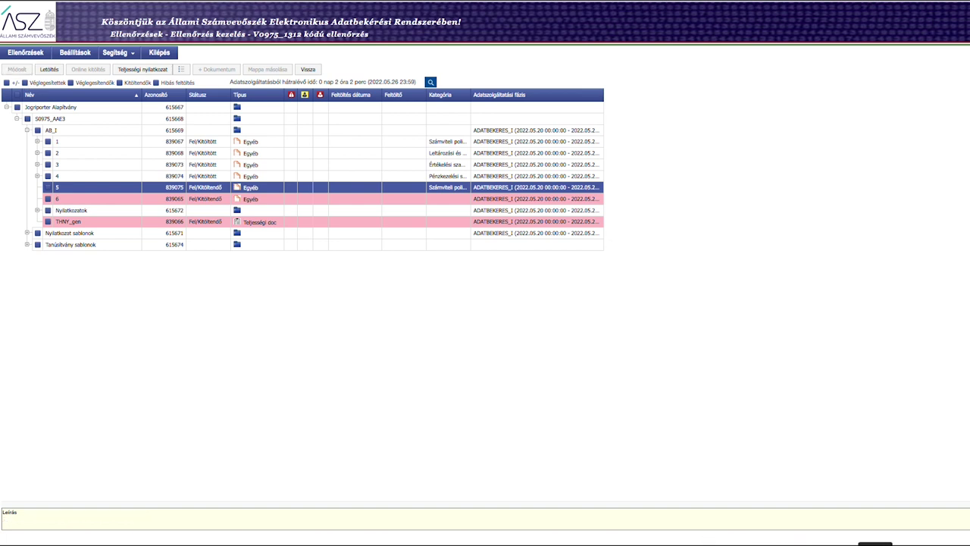
{"action": "scroll", "coordinate": [911, 346], "scroll_direction": "down", "scroll_amount": 10}
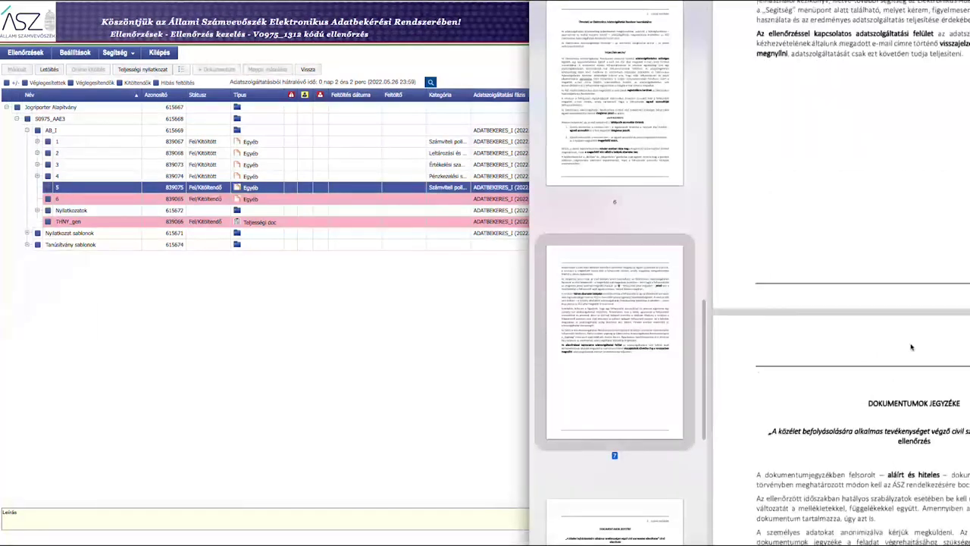
{"action": "scroll", "coordinate": [912, 346], "scroll_direction": "down", "scroll_amount": 5}
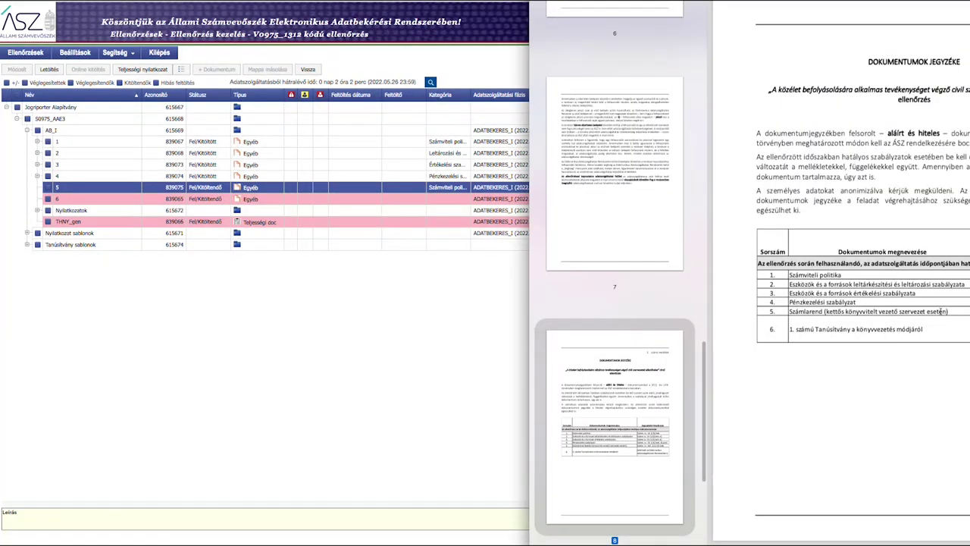
{"action": "left_click", "coordinate": [433, 318]}
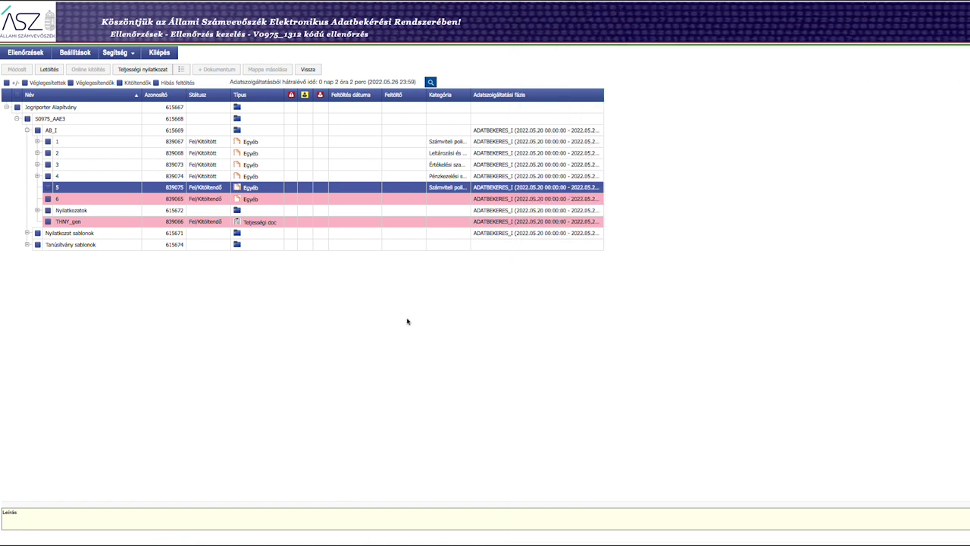
- Attach 5_szlrend_bizonylati_szabalyzat_JA.pdf to request 5, waiting out the unresponsive page, and save and close the request
{"action": "left_click", "coordinate": [59, 188]}
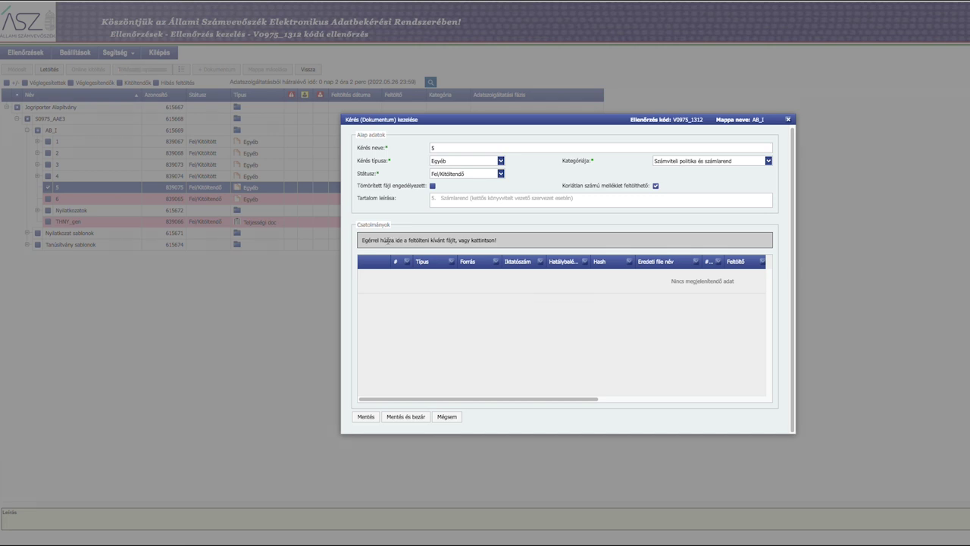
{"action": "left_click", "coordinate": [388, 241]}
{"action": "left_click", "coordinate": [324, 35]}
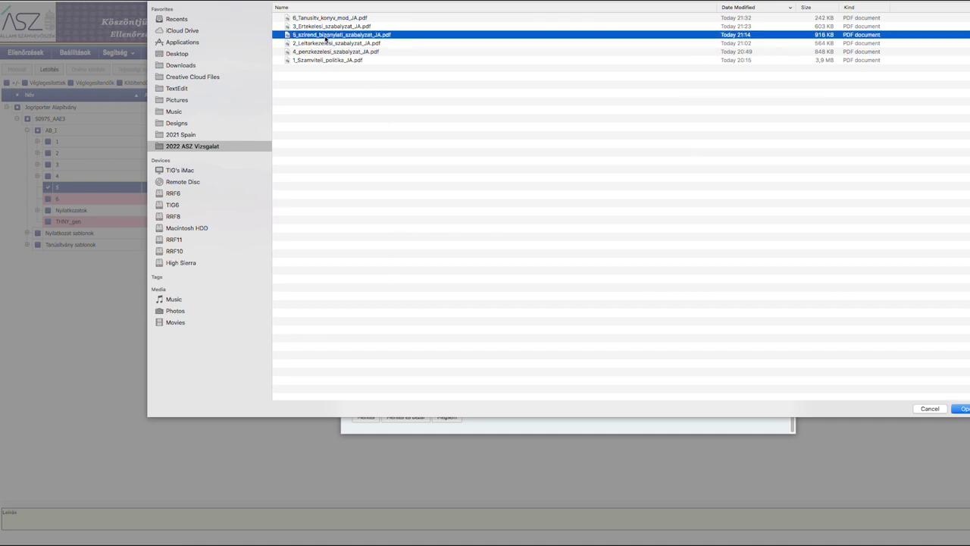
{"action": "left_click", "coordinate": [961, 402]}
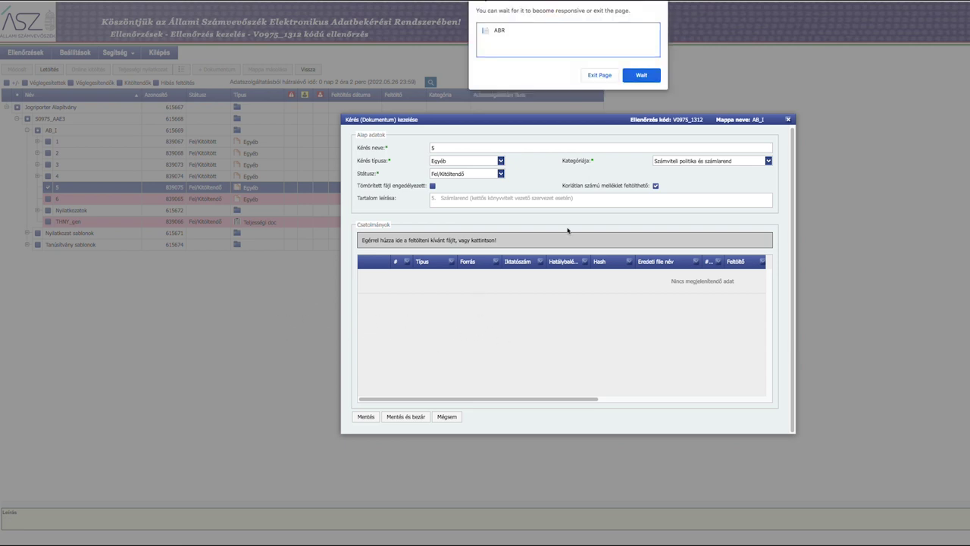
{"action": "left_click", "coordinate": [646, 79]}
{"action": "left_click", "coordinate": [645, 80]}
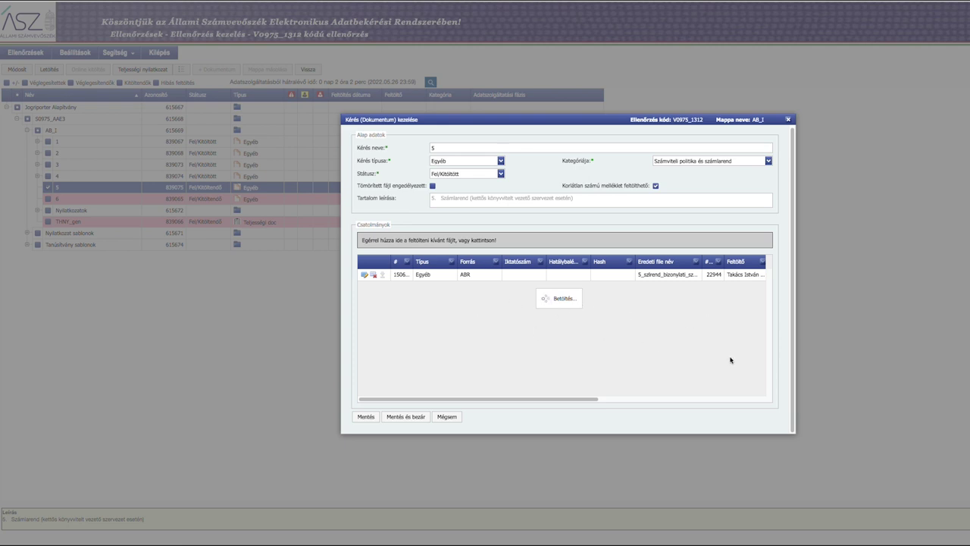
{"action": "left_click", "coordinate": [407, 417]}
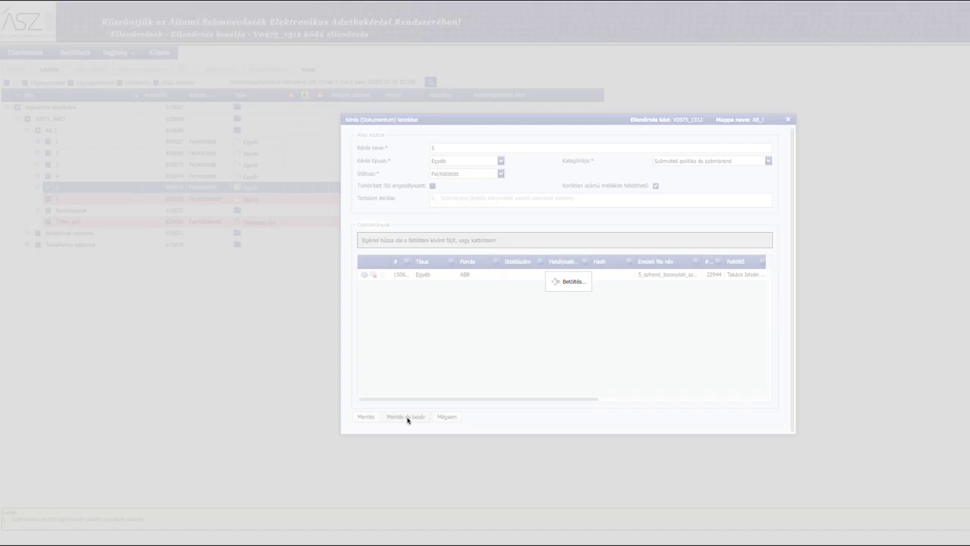
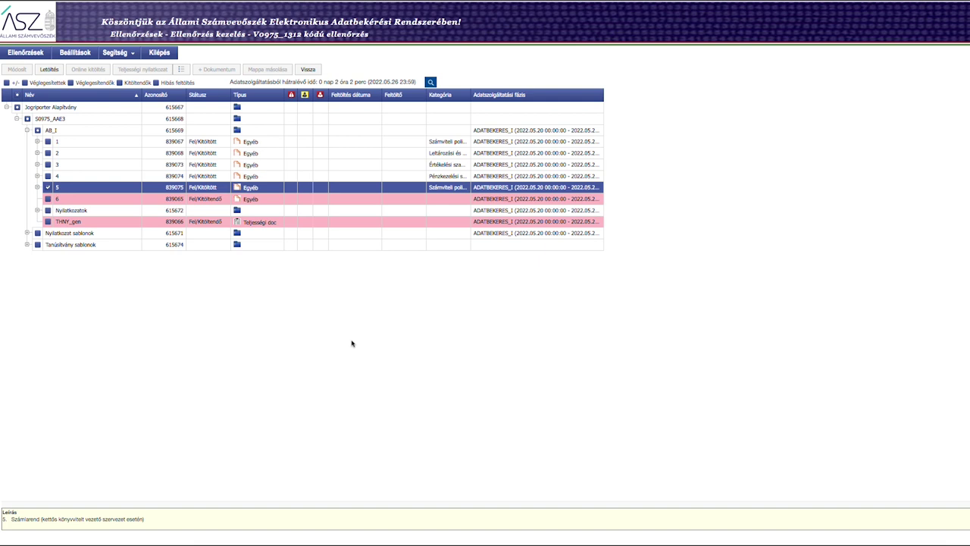
- Select request 6 under AB_I in place of request 5, dismissing the error messages along the way
{"action": "left_click", "coordinate": [47, 199]}
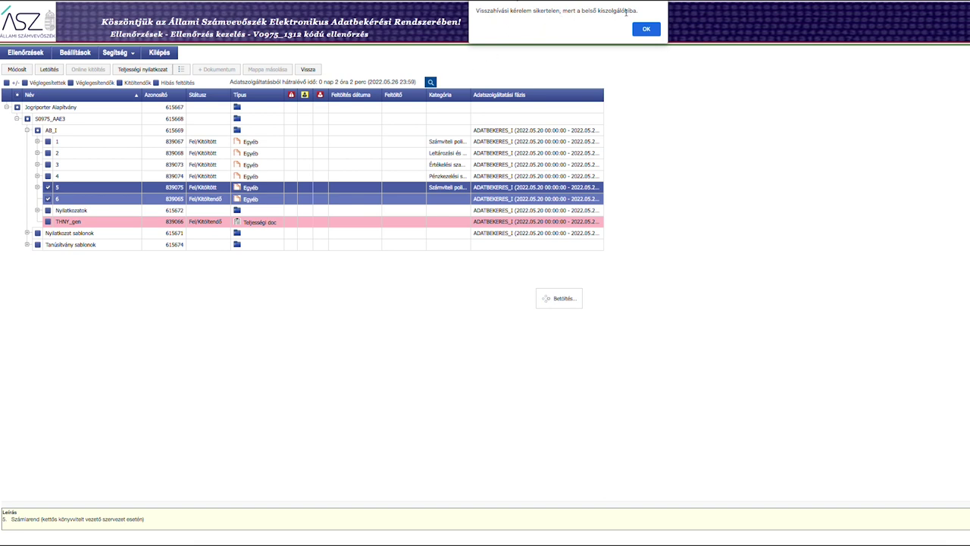
{"action": "left_click_drag", "start_coordinate": [637, 10], "coordinate": [475, 11]}
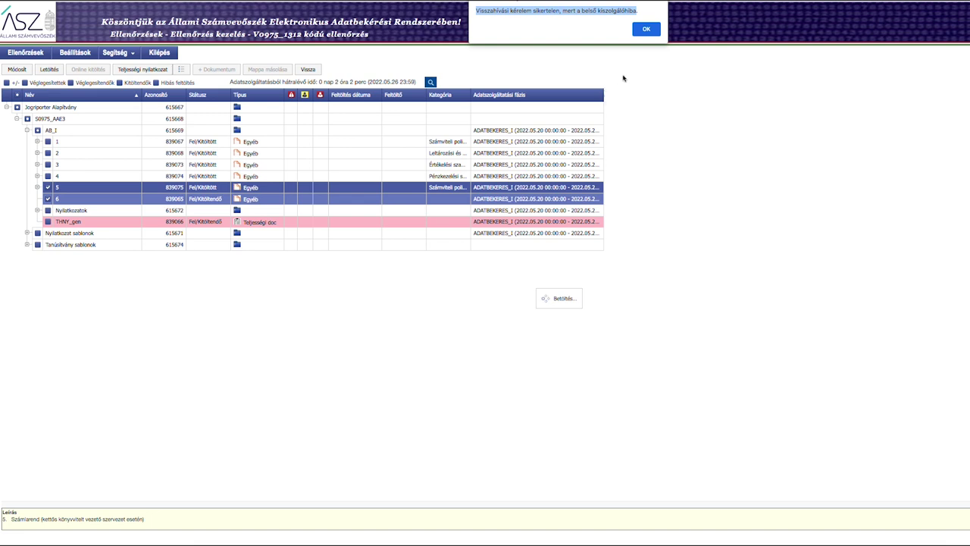
{"action": "left_click", "coordinate": [646, 30]}
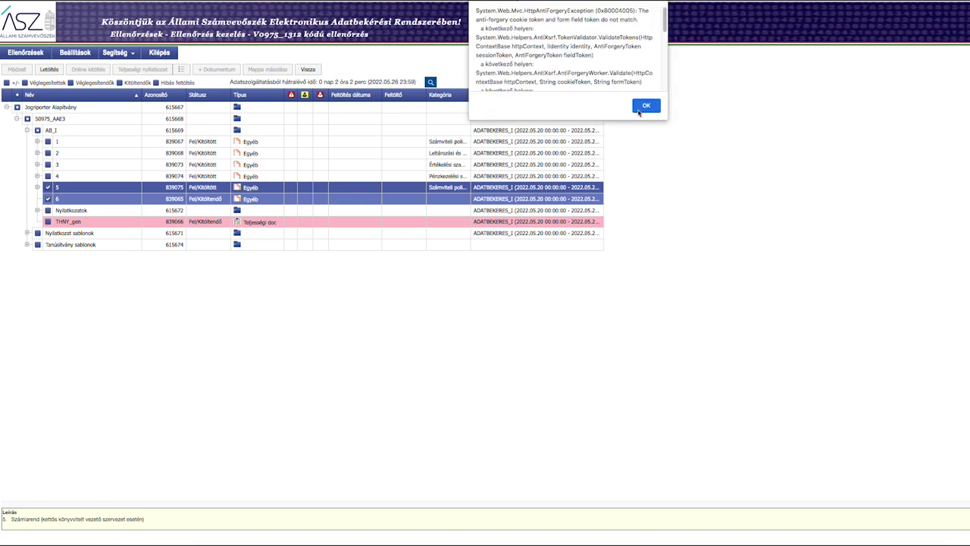
{"action": "left_click", "coordinate": [639, 108]}
{"action": "left_click", "coordinate": [47, 188]}
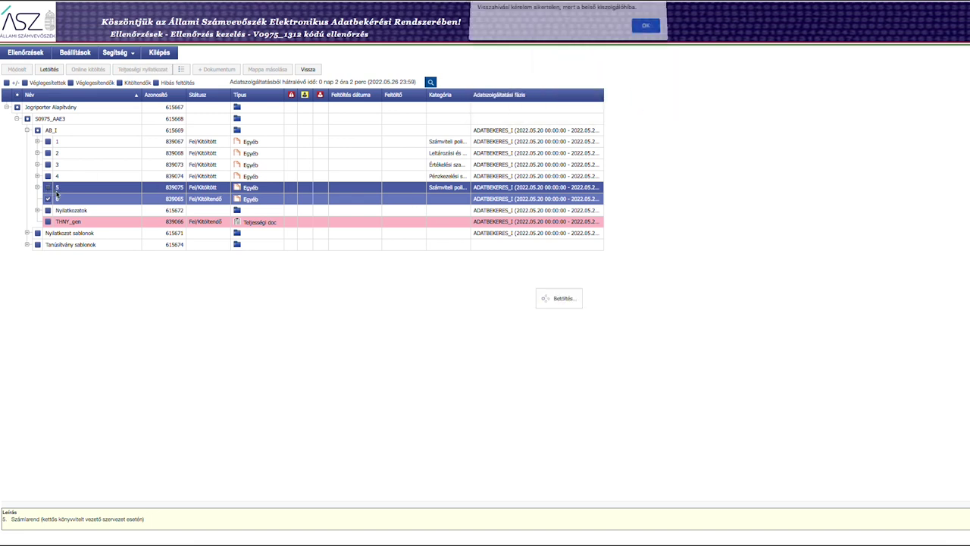
{"action": "left_click", "coordinate": [647, 29]}
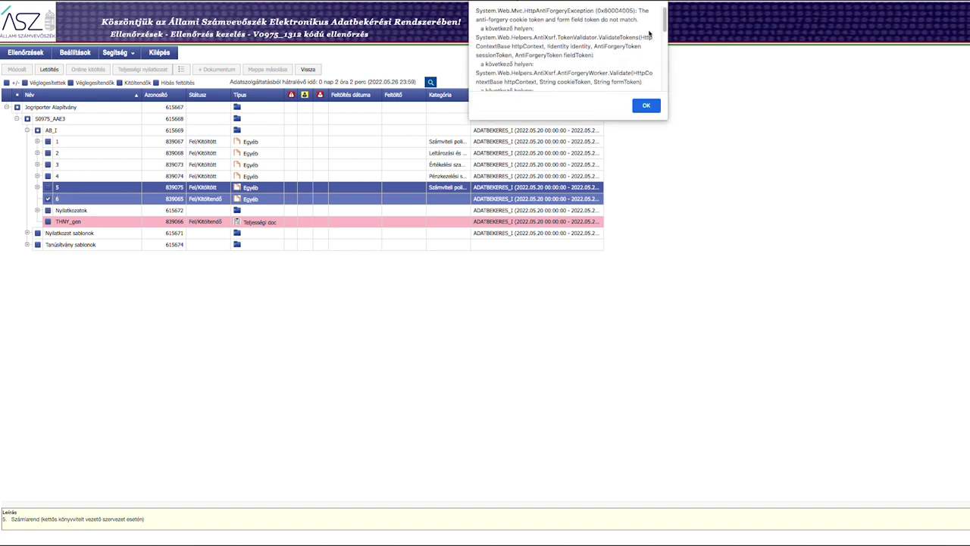
{"action": "left_click", "coordinate": [647, 106]}
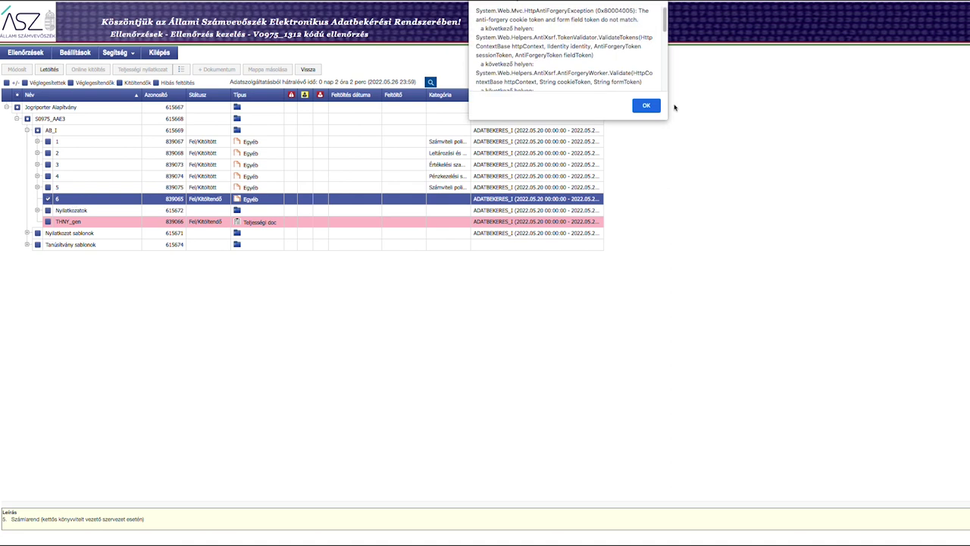
{"action": "left_click", "coordinate": [649, 108]}
{"action": "left_click", "coordinate": [648, 34]}
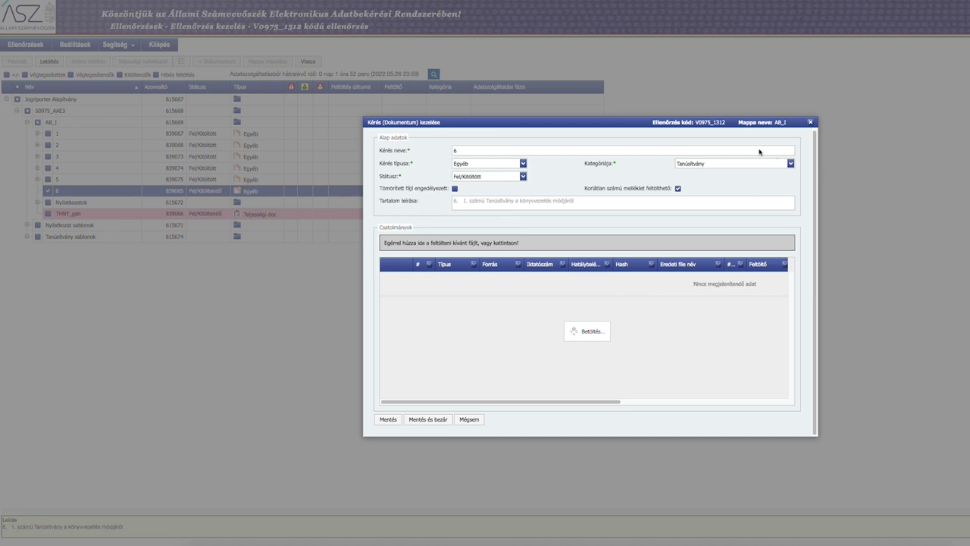
- Attach 6_Tanusitv_konyv_mod_JA.pdf to request 6, waiting out the unresponsive page, and save and close the request
{"action": "left_click", "coordinate": [531, 242]}
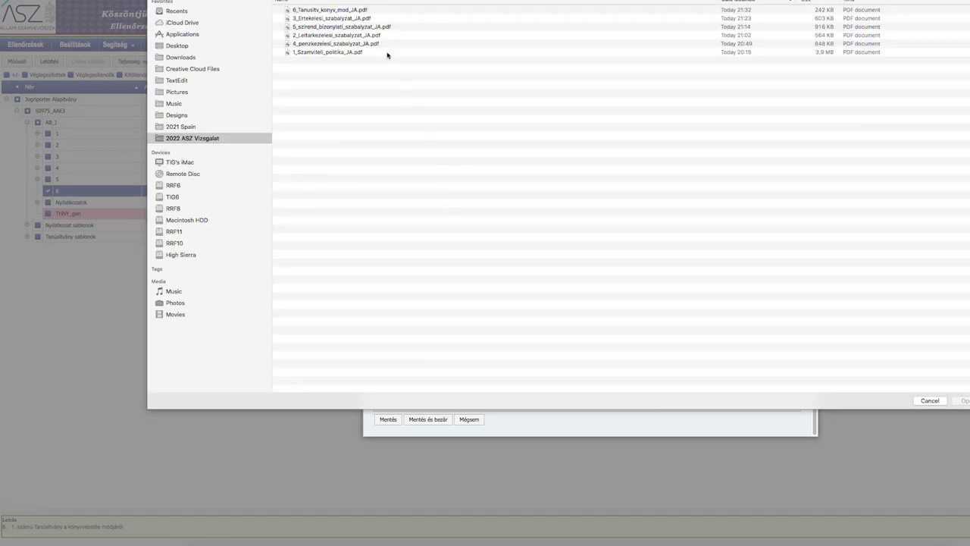
{"action": "left_click", "coordinate": [356, 9]}
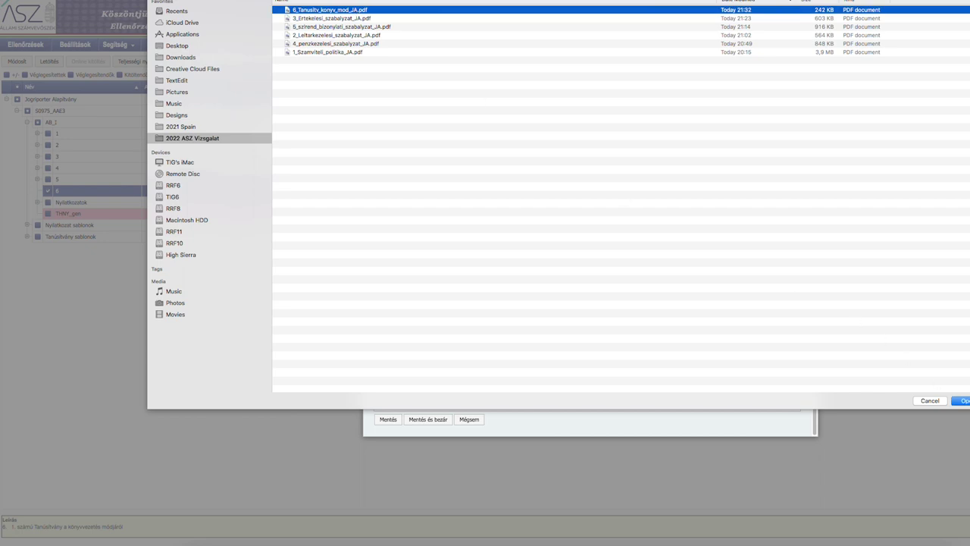
{"action": "left_click", "coordinate": [960, 400]}
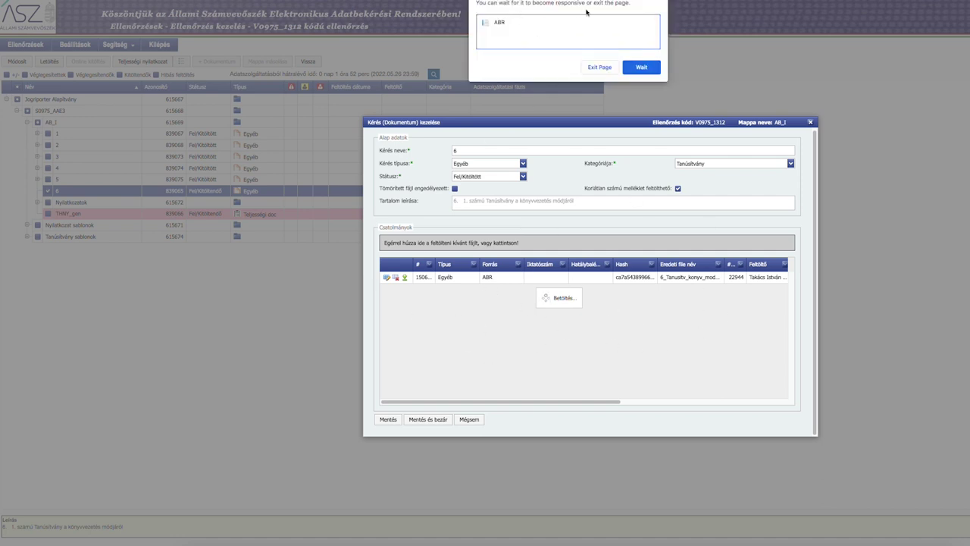
{"action": "left_click", "coordinate": [637, 68]}
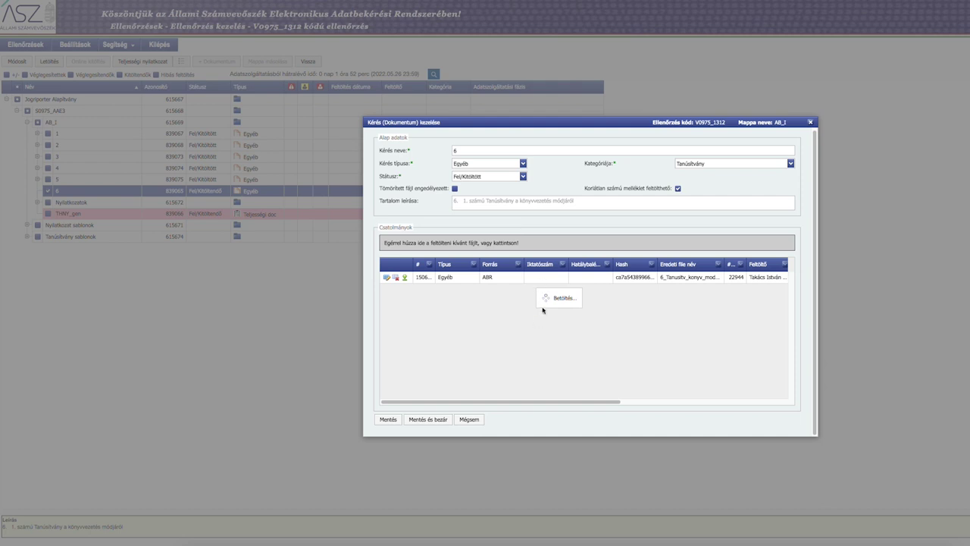
{"action": "left_click", "coordinate": [646, 68]}
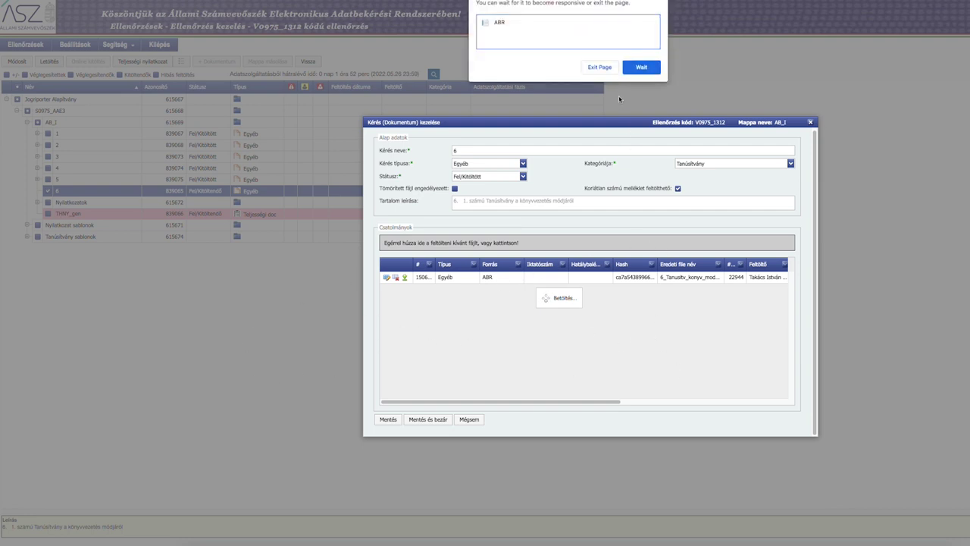
{"action": "left_click", "coordinate": [639, 67]}
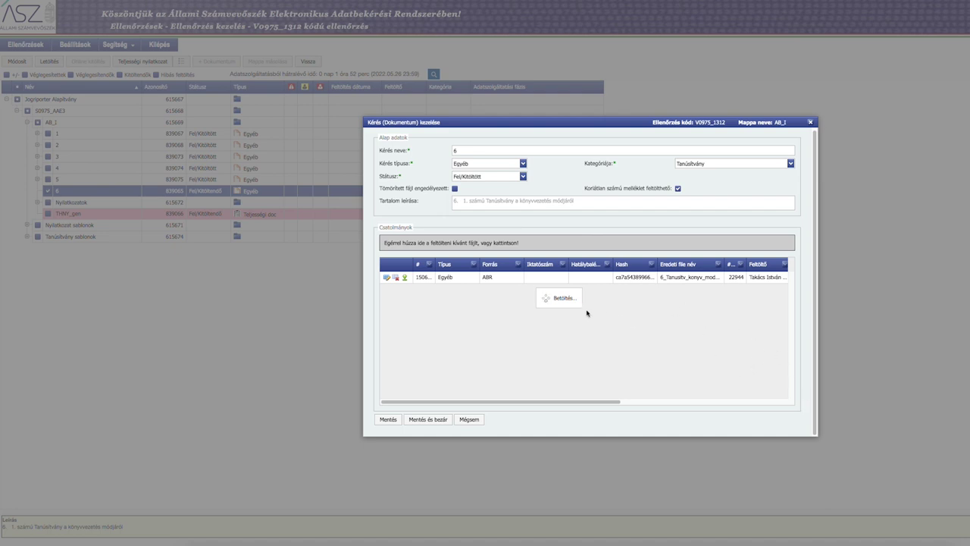
{"action": "left_click", "coordinate": [559, 306]}
{"action": "left_click", "coordinate": [930, 400]}
{"action": "left_click", "coordinate": [684, 340]}
{"action": "left_click", "coordinate": [929, 400]}
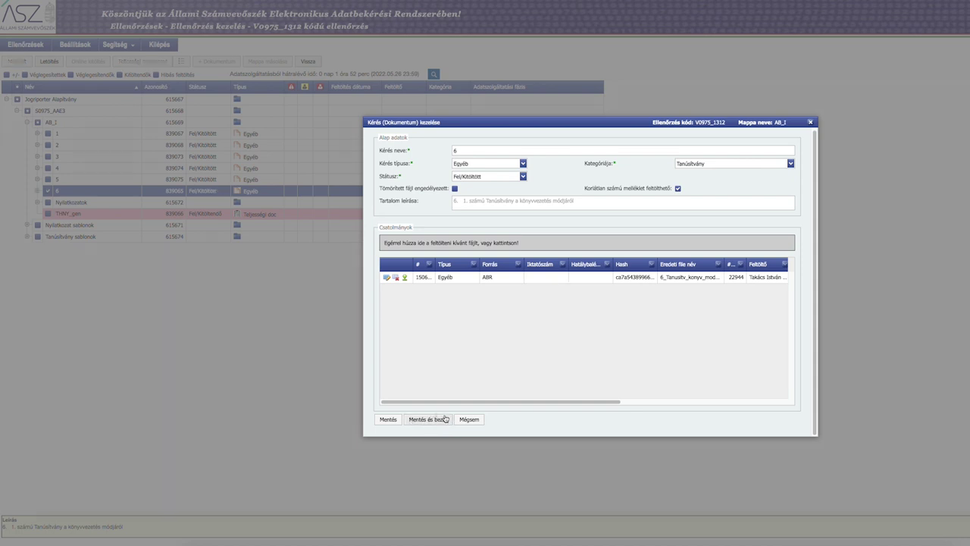
{"action": "left_click", "coordinate": [427, 422]}
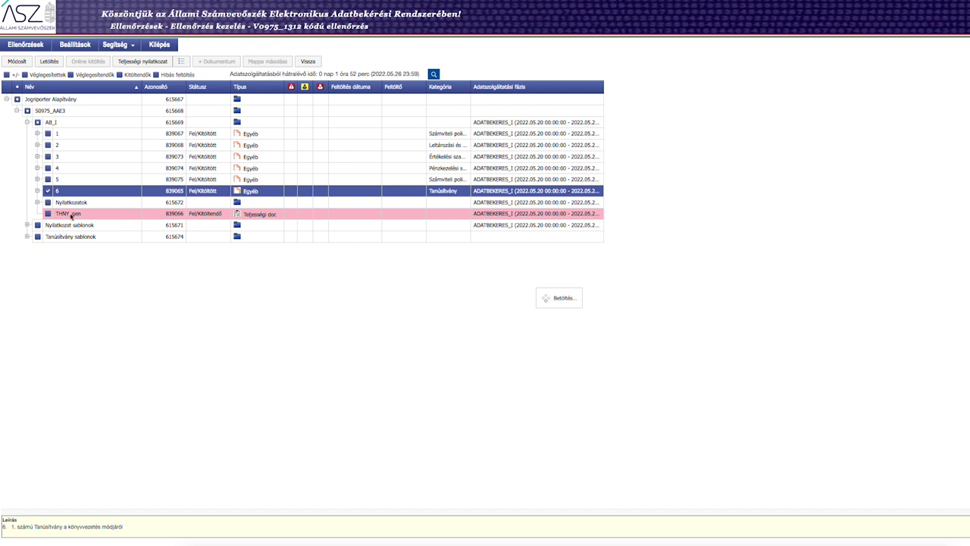
- Deselect request 6, return to Ellenőrzések, and try twice to download the selected THNY_gen entry, dismissing the errors
{"action": "left_click", "coordinate": [48, 191]}
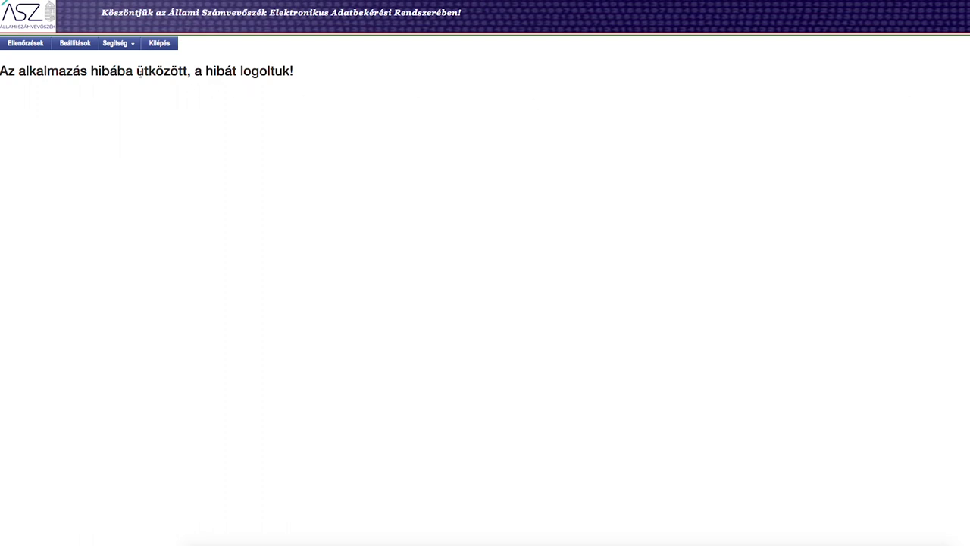
{"action": "left_click", "coordinate": [27, 45]}
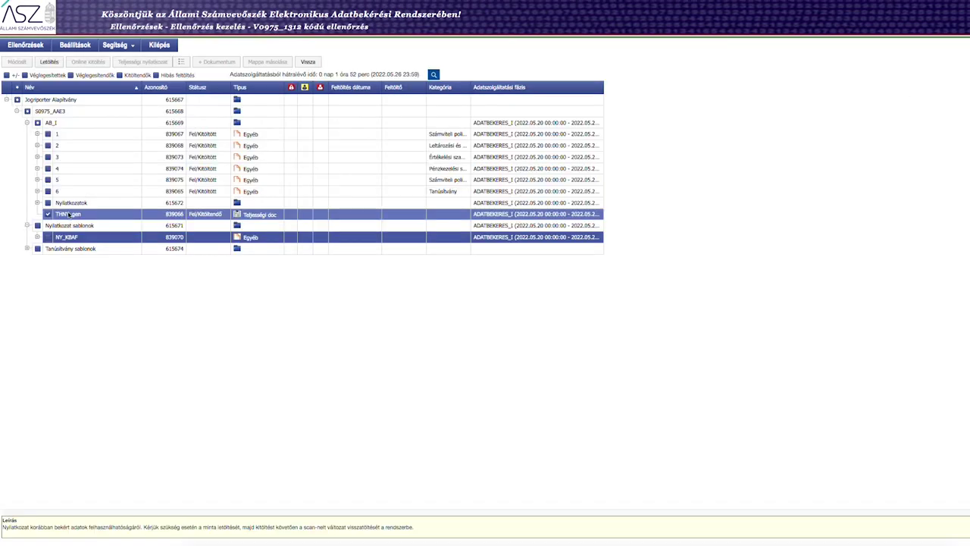
{"action": "left_click", "coordinate": [49, 62]}
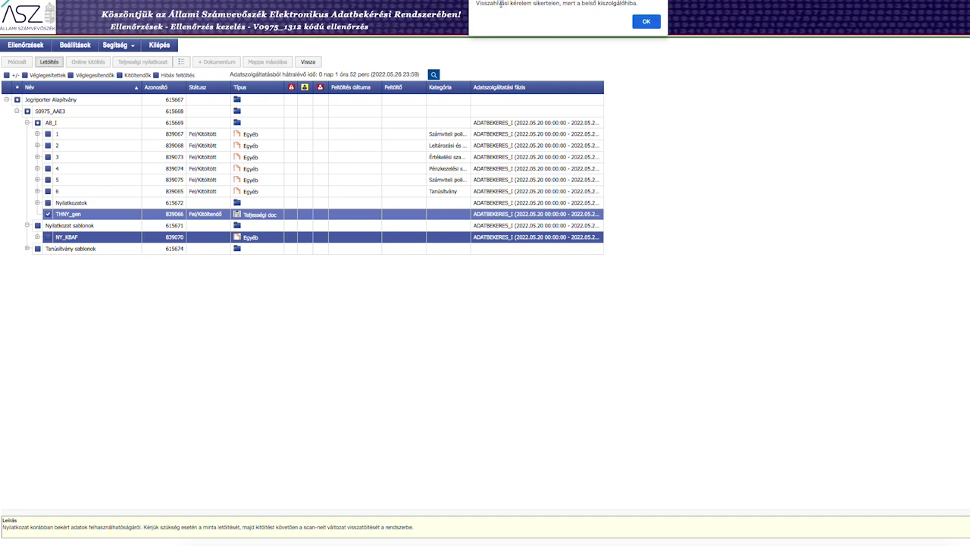
{"action": "left_click_drag", "start_coordinate": [477, 3], "coordinate": [643, 3]}
{"action": "left_click", "coordinate": [647, 20]}
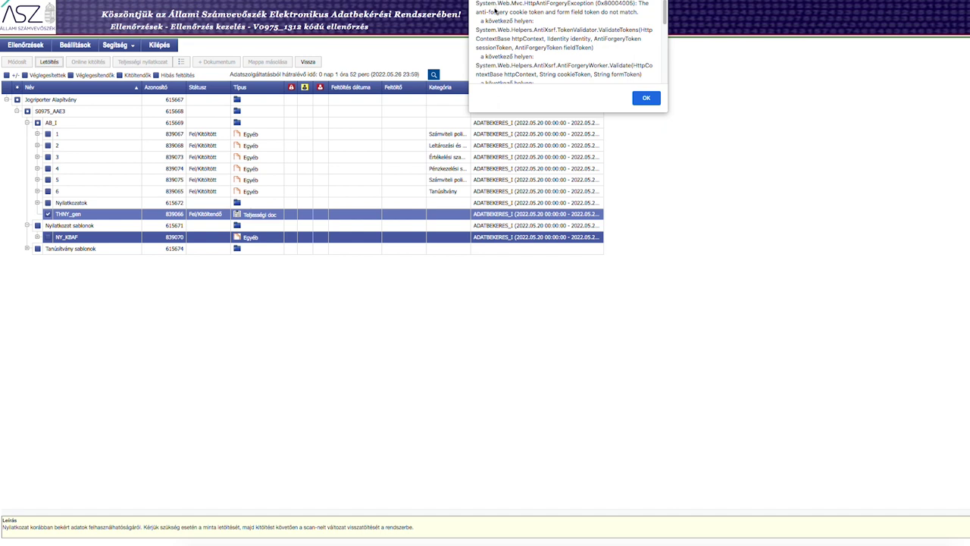
{"action": "scroll", "coordinate": [496, 12], "scroll_direction": "down", "scroll_amount": 3}
{"action": "left_click", "coordinate": [646, 97]}
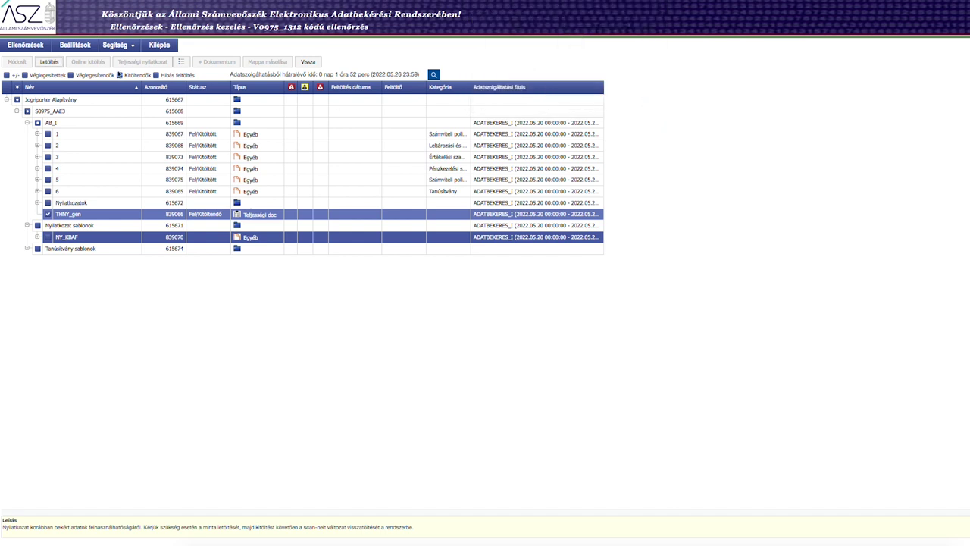
{"action": "left_click", "coordinate": [54, 63]}
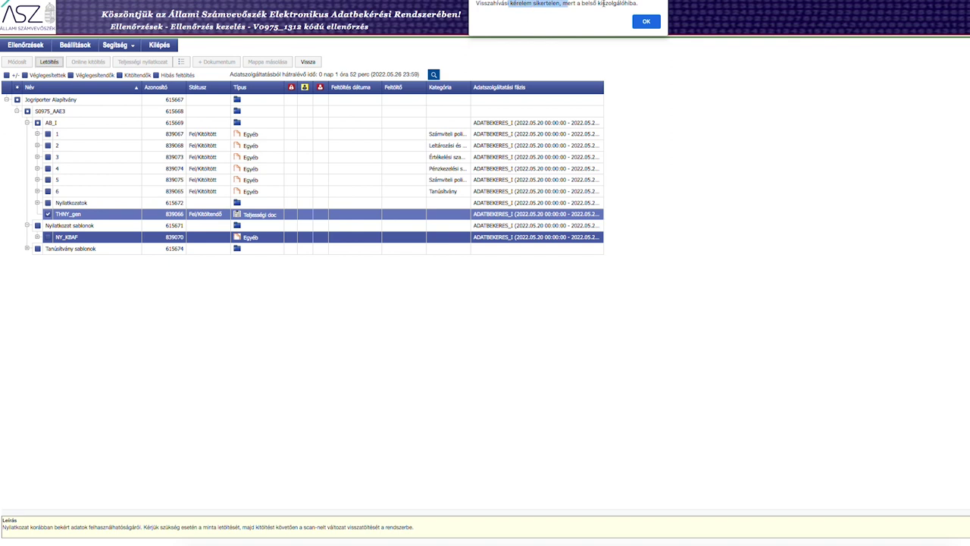
{"action": "left_click", "coordinate": [647, 21]}
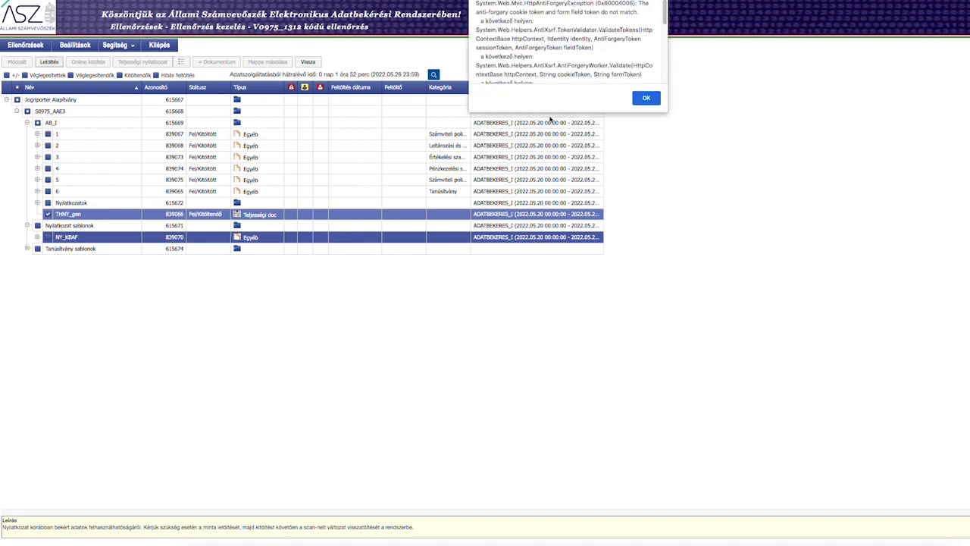
{"action": "left_click", "coordinate": [655, 98]}
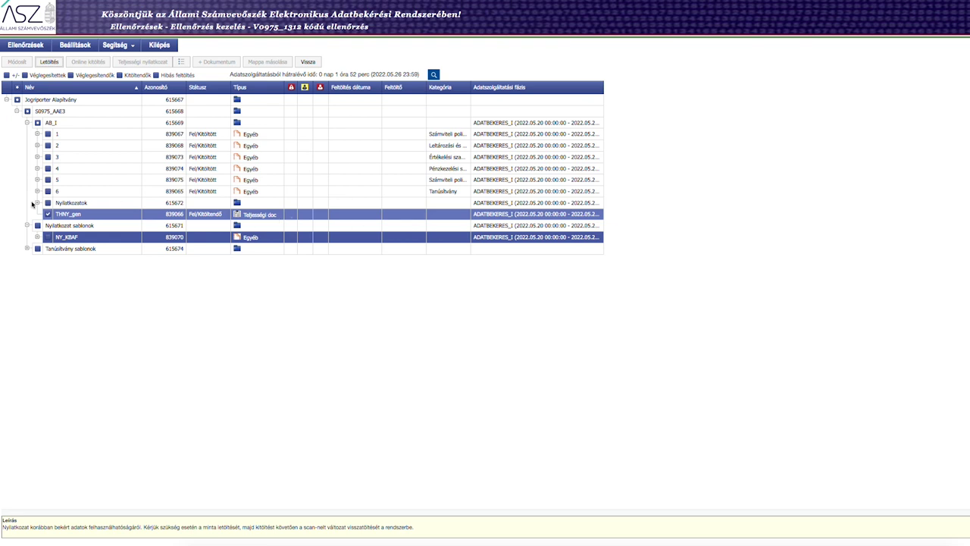
- Make THNY_gen the only highlighted entry and retry its download, dismissing the error messages
{"action": "left_click", "coordinate": [75, 215]}
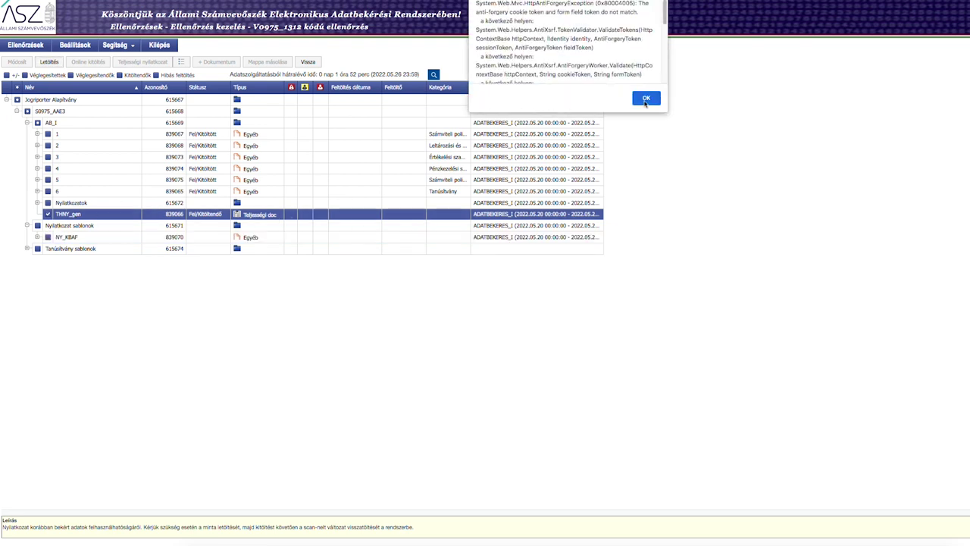
{"action": "left_click", "coordinate": [645, 100]}
{"action": "left_click", "coordinate": [645, 21]}
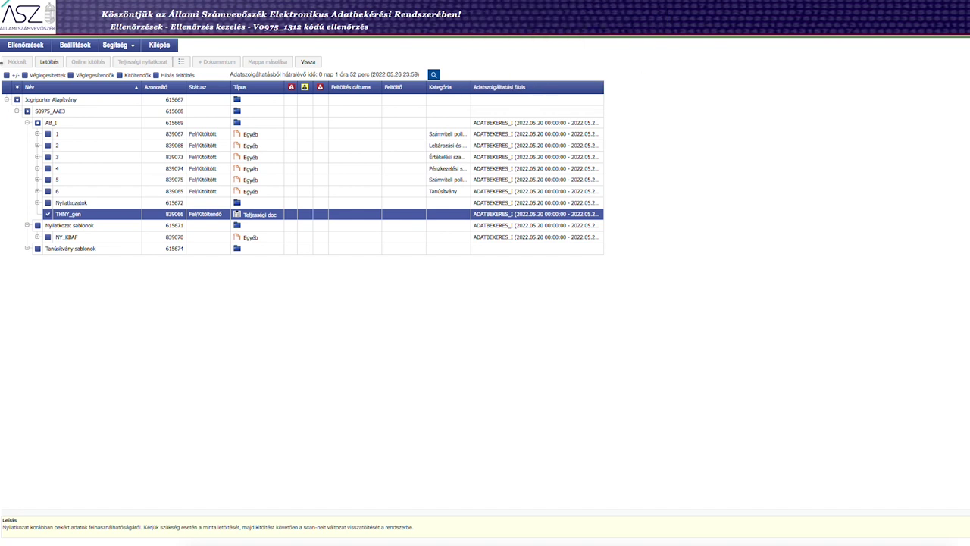
{"action": "left_click", "coordinate": [50, 64]}
{"action": "left_click", "coordinate": [645, 21]}
{"action": "left_click", "coordinate": [644, 97]}
- Clear Chrome's cached images and files for the All time range
{"action": "left_click", "coordinate": [34, 0]}
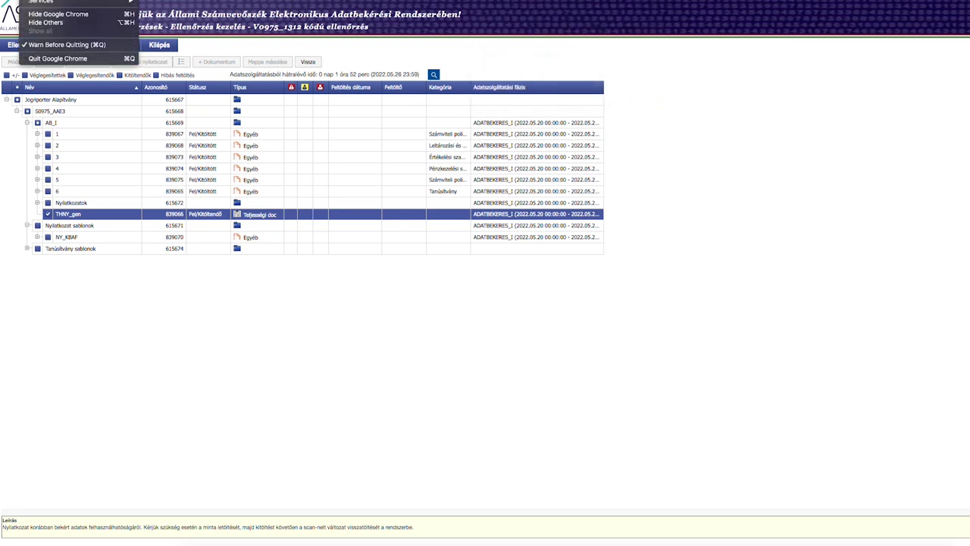
{"action": "key", "text": "Escape"}
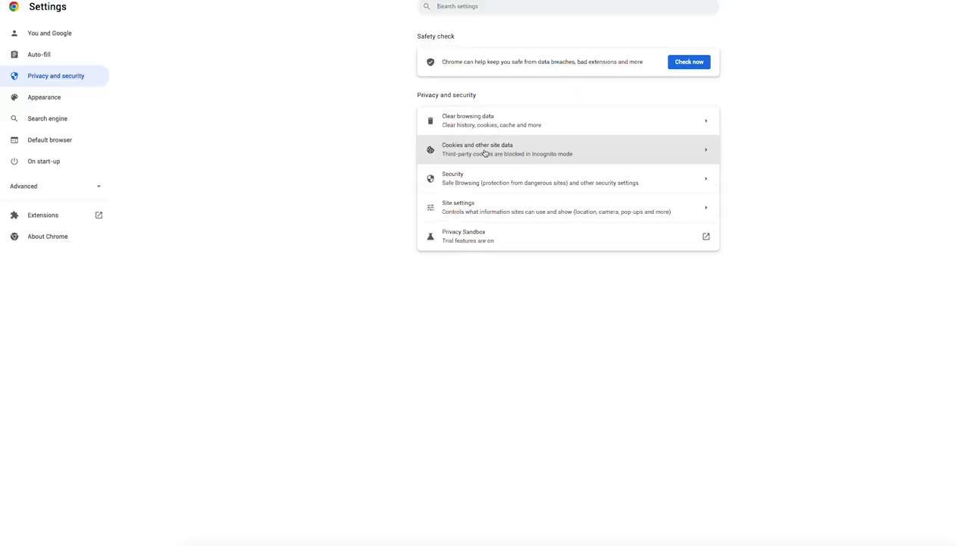
{"action": "left_click", "coordinate": [470, 122]}
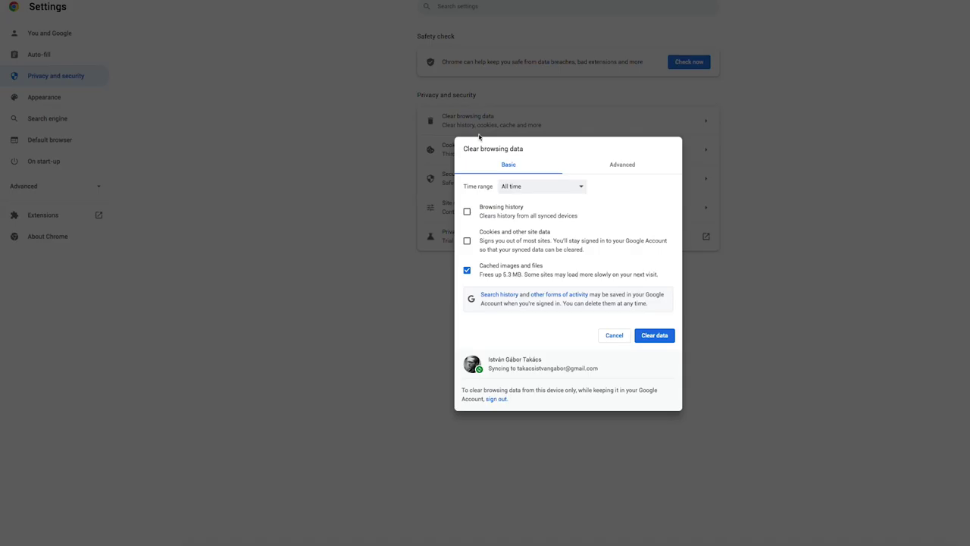
{"action": "left_click", "coordinate": [664, 338]}
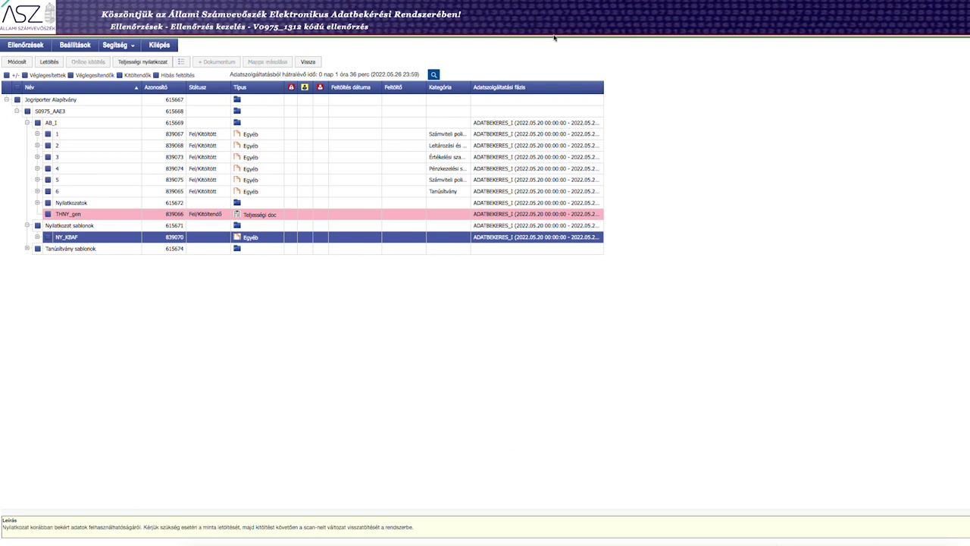
- Highlight the THNY_gen row, try to download its document, and dismiss the alert
{"action": "left_click", "coordinate": [67, 215]}
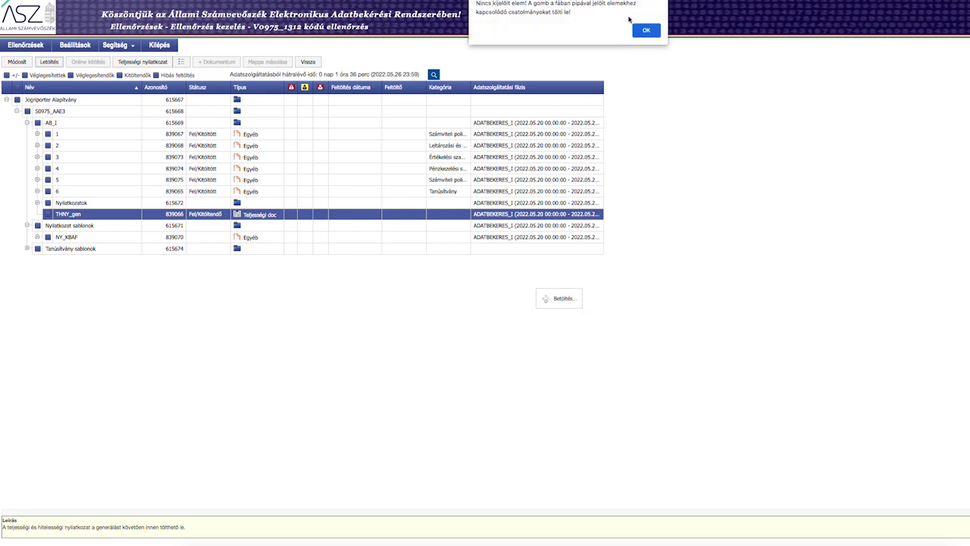
{"action": "left_click", "coordinate": [645, 31]}
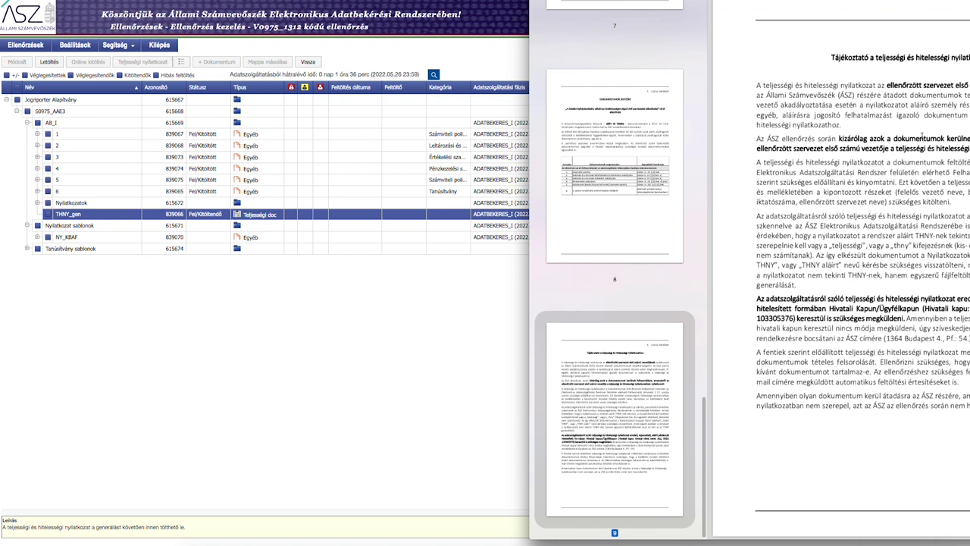
- Examine page 9 of the audit letter PDF for how to generate the completeness and authenticity declaration
{"action": "scroll", "coordinate": [841, 289], "scroll_direction": "up", "scroll_amount": 2}
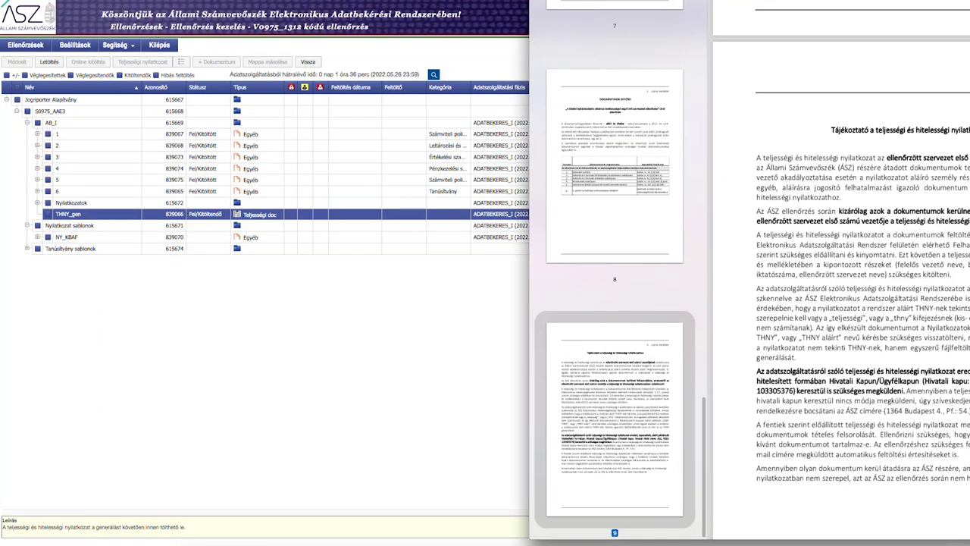
{"action": "scroll", "coordinate": [841, 289], "scroll_direction": "down", "scroll_amount": 1}
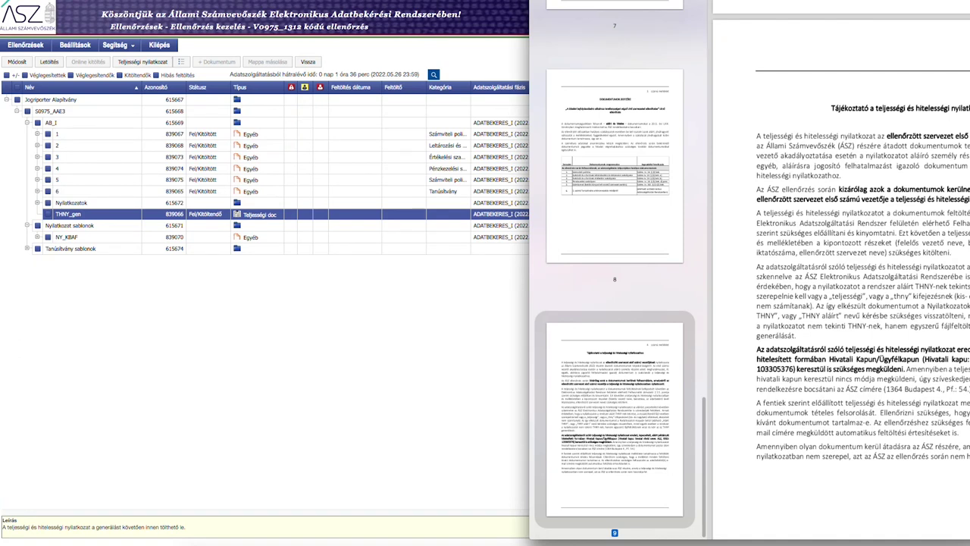
{"action": "scroll", "coordinate": [841, 289], "scroll_direction": "down", "scroll_amount": 1}
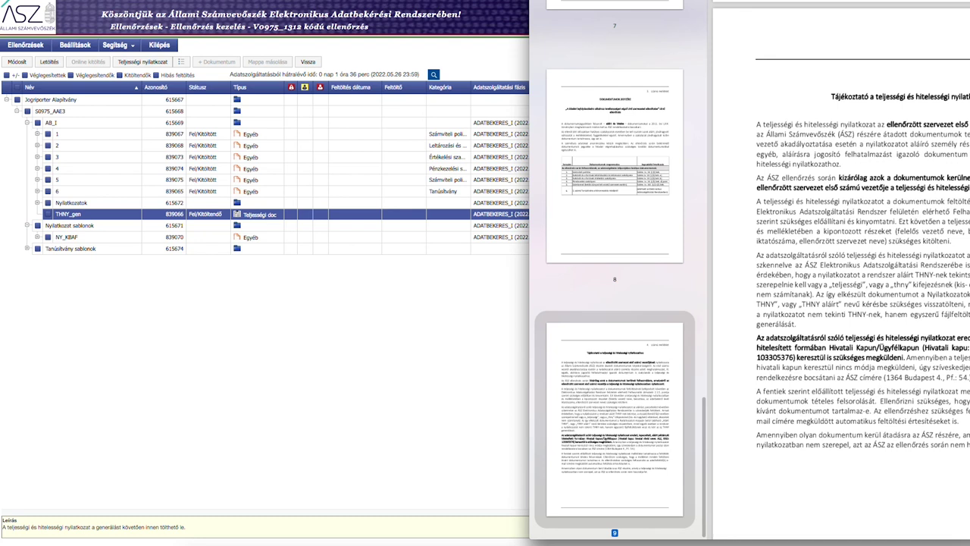
{"action": "double_click", "coordinate": [957, 212]}
{"action": "scroll", "coordinate": [813, 288], "scroll_direction": "up", "scroll_amount": 10}
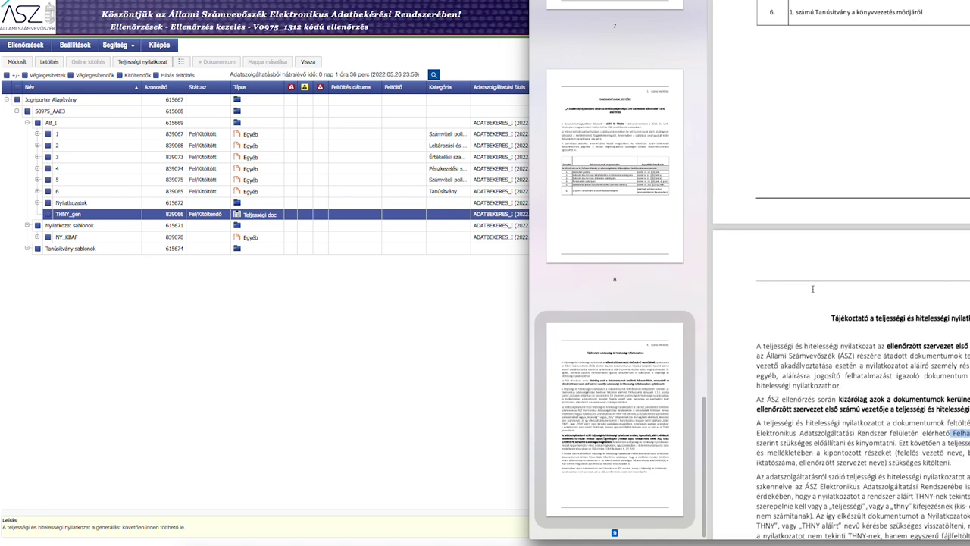
- Look back through pages 7 and 8 of the audit letter PDF and return to the audit's request tree
{"action": "scroll", "coordinate": [812, 288], "scroll_direction": "up", "scroll_amount": 5}
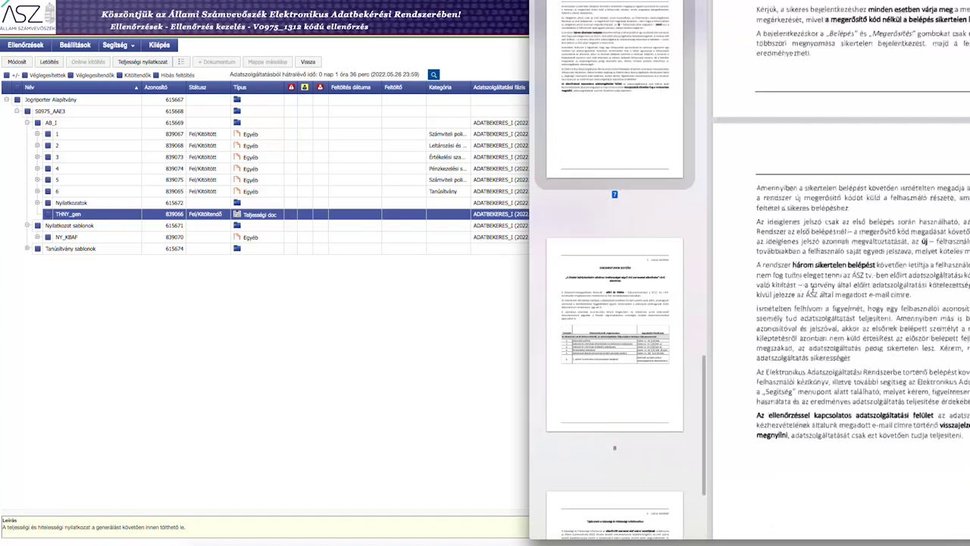
{"action": "scroll", "coordinate": [812, 289], "scroll_direction": "down", "scroll_amount": 10}
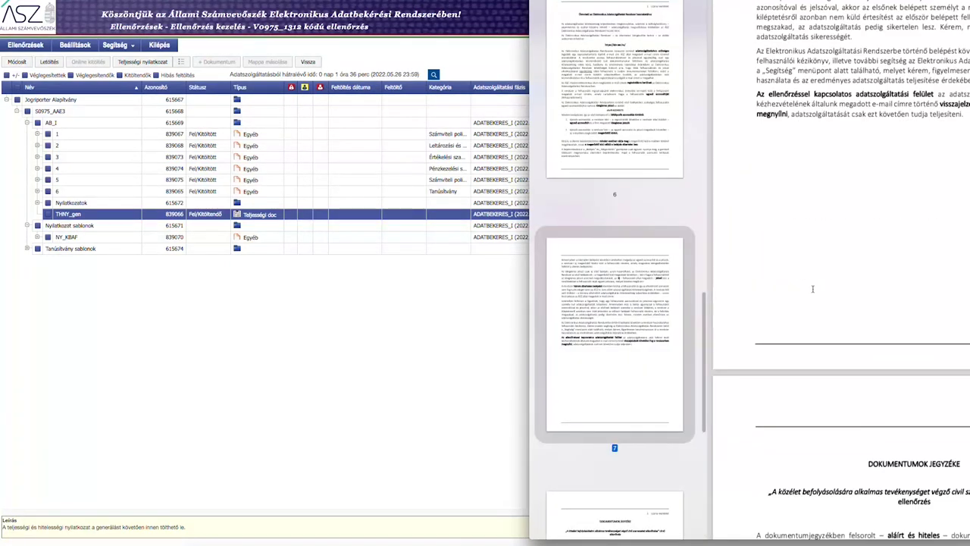
{"action": "left_click", "coordinate": [319, 333]}
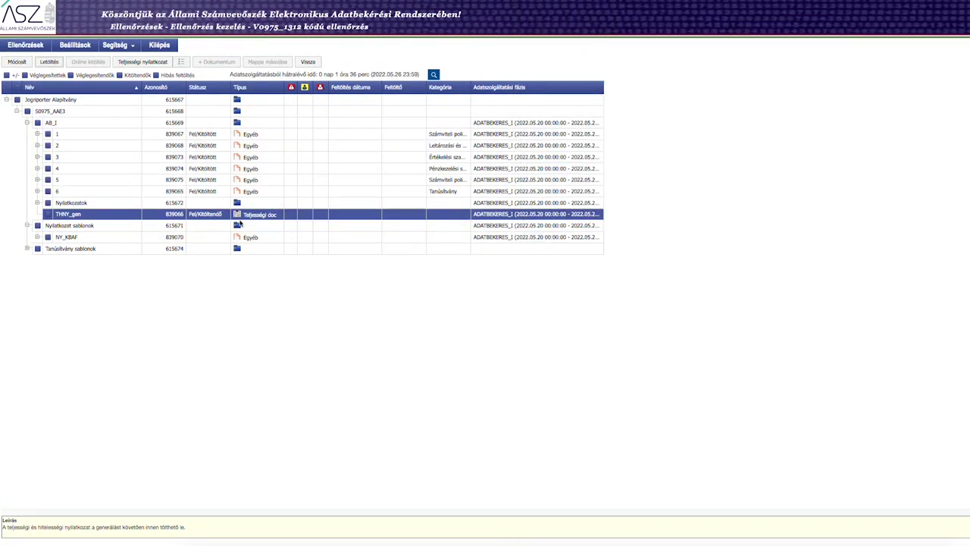
- Try to expand the NY_KBAF entry under Nyilatkozat sablonok and reopen the audits section
{"action": "left_click", "coordinate": [38, 238]}
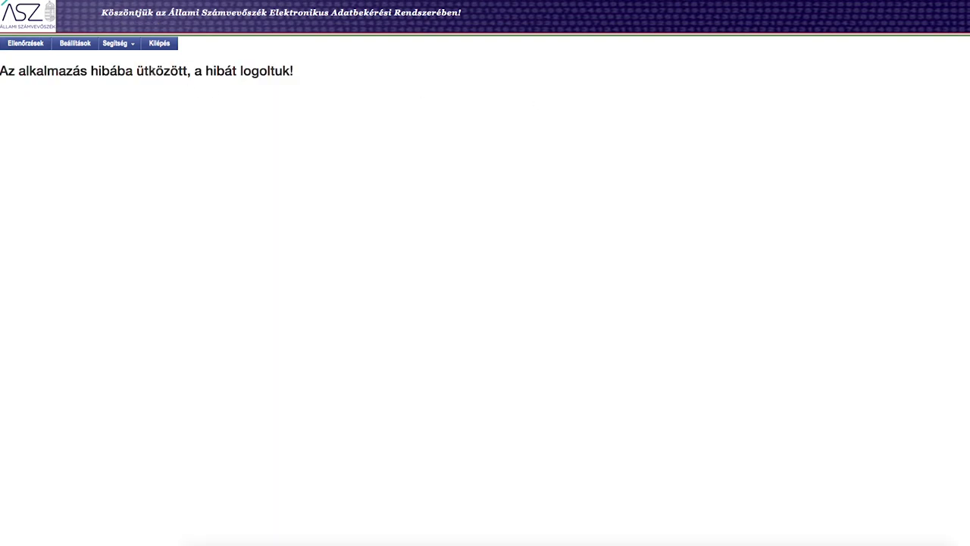
{"action": "left_click", "coordinate": [28, 45]}
{"action": "left_click", "coordinate": [26, 47]}
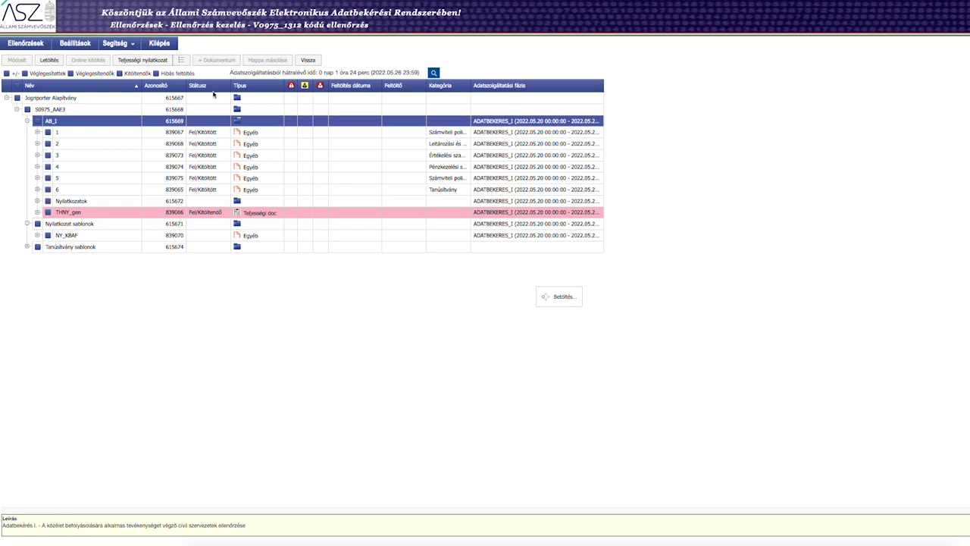
- Generate the completeness declaration for folder AB_I, download its PDF, and return to the audits section
{"action": "left_click", "coordinate": [154, 61]}
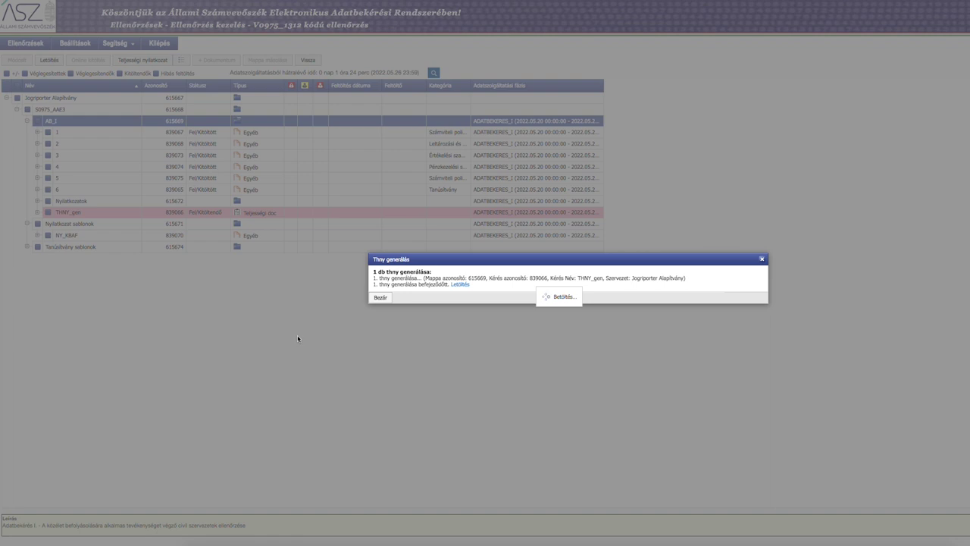
{"action": "left_click", "coordinate": [460, 285]}
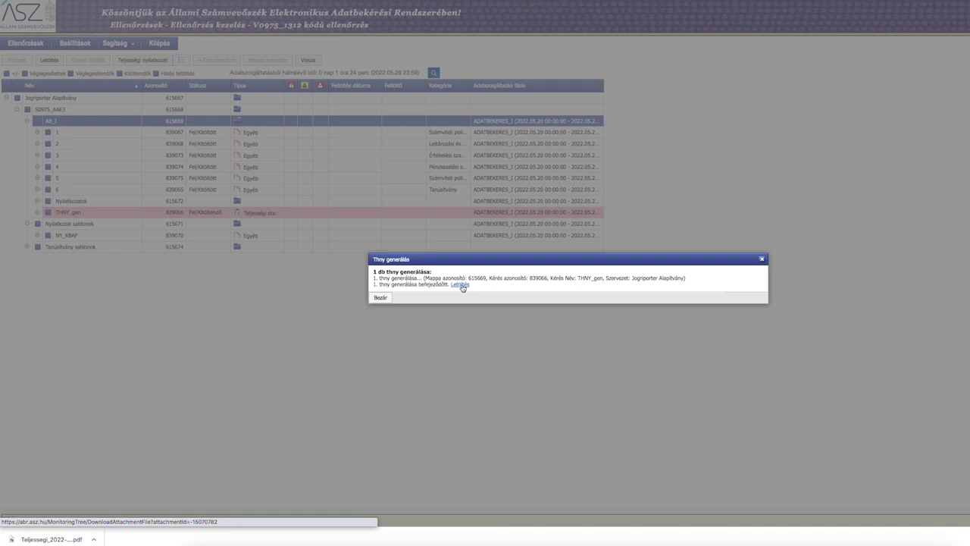
{"action": "left_click", "coordinate": [380, 298]}
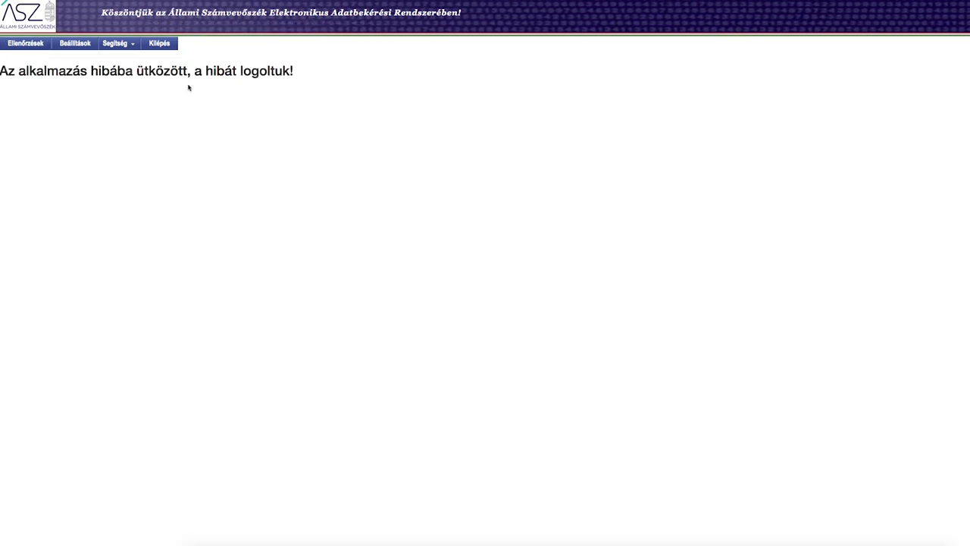
{"action": "left_click", "coordinate": [26, 45]}
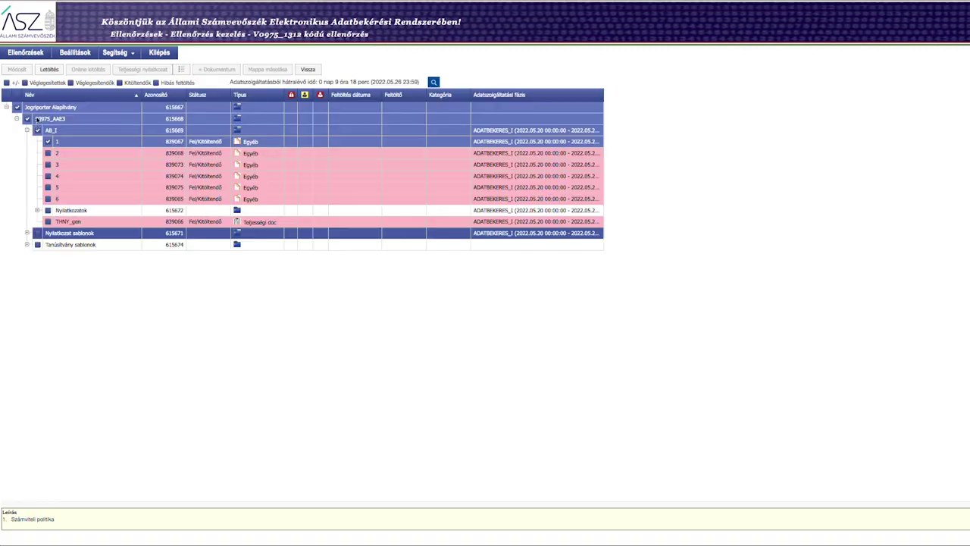
- Try to select the Tanúsítvány sablonok folder, read through the error details and dismiss both alerts
{"action": "left_click", "coordinate": [56, 246]}
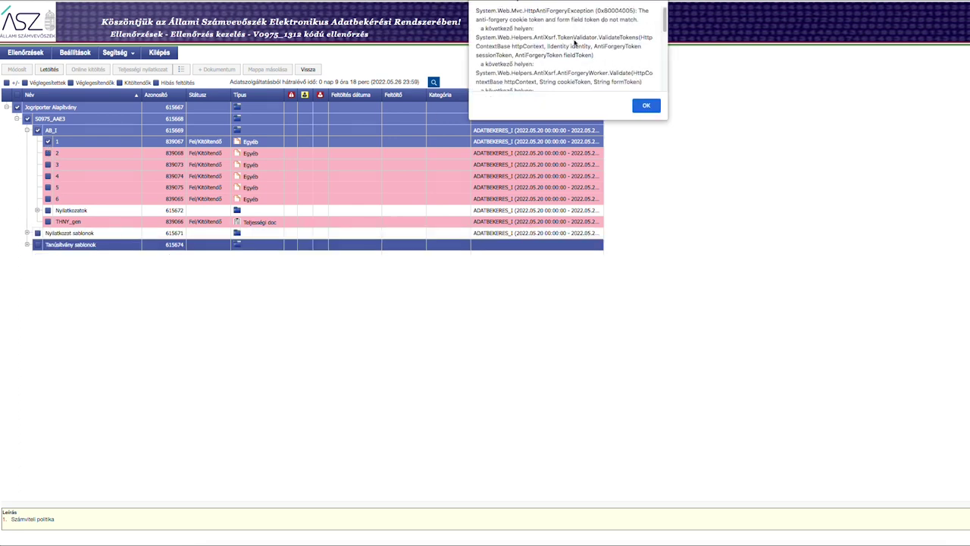
{"action": "scroll", "coordinate": [584, 44], "scroll_direction": "down", "scroll_amount": 5}
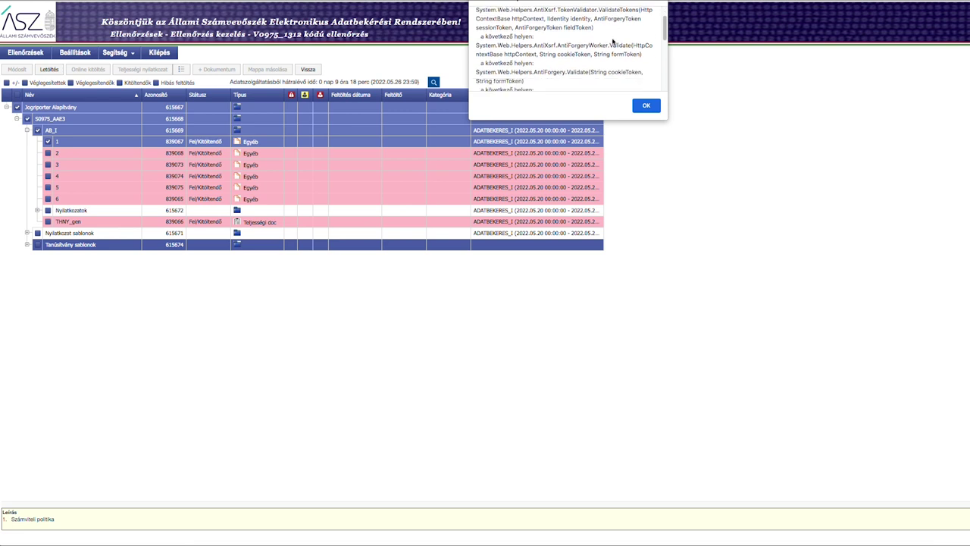
{"action": "scroll", "coordinate": [614, 42], "scroll_direction": "down", "scroll_amount": 6}
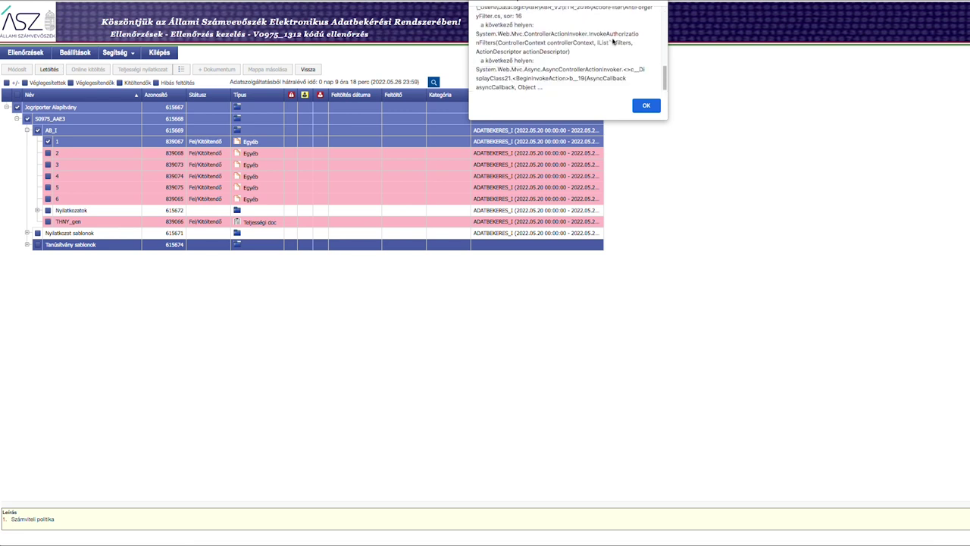
{"action": "left_click", "coordinate": [645, 105]}
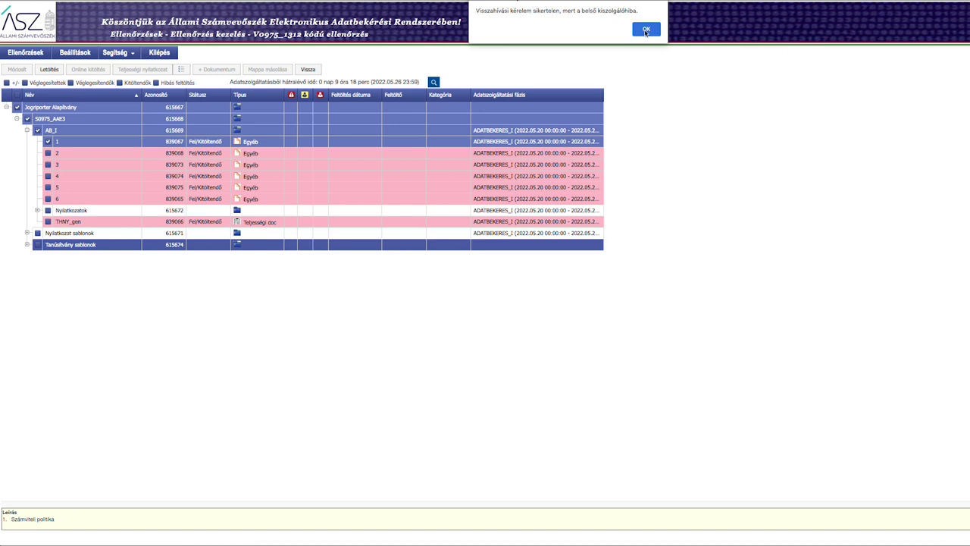
{"action": "left_click", "coordinate": [645, 29]}
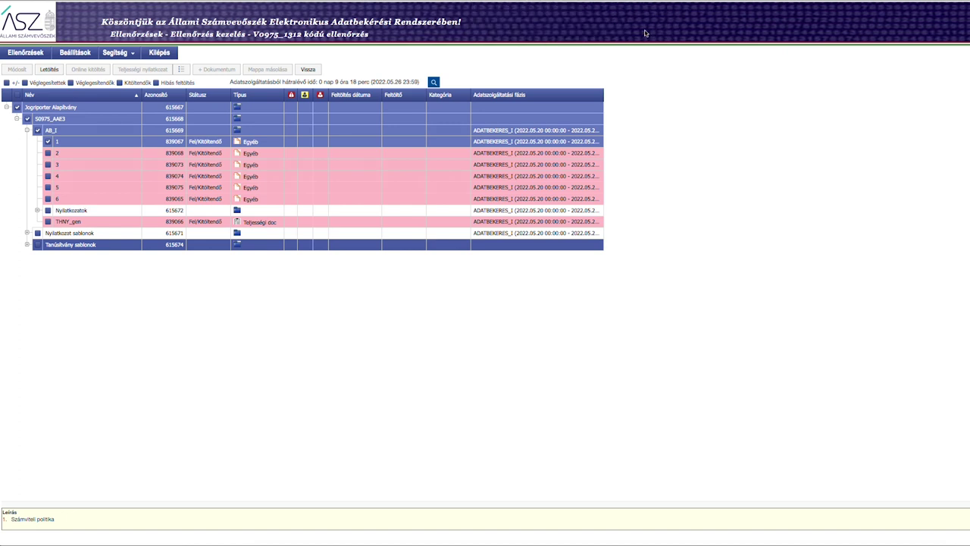
- Try to select the Nyilatkozat sablonok folder, read the error details and dismiss both alerts
{"action": "left_click", "coordinate": [90, 233]}
{"action": "scroll", "coordinate": [506, 56], "scroll_direction": "down", "scroll_amount": 5}
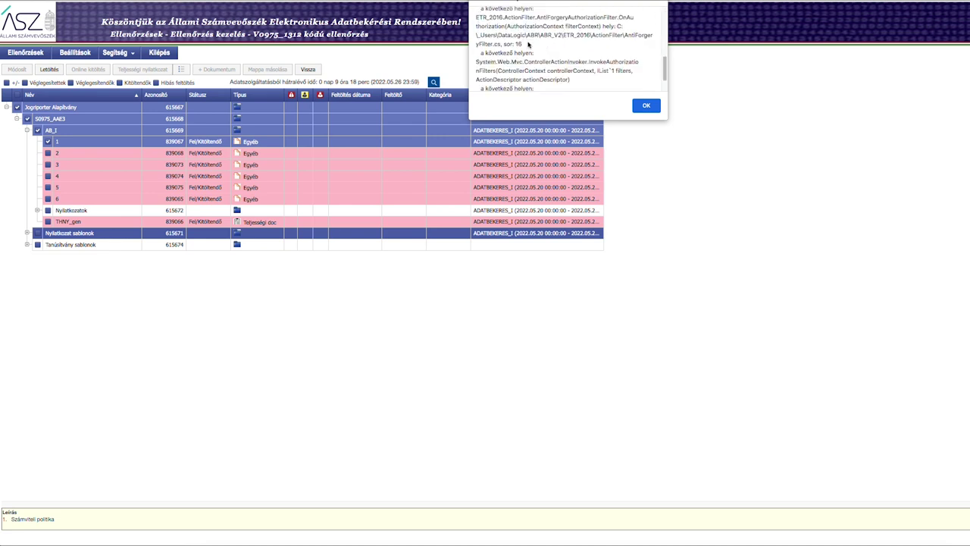
{"action": "left_click", "coordinate": [646, 106]}
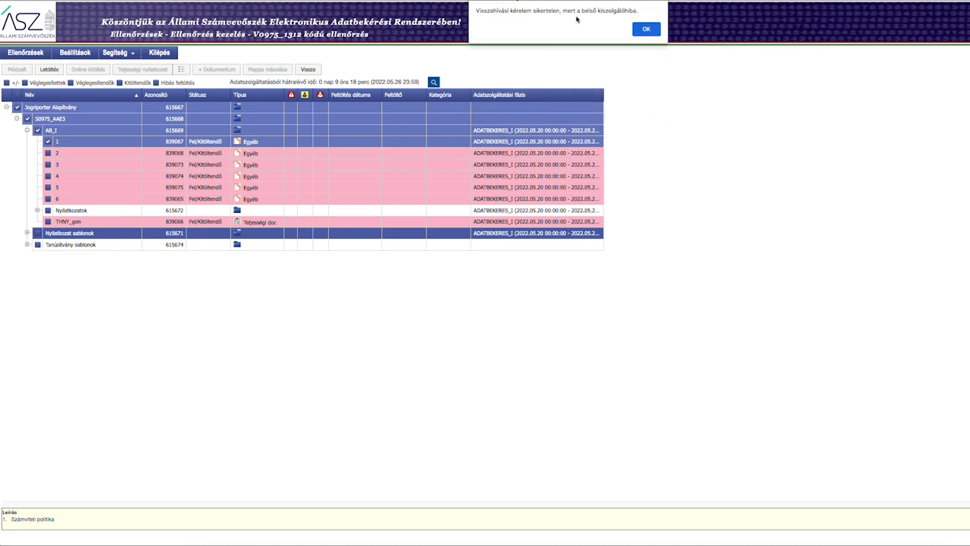
{"action": "left_click", "coordinate": [643, 29]}
- Try to select request 2 in folder AB_I, read the error details and dismiss both alerts
{"action": "left_click", "coordinate": [62, 154]}
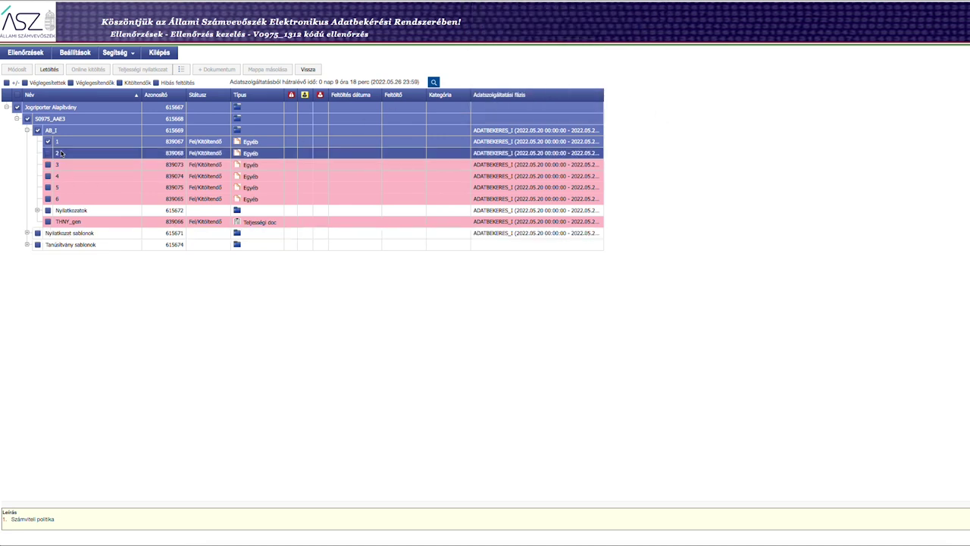
{"action": "scroll", "coordinate": [622, 80], "scroll_direction": "down", "scroll_amount": 3}
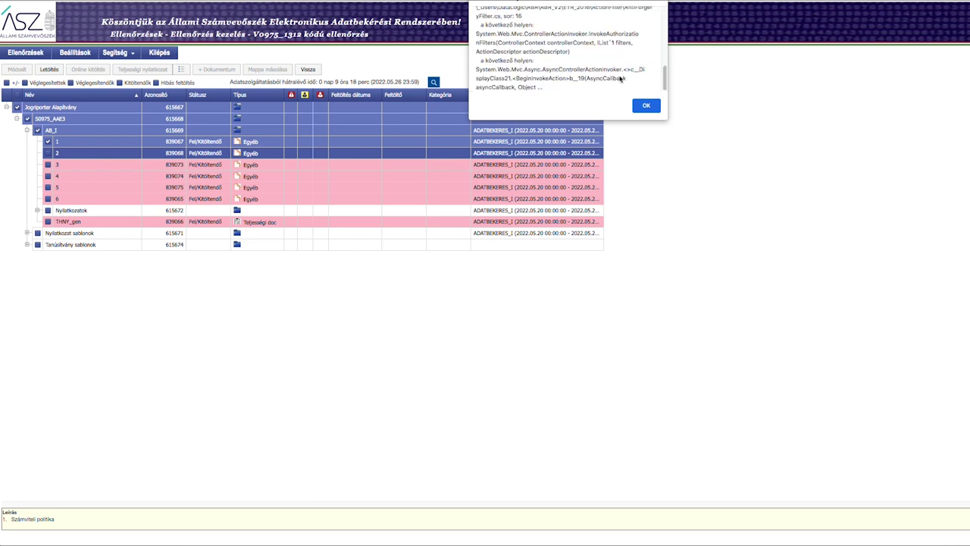
{"action": "left_click", "coordinate": [635, 105]}
{"action": "left_click", "coordinate": [642, 31]}
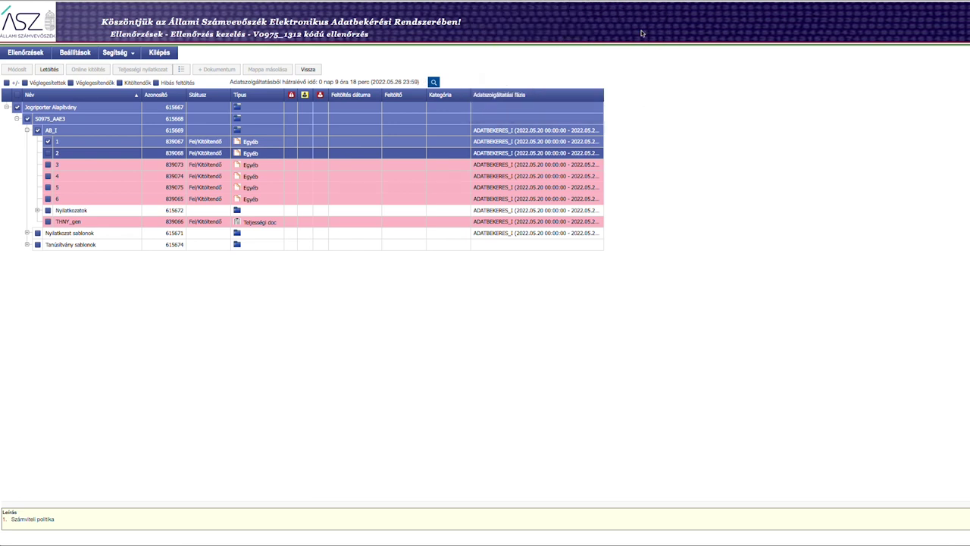
- Highlight the Jogriporter Alapítvány root entry and uncheck it, dismissing the error alerts
{"action": "left_click", "coordinate": [33, 108]}
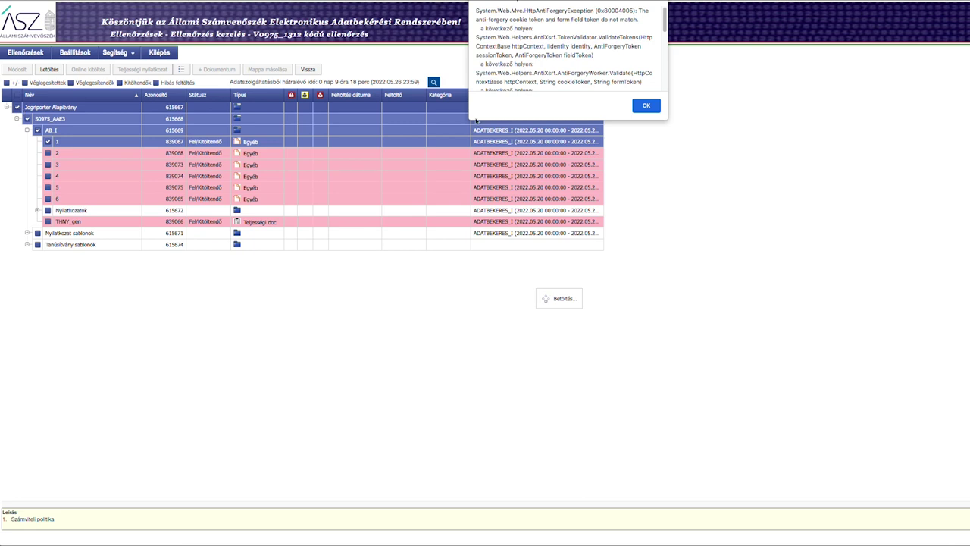
{"action": "left_click", "coordinate": [646, 107]}
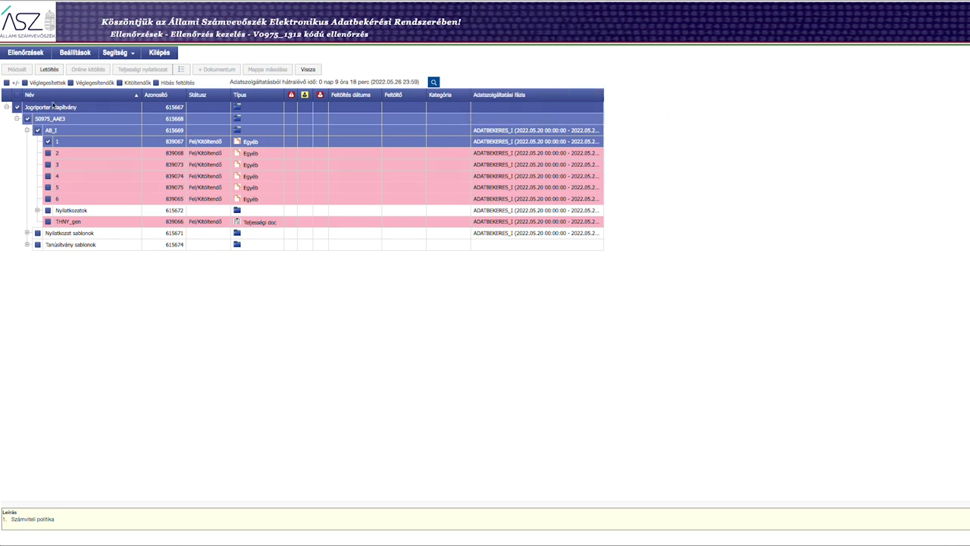
{"action": "left_click", "coordinate": [16, 106]}
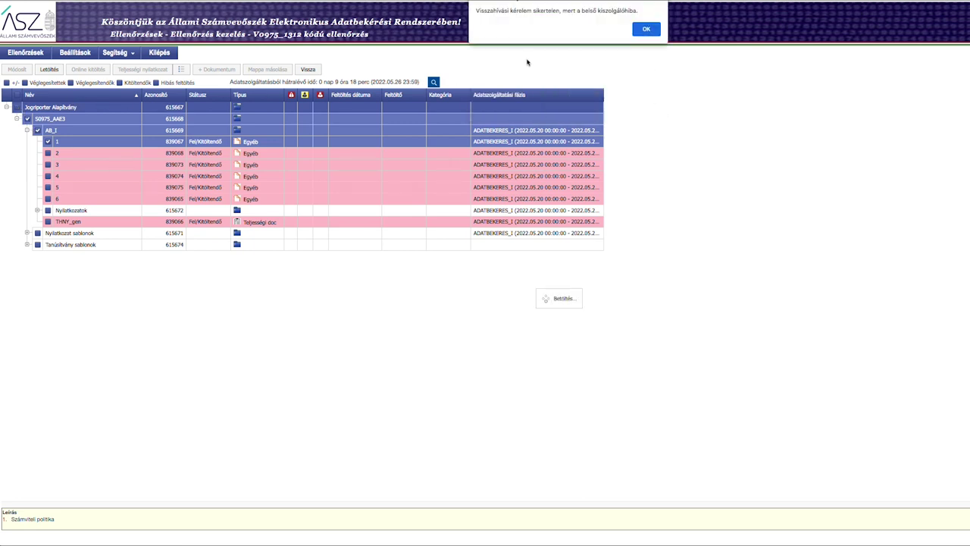
{"action": "left_click", "coordinate": [646, 28]}
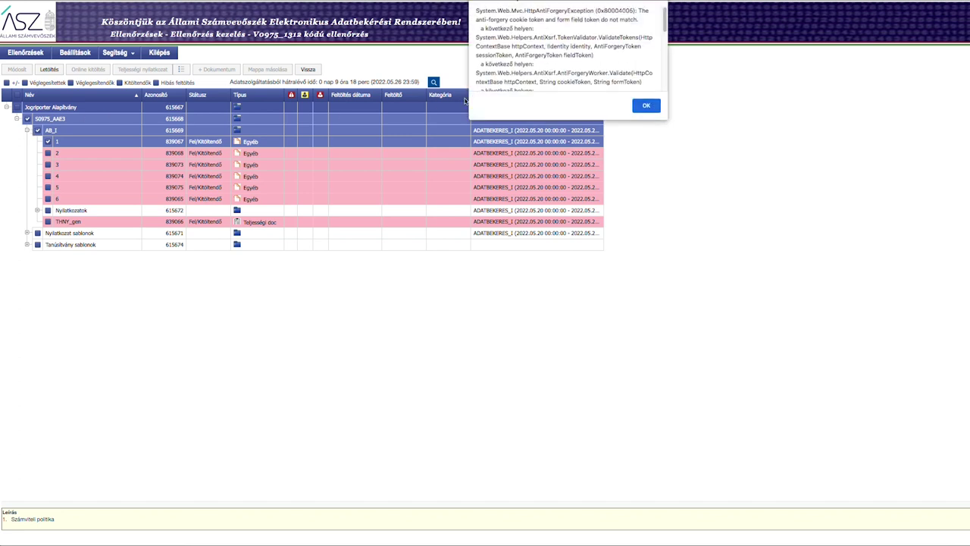
{"action": "left_click", "coordinate": [645, 105]}
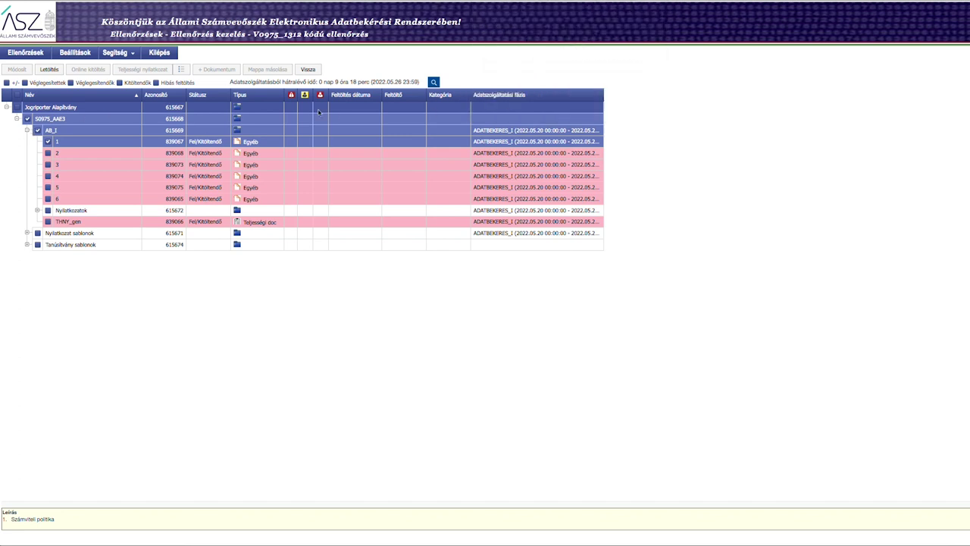
- Uncheck folder AB_I and its request 1, dismissing each error alert
{"action": "left_click", "coordinate": [36, 129]}
{"action": "left_click", "coordinate": [648, 29]}
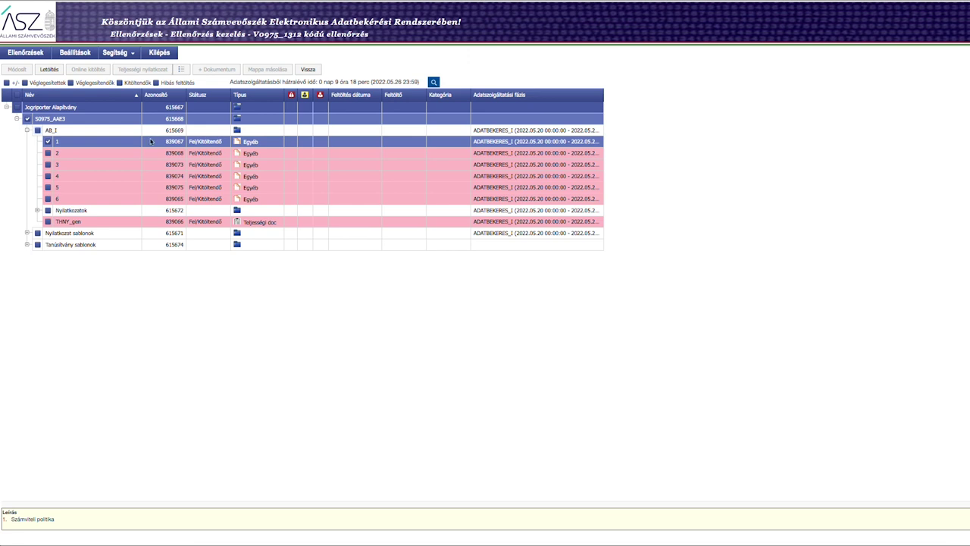
{"action": "left_click", "coordinate": [634, 106]}
{"action": "left_click", "coordinate": [48, 141]}
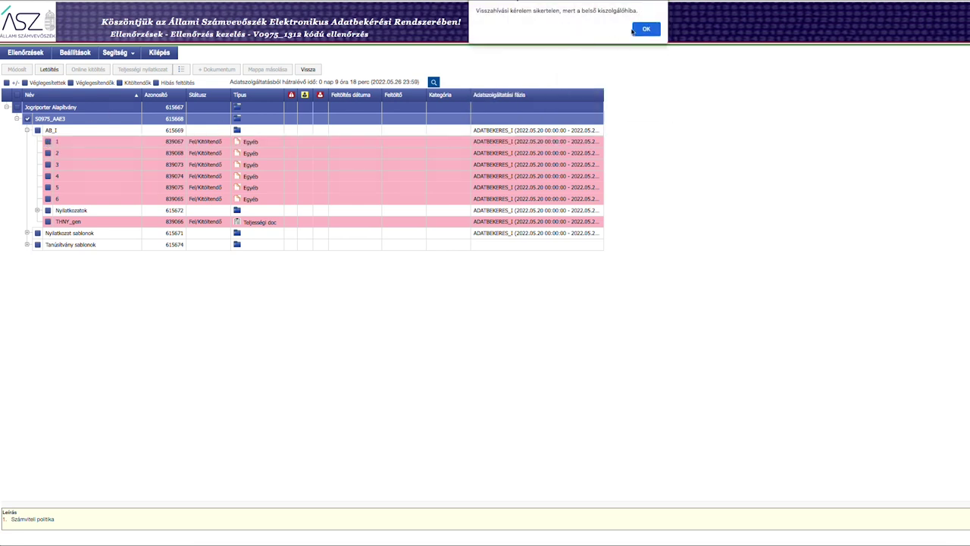
{"action": "left_click", "coordinate": [639, 32]}
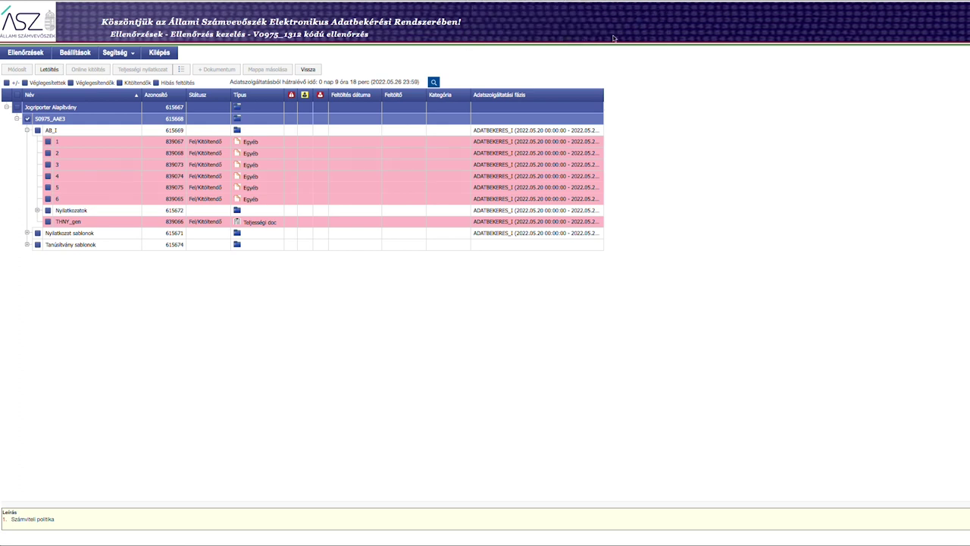
{"action": "scroll", "coordinate": [621, 71], "scroll_direction": "down", "scroll_amount": 5}
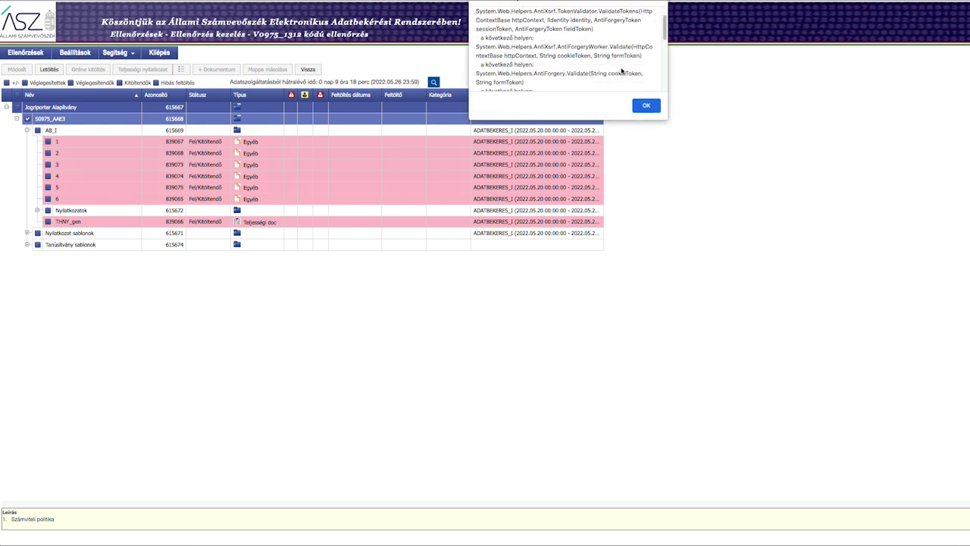
{"action": "left_click", "coordinate": [646, 105]}
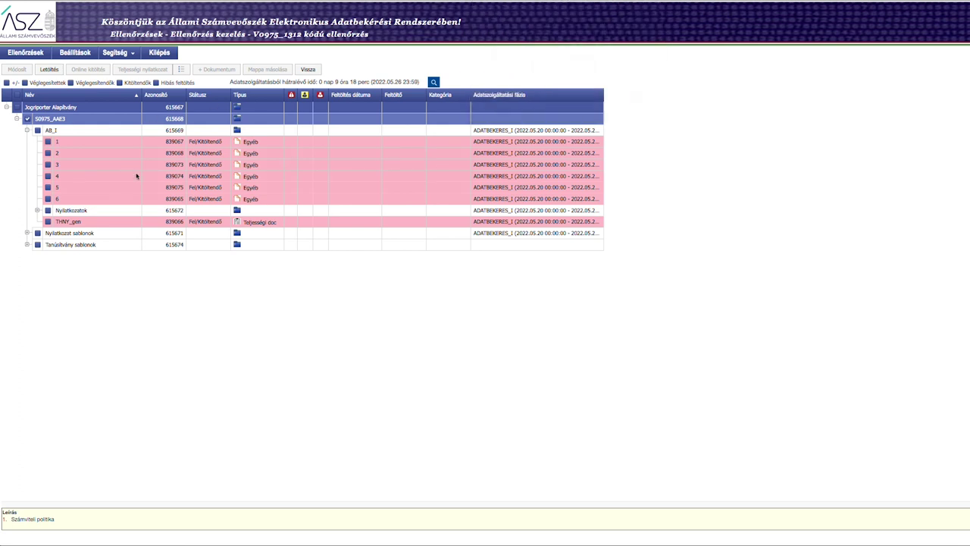
- Try to select request 6 in folder AB_I and dismiss both error alerts
{"action": "left_click", "coordinate": [70, 199]}
{"action": "left_click", "coordinate": [644, 103]}
{"action": "left_click", "coordinate": [646, 27]}
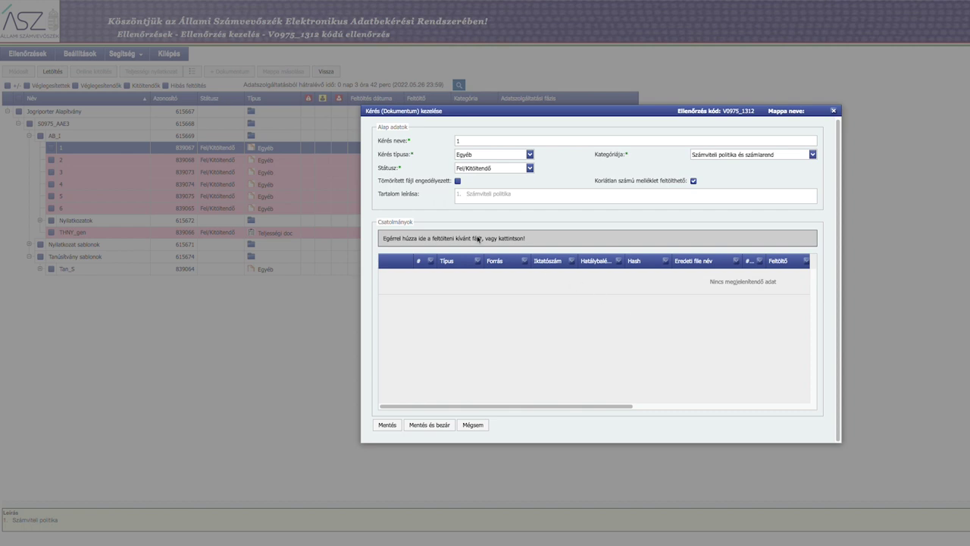
- Try to attach 1_Szamviteli_politika_JA.pdf to request 1, read through the error details and dismiss the alert
{"action": "left_click", "coordinate": [454, 238]}
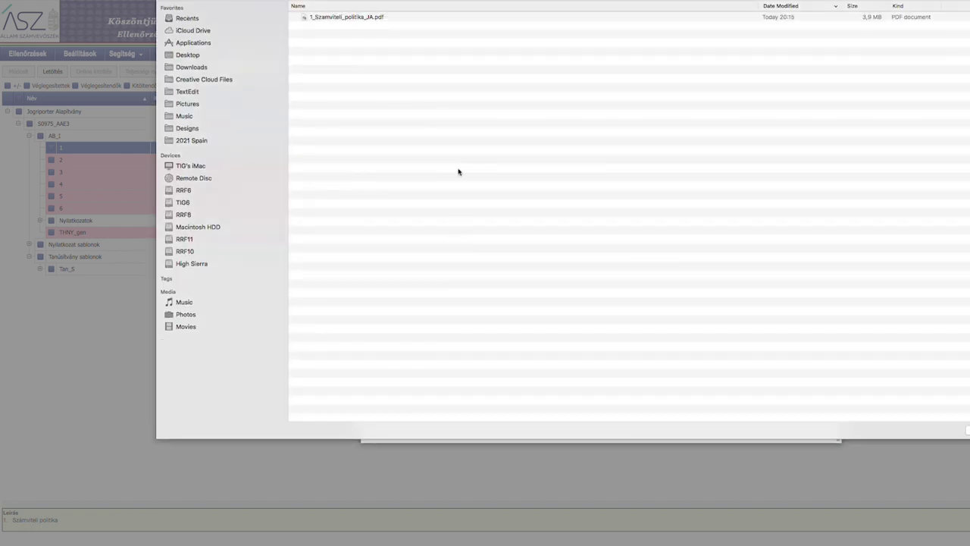
{"action": "left_click", "coordinate": [360, 18]}
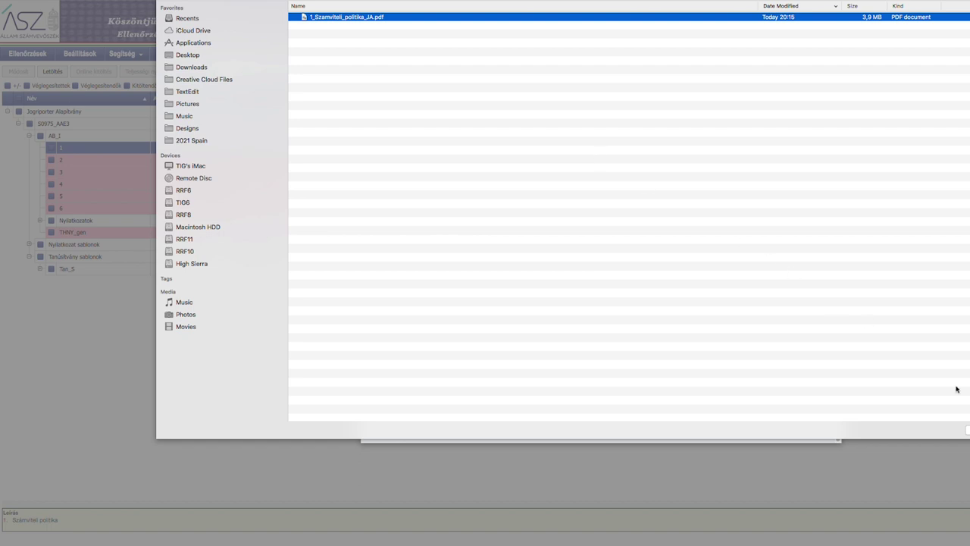
{"action": "key", "text": "Return"}
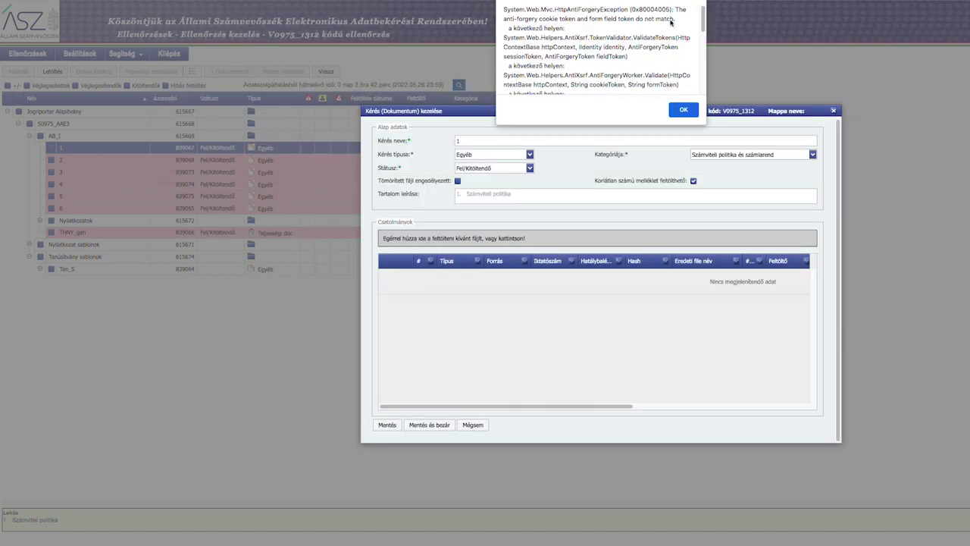
{"action": "left_click_drag", "start_coordinate": [704, 20], "coordinate": [704, 84]}
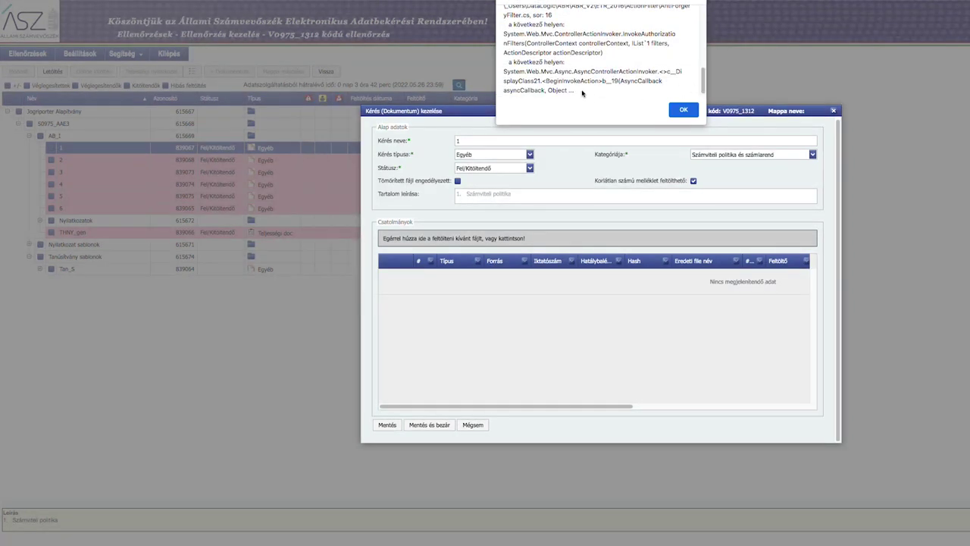
{"action": "left_click", "coordinate": [683, 110]}
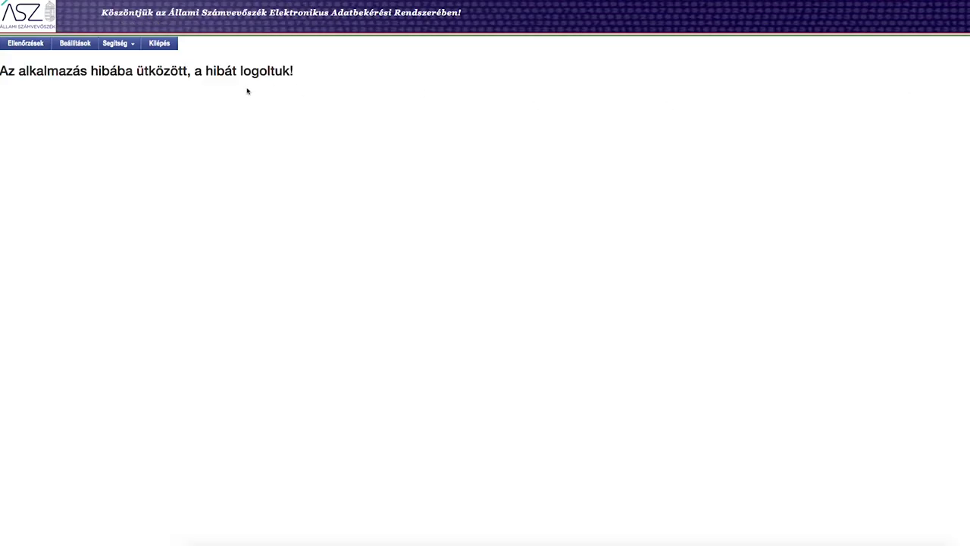
- Return to audit V0975_1312 and try to open request 5 in folder AB_I for modification
{"action": "left_click", "coordinate": [27, 49]}
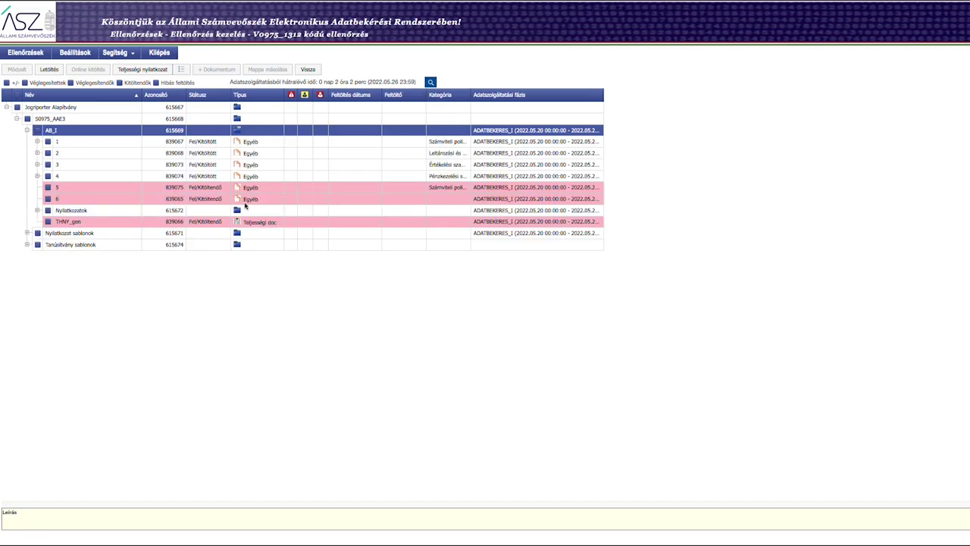
{"action": "left_click", "coordinate": [75, 188]}
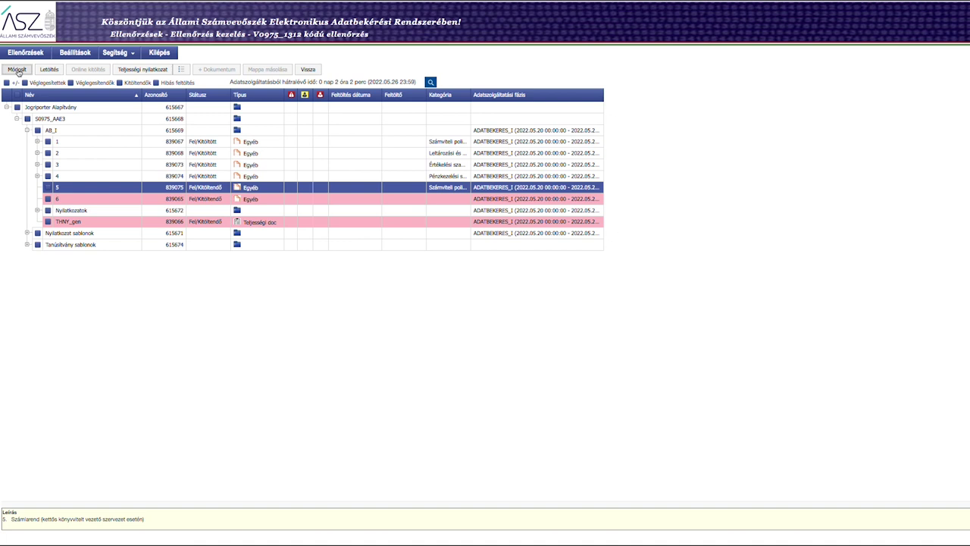
{"action": "left_click", "coordinate": [18, 70]}
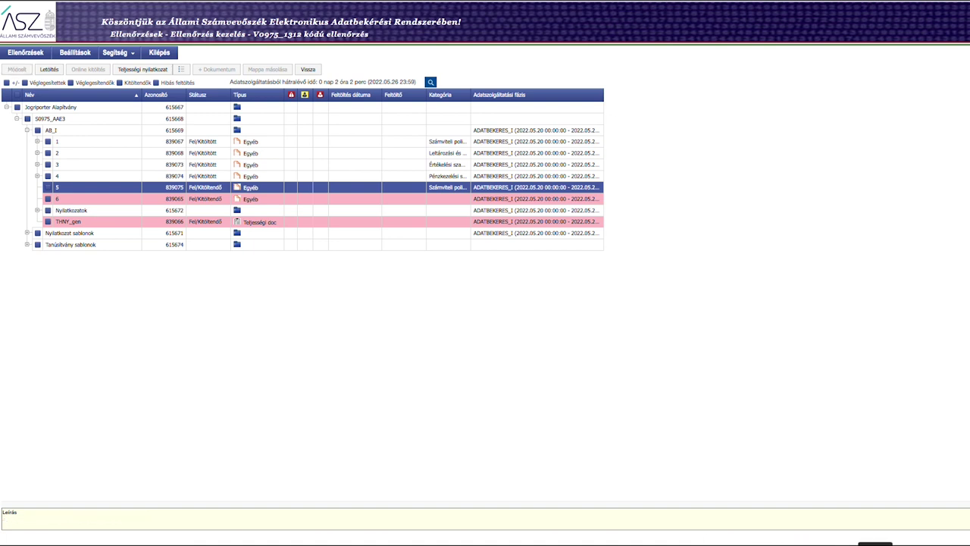
- Check the numbered items in the audit letter's document list (Dokumentumok jegyzéke) and return to the request tree
{"action": "scroll", "coordinate": [911, 347], "scroll_direction": "down", "scroll_amount": 5}
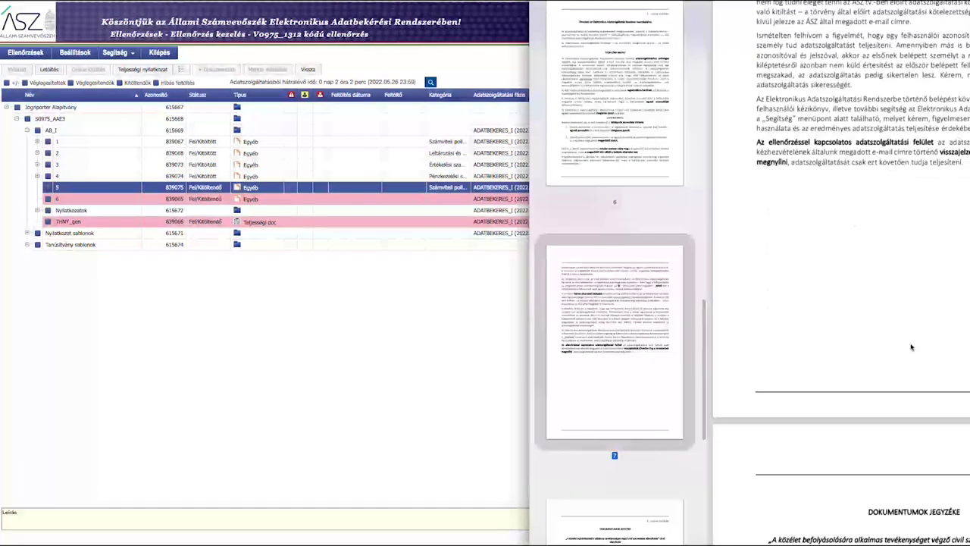
{"action": "scroll", "coordinate": [911, 347], "scroll_direction": "down", "scroll_amount": 5}
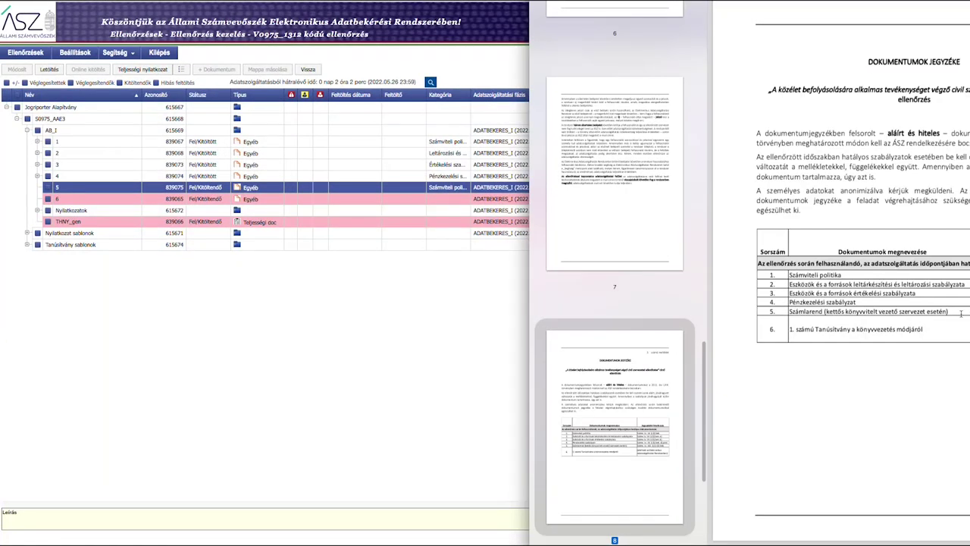
{"action": "left_click", "coordinate": [434, 319]}
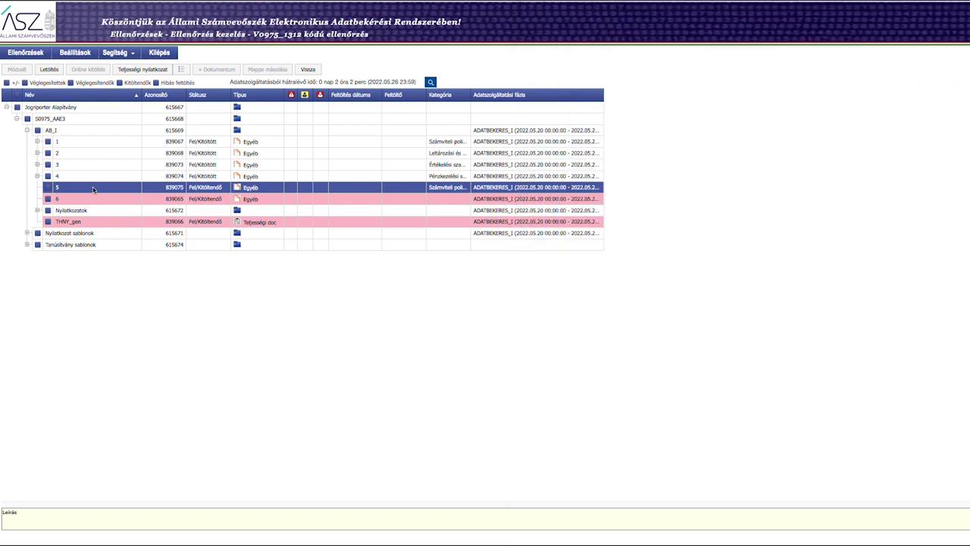
- Attach 5_szlrend_bizonylati_szabalyzat_JA.pdf to request 5, keep waiting for the unresponsive page, and save and close the request
{"action": "left_click", "coordinate": [51, 187]}
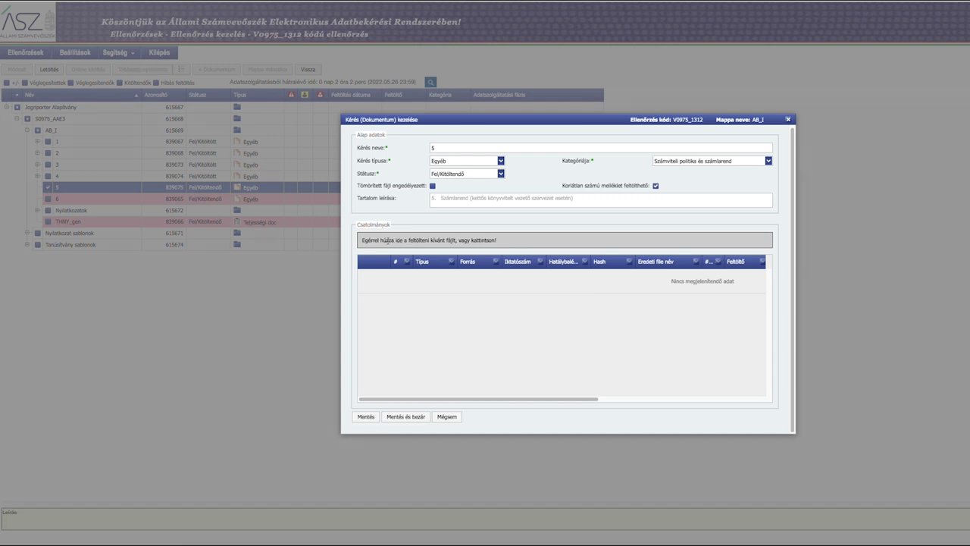
{"action": "left_click", "coordinate": [388, 241]}
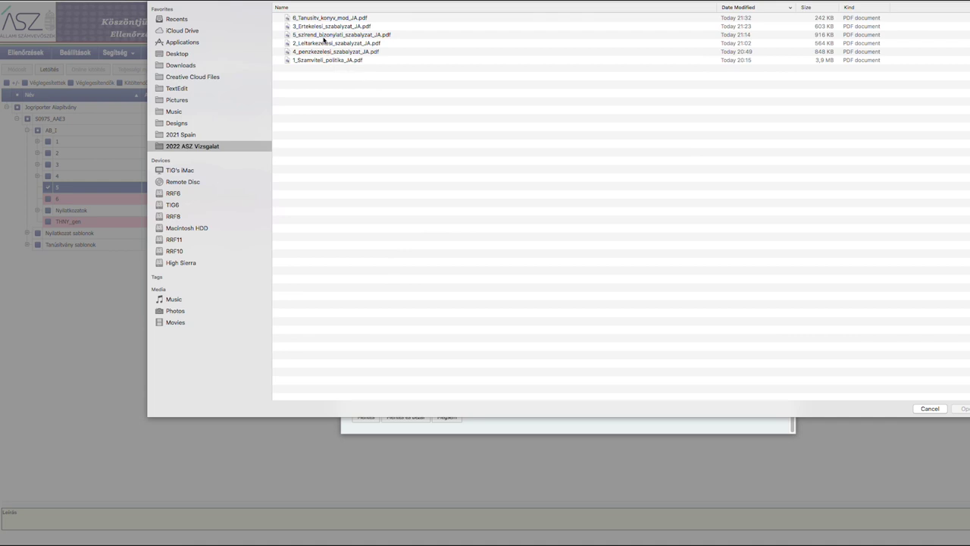
{"action": "left_click", "coordinate": [326, 35]}
{"action": "left_click", "coordinate": [961, 409]}
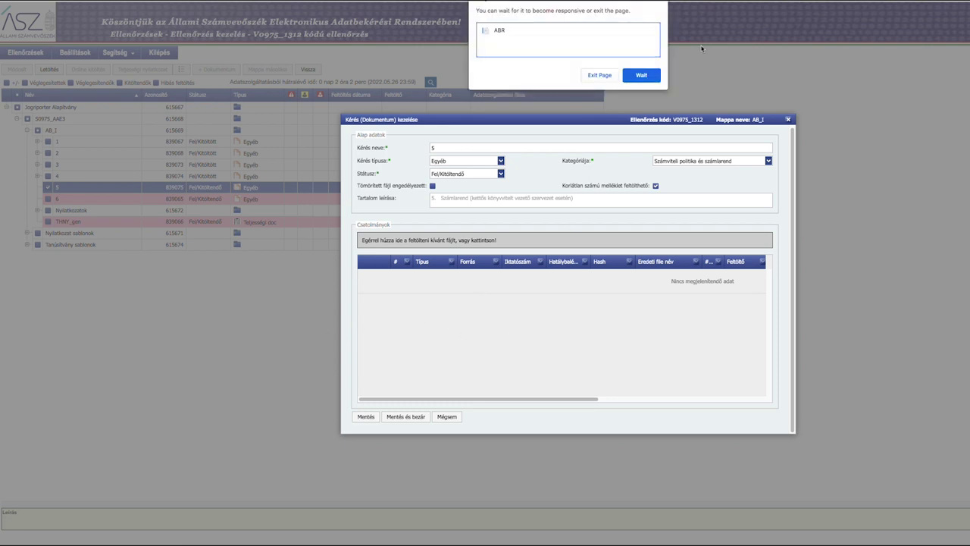
{"action": "left_click", "coordinate": [643, 77]}
{"action": "left_click", "coordinate": [643, 75]}
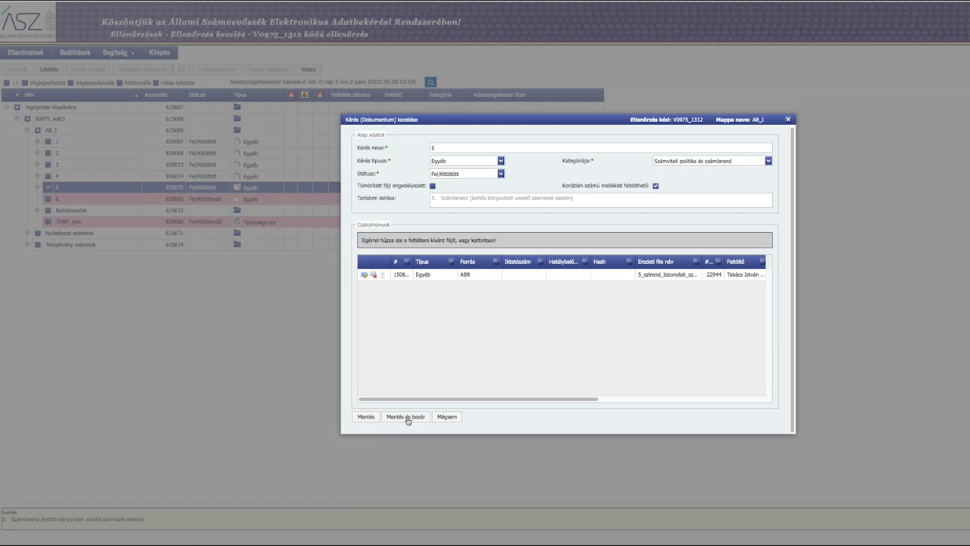
{"action": "left_click", "coordinate": [407, 417]}
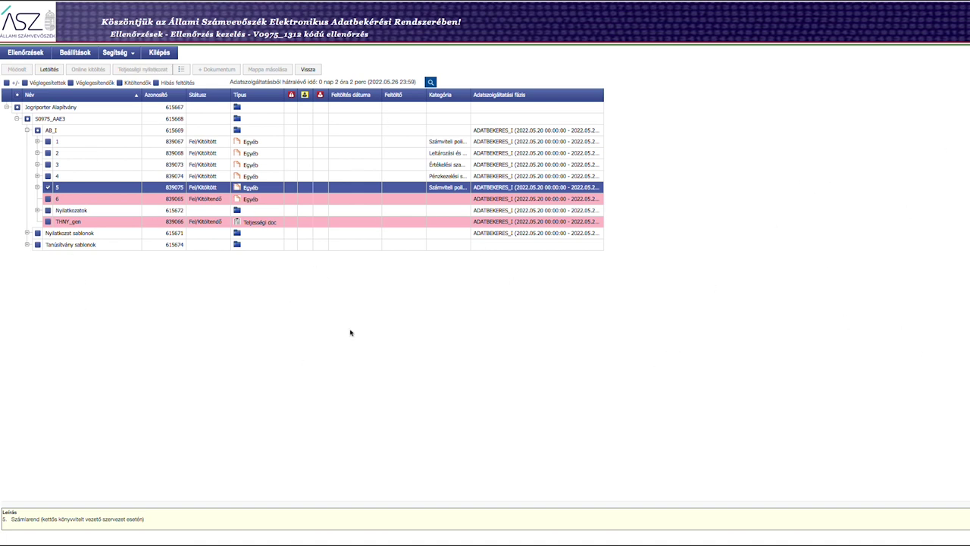
- Check request 6 and uncheck request 5 in folder AB_I, dismissing the error alerts
{"action": "left_click", "coordinate": [48, 199]}
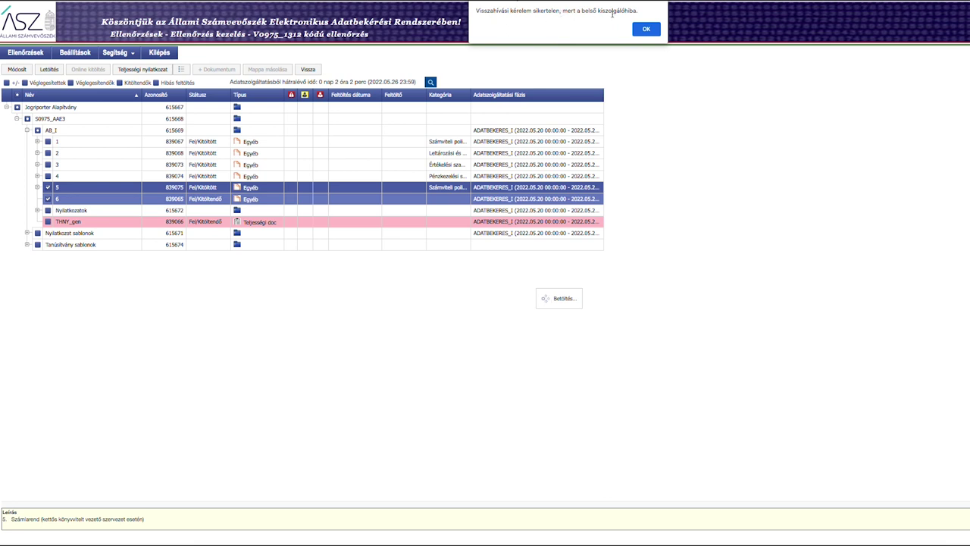
{"action": "left_click_drag", "start_coordinate": [634, 10], "coordinate": [476, 12]}
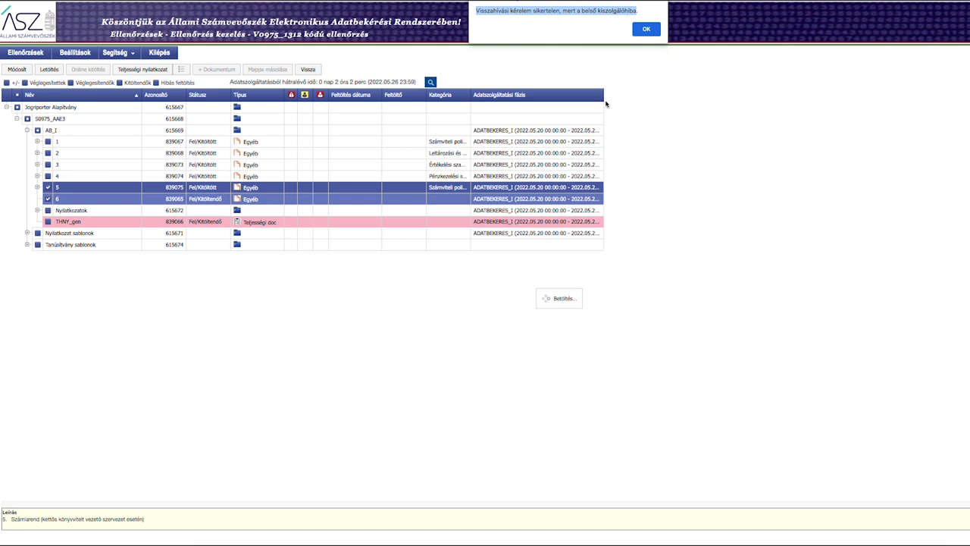
{"action": "left_click", "coordinate": [645, 32]}
{"action": "left_click", "coordinate": [640, 109]}
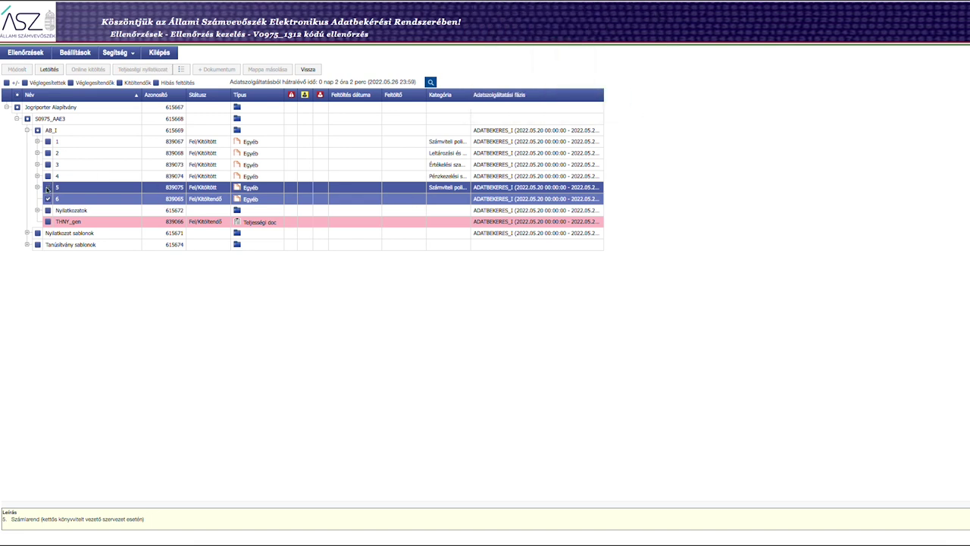
{"action": "left_click", "coordinate": [648, 29]}
{"action": "left_click", "coordinate": [646, 105]}
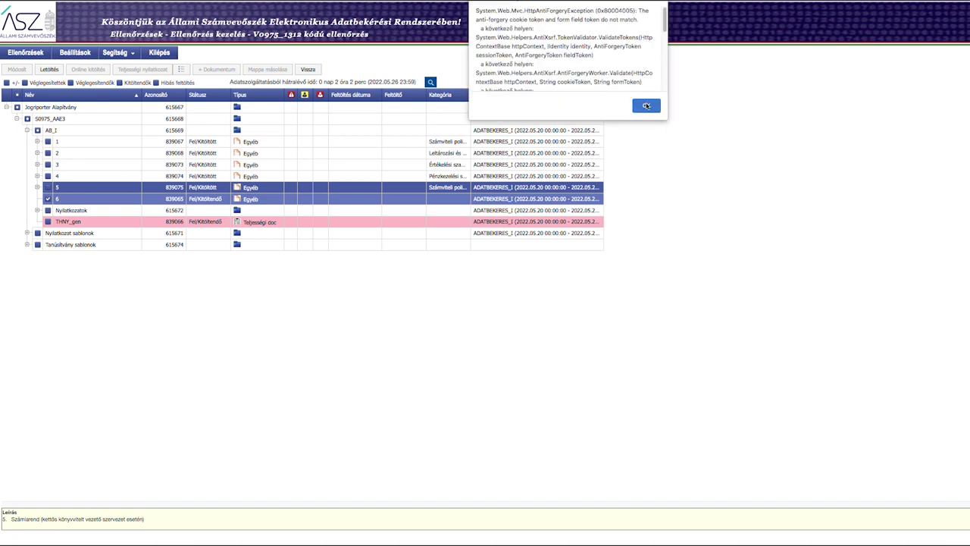
- Highlight the request 6 row and dismiss the error alerts
{"action": "left_click", "coordinate": [73, 200]}
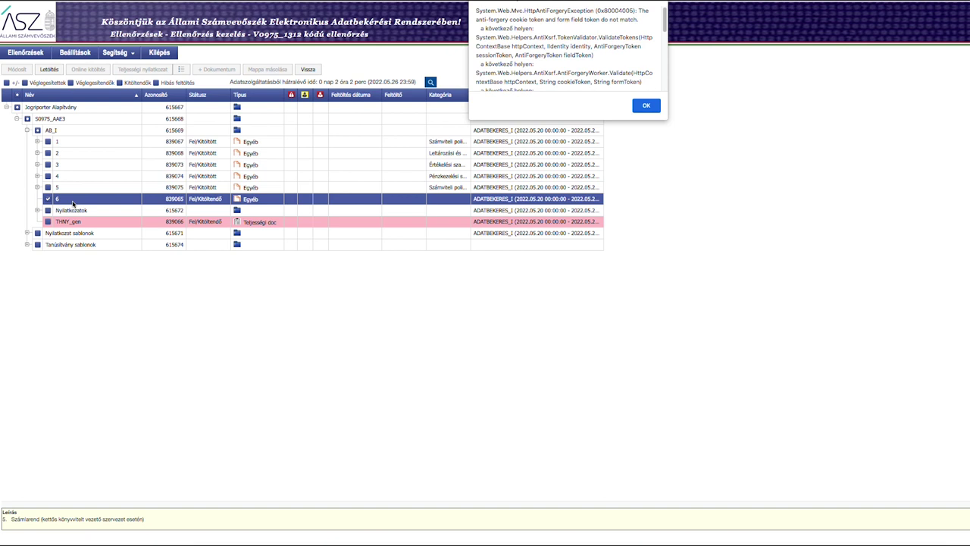
{"action": "left_click", "coordinate": [646, 106]}
{"action": "left_click", "coordinate": [646, 29]}
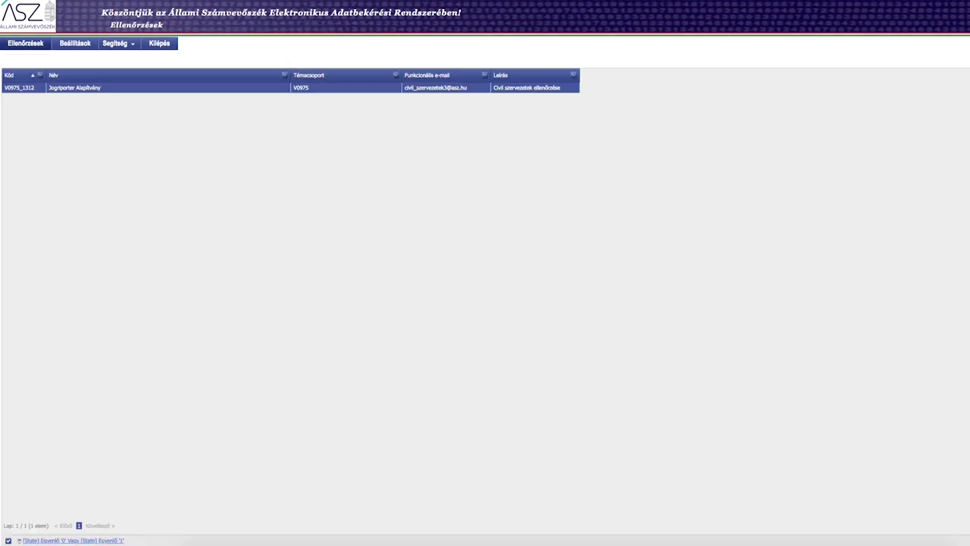
- Reopen audit V0975_1312 and attach 6_Tanusitv_konyv_mod_JA.pdf to request 6
{"action": "left_click", "coordinate": [421, 91]}
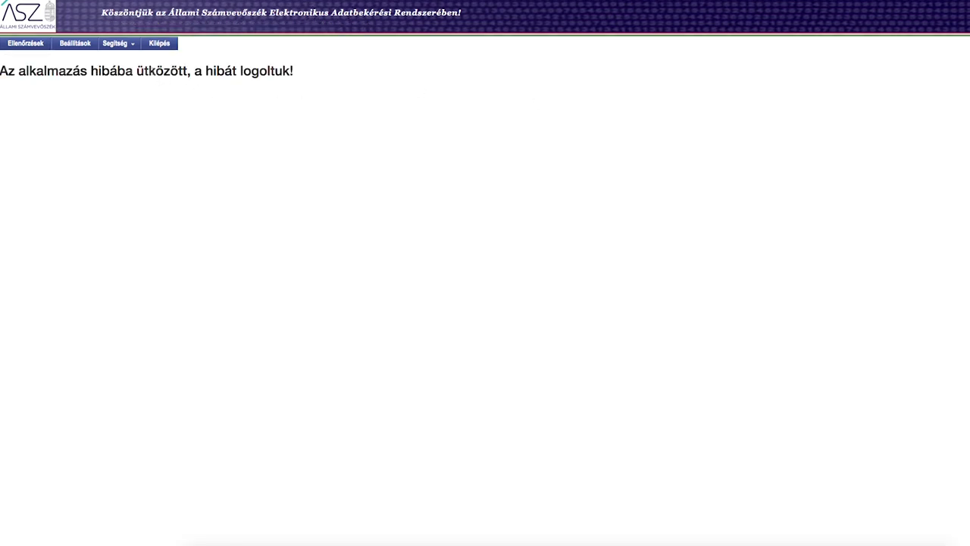
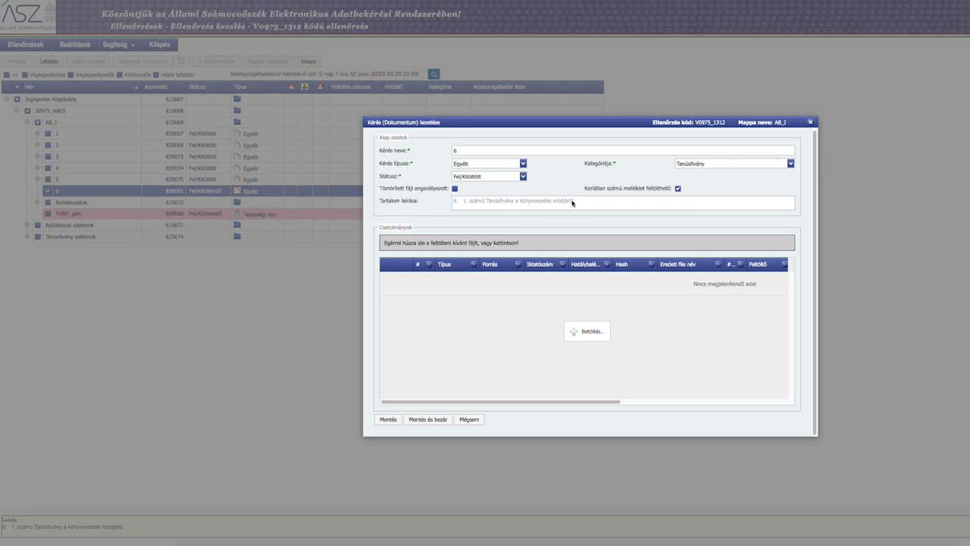
{"action": "left_click", "coordinate": [531, 242]}
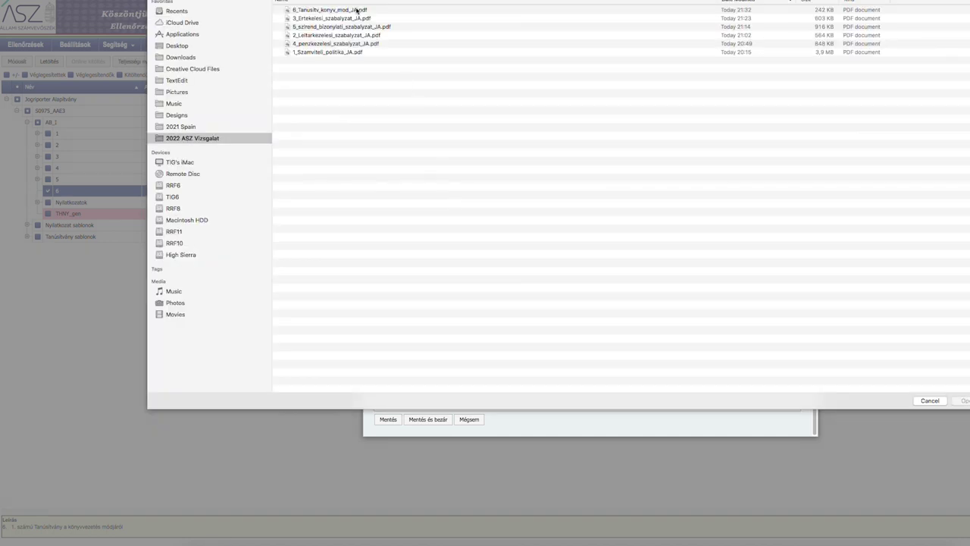
{"action": "left_click", "coordinate": [357, 10]}
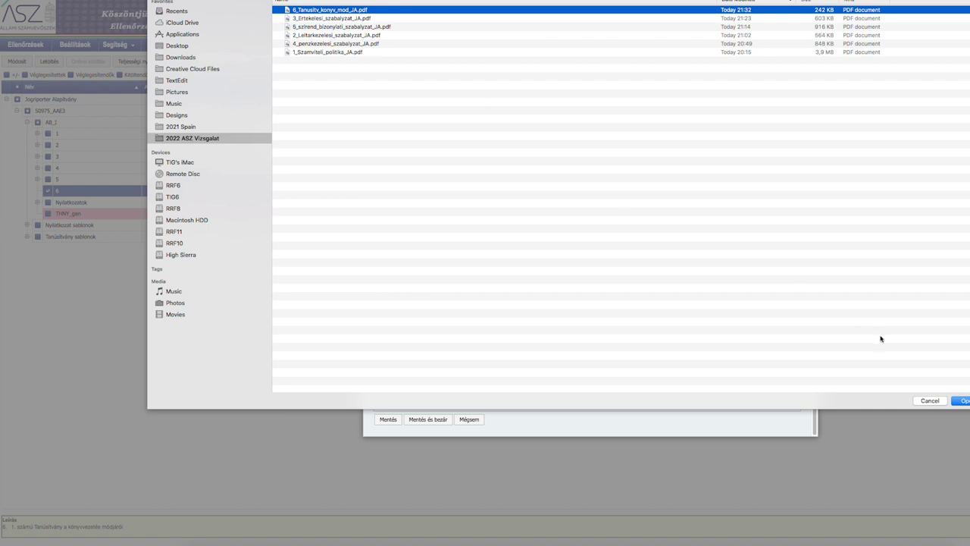
{"action": "key", "text": "Return"}
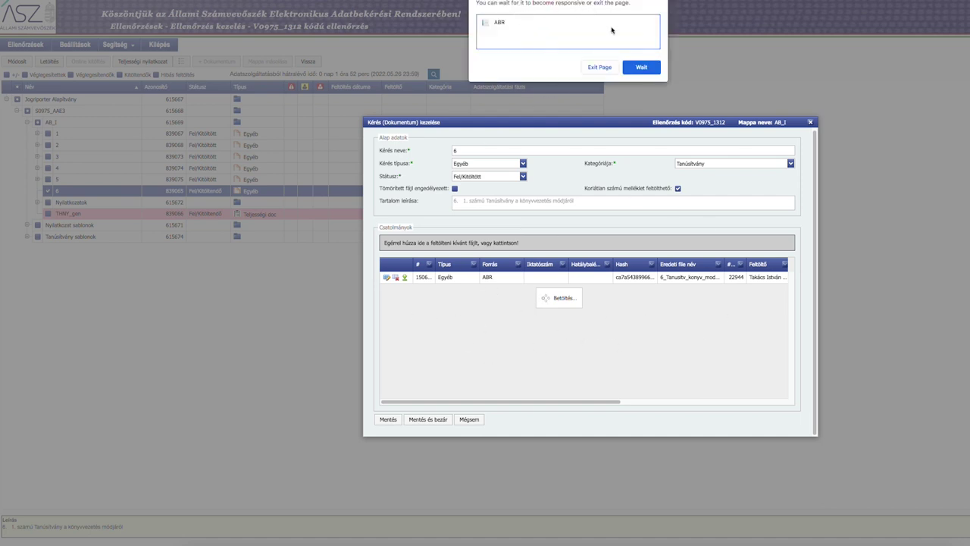
- Keep waiting for the unresponsive page, cancel the extra file selection, and save and close request 6
{"action": "left_click", "coordinate": [640, 68]}
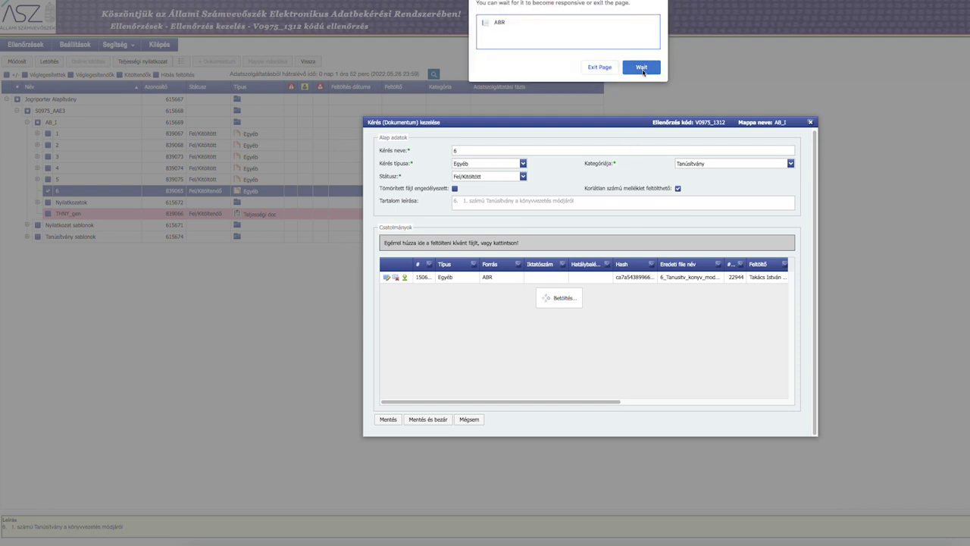
{"action": "left_click", "coordinate": [642, 69]}
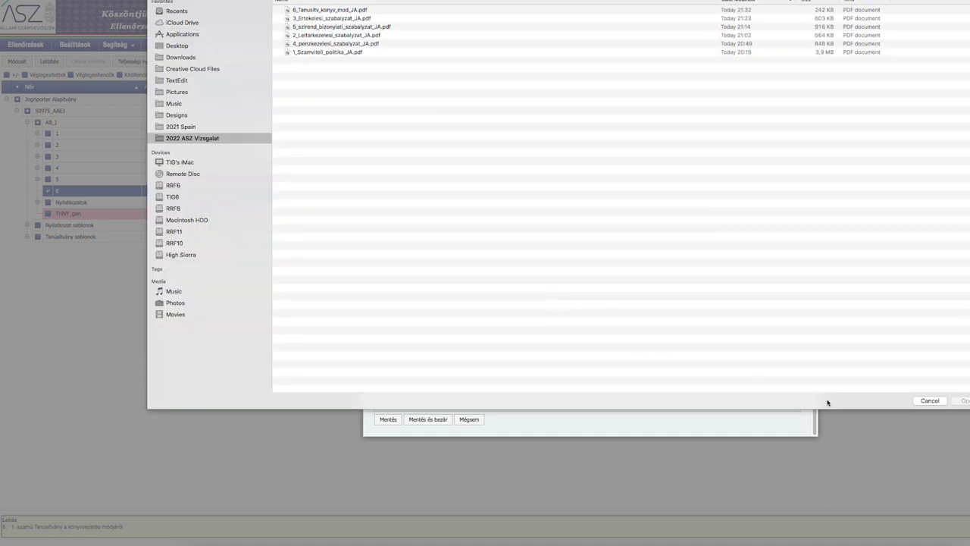
{"action": "left_click", "coordinate": [929, 400]}
{"action": "left_click", "coordinate": [929, 400]}
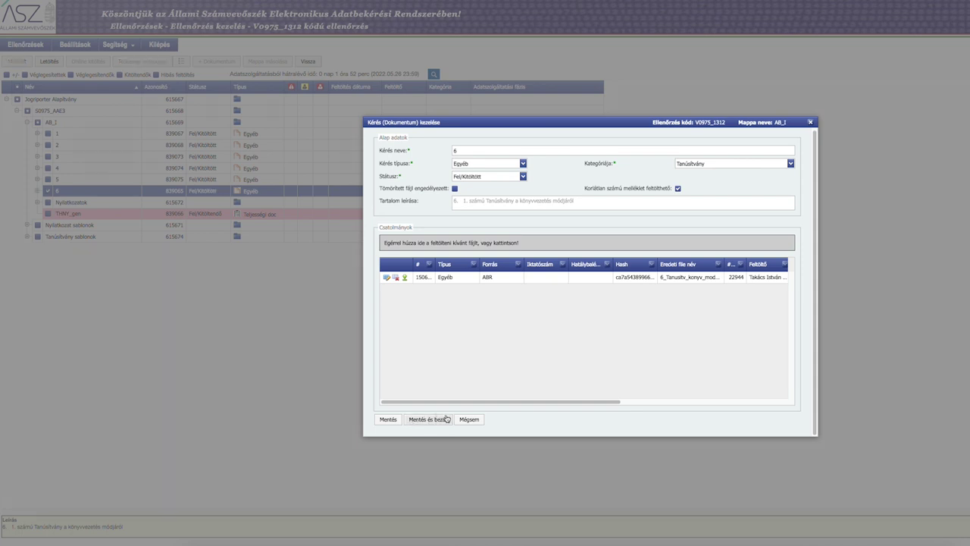
{"action": "left_click", "coordinate": [428, 421]}
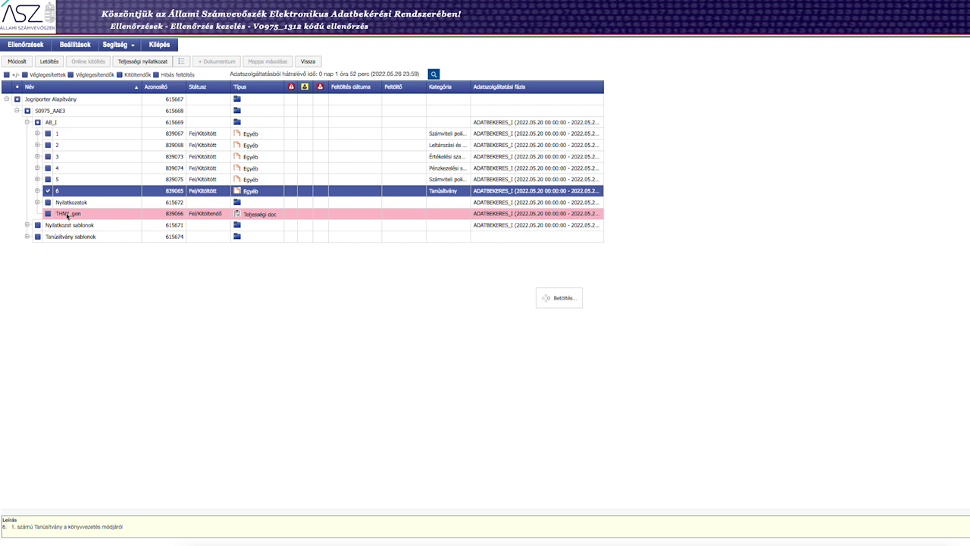
- Uncheck request 6 and try to download the checked THNY_gen entry, reading and dismissing the error alerts
{"action": "left_click", "coordinate": [47, 191]}
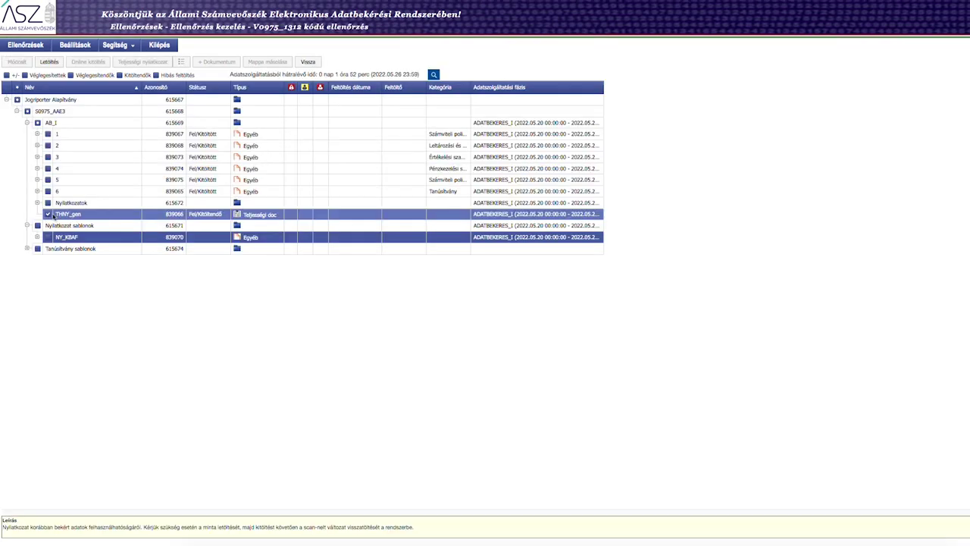
{"action": "left_click", "coordinate": [50, 63]}
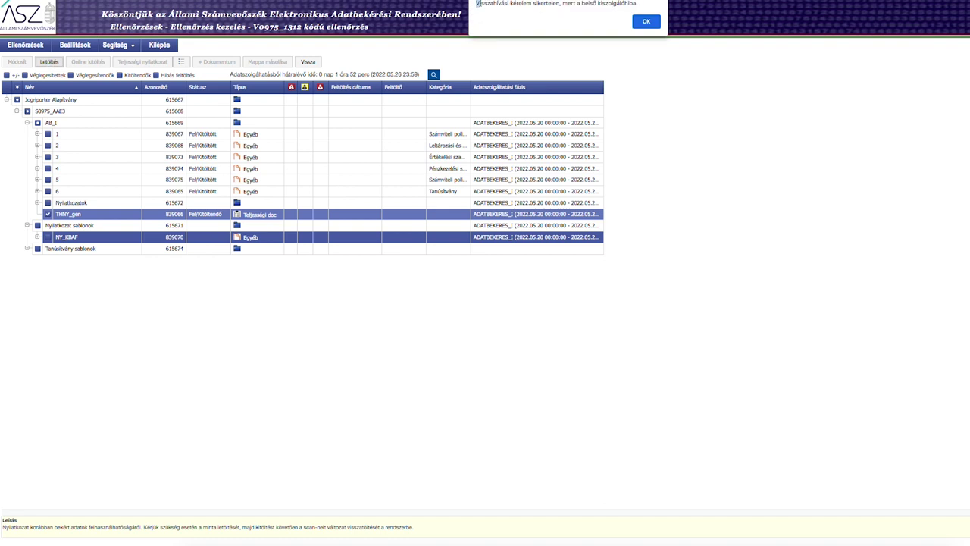
{"action": "left_click_drag", "start_coordinate": [475, 3], "coordinate": [638, 5]}
{"action": "left_click", "coordinate": [646, 21]}
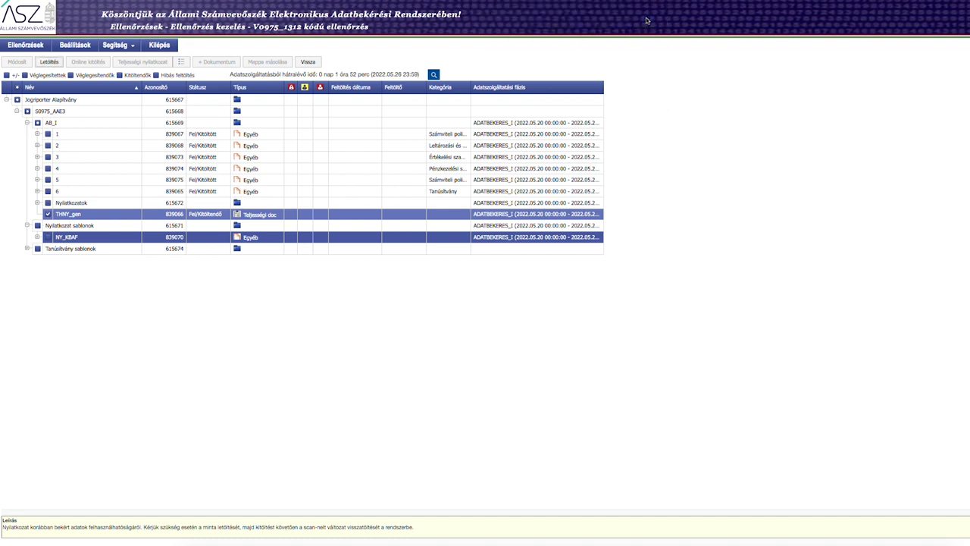
{"action": "scroll", "coordinate": [500, 19], "scroll_direction": "down", "scroll_amount": 3}
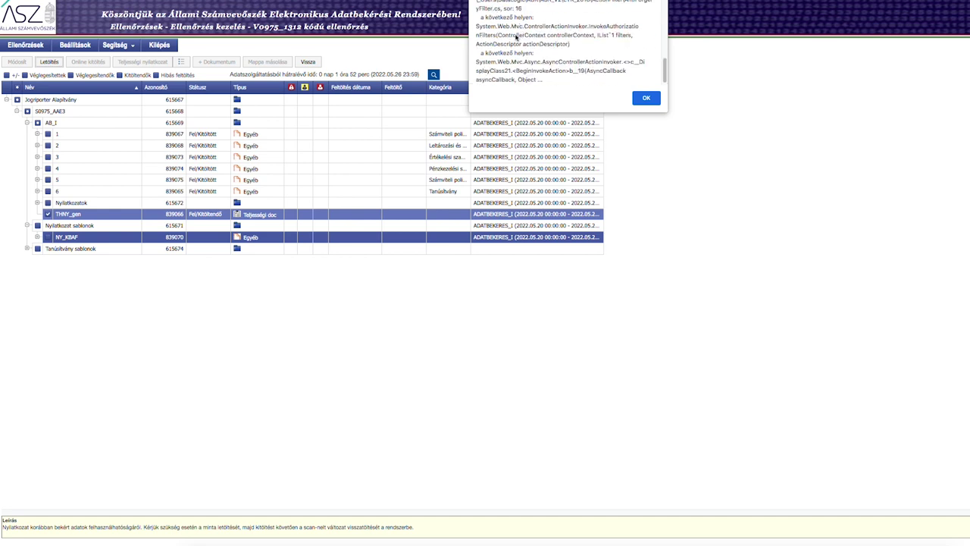
{"action": "left_click", "coordinate": [645, 103]}
- Retry the THNY_gen download and dismiss both error alerts
{"action": "left_click", "coordinate": [56, 65]}
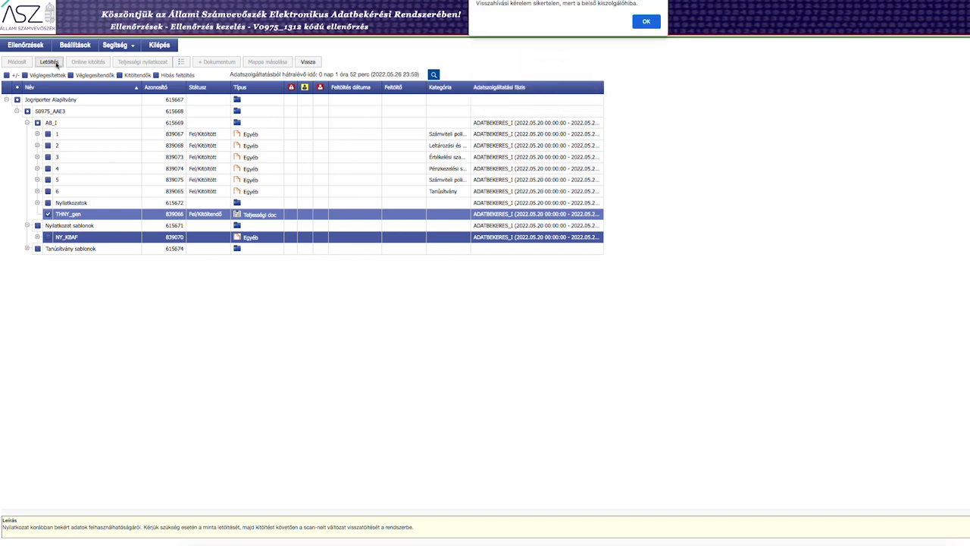
{"action": "left_click_drag", "start_coordinate": [509, 3], "coordinate": [601, 4]}
{"action": "left_click", "coordinate": [647, 21]}
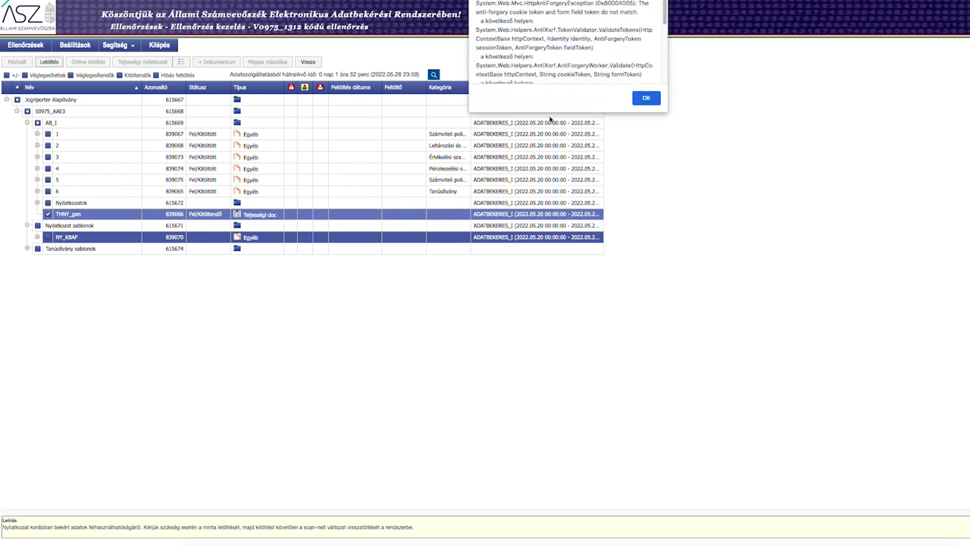
{"action": "left_click", "coordinate": [655, 98]}
- Select the THNY_gen entry and retry its download, dismissing the error alerts
{"action": "left_click", "coordinate": [49, 215]}
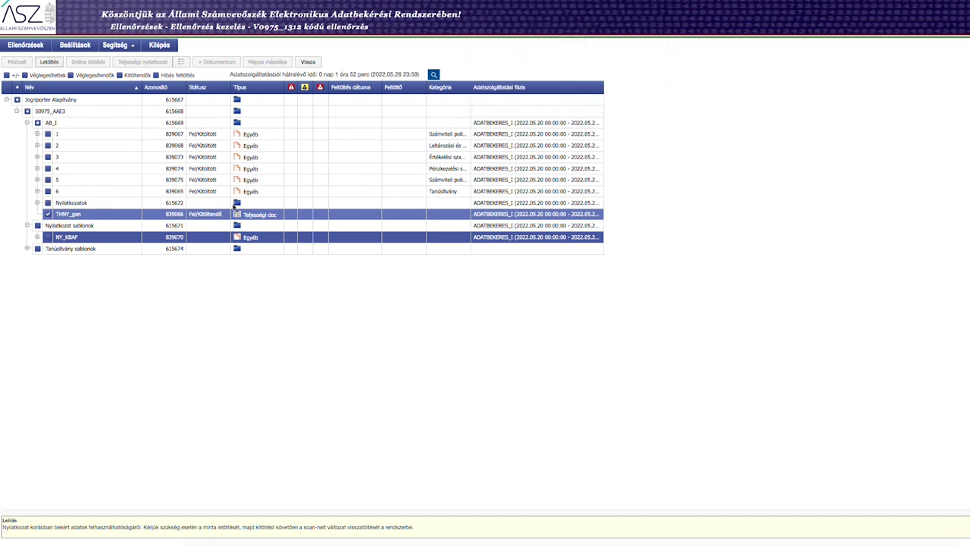
{"action": "left_click", "coordinate": [75, 215]}
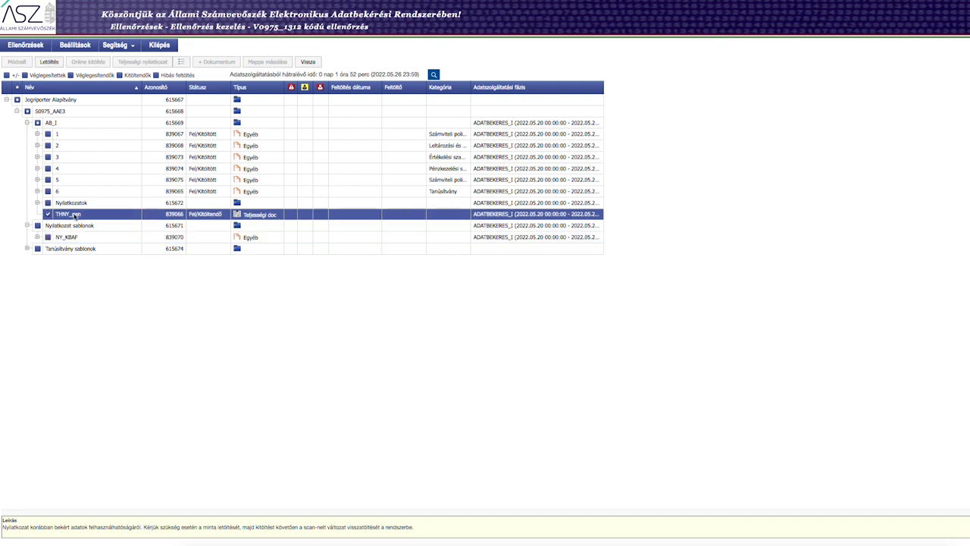
{"action": "left_click", "coordinate": [646, 99]}
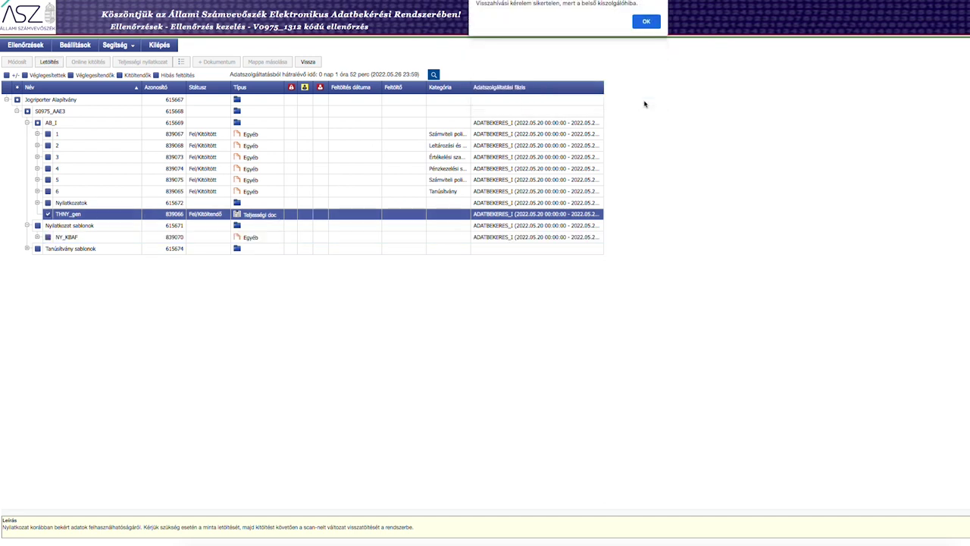
{"action": "left_click", "coordinate": [645, 23]}
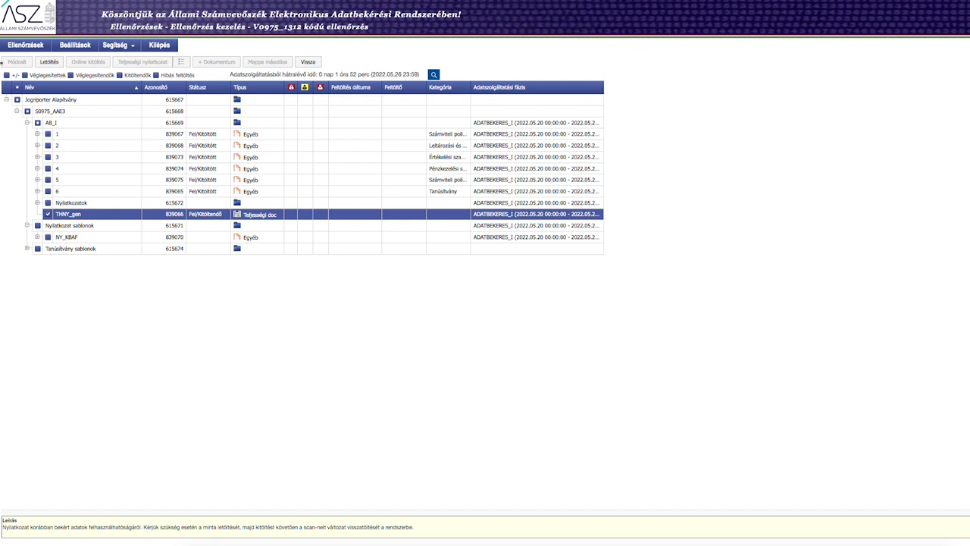
{"action": "left_click", "coordinate": [49, 62]}
{"action": "left_click", "coordinate": [646, 22]}
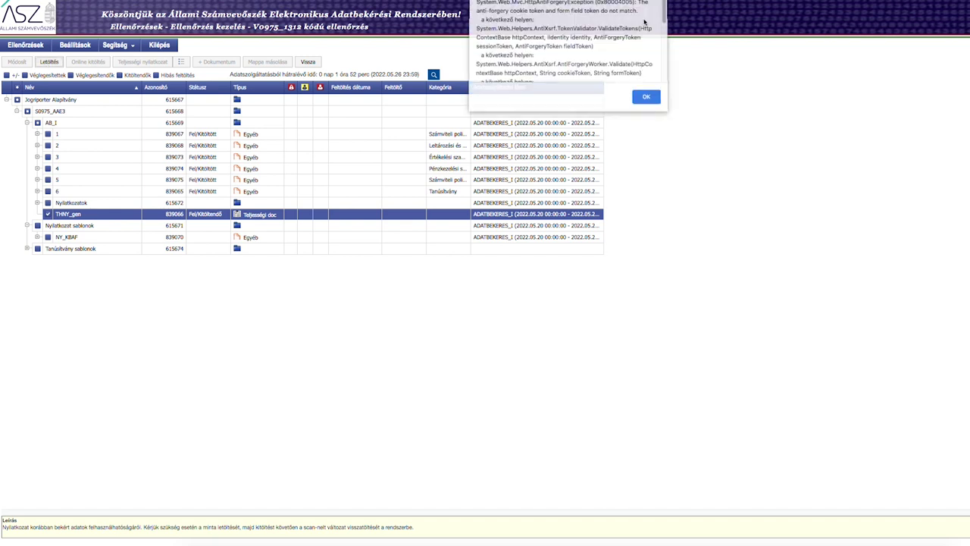
{"action": "left_click", "coordinate": [644, 100]}
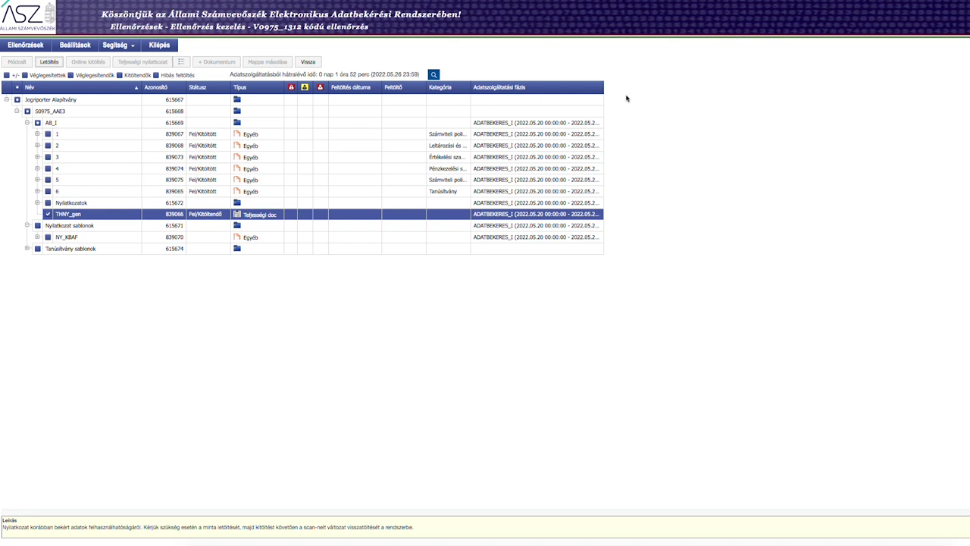
- Switch to the Chrome privacy settings and clear the cached images and files for all time
{"action": "left_click", "coordinate": [38, 0]}
{"action": "key", "text": "Escape"}
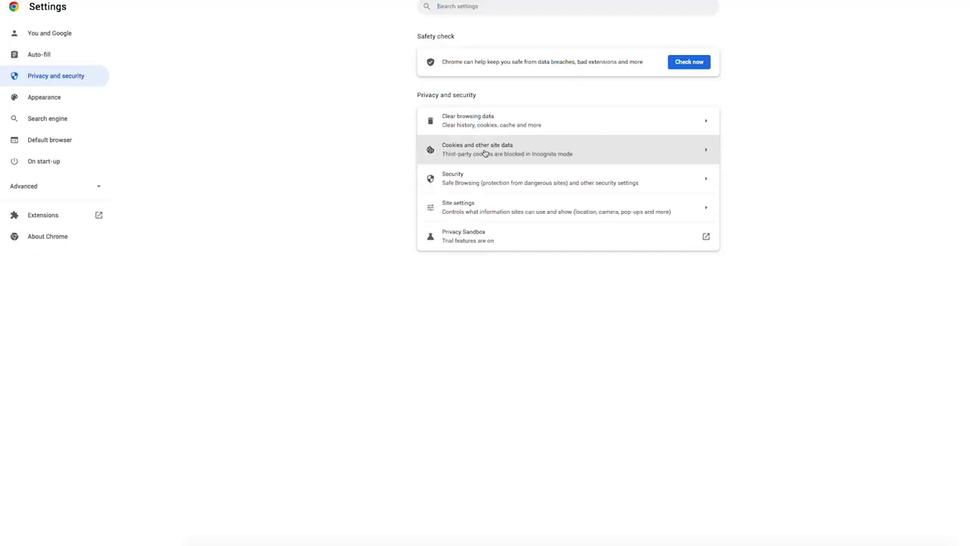
{"action": "left_click", "coordinate": [480, 127]}
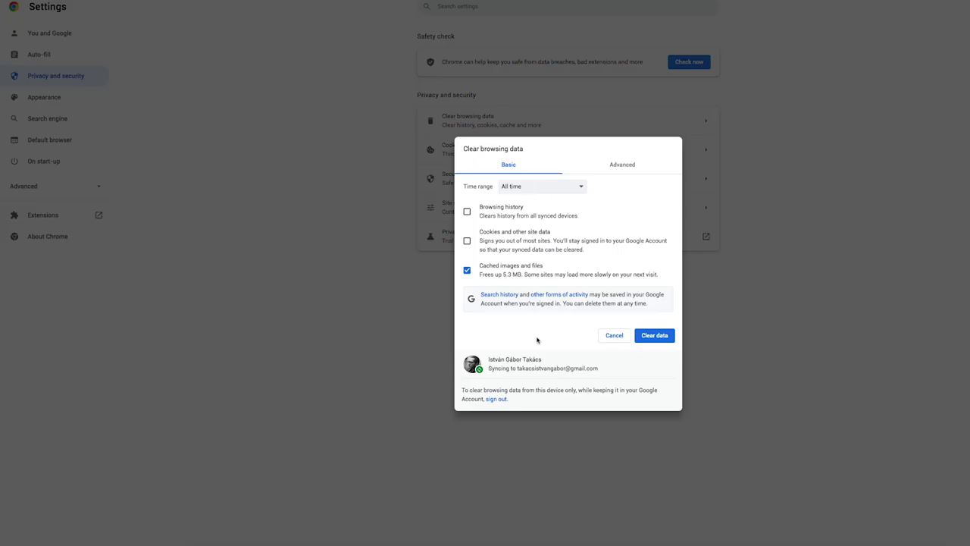
{"action": "left_click", "coordinate": [664, 337]}
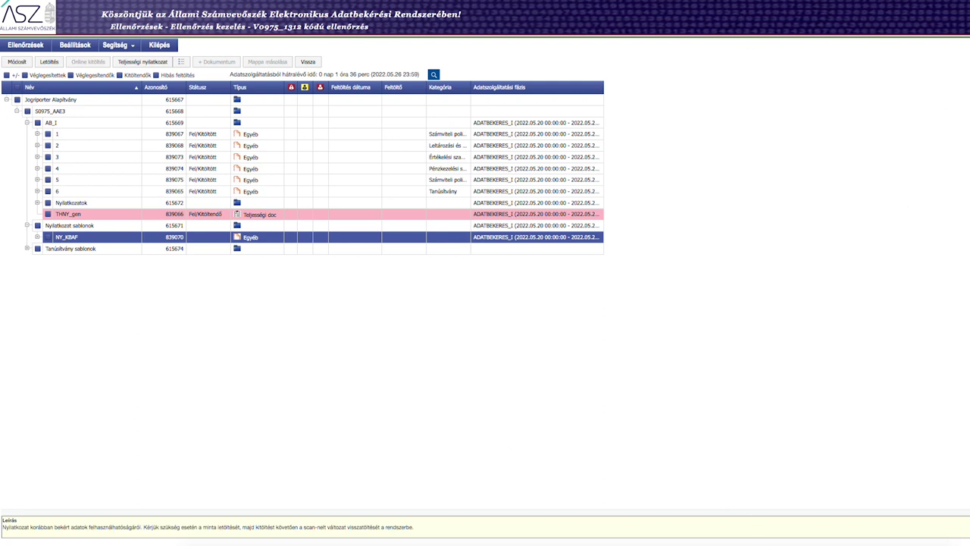
- Try to download the THNY_gen entry without ticking it and dismiss the alert
{"action": "left_click", "coordinate": [66, 215]}
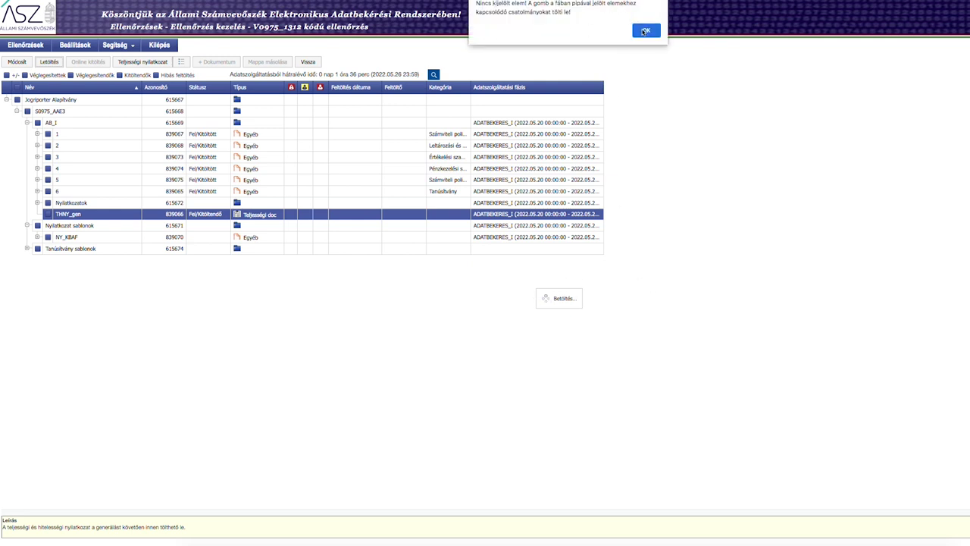
{"action": "left_click", "coordinate": [645, 30]}
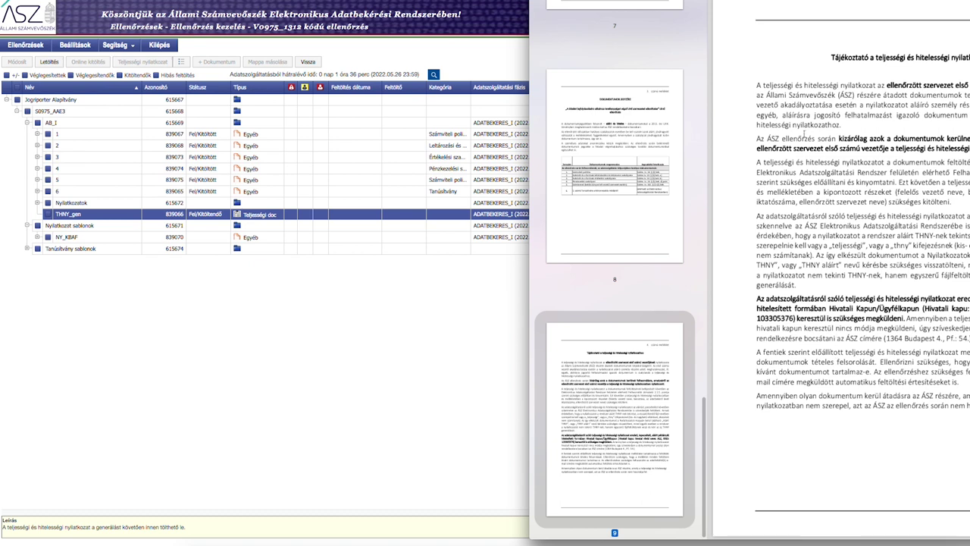
- Read the notice PDF's guidance on the completeness declaration and its document list, and return to the audit tree
{"action": "scroll", "coordinate": [864, 168], "scroll_direction": "up", "scroll_amount": 2}
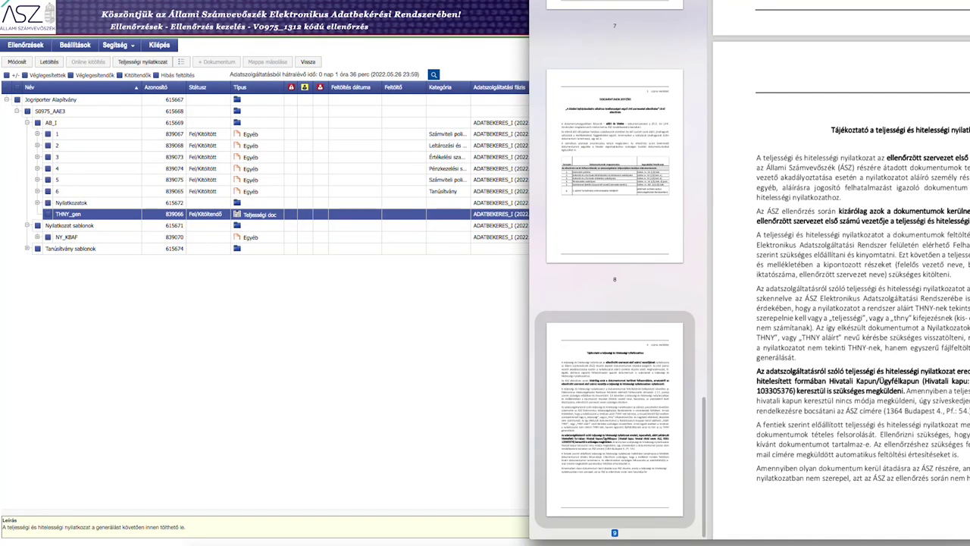
{"action": "scroll", "coordinate": [841, 245], "scroll_direction": "down", "scroll_amount": 1}
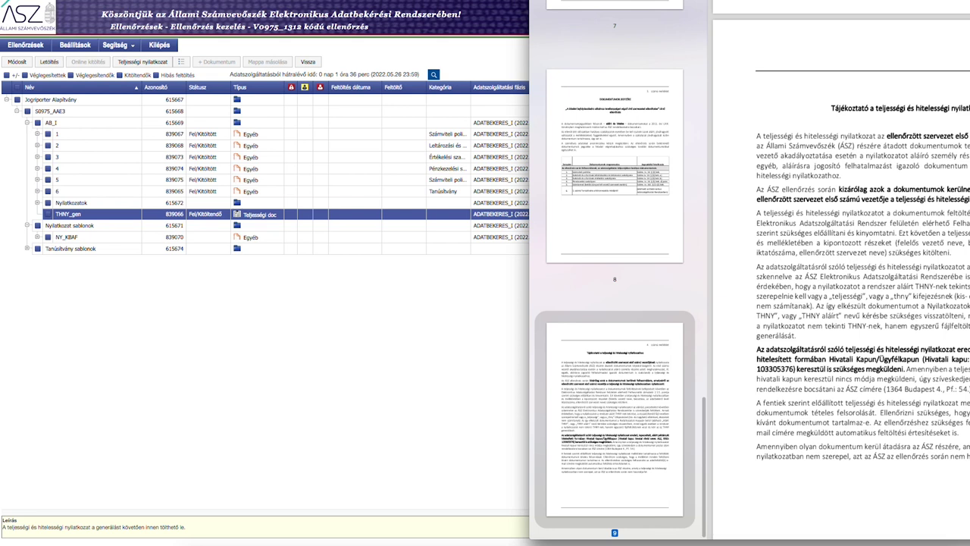
{"action": "scroll", "coordinate": [840, 245], "scroll_direction": "down", "scroll_amount": 1}
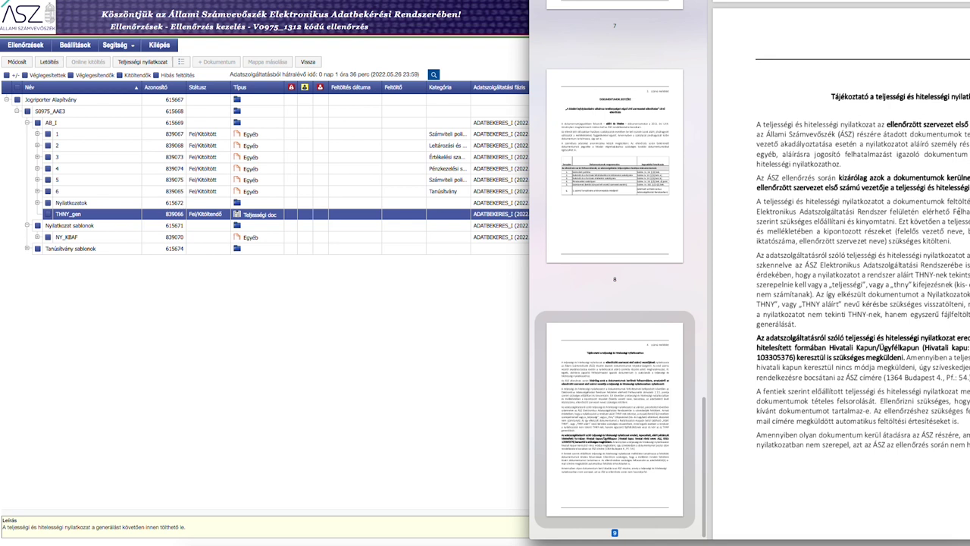
{"action": "left_click_drag", "start_coordinate": [953, 213], "coordinate": [969, 212]}
{"action": "scroll", "coordinate": [813, 290], "scroll_direction": "up", "scroll_amount": 10}
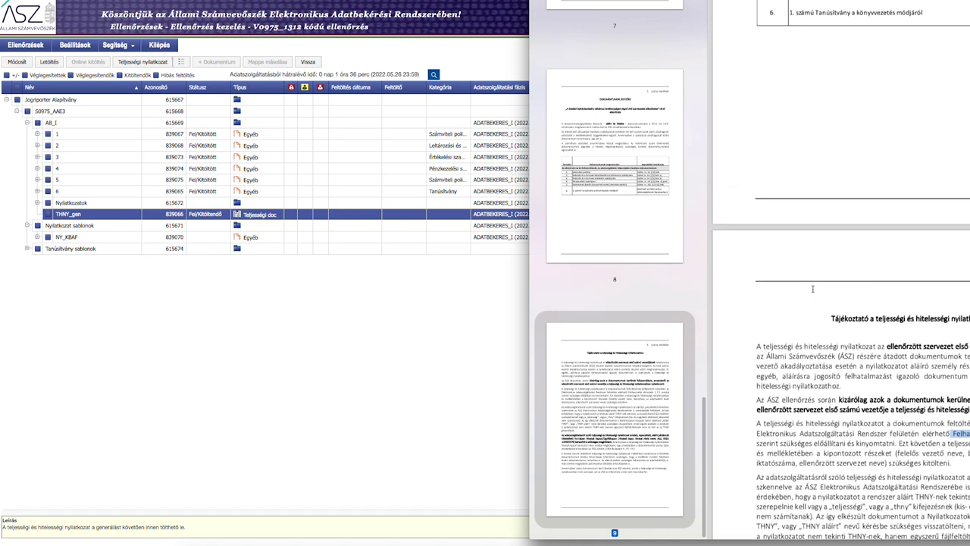
{"action": "scroll", "coordinate": [813, 288], "scroll_direction": "up", "scroll_amount": 8}
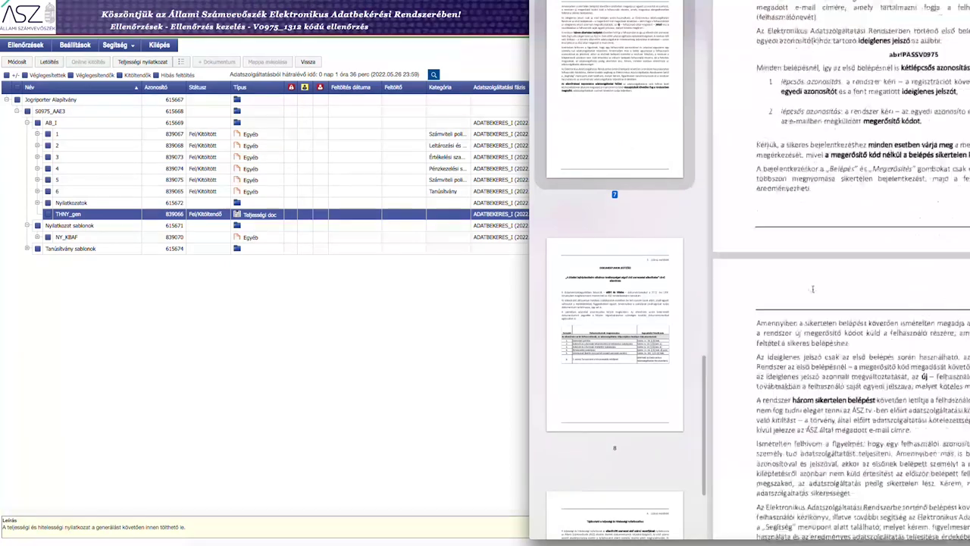
{"action": "scroll", "coordinate": [813, 290], "scroll_direction": "down", "scroll_amount": 10}
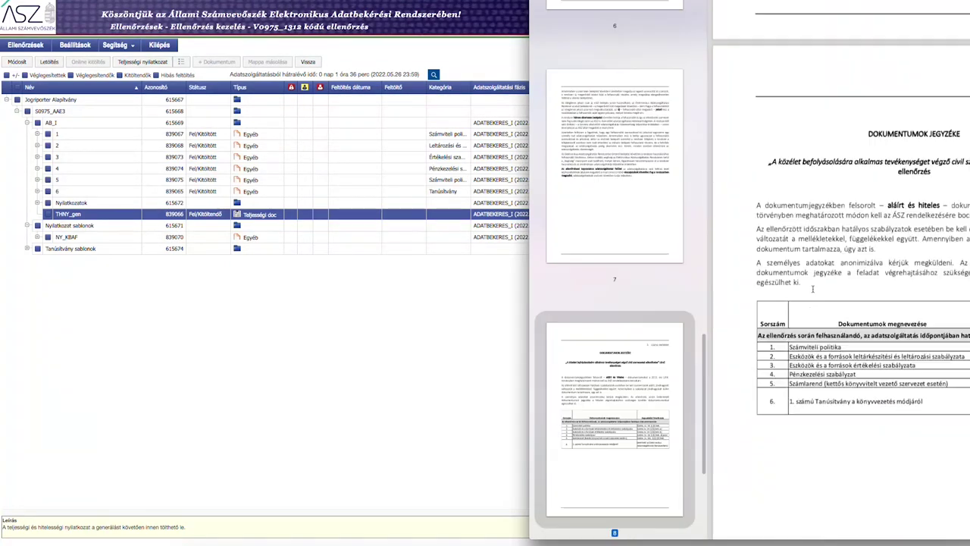
{"action": "left_click", "coordinate": [319, 331]}
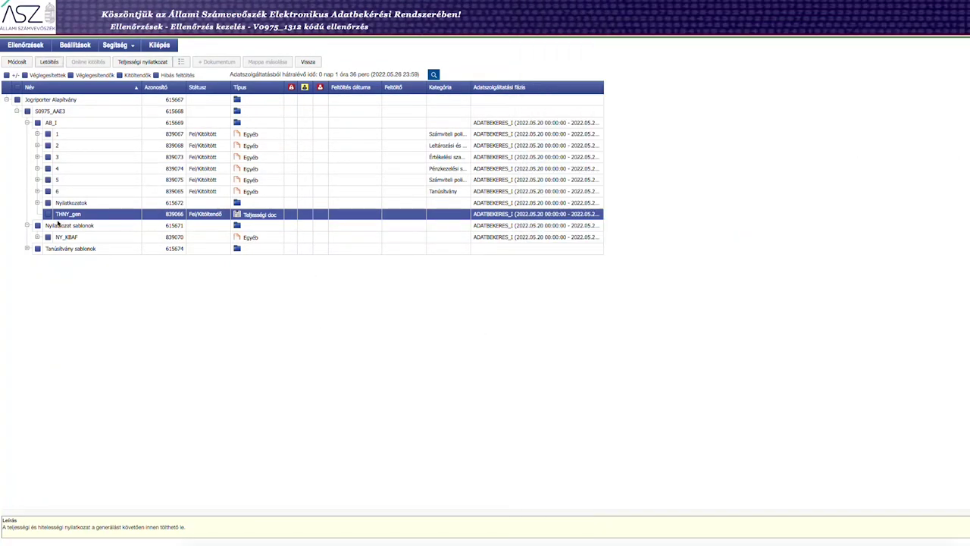
- Try to expand NY_KBAF and, from the error page, reopen audit V0975_1312
{"action": "left_click", "coordinate": [38, 238]}
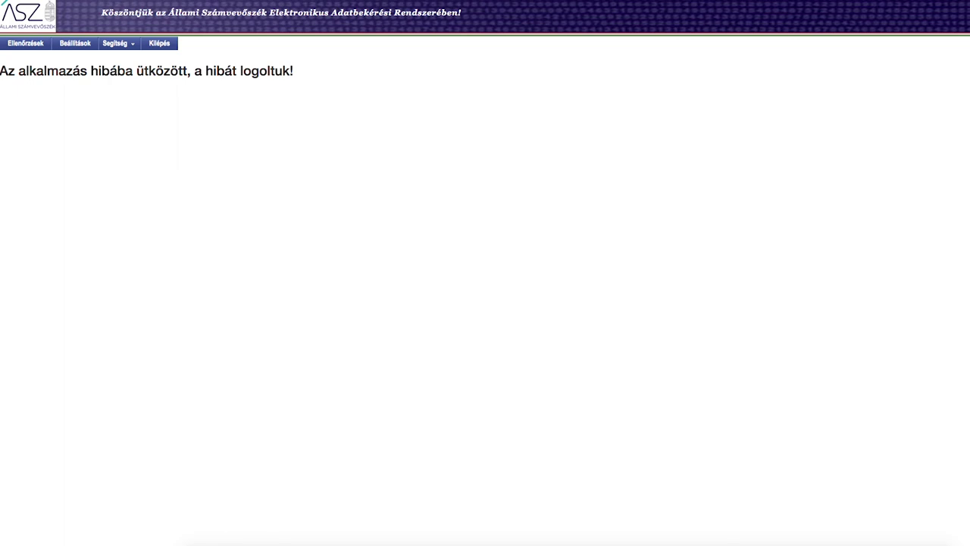
{"action": "left_click", "coordinate": [28, 47]}
{"action": "left_click", "coordinate": [26, 44]}
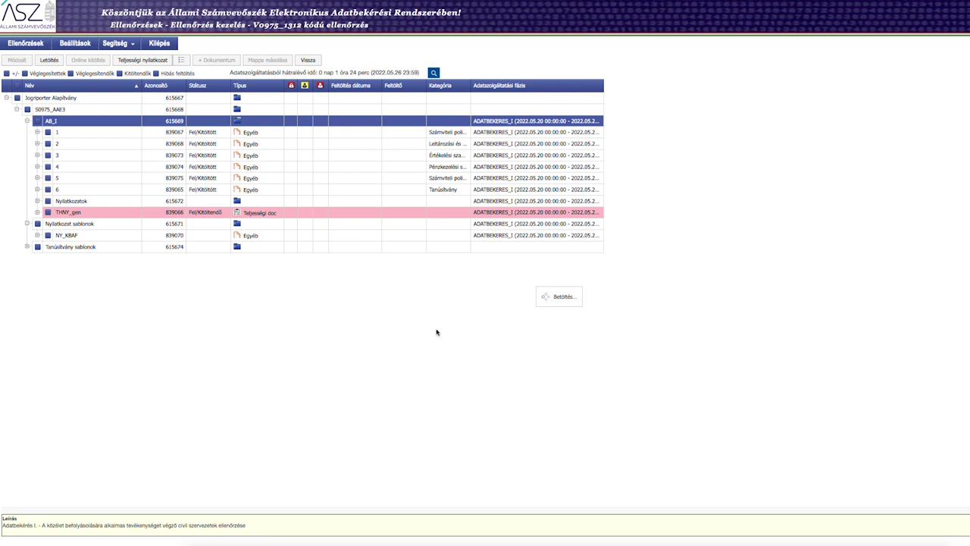
- Generate the completeness declaration for the AB_I folder, download the PDF, and close the generation dialog
{"action": "left_click", "coordinate": [144, 60]}
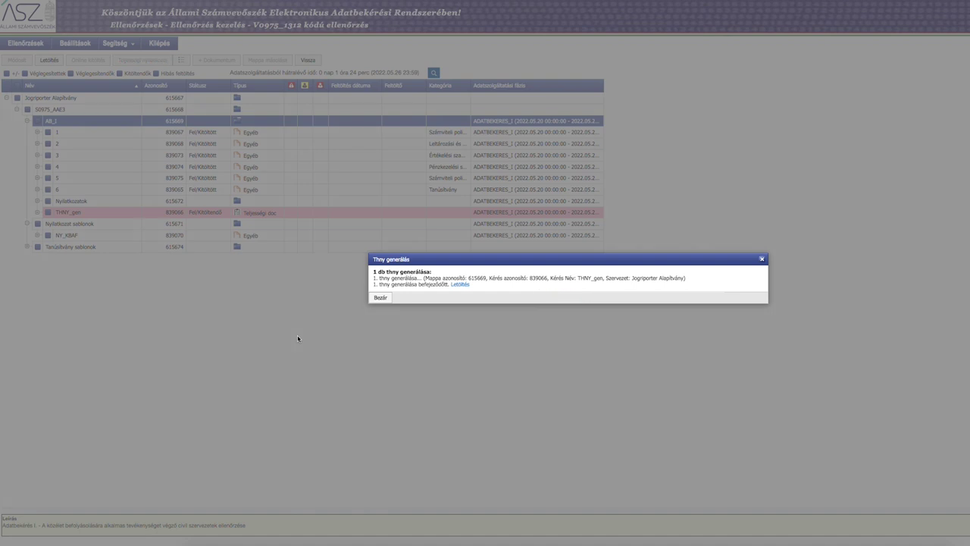
{"action": "left_click", "coordinate": [460, 285]}
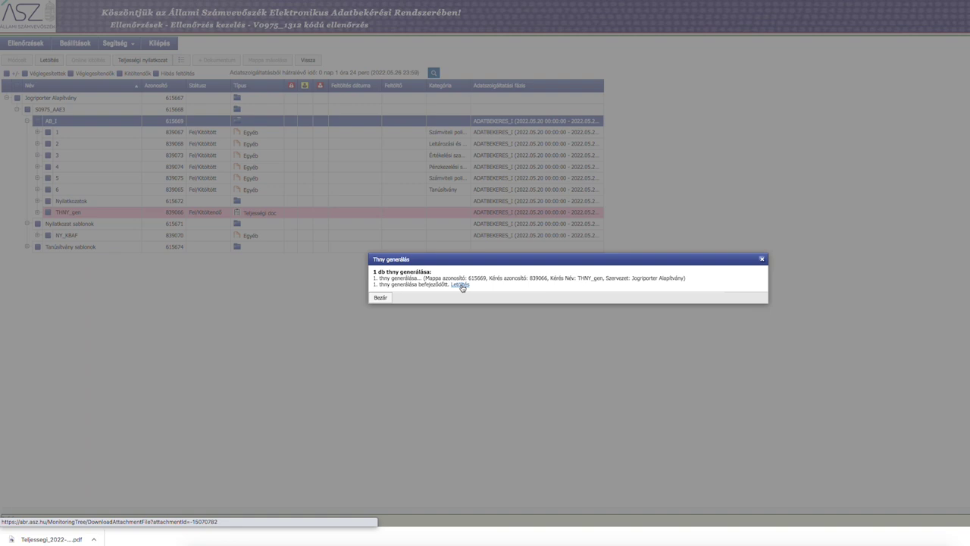
{"action": "left_click", "coordinate": [380, 299]}
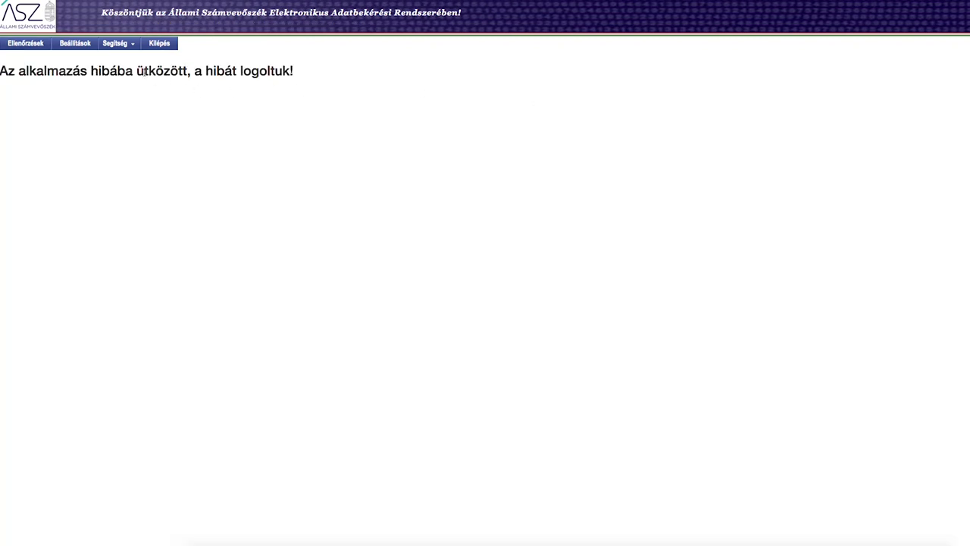
- Leave the error page for the audits and select the Tanúsítvány sablonok folder, reading and dismissing the error alerts
{"action": "left_click", "coordinate": [30, 47]}
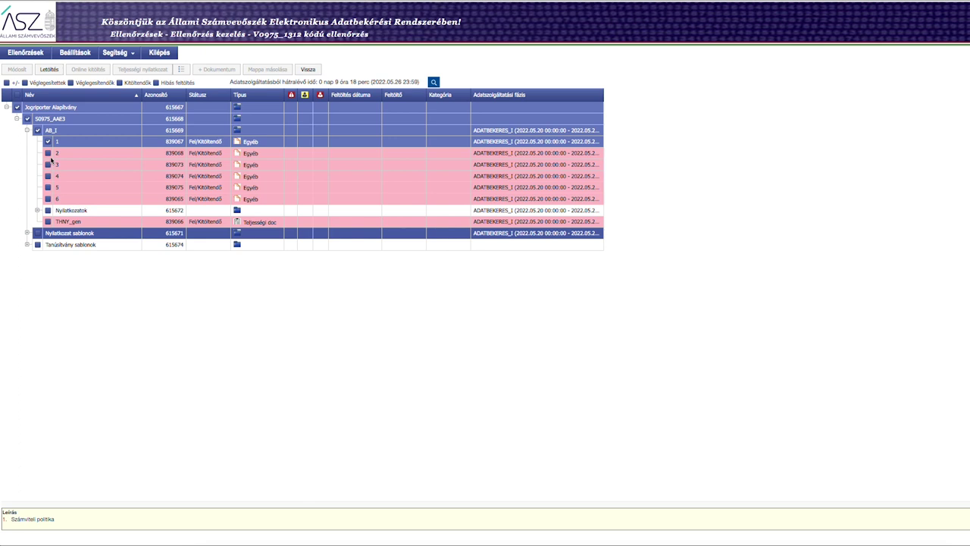
{"action": "left_click", "coordinate": [55, 247]}
{"action": "scroll", "coordinate": [583, 43], "scroll_direction": "down", "scroll_amount": 5}
{"action": "scroll", "coordinate": [614, 42], "scroll_direction": "down", "scroll_amount": 6}
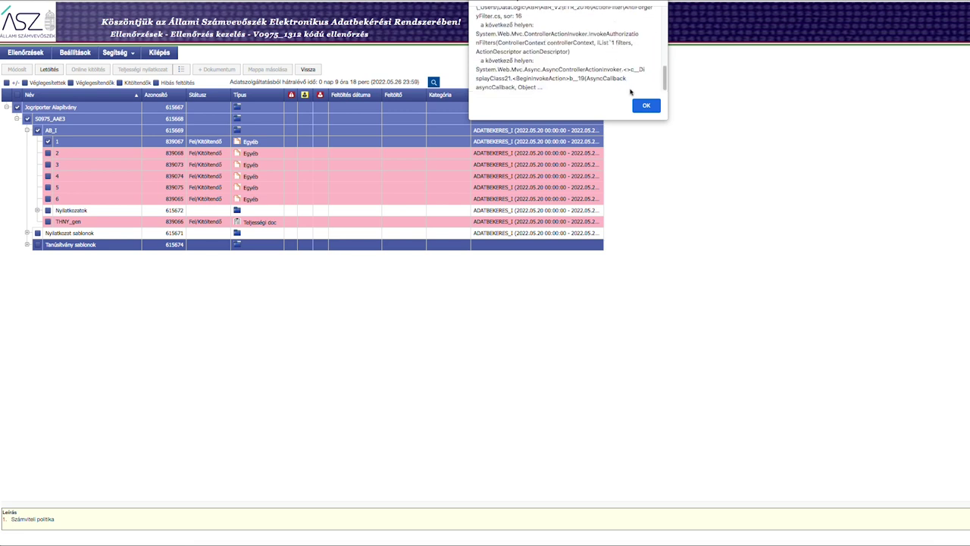
{"action": "left_click", "coordinate": [644, 105]}
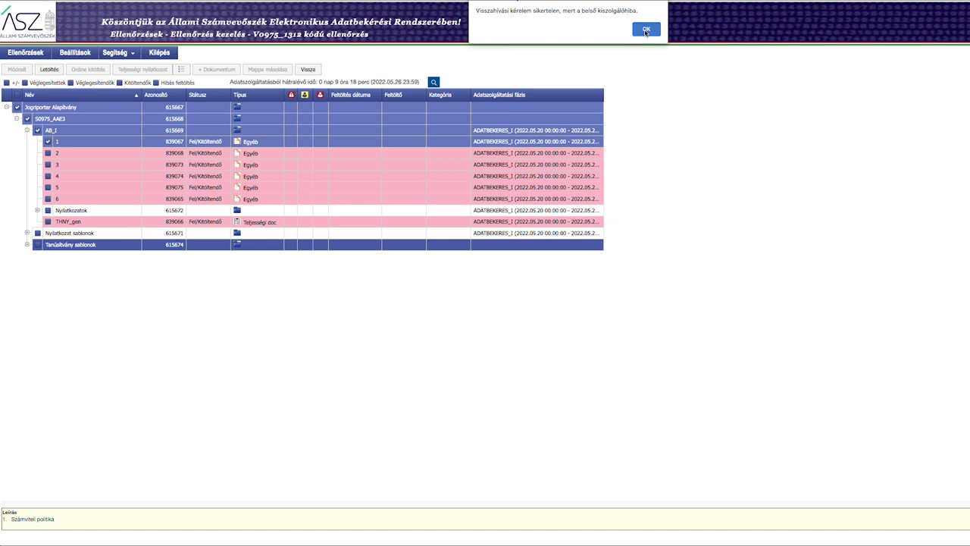
{"action": "left_click", "coordinate": [645, 30]}
- Select the Nyilatkozat sablonok folder and read and dismiss the error alerts
{"action": "left_click", "coordinate": [91, 234]}
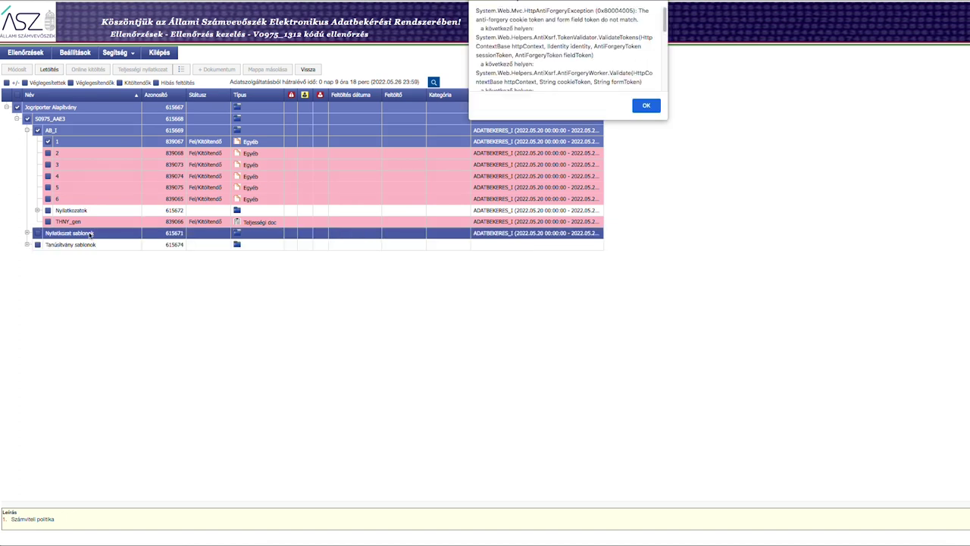
{"action": "scroll", "coordinate": [505, 55], "scroll_direction": "down", "scroll_amount": 5}
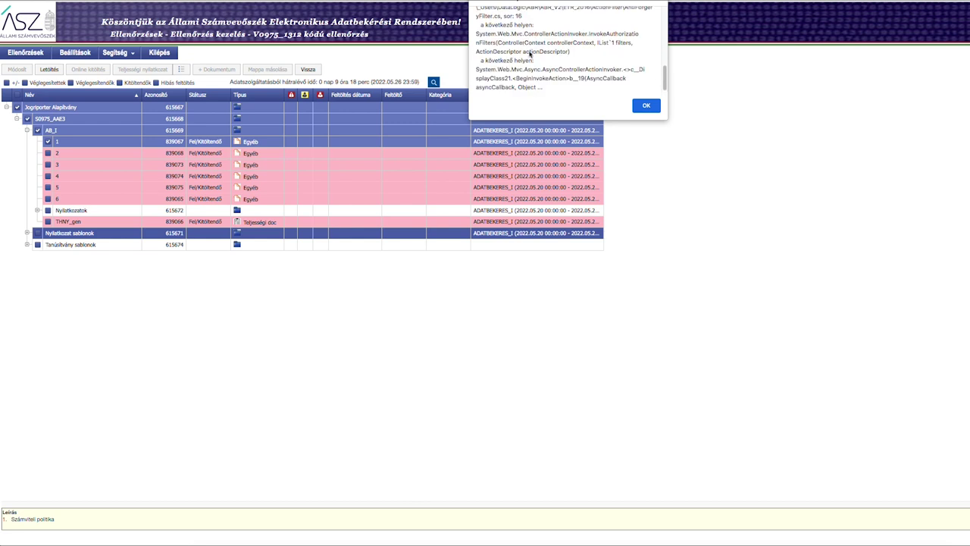
{"action": "left_click", "coordinate": [645, 107]}
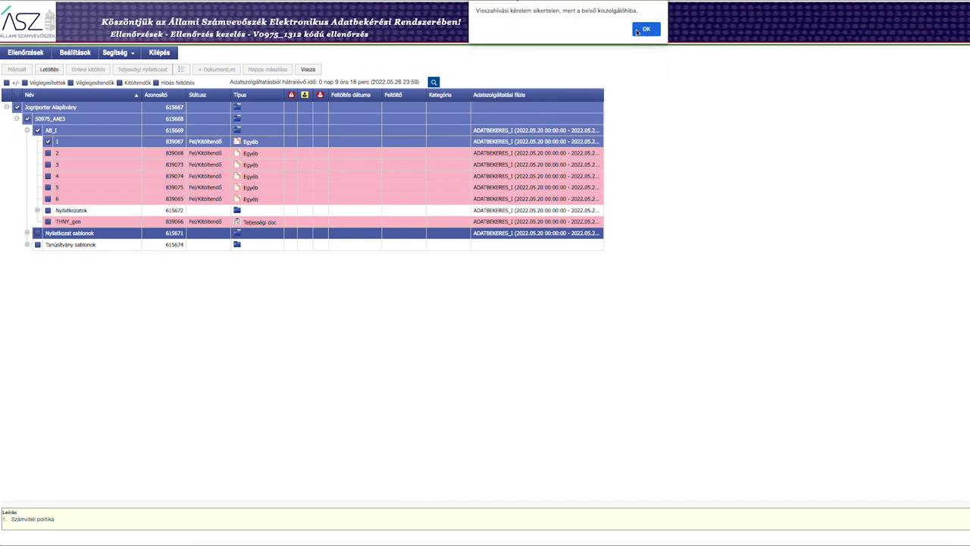
{"action": "left_click", "coordinate": [645, 29]}
- Select request 2 and read and dismiss the error alerts
{"action": "left_click", "coordinate": [63, 156]}
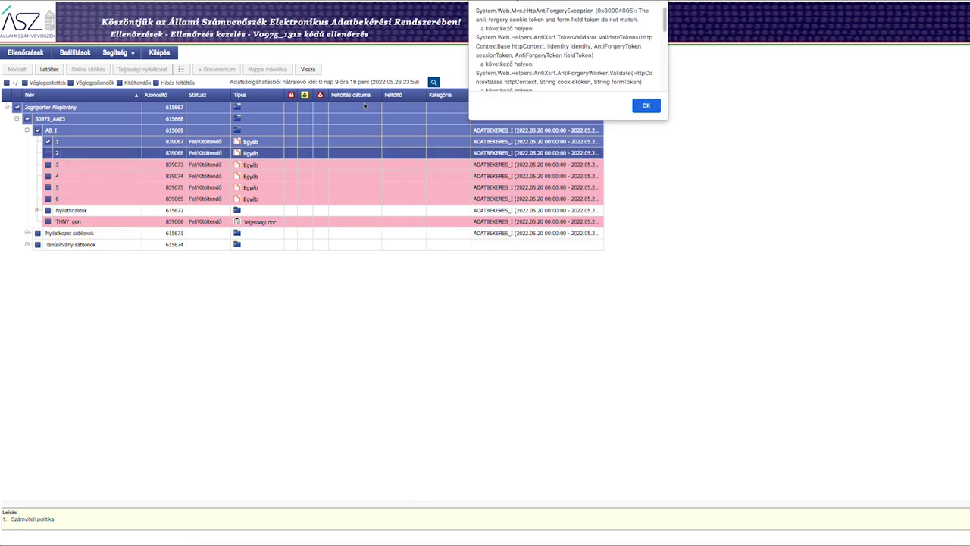
{"action": "scroll", "coordinate": [580, 31], "scroll_direction": "down", "scroll_amount": 5}
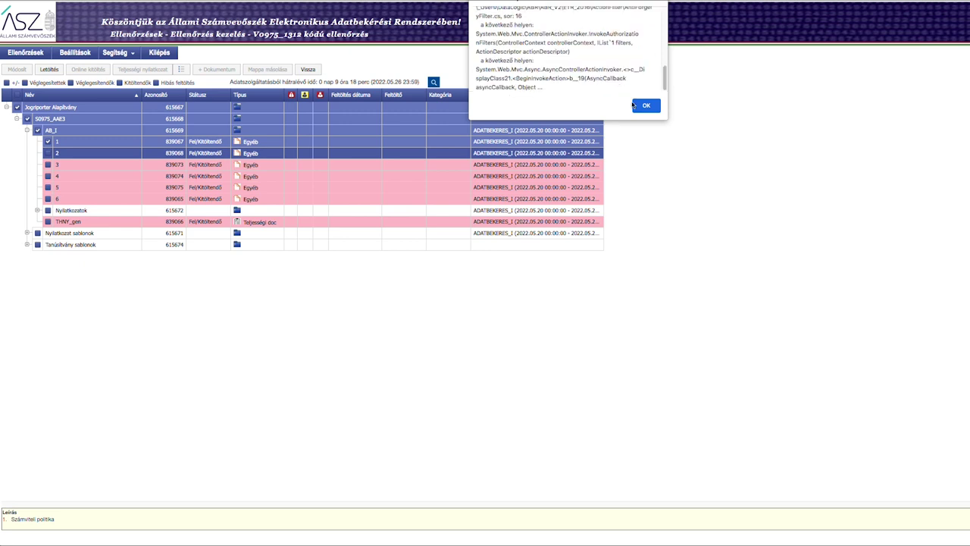
{"action": "left_click", "coordinate": [645, 106]}
{"action": "left_click", "coordinate": [645, 29]}
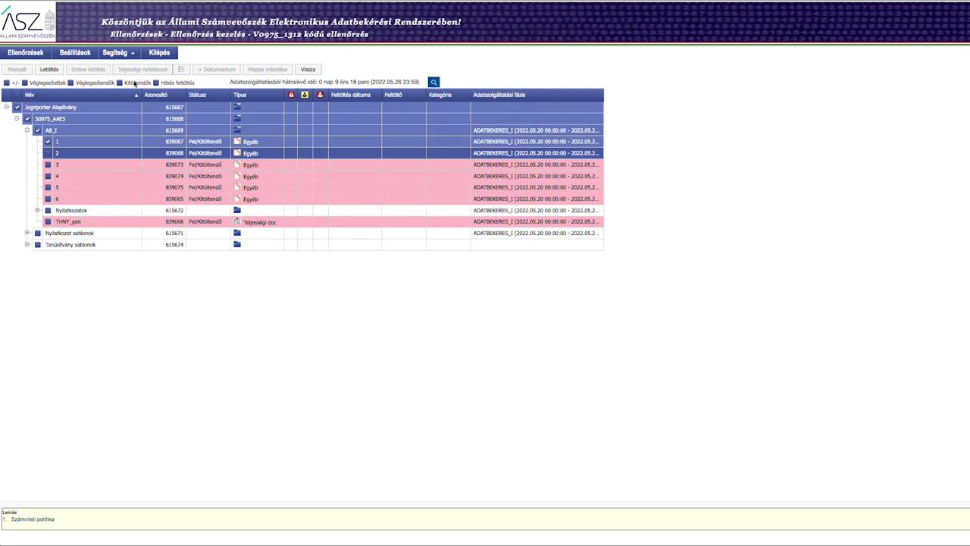
- Select the top-level Jogriporter Alapítvány folder and dismiss both error alerts
{"action": "left_click", "coordinate": [38, 109]}
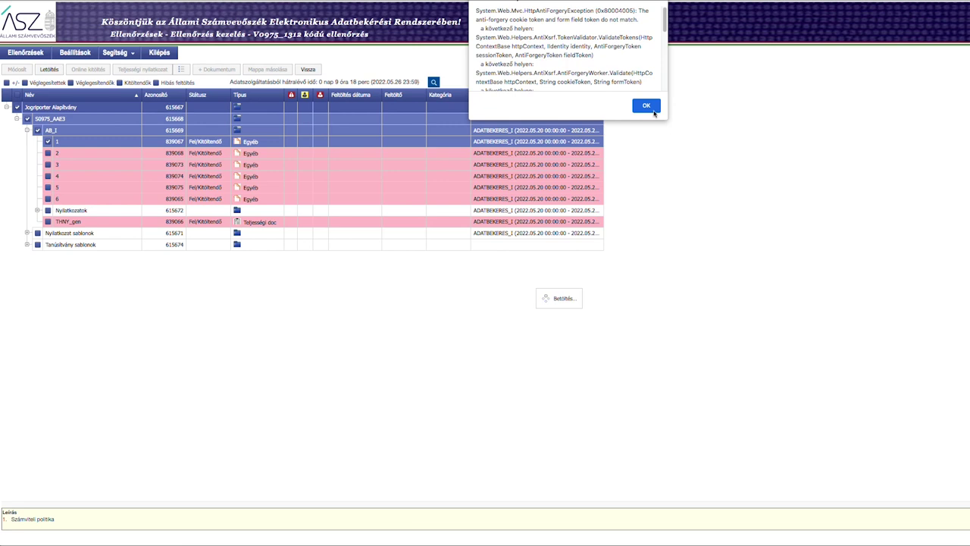
{"action": "left_click", "coordinate": [650, 107]}
{"action": "left_click", "coordinate": [645, 28]}
- Clear the checkboxes of the top-level Jogriporter Alapítvány folder and the AB_I folder, dismissing the error alerts each time
{"action": "left_click", "coordinate": [17, 106]}
{"action": "left_click", "coordinate": [645, 29]}
{"action": "left_click", "coordinate": [646, 105]}
{"action": "left_click", "coordinate": [36, 129]}
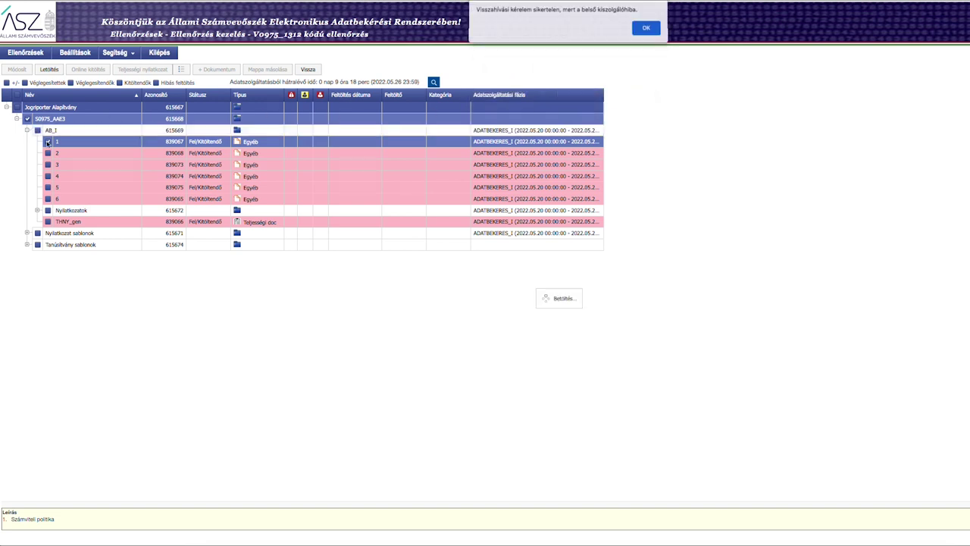
{"action": "left_click", "coordinate": [648, 29]}
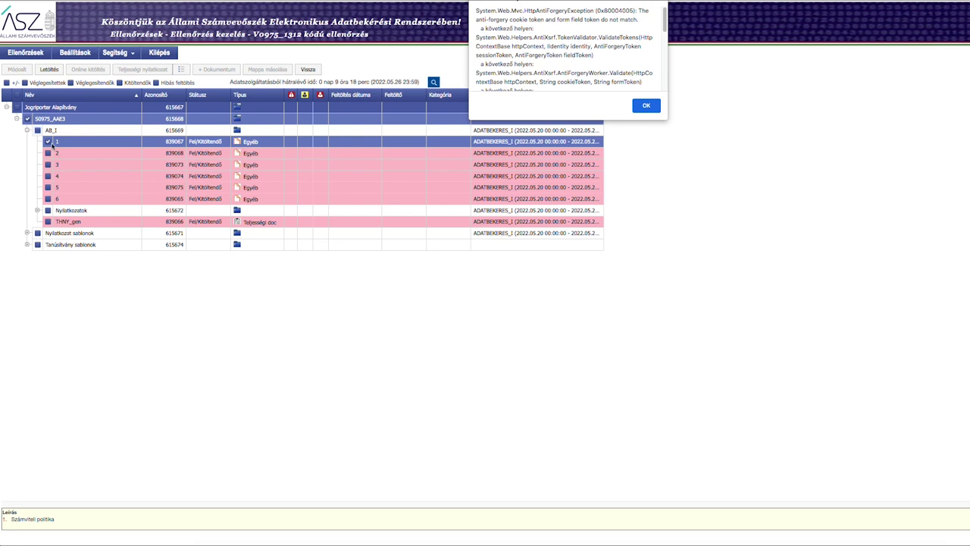
{"action": "left_click", "coordinate": [646, 105]}
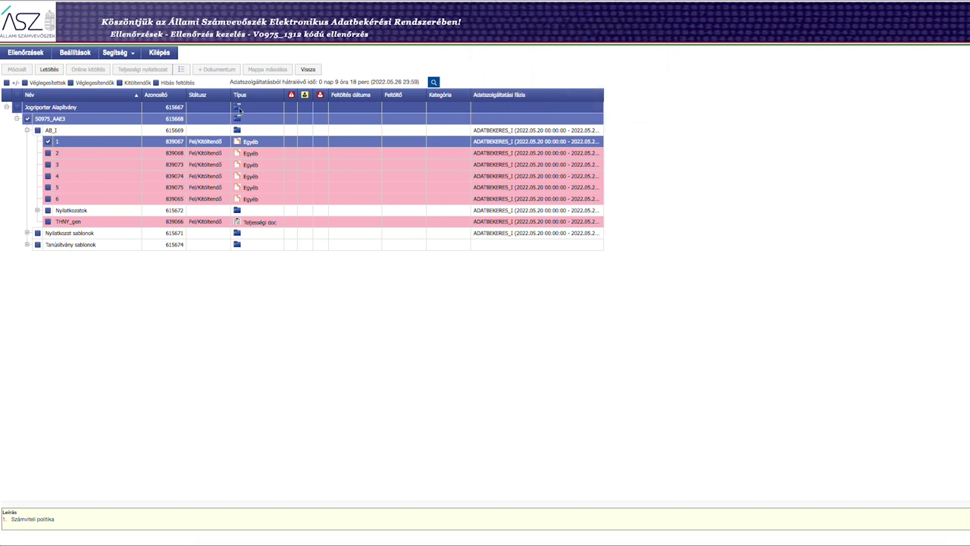
- Clear the checkbox of request 1, then read through the error details and dismiss the alerts
{"action": "left_click", "coordinate": [48, 142]}
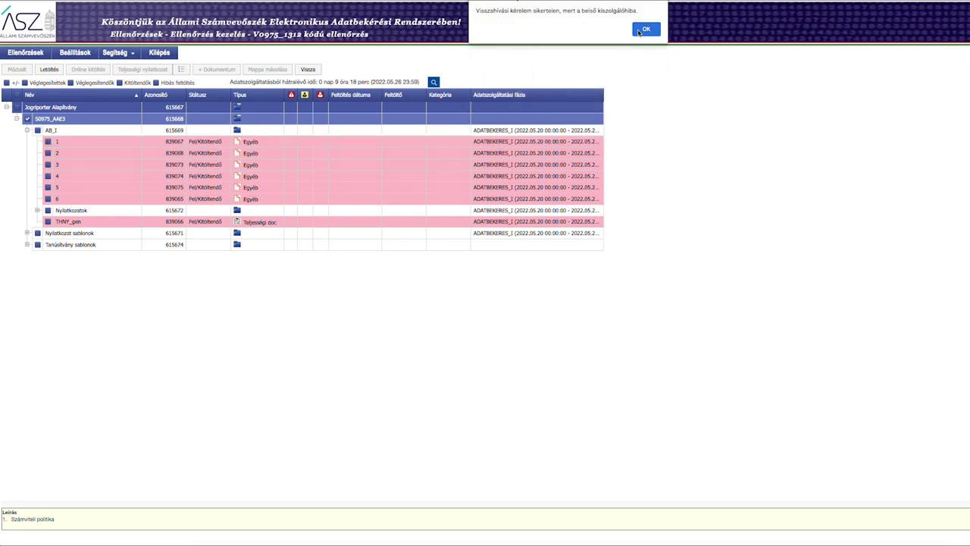
{"action": "left_click", "coordinate": [639, 32]}
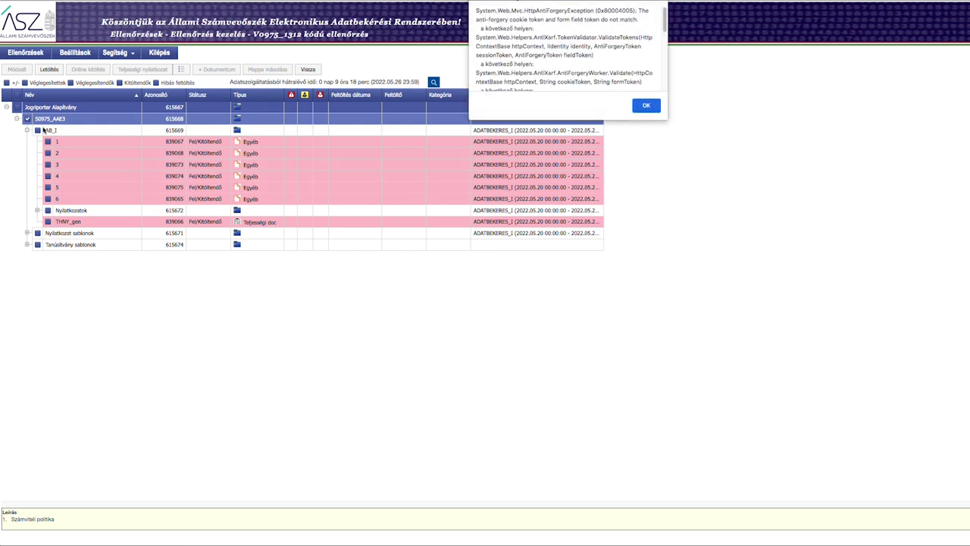
{"action": "scroll", "coordinate": [621, 71], "scroll_direction": "down", "scroll_amount": 5}
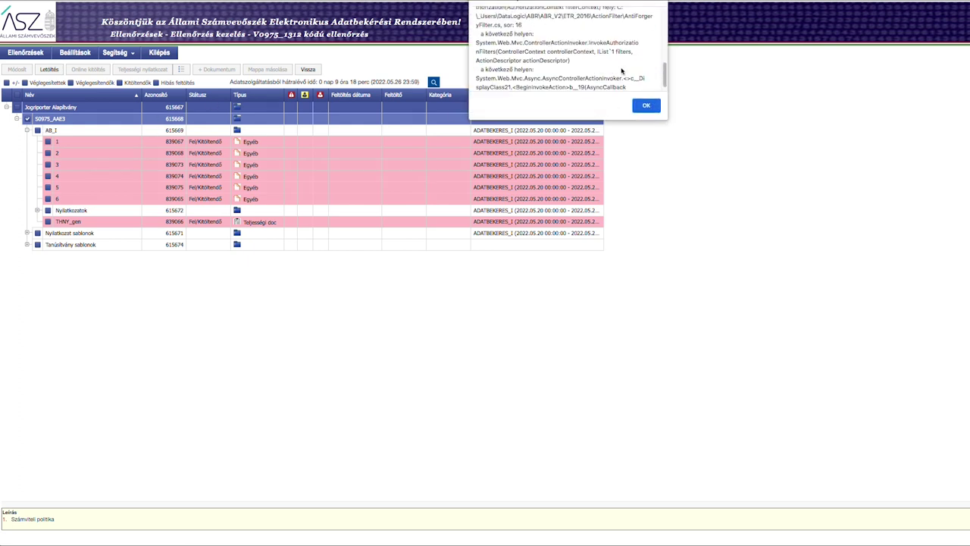
{"action": "left_click", "coordinate": [646, 105]}
- Select the row of request 6 and dismiss the error alerts
{"action": "left_click", "coordinate": [70, 199]}
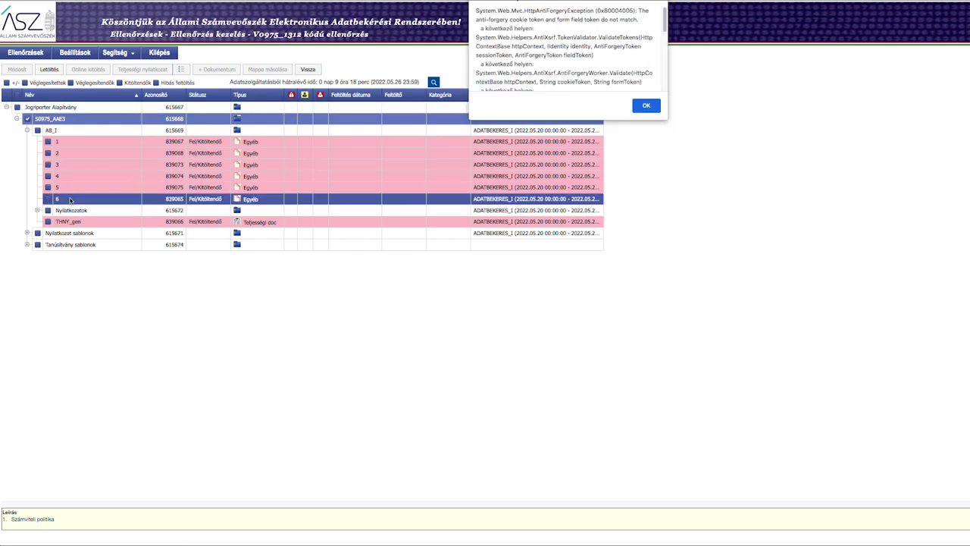
{"action": "left_click", "coordinate": [644, 107]}
{"action": "left_click", "coordinate": [646, 32]}
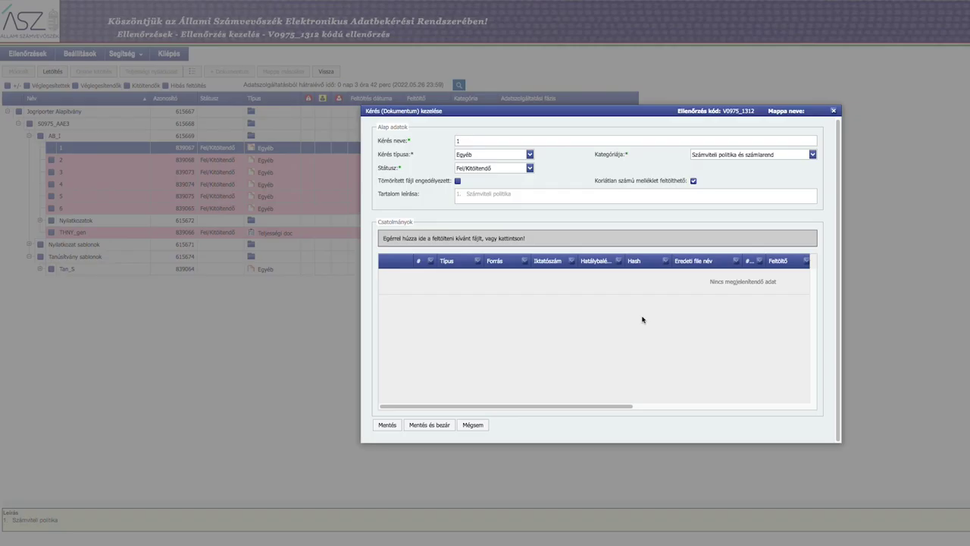
- Try to attach 1_Szamviteli_politika_JA.pdf to request 1, then read the full error message and dismiss it
{"action": "left_click", "coordinate": [454, 238]}
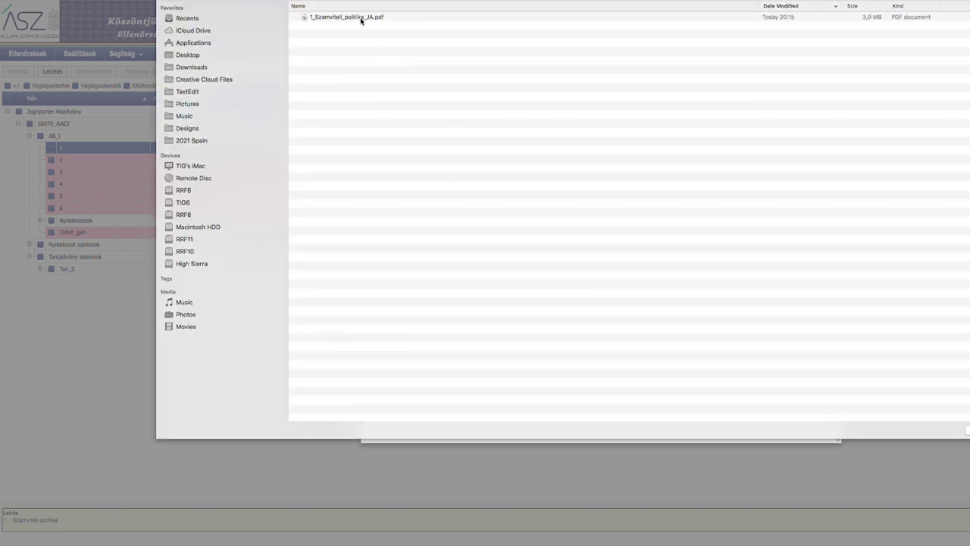
{"action": "left_click", "coordinate": [361, 18]}
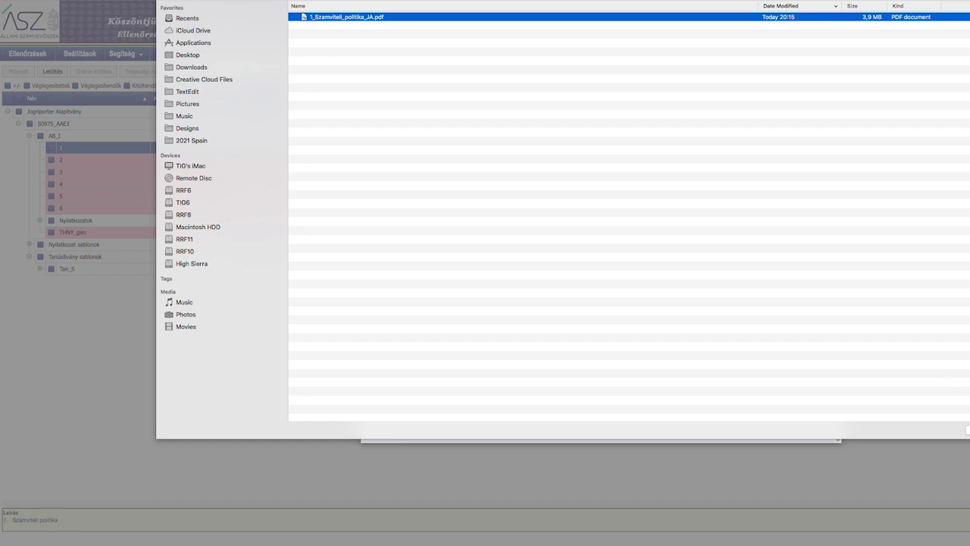
{"action": "key", "text": "Return"}
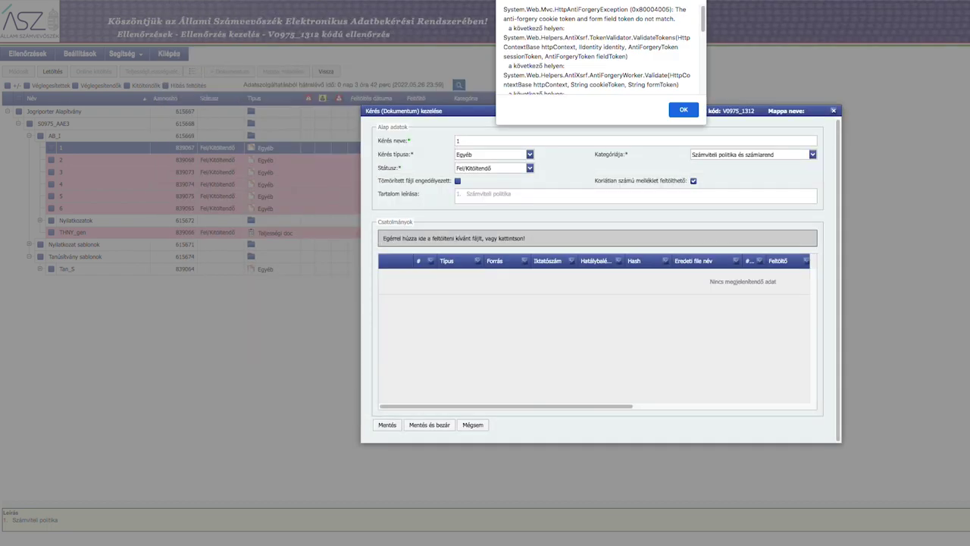
{"action": "scroll", "coordinate": [704, 26], "scroll_direction": "down", "scroll_amount": 1}
{"action": "left_click_drag", "start_coordinate": [705, 26], "coordinate": [706, 88]}
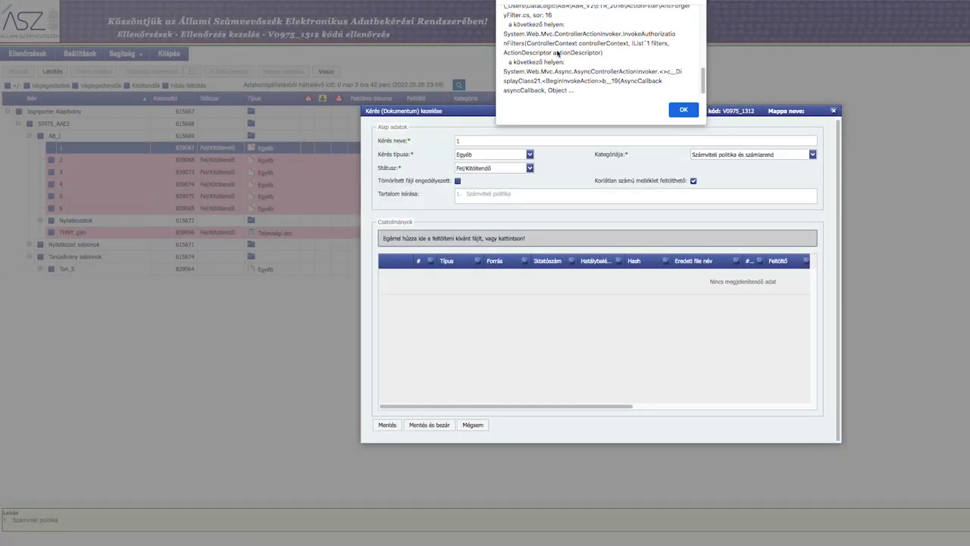
{"action": "left_click", "coordinate": [682, 110]}
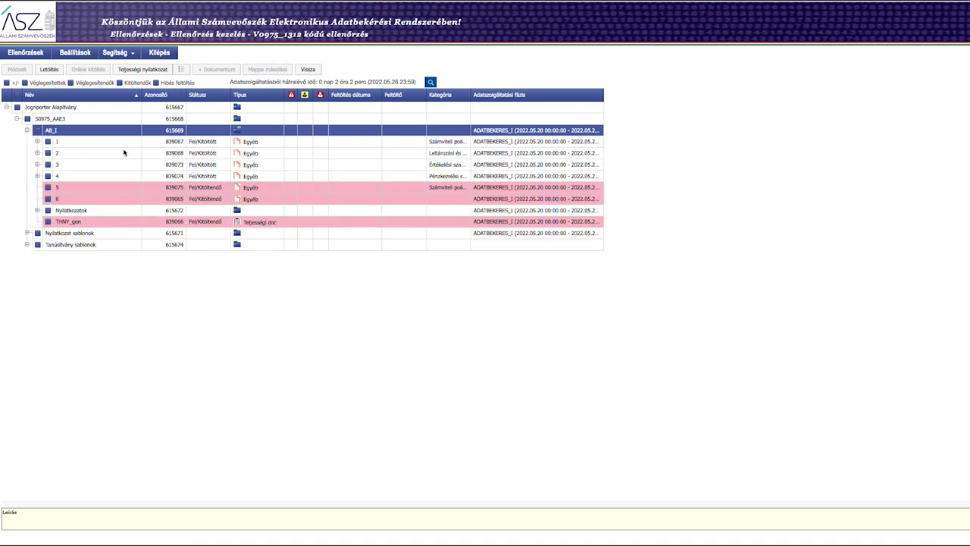
- Select request 5 and check which document it requires in the Dokumentumok jegyzéke of the audit guide PDF
{"action": "left_click", "coordinate": [70, 188]}
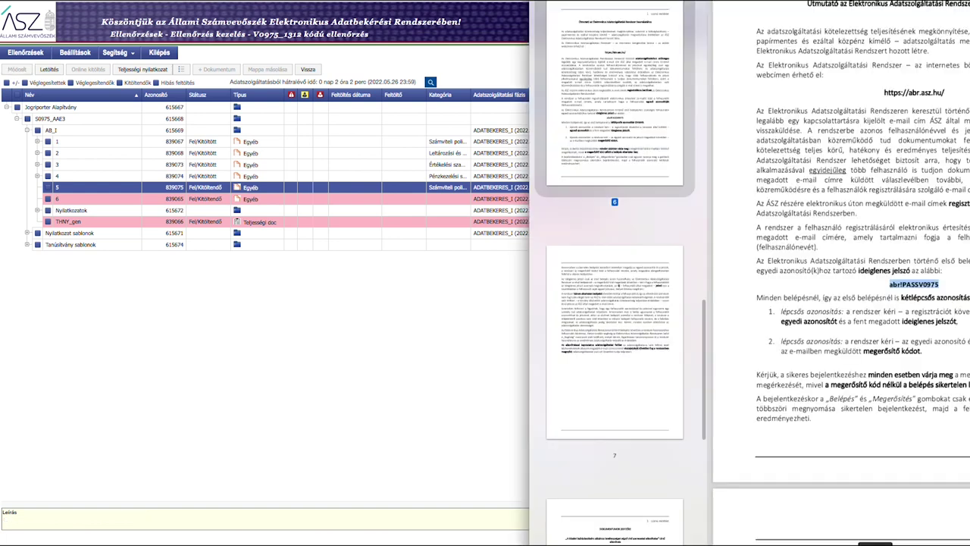
{"action": "scroll", "coordinate": [911, 347], "scroll_direction": "down", "scroll_amount": 5}
{"action": "scroll", "coordinate": [911, 347], "scroll_direction": "down", "scroll_amount": 5}
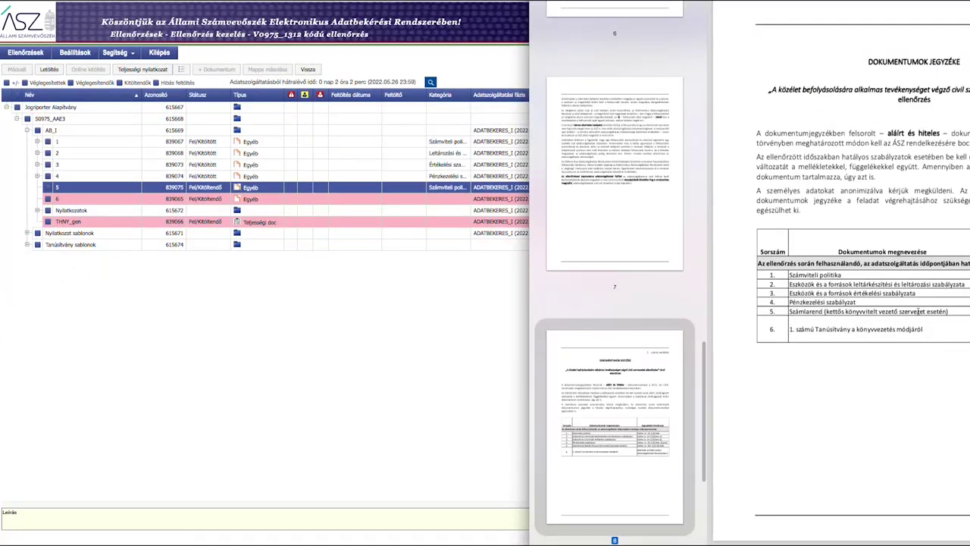
{"action": "left_click", "coordinate": [433, 317]}
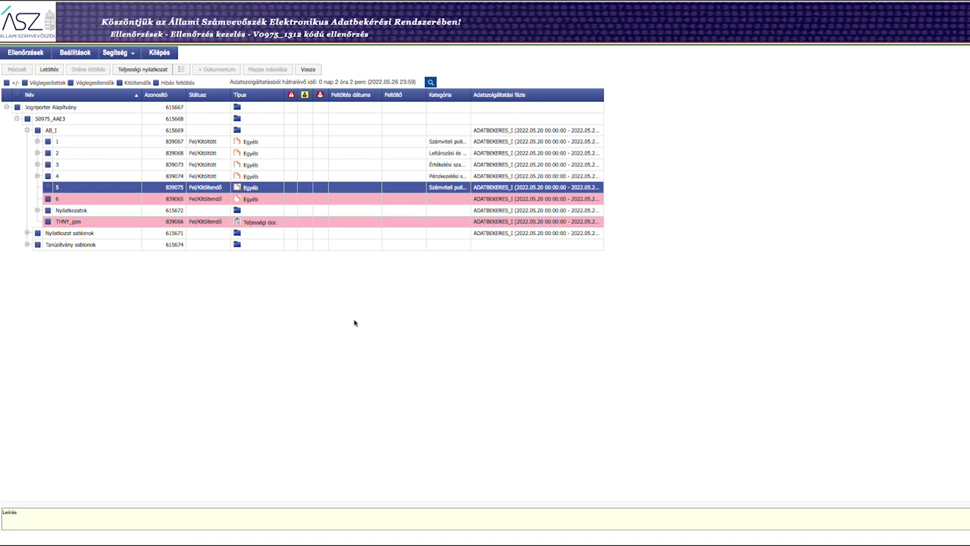
- Attach 5_szirend_bizonylati_szabalyzat_JA.pdf to request 5, keep waiting while the page is unresponsive, and save and close the request
{"action": "left_click", "coordinate": [53, 187]}
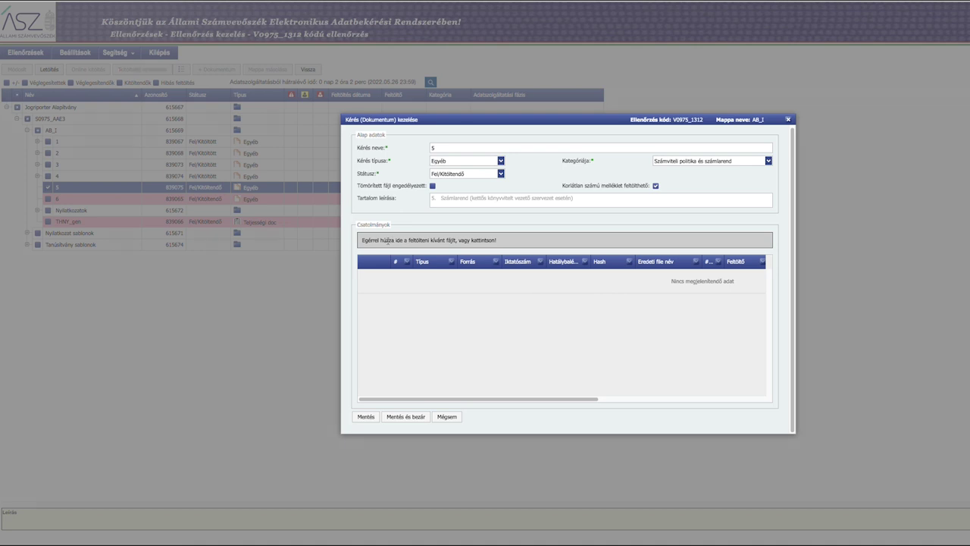
{"action": "left_click", "coordinate": [387, 241]}
{"action": "left_click", "coordinate": [326, 36]}
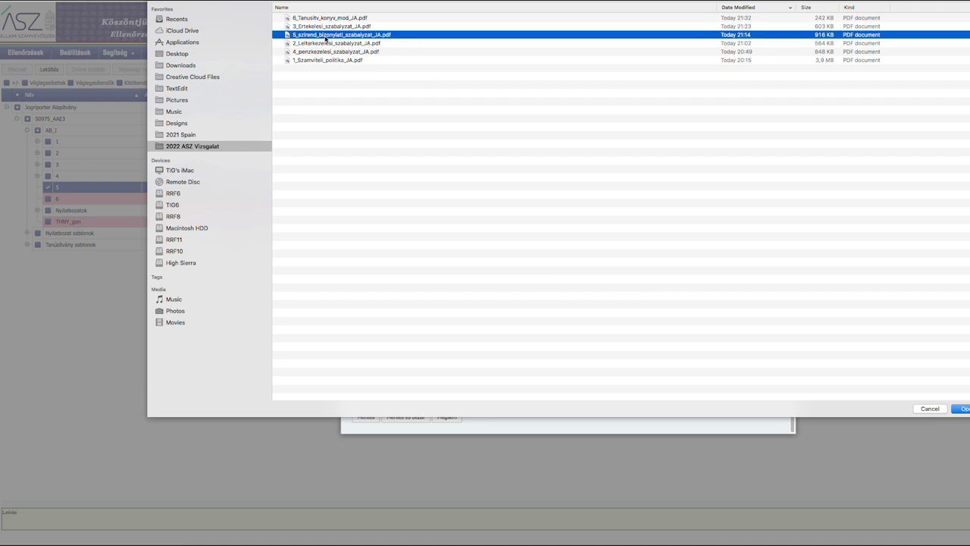
{"action": "left_click", "coordinate": [962, 412]}
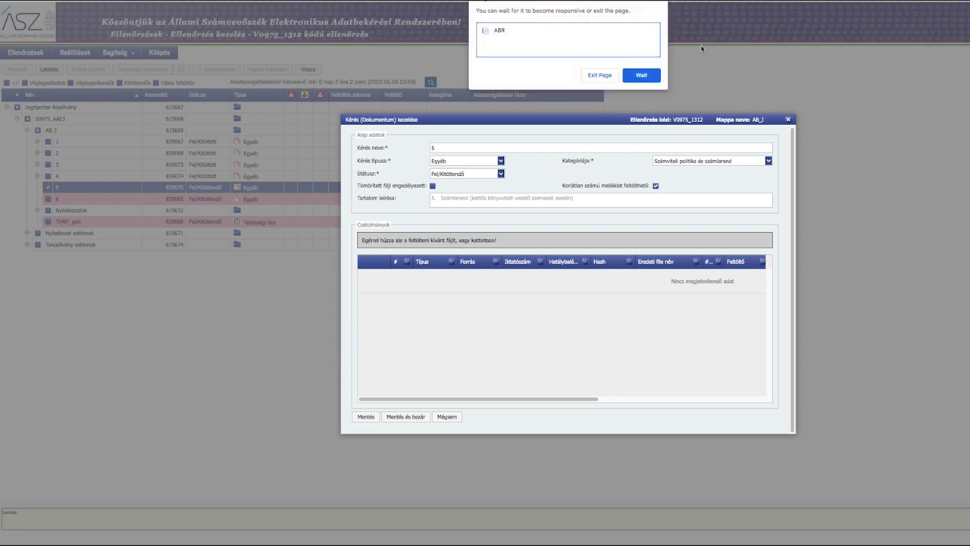
{"action": "left_click", "coordinate": [644, 76]}
{"action": "left_click", "coordinate": [641, 75]}
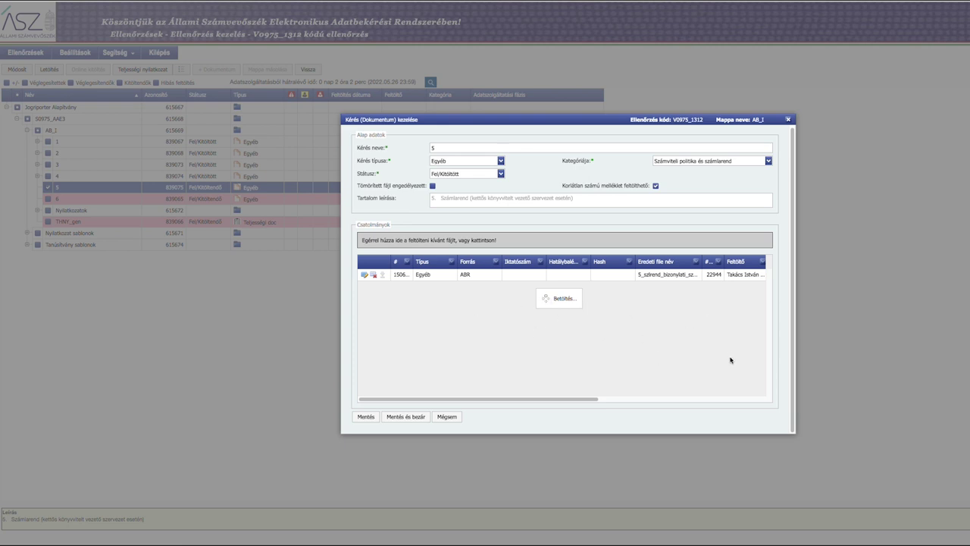
{"action": "left_click", "coordinate": [407, 418]}
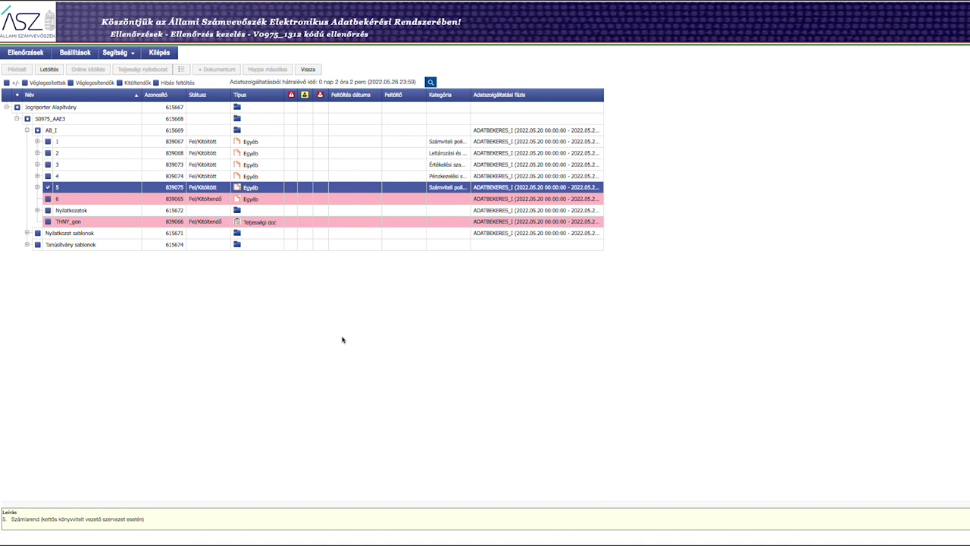
- Tick the checkbox of request 6, highlight the server error message, and dismiss the alerts
{"action": "left_click", "coordinate": [48, 199]}
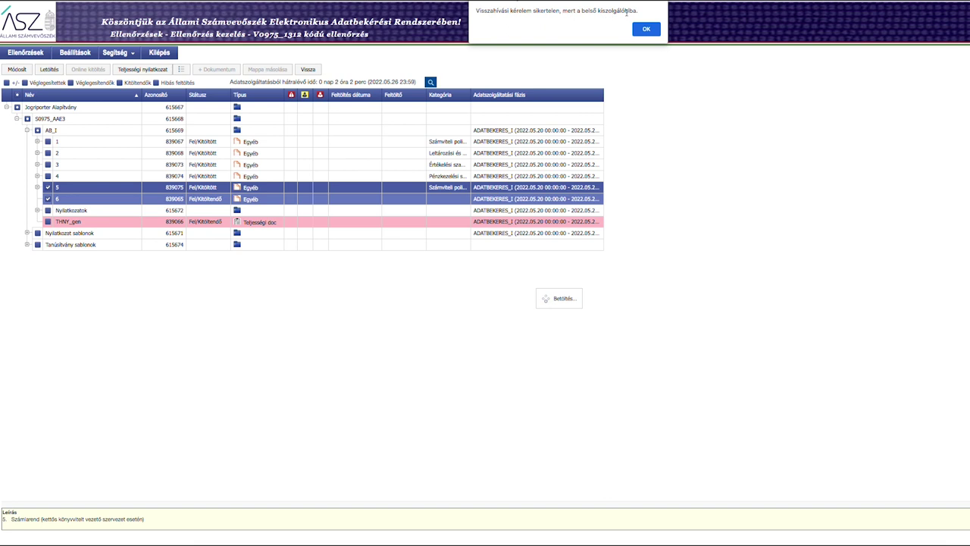
{"action": "left_click_drag", "start_coordinate": [635, 10], "coordinate": [476, 12]}
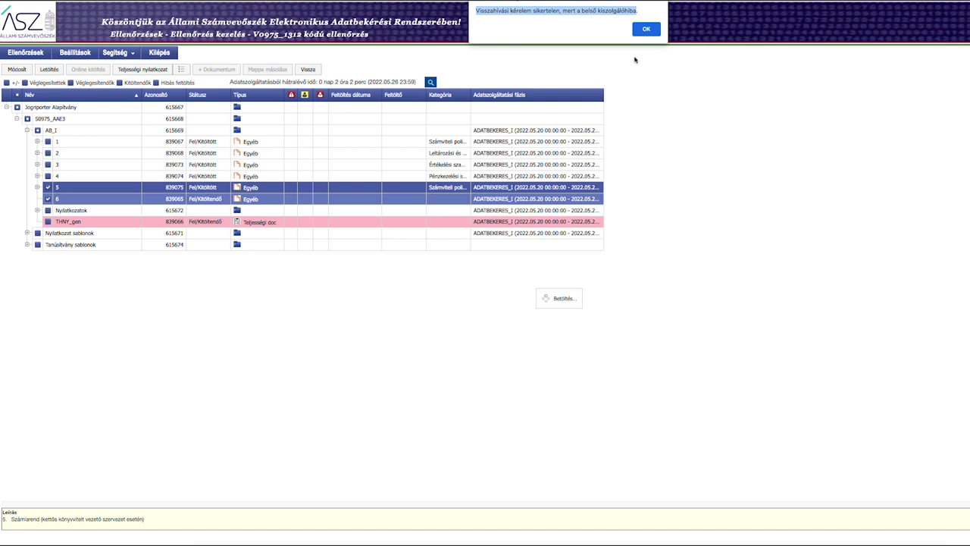
{"action": "left_click", "coordinate": [647, 29]}
{"action": "left_click", "coordinate": [641, 106]}
{"action": "left_click", "coordinate": [641, 106]}
- Clear the checkbox of request 5 and dismiss both error alerts
{"action": "left_click", "coordinate": [46, 189]}
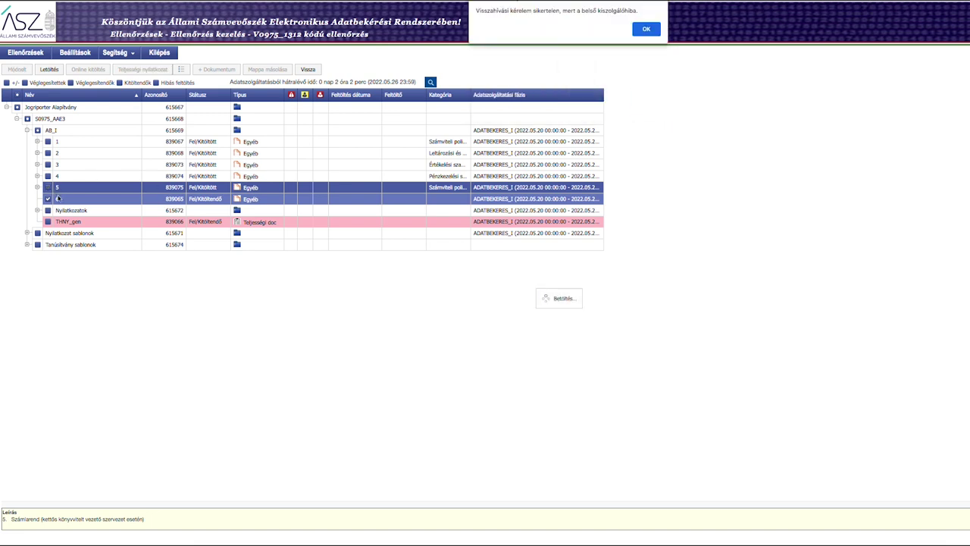
{"action": "left_click", "coordinate": [646, 28]}
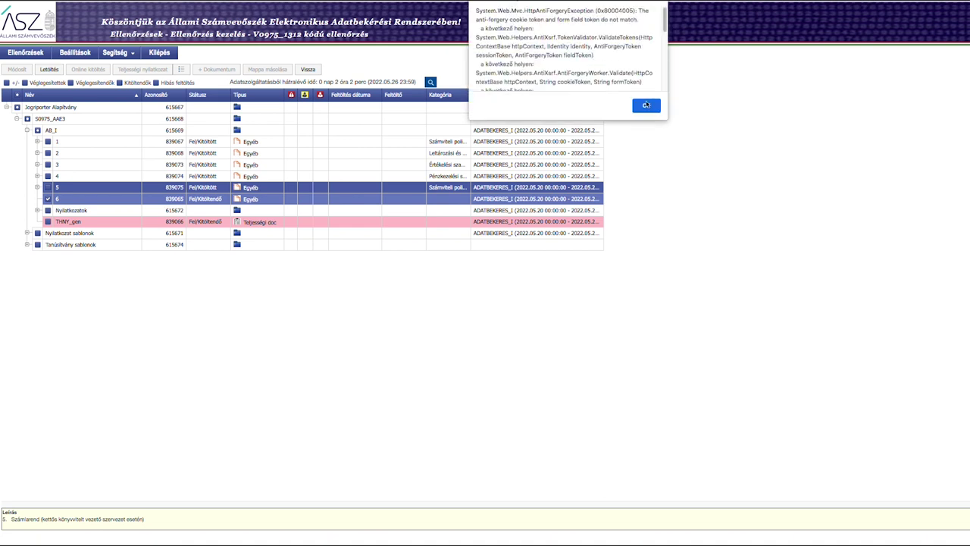
{"action": "left_click", "coordinate": [647, 105]}
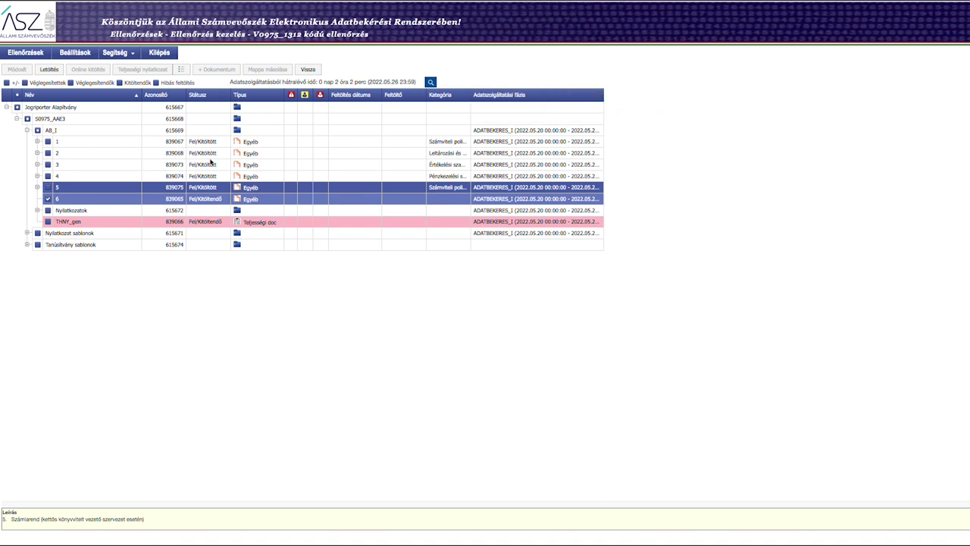
- Make request 6 the only selected row and dismiss the error alerts
{"action": "left_click", "coordinate": [73, 202]}
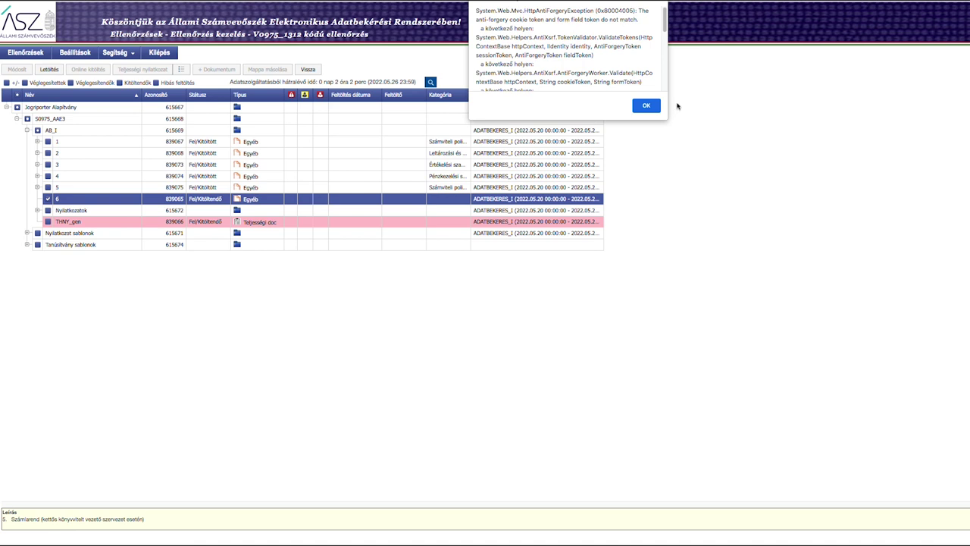
{"action": "left_click", "coordinate": [647, 106]}
{"action": "left_click", "coordinate": [647, 32]}
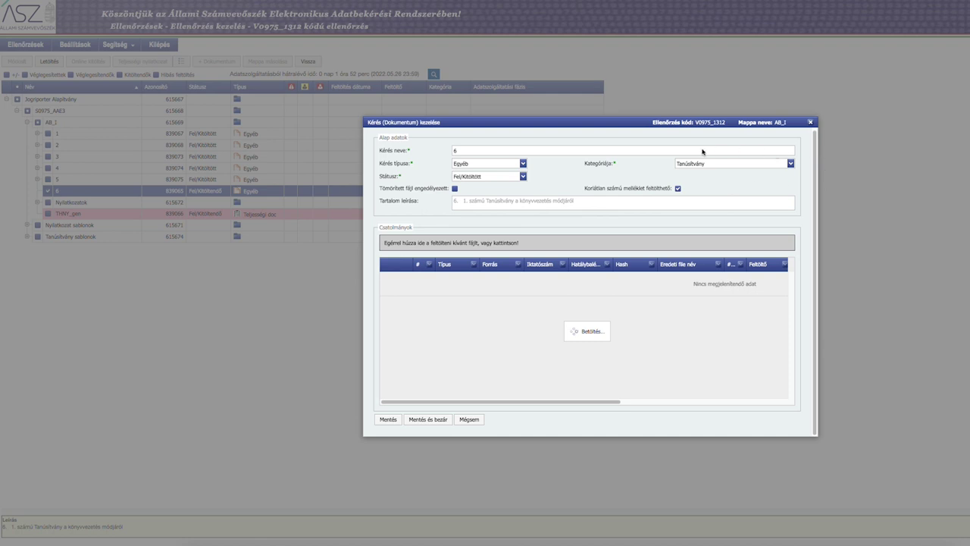
- Attach 6_Tanusitv_konyv_mod_JA.pdf to request 6, choosing to keep waiting whenever the page is reported unresponsive
{"action": "left_click", "coordinate": [543, 243]}
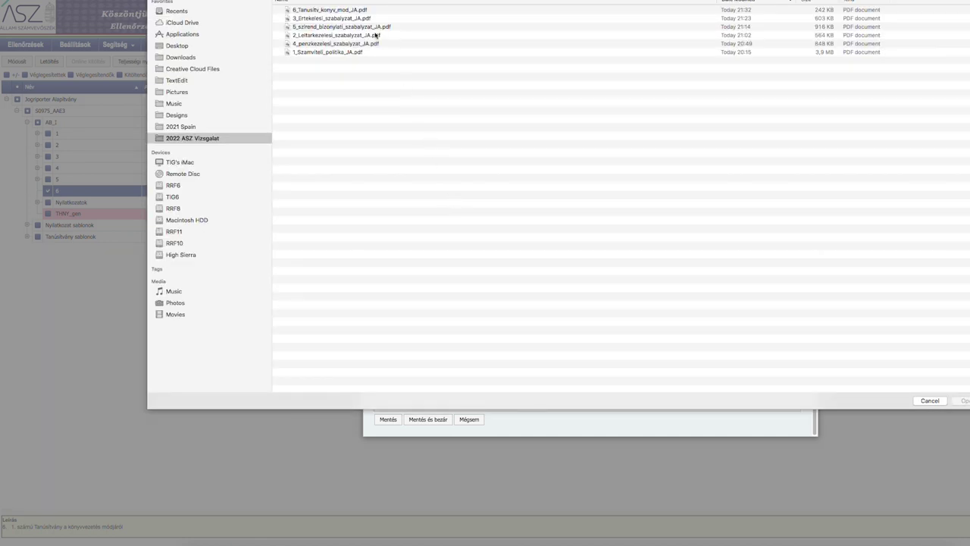
{"action": "left_click", "coordinate": [355, 10]}
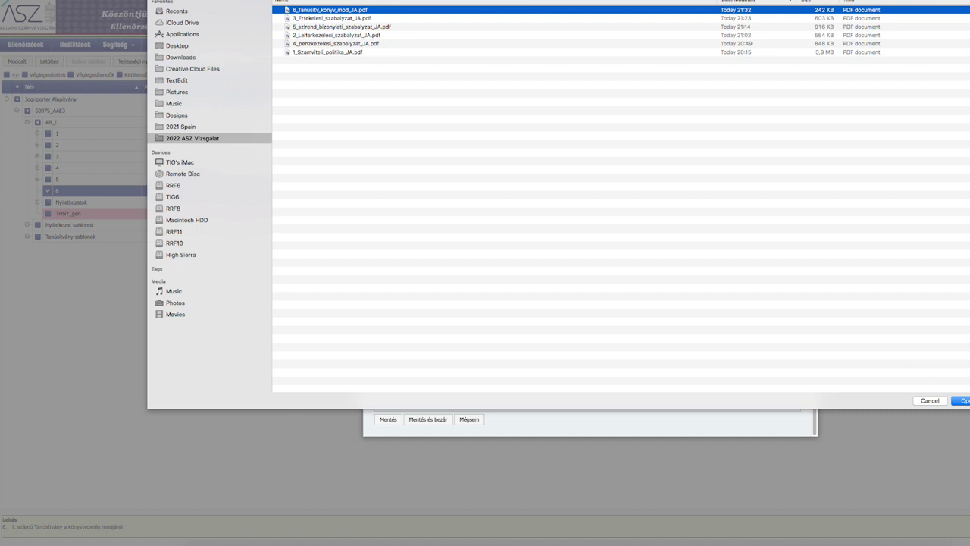
{"action": "left_click", "coordinate": [961, 400]}
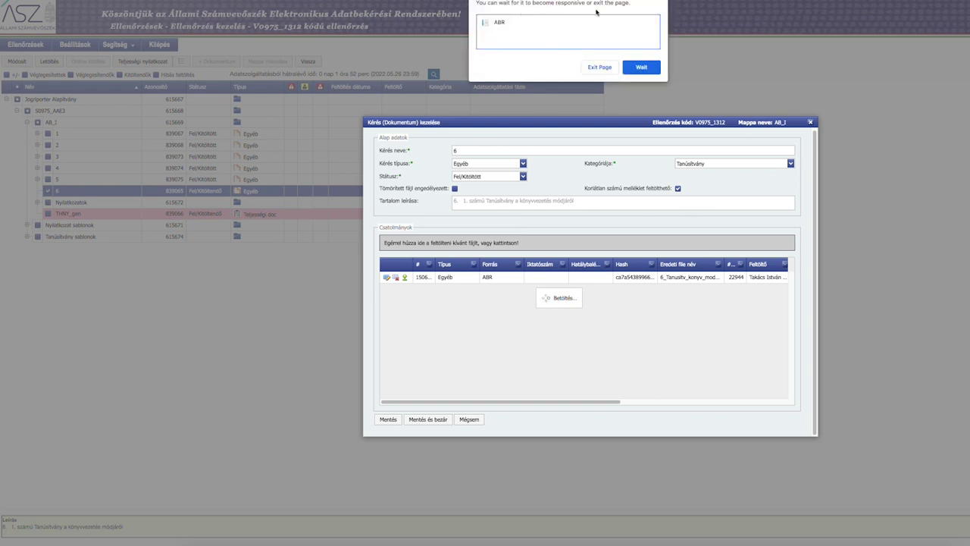
{"action": "left_click", "coordinate": [641, 70]}
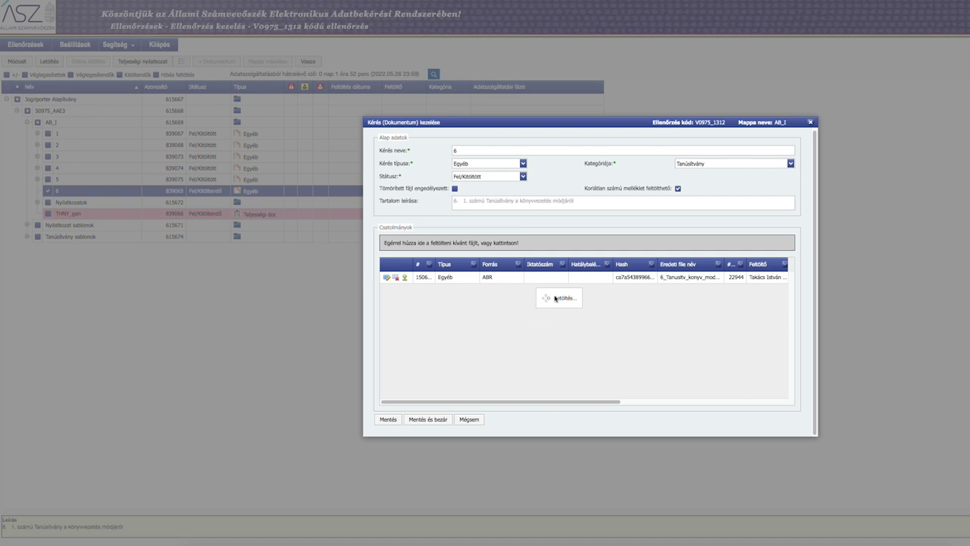
{"action": "left_click", "coordinate": [645, 68]}
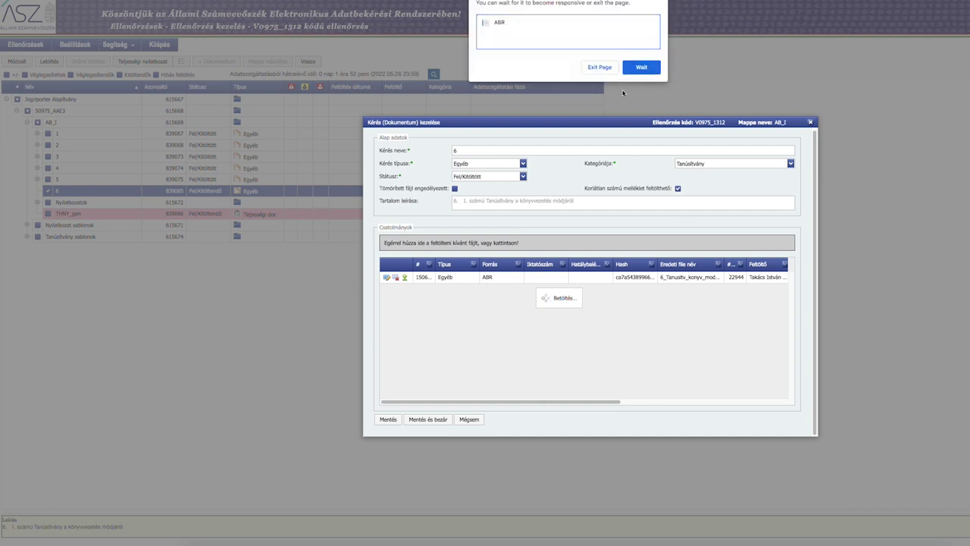
{"action": "left_click", "coordinate": [642, 66]}
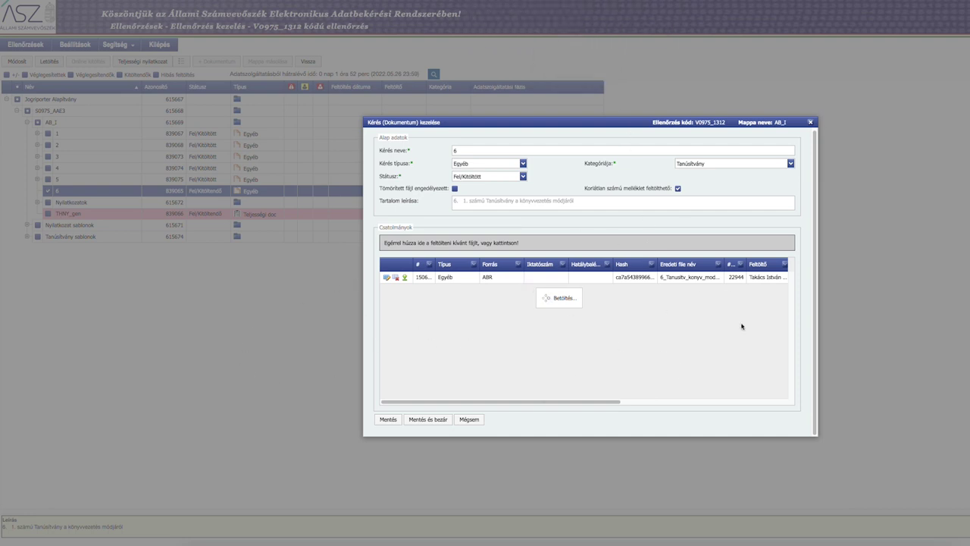
{"action": "left_click", "coordinate": [557, 306]}
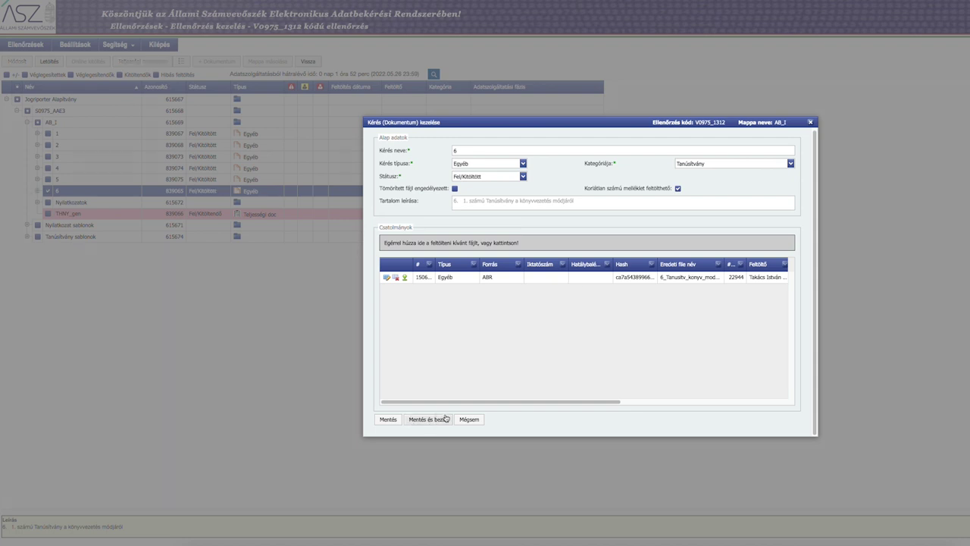
- Save and close request 6, clear its checkbox, and return to the audits section from the error page
{"action": "left_click", "coordinate": [427, 421]}
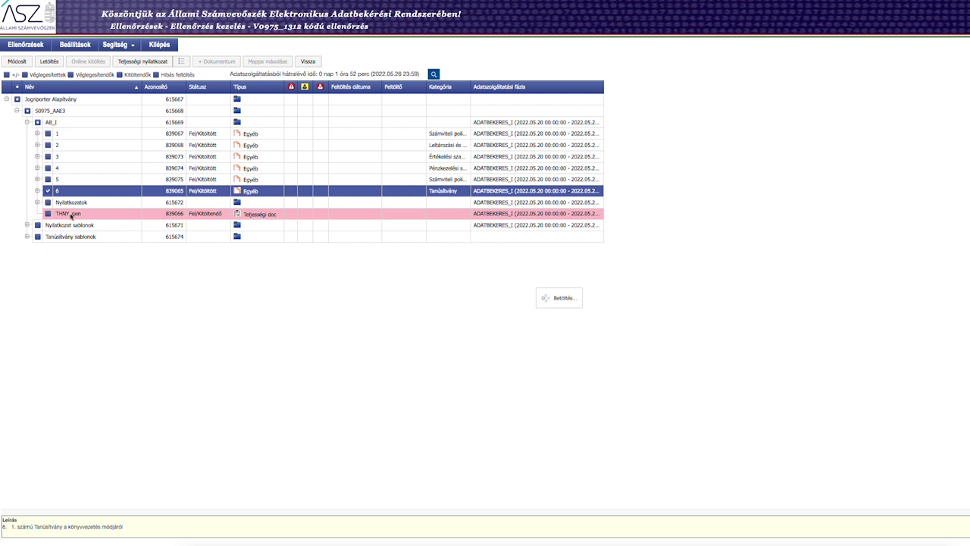
{"action": "left_click", "coordinate": [48, 191]}
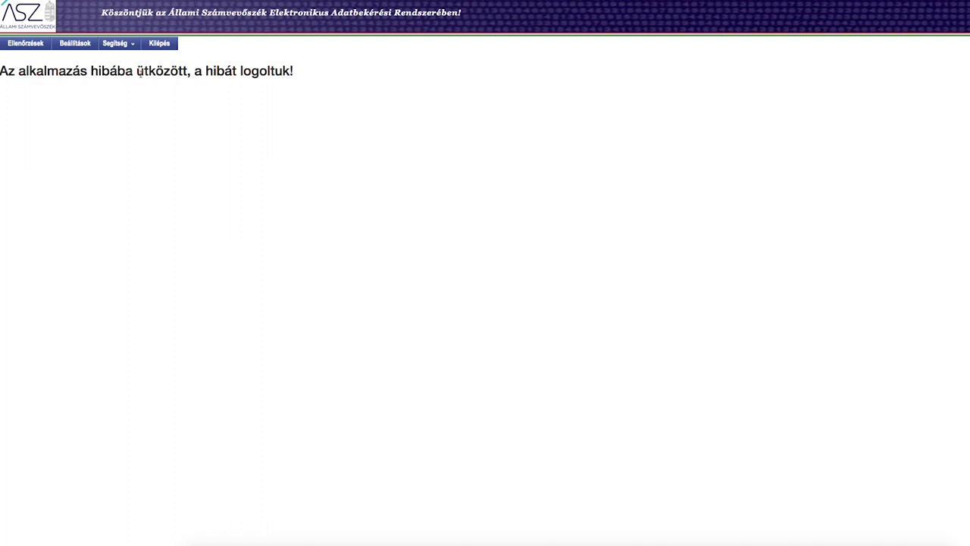
{"action": "left_click", "coordinate": [26, 43]}
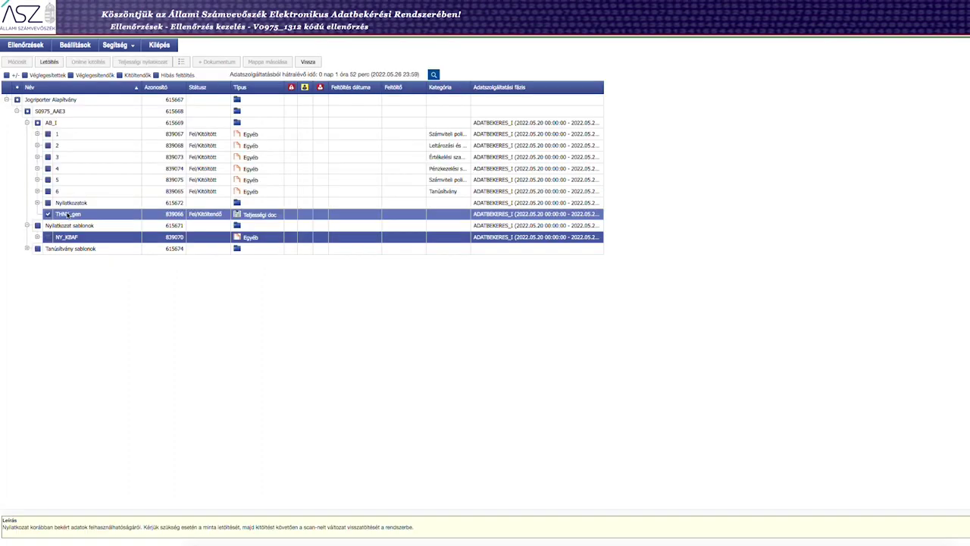
- Try twice to download the ticked THNY_gen item, highlighting the failed-callback message and dismissing all error alerts
{"action": "left_click", "coordinate": [48, 62]}
{"action": "left_click_drag", "start_coordinate": [476, 3], "coordinate": [643, 3]}
{"action": "left_click", "coordinate": [648, 21]}
{"action": "scroll", "coordinate": [557, 56], "scroll_direction": "down", "scroll_amount": 3}
{"action": "left_click", "coordinate": [645, 98]}
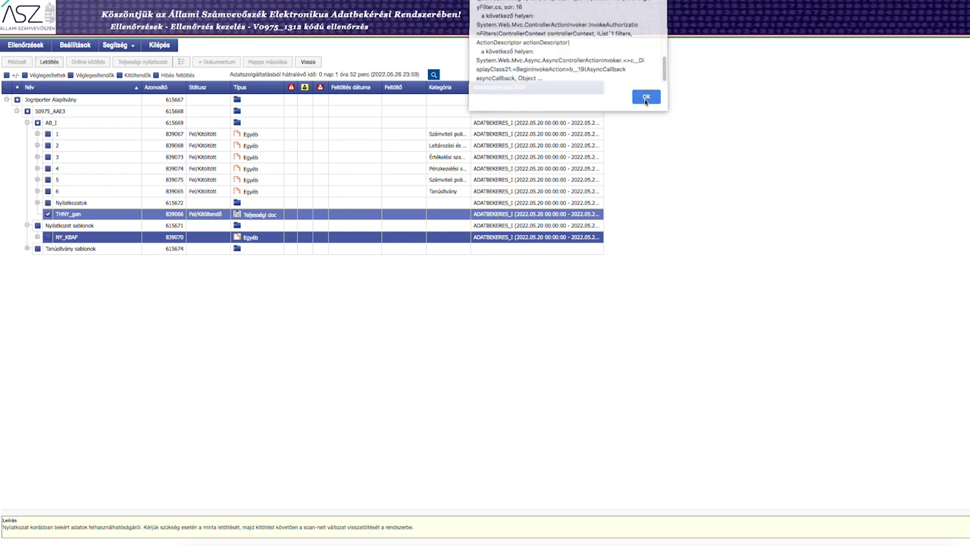
{"action": "left_click", "coordinate": [48, 62]}
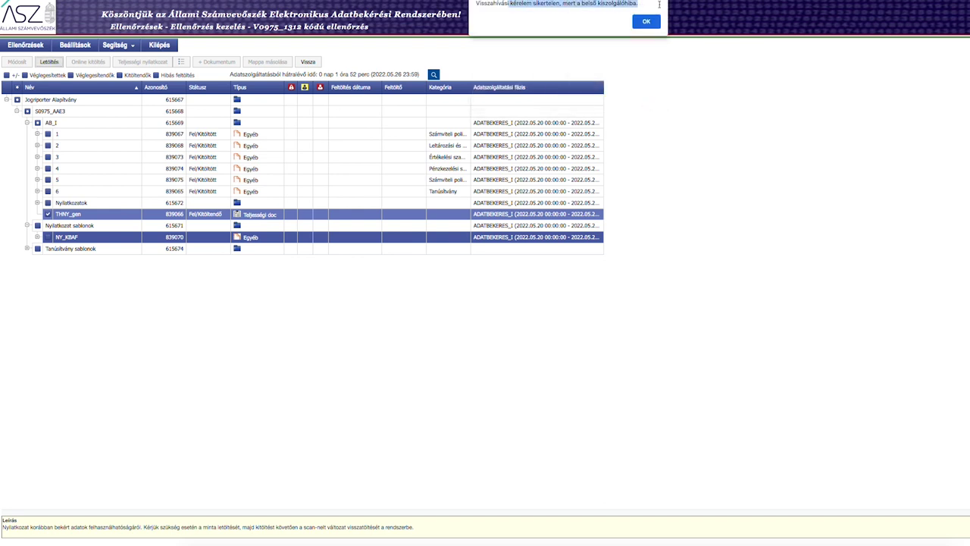
{"action": "left_click", "coordinate": [653, 20]}
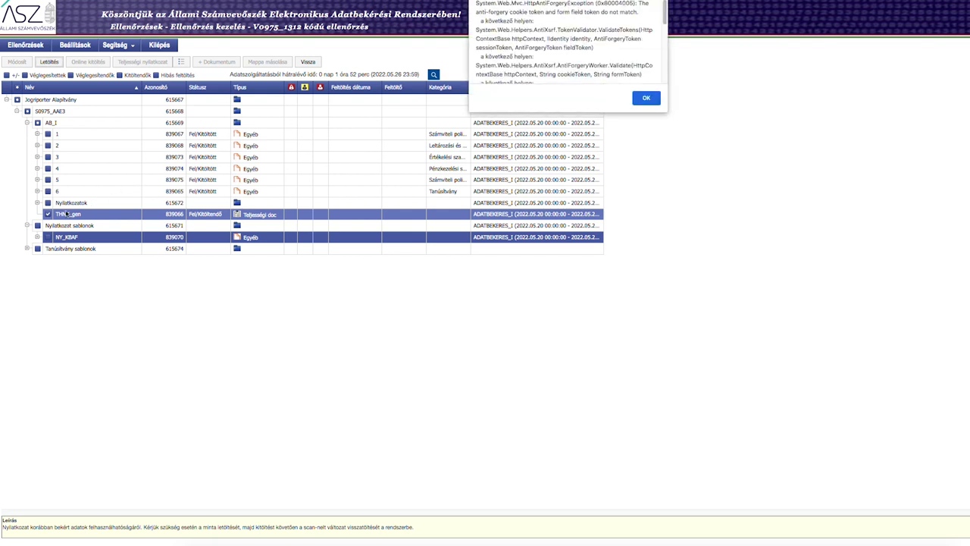
{"action": "left_click", "coordinate": [656, 98]}
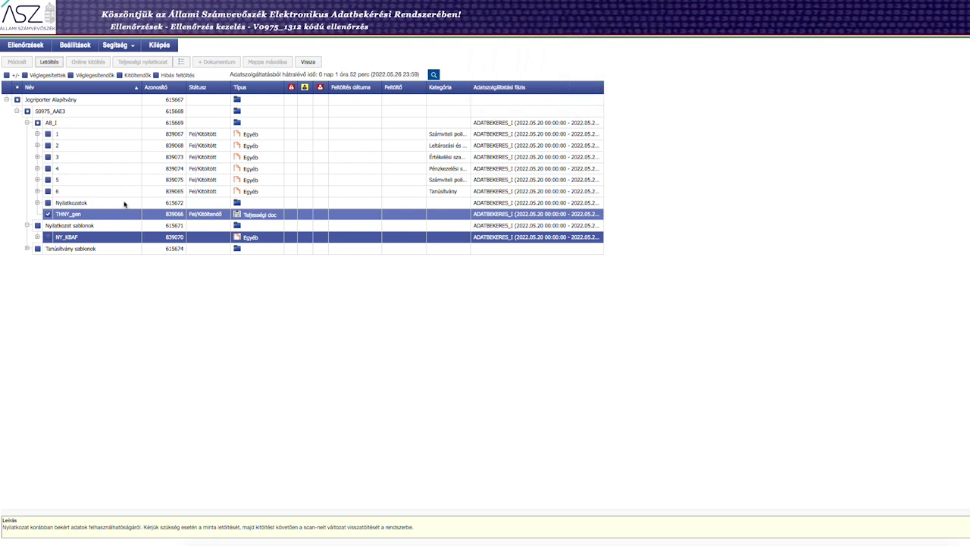
- Make THNY_gen the only highlighted row, try its download once more, and dismiss the error alerts
{"action": "left_click", "coordinate": [76, 216]}
{"action": "left_click", "coordinate": [645, 100]}
{"action": "left_click", "coordinate": [646, 21]}
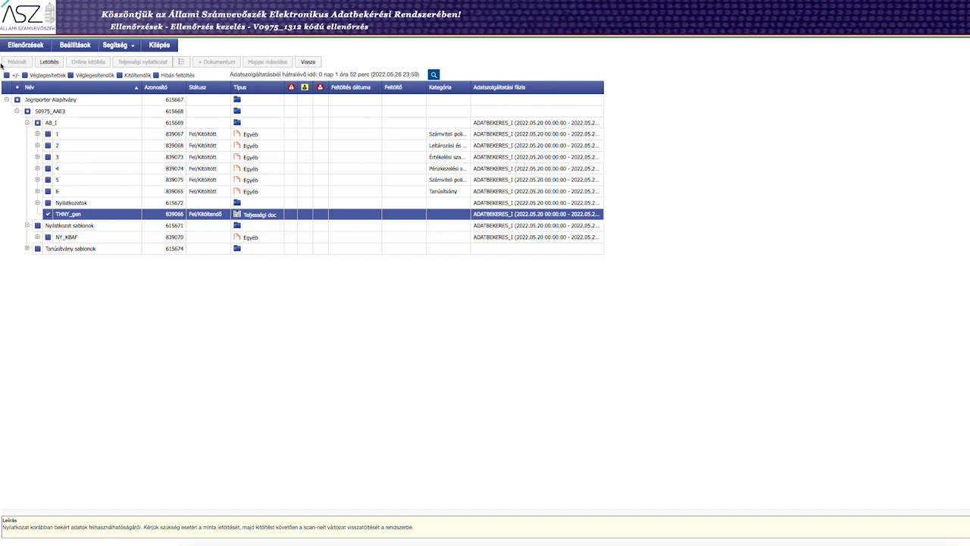
{"action": "left_click", "coordinate": [49, 62]}
{"action": "left_click", "coordinate": [645, 22]}
{"action": "left_click", "coordinate": [644, 100]}
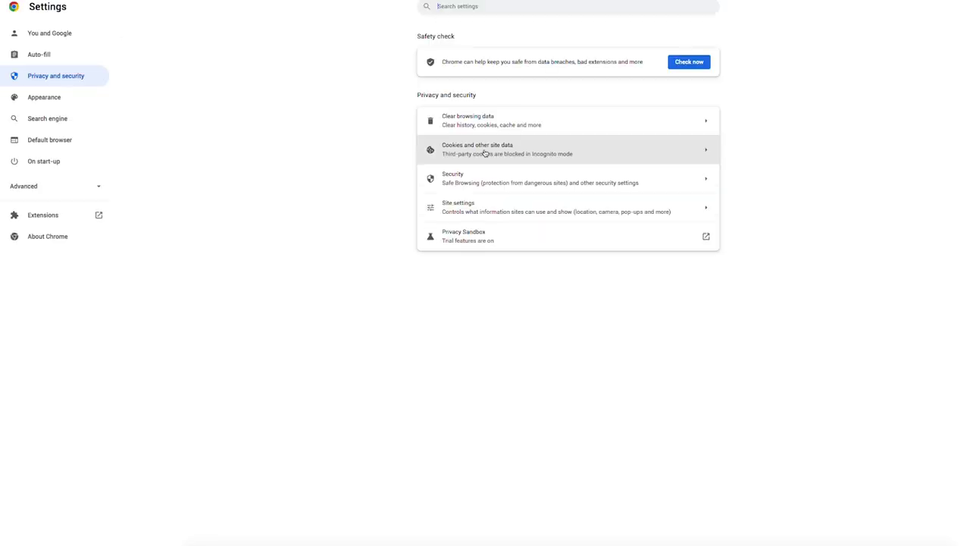
- Clear the cached images and files for all time in Chrome's privacy settings
{"action": "left_click", "coordinate": [482, 121]}
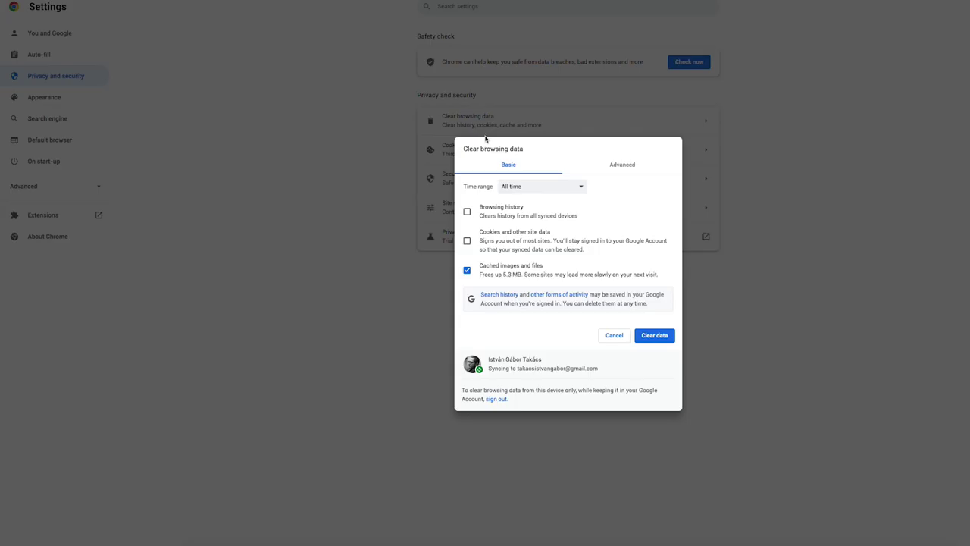
{"action": "left_click", "coordinate": [662, 336]}
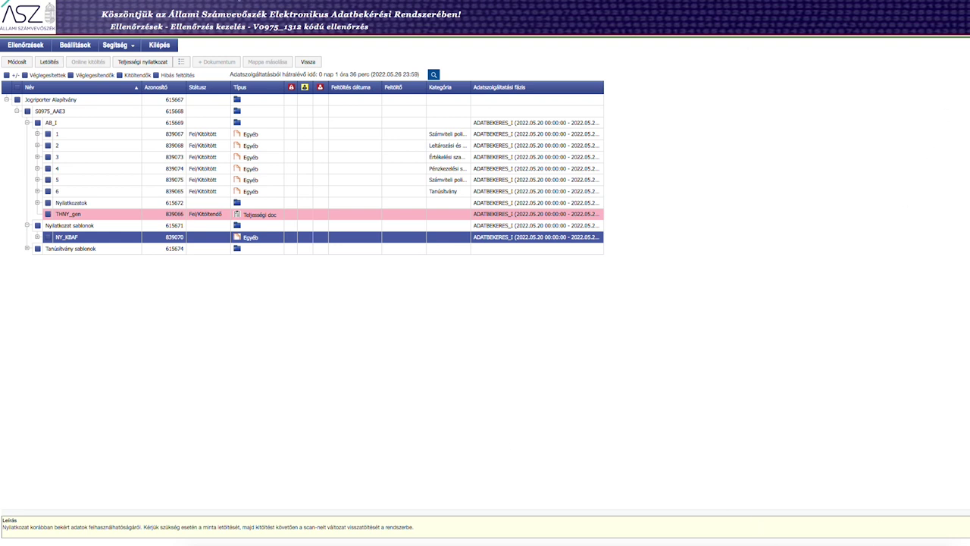
- Highlight the unticked THNY_gen row, try to download its attachments, and dismiss the alert
{"action": "left_click", "coordinate": [67, 215]}
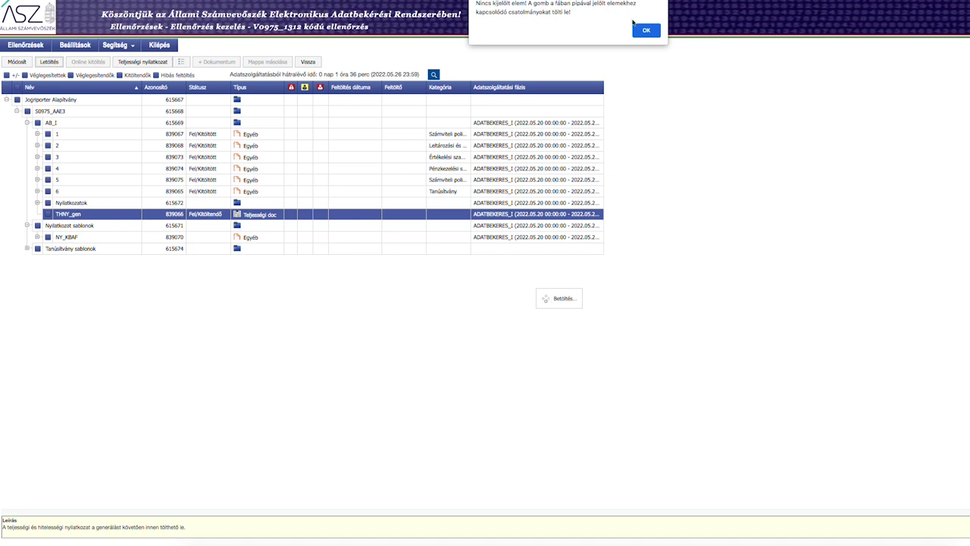
{"action": "left_click", "coordinate": [645, 31]}
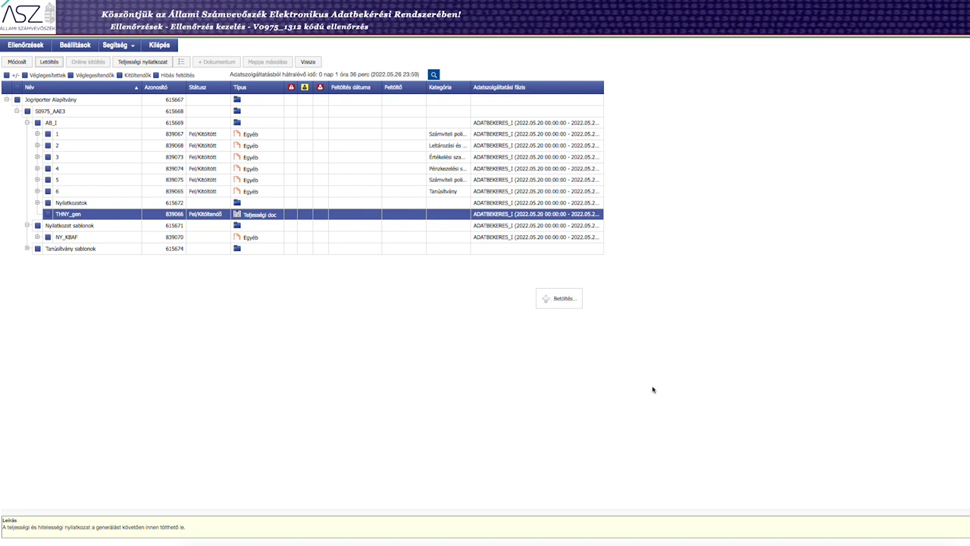
- Switch to the audit notice PDF, examine its guidance on the completeness and authenticity declaration, and return to the browser
{"action": "left_click", "coordinate": [875, 542]}
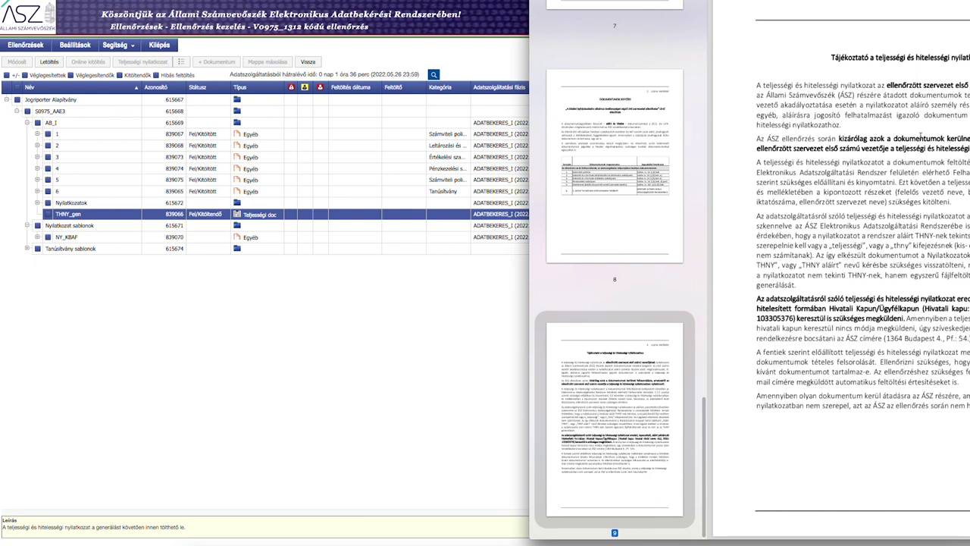
{"action": "scroll", "coordinate": [841, 280], "scroll_direction": "up", "scroll_amount": 3}
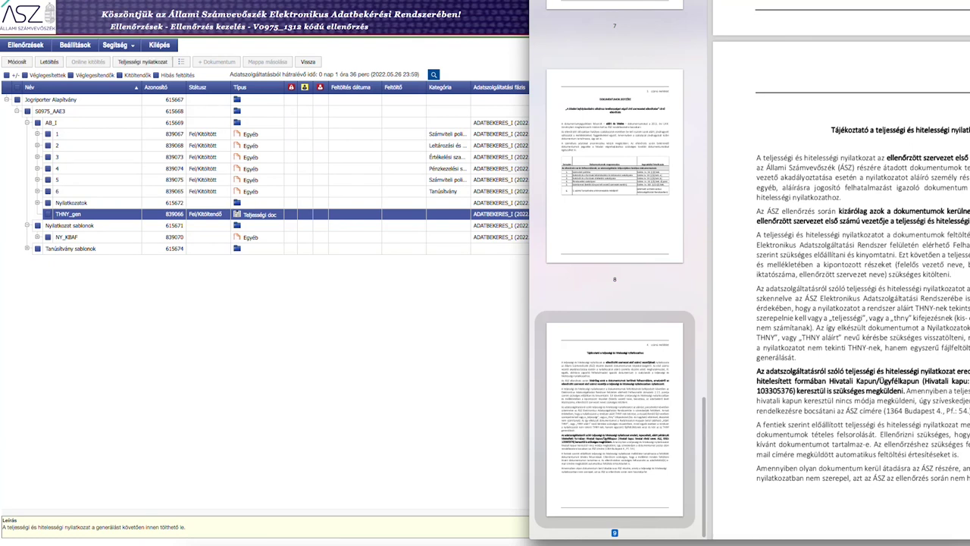
{"action": "scroll", "coordinate": [841, 281], "scroll_direction": "down", "scroll_amount": 1}
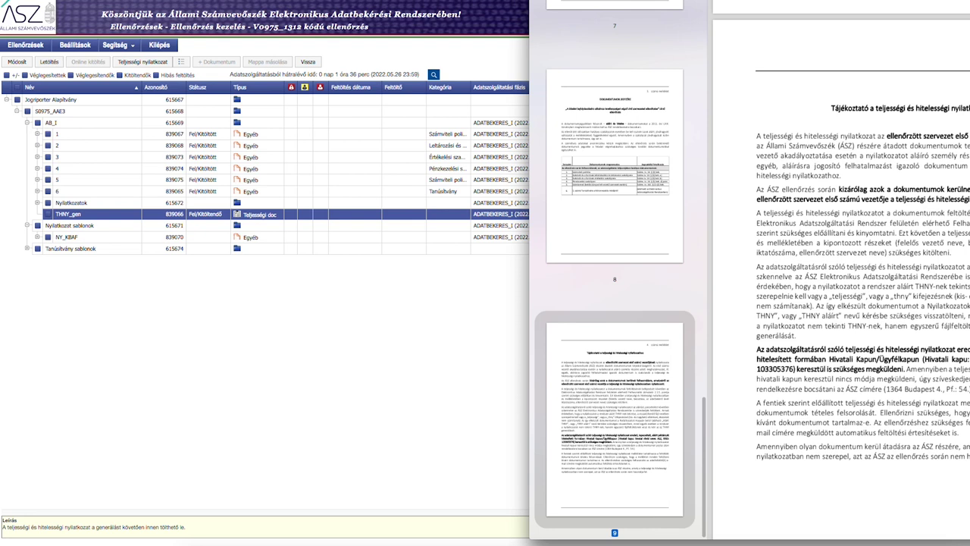
{"action": "scroll", "coordinate": [840, 233], "scroll_direction": "down", "scroll_amount": 1}
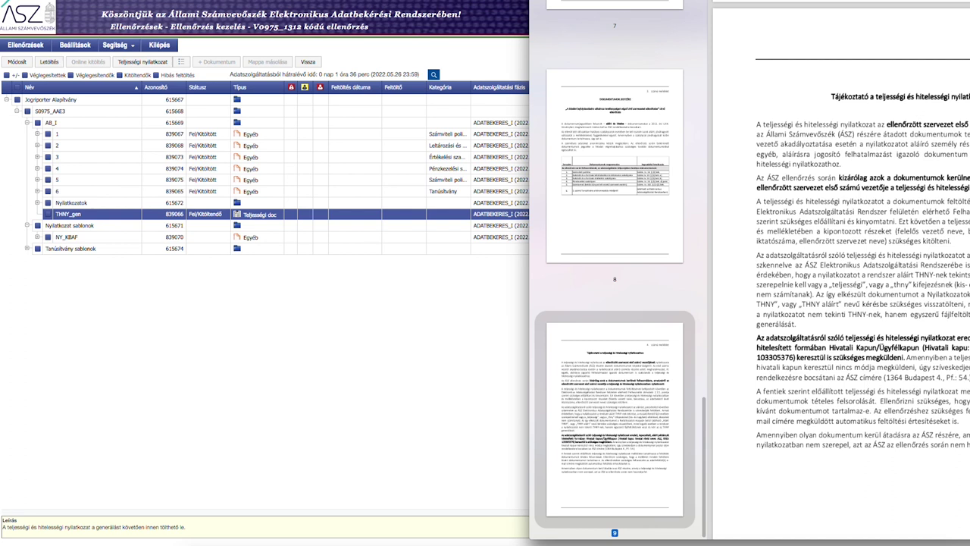
{"action": "left_click_drag", "start_coordinate": [954, 211], "coordinate": [969, 212]}
{"action": "scroll", "coordinate": [812, 289], "scroll_direction": "up", "scroll_amount": 8}
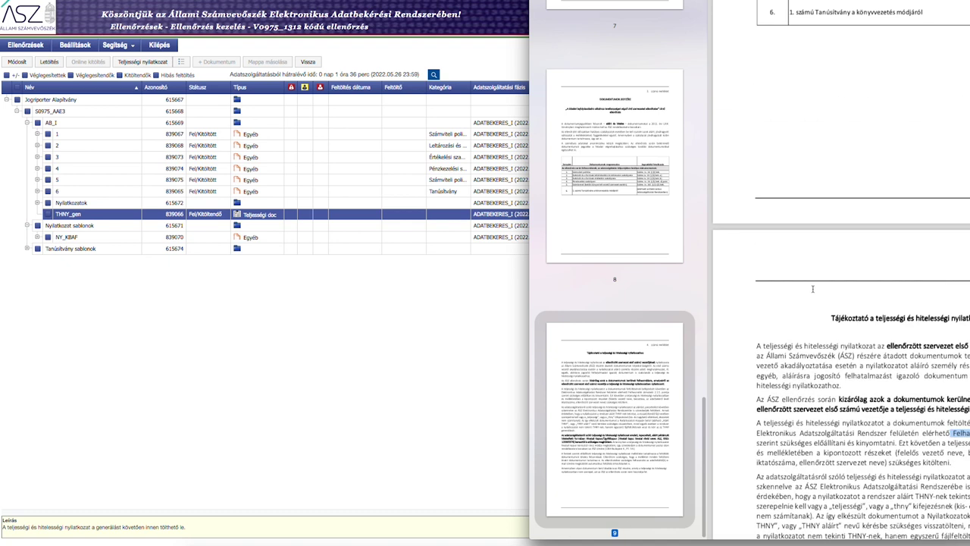
{"action": "scroll", "coordinate": [812, 290], "scroll_direction": "up", "scroll_amount": 8}
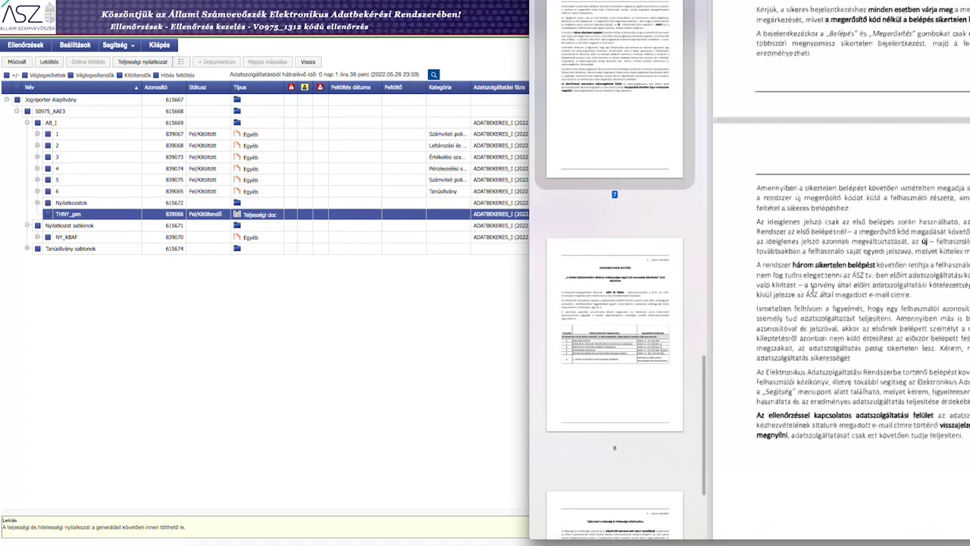
{"action": "scroll", "coordinate": [812, 290], "scroll_direction": "down", "scroll_amount": 8}
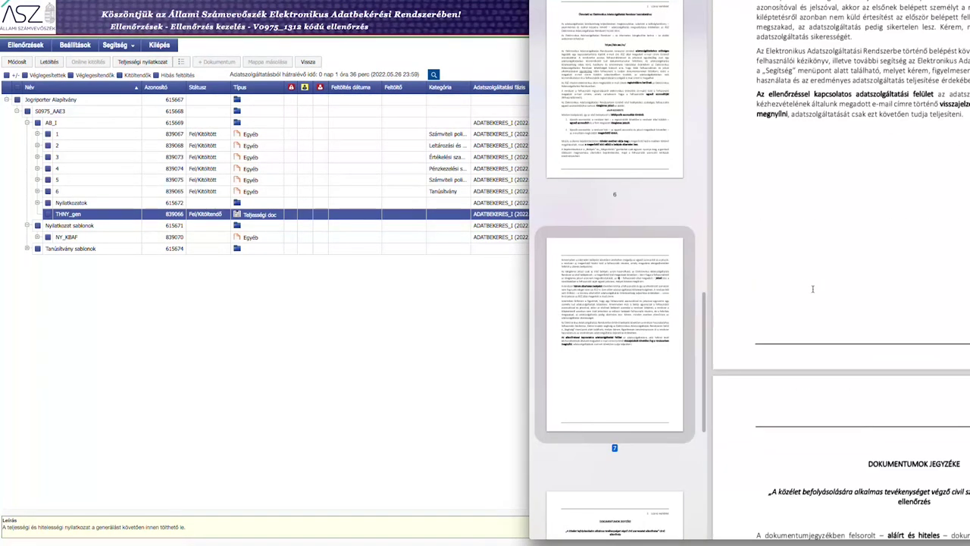
{"action": "left_click", "coordinate": [321, 326]}
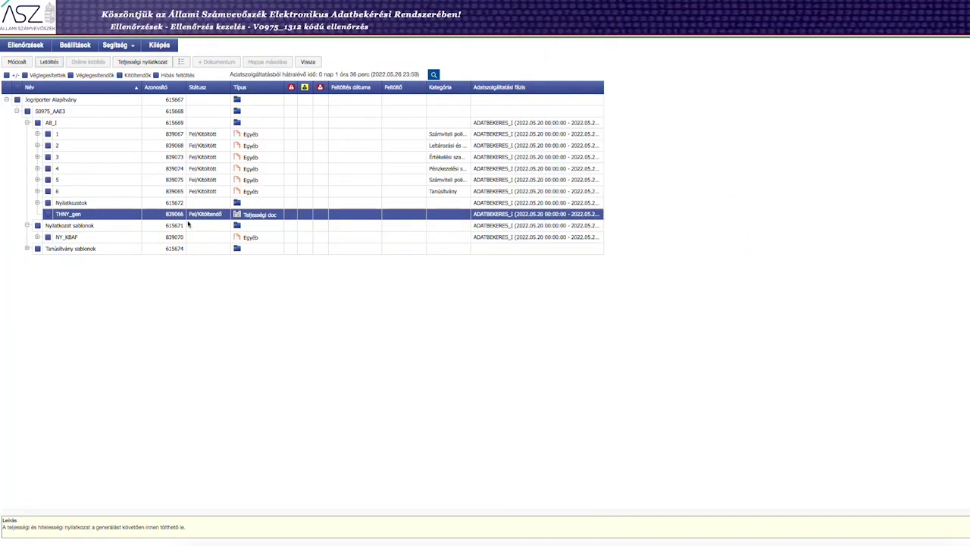
- Try to expand NY_KBAF under Nyilatkozat sablonok and return to the audits section from the error page
{"action": "left_click", "coordinate": [38, 239]}
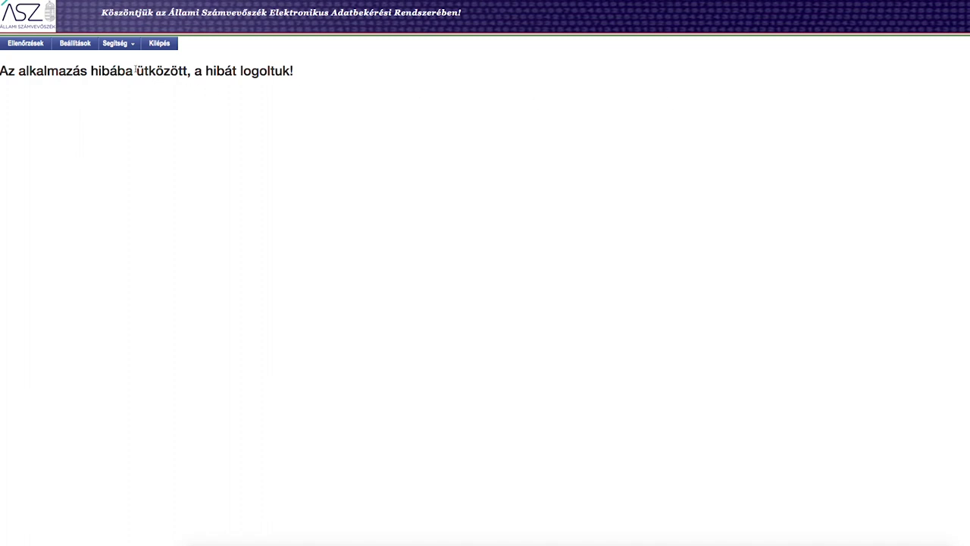
{"action": "left_click", "coordinate": [26, 44]}
{"action": "left_click", "coordinate": [28, 48]}
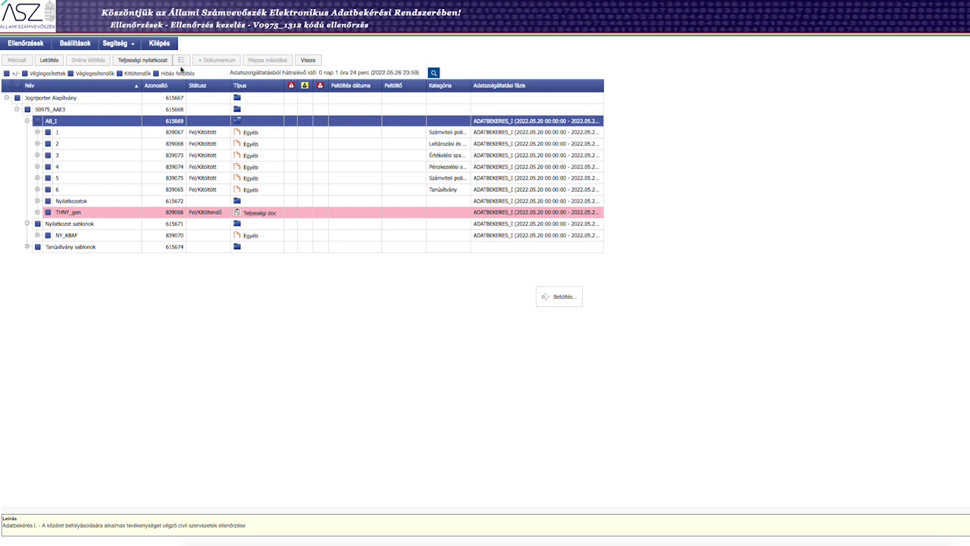
- Generate and download the completeness declaration for folder AB_I, close the generation dialog, and return to the audits section
{"action": "left_click", "coordinate": [153, 62]}
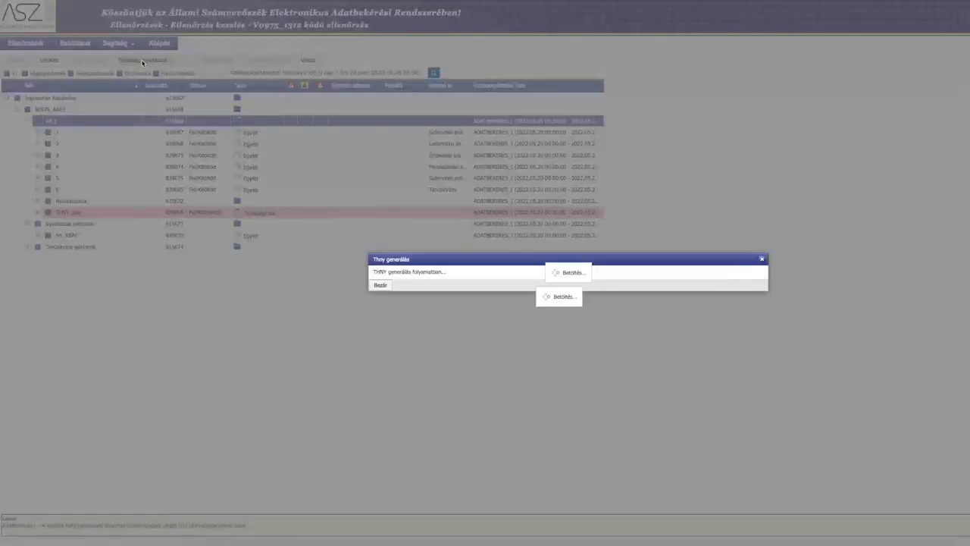
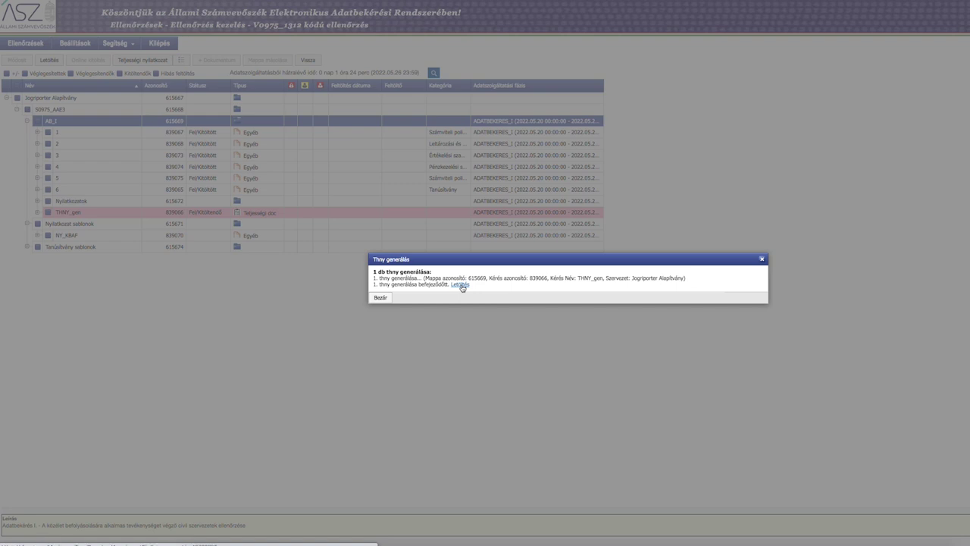
{"action": "left_click", "coordinate": [460, 285]}
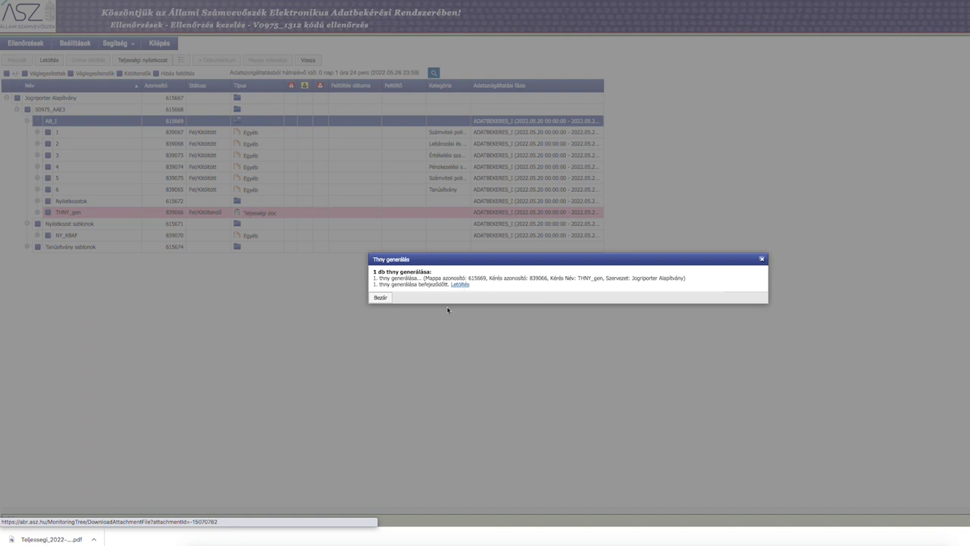
{"action": "left_click", "coordinate": [380, 297]}
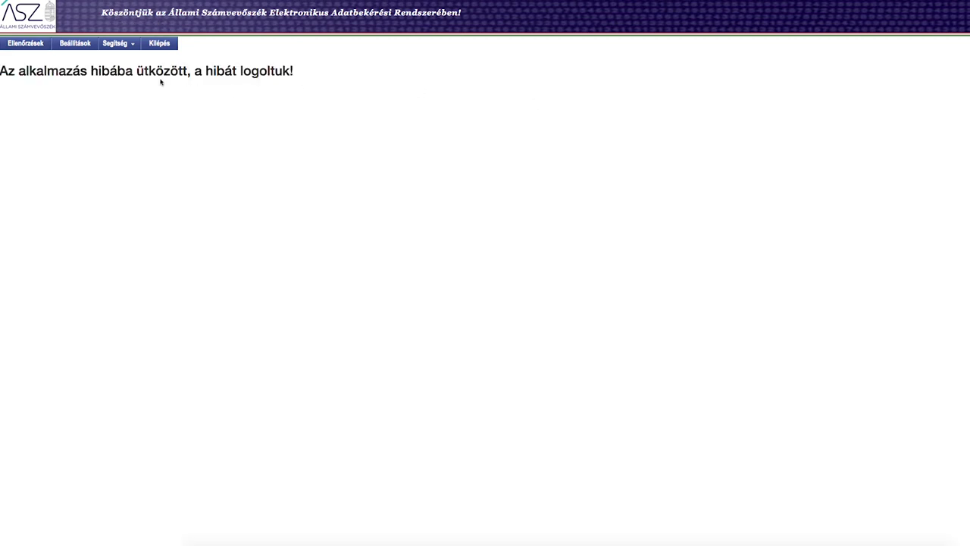
{"action": "left_click", "coordinate": [27, 47]}
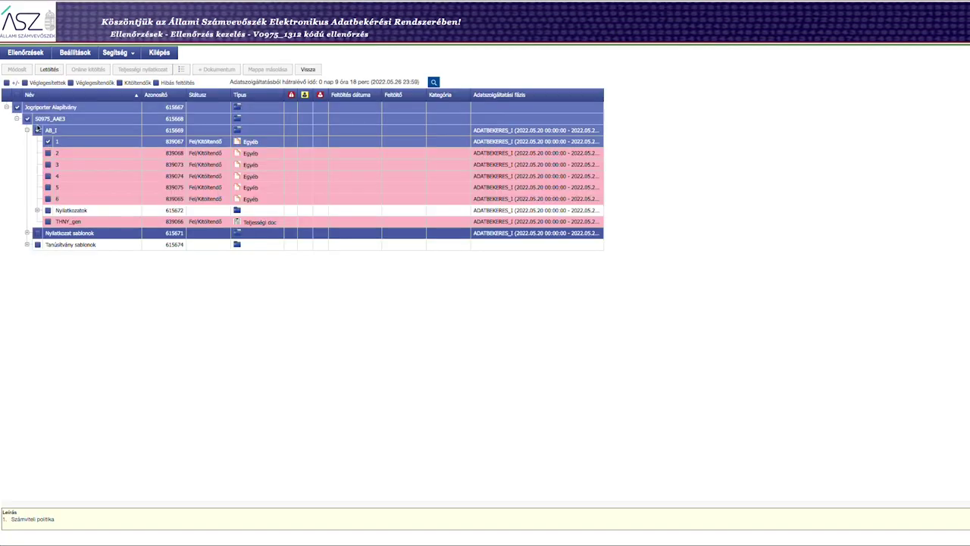
- Select the Tanúsítvány sablonok folder, read through the error details, and dismiss both alerts
{"action": "left_click", "coordinate": [58, 245]}
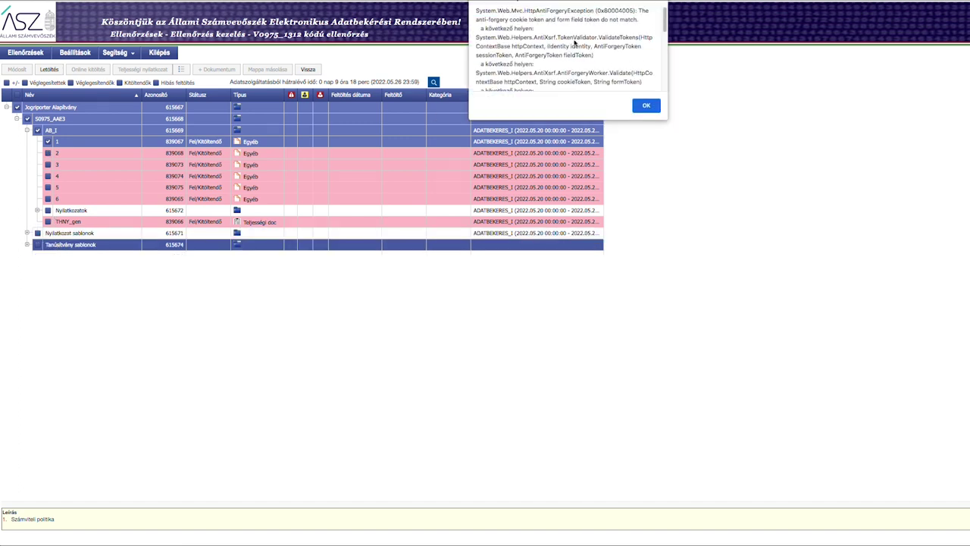
{"action": "scroll", "coordinate": [611, 42], "scroll_direction": "down", "scroll_amount": 3}
{"action": "scroll", "coordinate": [613, 42], "scroll_direction": "down", "scroll_amount": 5}
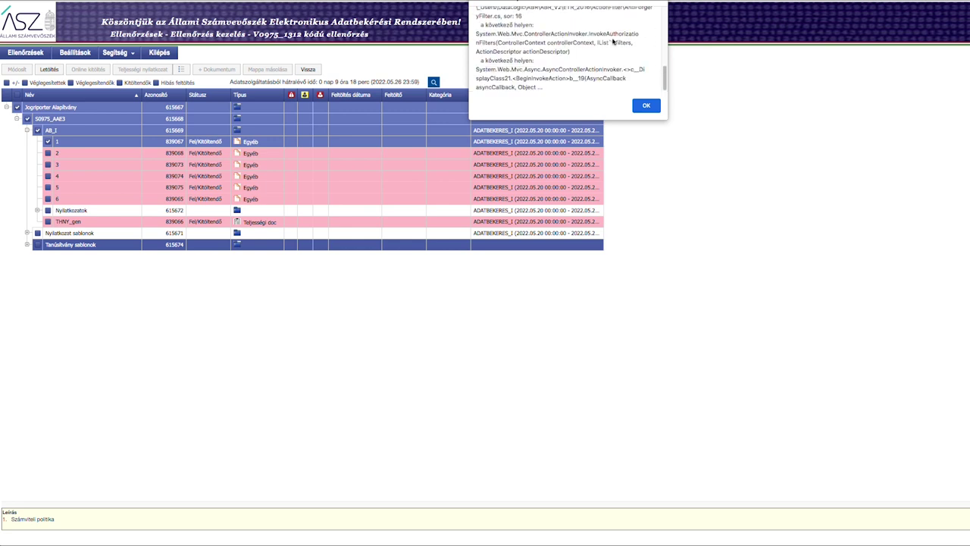
{"action": "left_click", "coordinate": [641, 105]}
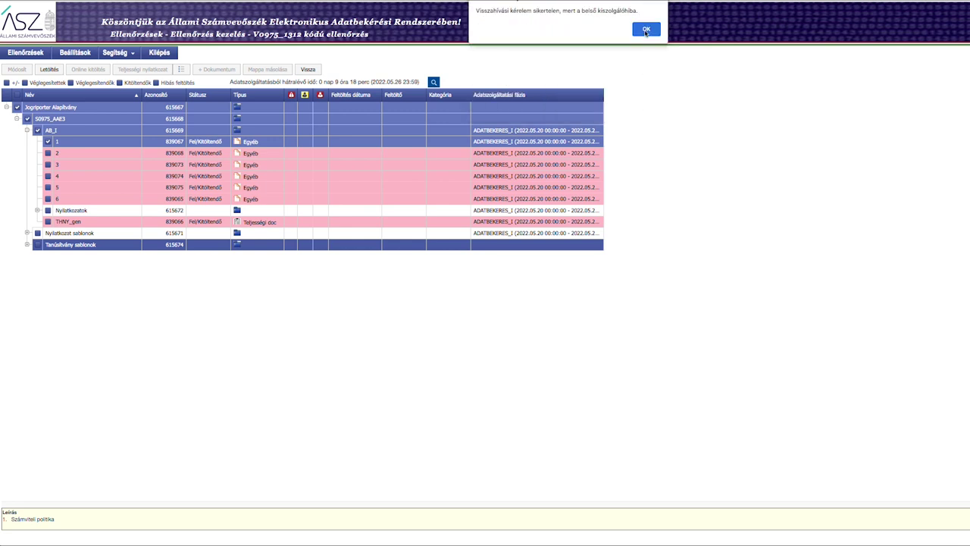
{"action": "left_click", "coordinate": [646, 30]}
- Select the Nyilatkozat sablonok folder, review the error details to the end, and dismiss both alerts
{"action": "left_click", "coordinate": [91, 234]}
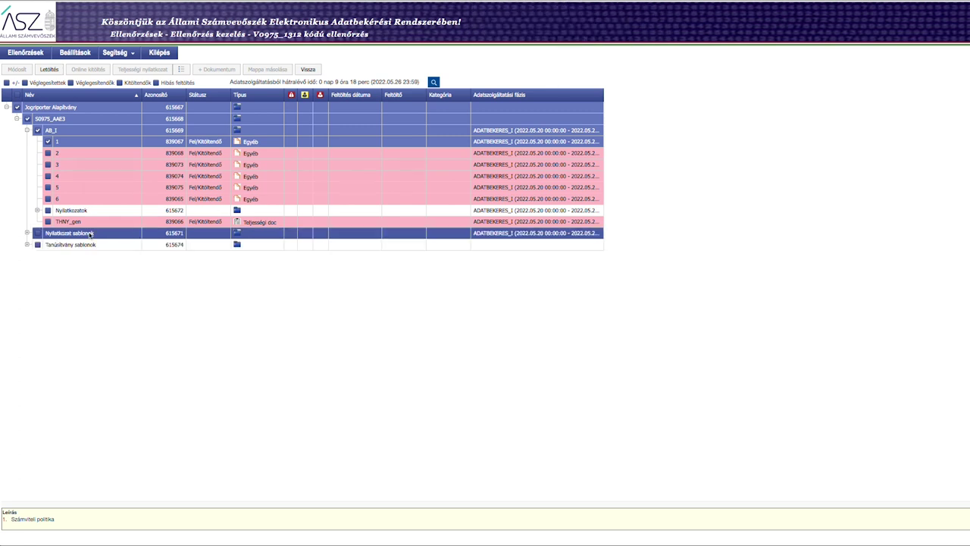
{"action": "scroll", "coordinate": [528, 43], "scroll_direction": "down", "scroll_amount": 5}
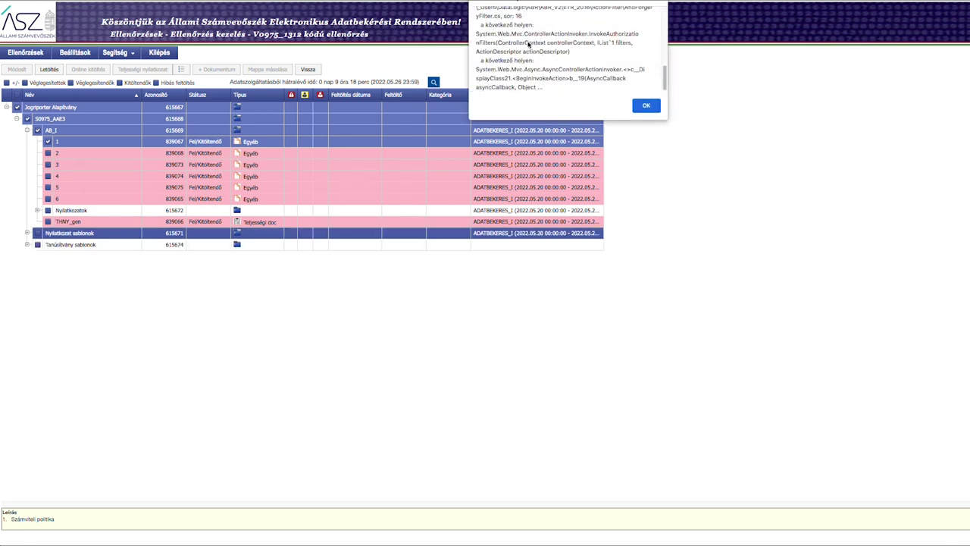
{"action": "left_click", "coordinate": [644, 106]}
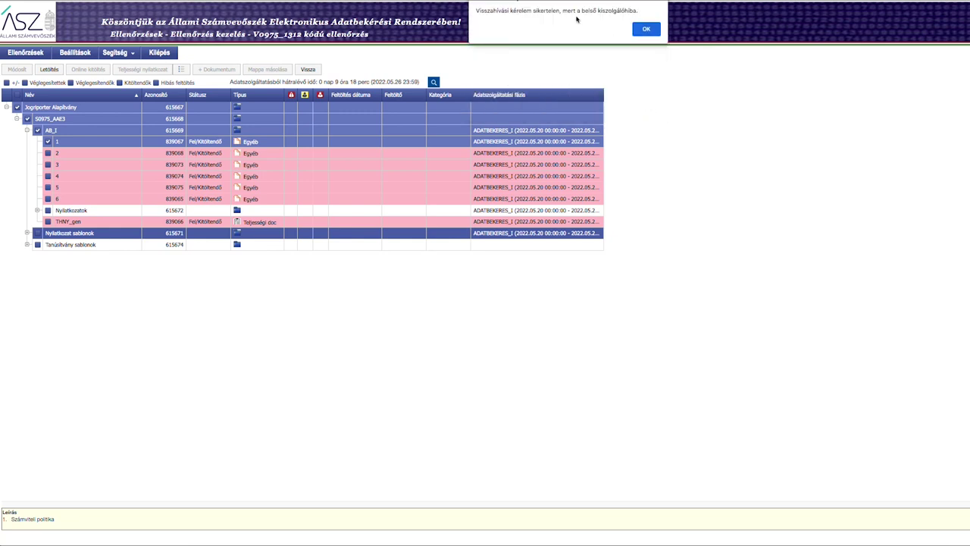
{"action": "left_click", "coordinate": [646, 31]}
- Select request 2 in folder AB_I, read through the error details, and dismiss both alerts
{"action": "left_click", "coordinate": [60, 153]}
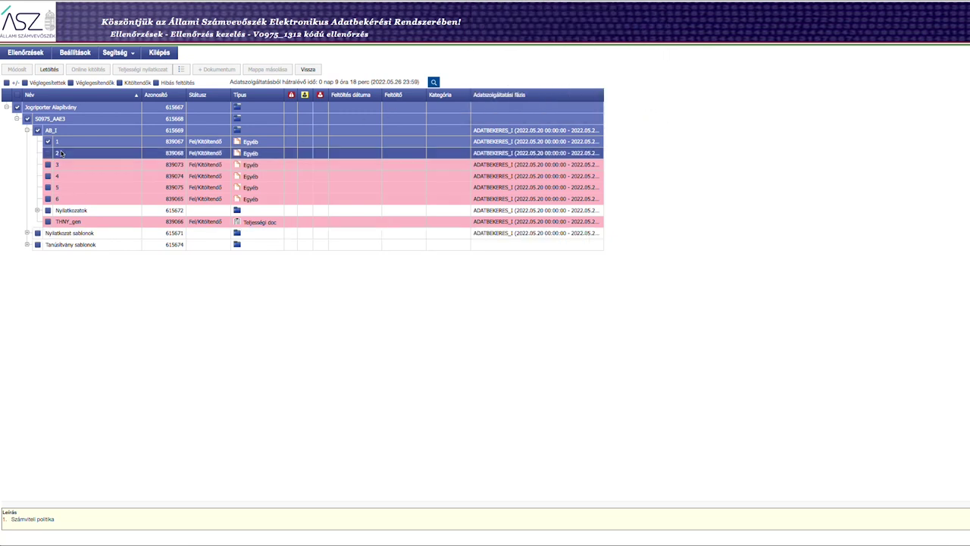
{"action": "scroll", "coordinate": [620, 78], "scroll_direction": "down", "scroll_amount": 5}
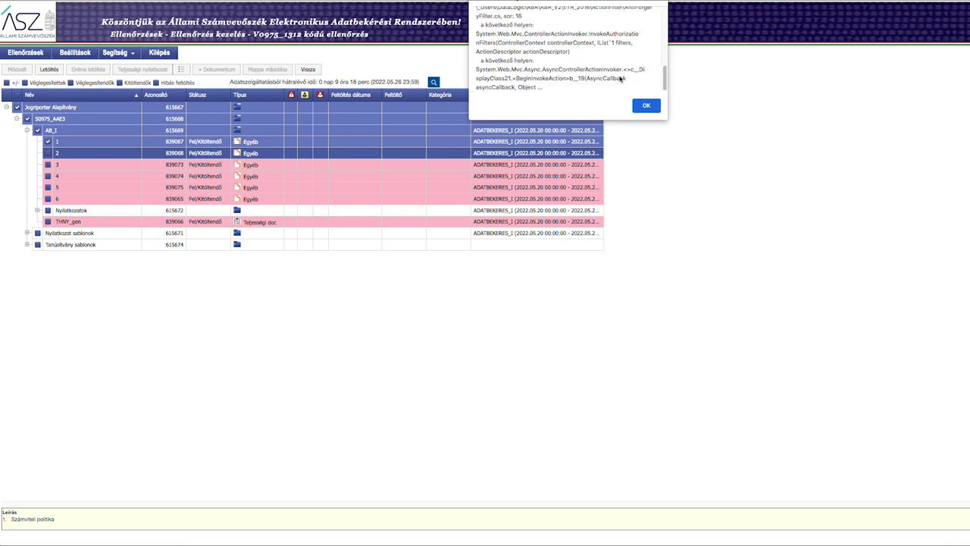
{"action": "left_click", "coordinate": [638, 107]}
{"action": "left_click", "coordinate": [640, 35]}
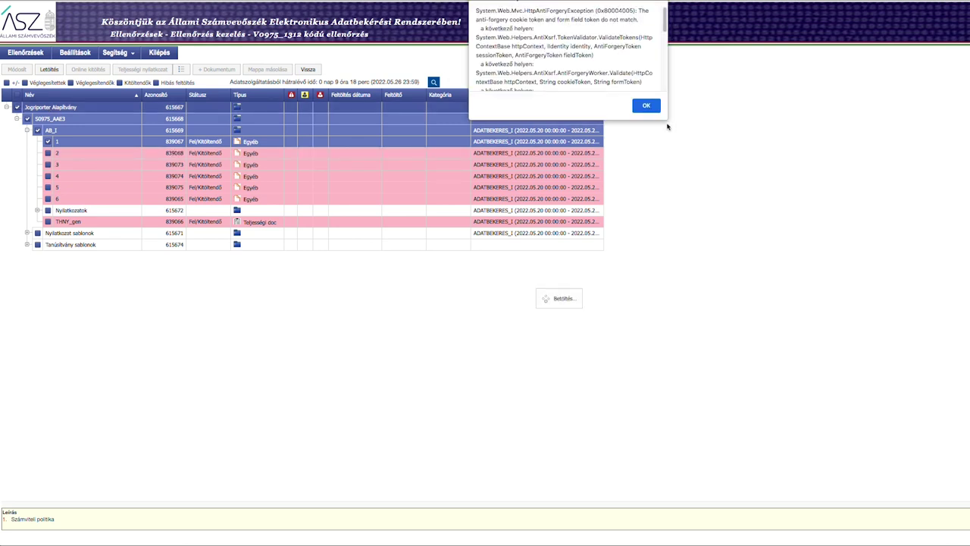
- Clear the selection of the Jogriporter Alapítvány and AB_I folders, dismissing the alerts after each change
{"action": "left_click", "coordinate": [647, 106]}
{"action": "left_click", "coordinate": [649, 32]}
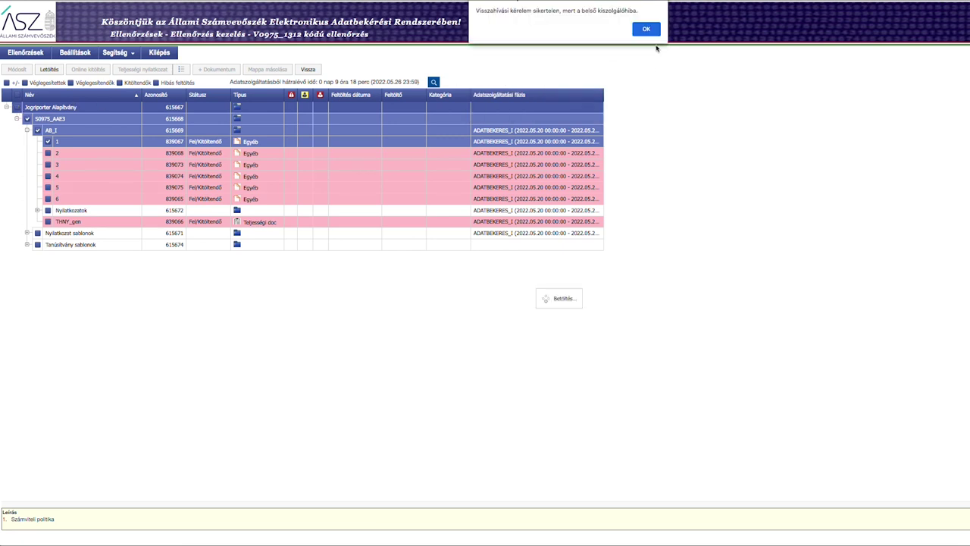
{"action": "left_click", "coordinate": [646, 29]}
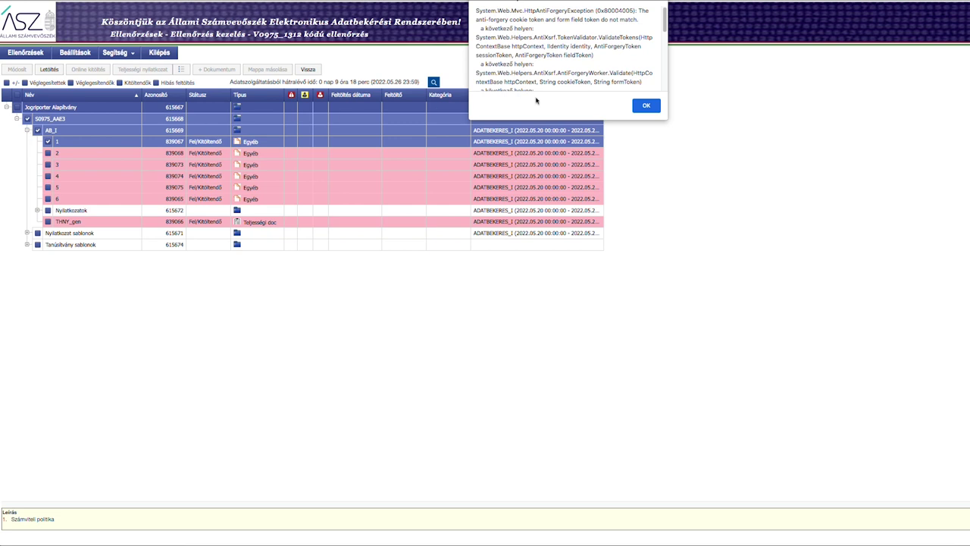
{"action": "left_click", "coordinate": [647, 105]}
{"action": "left_click", "coordinate": [37, 131]}
{"action": "left_click", "coordinate": [646, 30]}
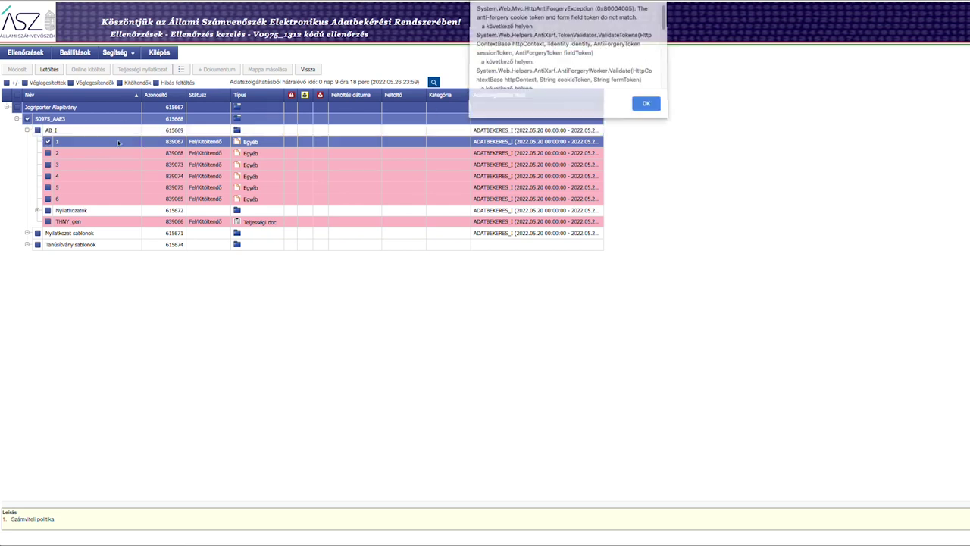
{"action": "left_click", "coordinate": [643, 102]}
- Deselect request 1 in folder AB_I, look through the error details, and dismiss both alerts
{"action": "left_click", "coordinate": [47, 142]}
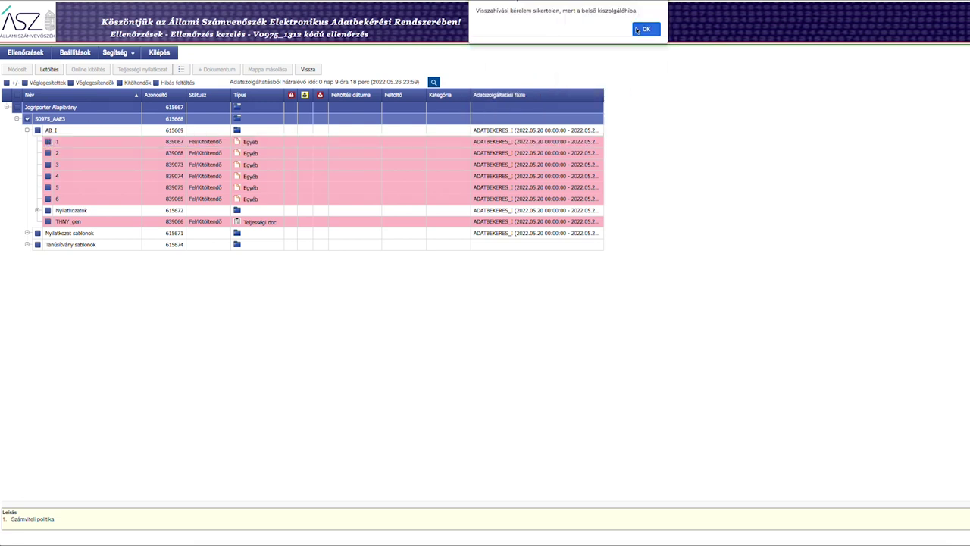
{"action": "left_click", "coordinate": [643, 29]}
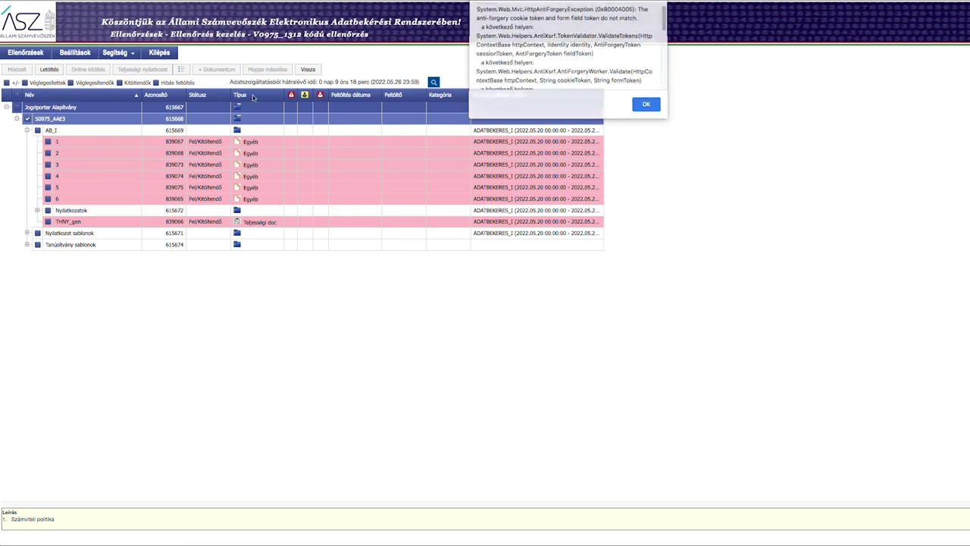
{"action": "scroll", "coordinate": [621, 70], "scroll_direction": "down", "scroll_amount": 3}
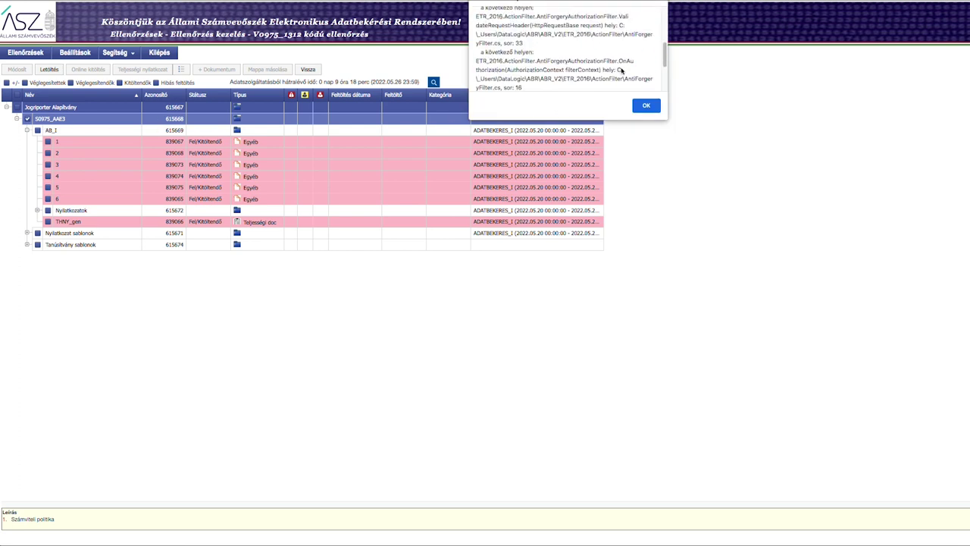
{"action": "left_click", "coordinate": [645, 106]}
- Select request 6 in folder AB_I and dismiss both alerts
{"action": "left_click", "coordinate": [72, 199]}
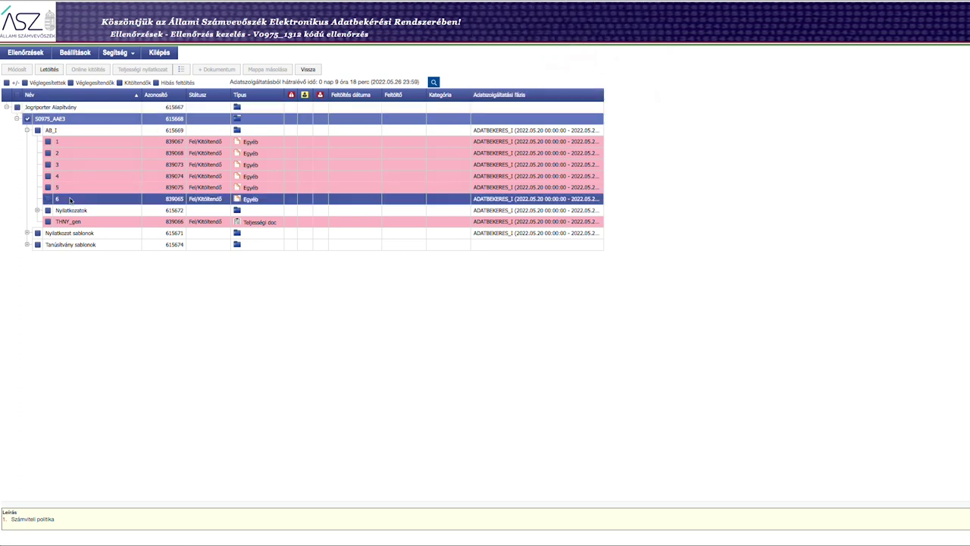
{"action": "left_click", "coordinate": [644, 106]}
{"action": "left_click", "coordinate": [645, 30]}
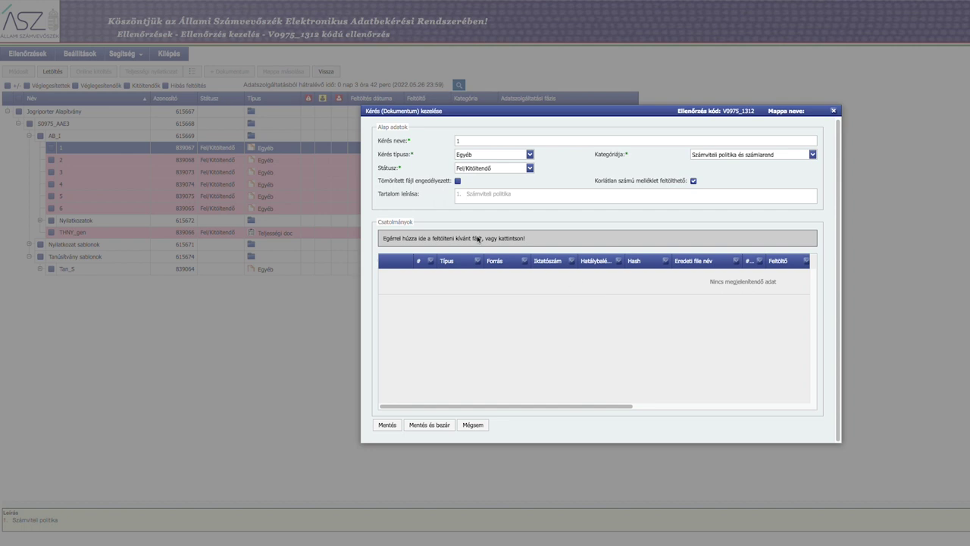
- Try to attach 1_Szamviteli_politika_JA.pdf to request 1
{"action": "left_click", "coordinate": [454, 238]}
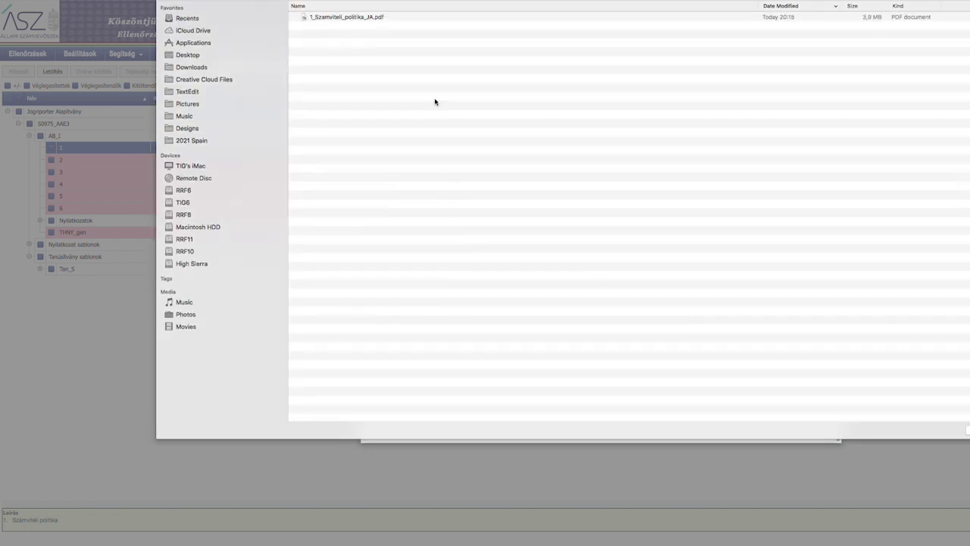
{"action": "left_click", "coordinate": [360, 17]}
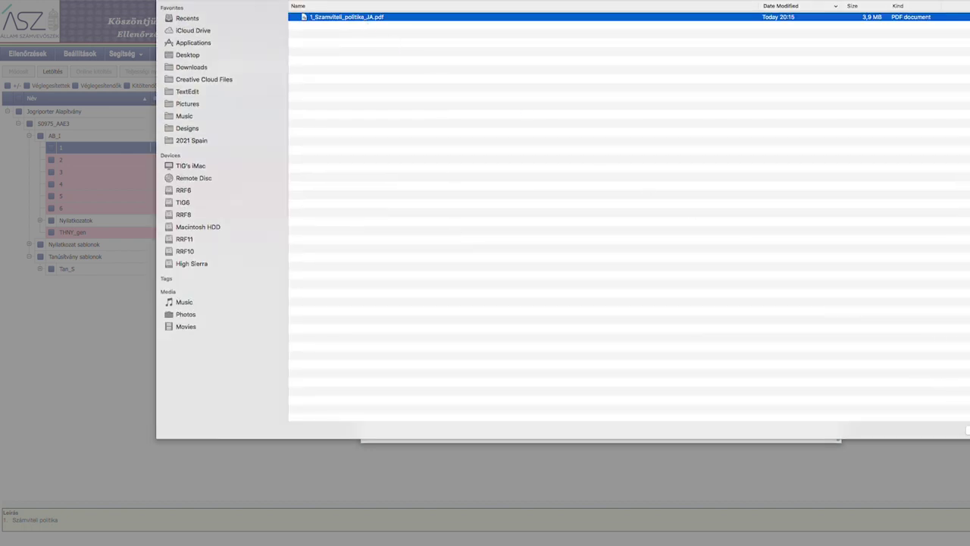
{"action": "key", "text": "Return"}
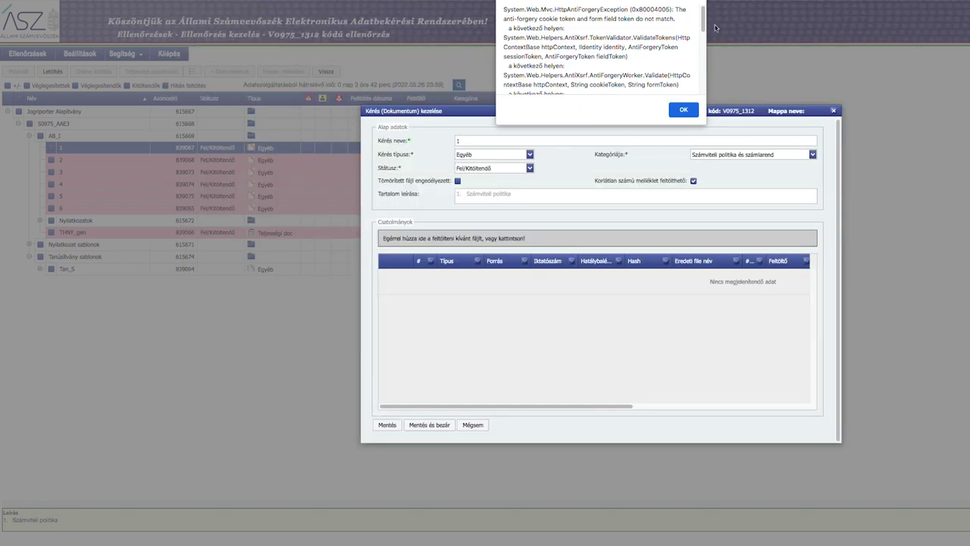
- Read the upload error details to the end, dismiss the alert, and return to the audits section from the error page
{"action": "scroll", "coordinate": [705, 27], "scroll_direction": "down", "scroll_amount": 2}
{"action": "scroll", "coordinate": [705, 27], "scroll_direction": "down", "scroll_amount": 5}
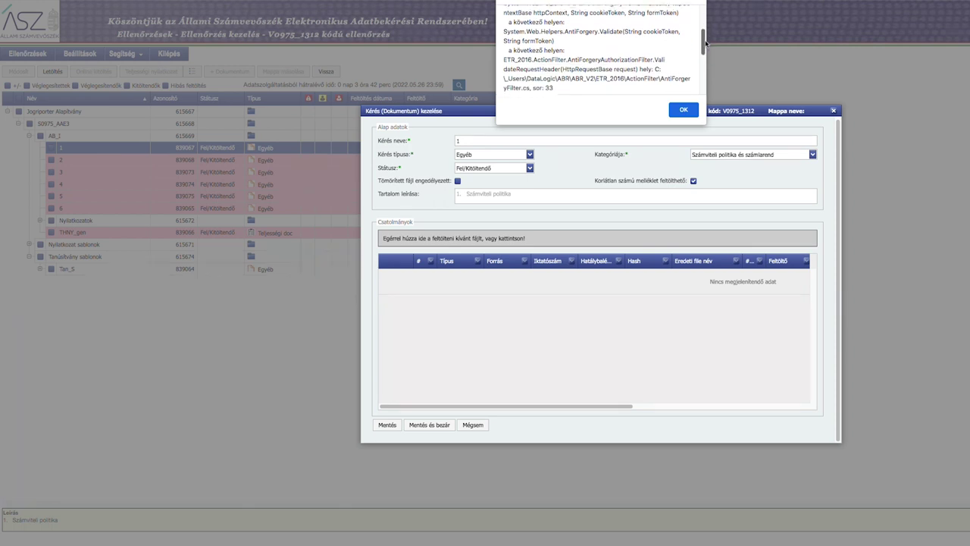
{"action": "left_click_drag", "start_coordinate": [705, 50], "coordinate": [706, 82]}
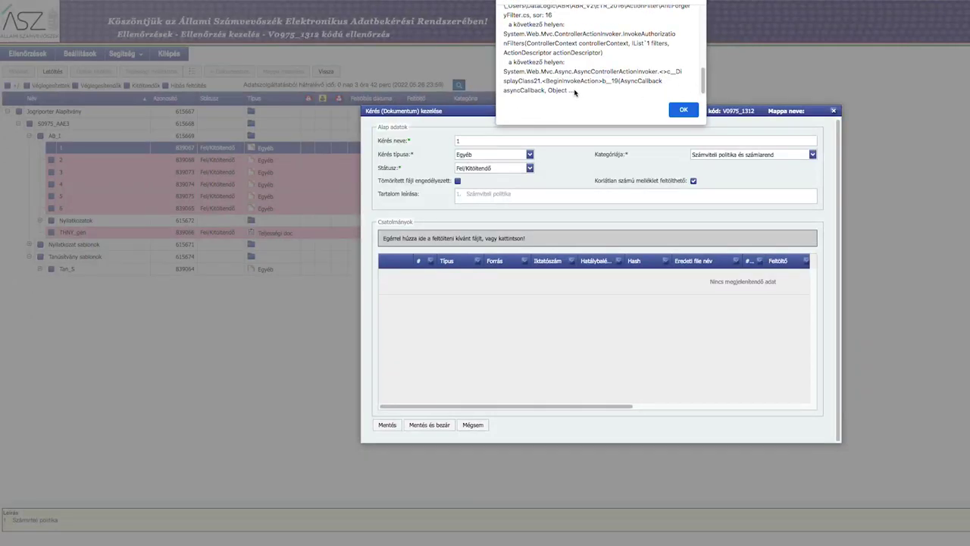
{"action": "left_click", "coordinate": [683, 110]}
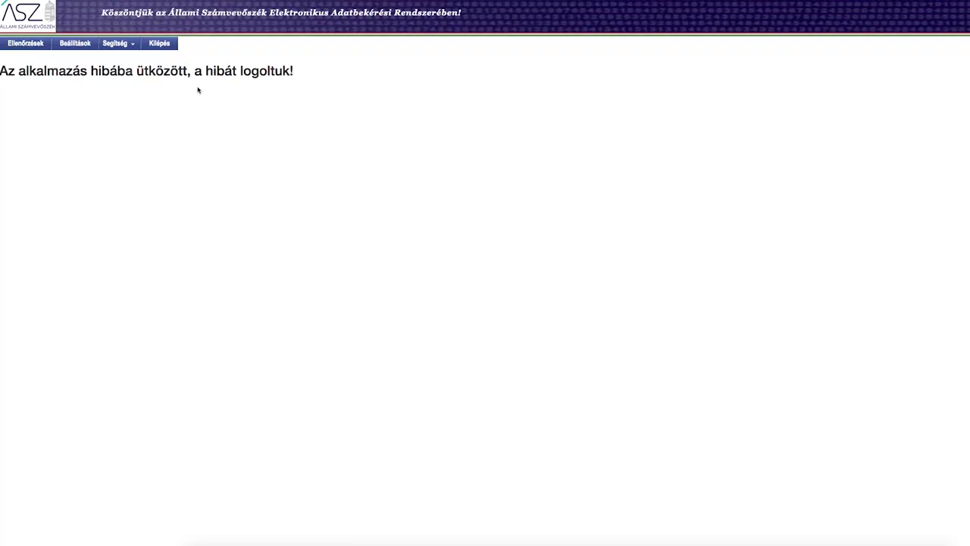
{"action": "left_click", "coordinate": [28, 45]}
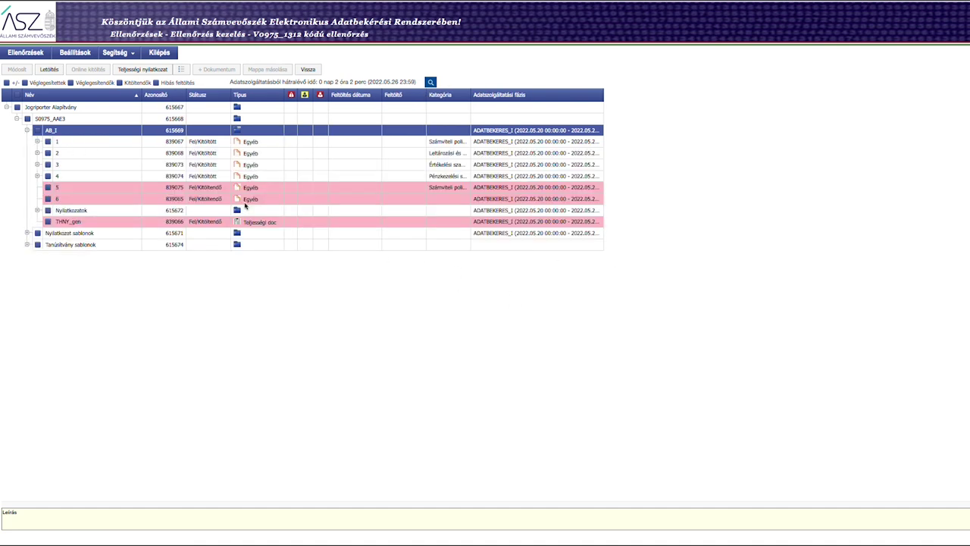
- Select request 5 in folder AB_I and look up item 5 in the PDF's Dokumentumok jegyzéke
{"action": "left_click", "coordinate": [75, 188]}
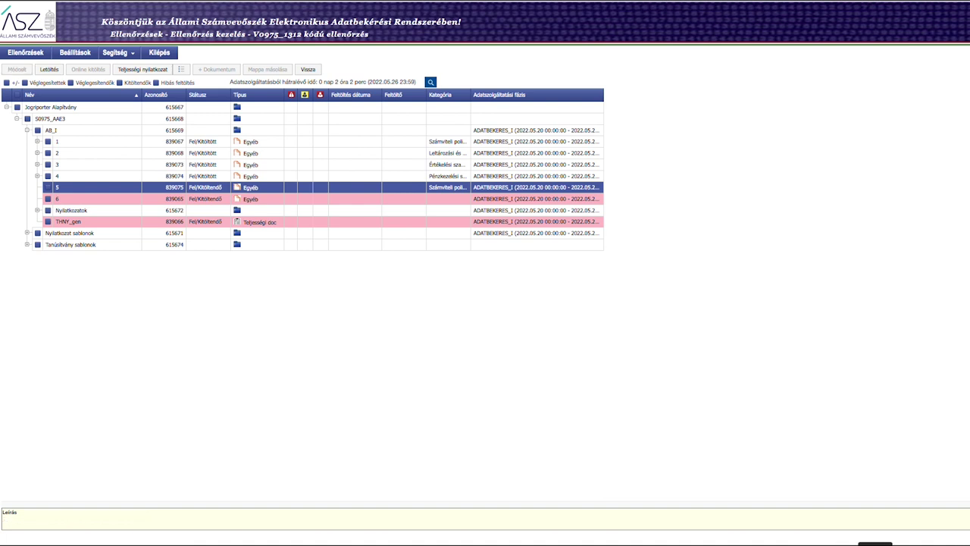
{"action": "scroll", "coordinate": [911, 347], "scroll_direction": "down", "scroll_amount": 5}
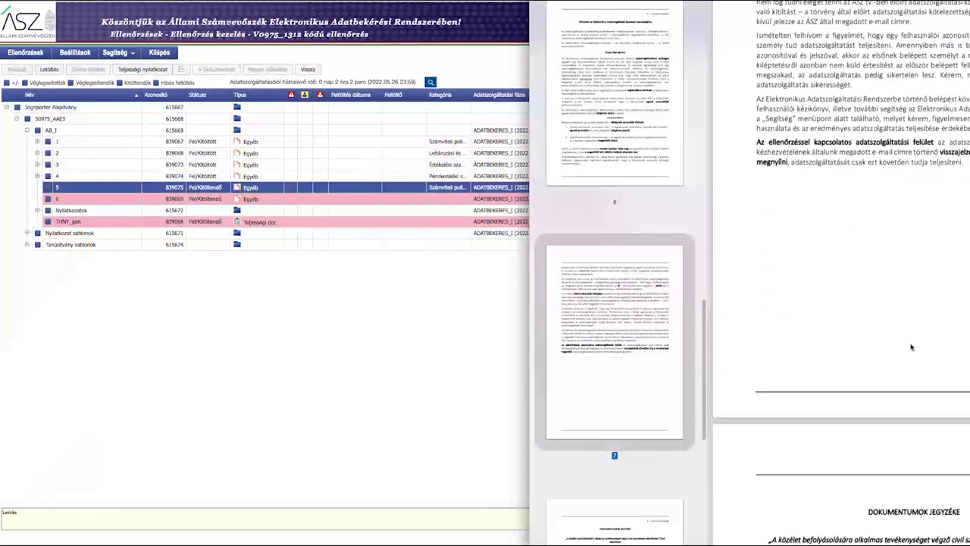
{"action": "scroll", "coordinate": [911, 347], "scroll_direction": "down", "scroll_amount": 5}
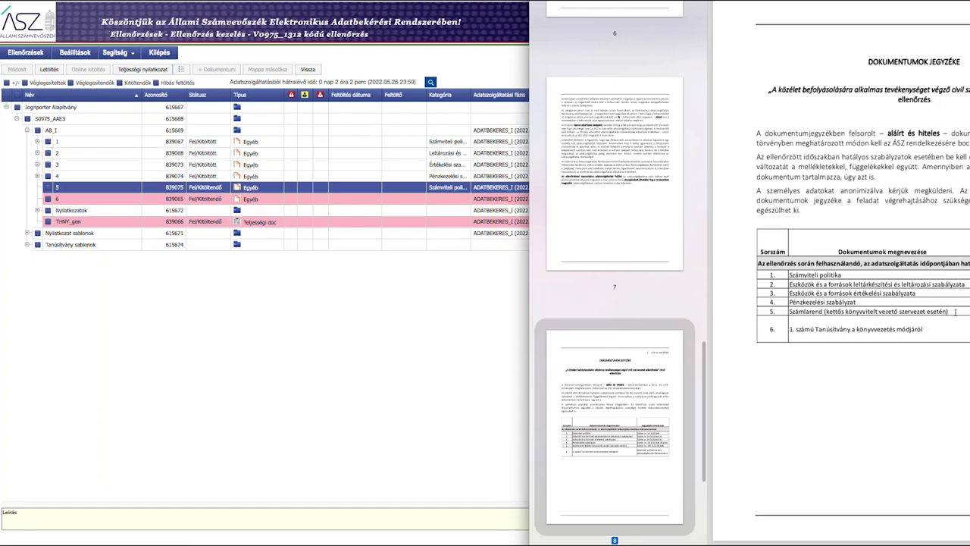
{"action": "left_click", "coordinate": [432, 316]}
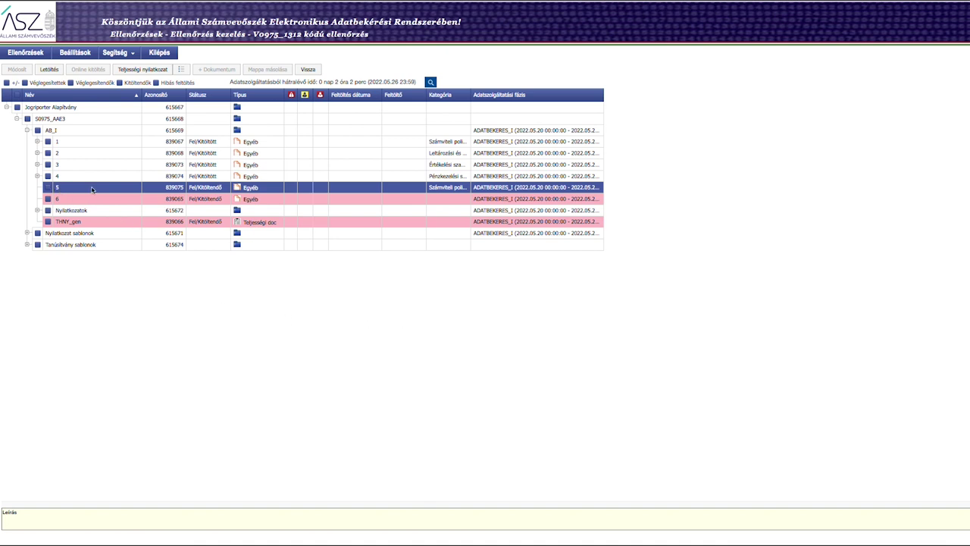
- Attach 5_szlrend_bizonylati_szabalyzat_JA.pdf to request 5, waiting out the unresponsive page, and save and close the request
{"action": "left_click", "coordinate": [48, 187]}
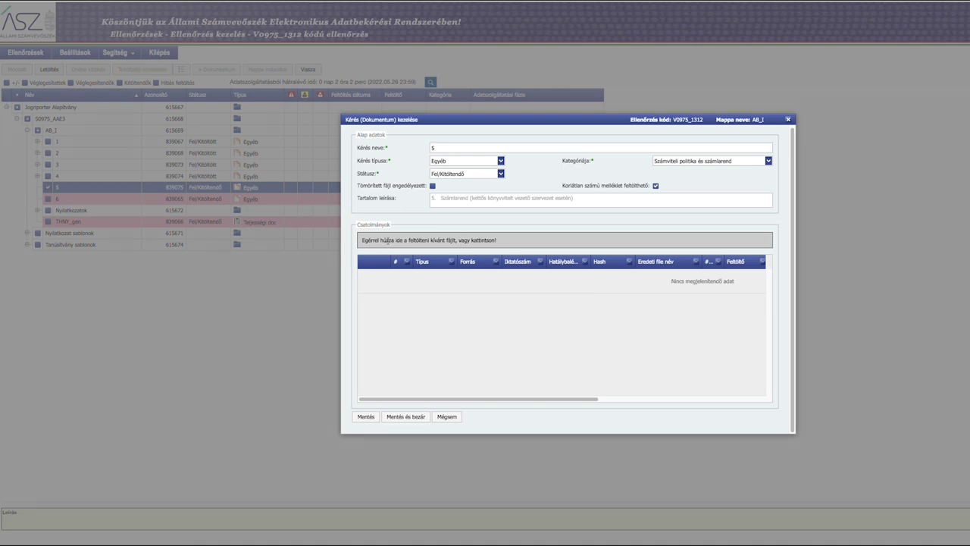
{"action": "left_click", "coordinate": [389, 241]}
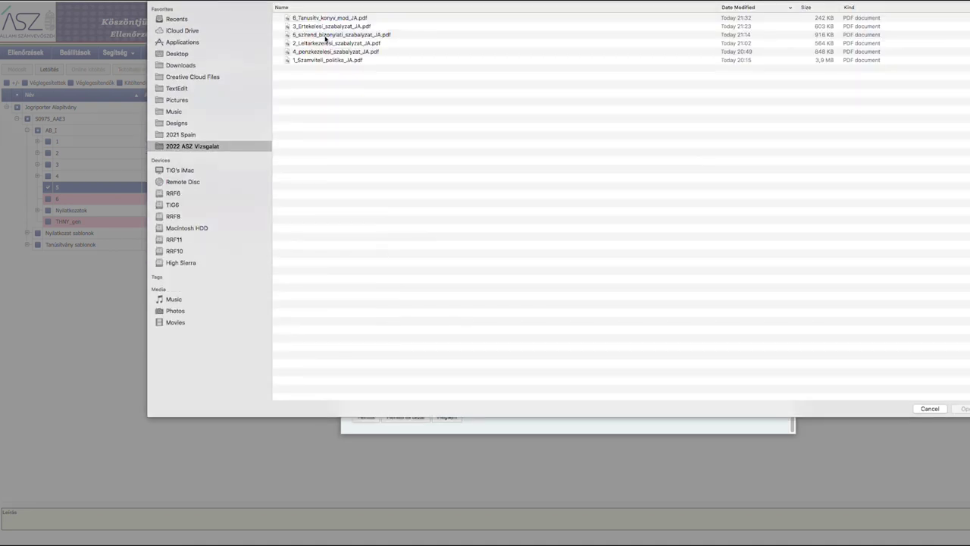
{"action": "left_click", "coordinate": [326, 36]}
{"action": "left_click", "coordinate": [961, 410]}
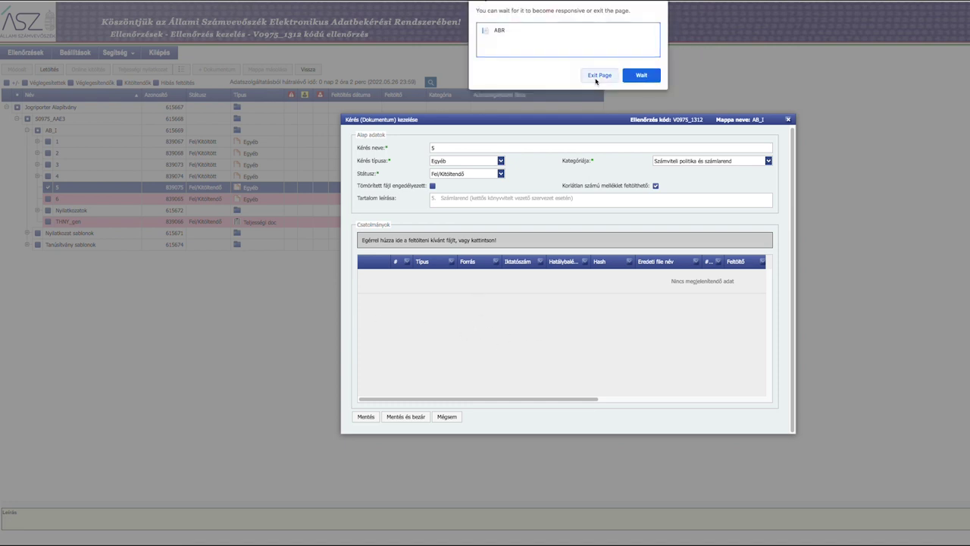
{"action": "left_click", "coordinate": [646, 80]}
{"action": "left_click", "coordinate": [644, 77]}
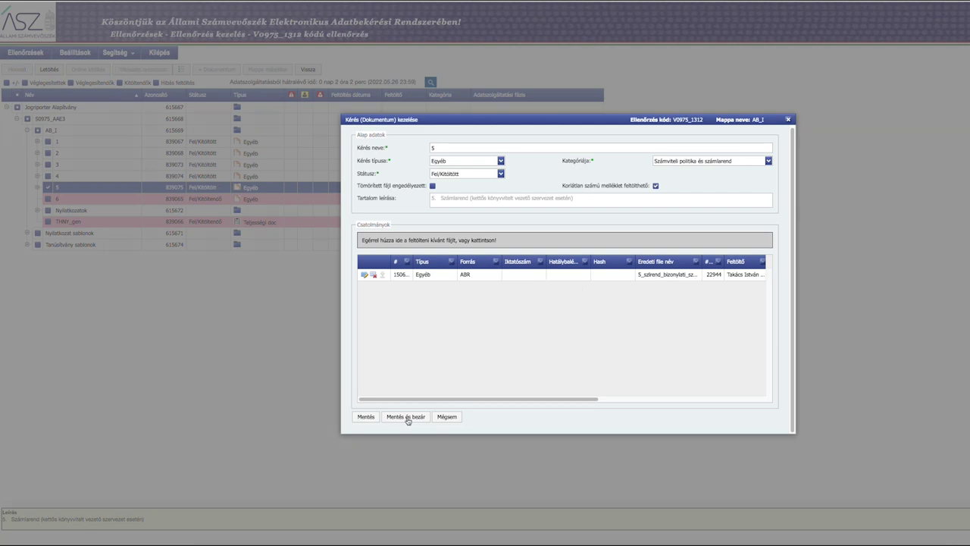
{"action": "left_click", "coordinate": [406, 418]}
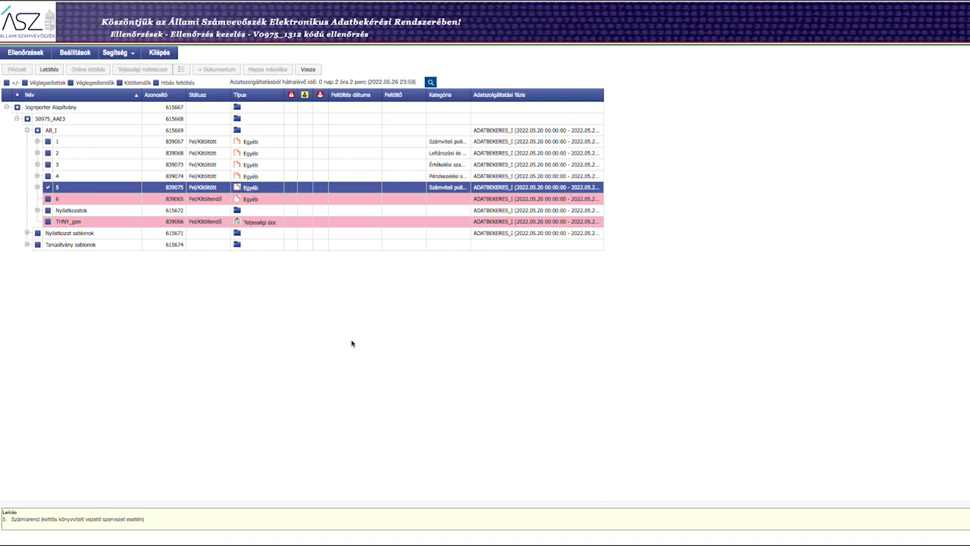
- Add request 6 to the selection, highlight the callback error text, and dismiss both alerts
{"action": "left_click", "coordinate": [48, 199]}
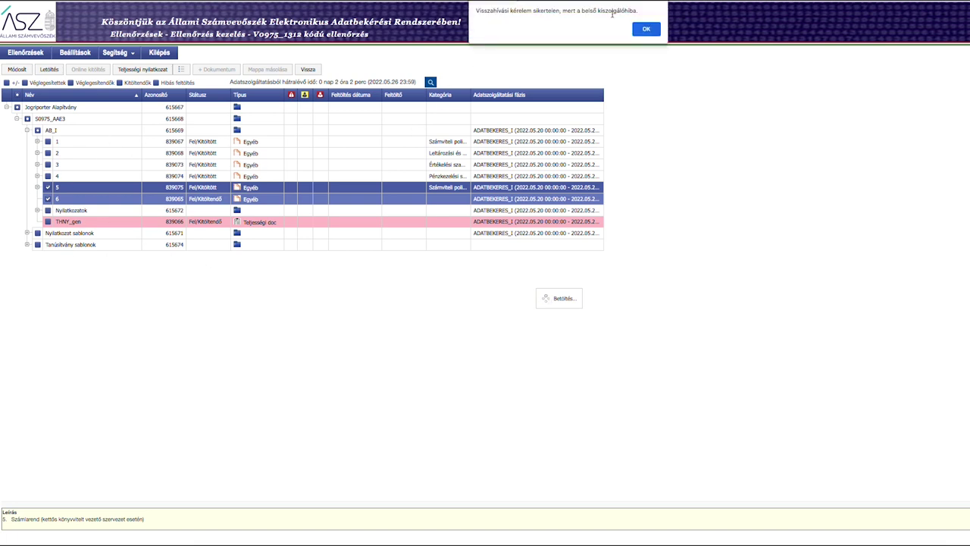
{"action": "left_click_drag", "start_coordinate": [637, 10], "coordinate": [476, 12]}
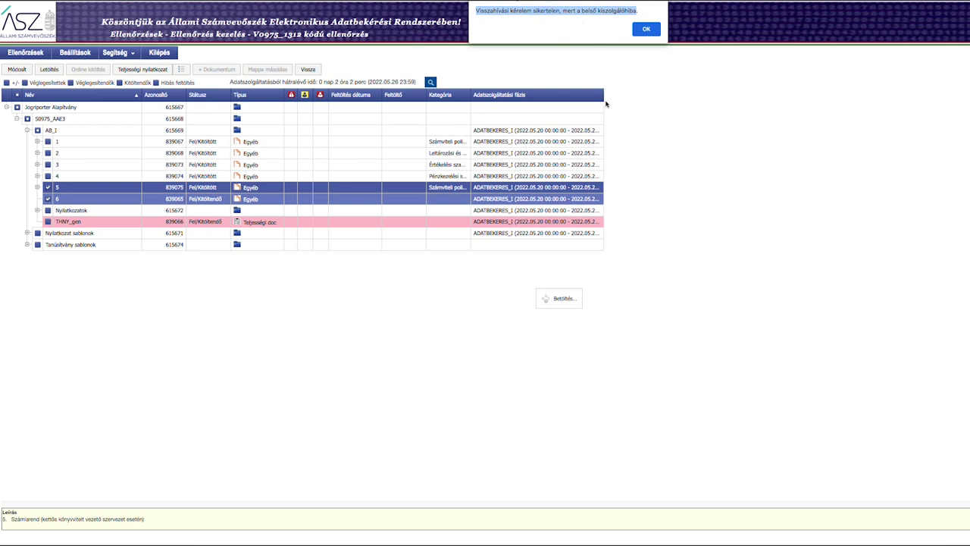
{"action": "left_click", "coordinate": [646, 34]}
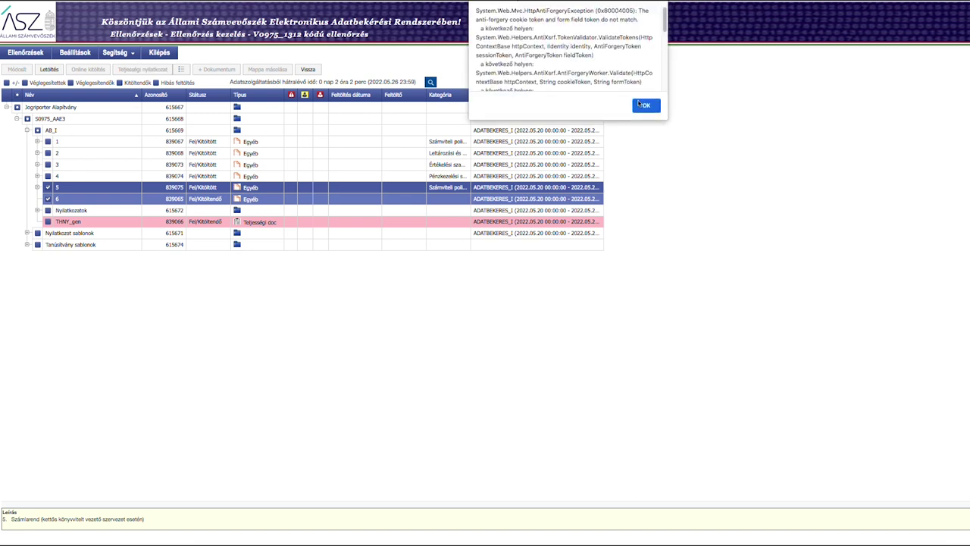
{"action": "left_click", "coordinate": [646, 105]}
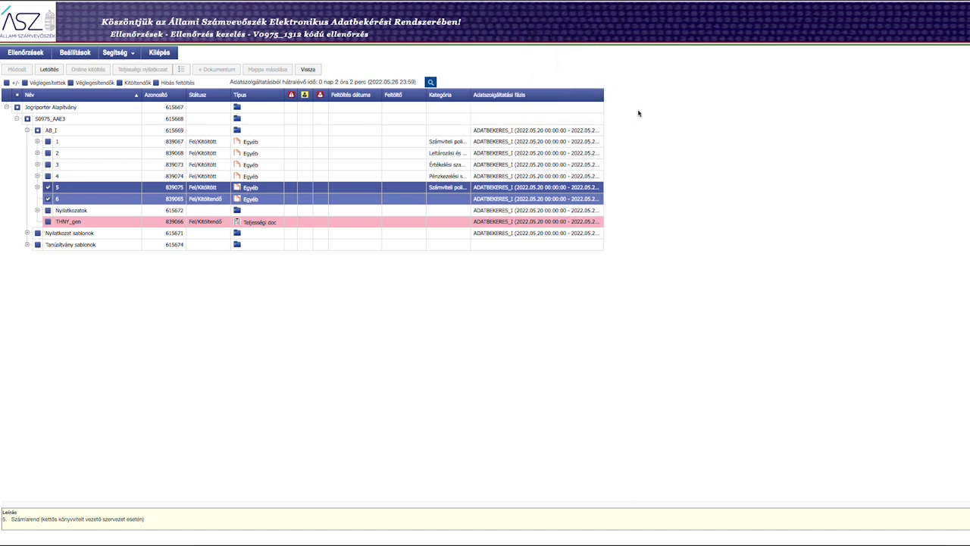
- Deselect request 5 so only request 6 is selected, dismissing the error alerts after each change
{"action": "left_click", "coordinate": [51, 191]}
{"action": "left_click", "coordinate": [648, 29]}
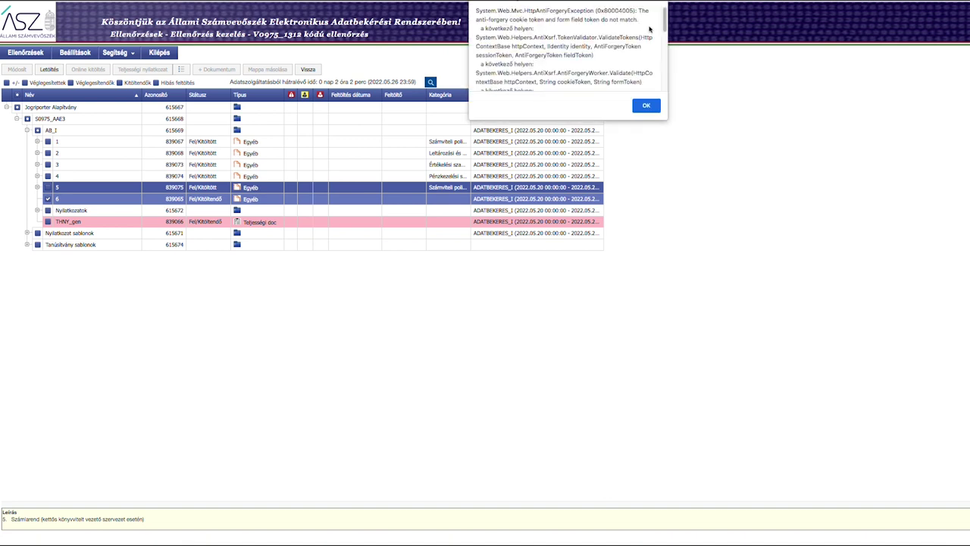
{"action": "left_click", "coordinate": [646, 105]}
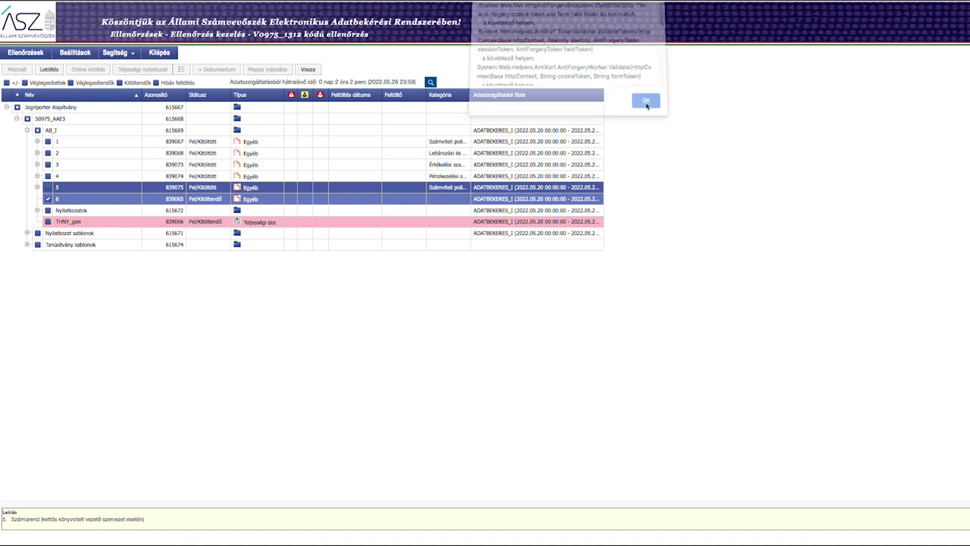
{"action": "left_click", "coordinate": [72, 202]}
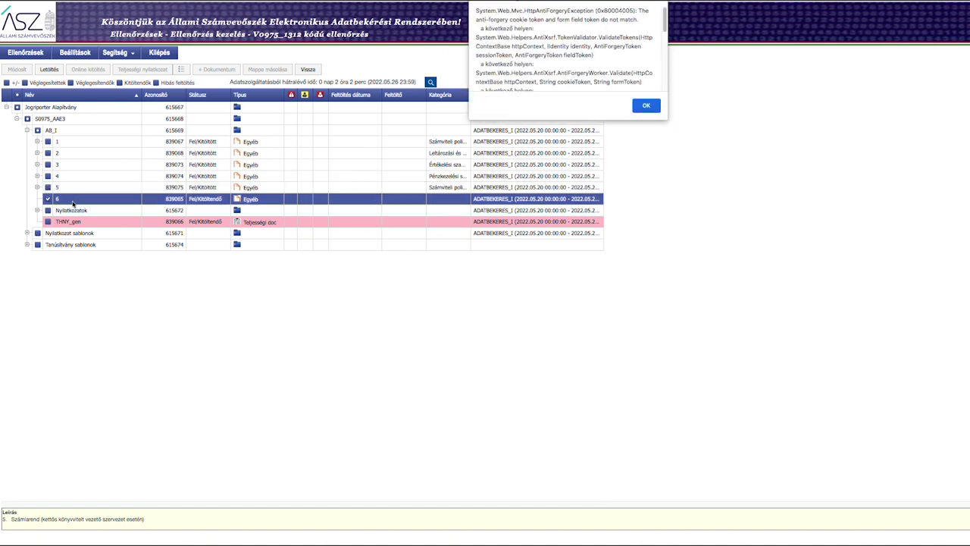
{"action": "left_click", "coordinate": [650, 109]}
{"action": "left_click", "coordinate": [645, 27]}
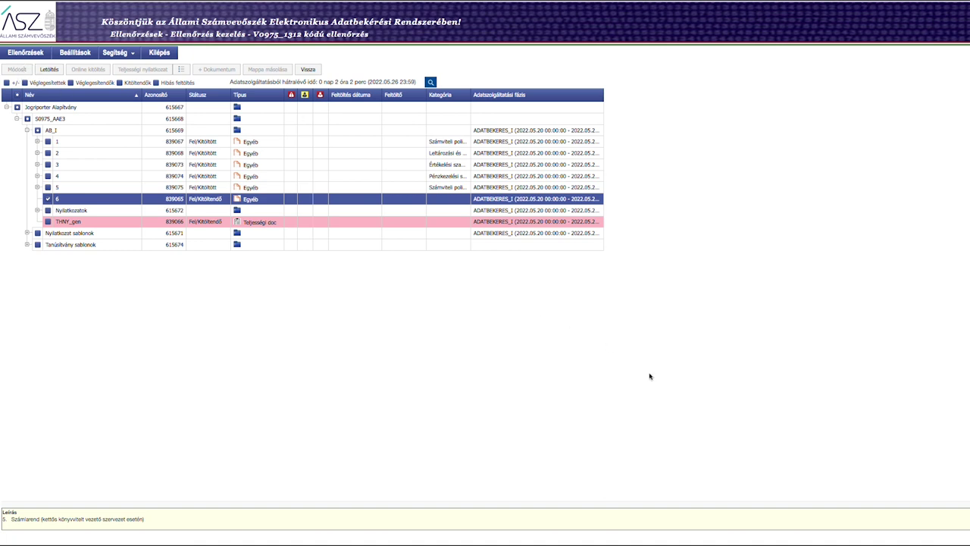
- Attach 6_Tanusitv_konyv_mod_JA.pdf to request 6 in folder AB_I, waiting out the unresponsive page
{"action": "key", "text": "alt+Left"}
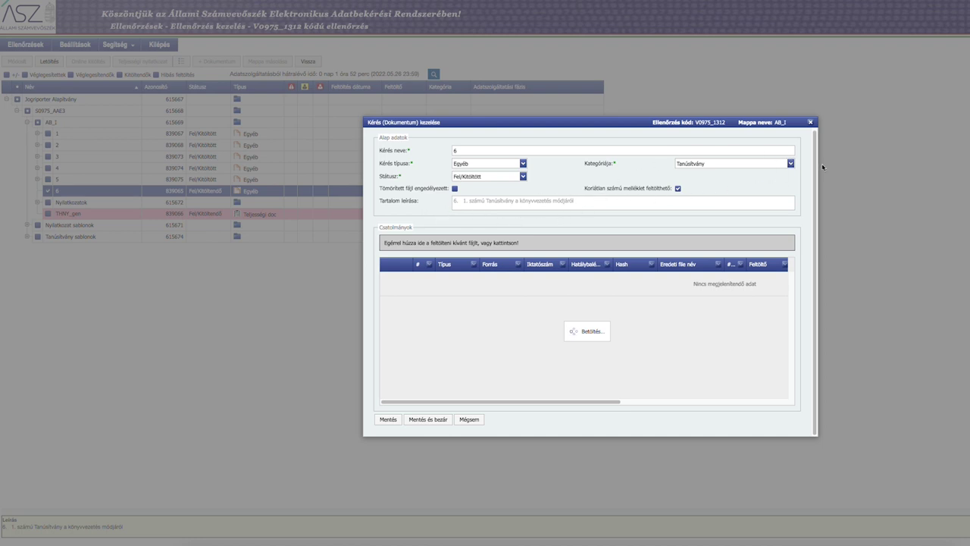
{"action": "left_click", "coordinate": [587, 242]}
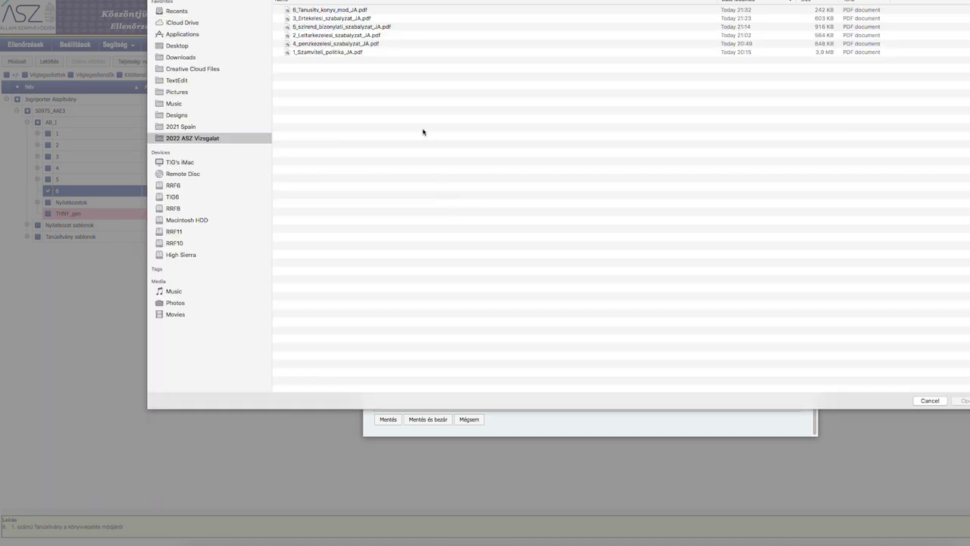
{"action": "left_click", "coordinate": [355, 9]}
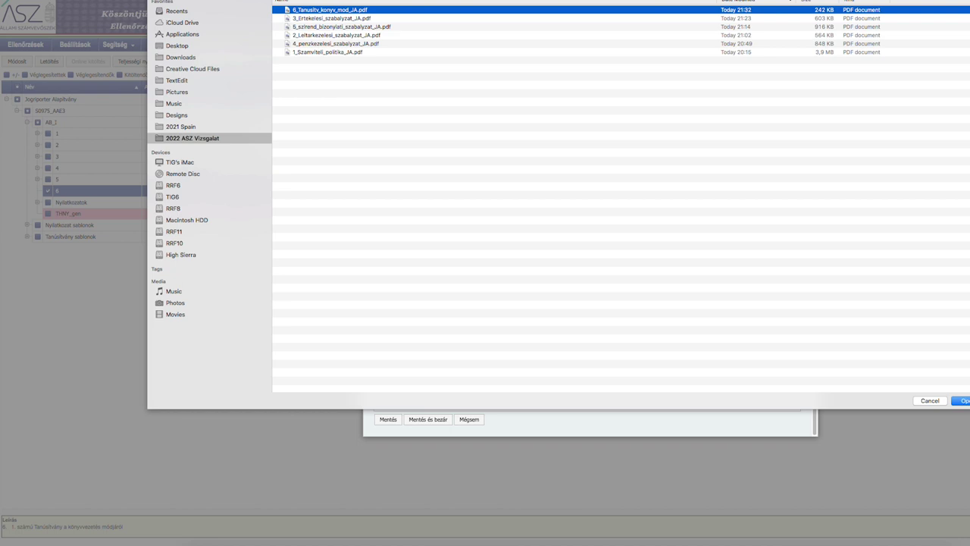
{"action": "key", "text": "Return"}
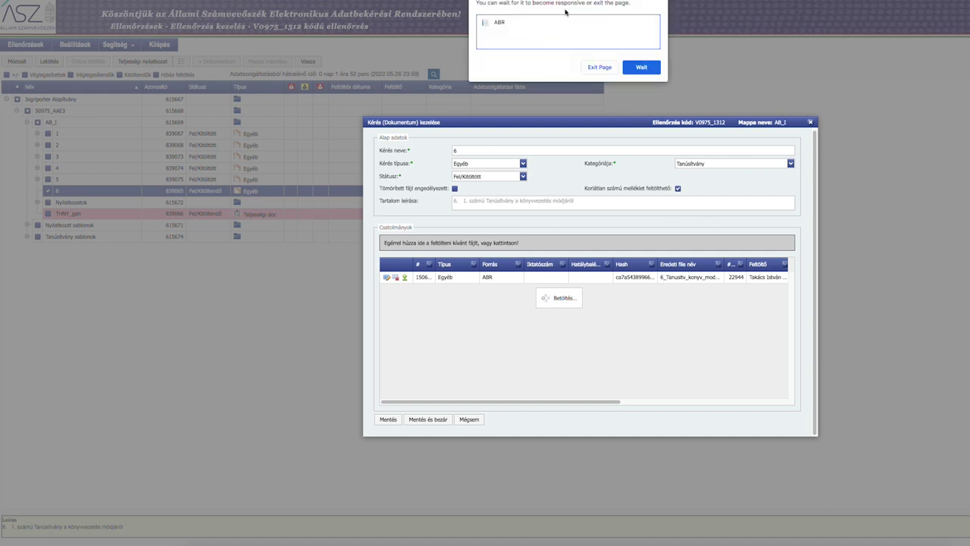
{"action": "left_click", "coordinate": [641, 68]}
{"action": "left_click", "coordinate": [646, 68]}
{"action": "left_click", "coordinate": [643, 72]}
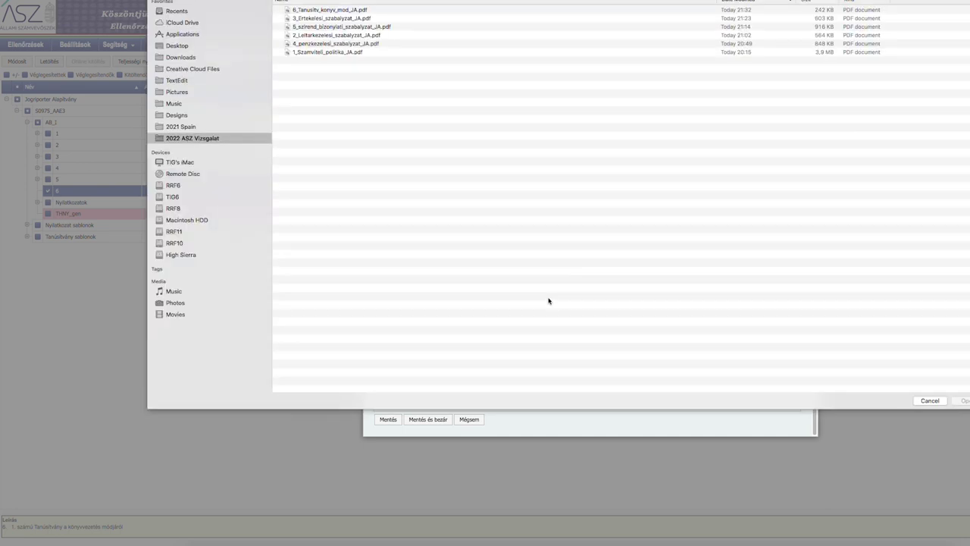
- Cancel the repeated file choosers, save and close request 6, and deselect it
{"action": "left_click", "coordinate": [918, 400]}
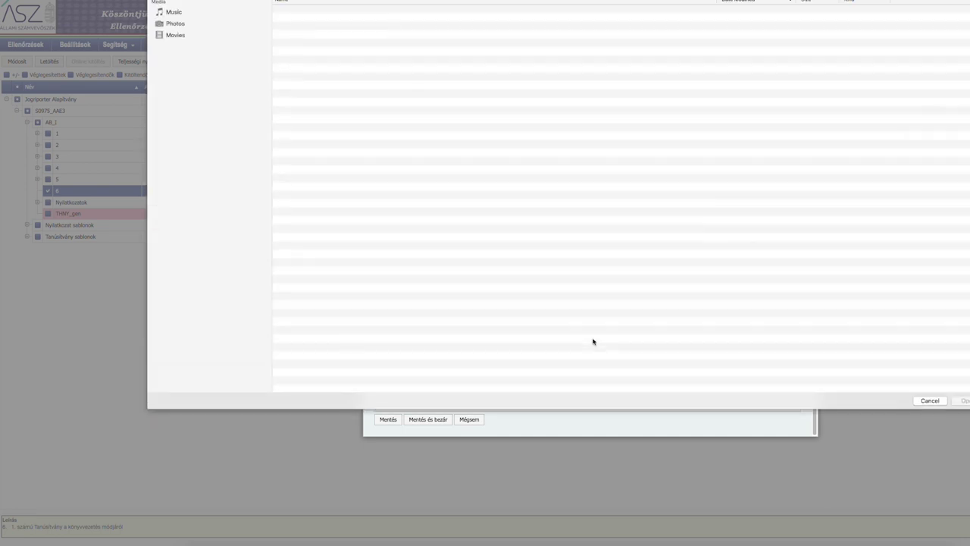
{"action": "left_click", "coordinate": [931, 402]}
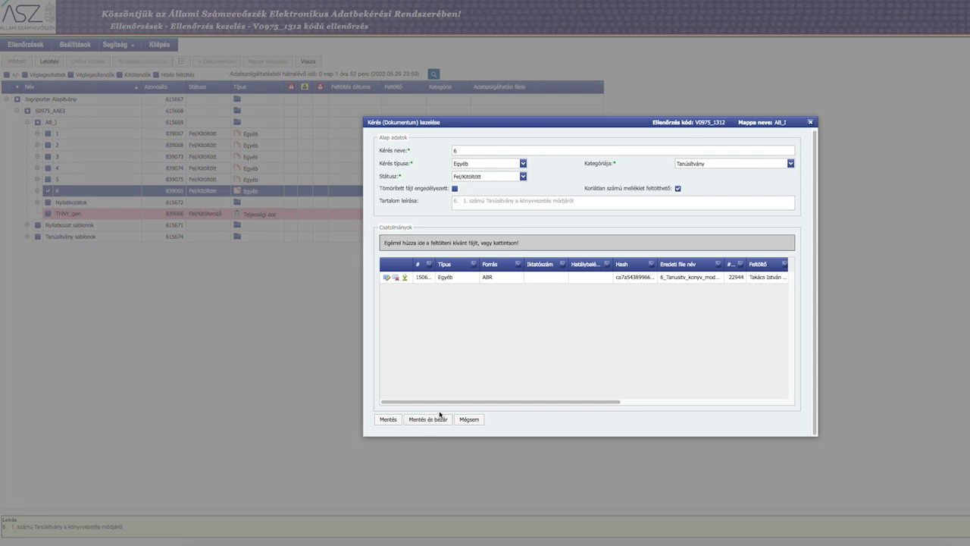
{"action": "left_click", "coordinate": [427, 422]}
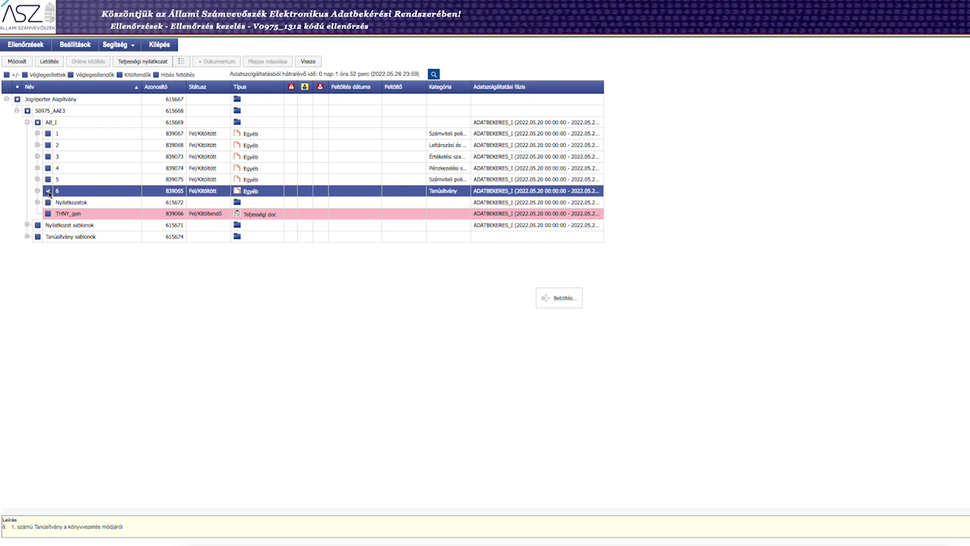
{"action": "left_click", "coordinate": [48, 191]}
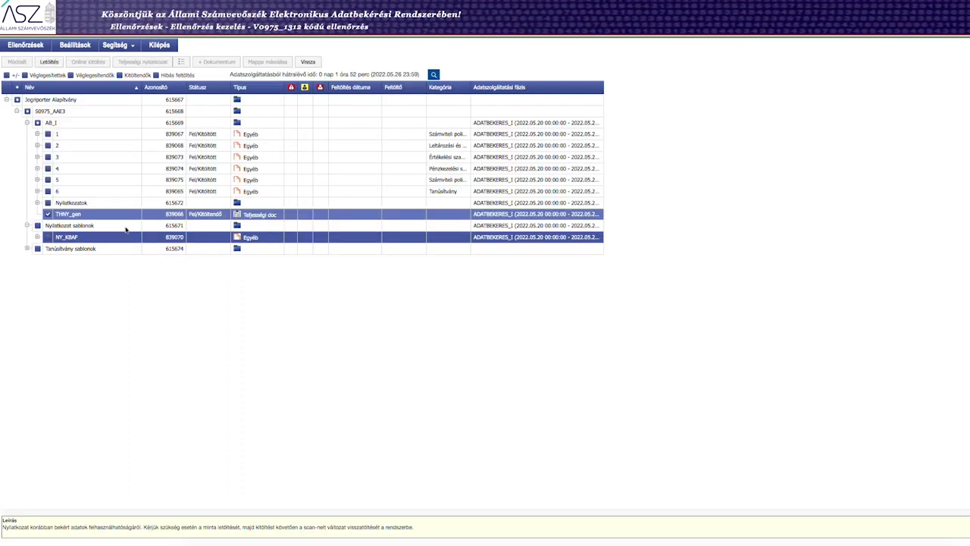
- Try twice to download the highlighted THNY_gen and NY_KBAF items, highlighting the callback error text and dismissing the alerts
{"action": "left_click", "coordinate": [49, 62]}
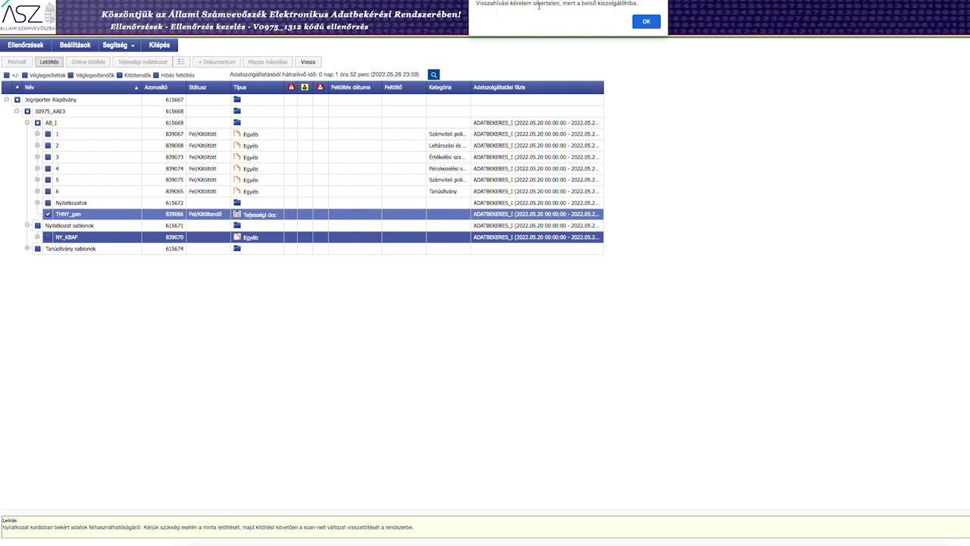
{"action": "left_click_drag", "start_coordinate": [483, 4], "coordinate": [641, 5]}
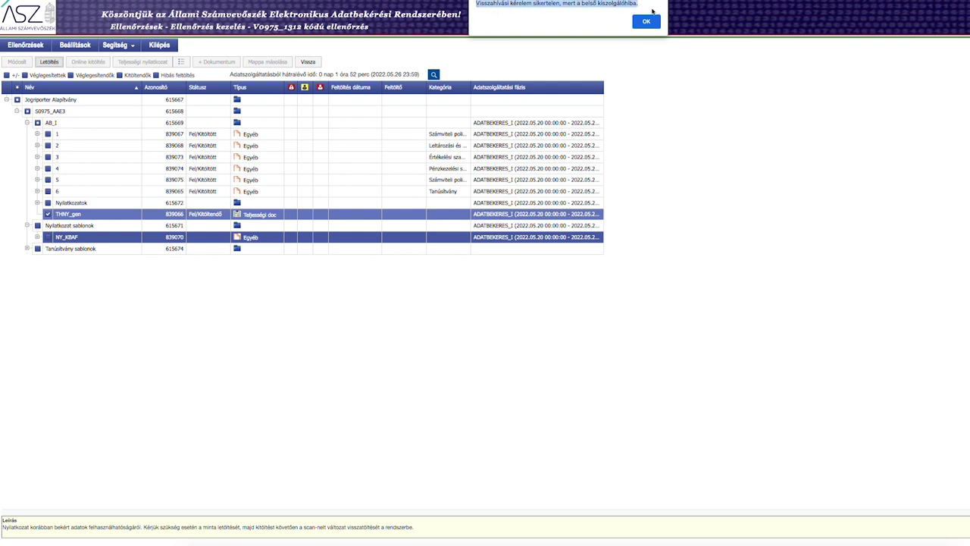
{"action": "left_click", "coordinate": [646, 20]}
{"action": "scroll", "coordinate": [494, 11], "scroll_direction": "down", "scroll_amount": 2}
{"action": "left_click", "coordinate": [645, 99]}
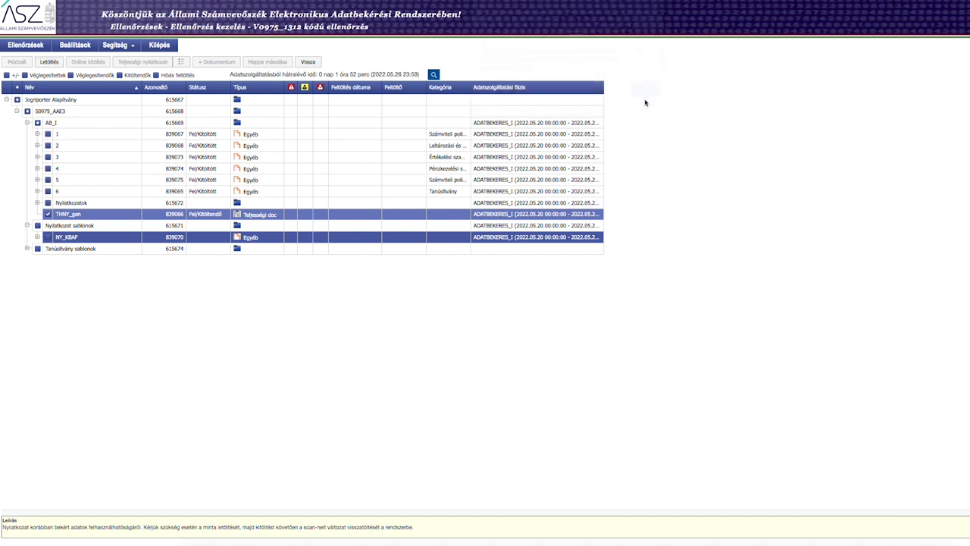
{"action": "left_click", "coordinate": [56, 65]}
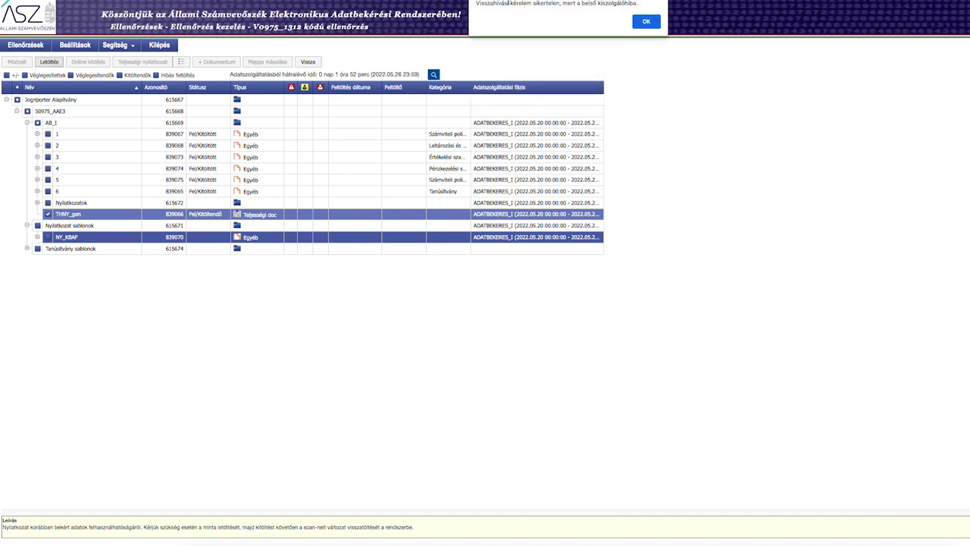
{"action": "key", "text": "Return"}
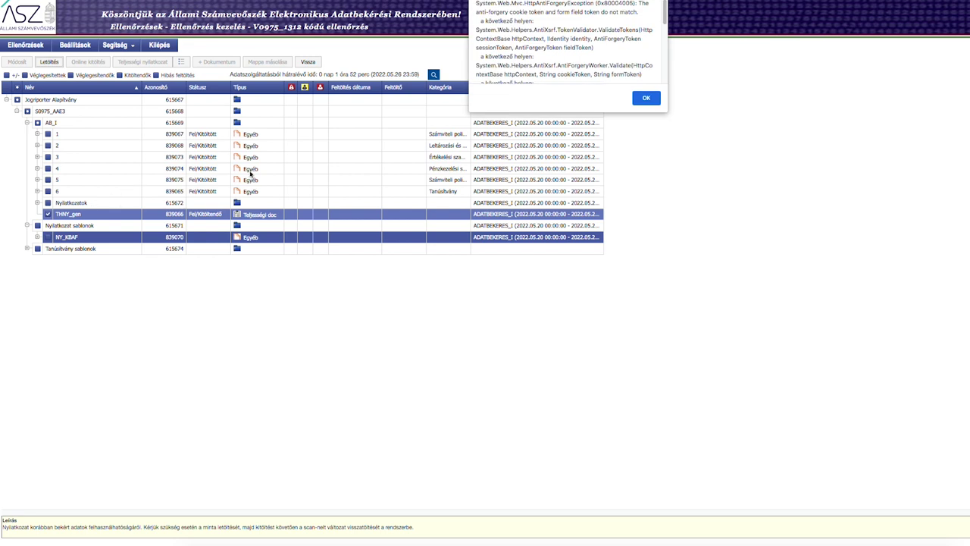
{"action": "left_click", "coordinate": [653, 98]}
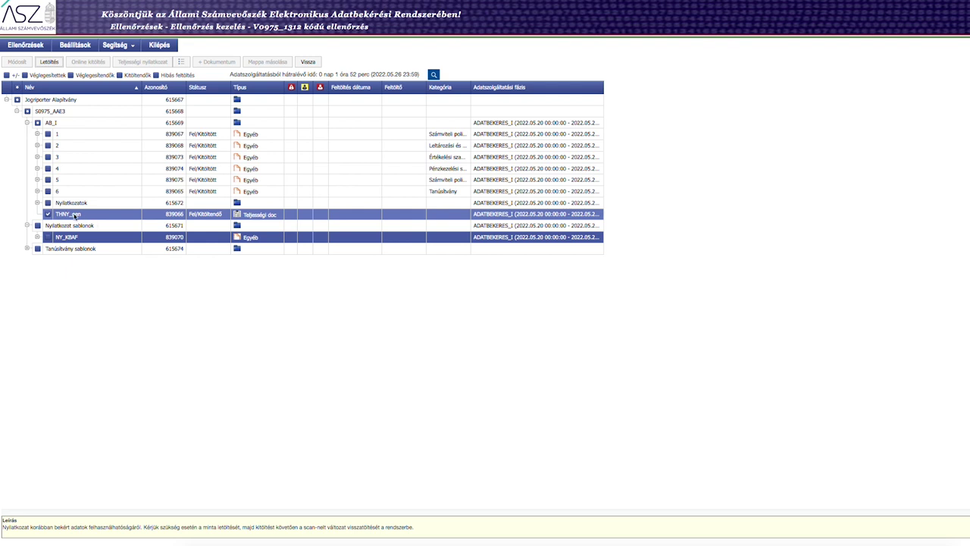
- Select only the THNY_gen completeness document in folder AB_I and dismiss both error alerts
{"action": "left_click", "coordinate": [76, 216]}
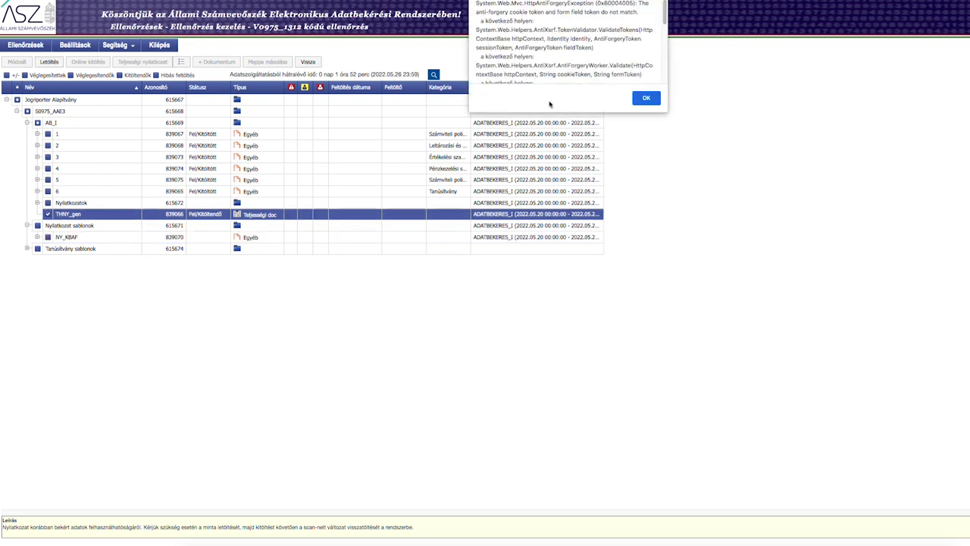
{"action": "left_click", "coordinate": [645, 101]}
{"action": "left_click", "coordinate": [646, 21]}
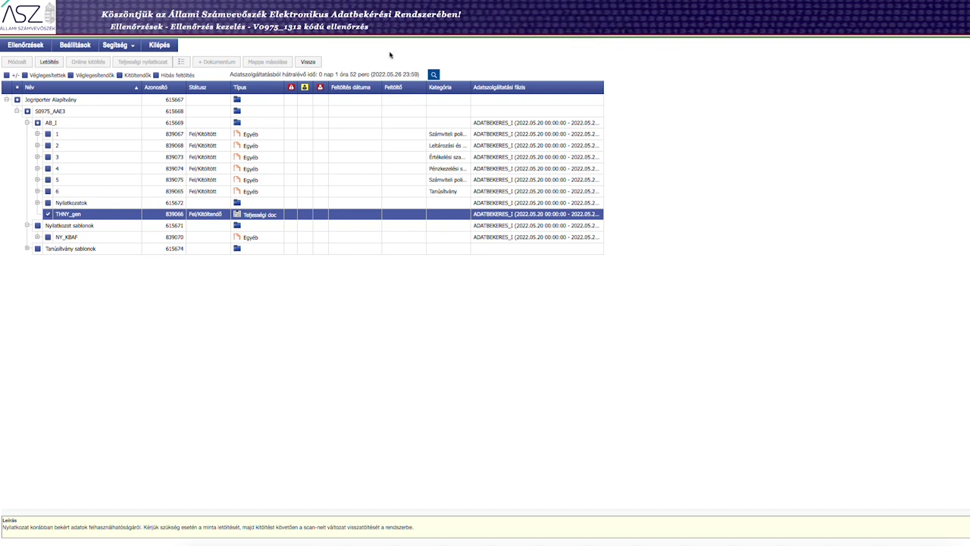
- Try to download the attachments of the ticked THNY_gen request in the AB_I folder
{"action": "left_click", "coordinate": [50, 62]}
{"action": "left_click", "coordinate": [645, 21]}
{"action": "left_click", "coordinate": [644, 99]}
- Clear the browser's cached images and files for all time, leaving browsing history and cookies unselected
{"action": "left_click", "coordinate": [46, 0]}
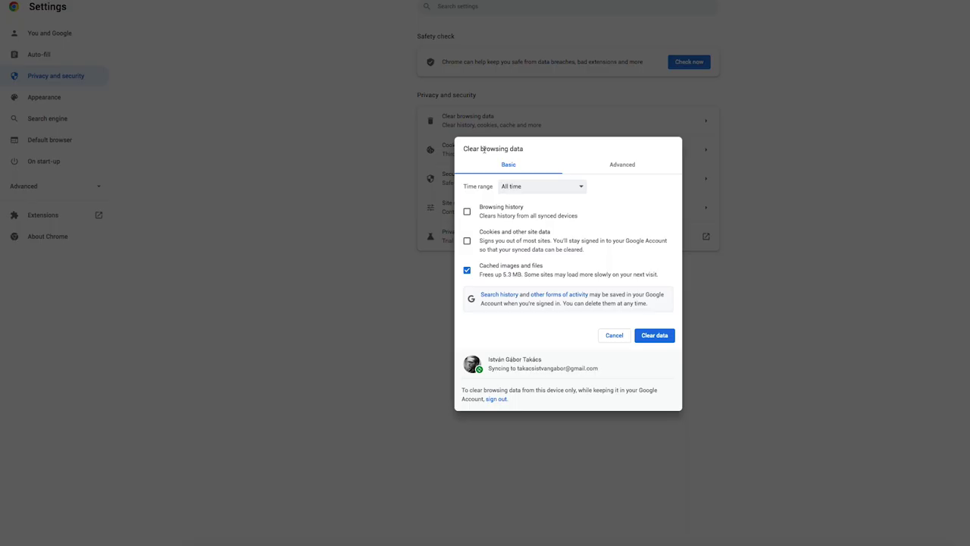
{"action": "left_click", "coordinate": [656, 334]}
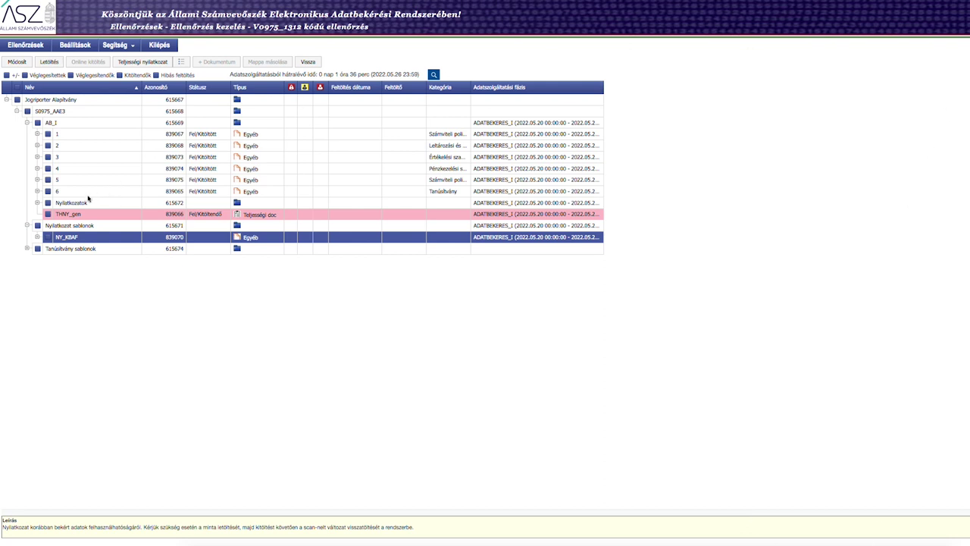
- Select the THNY_gen completeness document row and try to download its attachment
{"action": "left_click", "coordinate": [68, 216]}
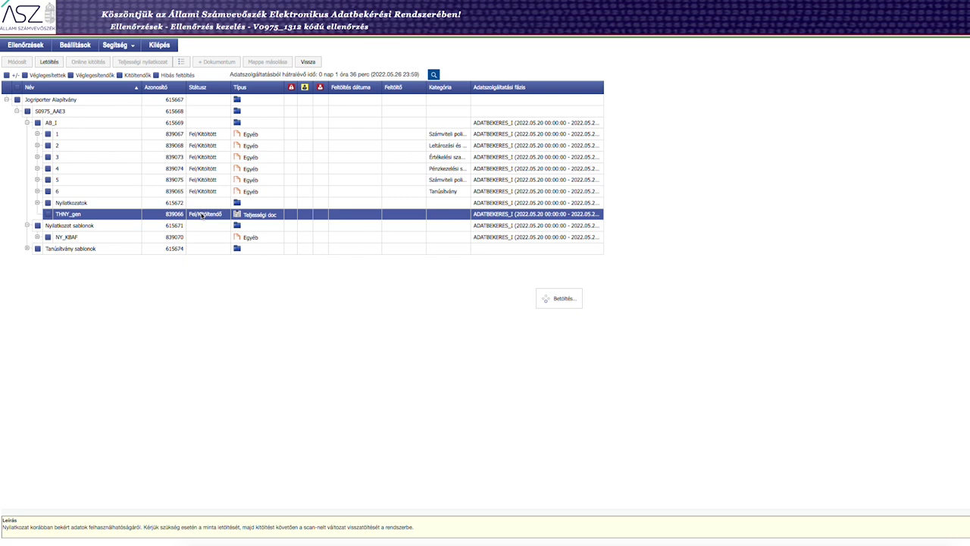
{"action": "left_click", "coordinate": [55, 64]}
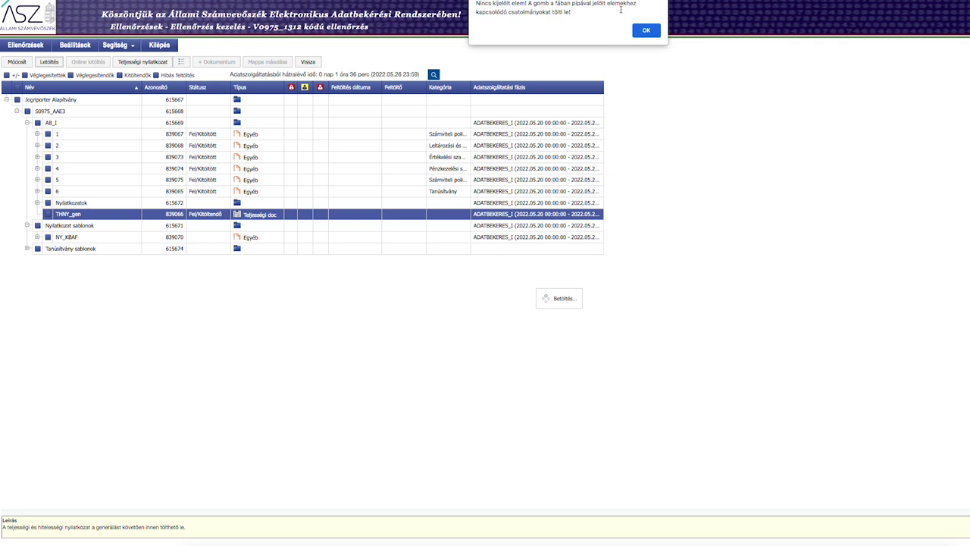
{"action": "left_click", "coordinate": [641, 30]}
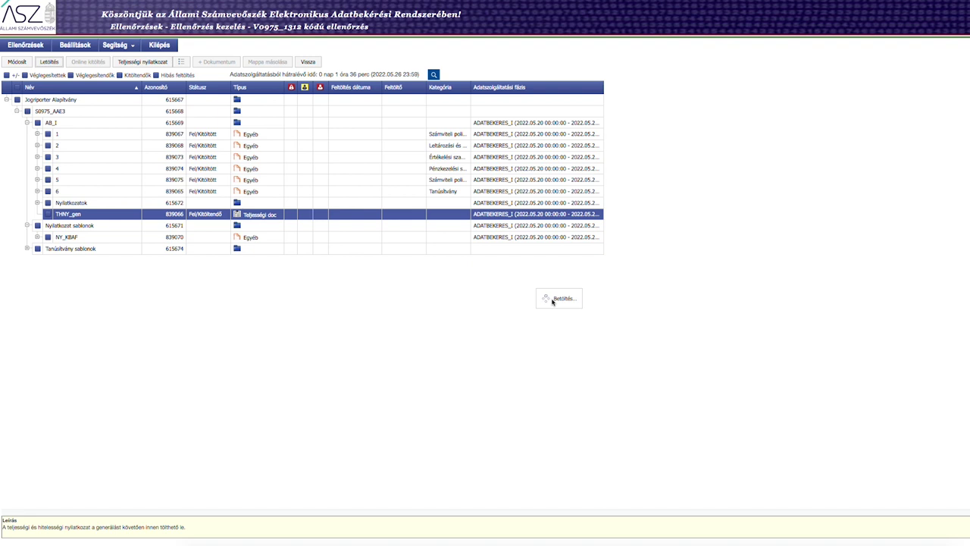
- Switch to the PDF guide, examine the instructions on preparing the completeness and authenticity declaration, and return to the audit page
{"action": "left_click", "coordinate": [874, 543]}
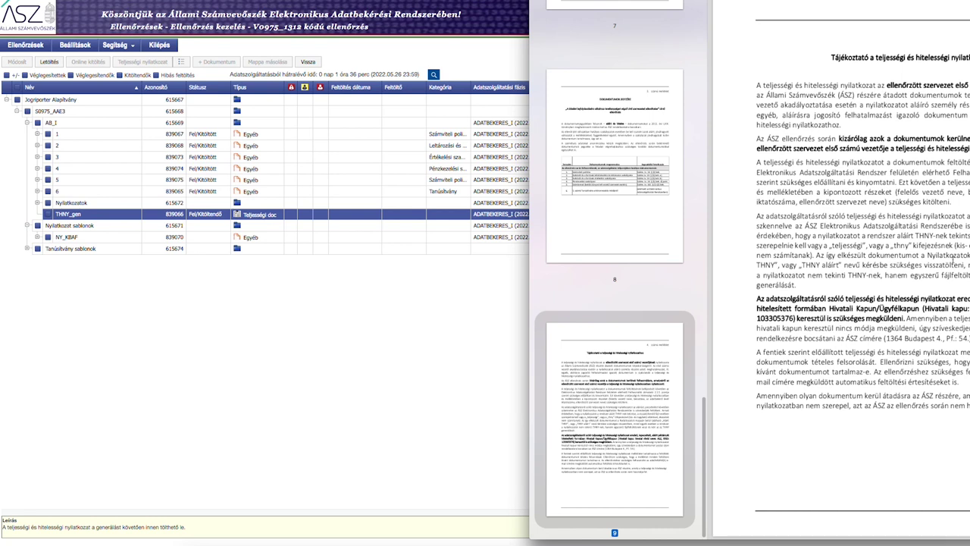
{"action": "scroll", "coordinate": [811, 137], "scroll_direction": "up", "scroll_amount": 3}
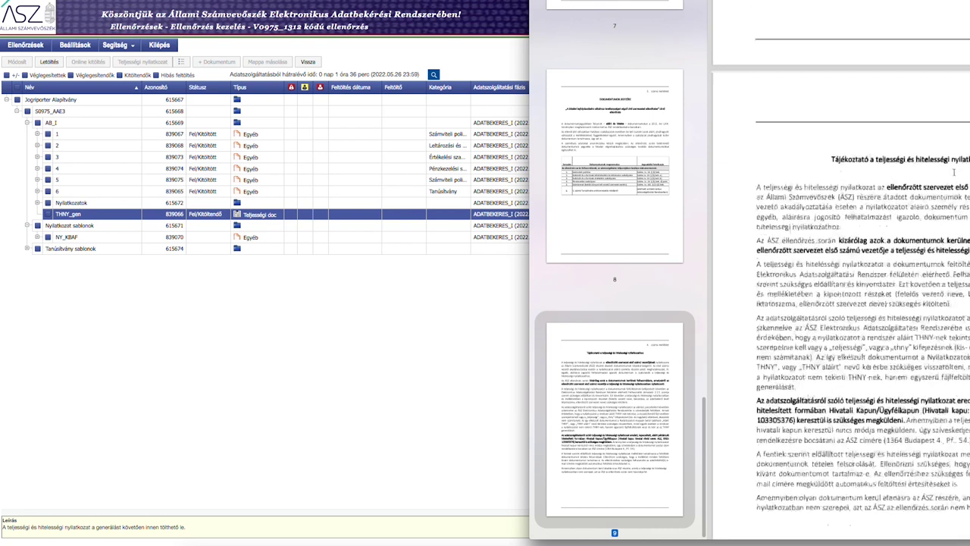
{"action": "scroll", "coordinate": [815, 186], "scroll_direction": "down", "scroll_amount": 1}
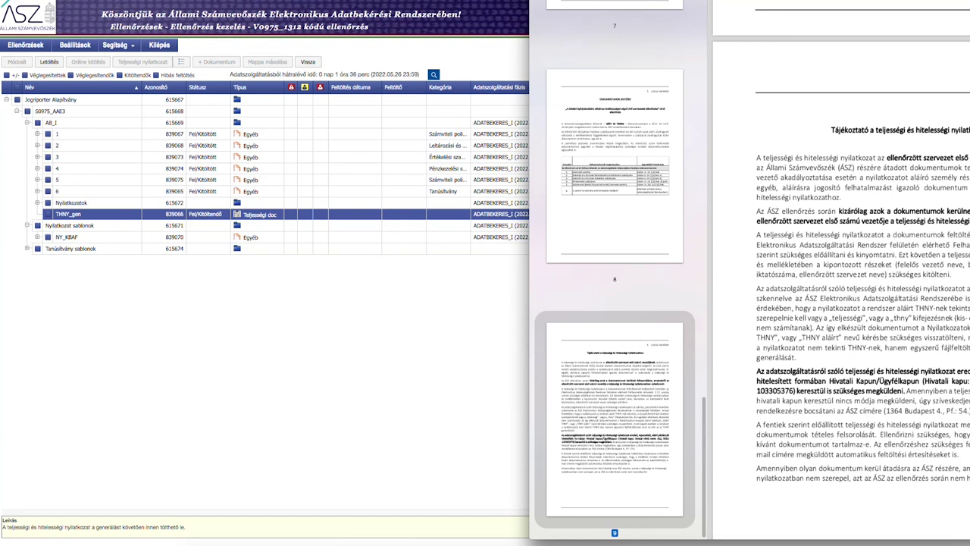
{"action": "scroll", "coordinate": [840, 245], "scroll_direction": "down", "scroll_amount": 1}
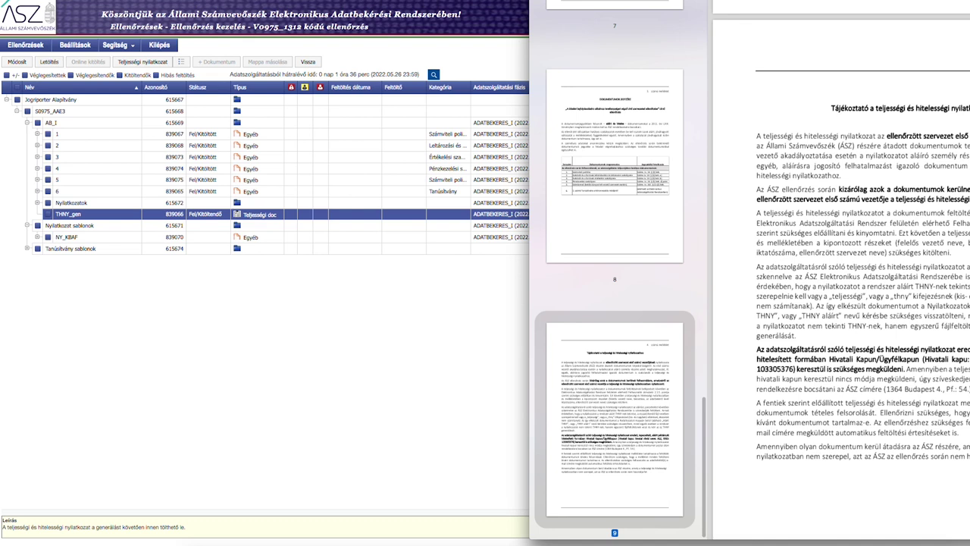
{"action": "scroll", "coordinate": [840, 245], "scroll_direction": "down", "scroll_amount": 1}
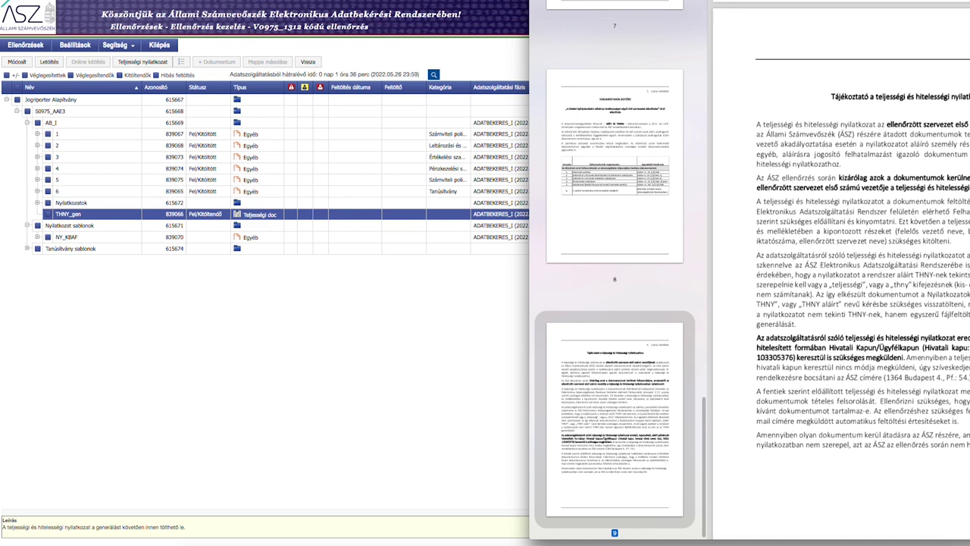
{"action": "left_click_drag", "start_coordinate": [953, 213], "coordinate": [969, 213]}
{"action": "scroll", "coordinate": [812, 290], "scroll_direction": "up", "scroll_amount": 3}
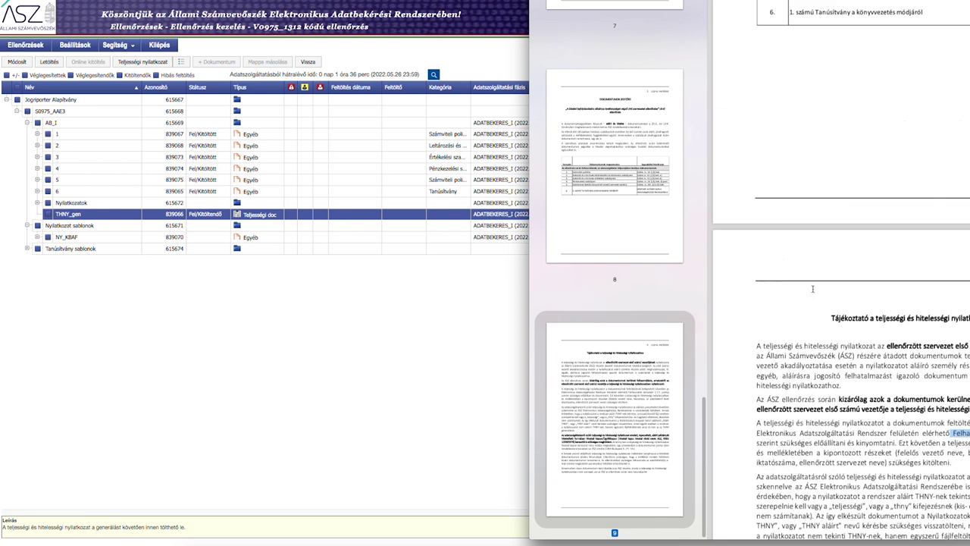
{"action": "scroll", "coordinate": [812, 289], "scroll_direction": "up", "scroll_amount": 15}
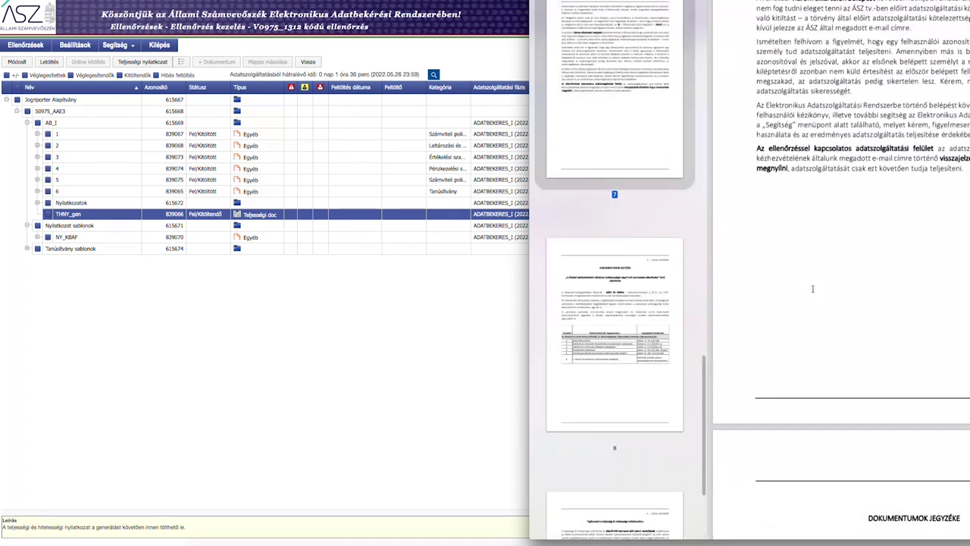
{"action": "scroll", "coordinate": [813, 291], "scroll_direction": "up", "scroll_amount": 3}
{"action": "scroll", "coordinate": [812, 291], "scroll_direction": "down", "scroll_amount": 12}
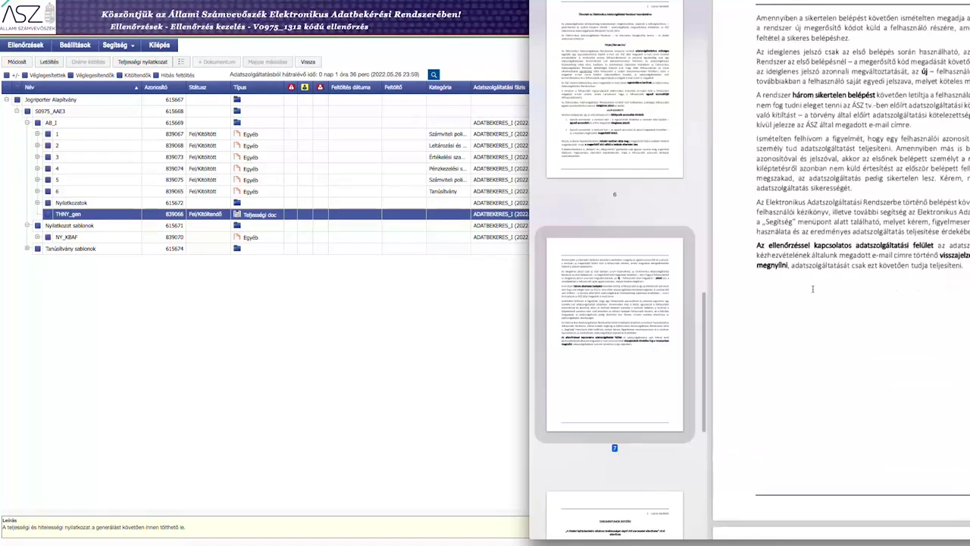
{"action": "scroll", "coordinate": [813, 289], "scroll_direction": "down", "scroll_amount": 5}
{"action": "left_click", "coordinate": [322, 333]}
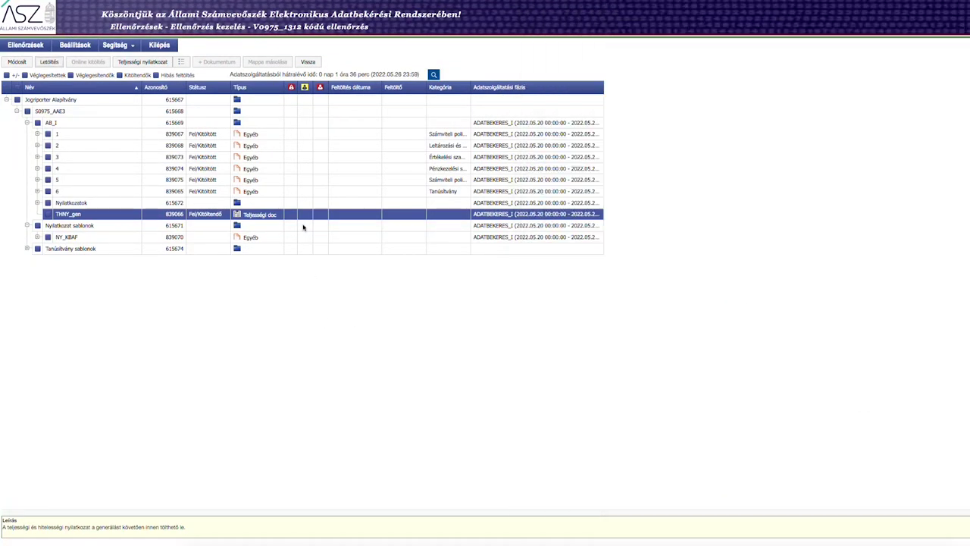
- Try to expand the NY_KBAF declaration template, then reopen the V0975_1312 audit from the audits list
{"action": "left_click", "coordinate": [37, 238]}
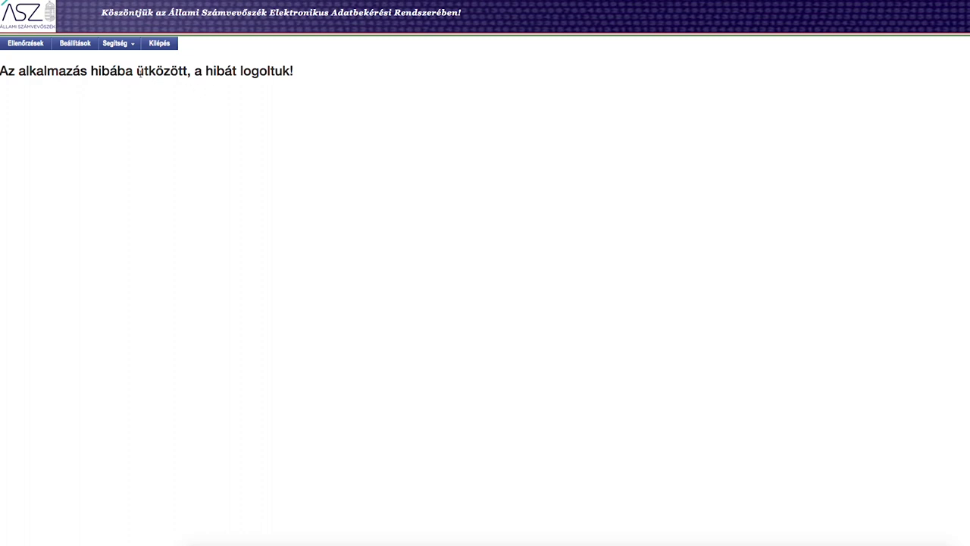
{"action": "left_click", "coordinate": [27, 43]}
{"action": "left_click", "coordinate": [26, 44]}
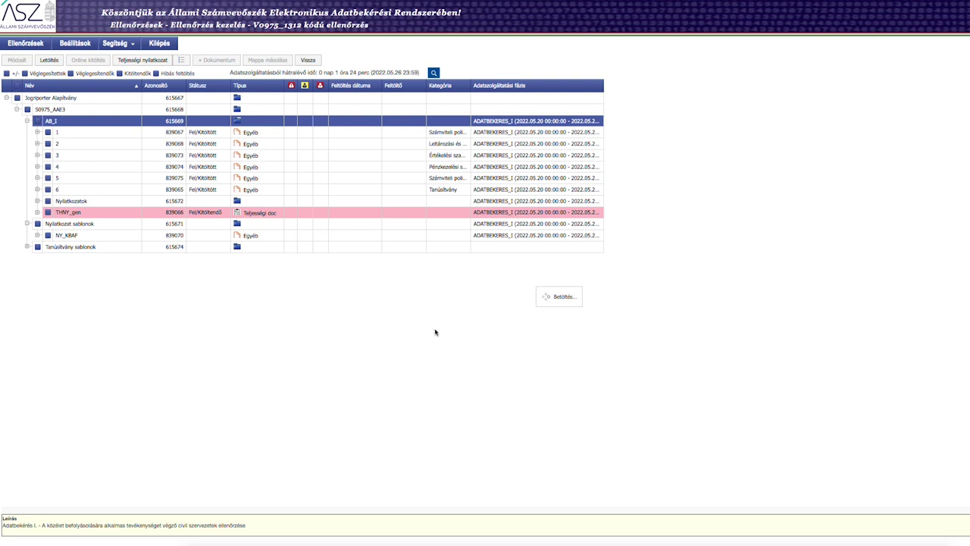
- Generate the completeness declaration (THNY) for the AB_I folder and download the generated document
{"action": "left_click", "coordinate": [155, 61]}
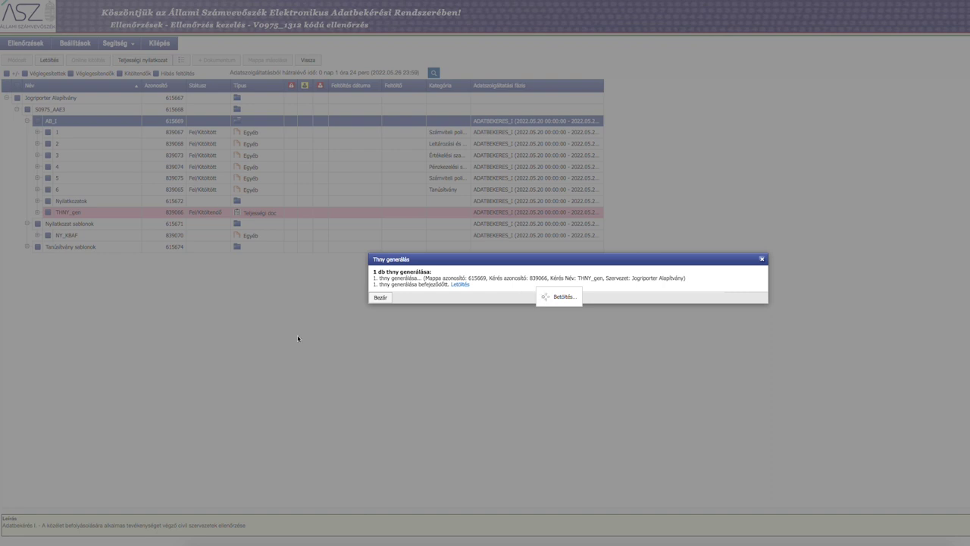
{"action": "left_click", "coordinate": [461, 285]}
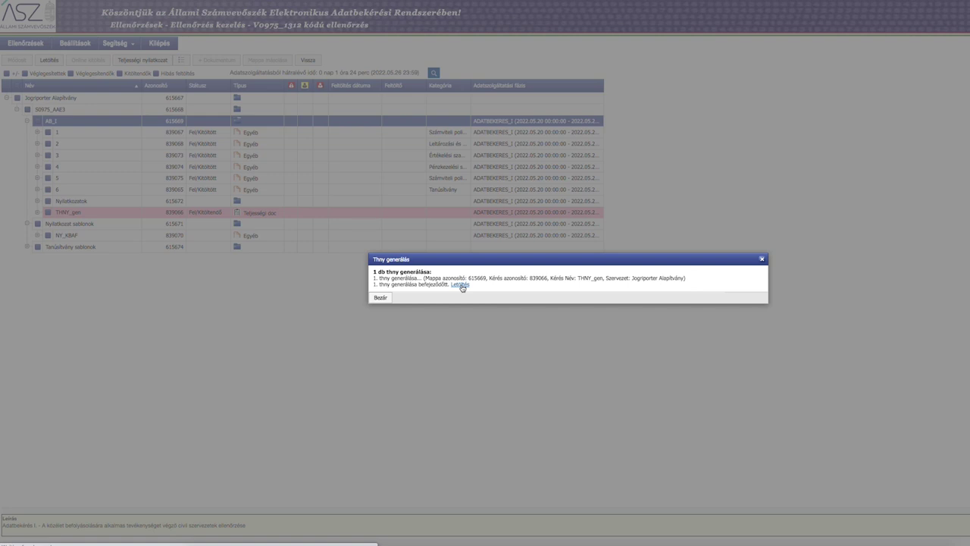
{"action": "left_click", "coordinate": [460, 285]}
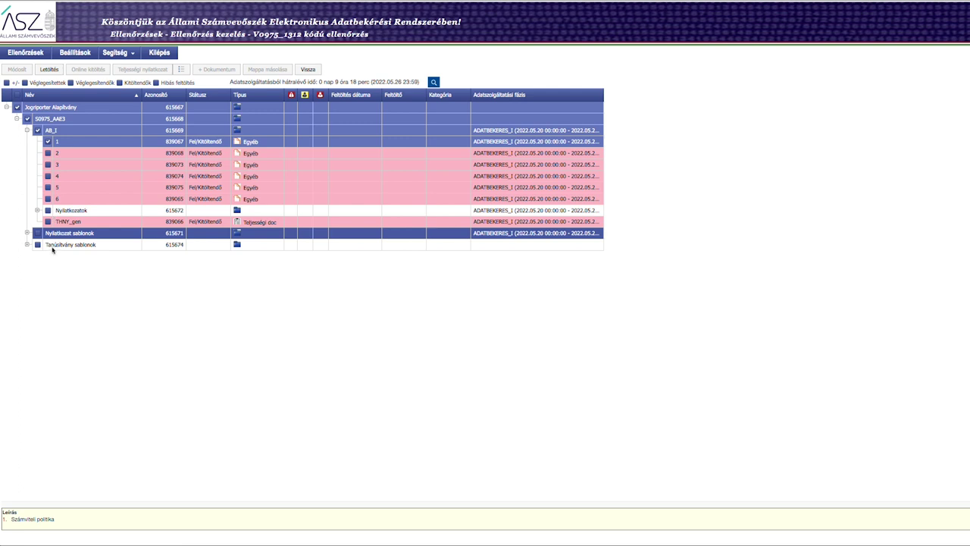
- Try to select the Tanúsítvány sablonok folder and read through the error details
{"action": "left_click", "coordinate": [58, 245]}
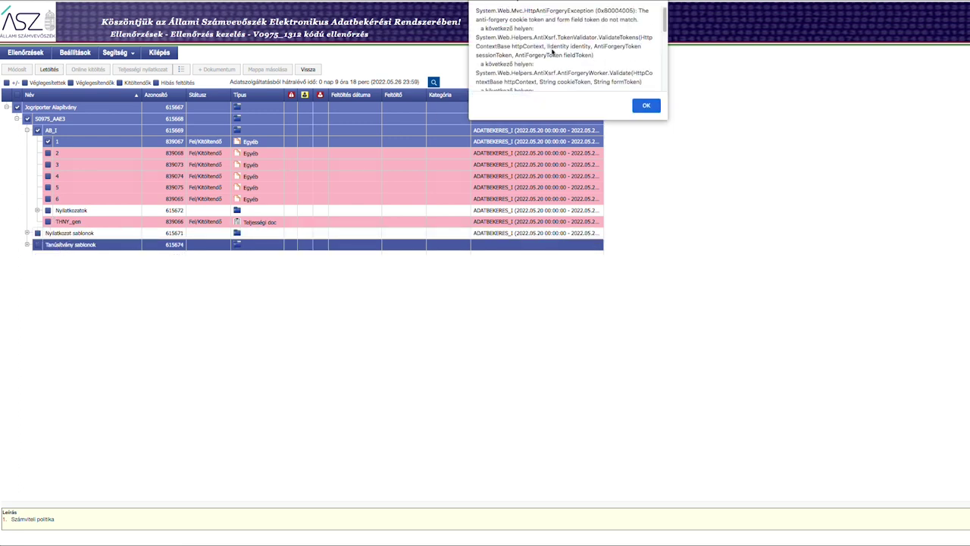
{"action": "scroll", "coordinate": [612, 42], "scroll_direction": "down", "scroll_amount": 3}
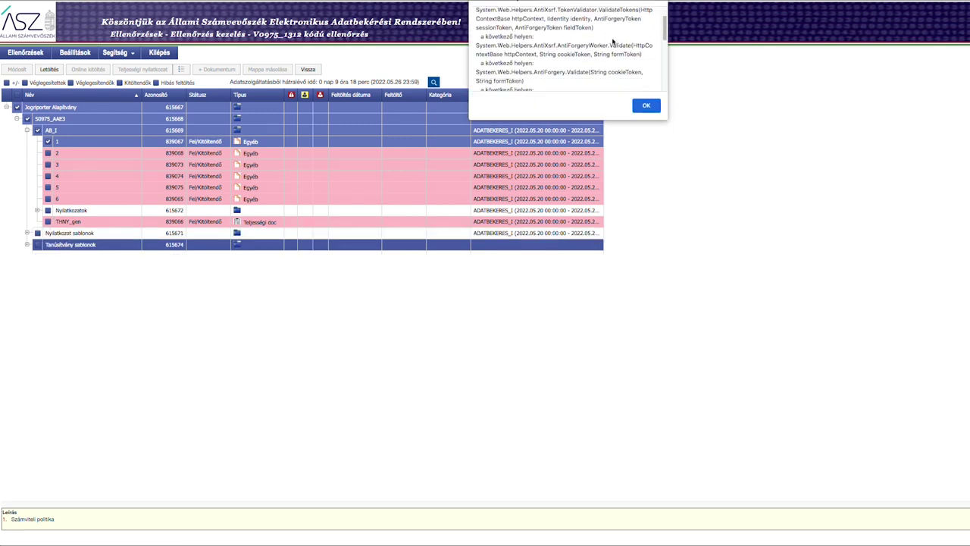
{"action": "scroll", "coordinate": [613, 41], "scroll_direction": "down", "scroll_amount": 5}
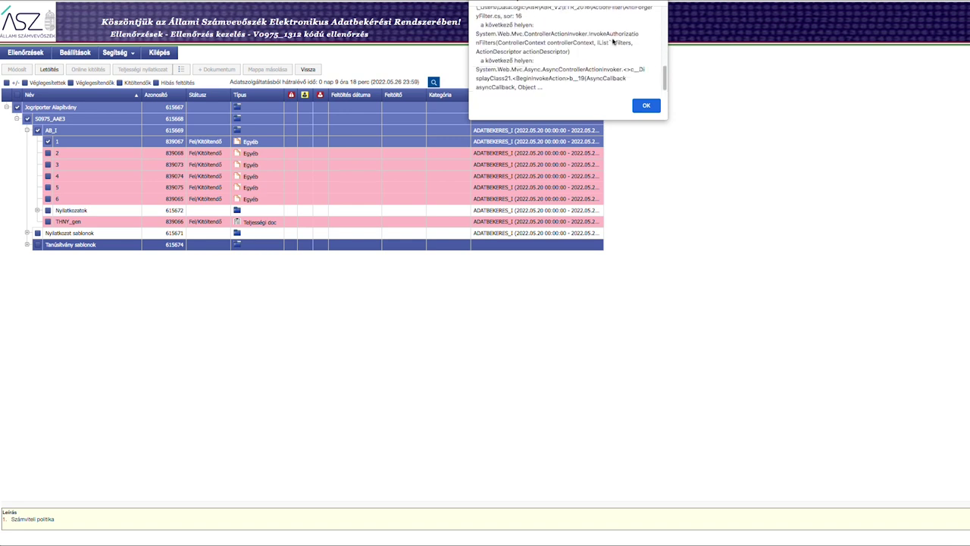
{"action": "left_click", "coordinate": [644, 107]}
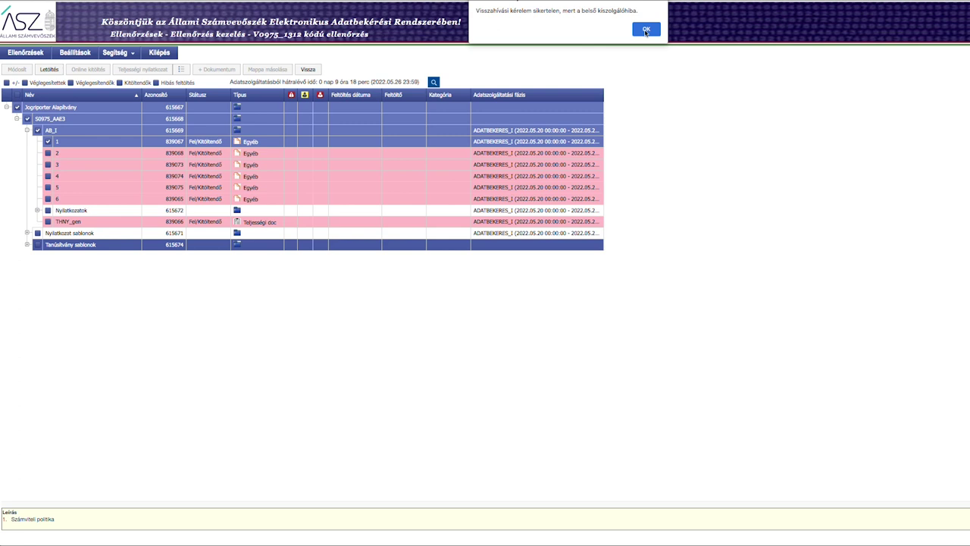
{"action": "left_click", "coordinate": [646, 30]}
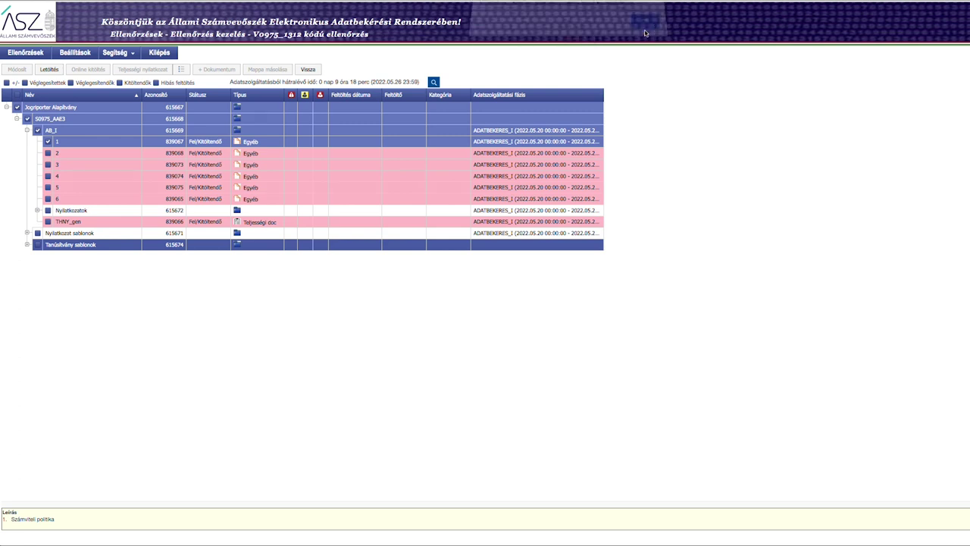
- Try to select the Nyilatkozat sablonok folder in the audit tree
{"action": "left_click", "coordinate": [90, 235]}
{"action": "scroll", "coordinate": [528, 44], "scroll_direction": "down", "scroll_amount": 5}
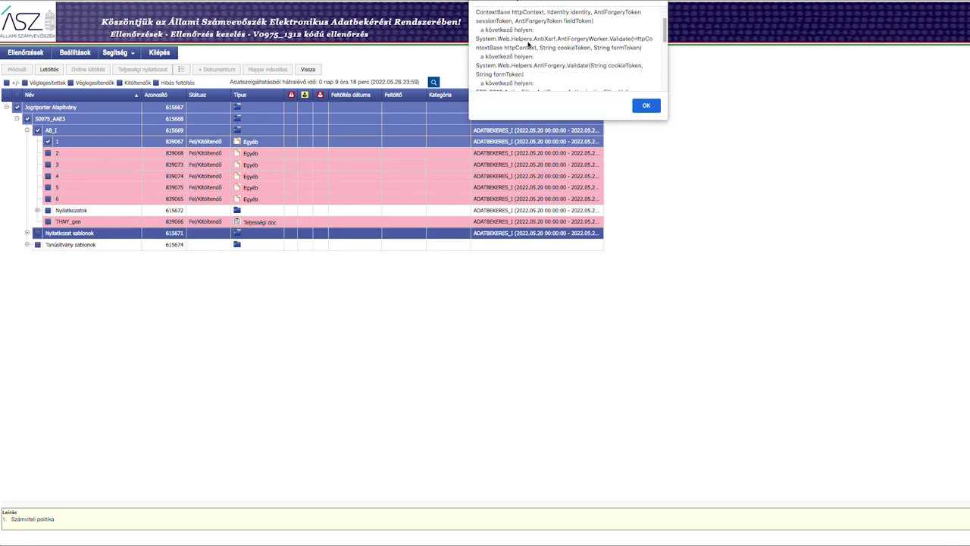
{"action": "left_click", "coordinate": [642, 107]}
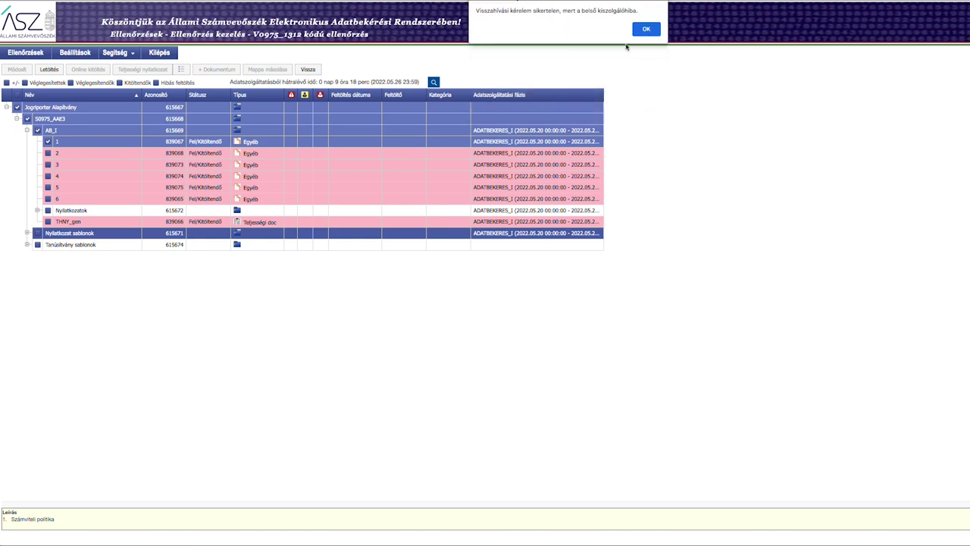
{"action": "left_click", "coordinate": [645, 30]}
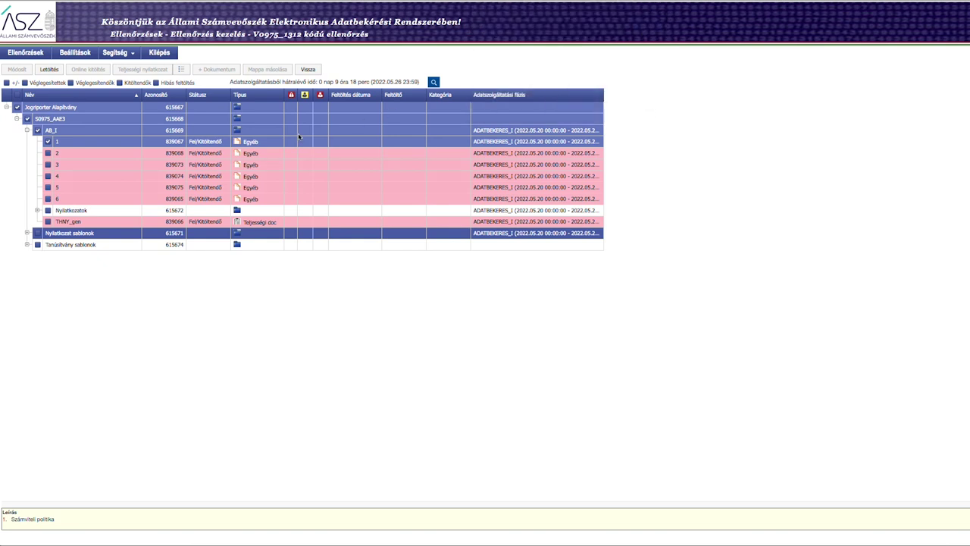
- Try to select document request 2 in the AB_I folder
{"action": "left_click", "coordinate": [62, 154]}
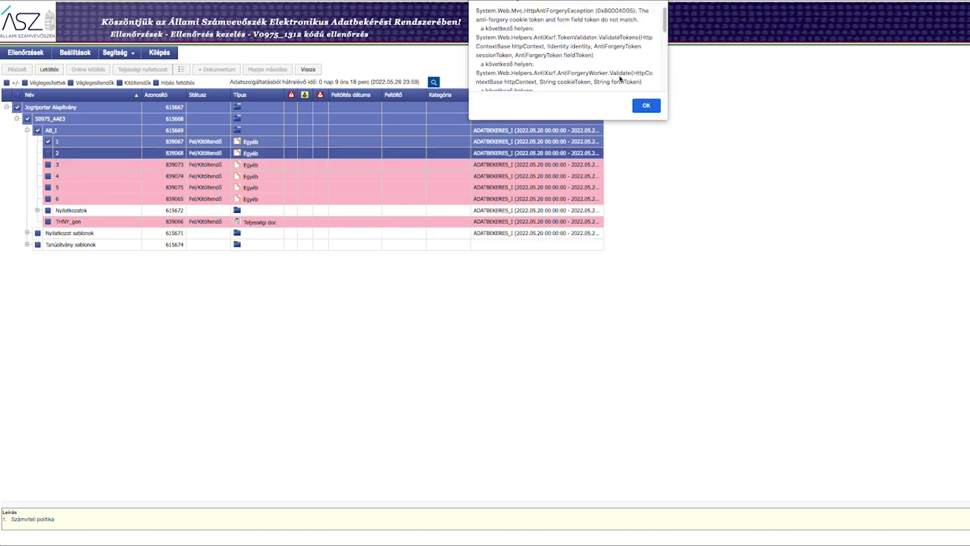
{"action": "scroll", "coordinate": [619, 76], "scroll_direction": "down", "scroll_amount": 3}
{"action": "left_click", "coordinate": [646, 105]}
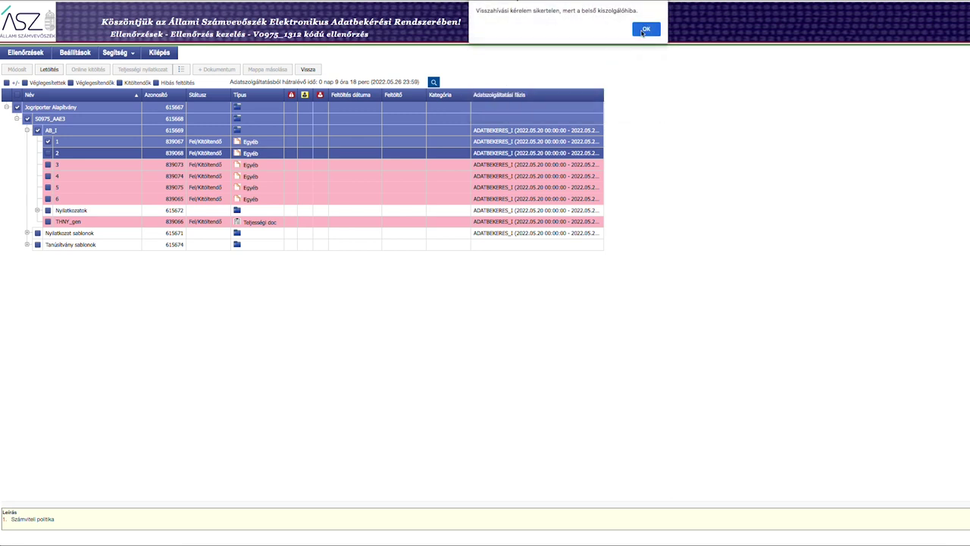
{"action": "left_click", "coordinate": [646, 30]}
- Select the top-level Jogriporter Alapítvány folder and remove its tick
{"action": "left_click", "coordinate": [22, 109]}
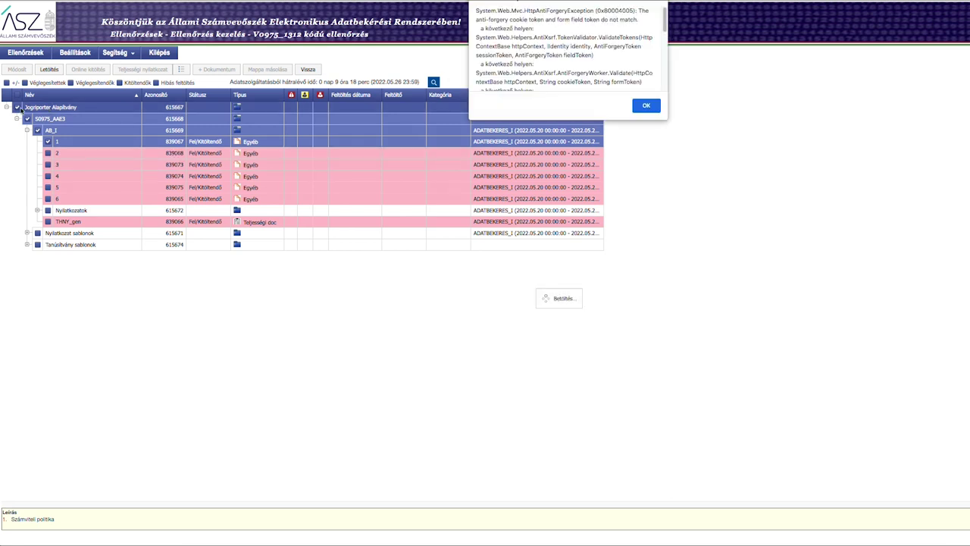
{"action": "left_click", "coordinate": [646, 105]}
{"action": "left_click", "coordinate": [646, 30]}
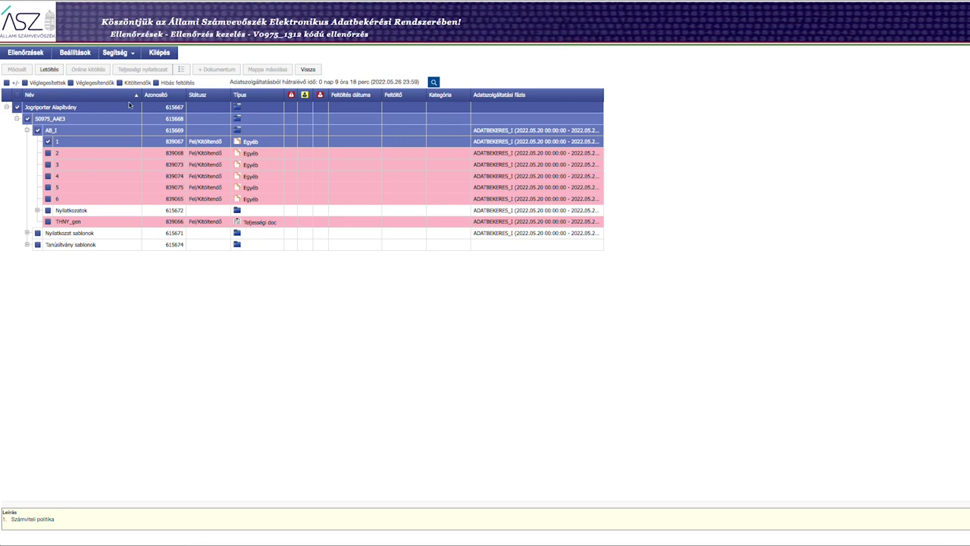
{"action": "left_click", "coordinate": [18, 108]}
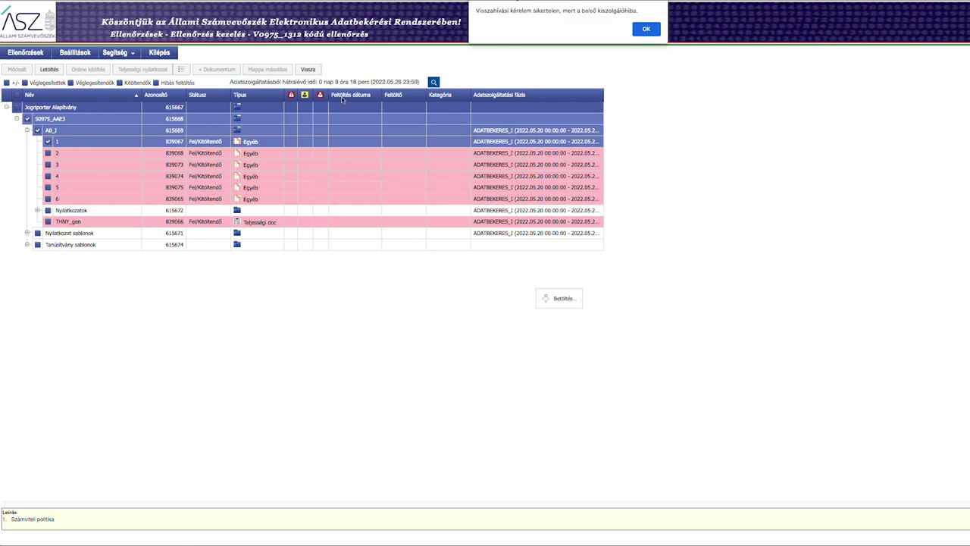
{"action": "left_click", "coordinate": [646, 30]}
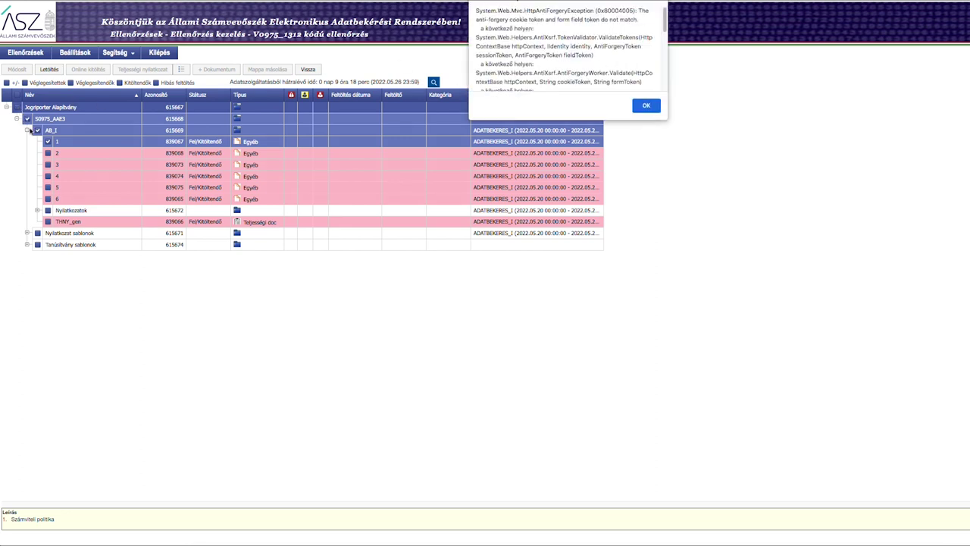
- Remove the tick from the AB_I folder in the audit tree
{"action": "left_click", "coordinate": [644, 105]}
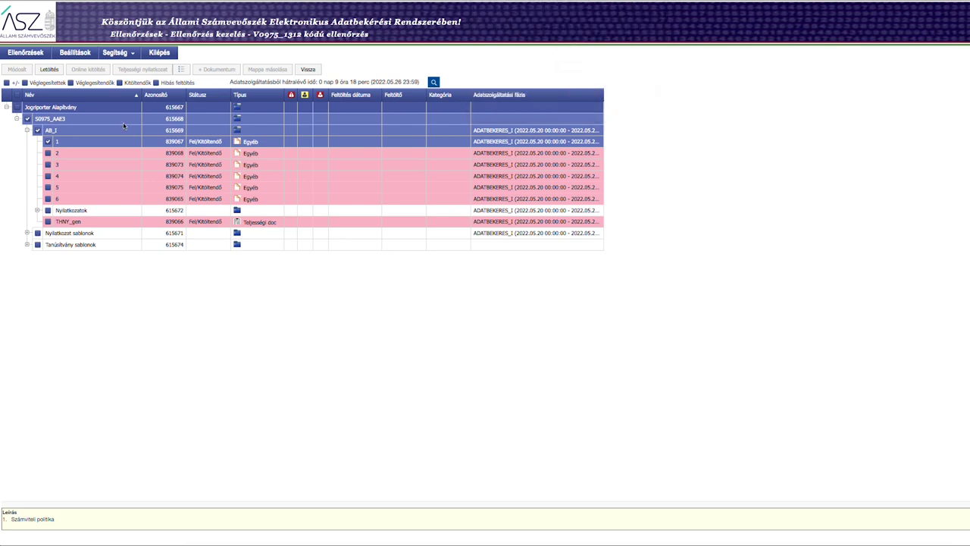
{"action": "left_click", "coordinate": [36, 130]}
{"action": "left_click", "coordinate": [646, 30]}
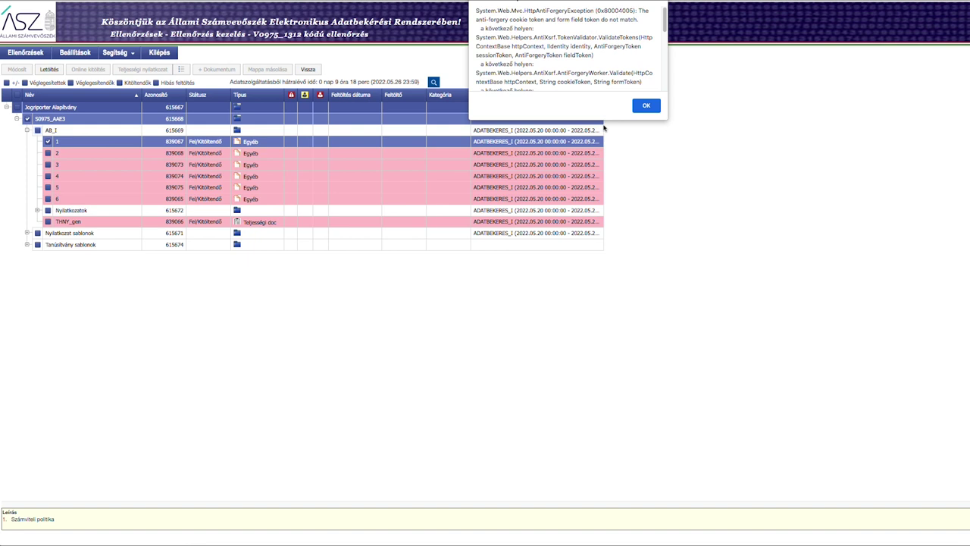
- Remove the tick from document request 1 in the AB_I folder and close the error messages
{"action": "left_click", "coordinate": [646, 106]}
{"action": "left_click", "coordinate": [48, 141]}
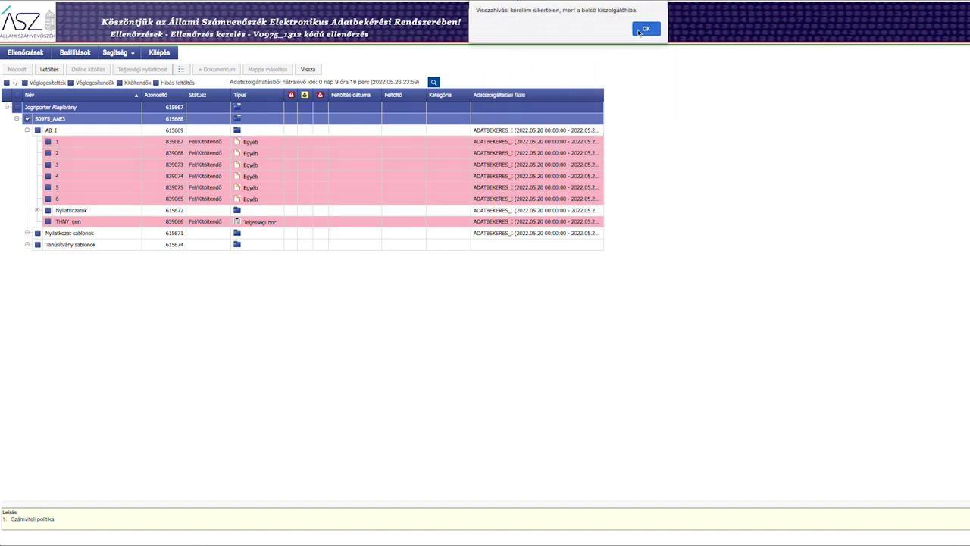
{"action": "left_click", "coordinate": [646, 30]}
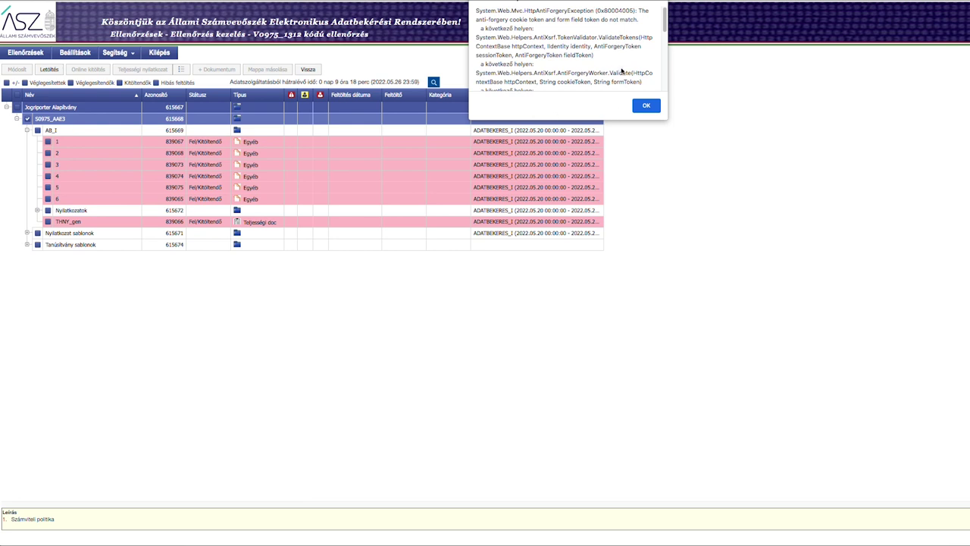
{"action": "scroll", "coordinate": [621, 71], "scroll_direction": "down", "scroll_amount": 5}
{"action": "left_click", "coordinate": [646, 106]}
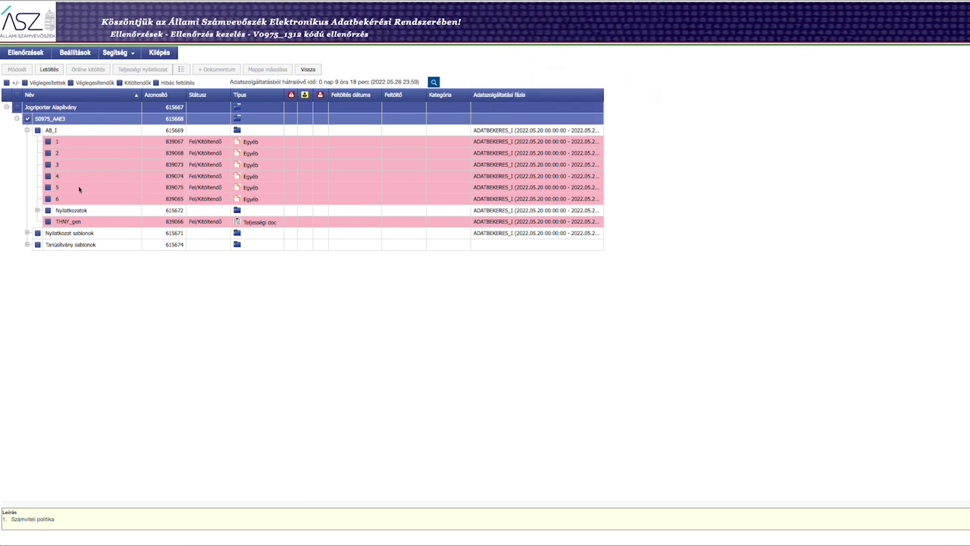
- Try to select document request 6 in the AB_I folder
{"action": "left_click", "coordinate": [75, 198]}
{"action": "left_click", "coordinate": [640, 107]}
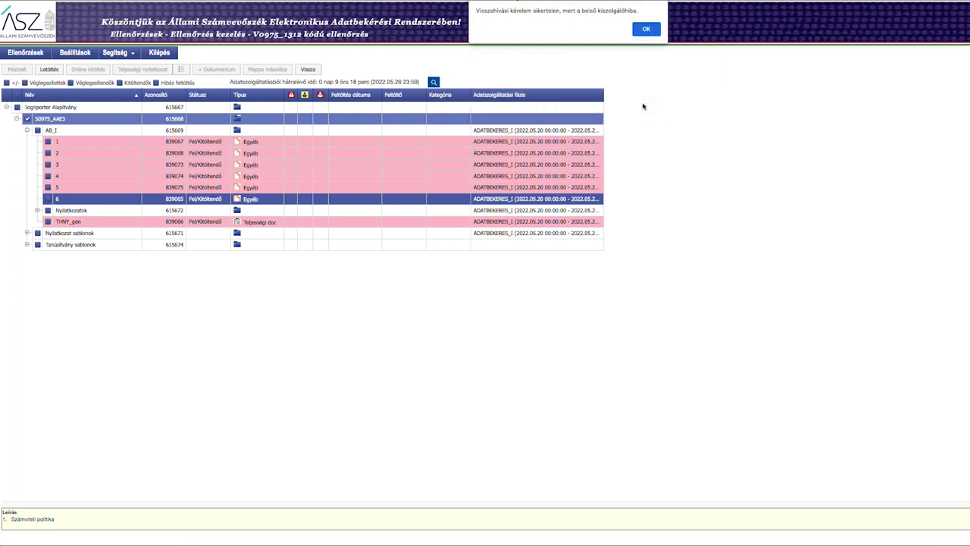
{"action": "left_click", "coordinate": [645, 32]}
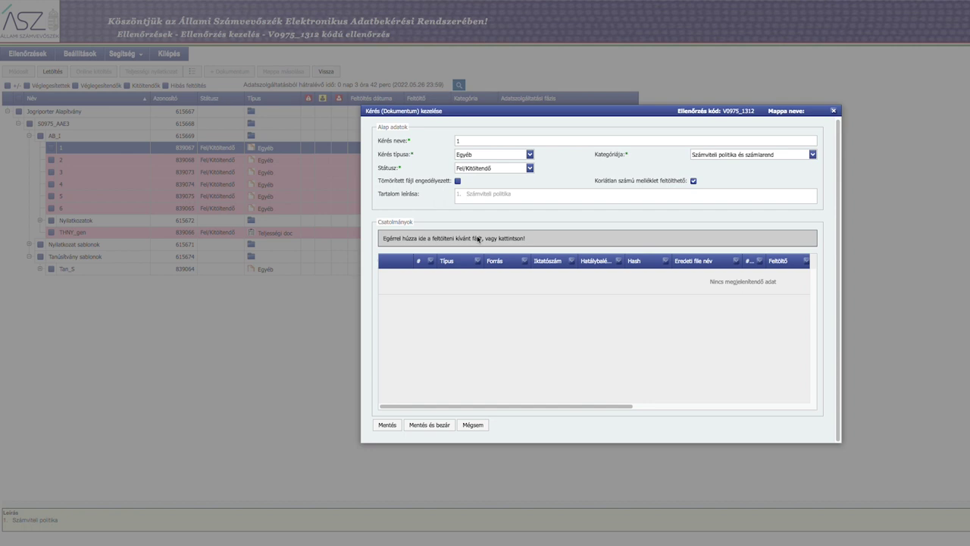
- Try to attach 1_Szamviteli_politika_JA.pdf to document request 1, read through the error details and dismiss them
{"action": "left_click", "coordinate": [453, 238]}
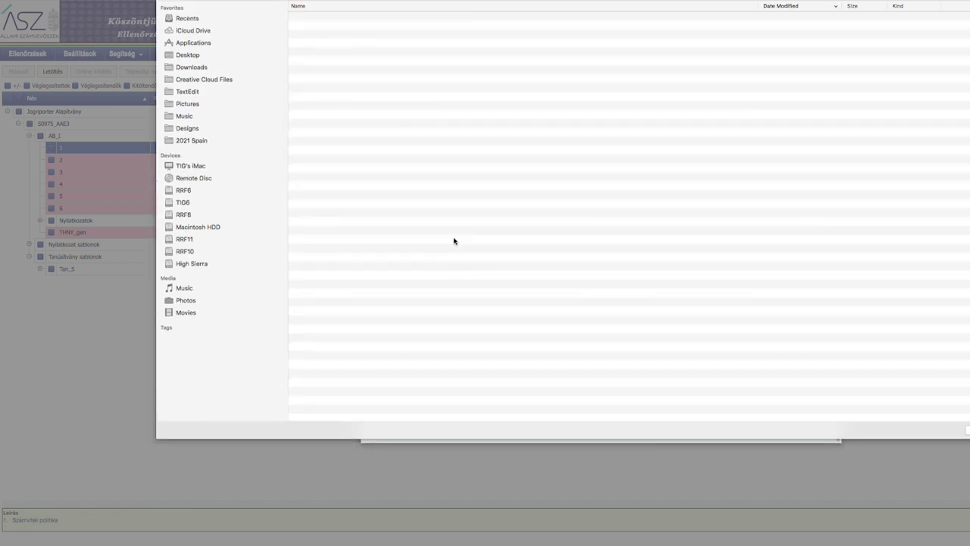
{"action": "left_click", "coordinate": [361, 18]}
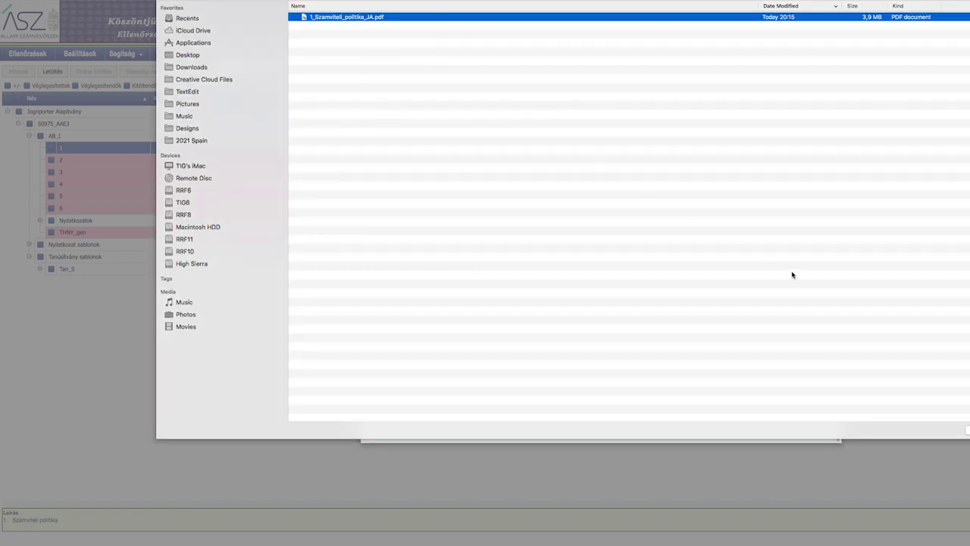
{"action": "key", "text": "Return"}
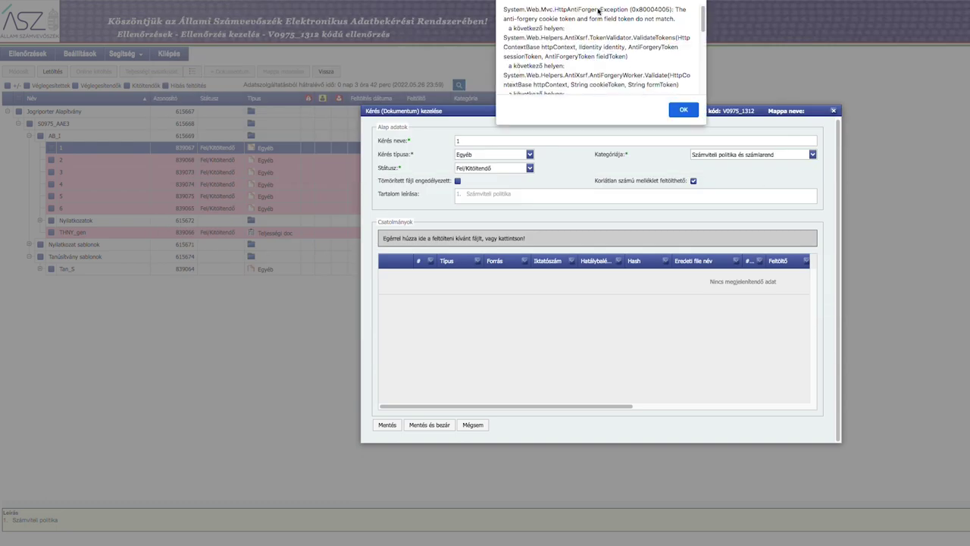
{"action": "scroll", "coordinate": [705, 28], "scroll_direction": "down", "scroll_amount": 2}
{"action": "left_click_drag", "start_coordinate": [705, 28], "coordinate": [706, 83]}
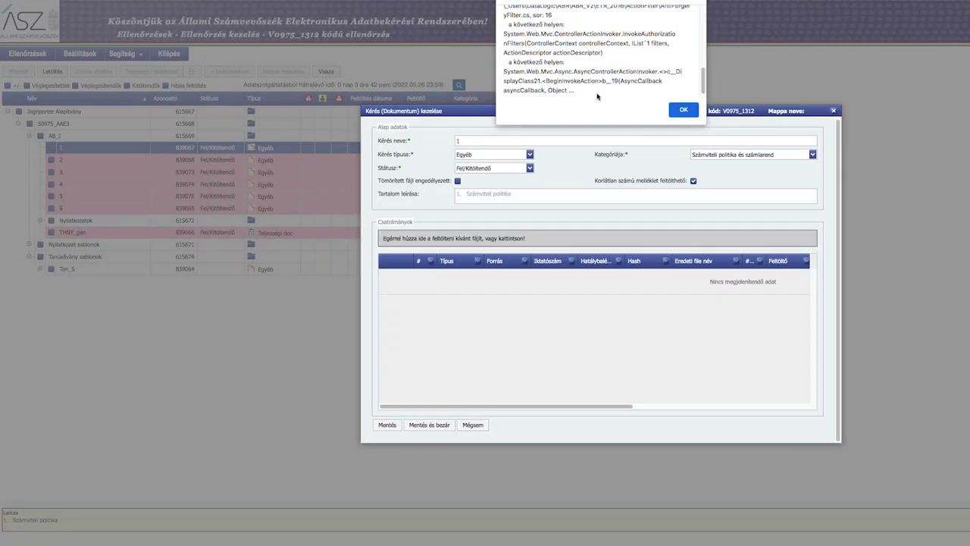
{"action": "left_click", "coordinate": [683, 109]}
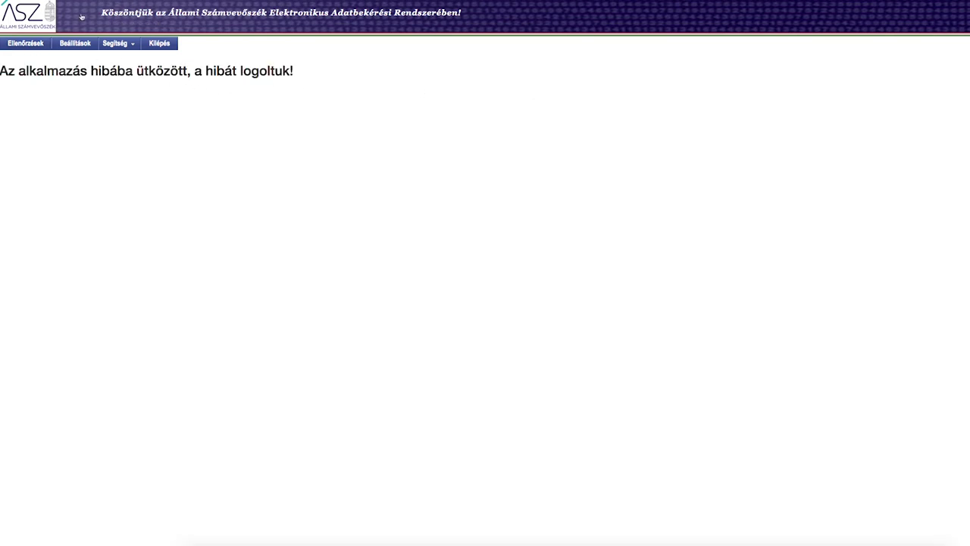
- Return to the audits and select document request 5 in the AB_I folder for modification
{"action": "left_click", "coordinate": [26, 46]}
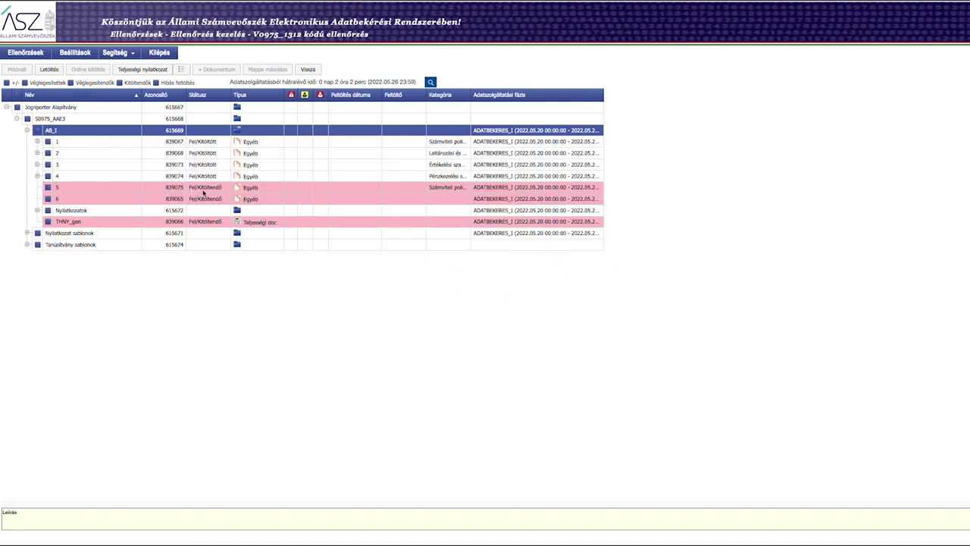
{"action": "left_click", "coordinate": [75, 188]}
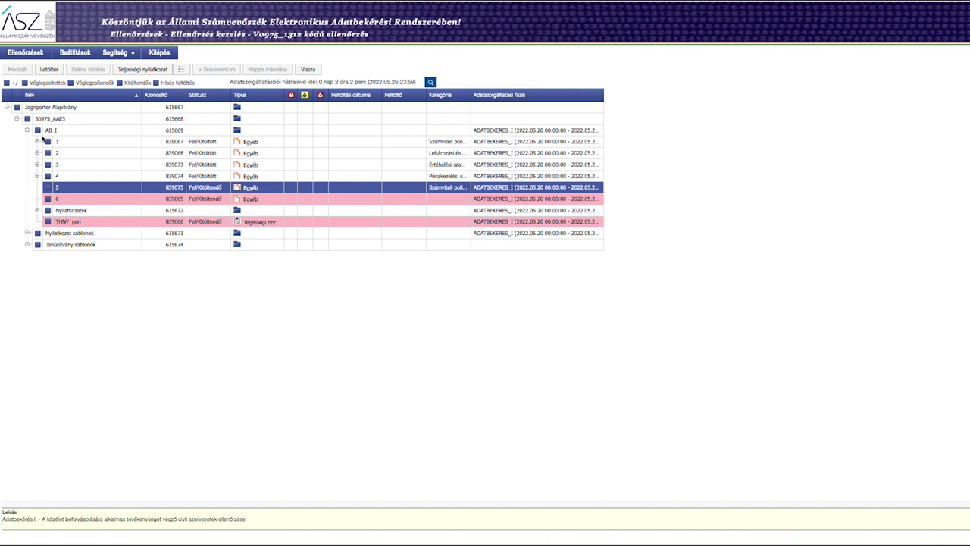
{"action": "left_click", "coordinate": [17, 69]}
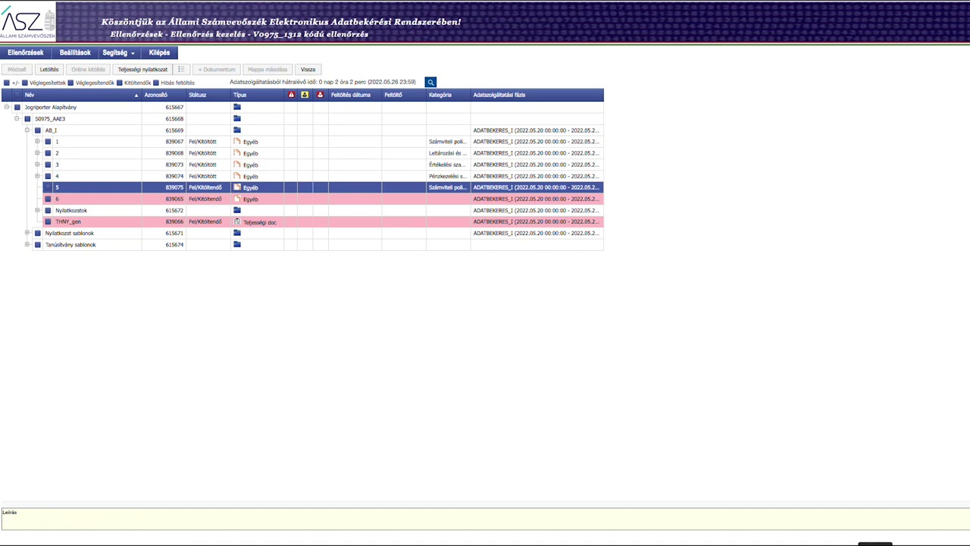
- Check the numbered list of requested documents on the Dokumentumok jegyzéke page of the notice PDF
{"action": "scroll", "coordinate": [911, 347], "scroll_direction": "down", "scroll_amount": 5}
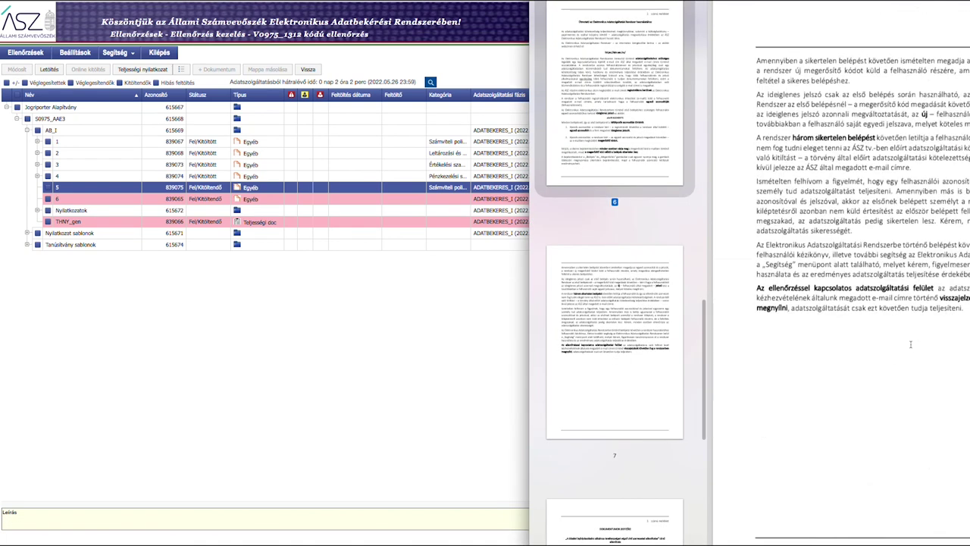
{"action": "scroll", "coordinate": [911, 347], "scroll_direction": "down", "scroll_amount": 5}
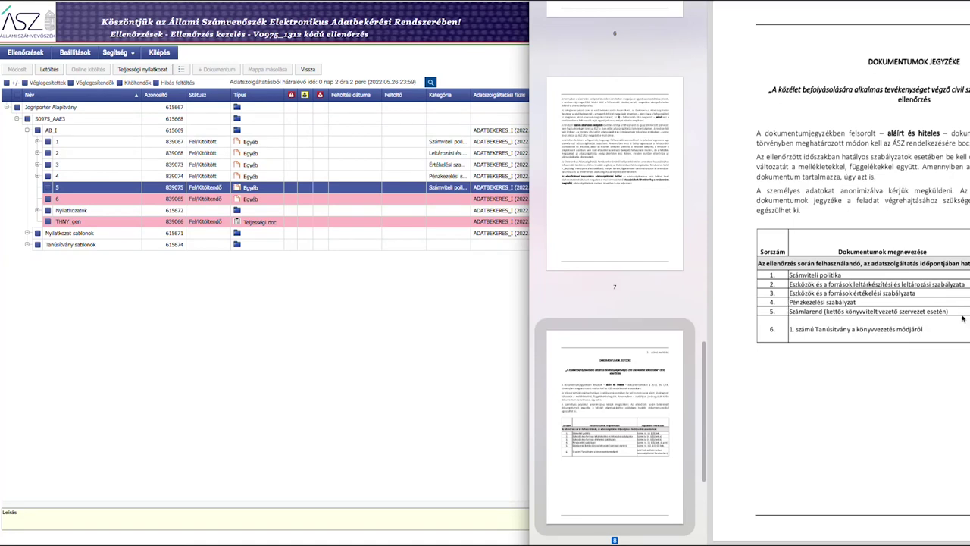
{"action": "left_click", "coordinate": [433, 316]}
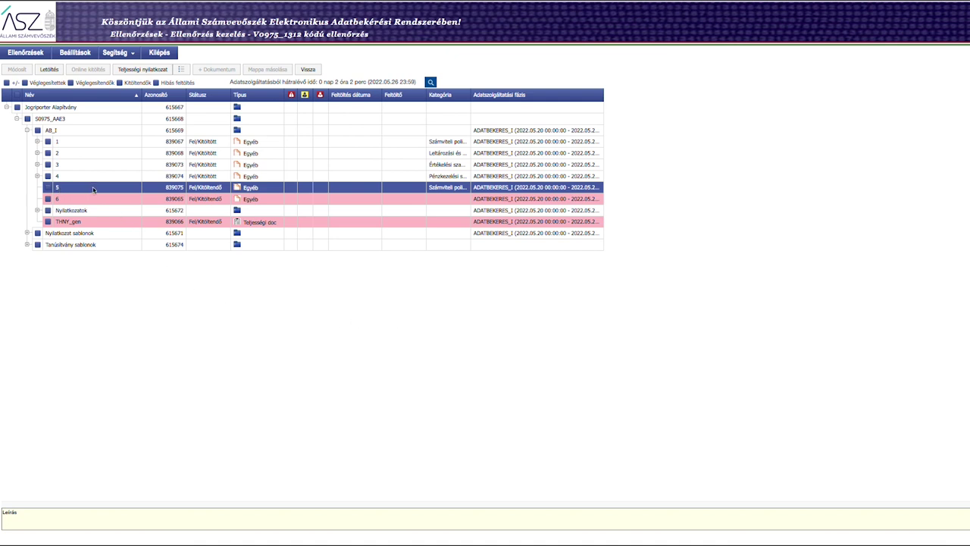
- Attach 5_szirend_bizonylati_szabalyzat_JA.pdf to document request 5, then save and close the request
{"action": "left_click", "coordinate": [49, 188]}
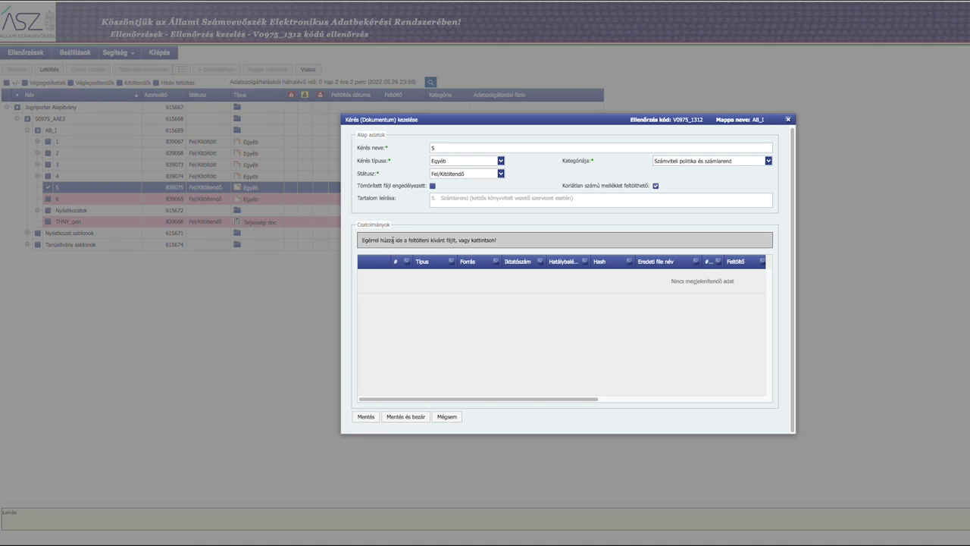
{"action": "left_click", "coordinate": [388, 241]}
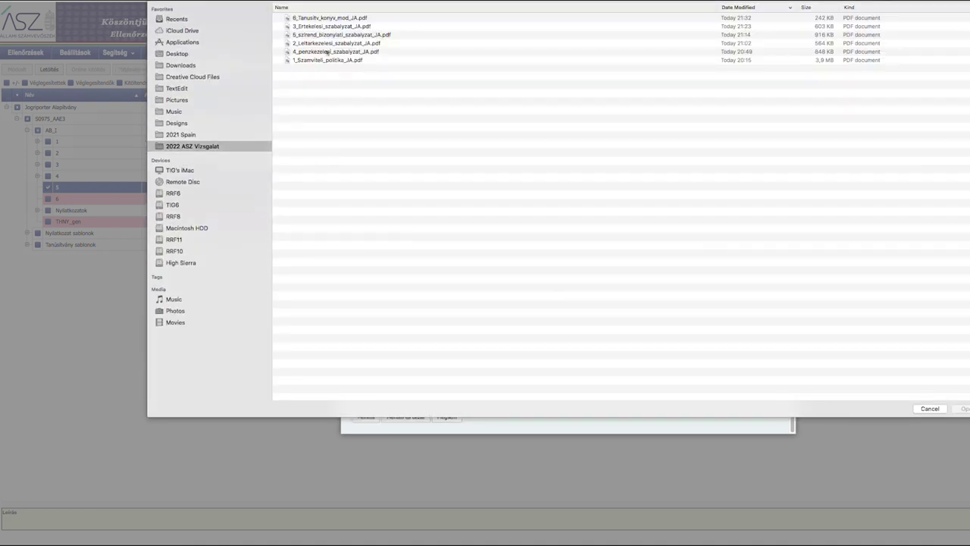
{"action": "left_click", "coordinate": [323, 36]}
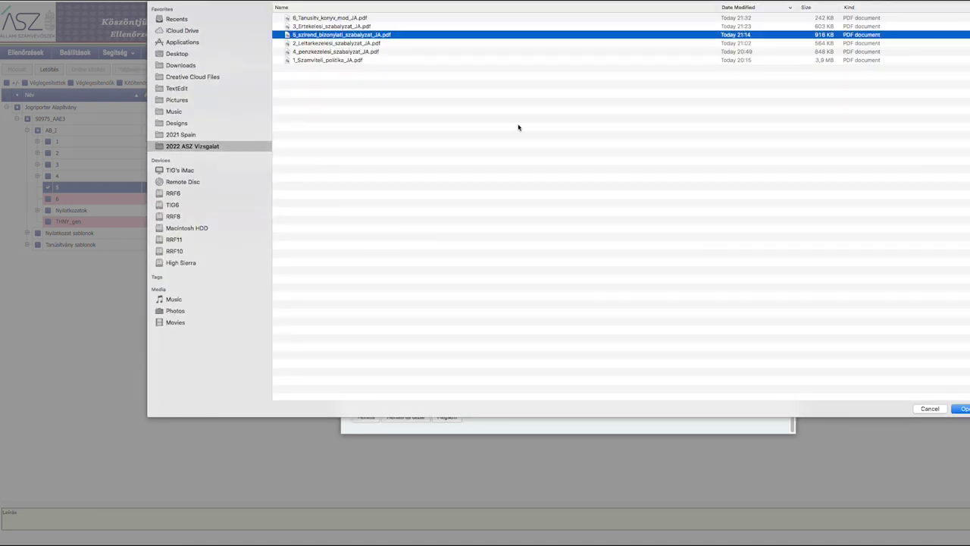
{"action": "left_click", "coordinate": [961, 409]}
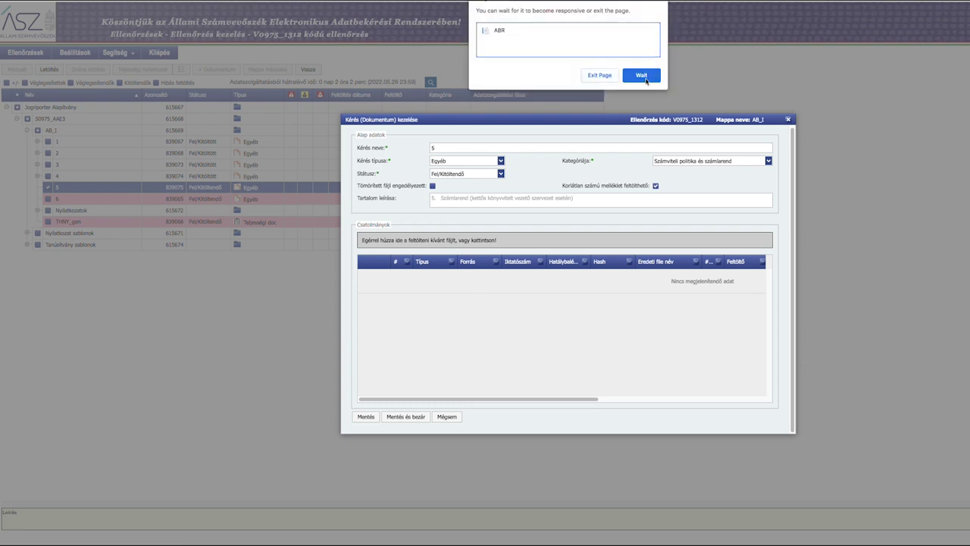
{"action": "left_click", "coordinate": [642, 77]}
{"action": "left_click", "coordinate": [648, 80]}
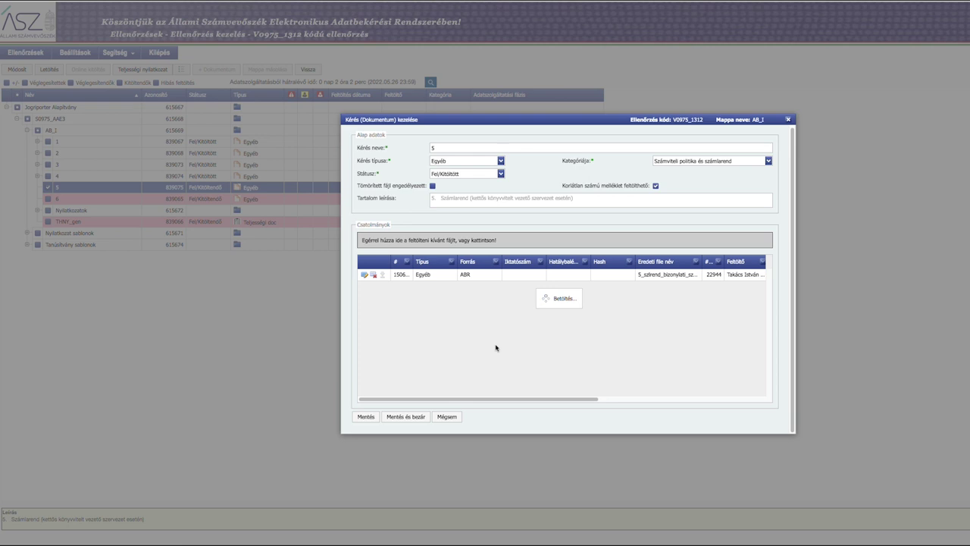
{"action": "left_click", "coordinate": [407, 418]}
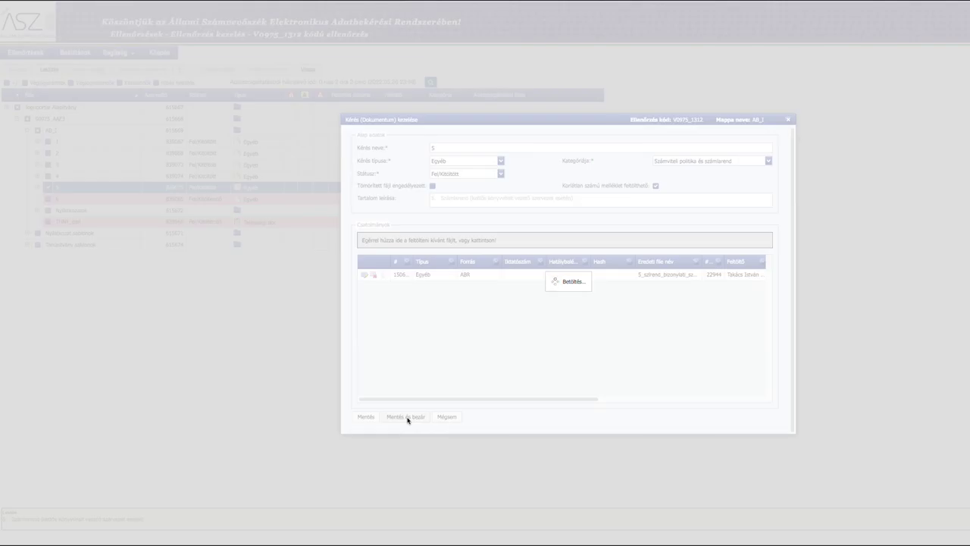
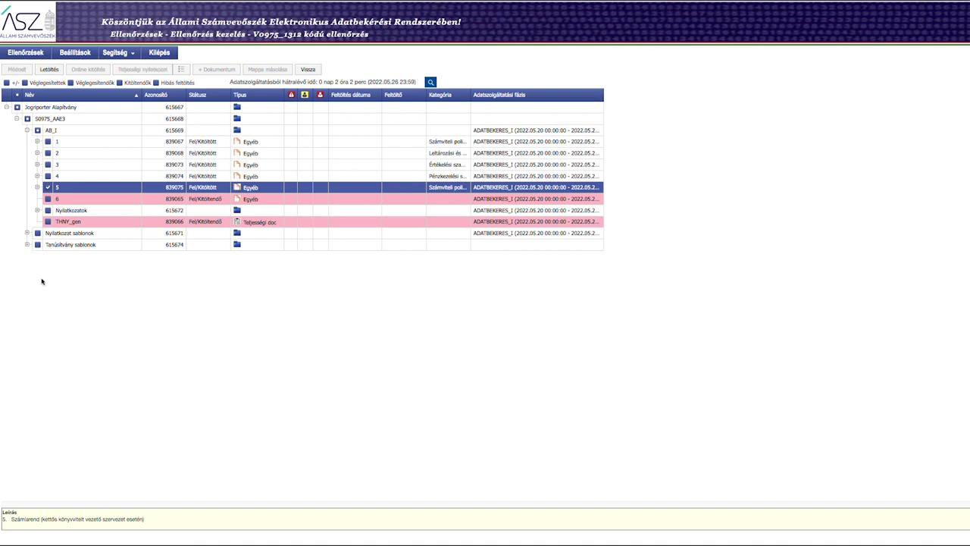
- Tick document request 6 in the AB_I folder and remove the tick from request 5, dismissing the error messages
{"action": "left_click", "coordinate": [48, 199]}
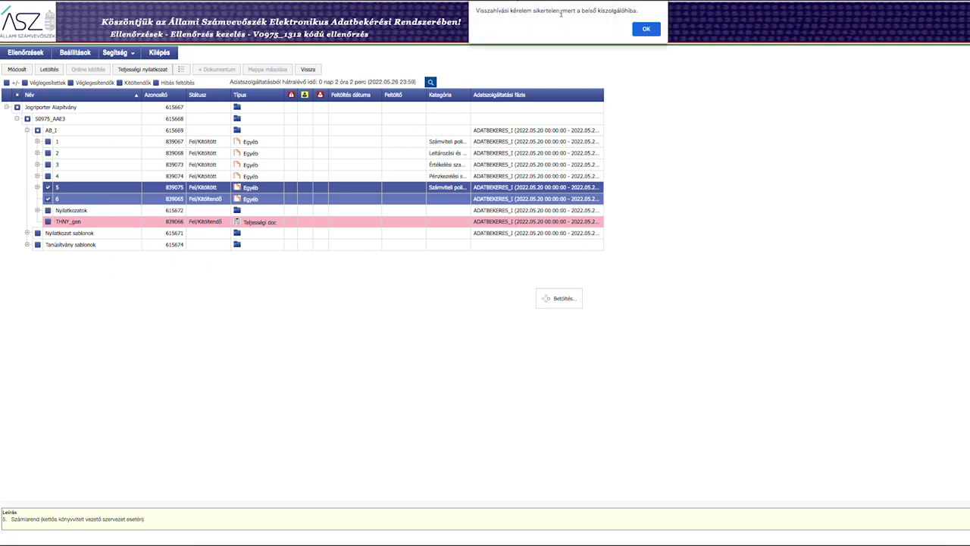
{"action": "left_click_drag", "start_coordinate": [635, 11], "coordinate": [478, 12]}
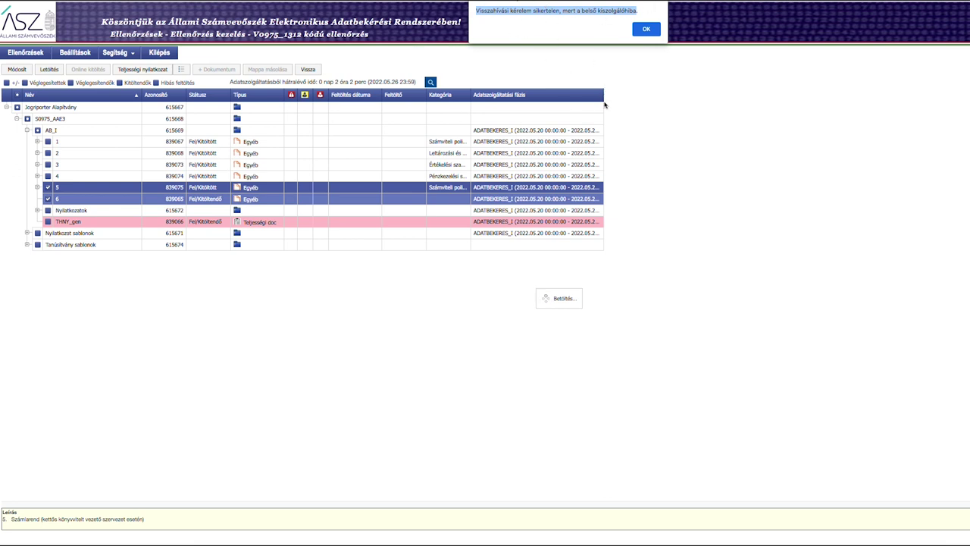
{"action": "left_click", "coordinate": [646, 30]}
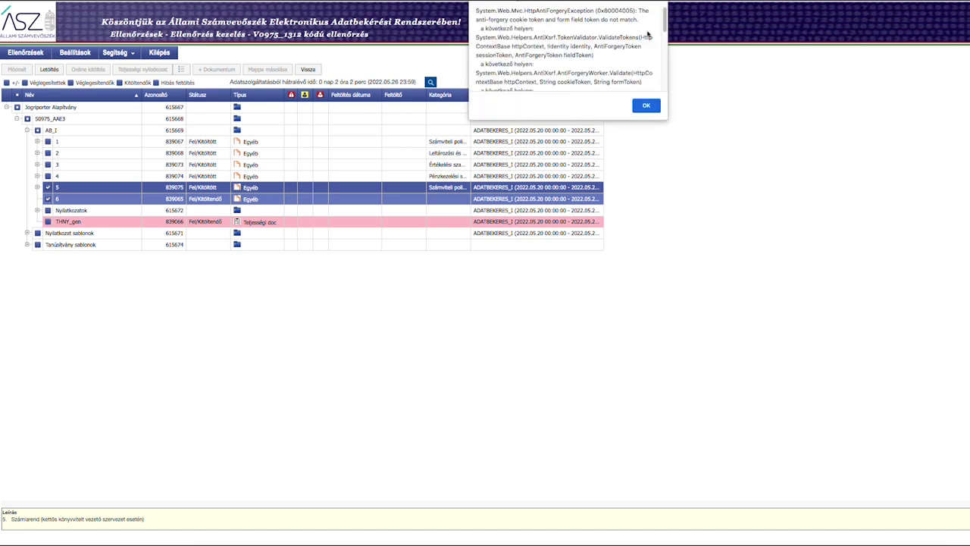
{"action": "left_click", "coordinate": [644, 106]}
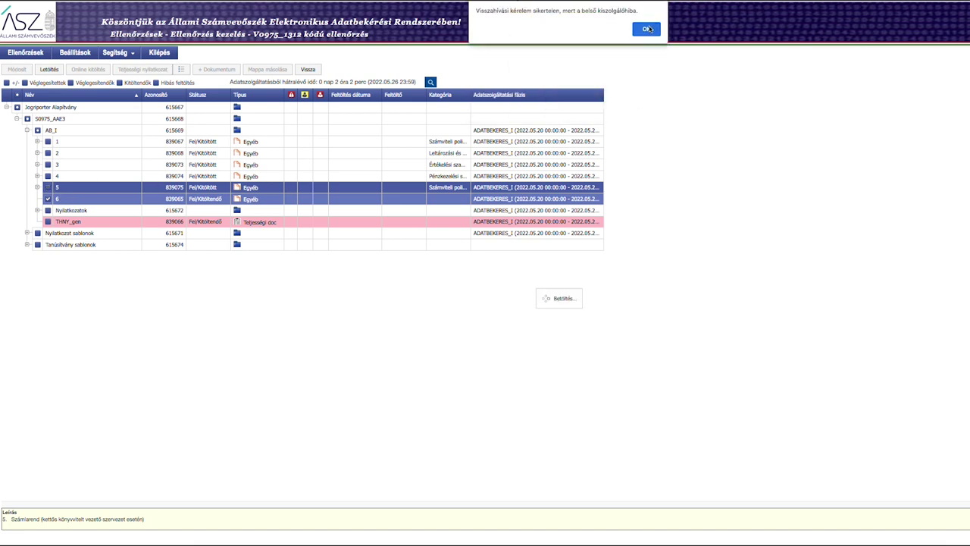
{"action": "left_click", "coordinate": [645, 29]}
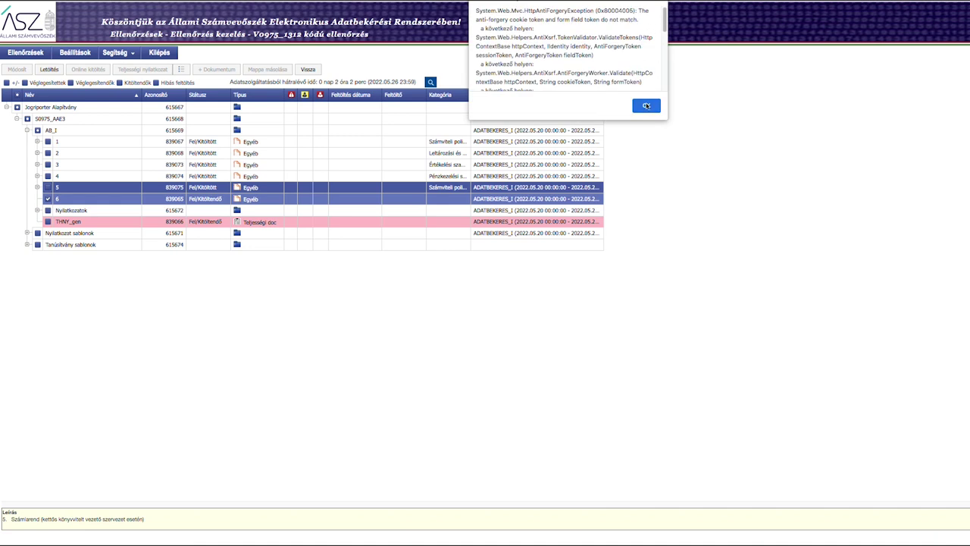
{"action": "left_click", "coordinate": [646, 106]}
{"action": "left_click", "coordinate": [73, 204]}
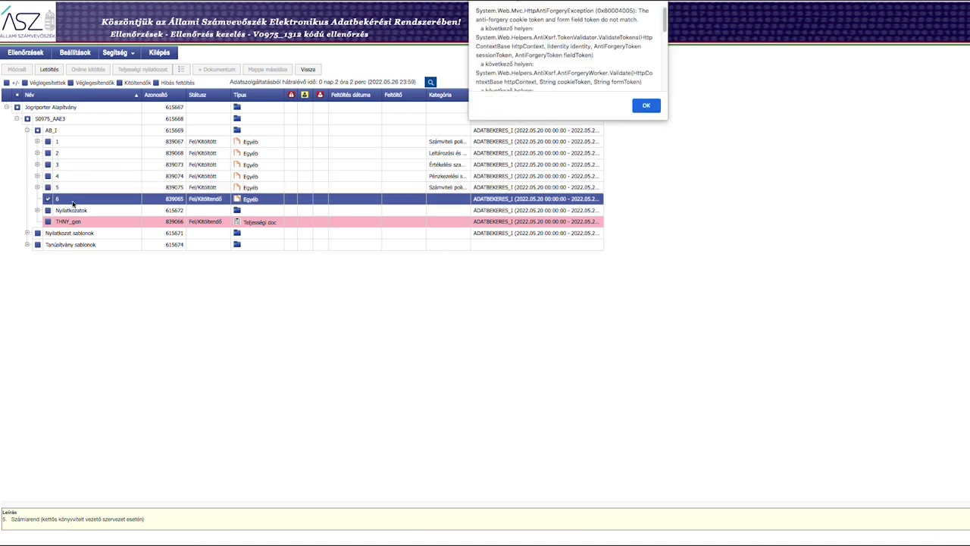
{"action": "left_click", "coordinate": [650, 109]}
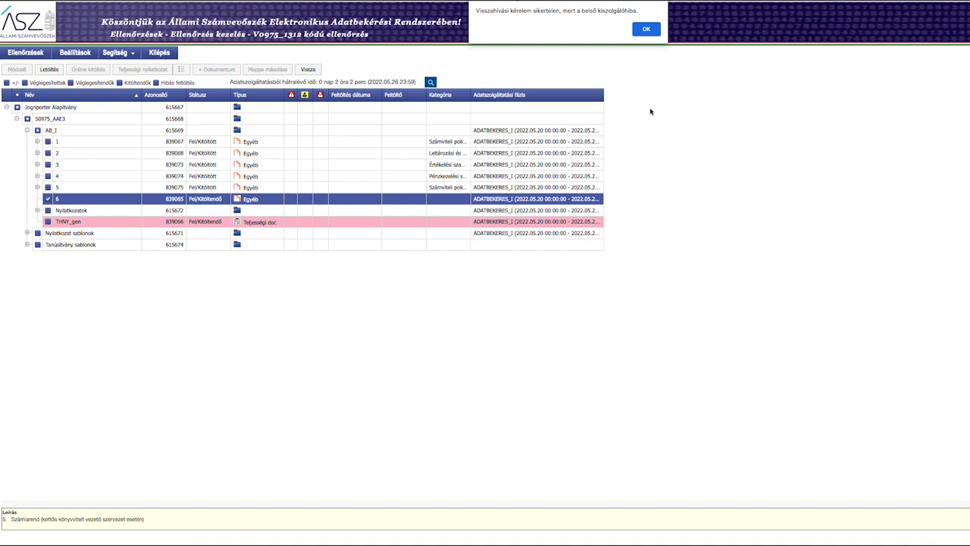
{"action": "left_click", "coordinate": [646, 30]}
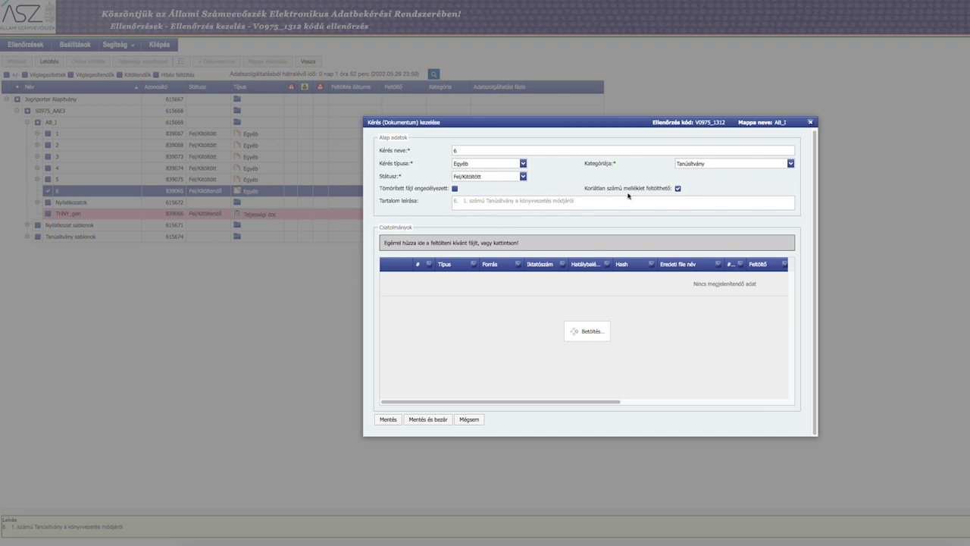
- Attach 6_Tanusitv_konyv_mod_JA.pdf to document request 6 and keep waiting for the unresponsive page
{"action": "left_click", "coordinate": [493, 243]}
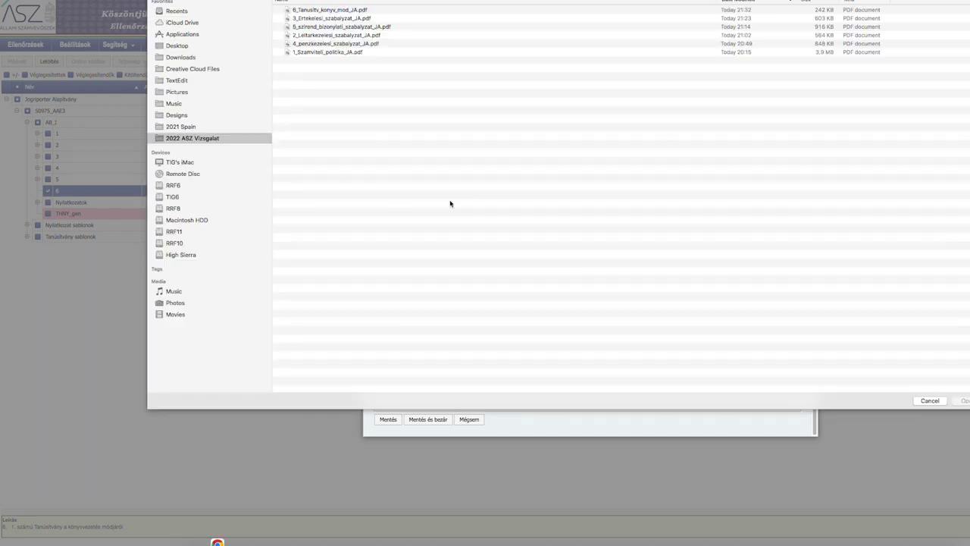
{"action": "left_click", "coordinate": [354, 10]}
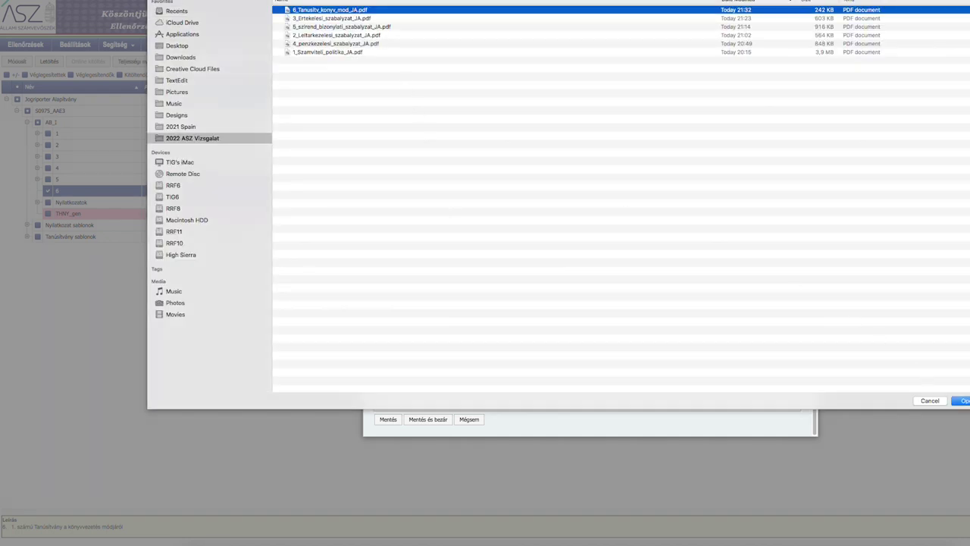
{"action": "key", "text": "Return"}
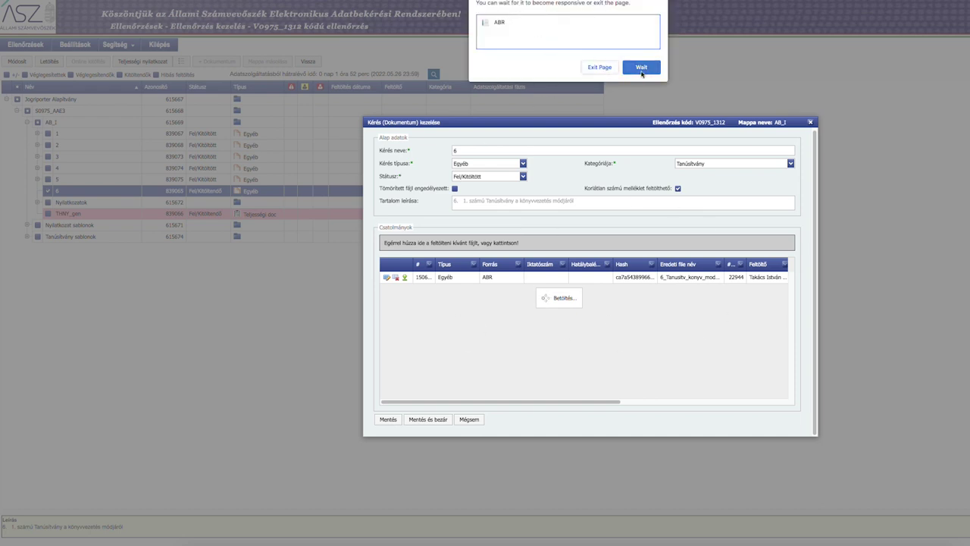
{"action": "left_click", "coordinate": [641, 68]}
{"action": "left_click", "coordinate": [647, 72]}
{"action": "left_click", "coordinate": [640, 67]}
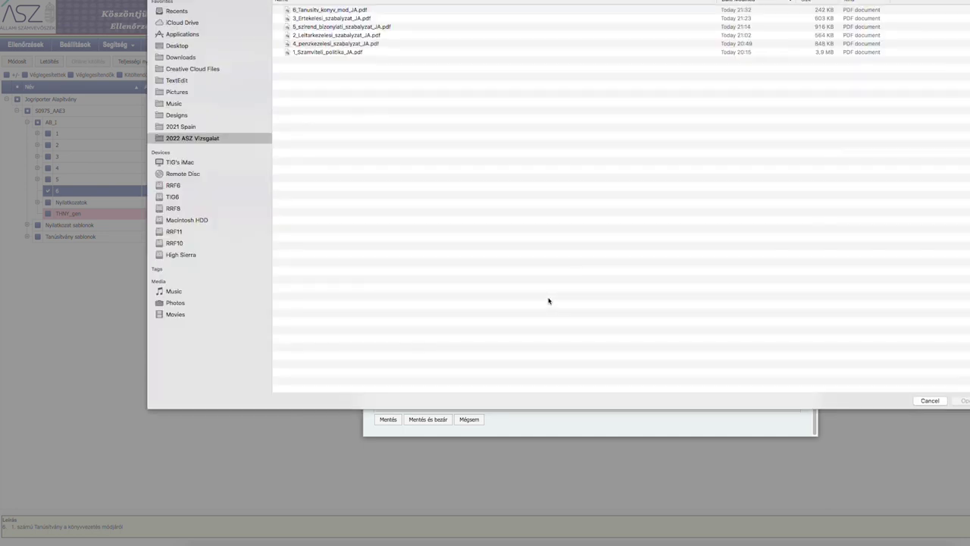
- Cancel the extra file selection, save and close document request 6, and remove its tick in the AB_I folder
{"action": "left_click", "coordinate": [926, 401]}
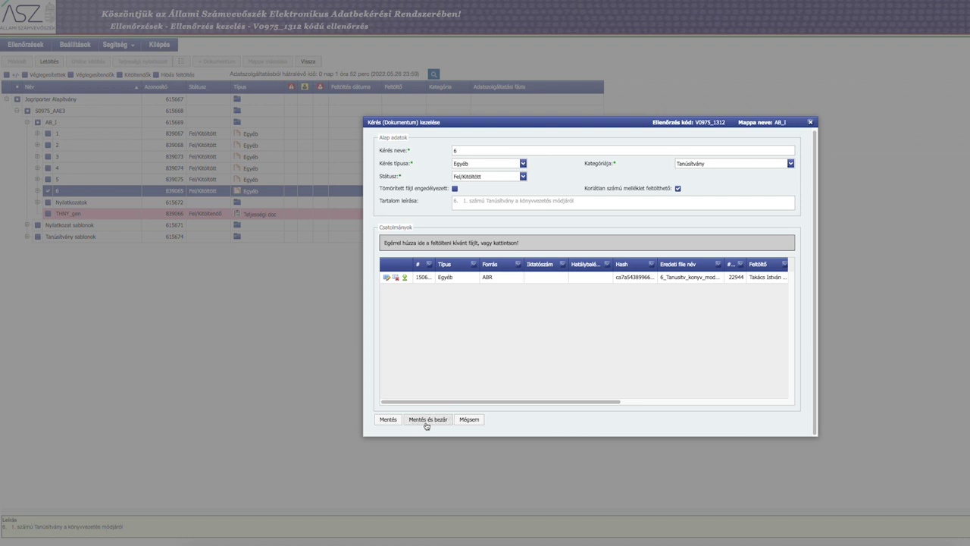
{"action": "left_click", "coordinate": [427, 422]}
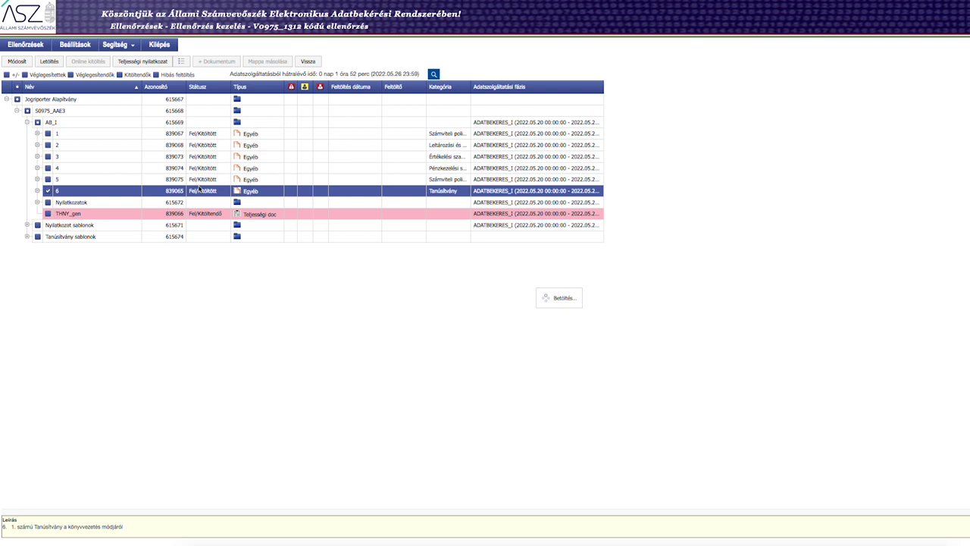
{"action": "left_click", "coordinate": [48, 191]}
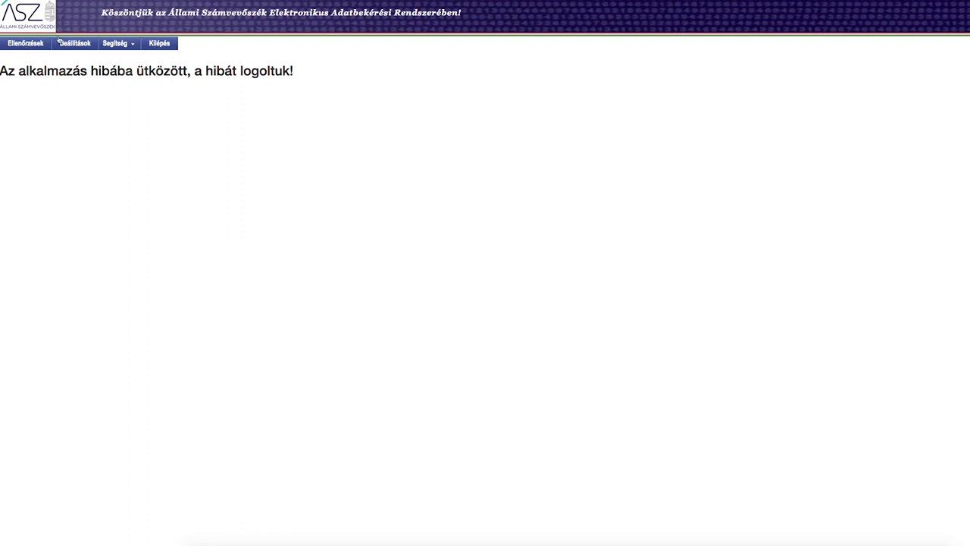
- Reopen the audit from the error page and try twice to download the ticked THNY_gen item, dismissing the error messages
{"action": "left_click", "coordinate": [26, 44]}
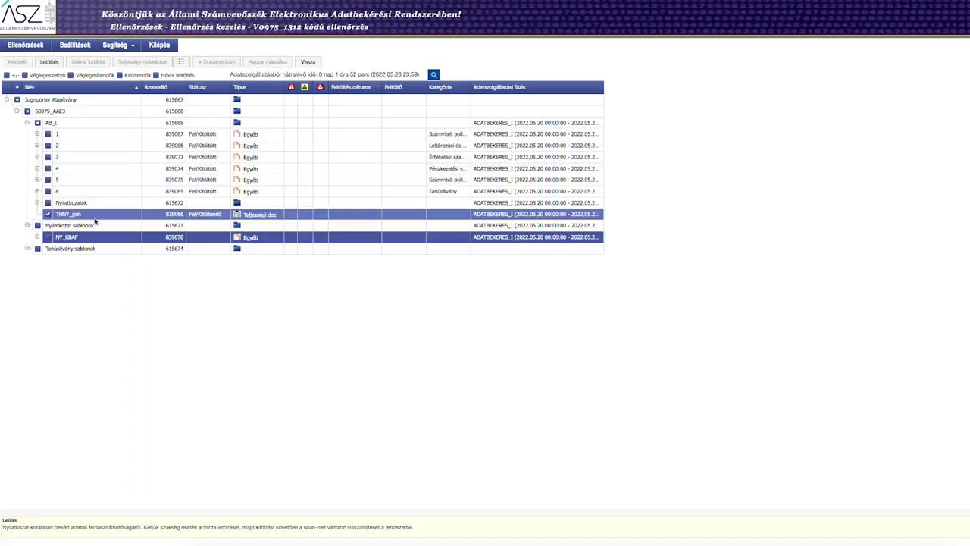
{"action": "left_click", "coordinate": [49, 62]}
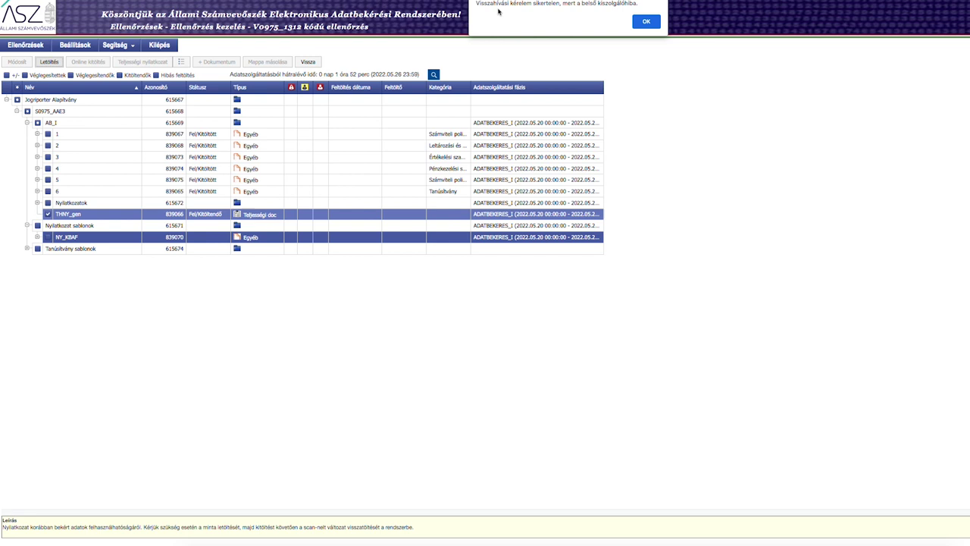
{"action": "left_click_drag", "start_coordinate": [477, 3], "coordinate": [652, 12]}
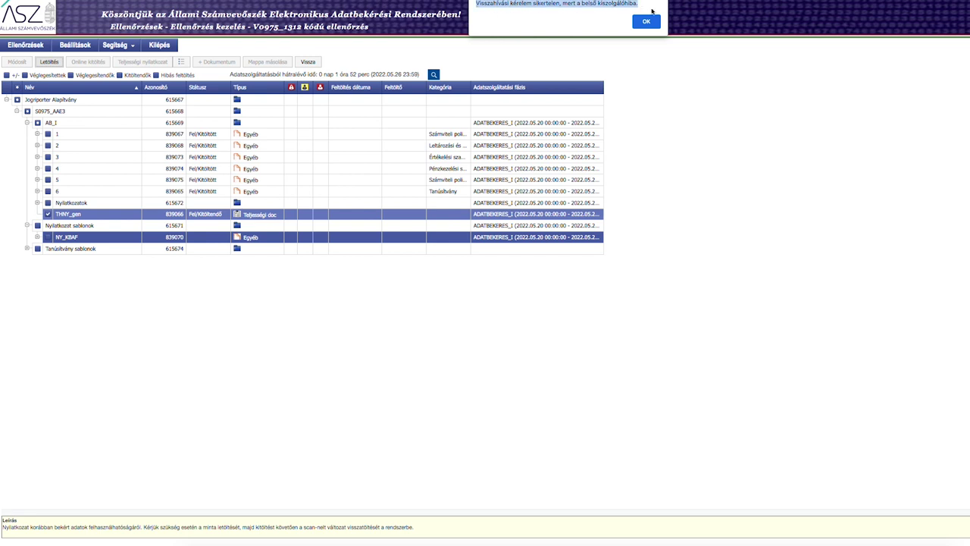
{"action": "left_click", "coordinate": [646, 21]}
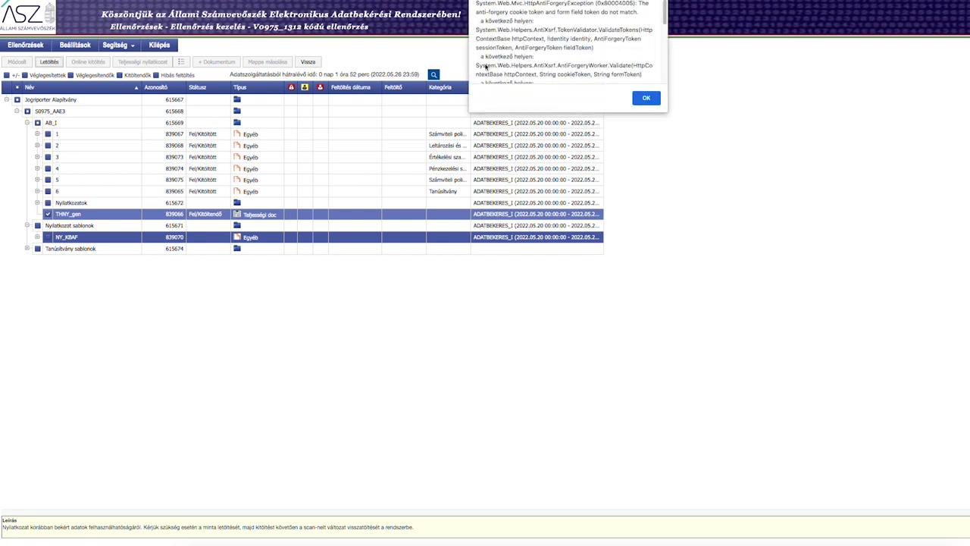
{"action": "left_click", "coordinate": [646, 98]}
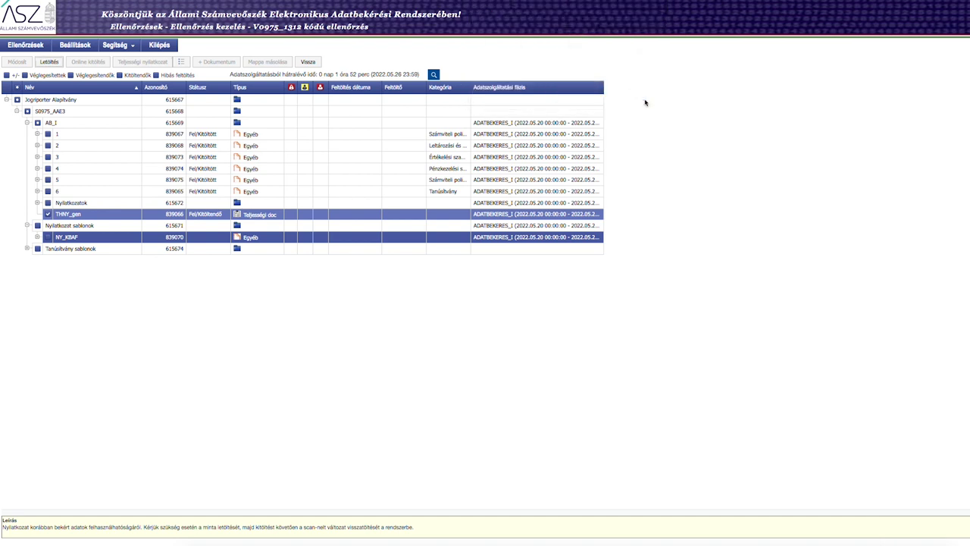
{"action": "left_click", "coordinate": [50, 62]}
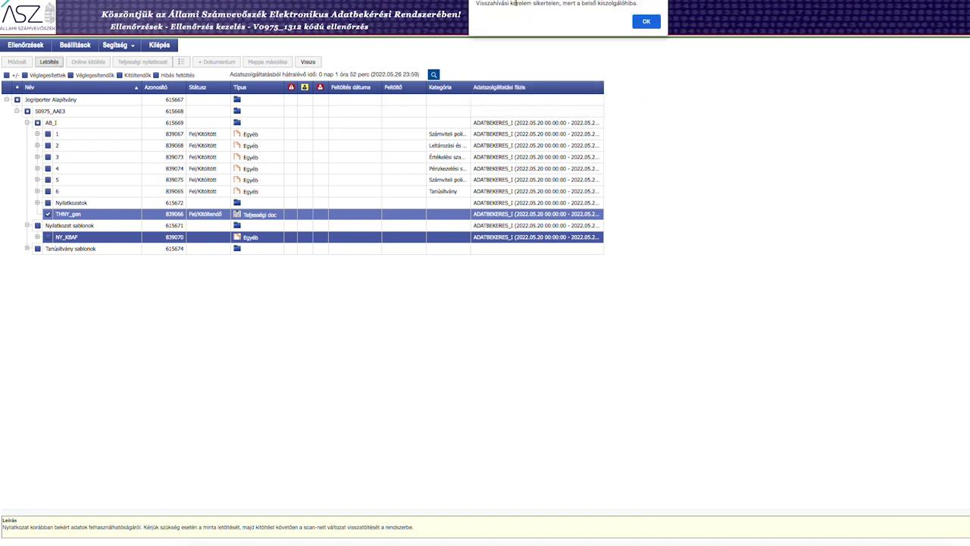
{"action": "left_click", "coordinate": [646, 21]}
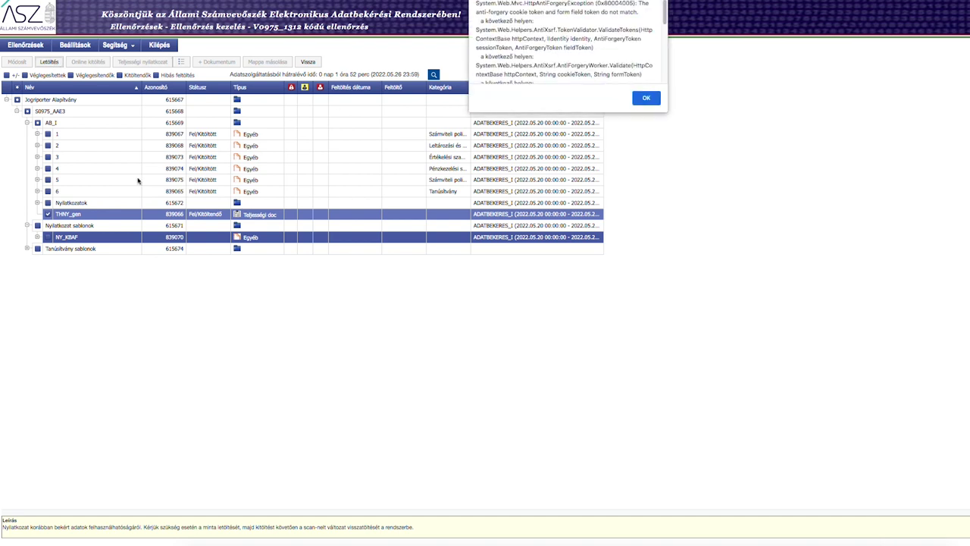
{"action": "left_click", "coordinate": [656, 97]}
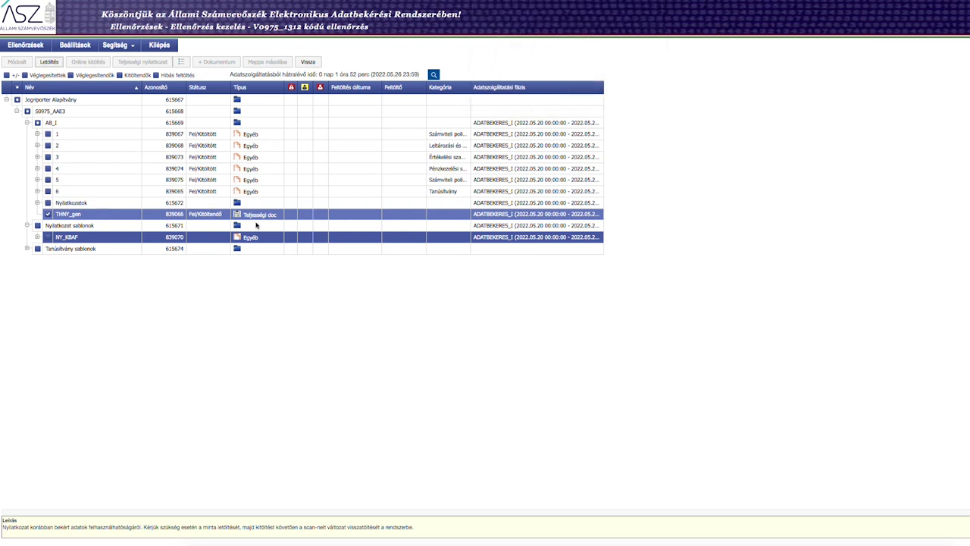
- Select the THNY_gen row and retry its download, dismissing each error message
{"action": "left_click", "coordinate": [75, 215]}
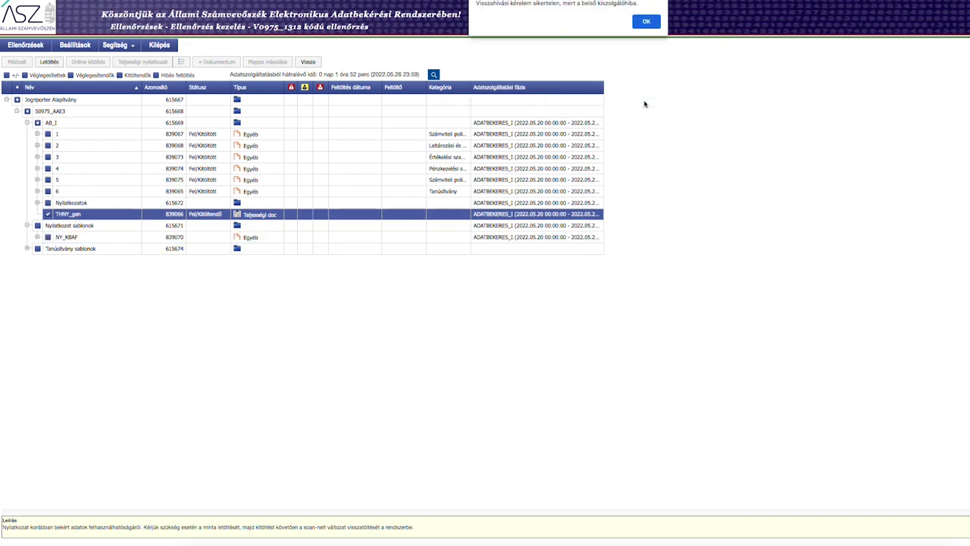
{"action": "left_click", "coordinate": [645, 22]}
{"action": "left_click", "coordinate": [49, 62]}
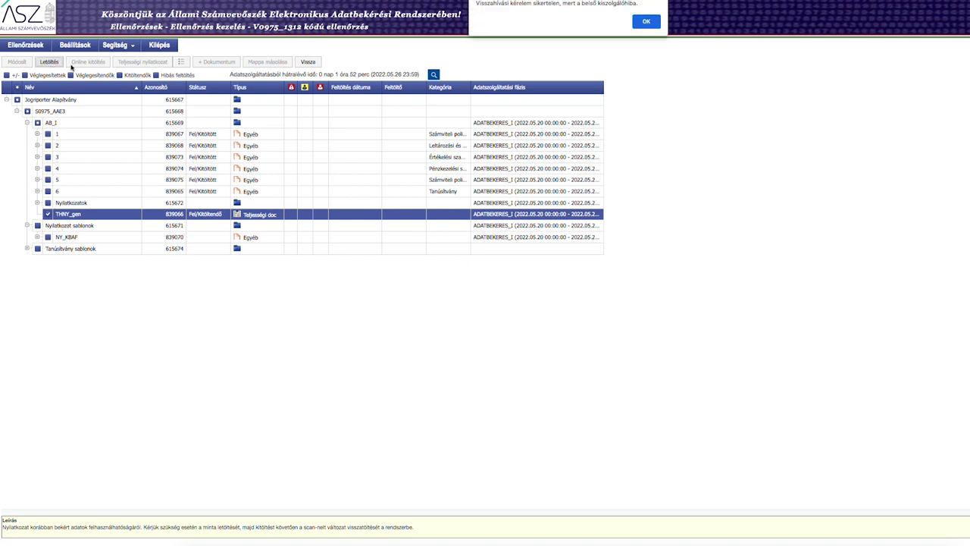
{"action": "left_click", "coordinate": [643, 21]}
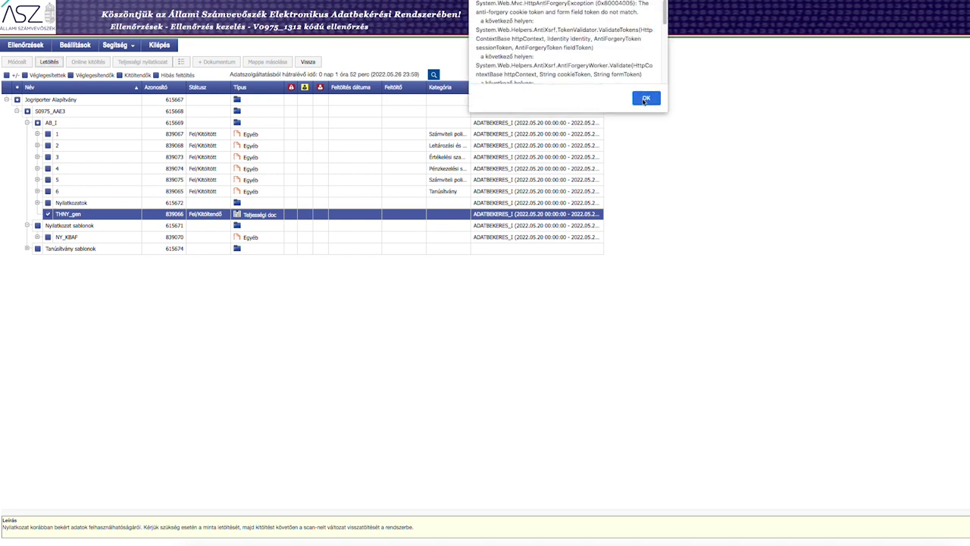
{"action": "left_click", "coordinate": [645, 99]}
- Clear the browser's cached images and files for all time, leaving browsing history and cookies out of the deletion
{"action": "left_click", "coordinate": [41, 0]}
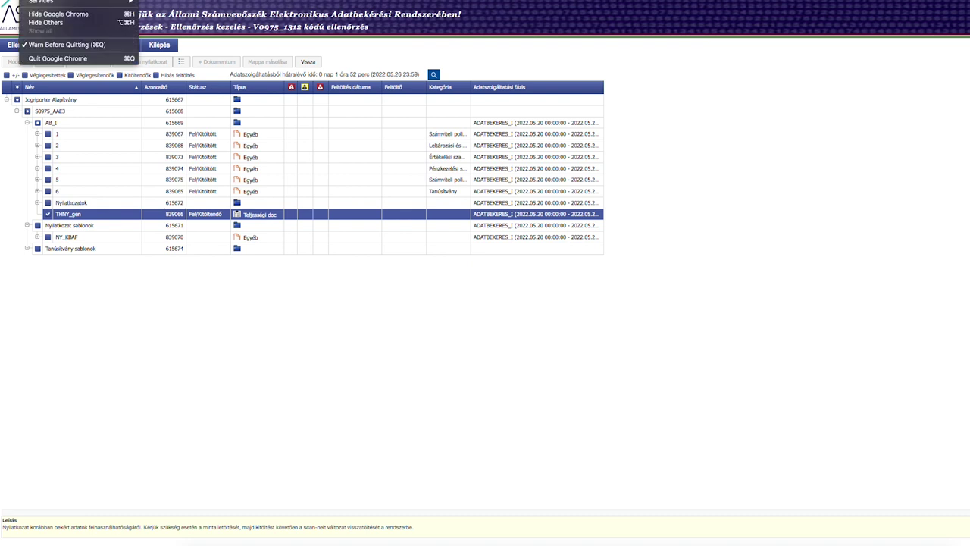
{"action": "key", "text": "super+shift+BackSpace"}
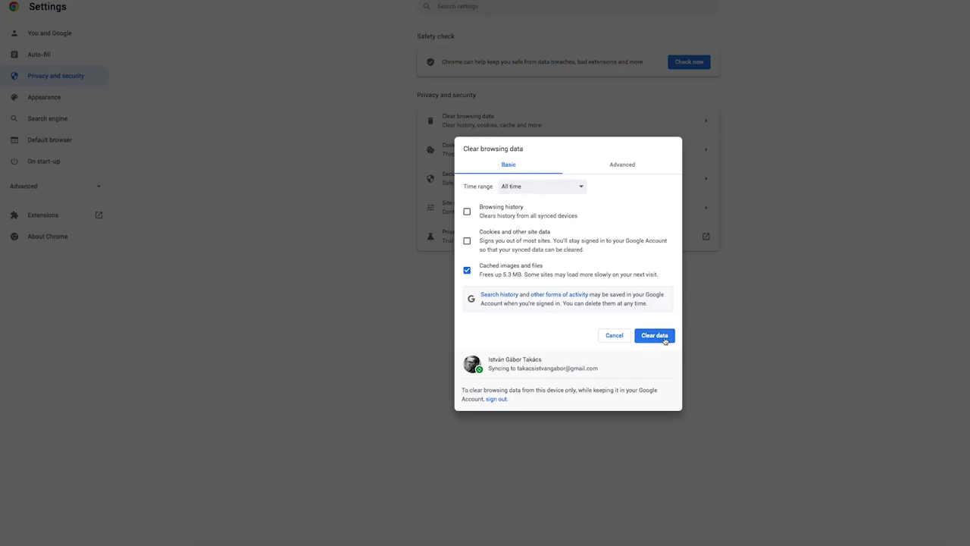
{"action": "left_click", "coordinate": [652, 336]}
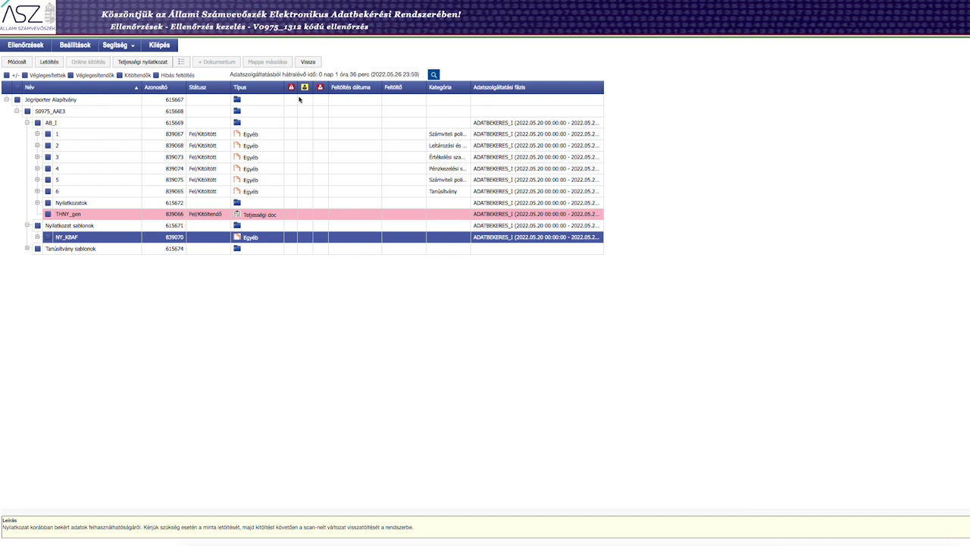
- Try to download the THNY_gen declaration with only its row selected, and dismiss the resulting message
{"action": "left_click", "coordinate": [68, 215]}
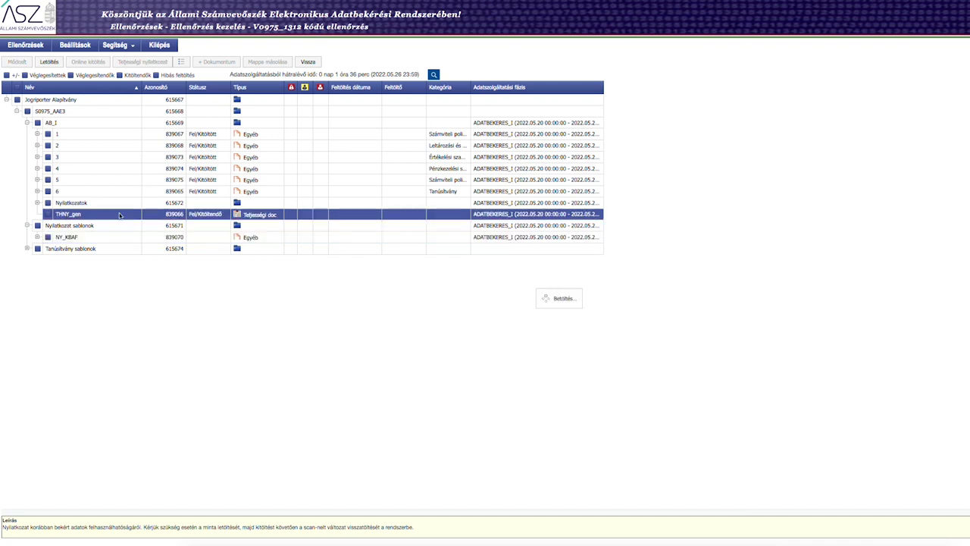
{"action": "left_click", "coordinate": [55, 64]}
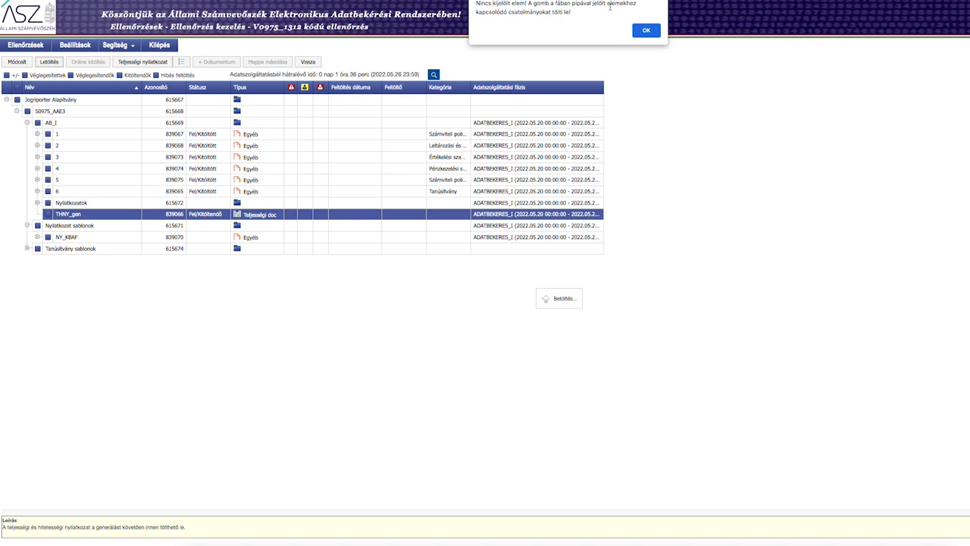
{"action": "left_click", "coordinate": [643, 32]}
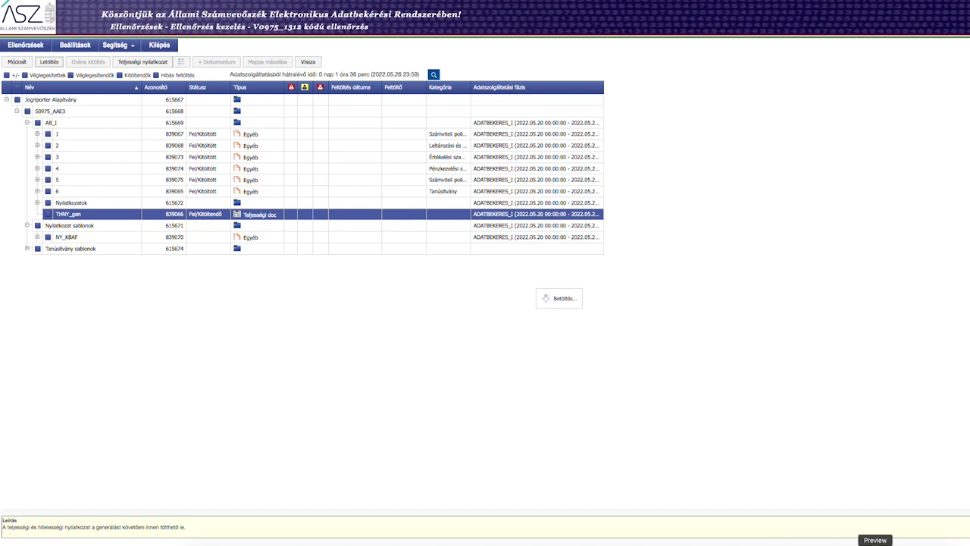
- Switch to Preview to read the notice PDF's guidance on the completeness declaration and its Dokumentumok jegyzéke page, then return to the audit page
{"action": "left_click", "coordinate": [876, 544]}
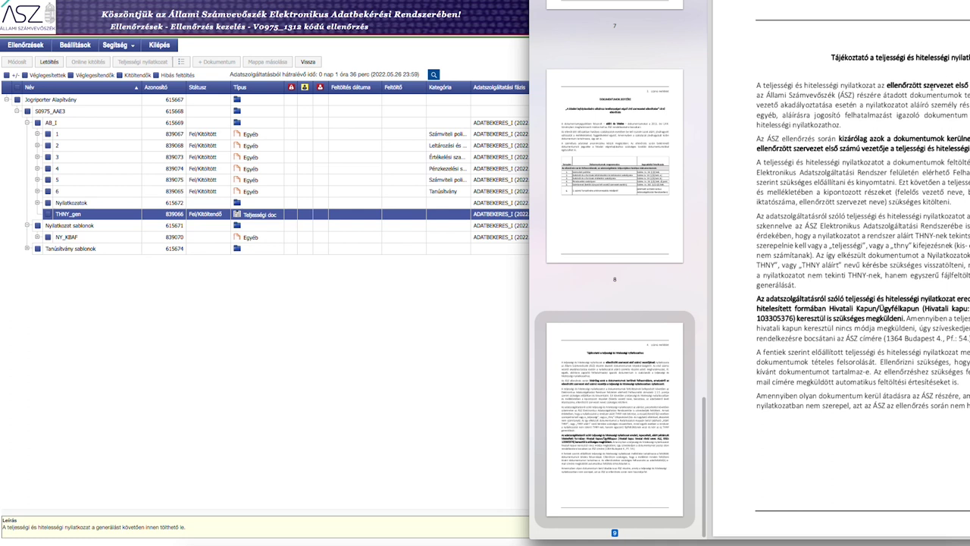
{"action": "scroll", "coordinate": [871, 228], "scroll_direction": "up", "scroll_amount": 2}
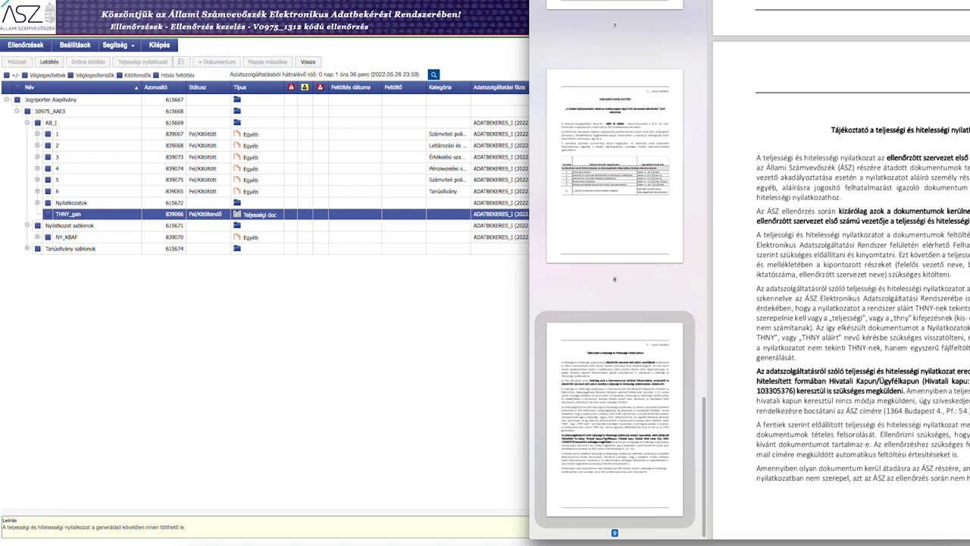
{"action": "scroll", "coordinate": [841, 273], "scroll_direction": "down", "scroll_amount": 1}
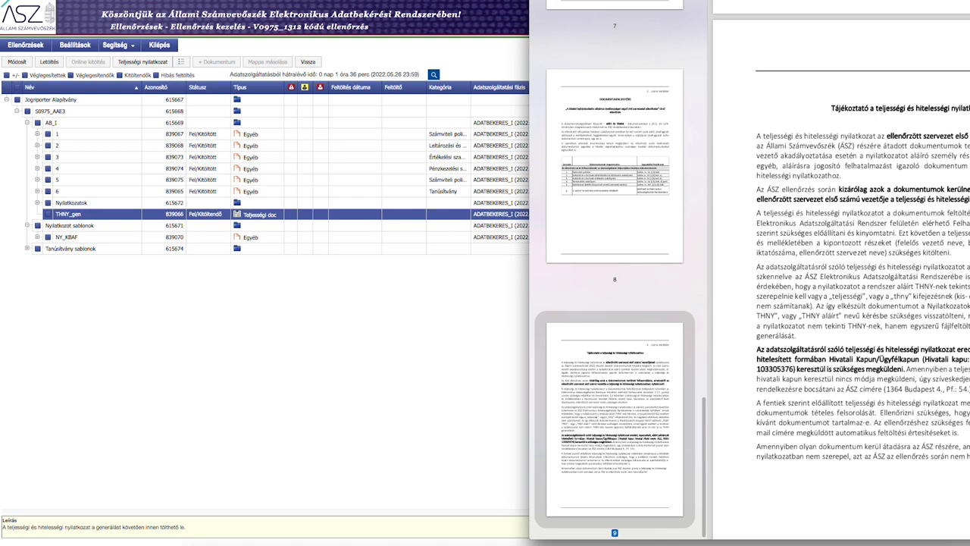
{"action": "scroll", "coordinate": [842, 273], "scroll_direction": "down", "scroll_amount": 1}
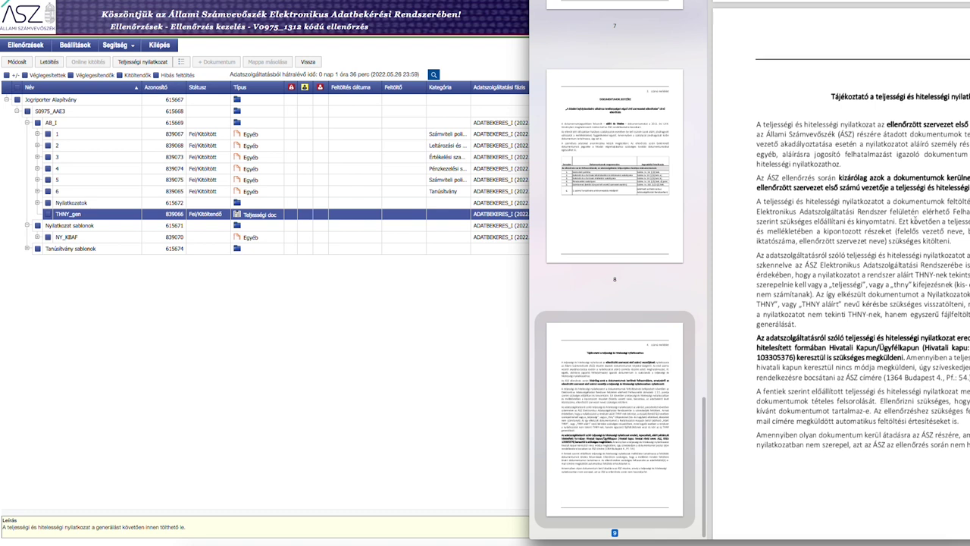
{"action": "left_click_drag", "start_coordinate": [952, 212], "coordinate": [969, 212]}
{"action": "scroll", "coordinate": [812, 288], "scroll_direction": "up", "scroll_amount": 3}
{"action": "scroll", "coordinate": [812, 288], "scroll_direction": "up", "scroll_amount": 10}
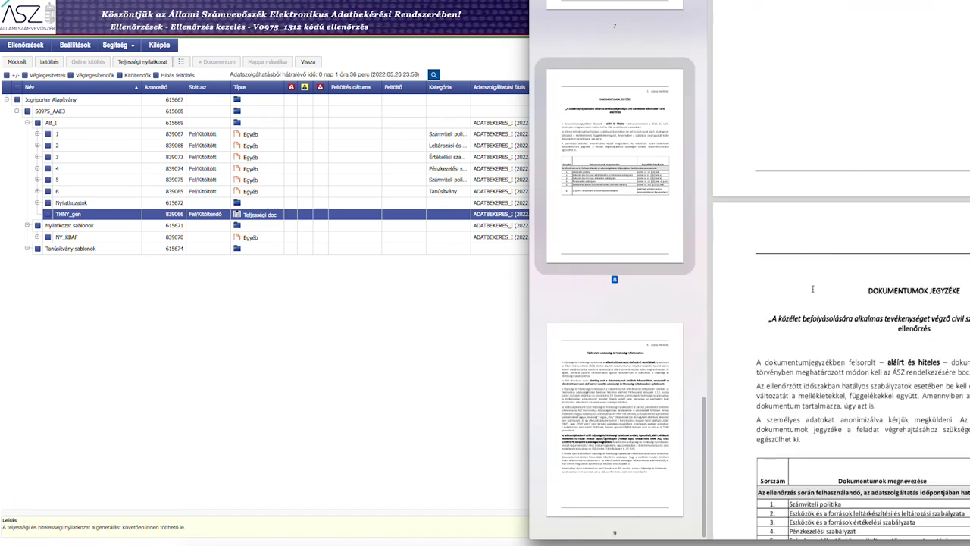
{"action": "scroll", "coordinate": [813, 289], "scroll_direction": "down", "scroll_amount": 5}
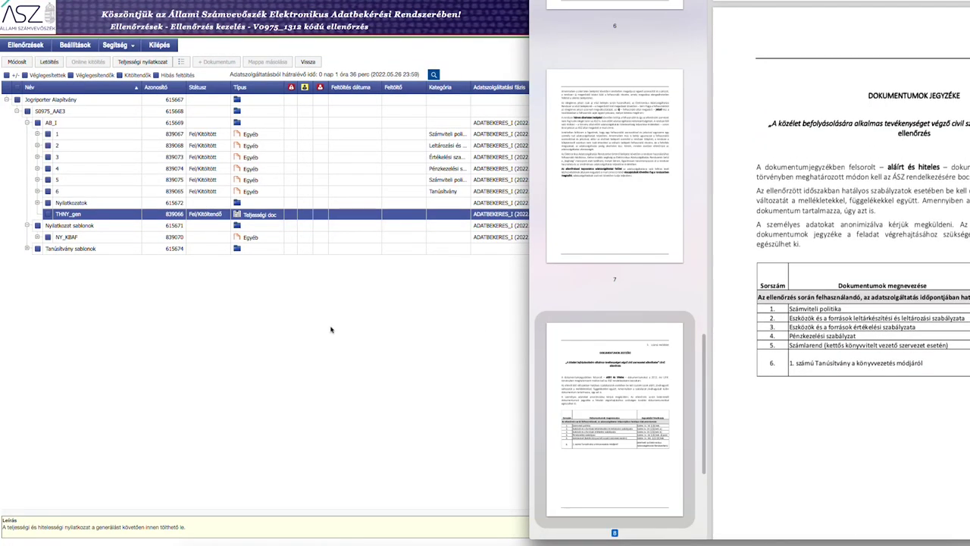
{"action": "left_click", "coordinate": [331, 331]}
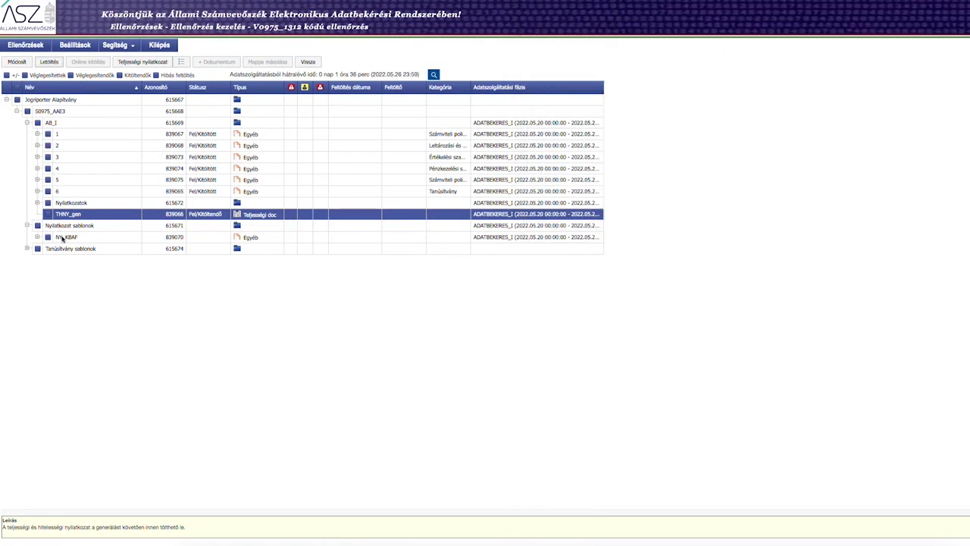
- Expand the NY_KBAF item under Nyilatkozat sablonok and reopen the audits from the error page
{"action": "left_click", "coordinate": [38, 238]}
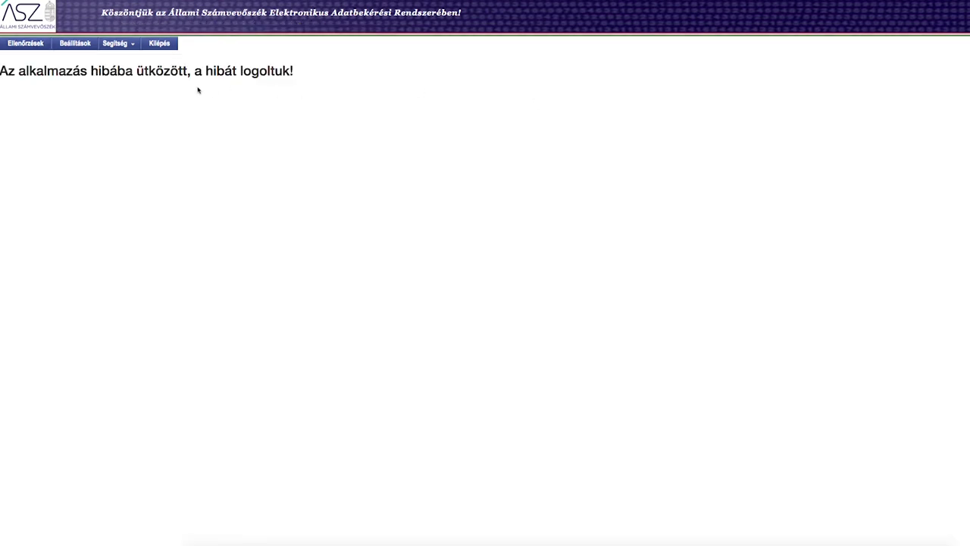
{"action": "left_click", "coordinate": [33, 47]}
{"action": "left_click", "coordinate": [28, 47]}
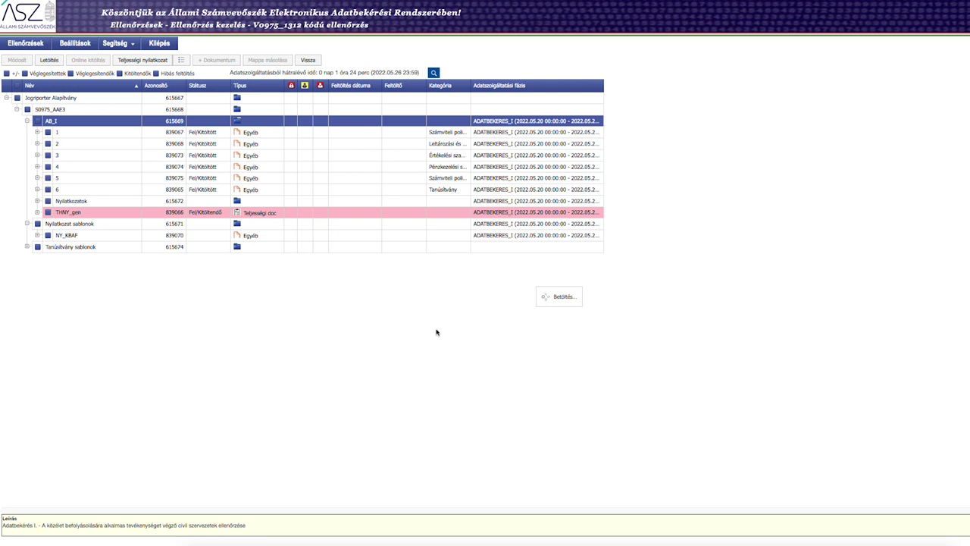
- Generate the completeness declaration for the AB_I folder and download the resulting PDF
{"action": "left_click", "coordinate": [144, 60]}
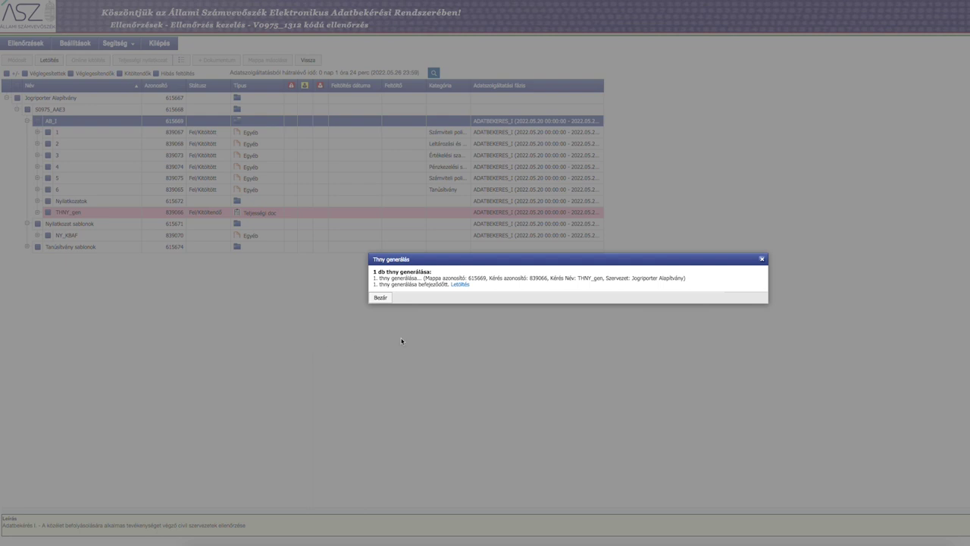
{"action": "left_click", "coordinate": [459, 285]}
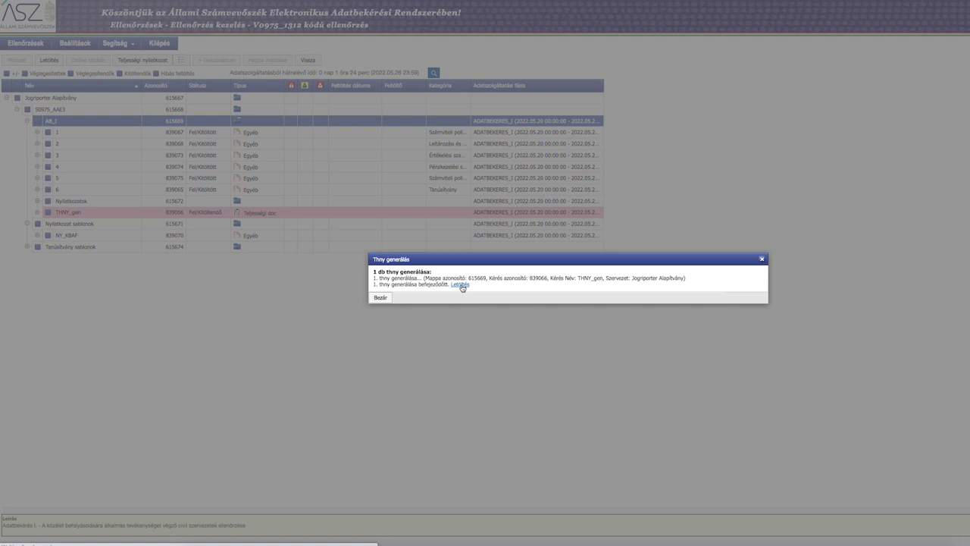
{"action": "left_click", "coordinate": [460, 285]}
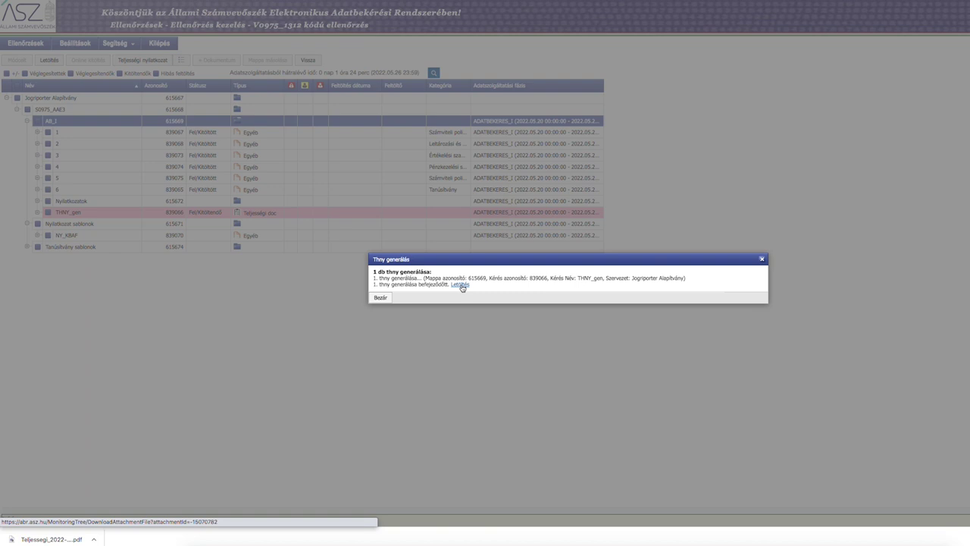
- Close the declaration generation dialog and reopen the audits
{"action": "left_click", "coordinate": [380, 297]}
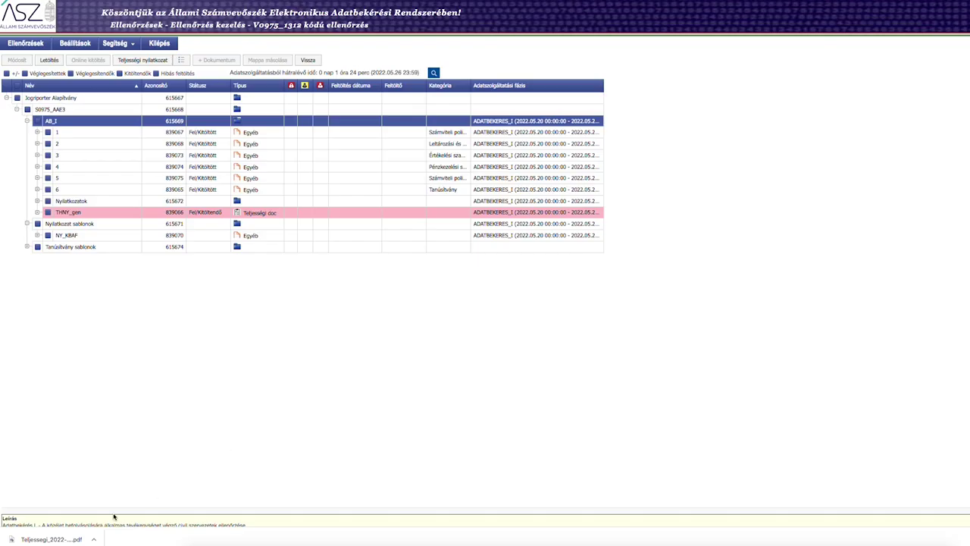
{"action": "left_click", "coordinate": [25, 43]}
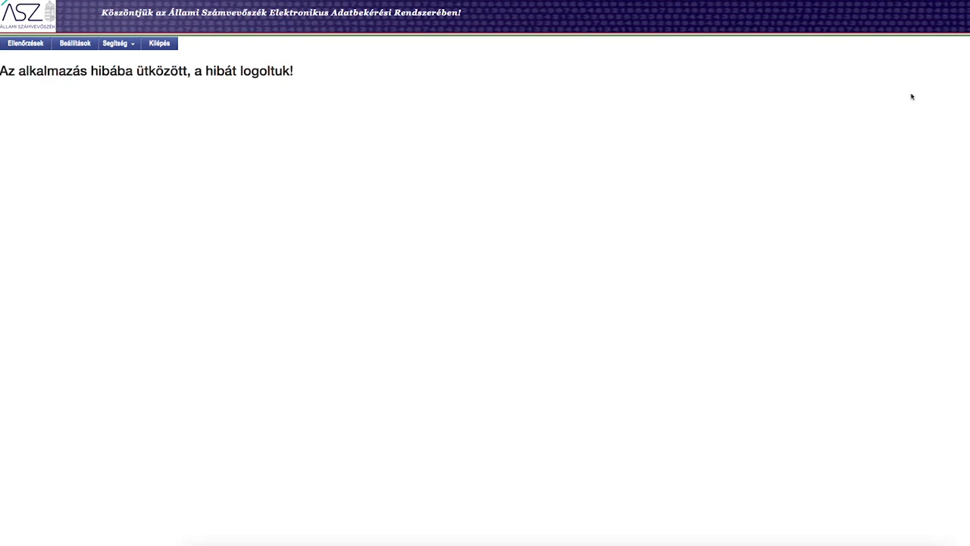
{"action": "left_click", "coordinate": [26, 46]}
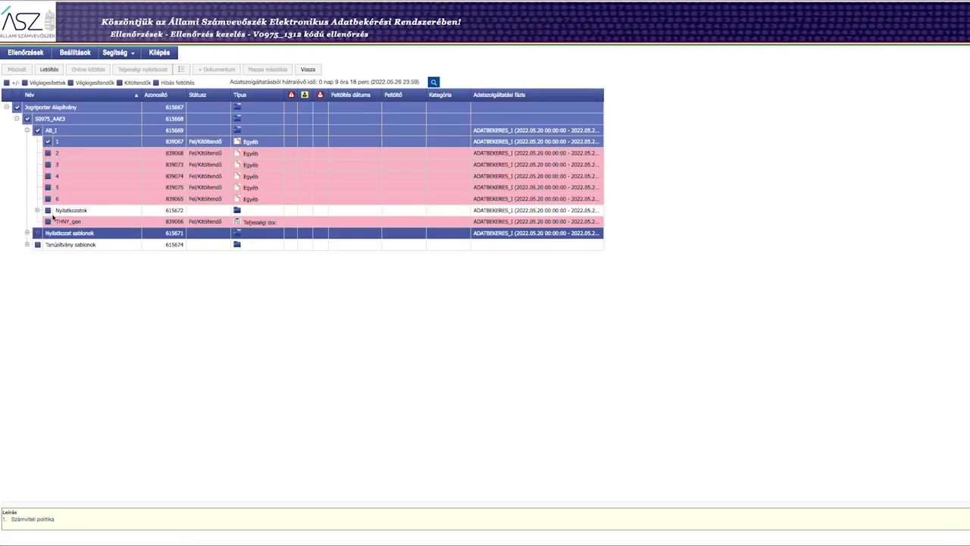
- Select the Tanúsítvány sablonok folder, read through the error details, and dismiss both error messages
{"action": "left_click", "coordinate": [58, 246]}
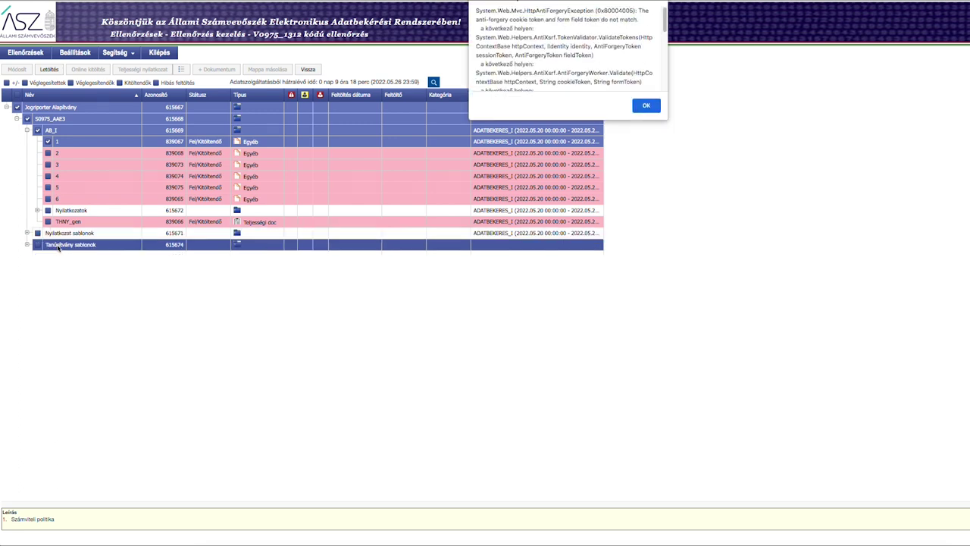
{"action": "scroll", "coordinate": [612, 42], "scroll_direction": "down", "scroll_amount": 1}
{"action": "scroll", "coordinate": [612, 42], "scroll_direction": "down", "scroll_amount": 10}
{"action": "scroll", "coordinate": [612, 42], "scroll_direction": "down", "scroll_amount": 5}
{"action": "left_click", "coordinate": [643, 107]}
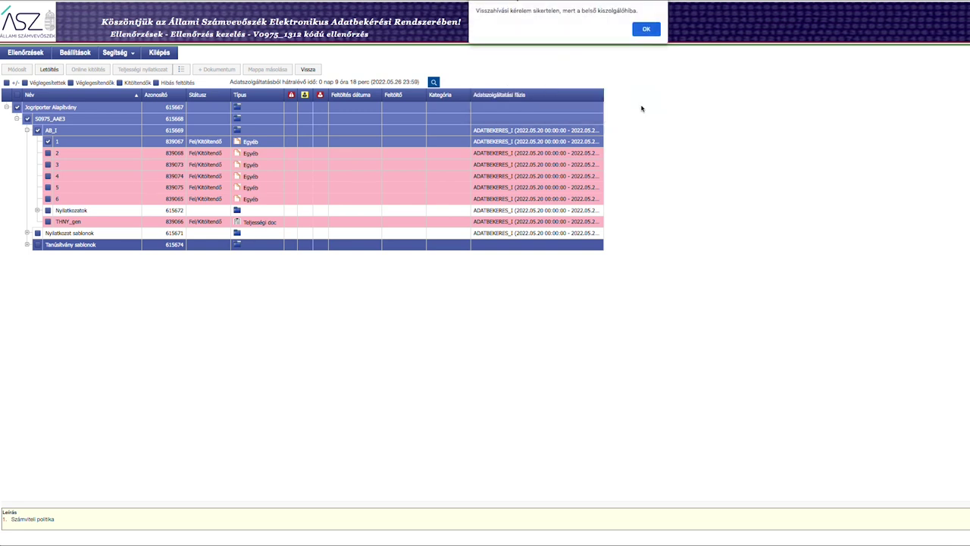
{"action": "left_click", "coordinate": [646, 30]}
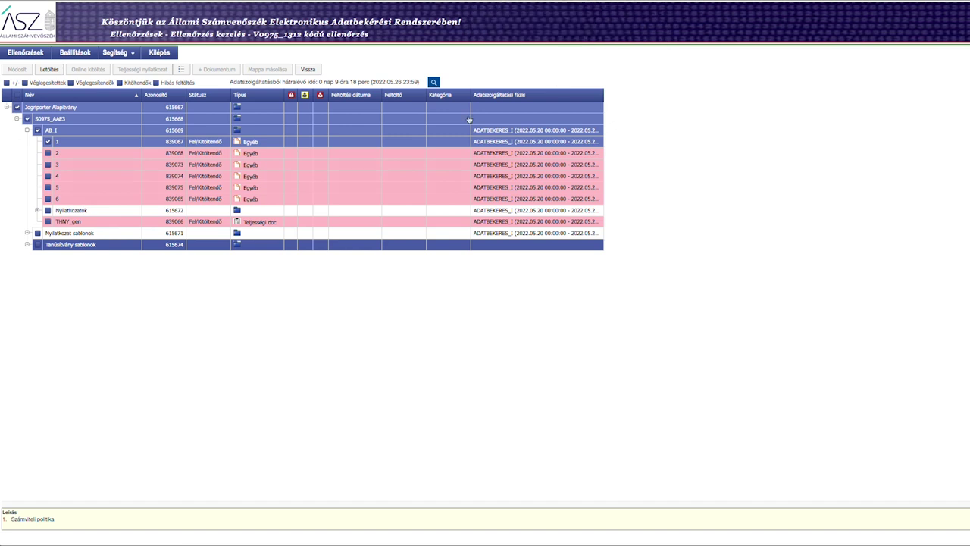
- Try selecting the Nyilatkozat sablonok folder and request 2 in AB_I, dismissing the error messages each time
{"action": "left_click", "coordinate": [89, 234]}
{"action": "scroll", "coordinate": [528, 44], "scroll_direction": "down", "scroll_amount": 5}
{"action": "left_click", "coordinate": [643, 107]}
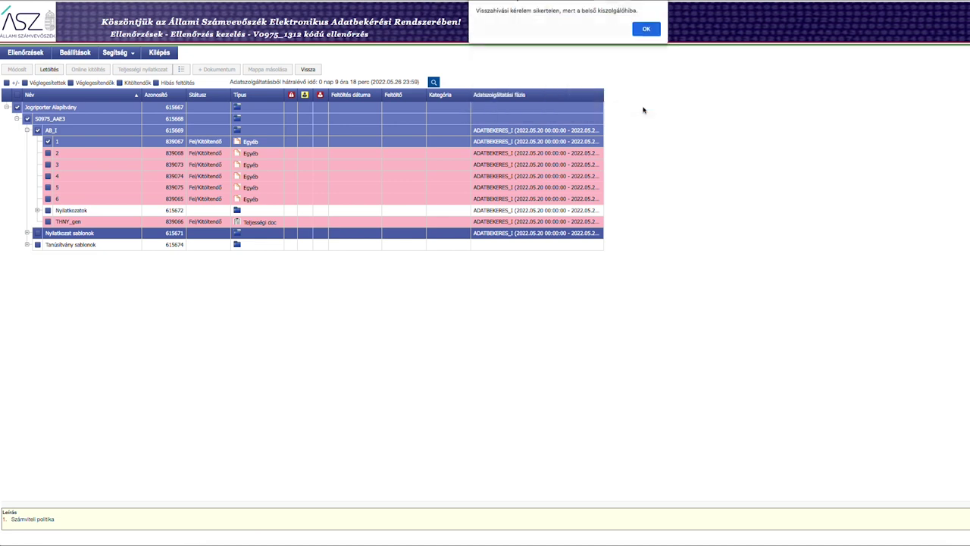
{"action": "left_click", "coordinate": [642, 30]}
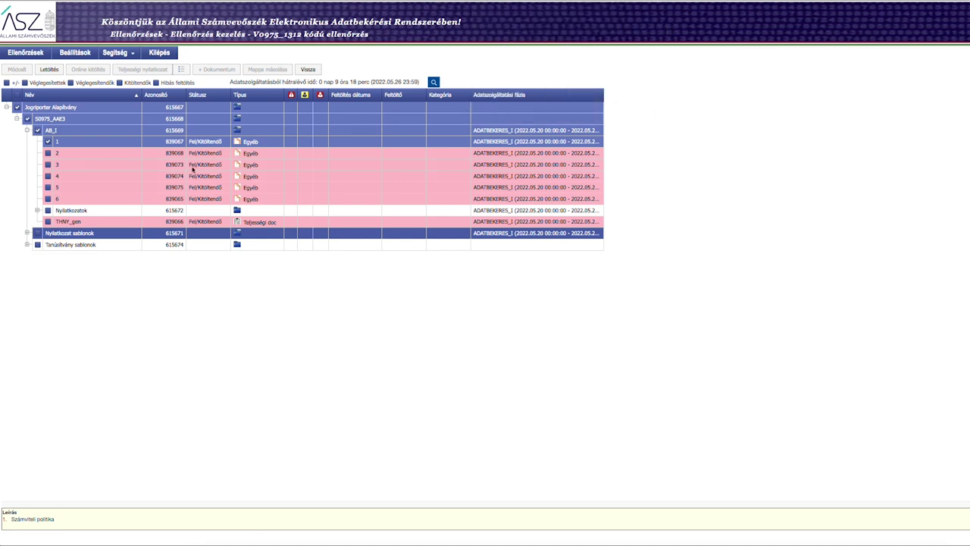
{"action": "left_click", "coordinate": [61, 153]}
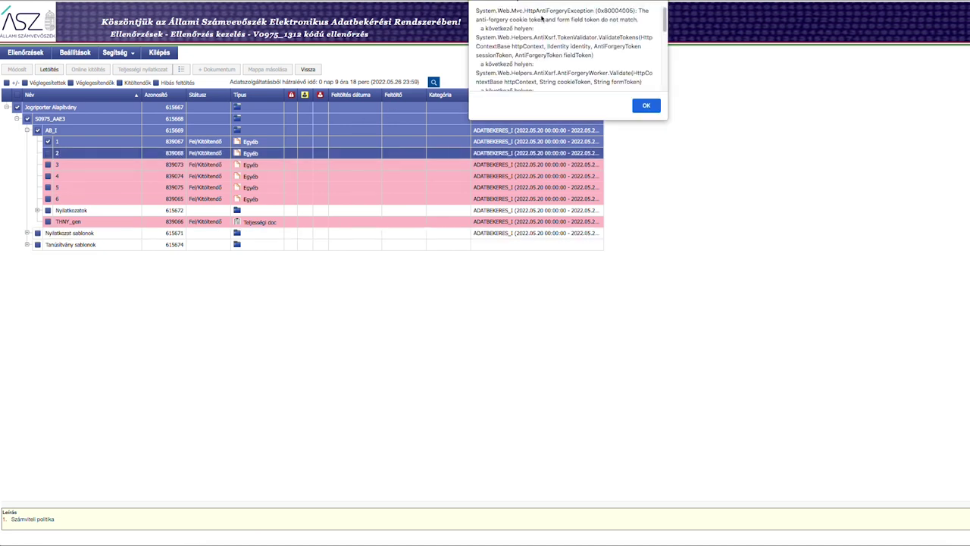
{"action": "scroll", "coordinate": [622, 80], "scroll_direction": "down", "scroll_amount": 5}
{"action": "left_click", "coordinate": [641, 108]}
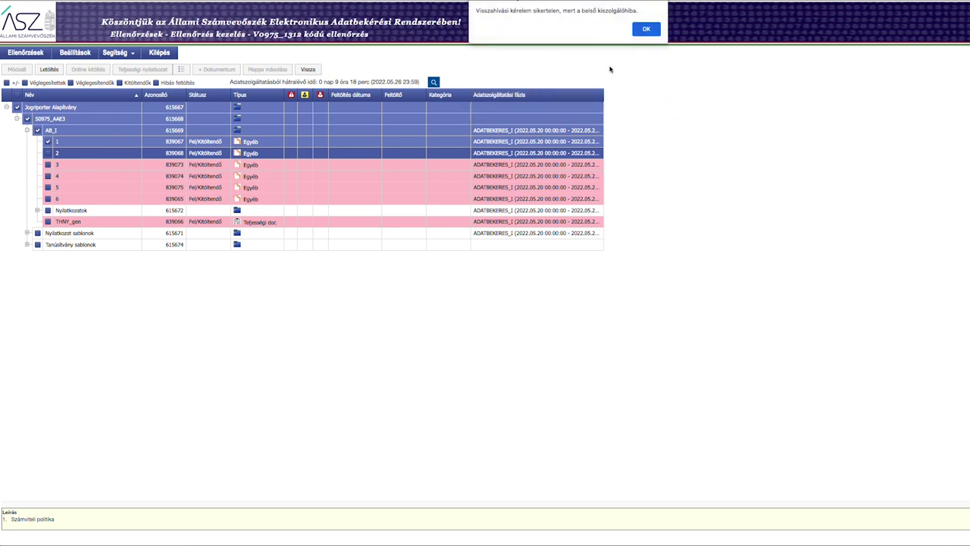
{"action": "left_click", "coordinate": [644, 29]}
- Try to clear the selection of the Jogriporter Alapítvány and S0975_AAE3 folders, dismissing the error messages
{"action": "left_click", "coordinate": [50, 108]}
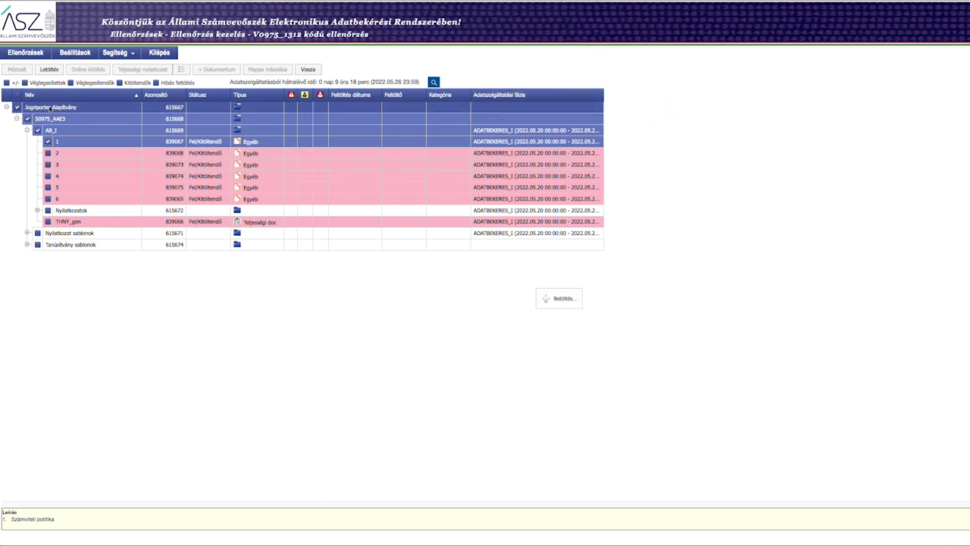
{"action": "left_click", "coordinate": [650, 108]}
{"action": "left_click", "coordinate": [655, 33]}
{"action": "left_click", "coordinate": [27, 119]}
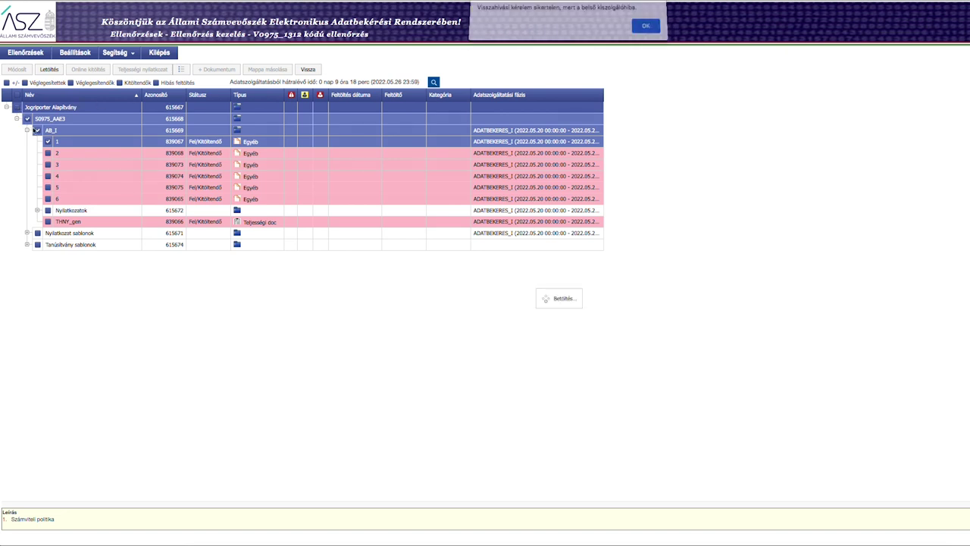
{"action": "left_click", "coordinate": [641, 32]}
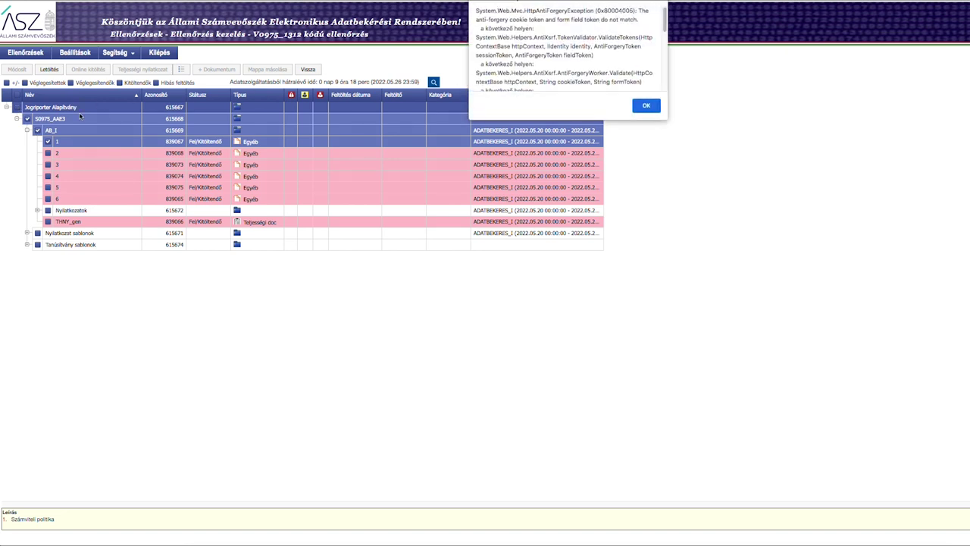
{"action": "left_click", "coordinate": [643, 104]}
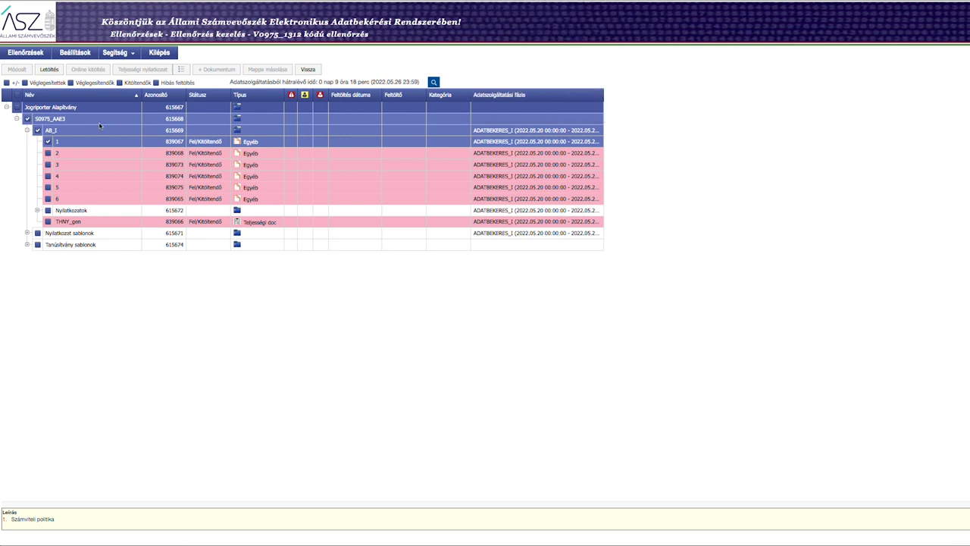
- Clear the selection of the AB_I folder and request 1, dismissing the error messages
{"action": "left_click", "coordinate": [36, 130]}
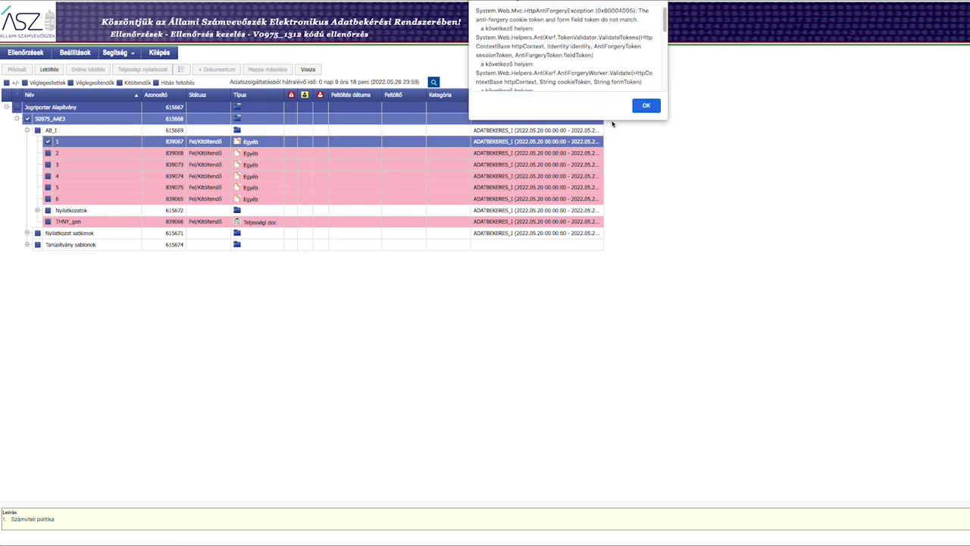
{"action": "left_click", "coordinate": [633, 107]}
{"action": "left_click", "coordinate": [49, 142]}
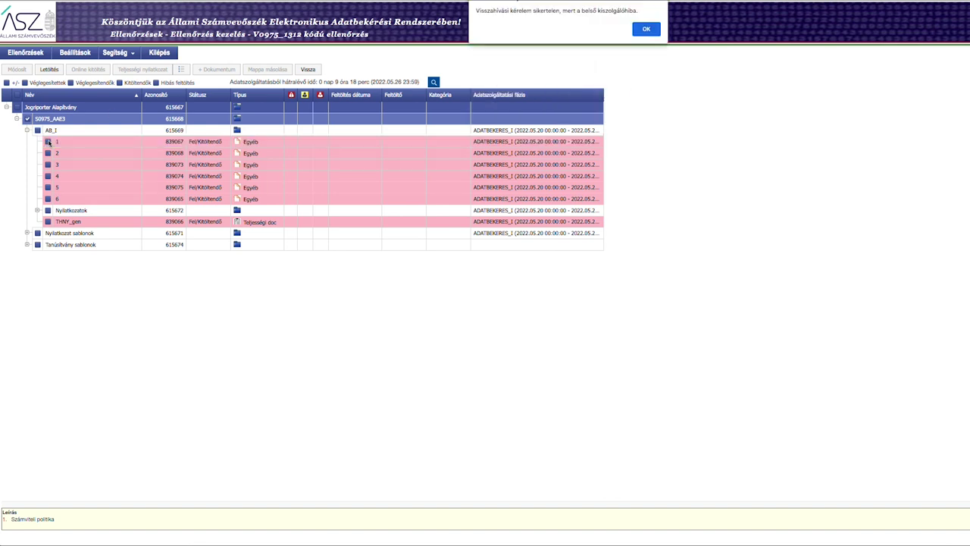
{"action": "left_click", "coordinate": [640, 31]}
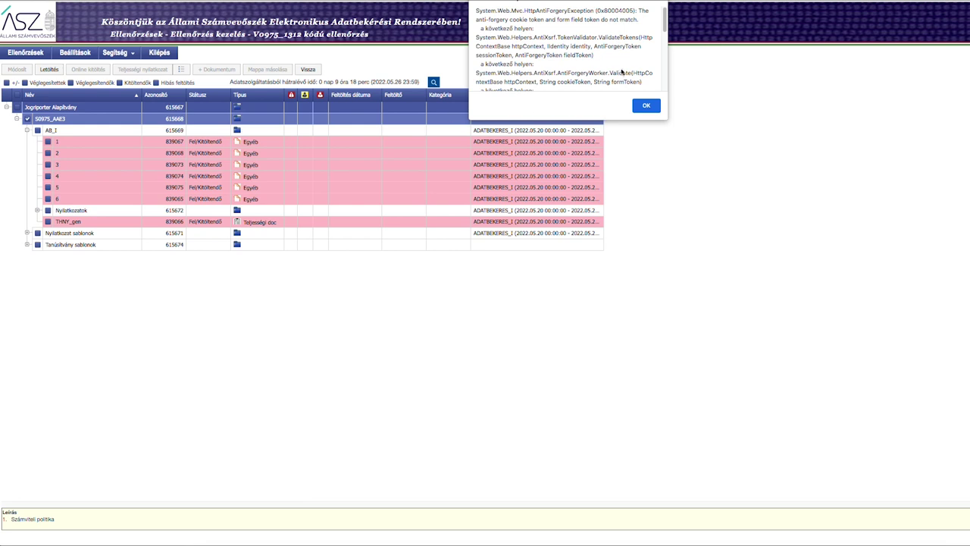
{"action": "scroll", "coordinate": [621, 70], "scroll_direction": "down", "scroll_amount": 3}
{"action": "left_click", "coordinate": [646, 105]}
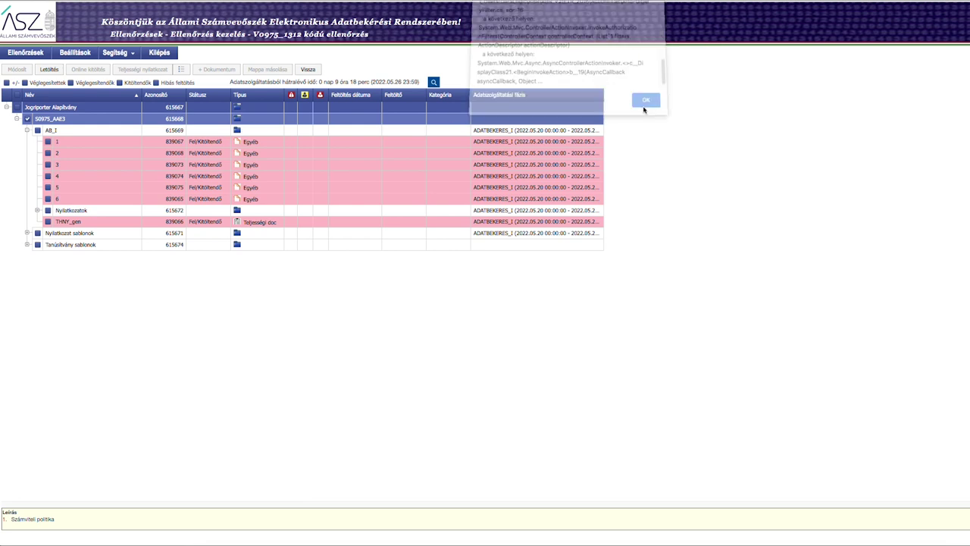
- Try selecting request 6 in the AB_I folder and dismiss the error messages
{"action": "left_click", "coordinate": [70, 199]}
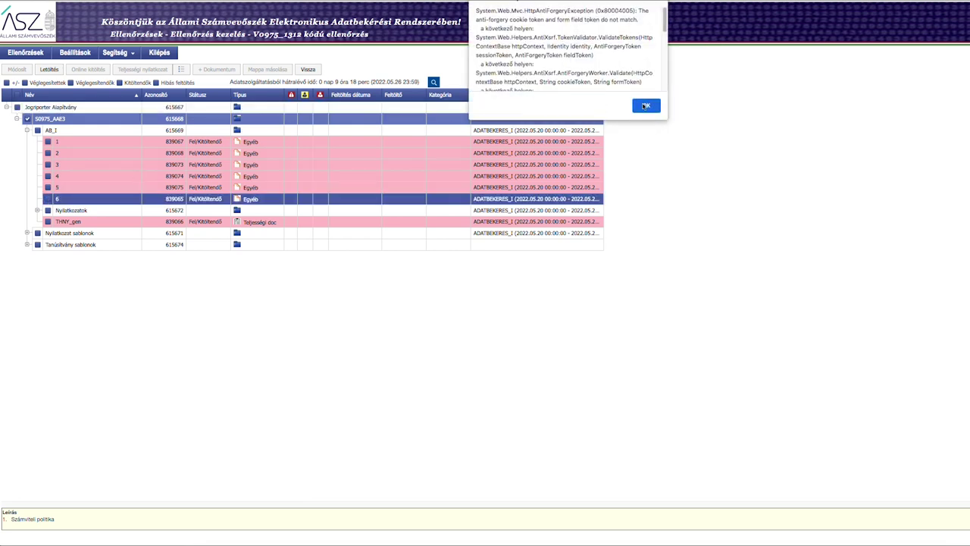
{"action": "left_click", "coordinate": [644, 106]}
{"action": "left_click", "coordinate": [645, 30]}
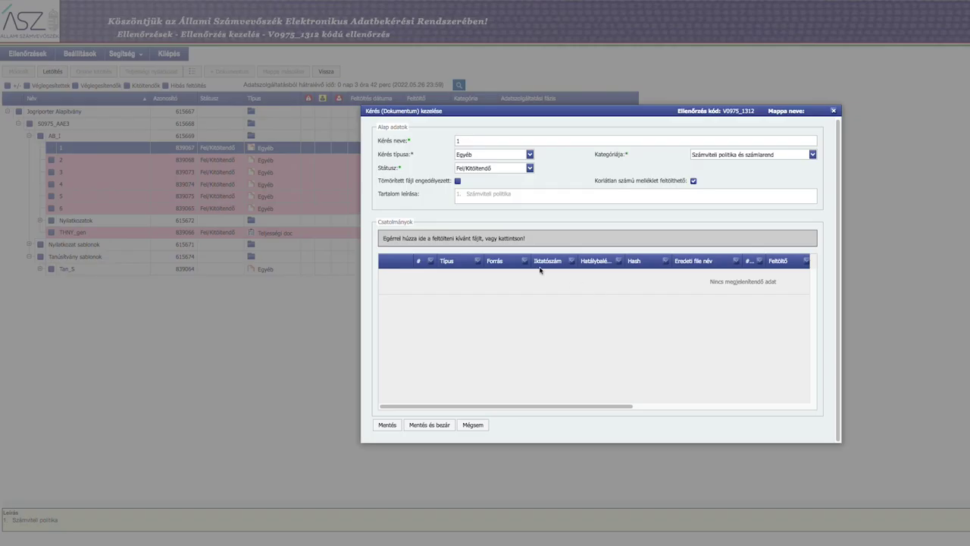
- Try to attach 1_Szamviteli_politika_JA.pdf to request 1, then read the error details to the end and dismiss them
{"action": "left_click", "coordinate": [453, 238]}
{"action": "left_click", "coordinate": [362, 18]}
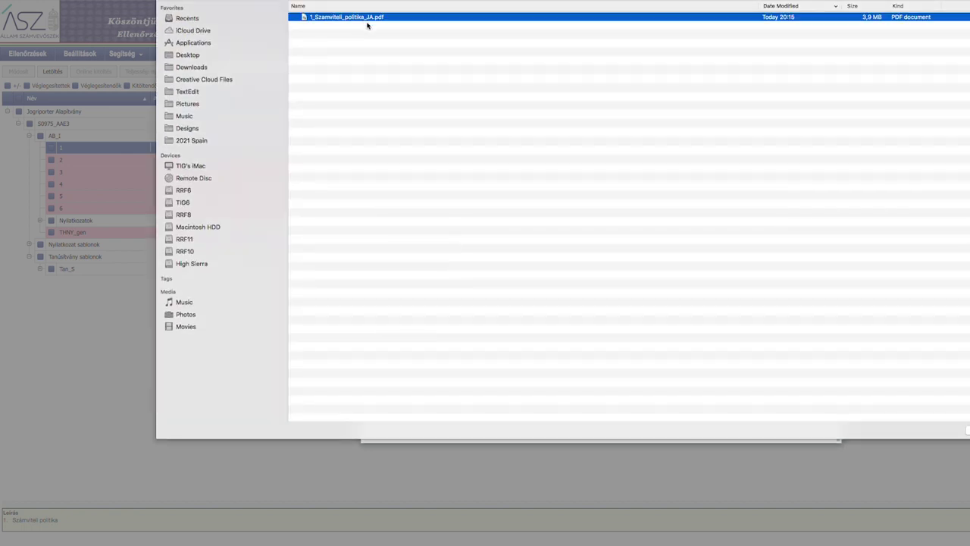
{"action": "left_click", "coordinate": [967, 429]}
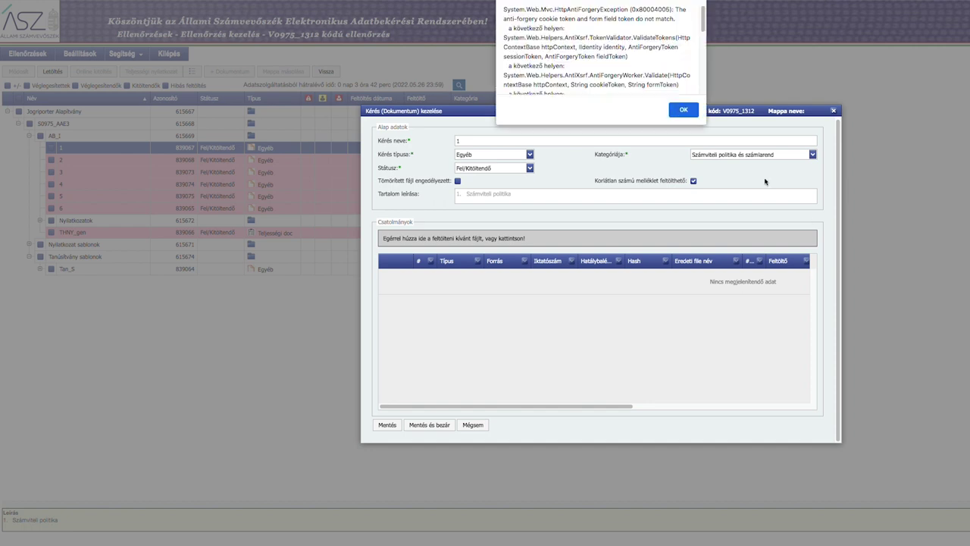
{"action": "left_click_drag", "start_coordinate": [705, 22], "coordinate": [705, 87]}
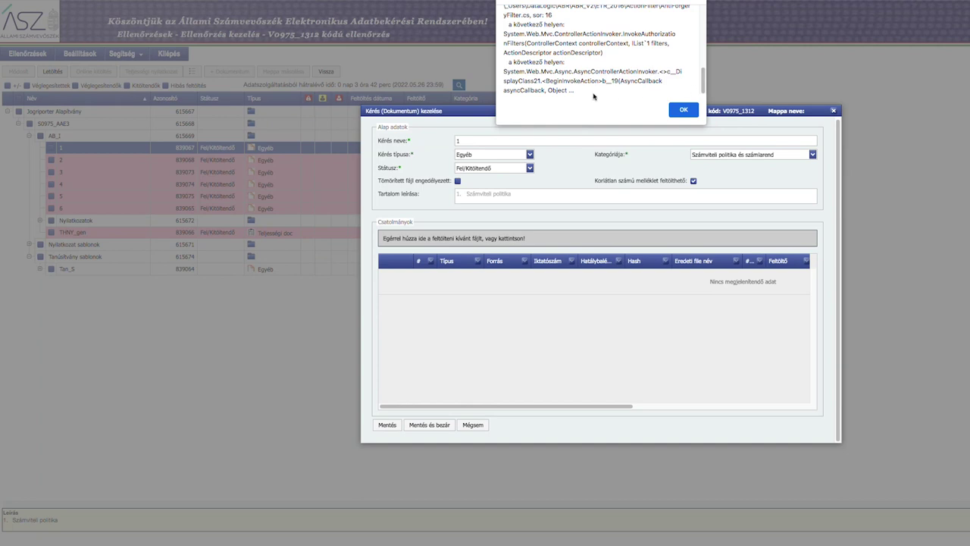
{"action": "left_click", "coordinate": [683, 111]}
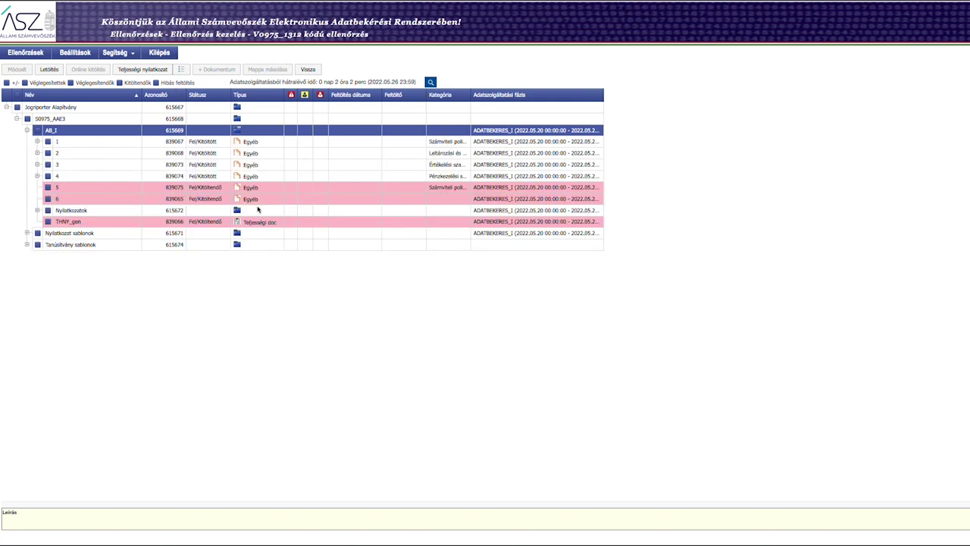
- Select request 5 and consult the notice PDF's Dokumentumok jegyzéke page for the required document, then return to the audit page
{"action": "left_click", "coordinate": [75, 188]}
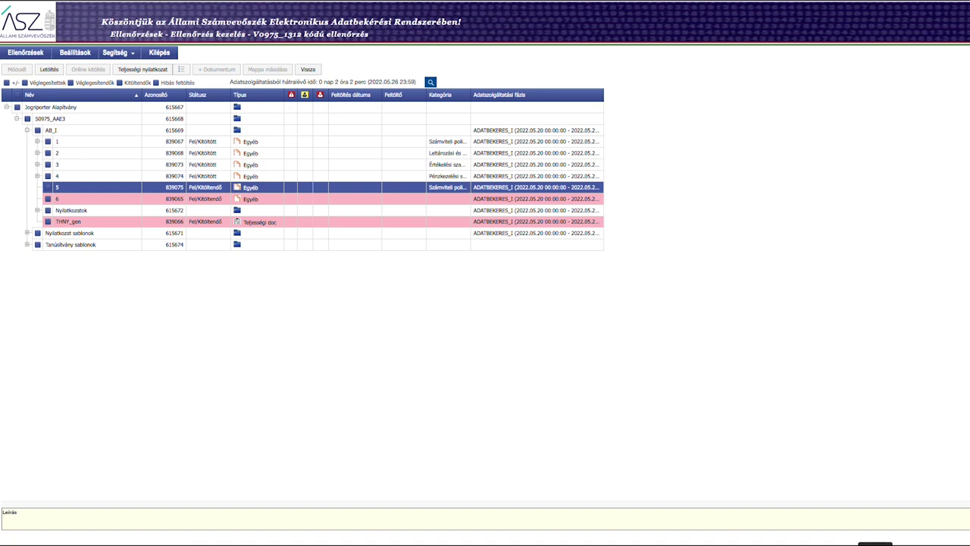
{"action": "scroll", "coordinate": [870, 511], "scroll_direction": "down", "scroll_amount": 10}
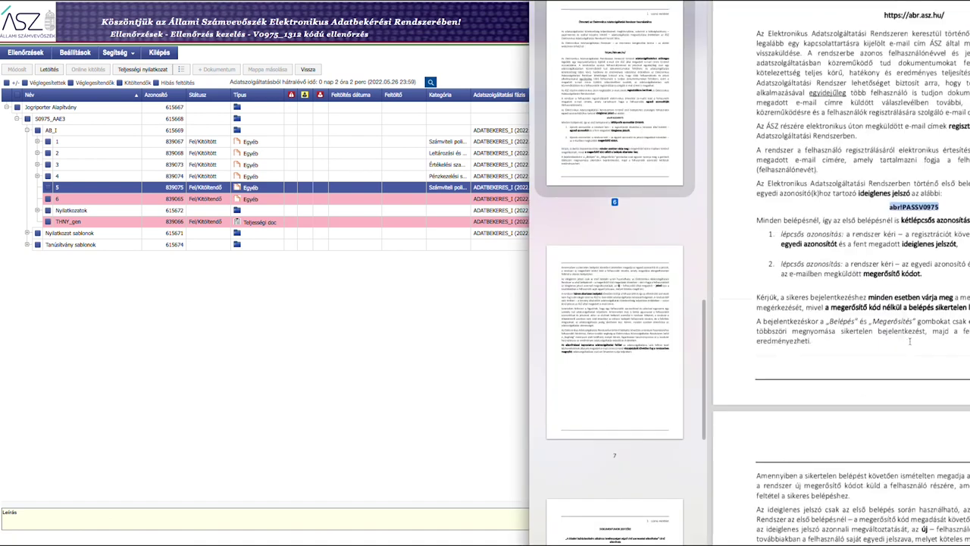
{"action": "scroll", "coordinate": [911, 347], "scroll_direction": "down", "scroll_amount": 5}
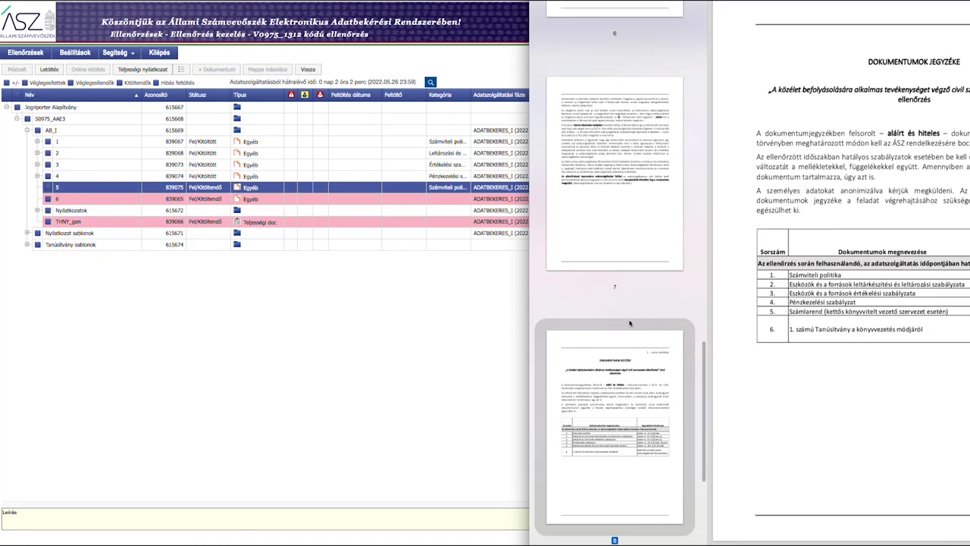
{"action": "left_click", "coordinate": [433, 317]}
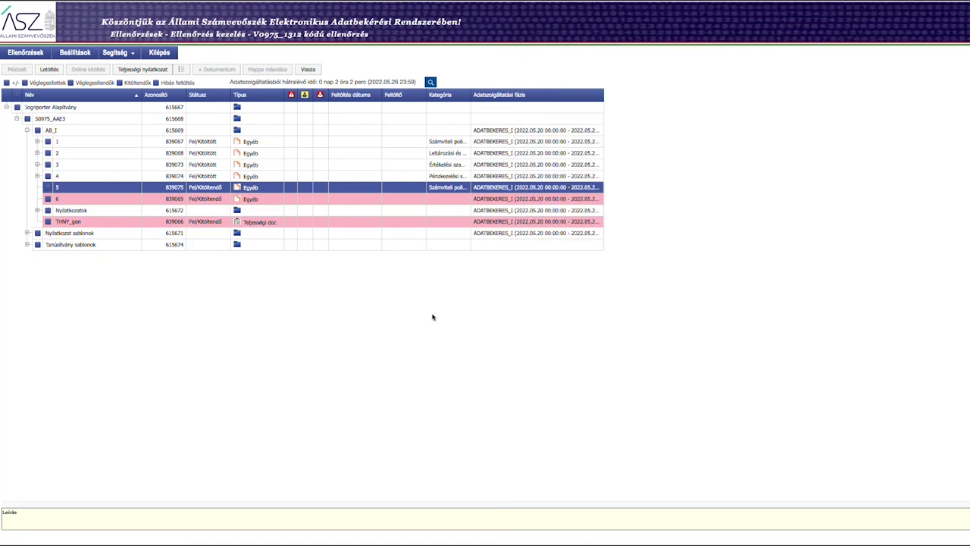
- Upload 5_szirend_bizonylati_szabalyzat_JA.pdf to request 5, waiting for the page whenever it becomes unresponsive
{"action": "left_click", "coordinate": [48, 187]}
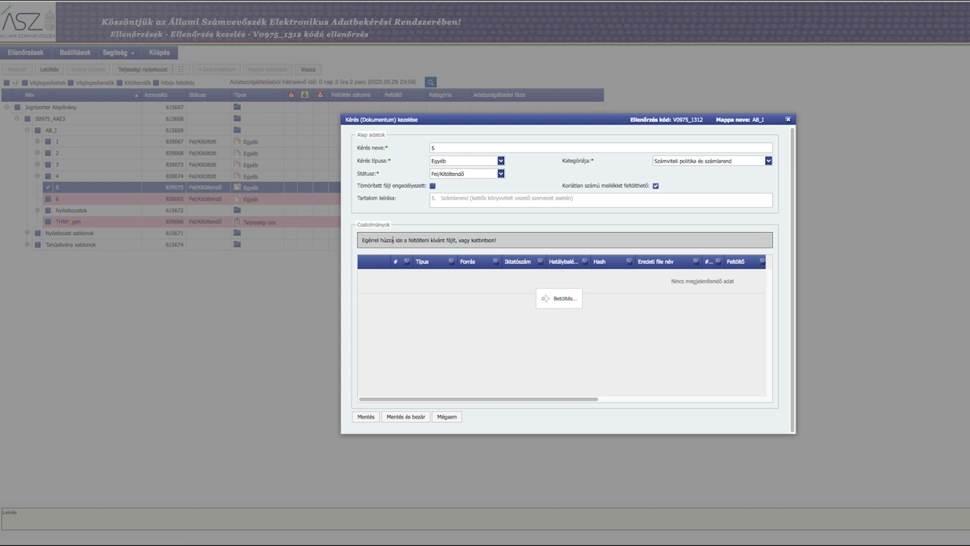
{"action": "left_click", "coordinate": [367, 241]}
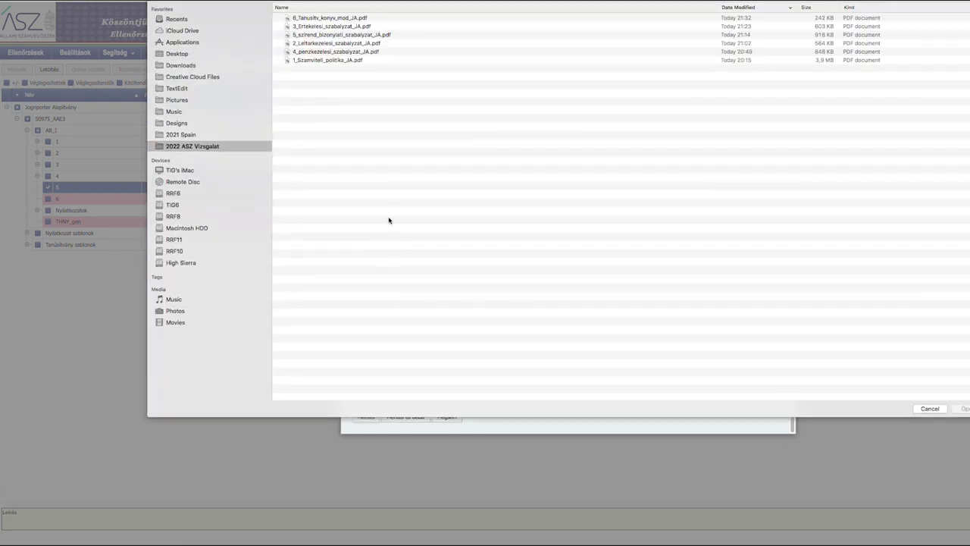
{"action": "left_click", "coordinate": [326, 35]}
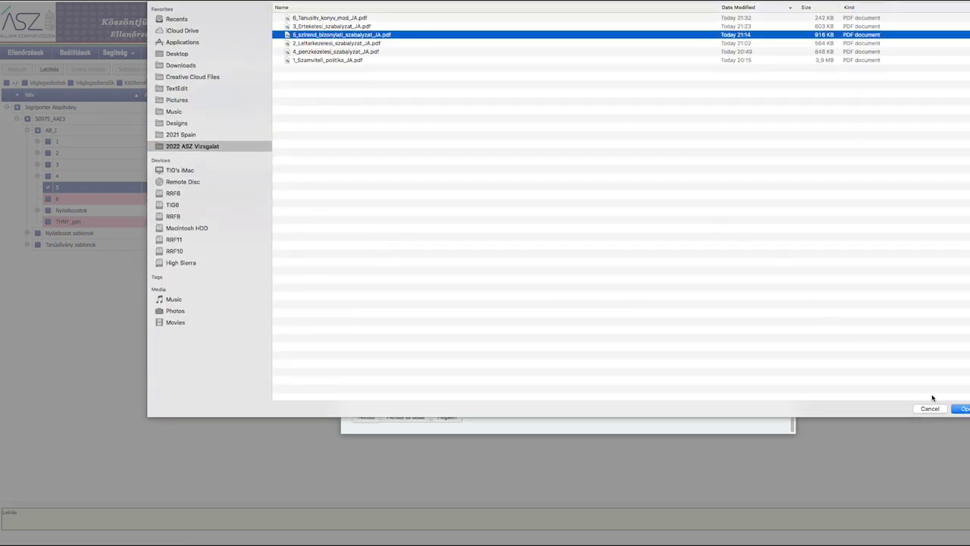
{"action": "left_click", "coordinate": [960, 410]}
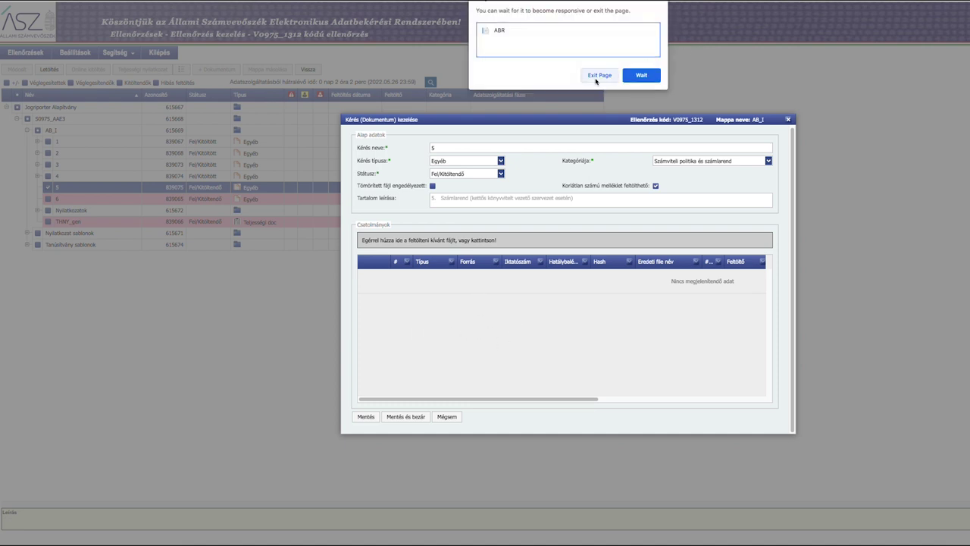
{"action": "left_click", "coordinate": [641, 75]}
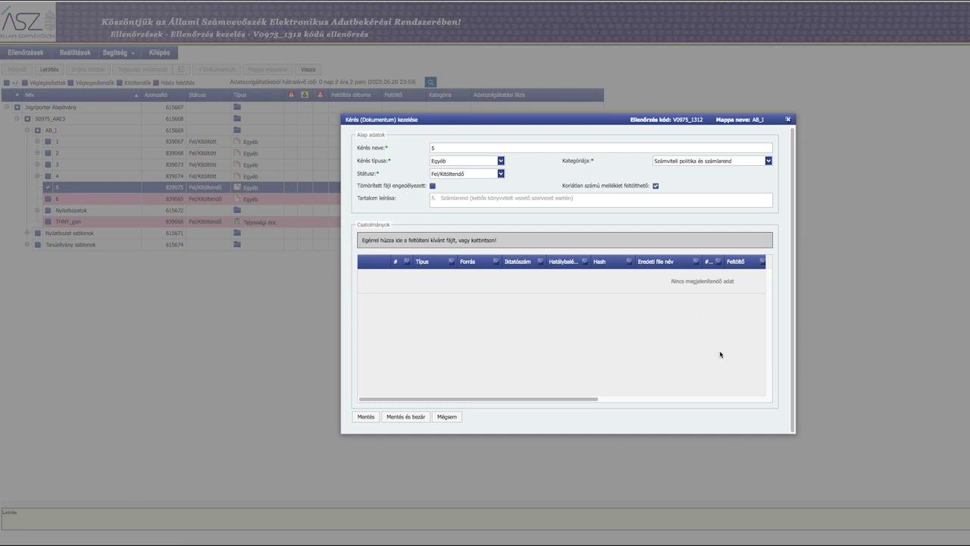
{"action": "left_click", "coordinate": [643, 75]}
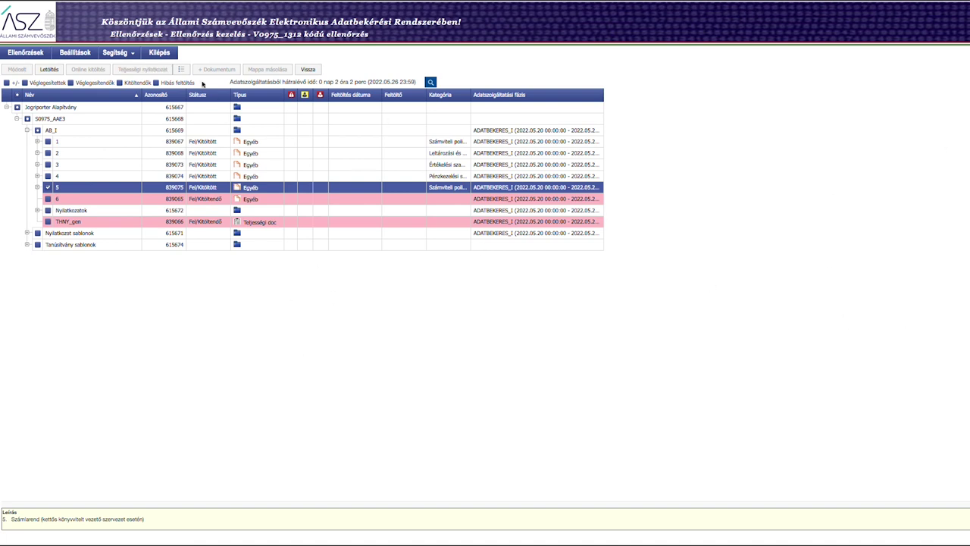
- Mark request 6 in the AB_I folder, highlight the error text, and dismiss the error messages
{"action": "left_click", "coordinate": [48, 198]}
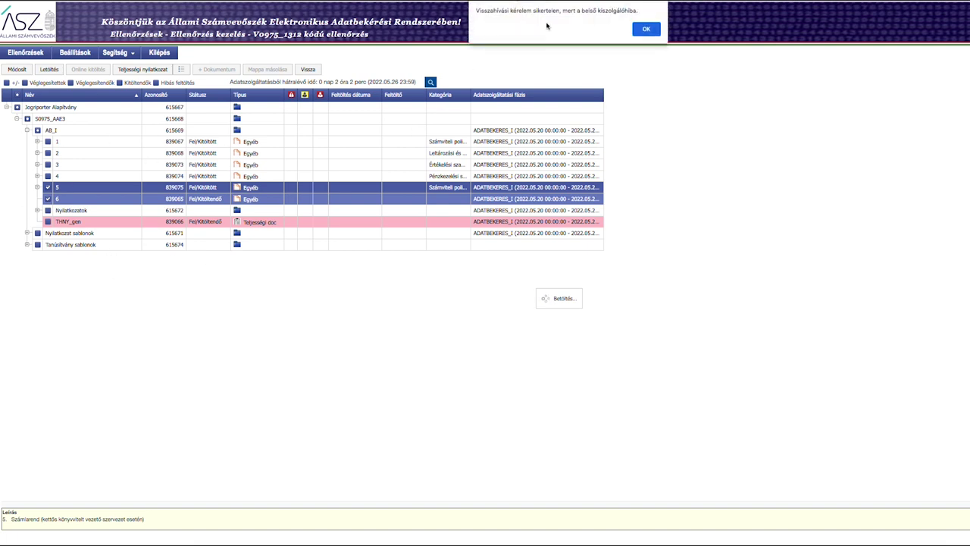
{"action": "left_click_drag", "start_coordinate": [636, 11], "coordinate": [476, 10]}
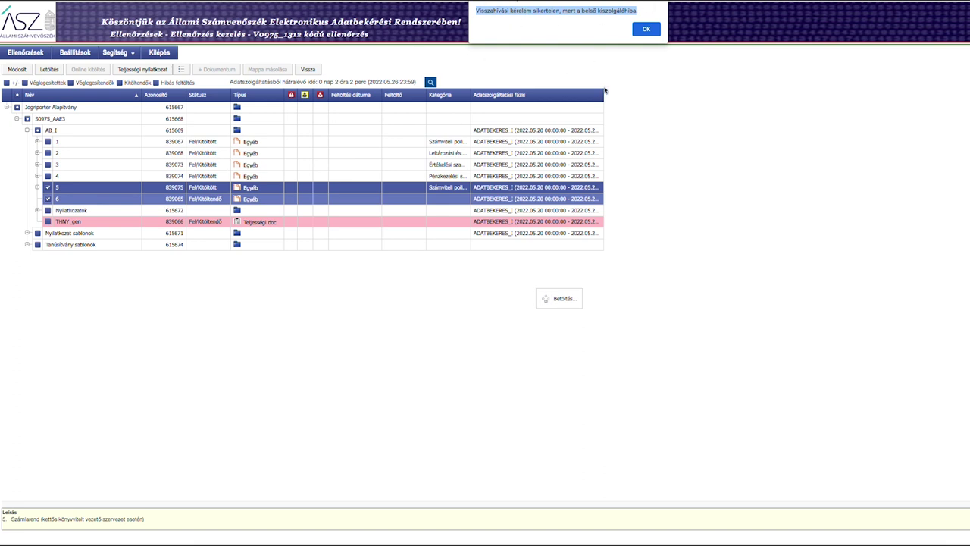
{"action": "left_click", "coordinate": [646, 32]}
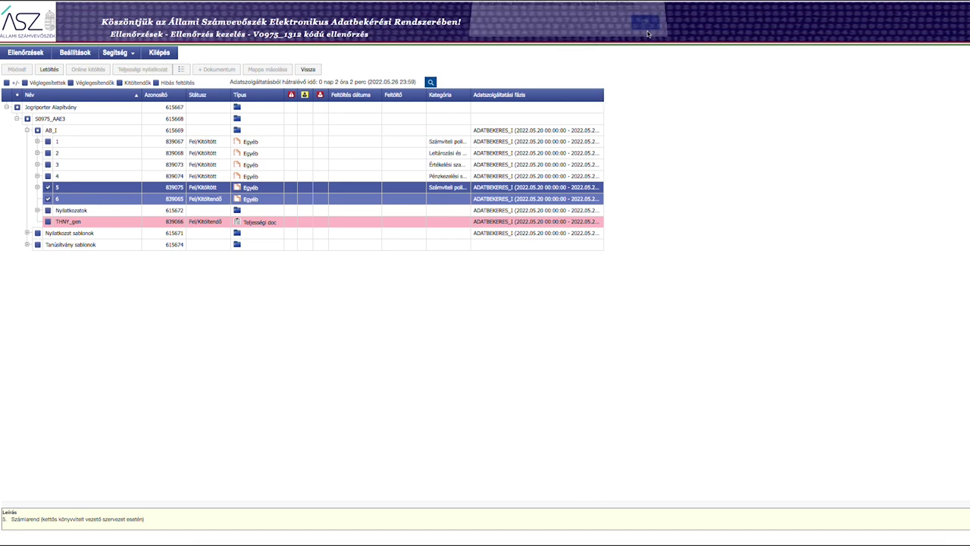
{"action": "left_click", "coordinate": [639, 111]}
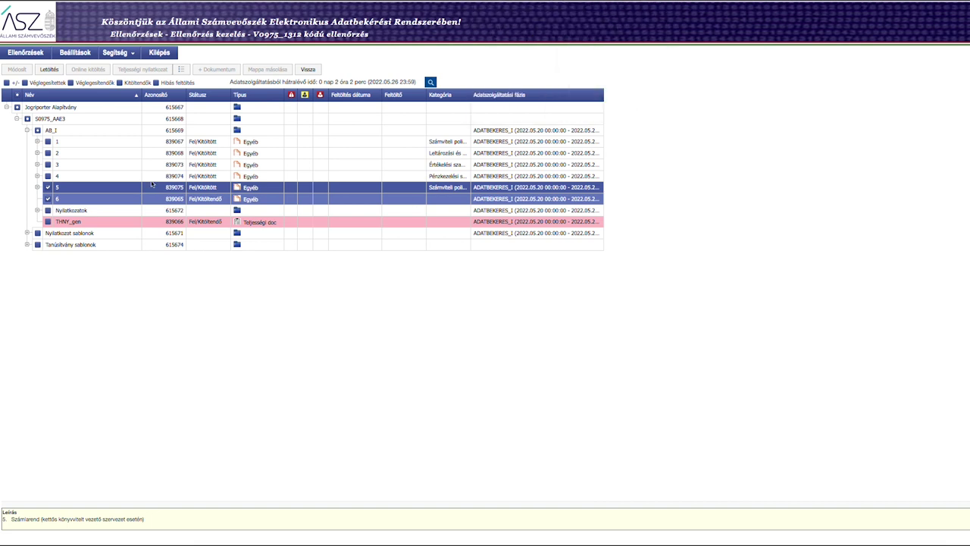
- Dismiss the error messages, leaving only request 6 marked and selected in the AB_I folder
{"action": "left_click", "coordinate": [646, 29]}
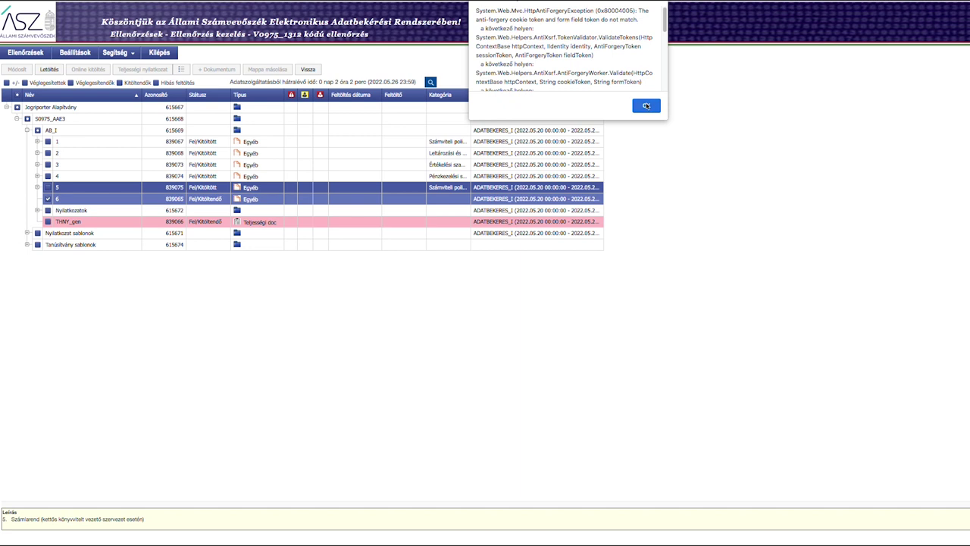
{"action": "left_click", "coordinate": [646, 106]}
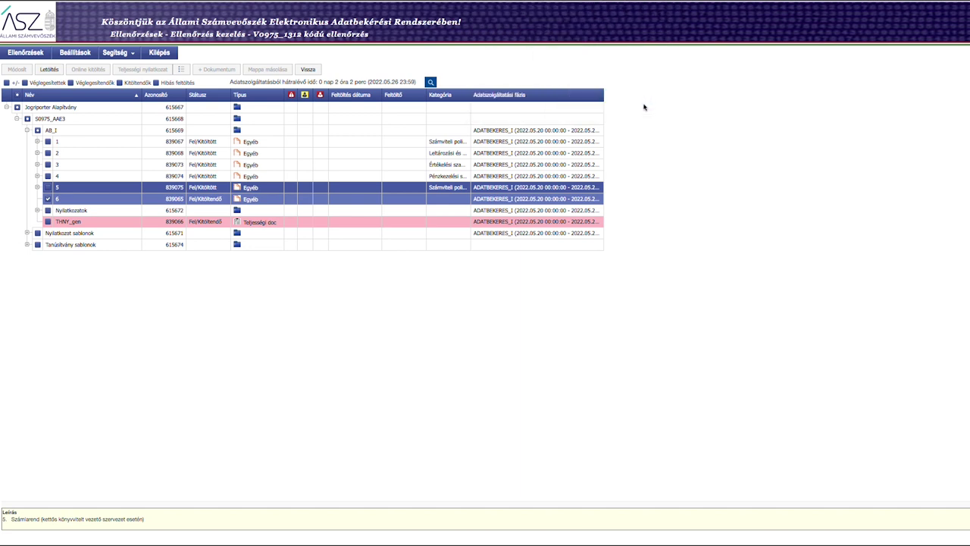
{"action": "left_click", "coordinate": [73, 205]}
{"action": "left_click", "coordinate": [646, 106]}
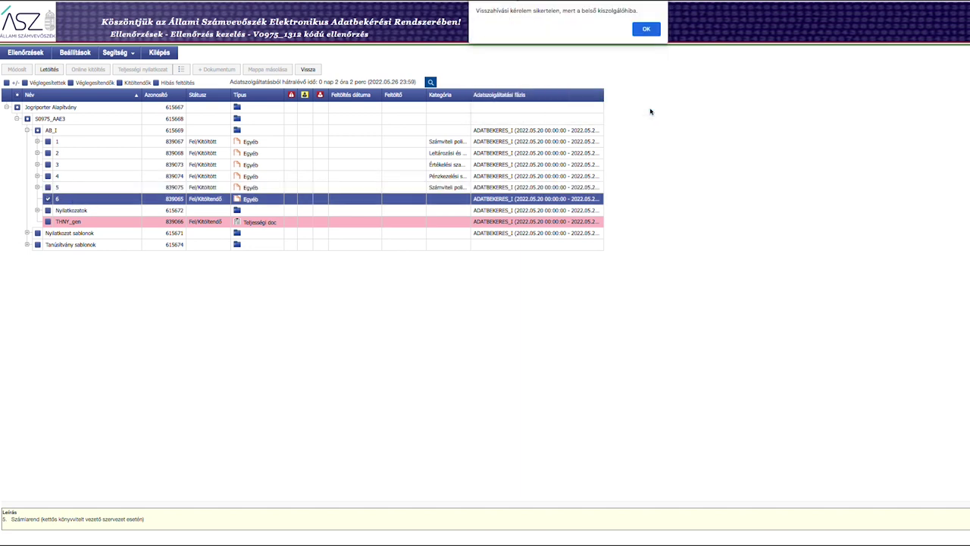
{"action": "left_click", "coordinate": [646, 30]}
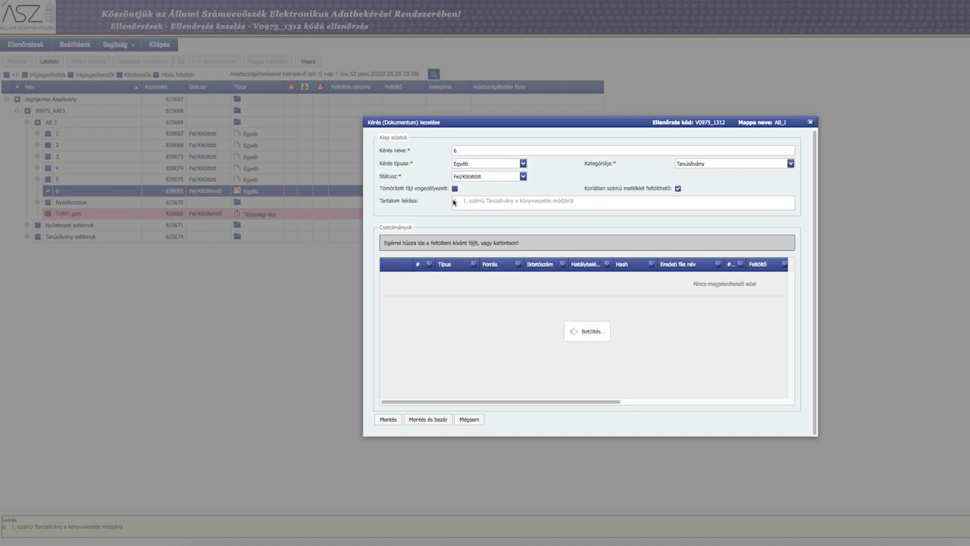
- Attach 6_Tanusitv_konyv_mod_JA.pdf to request 6, waiting for the page whenever it becomes unresponsive
{"action": "left_click", "coordinate": [530, 231]}
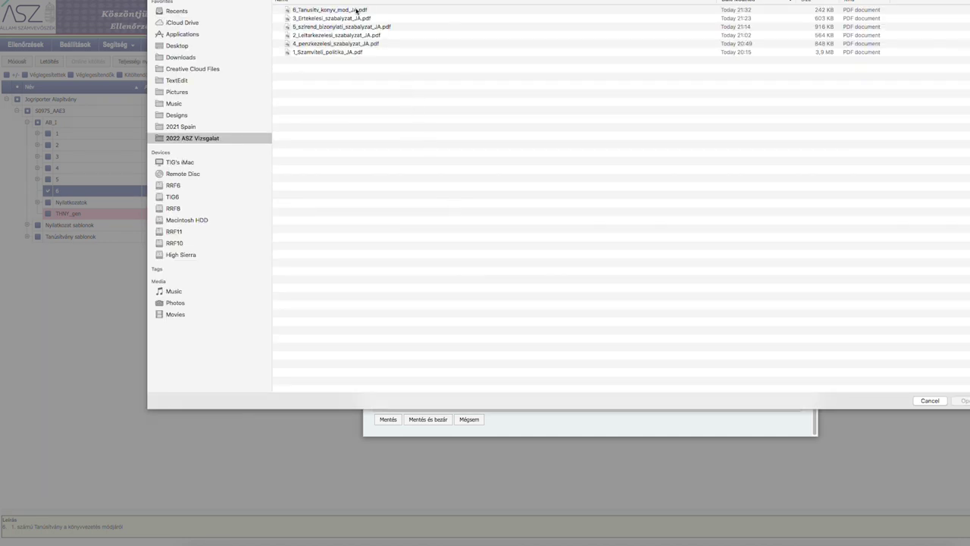
{"action": "left_click", "coordinate": [353, 11]}
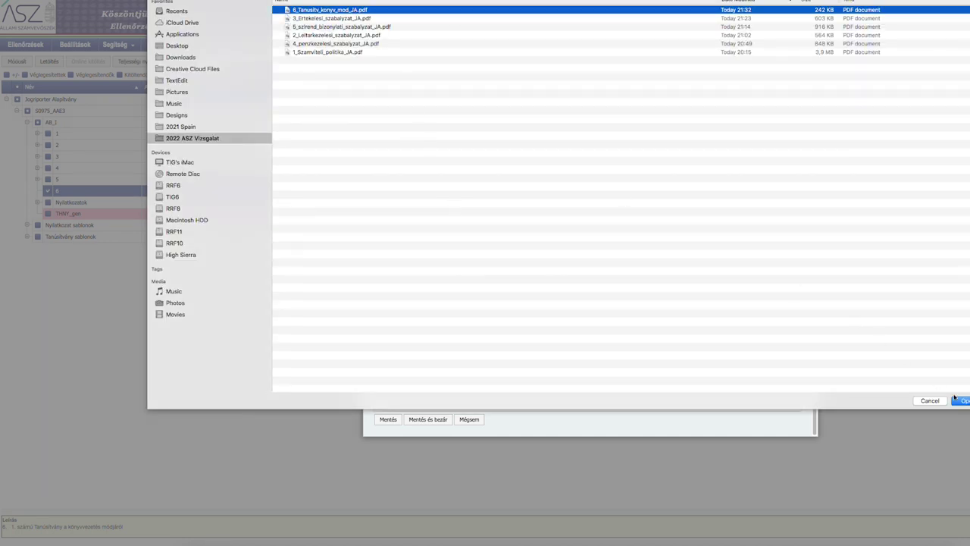
{"action": "key", "text": "Return"}
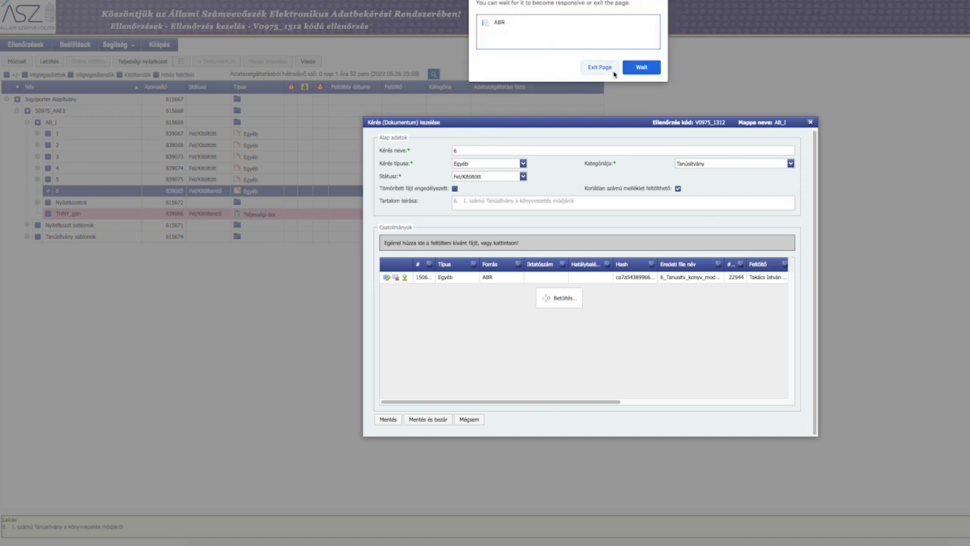
{"action": "left_click", "coordinate": [641, 69]}
{"action": "left_click", "coordinate": [641, 68]}
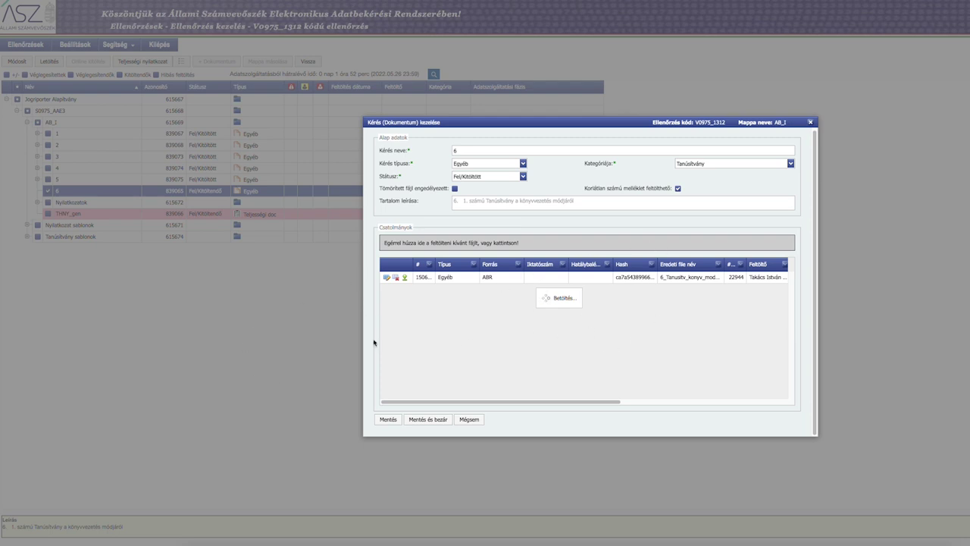
{"action": "left_click", "coordinate": [641, 69]}
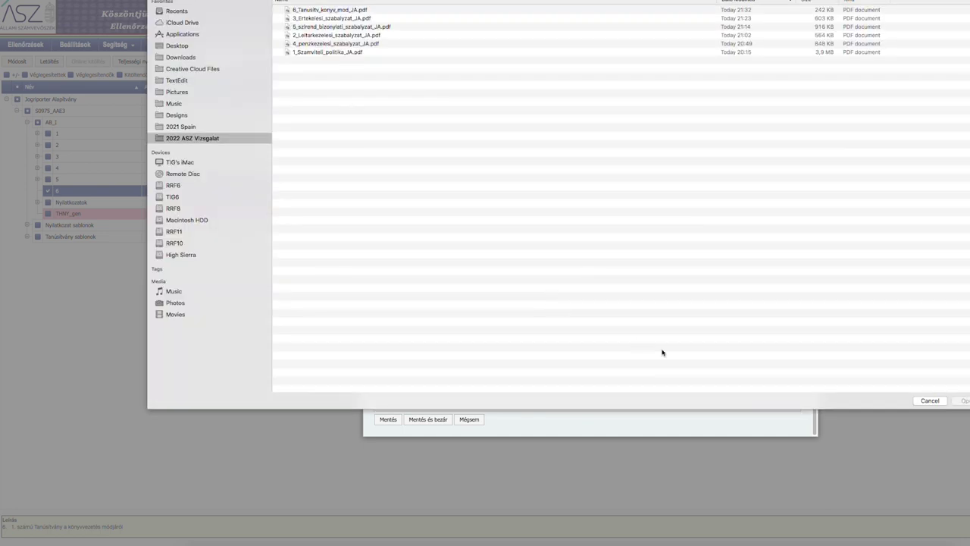
- Cancel the extra file selection, then save and close request 6
{"action": "left_click", "coordinate": [918, 401]}
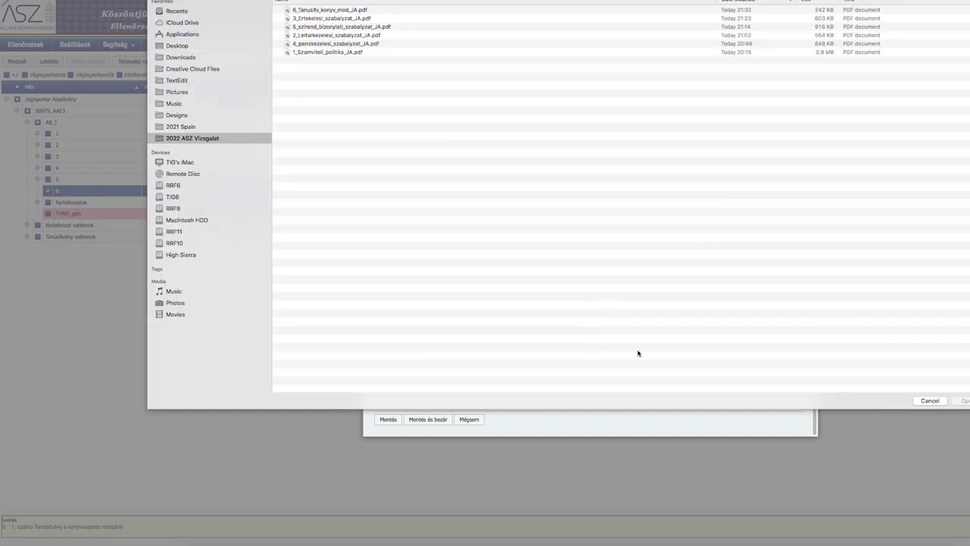
{"action": "left_click", "coordinate": [930, 401]}
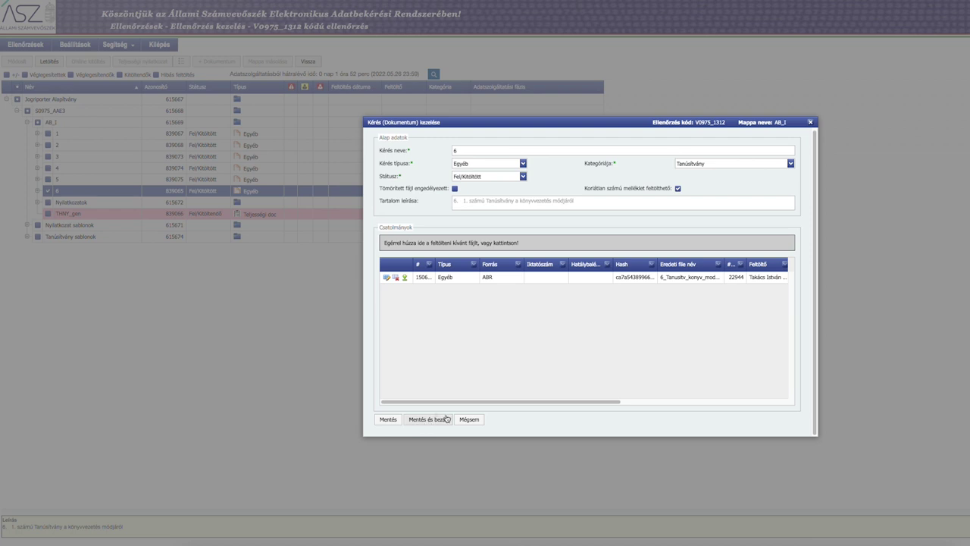
{"action": "left_click", "coordinate": [426, 422]}
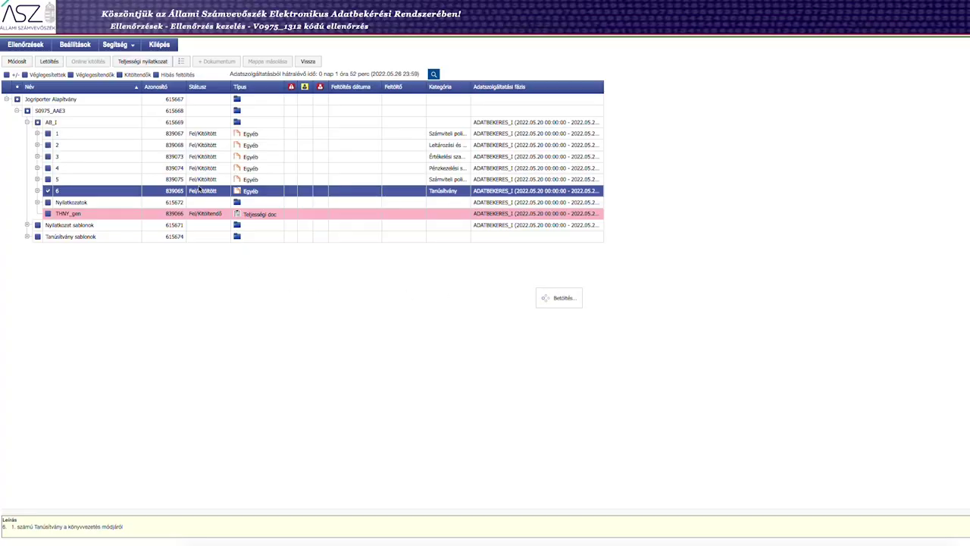
- Return to the audit's request list and try to download THNY_gen, highlighting and reading the error text before dismissing it
{"action": "left_click", "coordinate": [48, 191]}
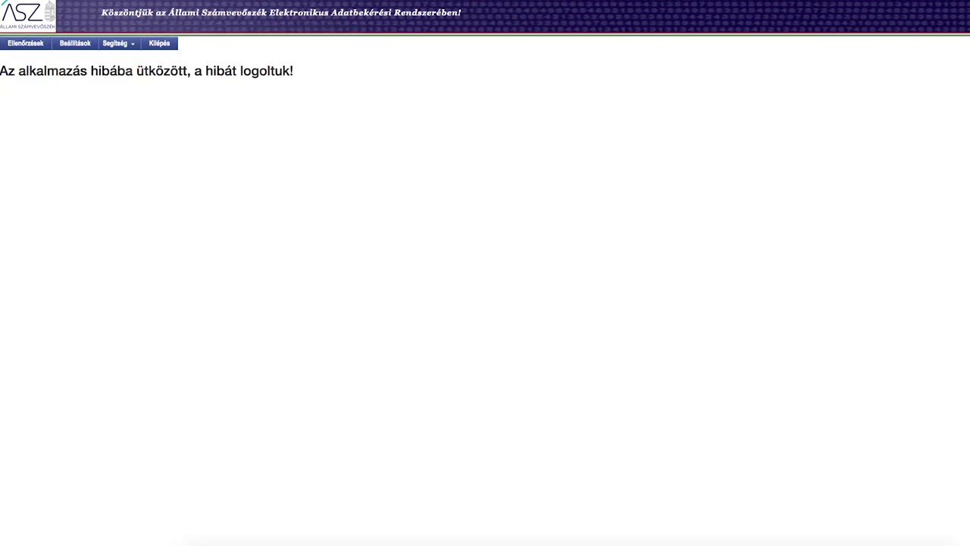
{"action": "left_click", "coordinate": [30, 49]}
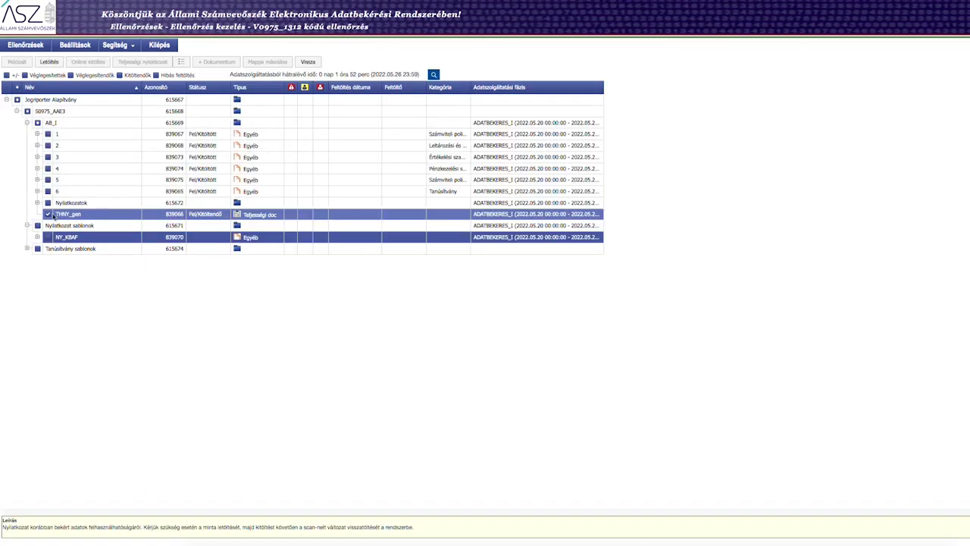
{"action": "left_click", "coordinate": [50, 62]}
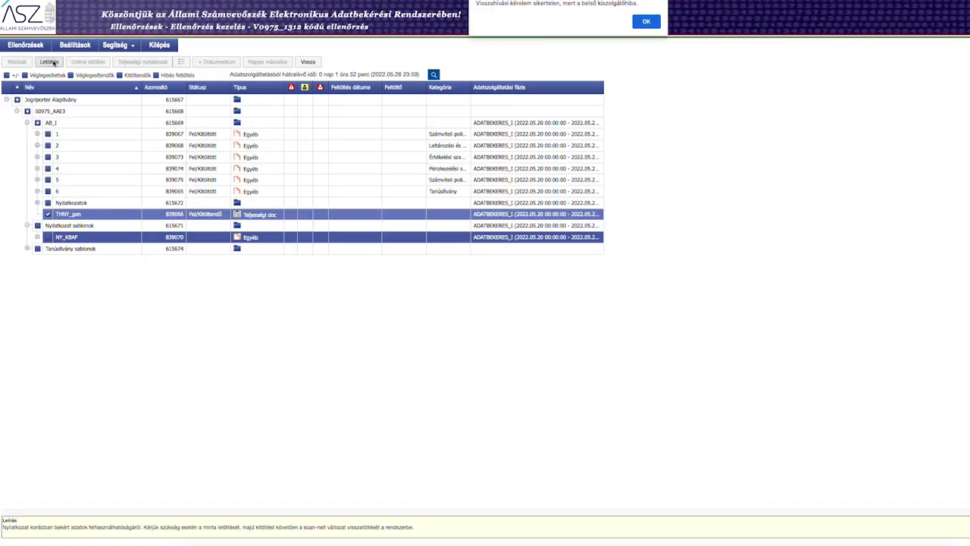
{"action": "left_click_drag", "start_coordinate": [476, 3], "coordinate": [651, 9]}
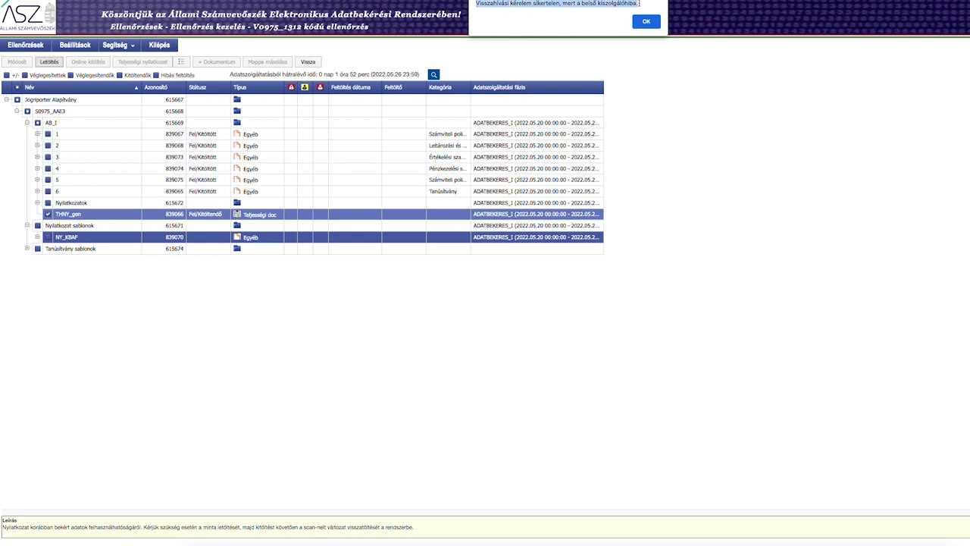
{"action": "left_click", "coordinate": [646, 21]}
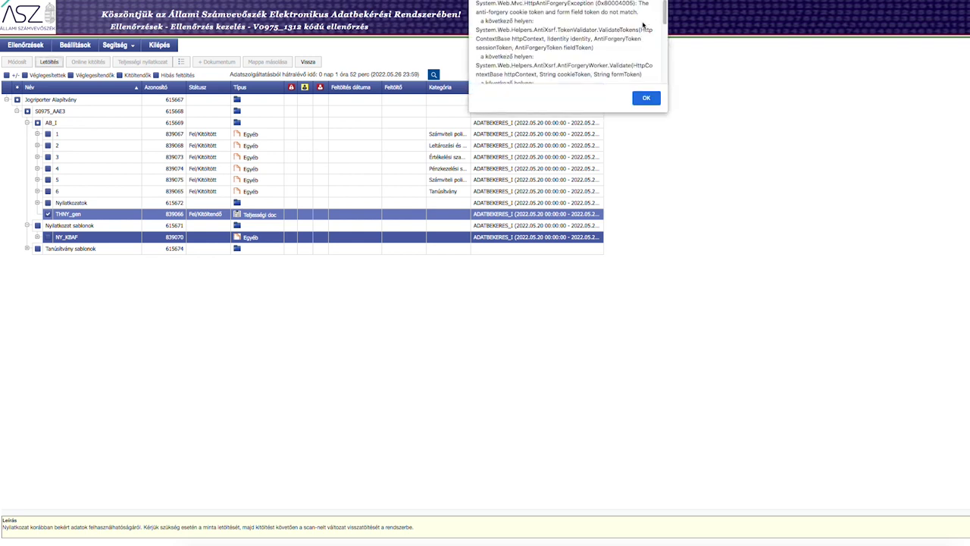
{"action": "scroll", "coordinate": [494, 10], "scroll_direction": "down", "scroll_amount": 2}
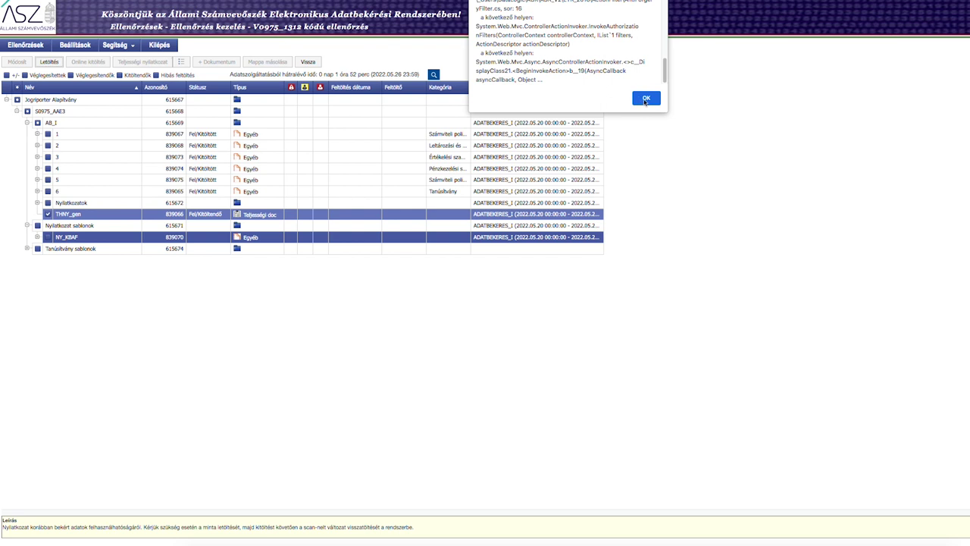
{"action": "left_click", "coordinate": [646, 98]}
- Try the download of the marked THNY_gen item again and dismiss the error messages
{"action": "left_click", "coordinate": [49, 64]}
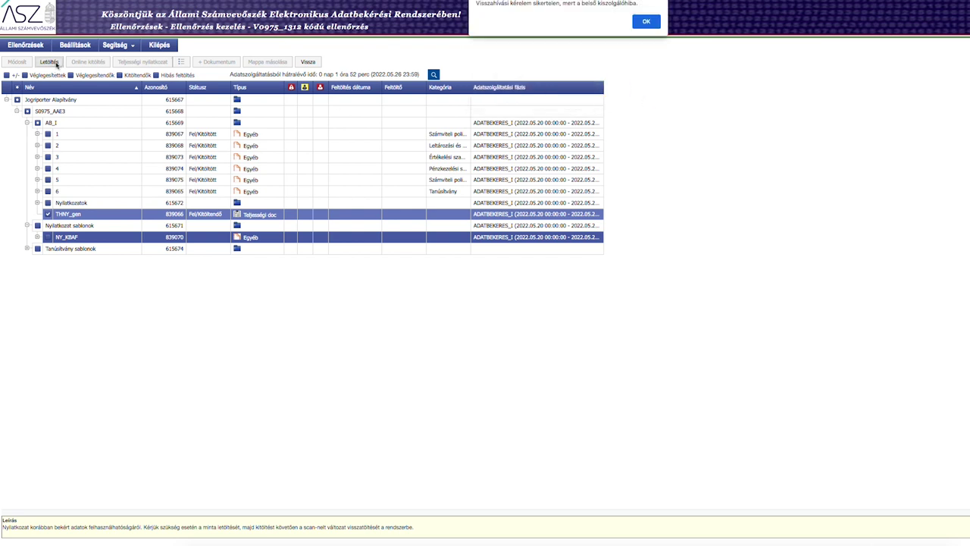
{"action": "left_click", "coordinate": [646, 21]}
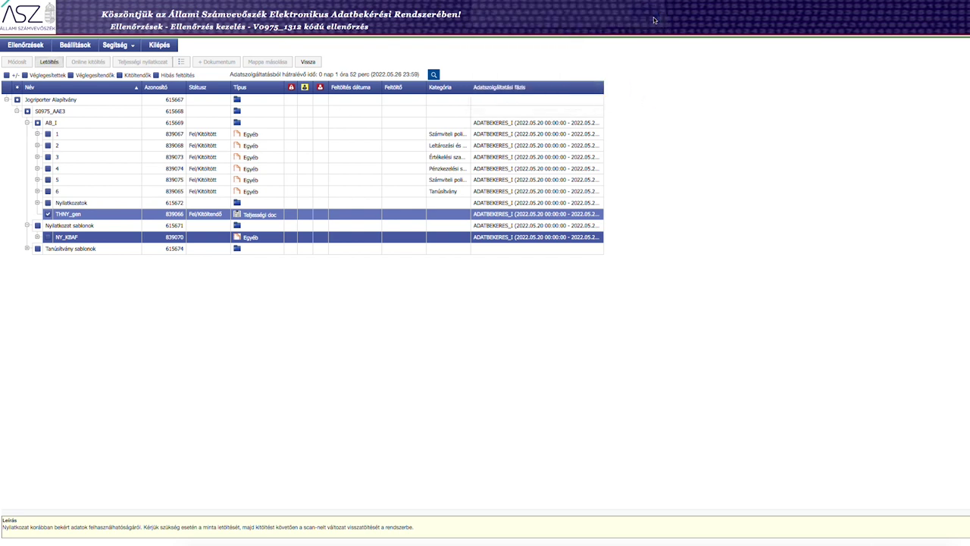
{"action": "left_click", "coordinate": [651, 98]}
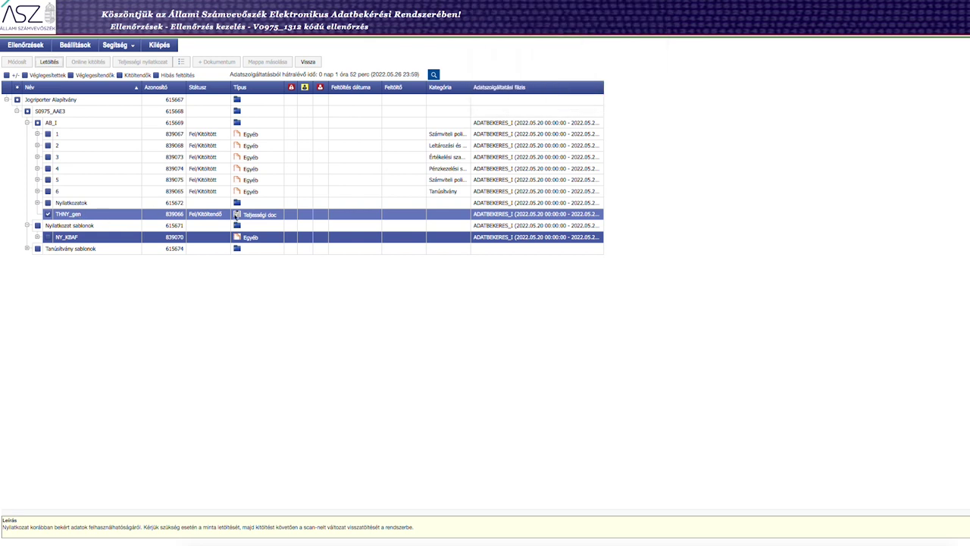
- Select the THNY_gen row and make another attempt to download its document, dismissing every error message
{"action": "left_click", "coordinate": [75, 215]}
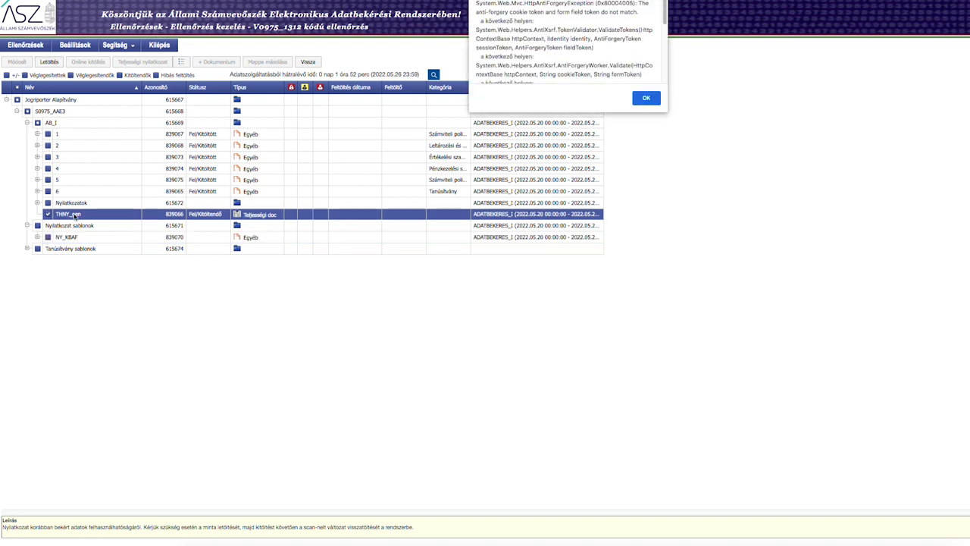
{"action": "left_click", "coordinate": [642, 99]}
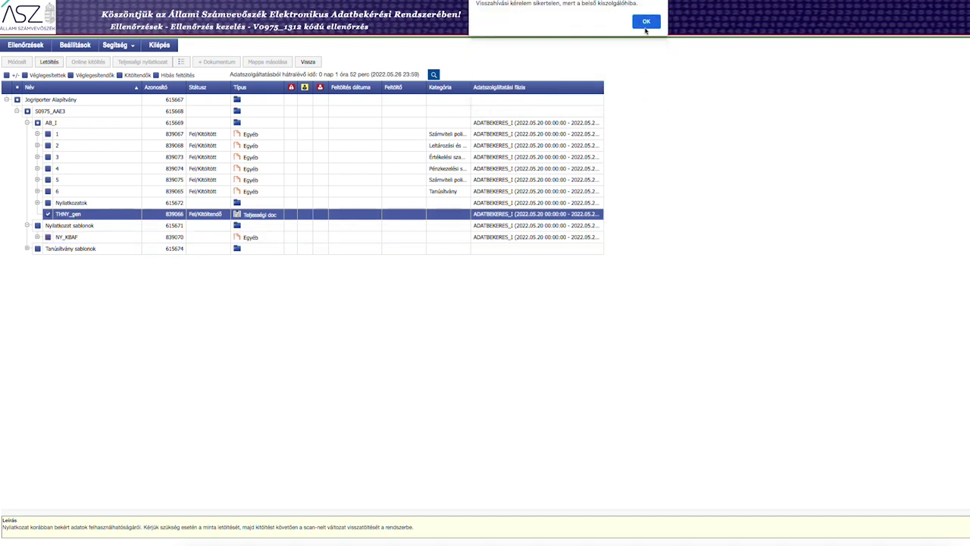
{"action": "left_click", "coordinate": [645, 21]}
{"action": "left_click", "coordinate": [48, 62]}
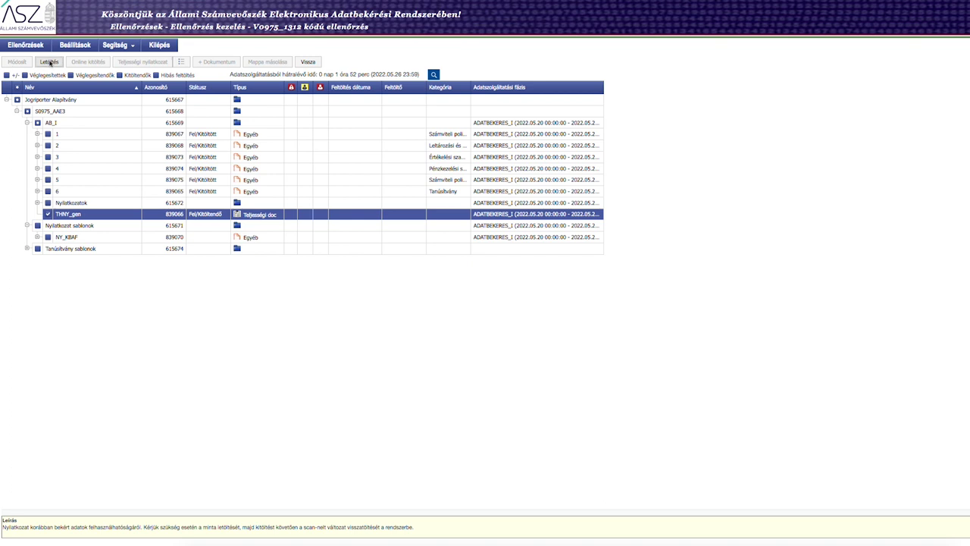
{"action": "left_click", "coordinate": [645, 21]}
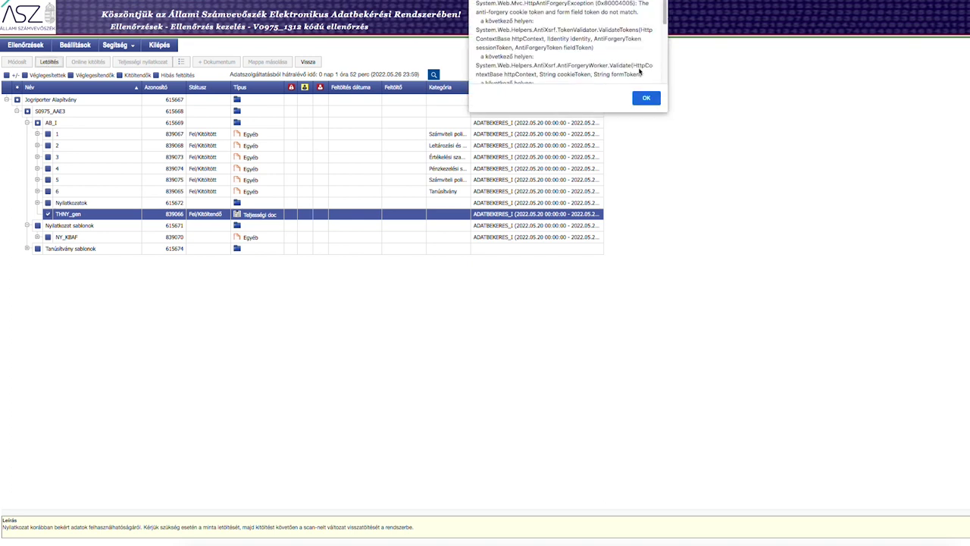
{"action": "left_click", "coordinate": [643, 100]}
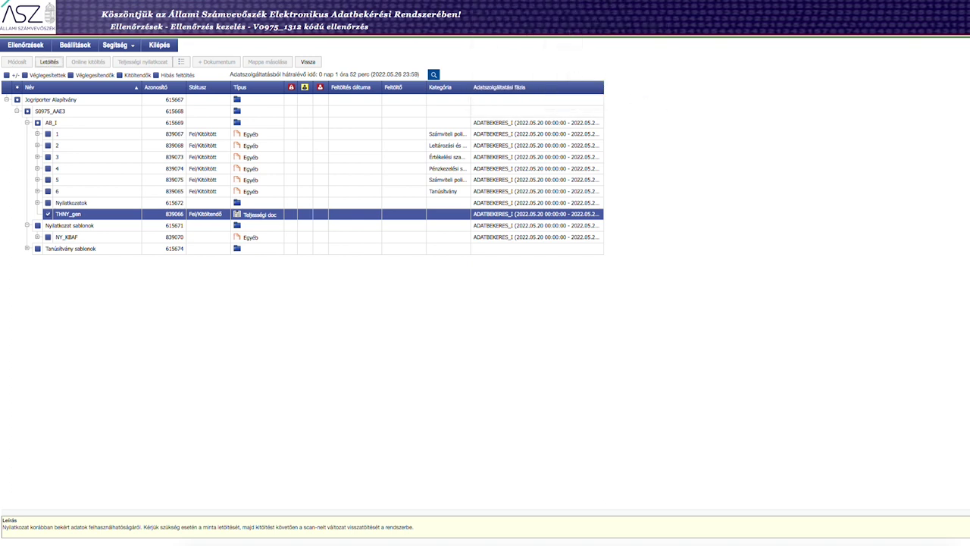
- Clear the browsing data in Chrome's privacy and security settings
{"action": "left_click", "coordinate": [34, 0]}
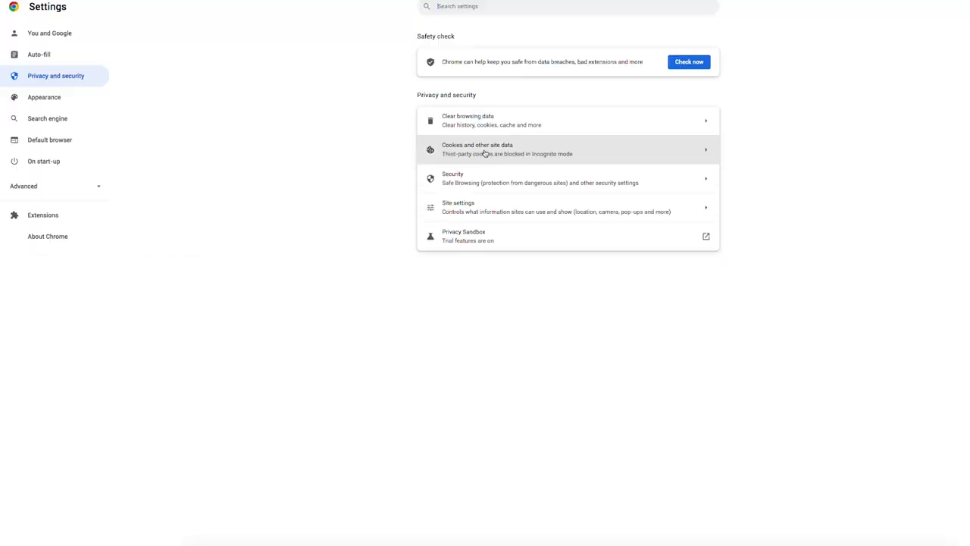
{"action": "left_click", "coordinate": [477, 121]}
{"action": "left_click", "coordinate": [661, 336]}
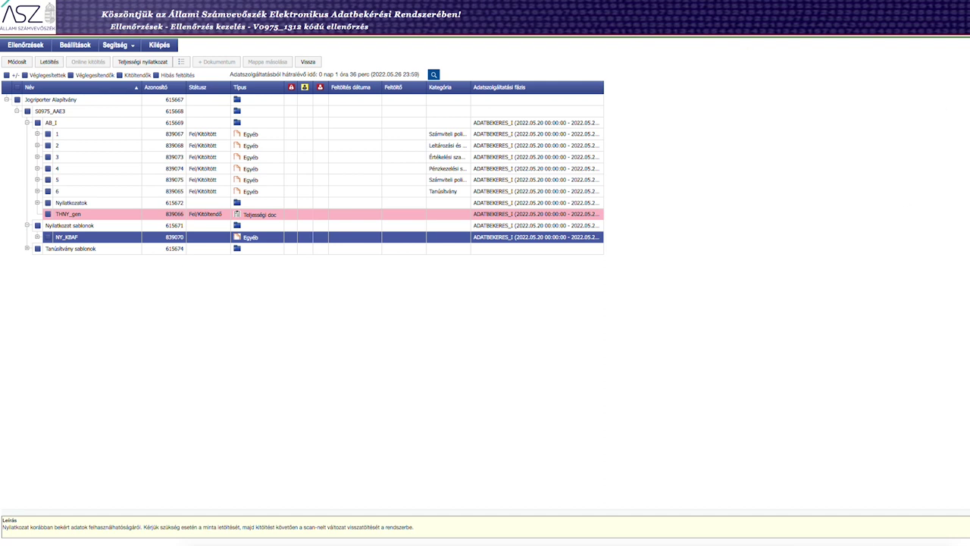
- Select the THNY_gen row, try to download it without marking it, and dismiss the message
{"action": "left_click", "coordinate": [67, 216]}
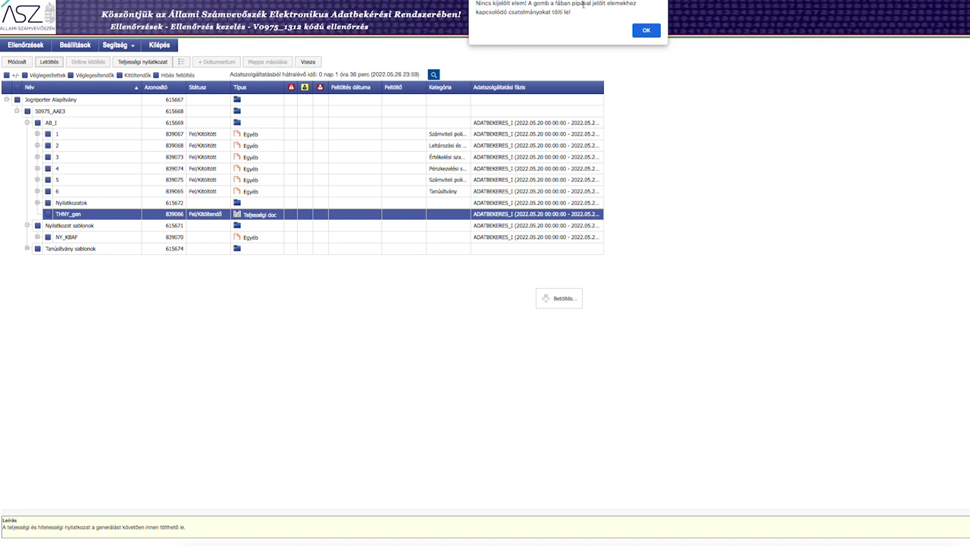
{"action": "left_click", "coordinate": [646, 31]}
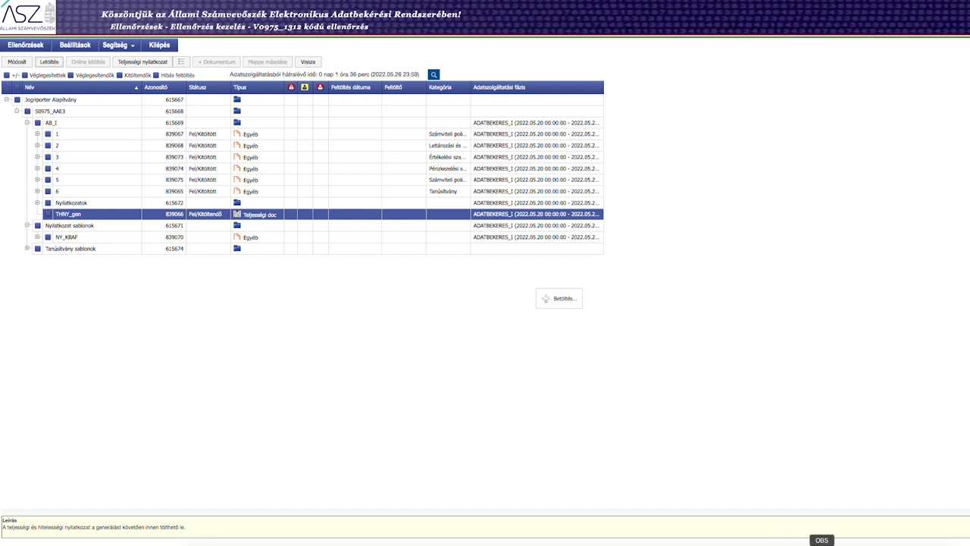
- Consult the notice PDF's completeness declaration instructions on how to generate and submit it, then check the Dokumentumok jegyzéke page
{"action": "left_click", "coordinate": [875, 542]}
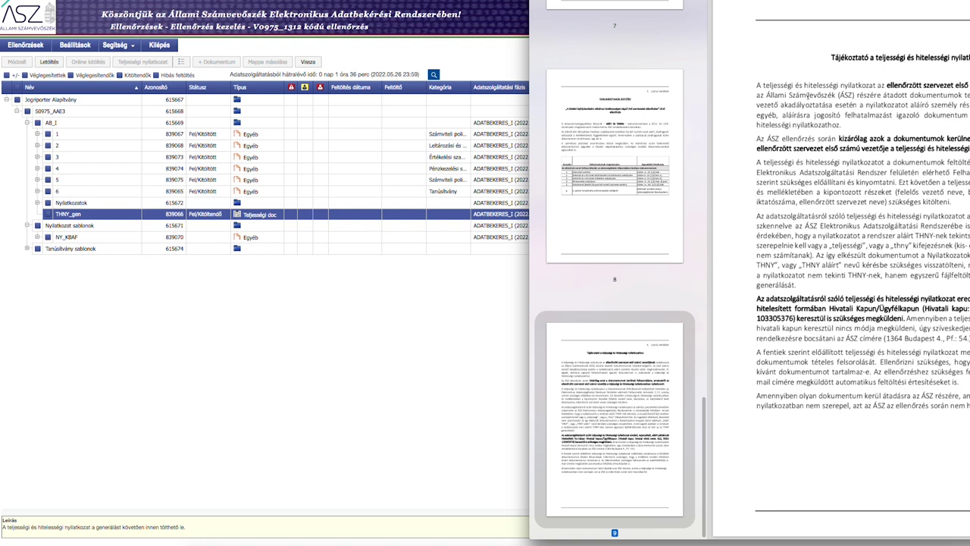
{"action": "scroll", "coordinate": [843, 170], "scroll_direction": "up", "scroll_amount": 2}
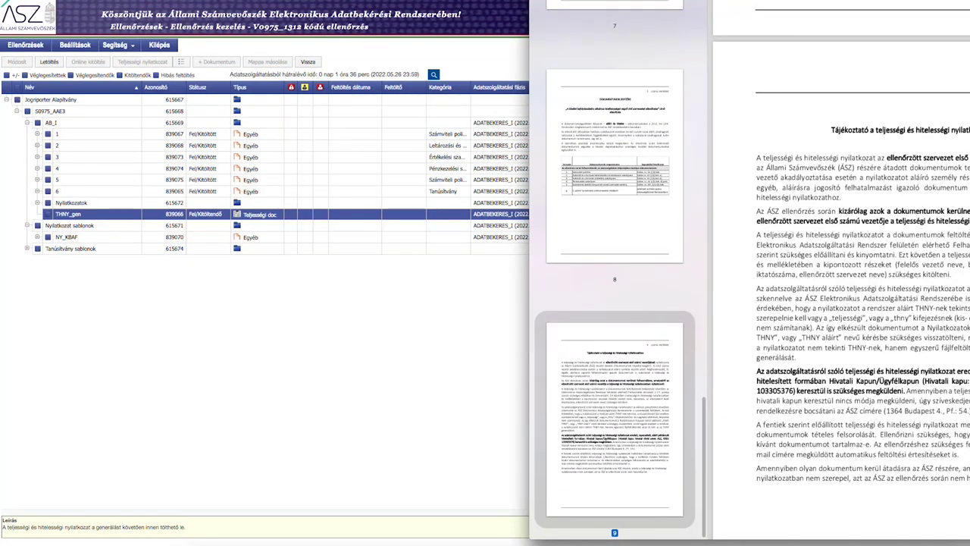
{"action": "scroll", "coordinate": [841, 246], "scroll_direction": "down", "scroll_amount": 1}
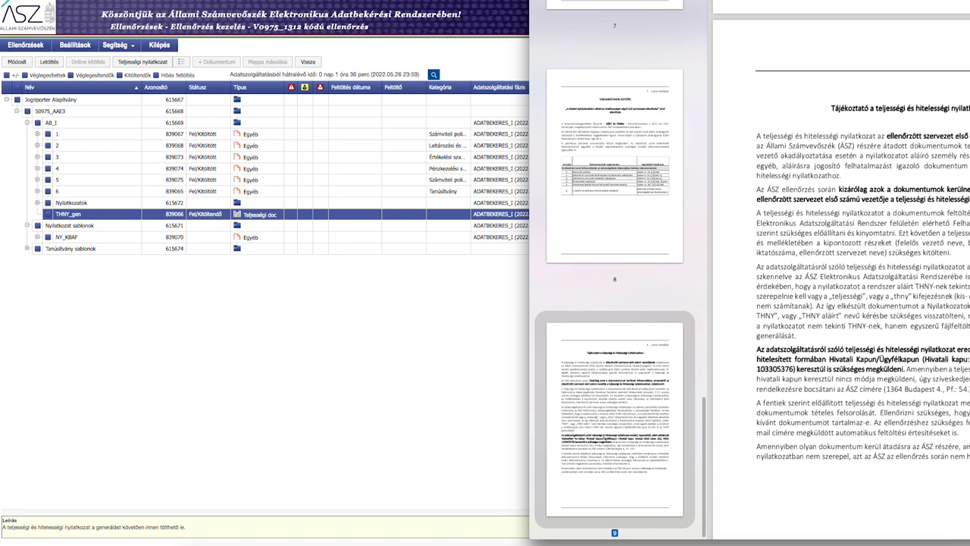
{"action": "scroll", "coordinate": [840, 233], "scroll_direction": "down", "scroll_amount": 1}
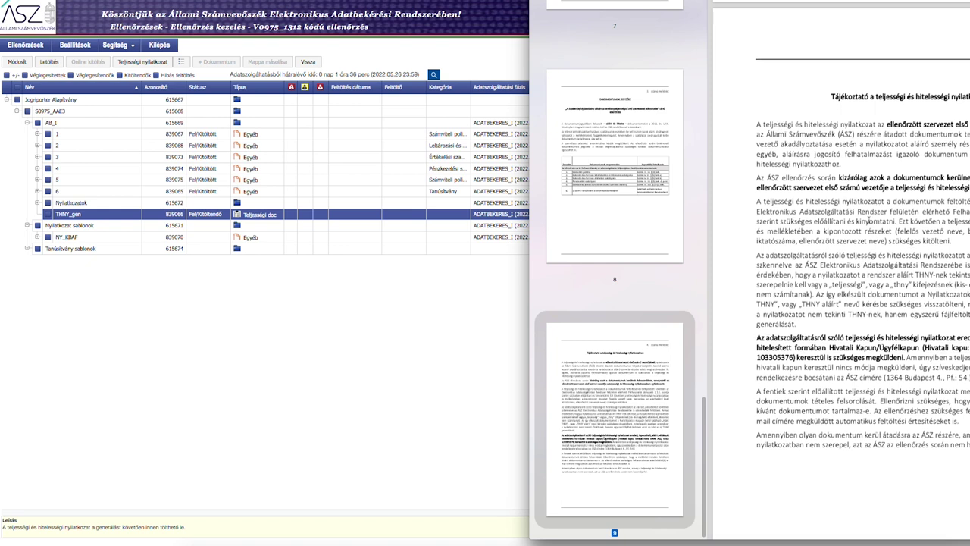
{"action": "left_click_drag", "start_coordinate": [950, 211], "coordinate": [969, 213]}
{"action": "scroll", "coordinate": [812, 288], "scroll_direction": "up", "scroll_amount": 10}
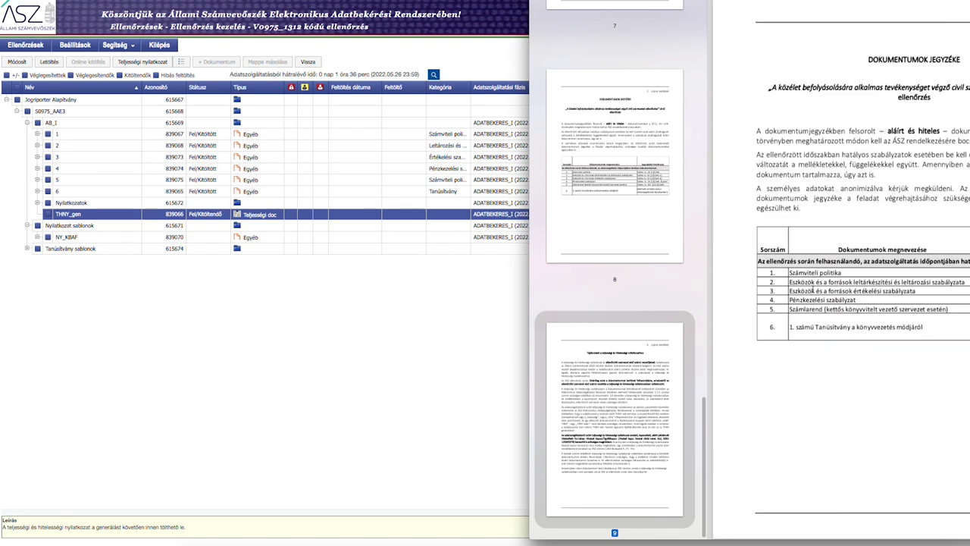
- Check the earlier login instructions and the Dokumentumok jegyzéke page in the notice PDF, and return to the data request tree
{"action": "scroll", "coordinate": [813, 289], "scroll_direction": "up", "scroll_amount": 10}
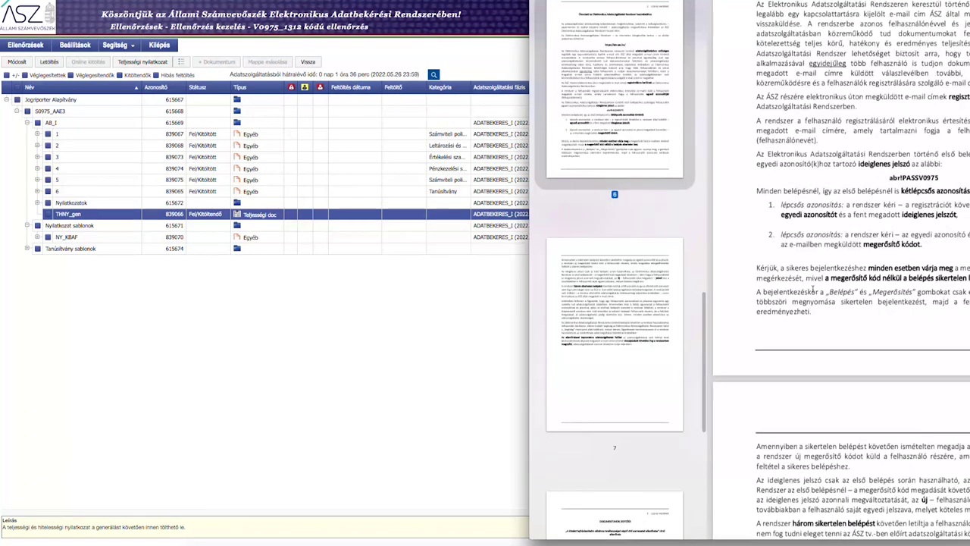
{"action": "scroll", "coordinate": [812, 290], "scroll_direction": "down", "scroll_amount": 10}
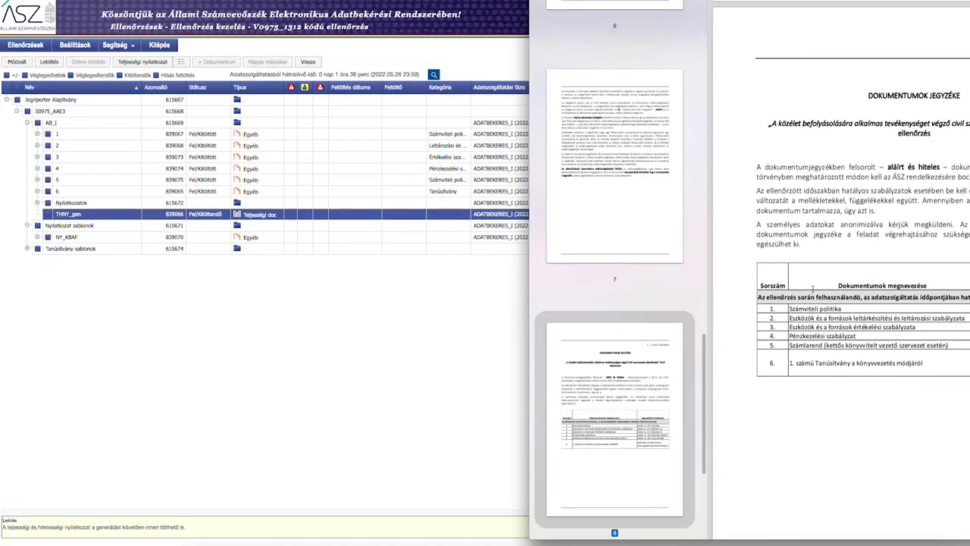
{"action": "left_click", "coordinate": [319, 332]}
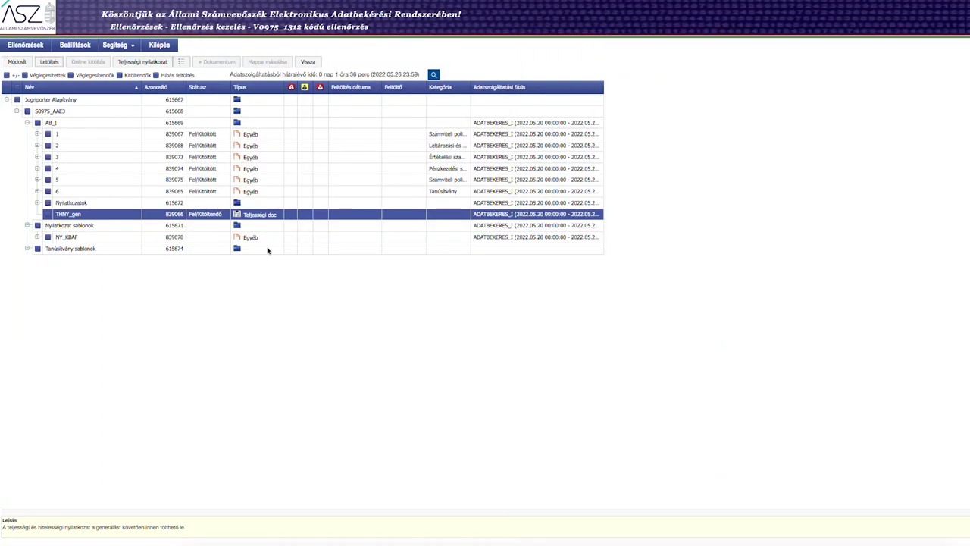
- Try to expand the NY_KBAF entry, and return to the audits from the error page
{"action": "left_click", "coordinate": [38, 238]}
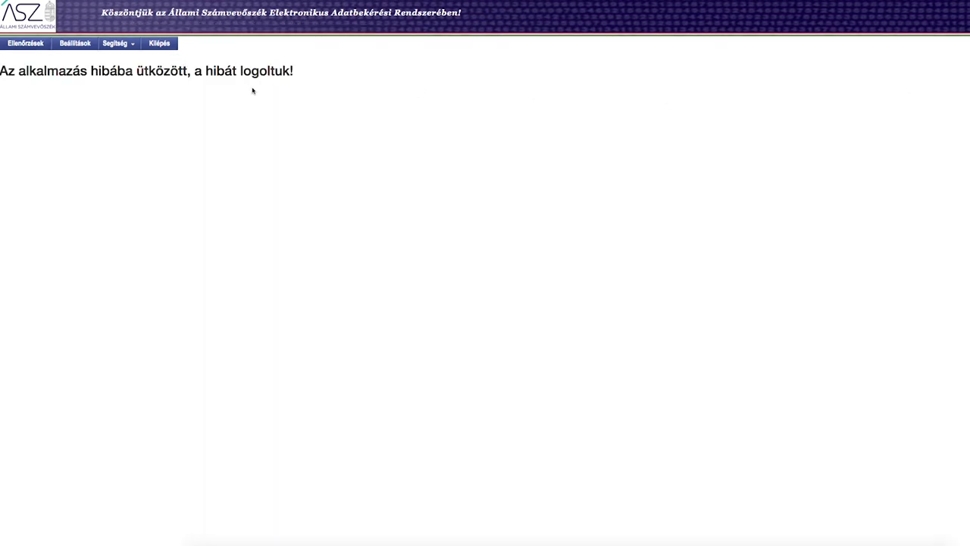
{"action": "left_click", "coordinate": [27, 47]}
{"action": "left_click", "coordinate": [36, 47]}
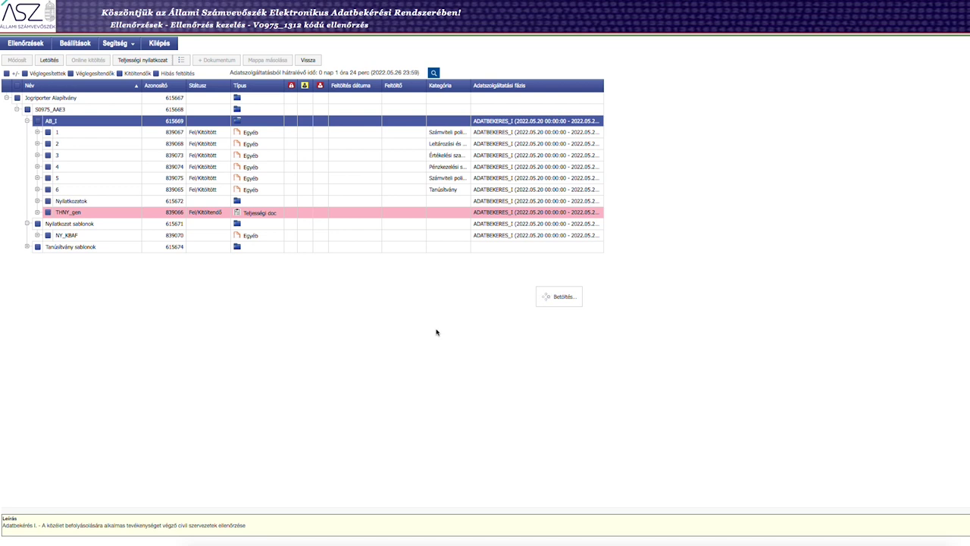
- Generate the completeness declaration for the AB_I folder and download its PDF, closing the generation dialog and going back to the audits
{"action": "left_click", "coordinate": [142, 63]}
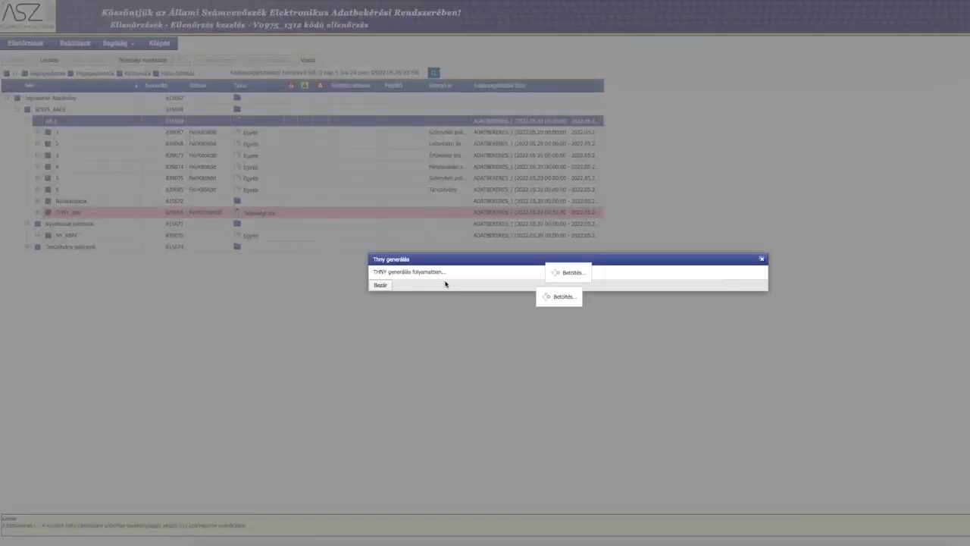
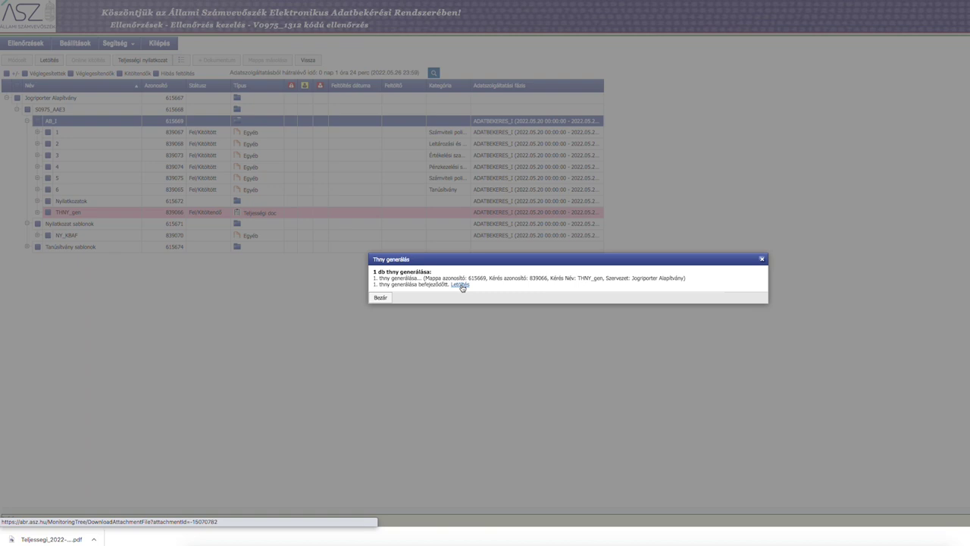
{"action": "left_click", "coordinate": [380, 298]}
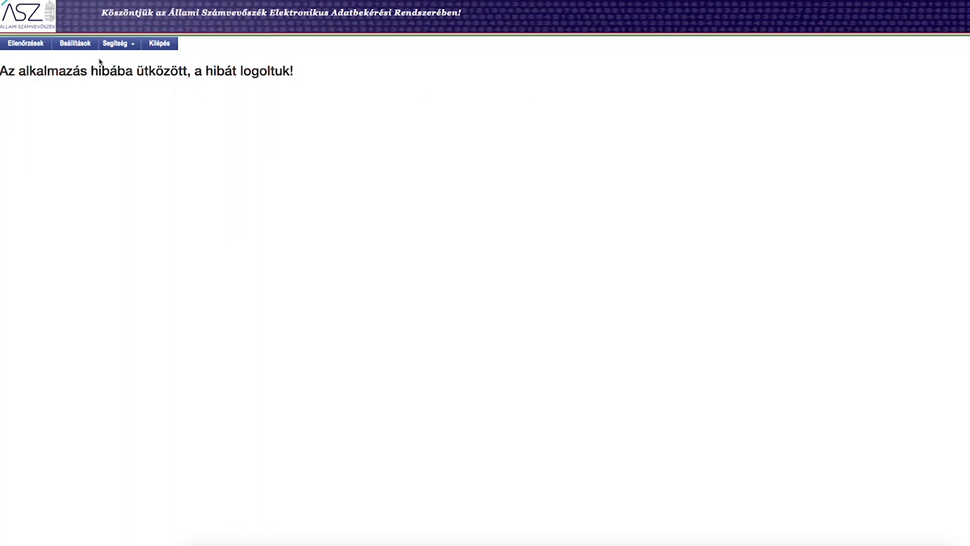
{"action": "left_click", "coordinate": [28, 45]}
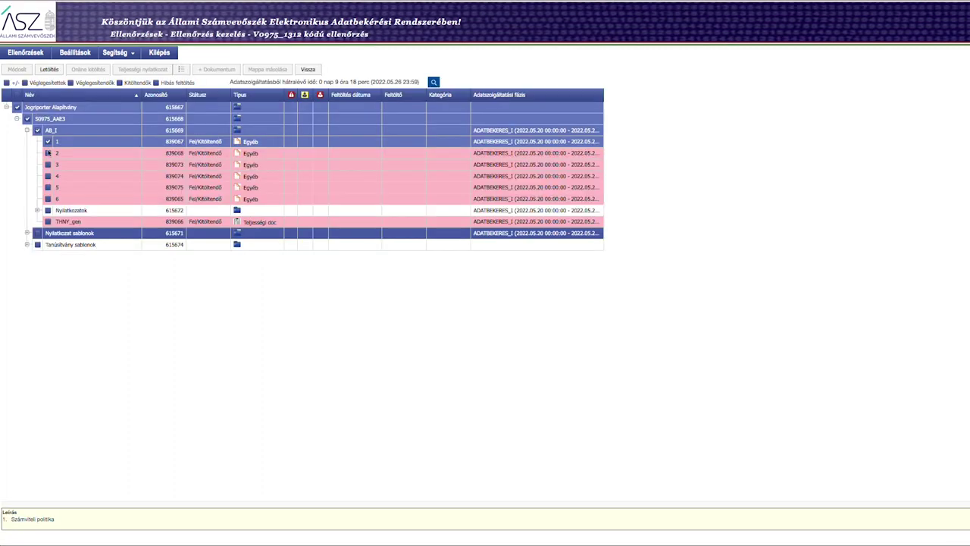
- Try selecting the Tanúsítvány sablonok folder, read through the error message and dismiss both alerts
{"action": "left_click", "coordinate": [57, 245]}
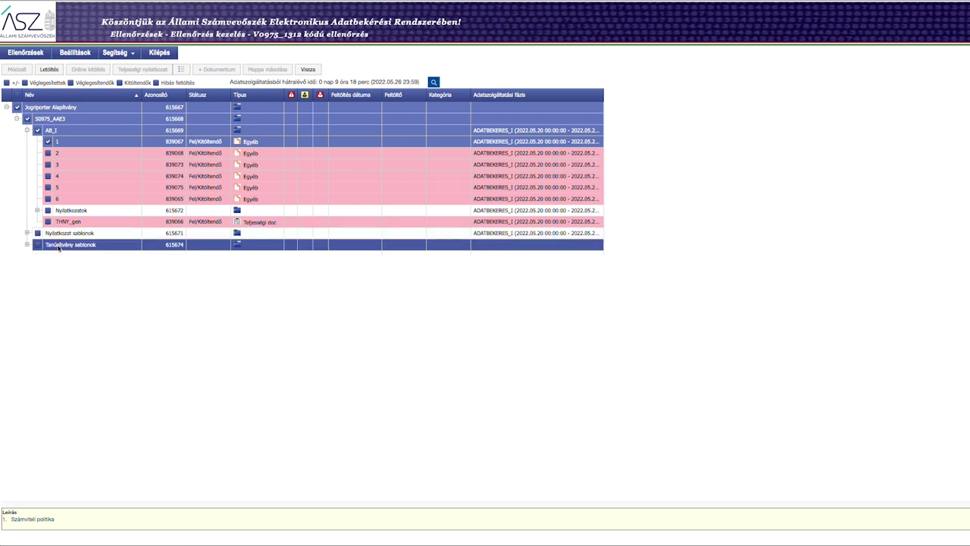
{"action": "scroll", "coordinate": [613, 42], "scroll_direction": "down", "scroll_amount": 5}
{"action": "scroll", "coordinate": [613, 42], "scroll_direction": "down", "scroll_amount": 8}
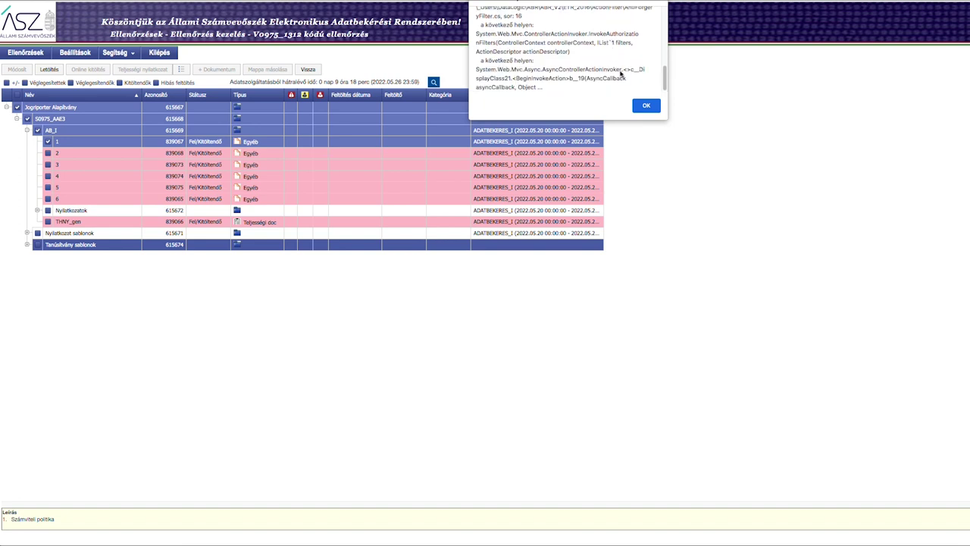
{"action": "left_click", "coordinate": [646, 105]}
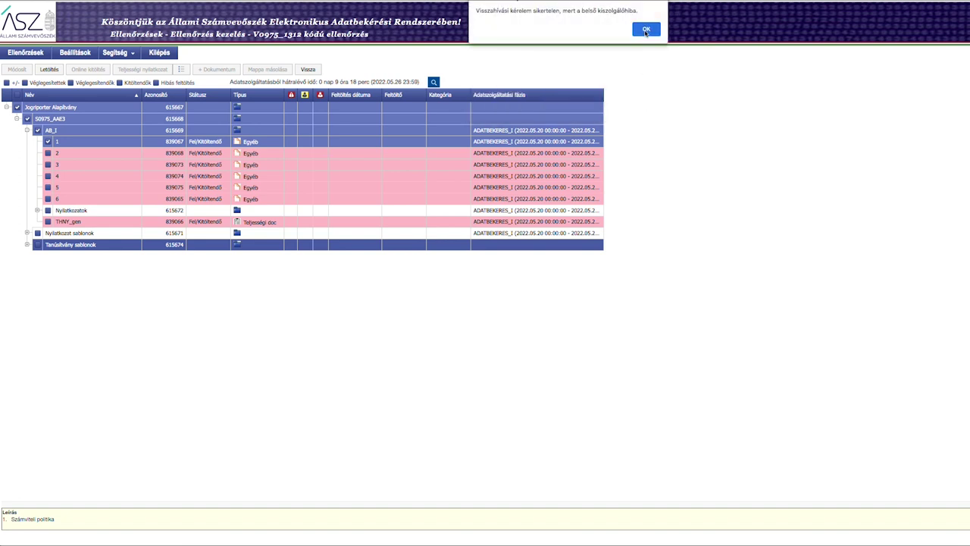
{"action": "left_click", "coordinate": [646, 31]}
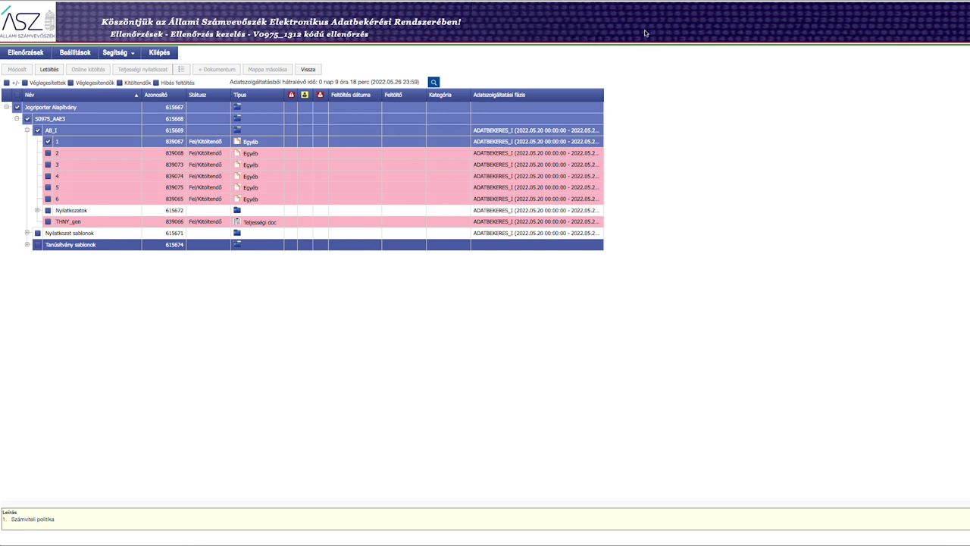
- Try selecting the Nyilatkozat sablonok folder, and dismiss its error alerts after reading them
{"action": "left_click", "coordinate": [91, 234]}
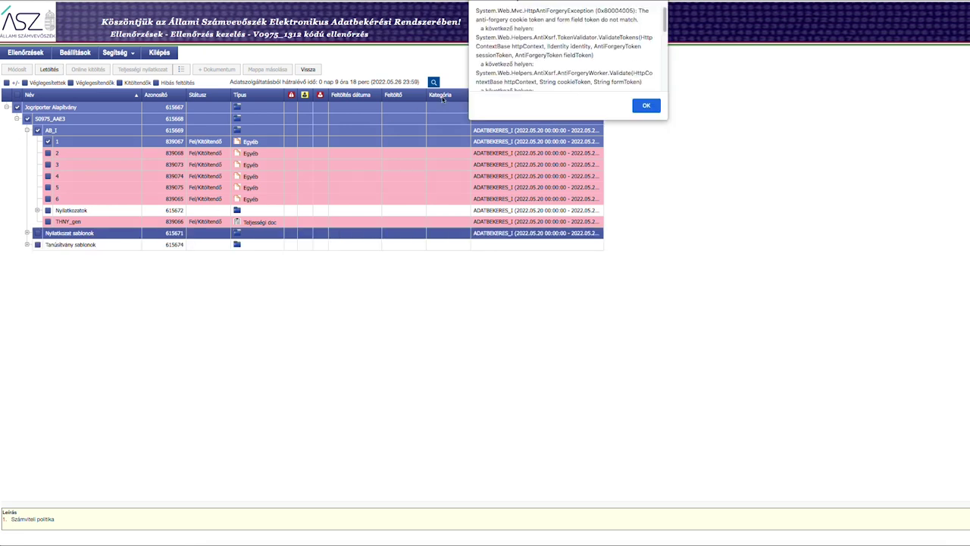
{"action": "scroll", "coordinate": [528, 46], "scroll_direction": "down", "scroll_amount": 5}
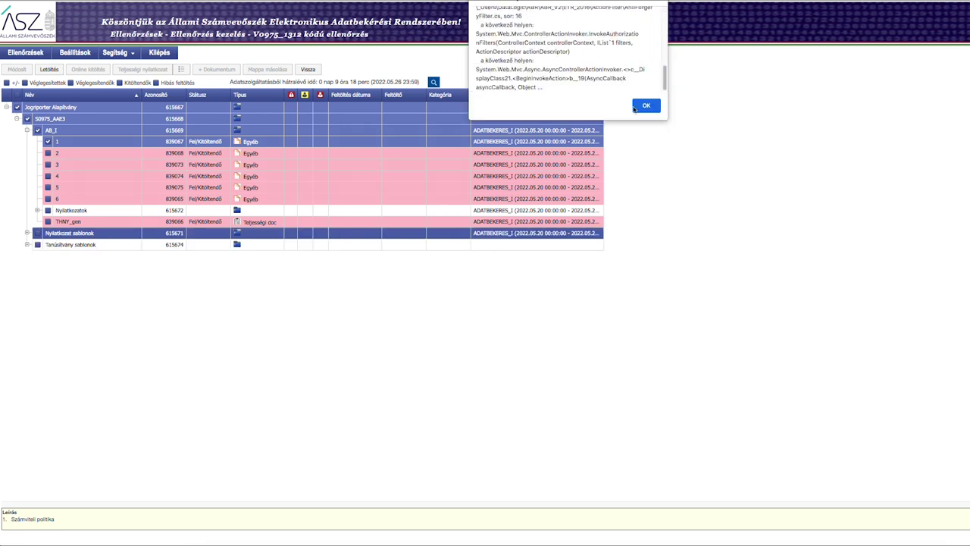
{"action": "left_click", "coordinate": [644, 108]}
{"action": "left_click", "coordinate": [646, 31]}
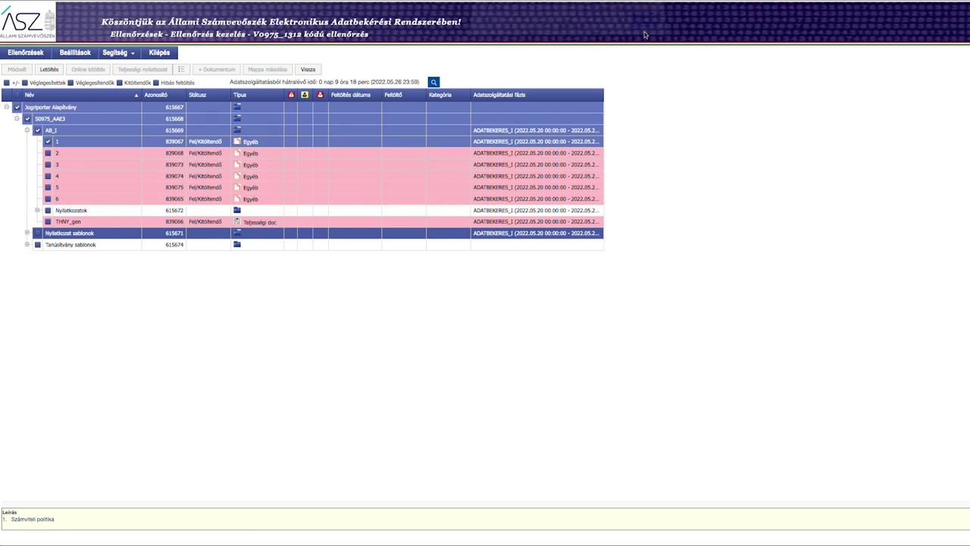
- Try selecting document request 2 under AB_I, and dismiss its error alerts after reading them
{"action": "left_click", "coordinate": [62, 153]}
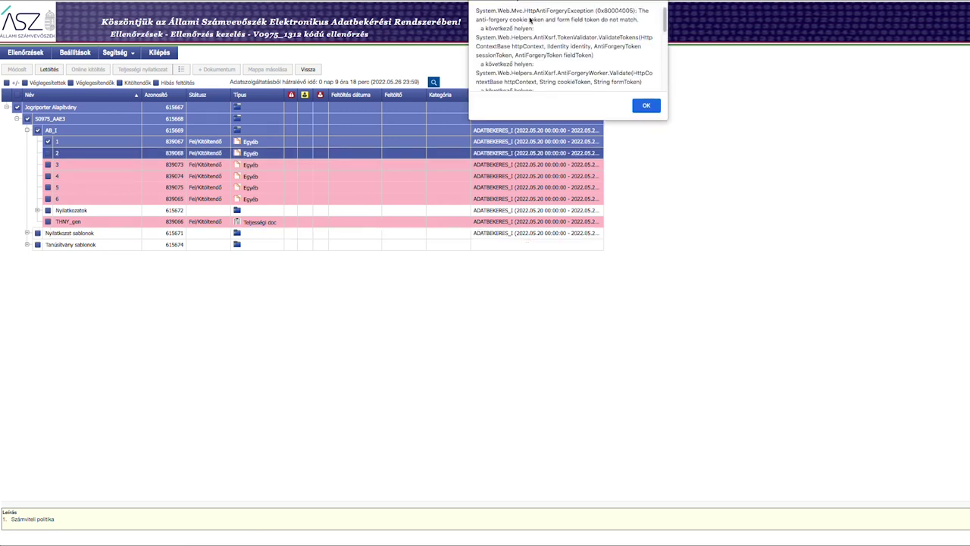
{"action": "scroll", "coordinate": [620, 79], "scroll_direction": "down", "scroll_amount": 3}
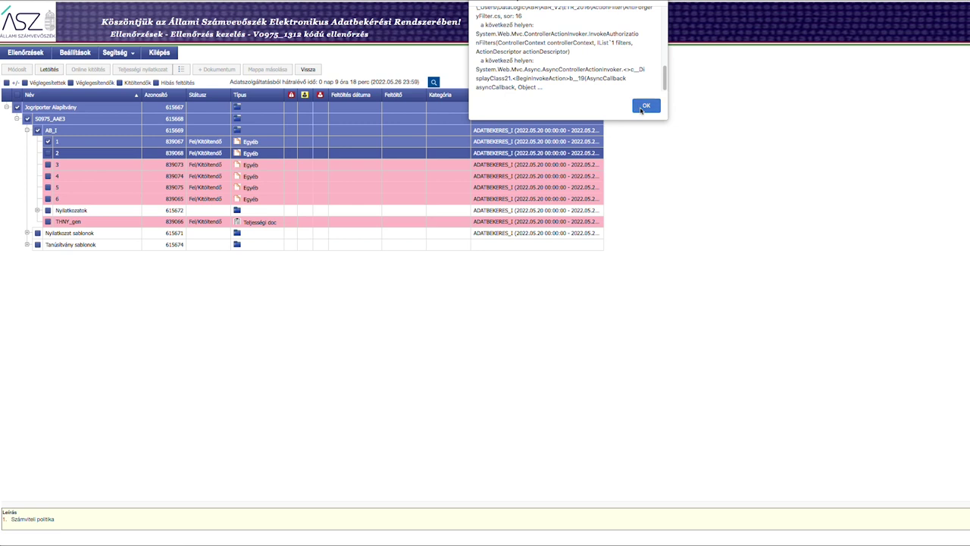
{"action": "left_click", "coordinate": [642, 106]}
{"action": "left_click", "coordinate": [642, 30]}
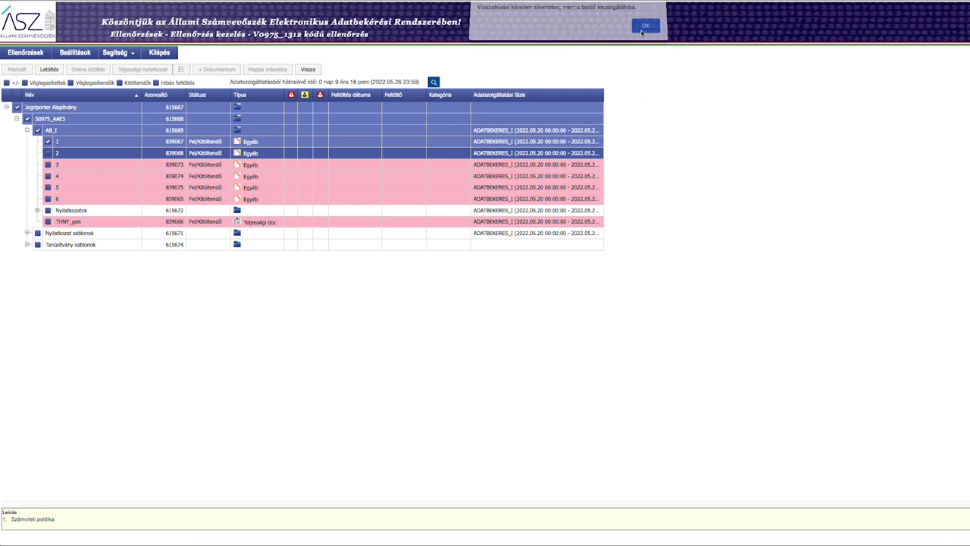
- Select and unmark the Jogriporter Alapítvány row and try to unmark S0975_AAE3, dismissing every error alert
{"action": "left_click", "coordinate": [49, 108]}
{"action": "left_click", "coordinate": [648, 103]}
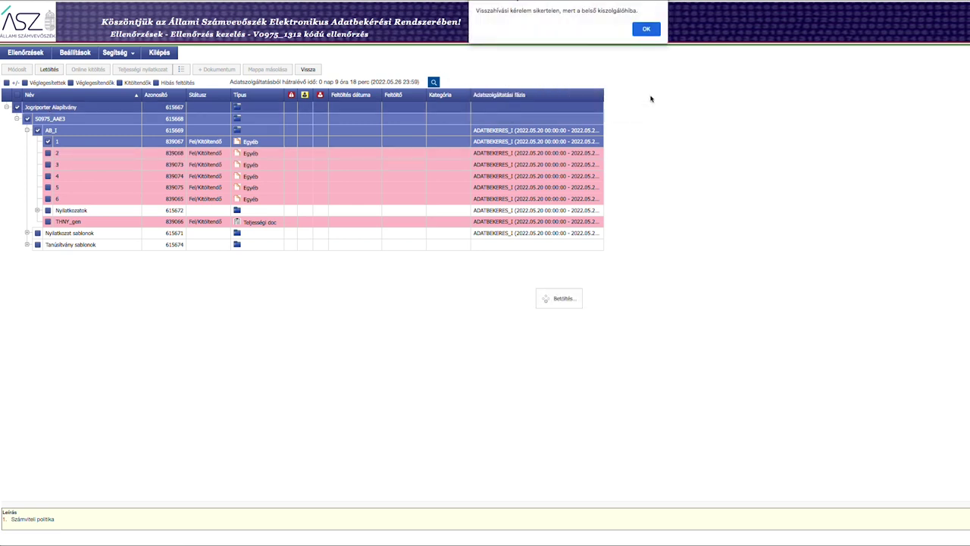
{"action": "left_click", "coordinate": [655, 32]}
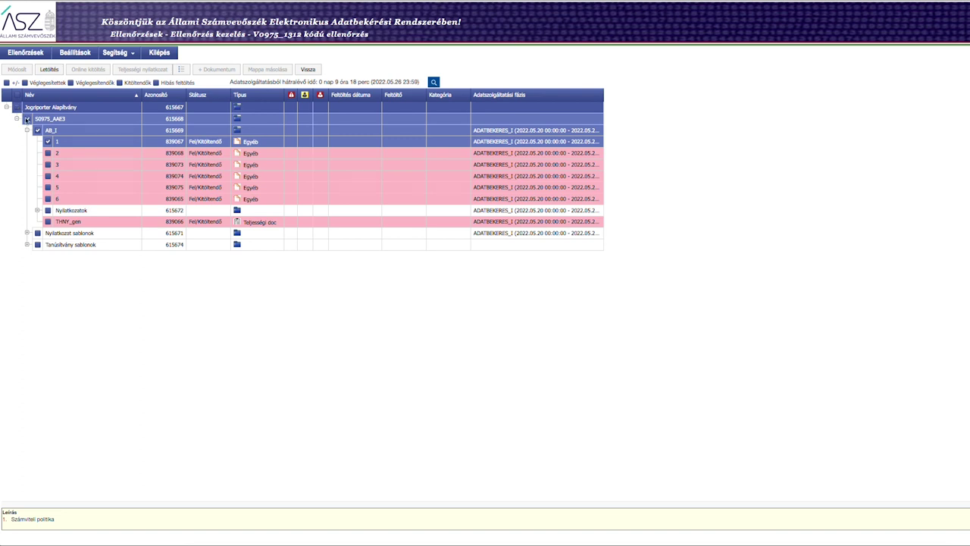
{"action": "left_click", "coordinate": [27, 119]}
{"action": "left_click", "coordinate": [650, 32]}
{"action": "left_click", "coordinate": [646, 105]}
- Unmark the AB_I folder and document request 1, dismissing the error alerts after each change
{"action": "left_click", "coordinate": [38, 130]}
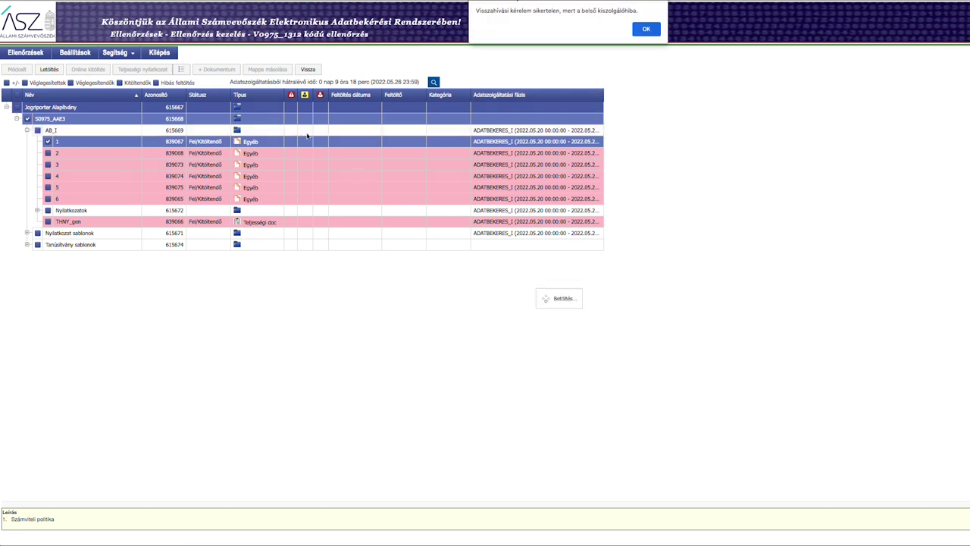
{"action": "left_click", "coordinate": [646, 32]}
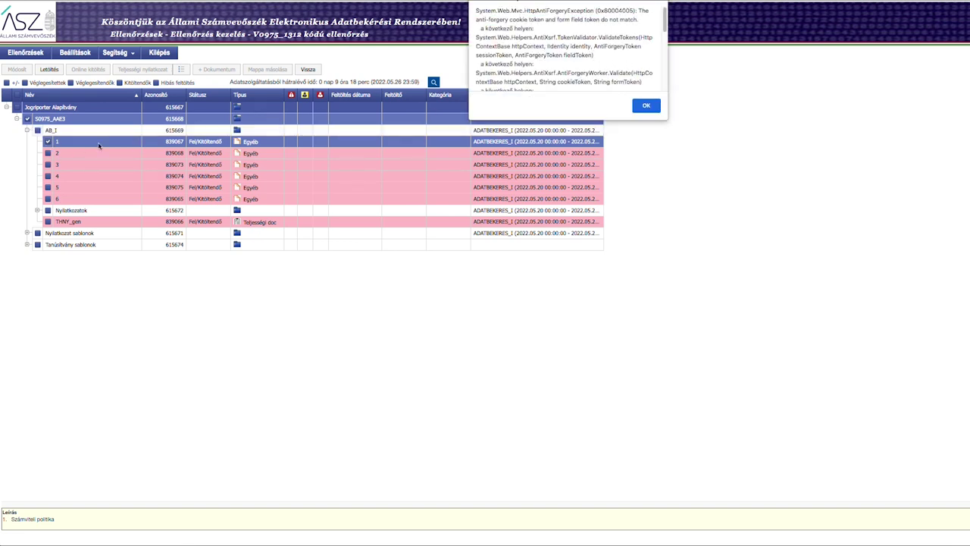
{"action": "left_click", "coordinate": [638, 105]}
{"action": "left_click", "coordinate": [48, 142]}
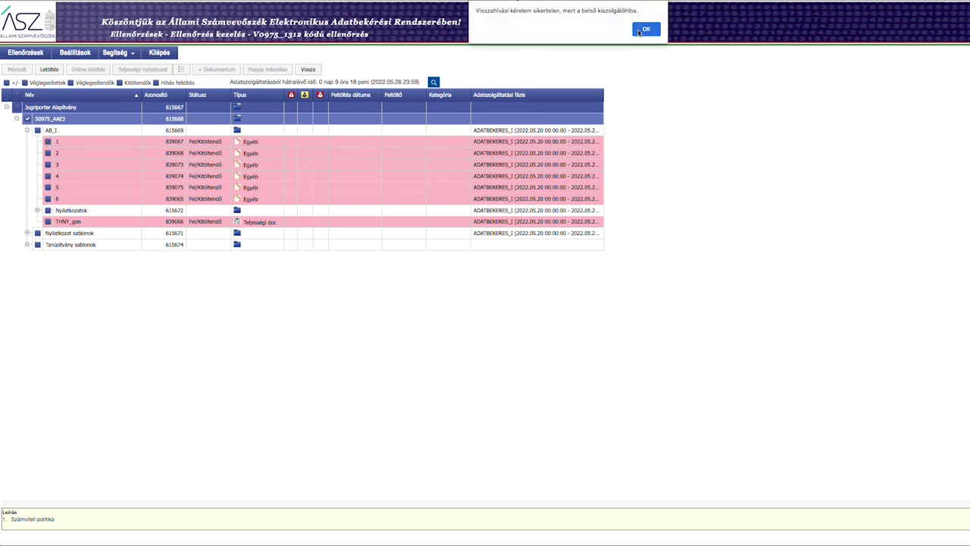
{"action": "left_click", "coordinate": [639, 32]}
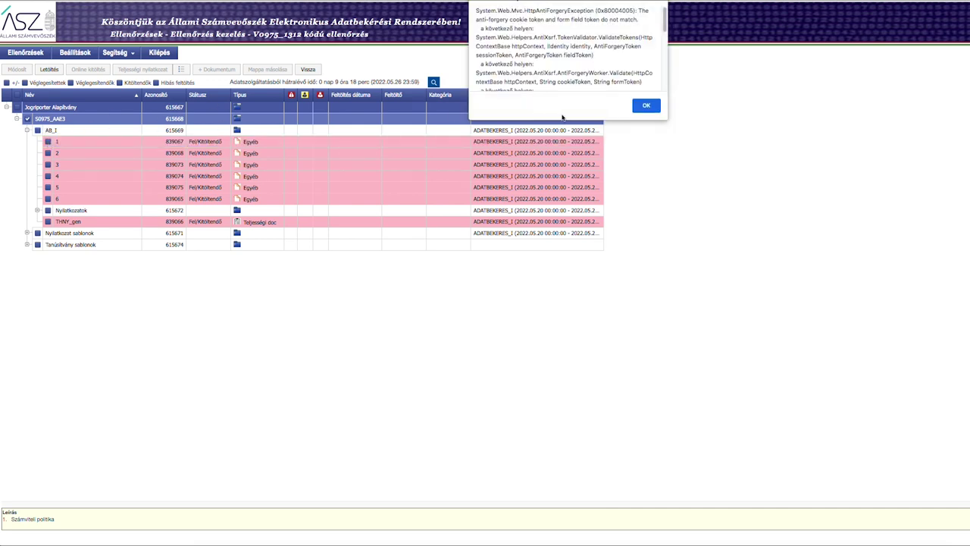
{"action": "scroll", "coordinate": [622, 70], "scroll_direction": "down", "scroll_amount": 5}
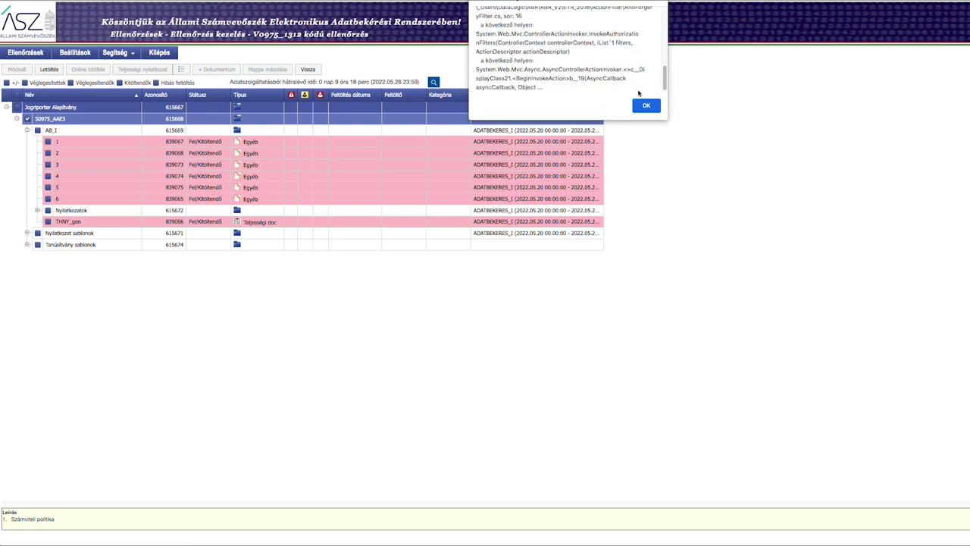
{"action": "left_click", "coordinate": [646, 106]}
- Try selecting document request 6 under AB_I, and dismiss both error alerts
{"action": "left_click", "coordinate": [70, 199]}
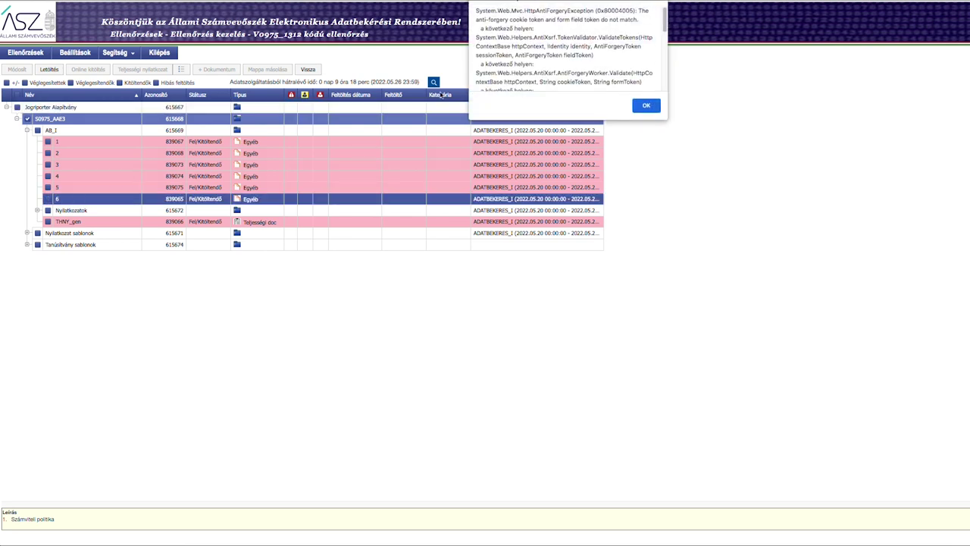
{"action": "left_click", "coordinate": [646, 105]}
{"action": "left_click", "coordinate": [647, 30]}
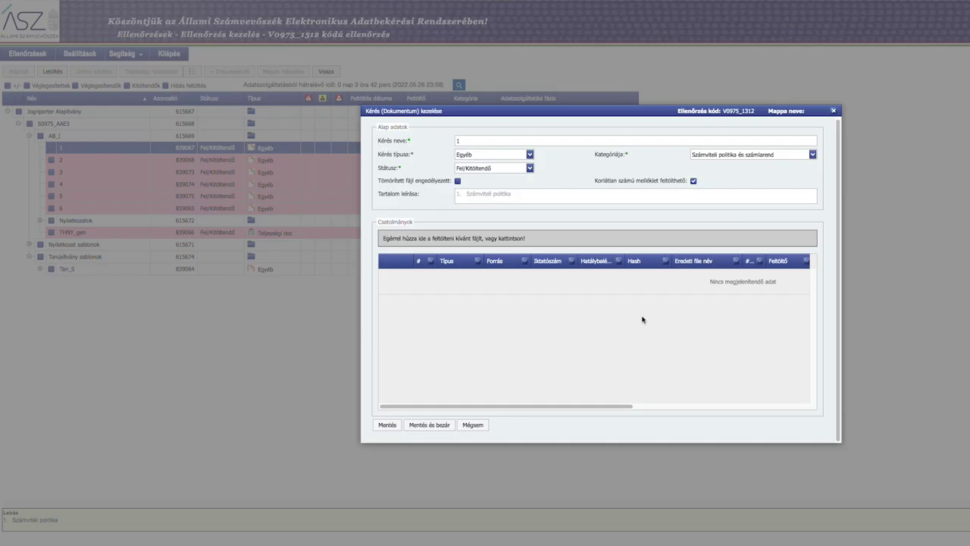
- Try to attach 1_Szamviteli_politika_JA.pdf to document request 1, and dismiss the error message after reading it
{"action": "left_click", "coordinate": [454, 238]}
{"action": "left_click", "coordinate": [361, 16]}
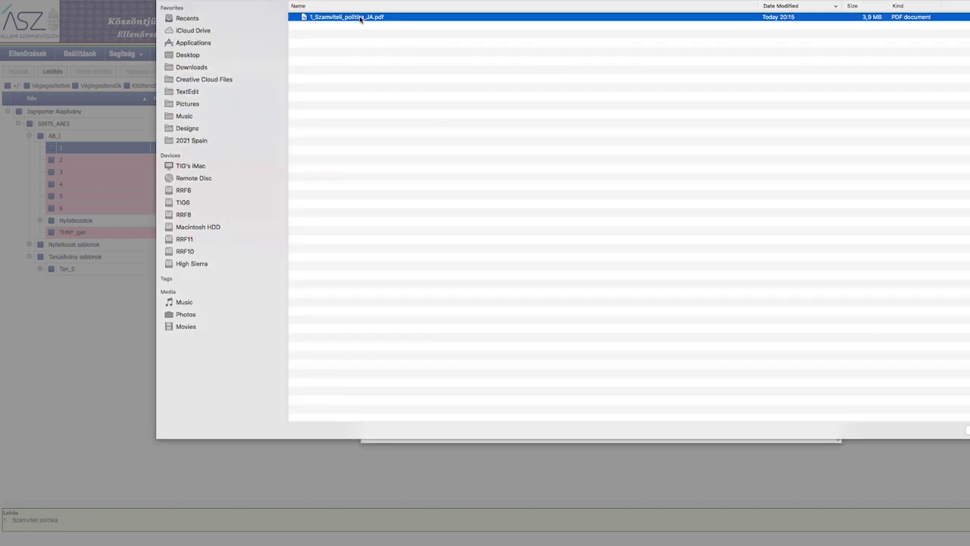
{"action": "left_click", "coordinate": [967, 430]}
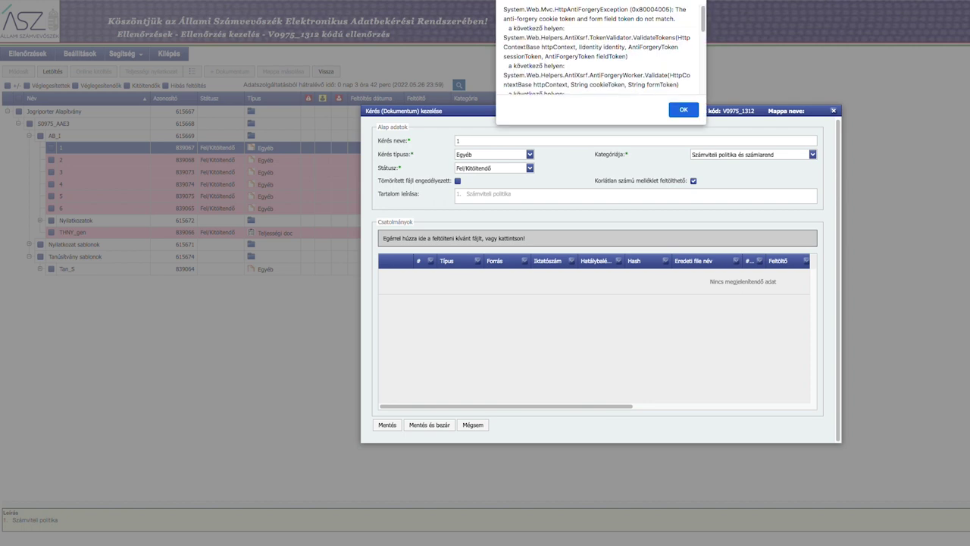
{"action": "left_click_drag", "start_coordinate": [706, 21], "coordinate": [703, 91]}
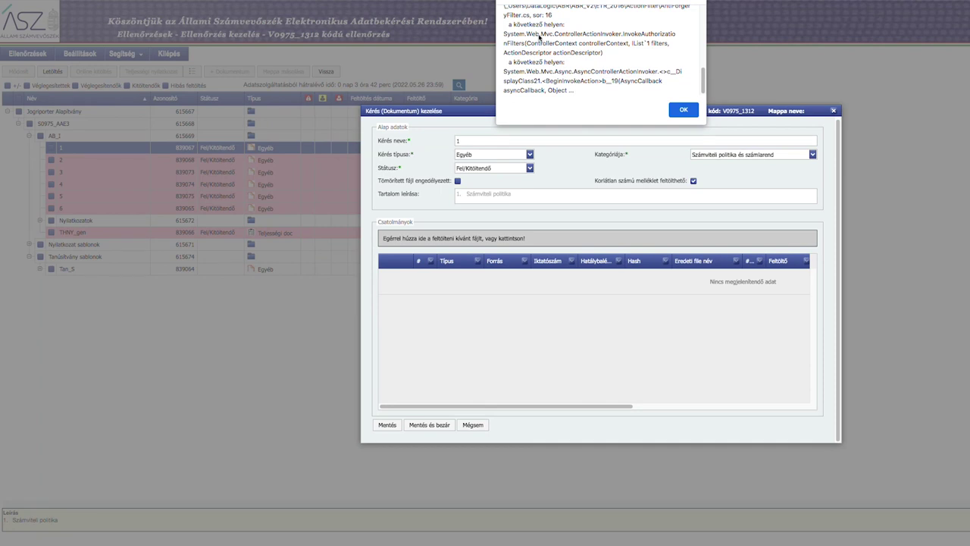
{"action": "left_click", "coordinate": [671, 112]}
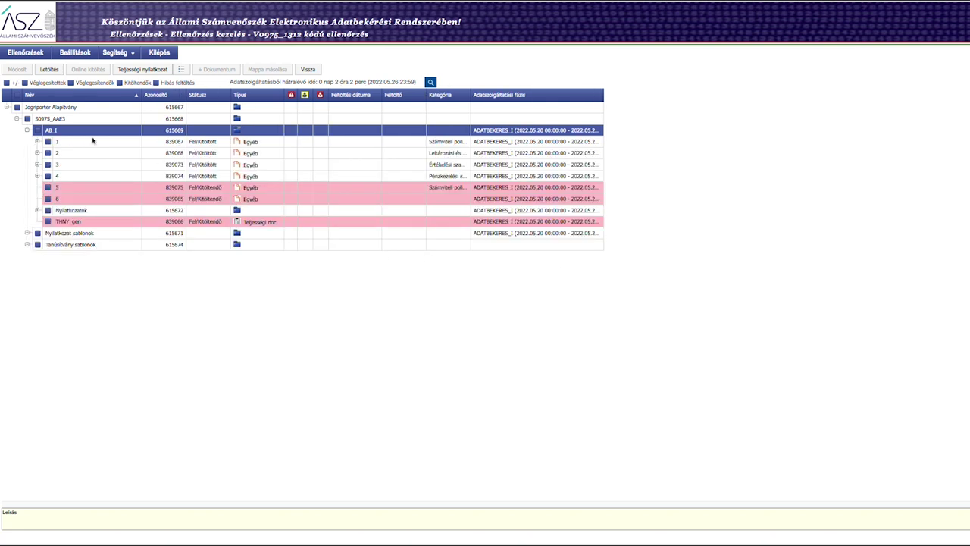
- Select document request 5 and check its required document in the notice PDF's Dokumentumok jegyzéke, returning to the request tree
{"action": "left_click", "coordinate": [75, 188]}
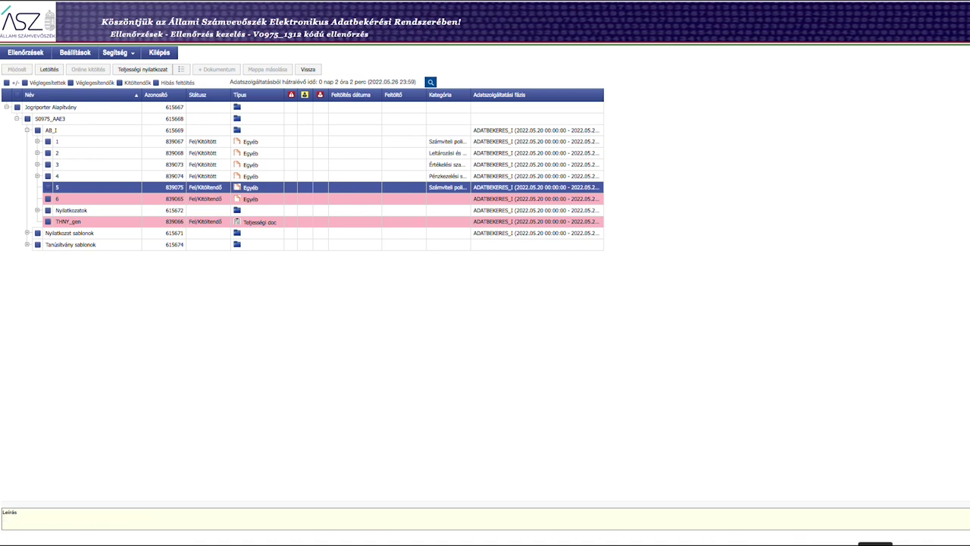
{"action": "scroll", "coordinate": [911, 348], "scroll_direction": "down", "scroll_amount": 5}
{"action": "scroll", "coordinate": [912, 348], "scroll_direction": "down", "scroll_amount": 3}
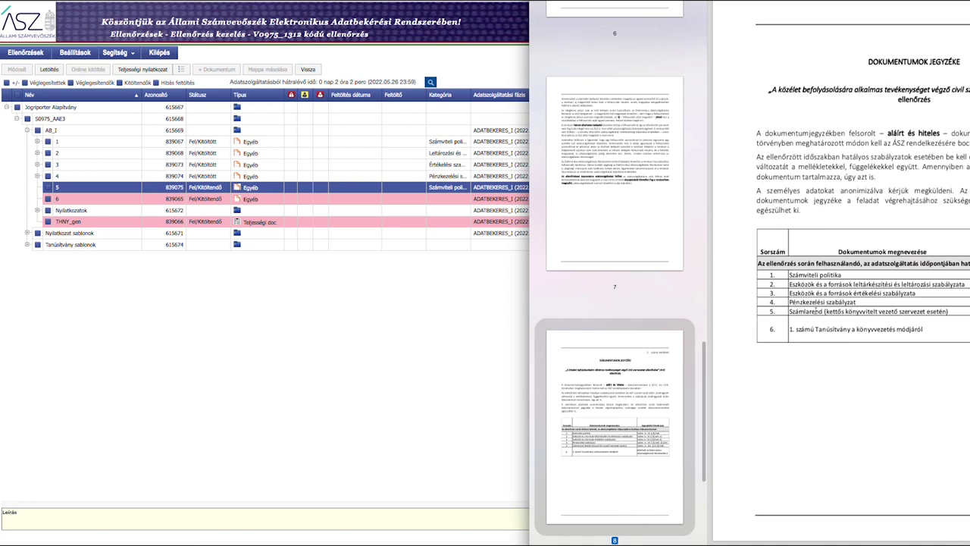
{"action": "left_click", "coordinate": [433, 319]}
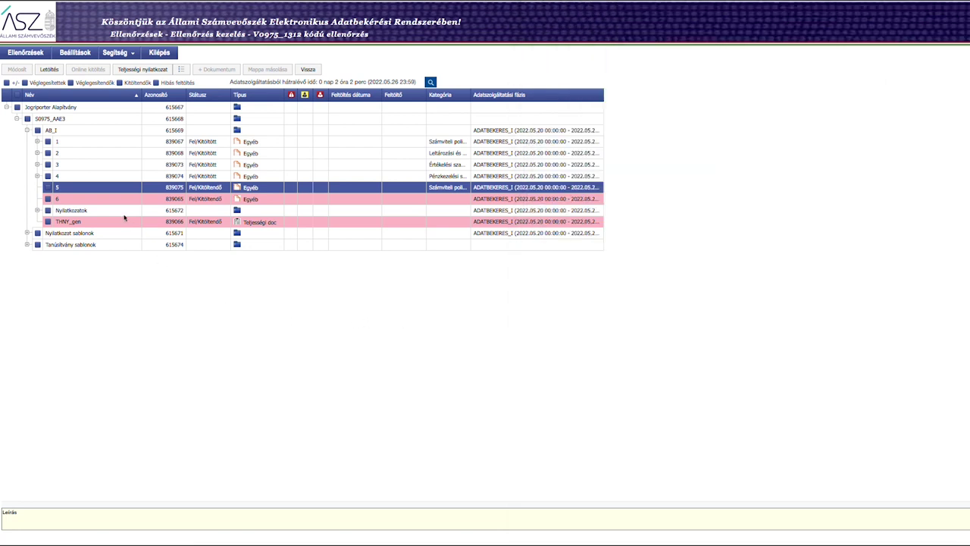
- Attach 5_szirend_bizonylati_szabalyzat_JA.pdf to document request 5, keep waiting while the page is unresponsive, and save and close the request
{"action": "left_click", "coordinate": [48, 187]}
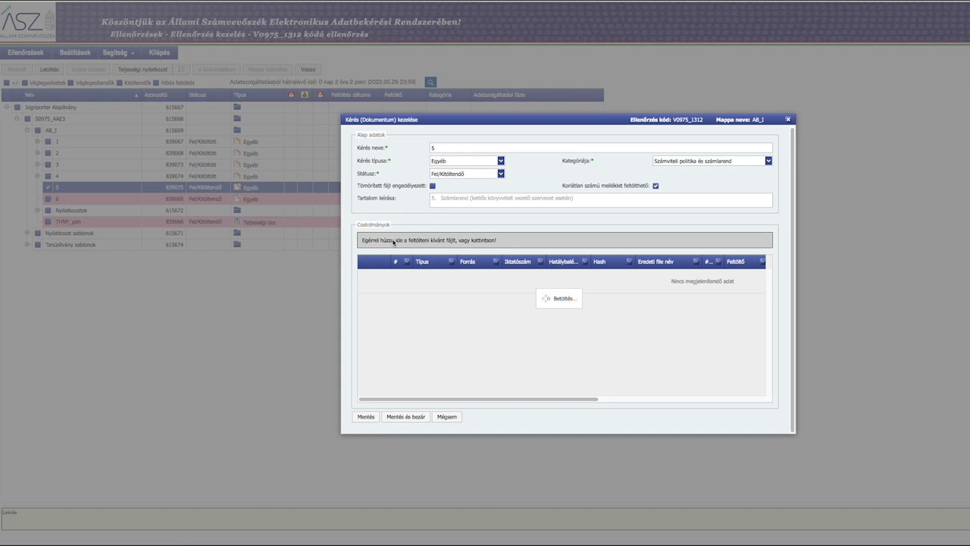
{"action": "left_click", "coordinate": [388, 240]}
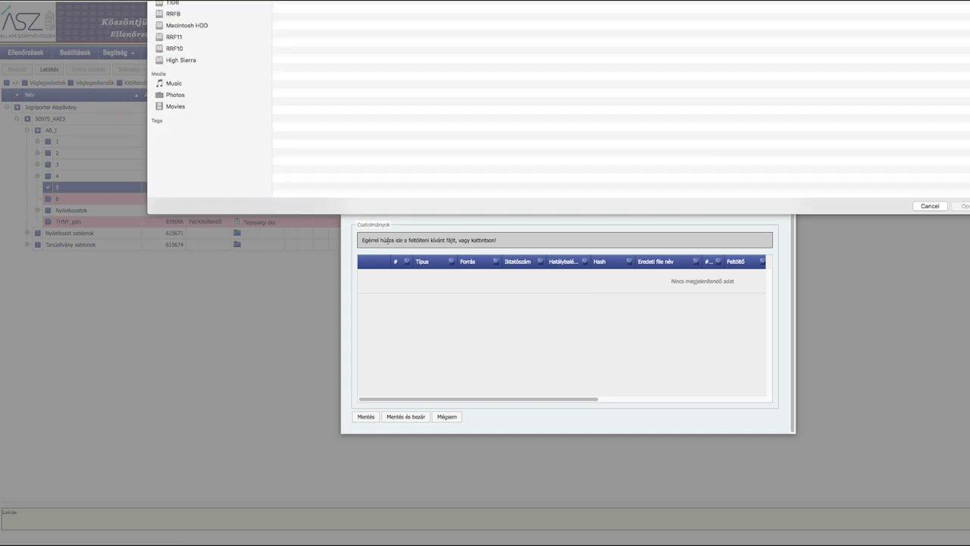
{"action": "left_click", "coordinate": [326, 35]}
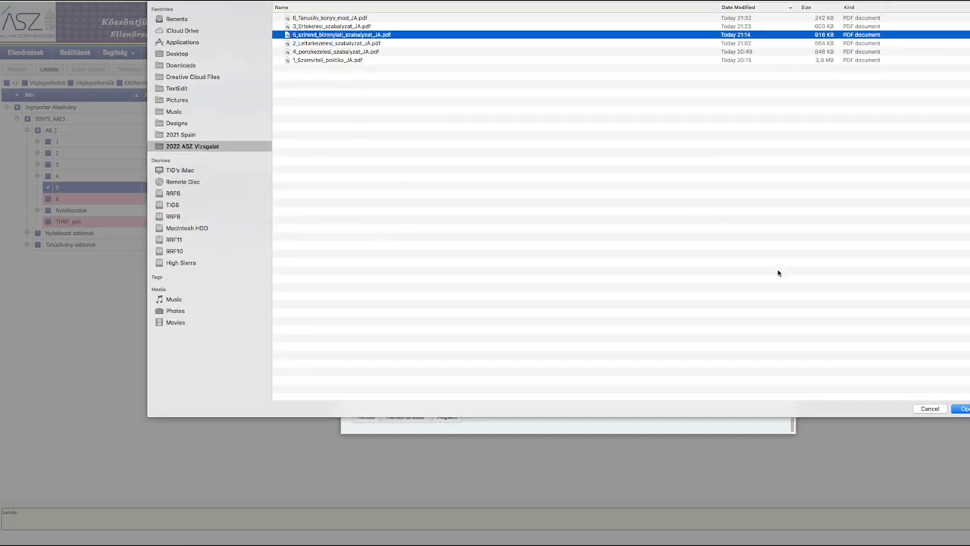
{"action": "left_click", "coordinate": [961, 408]}
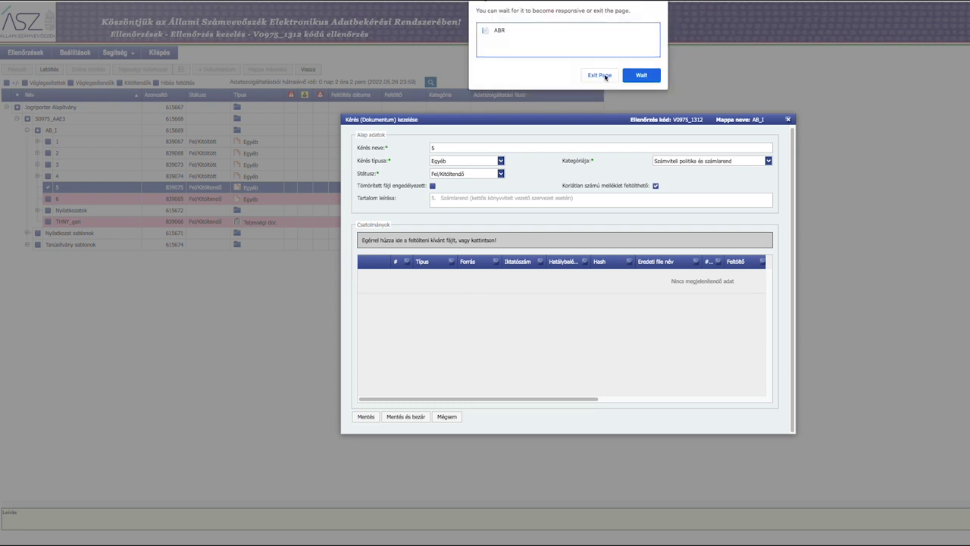
{"action": "left_click", "coordinate": [646, 78]}
{"action": "left_click", "coordinate": [645, 77]}
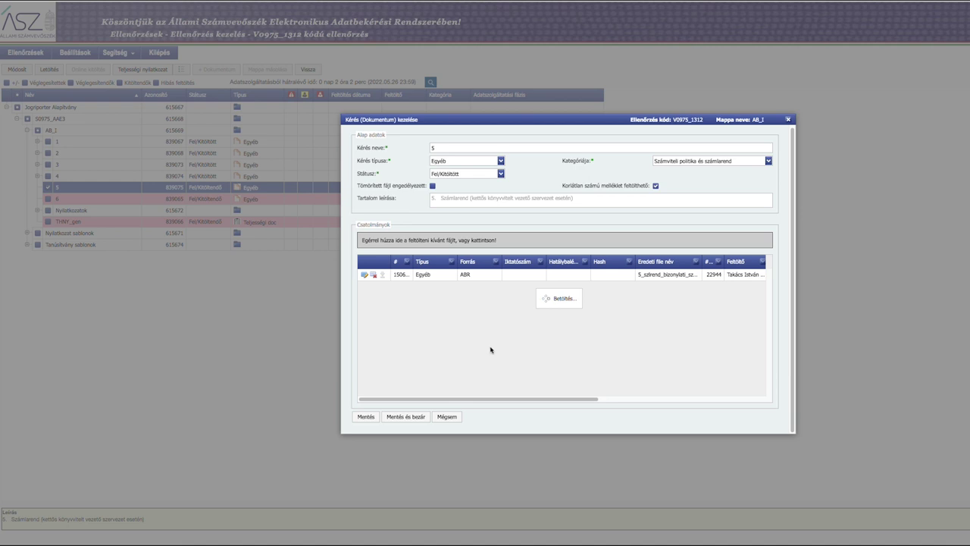
{"action": "left_click", "coordinate": [407, 417]}
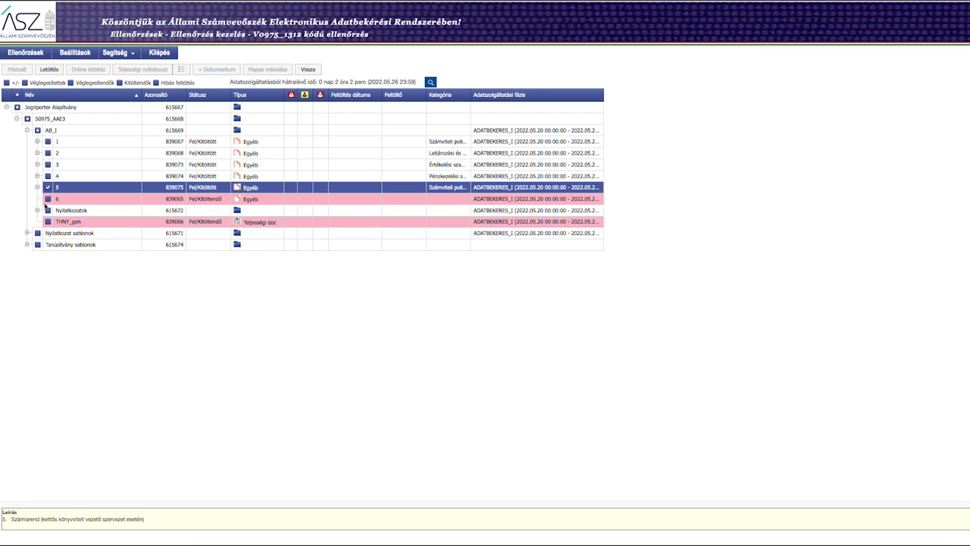
- Mark document request 6 and unmark request 5 under AB_I, dismissing the error alerts after each change
{"action": "left_click", "coordinate": [48, 199]}
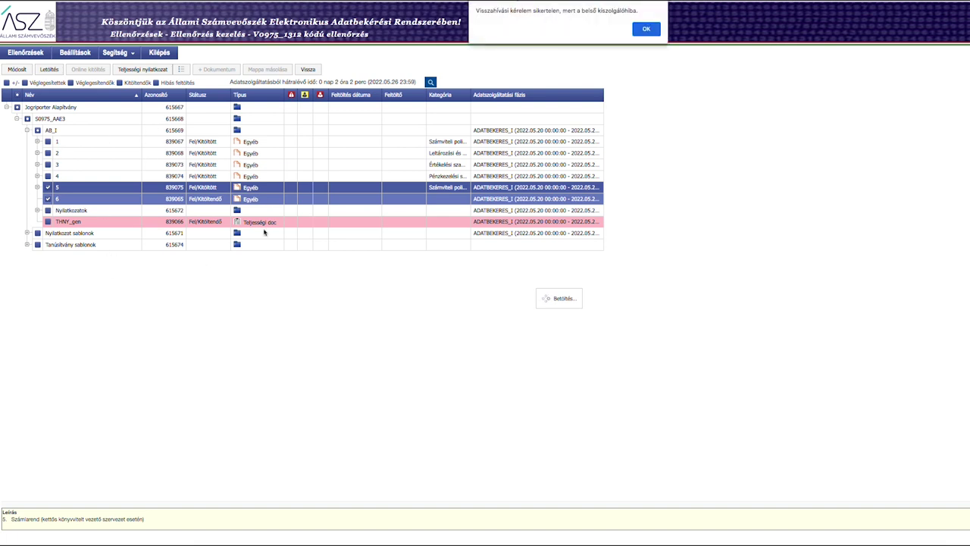
{"action": "left_click_drag", "start_coordinate": [636, 11], "coordinate": [476, 12]}
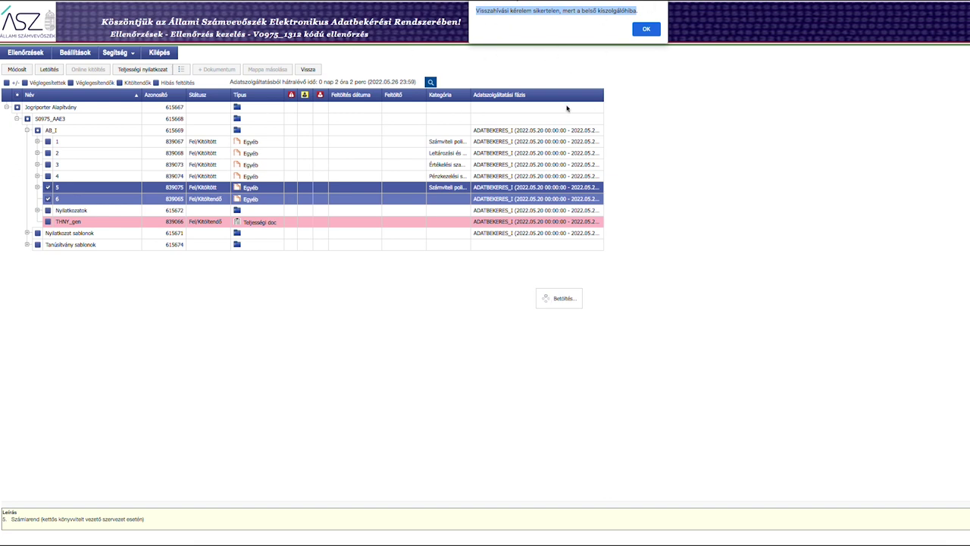
{"action": "left_click", "coordinate": [646, 31]}
{"action": "left_click", "coordinate": [646, 106]}
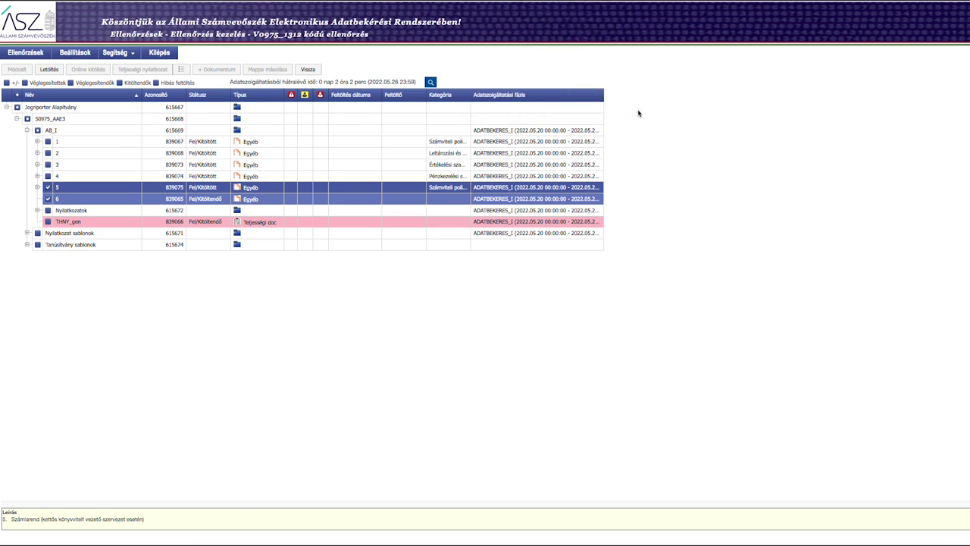
{"action": "left_click", "coordinate": [48, 187]}
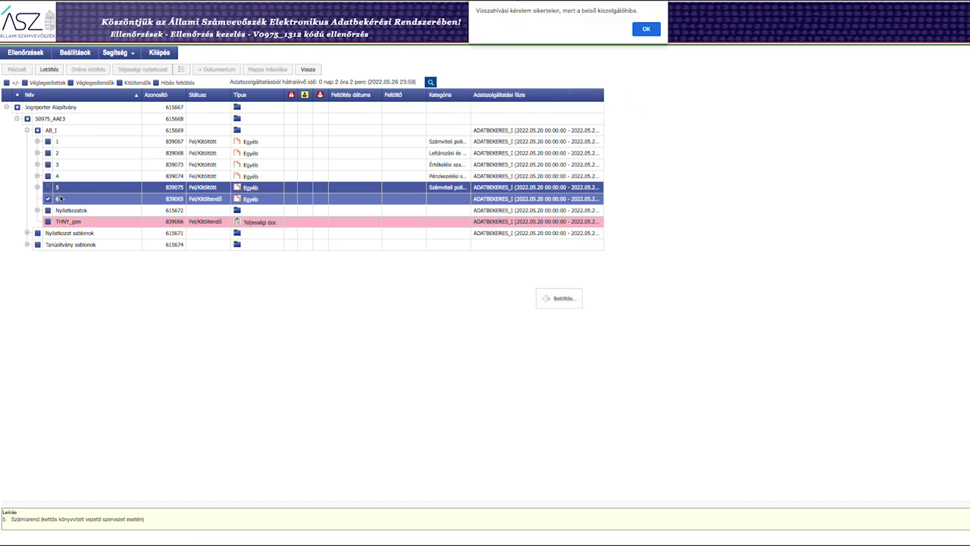
{"action": "left_click", "coordinate": [646, 28]}
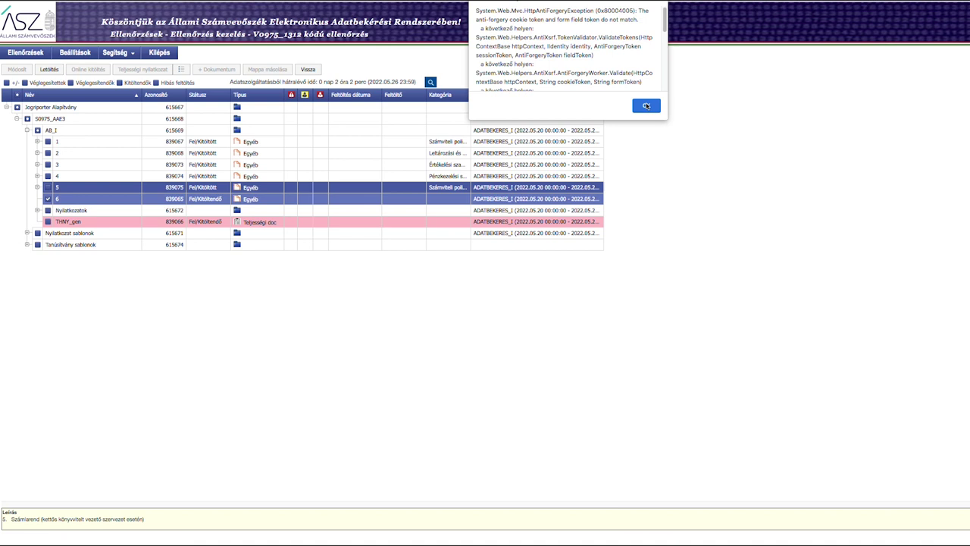
{"action": "left_click", "coordinate": [646, 106]}
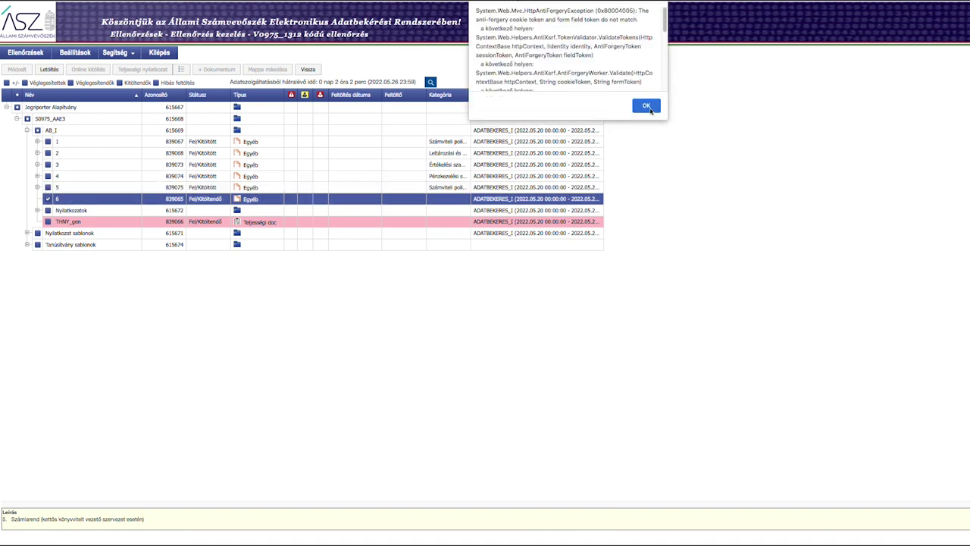
{"action": "left_click", "coordinate": [646, 106]}
{"action": "left_click", "coordinate": [648, 34]}
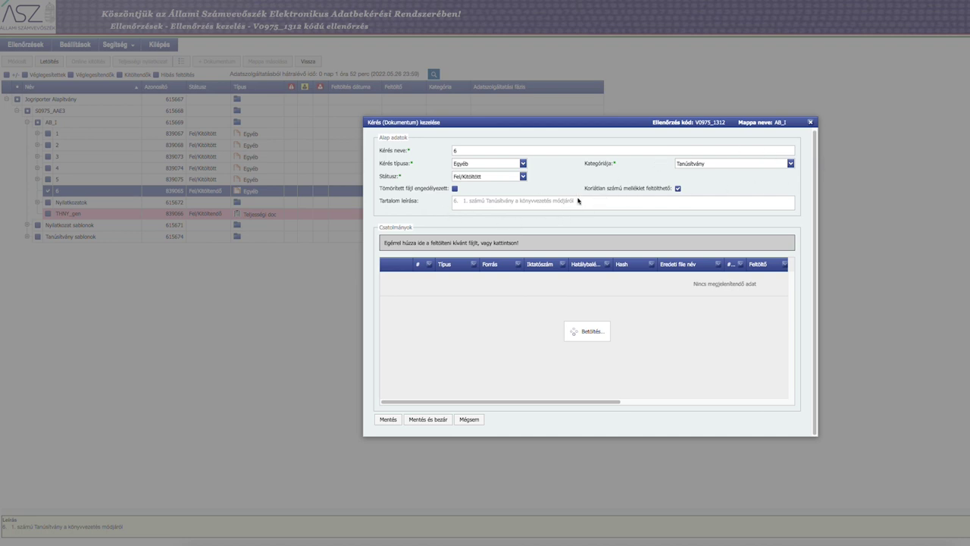
- Attach 6_Tanusitv_konyv_mod_JA.pdf to document request 6, cancel the extra file selection, and save and close the request
{"action": "left_click", "coordinate": [561, 242]}
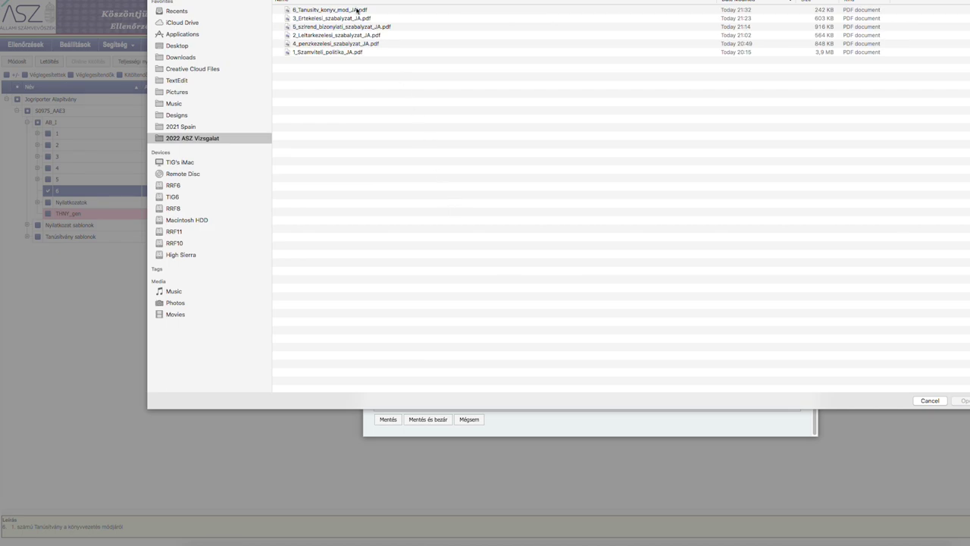
{"action": "left_click", "coordinate": [356, 10]}
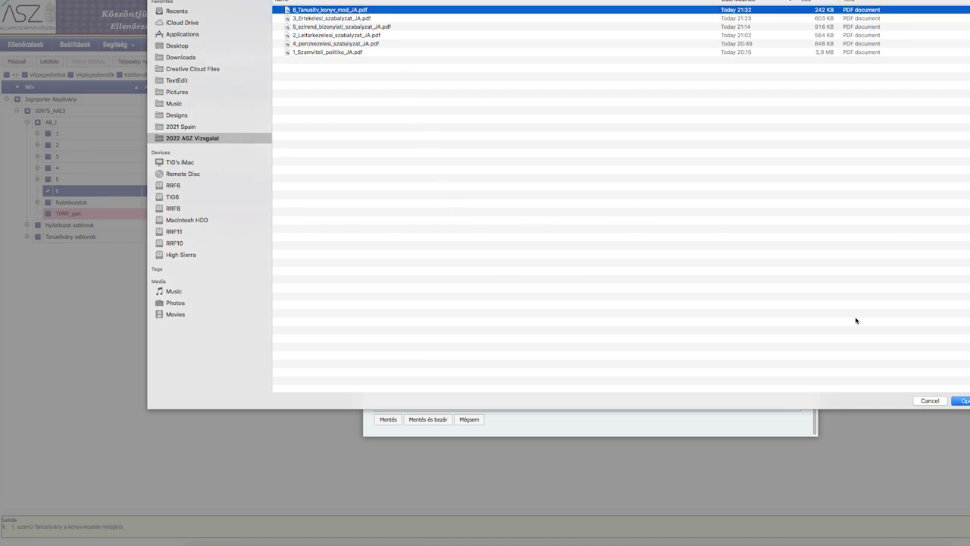
{"action": "left_click", "coordinate": [960, 400]}
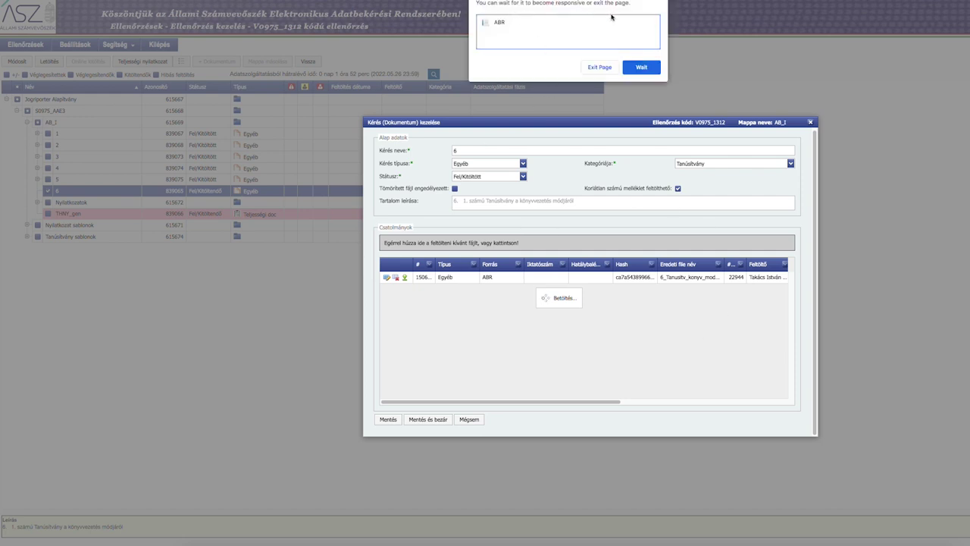
{"action": "left_click", "coordinate": [639, 67]}
{"action": "left_click", "coordinate": [601, 69]}
{"action": "left_click", "coordinate": [642, 67]}
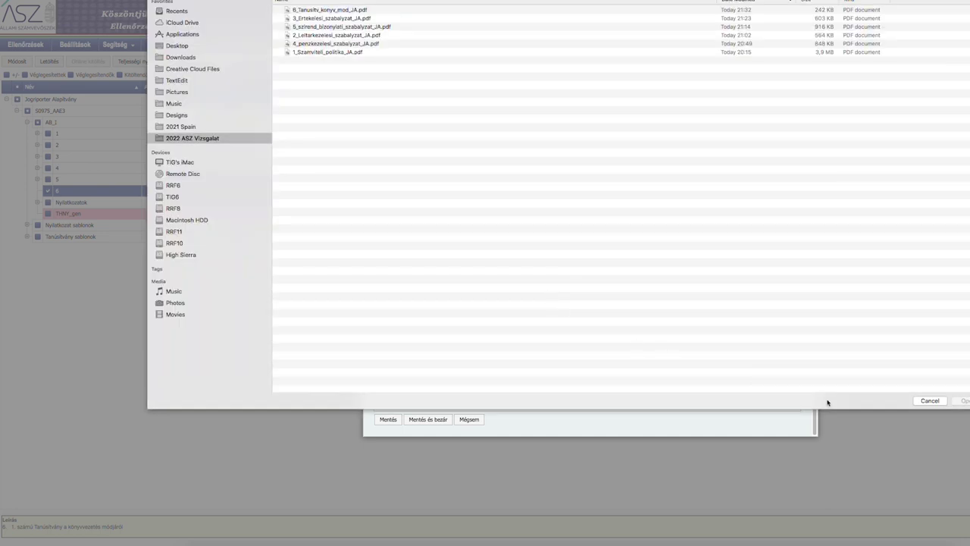
{"action": "left_click", "coordinate": [930, 400]}
{"action": "left_click", "coordinate": [930, 401]}
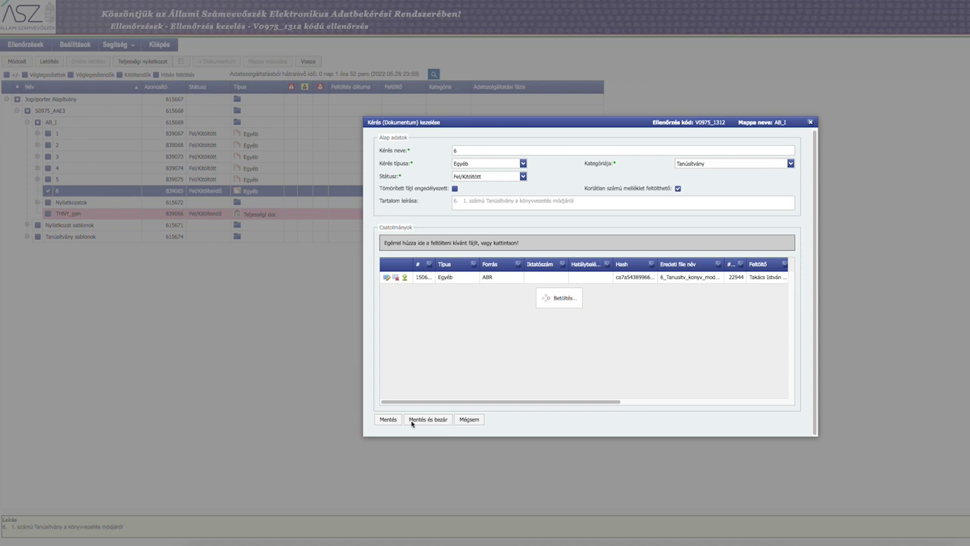
{"action": "left_click", "coordinate": [415, 419]}
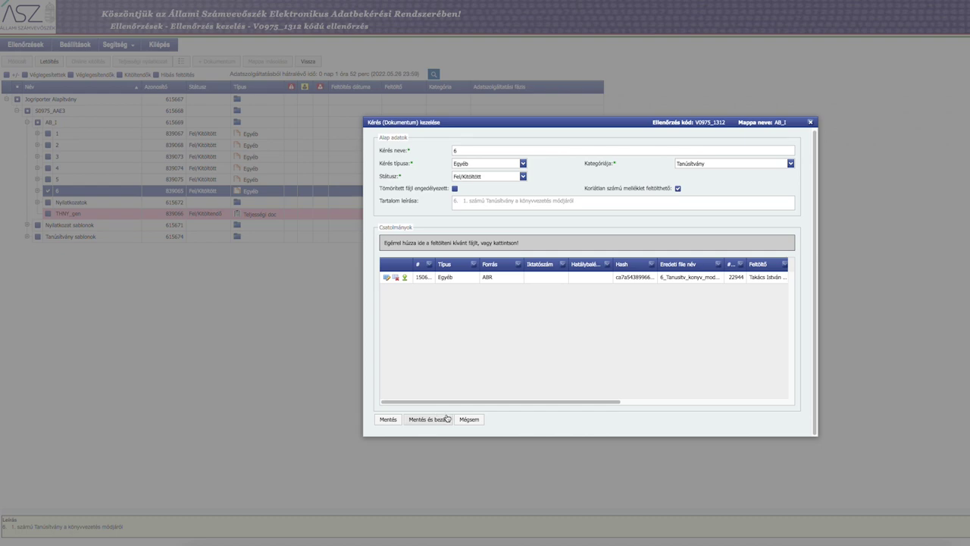
{"action": "left_click", "coordinate": [427, 422]}
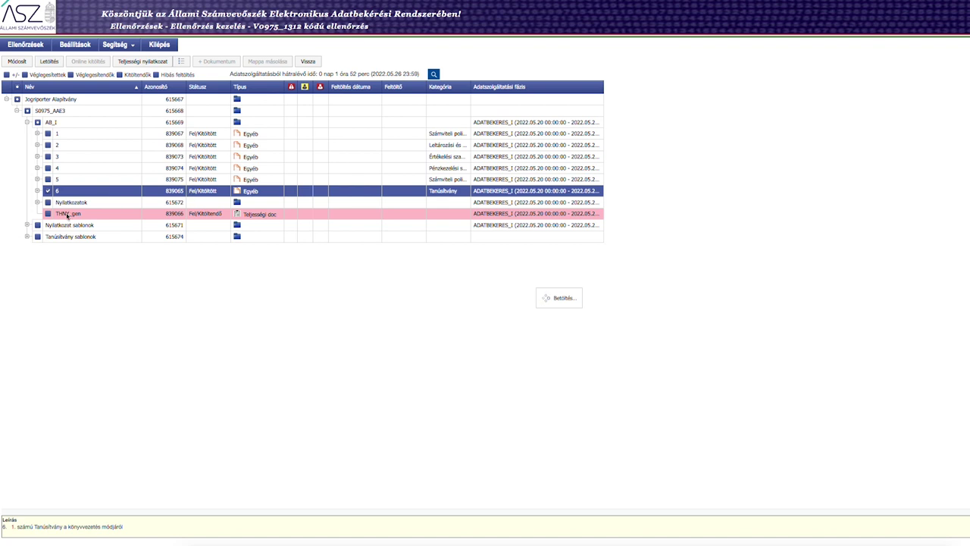
- Unmark document request 6 and try to download with THNY_gen marked, dismissing the error alerts after reading them
{"action": "left_click", "coordinate": [47, 191]}
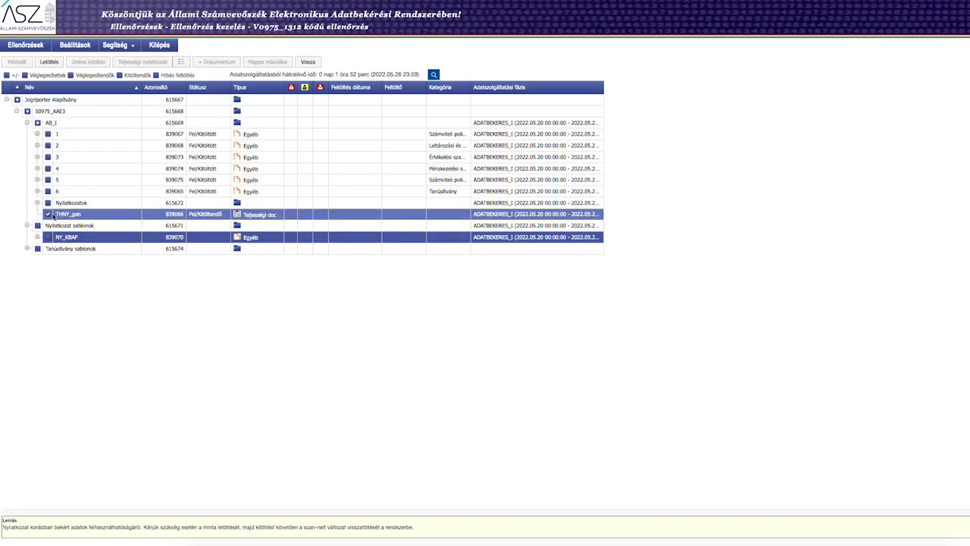
{"action": "left_click", "coordinate": [49, 62]}
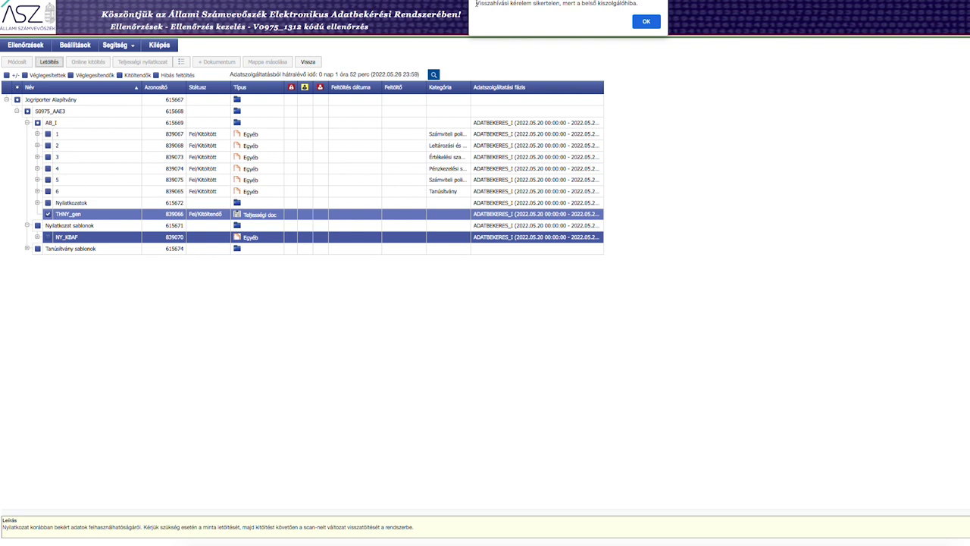
{"action": "left_click_drag", "start_coordinate": [476, 3], "coordinate": [643, 3]}
{"action": "left_click", "coordinate": [647, 20]}
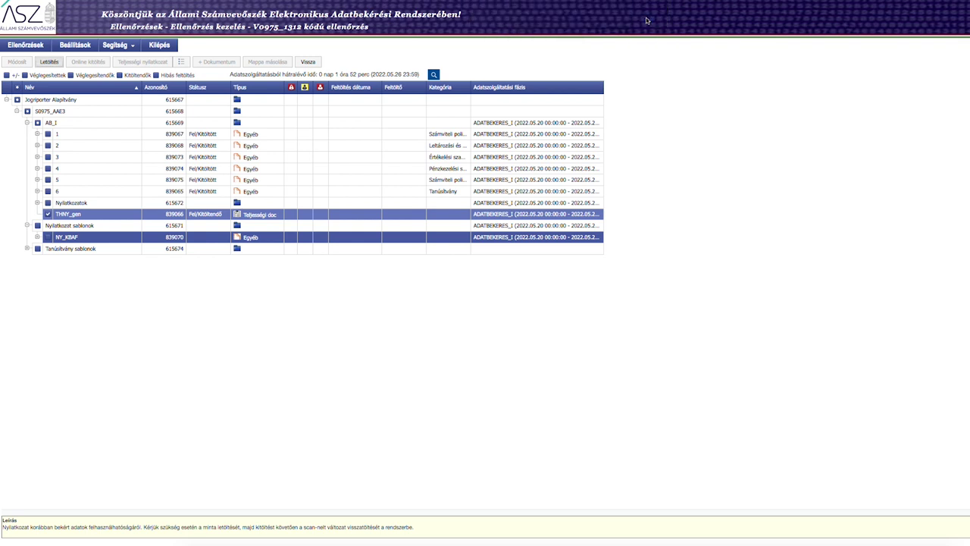
{"action": "scroll", "coordinate": [496, 11], "scroll_direction": "down", "scroll_amount": 3}
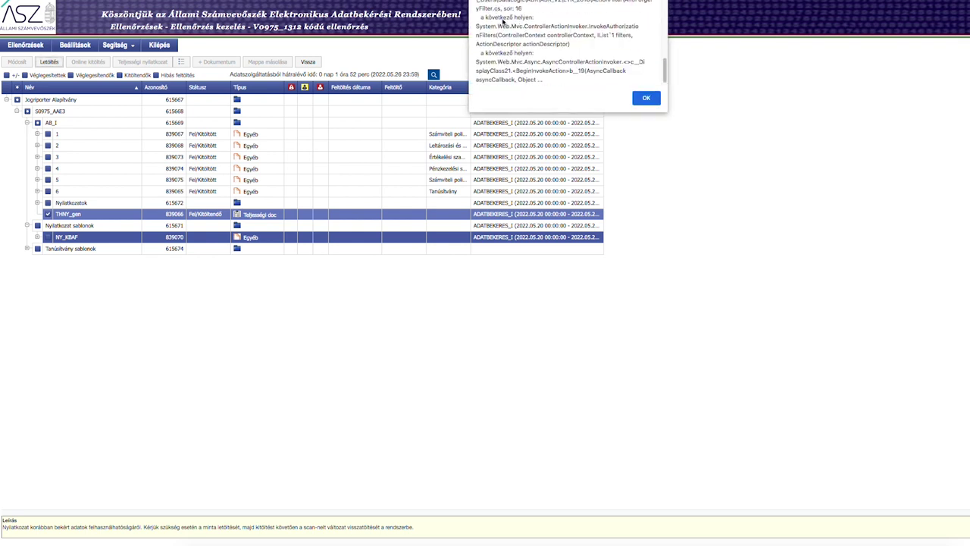
{"action": "left_click", "coordinate": [646, 98]}
{"action": "left_click", "coordinate": [56, 65]}
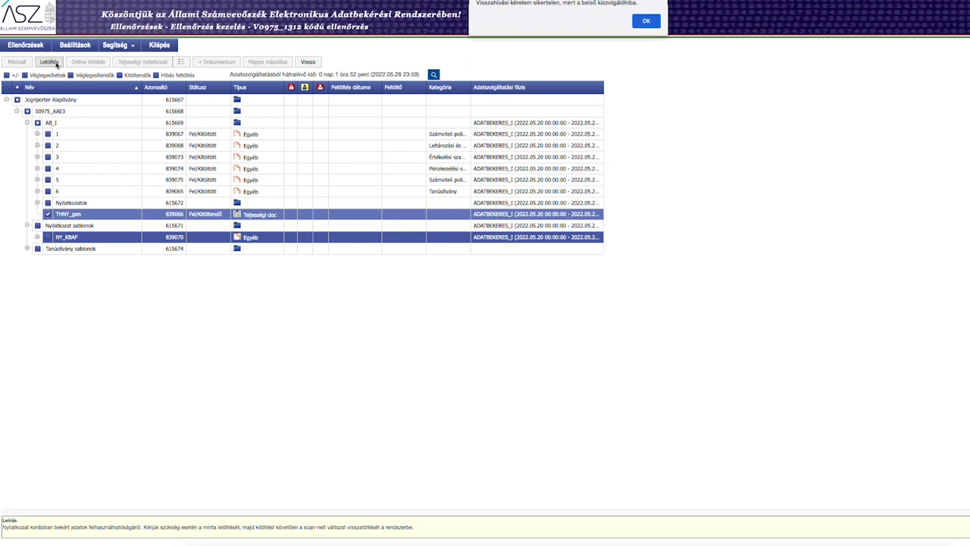
{"action": "key", "text": "Return"}
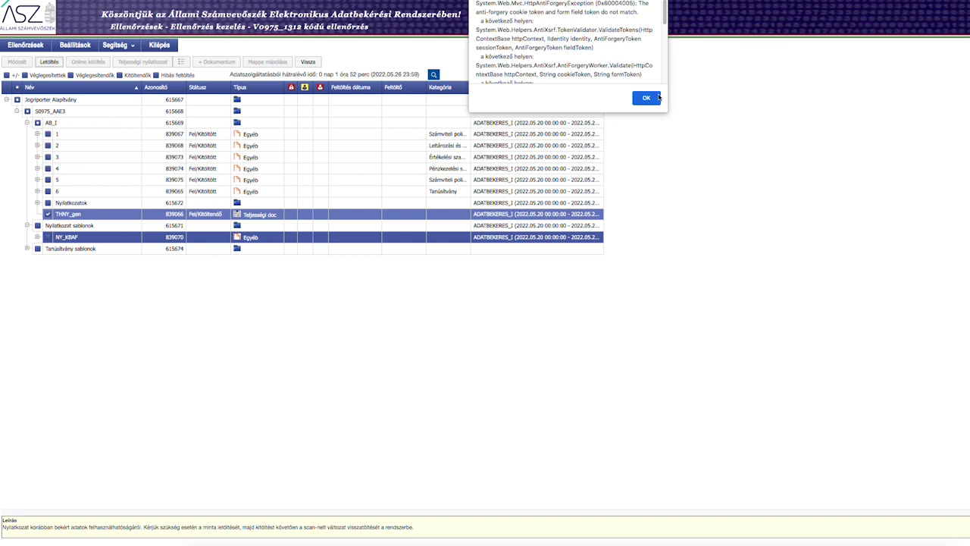
{"action": "left_click", "coordinate": [656, 97]}
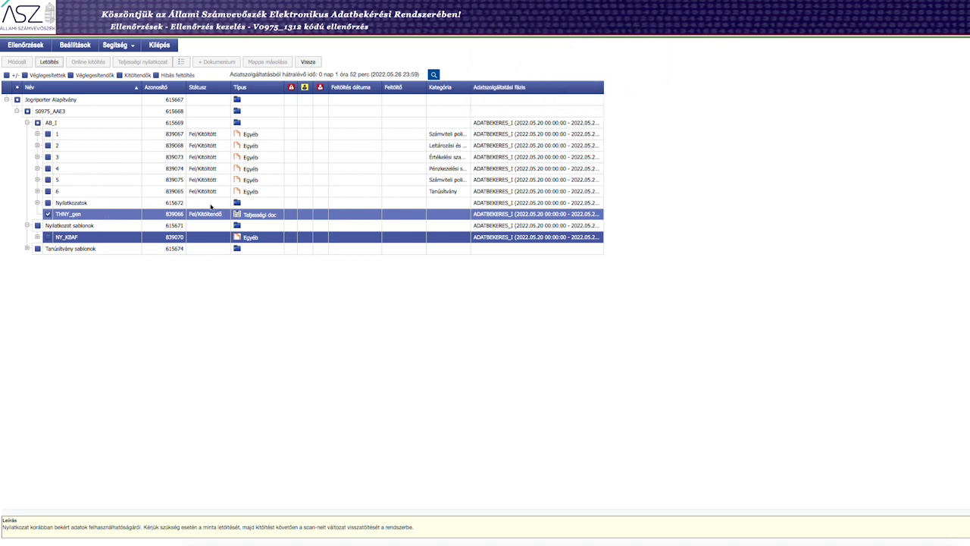
- Select the THNY_gen row on its own and retry its download, dismissing the error alerts
{"action": "left_click", "coordinate": [75, 215]}
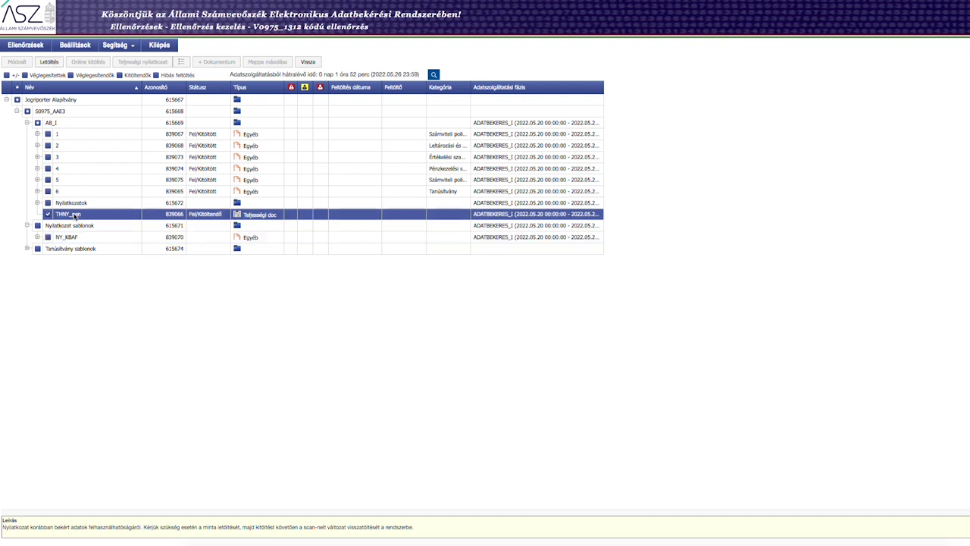
{"action": "left_click", "coordinate": [645, 99]}
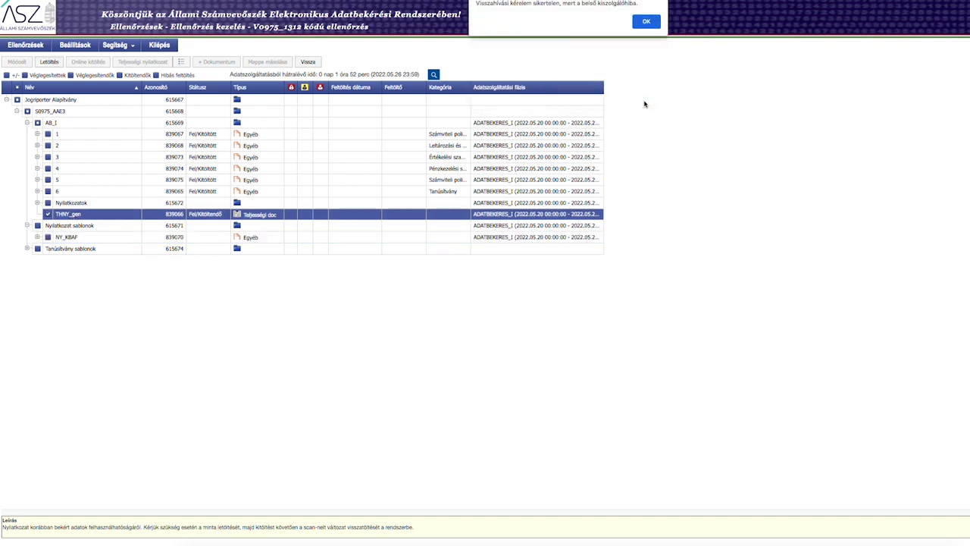
{"action": "left_click", "coordinate": [645, 20]}
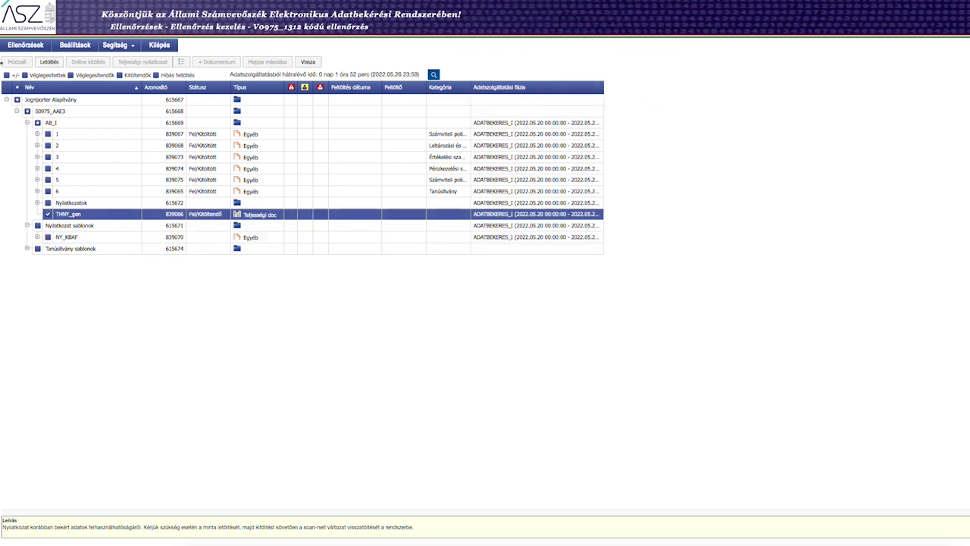
{"action": "left_click", "coordinate": [49, 61]}
{"action": "left_click", "coordinate": [646, 21]}
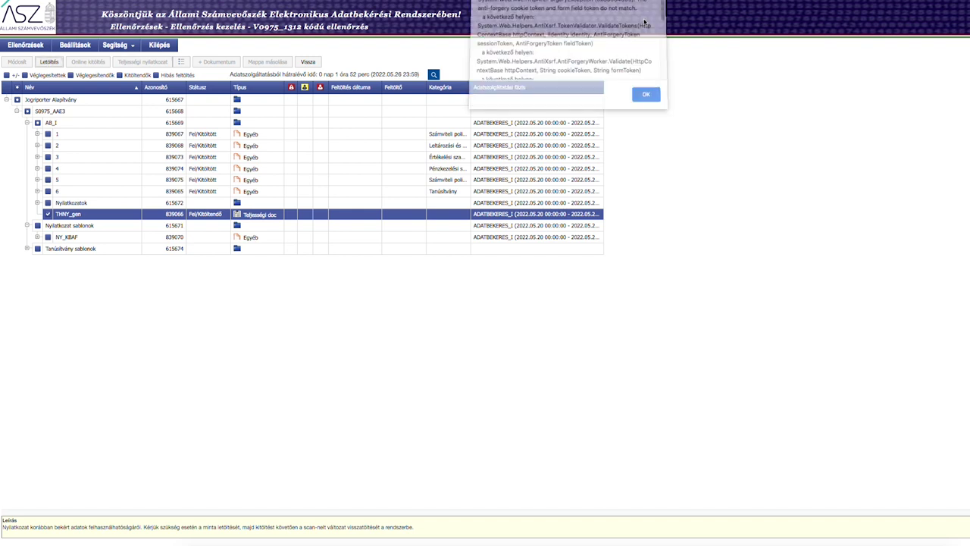
{"action": "left_click", "coordinate": [645, 97]}
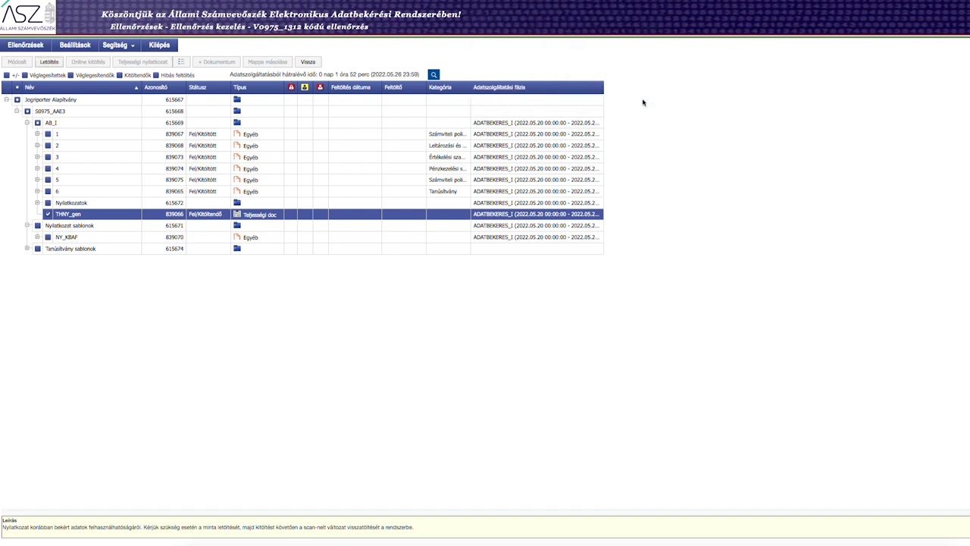
- Clear the browser's cached images and files for all time, and return to the audit's request tree
{"action": "key", "text": "super+shift+BackSpace"}
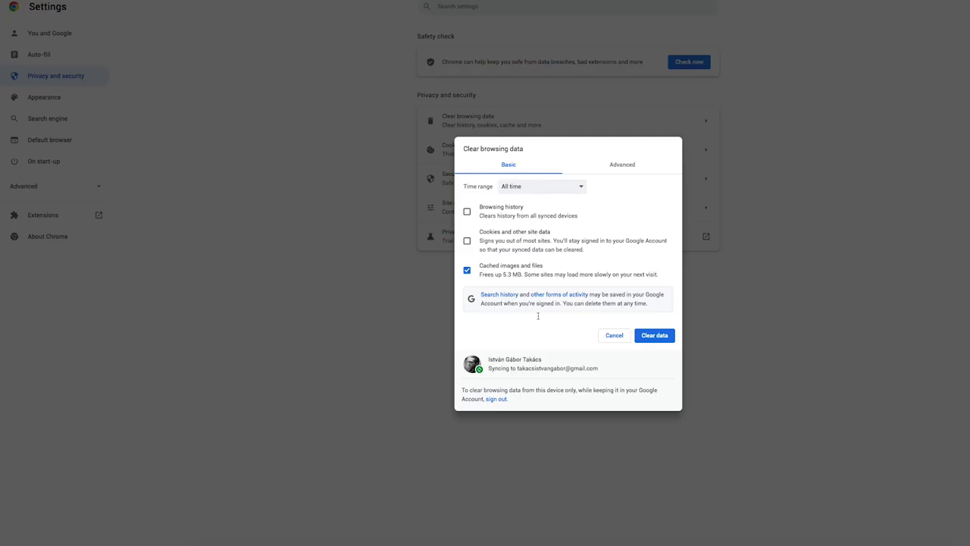
{"action": "left_click", "coordinate": [664, 339]}
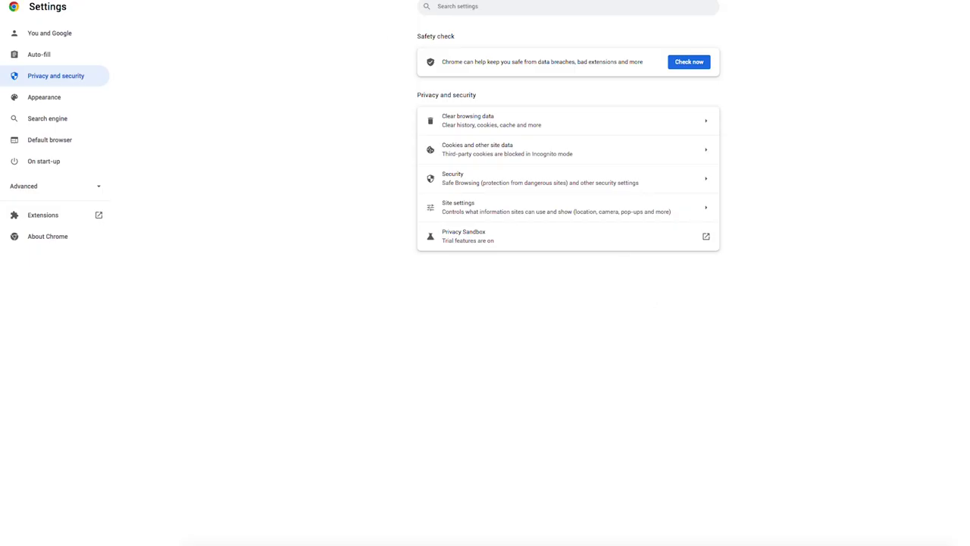
{"action": "key", "text": "super+w"}
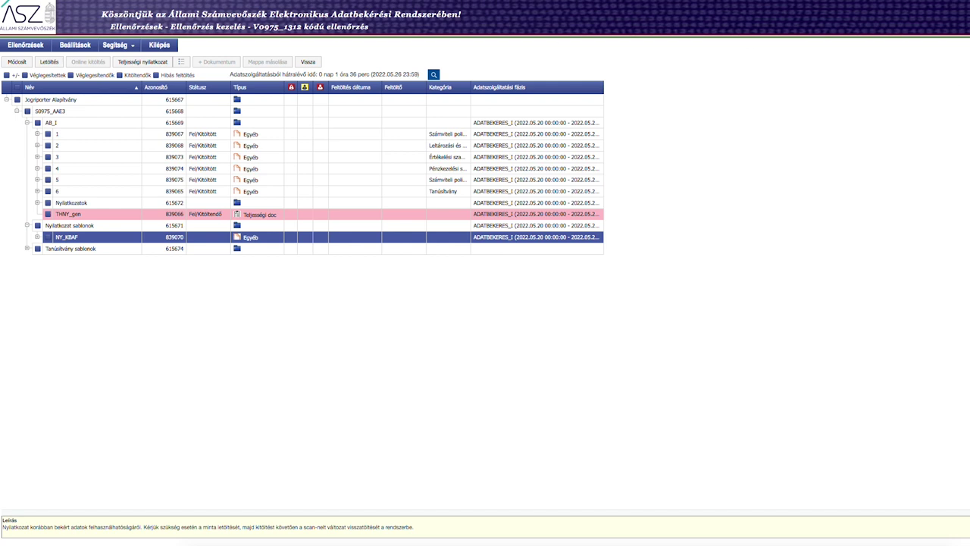
- Retry downloading the selected THNY_gen item without marking it in the tree, and dismiss the resulting alert
{"action": "left_click", "coordinate": [68, 216]}
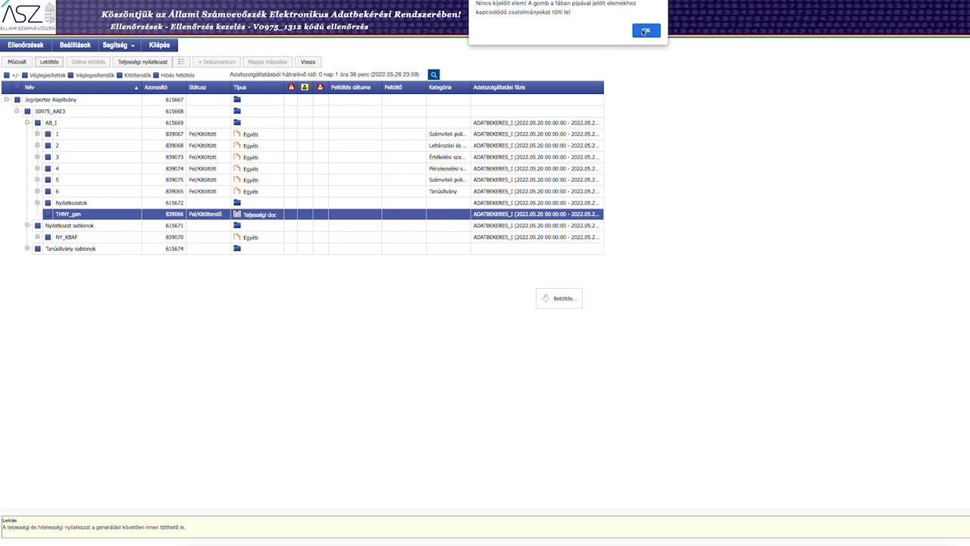
{"action": "left_click", "coordinate": [646, 30]}
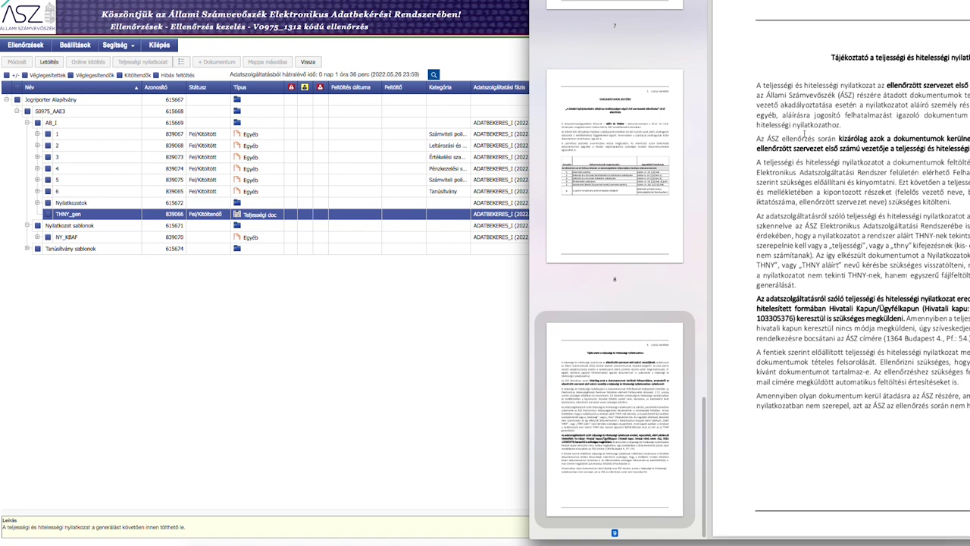
- Examine the notice on the completeness and authenticity declaration and the document list in the instructions PDF, and return to the request tree
{"action": "scroll", "coordinate": [841, 303], "scroll_direction": "up", "scroll_amount": 2}
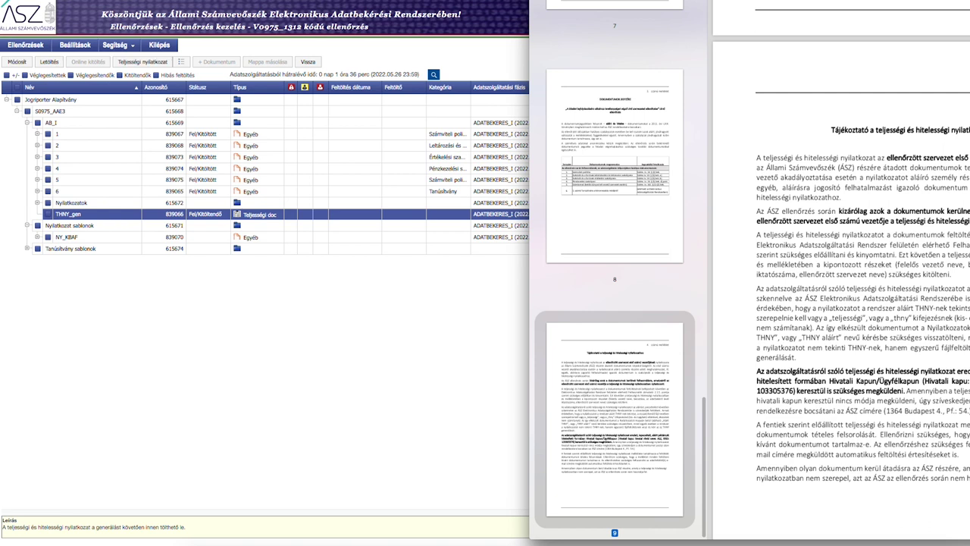
{"action": "scroll", "coordinate": [841, 303], "scroll_direction": "down", "scroll_amount": 1}
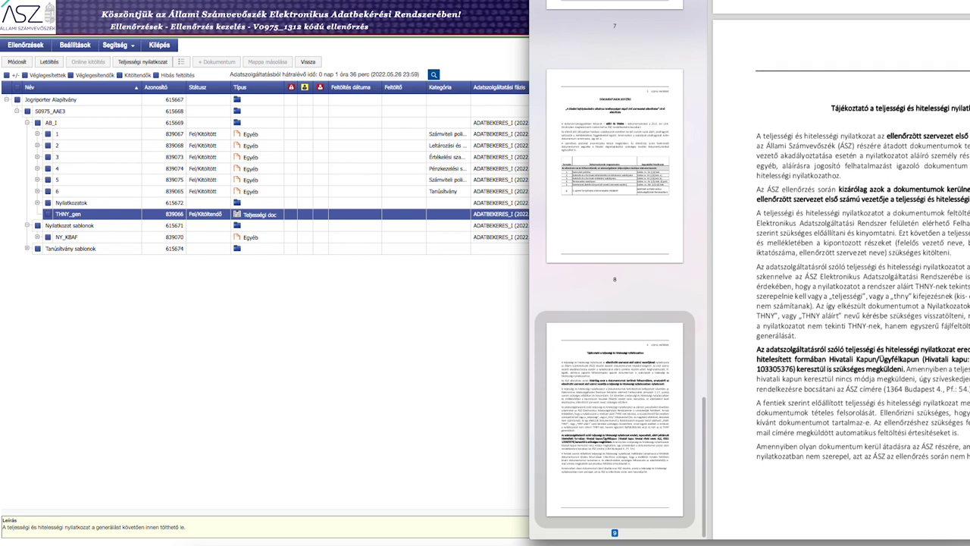
{"action": "scroll", "coordinate": [841, 303], "scroll_direction": "down", "scroll_amount": 1}
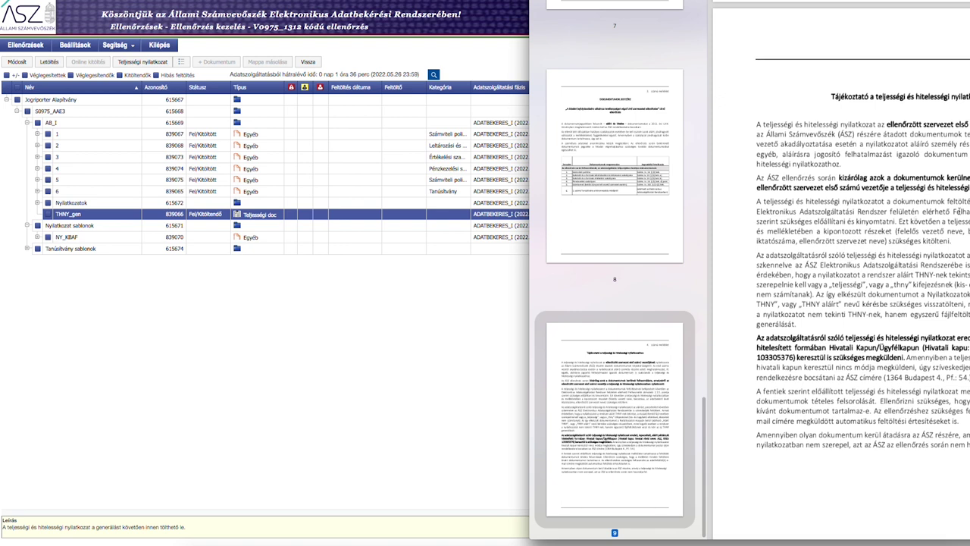
{"action": "left_click_drag", "start_coordinate": [948, 211], "coordinate": [969, 212]}
{"action": "scroll", "coordinate": [813, 288], "scroll_direction": "up", "scroll_amount": 10}
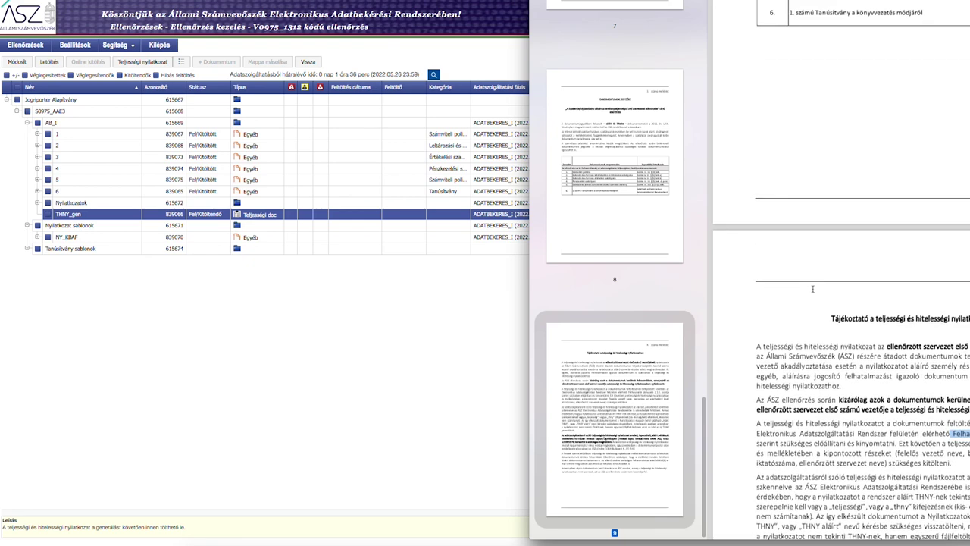
{"action": "scroll", "coordinate": [813, 288], "scroll_direction": "up", "scroll_amount": 8}
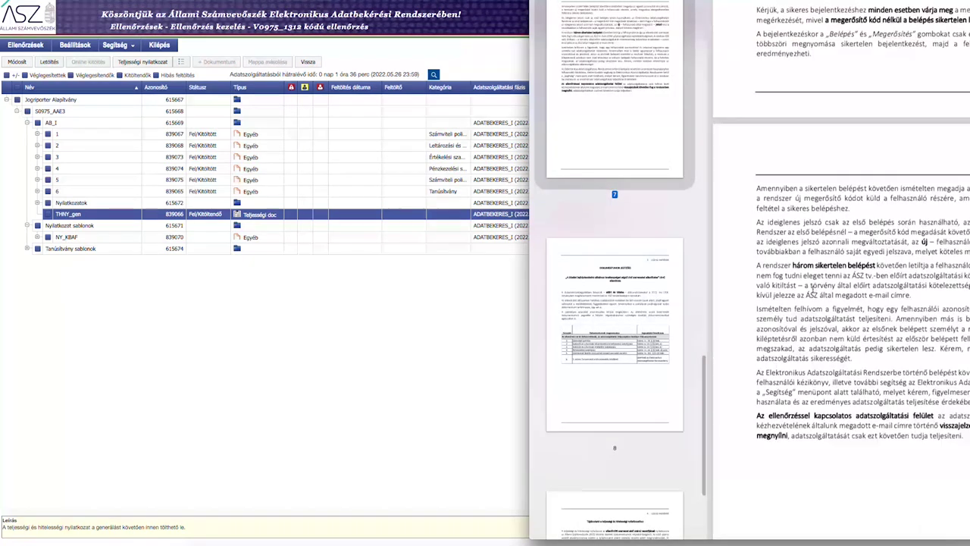
{"action": "scroll", "coordinate": [813, 290], "scroll_direction": "down", "scroll_amount": 10}
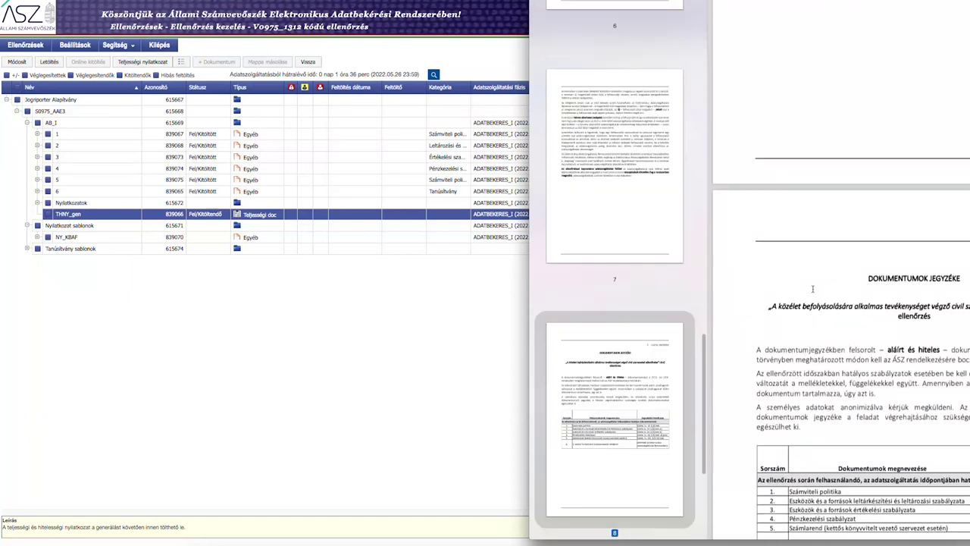
{"action": "left_click", "coordinate": [319, 332]}
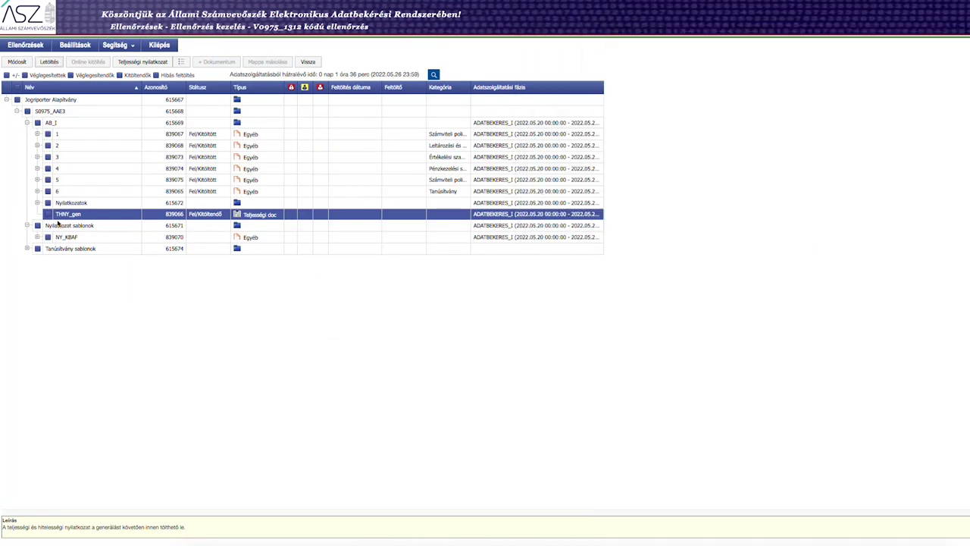
- Expand the NY_KBAF request, leave the error page and reopen the audit's request tree from the audit list
{"action": "left_click", "coordinate": [38, 237]}
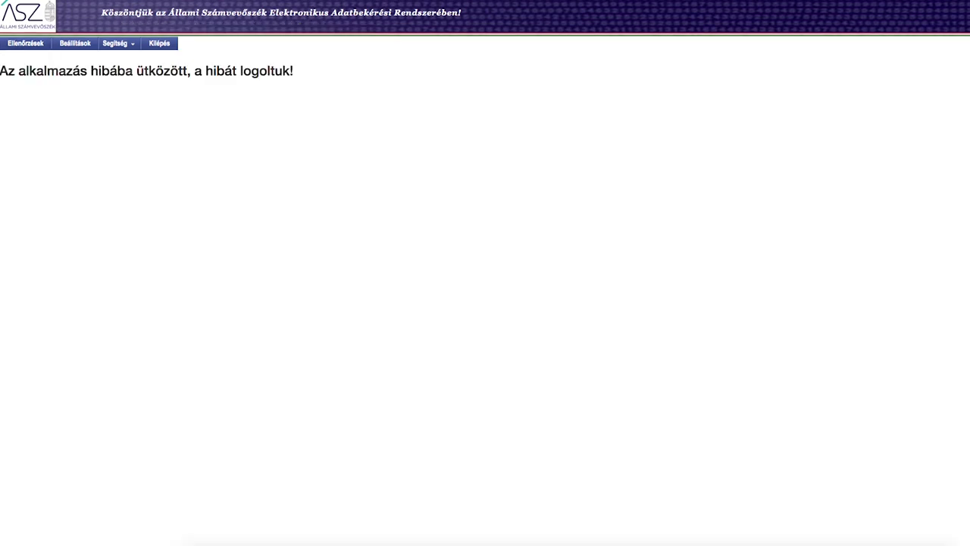
{"action": "left_click", "coordinate": [26, 46]}
{"action": "left_click", "coordinate": [26, 46]}
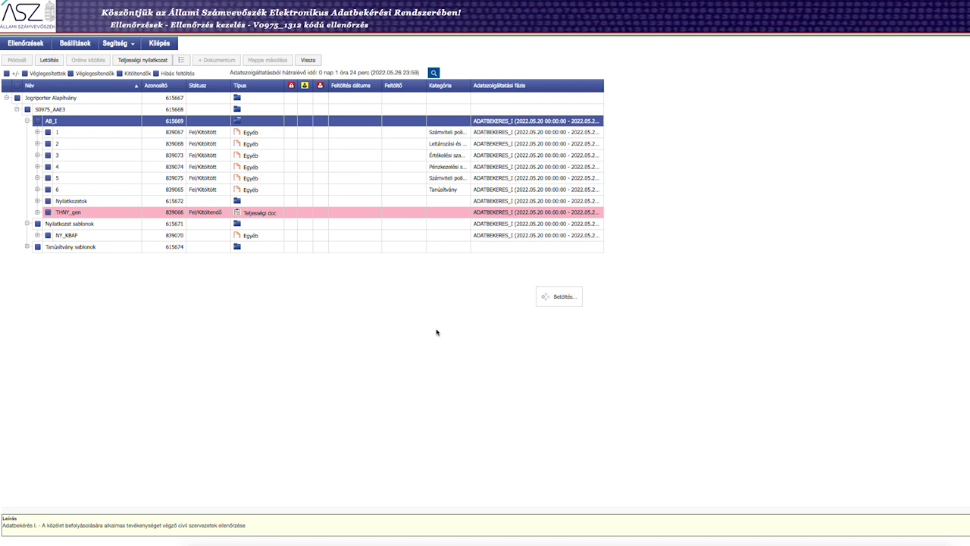
- Generate the completeness declaration for the AB_I folder, download its PDF and close the generation dialog
{"action": "left_click", "coordinate": [154, 61]}
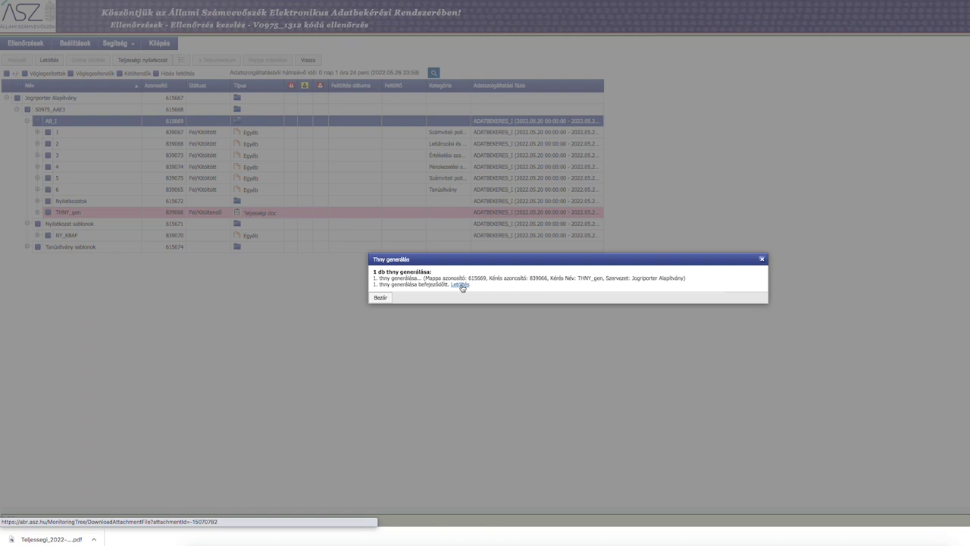
{"action": "left_click", "coordinate": [381, 298]}
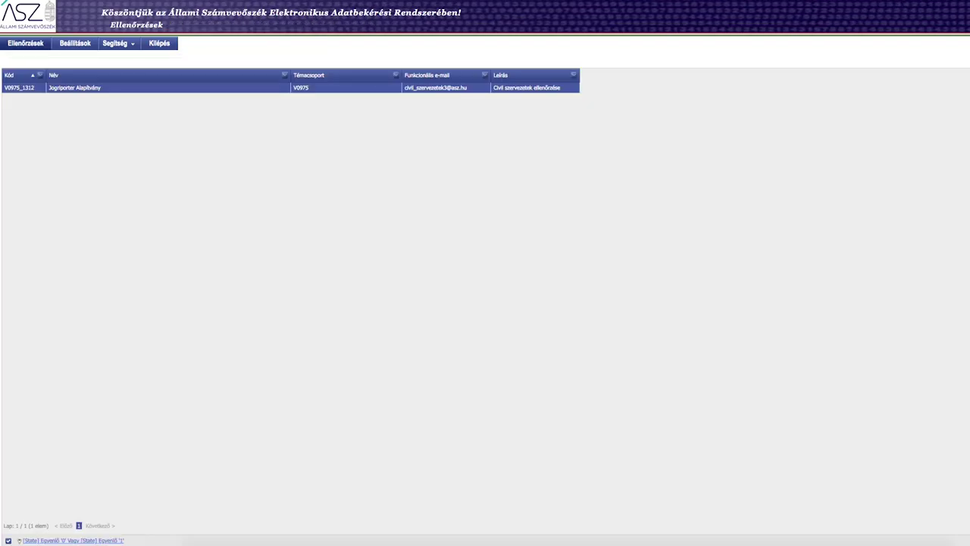
- Try to open audit V0975_1312 from the audit list, and leave the error page
{"action": "double_click", "coordinate": [275, 88]}
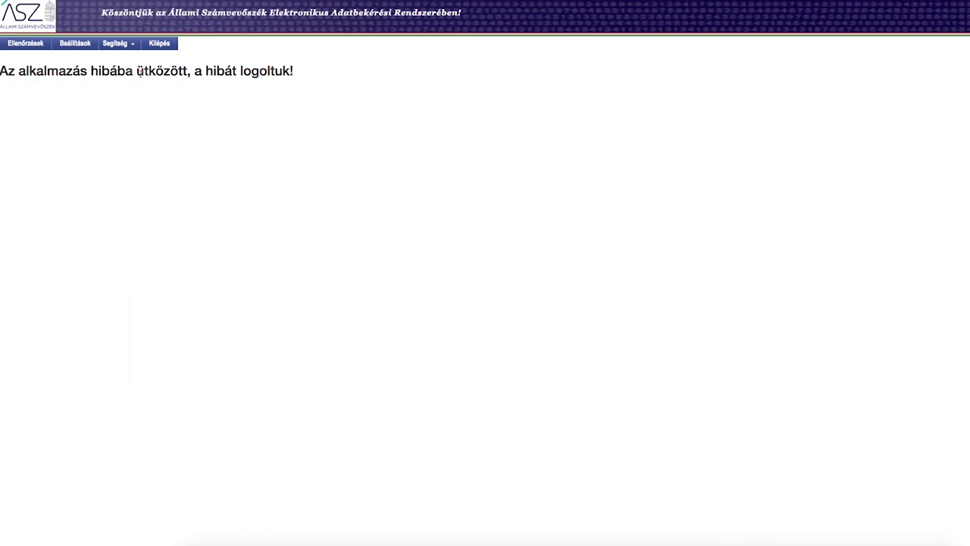
{"action": "left_click", "coordinate": [37, 47]}
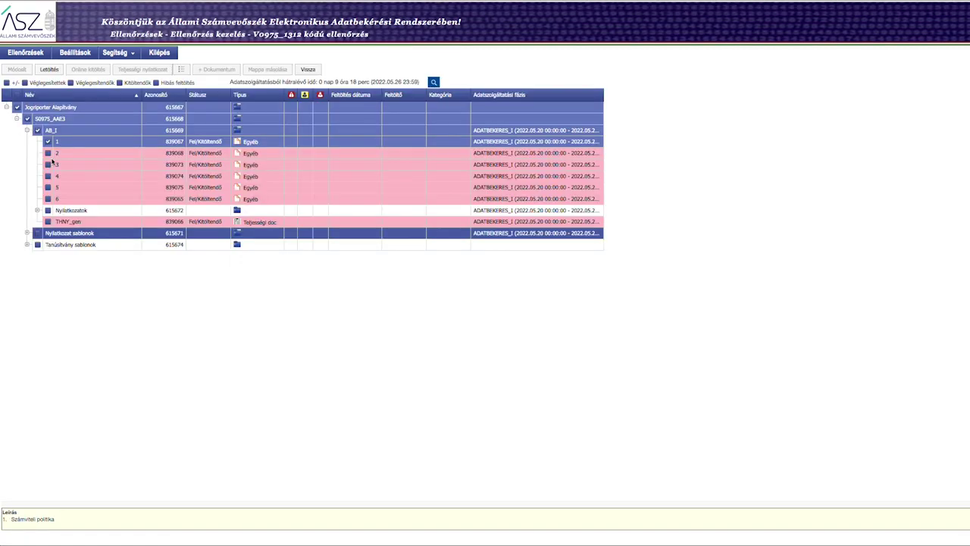
- Try to select the Tanúsítvány sablonok and Nyilatkozat sablonok folders in turn, reading and dismissing the error alerts
{"action": "left_click", "coordinate": [58, 248]}
{"action": "scroll", "coordinate": [612, 41], "scroll_direction": "down", "scroll_amount": 2}
{"action": "scroll", "coordinate": [612, 42], "scroll_direction": "down", "scroll_amount": 5}
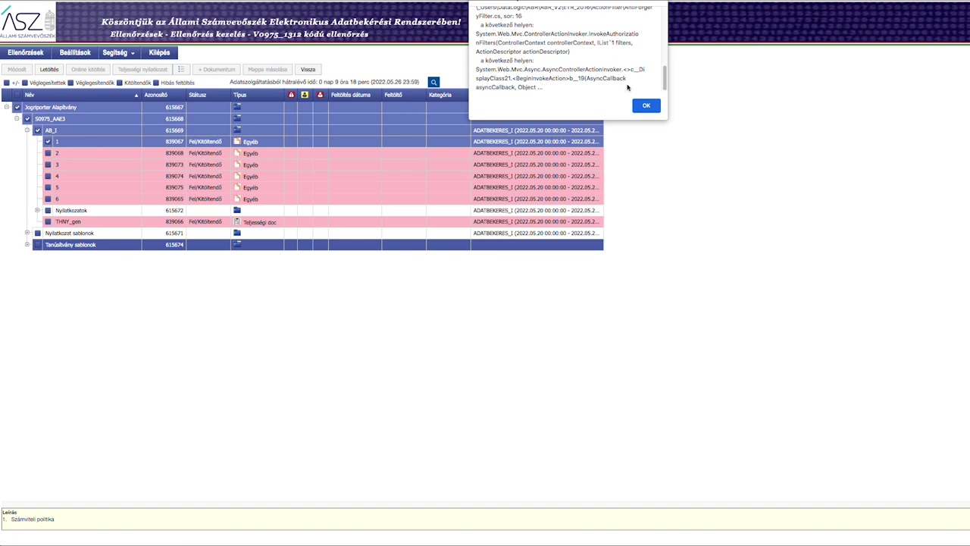
{"action": "left_click", "coordinate": [643, 106]}
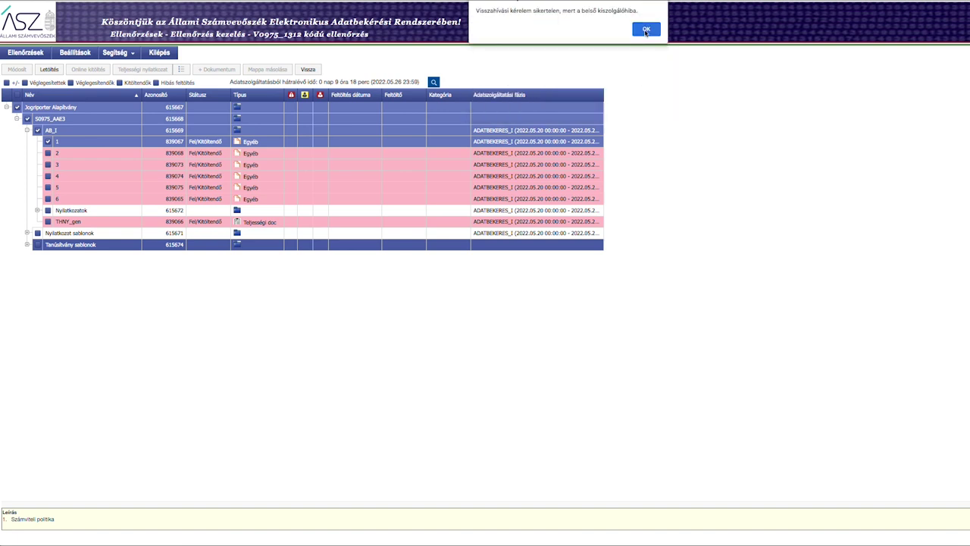
{"action": "left_click", "coordinate": [645, 31]}
{"action": "left_click", "coordinate": [90, 234]}
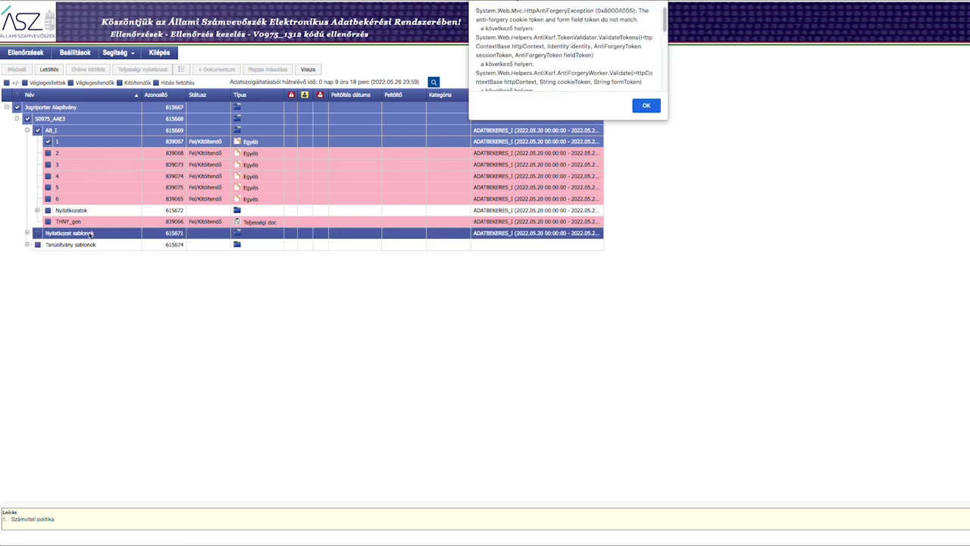
{"action": "scroll", "coordinate": [528, 44], "scroll_direction": "down", "scroll_amount": 5}
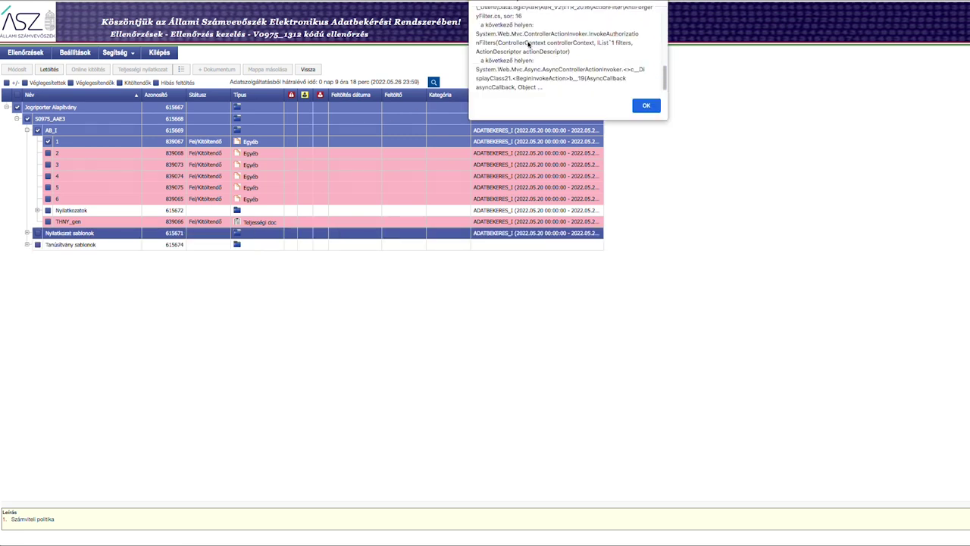
{"action": "left_click", "coordinate": [646, 106]}
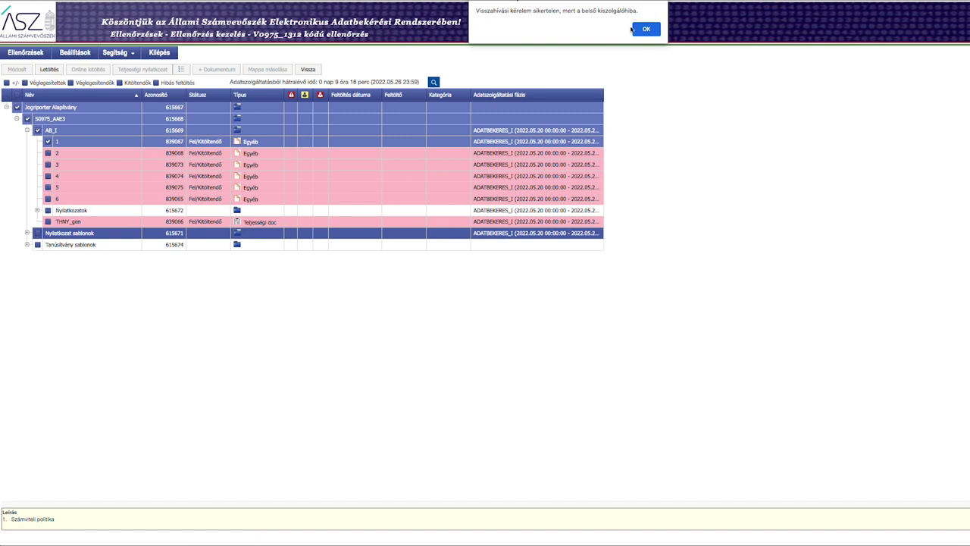
{"action": "left_click", "coordinate": [643, 30]}
- Try to select document request 2 and the Jogriporter Alapítvány root row in turn, dismissing the error alerts
{"action": "left_click", "coordinate": [62, 154]}
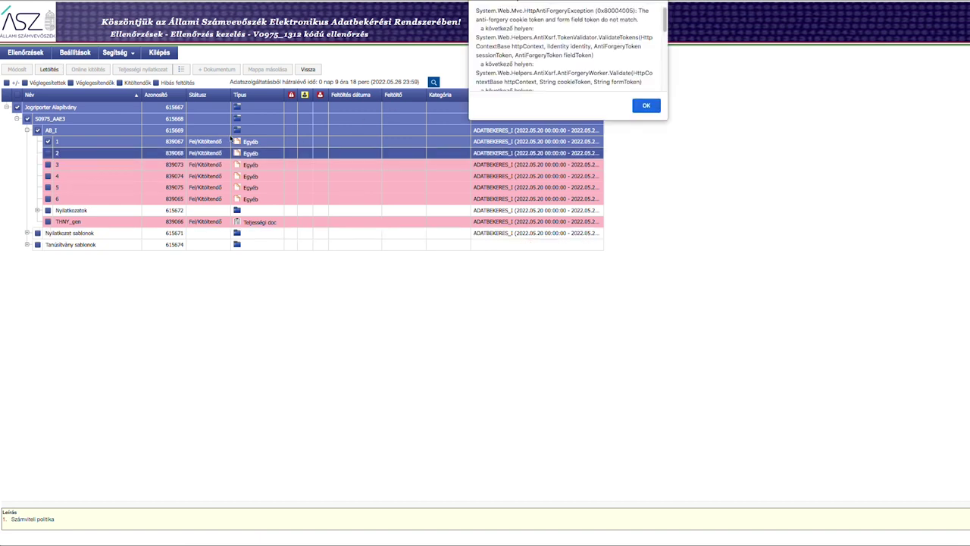
{"action": "scroll", "coordinate": [622, 81], "scroll_direction": "down", "scroll_amount": 3}
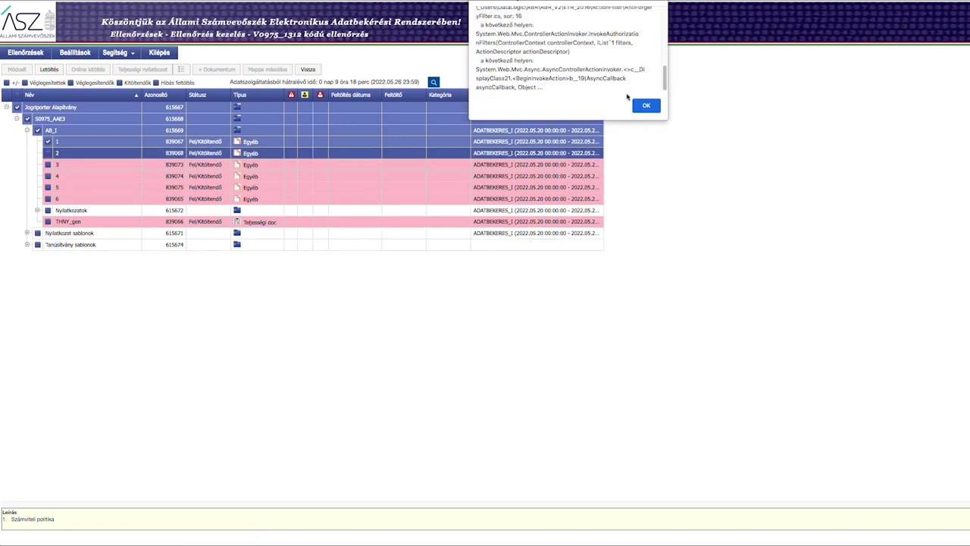
{"action": "left_click", "coordinate": [641, 106]}
{"action": "left_click", "coordinate": [643, 32]}
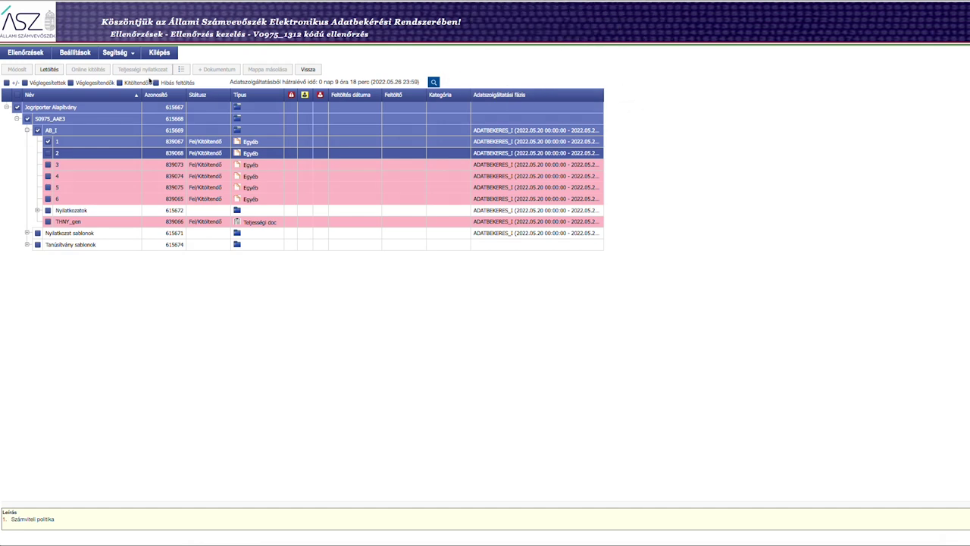
{"action": "left_click", "coordinate": [36, 108]}
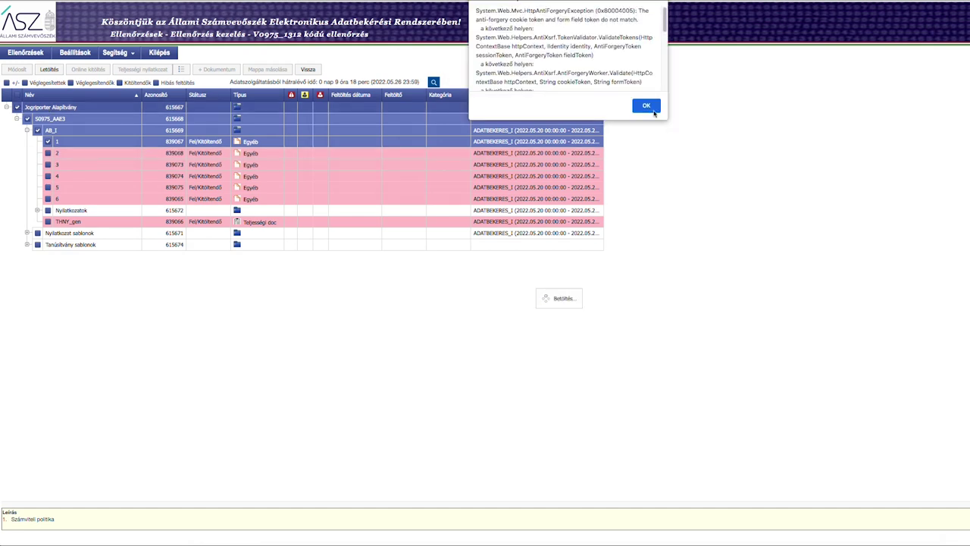
{"action": "left_click", "coordinate": [648, 109]}
{"action": "left_click", "coordinate": [649, 33]}
- Unmark the Jogriporter Alapítvány root, the AB_I folder and document request 1, dismissing the error alerts along the way
{"action": "left_click", "coordinate": [17, 107]}
{"action": "left_click", "coordinate": [647, 30]}
{"action": "left_click", "coordinate": [641, 106]}
{"action": "left_click", "coordinate": [36, 130]}
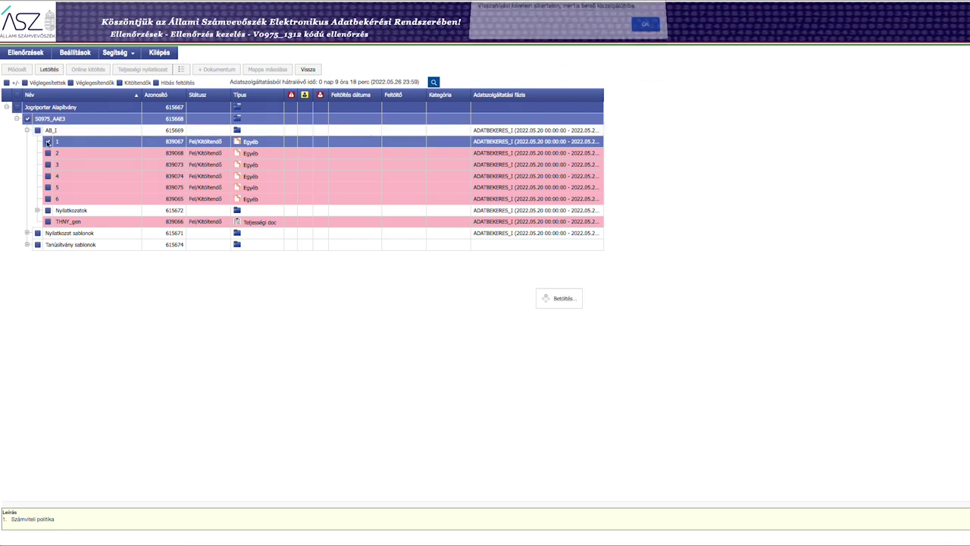
{"action": "left_click", "coordinate": [648, 30]}
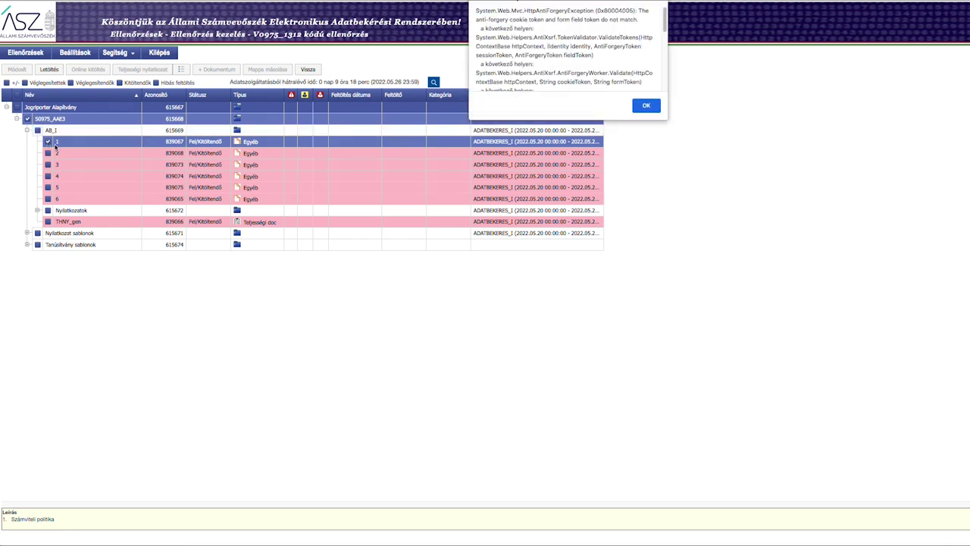
{"action": "left_click", "coordinate": [641, 105]}
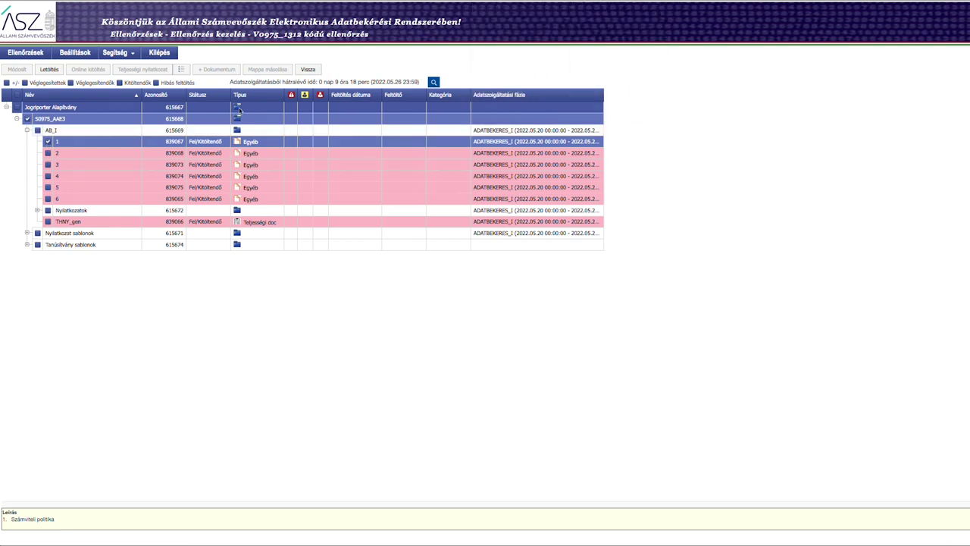
{"action": "left_click", "coordinate": [48, 142]}
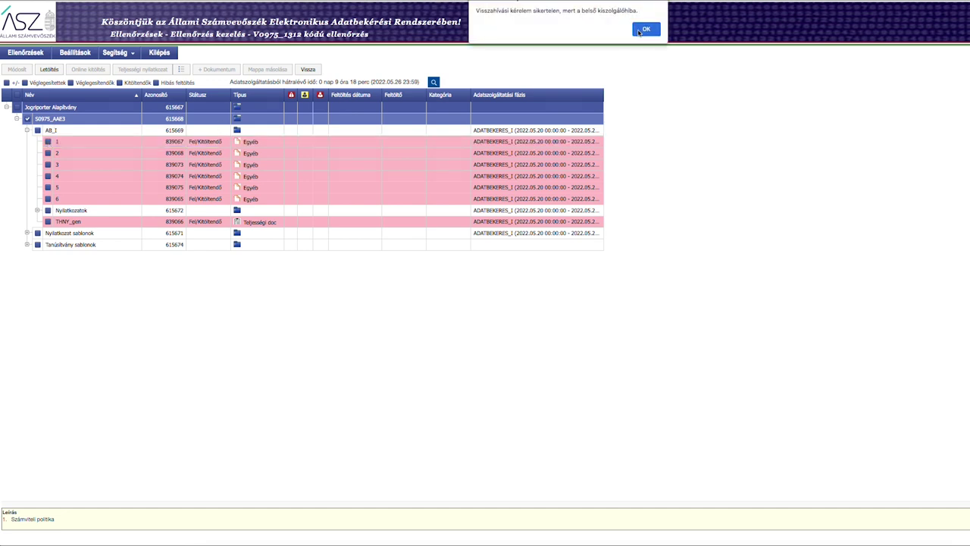
{"action": "left_click", "coordinate": [640, 30]}
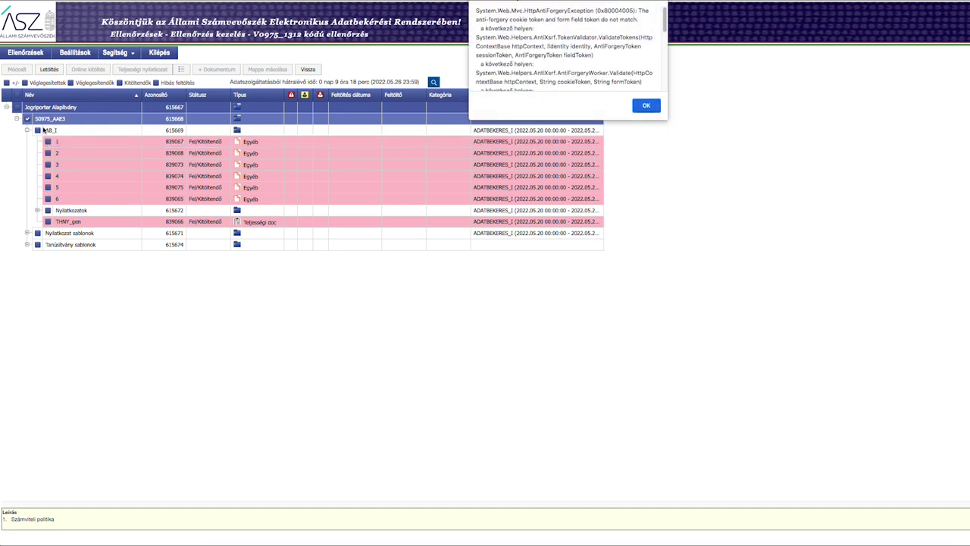
{"action": "scroll", "coordinate": [622, 70], "scroll_direction": "down", "scroll_amount": 5}
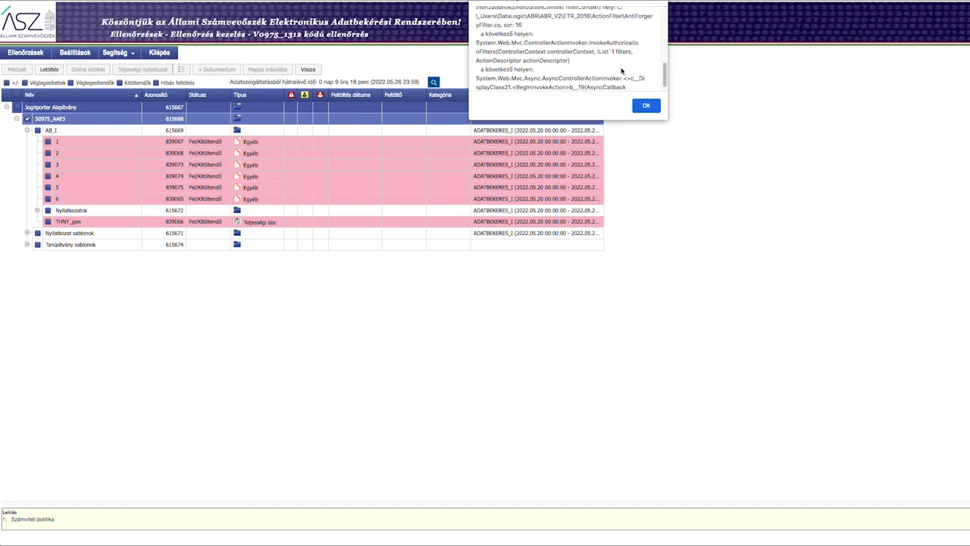
{"action": "left_click", "coordinate": [646, 106]}
- Try to select document request 6 and dismiss both error alerts
{"action": "left_click", "coordinate": [72, 200]}
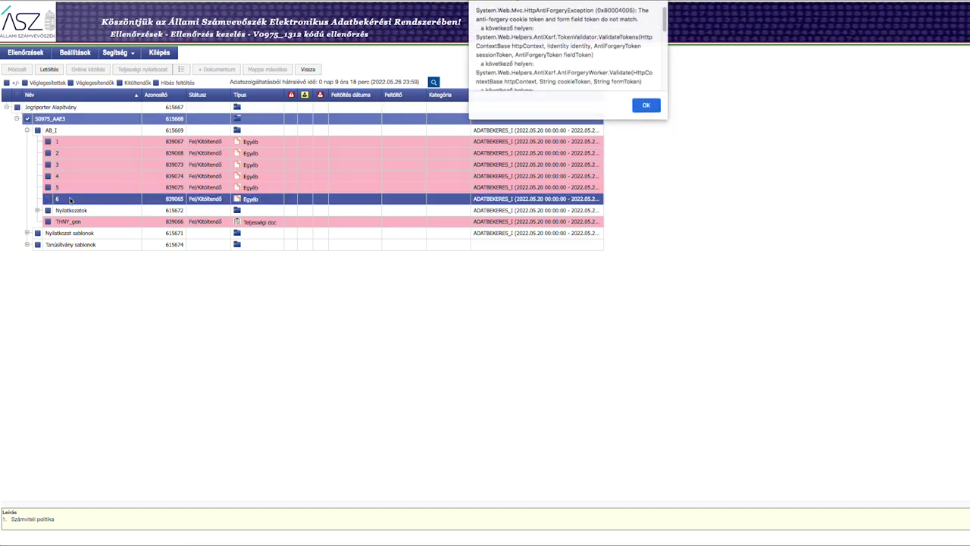
{"action": "left_click", "coordinate": [644, 104]}
{"action": "left_click", "coordinate": [645, 32]}
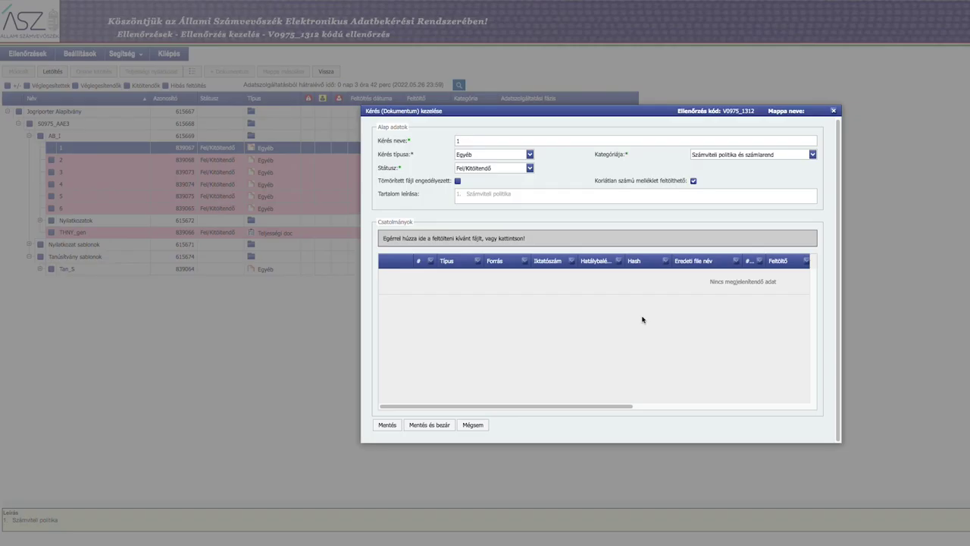
- Try to attach 1_Szamviteli_politika_JA.pdf to document request 1, then read through the error alert and dismiss it
{"action": "left_click", "coordinate": [454, 237]}
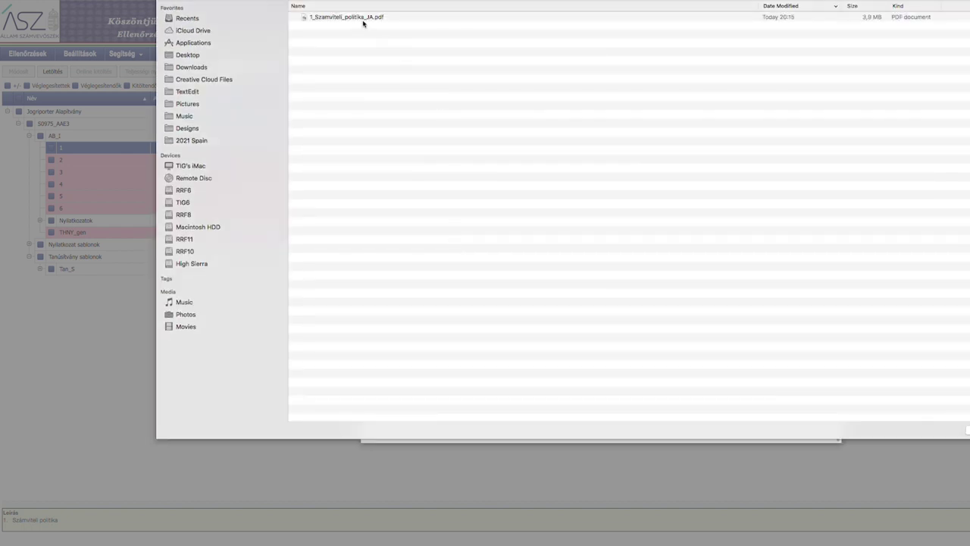
{"action": "left_click", "coordinate": [361, 17]}
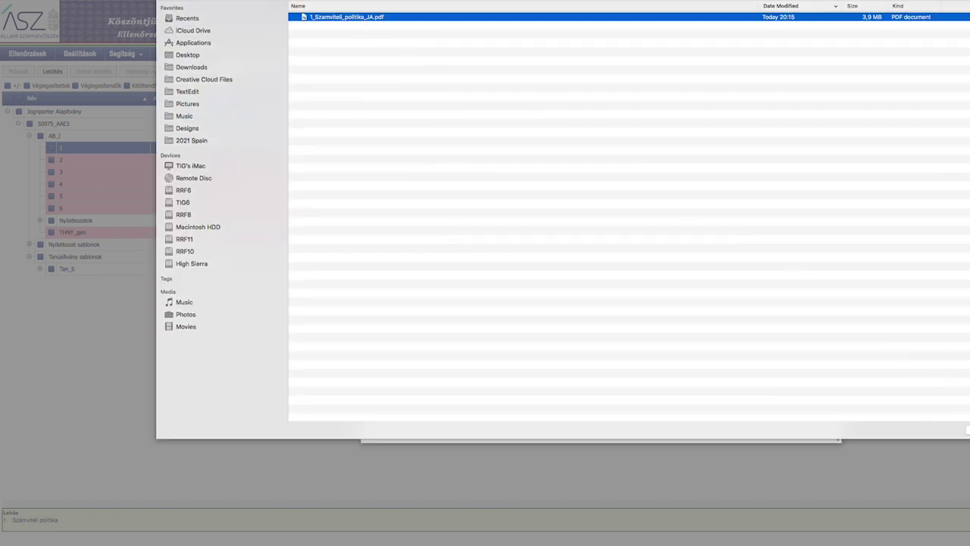
{"action": "key", "text": "Return"}
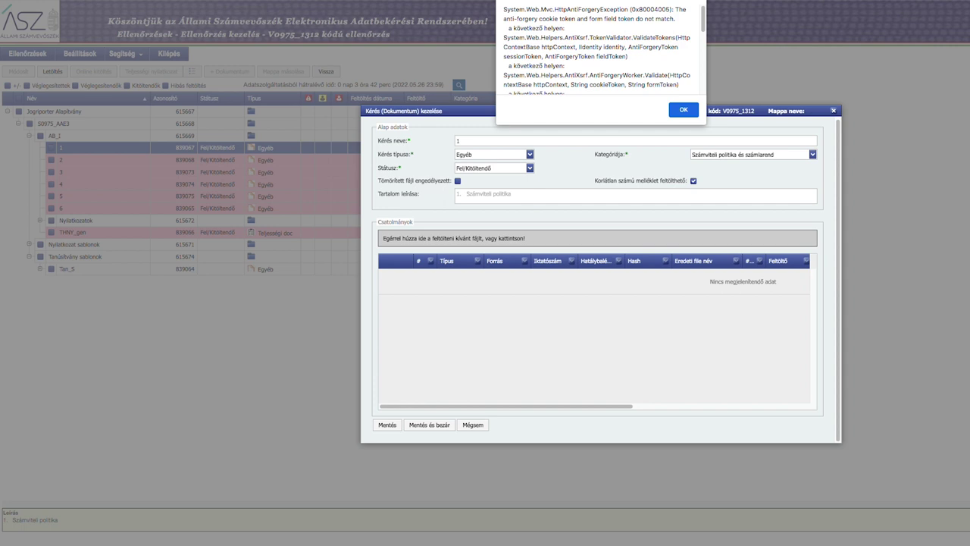
{"action": "scroll", "coordinate": [704, 26], "scroll_direction": "down", "scroll_amount": 2}
{"action": "left_click_drag", "start_coordinate": [704, 26], "coordinate": [706, 82]}
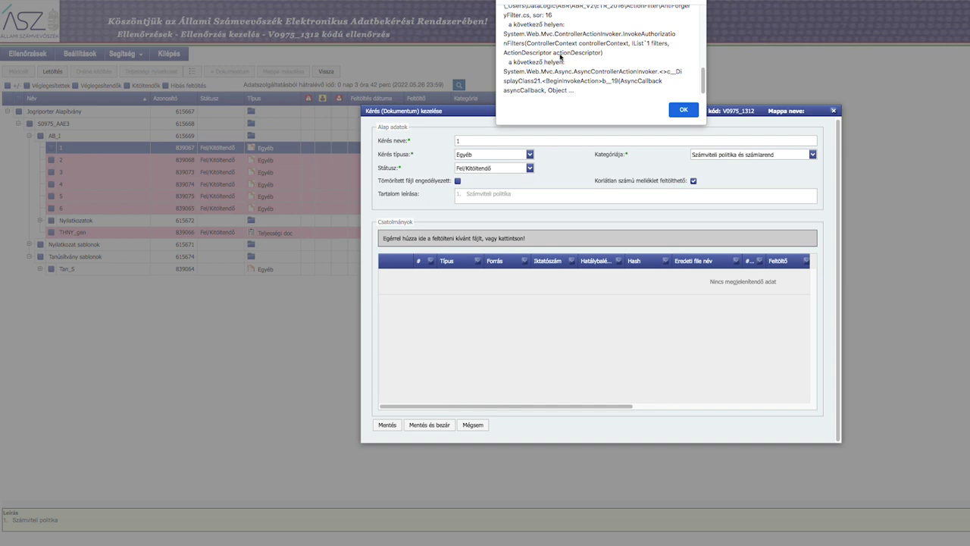
{"action": "left_click", "coordinate": [683, 110]}
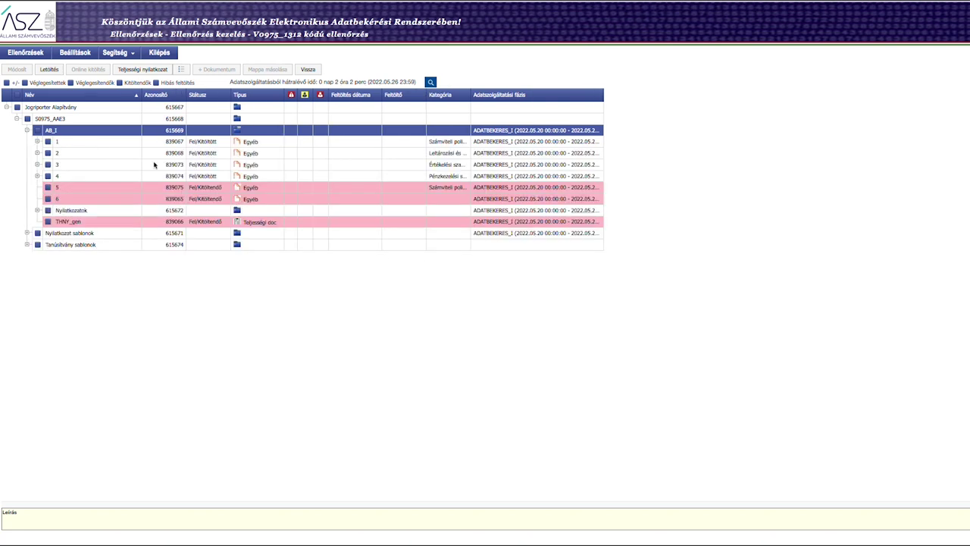
- Select document request 5 and check its item in the Dokumentumok jegyzéke table of the guide PDF, then return to the audit
{"action": "left_click", "coordinate": [75, 189]}
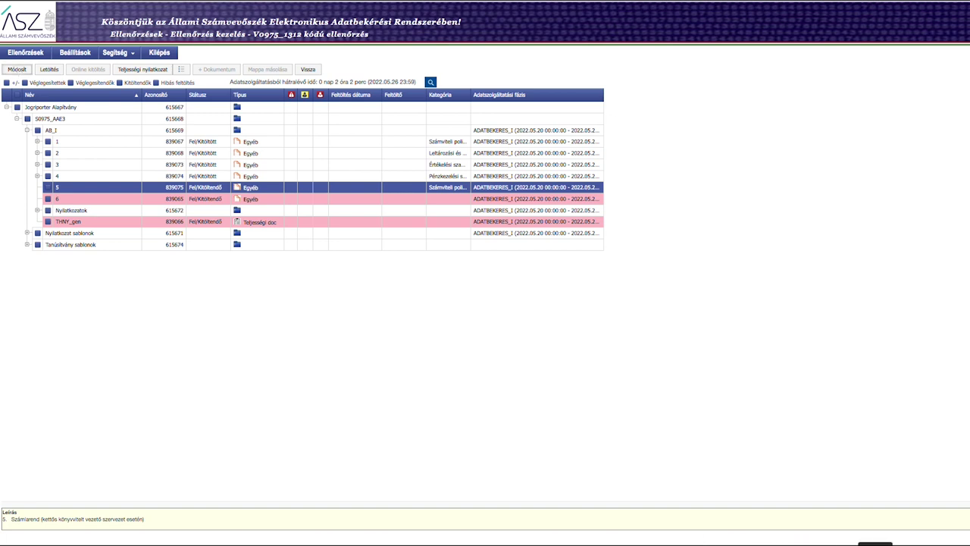
{"action": "left_click", "coordinate": [875, 542]}
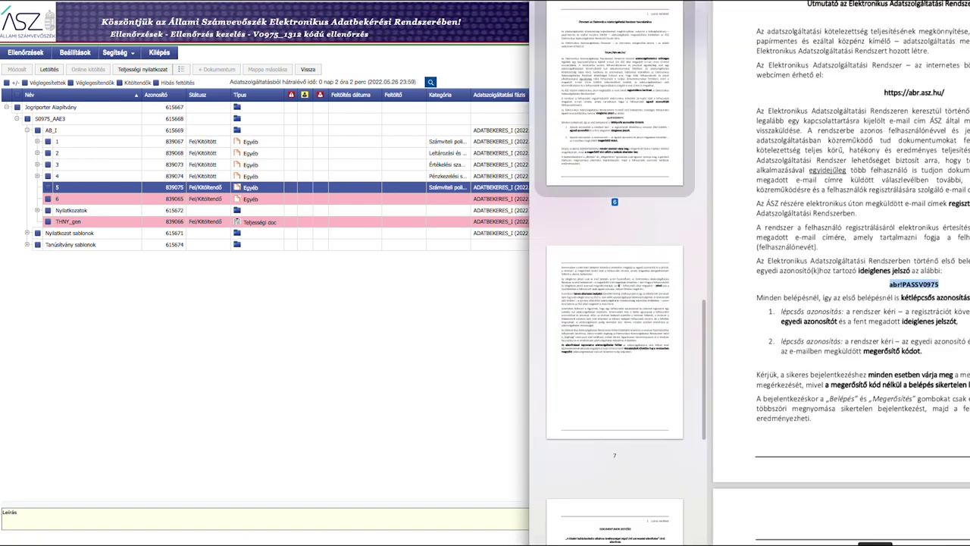
{"action": "scroll", "coordinate": [911, 347], "scroll_direction": "down", "scroll_amount": 5}
{"action": "scroll", "coordinate": [911, 347], "scroll_direction": "down", "scroll_amount": 5}
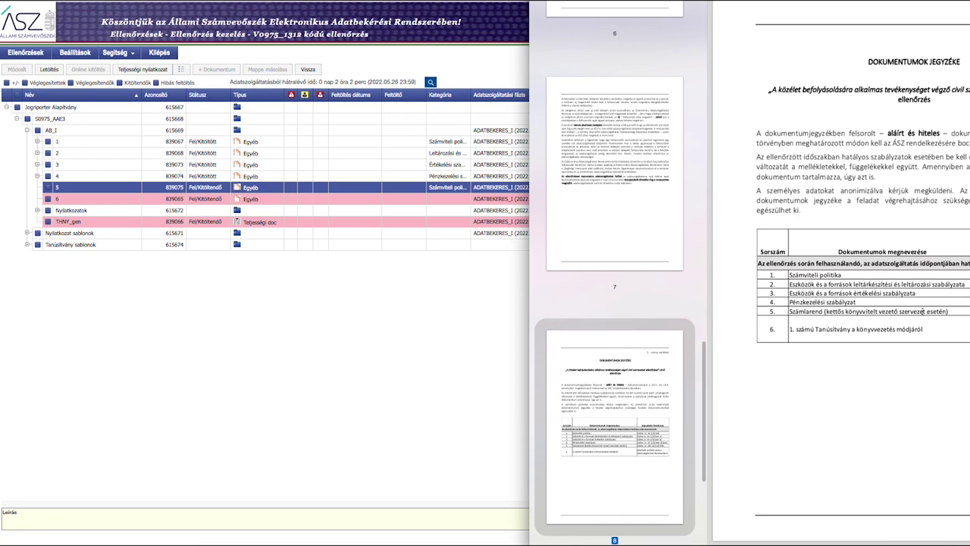
{"action": "left_click", "coordinate": [433, 319]}
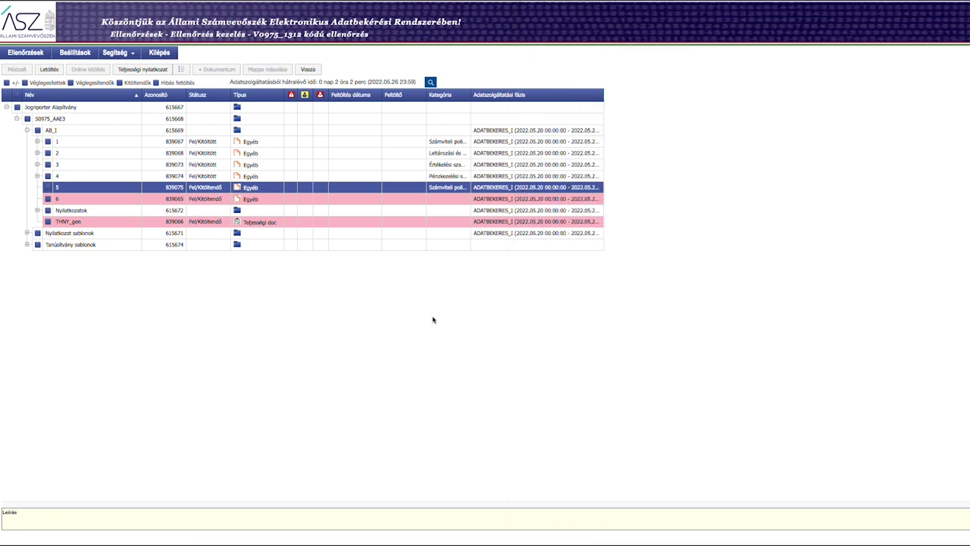
- Attach 5_szlrend_bizonylati_szabalyzat_JA.pdf to document request 5, waiting out the unresponsive page, and save and close the request
{"action": "left_click", "coordinate": [55, 187]}
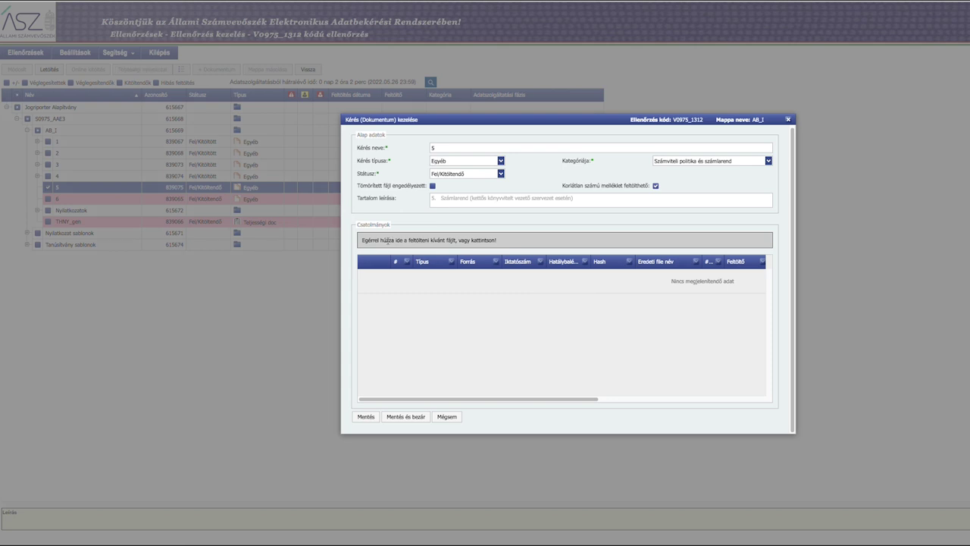
{"action": "left_click", "coordinate": [388, 240]}
{"action": "left_click", "coordinate": [323, 36]}
{"action": "left_click", "coordinate": [961, 410]}
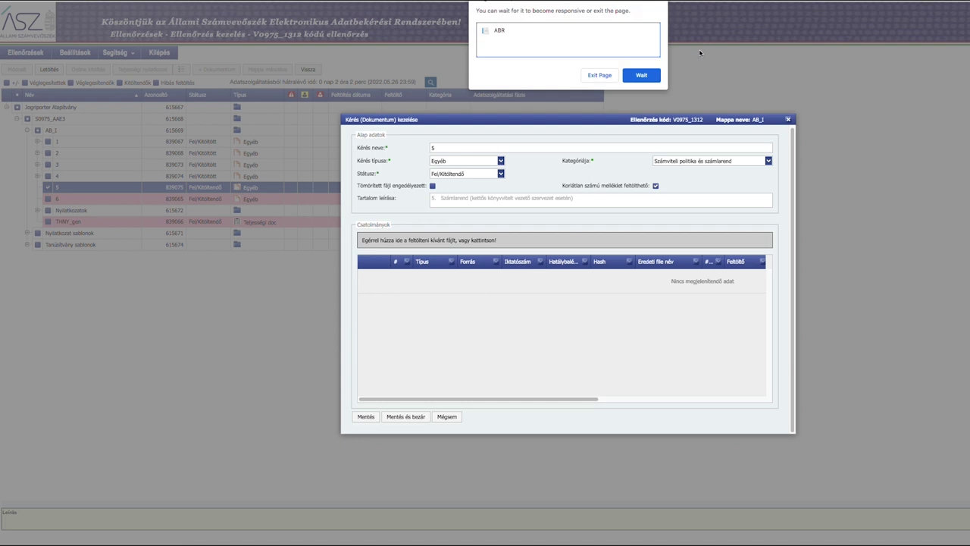
{"action": "left_click", "coordinate": [646, 77]}
{"action": "left_click", "coordinate": [641, 75]}
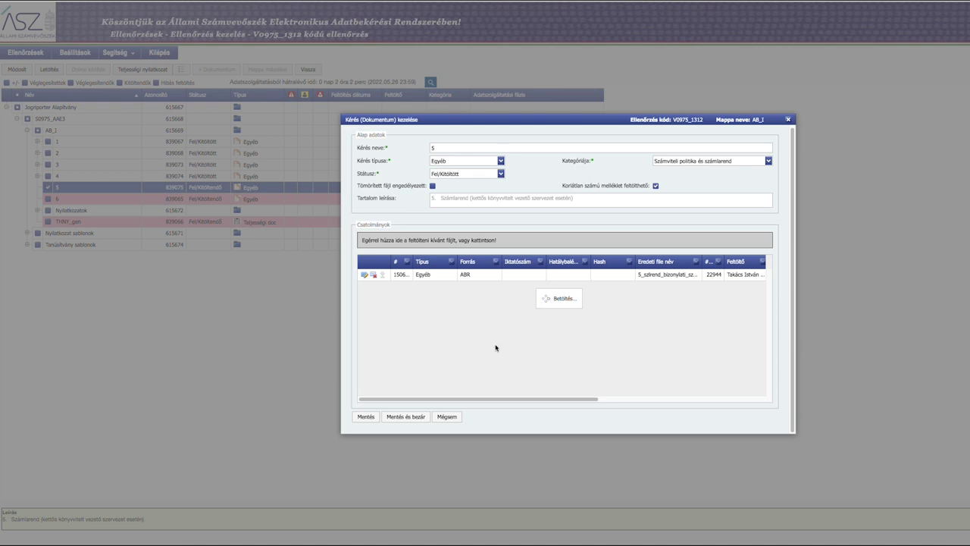
{"action": "left_click", "coordinate": [407, 417]}
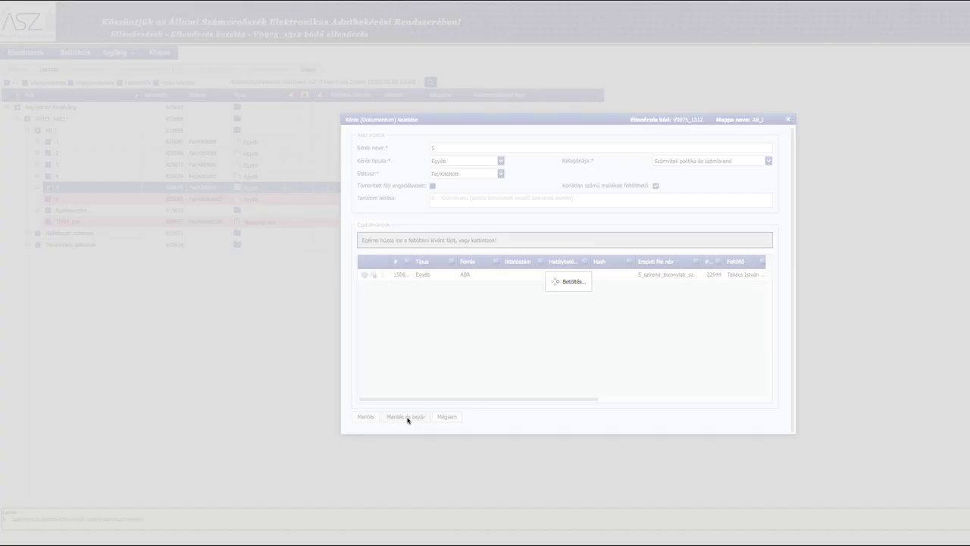
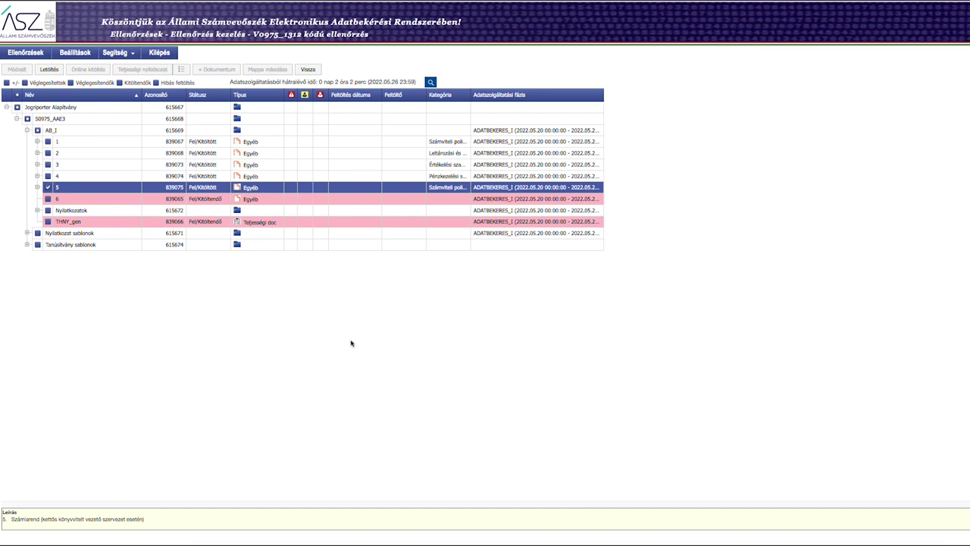
- Mark document request 6, then read and dismiss the error alerts
{"action": "left_click", "coordinate": [48, 199]}
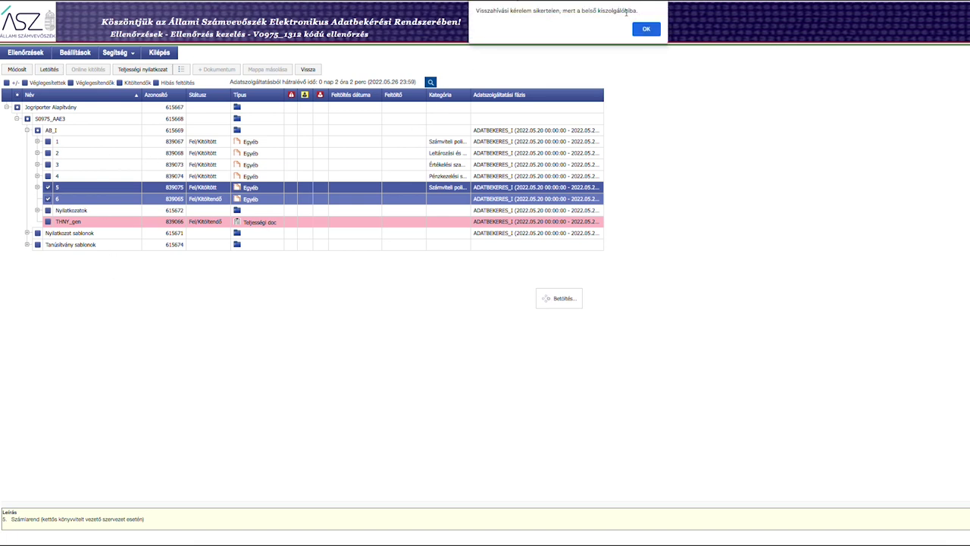
{"action": "left_click_drag", "start_coordinate": [635, 11], "coordinate": [476, 12]}
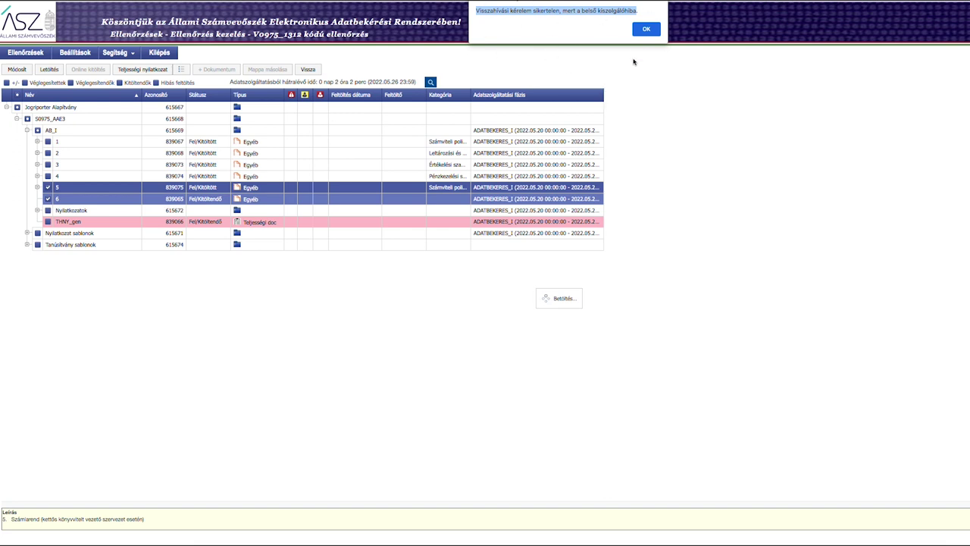
{"action": "left_click", "coordinate": [647, 31]}
{"action": "left_click", "coordinate": [646, 106]}
- Unmark document request 5 and select only request 6, dismissing the error alerts along the way
{"action": "left_click", "coordinate": [47, 188]}
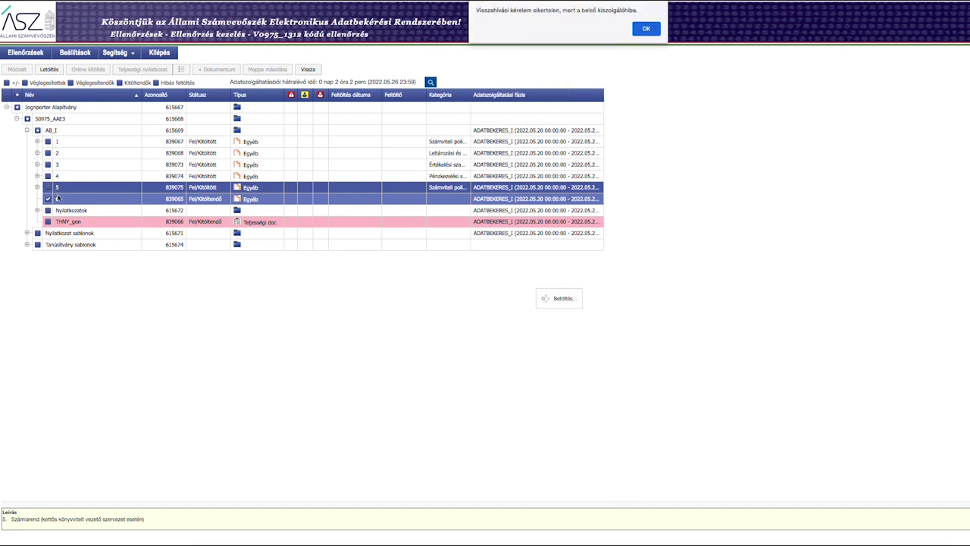
{"action": "left_click", "coordinate": [648, 30]}
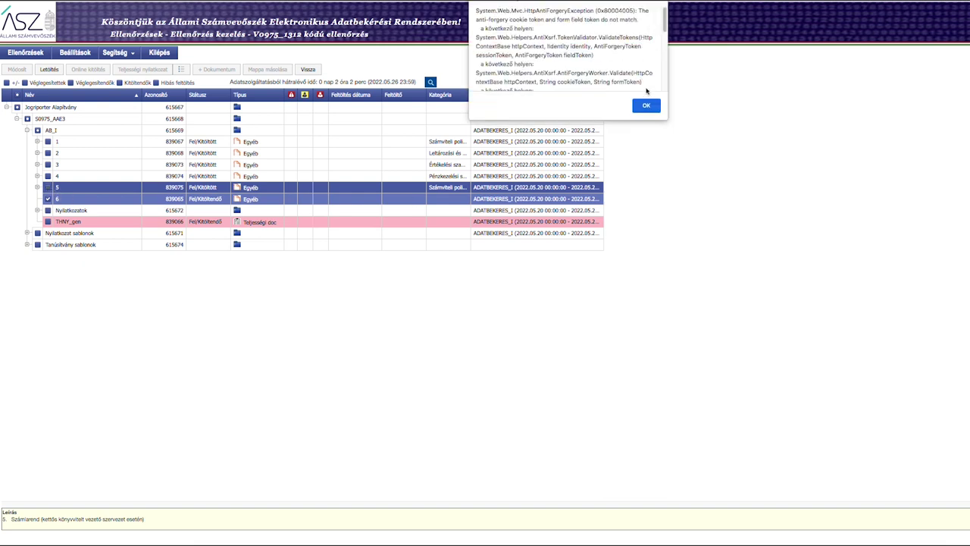
{"action": "left_click", "coordinate": [645, 106]}
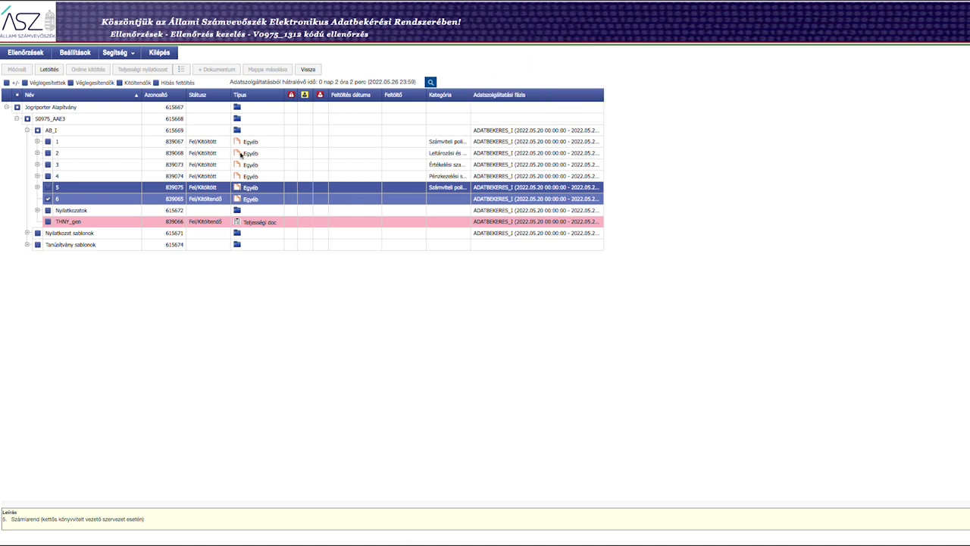
{"action": "left_click", "coordinate": [73, 201]}
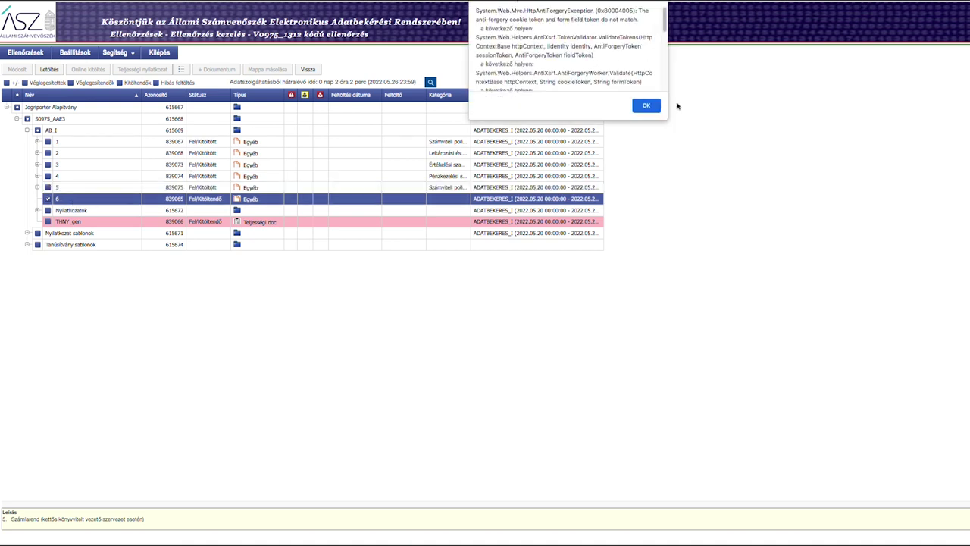
{"action": "left_click", "coordinate": [649, 108]}
{"action": "left_click", "coordinate": [647, 29]}
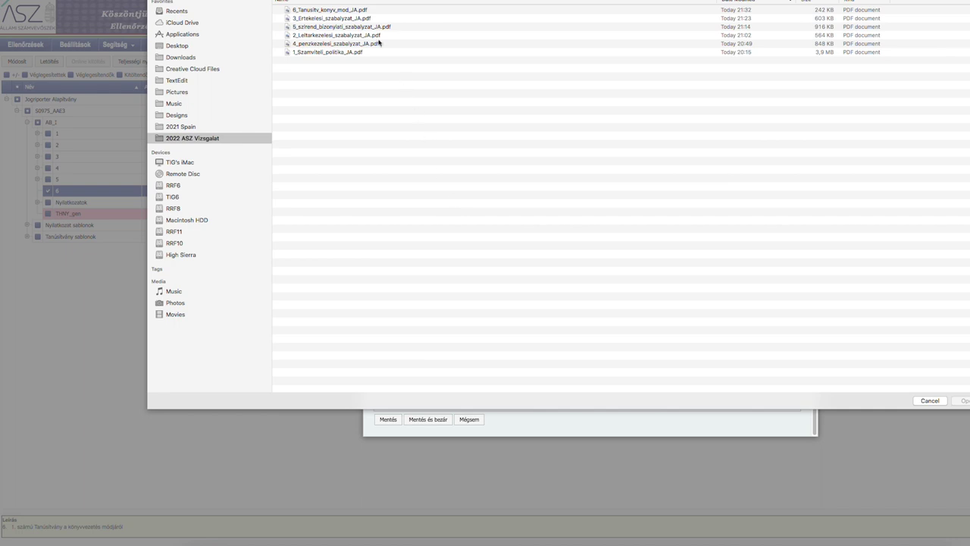
- Attach 6_Tanusitv_konyv_mod_JA.pdf to document request 6, waiting out the unresponsive page, and save and close the request
{"action": "left_click", "coordinate": [355, 10]}
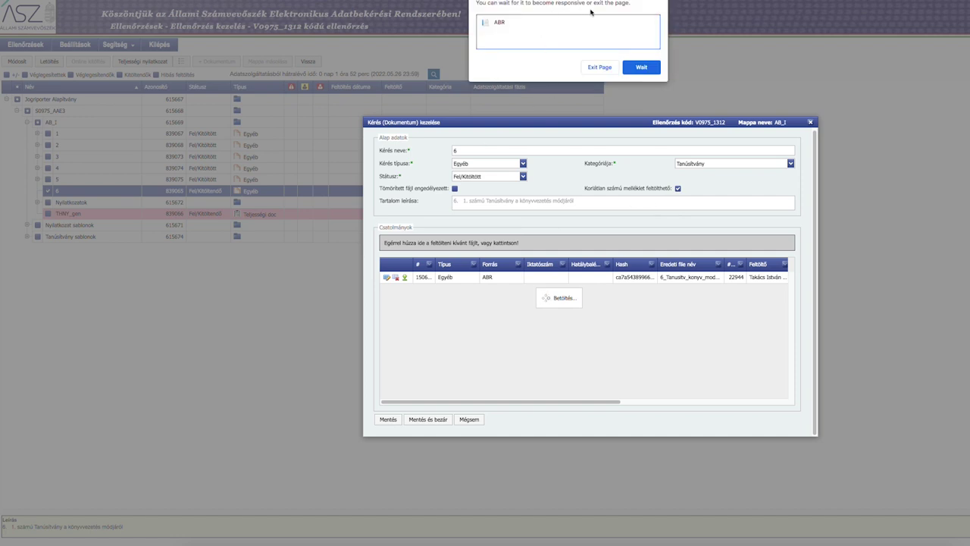
{"action": "left_click", "coordinate": [640, 70]}
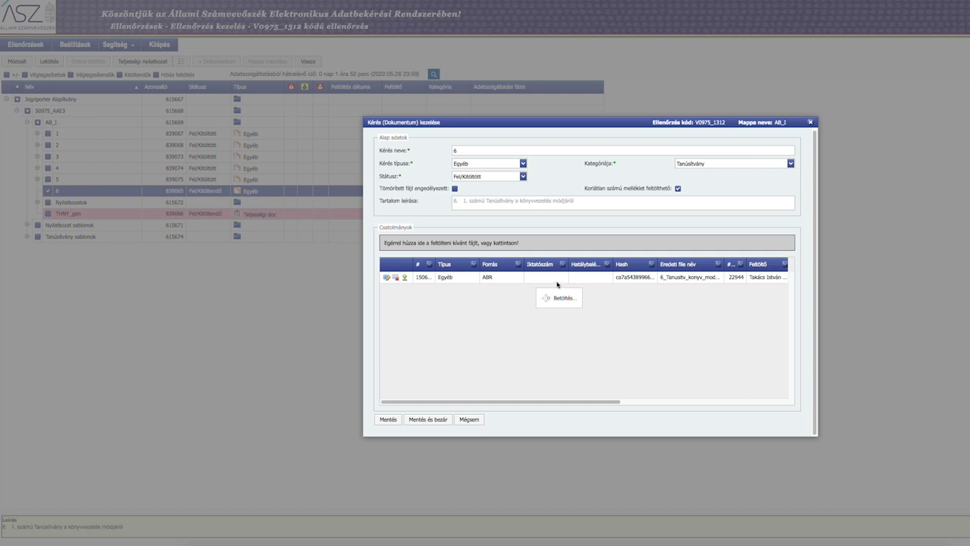
{"action": "left_click", "coordinate": [644, 68]}
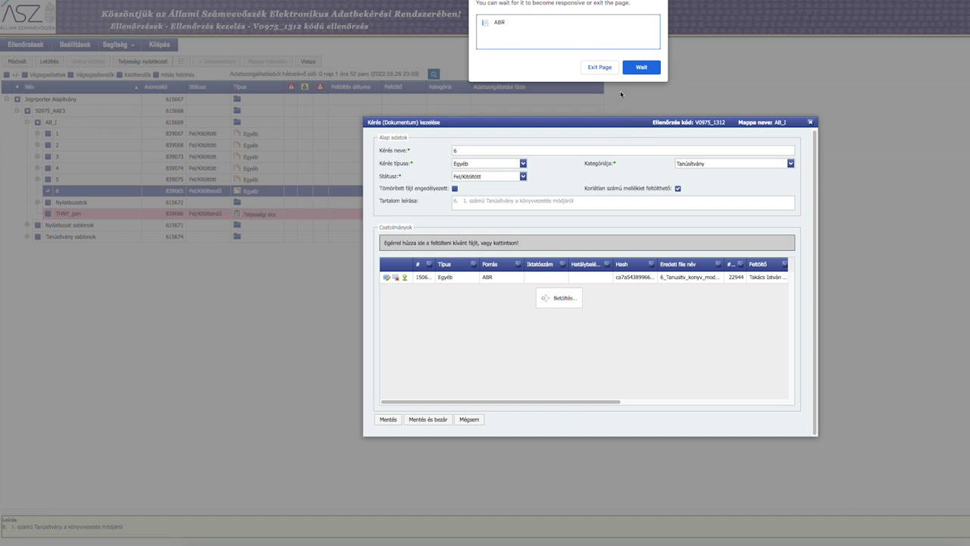
{"action": "left_click", "coordinate": [641, 63]}
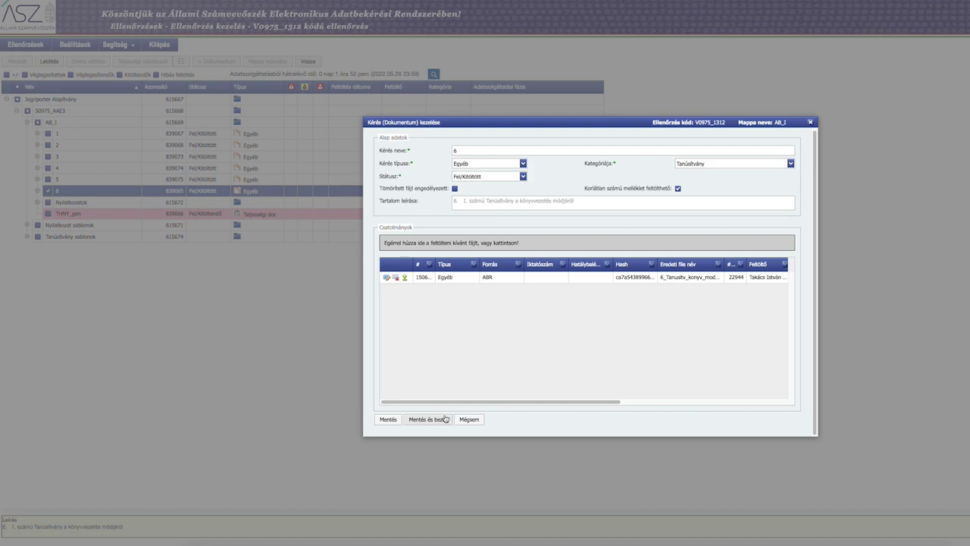
{"action": "left_click", "coordinate": [427, 423]}
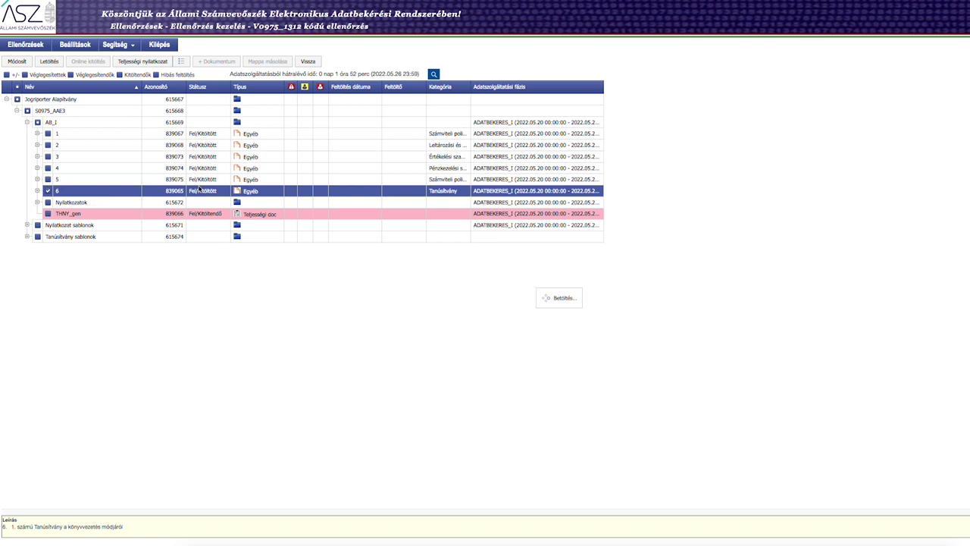
- Unmark document request 6 and leave the application error page for the Ellenőrzések section
{"action": "left_click", "coordinate": [48, 190]}
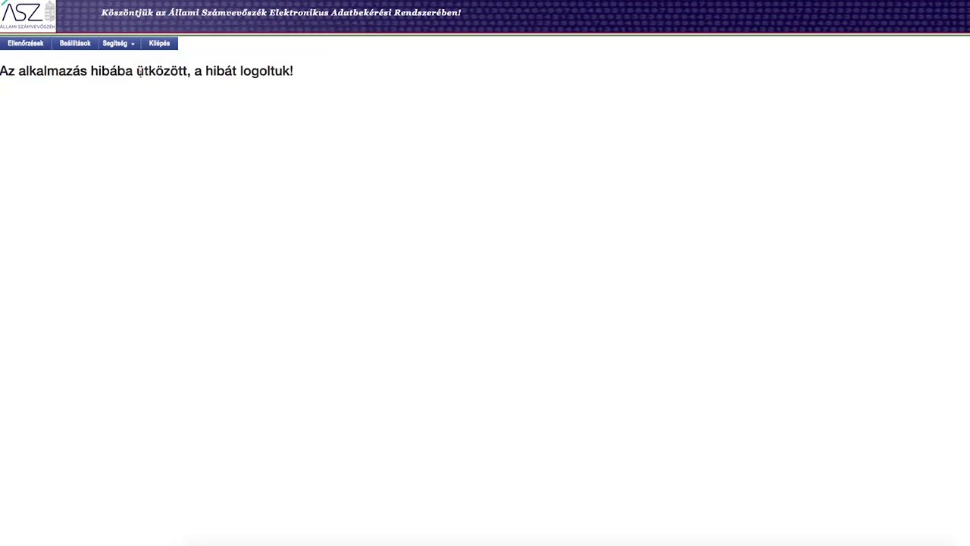
{"action": "left_click", "coordinate": [26, 45]}
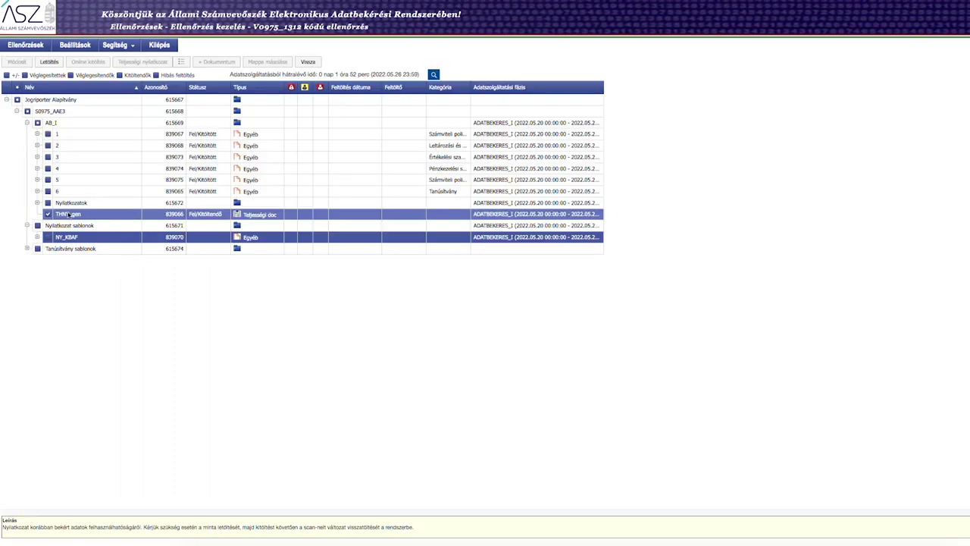
- Try twice to download the marked THNY_gen completeness declaration, reading and dismissing the error alerts each time
{"action": "left_click", "coordinate": [49, 63]}
{"action": "left_click_drag", "start_coordinate": [491, 5], "coordinate": [638, 4]}
{"action": "left_click", "coordinate": [647, 20]}
{"action": "scroll", "coordinate": [530, 38], "scroll_direction": "down", "scroll_amount": 3}
{"action": "left_click", "coordinate": [646, 97]}
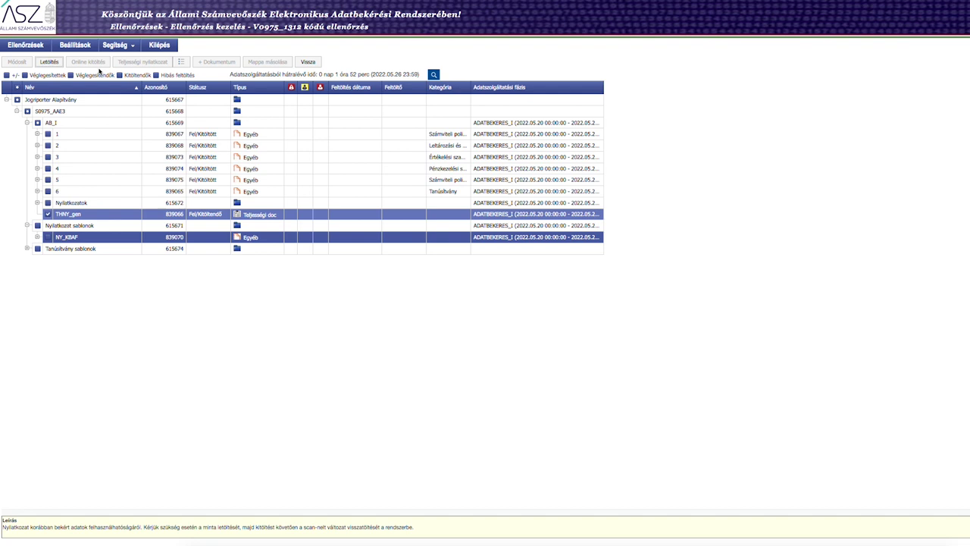
{"action": "left_click", "coordinate": [49, 61]}
{"action": "left_click_drag", "start_coordinate": [509, 4], "coordinate": [651, 4]}
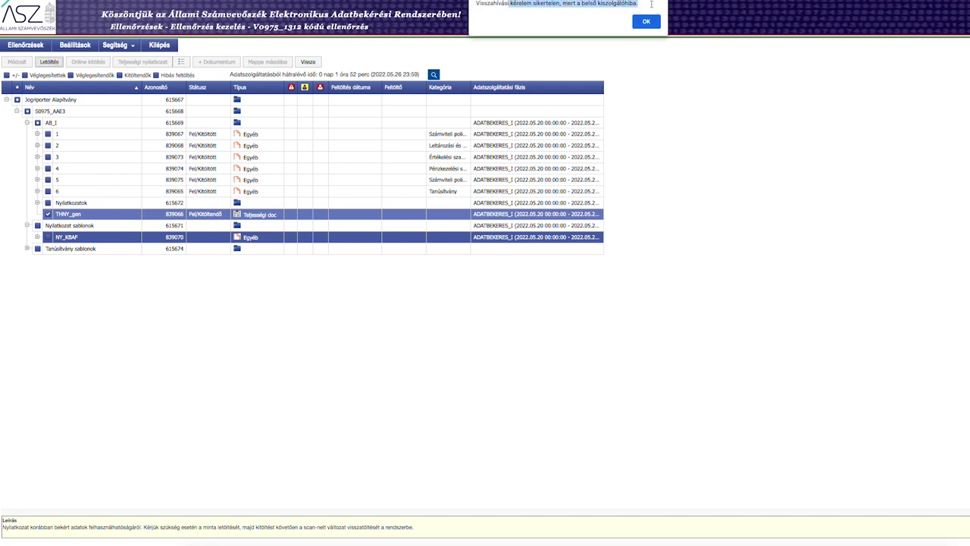
{"action": "left_click", "coordinate": [646, 20]}
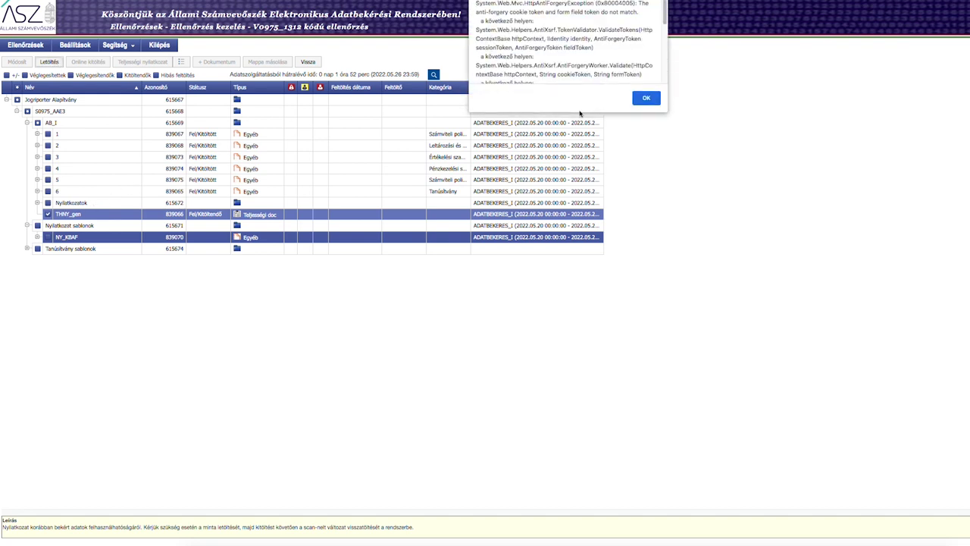
{"action": "left_click", "coordinate": [647, 98]}
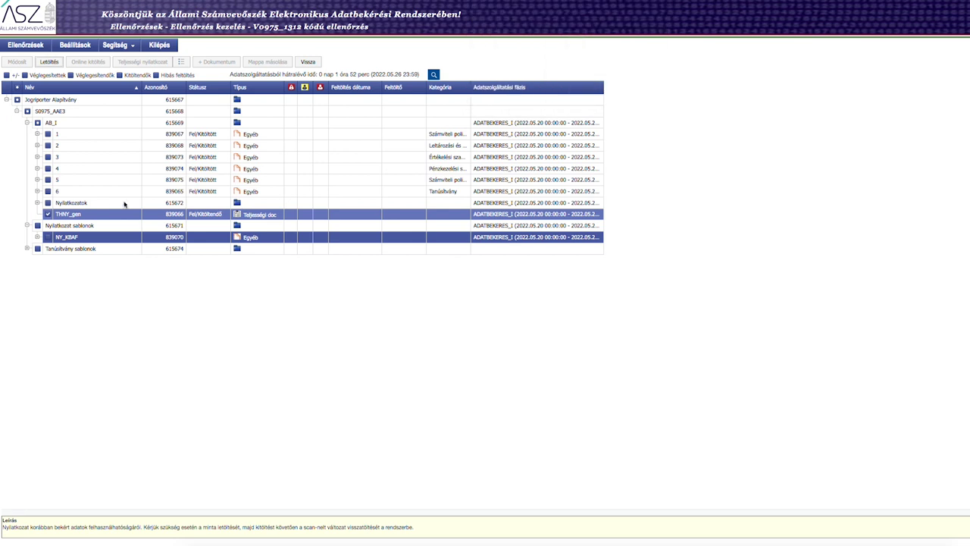
- Select only the THNY_gen row and retry its download, dismissing the error alerts
{"action": "left_click", "coordinate": [75, 215]}
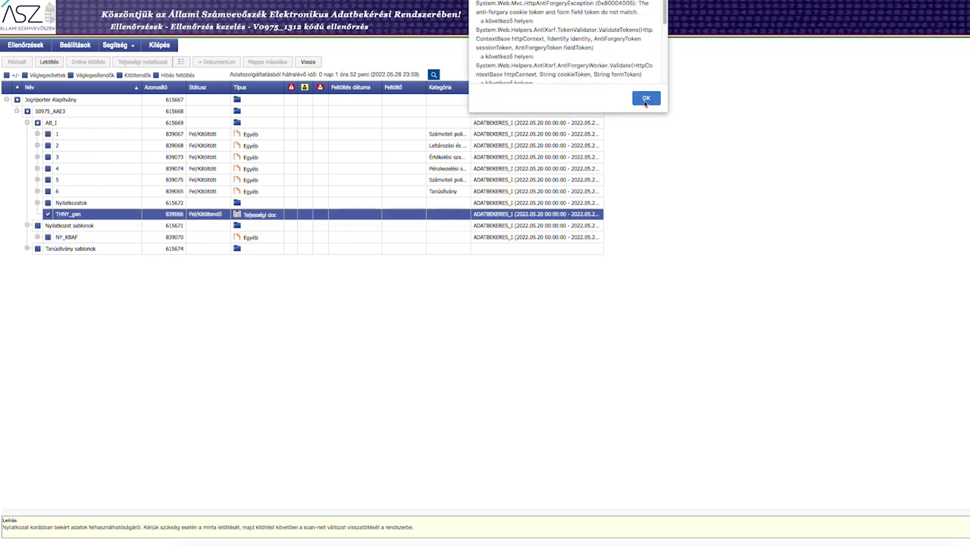
{"action": "left_click", "coordinate": [645, 99]}
{"action": "left_click", "coordinate": [645, 20]}
{"action": "left_click", "coordinate": [47, 63]}
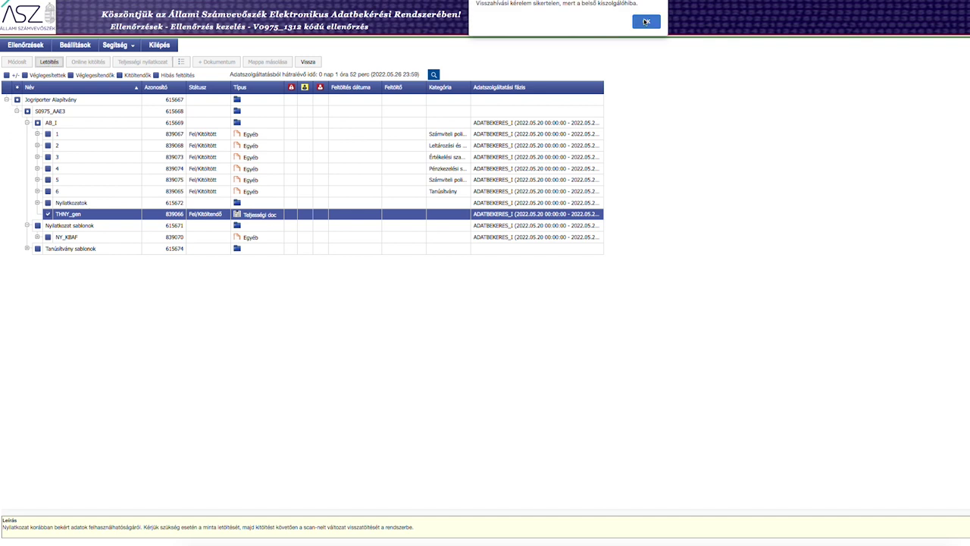
{"action": "left_click", "coordinate": [646, 22]}
{"action": "left_click", "coordinate": [644, 98]}
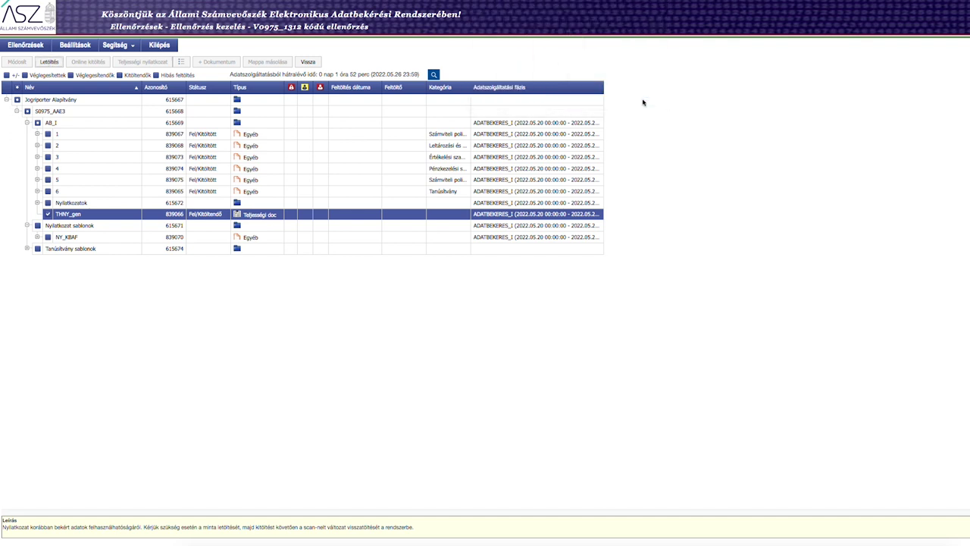
- Clear the browser's cached images and files for all time, leaving browsing history and cookies untouched
{"action": "left_click", "coordinate": [42, 0]}
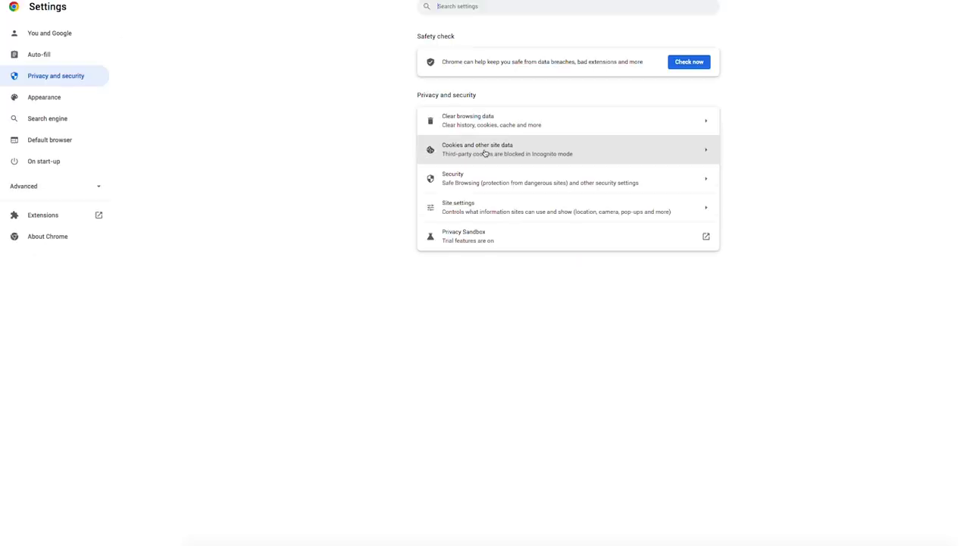
{"action": "left_click", "coordinate": [481, 121]}
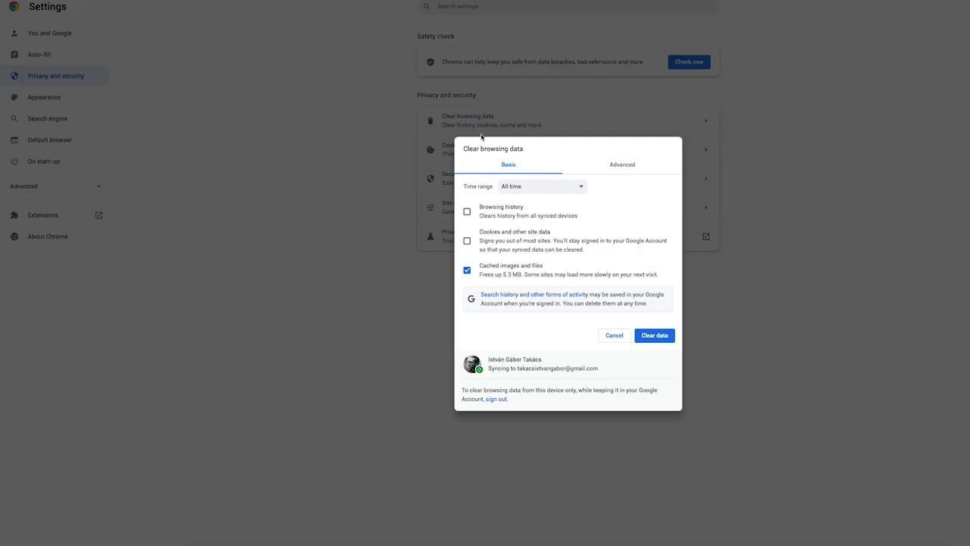
{"action": "left_click", "coordinate": [664, 336]}
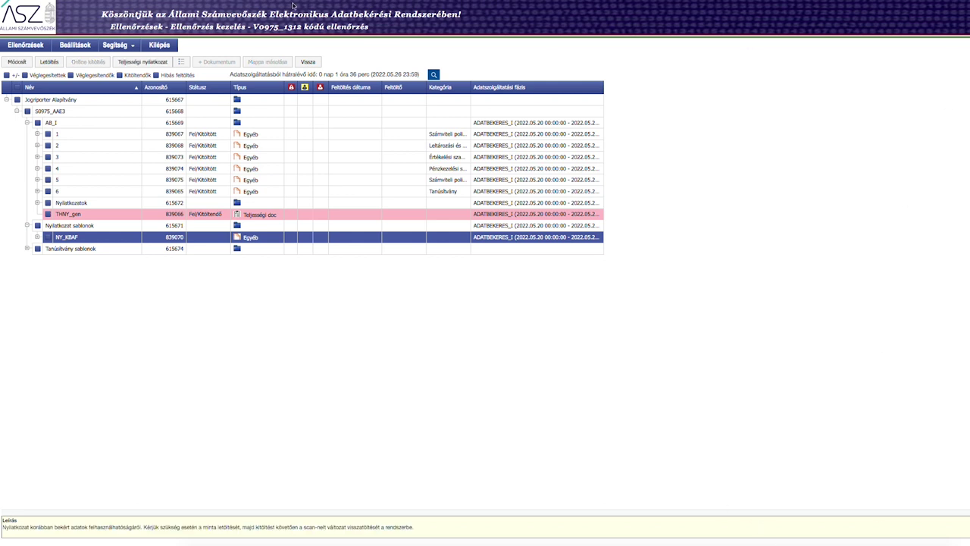
- Select the THNY_gen row and try to download its attachment, dismissing the alert
{"action": "left_click", "coordinate": [66, 215]}
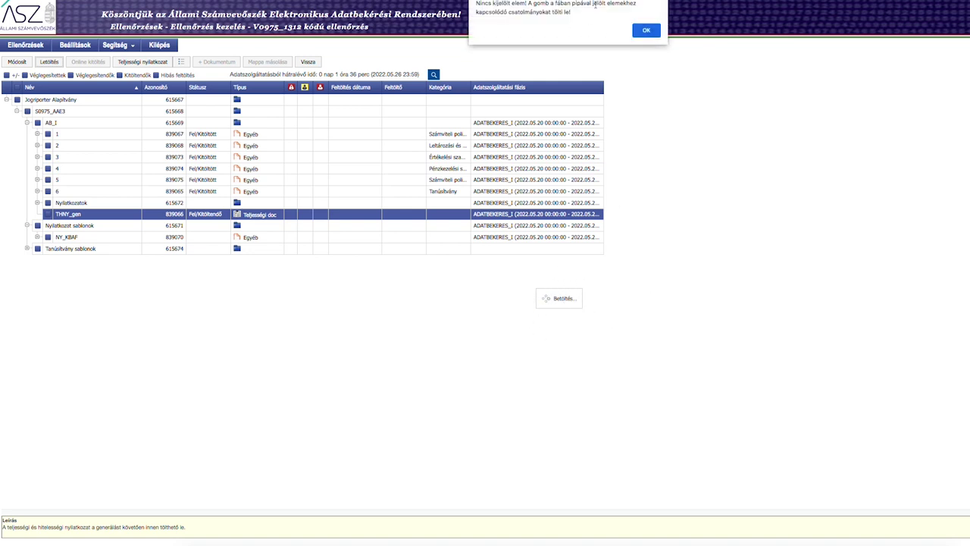
{"action": "left_click", "coordinate": [644, 31]}
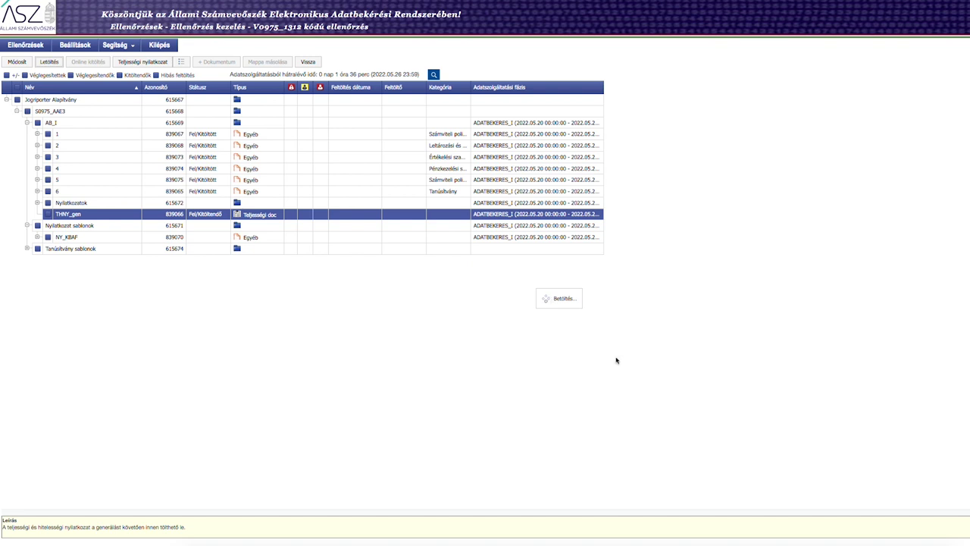
- Review the PDF guidance on preparing the completeness declaration and the list of documents, and return to the audit page
{"action": "left_click", "coordinate": [875, 543]}
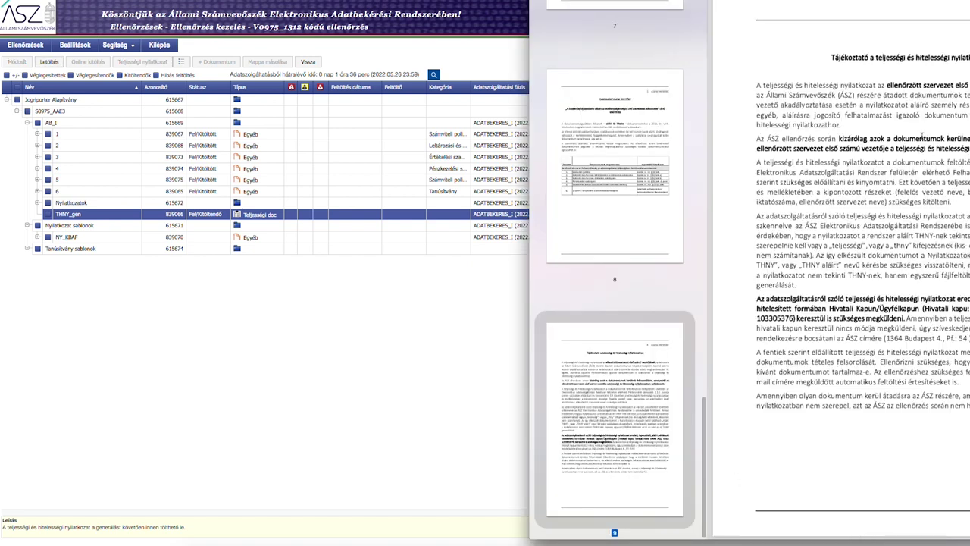
{"action": "scroll", "coordinate": [840, 279], "scroll_direction": "up", "scroll_amount": 3}
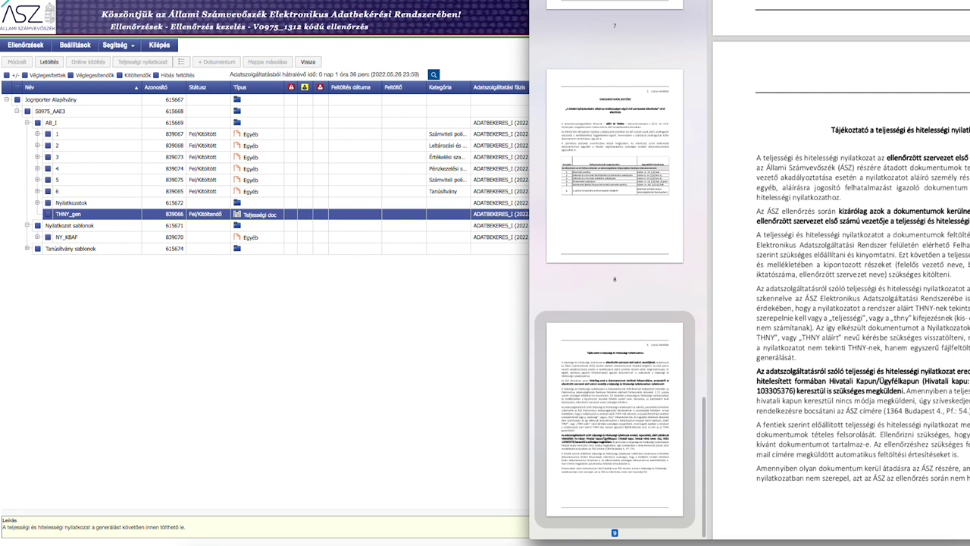
{"action": "scroll", "coordinate": [841, 246], "scroll_direction": "down", "scroll_amount": 1}
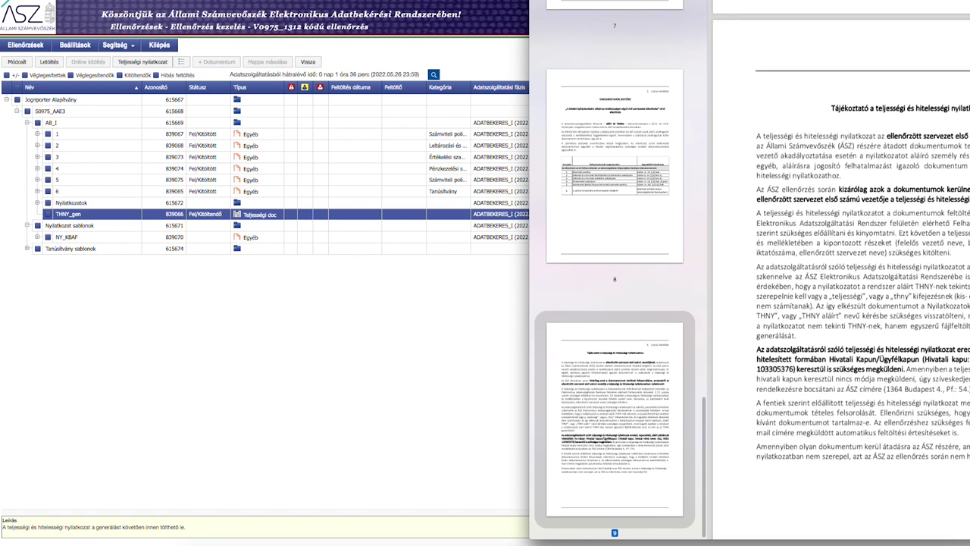
{"action": "scroll", "coordinate": [840, 273], "scroll_direction": "down", "scroll_amount": 1}
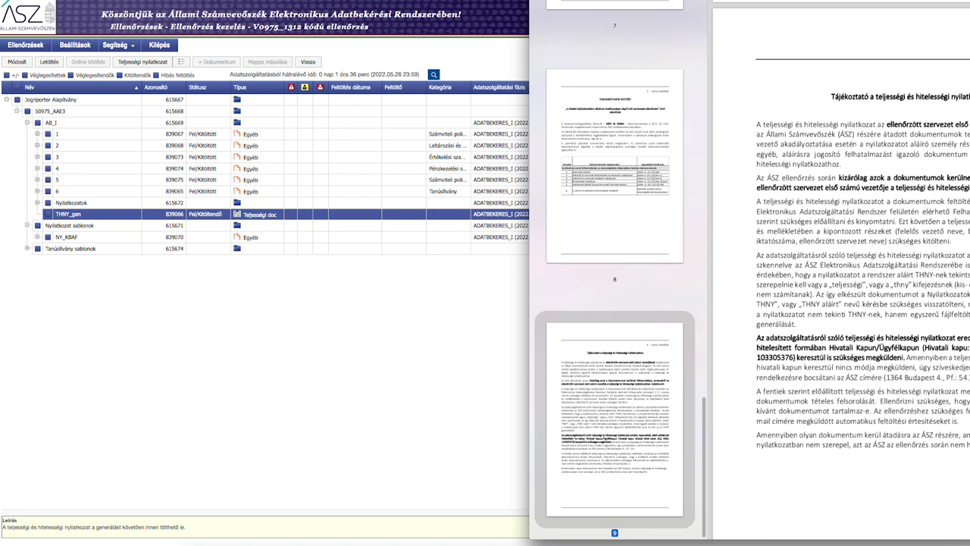
{"action": "left_click_drag", "start_coordinate": [949, 212], "coordinate": [969, 212]}
{"action": "scroll", "coordinate": [813, 289], "scroll_direction": "up", "scroll_amount": 10}
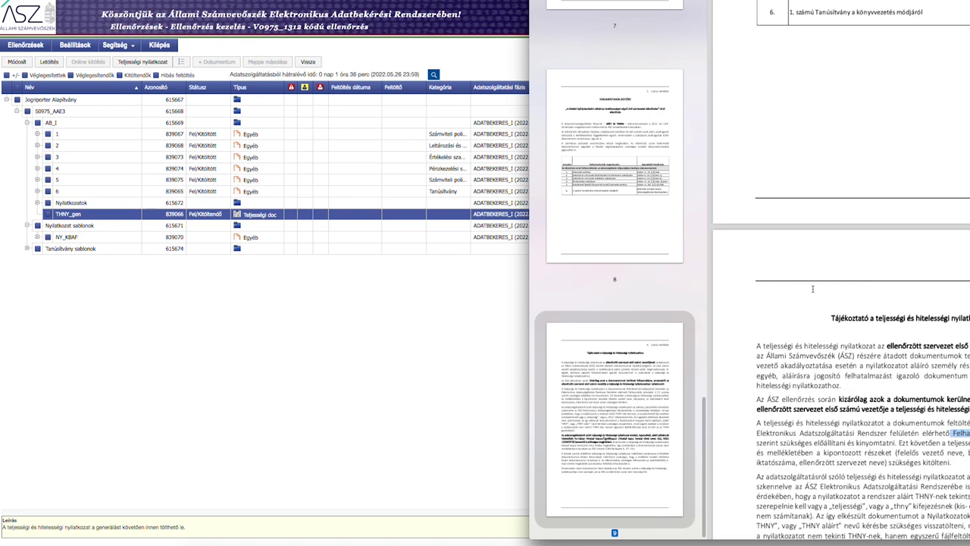
{"action": "scroll", "coordinate": [813, 289], "scroll_direction": "up", "scroll_amount": 15}
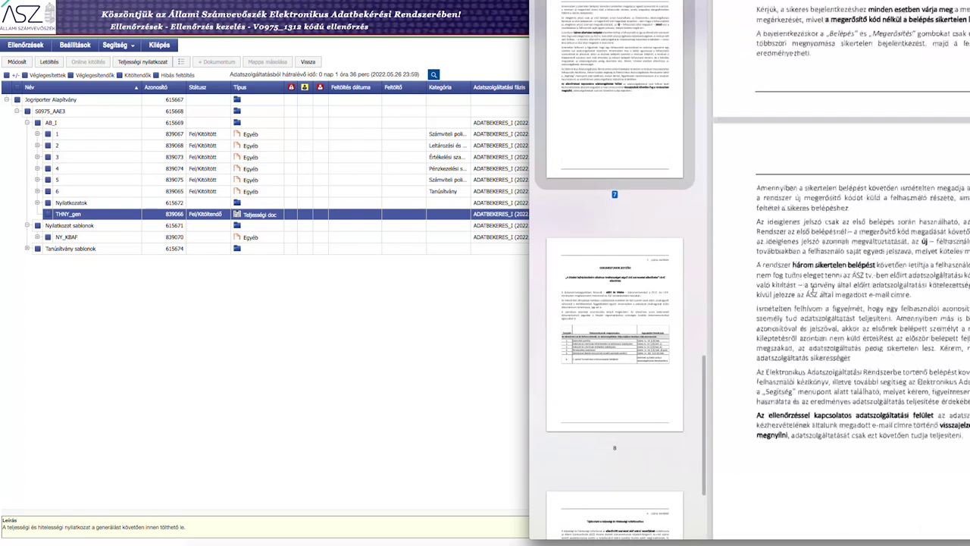
{"action": "scroll", "coordinate": [813, 288], "scroll_direction": "down", "scroll_amount": 10}
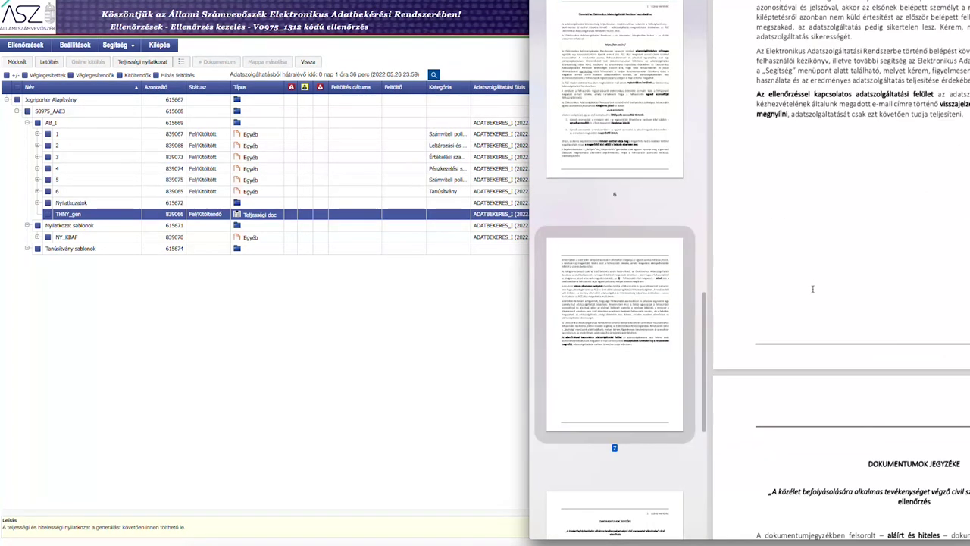
{"action": "left_click", "coordinate": [323, 327]}
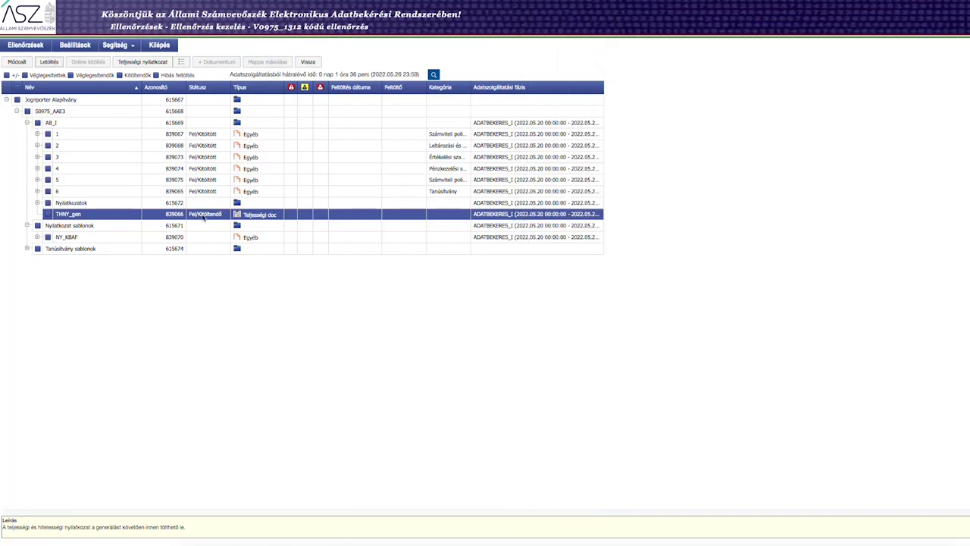
- Try to expand the NY_KBAF request and leave the application error page for the Ellenőrzések section
{"action": "left_click", "coordinate": [38, 238]}
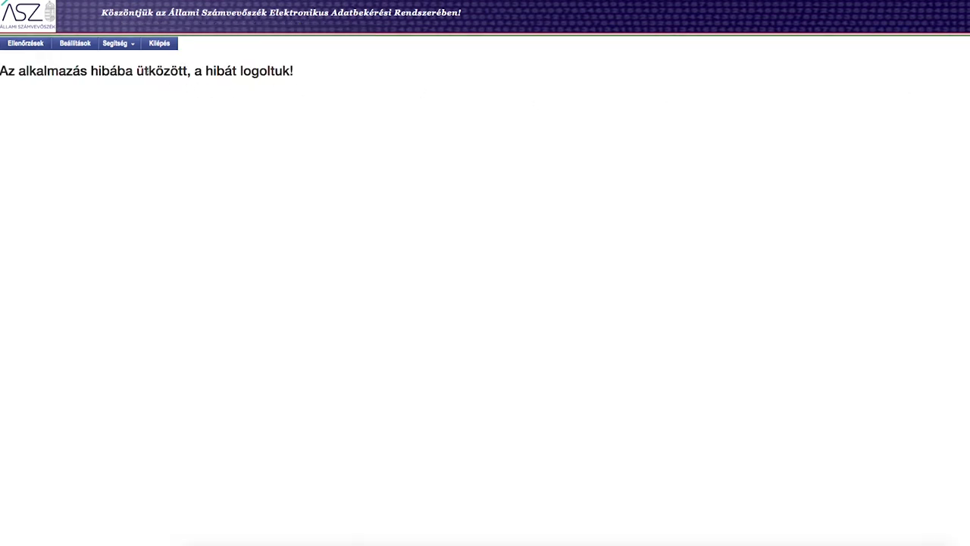
{"action": "left_click", "coordinate": [26, 43]}
{"action": "left_click", "coordinate": [28, 45]}
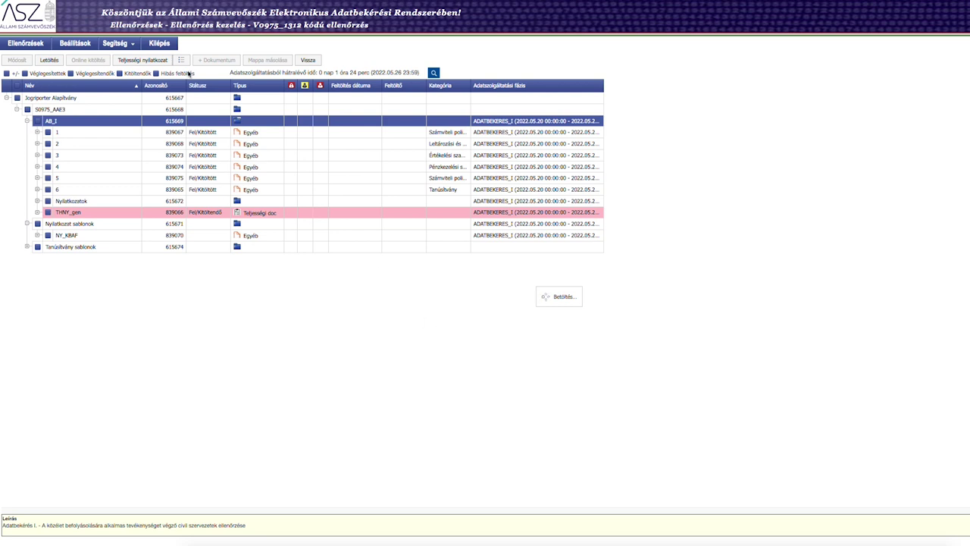
- Generate the completeness declaration for folder AB_I, download its PDF, and close the generation dialog
{"action": "left_click", "coordinate": [143, 60]}
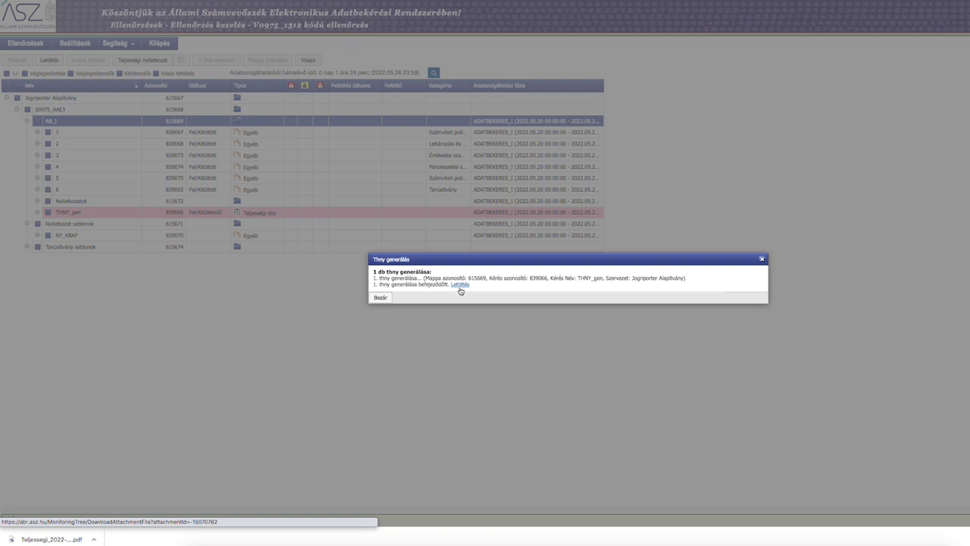
{"action": "left_click", "coordinate": [381, 297]}
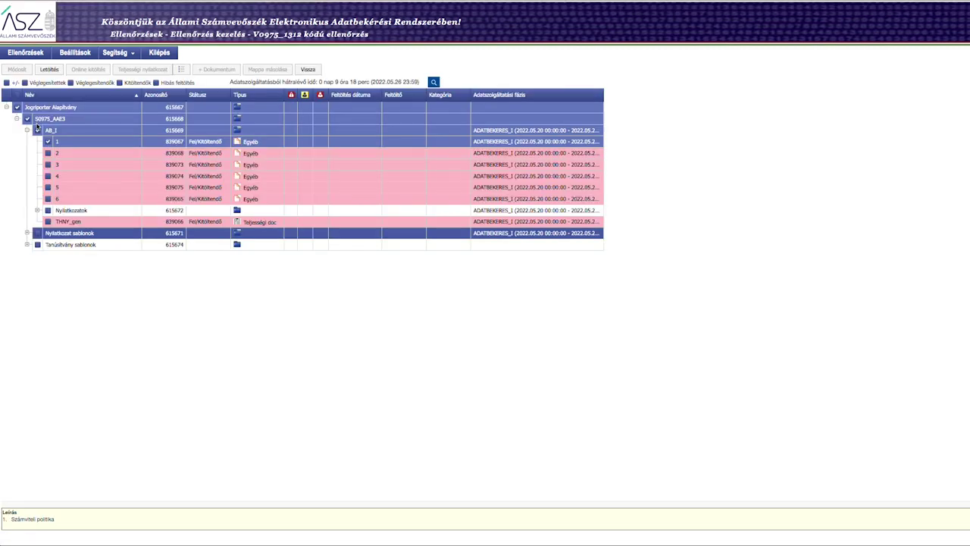
- Select the Tanúsítvány sablonok folder, read the full error alert, and dismiss both alerts
{"action": "left_click", "coordinate": [58, 246]}
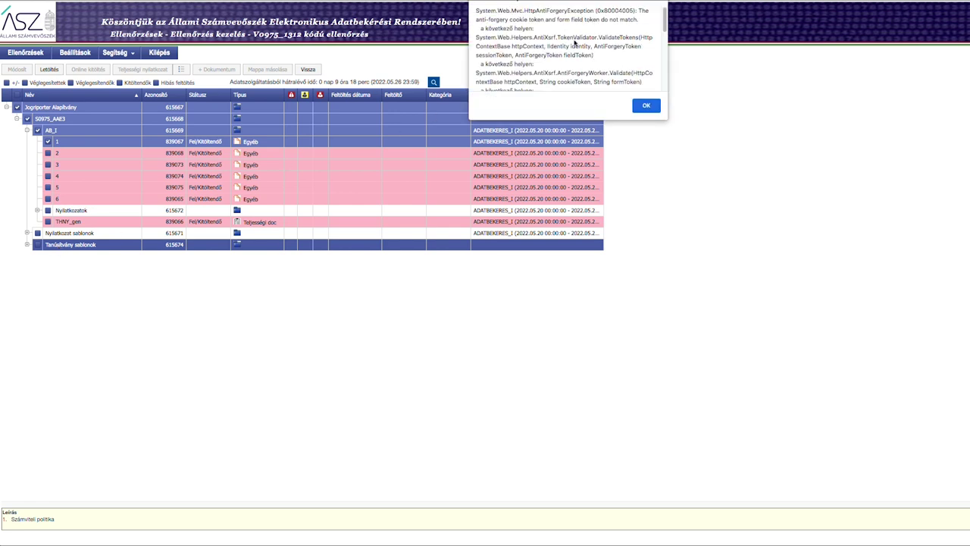
{"action": "scroll", "coordinate": [598, 45], "scroll_direction": "down", "scroll_amount": 5}
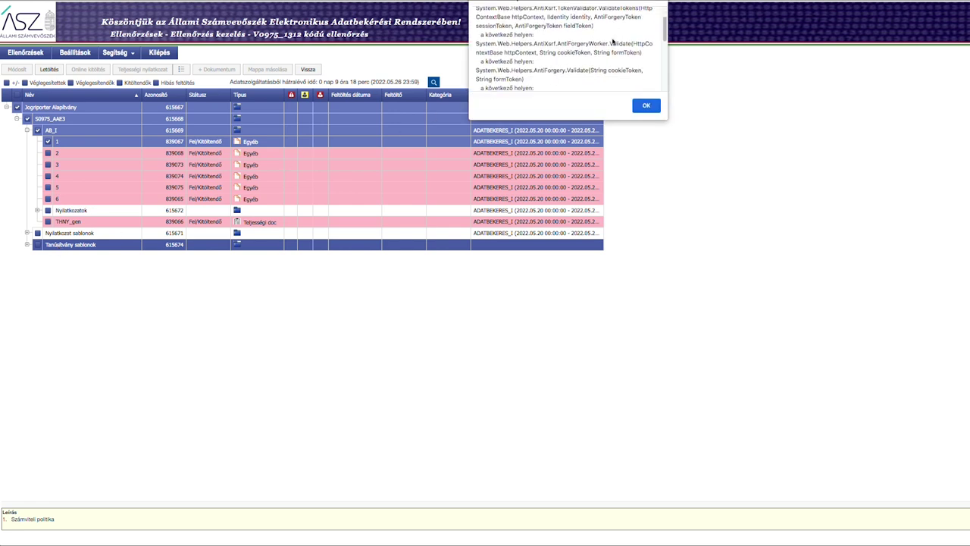
{"action": "scroll", "coordinate": [613, 42], "scroll_direction": "down", "scroll_amount": 3}
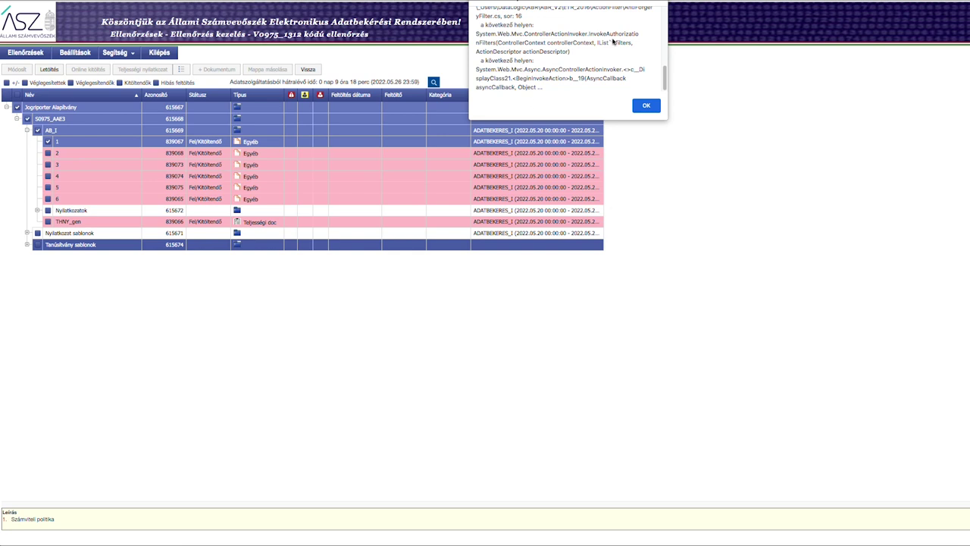
{"action": "left_click", "coordinate": [644, 106]}
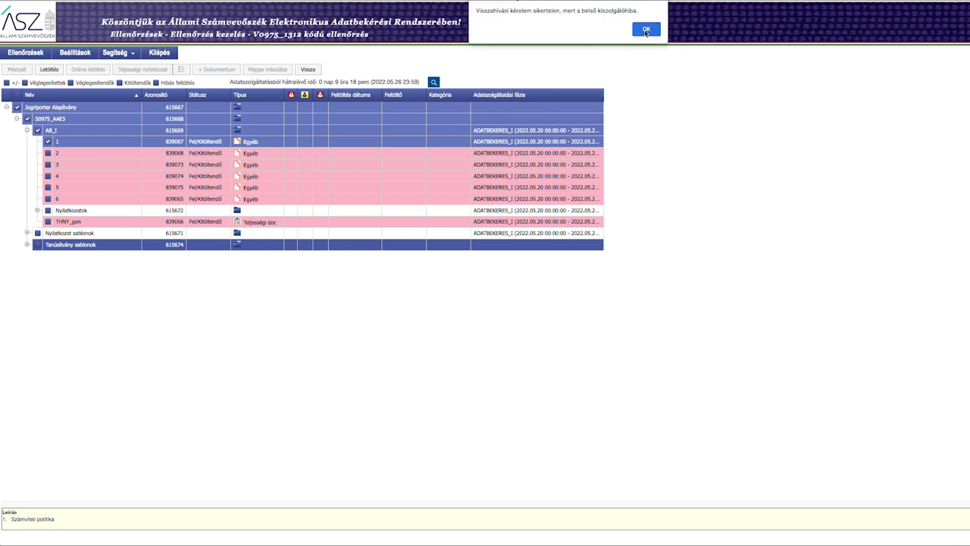
{"action": "left_click", "coordinate": [646, 31]}
- Select the Nyilatkozat sablonok folder, read the error details to the end, and dismiss both alerts
{"action": "left_click", "coordinate": [89, 234]}
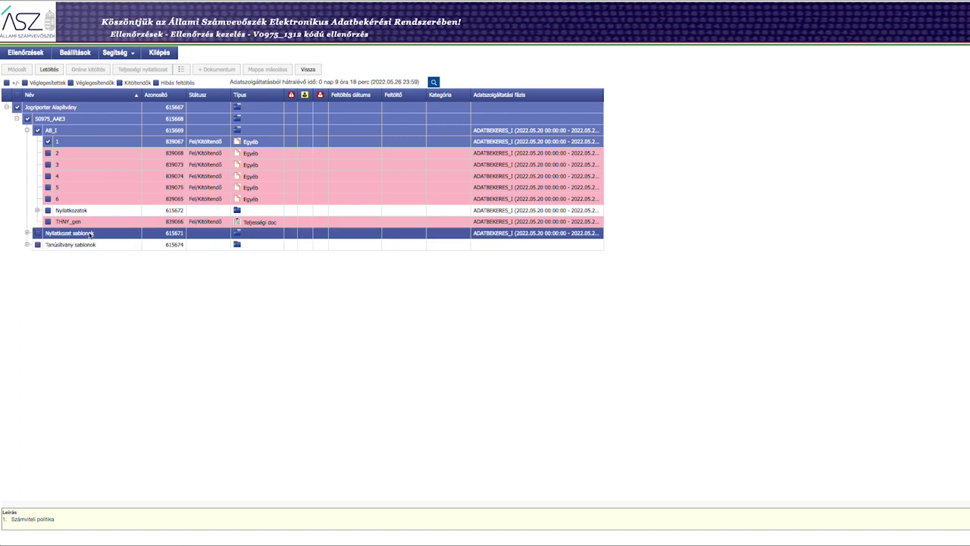
{"action": "scroll", "coordinate": [529, 46], "scroll_direction": "down", "scroll_amount": 5}
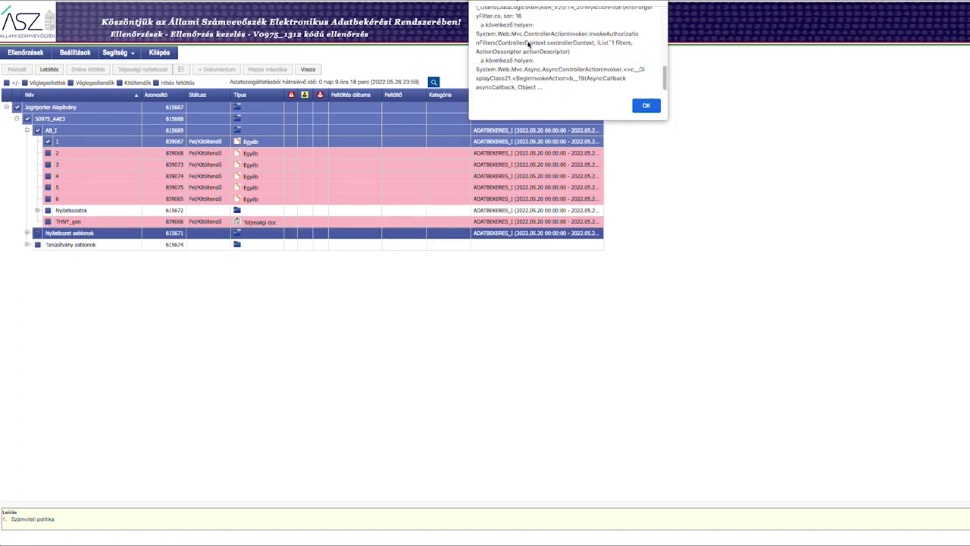
{"action": "left_click", "coordinate": [645, 106]}
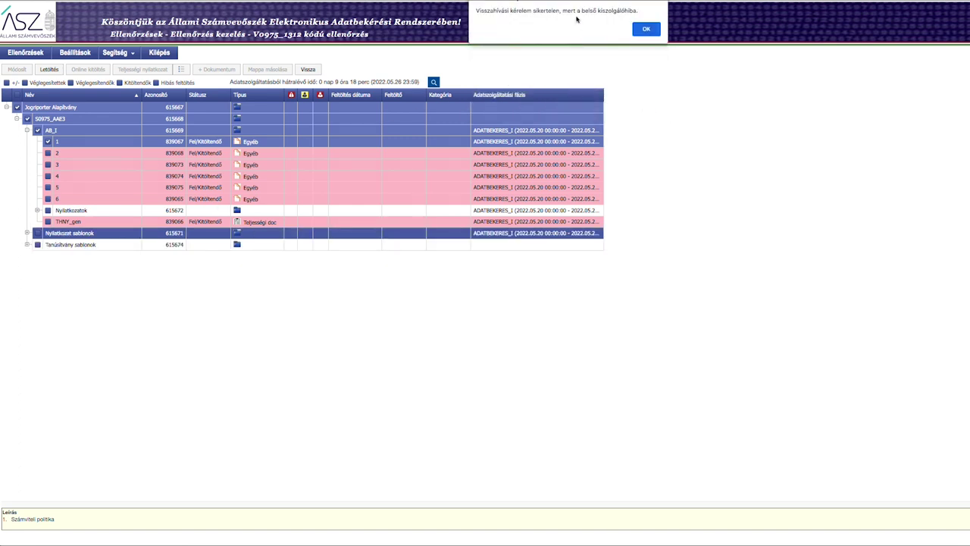
{"action": "left_click", "coordinate": [645, 33]}
- Select document request 2, read the error details, and dismiss both alerts
{"action": "left_click", "coordinate": [62, 154]}
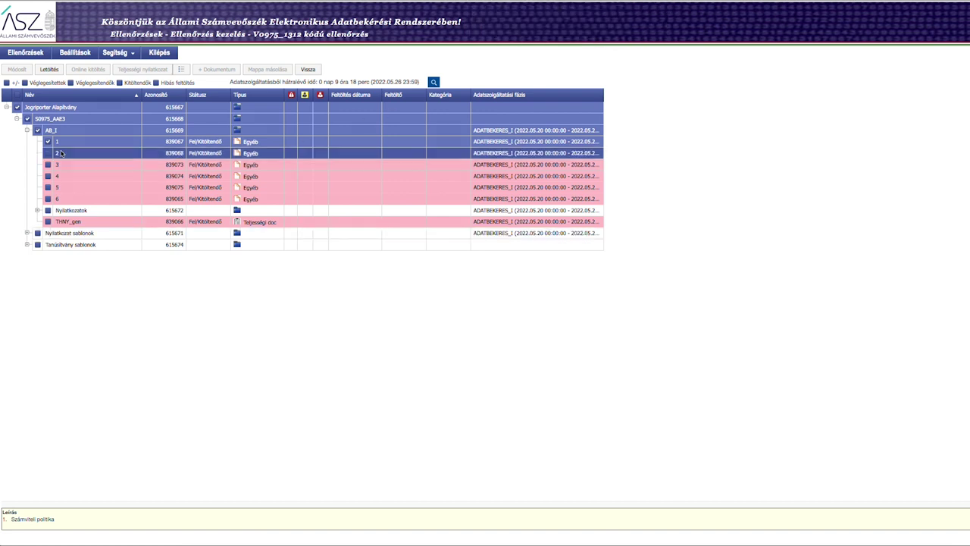
{"action": "scroll", "coordinate": [621, 81], "scroll_direction": "down", "scroll_amount": 5}
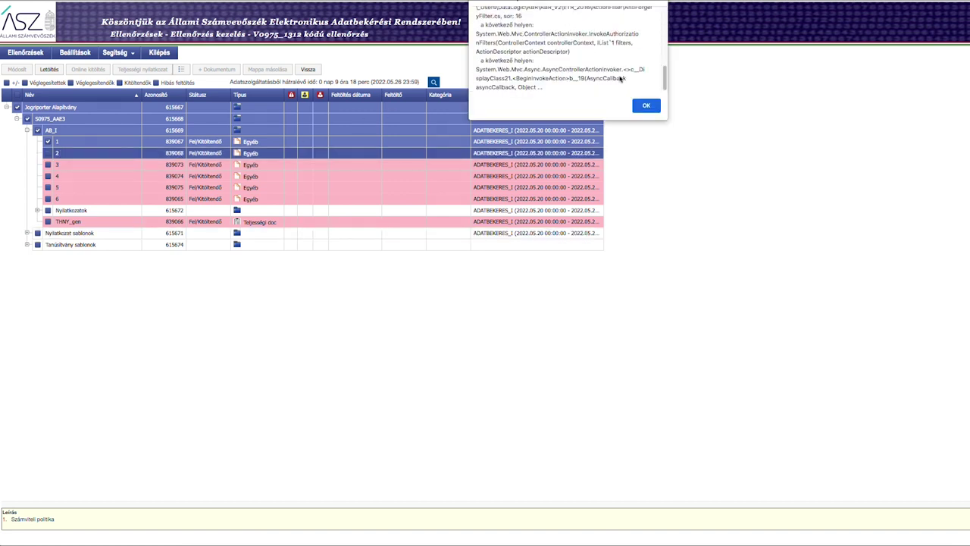
{"action": "left_click", "coordinate": [644, 106]}
{"action": "left_click", "coordinate": [643, 31]}
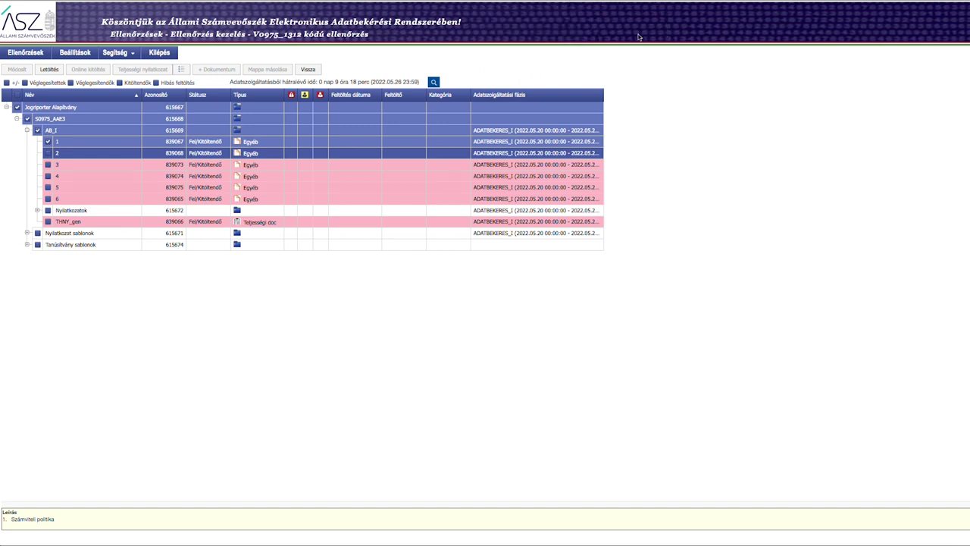
- Select the Jogriporter Alapítvány row and unmark it, dismissing the error alerts each time
{"action": "left_click", "coordinate": [50, 108]}
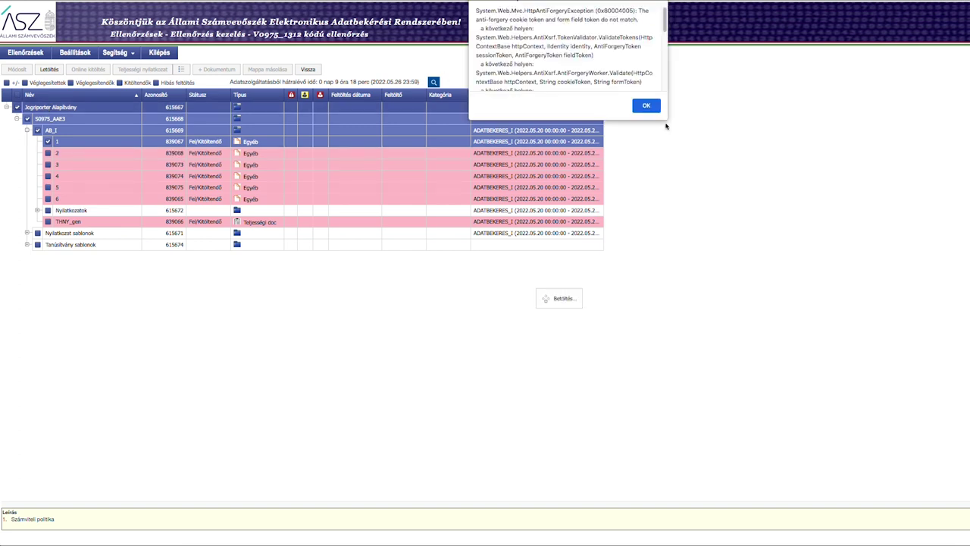
{"action": "left_click", "coordinate": [650, 106]}
{"action": "left_click", "coordinate": [654, 32]}
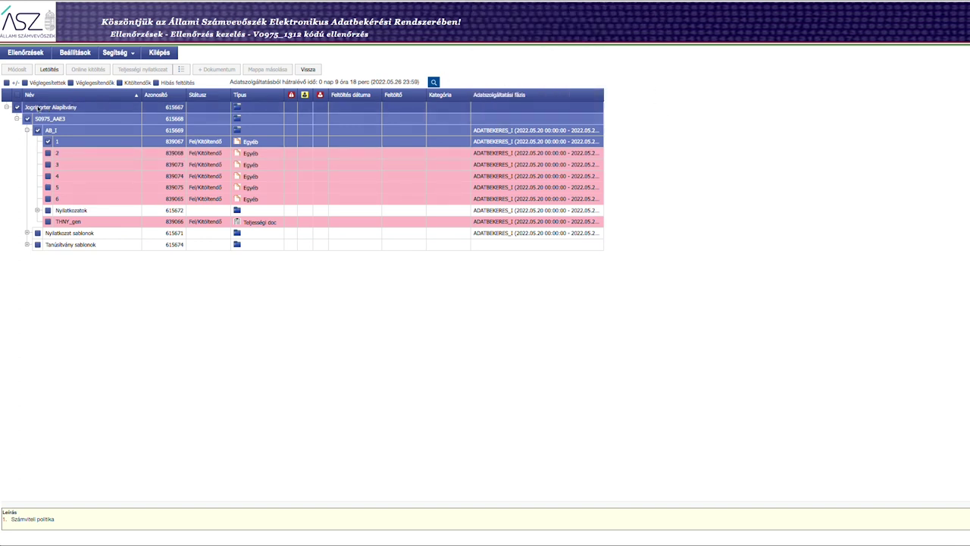
{"action": "left_click", "coordinate": [20, 110]}
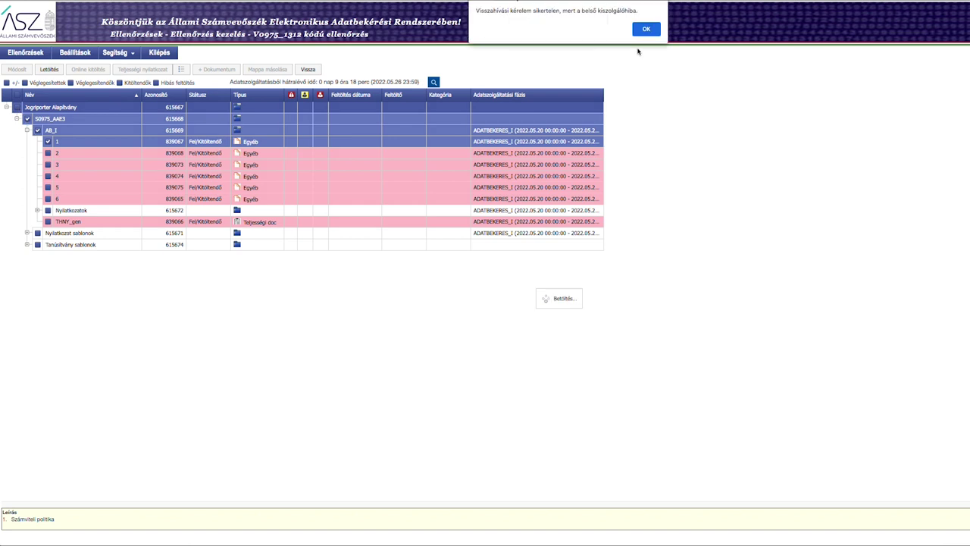
{"action": "left_click", "coordinate": [647, 29]}
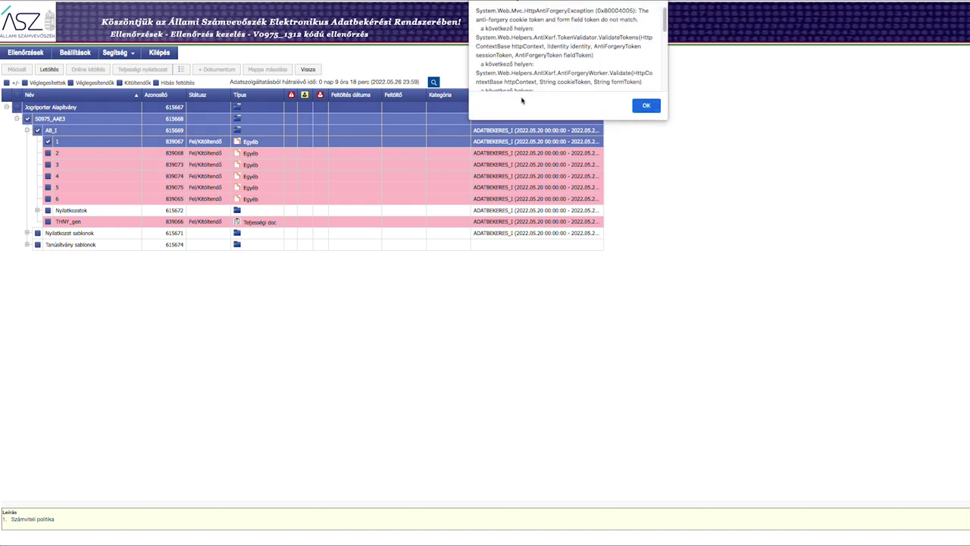
{"action": "left_click", "coordinate": [646, 106]}
- Unmark the AB_I folder and dismiss both error alerts
{"action": "left_click", "coordinate": [33, 129]}
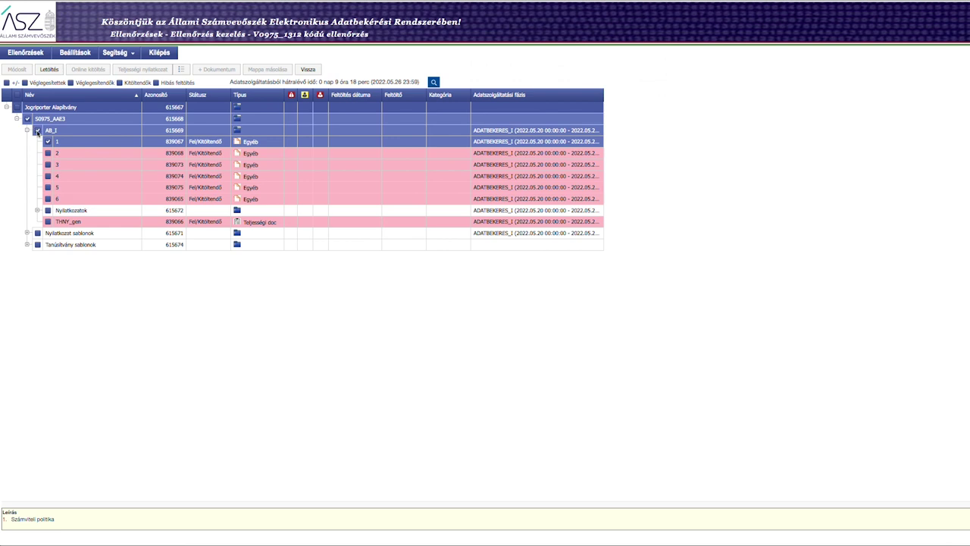
{"action": "left_click", "coordinate": [647, 29]}
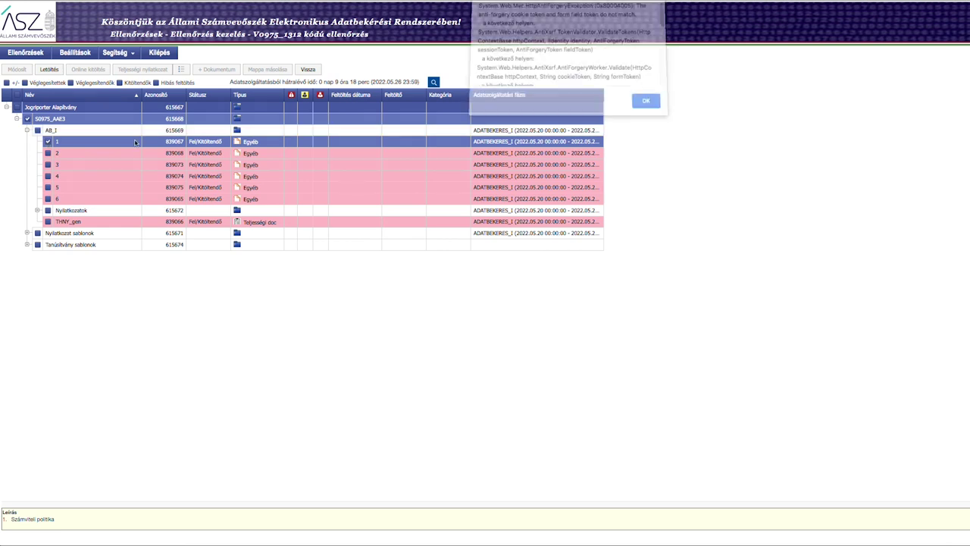
{"action": "left_click", "coordinate": [640, 106]}
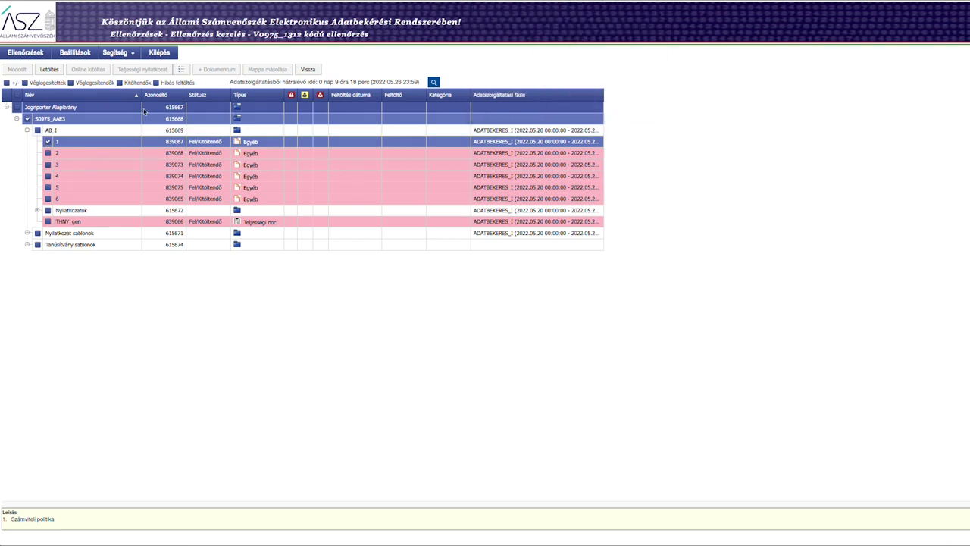
- Unmark document request 1, read further into the error details, and dismiss both alerts
{"action": "left_click", "coordinate": [48, 142]}
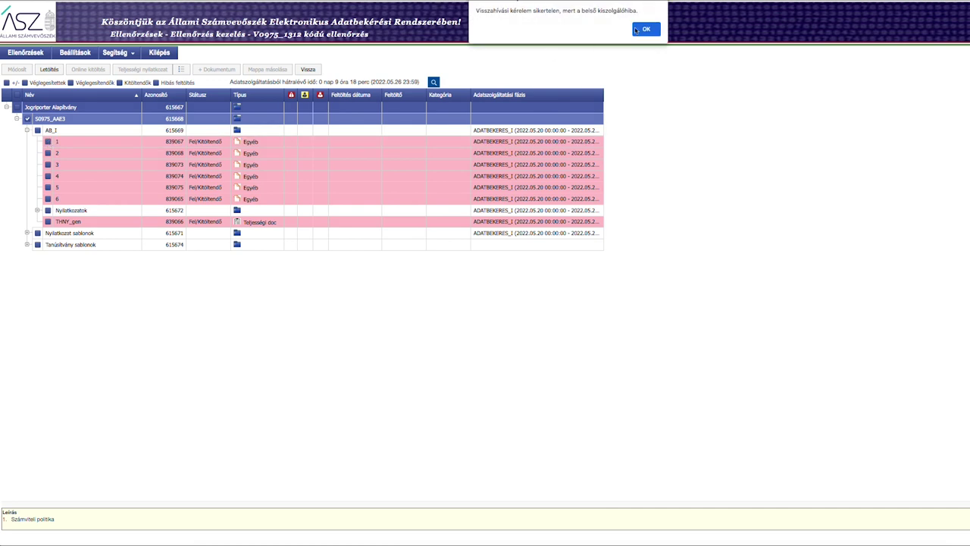
{"action": "left_click", "coordinate": [645, 30]}
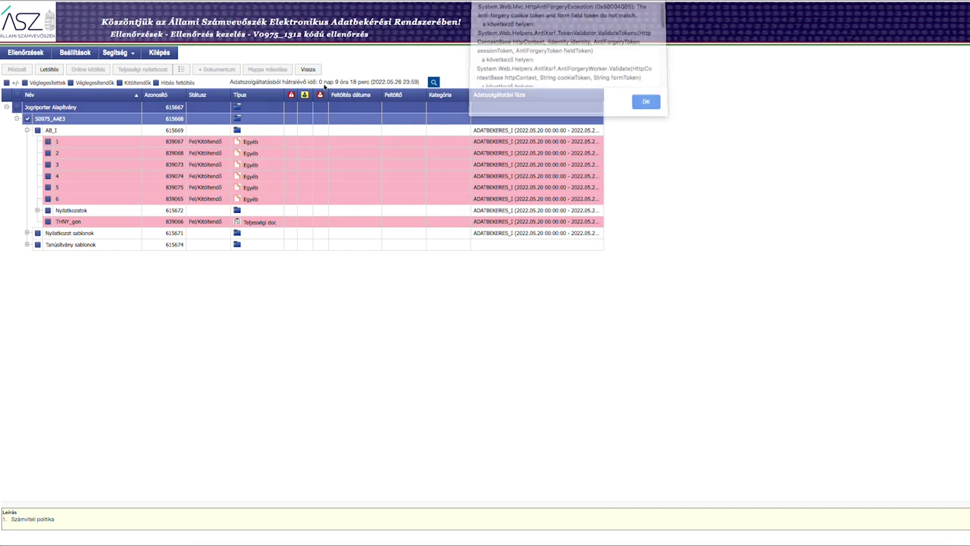
{"action": "scroll", "coordinate": [622, 71], "scroll_direction": "down", "scroll_amount": 5}
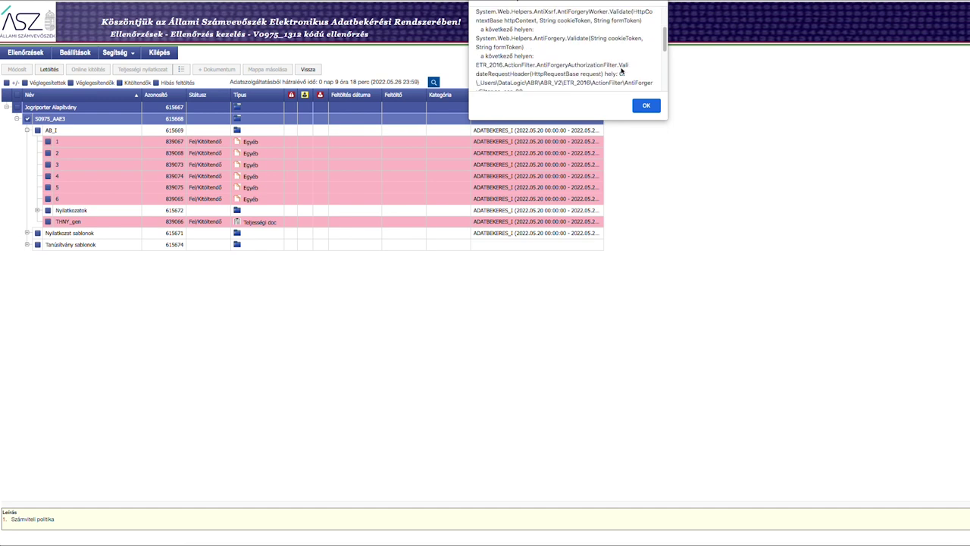
{"action": "left_click", "coordinate": [645, 105]}
- Select document request 6 in the AB_I folder and dismiss the error alerts
{"action": "left_click", "coordinate": [73, 199]}
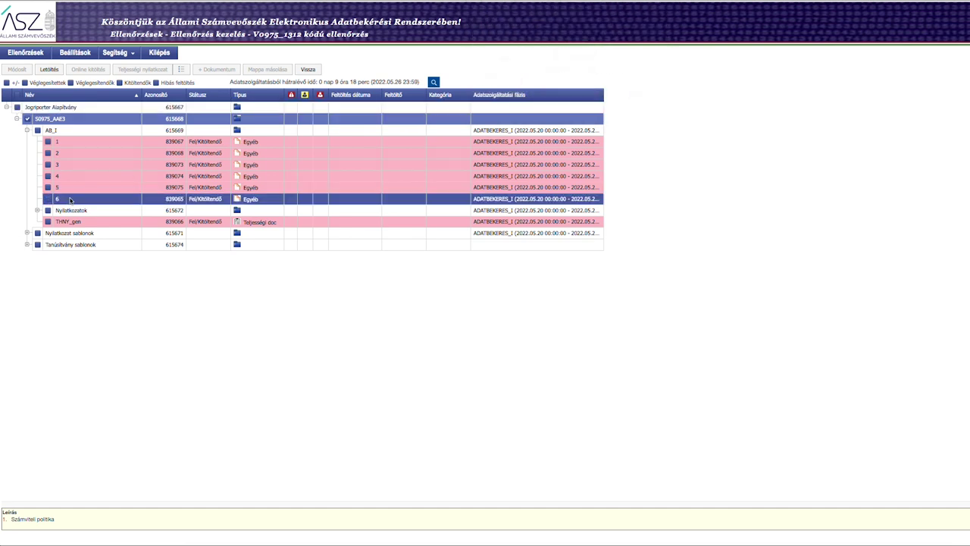
{"action": "left_click", "coordinate": [643, 106]}
{"action": "left_click", "coordinate": [646, 28]}
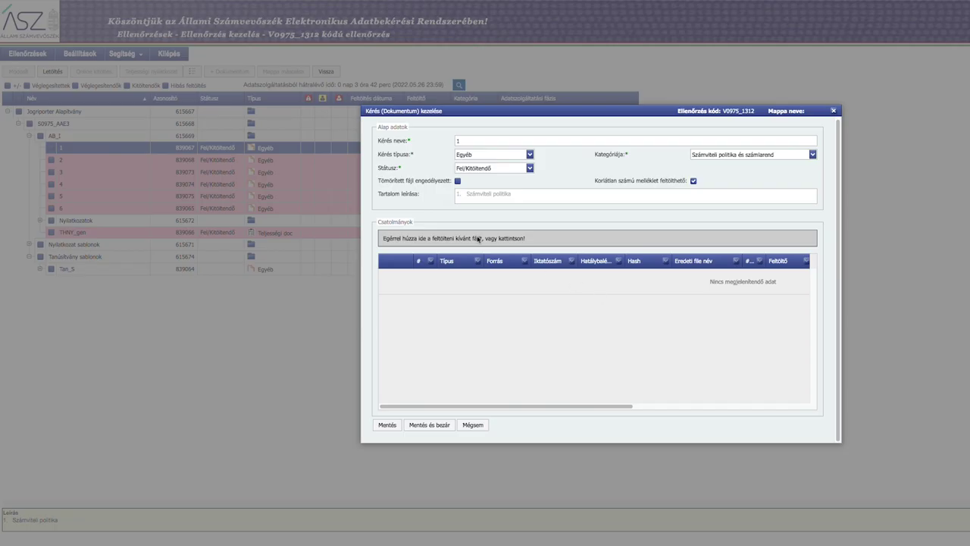
- Try to attach 1_Szamviteli_politika_JA.pdf to document request 1, read the error details to the end, and dismiss the alert
{"action": "left_click", "coordinate": [454, 238]}
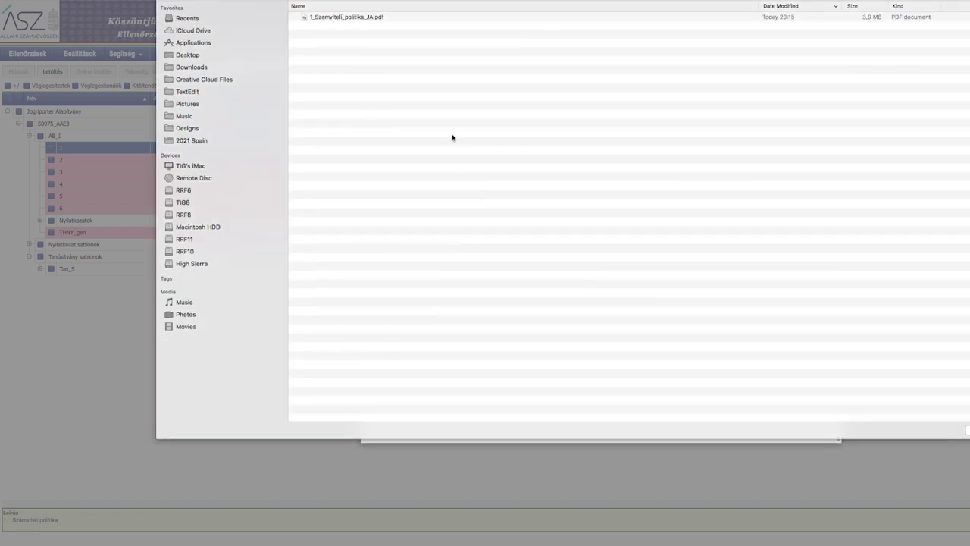
{"action": "left_click", "coordinate": [361, 19]}
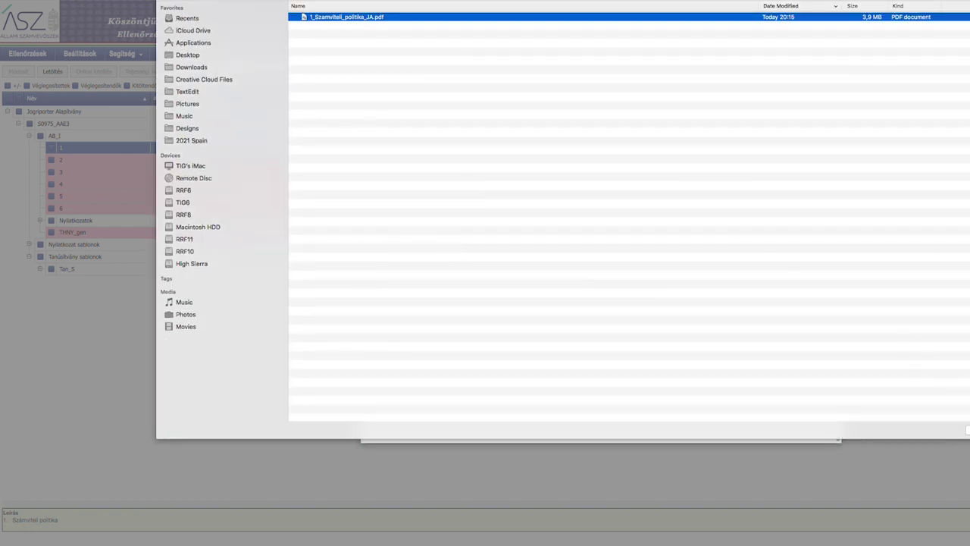
{"action": "key", "text": "Return"}
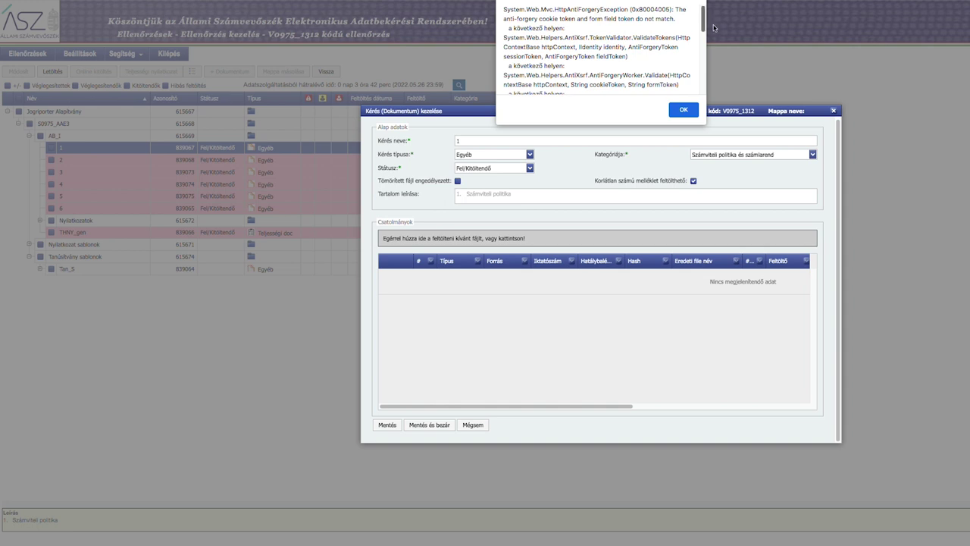
{"action": "scroll", "coordinate": [705, 27], "scroll_direction": "down", "scroll_amount": 2}
{"action": "left_click_drag", "start_coordinate": [706, 27], "coordinate": [706, 82]}
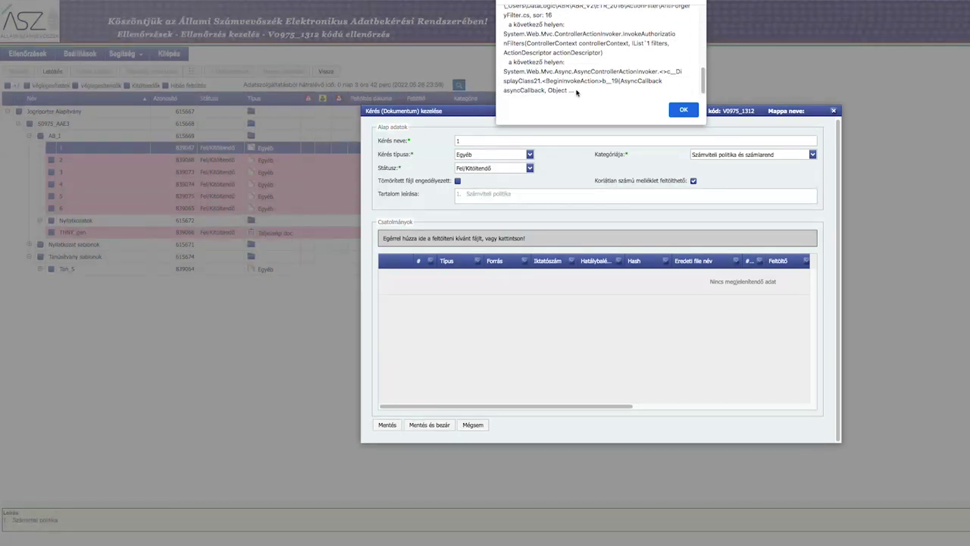
{"action": "left_click", "coordinate": [683, 110]}
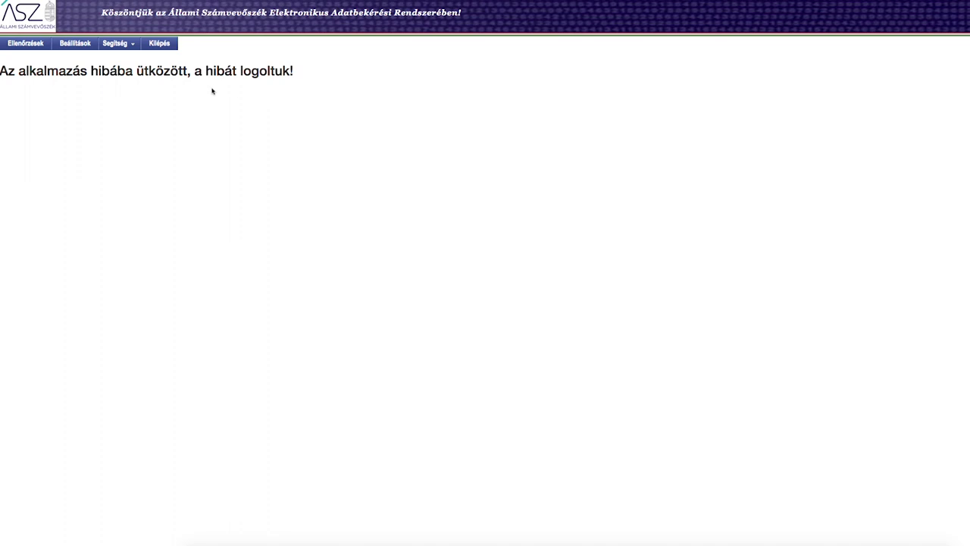
- Return to the audits from the error page and open document request 5 of audit V0975_1312 for editing
{"action": "left_click", "coordinate": [26, 45]}
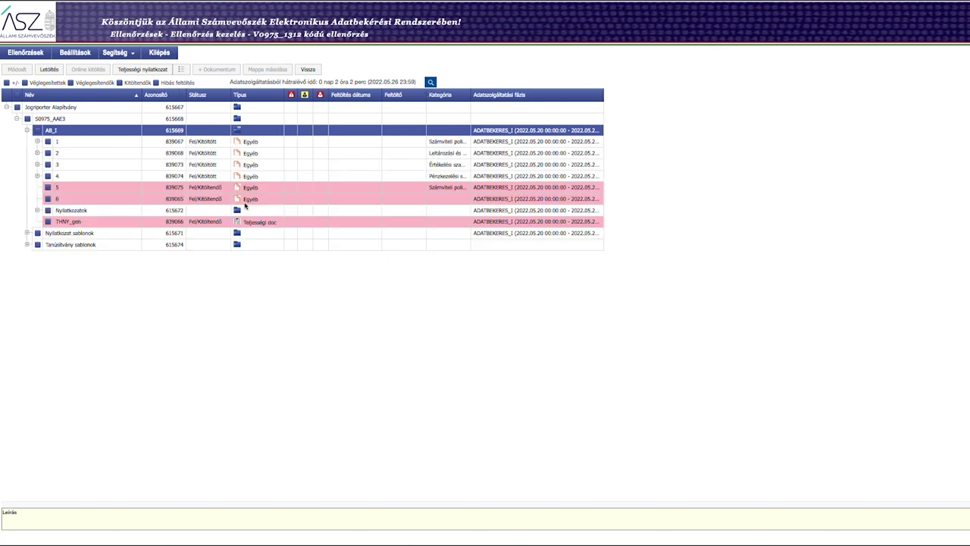
{"action": "left_click", "coordinate": [72, 188]}
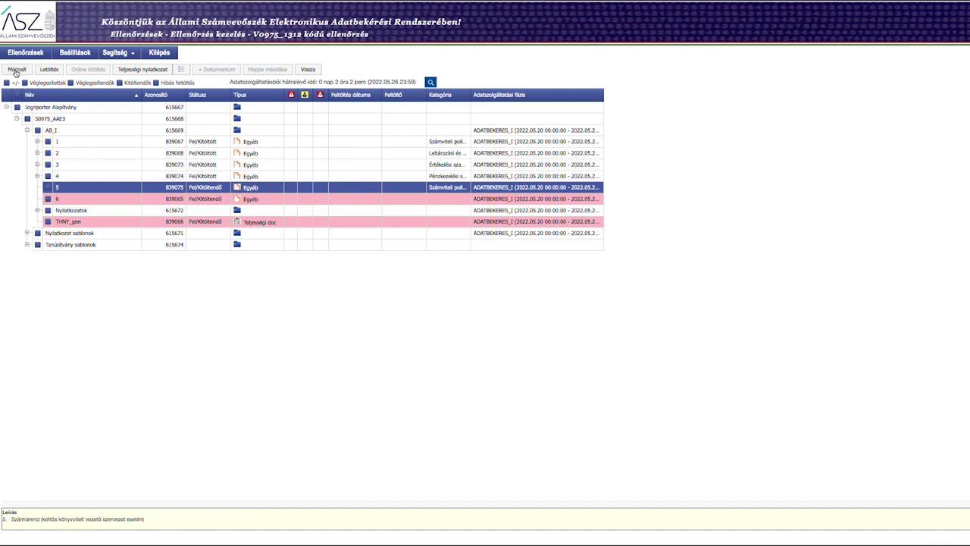
{"action": "left_click", "coordinate": [18, 71]}
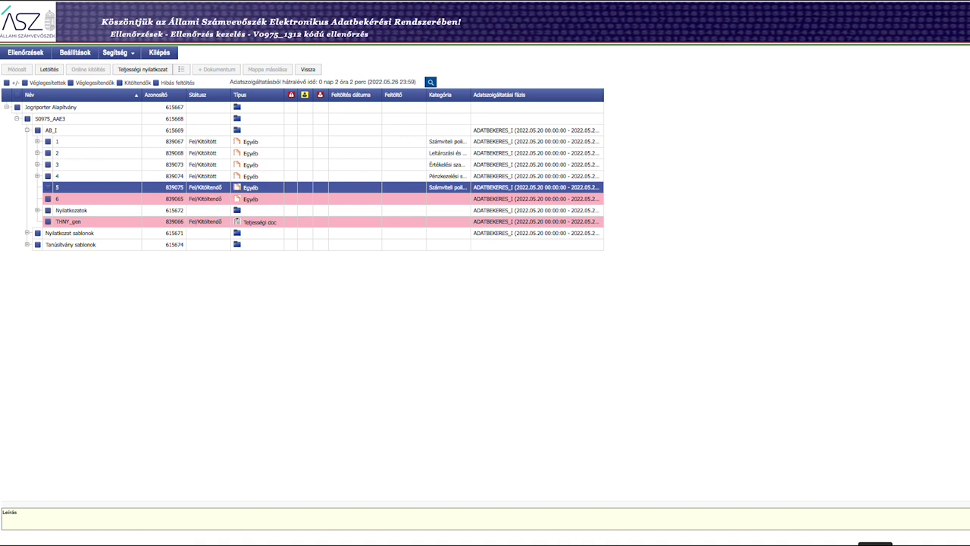
- Check entry 5 of the Dokumentumok jegyzéke table in the PDF letter and return to the request list
{"action": "scroll", "coordinate": [911, 347], "scroll_direction": "down", "scroll_amount": 5}
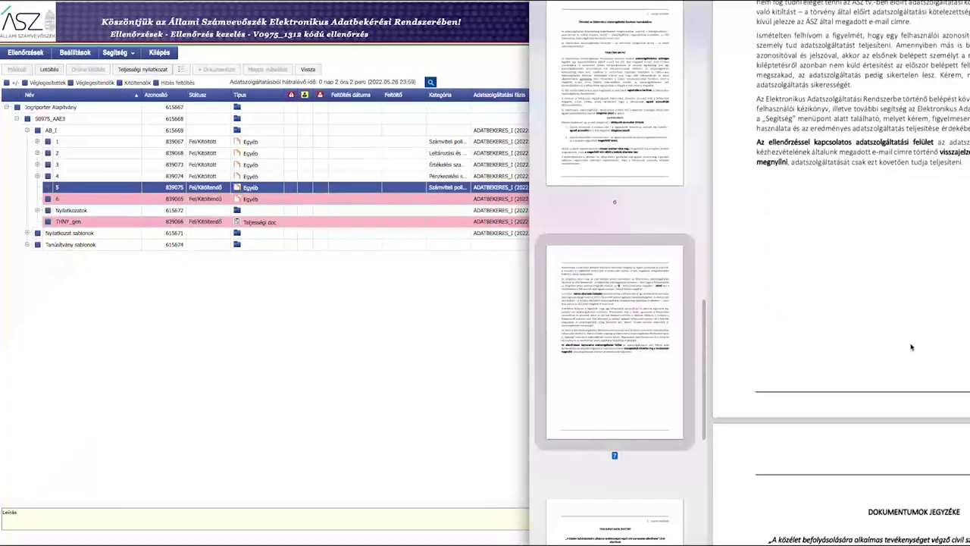
{"action": "scroll", "coordinate": [911, 347], "scroll_direction": "down", "scroll_amount": 5}
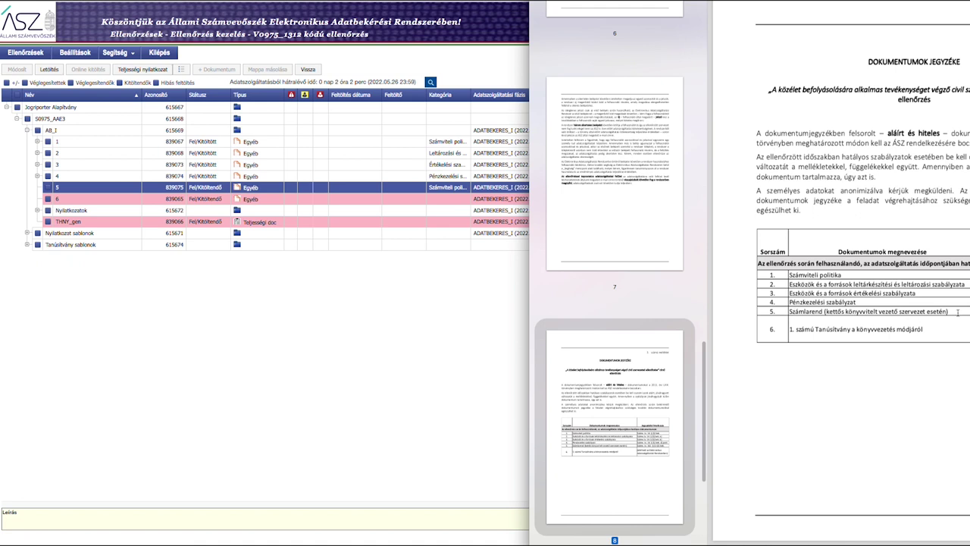
{"action": "left_click", "coordinate": [433, 316]}
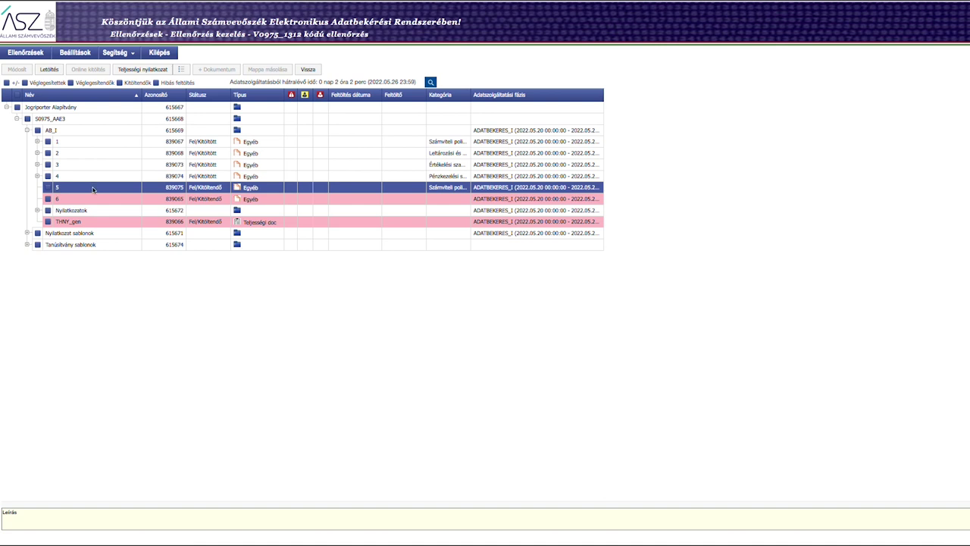
- Attach 5_szlrend_bizonylati_szabalyzat_JA.pdf to request 5, then save and close the request
{"action": "left_click", "coordinate": [49, 187]}
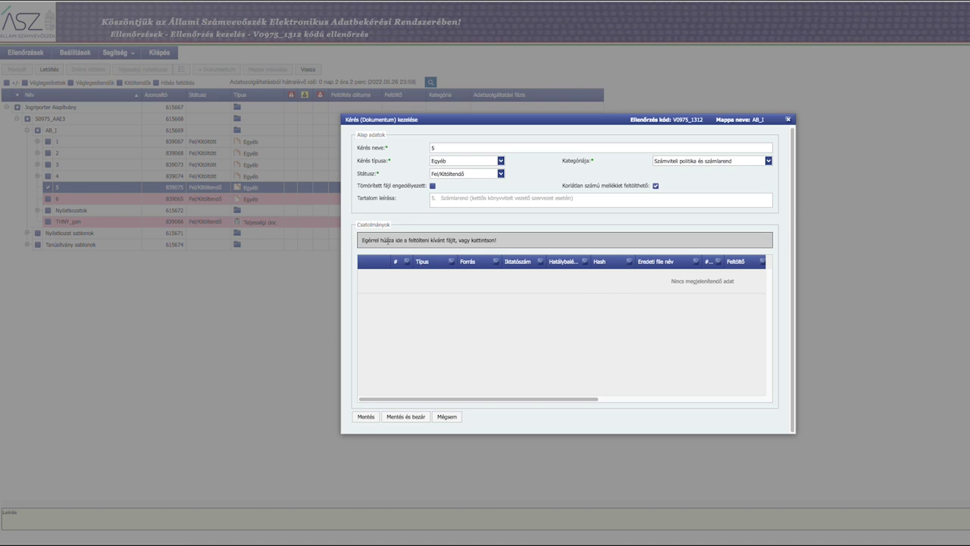
{"action": "left_click", "coordinate": [388, 241]}
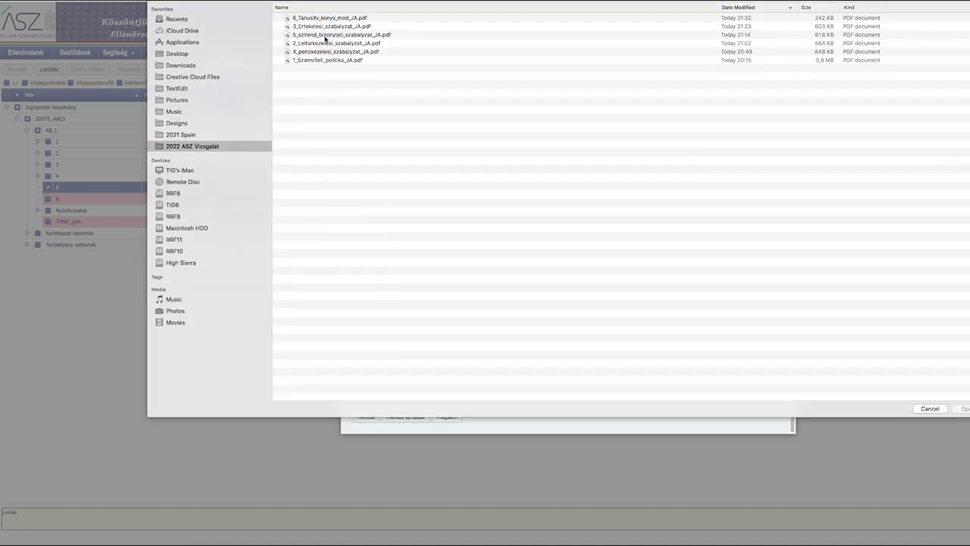
{"action": "left_click", "coordinate": [327, 34]}
{"action": "left_click", "coordinate": [961, 409]}
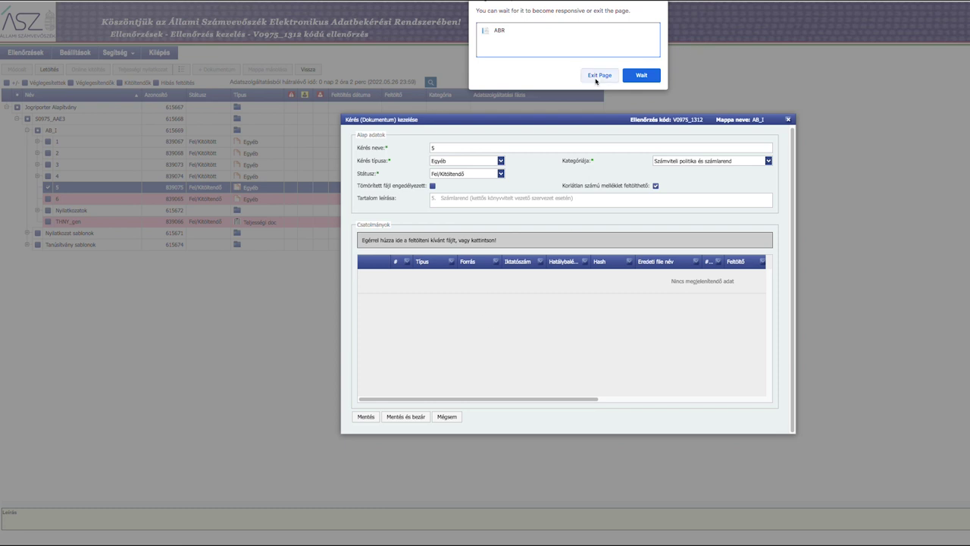
{"action": "left_click", "coordinate": [642, 76]}
{"action": "left_click", "coordinate": [645, 76]}
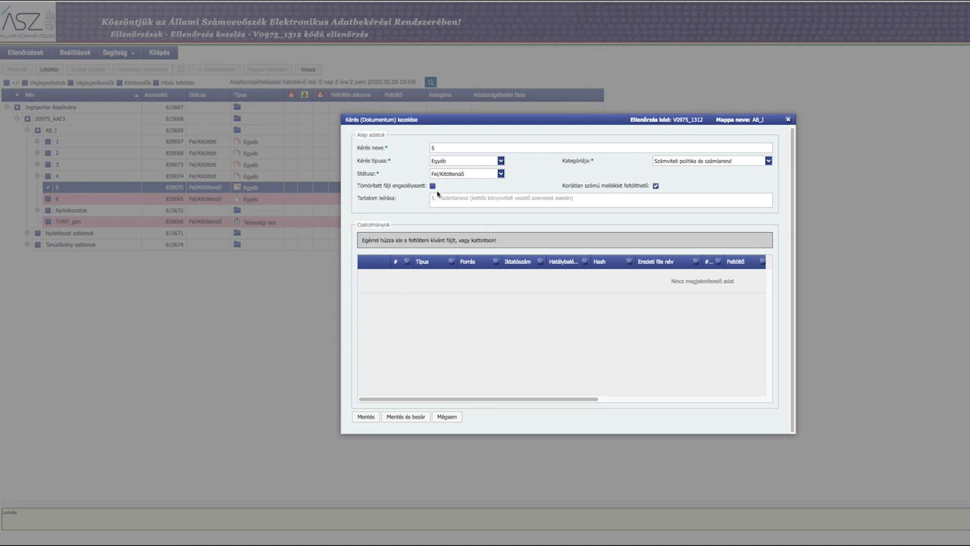
{"action": "left_click", "coordinate": [556, 338]}
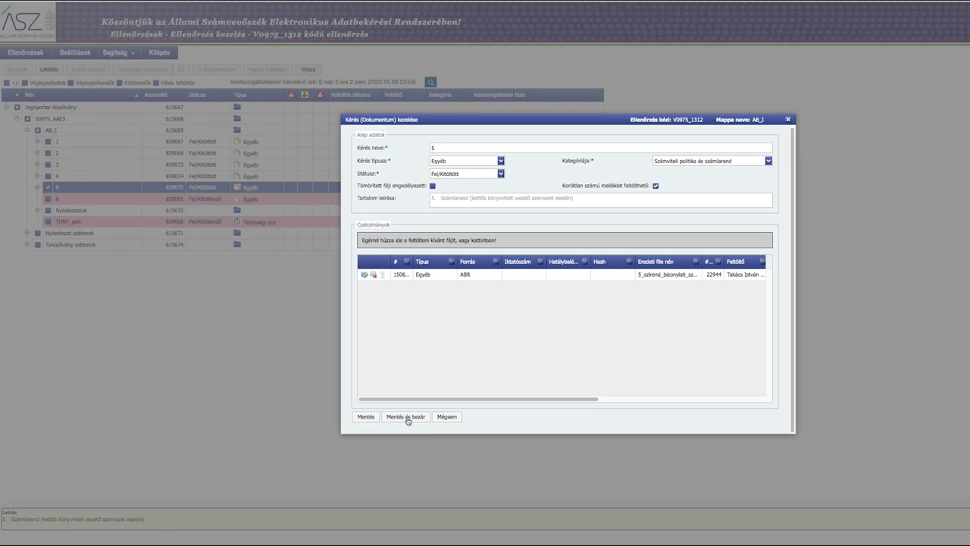
{"action": "left_click", "coordinate": [407, 419]}
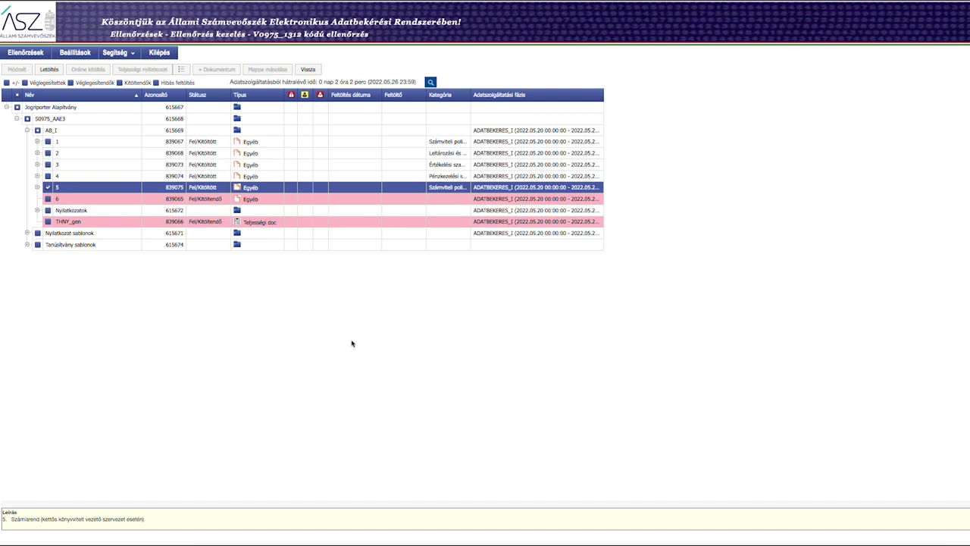
- Check request 6, uncheck request 5, and dismiss the server error messages
{"action": "left_click", "coordinate": [48, 199]}
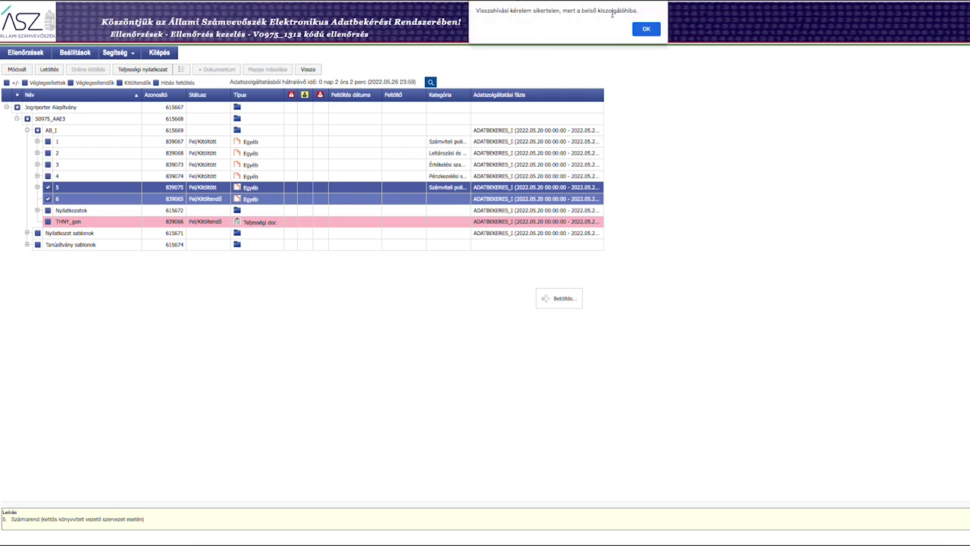
{"action": "left_click_drag", "start_coordinate": [638, 11], "coordinate": [475, 11]}
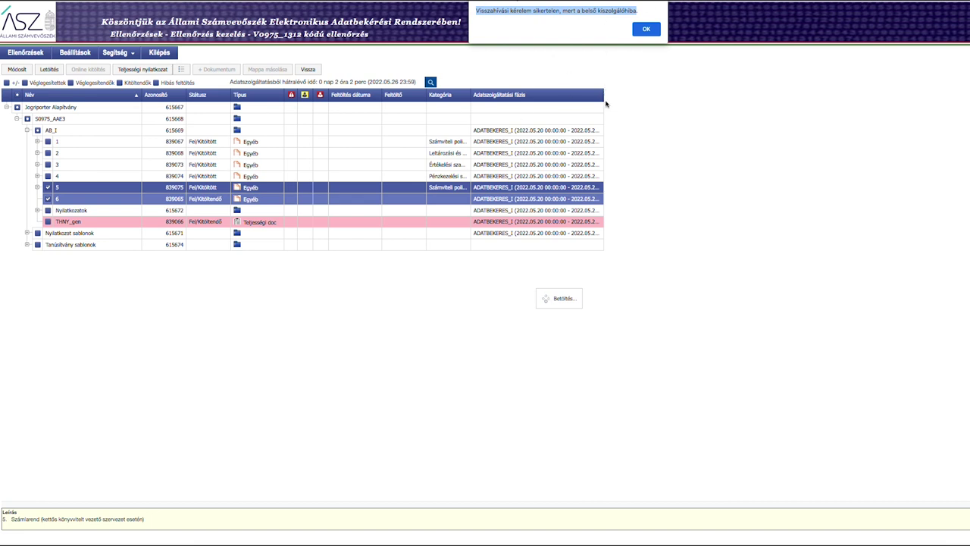
{"action": "left_click", "coordinate": [646, 30]}
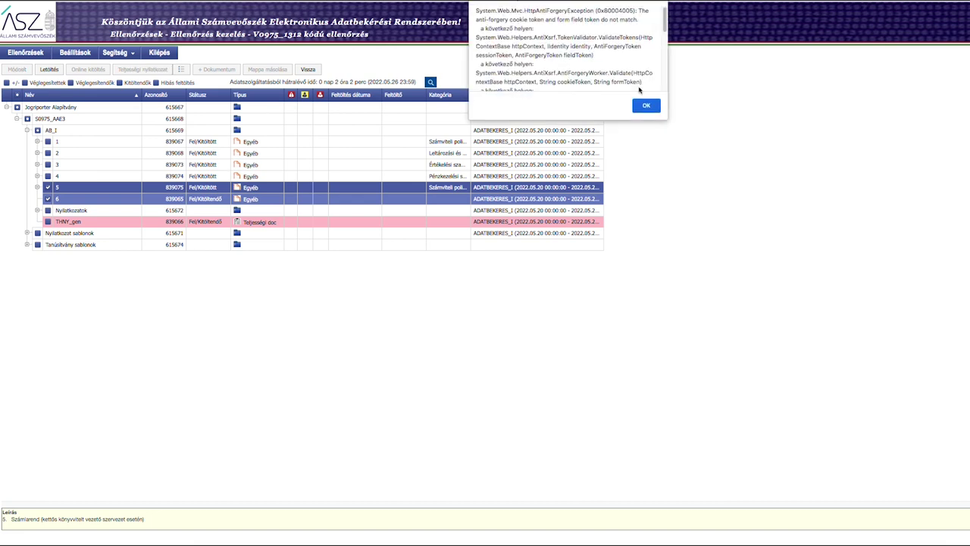
{"action": "left_click", "coordinate": [638, 106]}
{"action": "left_click", "coordinate": [50, 188]}
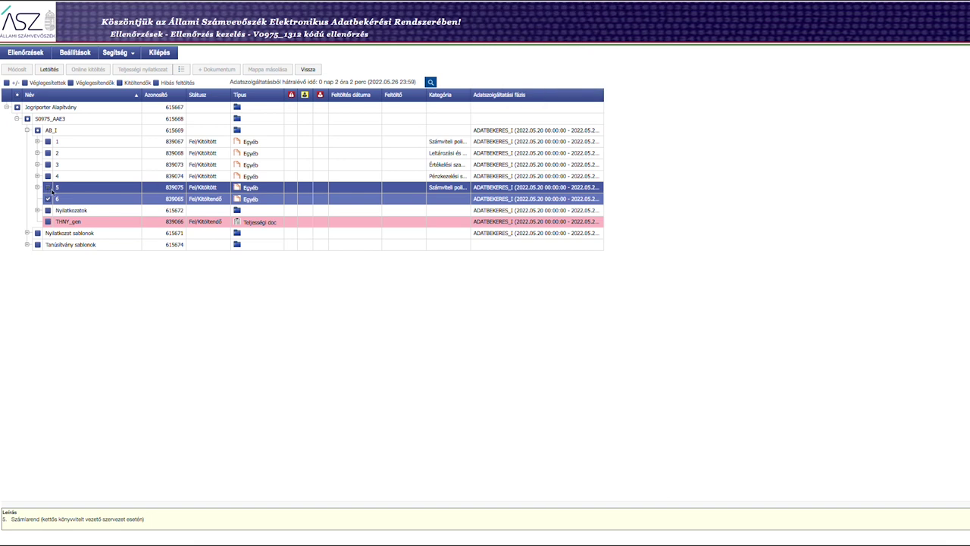
{"action": "left_click", "coordinate": [646, 30]}
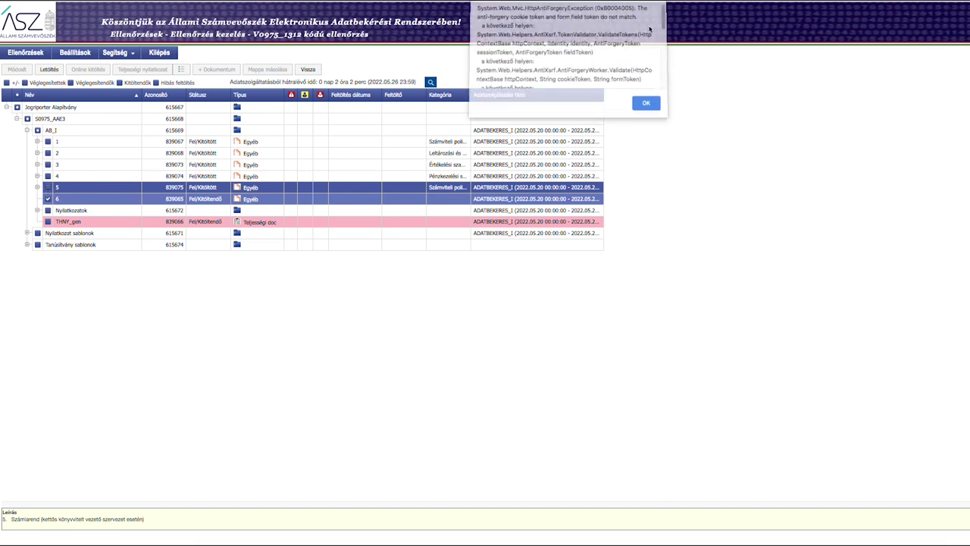
{"action": "left_click", "coordinate": [646, 105]}
{"action": "left_click", "coordinate": [72, 202]}
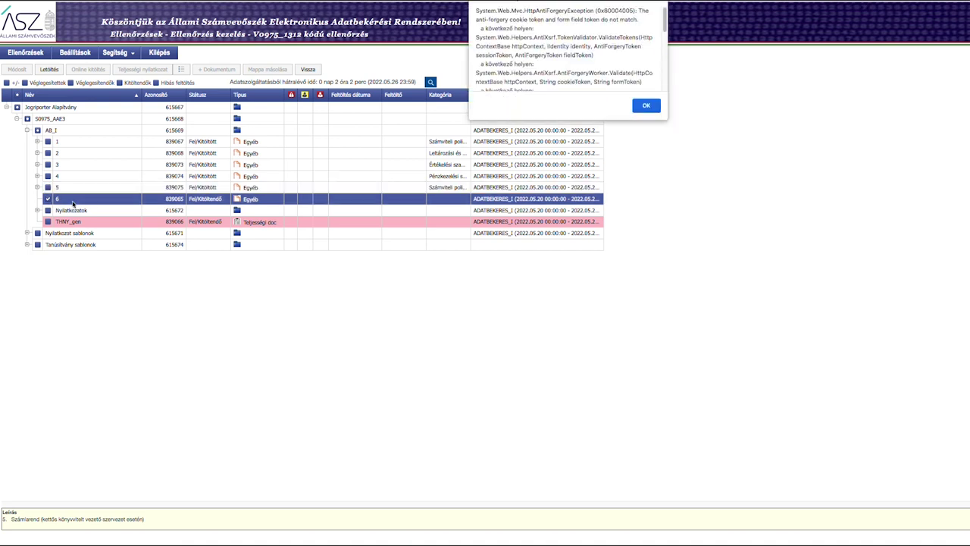
{"action": "left_click", "coordinate": [649, 108]}
{"action": "left_click", "coordinate": [645, 30]}
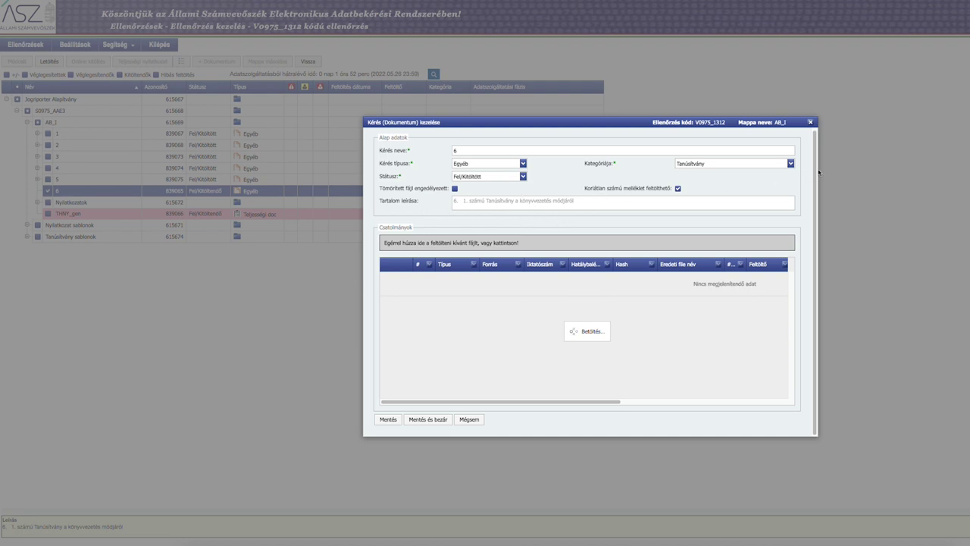
- Attach 6_Tanusitv_konyv_mod_JA.pdf to request 6, then save and close the request
{"action": "left_click", "coordinate": [576, 243]}
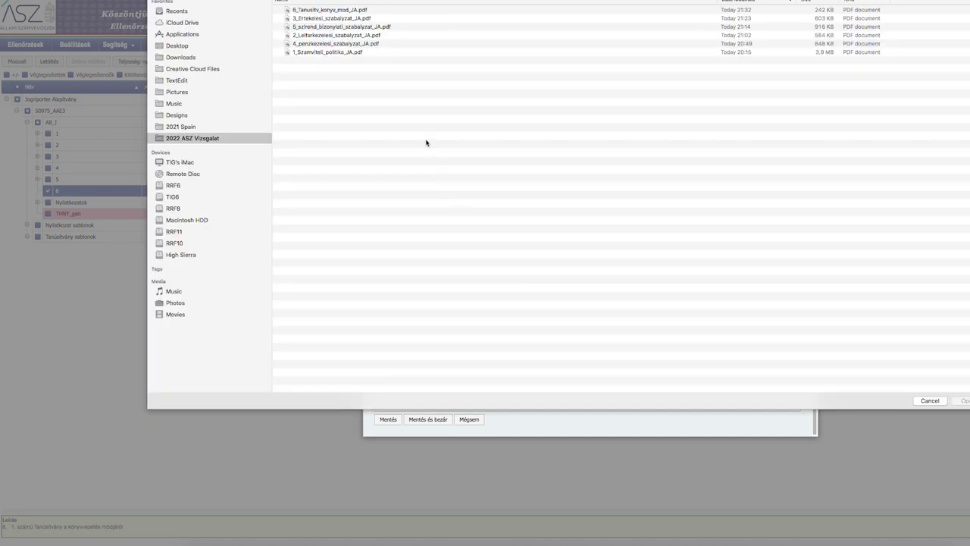
{"action": "left_click", "coordinate": [355, 10]}
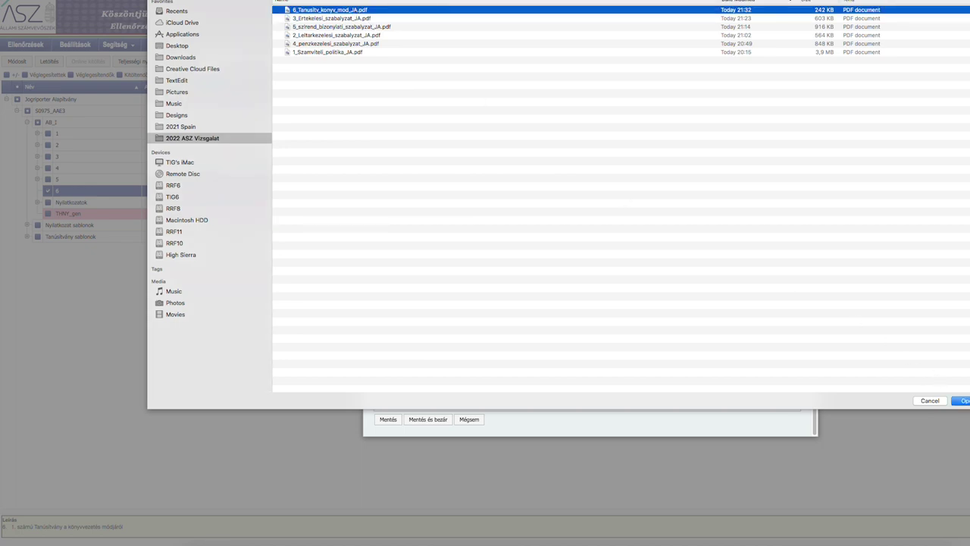
{"action": "key", "text": "Return"}
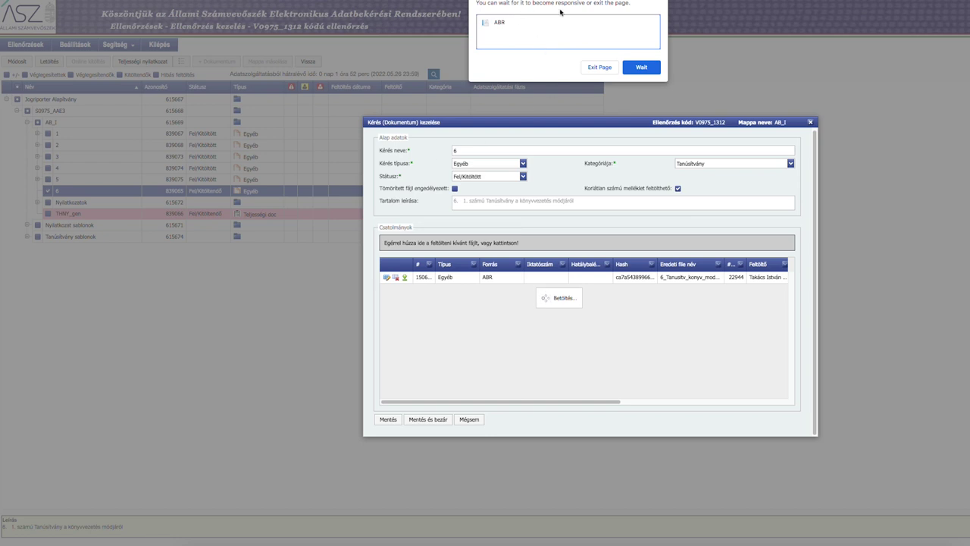
{"action": "left_click", "coordinate": [640, 68]}
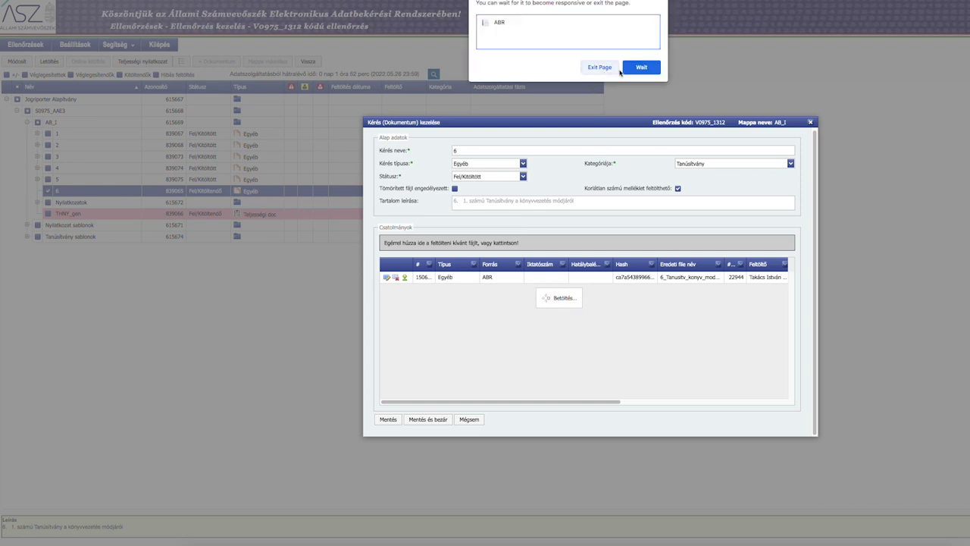
{"action": "left_click", "coordinate": [646, 68]}
{"action": "left_click", "coordinate": [643, 71]}
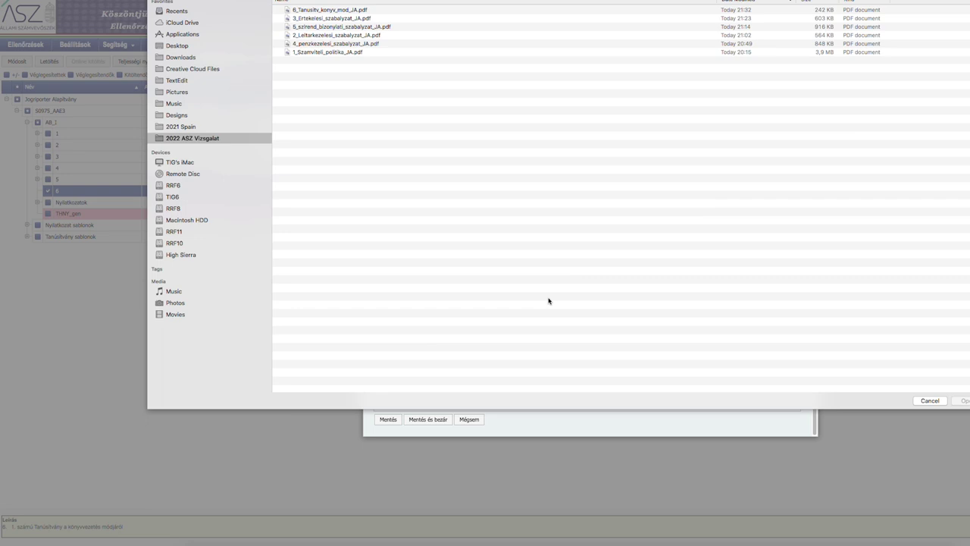
{"action": "left_click", "coordinate": [919, 401]}
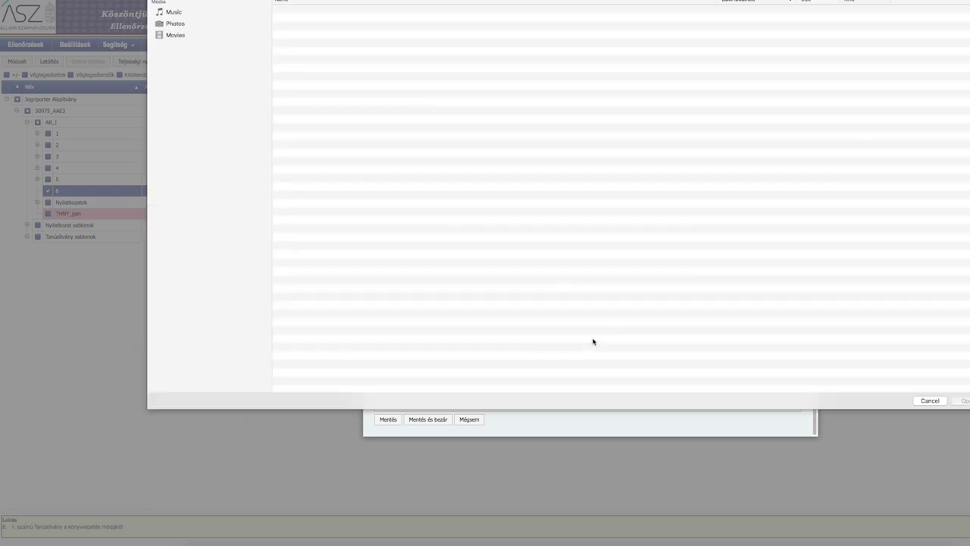
{"action": "left_click", "coordinate": [866, 396]}
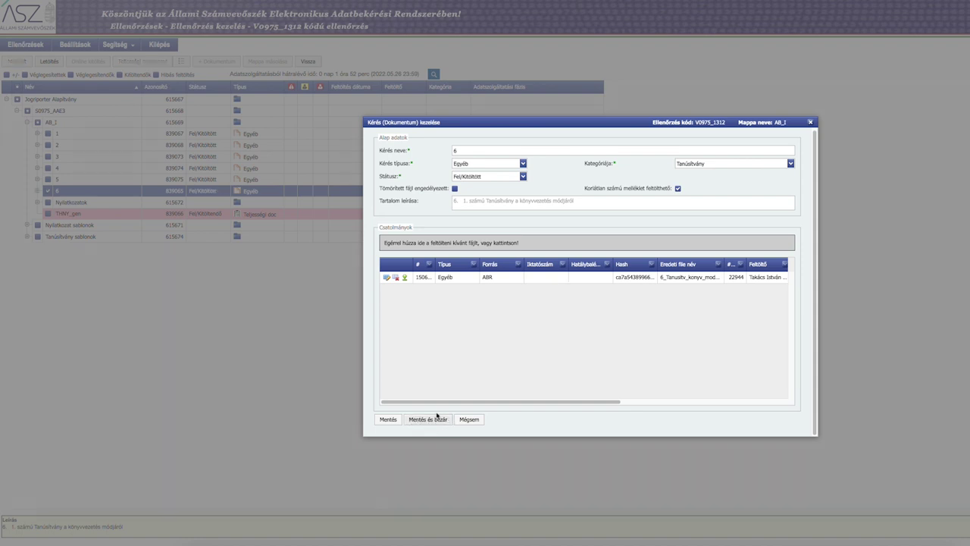
{"action": "left_click", "coordinate": [427, 423]}
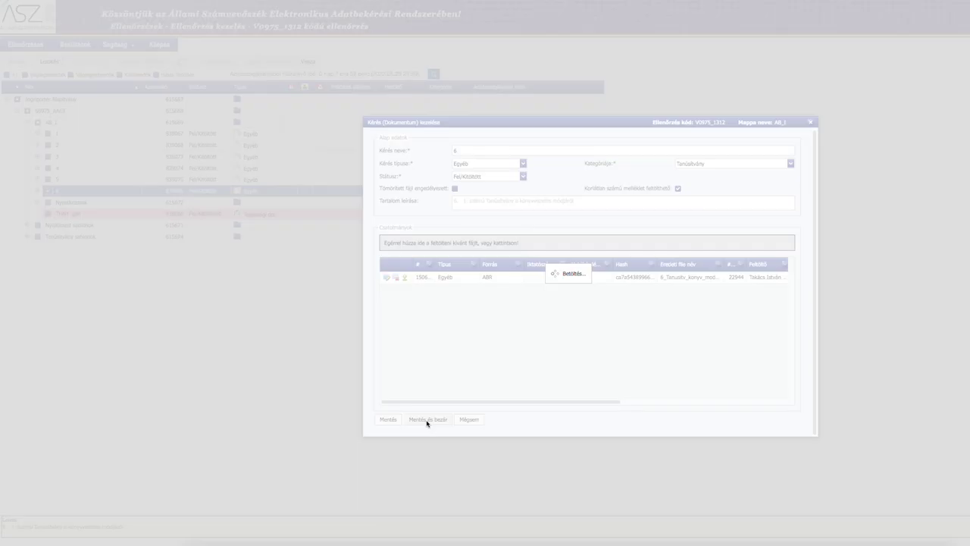
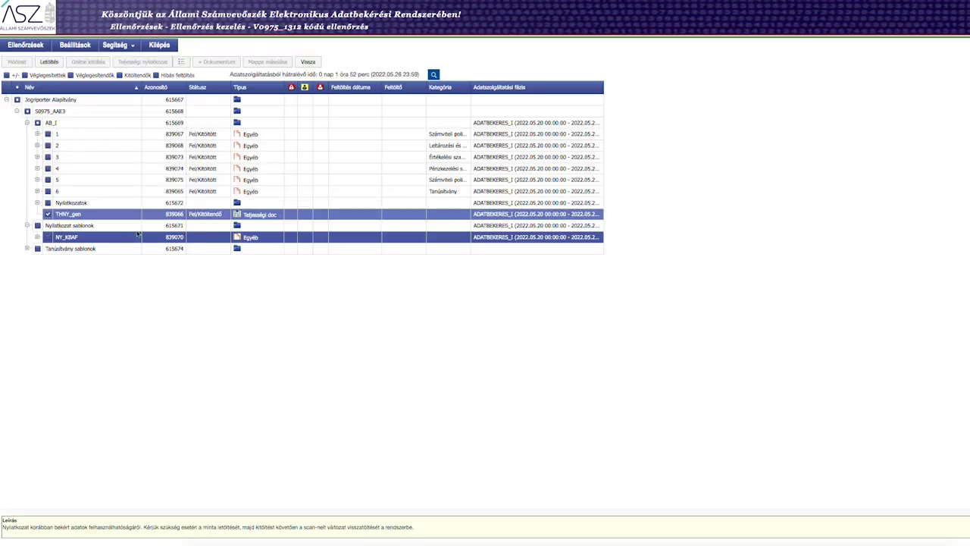
- Try to download the checked THNY_gen completeness document twice, dismissing the error messages
{"action": "left_click", "coordinate": [50, 63]}
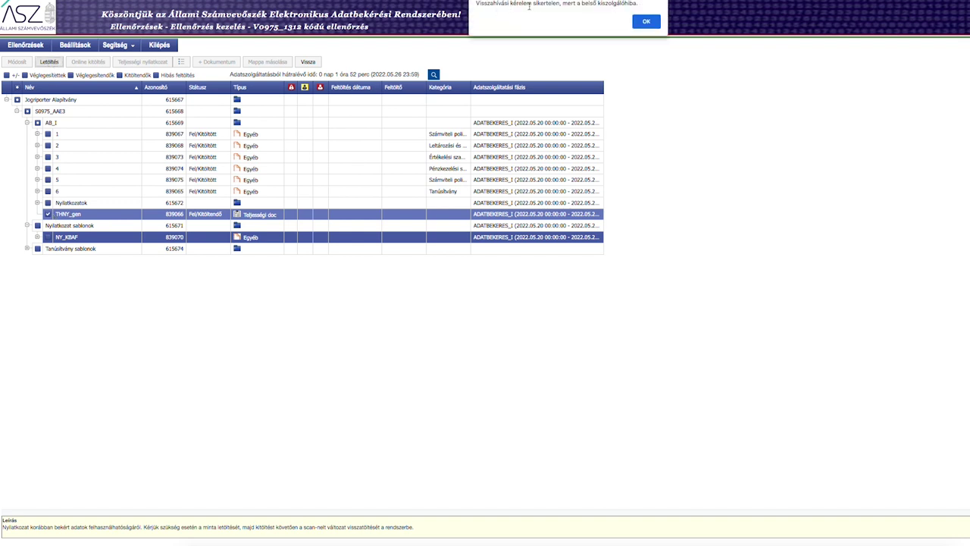
{"action": "left_click_drag", "start_coordinate": [483, 4], "coordinate": [644, 4]}
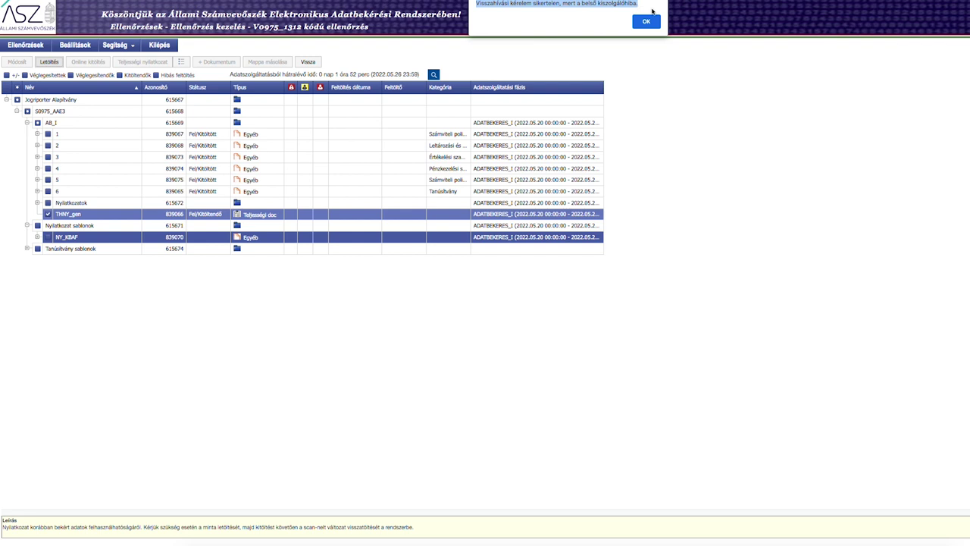
{"action": "left_click", "coordinate": [646, 20]}
{"action": "scroll", "coordinate": [495, 10], "scroll_direction": "down", "scroll_amount": 2}
{"action": "scroll", "coordinate": [495, 11], "scroll_direction": "down", "scroll_amount": 2}
{"action": "left_click", "coordinate": [645, 98]}
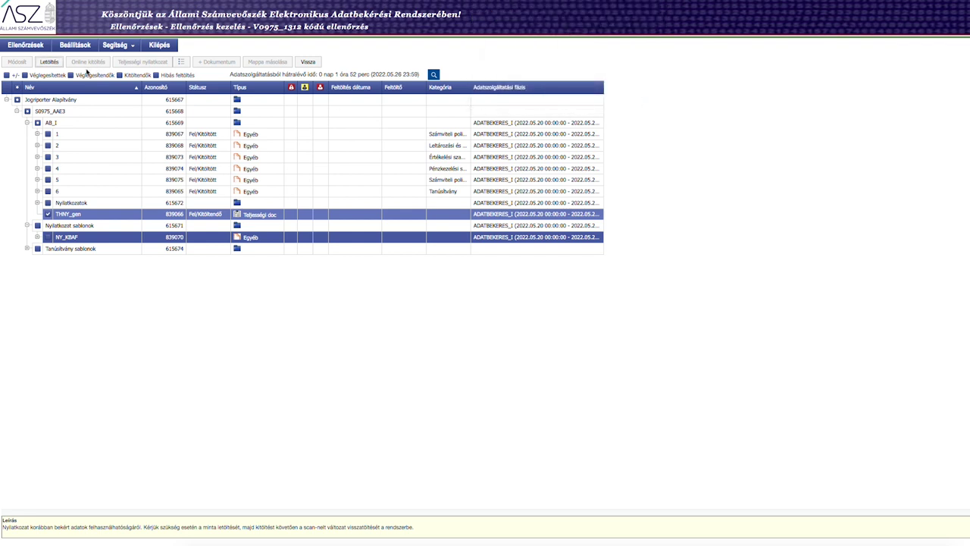
{"action": "left_click", "coordinate": [56, 64]}
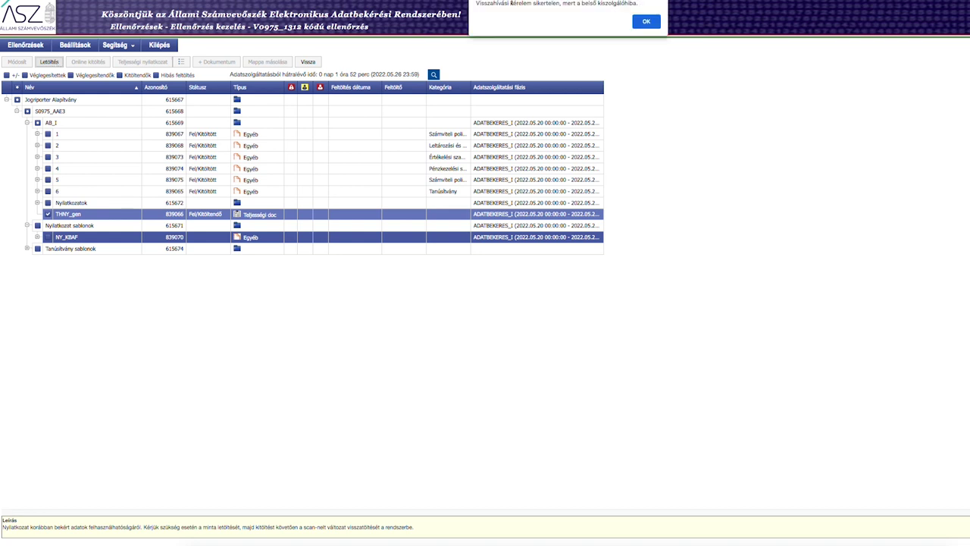
{"action": "key", "text": "Return"}
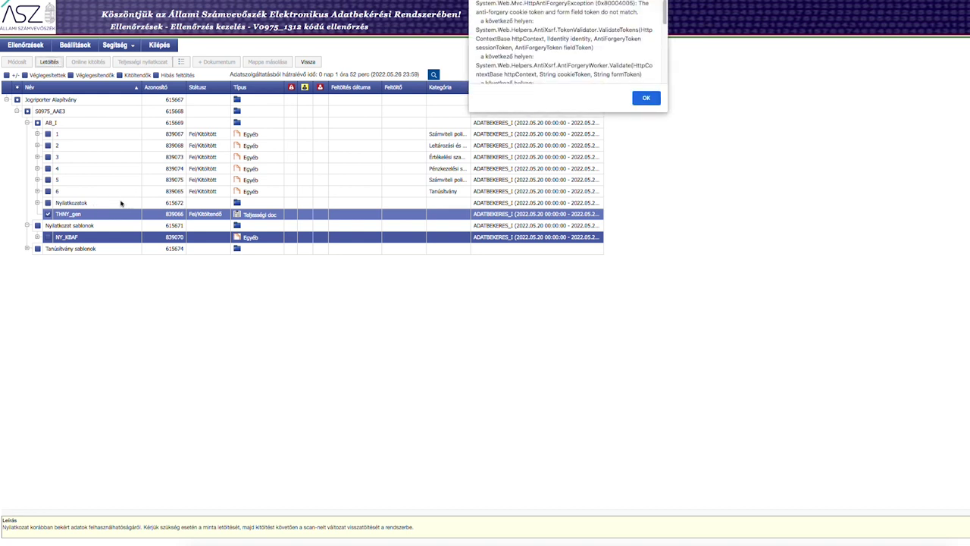
{"action": "left_click", "coordinate": [661, 98]}
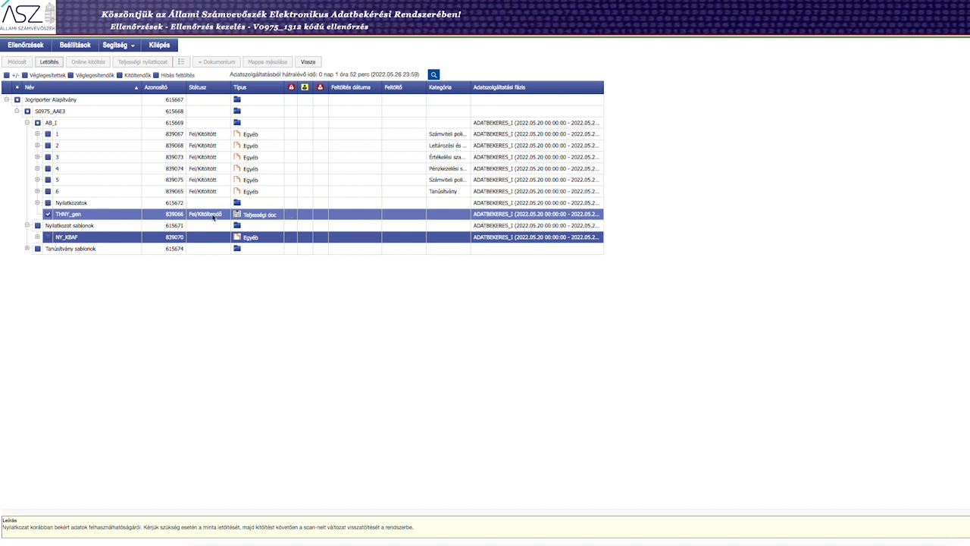
- Highlight the THNY_gen row and retry its download, dismissing the error messages
{"action": "left_click", "coordinate": [76, 215]}
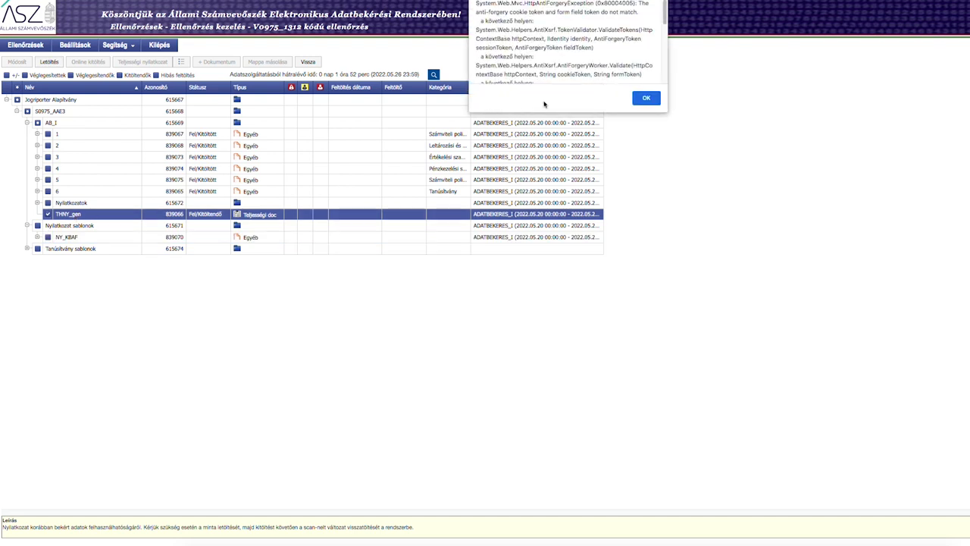
{"action": "left_click", "coordinate": [645, 101]}
{"action": "left_click", "coordinate": [645, 21]}
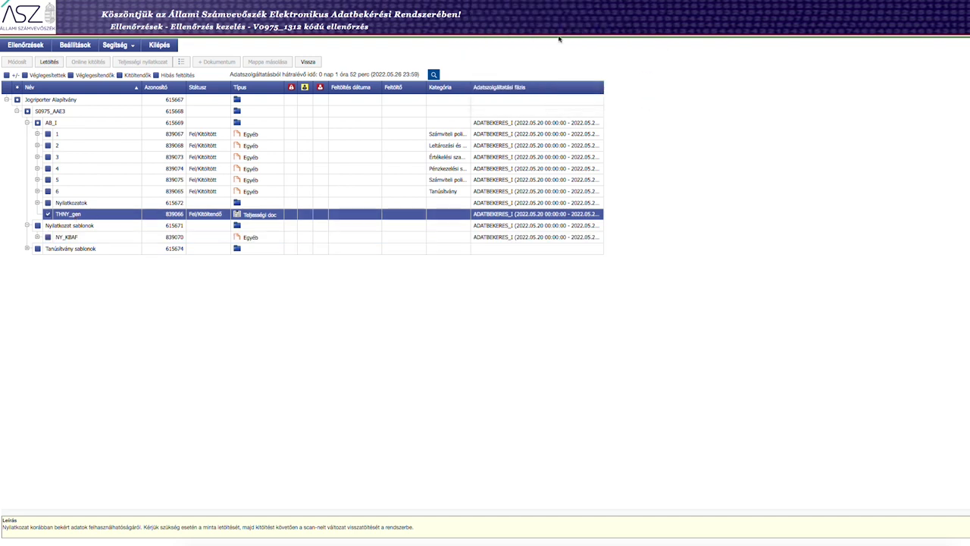
{"action": "left_click", "coordinate": [50, 62]}
{"action": "left_click", "coordinate": [644, 21]}
{"action": "left_click", "coordinate": [643, 101]}
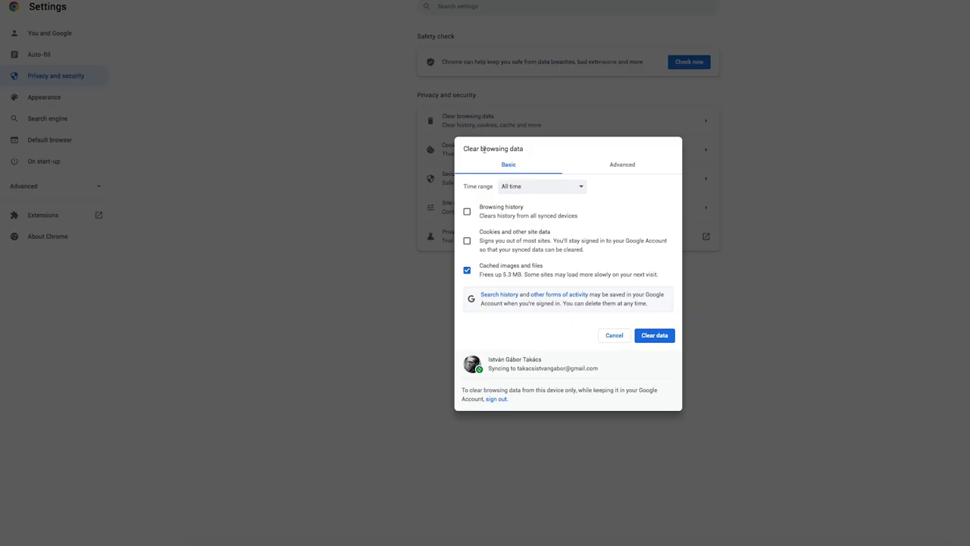
- Clear the browser's cached images and files for all time, keeping browsing history and cookies
{"action": "left_click", "coordinate": [652, 336]}
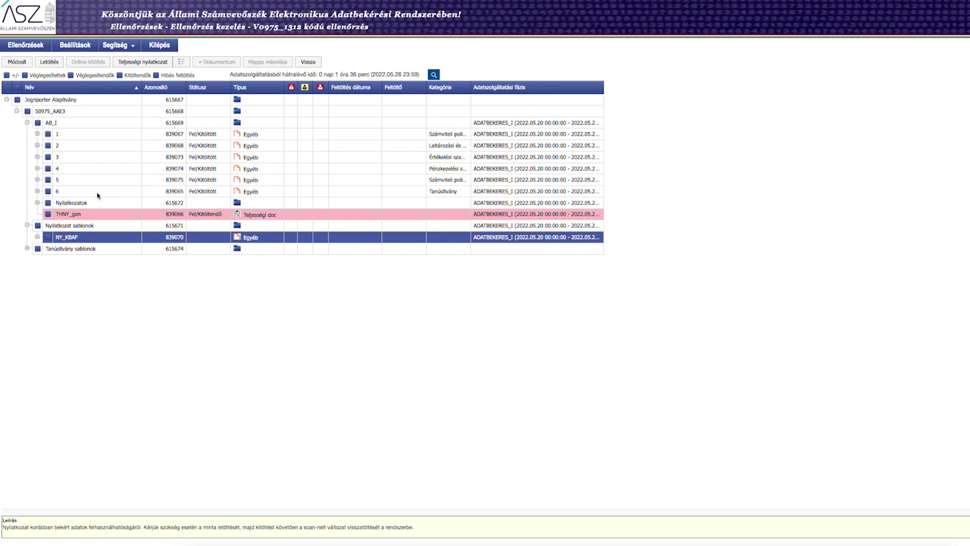
- Try again to download the THNY_gen completeness document, dismissing the alert
{"action": "left_click", "coordinate": [67, 216]}
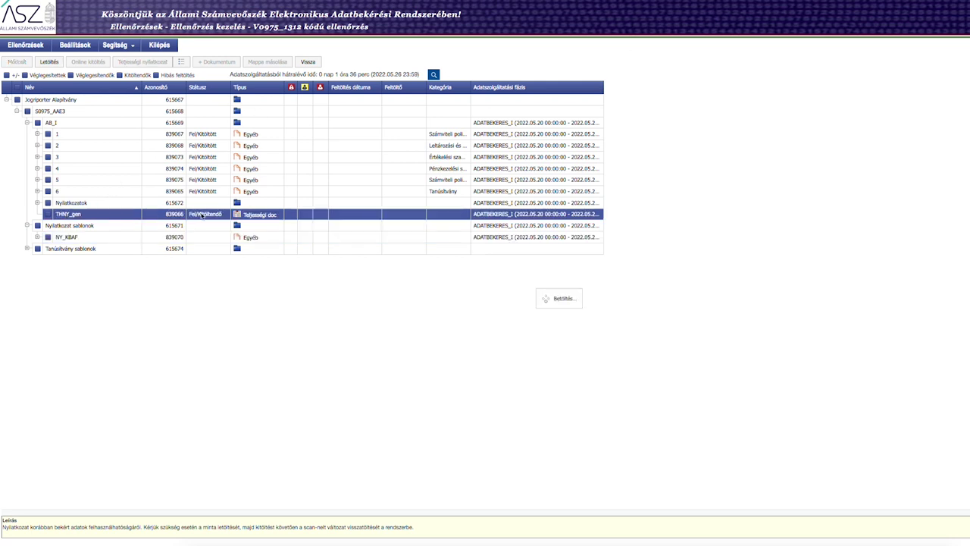
{"action": "left_click", "coordinate": [55, 63]}
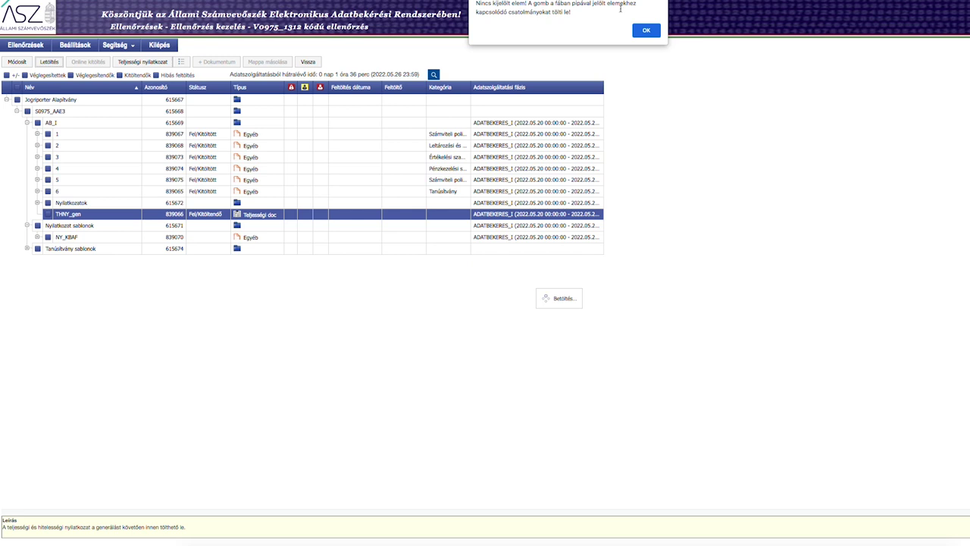
{"action": "left_click", "coordinate": [644, 30]}
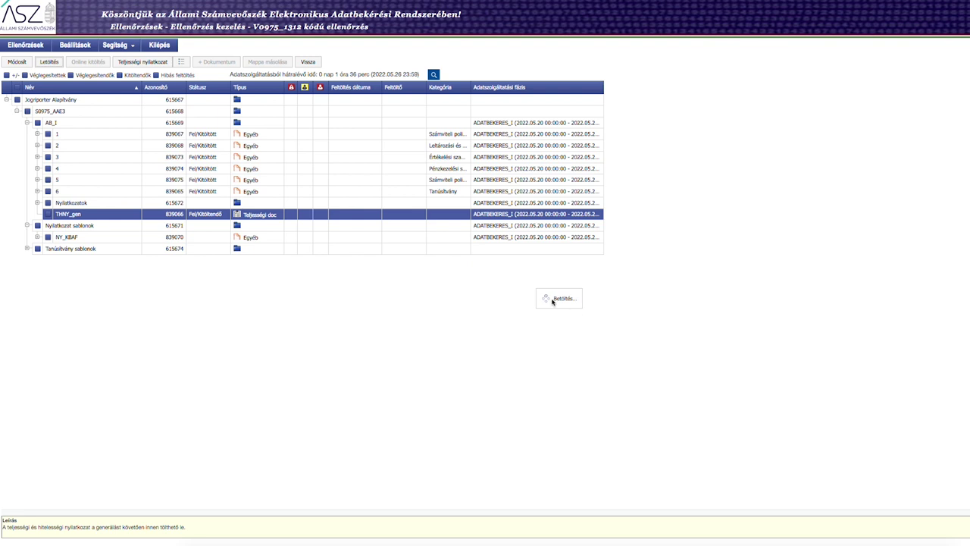
- Read the completeness and authenticity declaration guidance in the audit letter PDF, then return to the data request system
{"action": "left_click", "coordinate": [876, 543]}
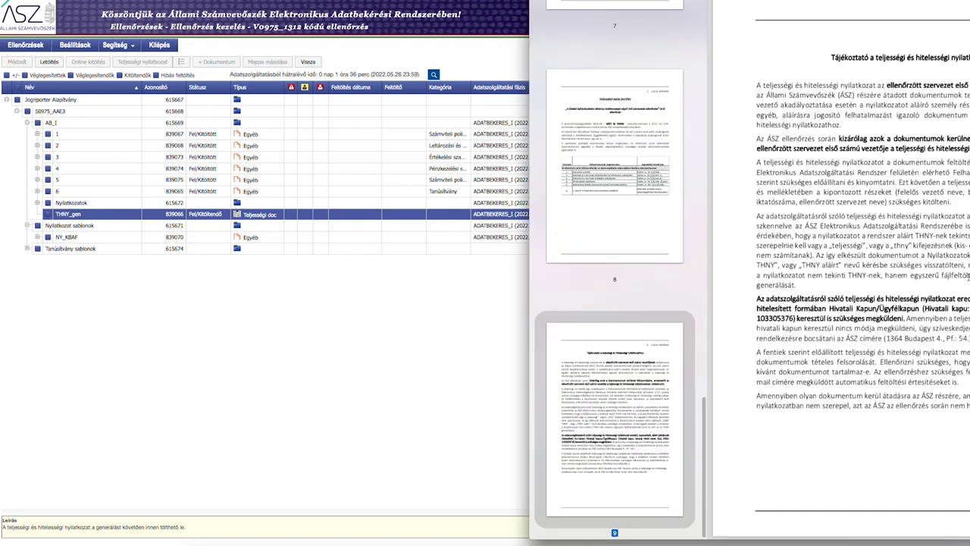
{"action": "scroll", "coordinate": [811, 152], "scroll_direction": "up", "scroll_amount": 2}
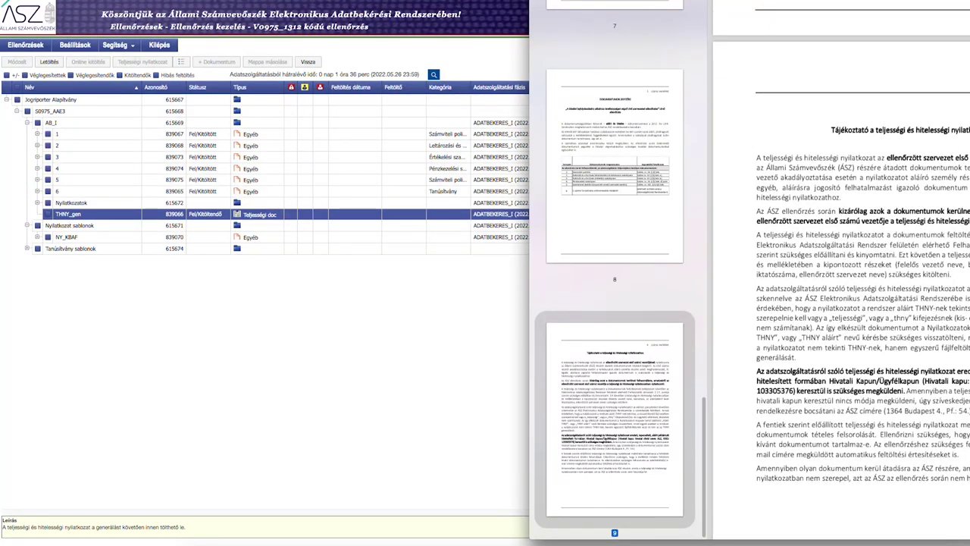
{"action": "scroll", "coordinate": [841, 303], "scroll_direction": "down", "scroll_amount": 1}
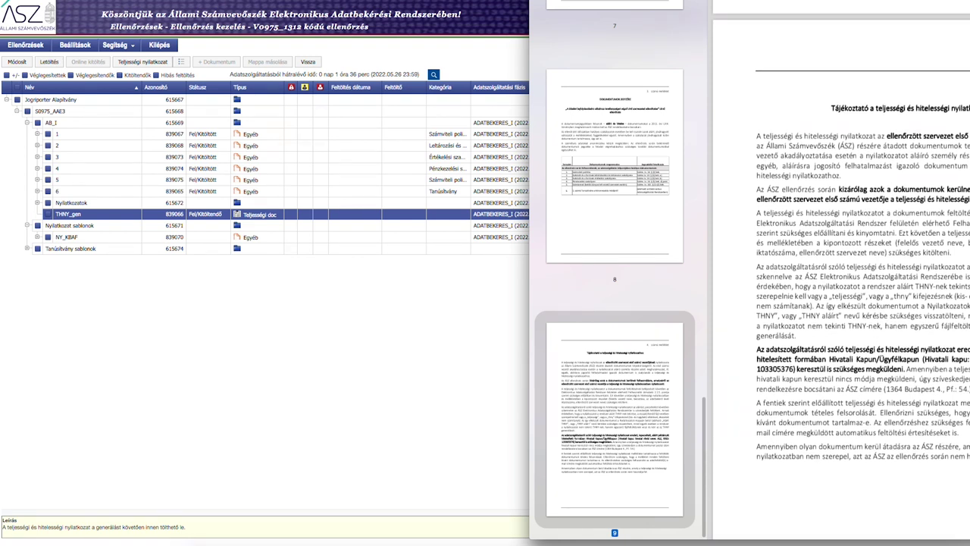
{"action": "scroll", "coordinate": [841, 303], "scroll_direction": "down", "scroll_amount": 1}
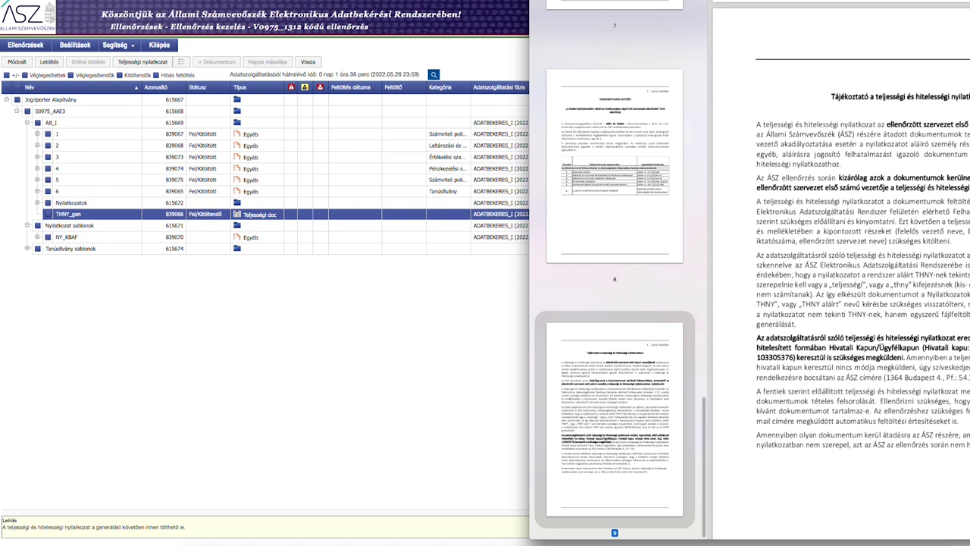
{"action": "left_click_drag", "start_coordinate": [953, 212], "coordinate": [969, 213]}
{"action": "scroll", "coordinate": [813, 288], "scroll_direction": "up", "scroll_amount": 3}
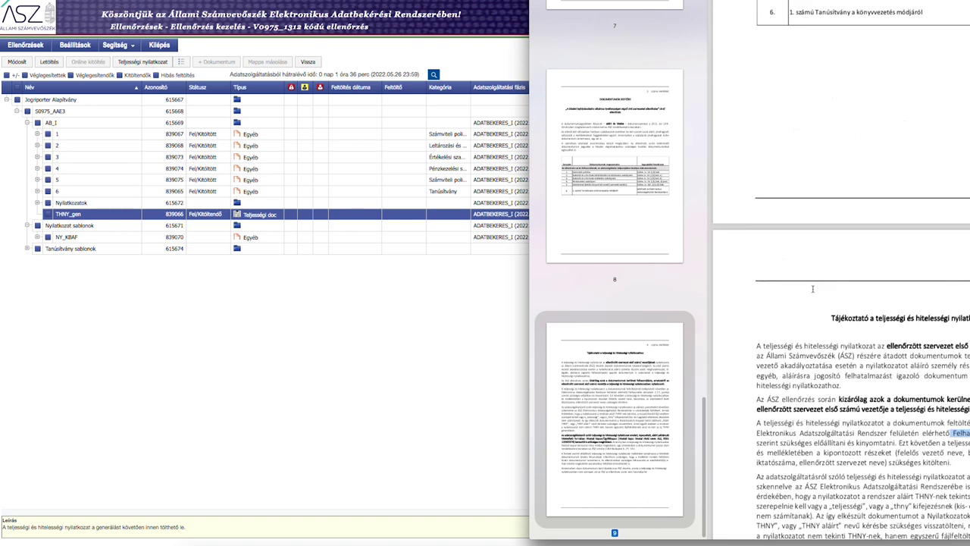
{"action": "scroll", "coordinate": [813, 289], "scroll_direction": "up", "scroll_amount": 15}
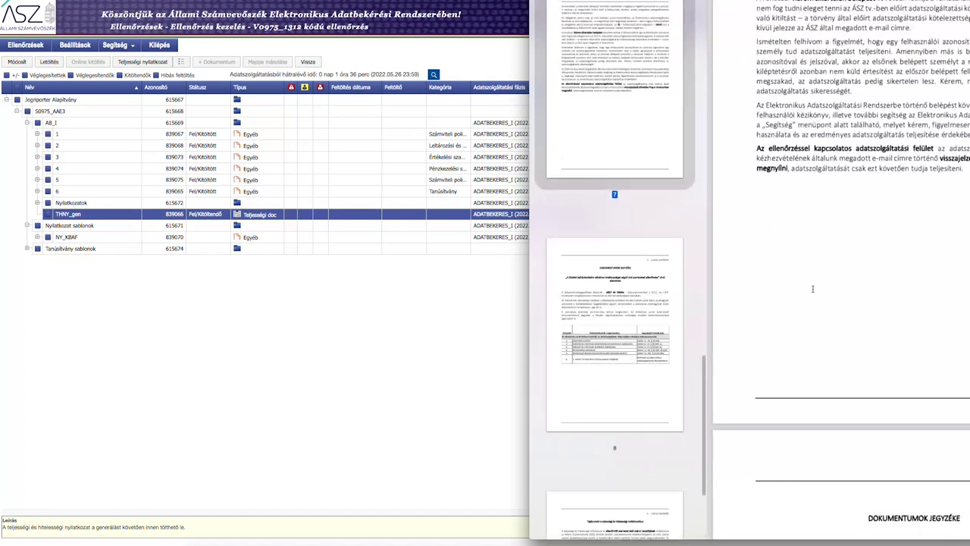
{"action": "scroll", "coordinate": [812, 289], "scroll_direction": "down", "scroll_amount": 6}
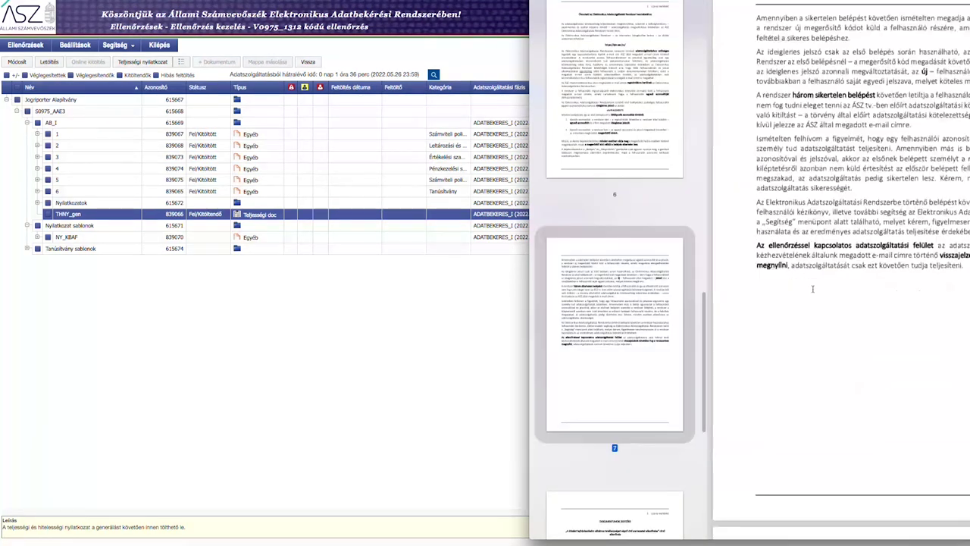
{"action": "scroll", "coordinate": [812, 289], "scroll_direction": "down", "scroll_amount": 5}
{"action": "left_click", "coordinate": [321, 333]}
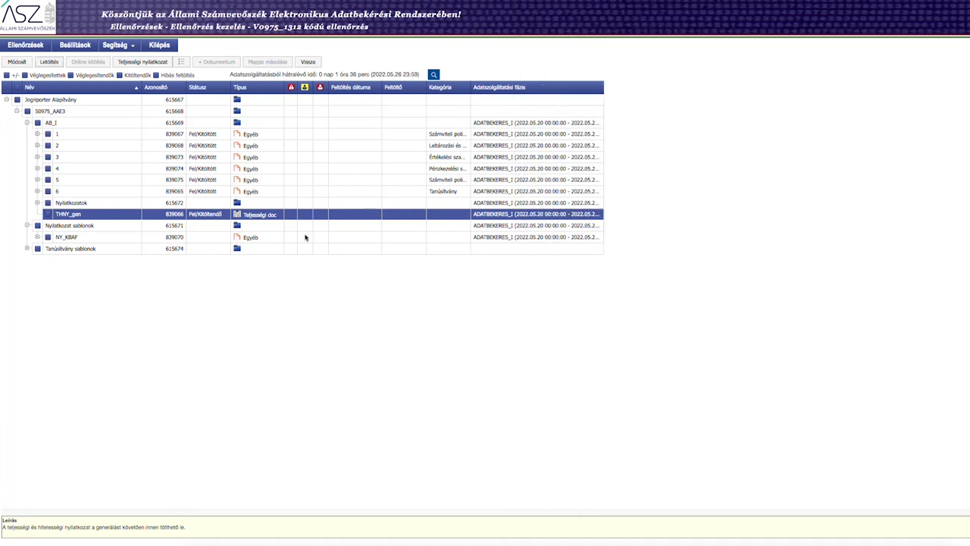
- Reopen the V0975_1312 audit from the audits page and select its AB_I folder
{"action": "left_click", "coordinate": [38, 238]}
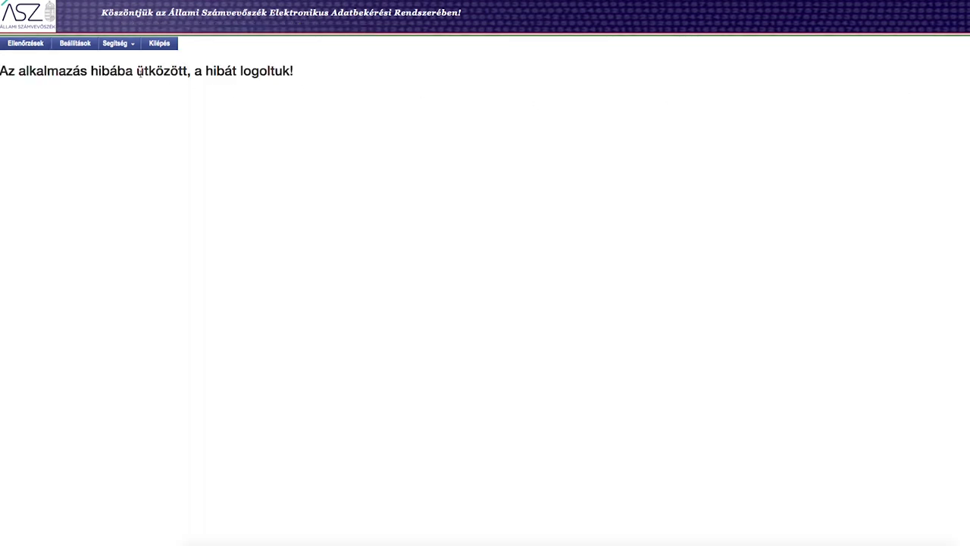
{"action": "left_click", "coordinate": [26, 45]}
{"action": "left_click", "coordinate": [26, 44]}
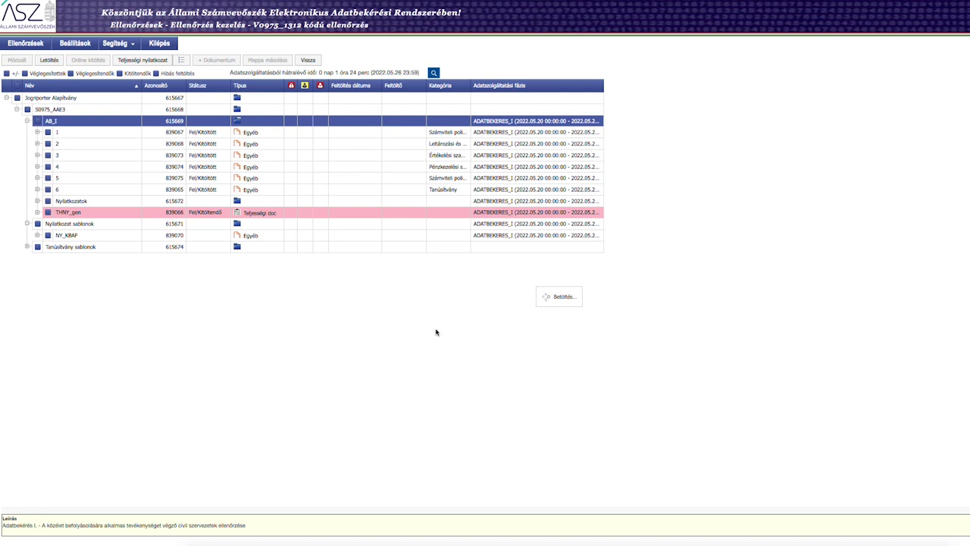
- Generate and download the completeness declaration for the AB_I folder, then return to the audits page
{"action": "left_click", "coordinate": [155, 62]}
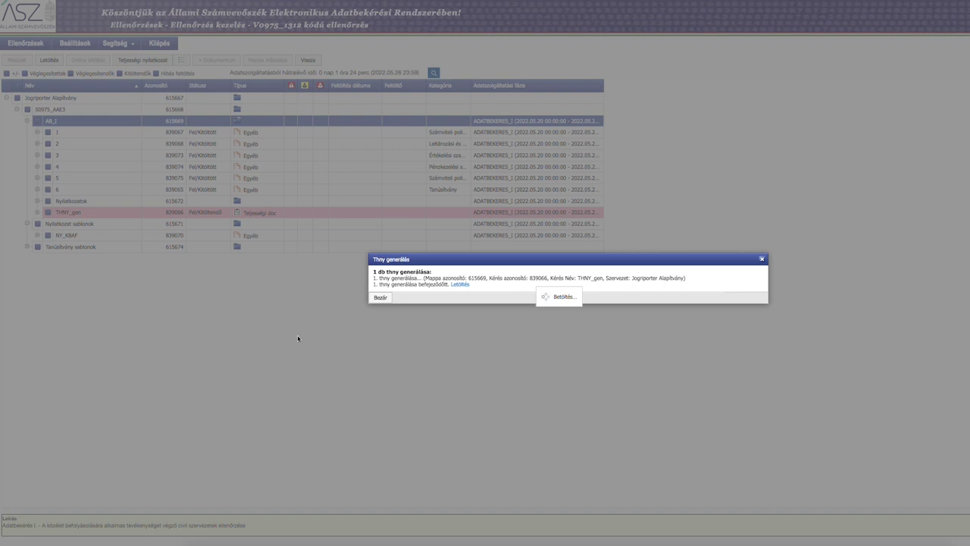
{"action": "left_click", "coordinate": [460, 285]}
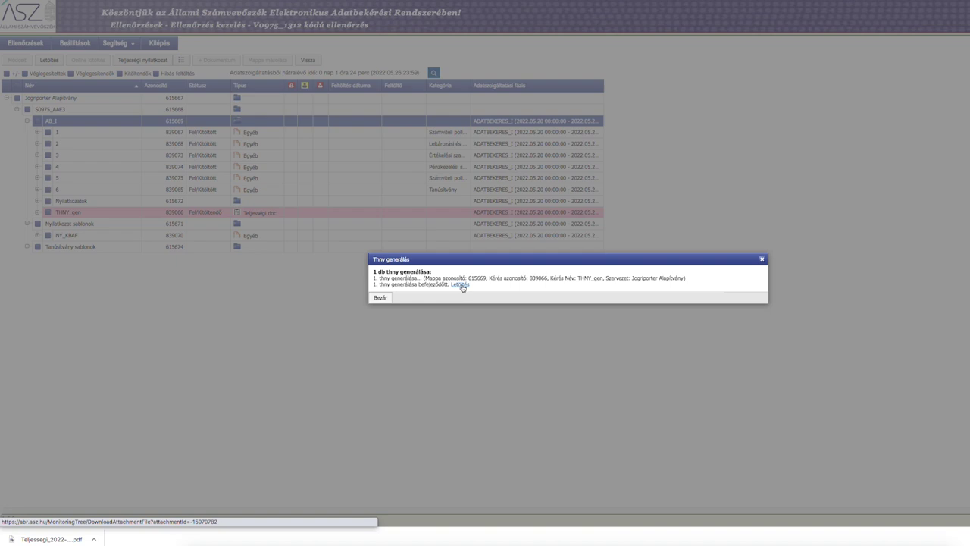
{"action": "left_click", "coordinate": [381, 297]}
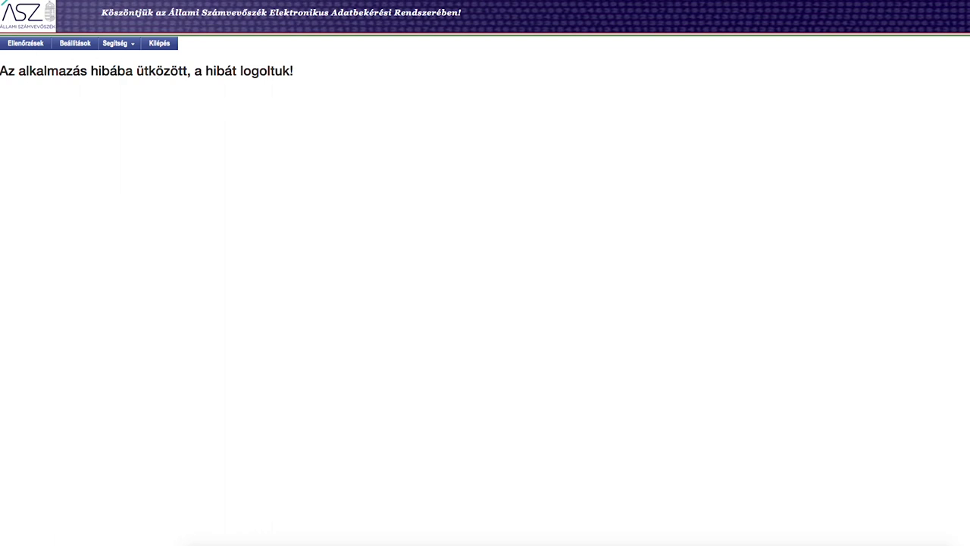
{"action": "left_click", "coordinate": [28, 44]}
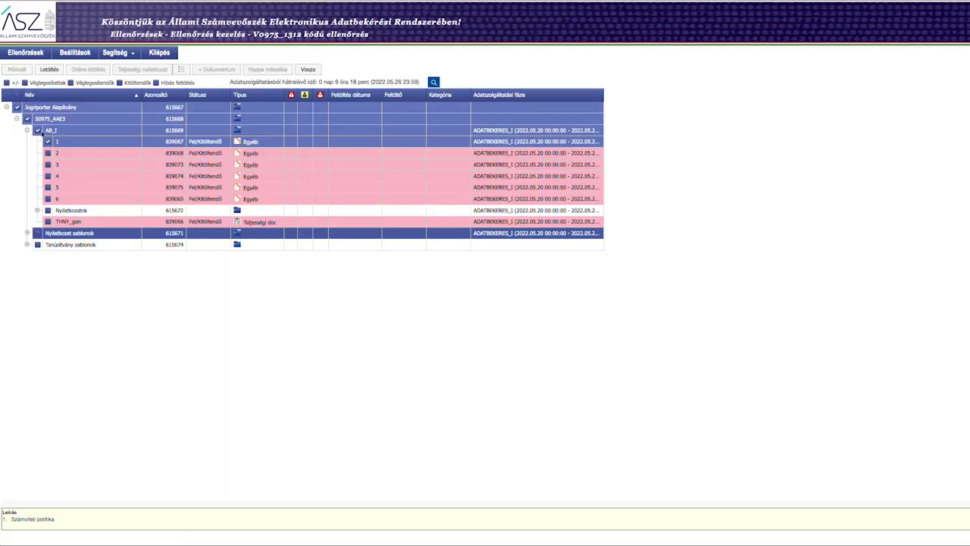
- Try to select the Tanúsítvány sablonok and Nyilatkozat sablonok folders, dismissing the error messages
{"action": "left_click", "coordinate": [58, 246]}
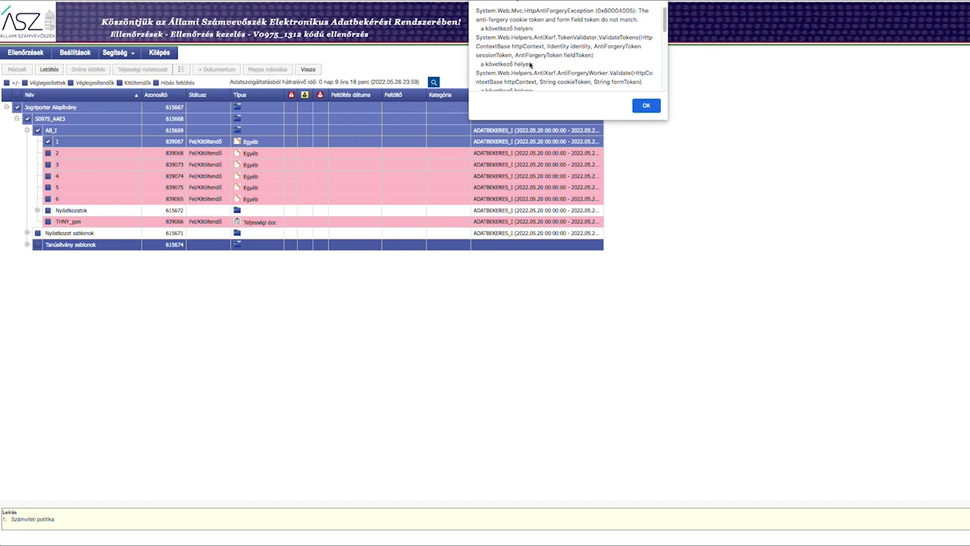
{"action": "scroll", "coordinate": [600, 46], "scroll_direction": "down", "scroll_amount": 10}
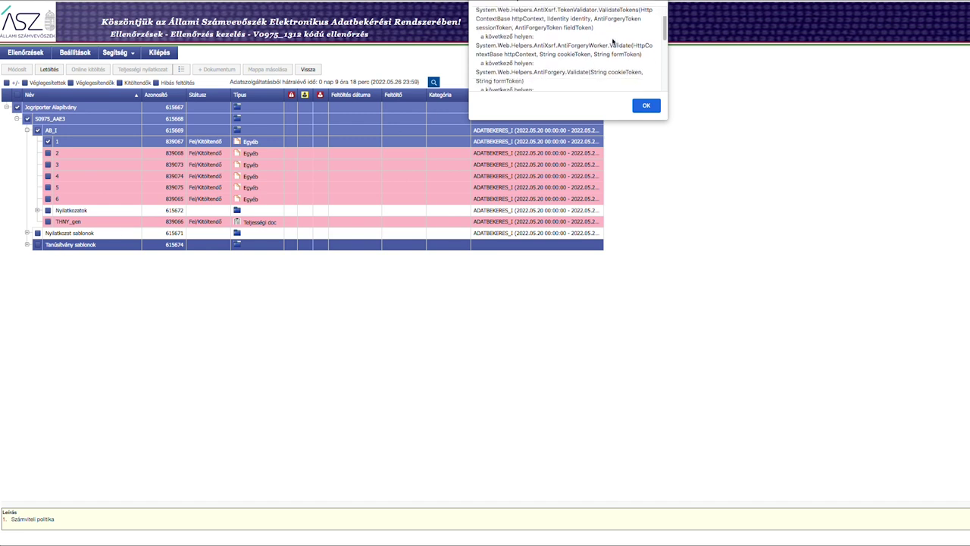
{"action": "scroll", "coordinate": [613, 42], "scroll_direction": "down", "scroll_amount": 5}
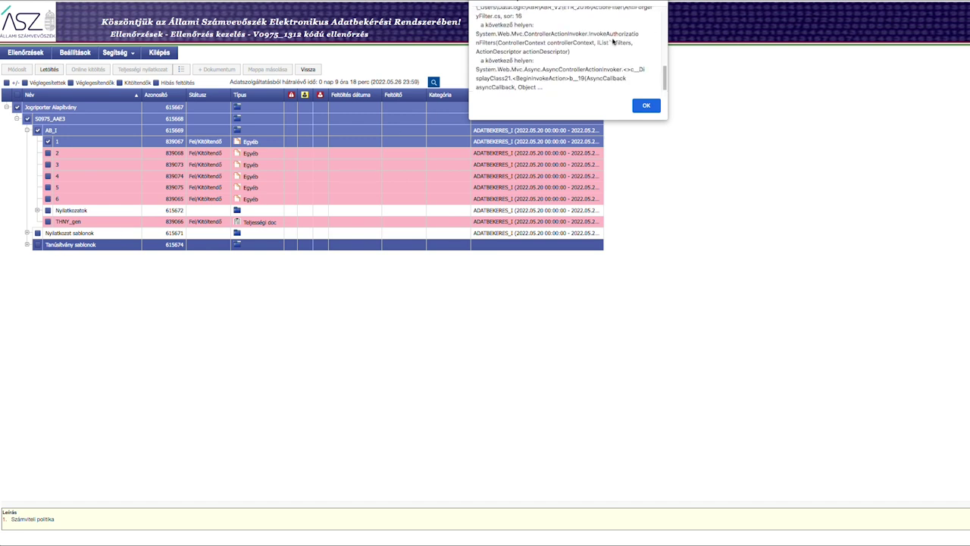
{"action": "left_click", "coordinate": [642, 106]}
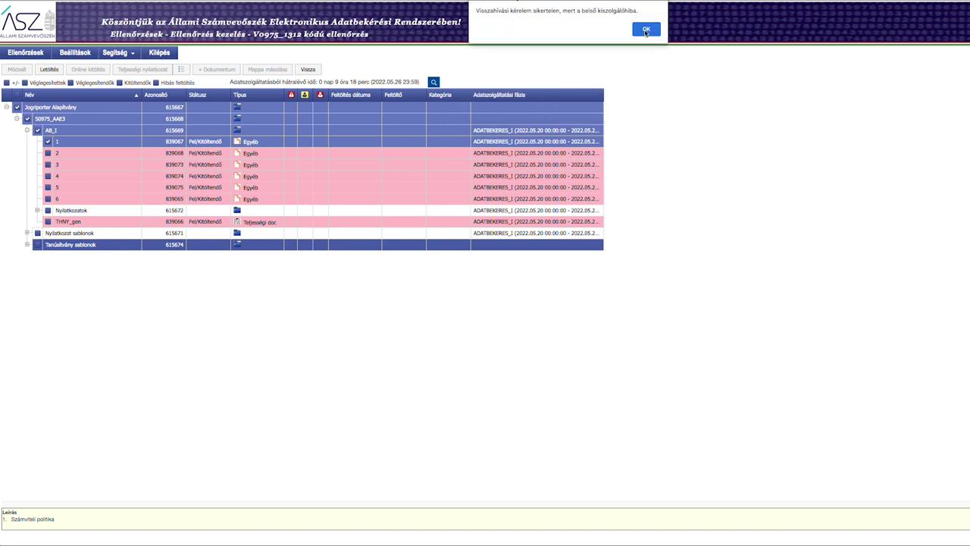
{"action": "left_click", "coordinate": [645, 30]}
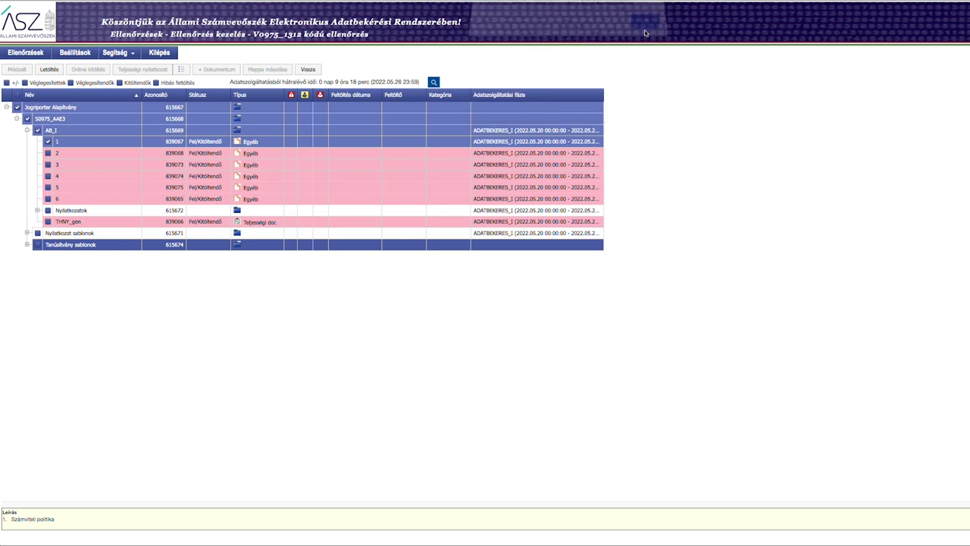
{"action": "left_click", "coordinate": [90, 234]}
{"action": "scroll", "coordinate": [529, 43], "scroll_direction": "down", "scroll_amount": 5}
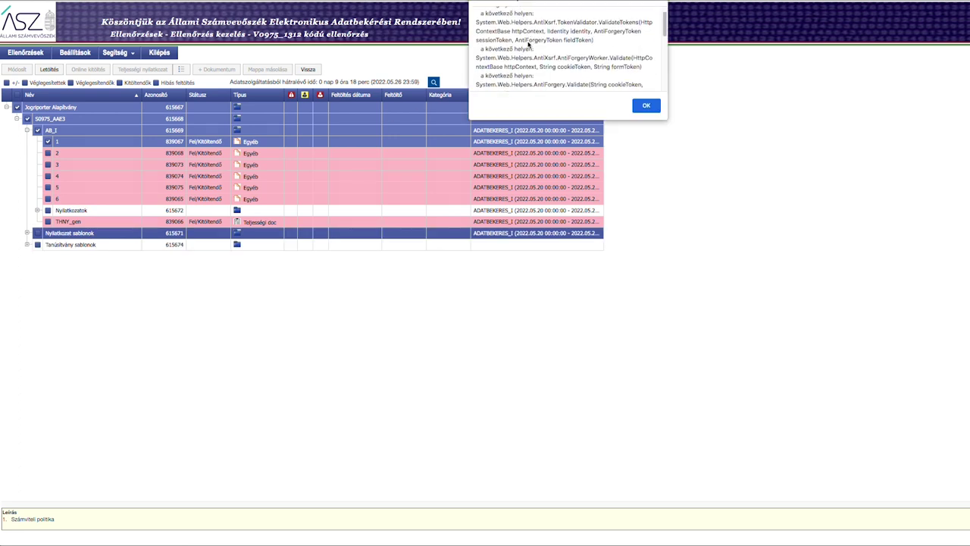
{"action": "left_click", "coordinate": [645, 105]}
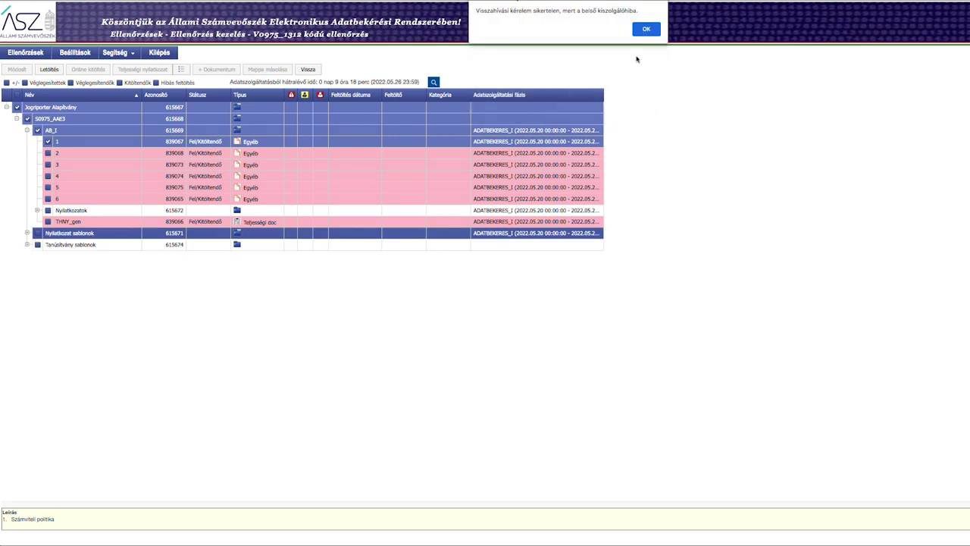
{"action": "left_click", "coordinate": [646, 32]}
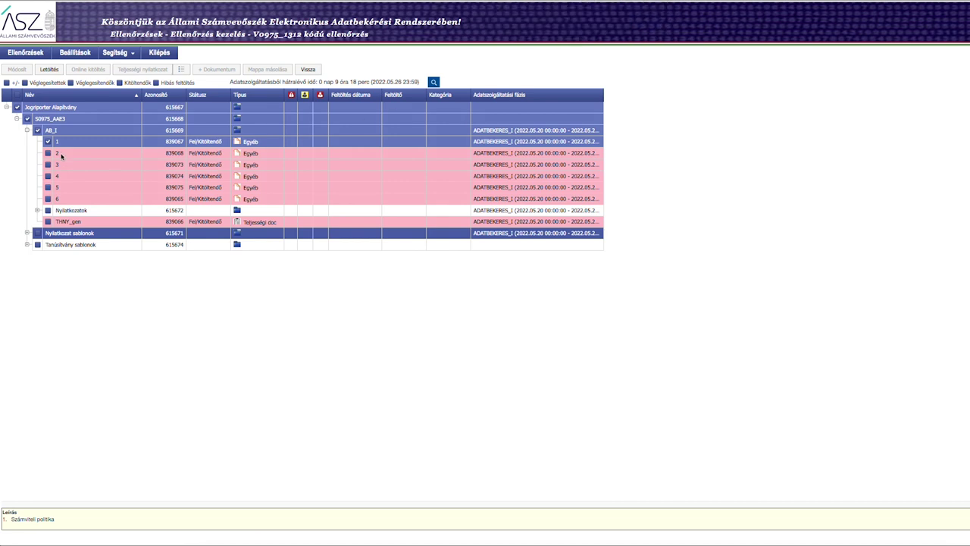
- Try to select request 2 and the Jogriporter Alapítvány root folder, dismissing the error messages
{"action": "left_click", "coordinate": [60, 153]}
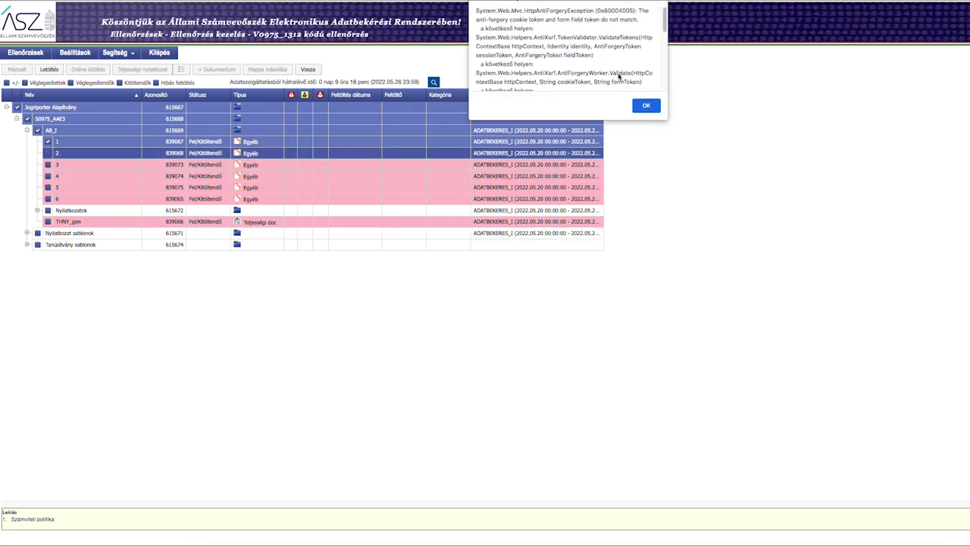
{"action": "scroll", "coordinate": [620, 79], "scroll_direction": "down", "scroll_amount": 5}
{"action": "left_click", "coordinate": [646, 105]}
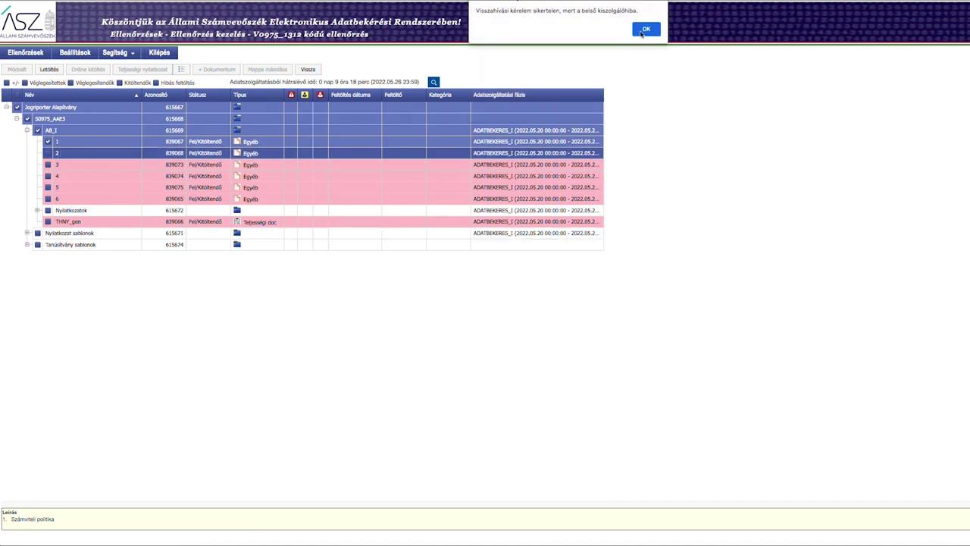
{"action": "left_click", "coordinate": [645, 32]}
{"action": "left_click", "coordinate": [51, 108]}
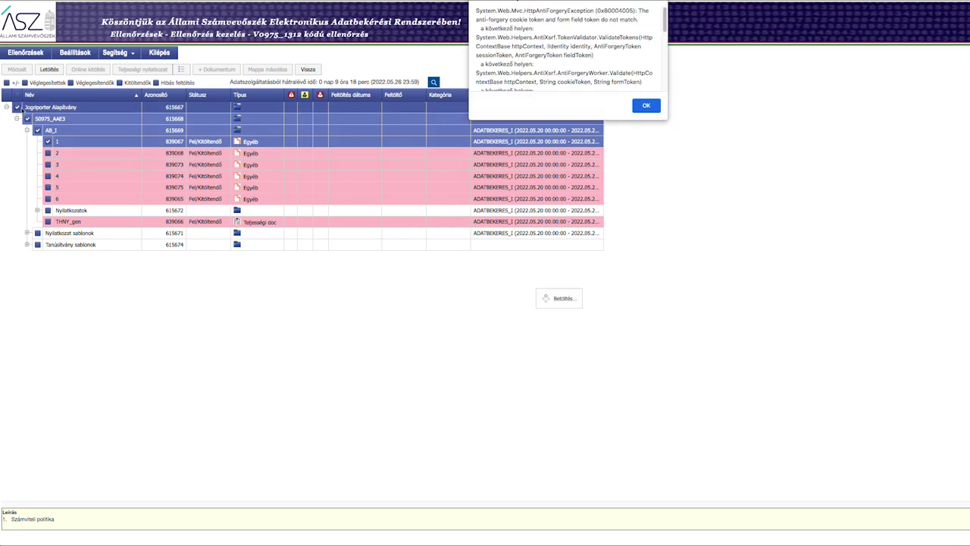
{"action": "left_click", "coordinate": [648, 107]}
{"action": "left_click", "coordinate": [645, 32]}
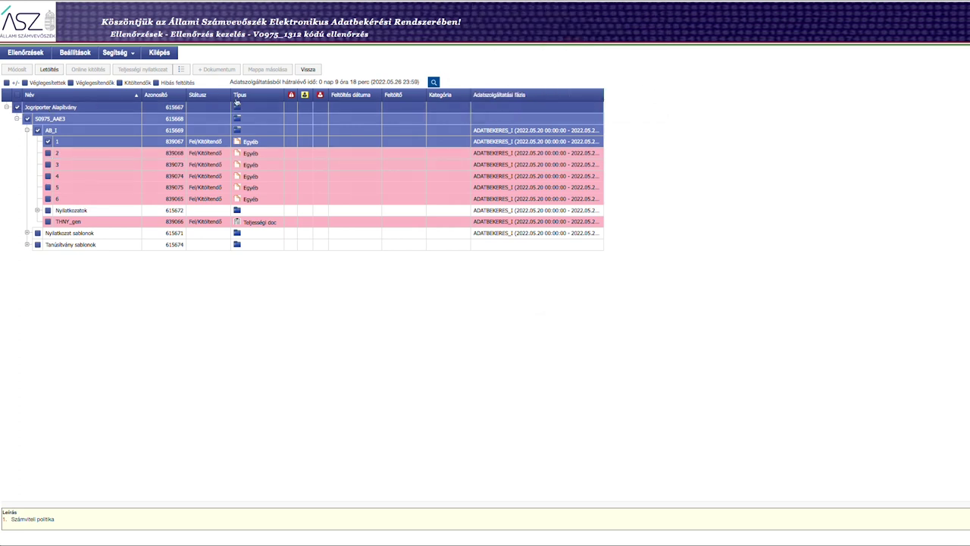
- Deselect the Jogriporter Alapítvány root folder, dismissing the error messages
{"action": "left_click", "coordinate": [18, 108]}
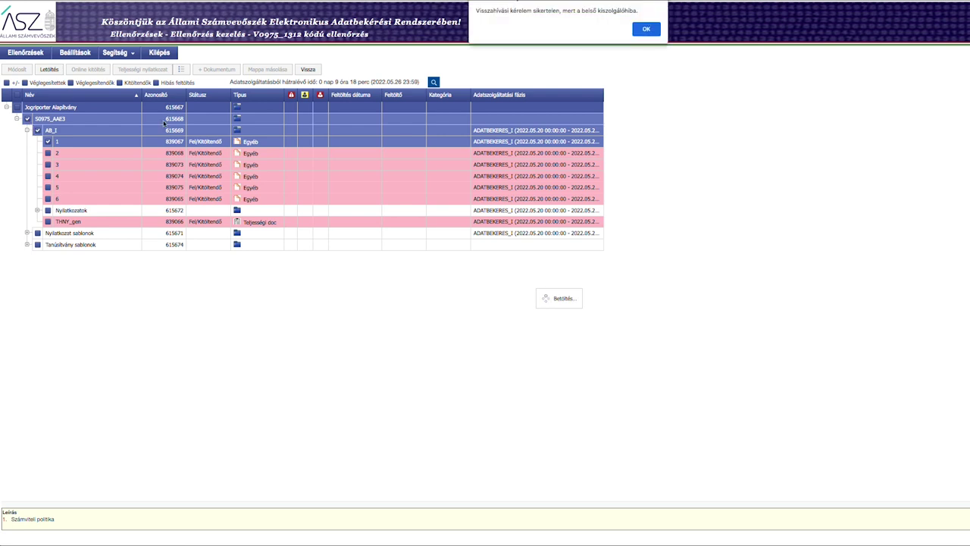
{"action": "left_click", "coordinate": [646, 30]}
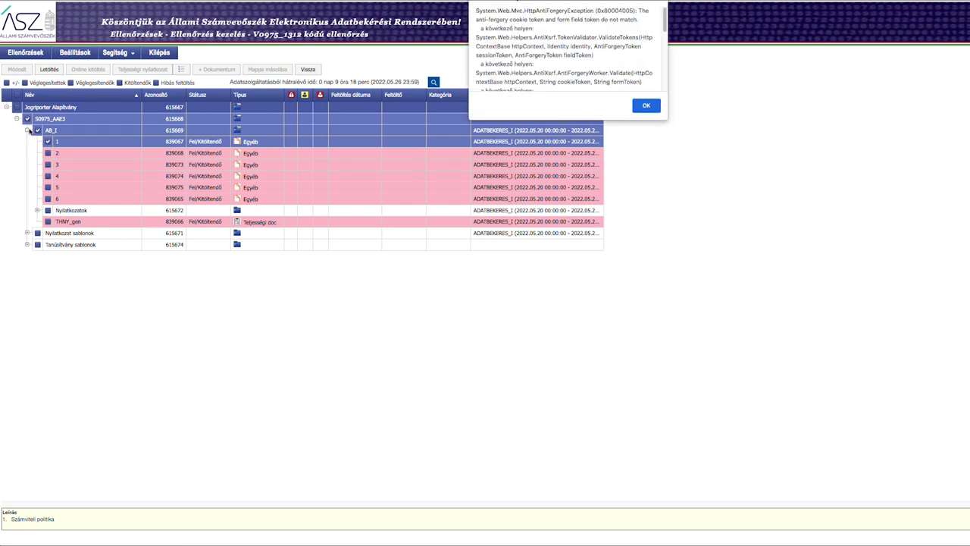
{"action": "left_click", "coordinate": [646, 105]}
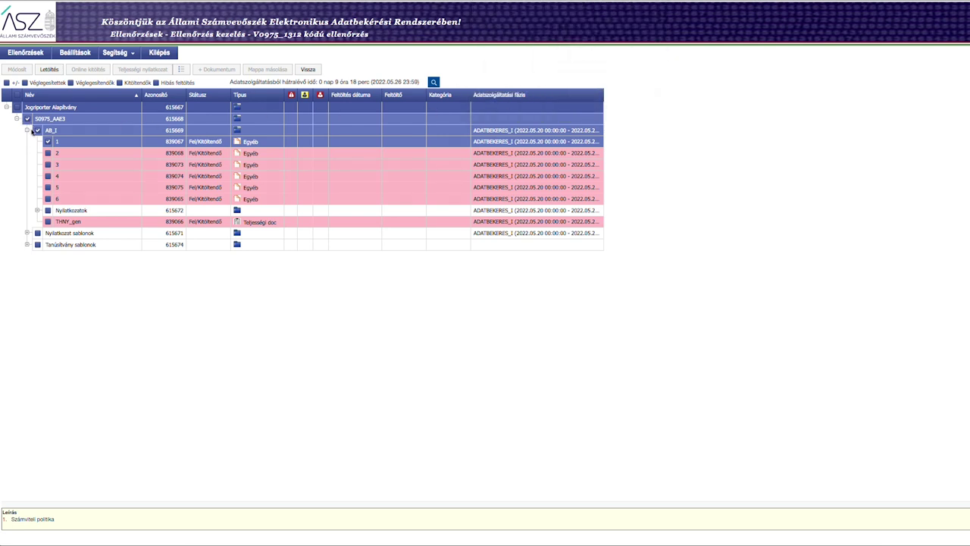
- Deselect the AB_I folder and request 1, dismissing the error messages
{"action": "left_click", "coordinate": [37, 130]}
{"action": "left_click", "coordinate": [47, 142]}
{"action": "left_click", "coordinate": [645, 31]}
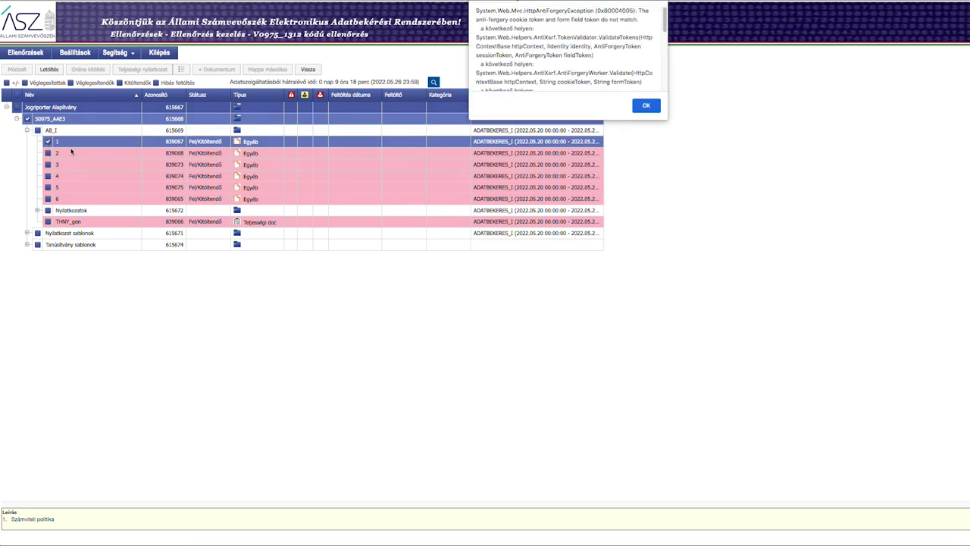
{"action": "left_click", "coordinate": [645, 105]}
{"action": "left_click", "coordinate": [48, 142]}
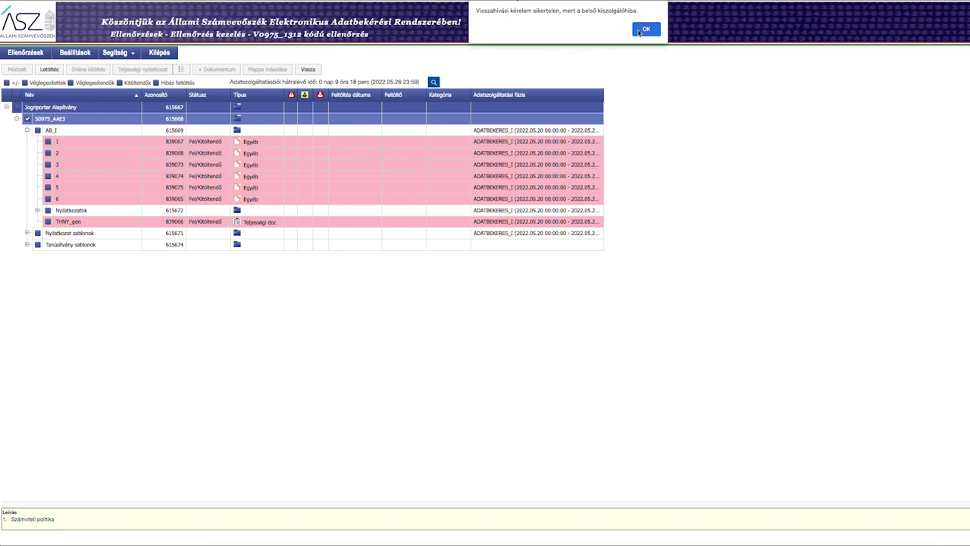
{"action": "left_click", "coordinate": [639, 32]}
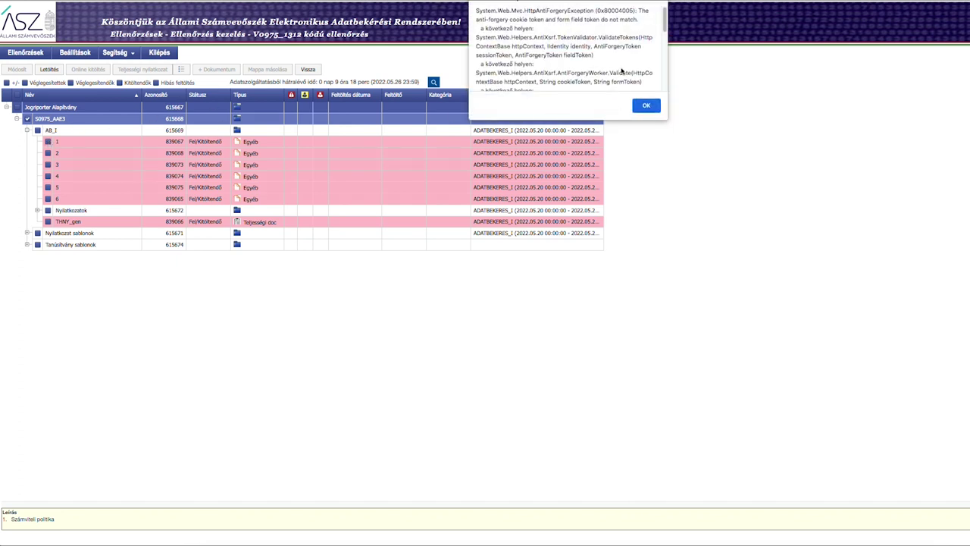
{"action": "scroll", "coordinate": [622, 73], "scroll_direction": "down", "scroll_amount": 5}
{"action": "left_click", "coordinate": [644, 107]}
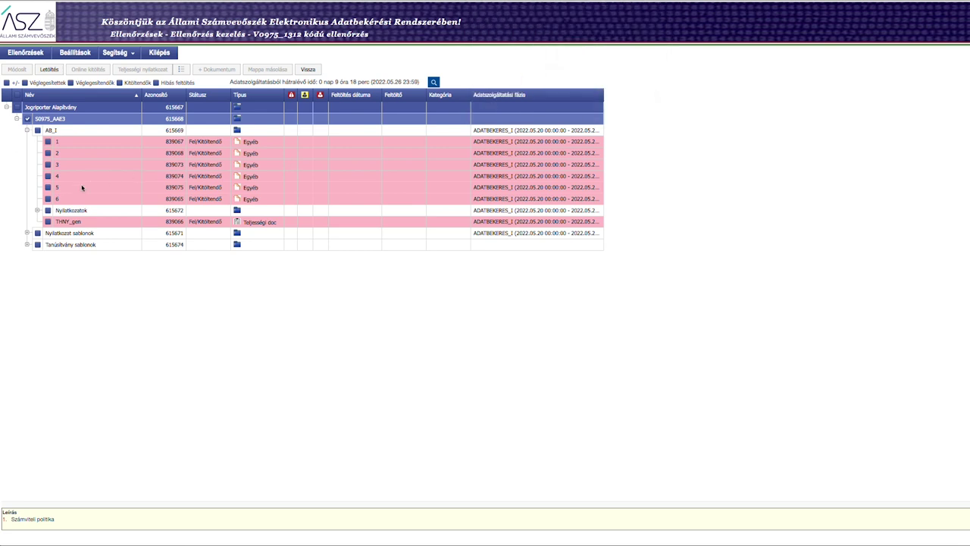
- Try to select request 6, dismiss the error messages and go back from the audit page
{"action": "left_click", "coordinate": [73, 199]}
{"action": "left_click", "coordinate": [640, 106]}
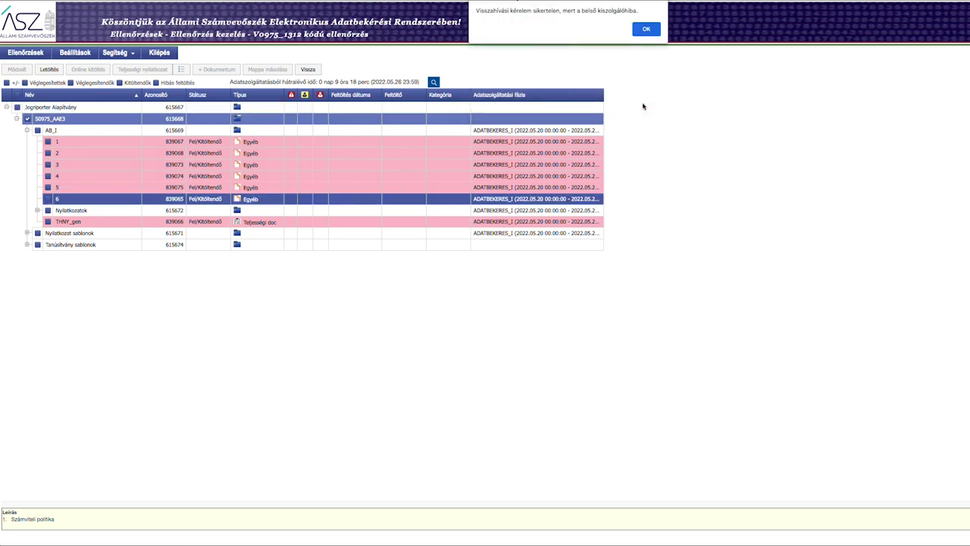
{"action": "left_click", "coordinate": [647, 31]}
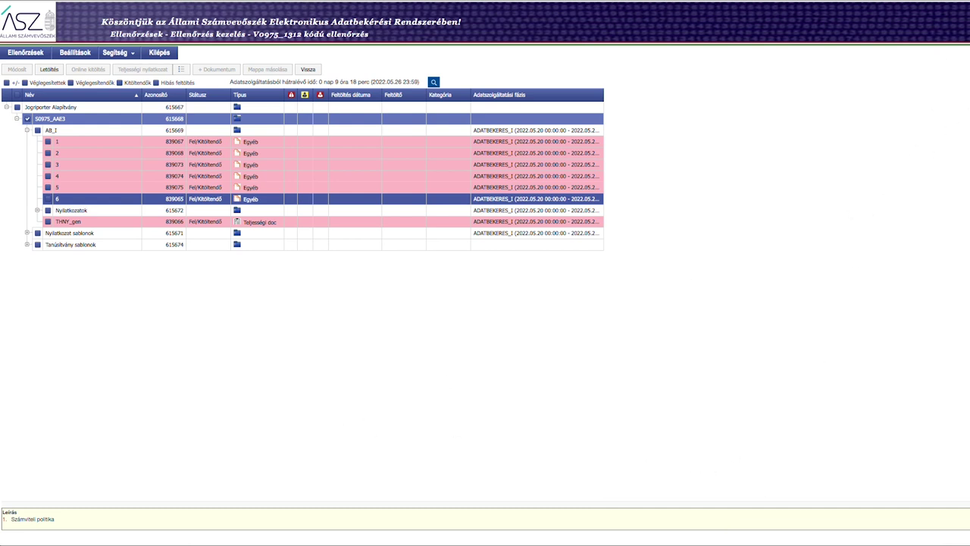
{"action": "key", "text": "alt+Left"}
{"action": "key", "text": "alt+Left"}
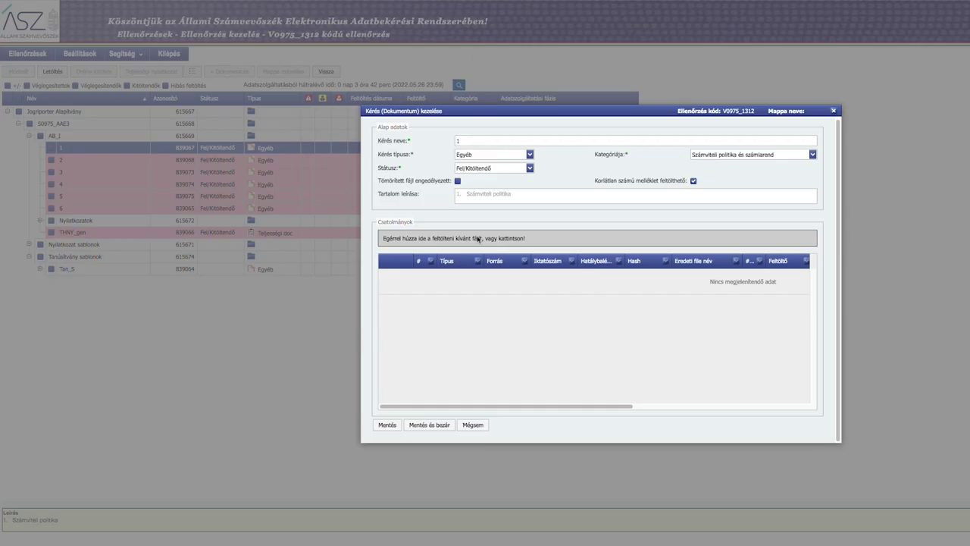
- Try to attach 1_Szamviteli_politika_JA.pdf to request 1, then read through and dismiss the error details
{"action": "left_click", "coordinate": [454, 238]}
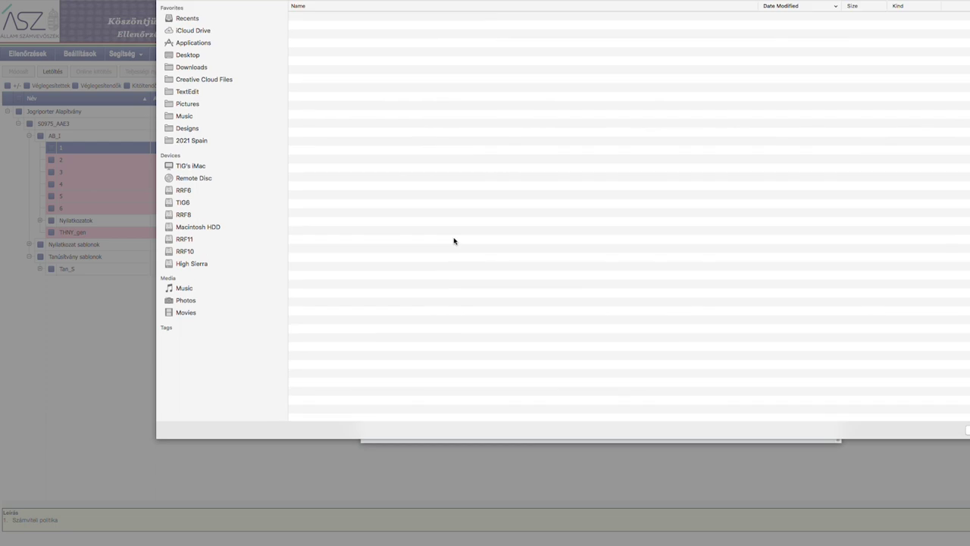
{"action": "left_click", "coordinate": [360, 18]}
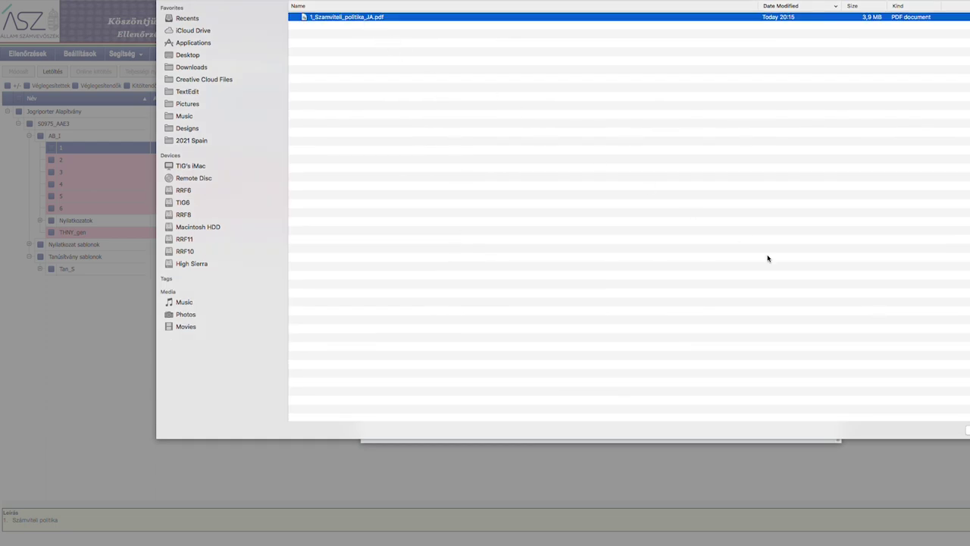
{"action": "key", "text": "Return"}
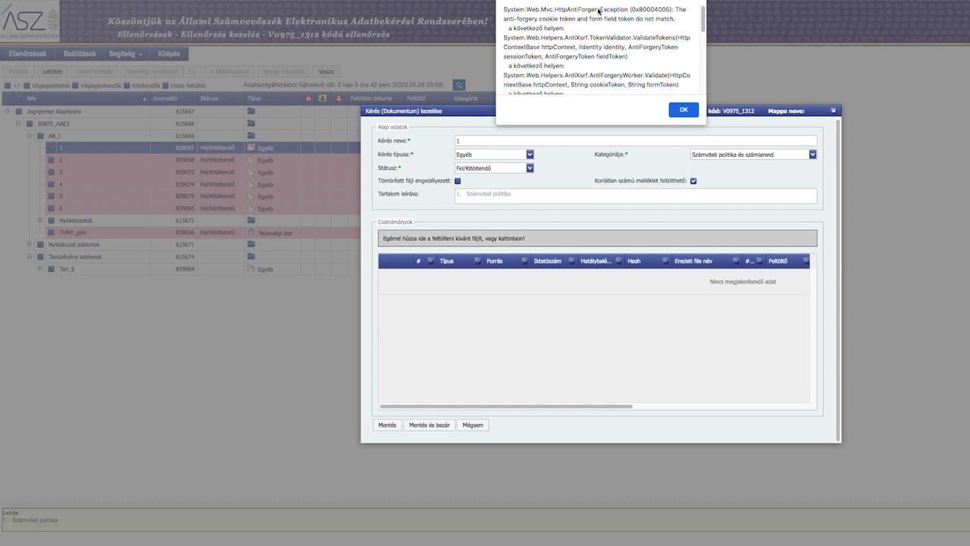
{"action": "scroll", "coordinate": [705, 28], "scroll_direction": "down", "scroll_amount": 2}
{"action": "left_click_drag", "start_coordinate": [704, 28], "coordinate": [705, 85]}
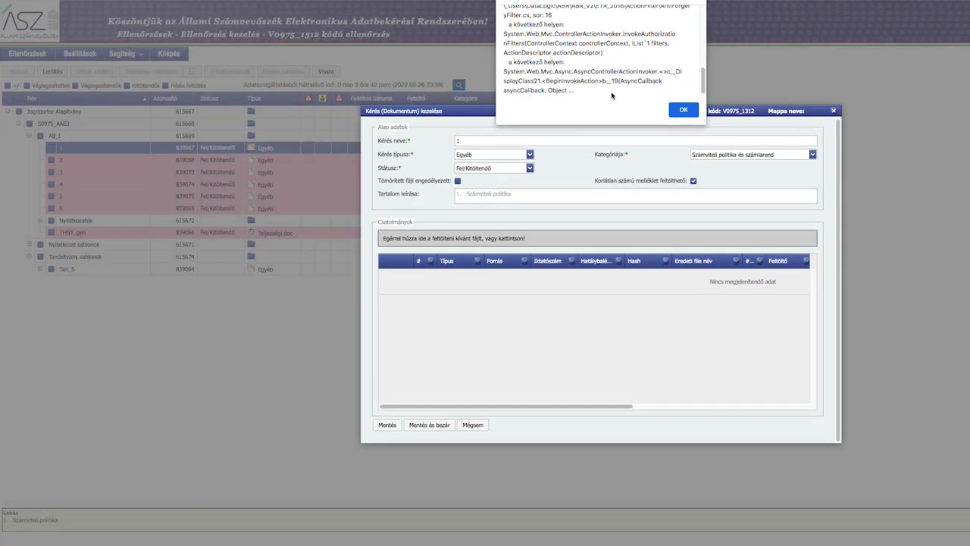
{"action": "left_click", "coordinate": [680, 111]}
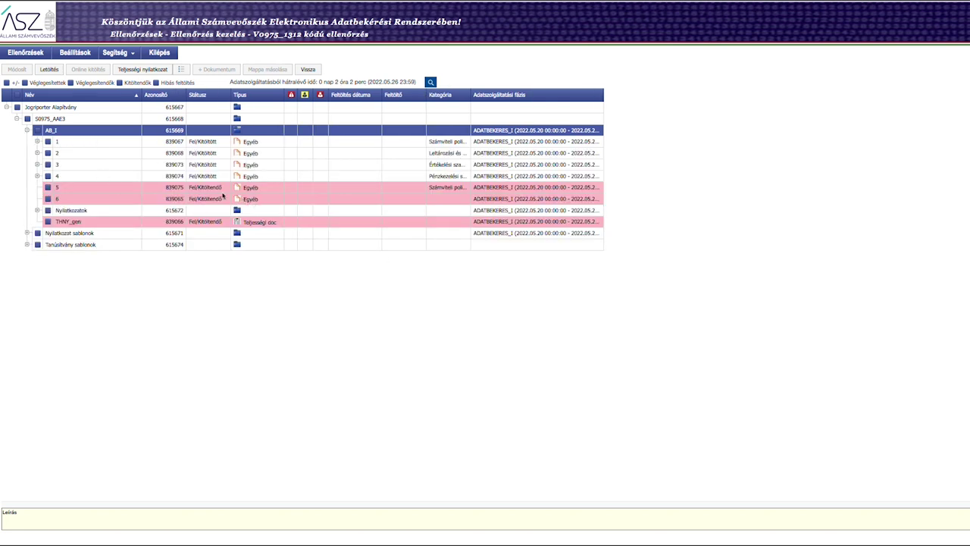
- Select request 5 and look up its required document in the PDF's Dokumentumok jegyzéke, then return to the request list
{"action": "left_click", "coordinate": [68, 188]}
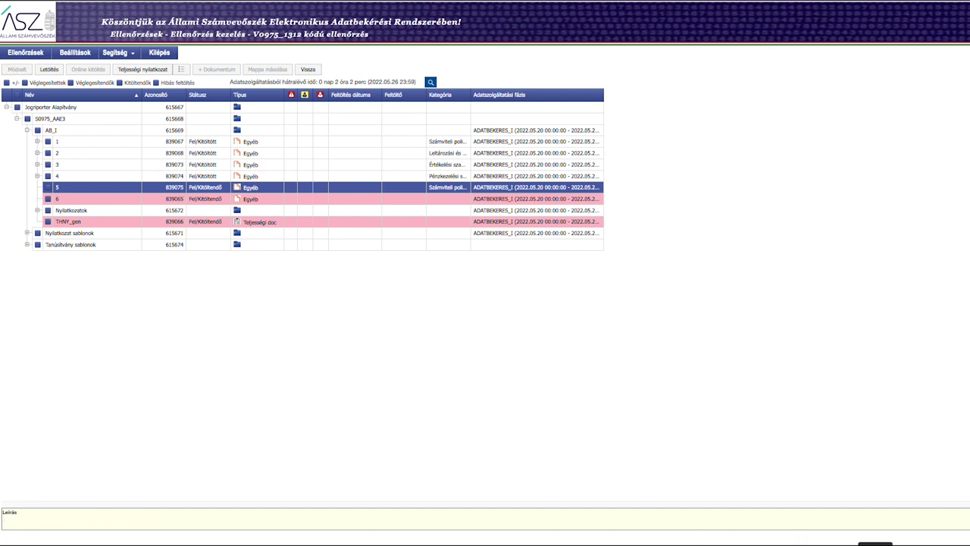
{"action": "scroll", "coordinate": [911, 346], "scroll_direction": "down", "scroll_amount": 5}
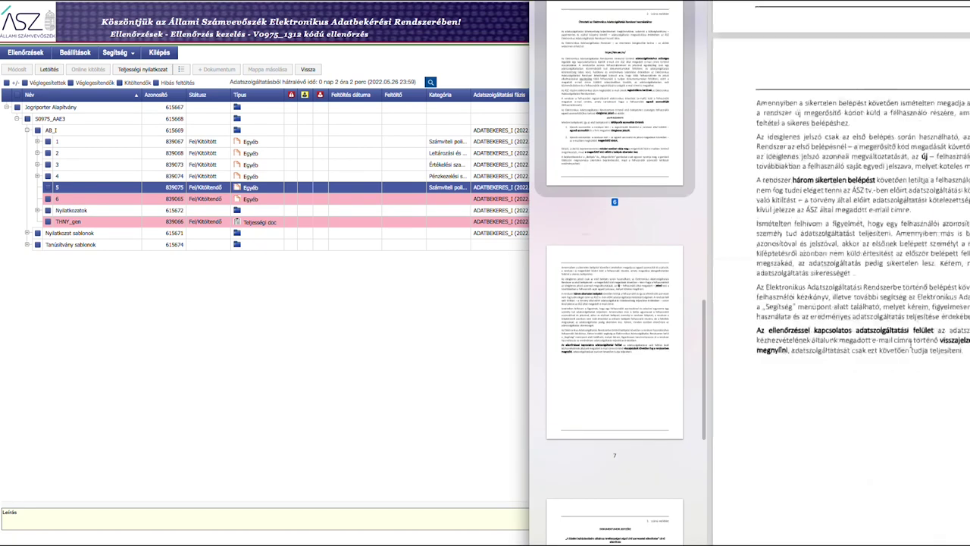
{"action": "scroll", "coordinate": [912, 346], "scroll_direction": "down", "scroll_amount": 5}
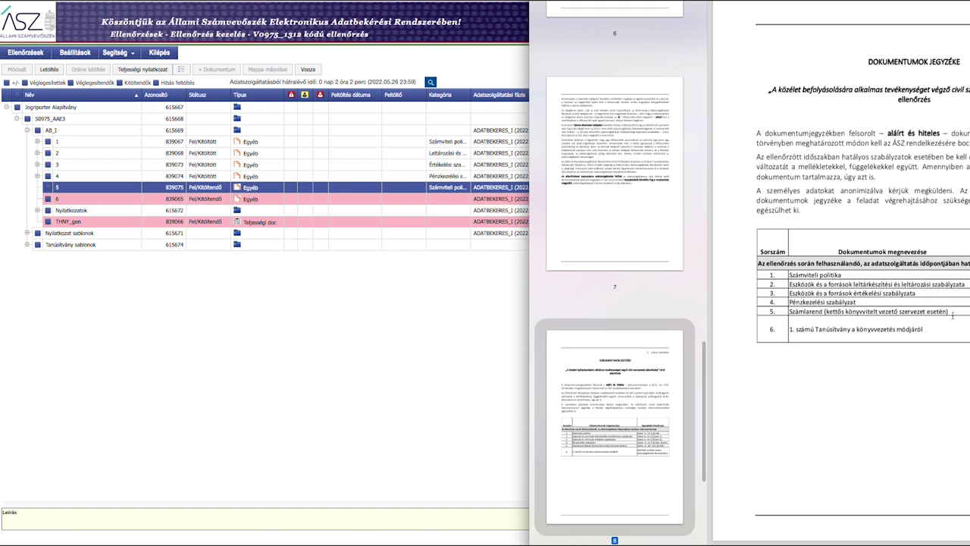
{"action": "left_click", "coordinate": [434, 318]}
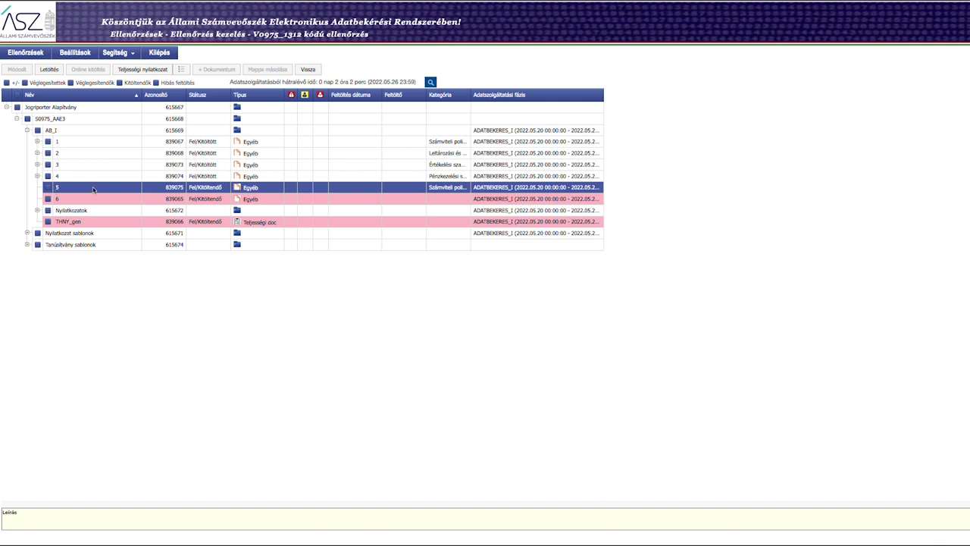
- Upload 5_szirend_bizonylati_szabalyzat_JA.pdf to request 5, waiting for the page to respond, then save and close the request
{"action": "left_click", "coordinate": [48, 187]}
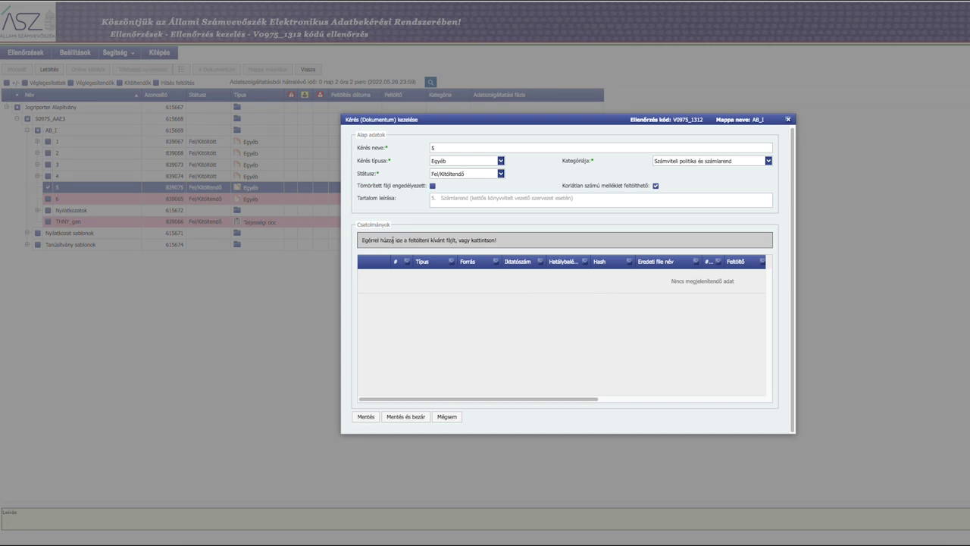
{"action": "left_click", "coordinate": [388, 241]}
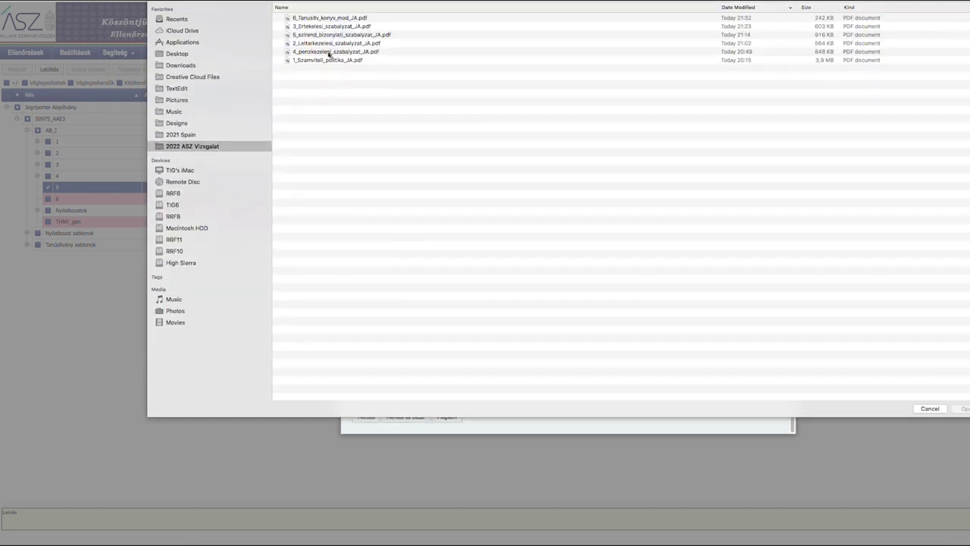
{"action": "left_click", "coordinate": [325, 35]}
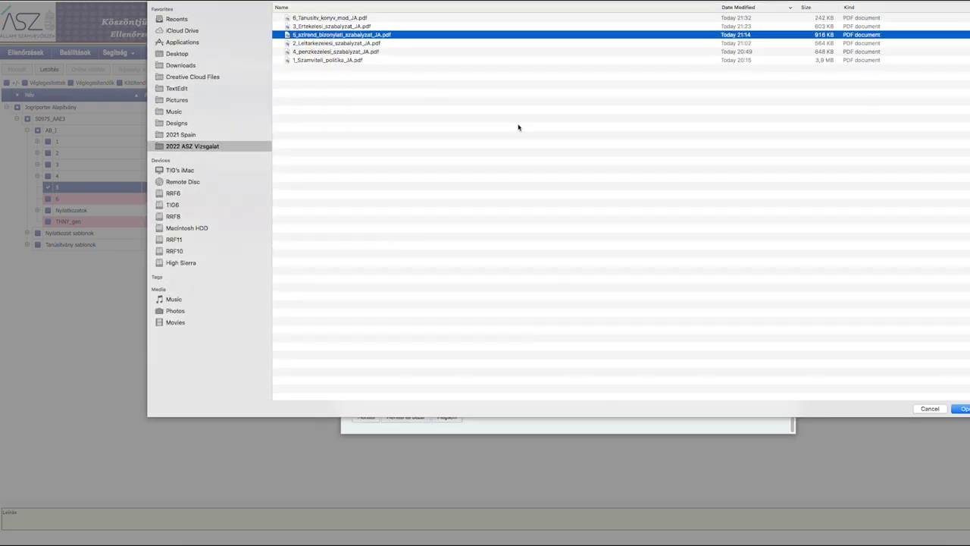
{"action": "left_click", "coordinate": [961, 410]}
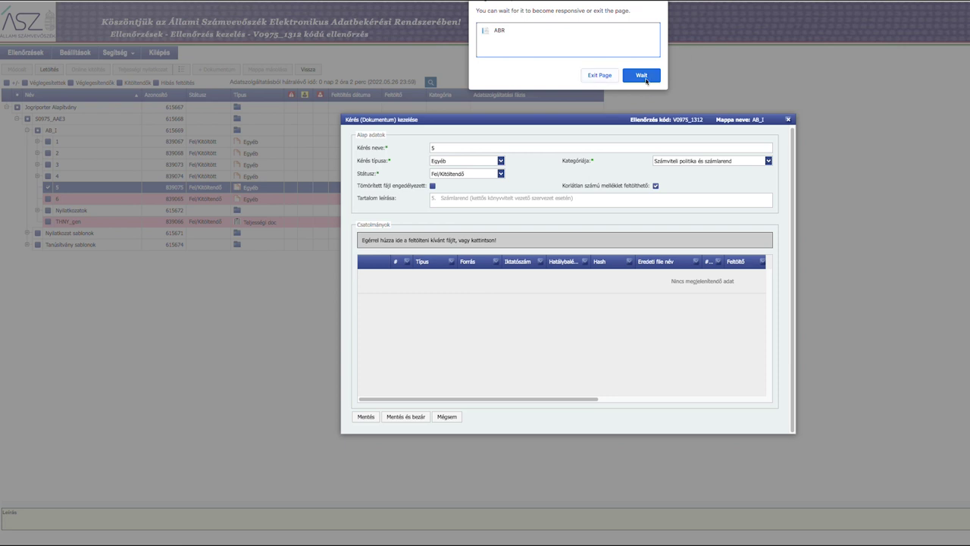
{"action": "left_click", "coordinate": [641, 75]}
{"action": "left_click", "coordinate": [641, 76]}
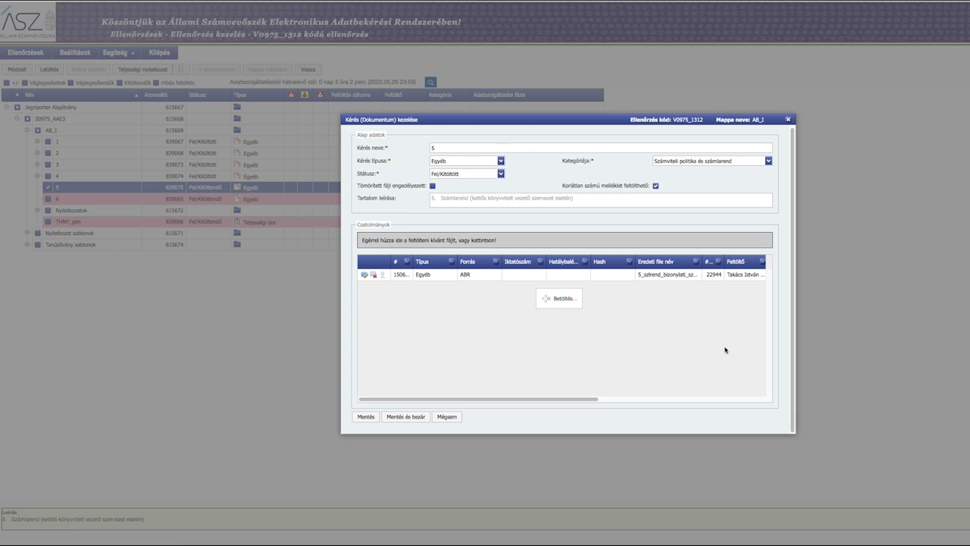
{"action": "left_click", "coordinate": [407, 417]}
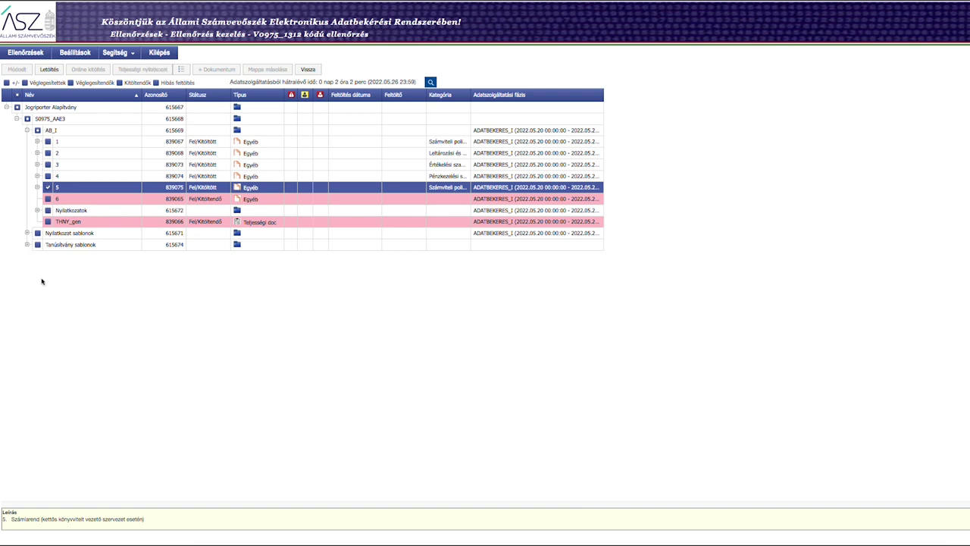
- Add request 6 to the selection, highlight the callback error text and dismiss the error messages
{"action": "left_click", "coordinate": [48, 199]}
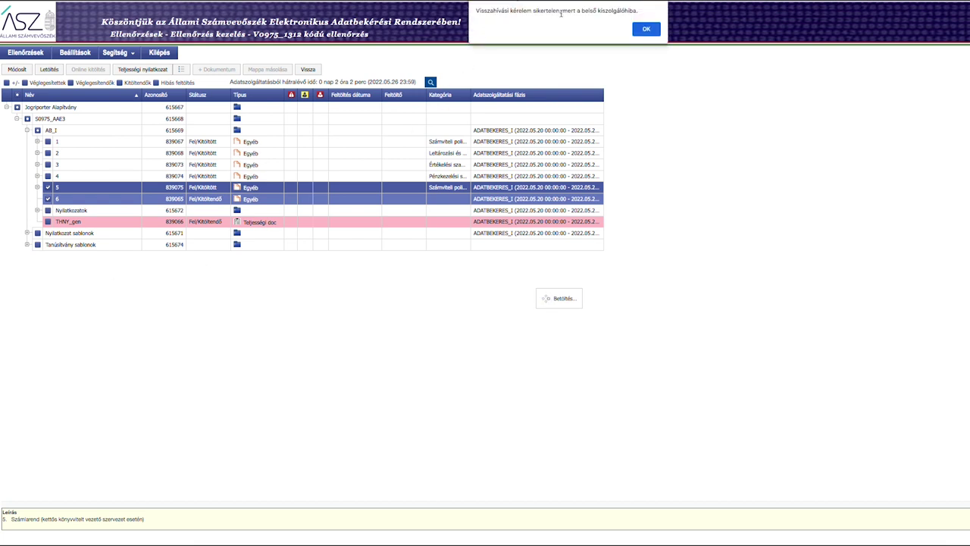
{"action": "left_click_drag", "start_coordinate": [634, 11], "coordinate": [477, 11]}
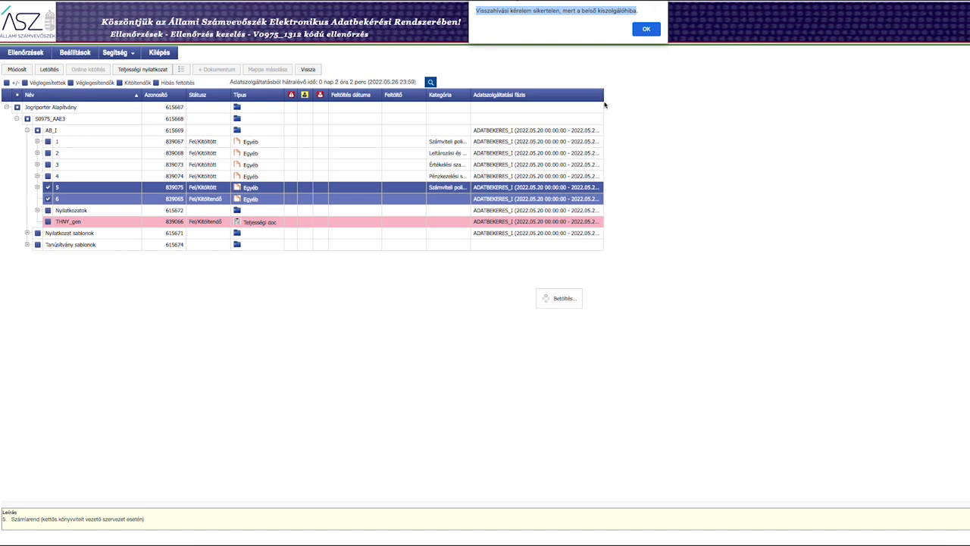
{"action": "left_click", "coordinate": [645, 31]}
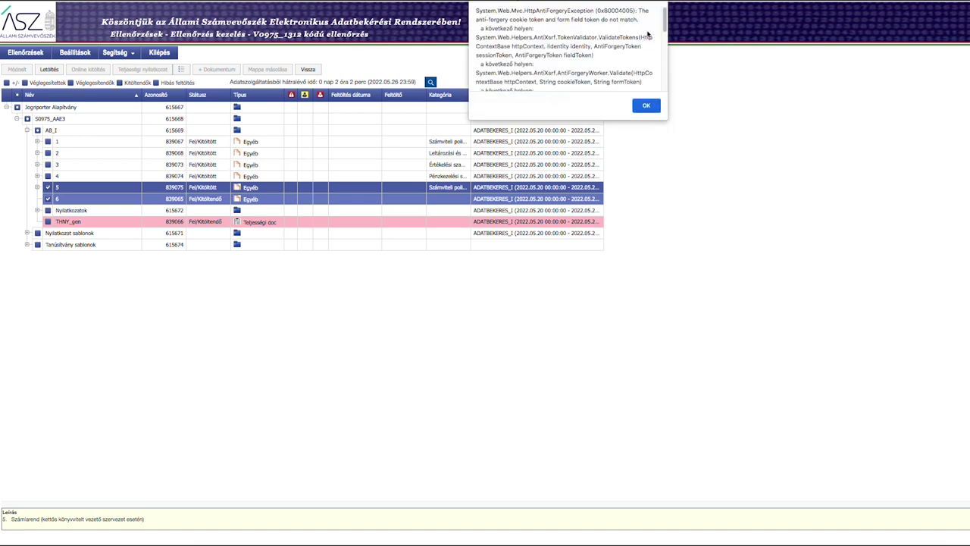
{"action": "left_click", "coordinate": [644, 106]}
- Deselect request 5 so that only request 6 is selected, dismissing the error messages
{"action": "left_click", "coordinate": [48, 188]}
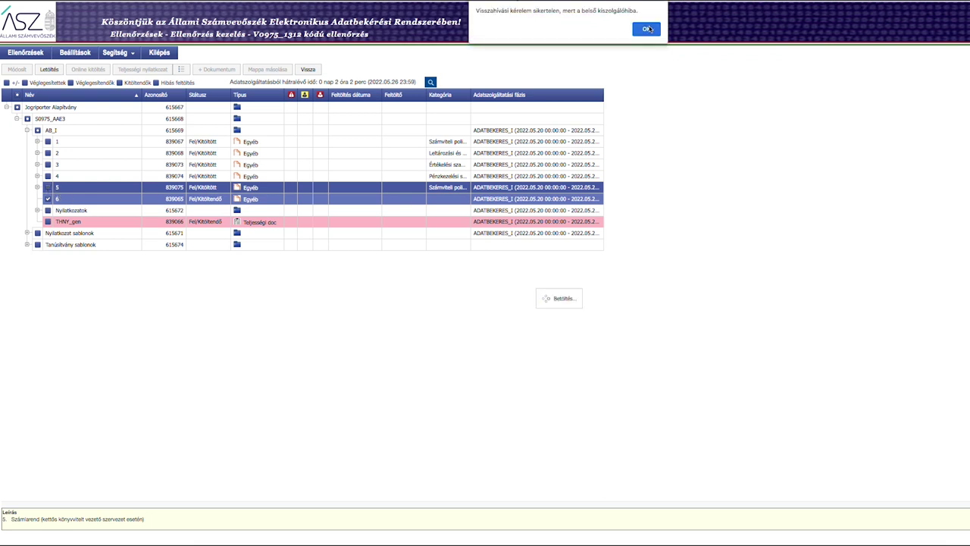
{"action": "left_click", "coordinate": [649, 29]}
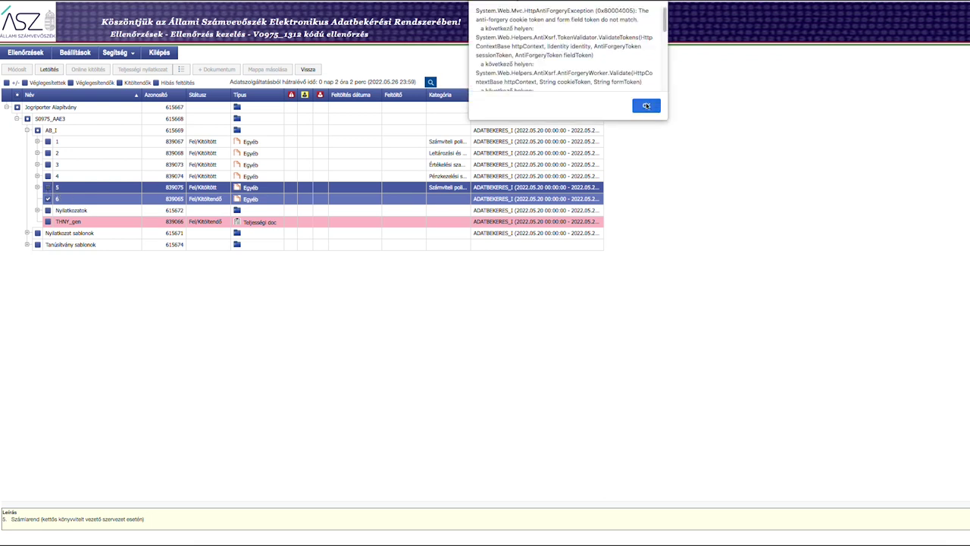
{"action": "left_click", "coordinate": [645, 106]}
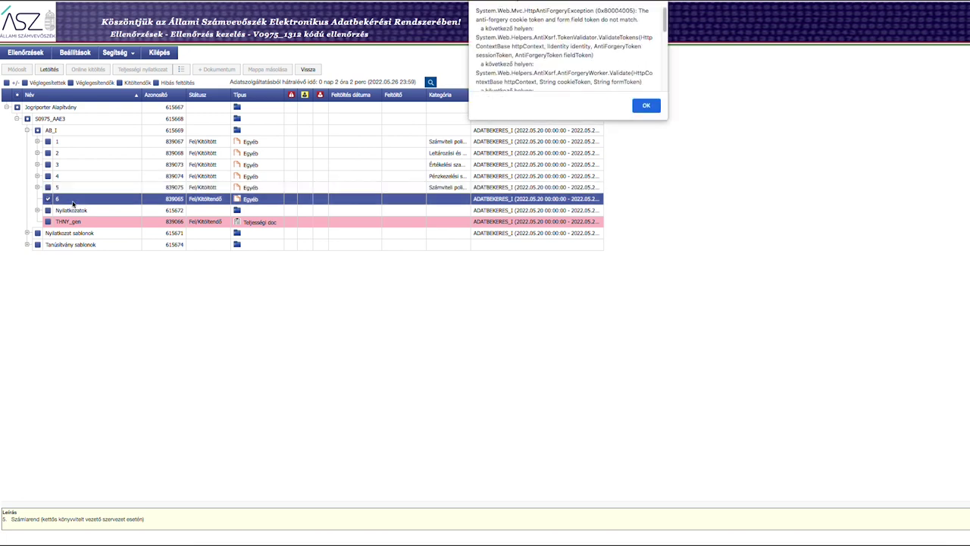
{"action": "left_click", "coordinate": [650, 109]}
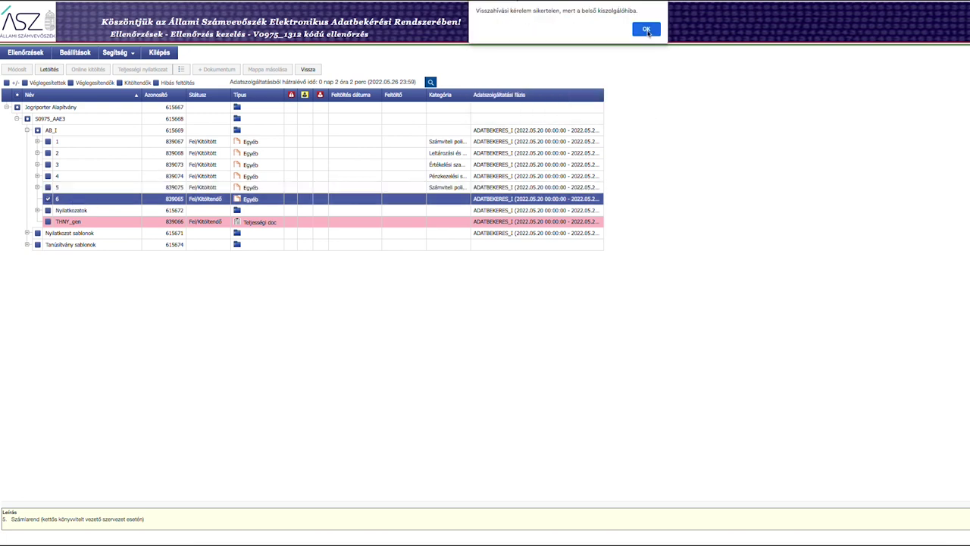
{"action": "left_click", "coordinate": [647, 32]}
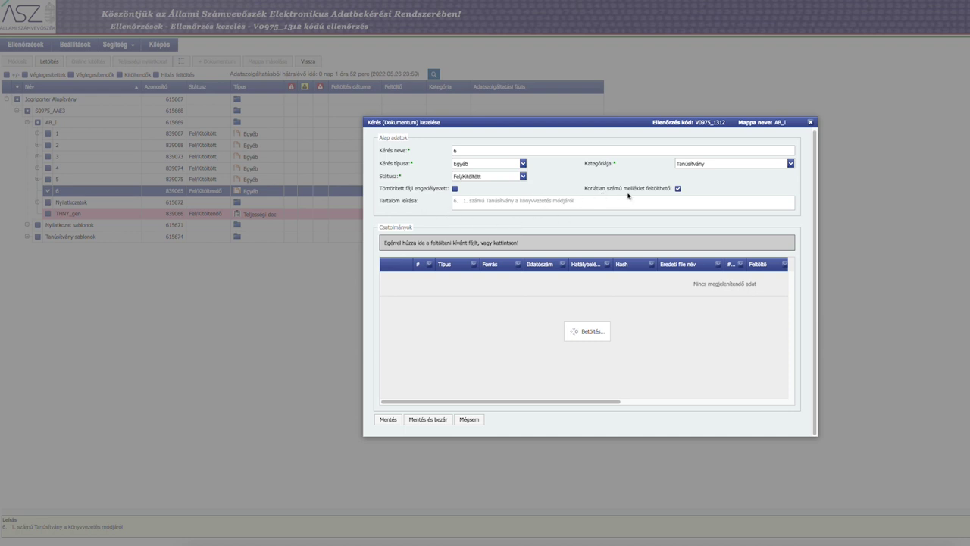
- Upload 6_Tanusitv_konyv_mod_JA.pdf to request 6, waiting for the page to respond and cancelling any extra file selection, then save and close the request
{"action": "left_click", "coordinate": [468, 243]}
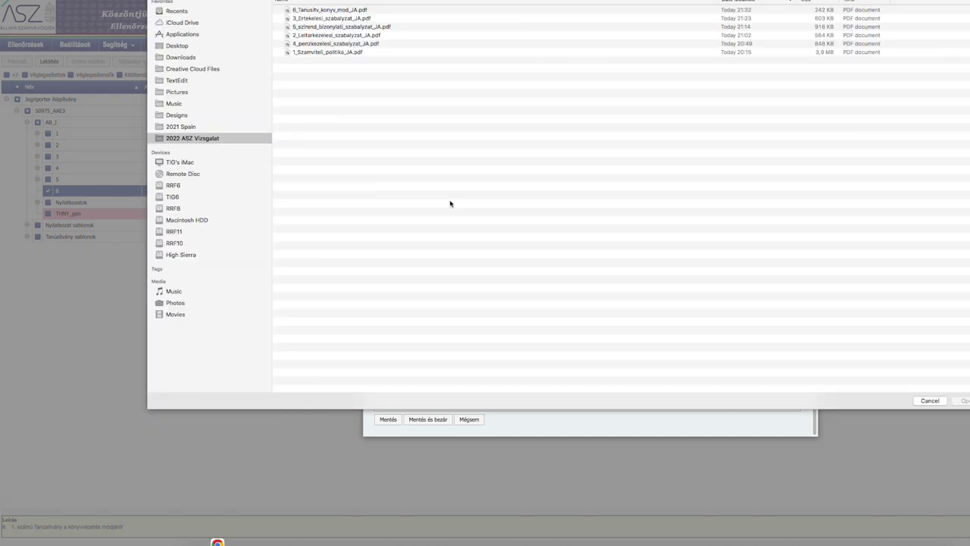
{"action": "left_click", "coordinate": [356, 10]}
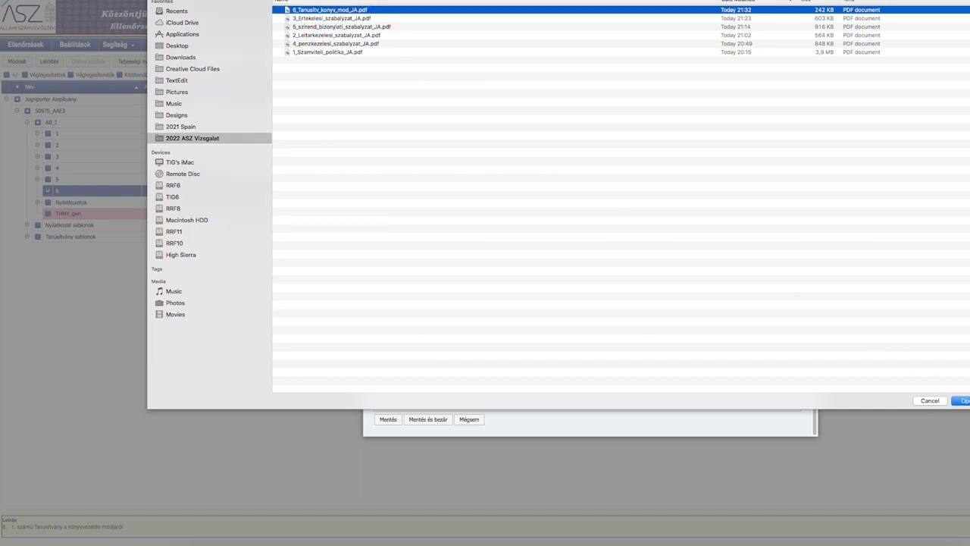
{"action": "key", "text": "Return"}
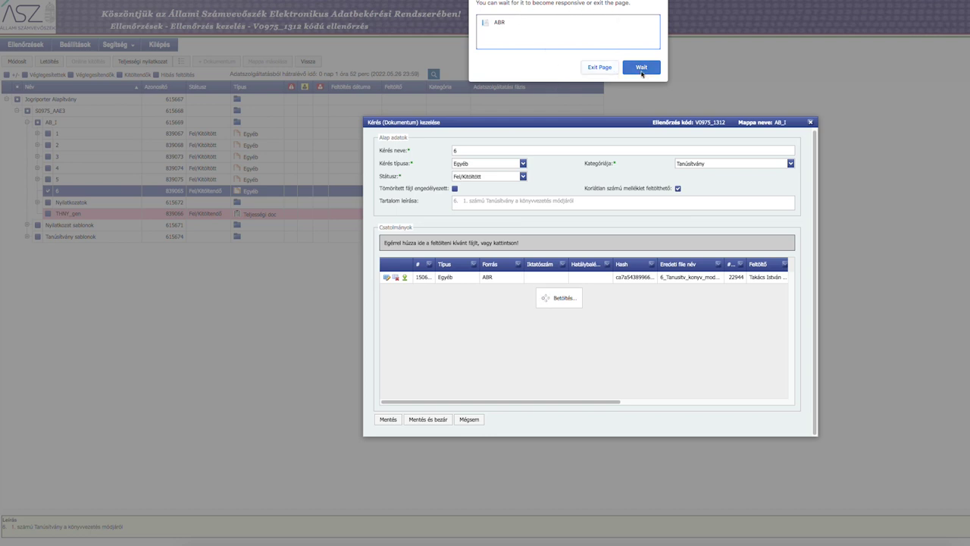
{"action": "left_click", "coordinate": [641, 68]}
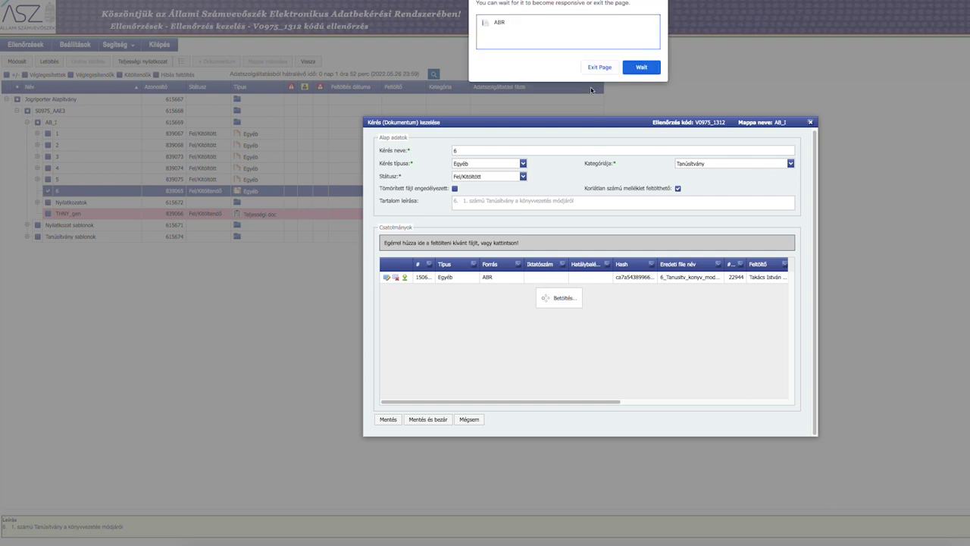
{"action": "left_click", "coordinate": [645, 69]}
{"action": "left_click", "coordinate": [640, 69]}
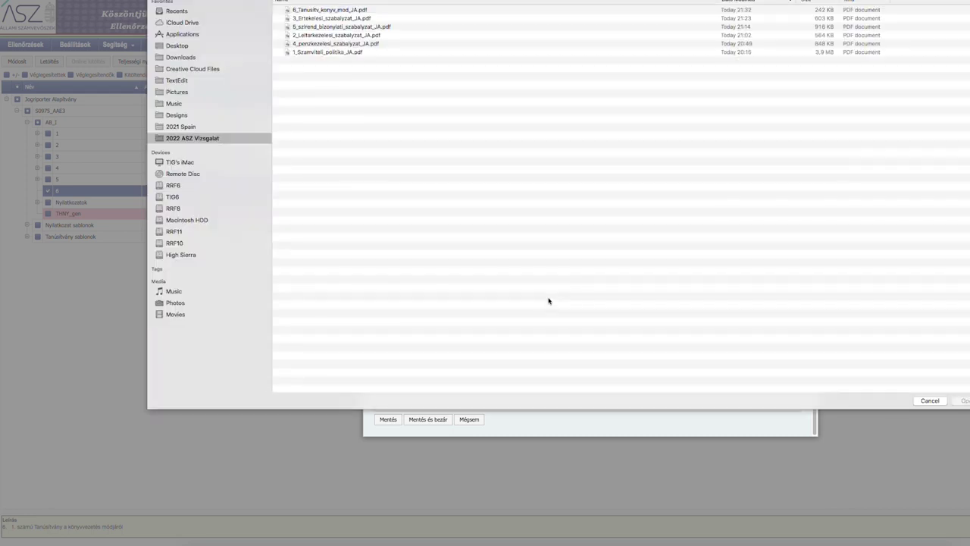
{"action": "left_click", "coordinate": [916, 401]}
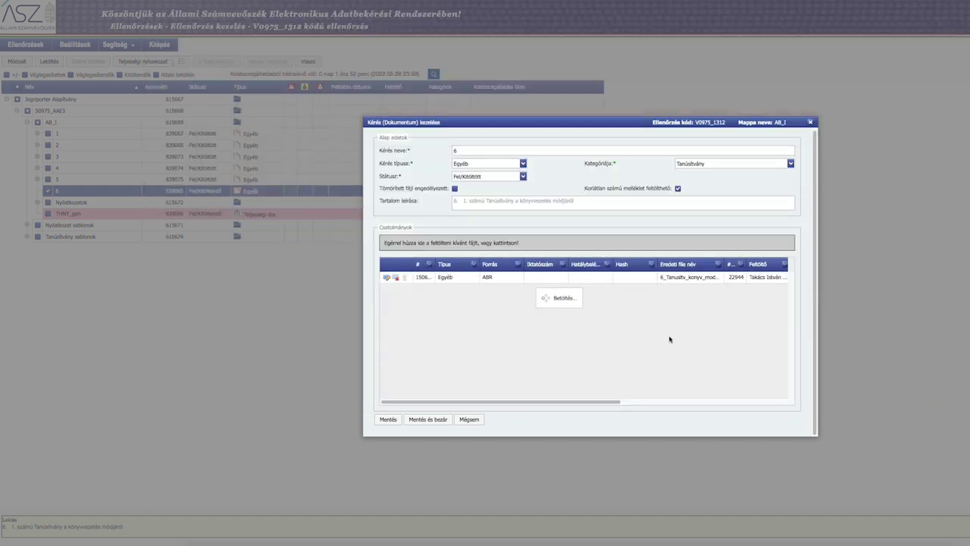
{"action": "left_click", "coordinate": [926, 401]}
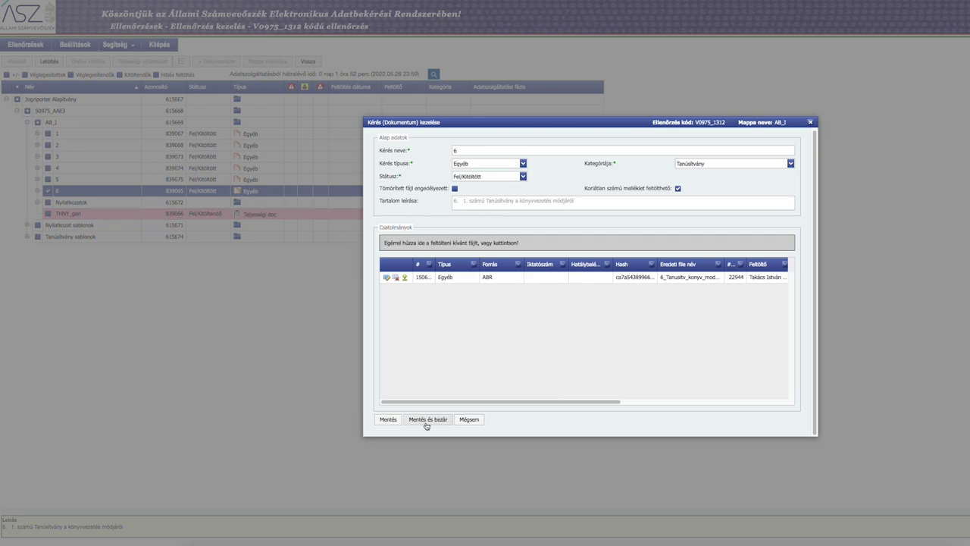
{"action": "left_click", "coordinate": [426, 423]}
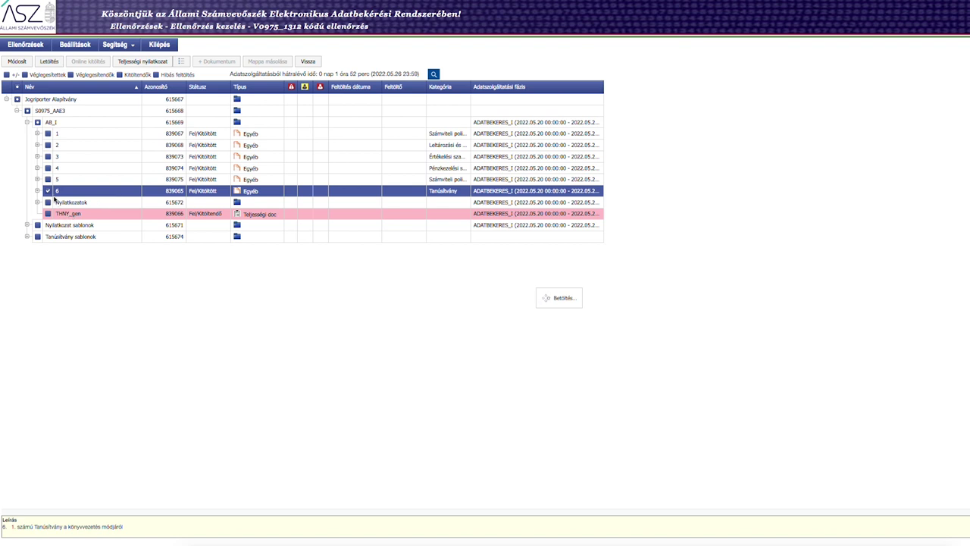
- Deselect request 6 and leave the application error page through Ellenőrzések
{"action": "left_click", "coordinate": [47, 191]}
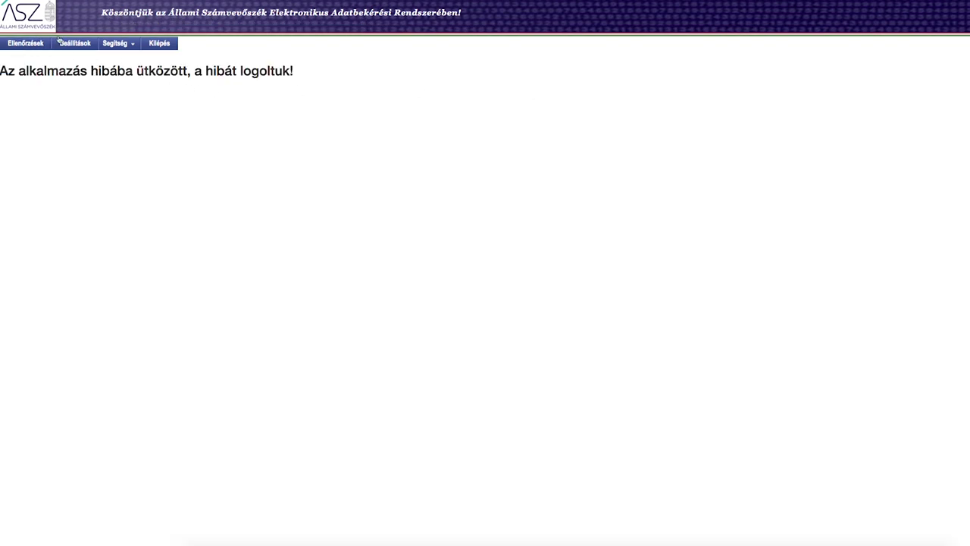
{"action": "left_click", "coordinate": [27, 45]}
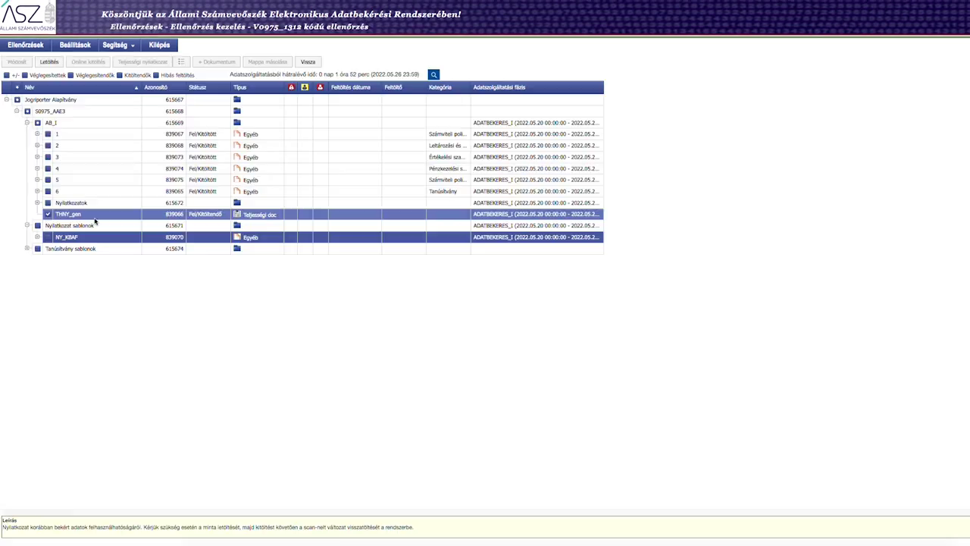
- Try to download the attachments of the checked THNY_gen entry, highlight the callback error text and dismiss the error messages
{"action": "left_click", "coordinate": [50, 63]}
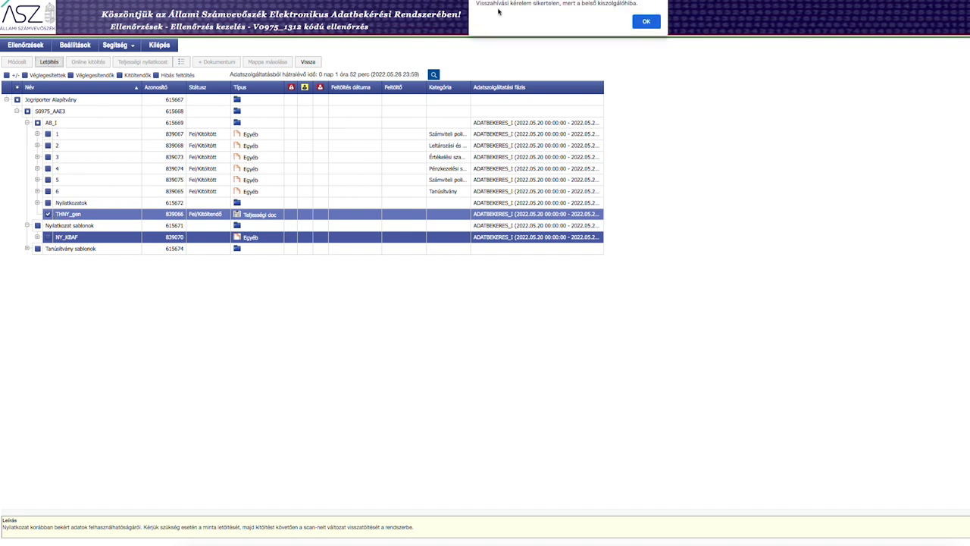
{"action": "left_click_drag", "start_coordinate": [477, 3], "coordinate": [652, 11]}
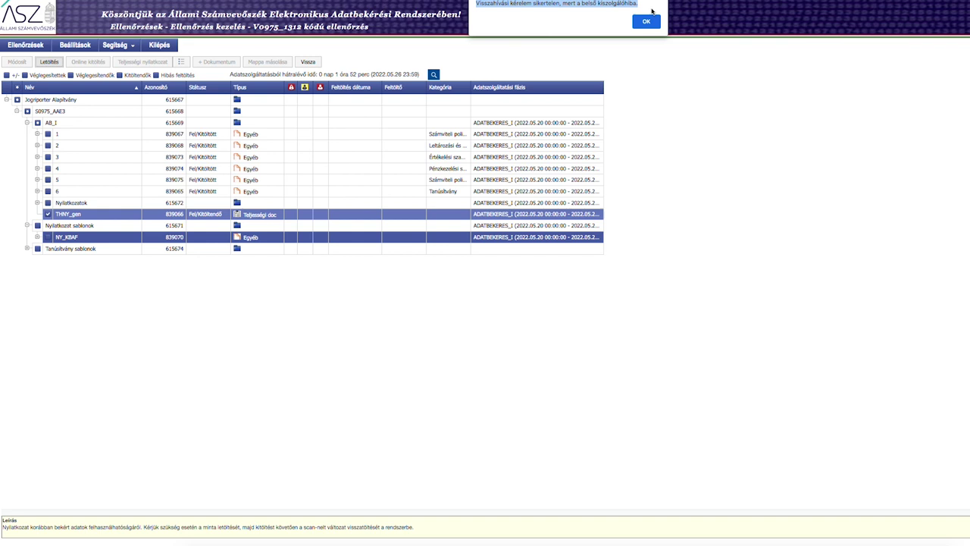
{"action": "left_click", "coordinate": [646, 21]}
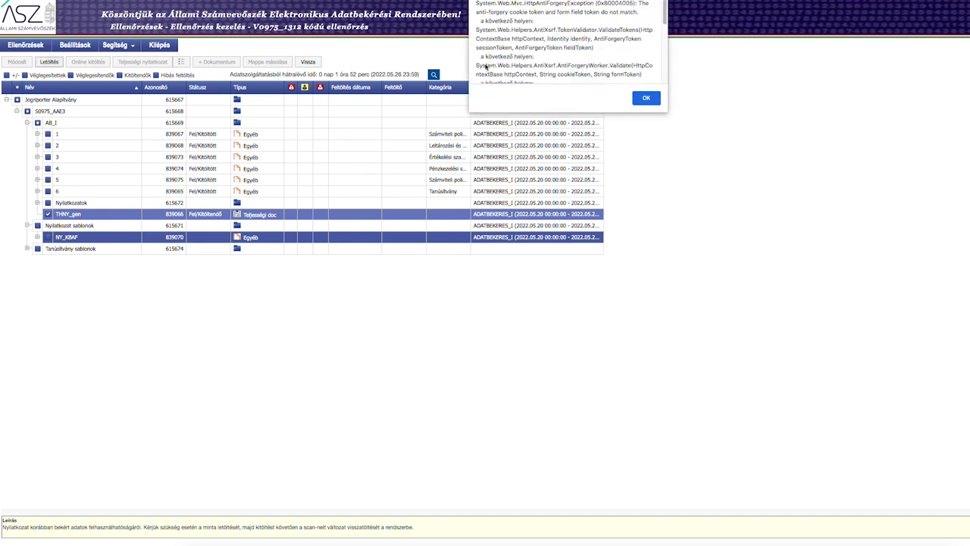
{"action": "scroll", "coordinate": [493, 9], "scroll_direction": "down", "scroll_amount": 1}
{"action": "left_click", "coordinate": [646, 99]}
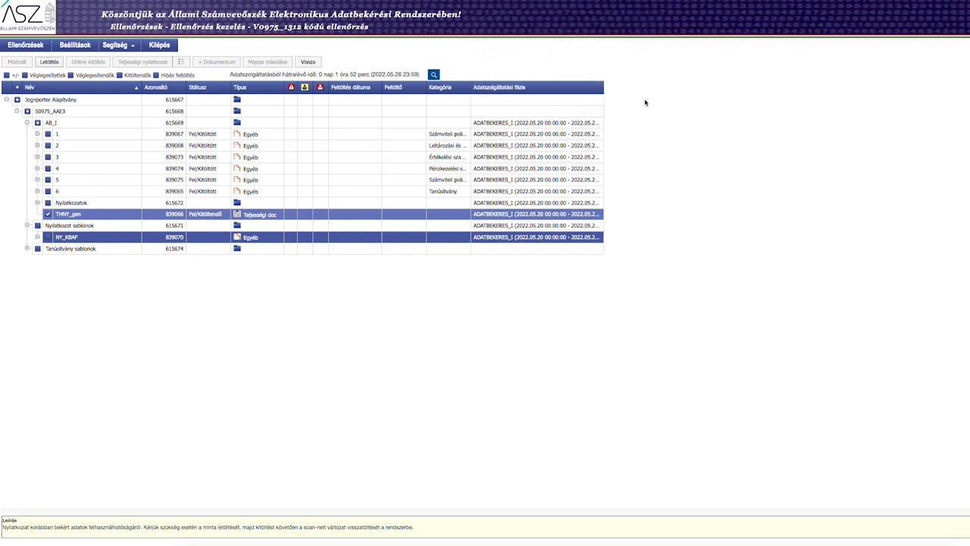
- Retry the THNY_gen download and dismiss the error messages
{"action": "left_click", "coordinate": [53, 63]}
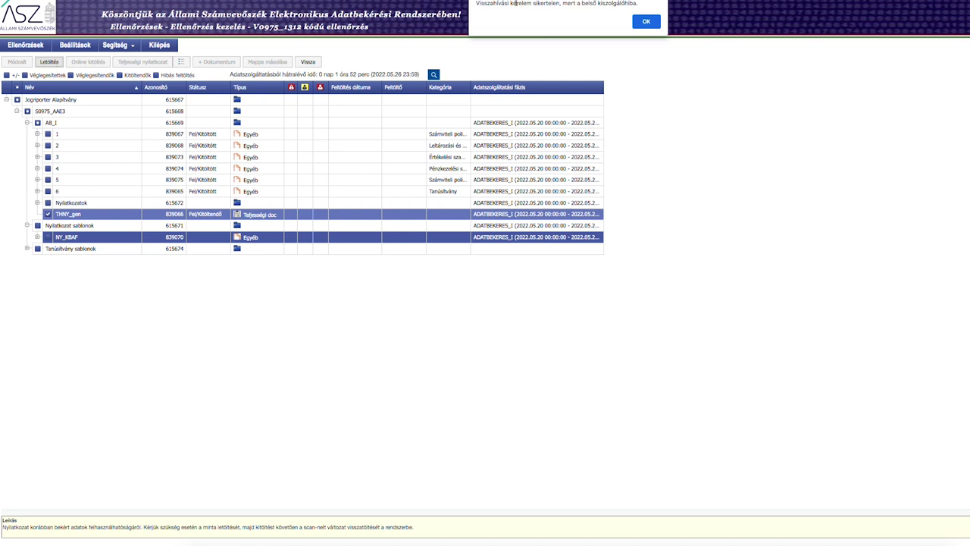
{"action": "left_click", "coordinate": [646, 22]}
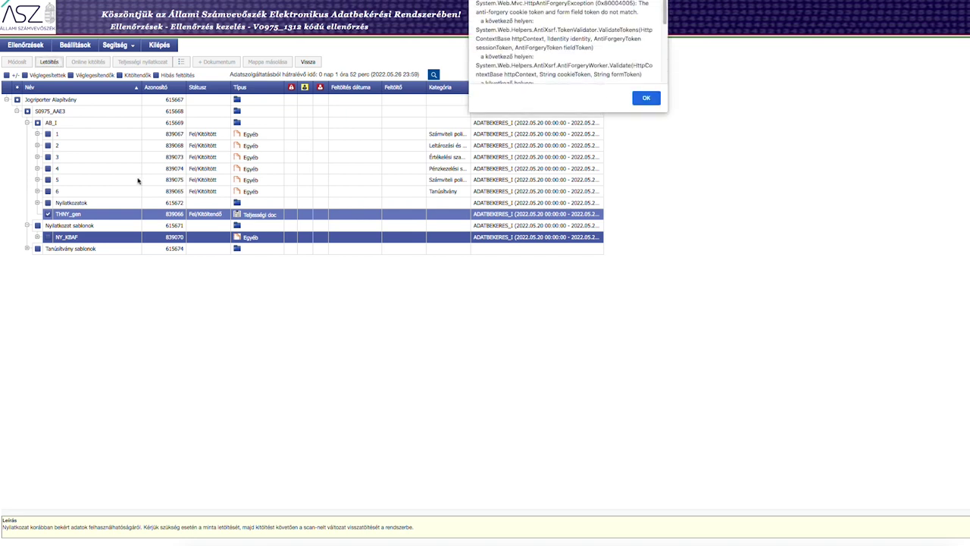
{"action": "left_click", "coordinate": [646, 98]}
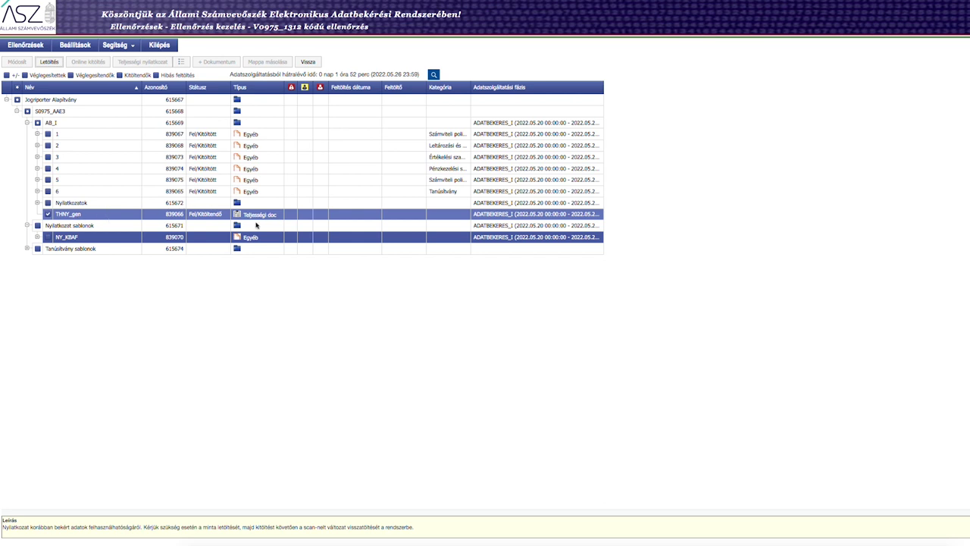
- Make THNY_gen the active row and try its download once more, dismissing all error messages
{"action": "left_click", "coordinate": [75, 215]}
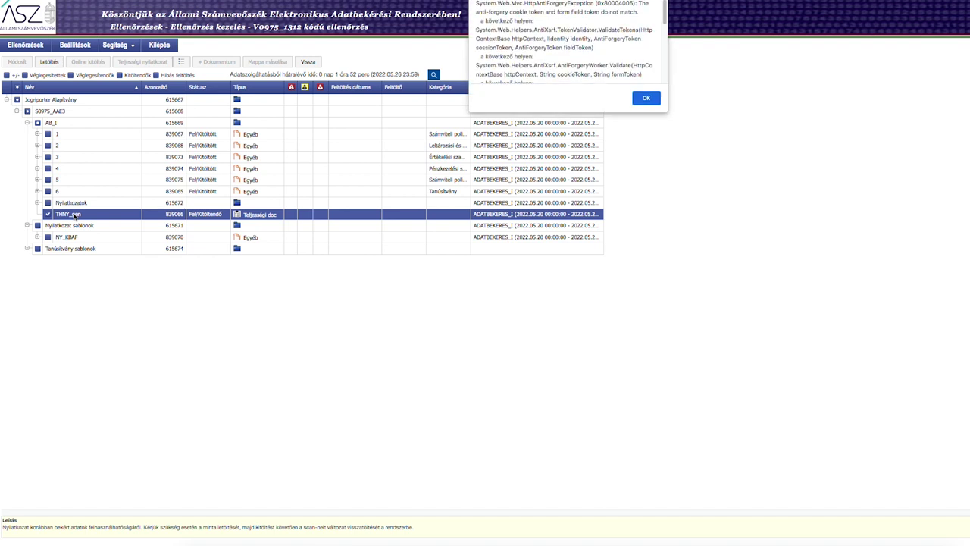
{"action": "left_click", "coordinate": [645, 101]}
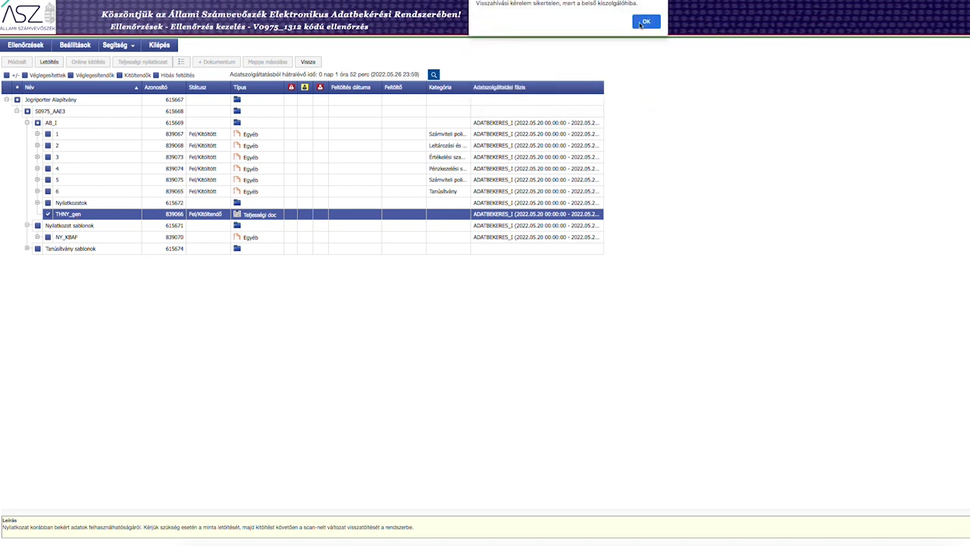
{"action": "left_click", "coordinate": [646, 23]}
{"action": "left_click", "coordinate": [48, 62]}
{"action": "left_click", "coordinate": [645, 22]}
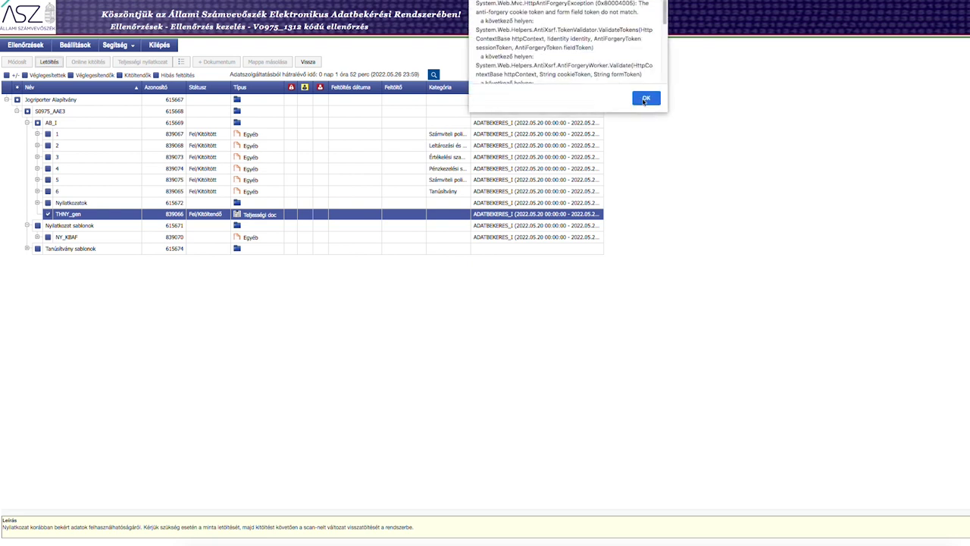
{"action": "left_click", "coordinate": [644, 100]}
- Clear Chrome's cached images and files for all time, then return to the request list and retry the download
{"action": "left_click", "coordinate": [34, 0]}
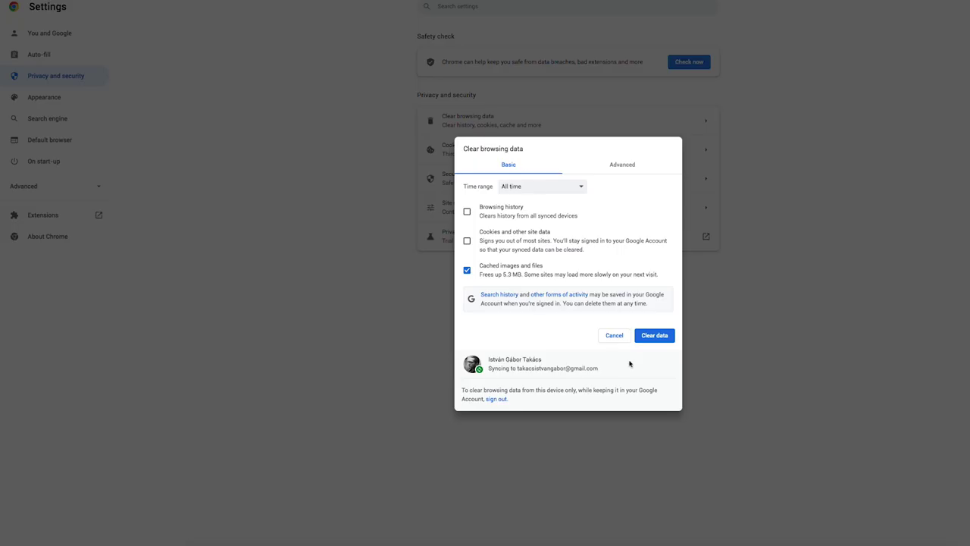
{"action": "left_click", "coordinate": [664, 338]}
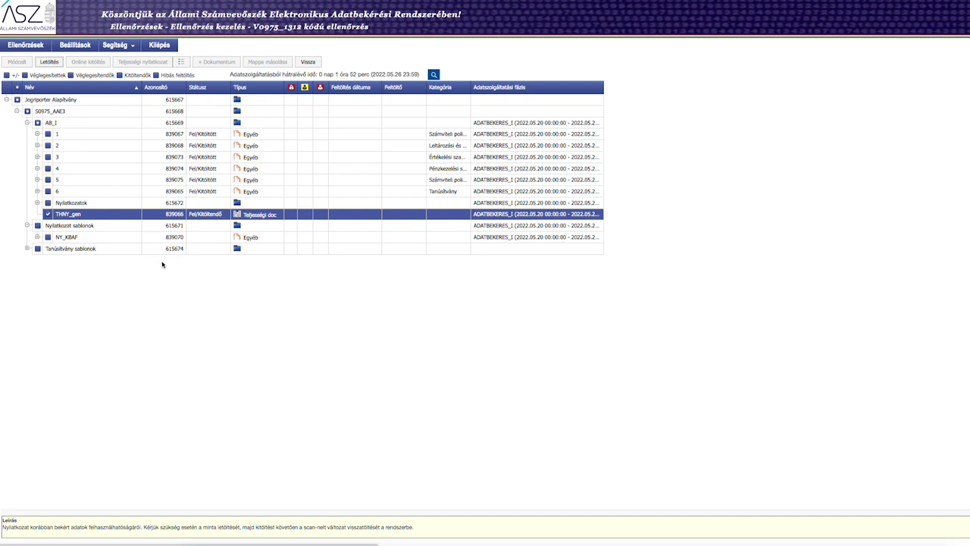
{"action": "left_click", "coordinate": [50, 64]}
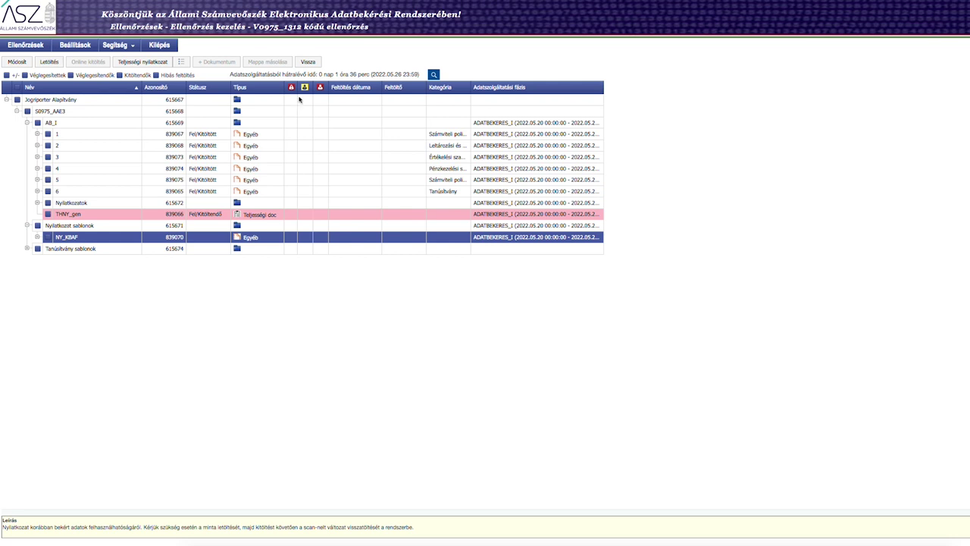
- Highlight the THNY_gen row without ticking it, try to download its attachments and dismiss the message
{"action": "left_click", "coordinate": [67, 215]}
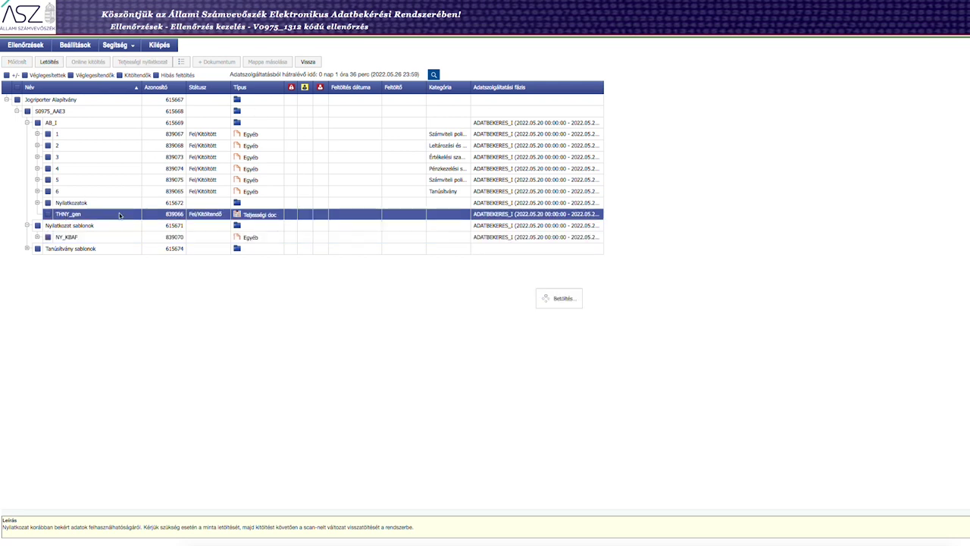
{"action": "left_click", "coordinate": [50, 62]}
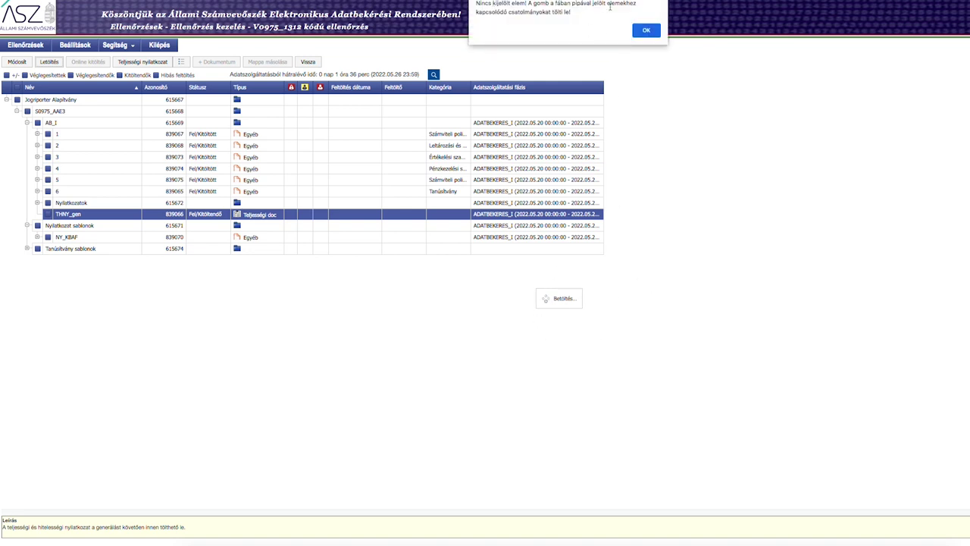
{"action": "left_click", "coordinate": [645, 31]}
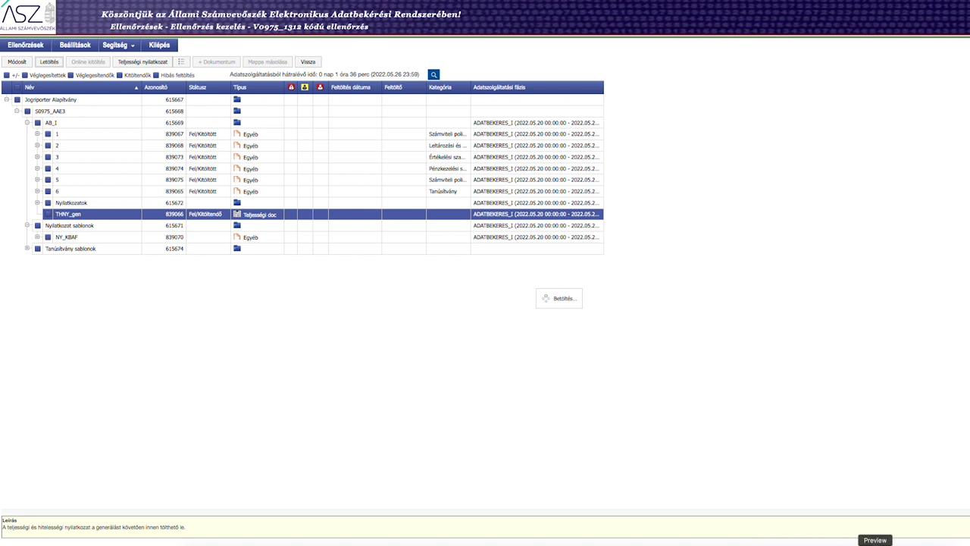
- Switch to the PDF in Preview and examine the completeness declaration instructions, the login guidance and the Dokumentumok jegyzéke
{"action": "left_click", "coordinate": [866, 544]}
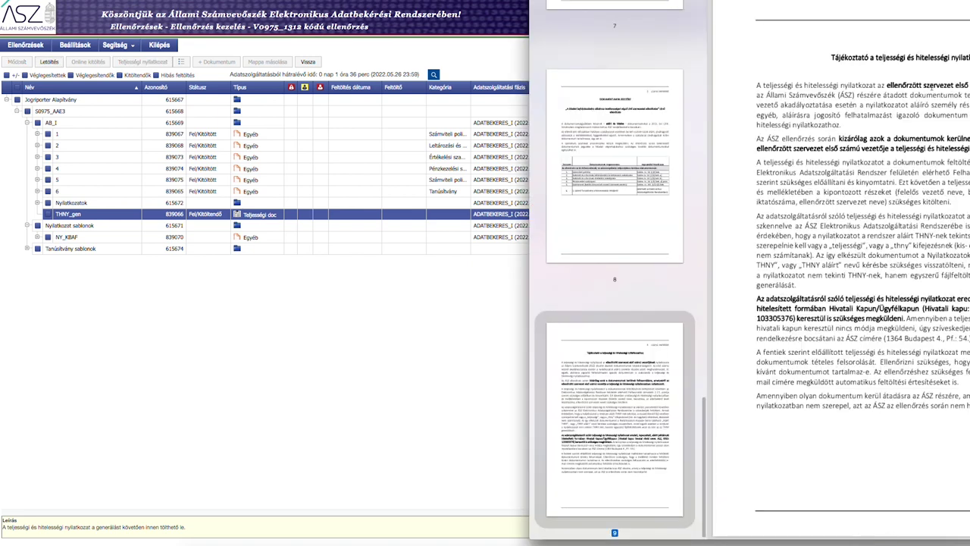
{"action": "scroll", "coordinate": [931, 88], "scroll_direction": "up", "scroll_amount": 3}
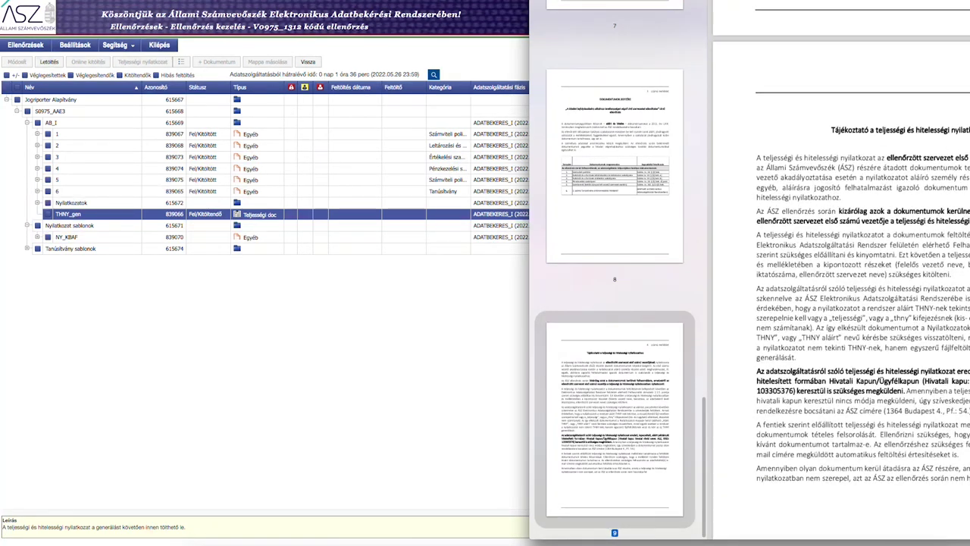
{"action": "scroll", "coordinate": [840, 273], "scroll_direction": "down", "scroll_amount": 1}
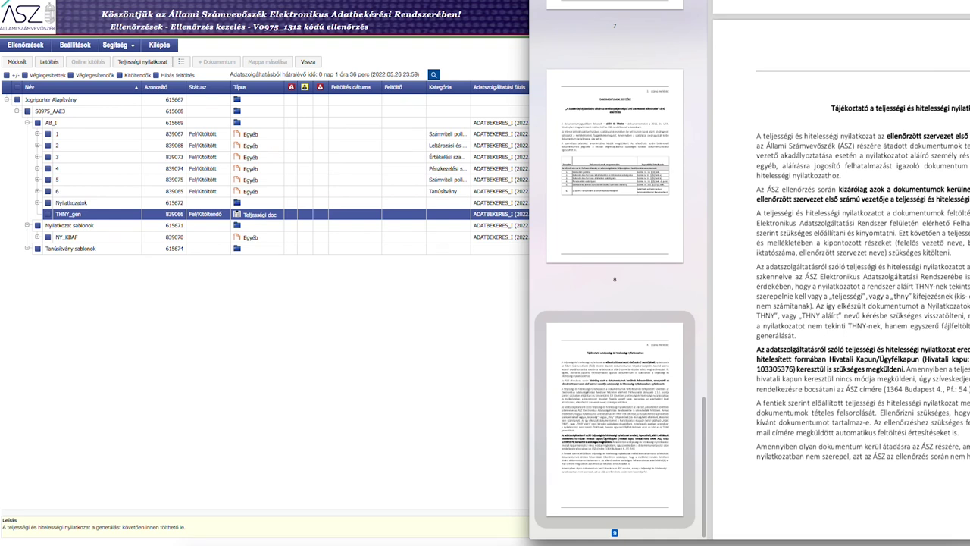
{"action": "scroll", "coordinate": [841, 273], "scroll_direction": "down", "scroll_amount": 1}
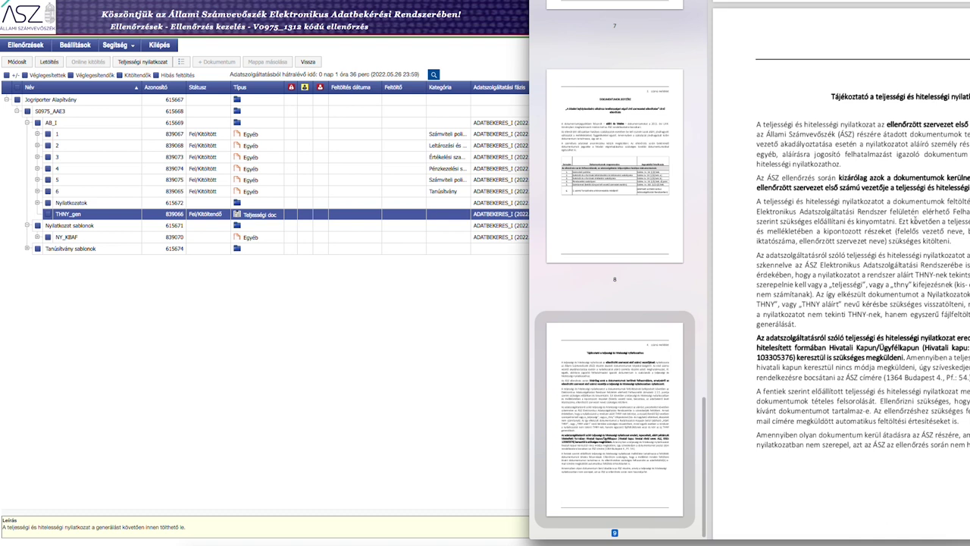
{"action": "left_click_drag", "start_coordinate": [952, 212], "coordinate": [969, 212]}
{"action": "scroll", "coordinate": [813, 290], "scroll_direction": "up", "scroll_amount": 10}
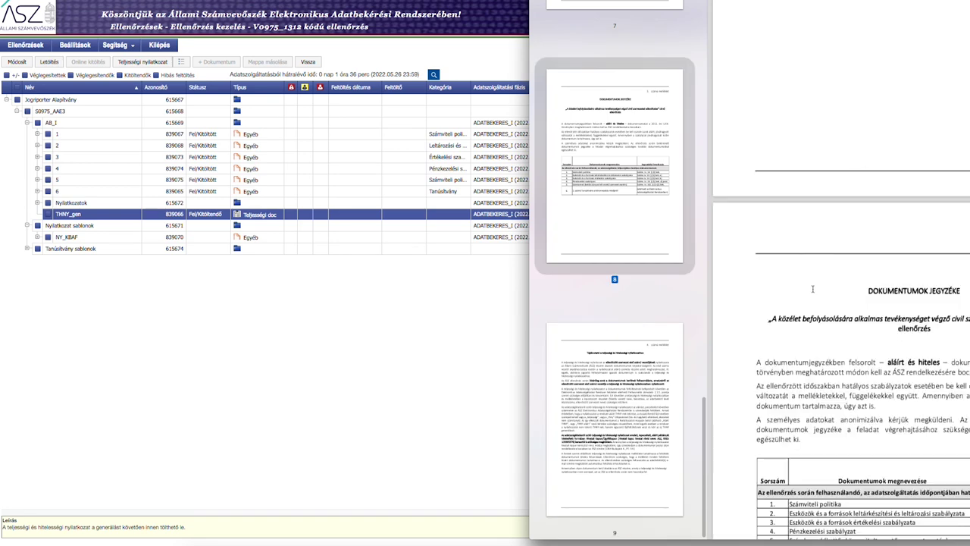
{"action": "scroll", "coordinate": [813, 289], "scroll_direction": "up", "scroll_amount": 15}
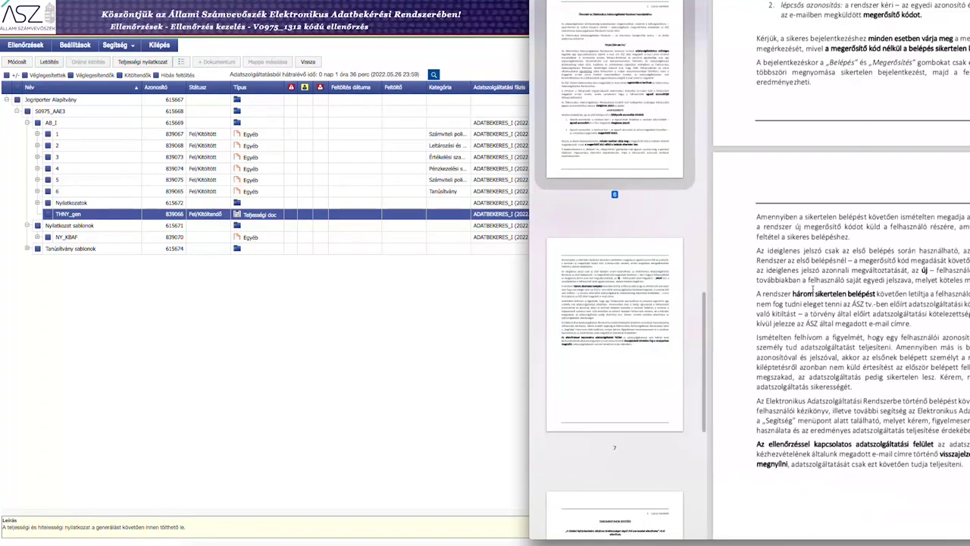
{"action": "scroll", "coordinate": [813, 290], "scroll_direction": "down", "scroll_amount": 12}
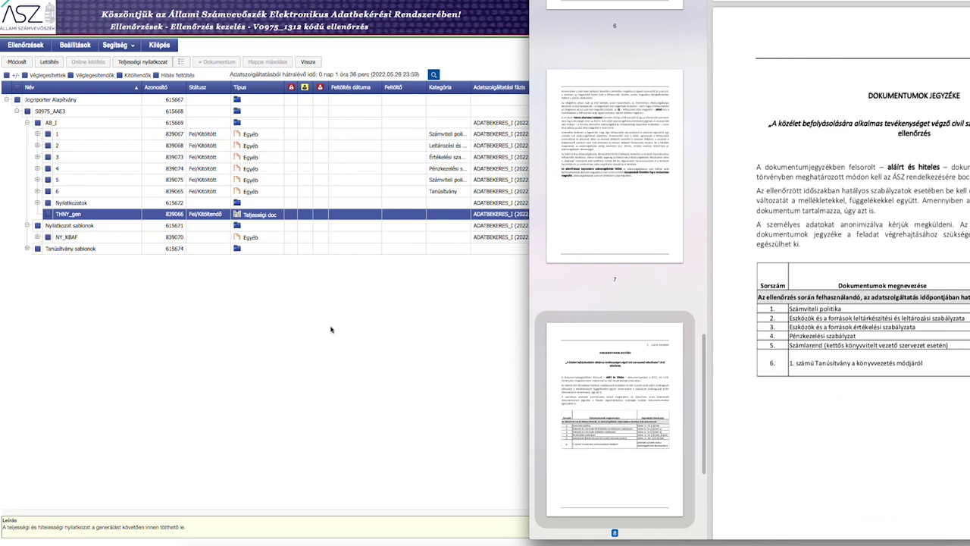
- Return to the request list and try to expand NY_KBAF under Nyilatkozat sablonok
{"action": "left_click", "coordinate": [331, 329]}
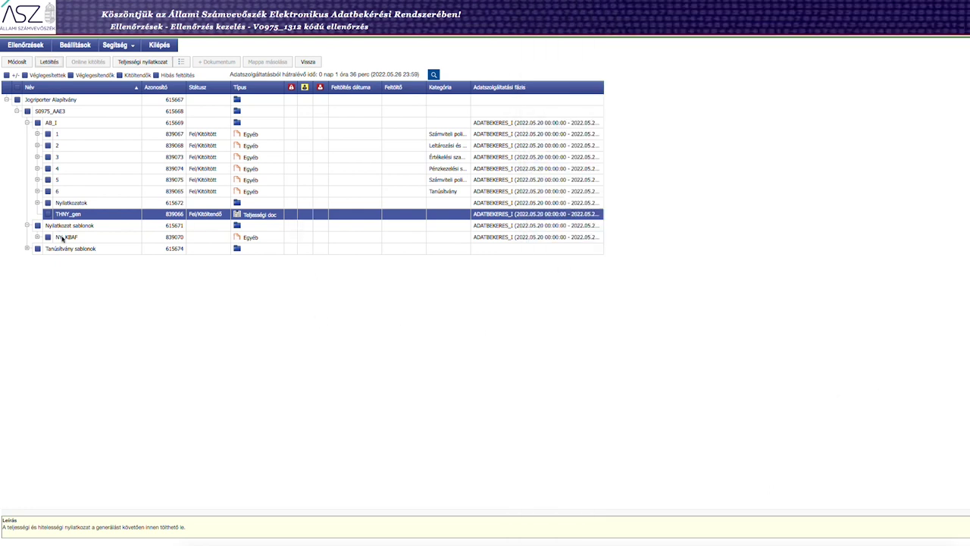
{"action": "left_click", "coordinate": [38, 238]}
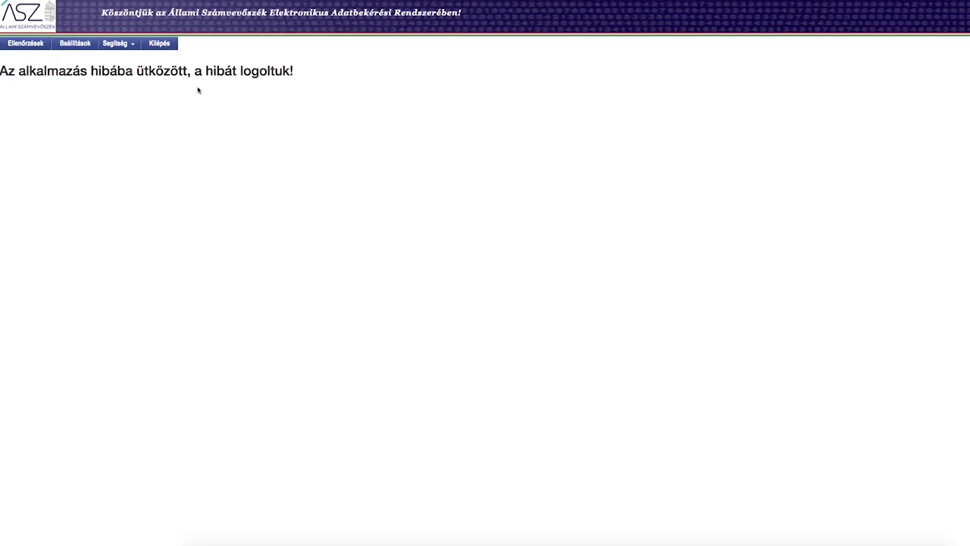
- Return to the V0975_1312 request list, generate the completeness declaration for AB_I, download the PDF and close the generation window
{"action": "left_click", "coordinate": [32, 45]}
{"action": "left_click", "coordinate": [27, 45]}
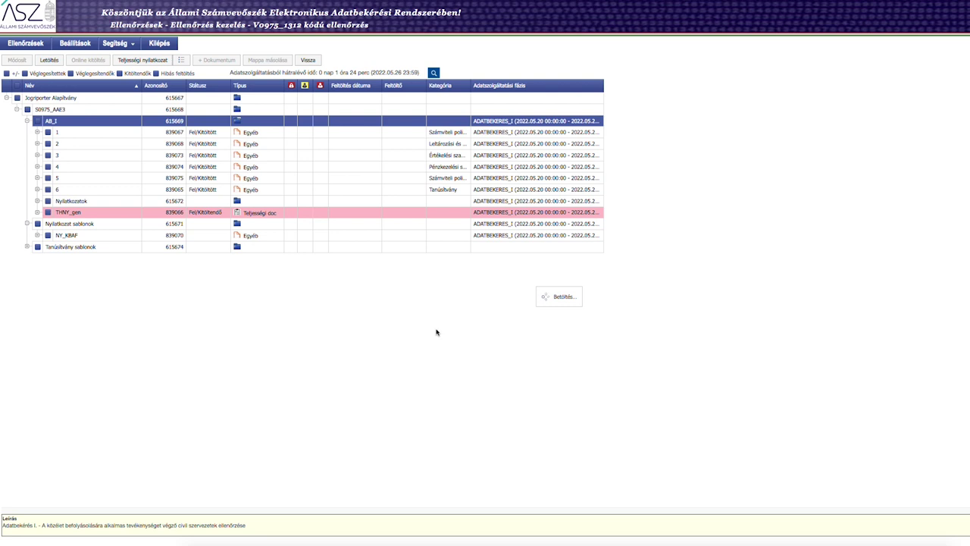
{"action": "left_click", "coordinate": [153, 63]}
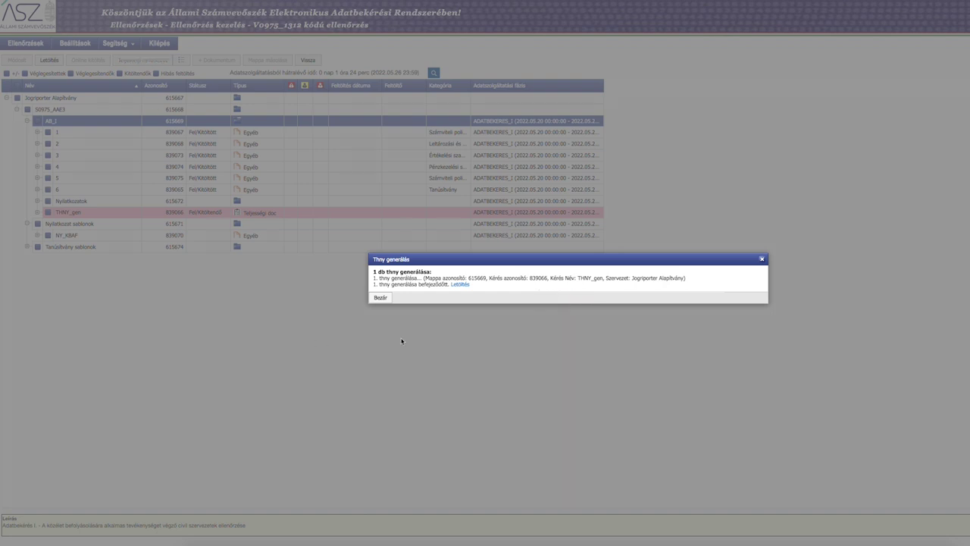
{"action": "left_click", "coordinate": [461, 286]}
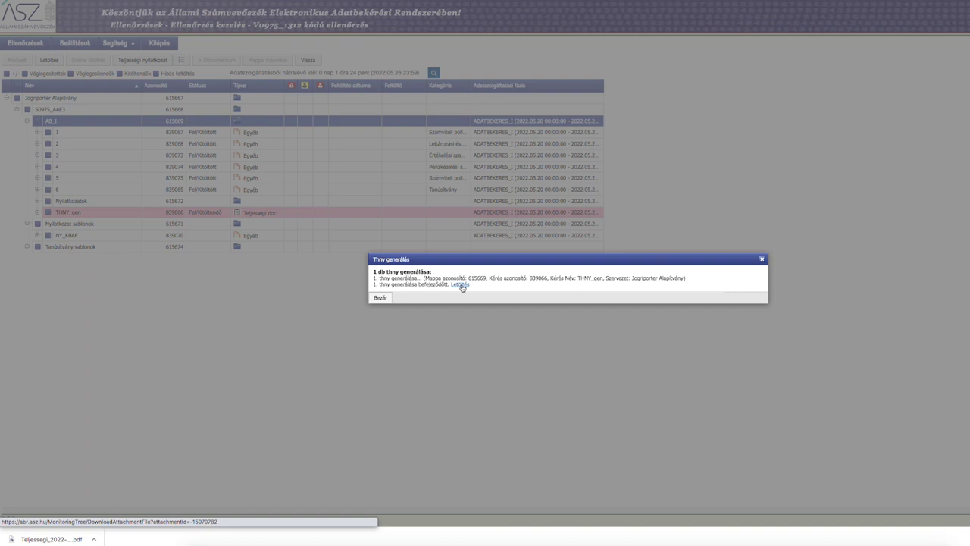
{"action": "left_click", "coordinate": [380, 297]}
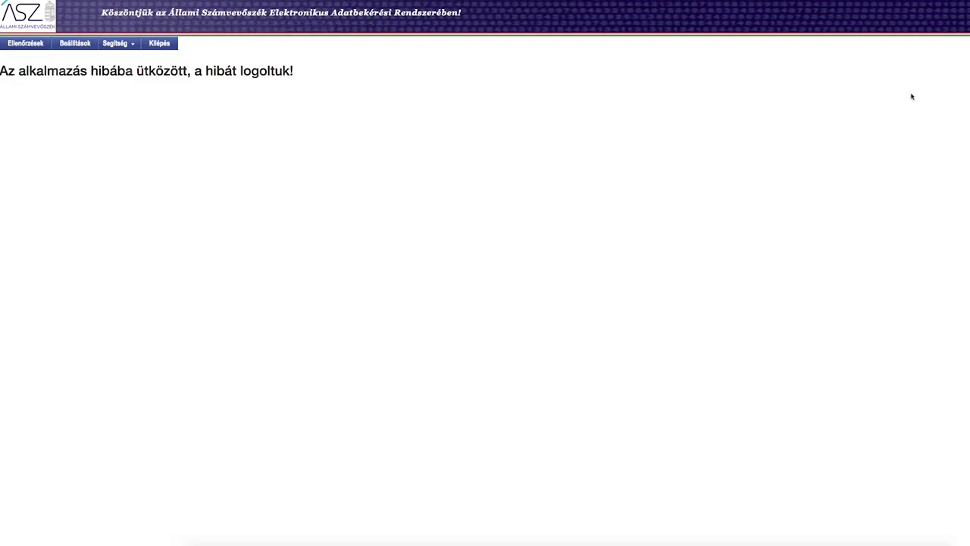
- Reopen the request list, try to select the Tanúsítvány sablonok folder, and read and dismiss the error messages
{"action": "left_click", "coordinate": [26, 45]}
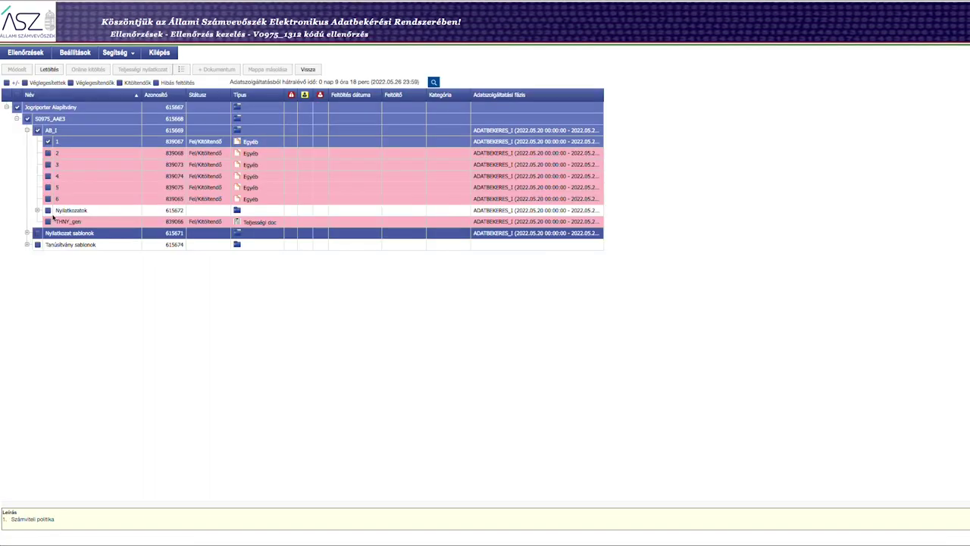
{"action": "left_click", "coordinate": [58, 246]}
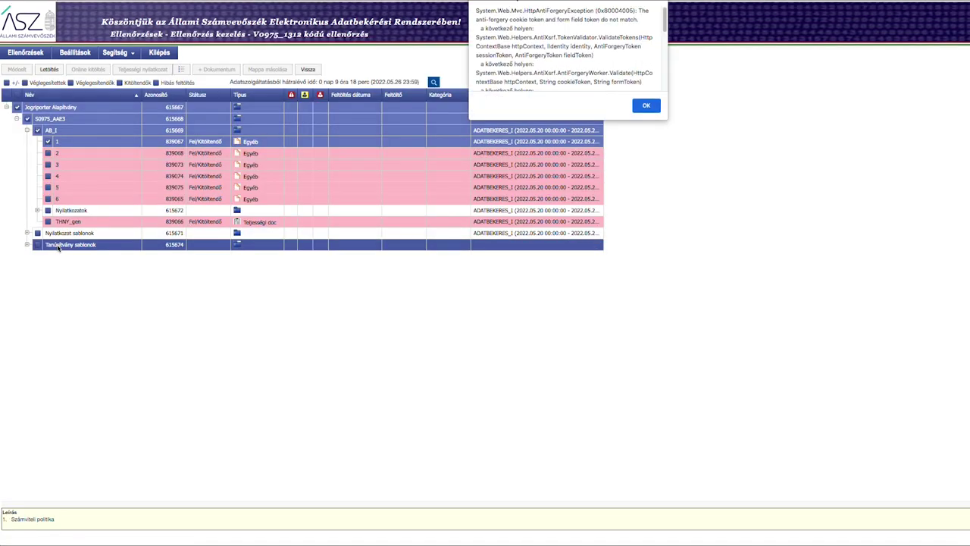
{"action": "scroll", "coordinate": [610, 41], "scroll_direction": "down", "scroll_amount": 6}
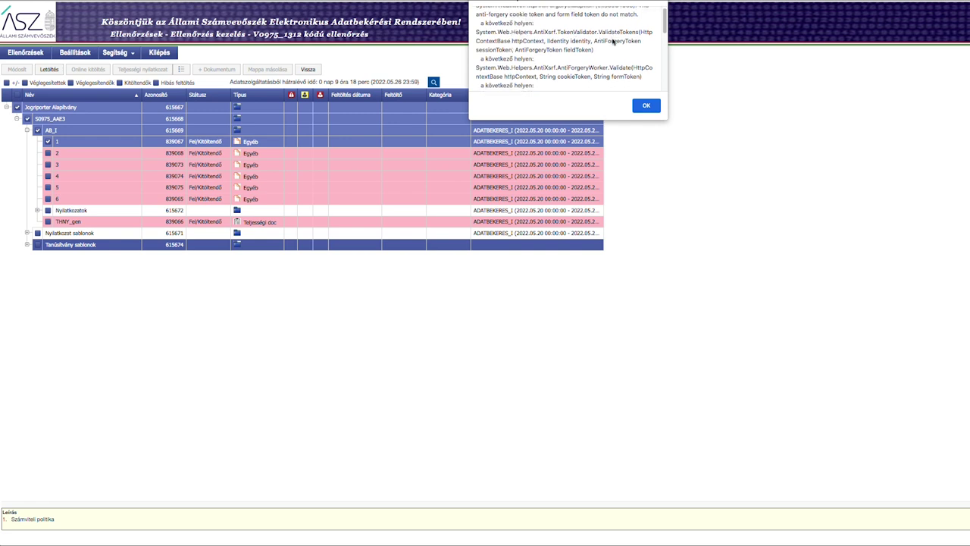
{"action": "scroll", "coordinate": [612, 42], "scroll_direction": "down", "scroll_amount": 4}
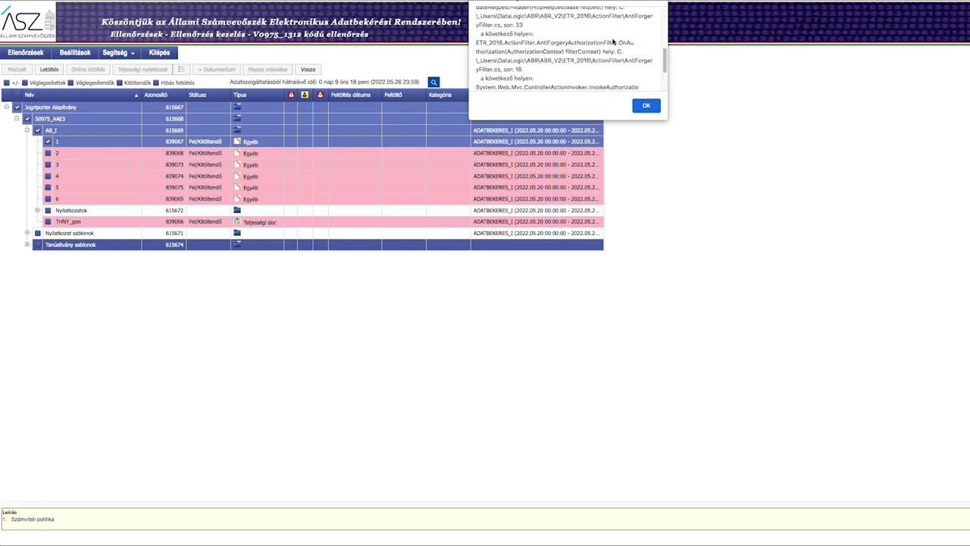
{"action": "left_click", "coordinate": [643, 106]}
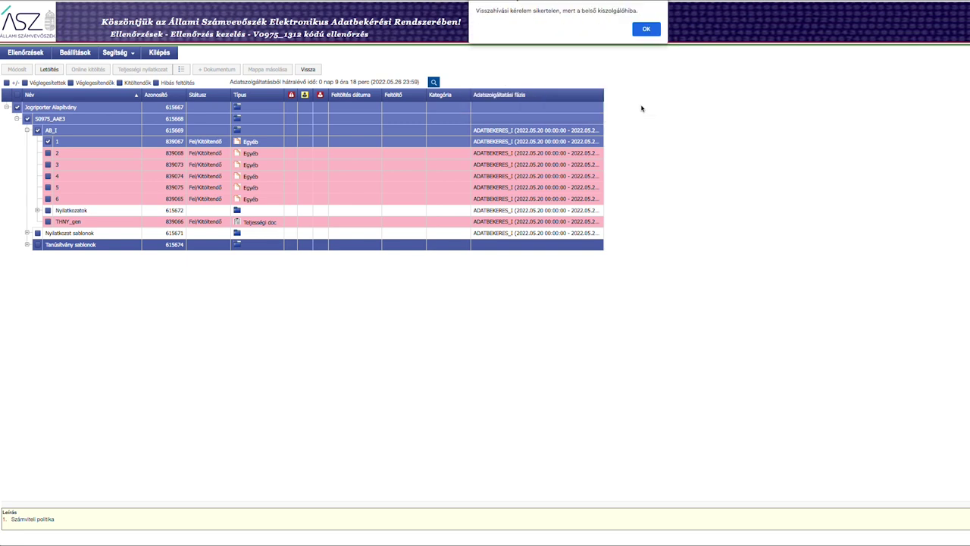
{"action": "left_click", "coordinate": [646, 29]}
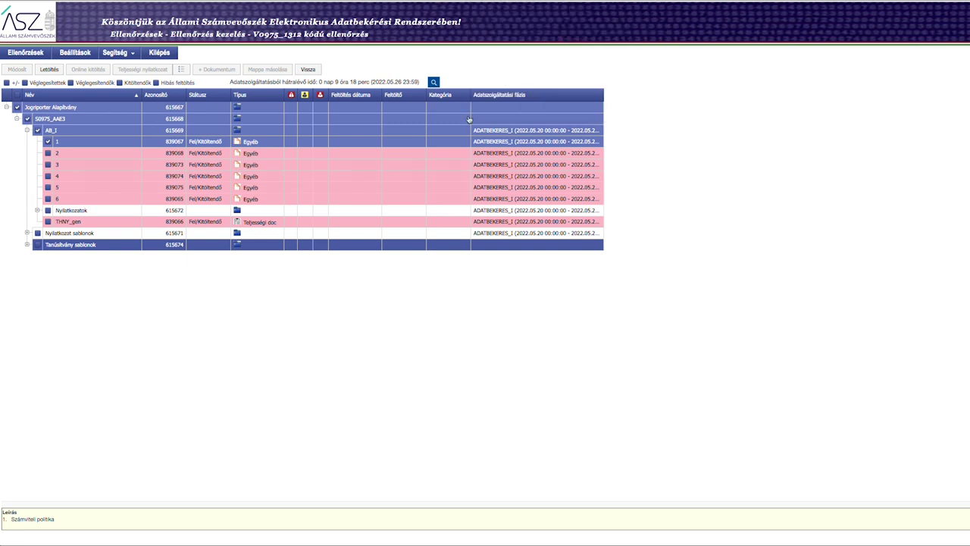
- Try to select the Nyilatkozat sablonok folder and dismiss the error messages
{"action": "left_click", "coordinate": [89, 233]}
{"action": "scroll", "coordinate": [529, 44], "scroll_direction": "down", "scroll_amount": 5}
{"action": "left_click", "coordinate": [644, 107]}
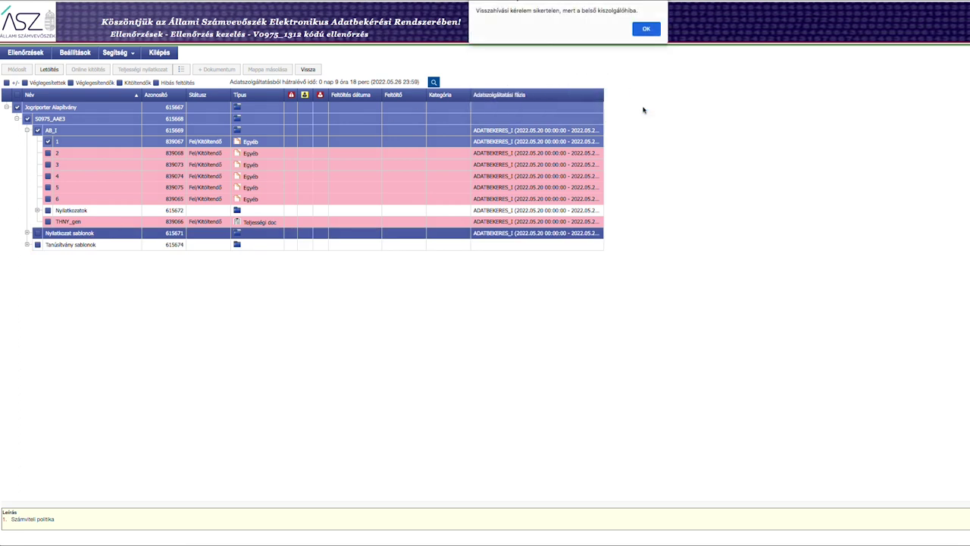
{"action": "left_click", "coordinate": [645, 28]}
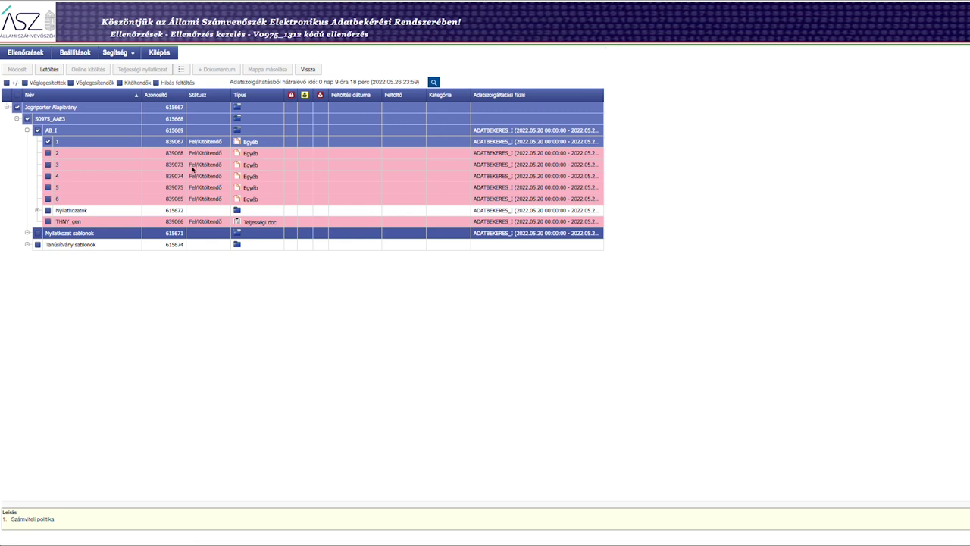
- Try to select request 2 under AB_I and dismiss the error messages
{"action": "left_click", "coordinate": [62, 154]}
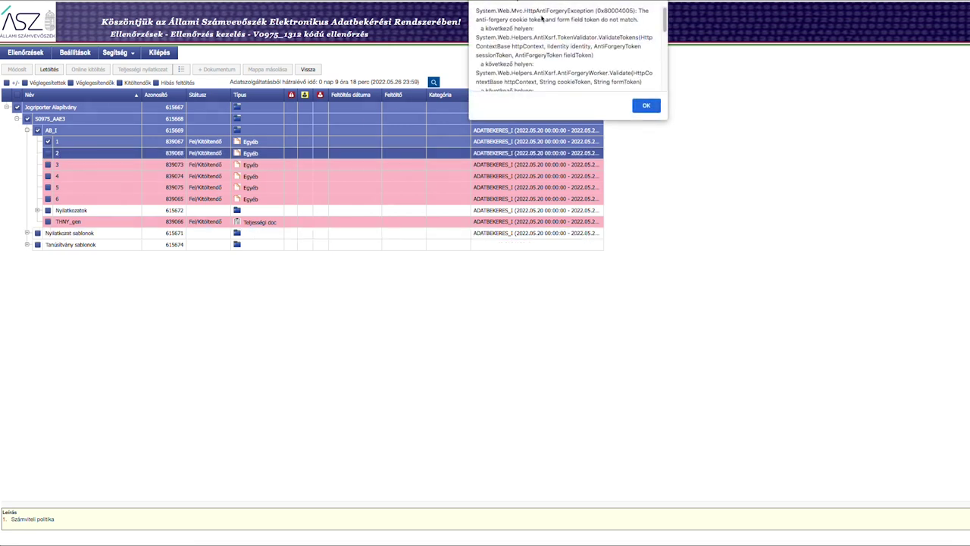
{"action": "scroll", "coordinate": [619, 78], "scroll_direction": "down", "scroll_amount": 2}
{"action": "left_click", "coordinate": [642, 104]}
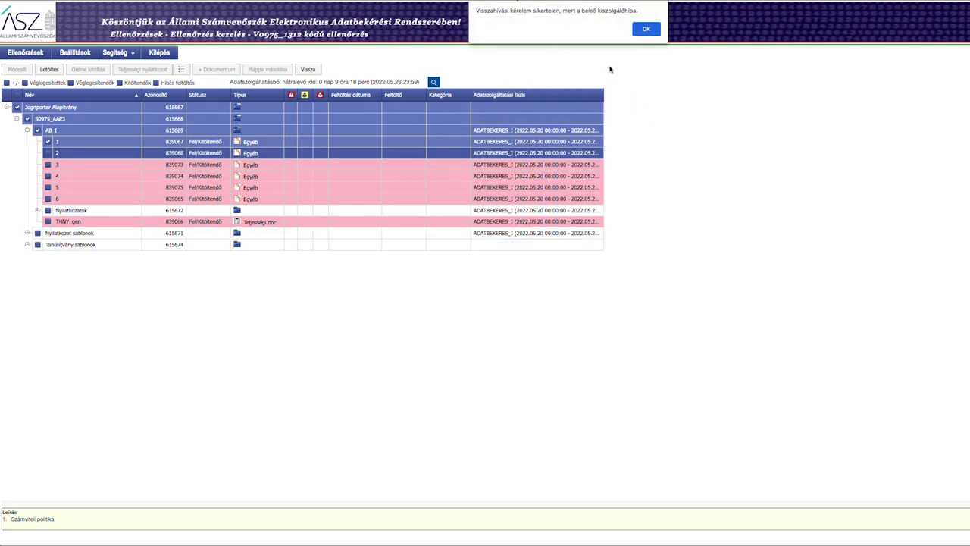
{"action": "left_click", "coordinate": [644, 30]}
- Untick the Jogriporter Alapítvány root folder, dismissing the error messages along the way
{"action": "left_click", "coordinate": [18, 108]}
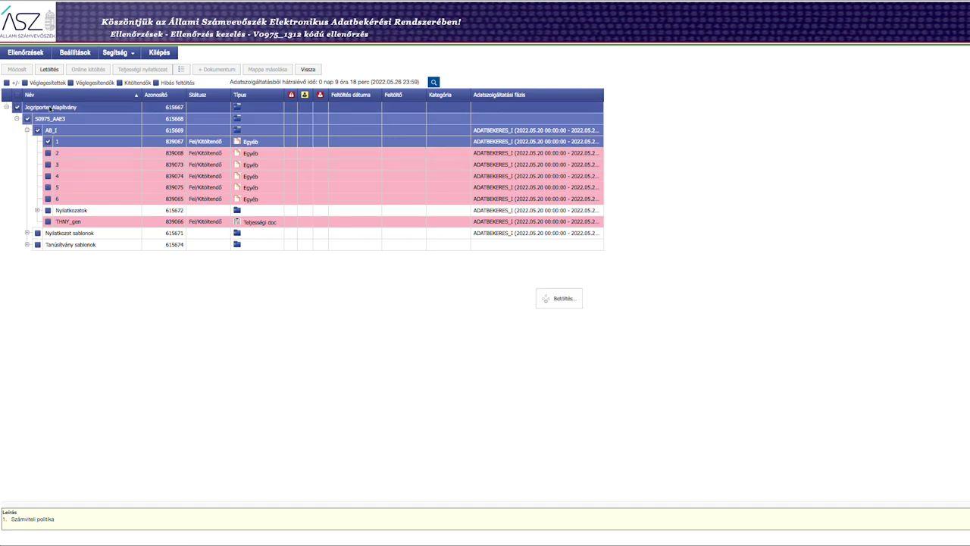
{"action": "left_click", "coordinate": [646, 105]}
{"action": "left_click", "coordinate": [645, 30]}
{"action": "left_click", "coordinate": [18, 108]}
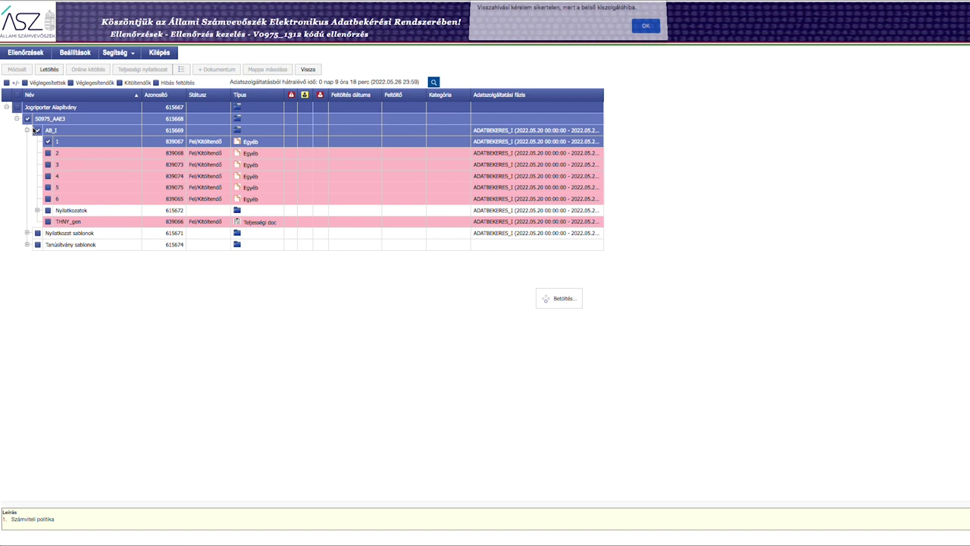
{"action": "left_click", "coordinate": [646, 29]}
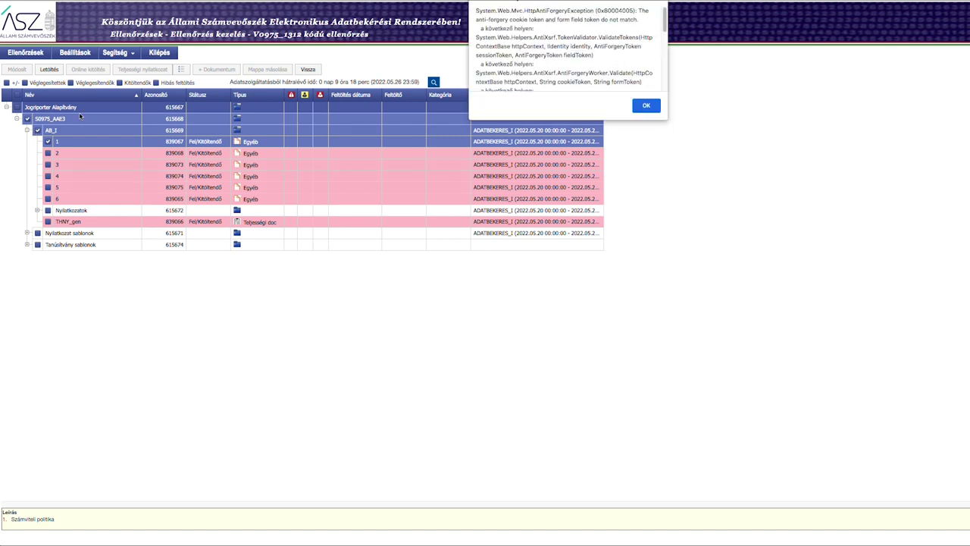
{"action": "left_click", "coordinate": [645, 105]}
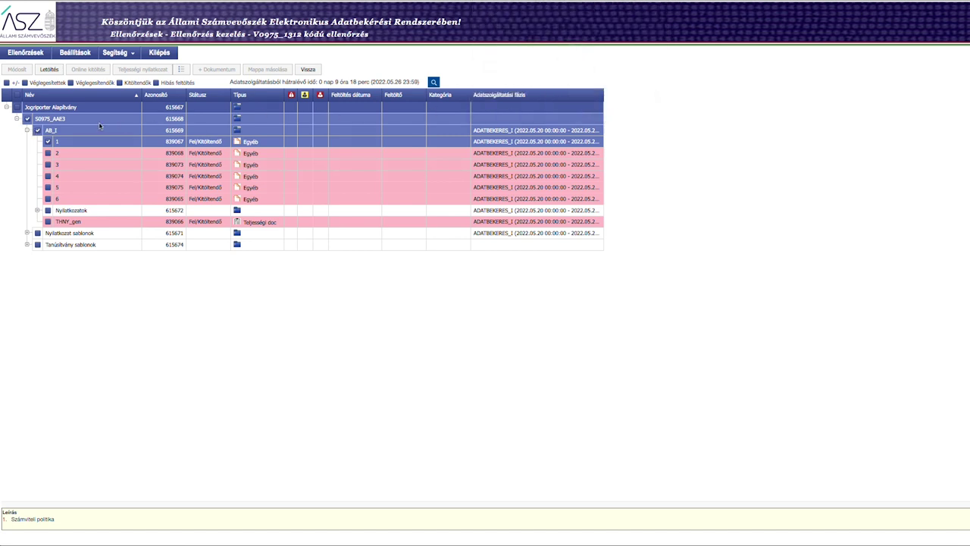
- Untick the AB_I folder and request 1 inside it, dismissing the error messages
{"action": "left_click", "coordinate": [37, 131]}
{"action": "left_click", "coordinate": [648, 30]}
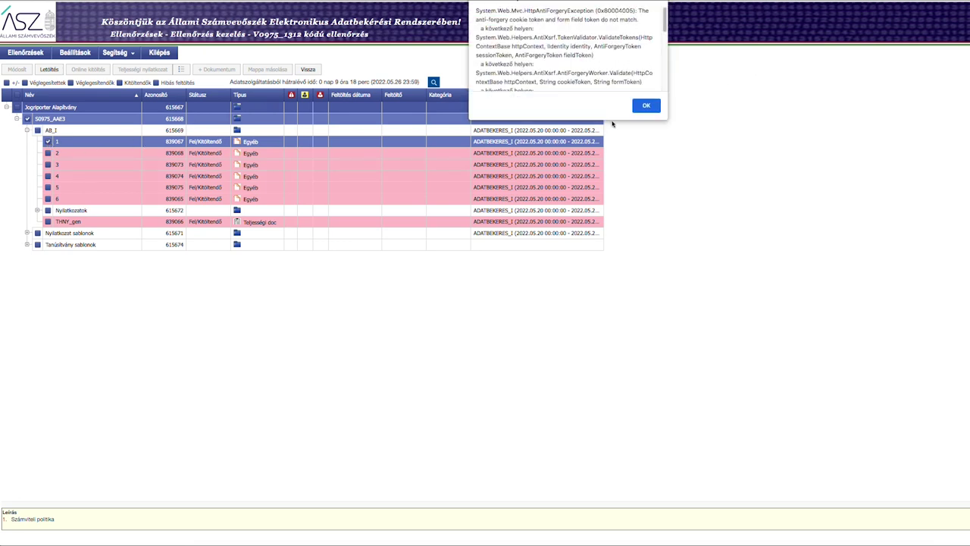
{"action": "left_click", "coordinate": [48, 141]}
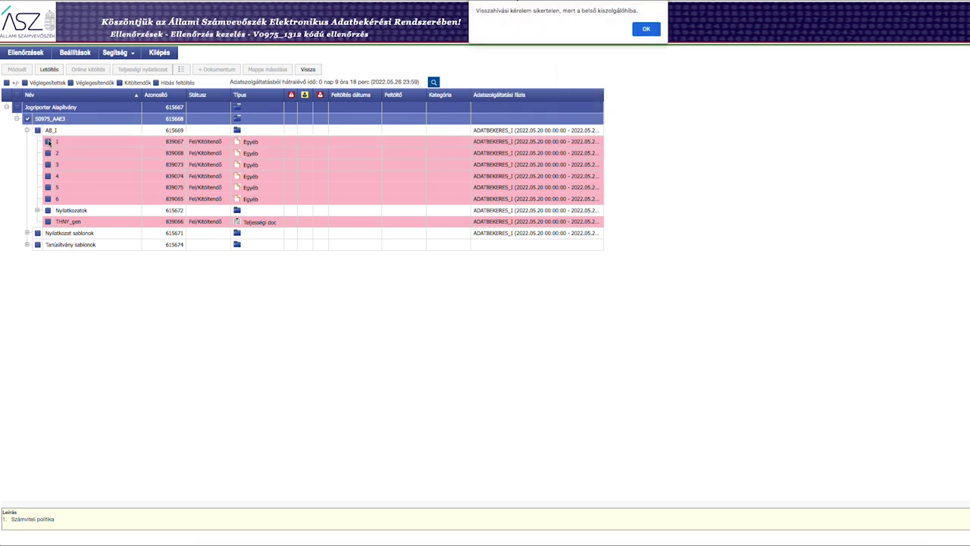
{"action": "left_click", "coordinate": [645, 29]}
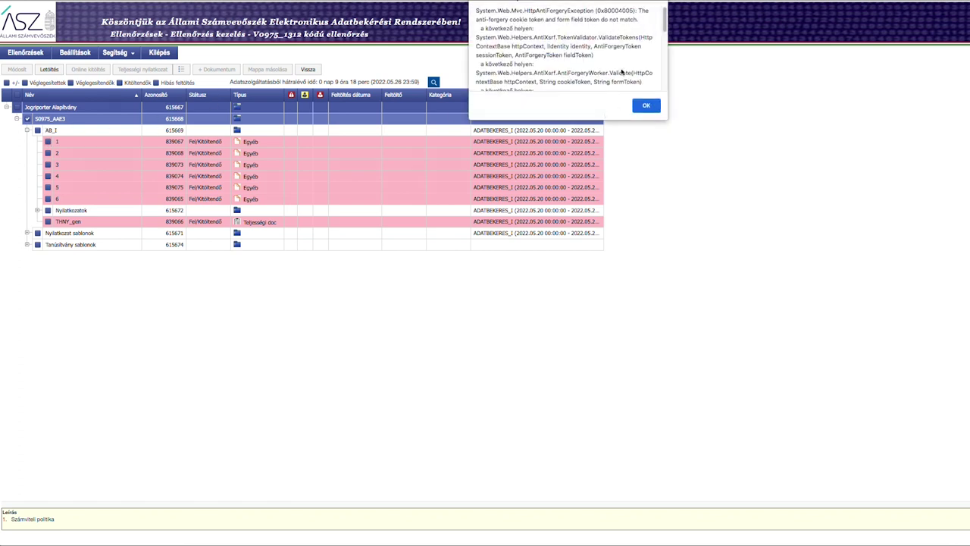
{"action": "scroll", "coordinate": [622, 71], "scroll_direction": "down", "scroll_amount": 3}
{"action": "left_click", "coordinate": [645, 105]}
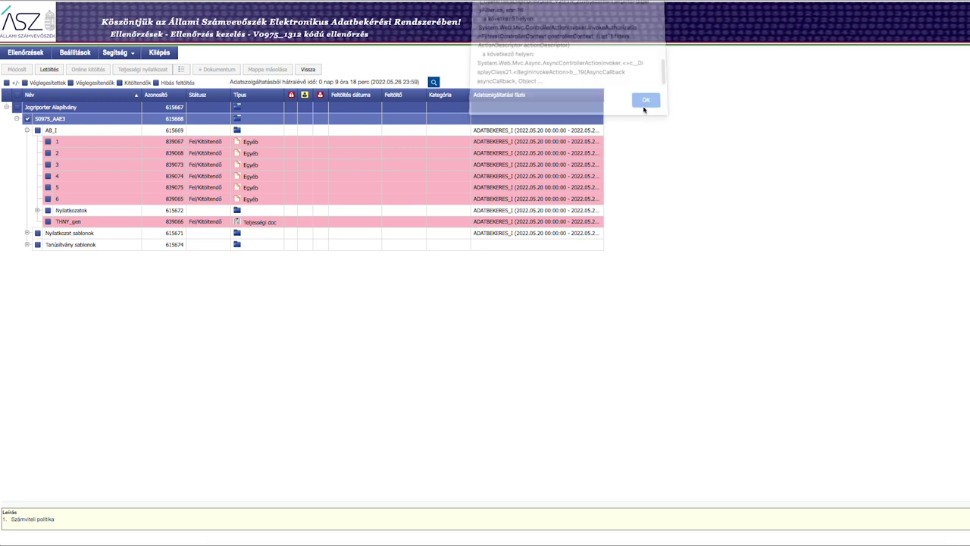
- Try to select request 6 under AB_I and dismiss the error messages
{"action": "left_click", "coordinate": [70, 199]}
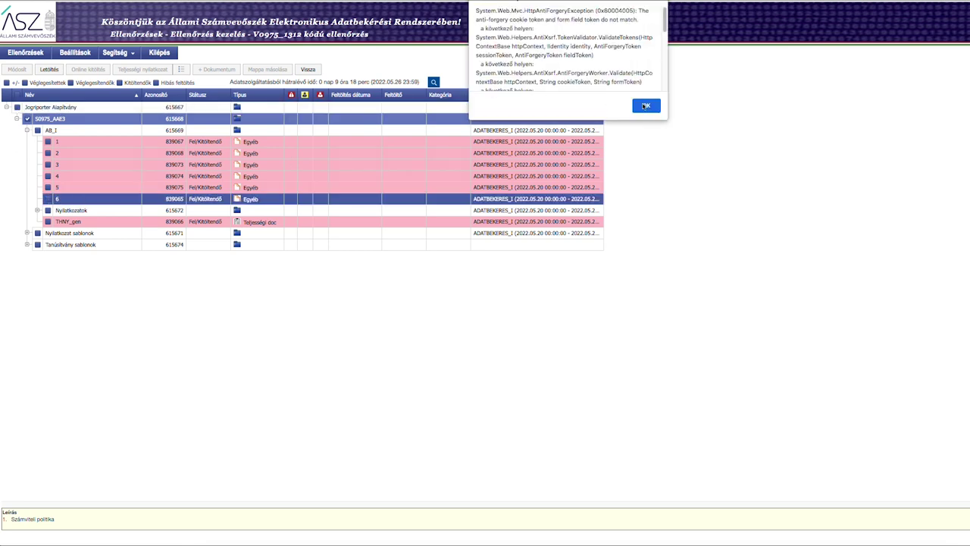
{"action": "left_click", "coordinate": [644, 106]}
{"action": "left_click", "coordinate": [647, 31]}
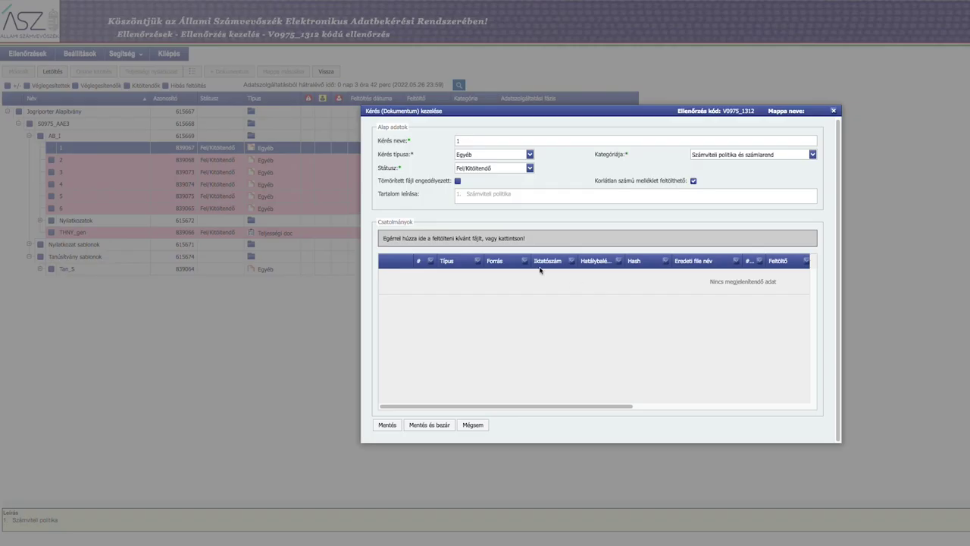
- Try to attach 1_Szamviteli_politika_JA.pdf to request 1, then read the full error message and dismiss it
{"action": "left_click", "coordinate": [453, 238]}
{"action": "left_click", "coordinate": [361, 17]}
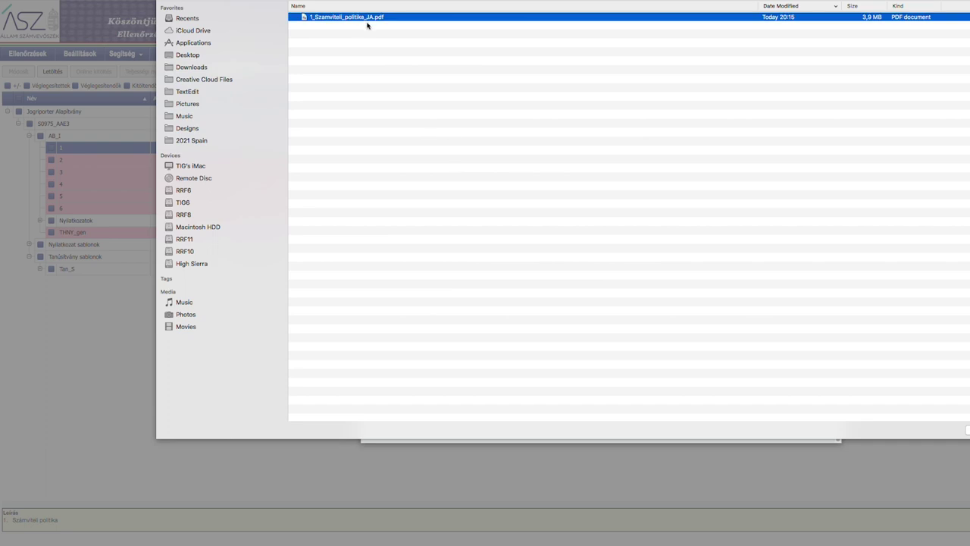
{"action": "left_click", "coordinate": [968, 430]}
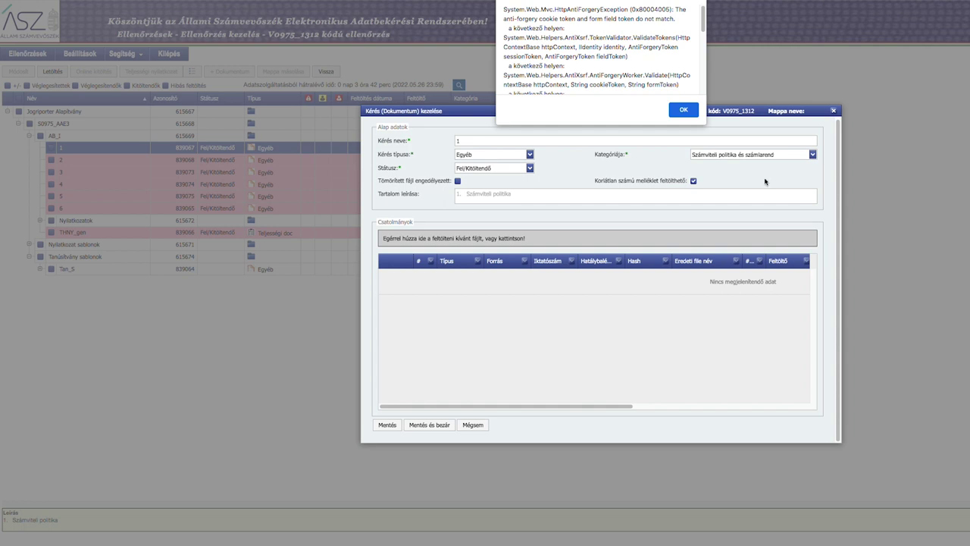
{"action": "left_click_drag", "start_coordinate": [709, 25], "coordinate": [707, 82]}
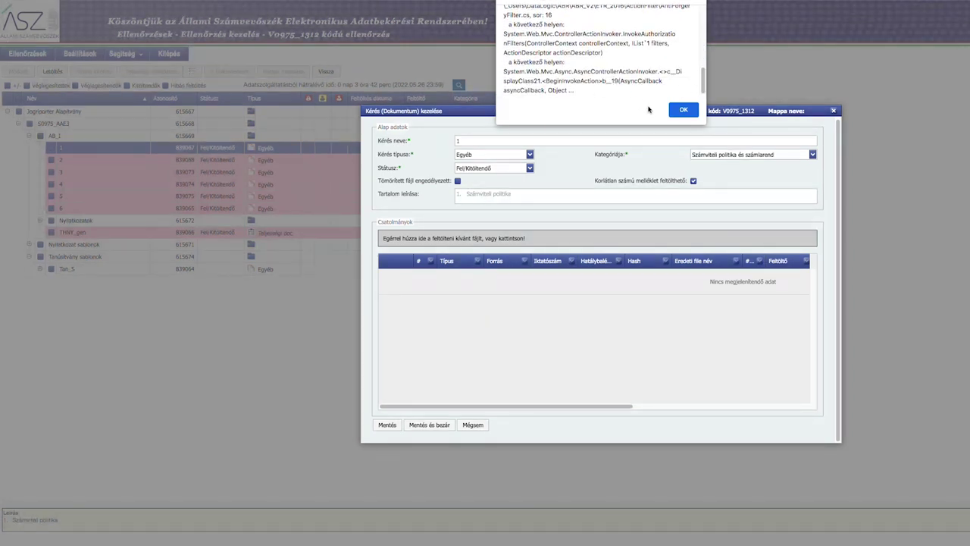
{"action": "left_click", "coordinate": [684, 111]}
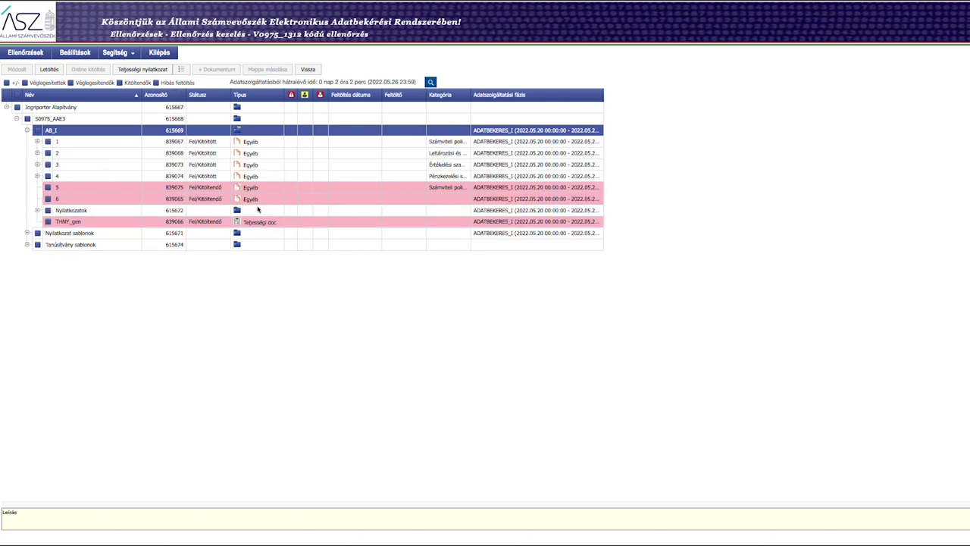
- Select request 5 and check its required document in the PDF's Dokumentumok jegyzéke before returning to the request list
{"action": "left_click", "coordinate": [75, 188]}
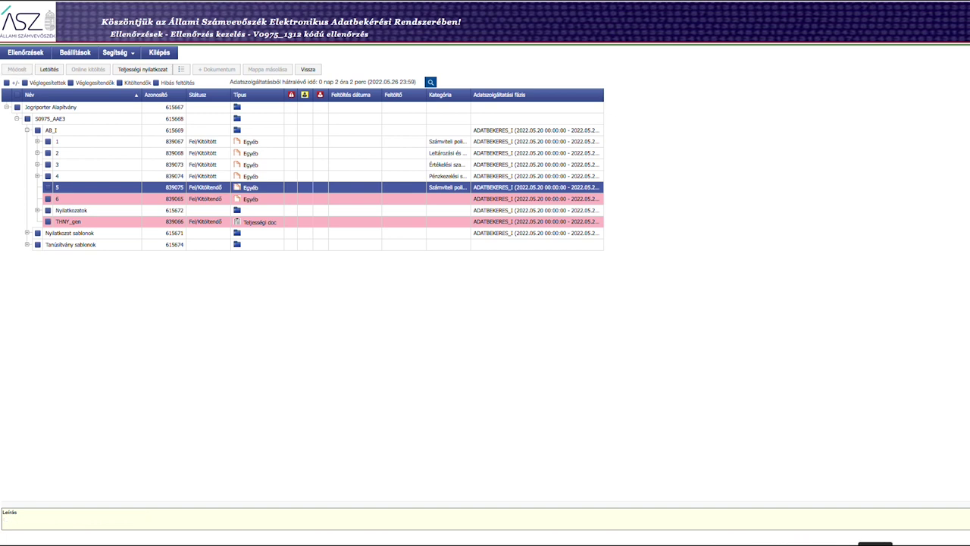
{"action": "scroll", "coordinate": [911, 347], "scroll_direction": "down", "scroll_amount": 10}
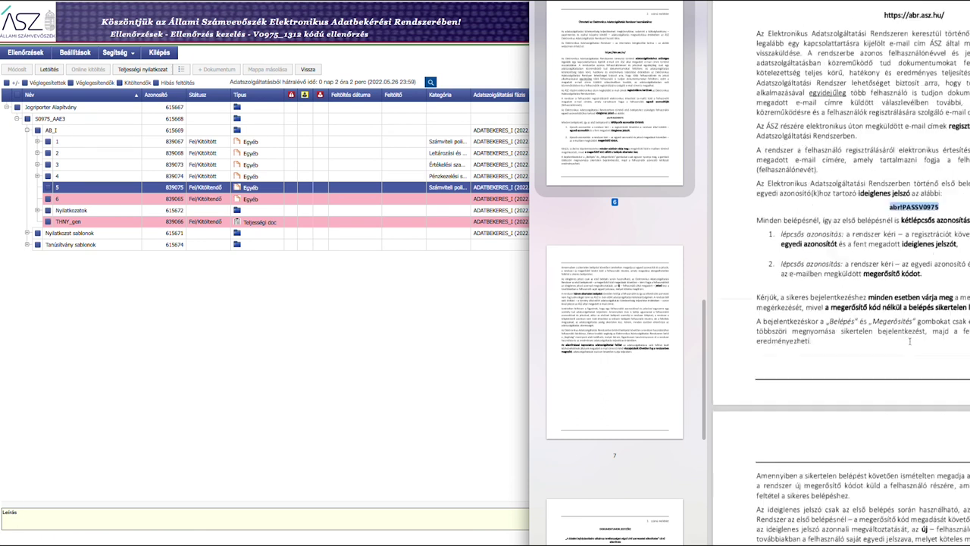
{"action": "scroll", "coordinate": [912, 347], "scroll_direction": "down", "scroll_amount": 5}
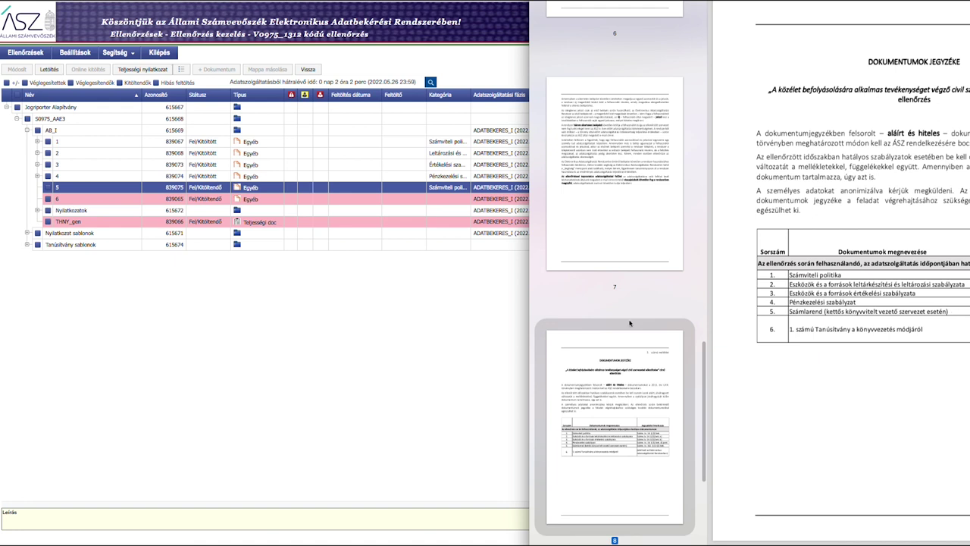
{"action": "left_click", "coordinate": [433, 317]}
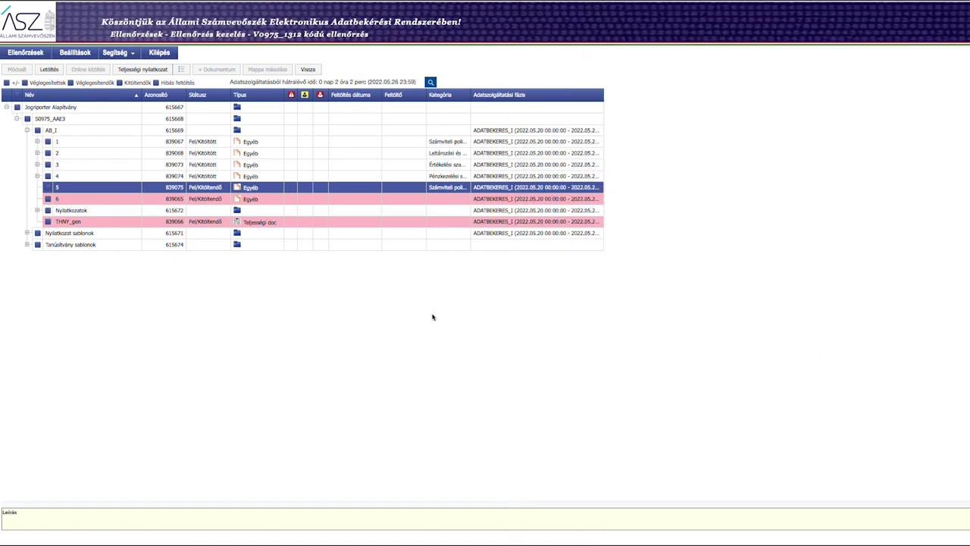
- Attach 5_szlrend_bizonylati_szabalyzat_JA.pdf to request 5, waiting out the unresponsive page, and save and close the request
{"action": "left_click", "coordinate": [48, 187]}
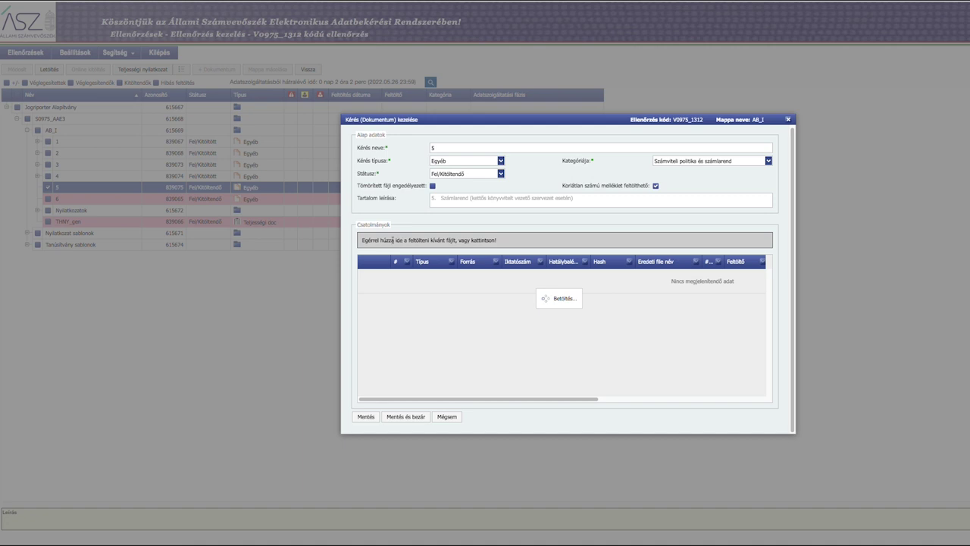
{"action": "left_click", "coordinate": [388, 241]}
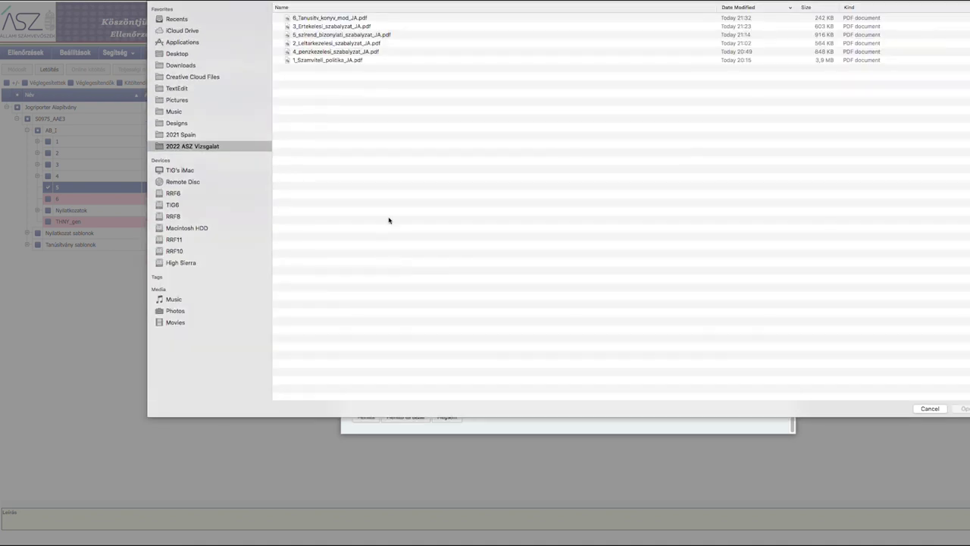
{"action": "left_click", "coordinate": [326, 35]}
{"action": "left_click", "coordinate": [960, 413]}
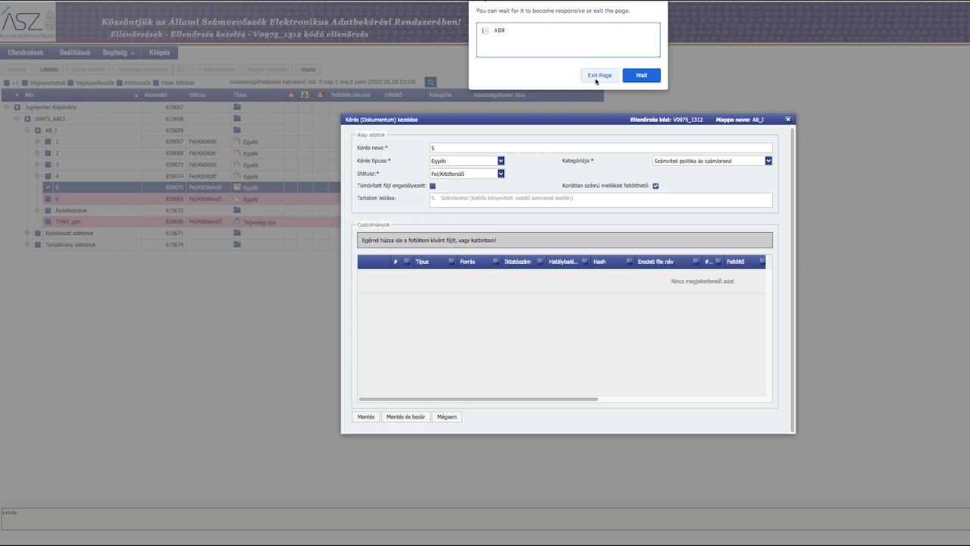
{"action": "left_click", "coordinate": [641, 76]}
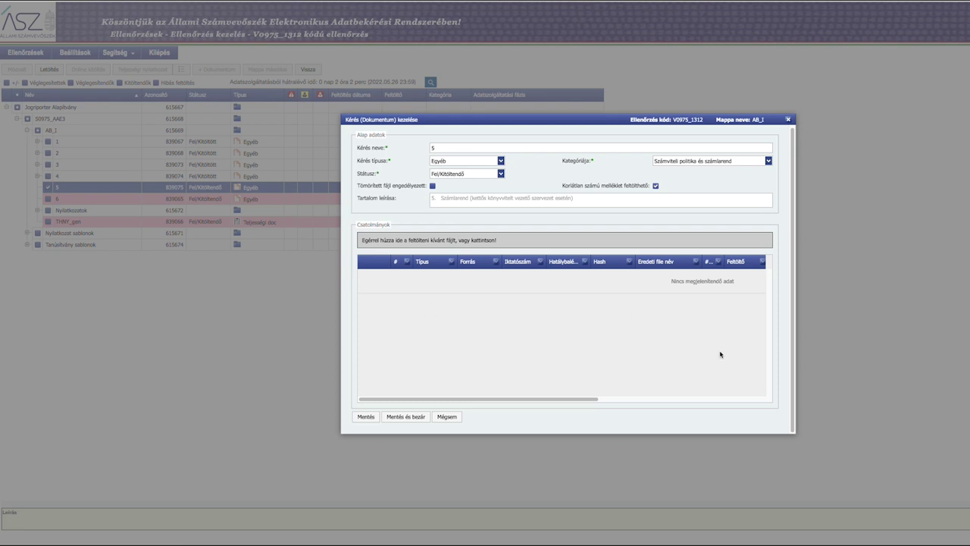
{"action": "left_click", "coordinate": [641, 75]}
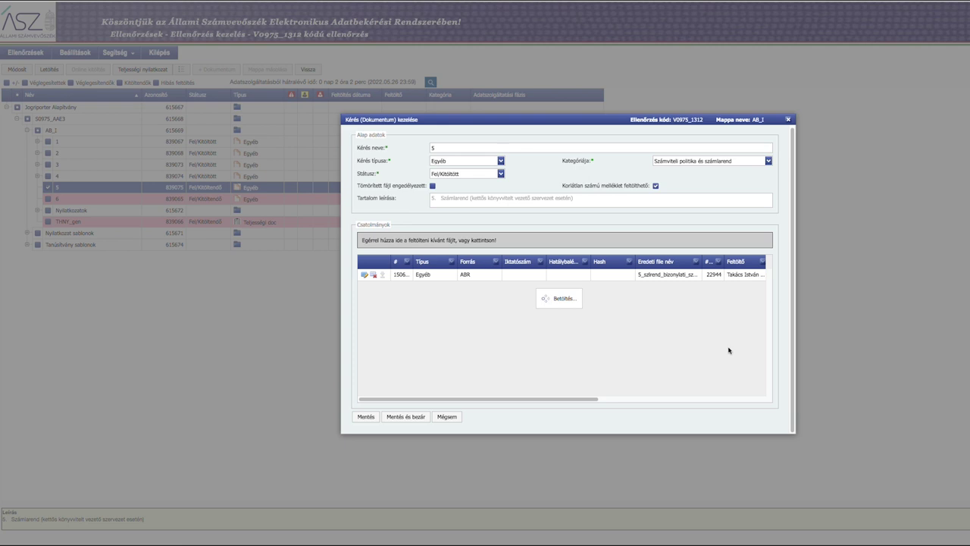
{"action": "left_click", "coordinate": [407, 417]}
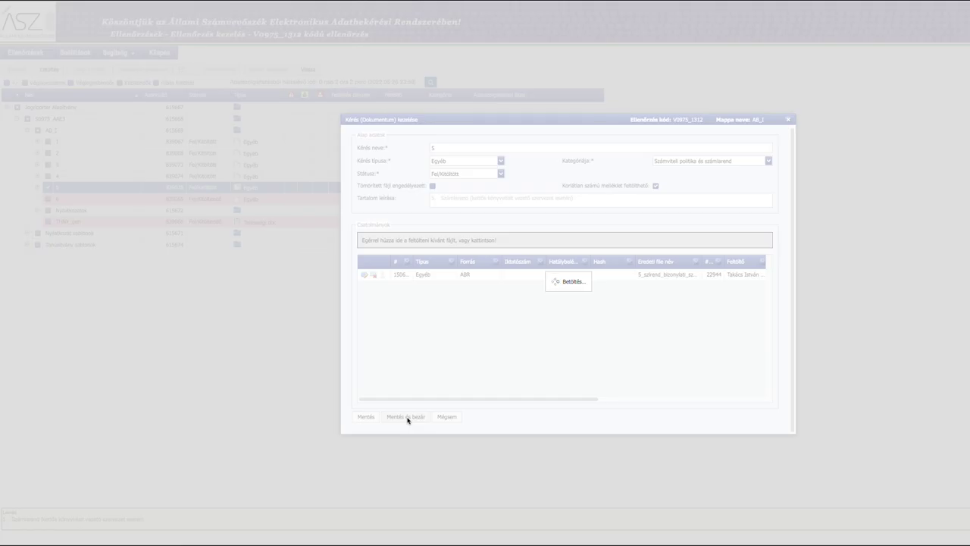
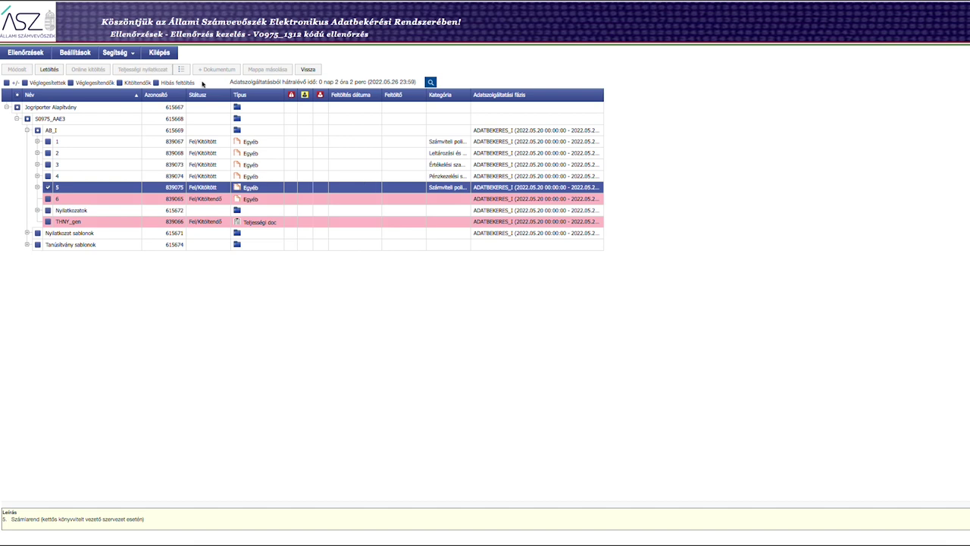
- Try to select only request 6 under AB_I by unticking request 5, dismissing the error messages
{"action": "left_click", "coordinate": [48, 198]}
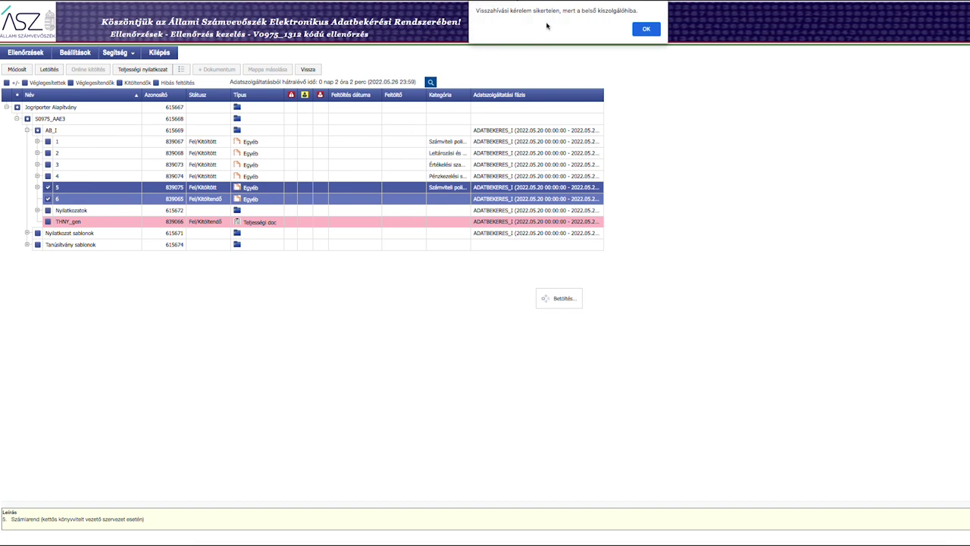
{"action": "left_click_drag", "start_coordinate": [636, 11], "coordinate": [476, 11]}
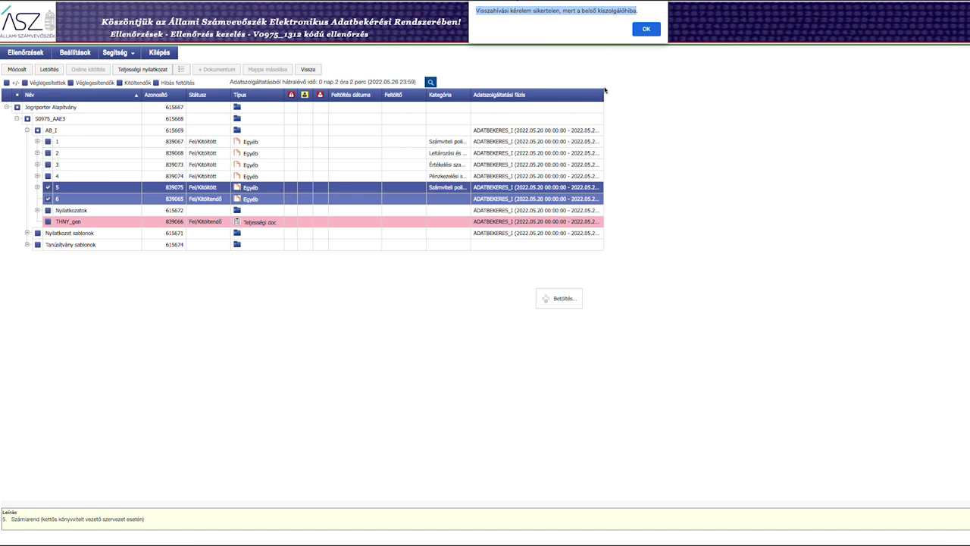
{"action": "left_click", "coordinate": [646, 30]}
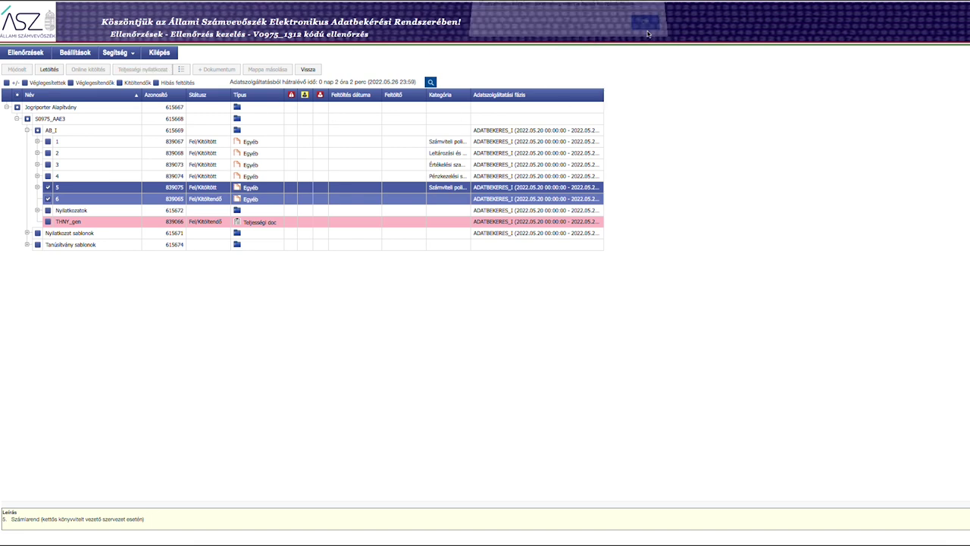
{"action": "left_click", "coordinate": [644, 107]}
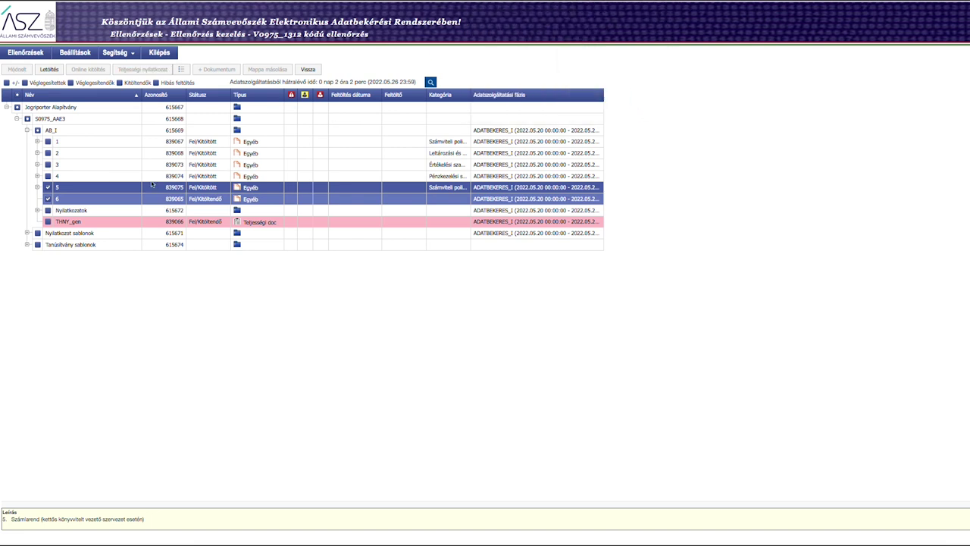
{"action": "left_click", "coordinate": [649, 29]}
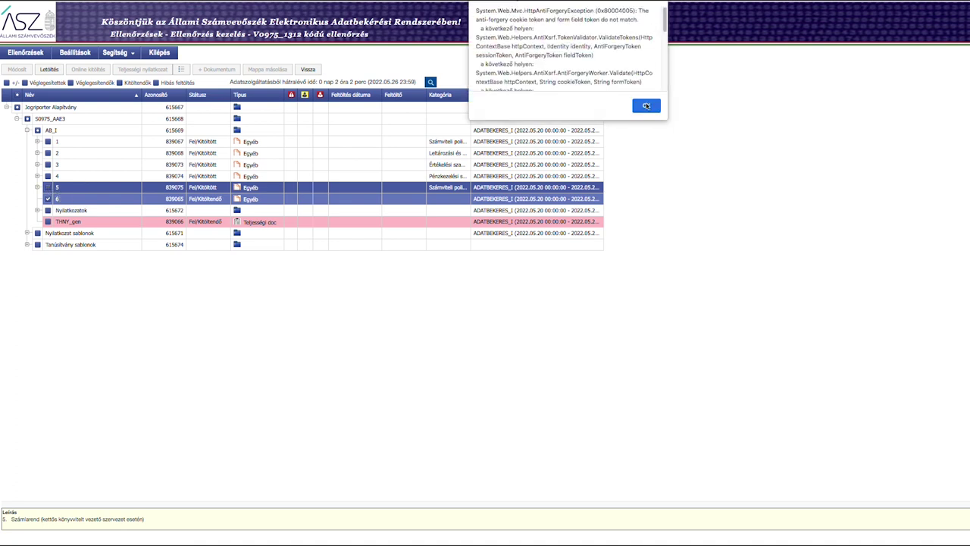
{"action": "left_click", "coordinate": [646, 106]}
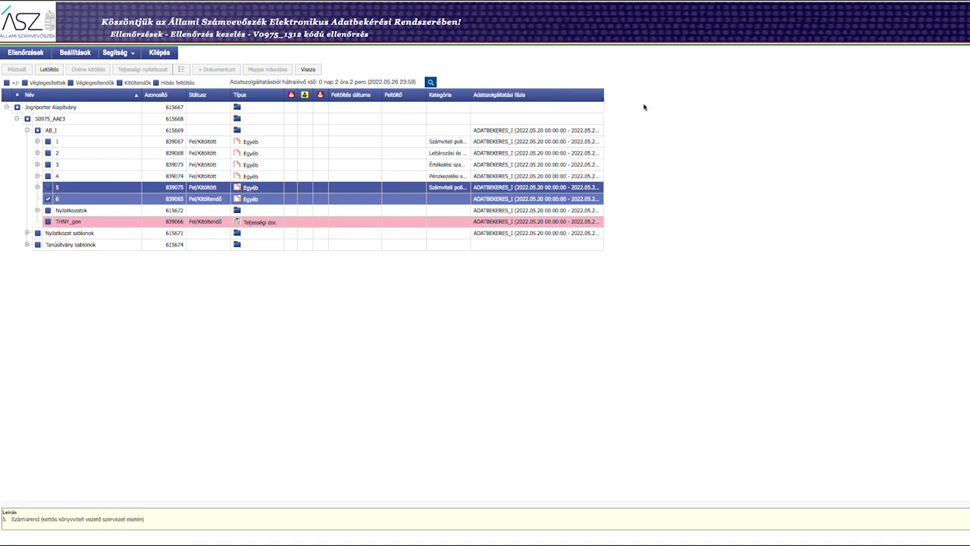
{"action": "left_click", "coordinate": [73, 202]}
{"action": "left_click", "coordinate": [646, 107]}
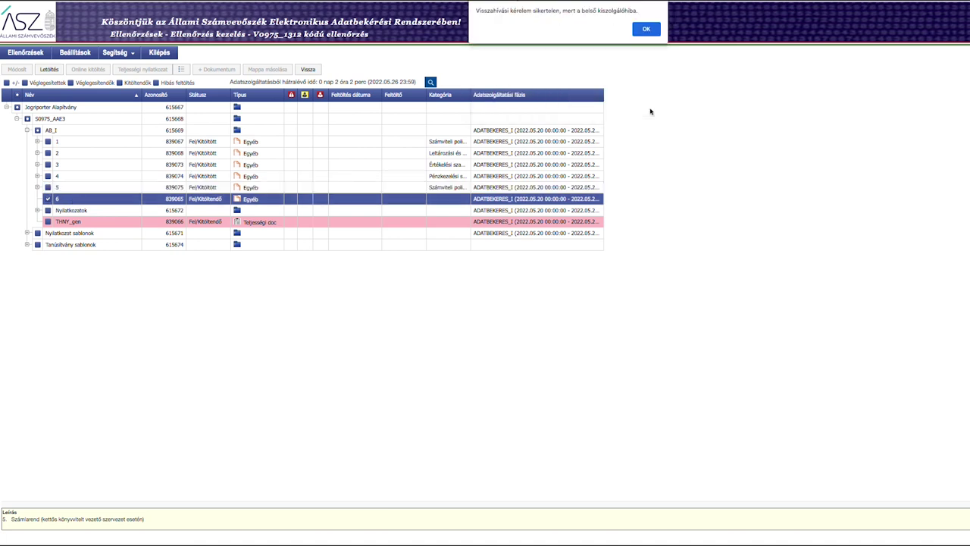
{"action": "left_click", "coordinate": [647, 30]}
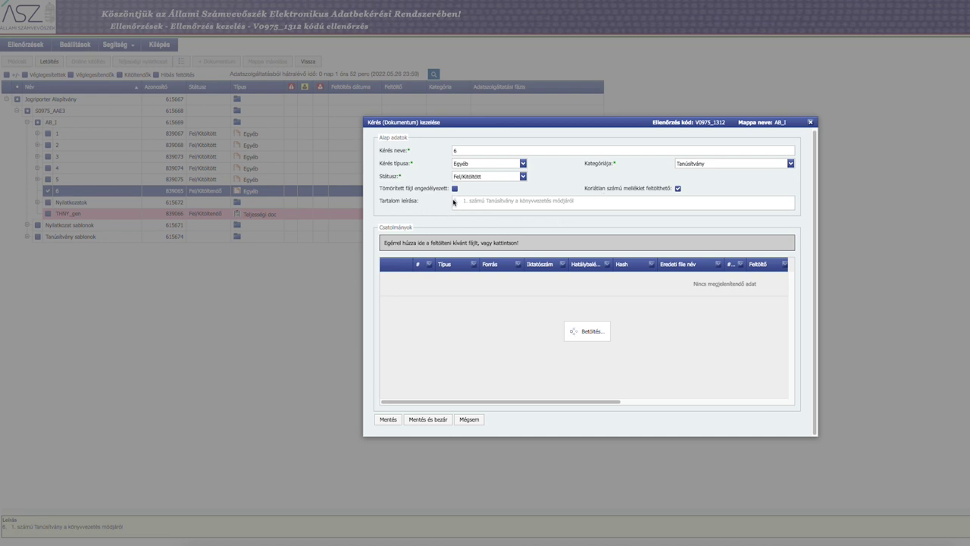
- Attach 6_Tanusitv_konyv_mod_JA.pdf to request 6, cancel the extra file selection, and save and close the request
{"action": "left_click", "coordinate": [530, 215]}
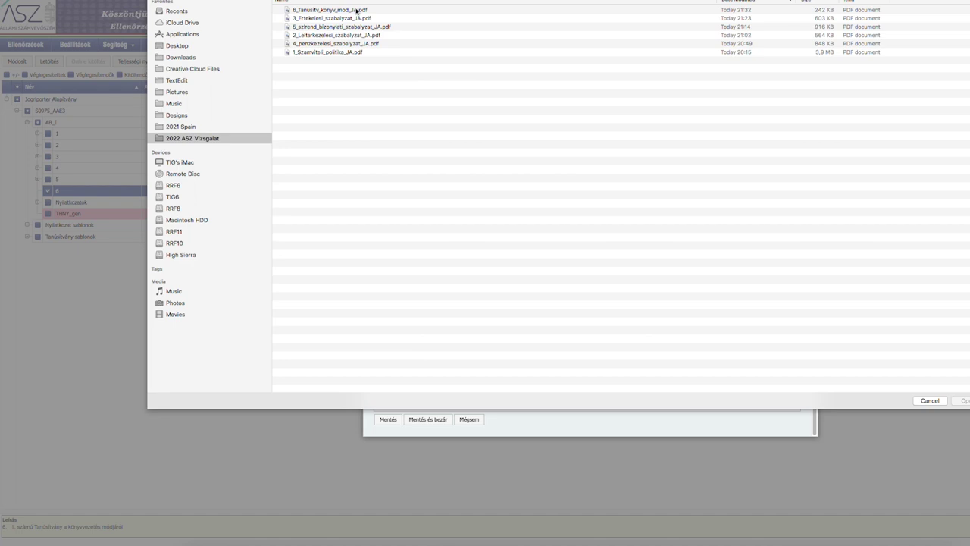
{"action": "left_click", "coordinate": [354, 10]}
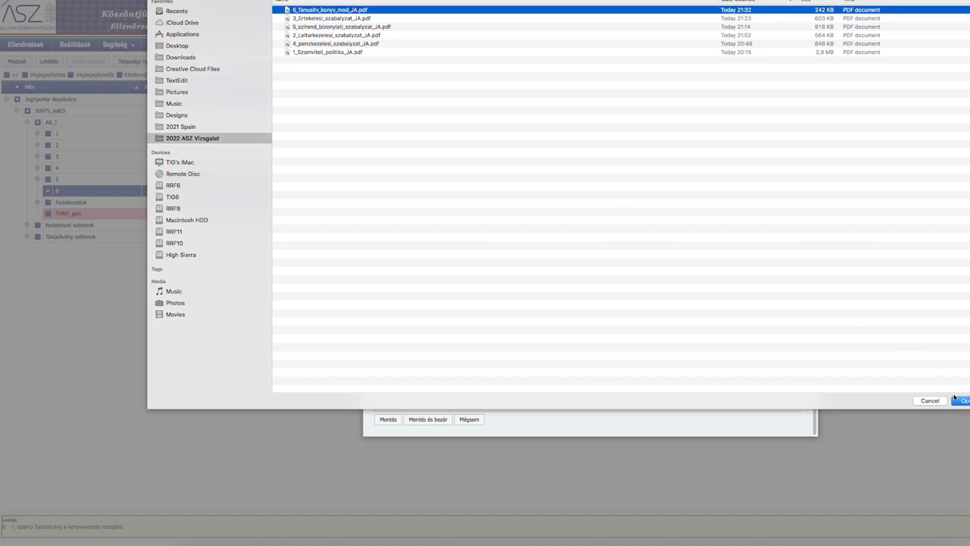
{"action": "key", "text": "Return"}
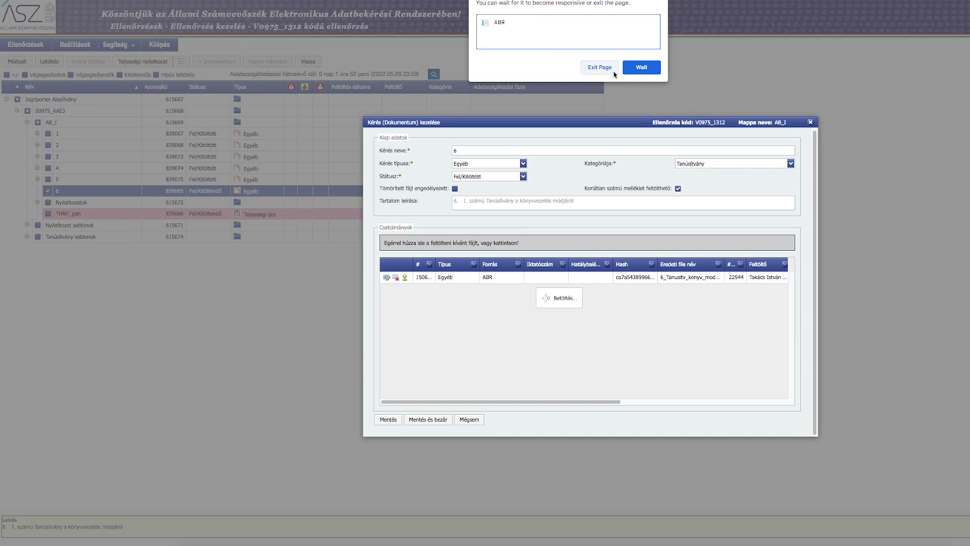
{"action": "left_click", "coordinate": [643, 73]}
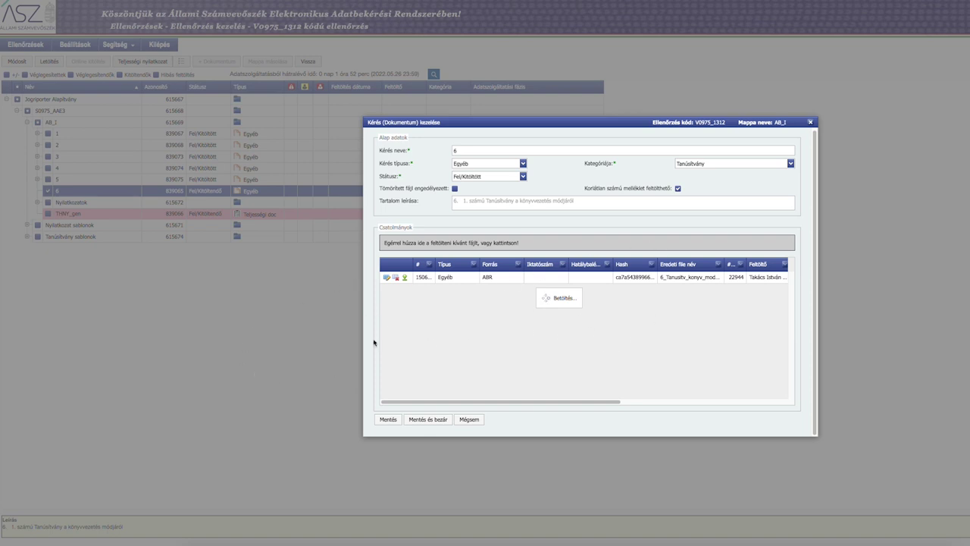
{"action": "left_click", "coordinate": [641, 69]}
{"action": "left_click", "coordinate": [550, 300]}
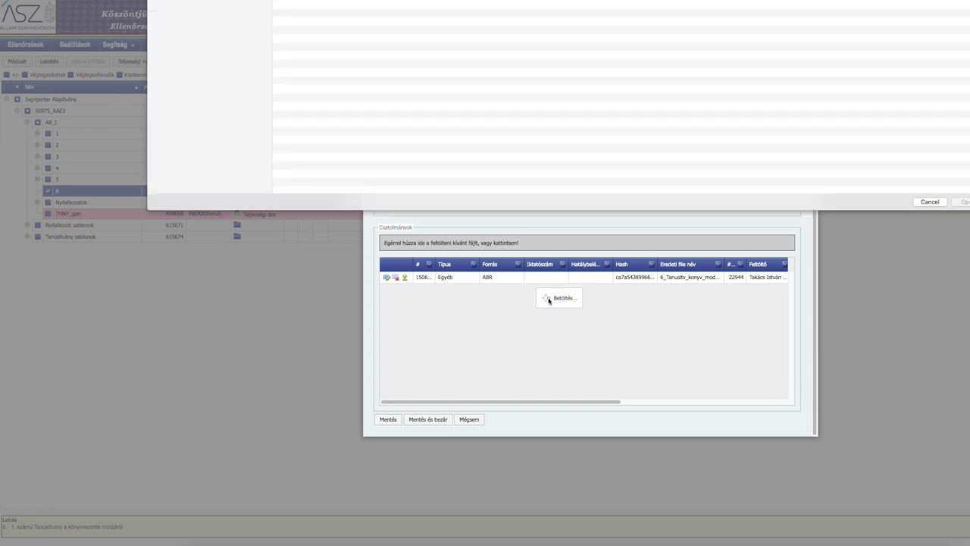
{"action": "left_click", "coordinate": [917, 401]}
{"action": "left_click", "coordinate": [704, 336]}
{"action": "left_click", "coordinate": [930, 401]}
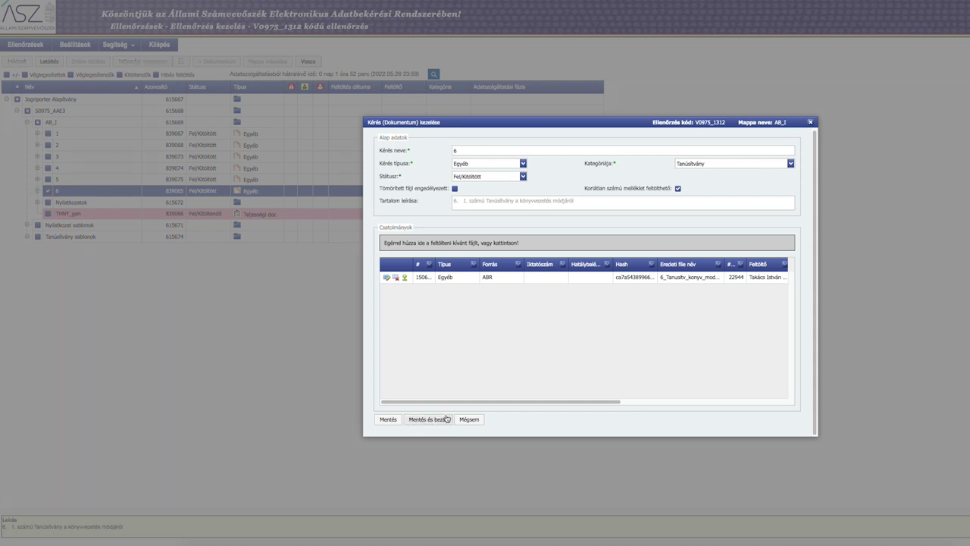
{"action": "left_click", "coordinate": [427, 423]}
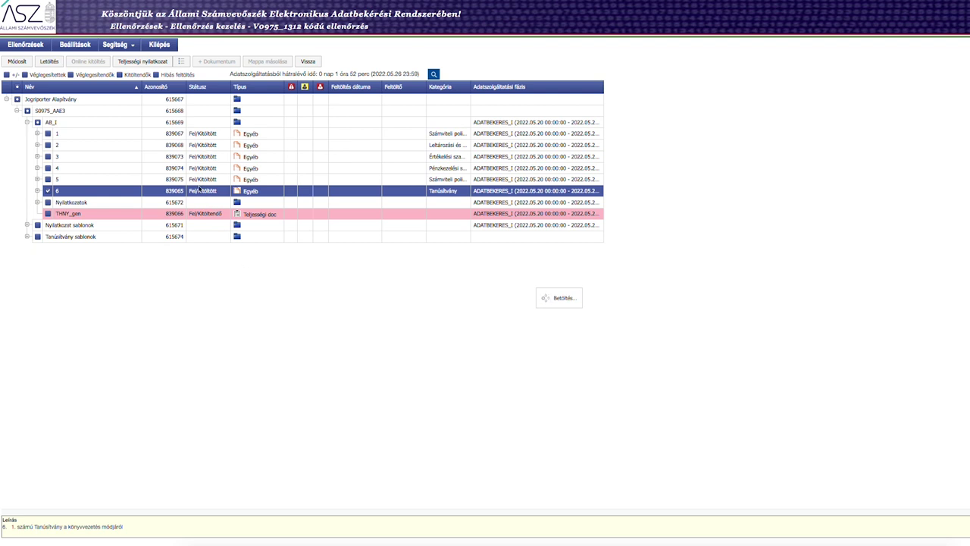
- Untick request 6 and try to download the THNY_gen completeness document, dismissing the error messages
{"action": "left_click", "coordinate": [48, 191]}
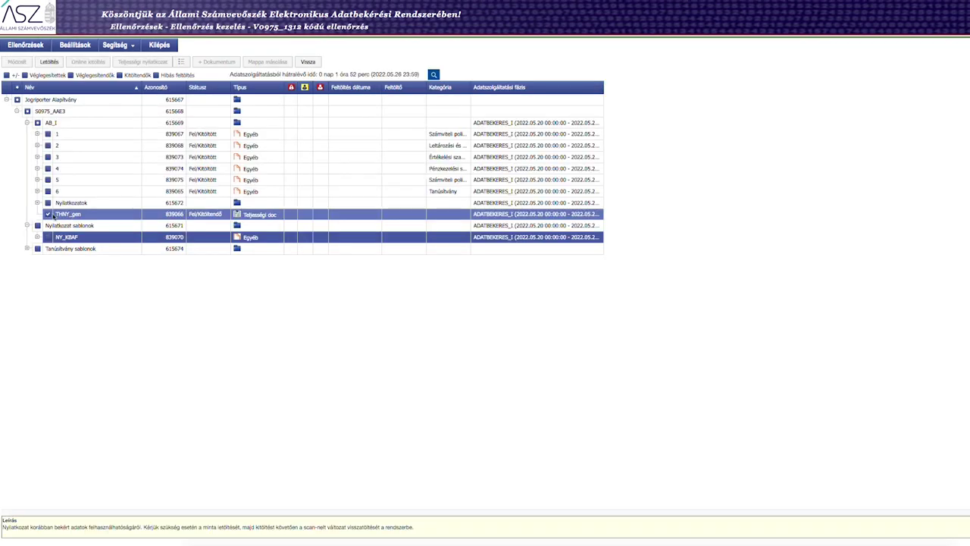
{"action": "left_click", "coordinate": [50, 62]}
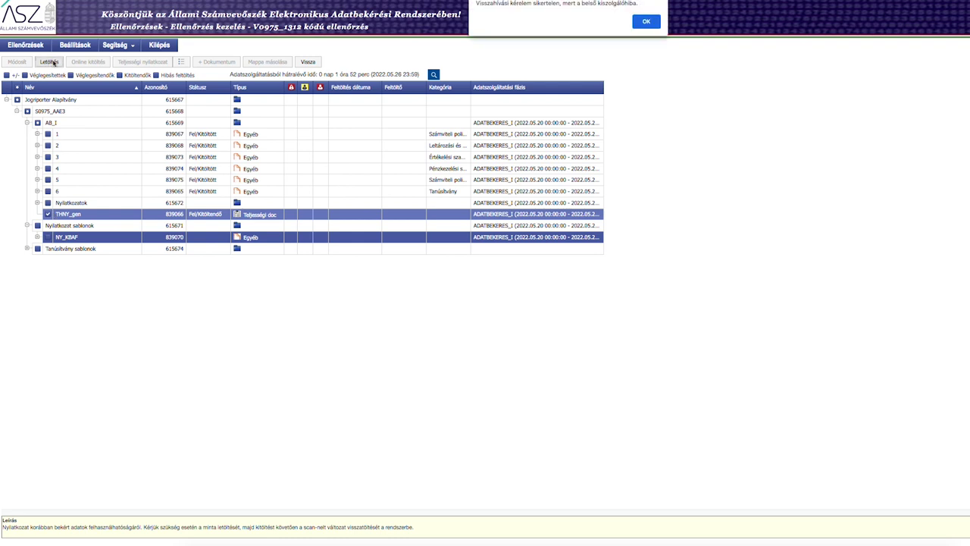
{"action": "left_click_drag", "start_coordinate": [476, 3], "coordinate": [639, 3]}
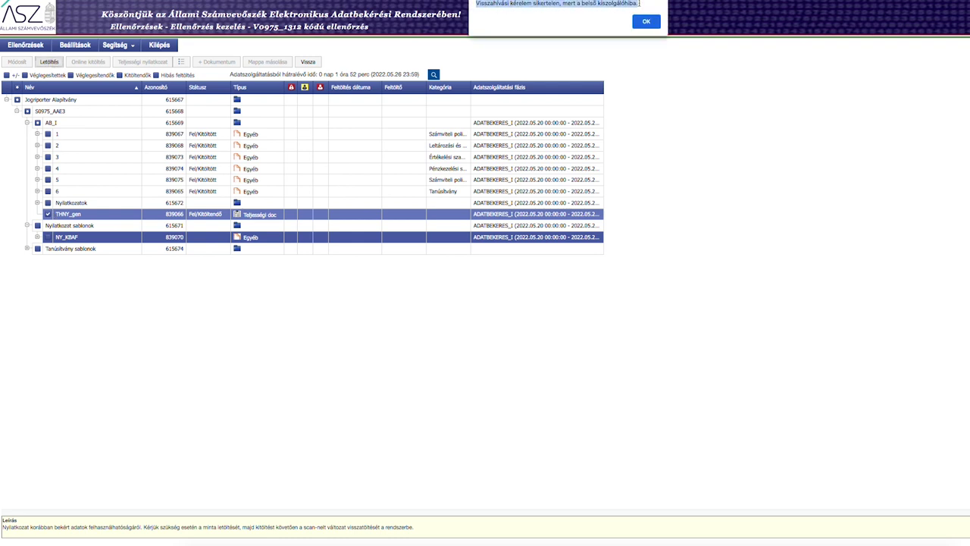
{"action": "left_click", "coordinate": [645, 21]}
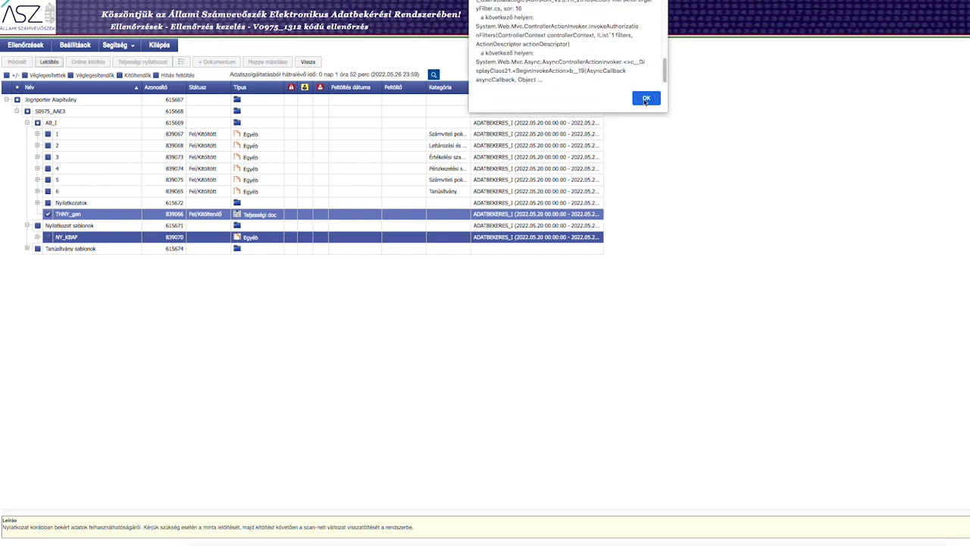
{"action": "left_click", "coordinate": [645, 101]}
{"action": "left_click", "coordinate": [58, 65]}
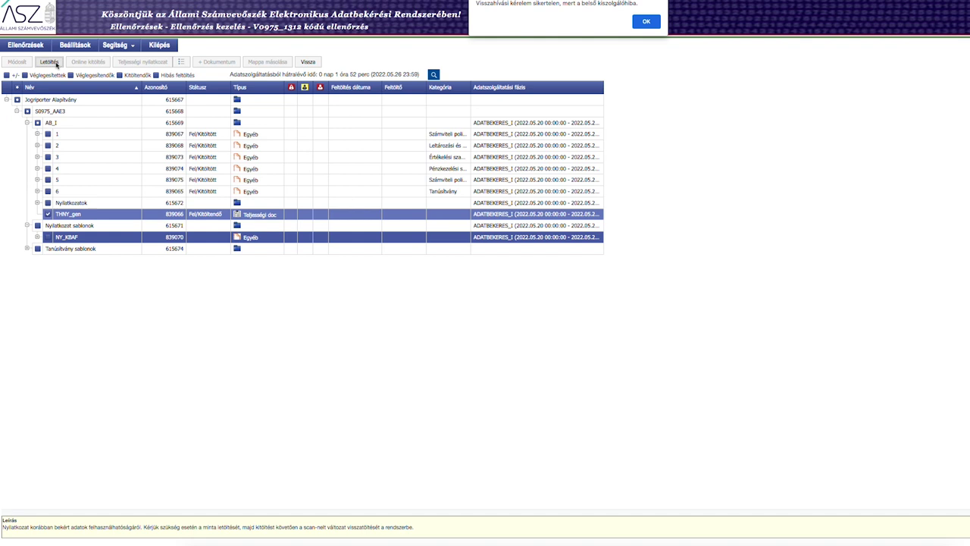
{"action": "left_click", "coordinate": [645, 22]}
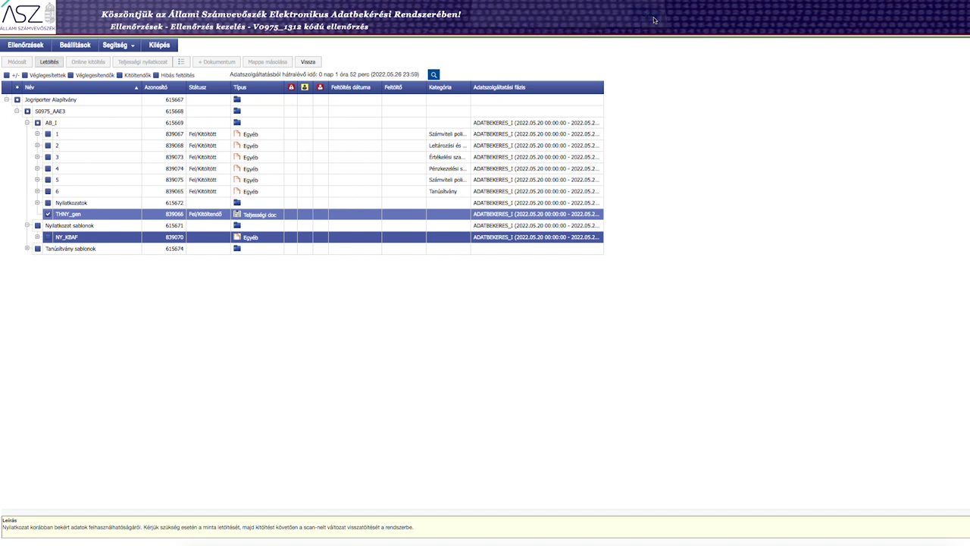
{"action": "left_click", "coordinate": [649, 98]}
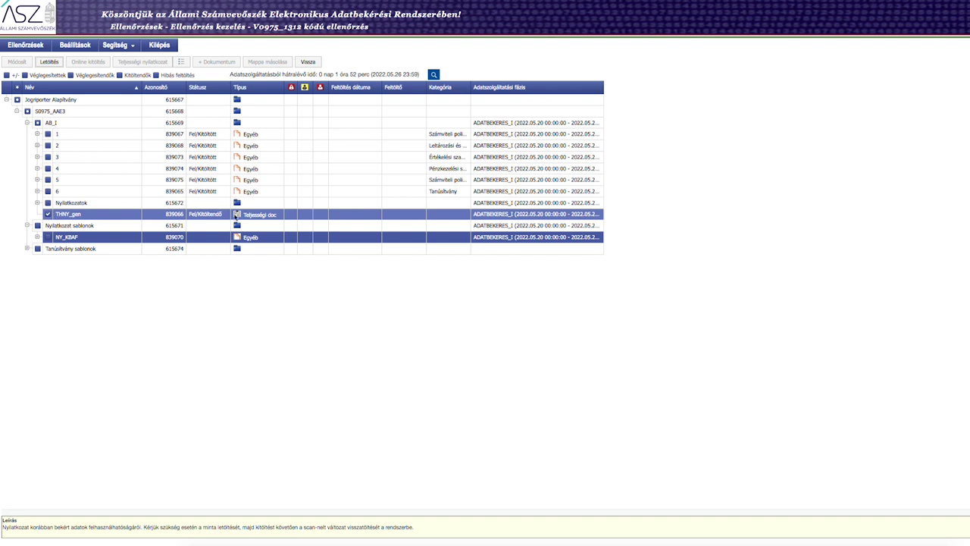
- Make THNY_gen the only highlighted row and retry the download, dismissing the error messages
{"action": "left_click", "coordinate": [76, 216]}
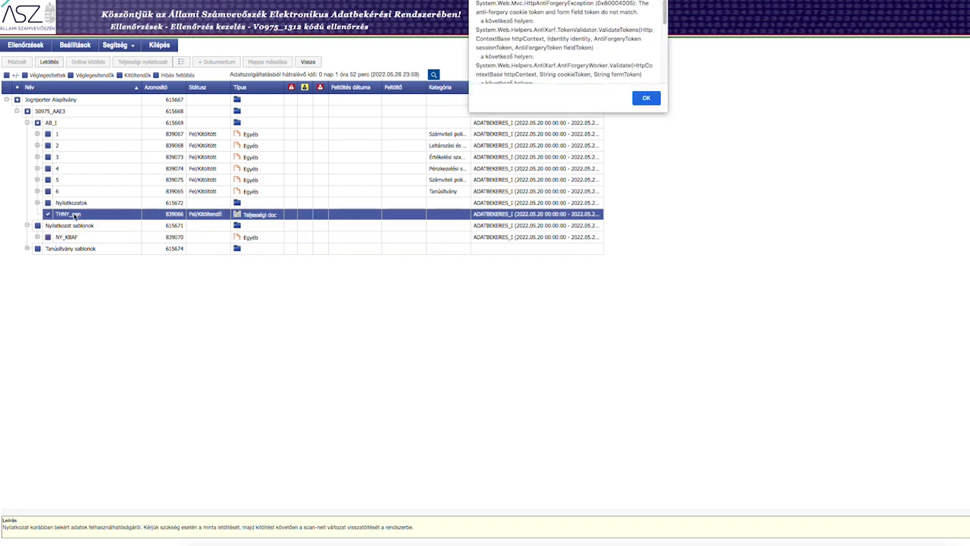
{"action": "left_click", "coordinate": [646, 98]}
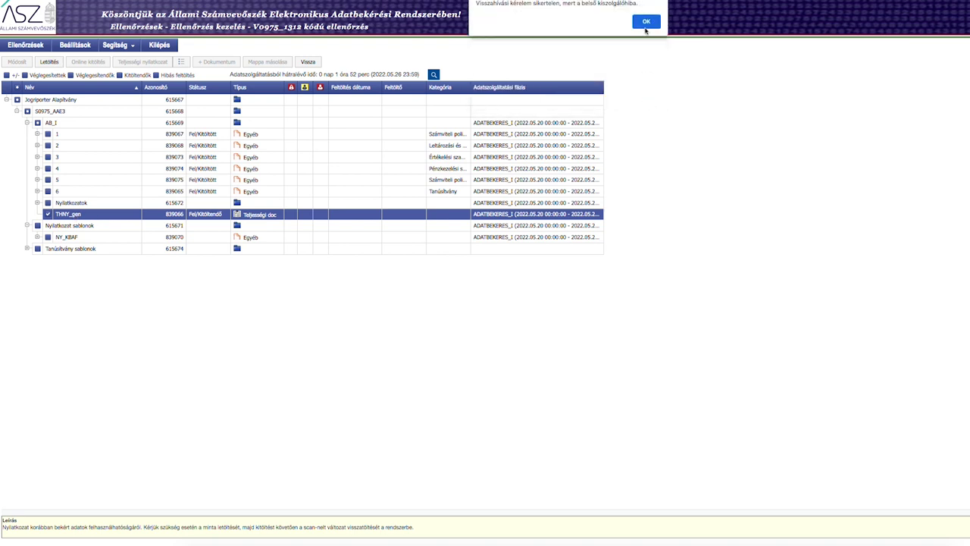
{"action": "left_click", "coordinate": [643, 20]}
{"action": "left_click", "coordinate": [49, 62]}
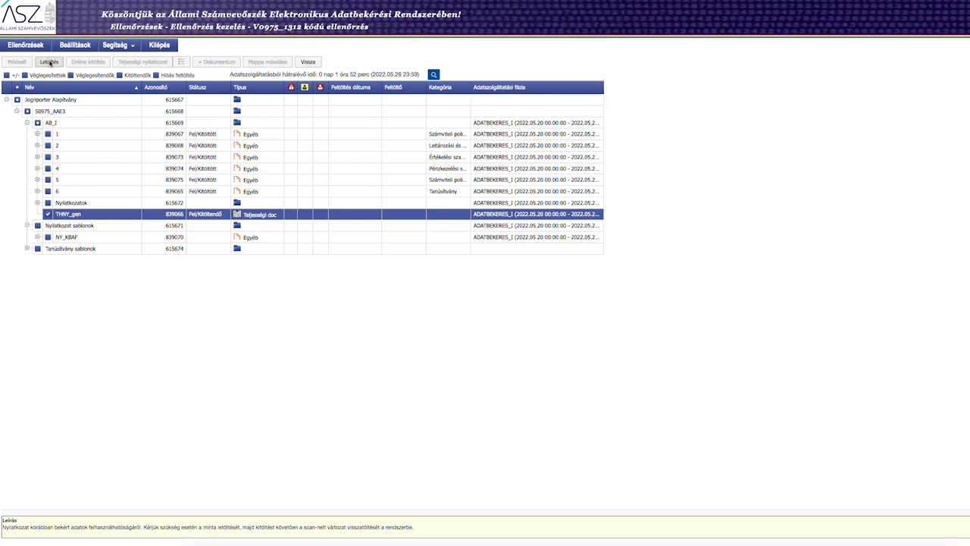
{"action": "left_click", "coordinate": [645, 21]}
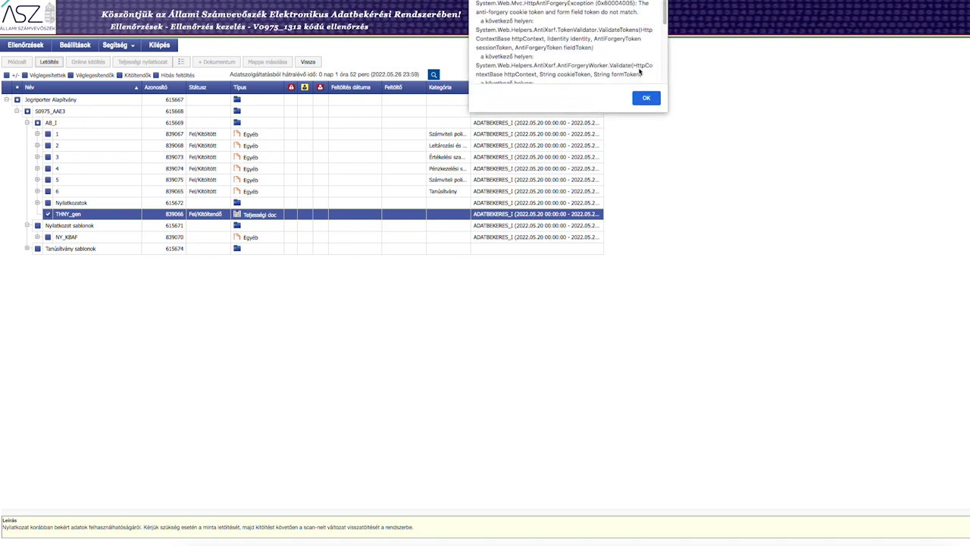
{"action": "left_click", "coordinate": [645, 98]}
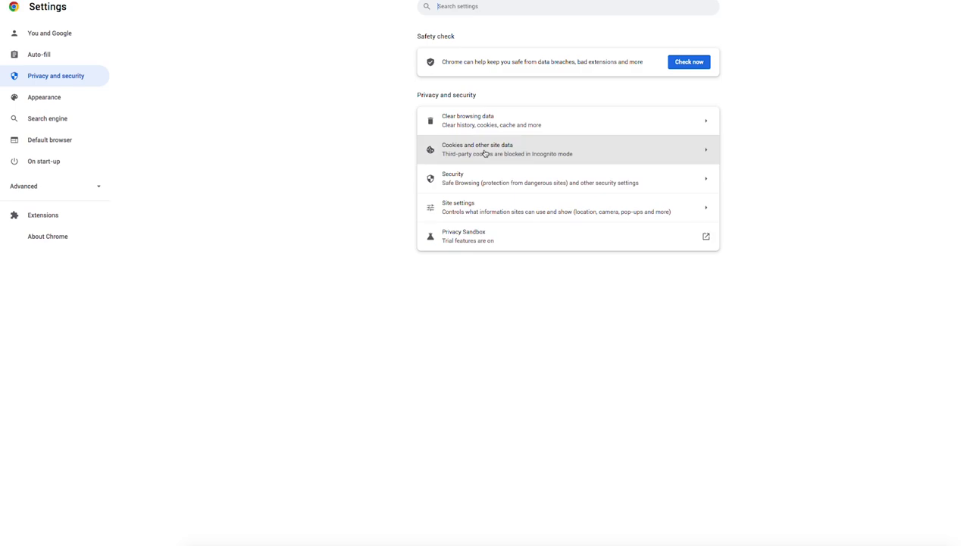
- Clear the browsing data in Chrome's privacy and security settings
{"action": "left_click", "coordinate": [470, 121]}
{"action": "left_click", "coordinate": [661, 335]}
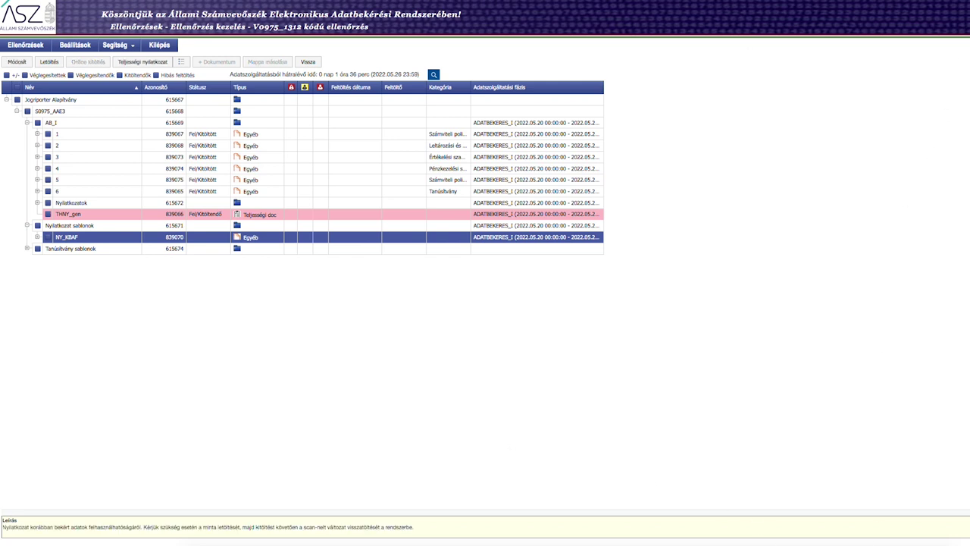
- Select the THNY_gen row and retry its download, dismissing the message
{"action": "left_click", "coordinate": [67, 215]}
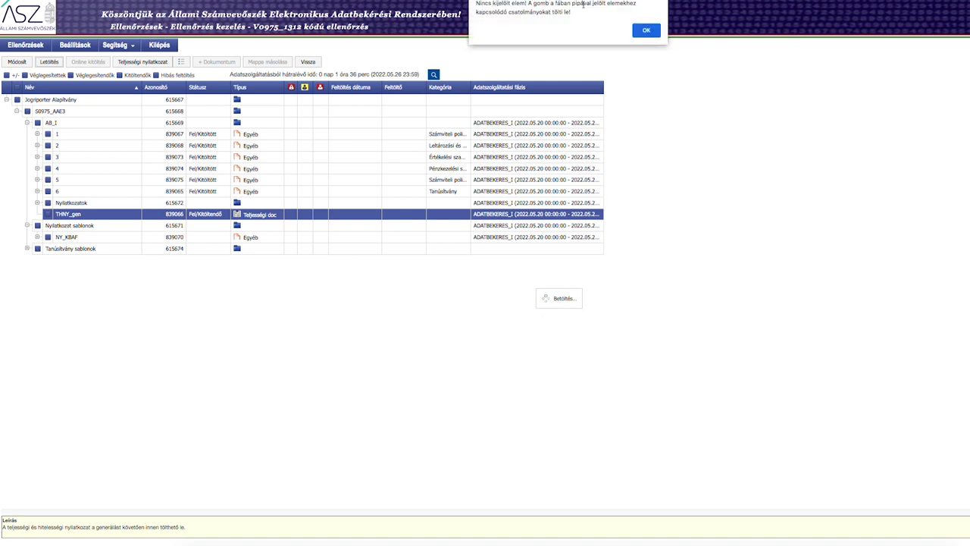
{"action": "left_click", "coordinate": [645, 30]}
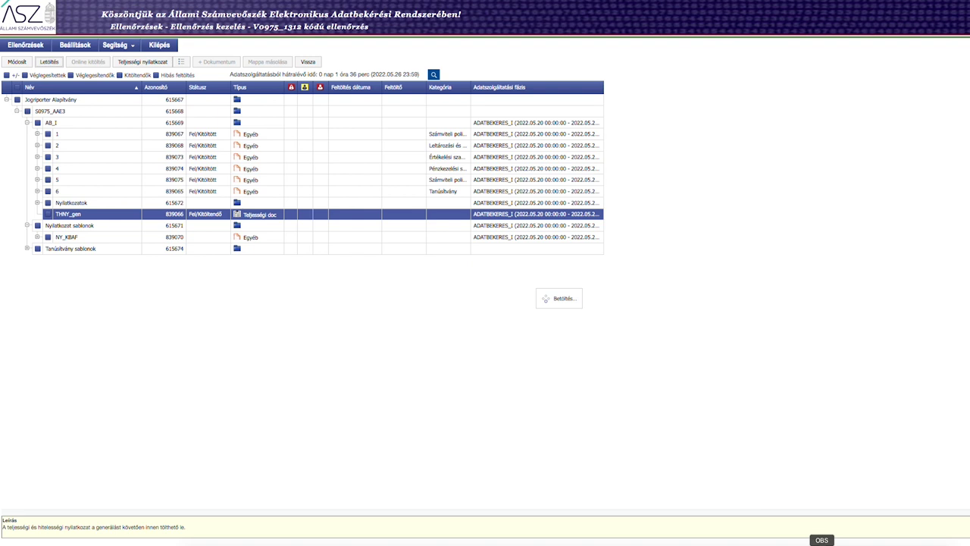
- Switch to the audit letter PDF, review its completeness declaration guidance, login instructions and document list, and return to the browser
{"action": "left_click", "coordinate": [874, 544]}
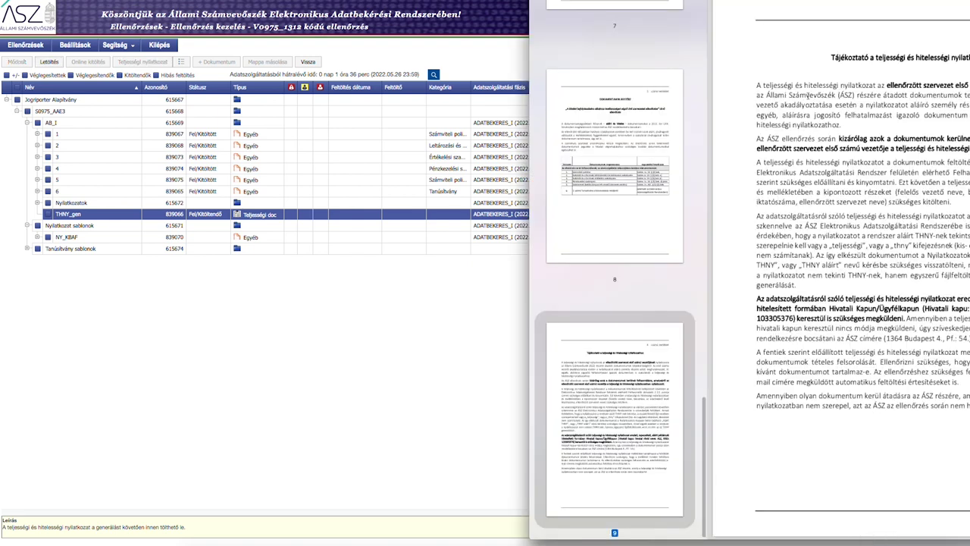
{"action": "scroll", "coordinate": [894, 122], "scroll_direction": "up", "scroll_amount": 2}
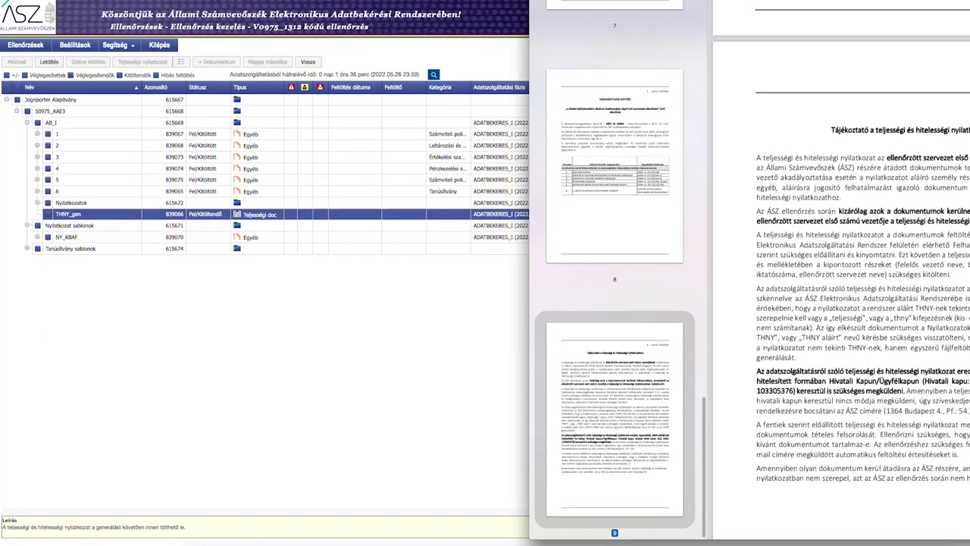
{"action": "scroll", "coordinate": [864, 303], "scroll_direction": "down", "scroll_amount": 1}
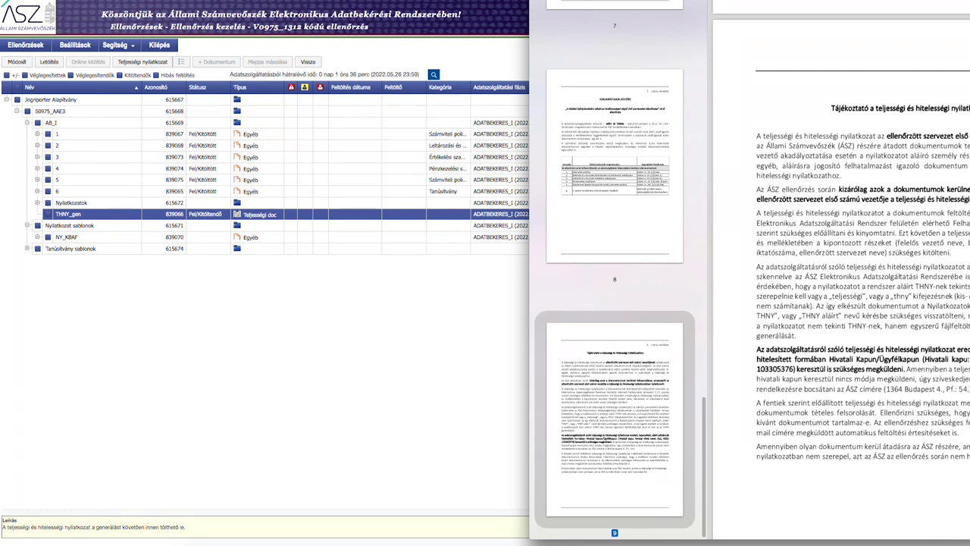
{"action": "scroll", "coordinate": [840, 233], "scroll_direction": "down", "scroll_amount": 1}
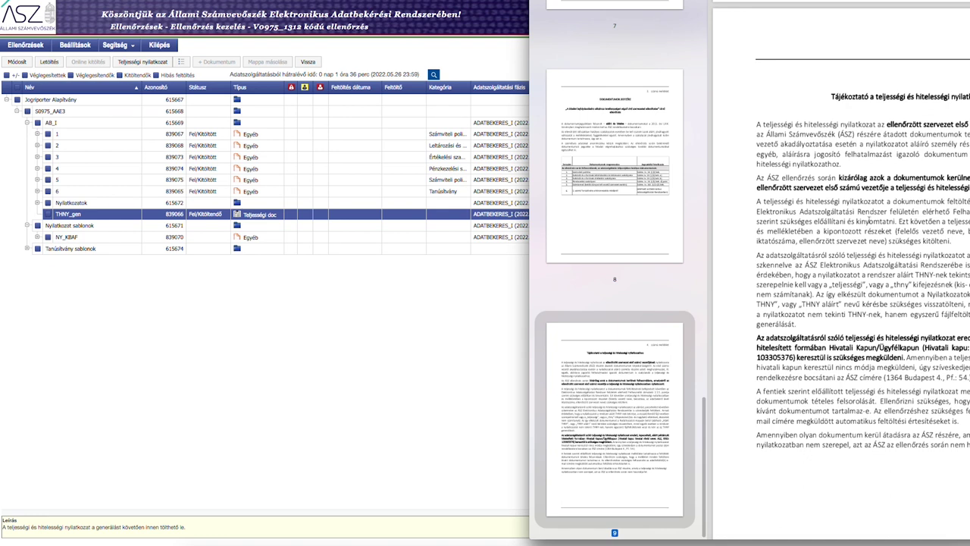
{"action": "left_click_drag", "start_coordinate": [949, 212], "coordinate": [968, 212]}
{"action": "scroll", "coordinate": [814, 291], "scroll_direction": "up", "scroll_amount": 15}
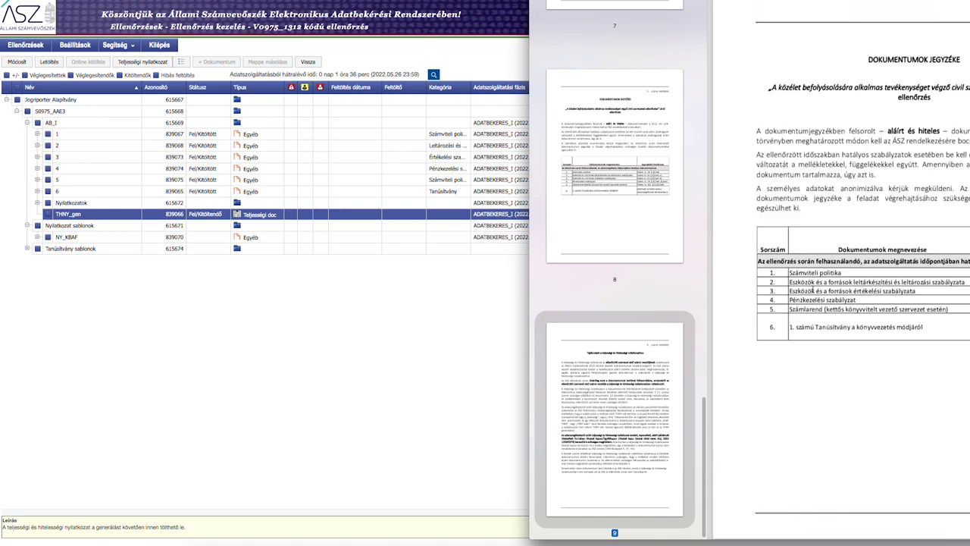
{"action": "scroll", "coordinate": [813, 289], "scroll_direction": "up", "scroll_amount": 20}
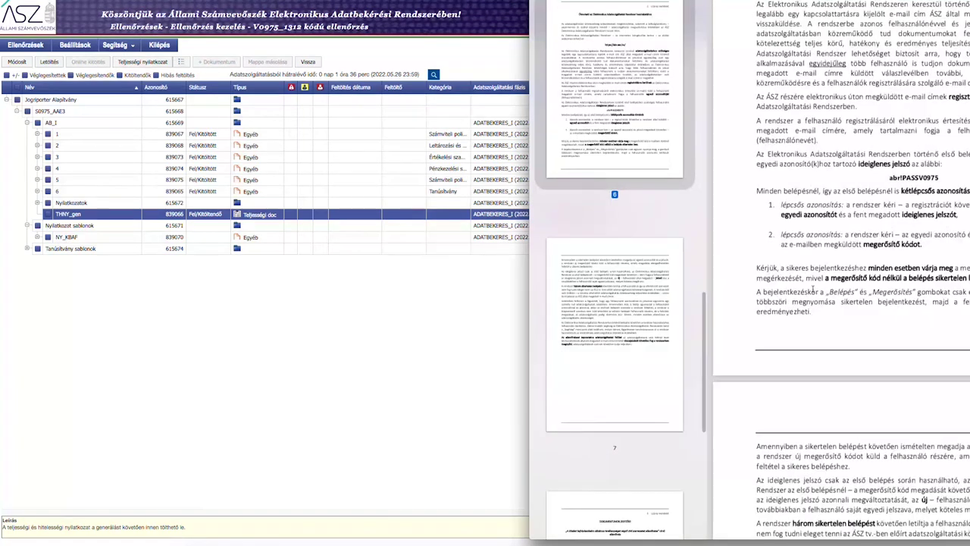
{"action": "scroll", "coordinate": [813, 291], "scroll_direction": "down", "scroll_amount": 15}
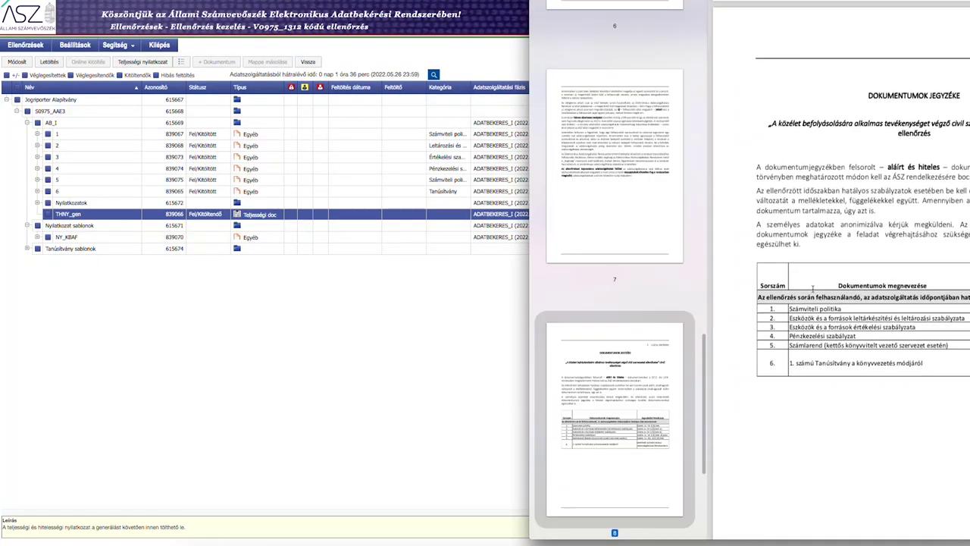
{"action": "left_click", "coordinate": [319, 332]}
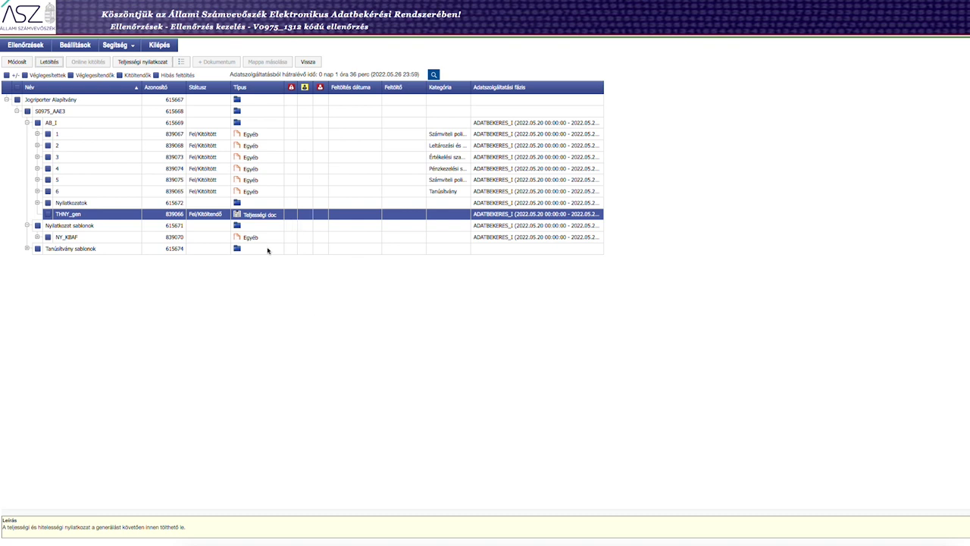
- Try to expand NY_KBAF, and reopen audit V0975_1312 from the audits list
{"action": "left_click", "coordinate": [38, 238]}
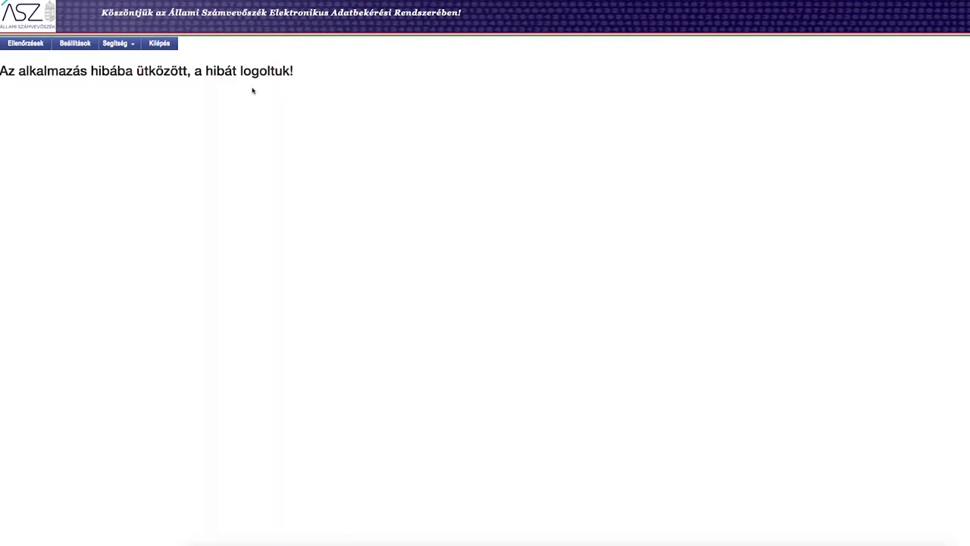
{"action": "left_click", "coordinate": [28, 46]}
{"action": "left_click", "coordinate": [36, 50]}
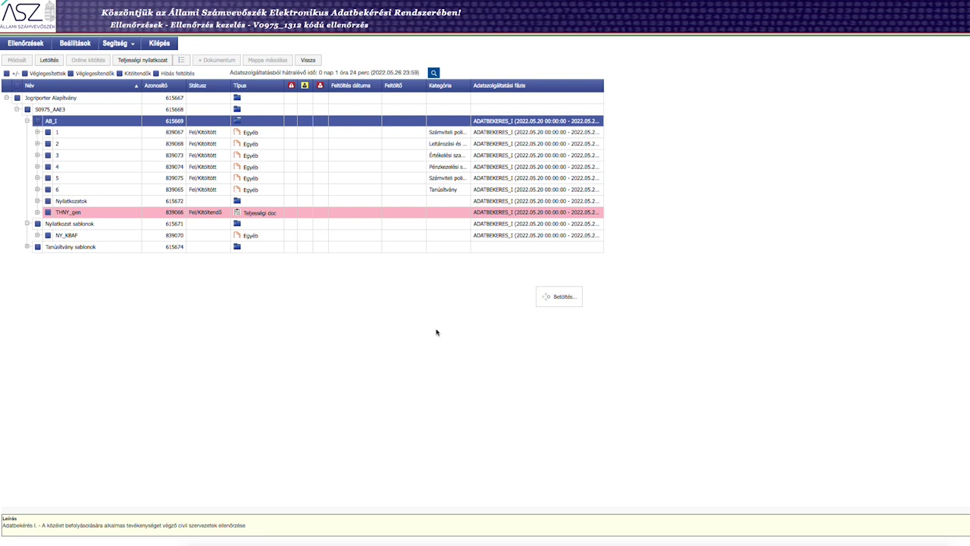
- Generate the completeness declaration for the AB_I folder, download the PDF and close the generation dialog
{"action": "left_click", "coordinate": [142, 61]}
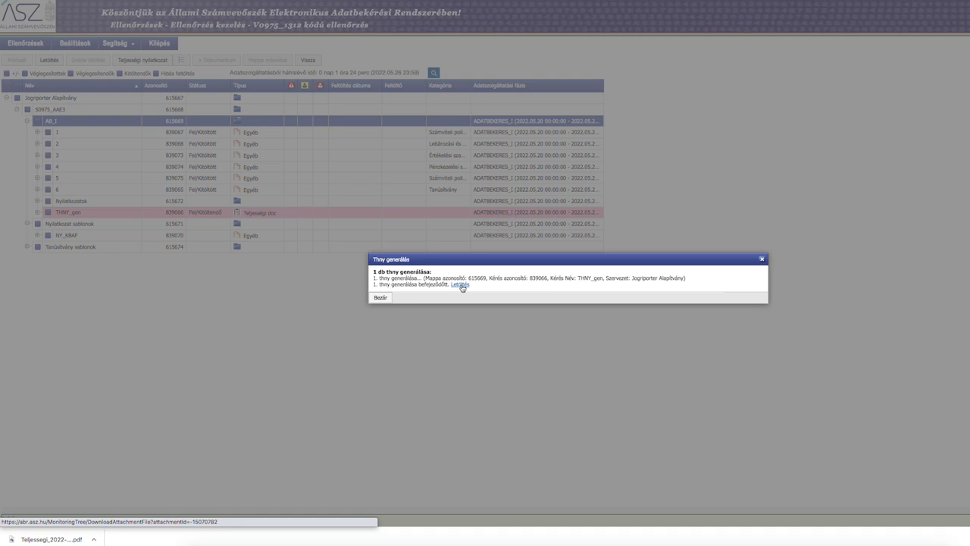
{"action": "left_click", "coordinate": [381, 298]}
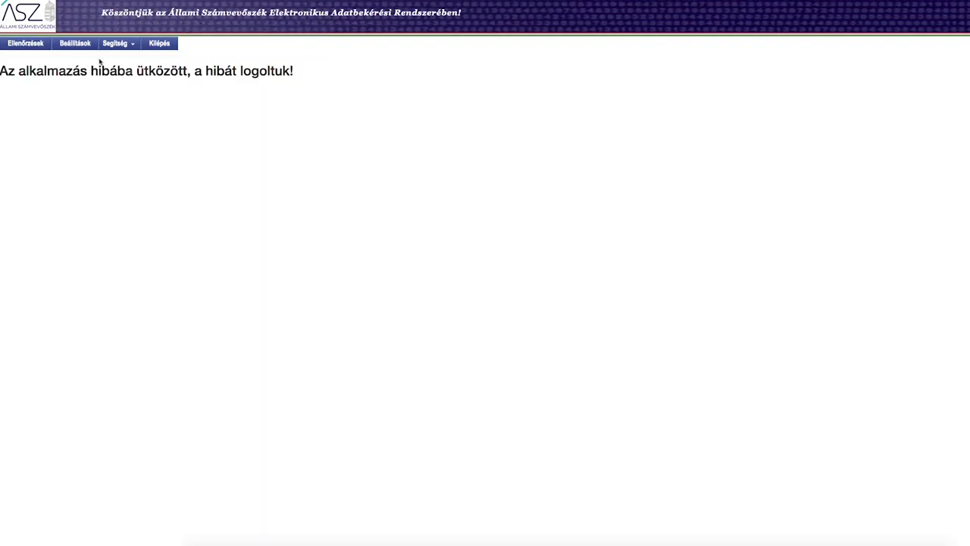
{"action": "left_click", "coordinate": [27, 44]}
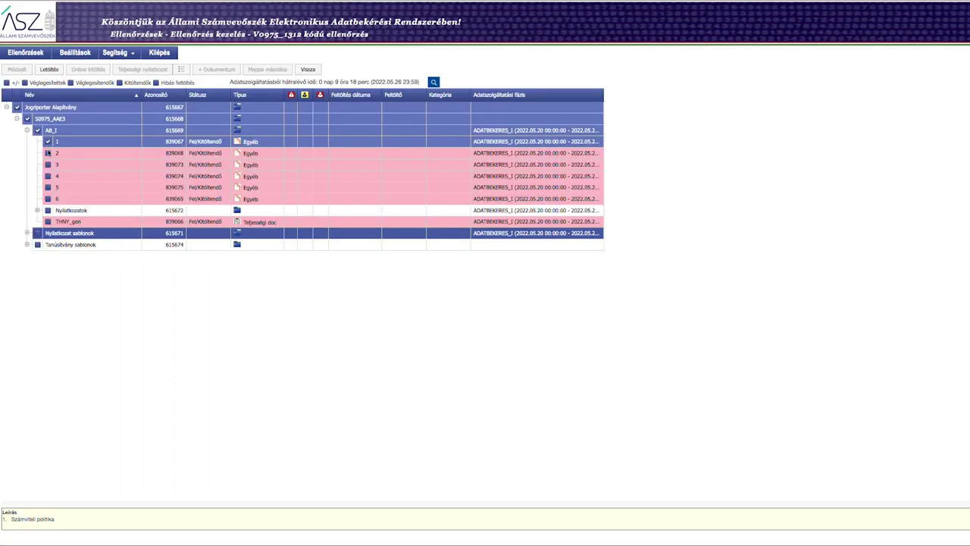
- Try to select the Tanúsítvány sablonok and Nyilatkozat sablonok folders, reading and dismissing the error messages
{"action": "left_click", "coordinate": [55, 246]}
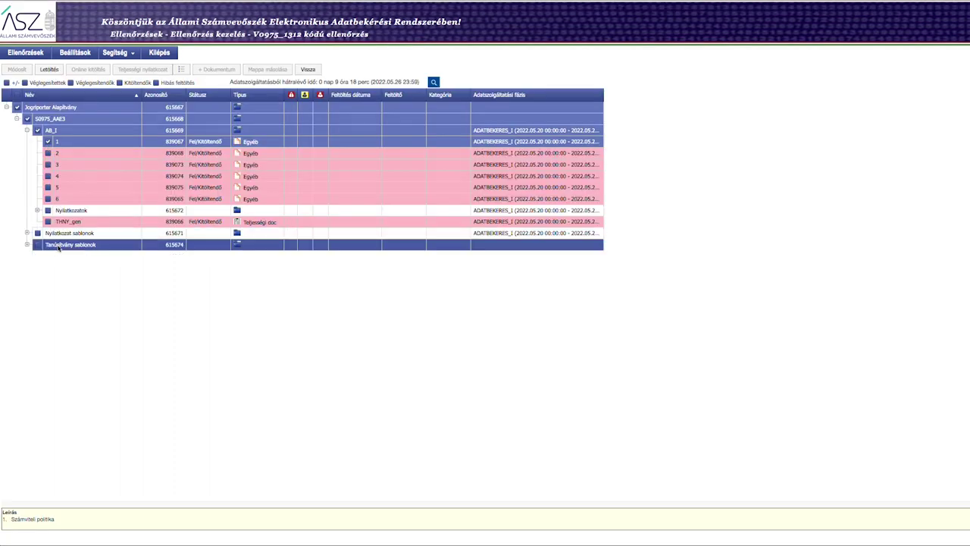
{"action": "scroll", "coordinate": [612, 39], "scroll_direction": "down", "scroll_amount": 5}
{"action": "scroll", "coordinate": [612, 40], "scroll_direction": "down", "scroll_amount": 6}
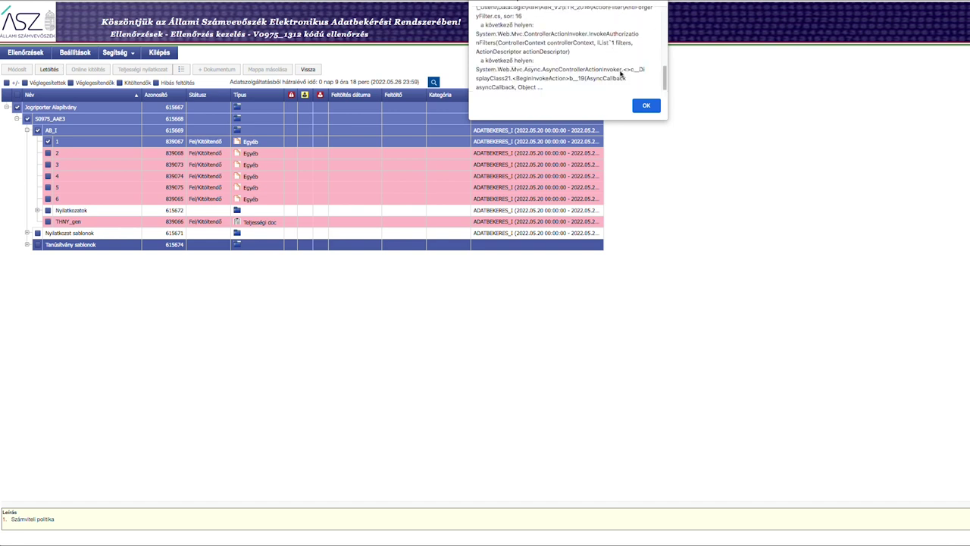
{"action": "left_click", "coordinate": [645, 106]}
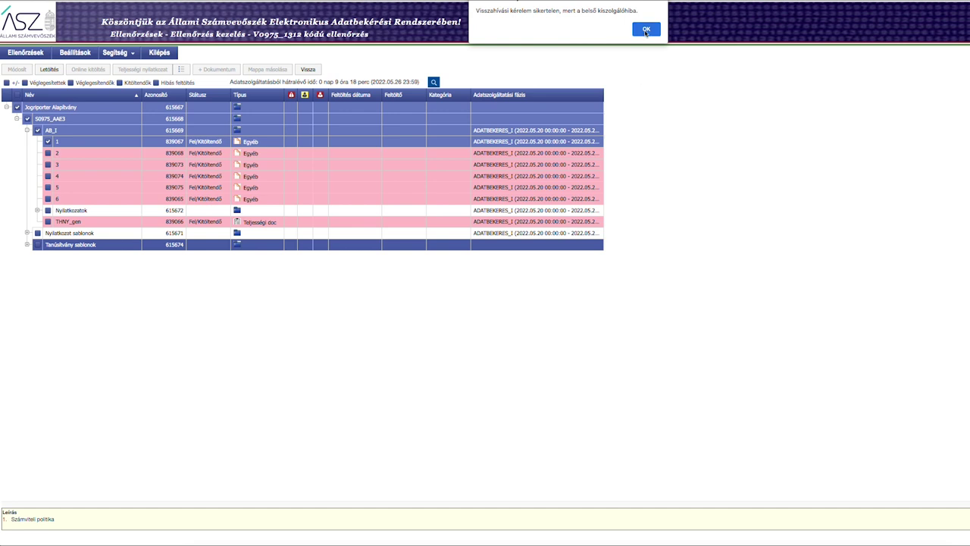
{"action": "left_click", "coordinate": [645, 30]}
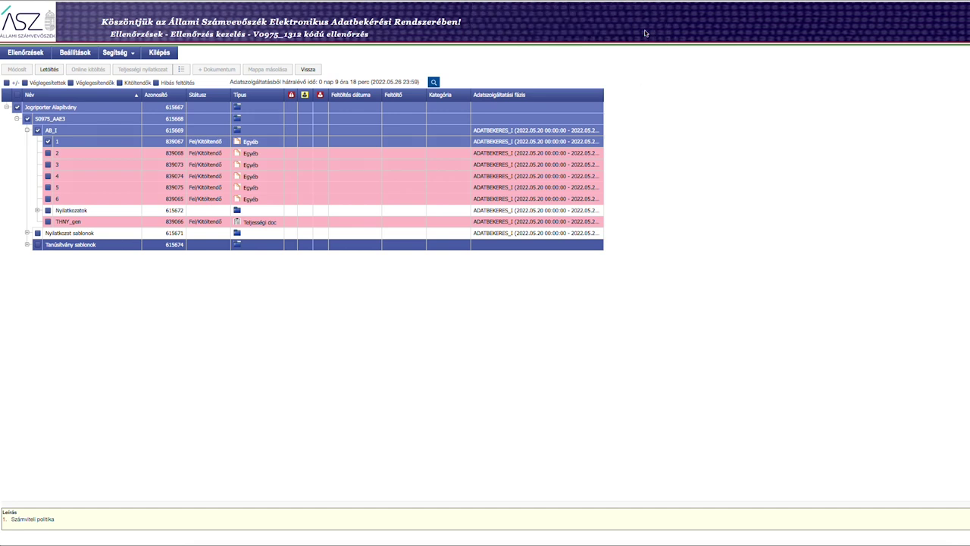
{"action": "left_click", "coordinate": [90, 233]}
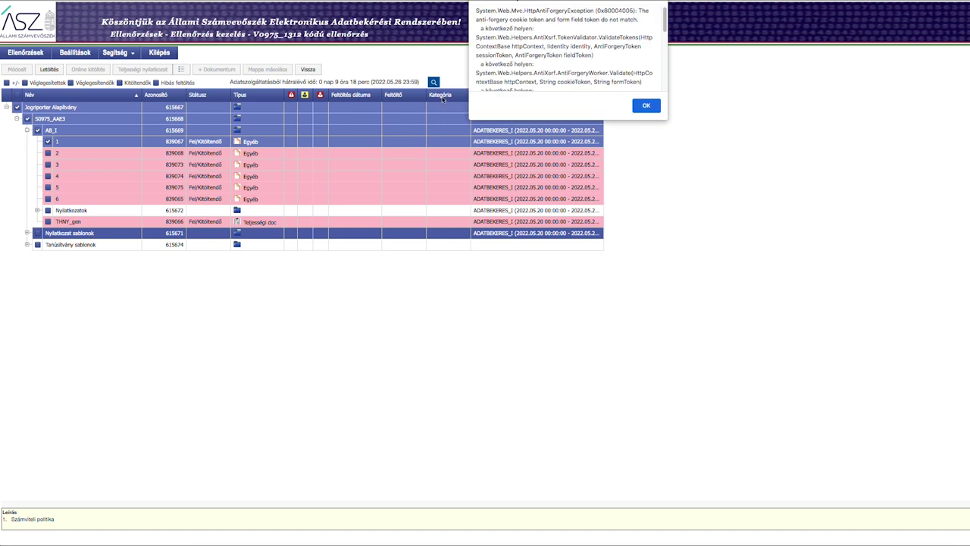
{"action": "scroll", "coordinate": [529, 43], "scroll_direction": "down", "scroll_amount": 5}
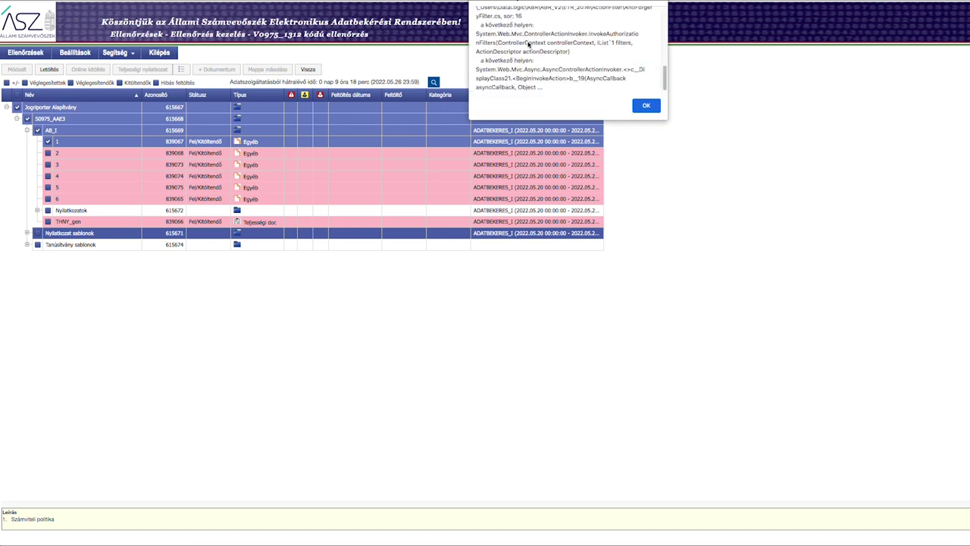
{"action": "left_click", "coordinate": [644, 107]}
{"action": "left_click", "coordinate": [645, 31]}
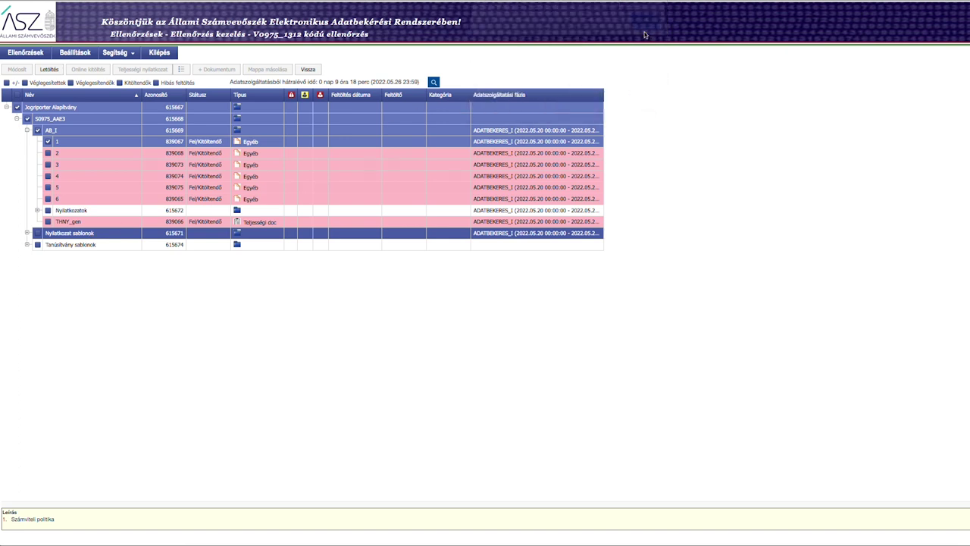
- Try to select request 2 and the Jogriporter Alapítvány root row, dismissing the error messages
{"action": "left_click", "coordinate": [88, 155]}
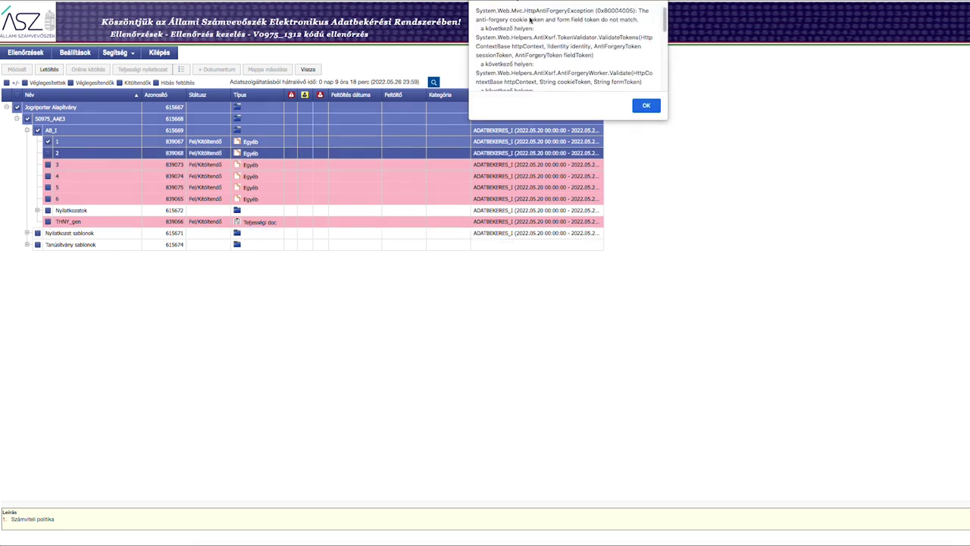
{"action": "scroll", "coordinate": [620, 81], "scroll_direction": "down", "scroll_amount": 5}
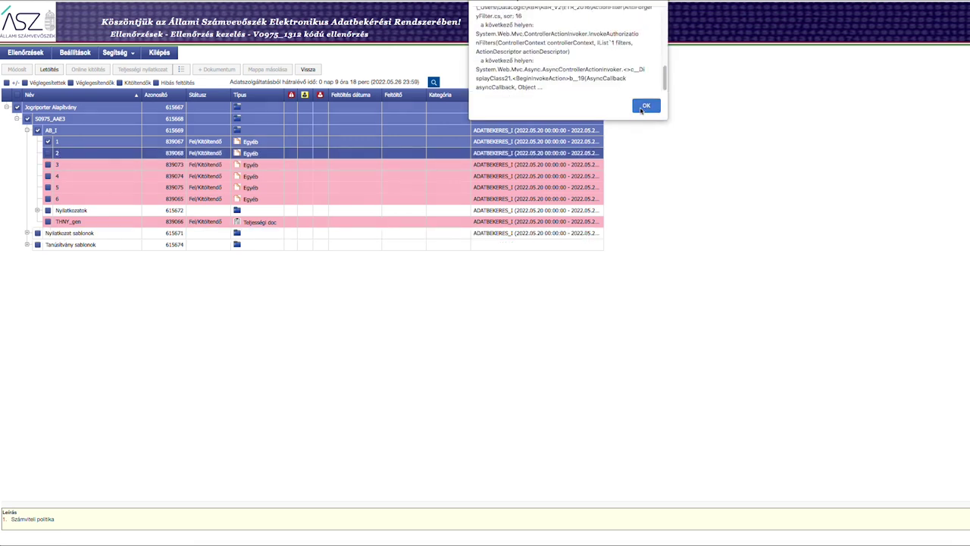
{"action": "left_click", "coordinate": [645, 106]}
{"action": "left_click", "coordinate": [643, 34]}
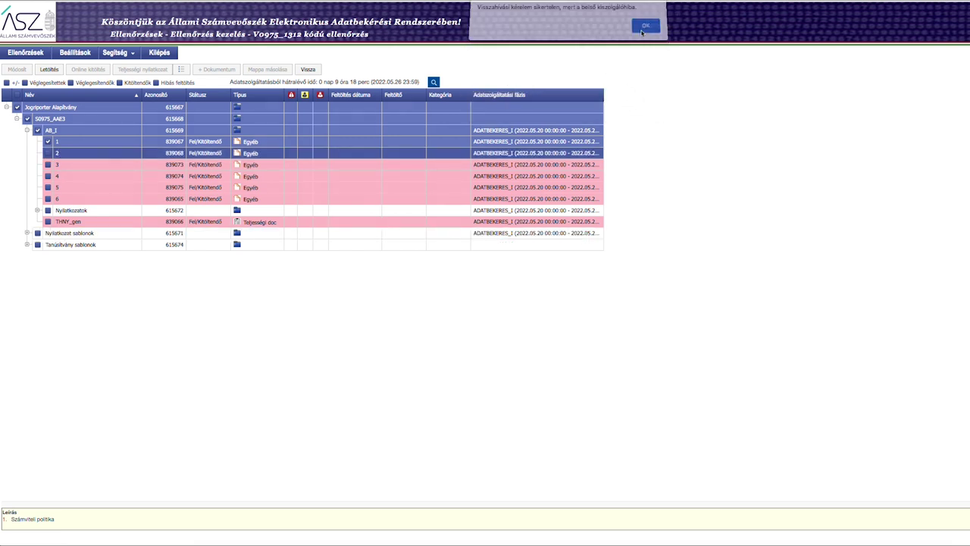
{"action": "left_click", "coordinate": [56, 107]}
{"action": "left_click", "coordinate": [646, 105]}
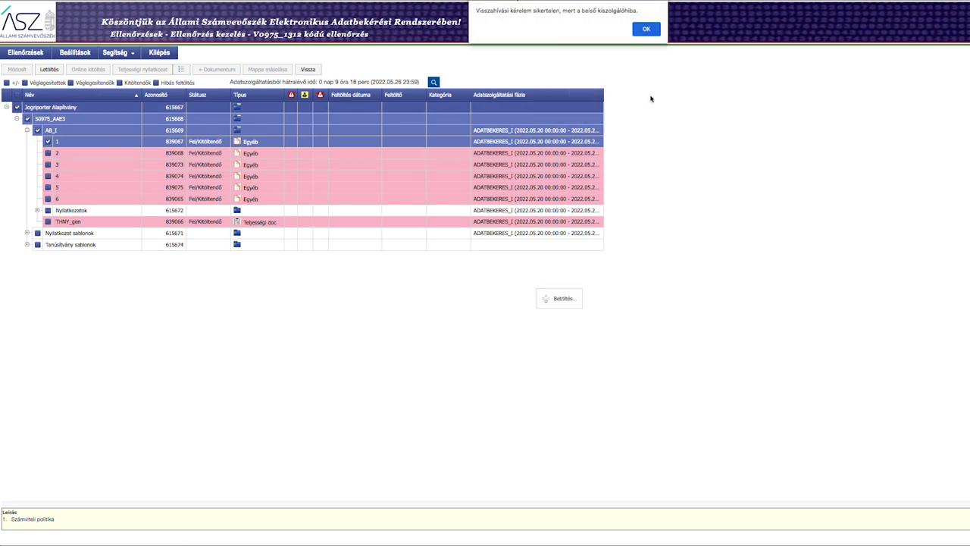
{"action": "left_click", "coordinate": [643, 31]}
- Untick Jogriporter Alapítvány, AB_I and request 1 in the tree, dismissing the error messages
{"action": "left_click", "coordinate": [18, 108]}
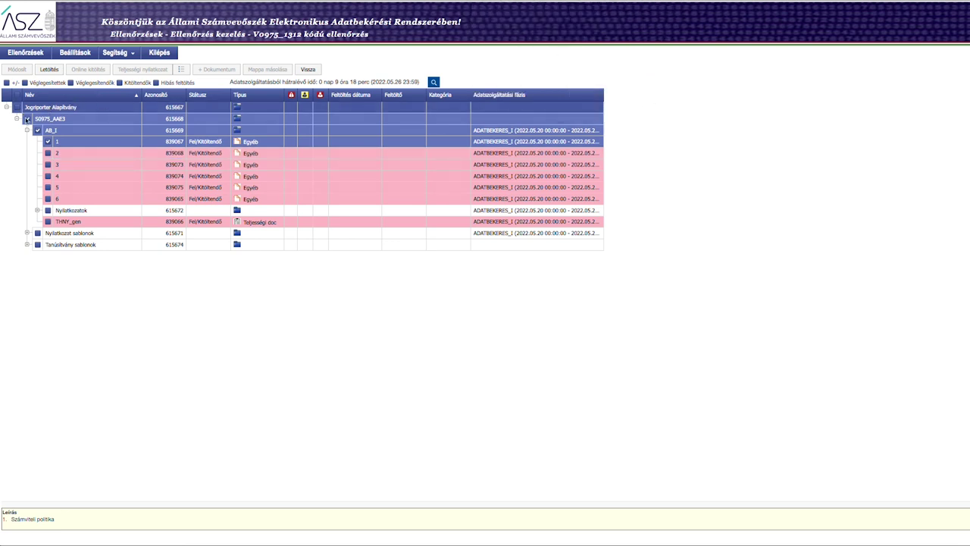
{"action": "left_click", "coordinate": [647, 29]}
{"action": "left_click", "coordinate": [645, 105]}
{"action": "left_click", "coordinate": [37, 130]}
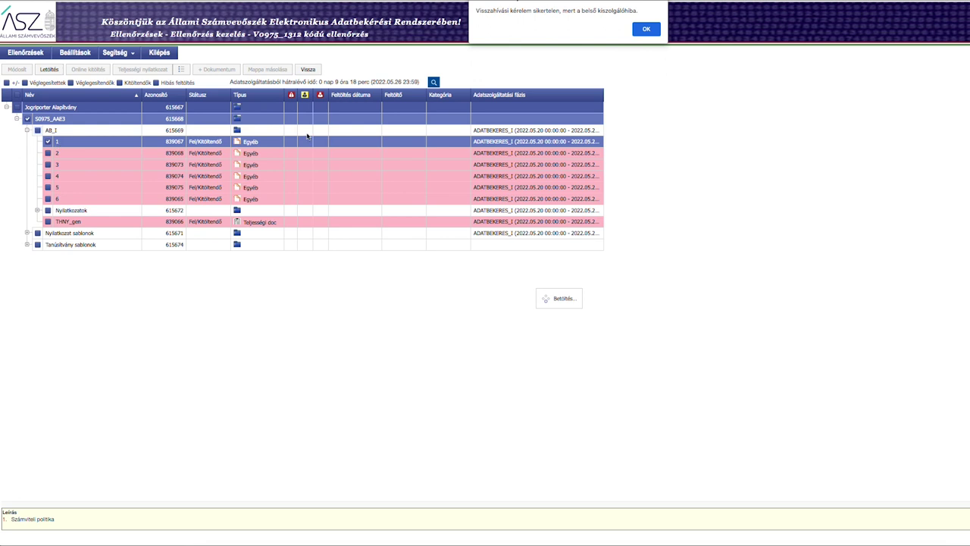
{"action": "left_click", "coordinate": [646, 30]}
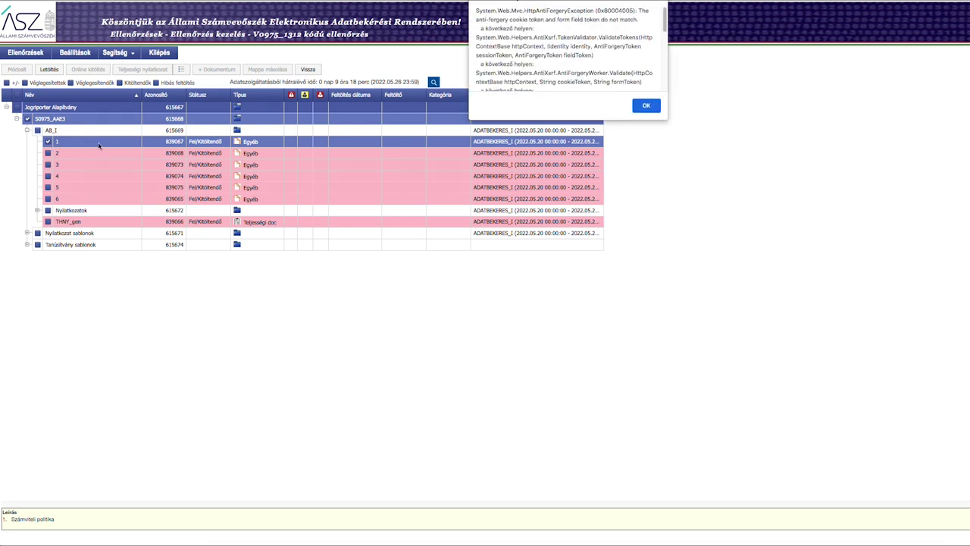
{"action": "left_click", "coordinate": [640, 106]}
{"action": "left_click", "coordinate": [48, 141]}
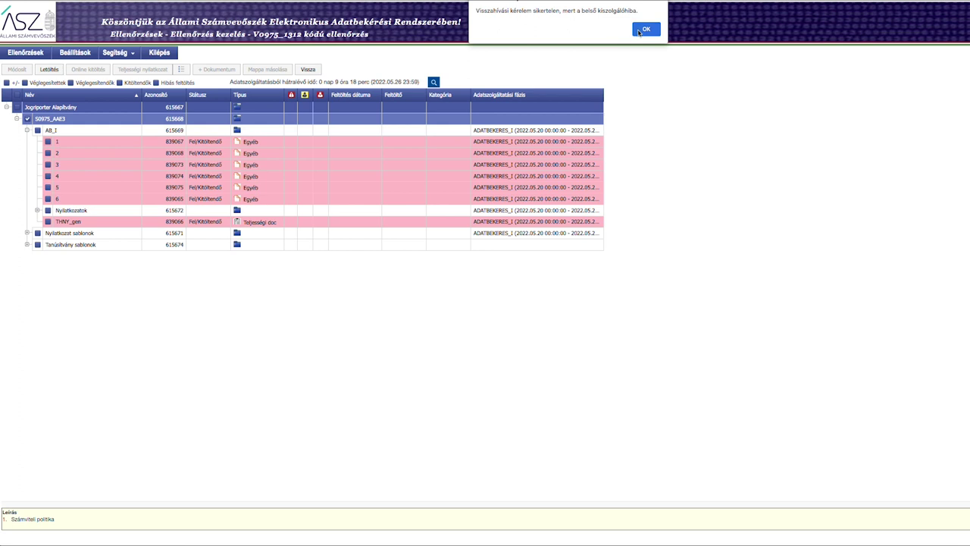
{"action": "left_click", "coordinate": [638, 30]}
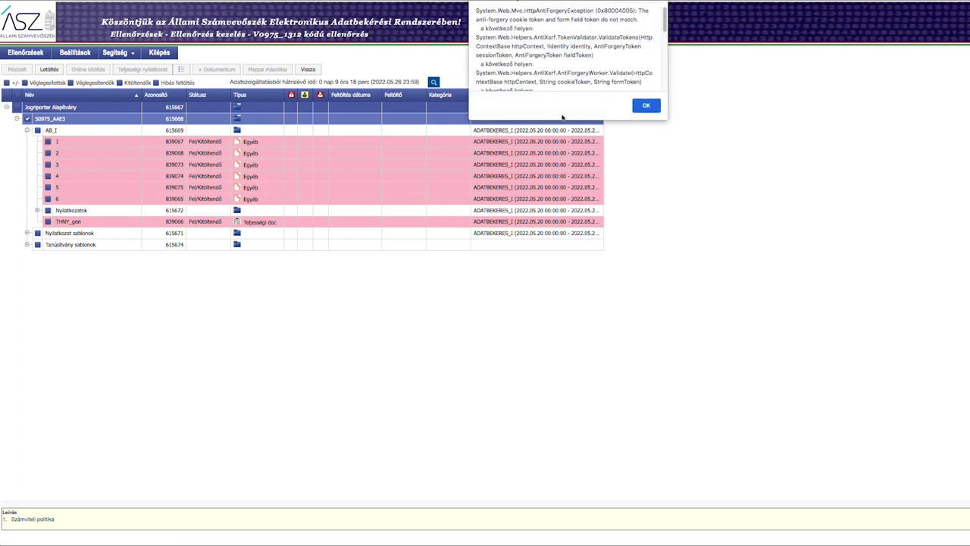
- Try to select request 6, reading and dismissing the error messages
{"action": "scroll", "coordinate": [621, 70], "scroll_direction": "down", "scroll_amount": 5}
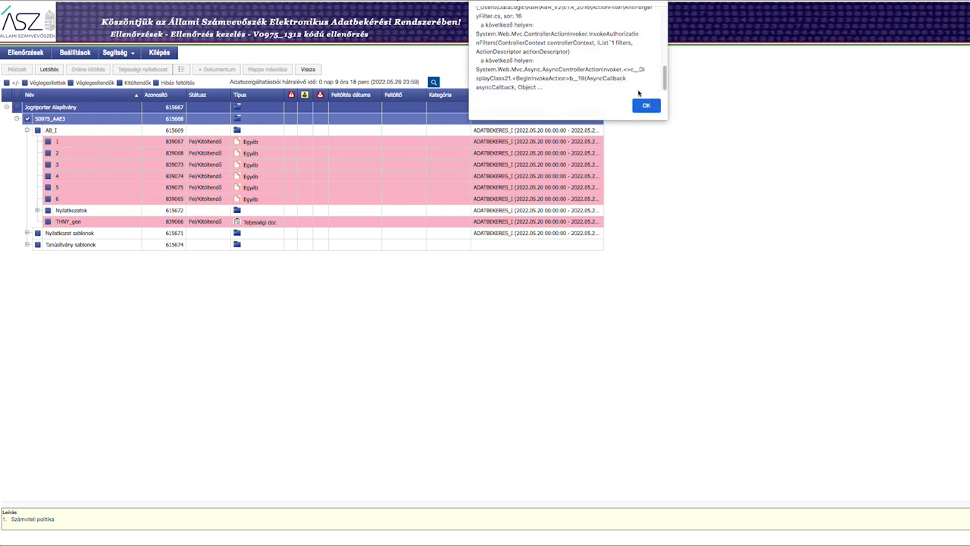
{"action": "left_click", "coordinate": [646, 106]}
{"action": "left_click", "coordinate": [71, 200]}
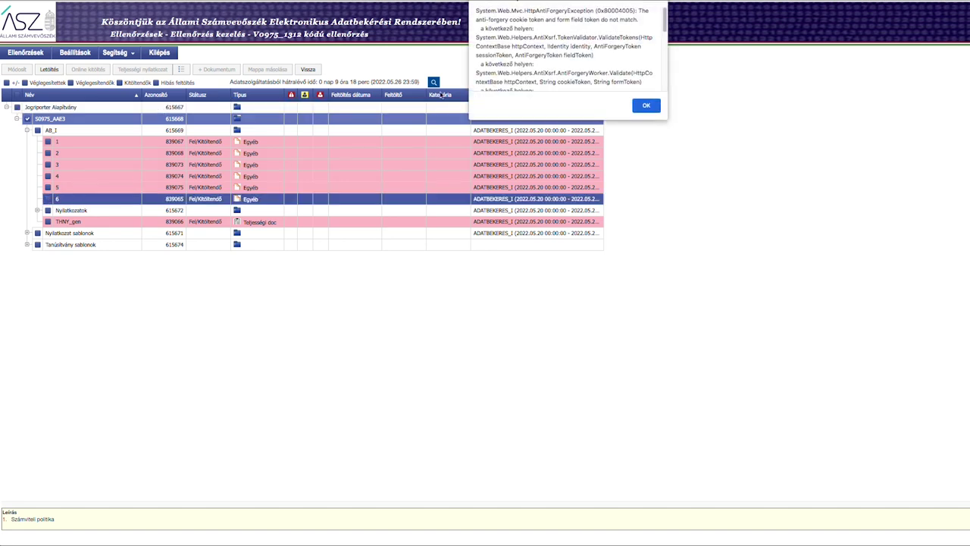
{"action": "left_click", "coordinate": [646, 106]}
{"action": "left_click", "coordinate": [646, 30]}
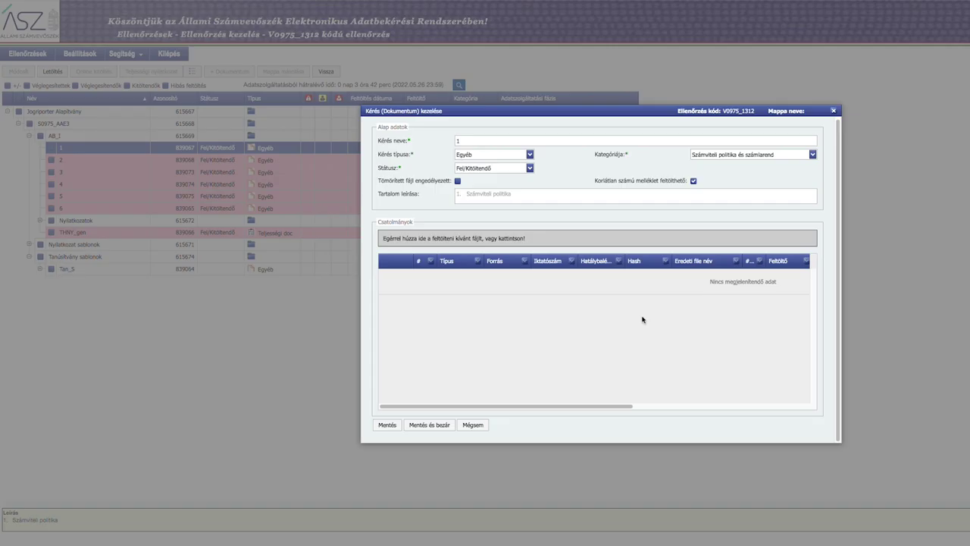
- Try to attach 1_Szamviteli_politika_JA.pdf to request 1, reading and dismissing the error message
{"action": "left_click", "coordinate": [453, 238]}
{"action": "left_click", "coordinate": [363, 18]}
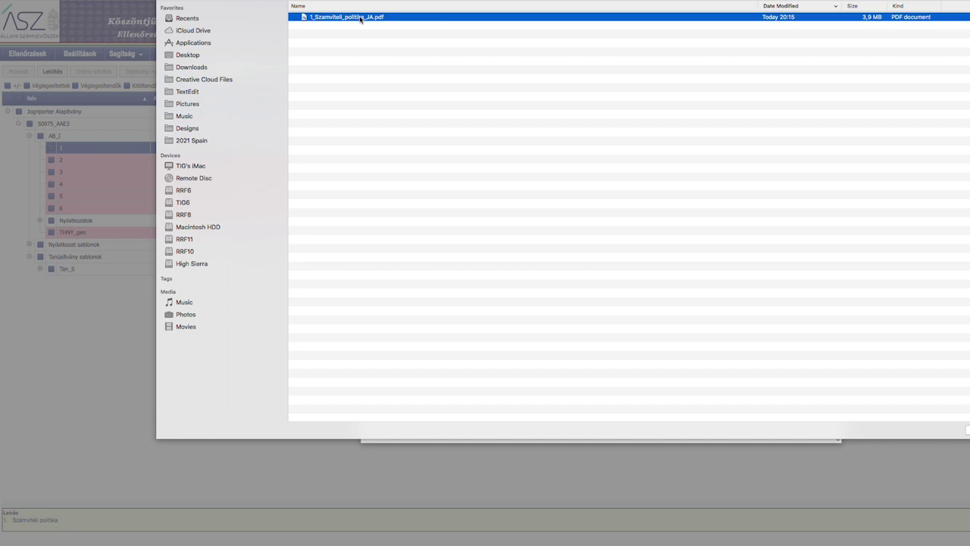
{"action": "key", "text": "Return"}
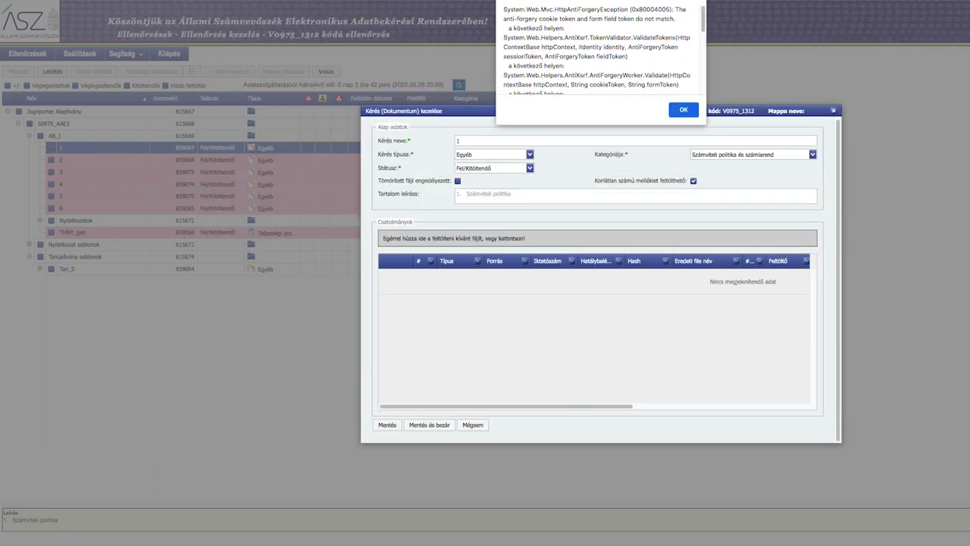
{"action": "left_click_drag", "start_coordinate": [704, 18], "coordinate": [705, 91]}
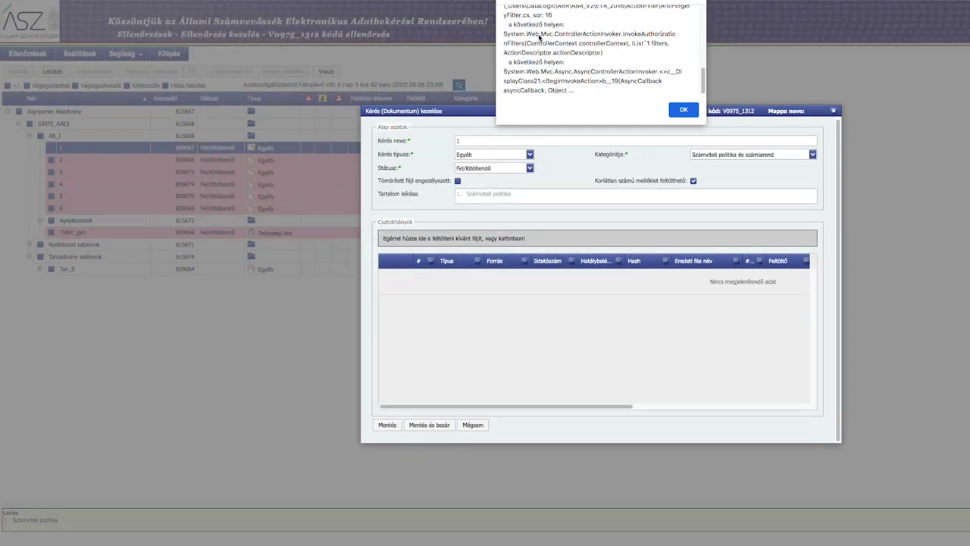
{"action": "left_click", "coordinate": [682, 110]}
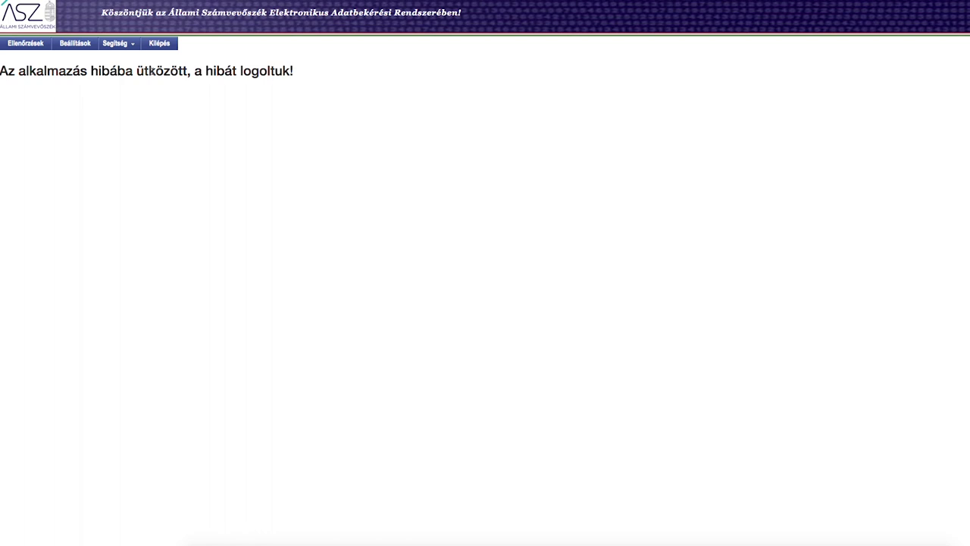
- Reopen the audits section, select request 5 and check which document it requires in the Dokumentumok jegyzéke list
{"action": "left_click", "coordinate": [35, 48]}
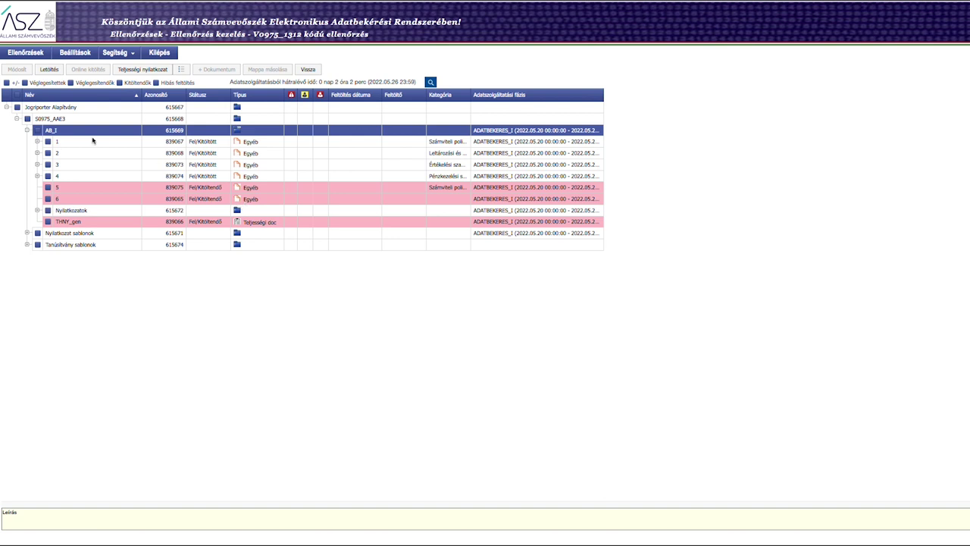
{"action": "left_click", "coordinate": [75, 189]}
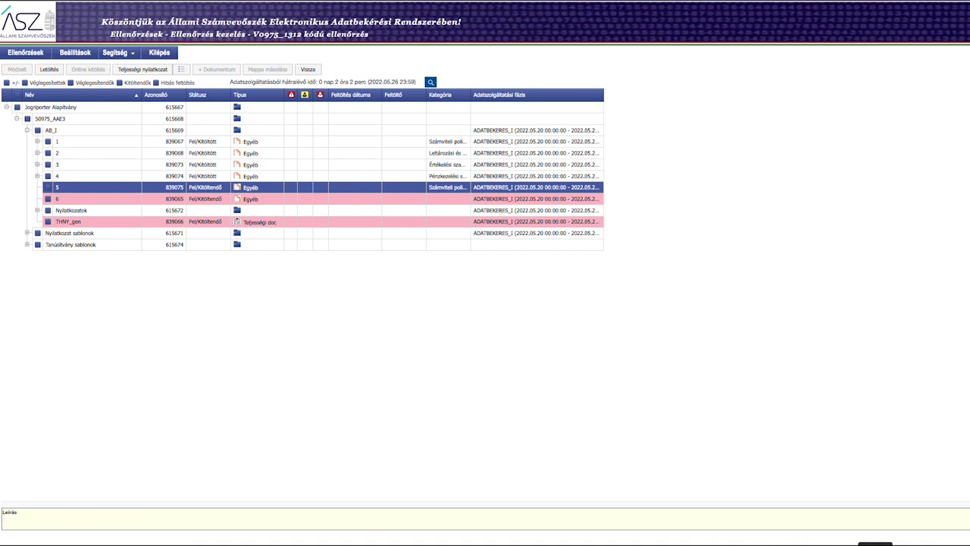
{"action": "scroll", "coordinate": [911, 347], "scroll_direction": "down", "scroll_amount": 10}
{"action": "scroll", "coordinate": [911, 347], "scroll_direction": "down", "scroll_amount": 5}
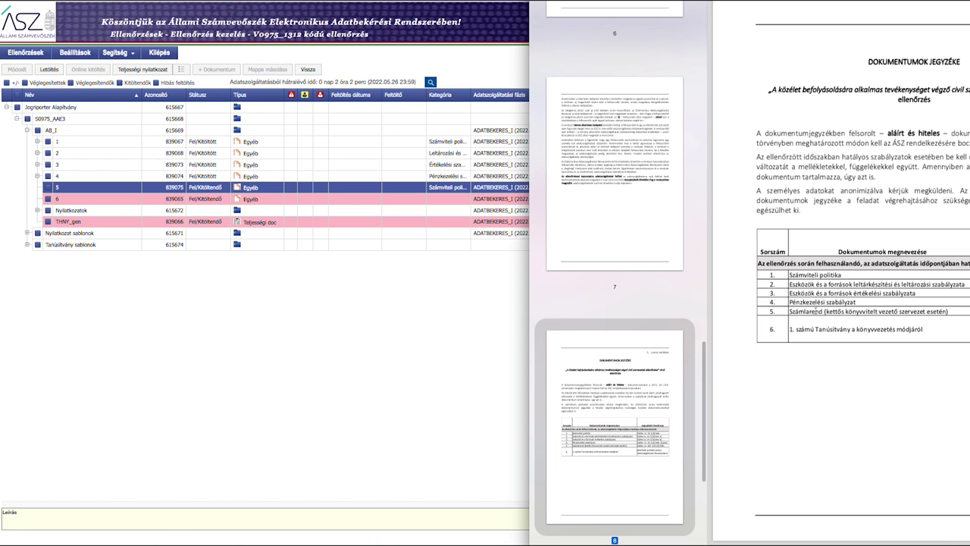
{"action": "left_click", "coordinate": [432, 318]}
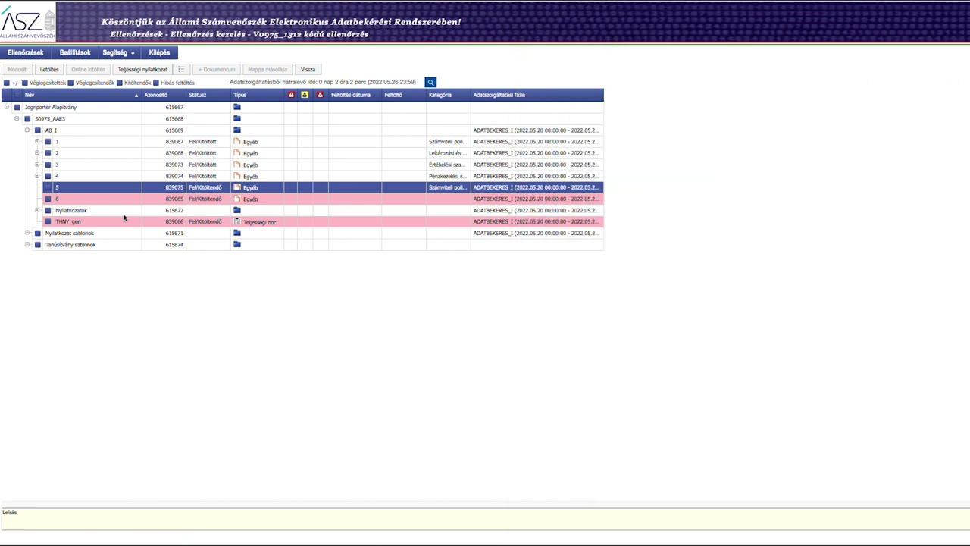
- Attach 5_szlrend_bizonylati_szabalyzat_JA.pdf to request 5, waiting out the unresponsive page, and save and close the request
{"action": "left_click", "coordinate": [48, 187]}
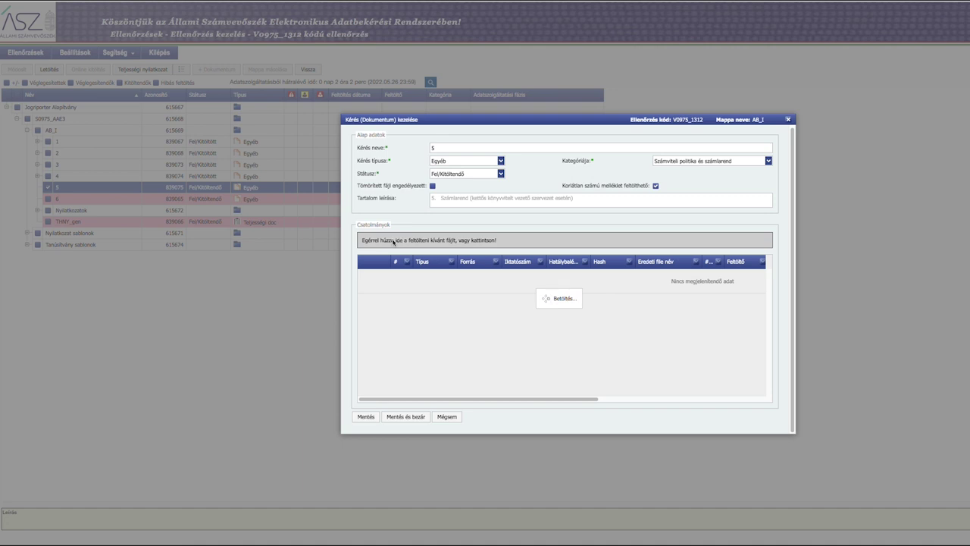
{"action": "left_click", "coordinate": [388, 240]}
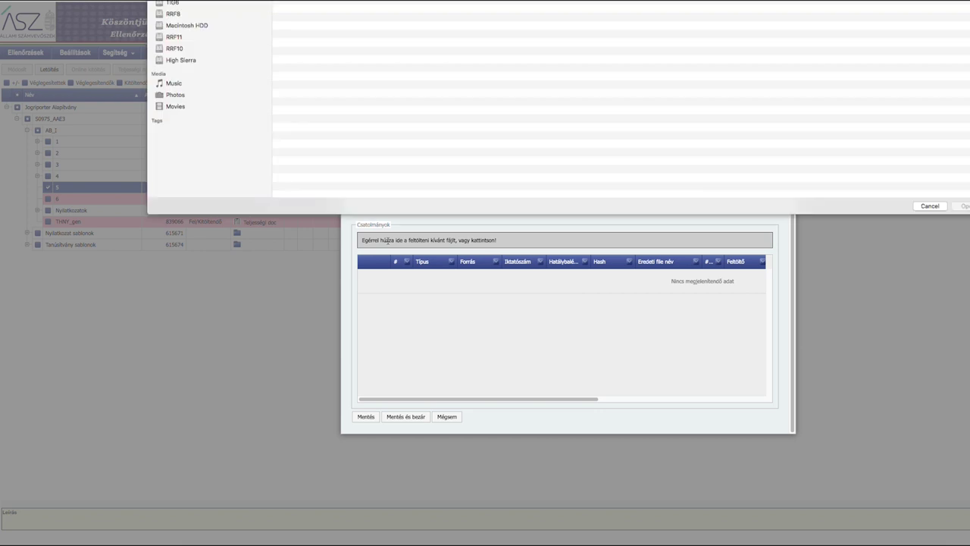
{"action": "left_click", "coordinate": [326, 36]}
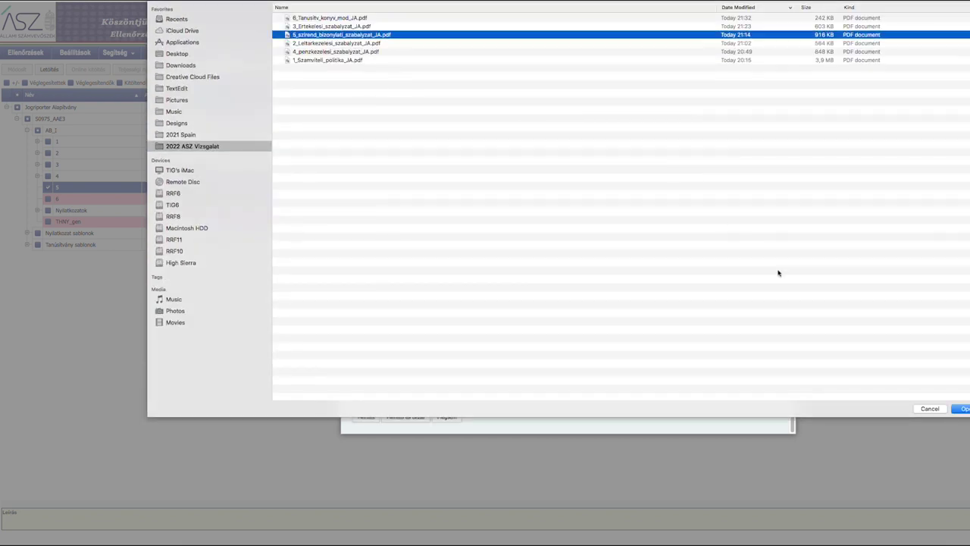
{"action": "left_click", "coordinate": [961, 409]}
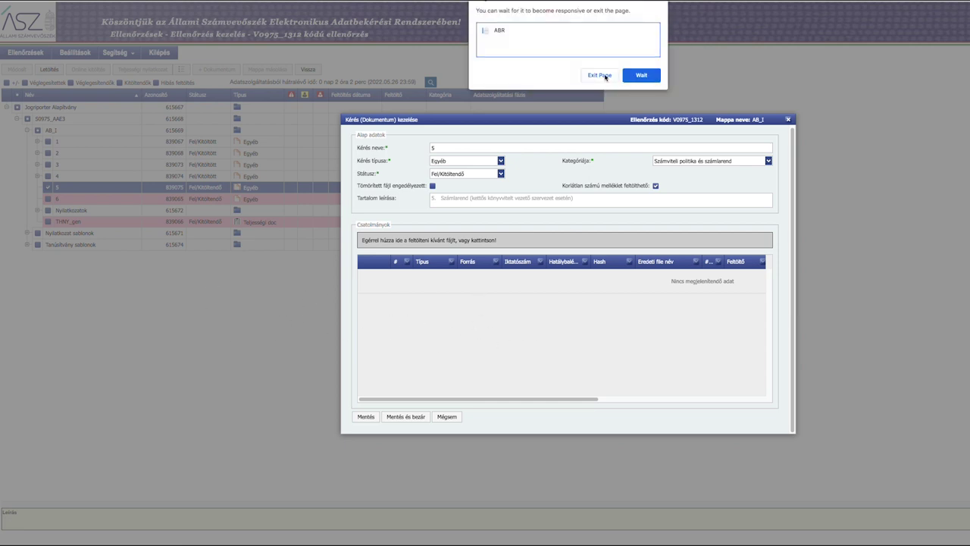
{"action": "left_click", "coordinate": [643, 76]}
{"action": "left_click", "coordinate": [643, 76]}
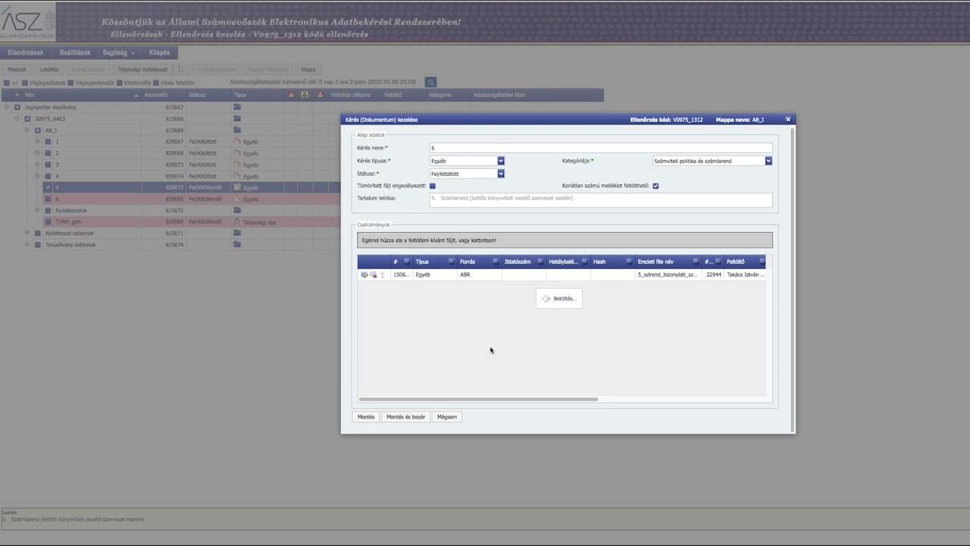
{"action": "left_click", "coordinate": [407, 417]}
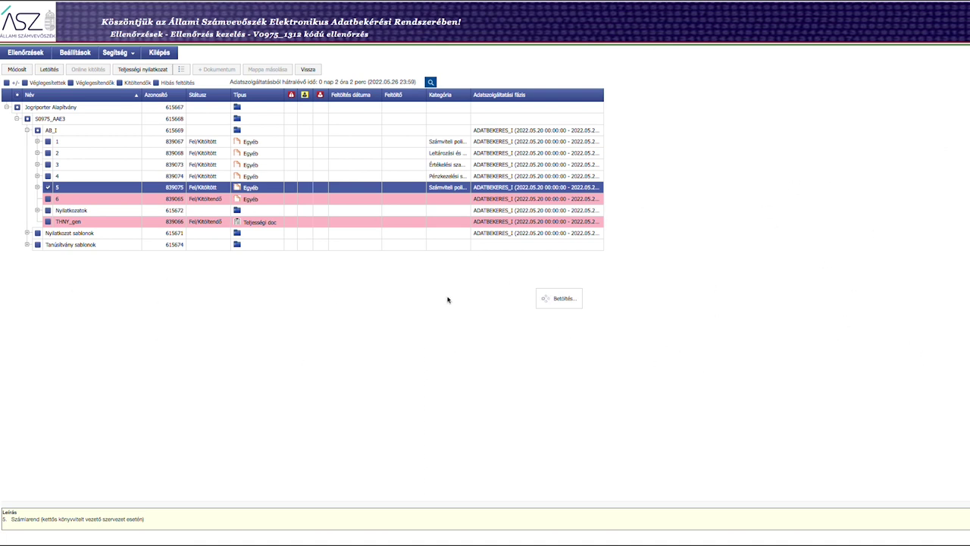
- Tick request 6 in the tree, reading and dismissing the error messages
{"action": "left_click", "coordinate": [47, 199]}
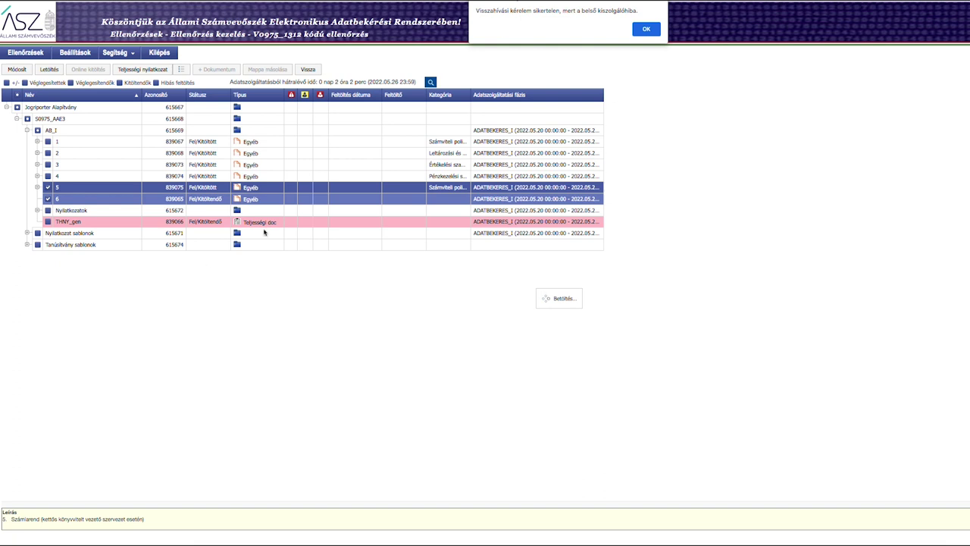
{"action": "left_click_drag", "start_coordinate": [636, 11], "coordinate": [476, 12]}
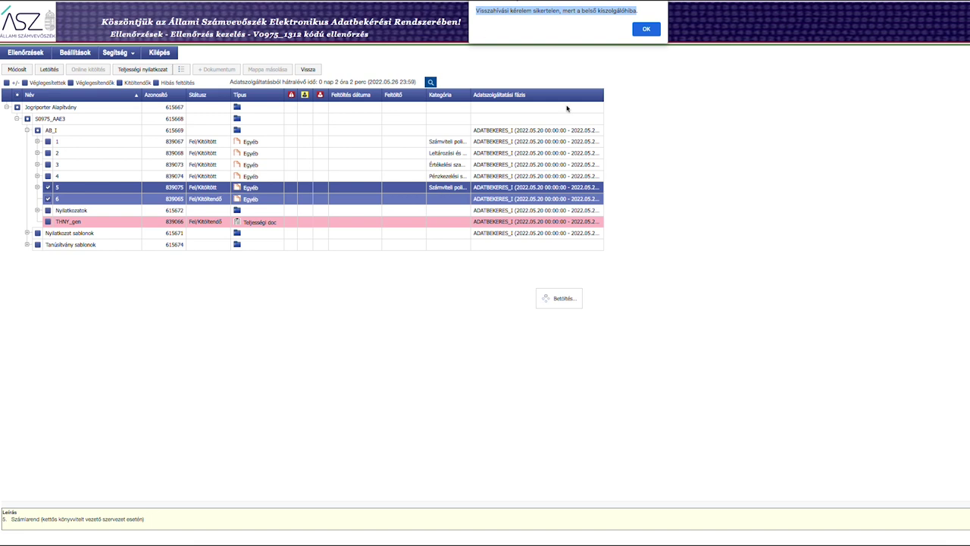
{"action": "left_click", "coordinate": [646, 30]}
{"action": "left_click", "coordinate": [645, 106]}
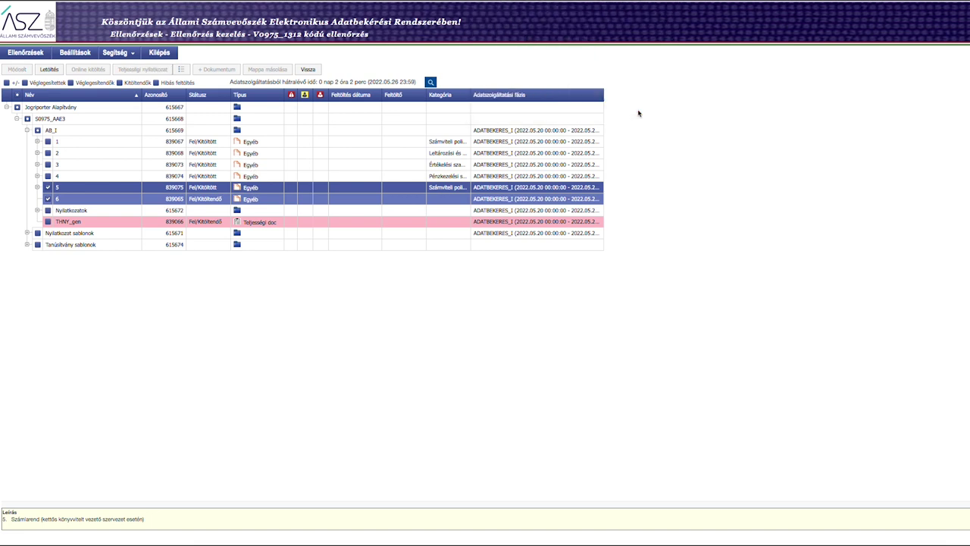
- Untick request 5 so that only request 6 is selected, dismissing the error messages
{"action": "left_click", "coordinate": [53, 190]}
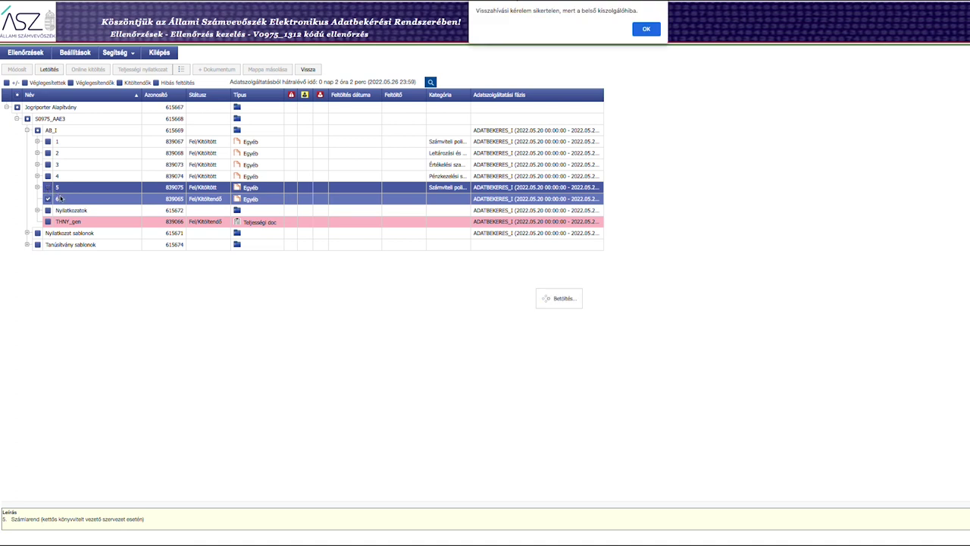
{"action": "left_click", "coordinate": [646, 28]}
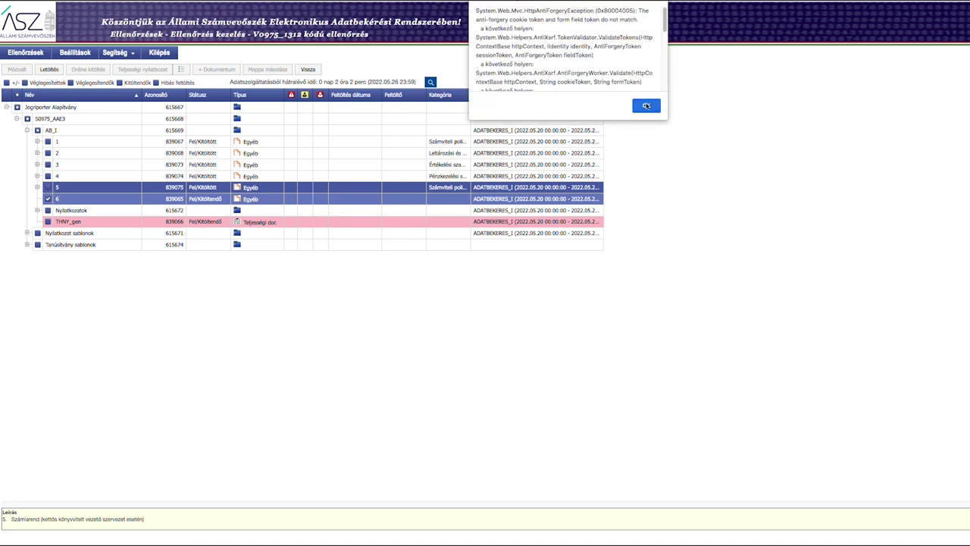
{"action": "left_click", "coordinate": [646, 107]}
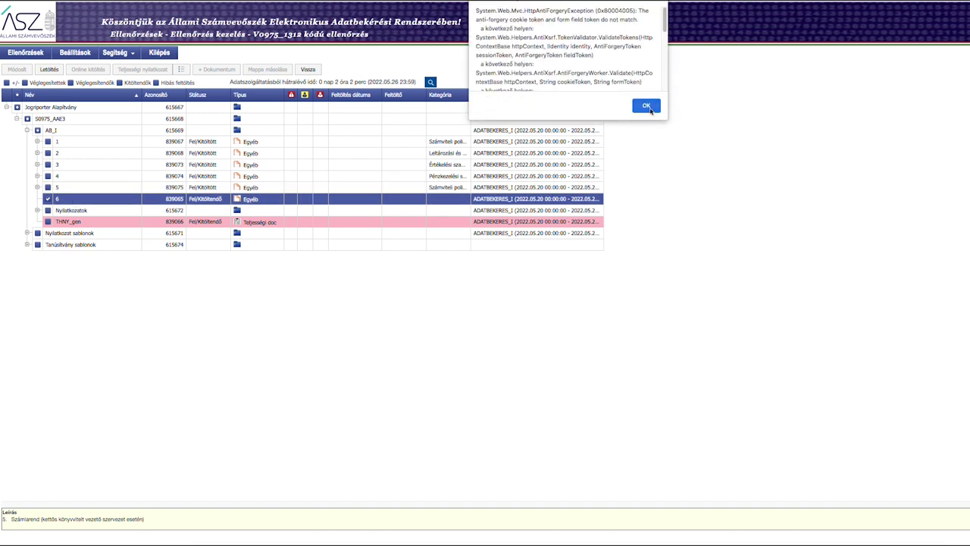
{"action": "left_click", "coordinate": [647, 106]}
{"action": "left_click", "coordinate": [646, 30]}
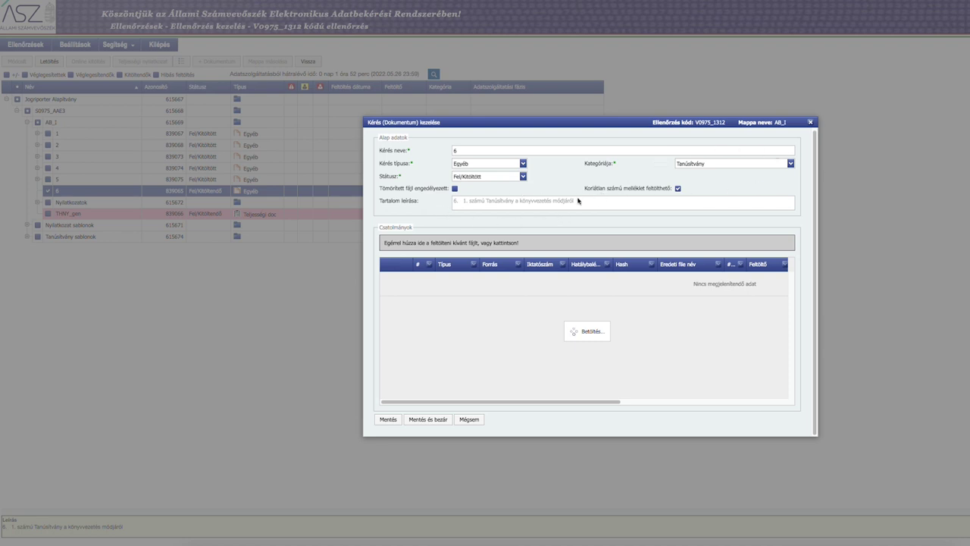
- Attach 6_Tanusitv_konyv_mod_JA.pdf to request 6 and keep waiting for the unresponsive page
{"action": "left_click", "coordinate": [500, 242]}
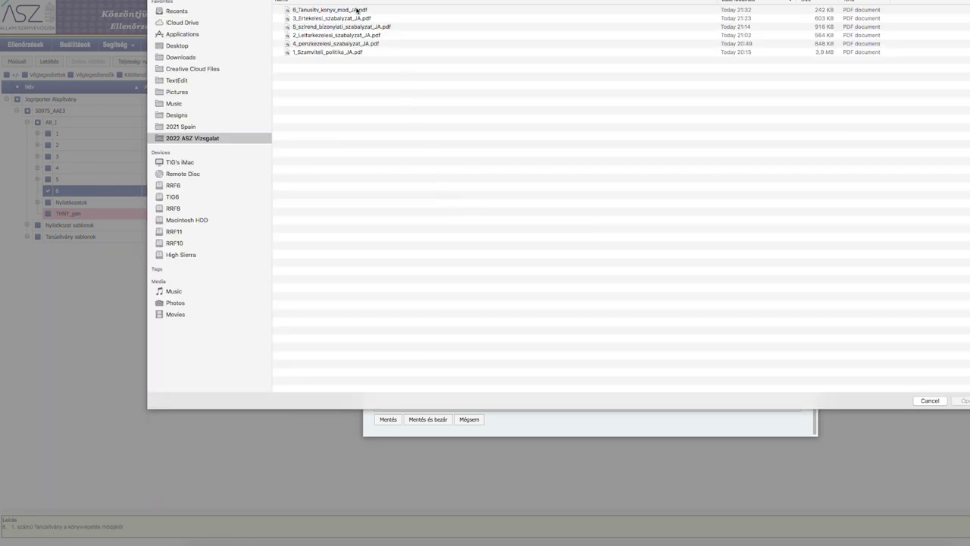
{"action": "left_click", "coordinate": [357, 10]}
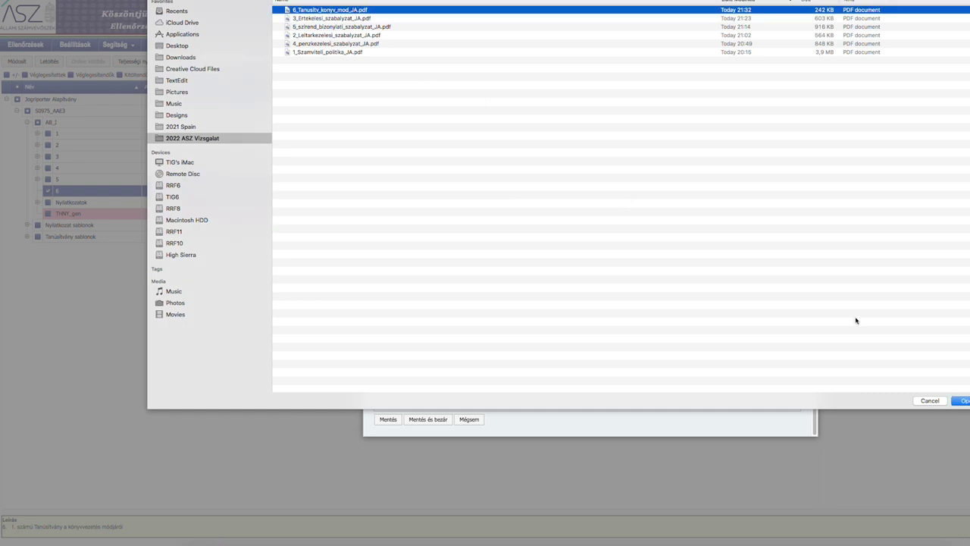
{"action": "left_click", "coordinate": [961, 401]}
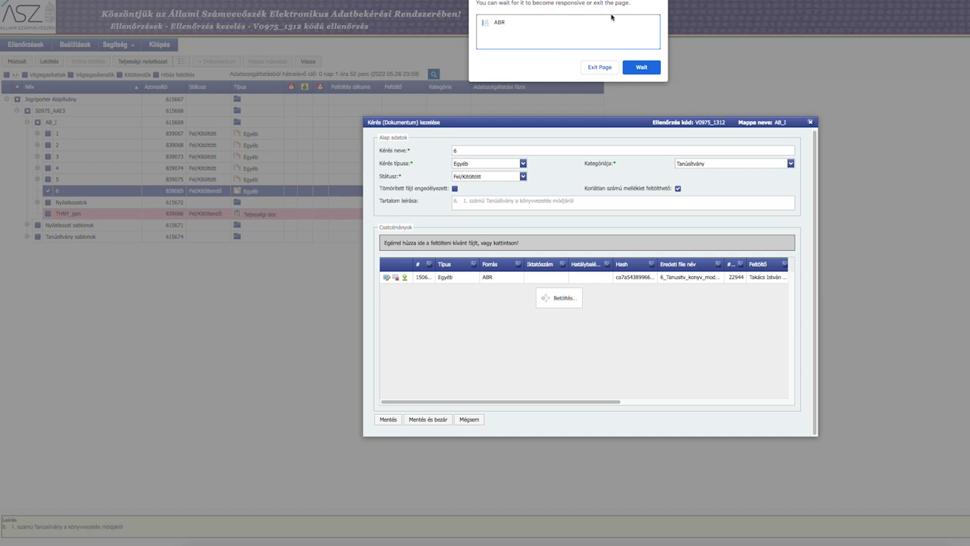
{"action": "left_click", "coordinate": [638, 68]}
{"action": "left_click", "coordinate": [641, 67]}
{"action": "left_click", "coordinate": [643, 68]}
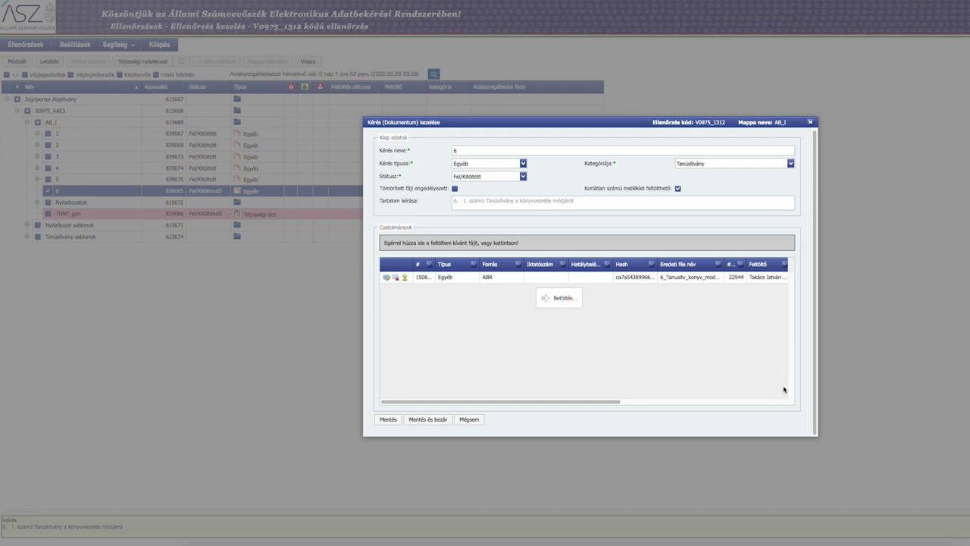
- Cancel the reopened file chooser, then save and close request 6
{"action": "left_click", "coordinate": [549, 302]}
{"action": "left_click", "coordinate": [930, 400]}
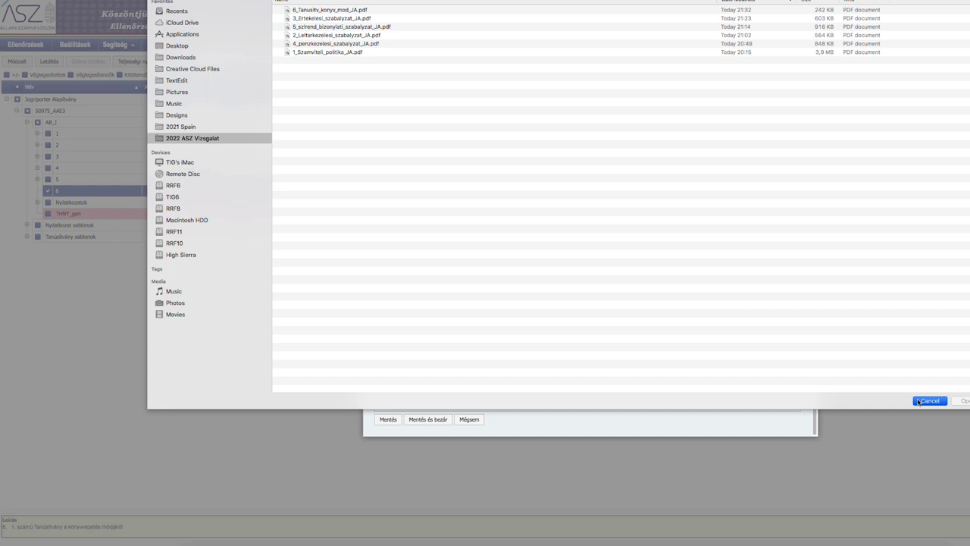
{"action": "left_click", "coordinate": [594, 340]}
{"action": "left_click", "coordinate": [930, 401]}
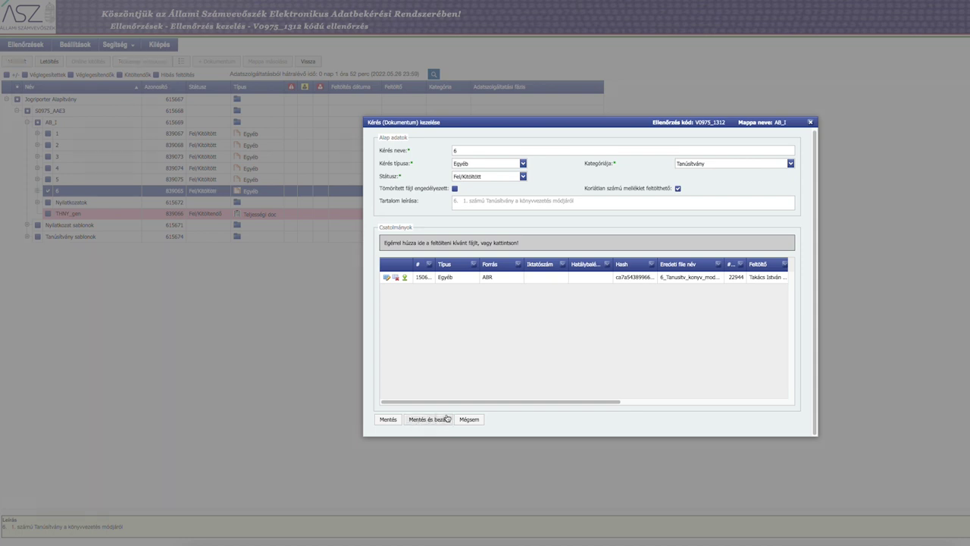
{"action": "left_click", "coordinate": [427, 422]}
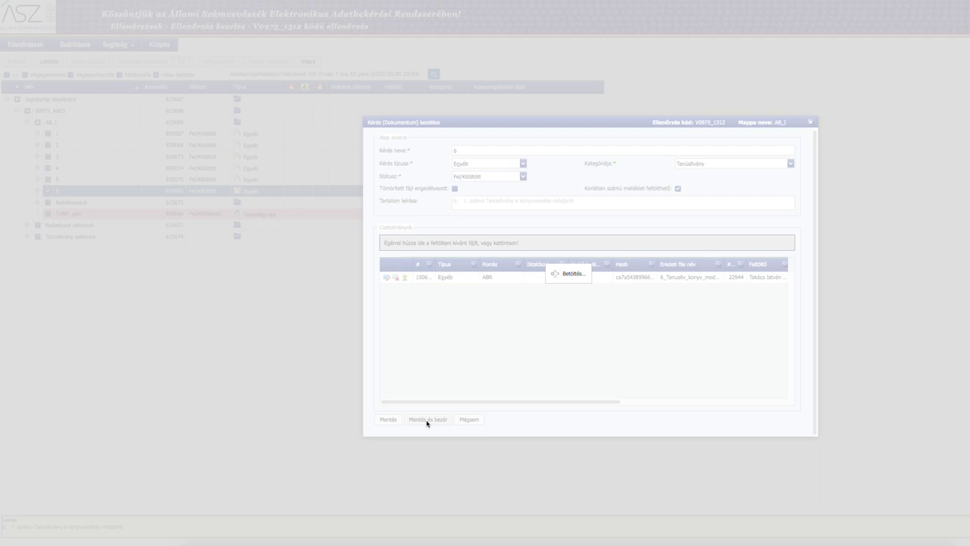
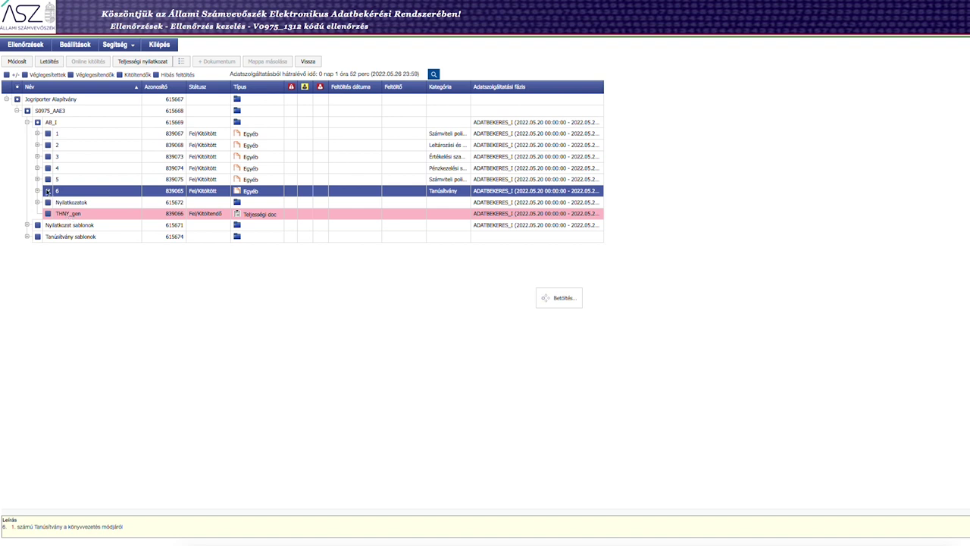
- Untick request 6 and reopen the audits section from the application error page
{"action": "left_click", "coordinate": [48, 191]}
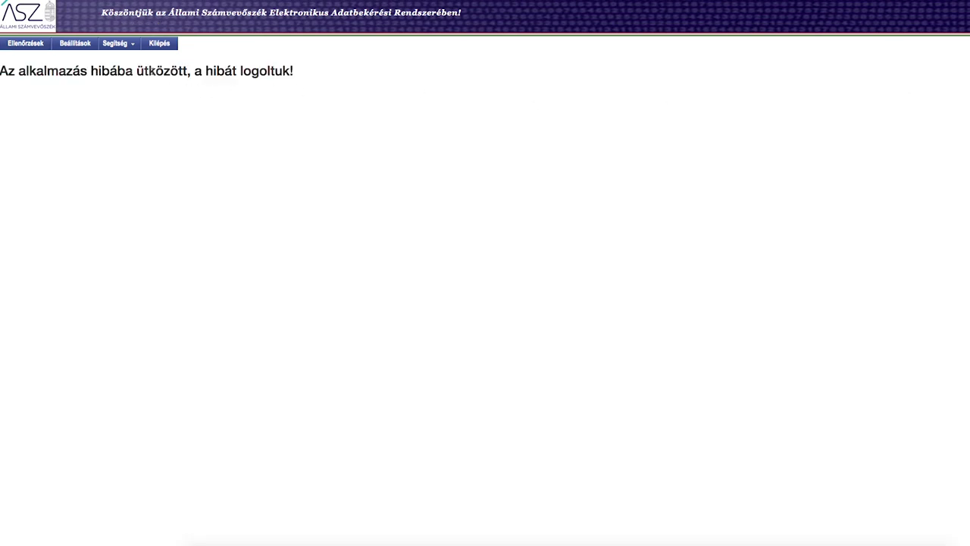
{"action": "left_click", "coordinate": [36, 47]}
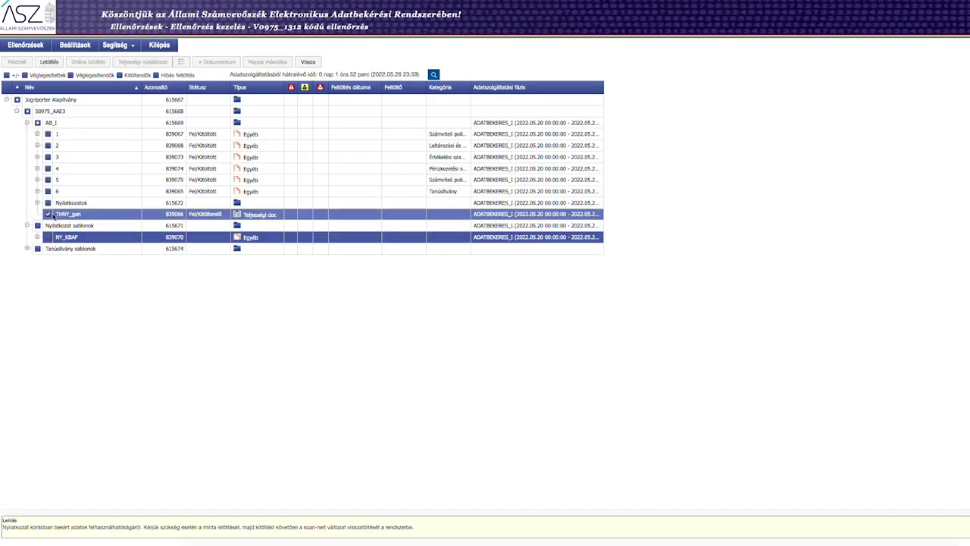
- Try twice to download the ticked THNY_gen completeness document, dismissing the server error messages
{"action": "left_click", "coordinate": [49, 63]}
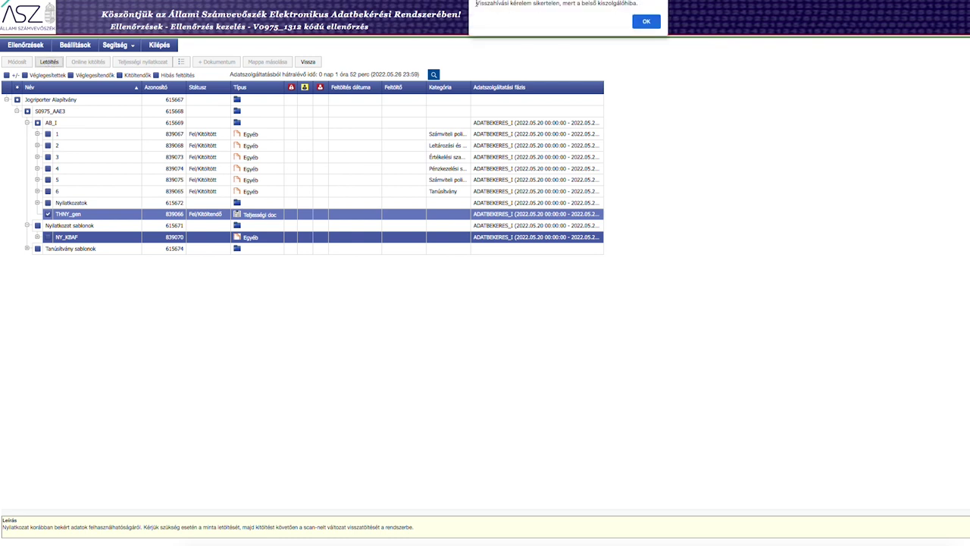
{"action": "left_click_drag", "start_coordinate": [476, 3], "coordinate": [641, 5]}
{"action": "left_click", "coordinate": [645, 21]}
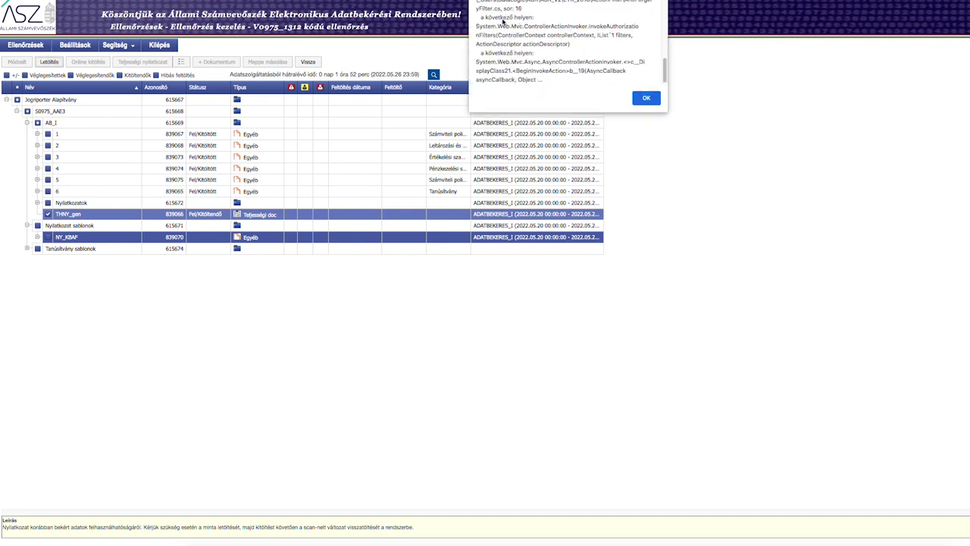
{"action": "left_click", "coordinate": [646, 98]}
{"action": "left_click", "coordinate": [55, 63]}
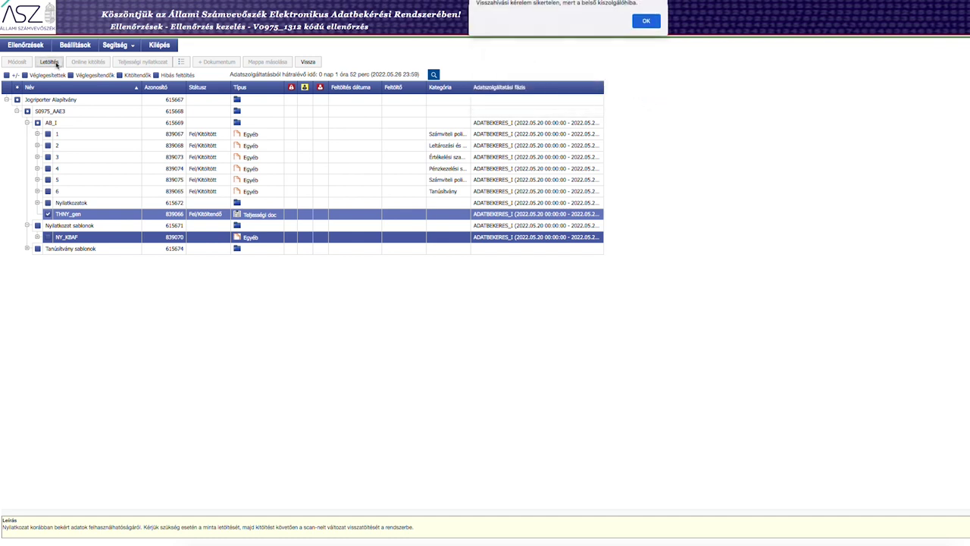
{"action": "left_click_drag", "start_coordinate": [509, 4], "coordinate": [602, 3]}
{"action": "left_click", "coordinate": [657, 20]}
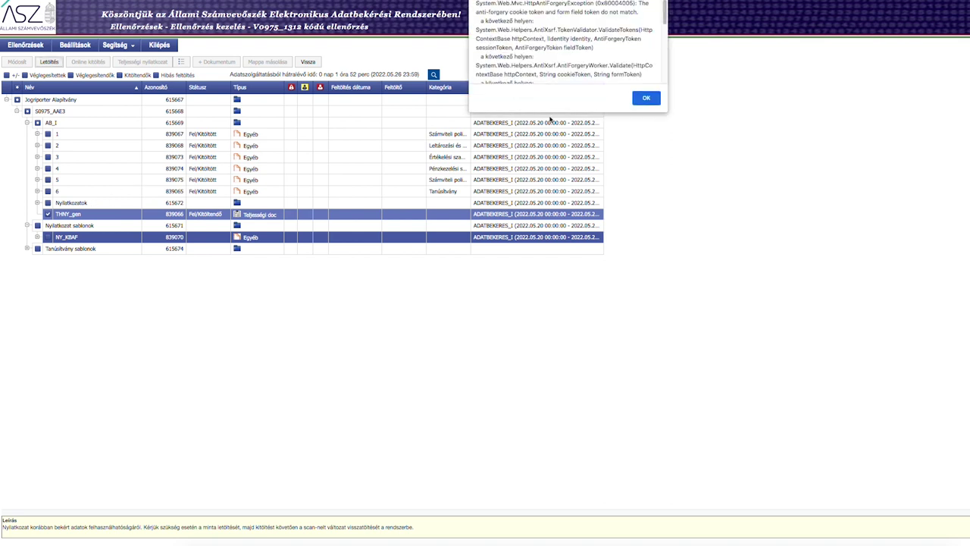
{"action": "left_click", "coordinate": [656, 98]}
- Select the THNY_gen row and try its download again, dismissing the error messages
{"action": "left_click", "coordinate": [49, 215]}
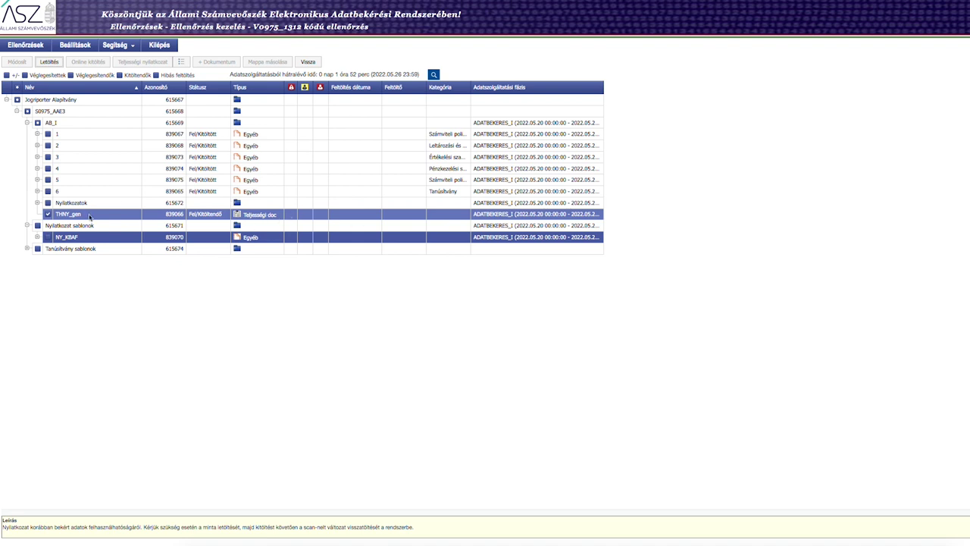
{"action": "left_click", "coordinate": [75, 216]}
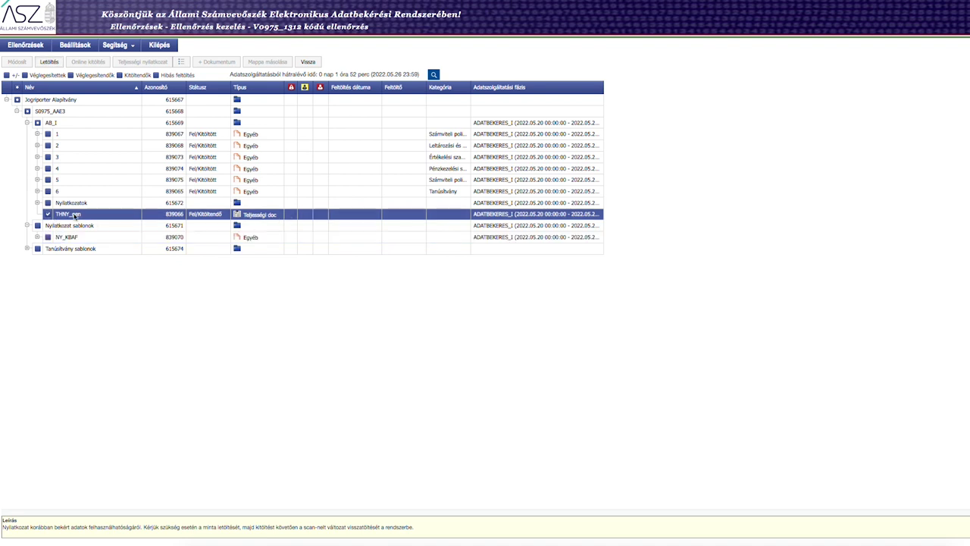
{"action": "left_click", "coordinate": [645, 98]}
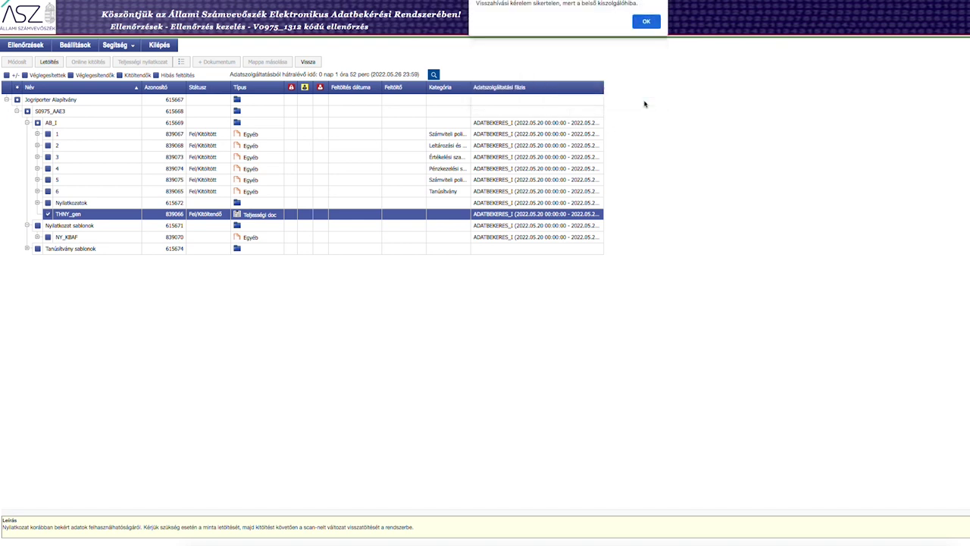
{"action": "left_click", "coordinate": [645, 22]}
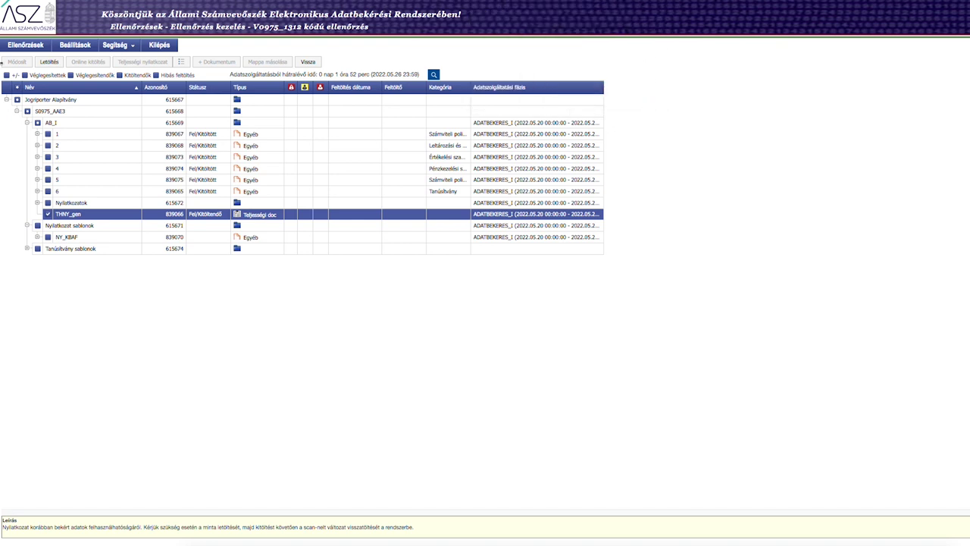
{"action": "left_click", "coordinate": [50, 64]}
{"action": "left_click", "coordinate": [645, 21]}
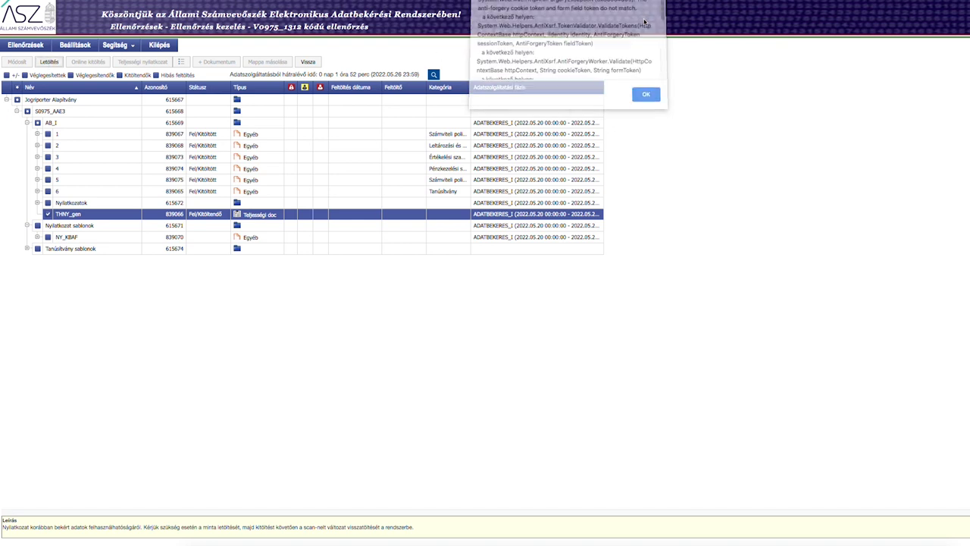
{"action": "left_click", "coordinate": [645, 97]}
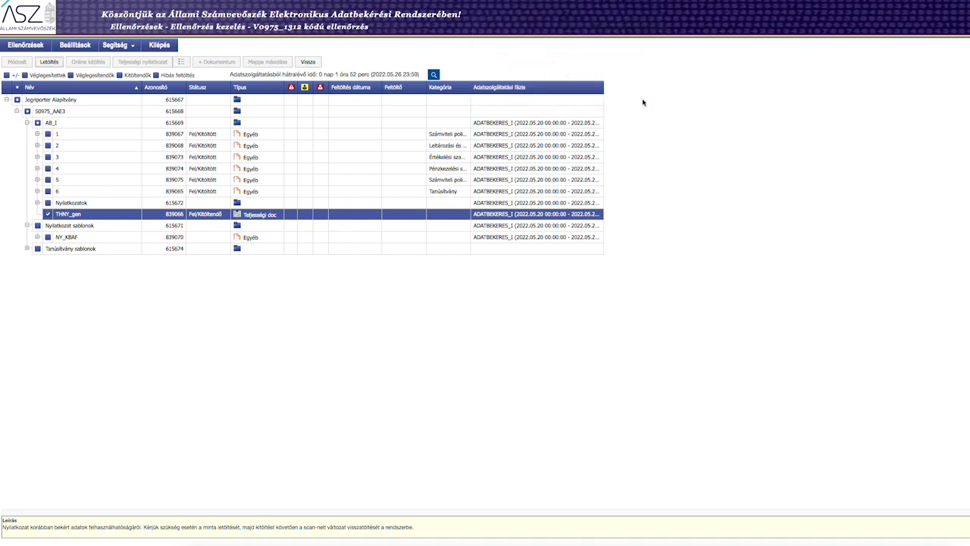
- Clear the browser's cached images and files for all time in the Chrome privacy settings
{"action": "left_click", "coordinate": [31, 0]}
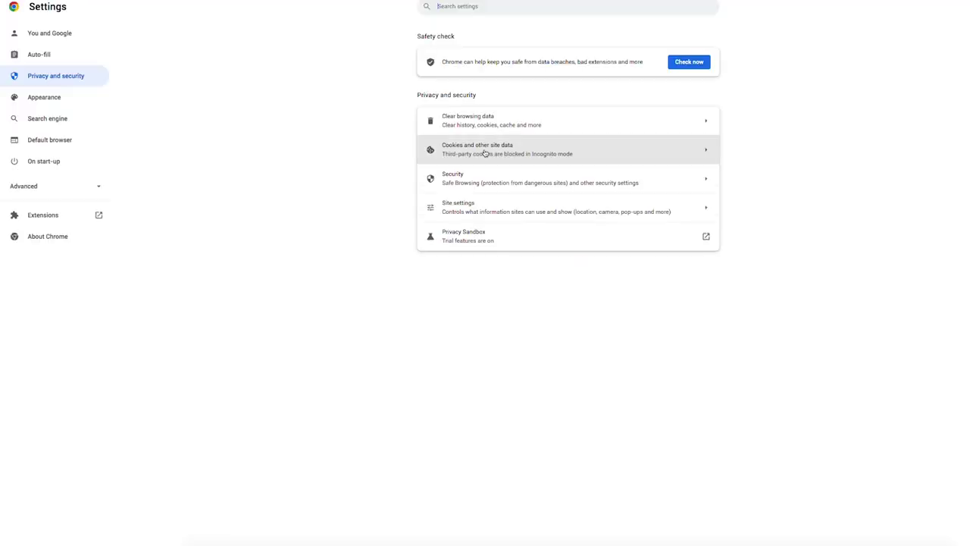
{"action": "left_click", "coordinate": [479, 130]}
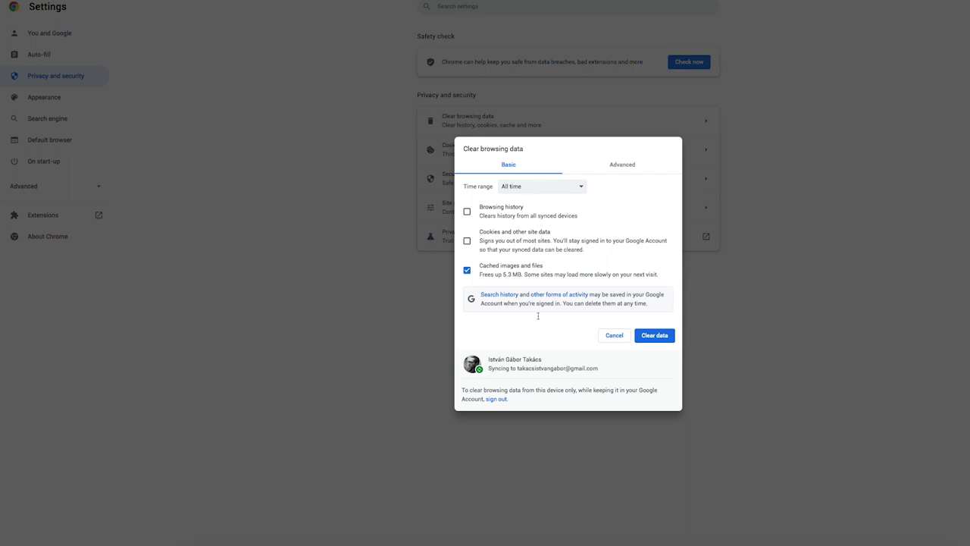
{"action": "left_click", "coordinate": [664, 339]}
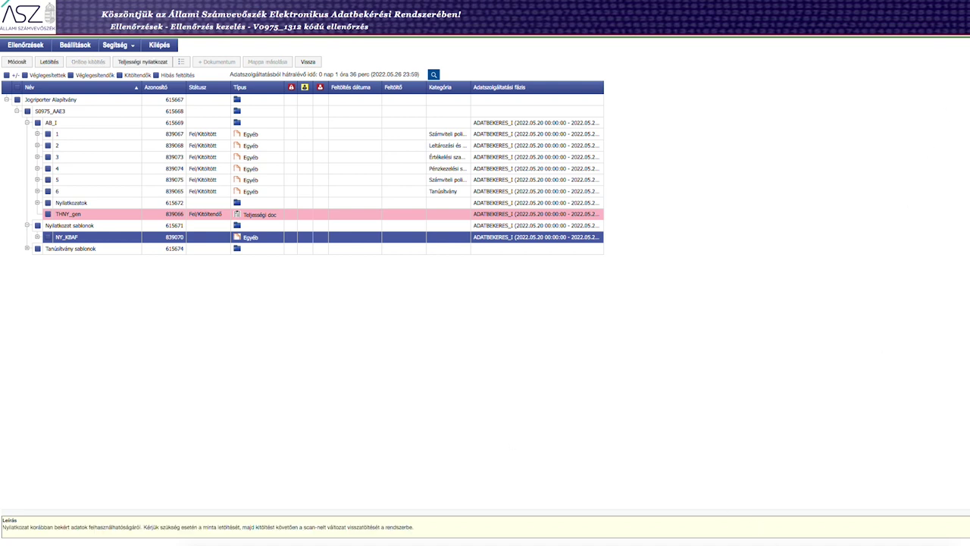
- Select the unticked THNY_gen row, try to download its attachment and dismiss the message
{"action": "left_click", "coordinate": [67, 215]}
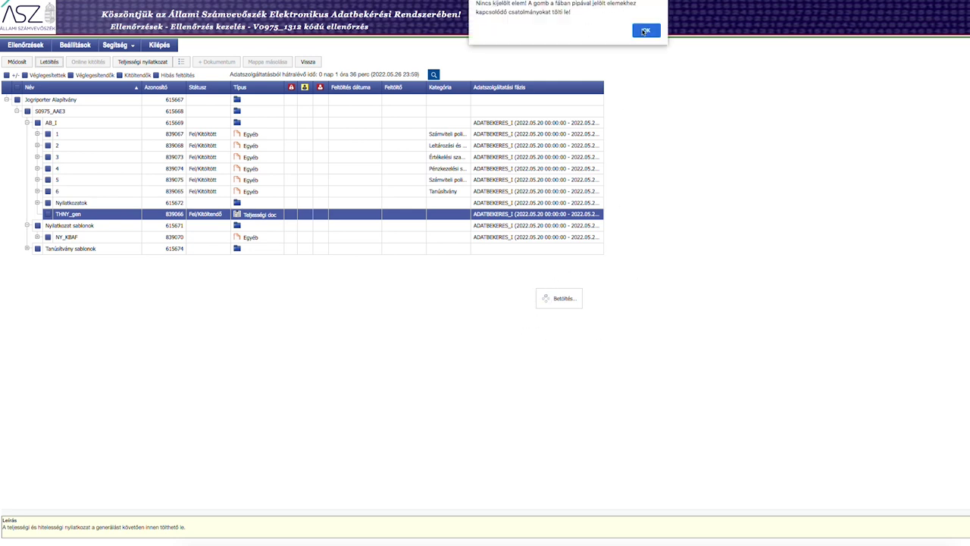
{"action": "left_click", "coordinate": [644, 31]}
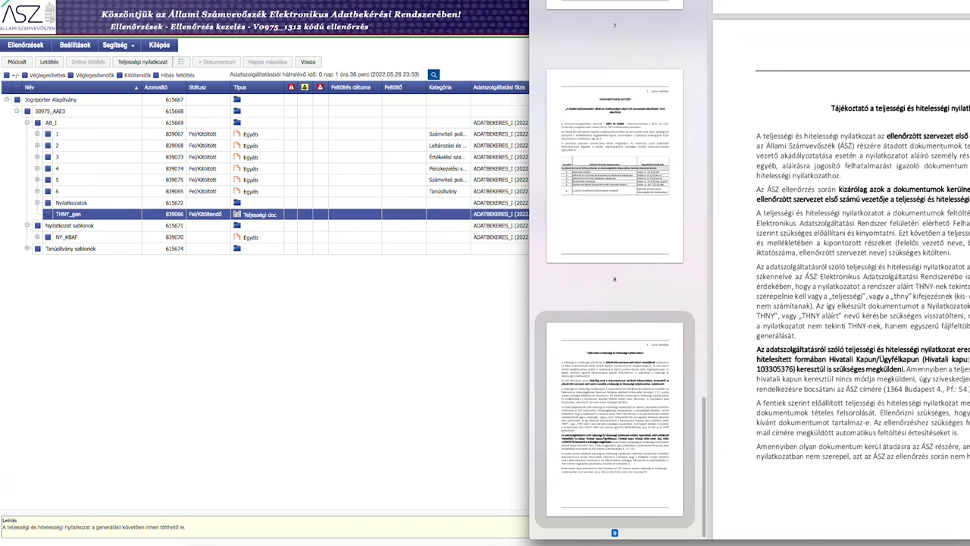
- Examine the completeness declaration guidance and the list of requested documents in the audit letter, and return to the audit page
{"action": "scroll", "coordinate": [841, 231], "scroll_direction": "down", "scroll_amount": 1}
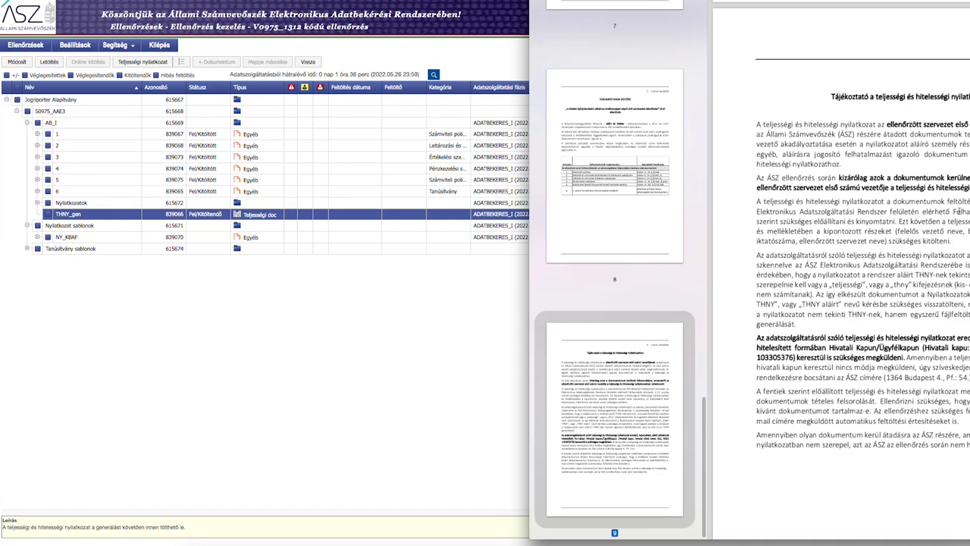
{"action": "double_click", "coordinate": [958, 211]}
{"action": "scroll", "coordinate": [812, 289], "scroll_direction": "up", "scroll_amount": 10}
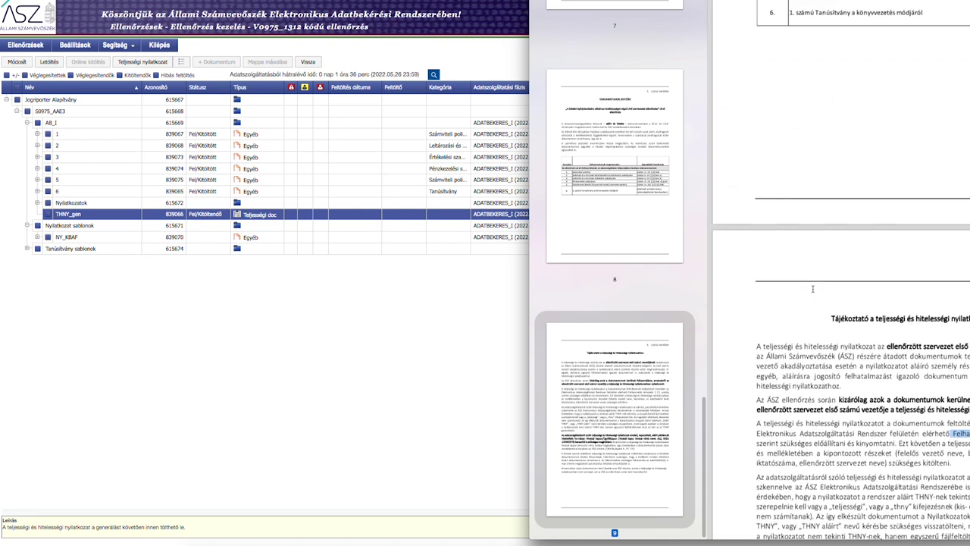
{"action": "scroll", "coordinate": [813, 290], "scroll_direction": "up", "scroll_amount": 8}
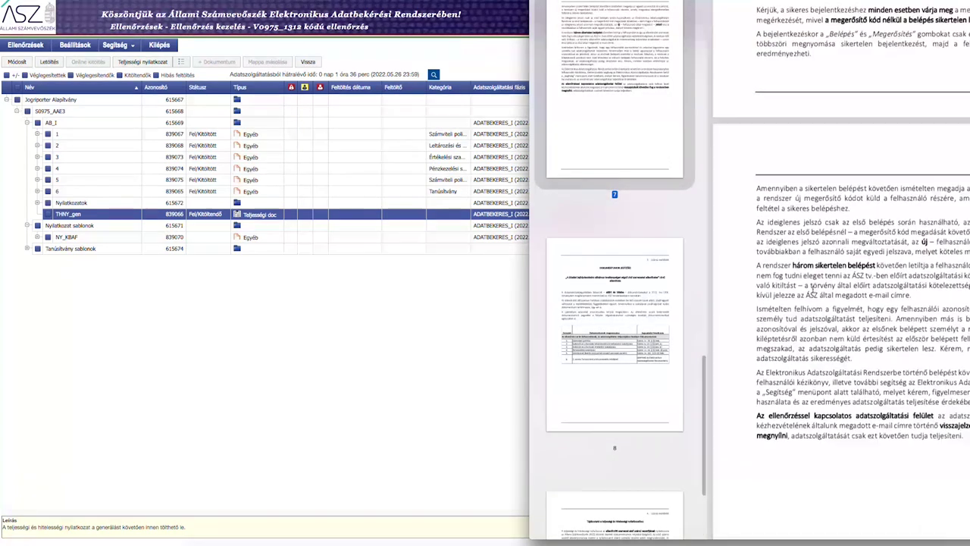
{"action": "scroll", "coordinate": [813, 290], "scroll_direction": "down", "scroll_amount": 10}
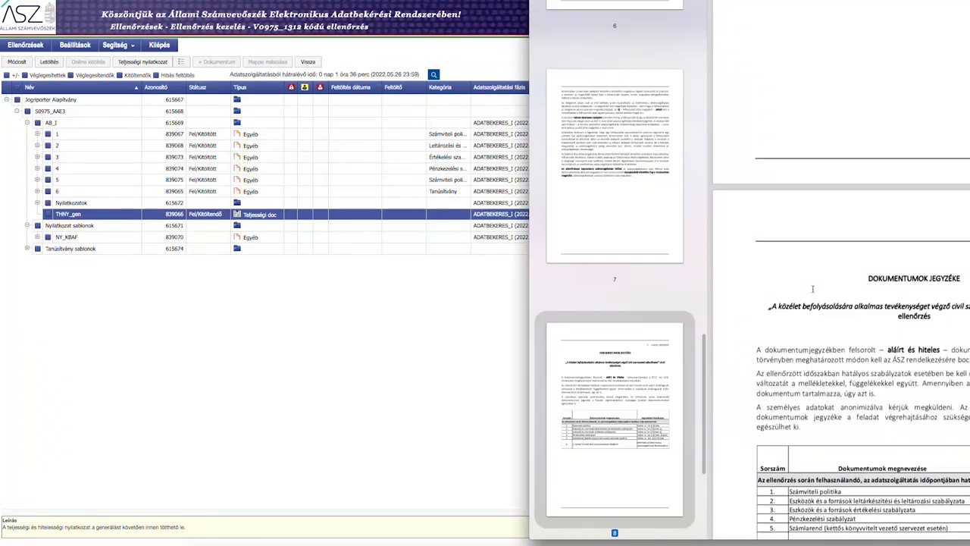
{"action": "left_click", "coordinate": [320, 332]}
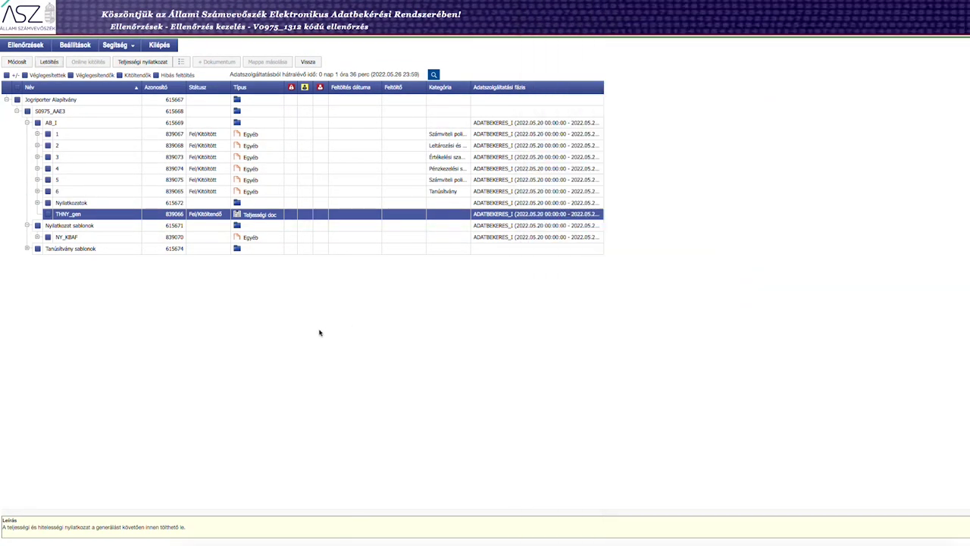
- Reopen audit V0975_1312 from the audits list, going back to the list from the application error page
{"action": "left_click", "coordinate": [37, 237]}
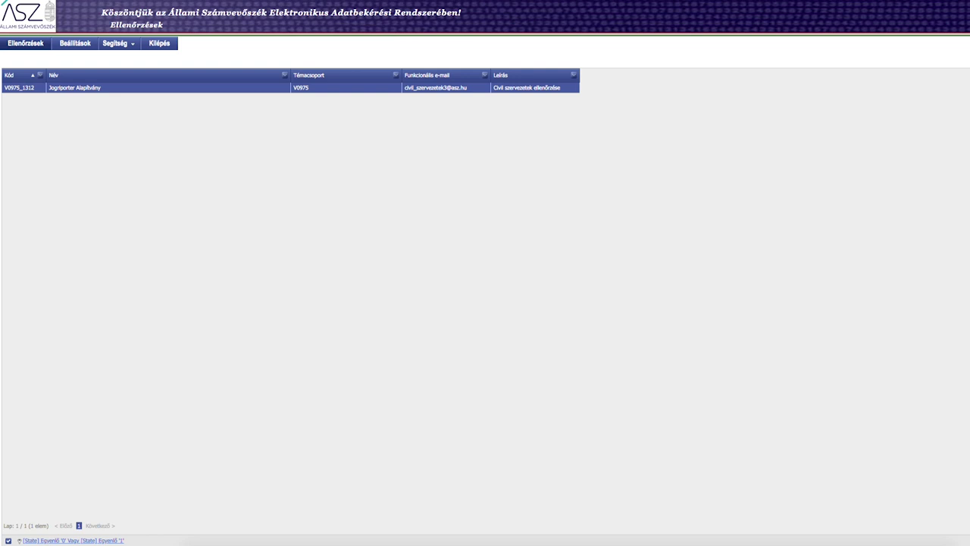
{"action": "double_click", "coordinate": [421, 90]}
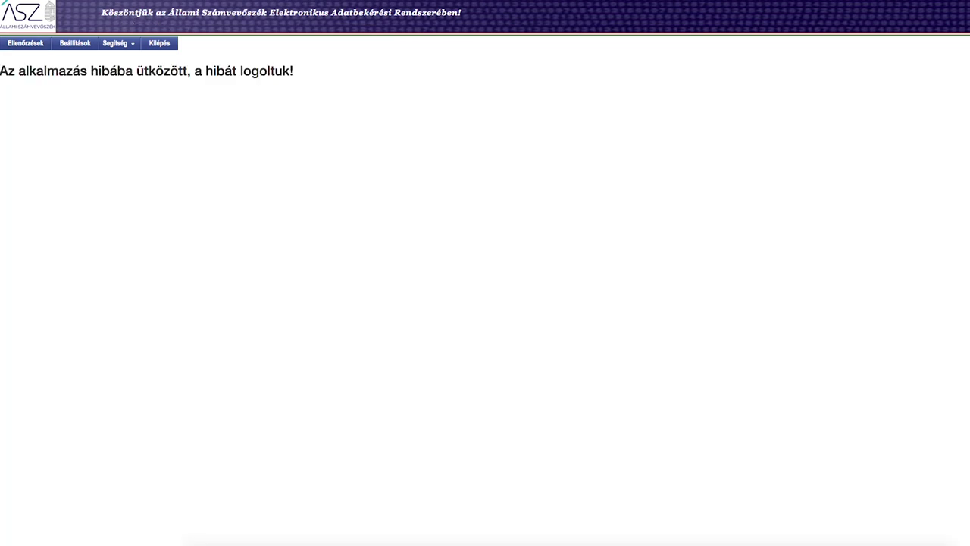
{"action": "left_click", "coordinate": [27, 47]}
{"action": "left_click", "coordinate": [27, 46]}
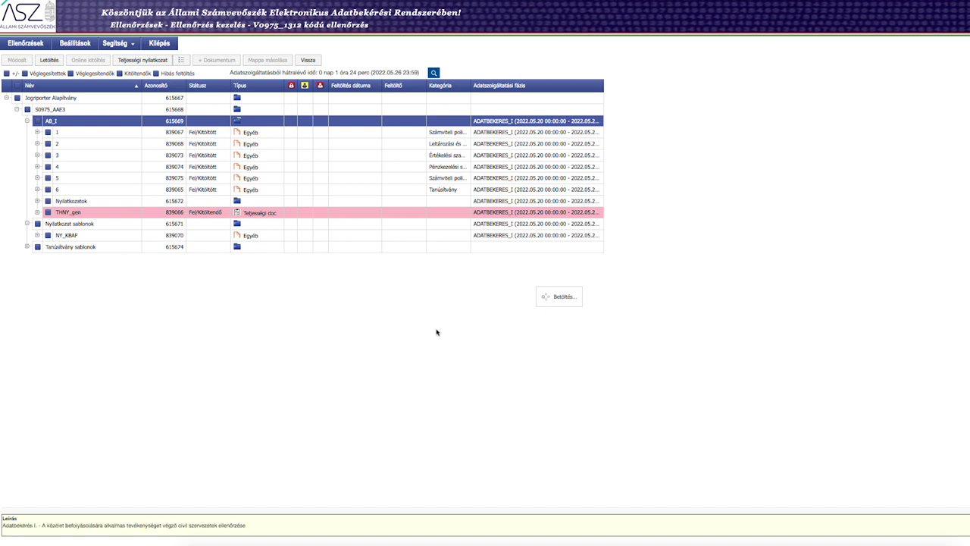
- Generate the completeness declaration for the AB_I folder, download its PDF and return to the audits section
{"action": "left_click", "coordinate": [155, 62]}
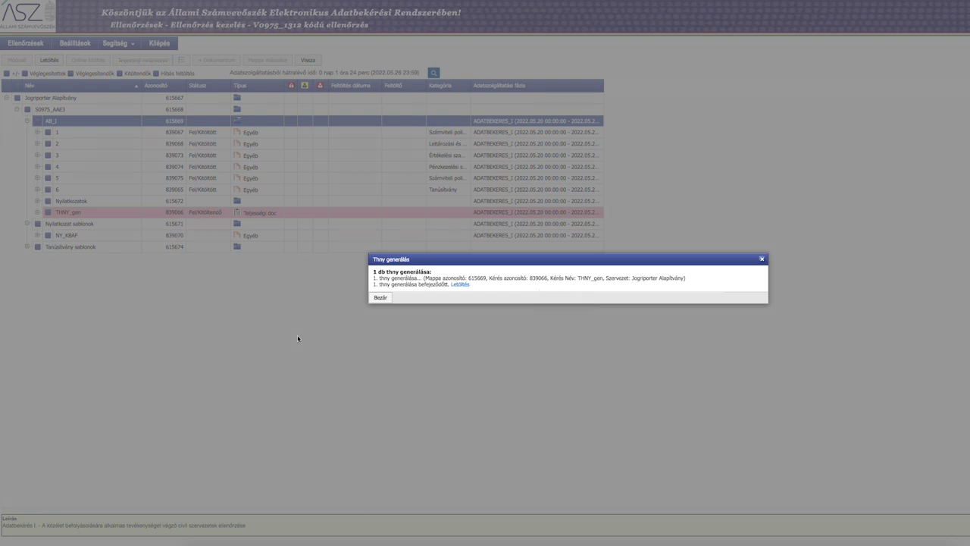
{"action": "left_click", "coordinate": [460, 285]}
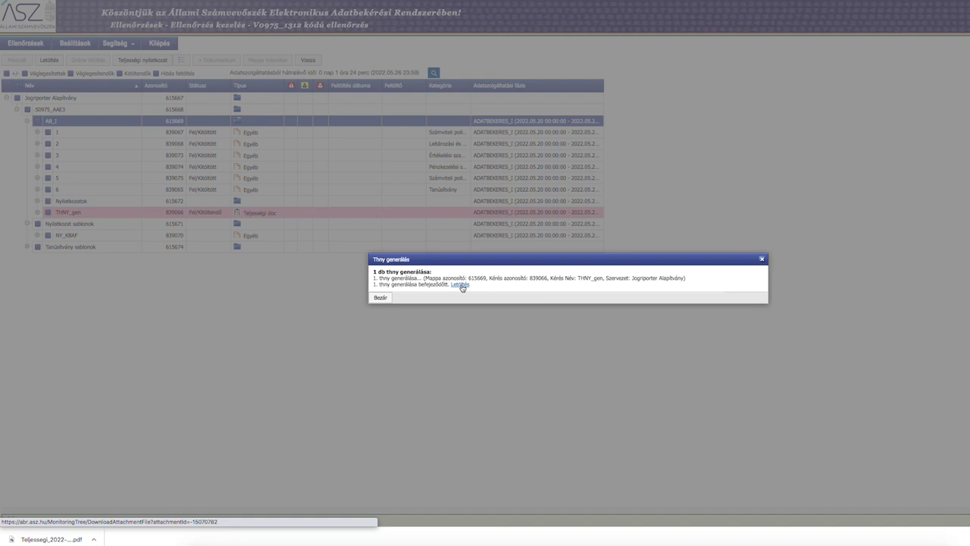
{"action": "left_click", "coordinate": [380, 298]}
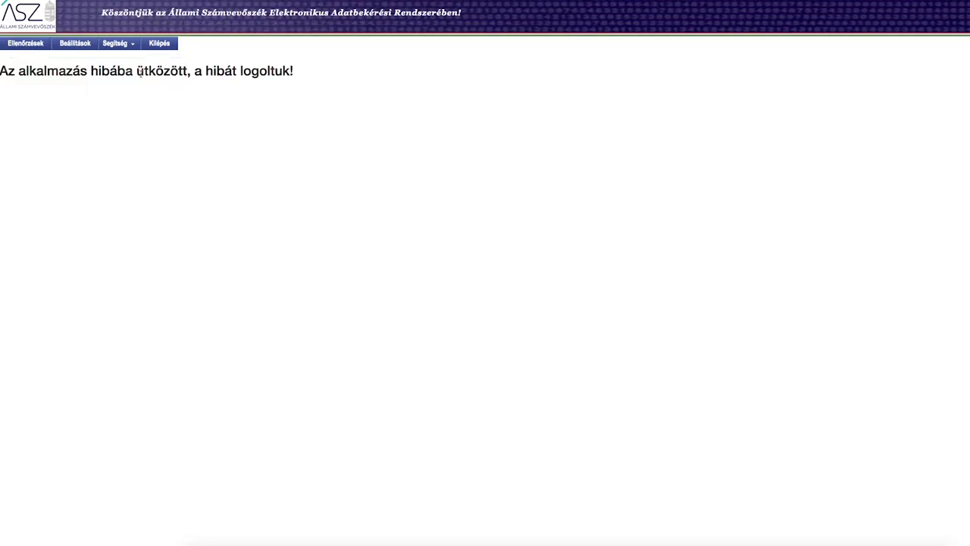
{"action": "left_click", "coordinate": [29, 45]}
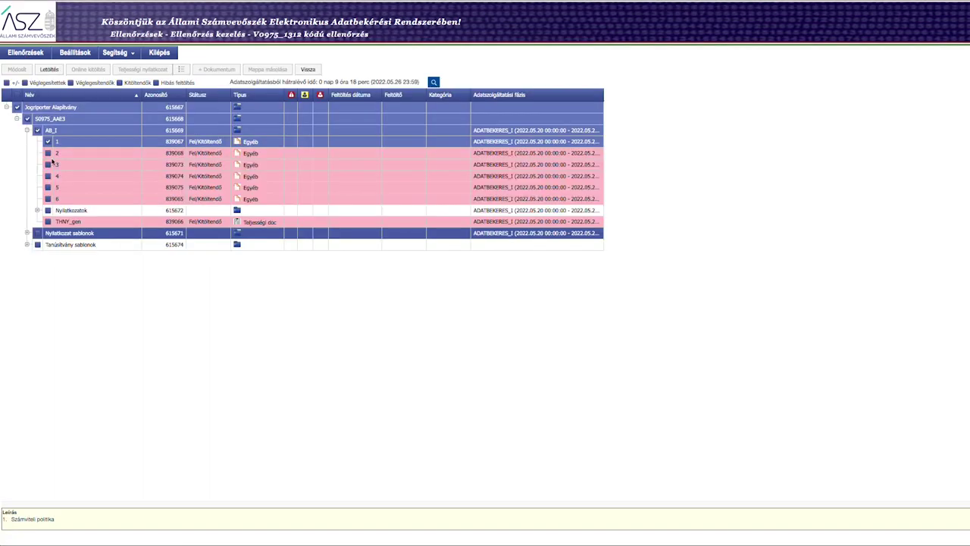
- Try to select the Tanúsítvány sablonok folder and dismiss the error messages
{"action": "left_click", "coordinate": [56, 246]}
{"action": "scroll", "coordinate": [582, 43], "scroll_direction": "down", "scroll_amount": 5}
{"action": "scroll", "coordinate": [613, 42], "scroll_direction": "down", "scroll_amount": 5}
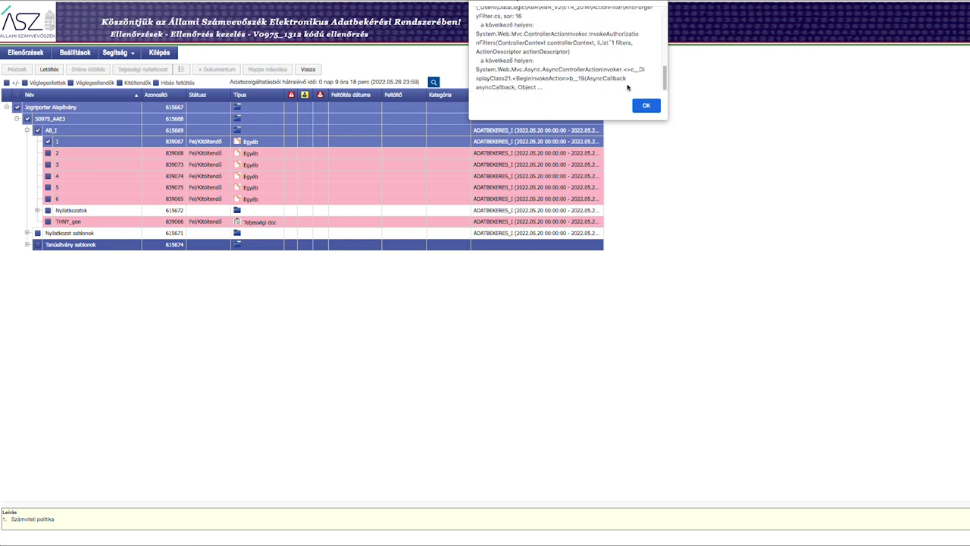
{"action": "left_click", "coordinate": [645, 106]}
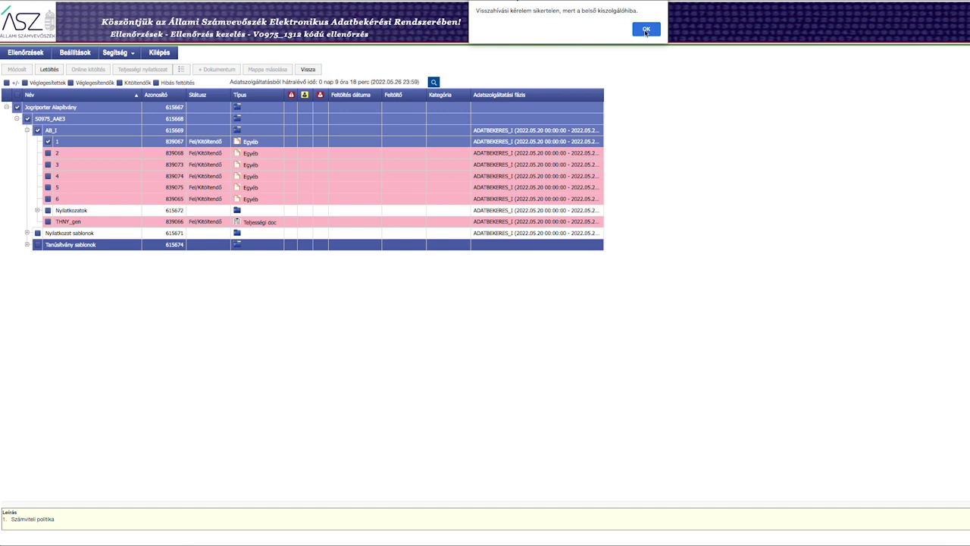
{"action": "left_click", "coordinate": [646, 31]}
- Try to select the Nyilatkozat sablonok folder and dismiss the error messages
{"action": "left_click", "coordinate": [90, 234]}
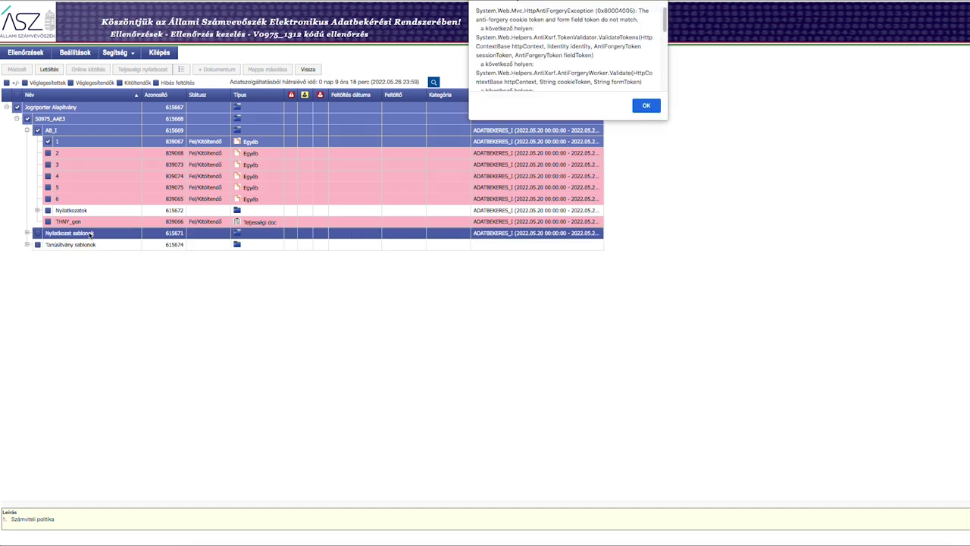
{"action": "scroll", "coordinate": [506, 55], "scroll_direction": "down", "scroll_amount": 5}
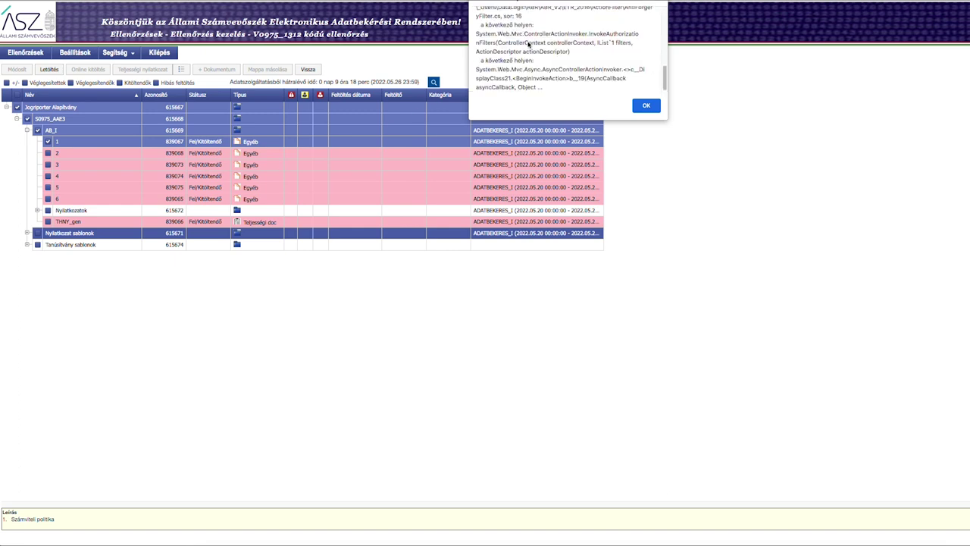
{"action": "left_click", "coordinate": [645, 106]}
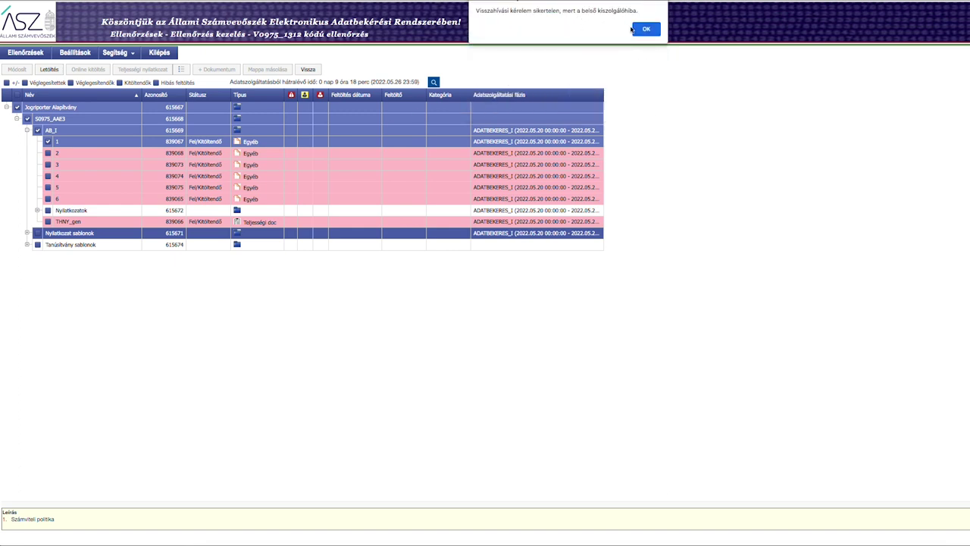
{"action": "left_click", "coordinate": [636, 30]}
- Try to select request 2 in the AB_I folder and dismiss the error messages
{"action": "left_click", "coordinate": [63, 155]}
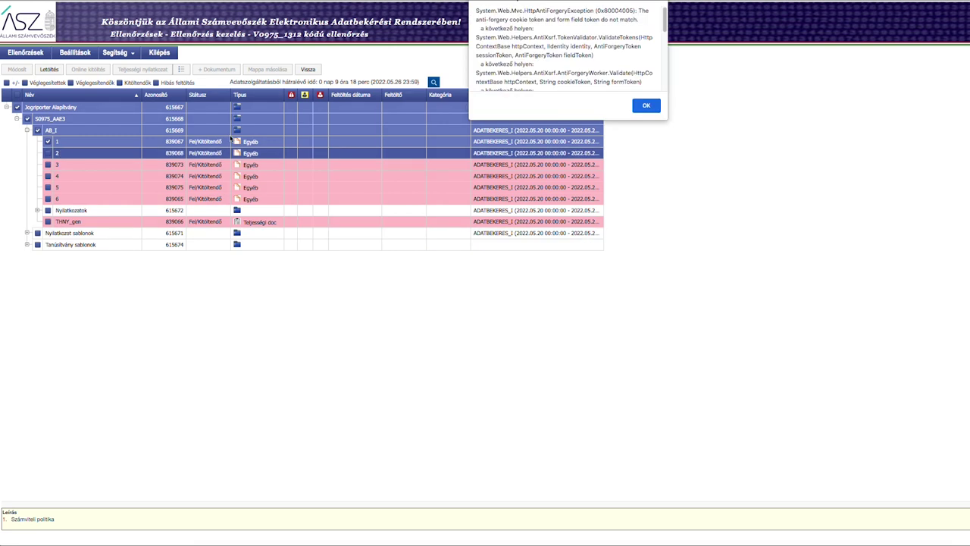
{"action": "scroll", "coordinate": [620, 79], "scroll_direction": "down", "scroll_amount": 5}
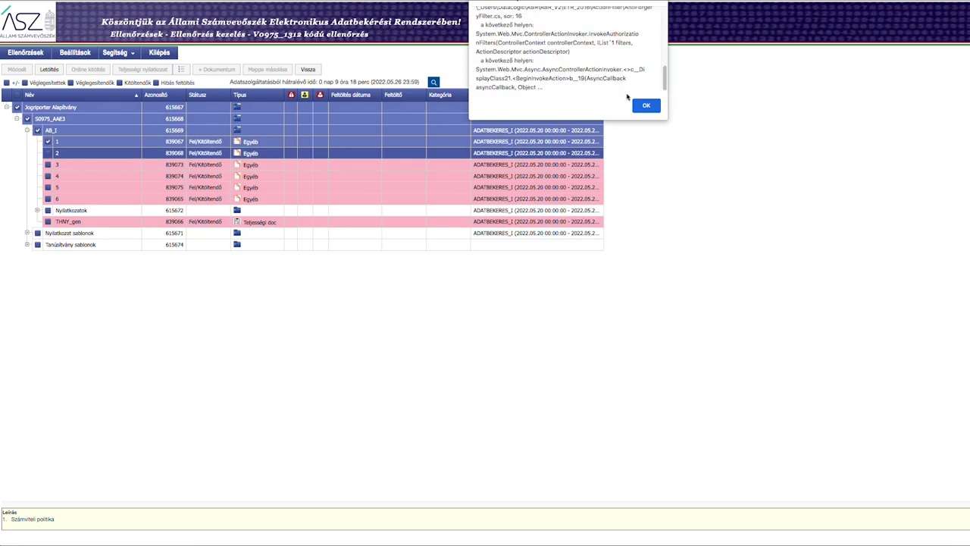
{"action": "left_click", "coordinate": [645, 105]}
{"action": "left_click", "coordinate": [643, 30]}
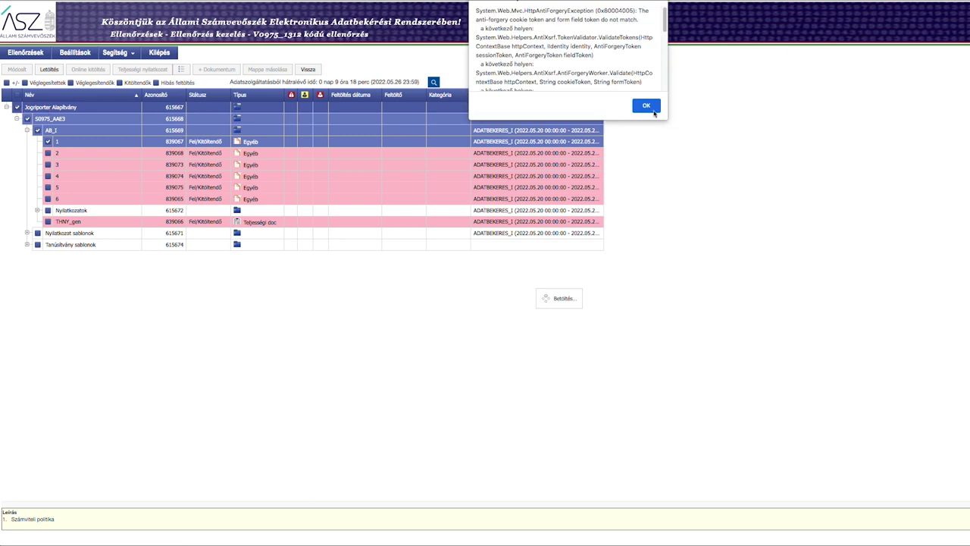
- Try to clear the selection of the Jogriporter Alapítvány folder and dismiss the error messages
{"action": "left_click", "coordinate": [645, 106]}
{"action": "left_click", "coordinate": [645, 30]}
{"action": "left_click", "coordinate": [17, 108]}
{"action": "left_click", "coordinate": [646, 30]}
{"action": "left_click", "coordinate": [643, 105]}
- Try to clear the selection of the AB_I folder and dismiss the error messages
{"action": "left_click", "coordinate": [37, 129]}
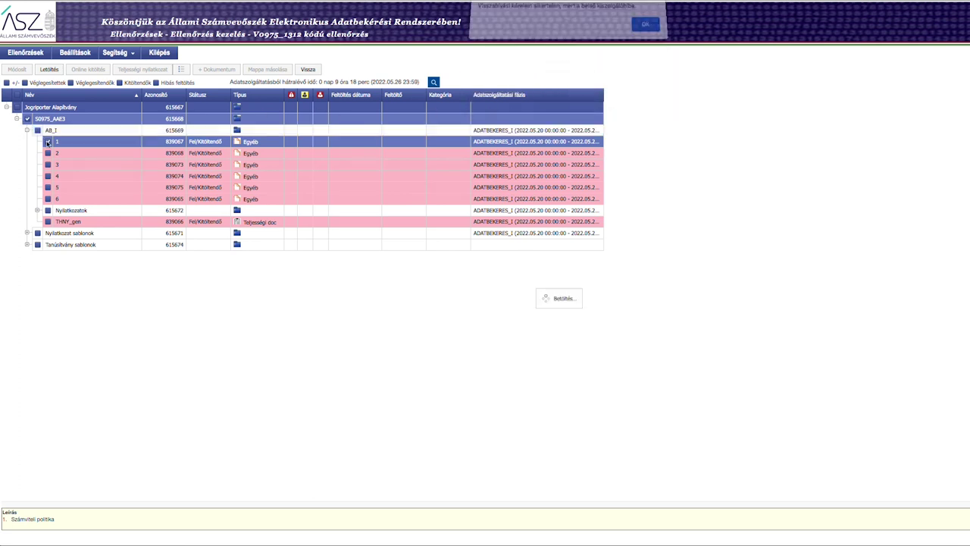
{"action": "left_click", "coordinate": [648, 29]}
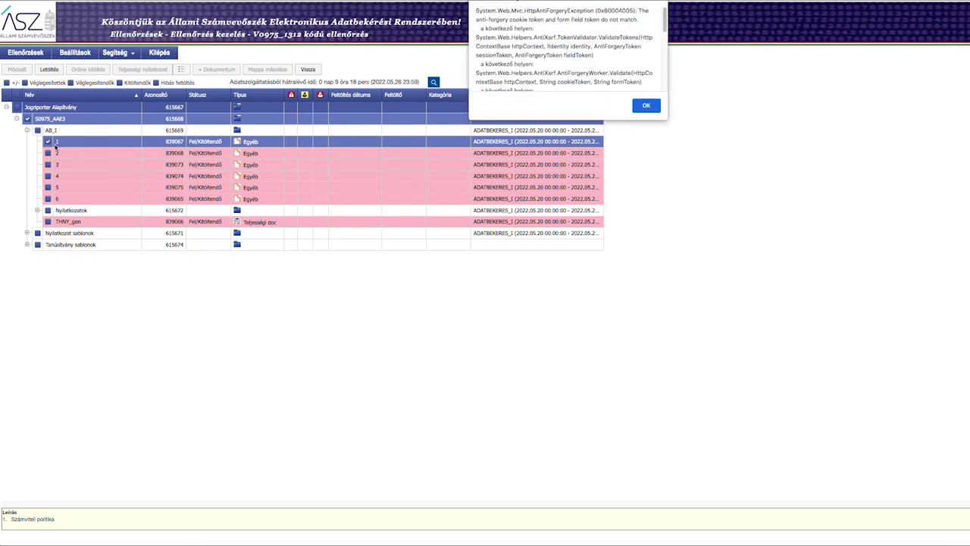
{"action": "left_click", "coordinate": [638, 106]}
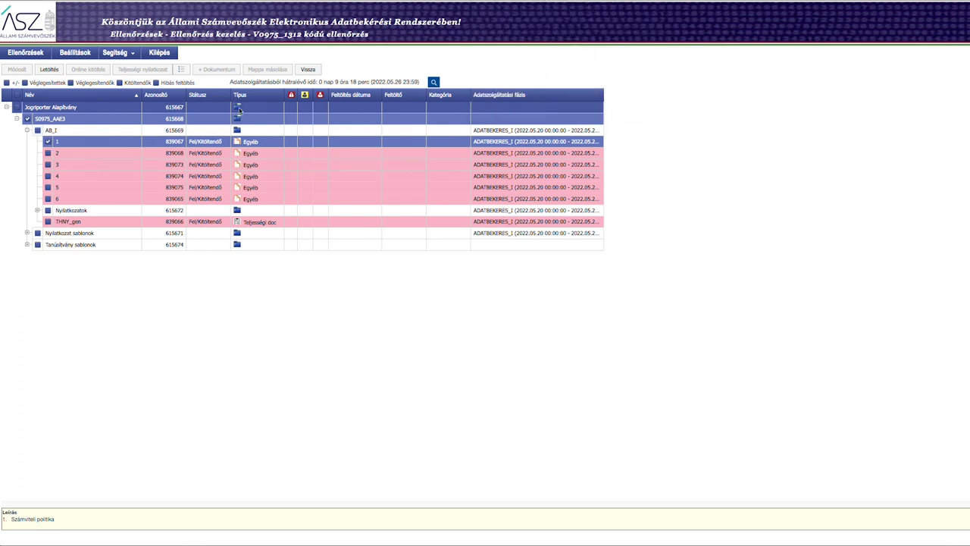
- Try to clear the selection of request 1 in the AB_I folder, then read and dismiss the error messages
{"action": "left_click", "coordinate": [48, 141]}
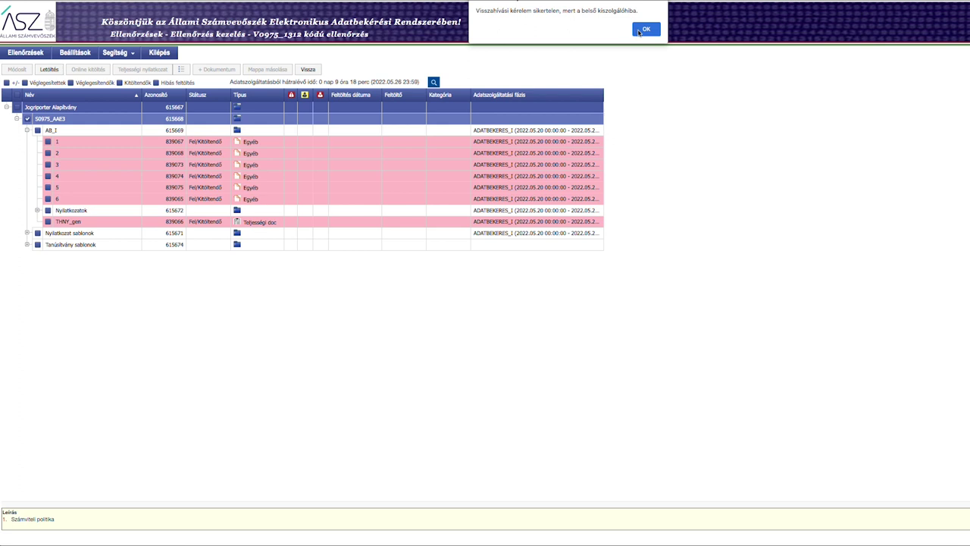
{"action": "left_click", "coordinate": [641, 30]}
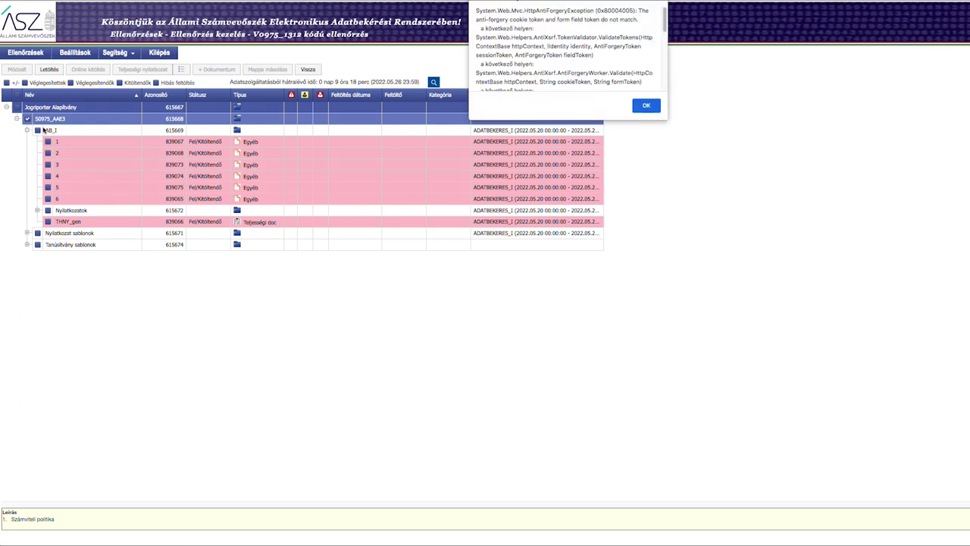
{"action": "scroll", "coordinate": [623, 72], "scroll_direction": "down", "scroll_amount": 5}
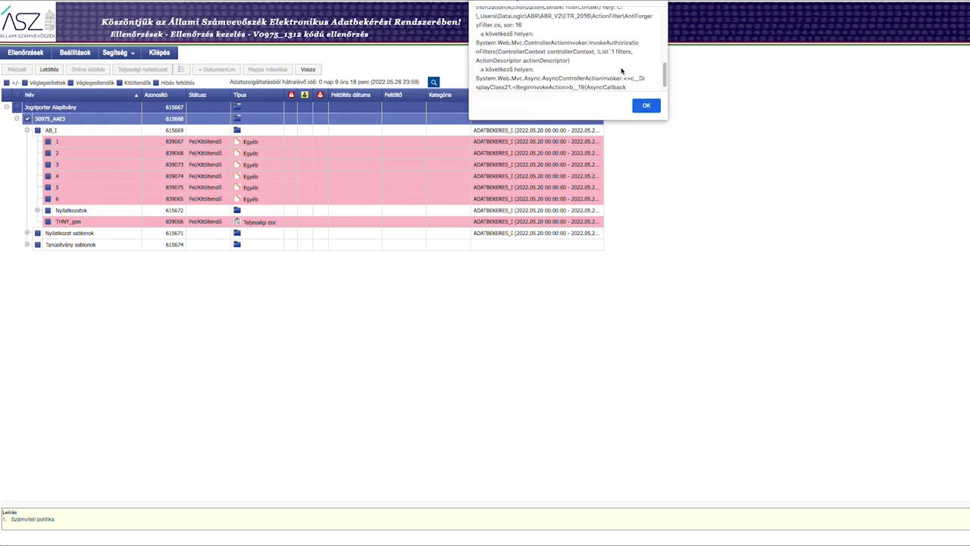
{"action": "left_click", "coordinate": [646, 105]}
- Try to select request 6 in the AB_I folder and dismiss the error messages
{"action": "left_click", "coordinate": [71, 200]}
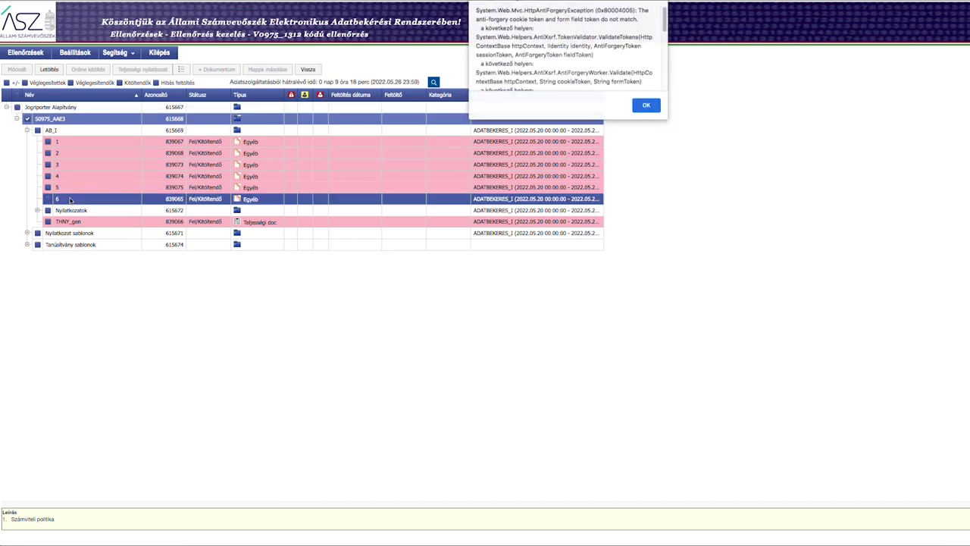
{"action": "left_click", "coordinate": [645, 106]}
{"action": "left_click", "coordinate": [646, 32]}
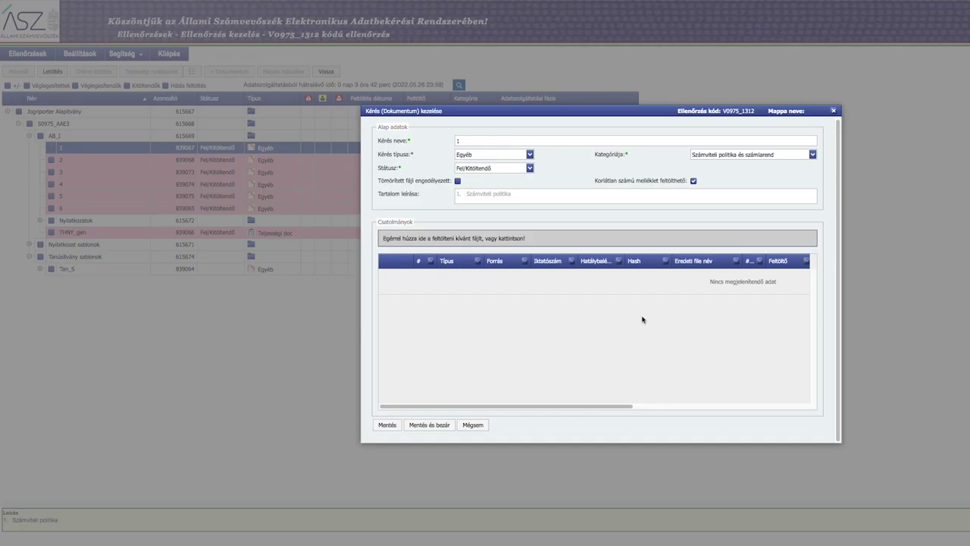
- Try to attach 1_Szamviteli_politika_JA.pdf to request 1, then read the error message to its end and dismiss it
{"action": "left_click", "coordinate": [454, 238]}
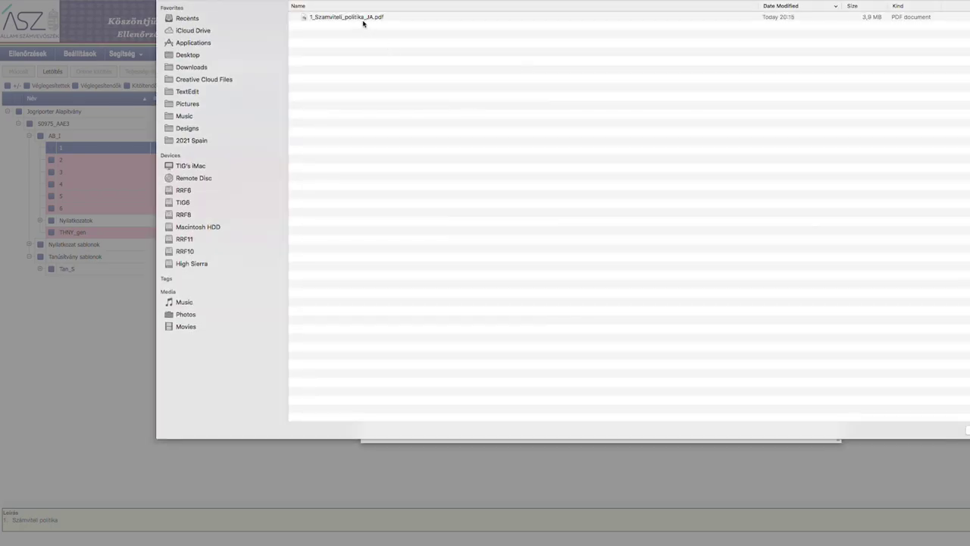
{"action": "left_click", "coordinate": [361, 18]}
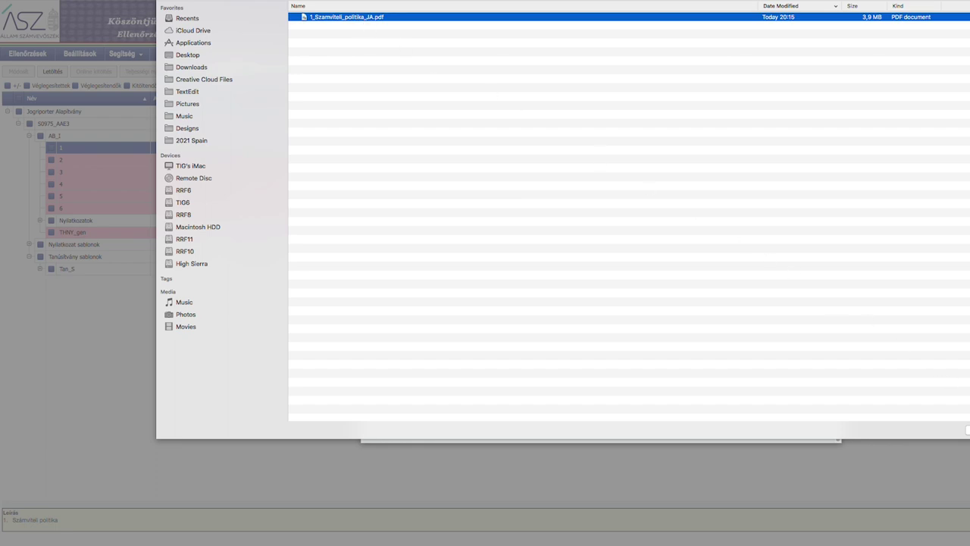
{"action": "key", "text": "Return"}
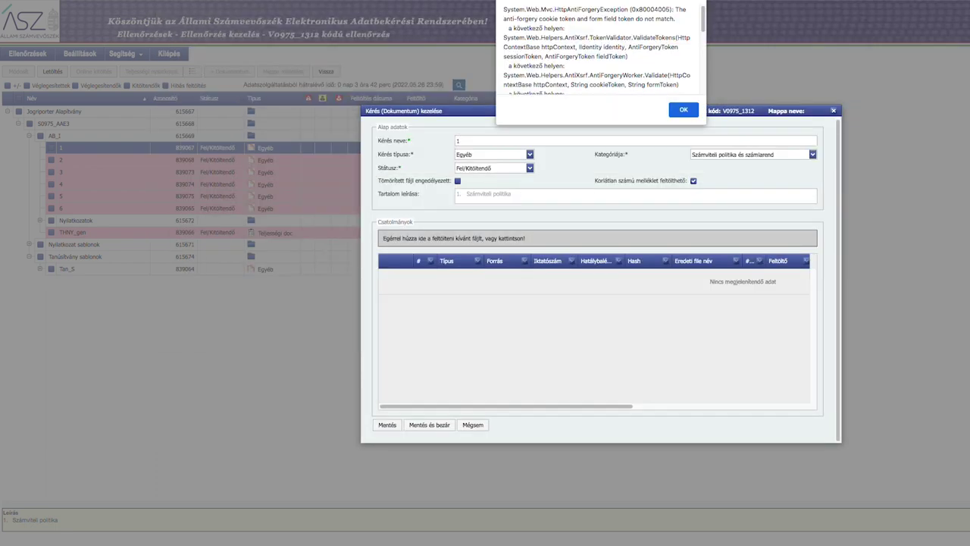
{"action": "scroll", "coordinate": [705, 26], "scroll_direction": "down", "scroll_amount": 1}
{"action": "left_click_drag", "start_coordinate": [705, 26], "coordinate": [706, 88]}
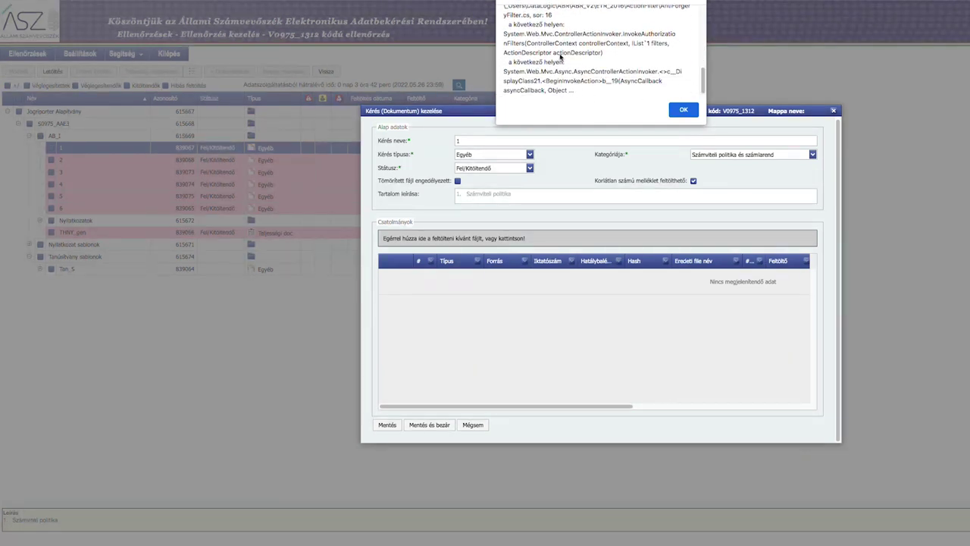
{"action": "left_click", "coordinate": [683, 110]}
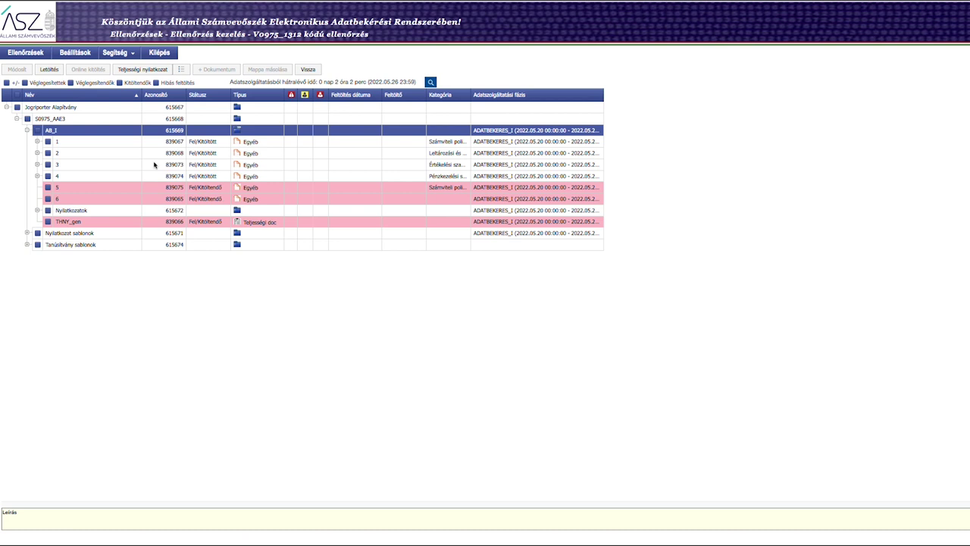
- Select request 5 and check which document it requires in the Dokumentumok jegyzéke of the audit guide
{"action": "left_click", "coordinate": [69, 188]}
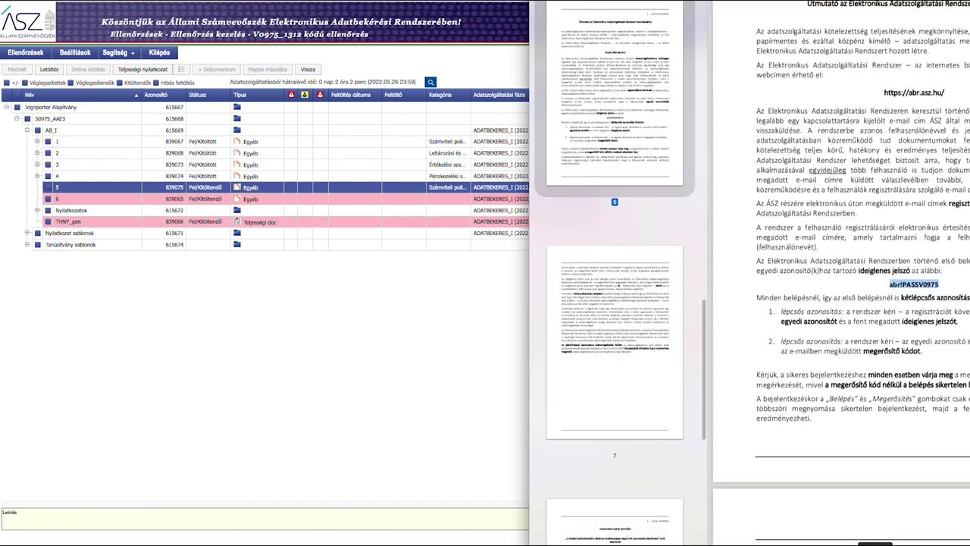
{"action": "scroll", "coordinate": [912, 347], "scroll_direction": "down", "scroll_amount": 5}
{"action": "scroll", "coordinate": [911, 348], "scroll_direction": "down", "scroll_amount": 5}
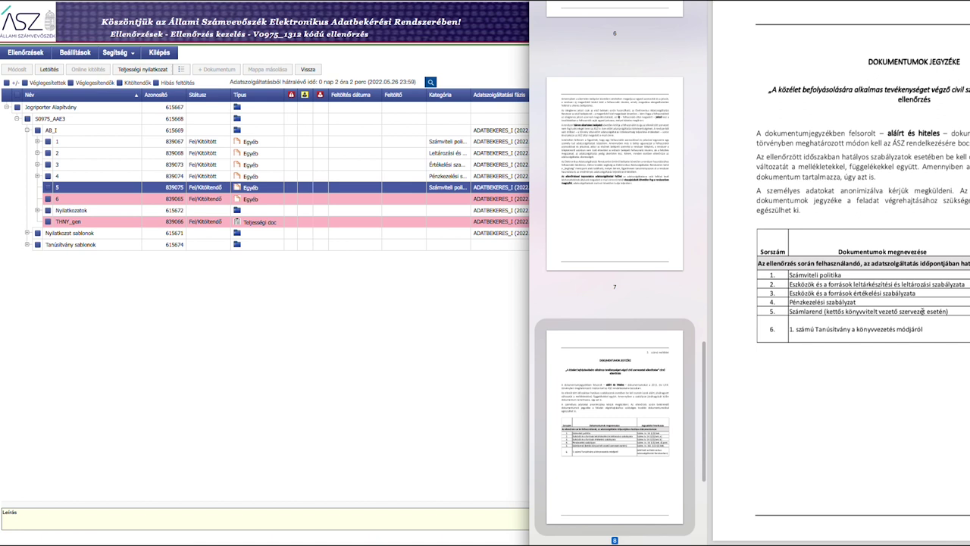
{"action": "key", "text": "Escape"}
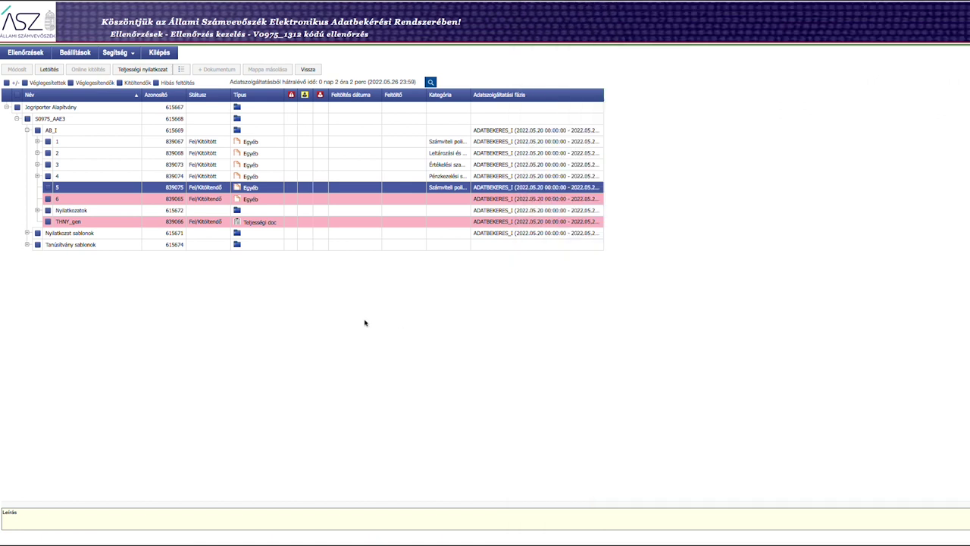
- Attach 5_szlrend_bizonylati_szabalyzat_JA.pdf to request 5, waiting out the unresponsive page, and save and close the request
{"action": "left_click", "coordinate": [54, 187]}
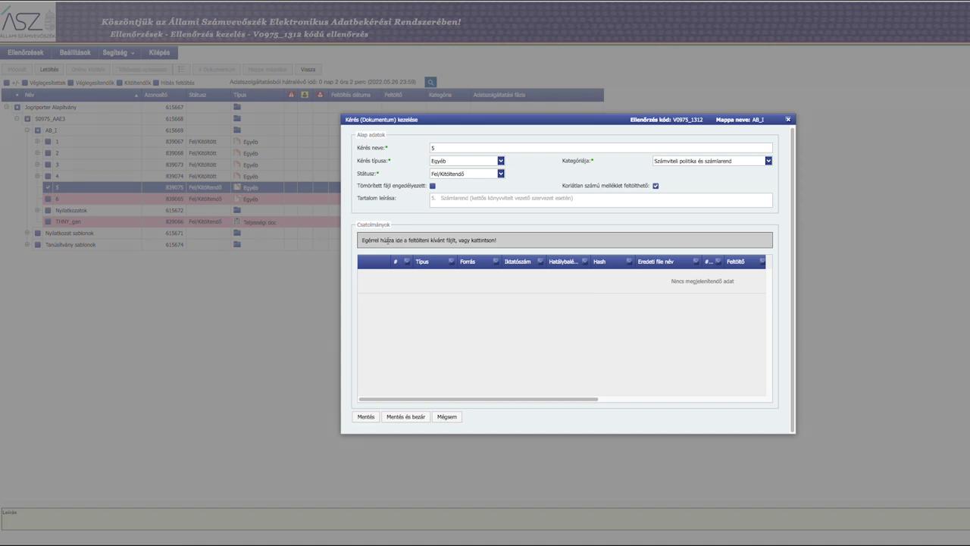
{"action": "left_click", "coordinate": [388, 241]}
{"action": "left_click", "coordinate": [326, 35]}
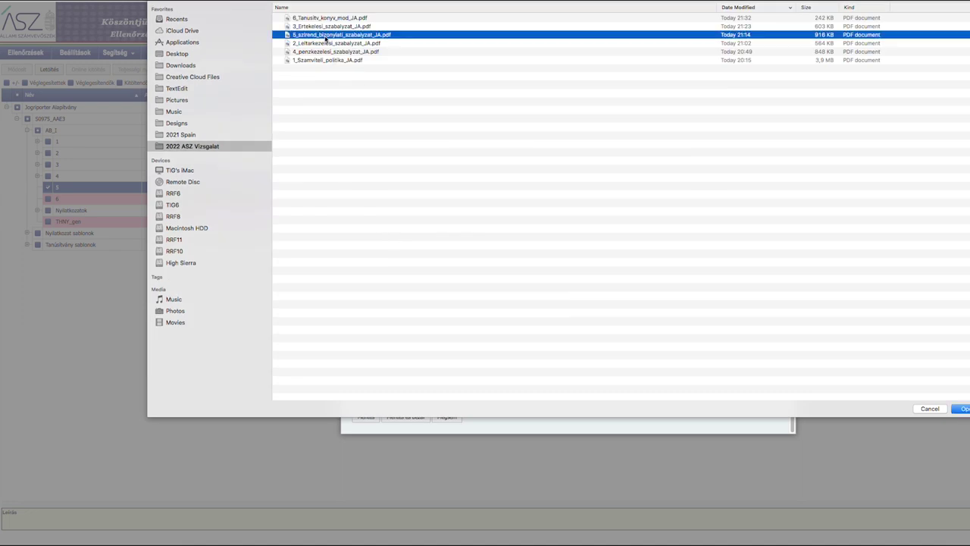
{"action": "left_click", "coordinate": [959, 411]}
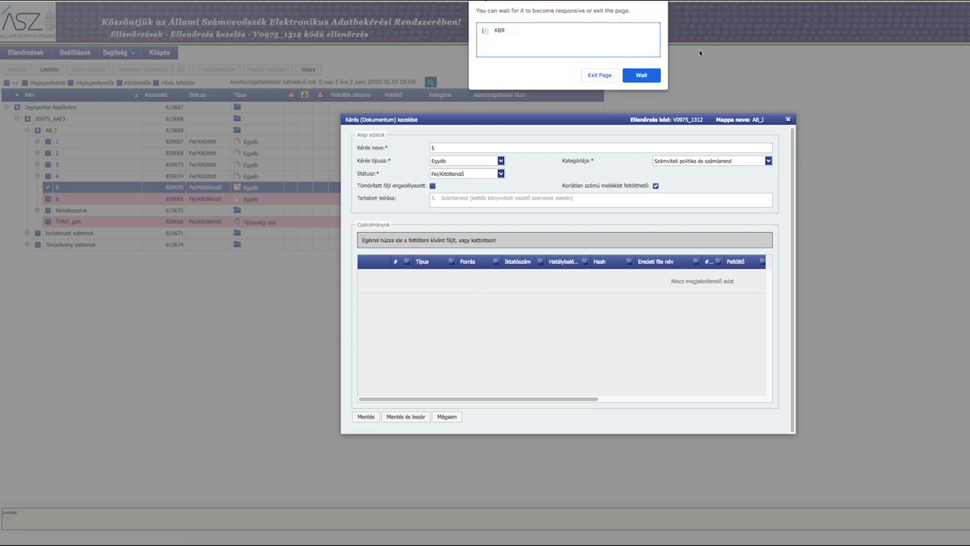
{"action": "left_click", "coordinate": [644, 78]}
{"action": "left_click", "coordinate": [641, 75]}
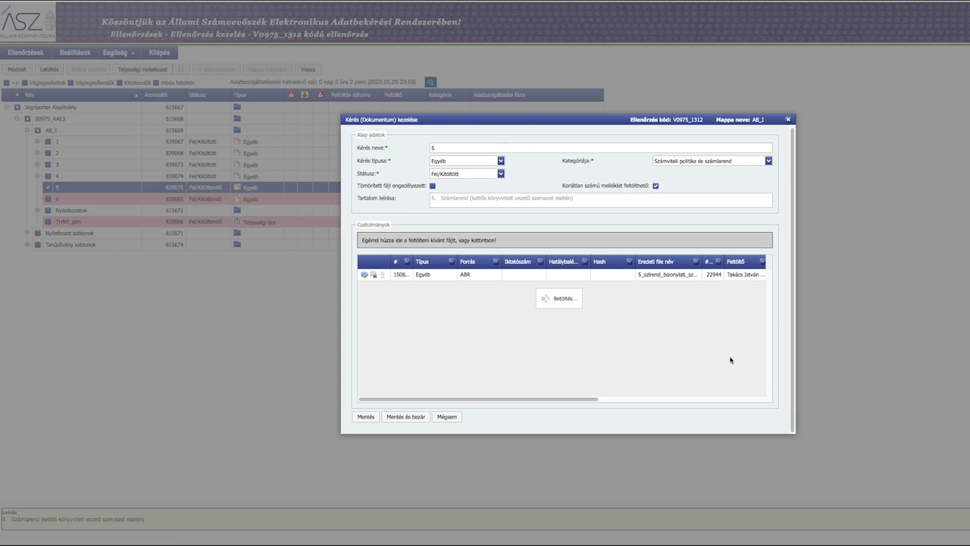
{"action": "left_click", "coordinate": [407, 417]}
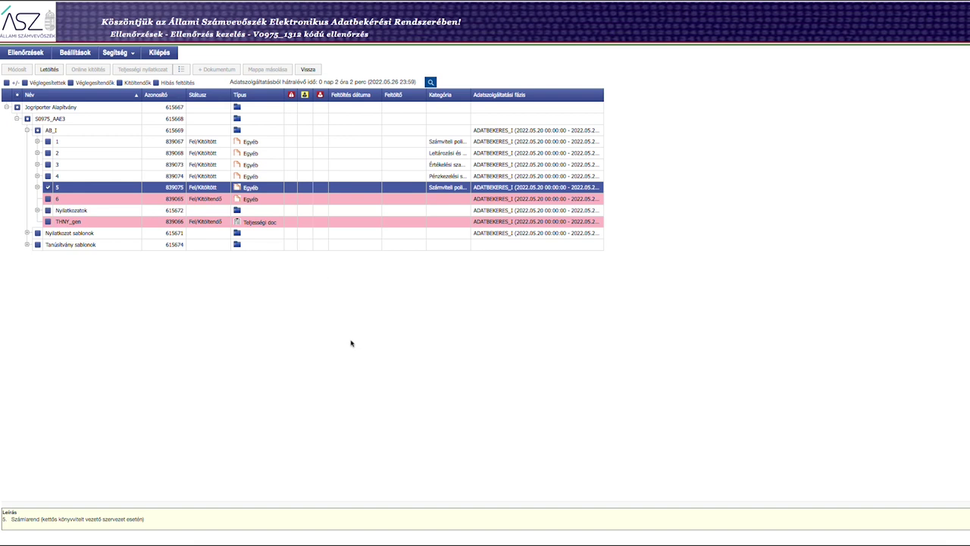
- Try to add request 6 to the selection, highlight the error text and dismiss the error messages
{"action": "left_click", "coordinate": [48, 198]}
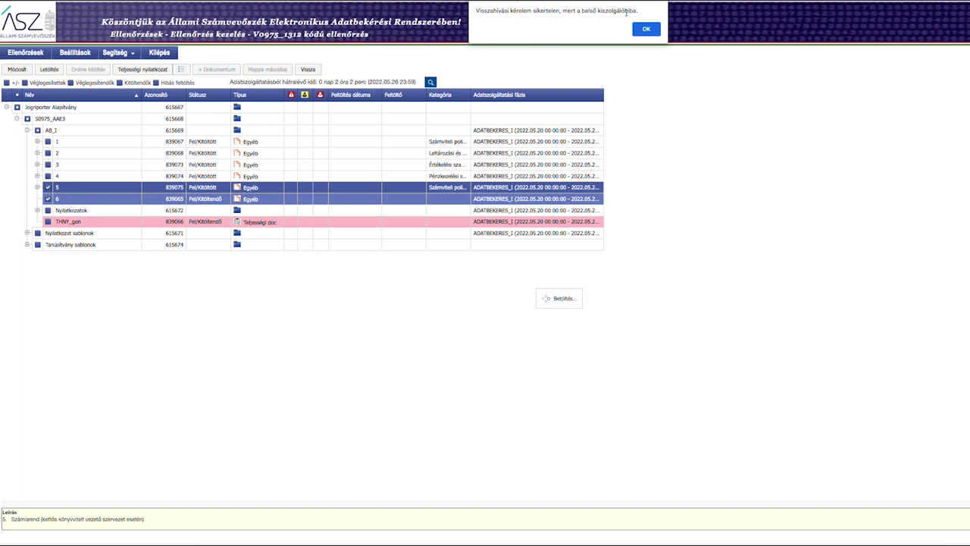
{"action": "left_click_drag", "start_coordinate": [635, 10], "coordinate": [476, 12]}
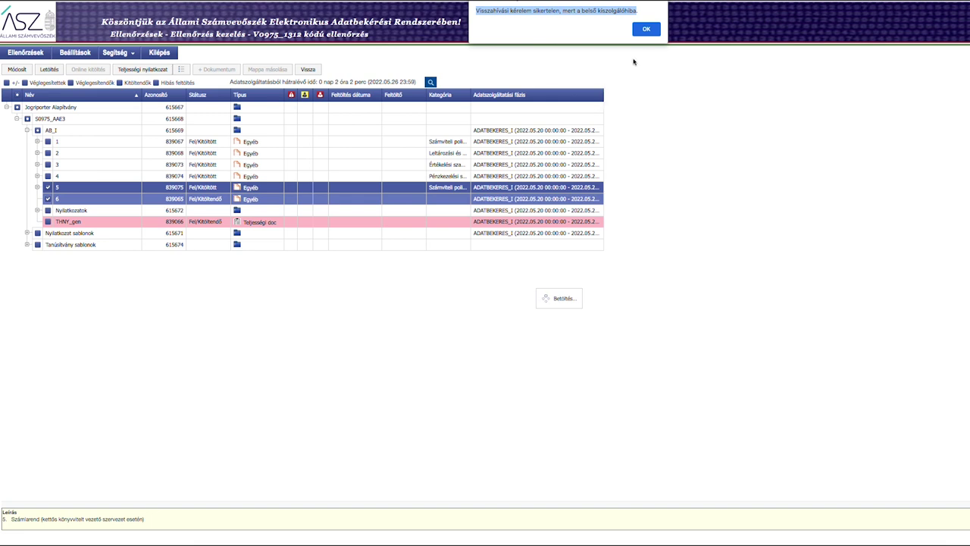
{"action": "left_click", "coordinate": [647, 28]}
{"action": "left_click", "coordinate": [641, 104]}
{"action": "left_click", "coordinate": [642, 105]}
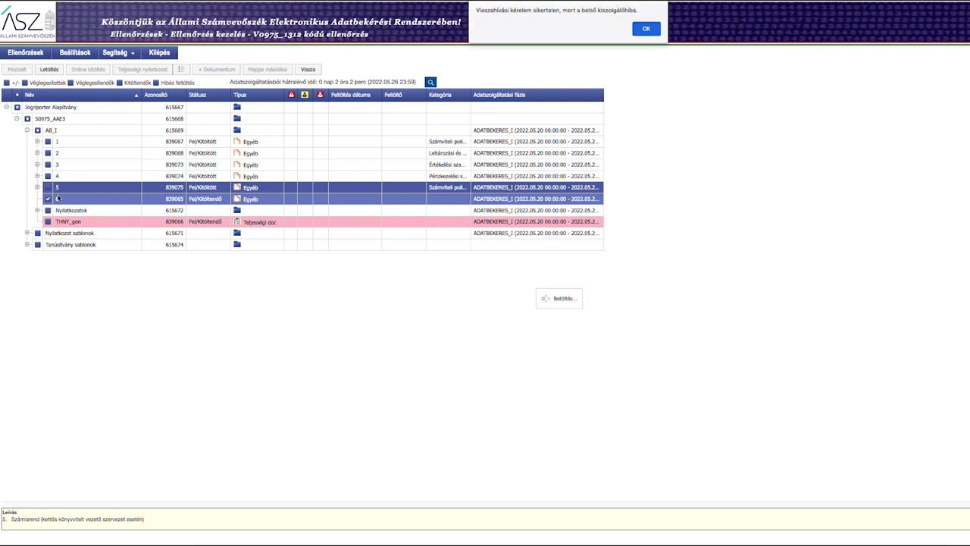
- Try to make request 6 the only selected request and dismiss the error messages
{"action": "left_click", "coordinate": [648, 29]}
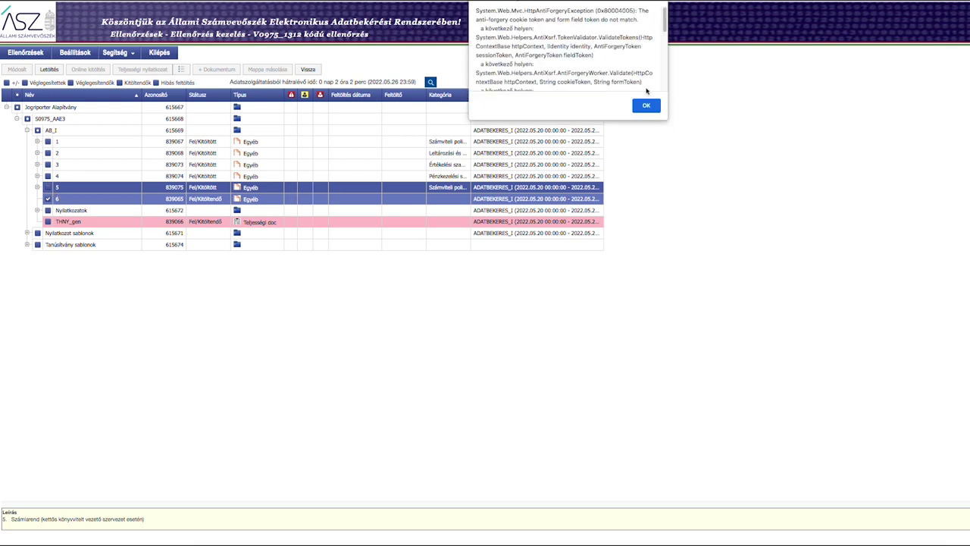
{"action": "left_click", "coordinate": [646, 105]}
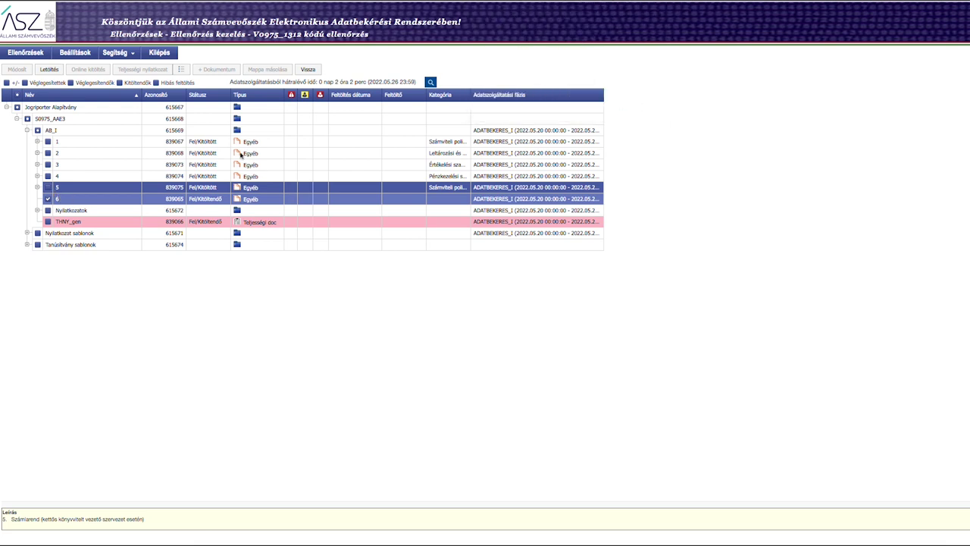
{"action": "left_click", "coordinate": [73, 201]}
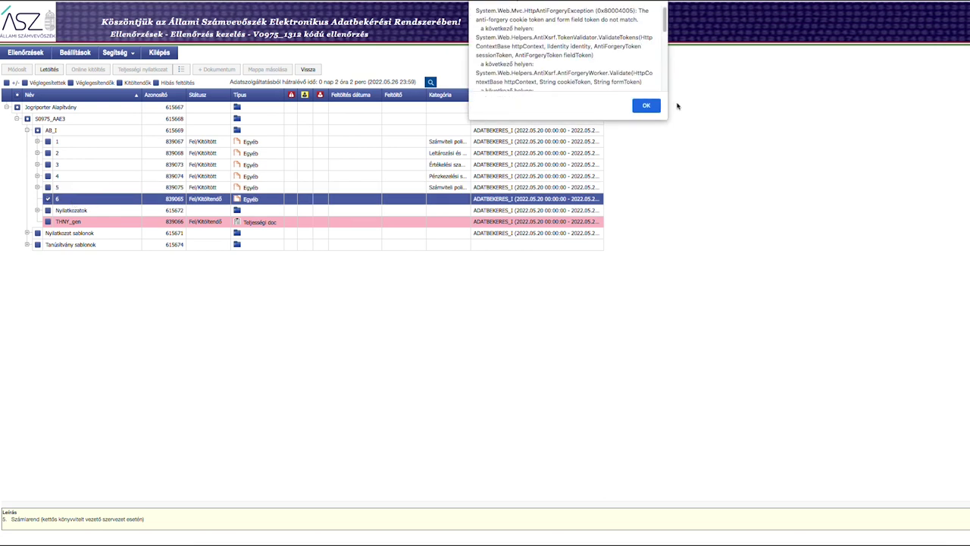
{"action": "left_click", "coordinate": [647, 106]}
{"action": "left_click", "coordinate": [646, 28]}
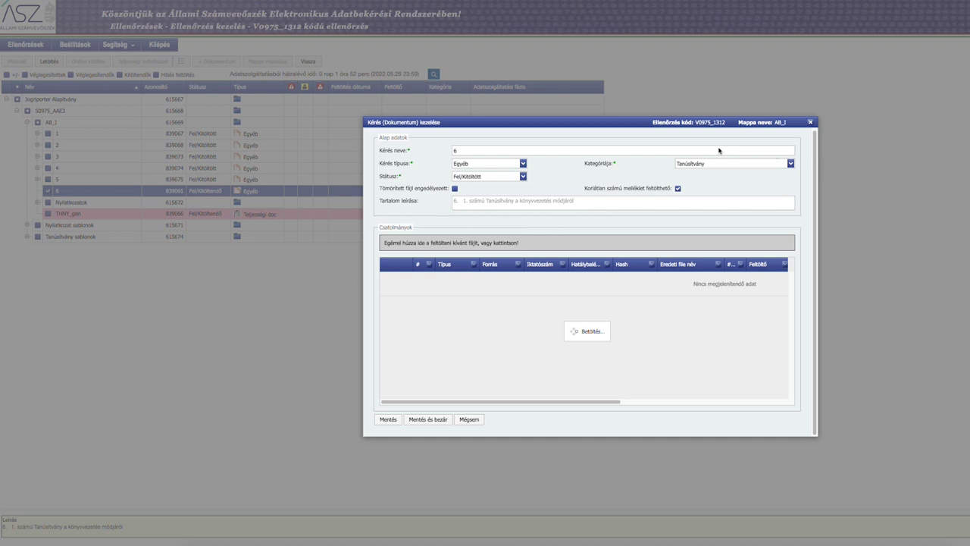
- Attach 6_Tanusitv_konyv_mod_JA.pdf to request 6, waiting out the unresponsive page, and save and close the request
{"action": "left_click", "coordinate": [523, 242]}
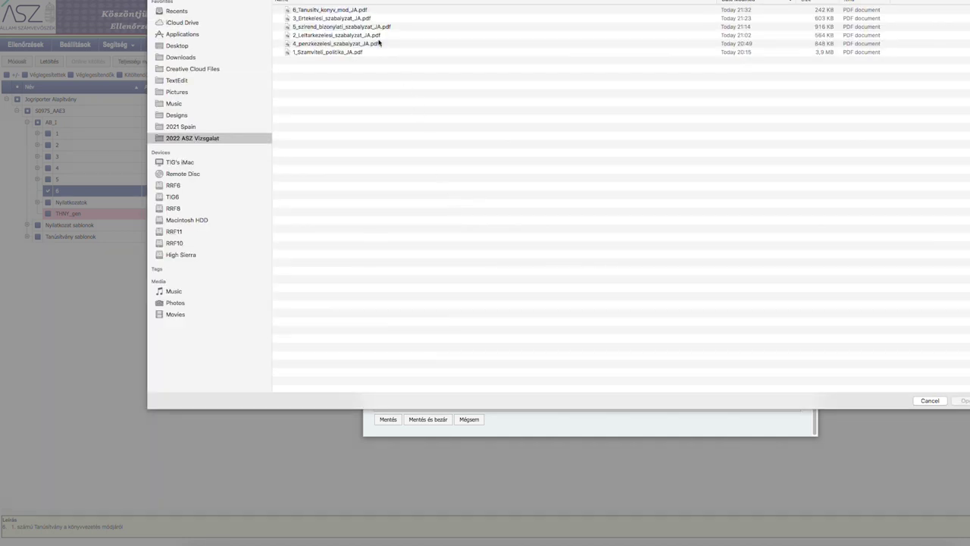
{"action": "left_click", "coordinate": [354, 10]}
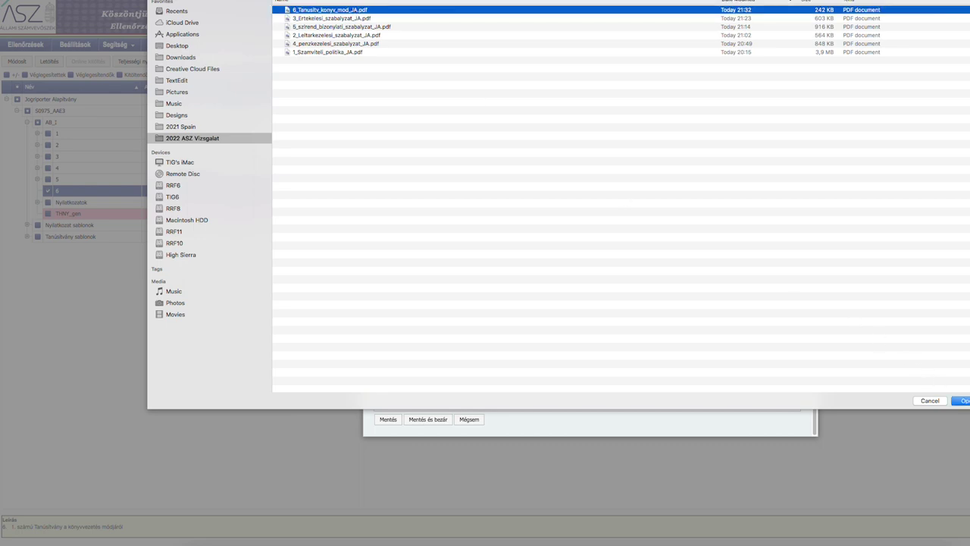
{"action": "left_click", "coordinate": [961, 400]}
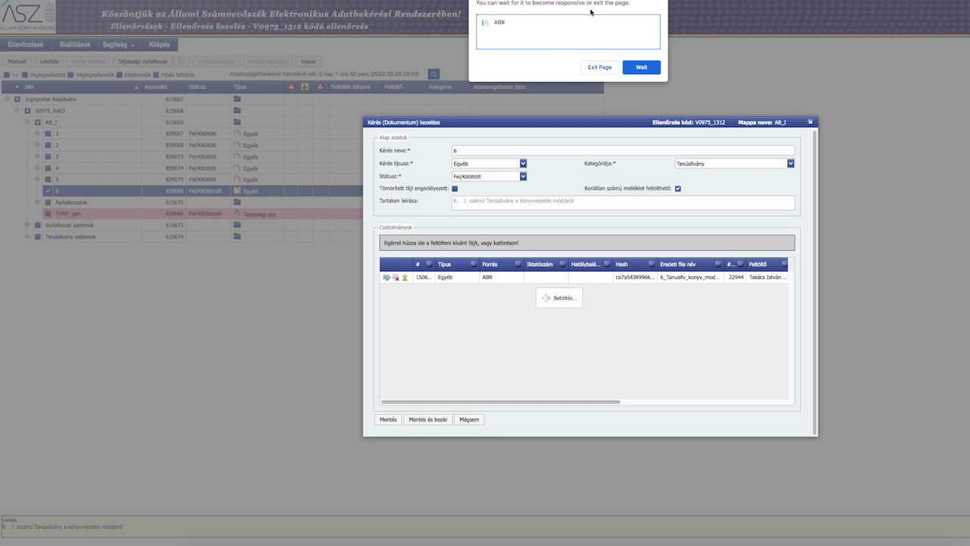
{"action": "left_click", "coordinate": [641, 68]}
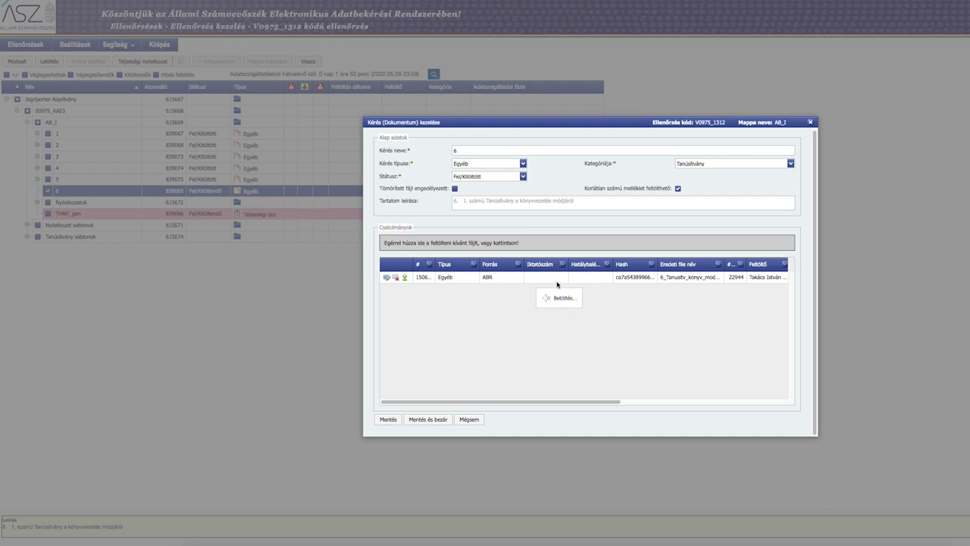
{"action": "left_click", "coordinate": [646, 68]}
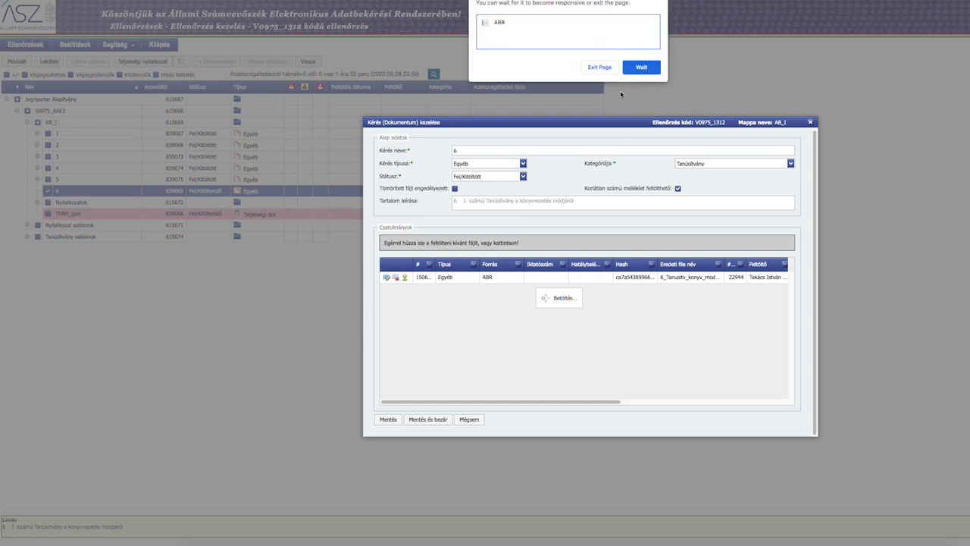
{"action": "left_click", "coordinate": [642, 62]}
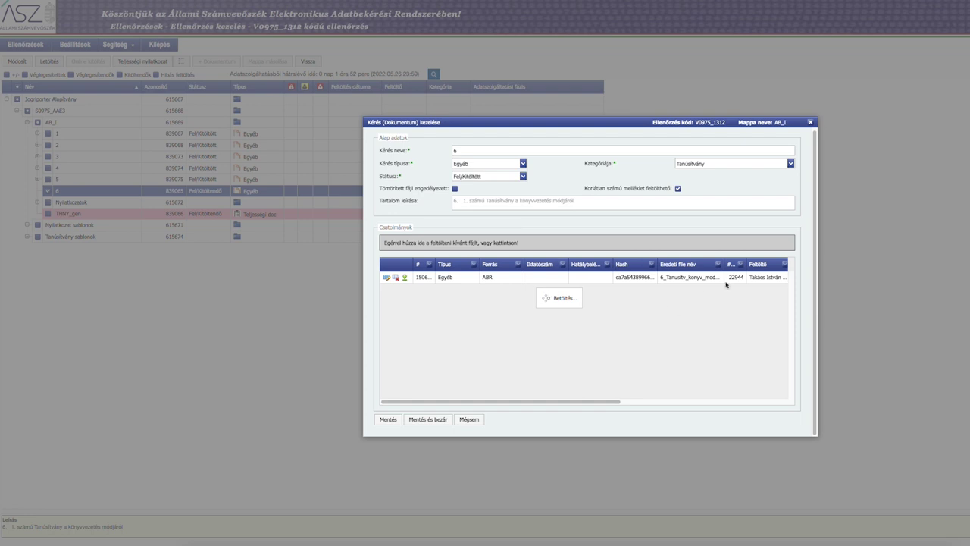
{"action": "left_click", "coordinate": [557, 306]}
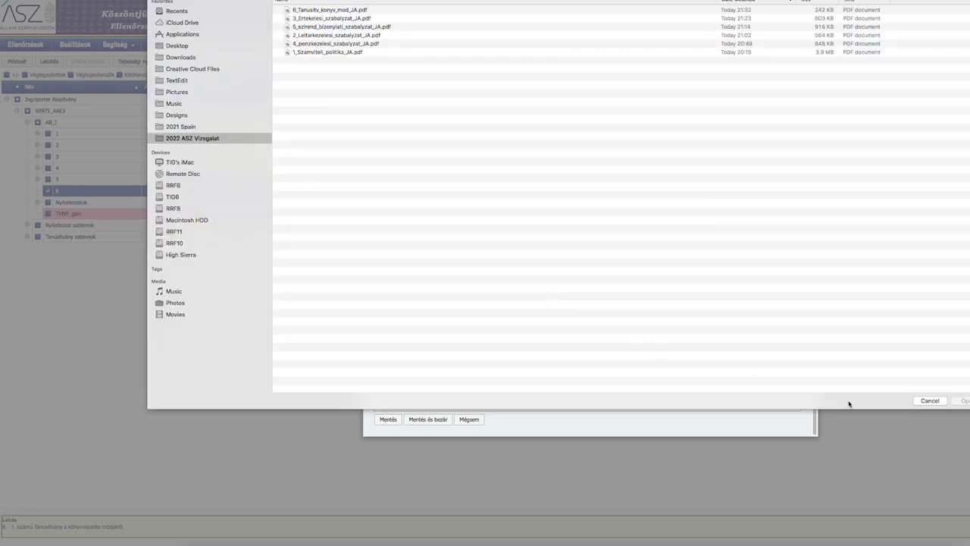
{"action": "left_click", "coordinate": [918, 401]}
{"action": "left_click", "coordinate": [925, 403]}
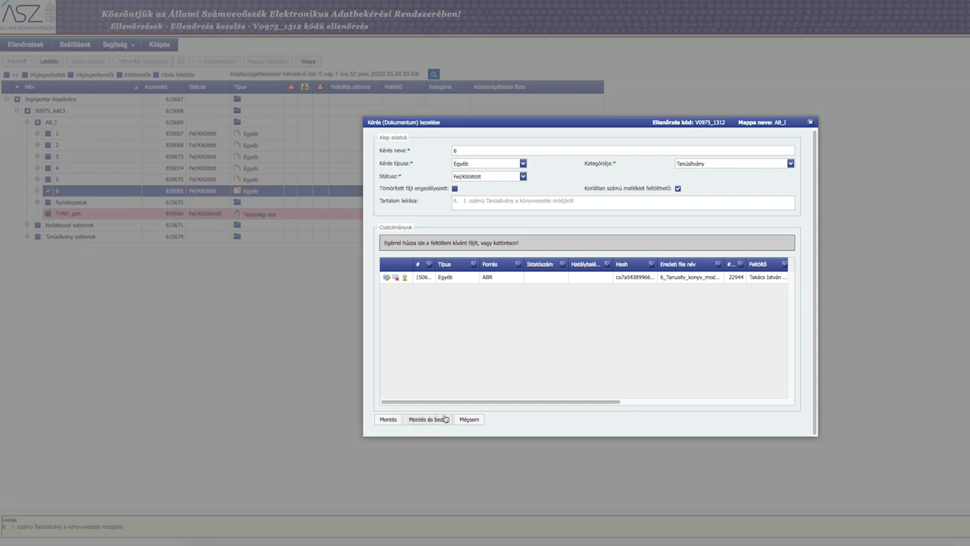
{"action": "left_click", "coordinate": [428, 422]}
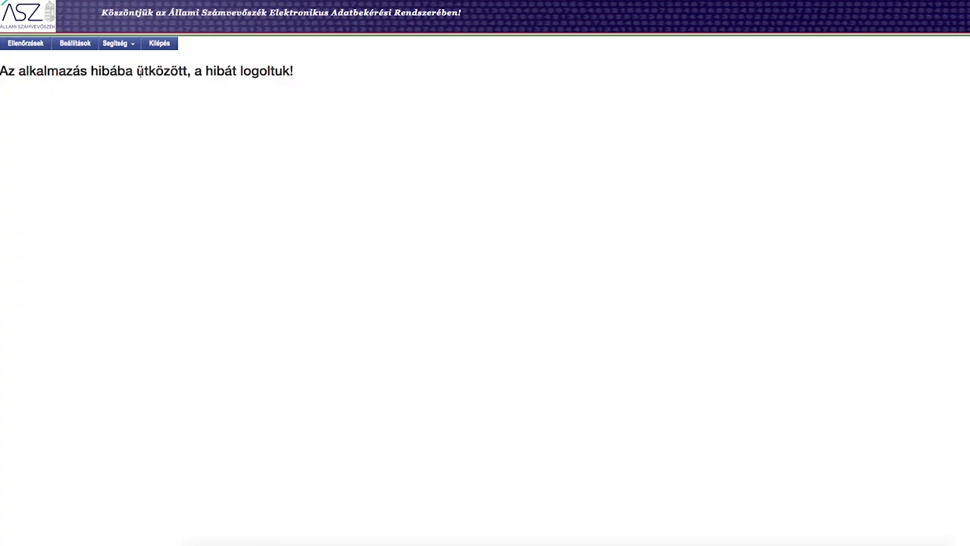
- Reopen audit V0975_1312, try to download the THNY_gen document twice, and dismiss the error messages
{"action": "left_click", "coordinate": [26, 45]}
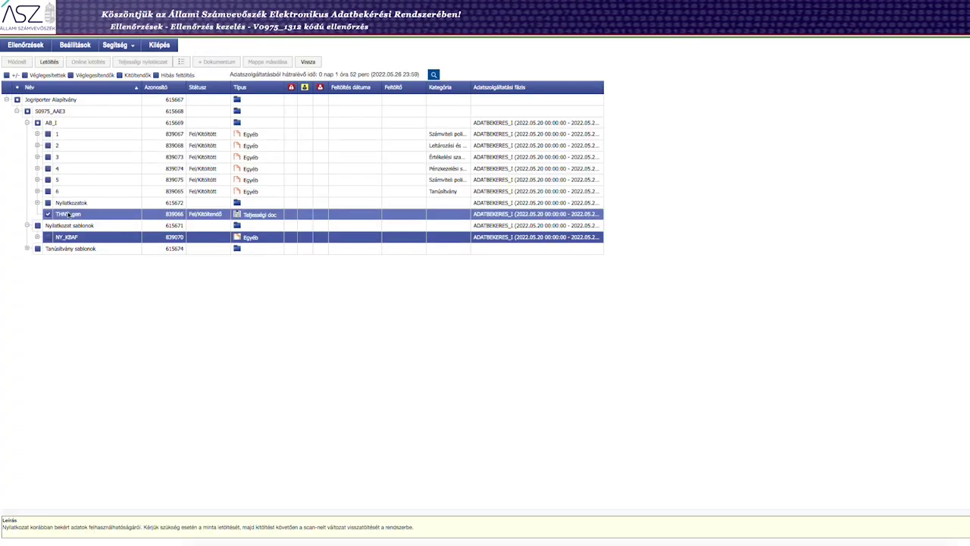
{"action": "left_click", "coordinate": [49, 62]}
{"action": "left_click_drag", "start_coordinate": [477, 3], "coordinate": [644, 4]}
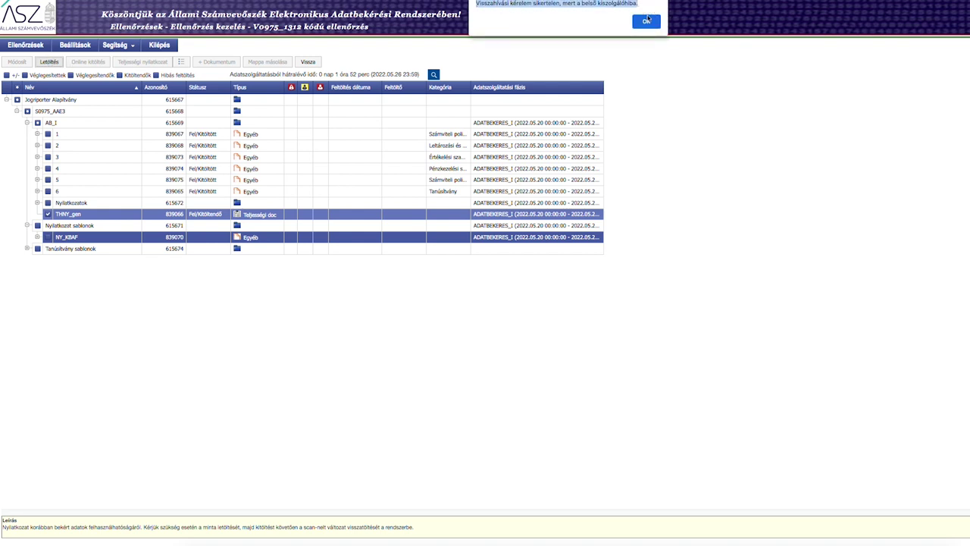
{"action": "scroll", "coordinate": [558, 54], "scroll_direction": "down", "scroll_amount": 3}
{"action": "left_click", "coordinate": [646, 99]}
{"action": "left_click", "coordinate": [49, 63]}
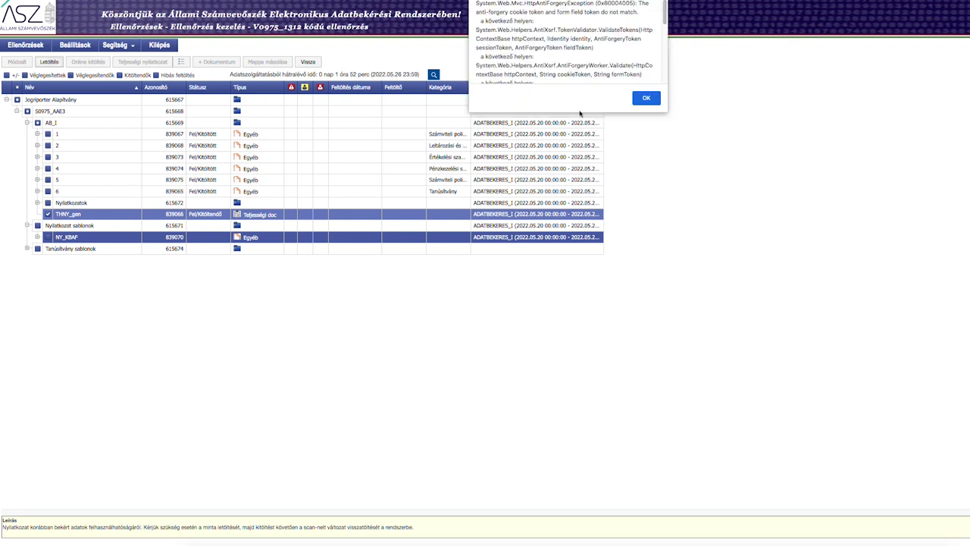
{"action": "key", "text": "Return"}
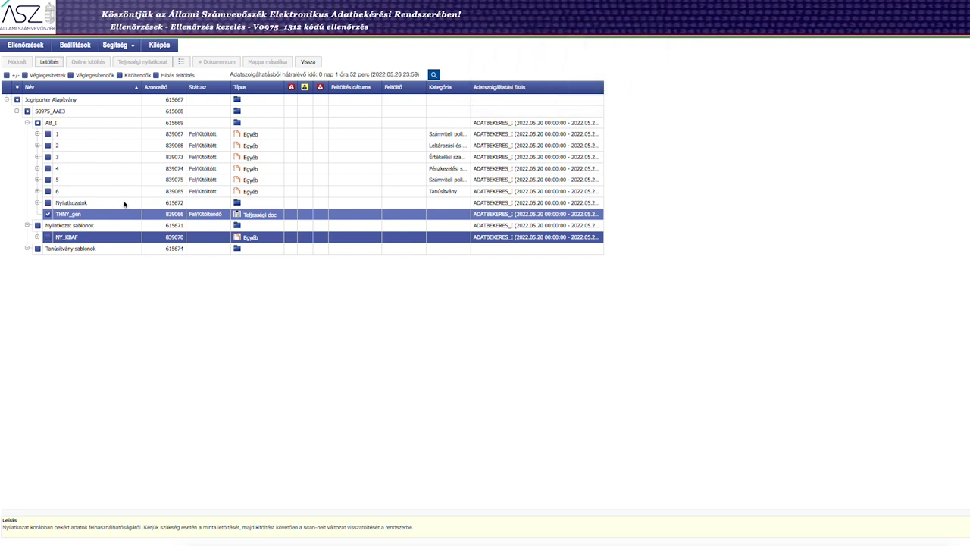
- Select the THNY_gen row alone, retry its download and dismiss the error messages
{"action": "left_click", "coordinate": [75, 215]}
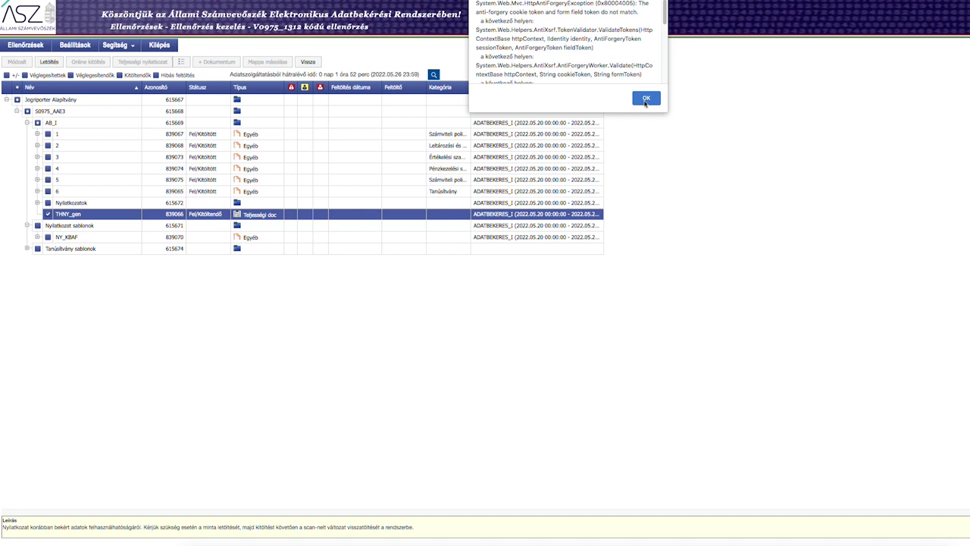
{"action": "left_click", "coordinate": [645, 99]}
{"action": "left_click", "coordinate": [47, 62]}
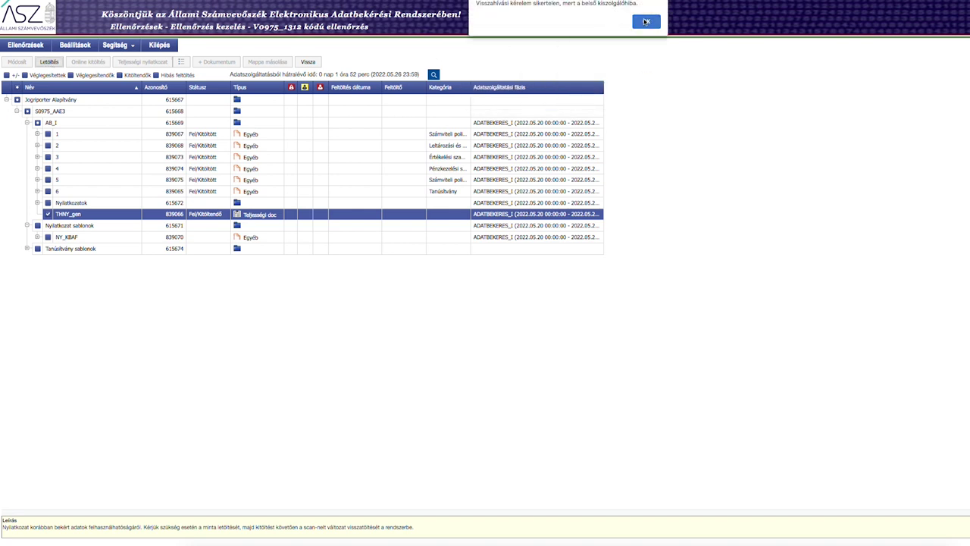
{"action": "left_click", "coordinate": [646, 22]}
{"action": "left_click", "coordinate": [644, 99]}
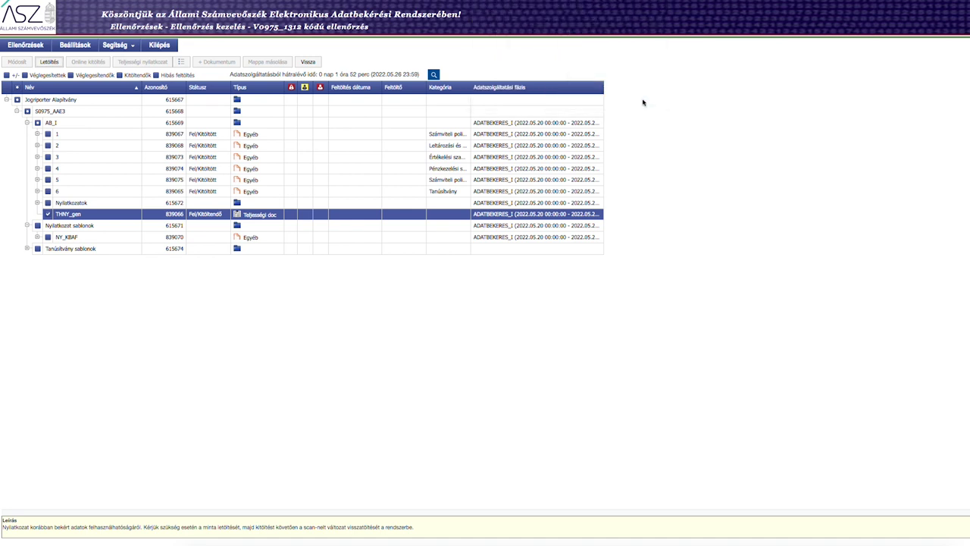
- Clear the browser's cached images and files for all time, and retry downloading THNY_gen in the audit
{"action": "left_click", "coordinate": [34, 0]}
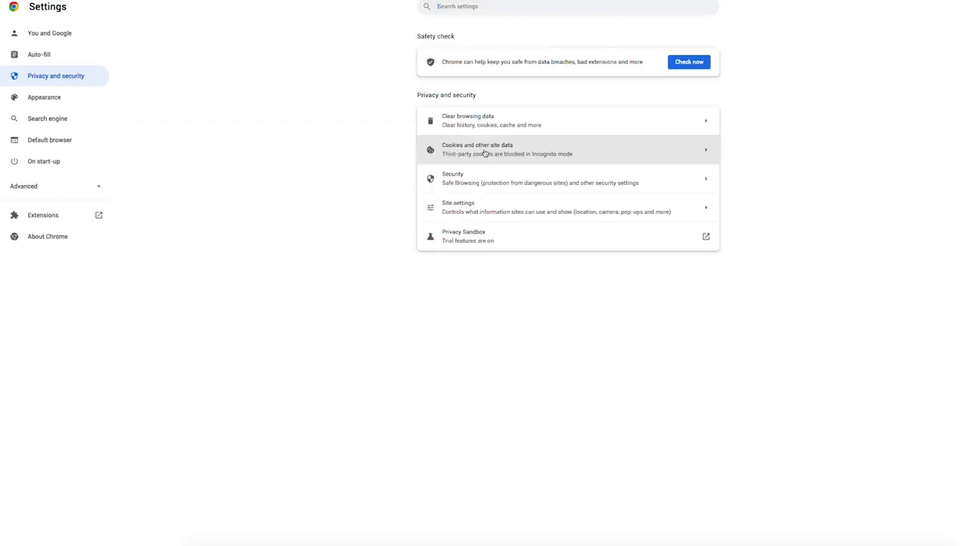
{"action": "left_click", "coordinate": [482, 125]}
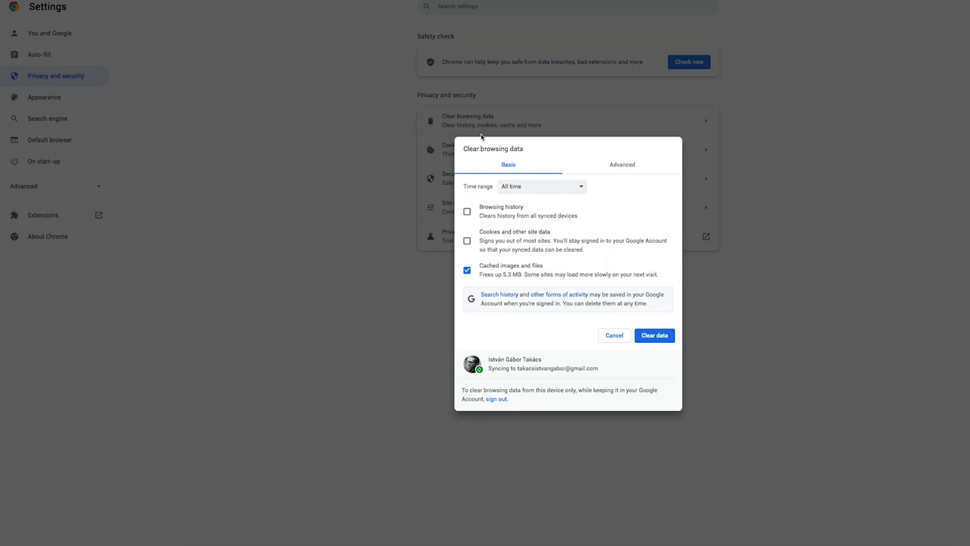
{"action": "left_click", "coordinate": [664, 335]}
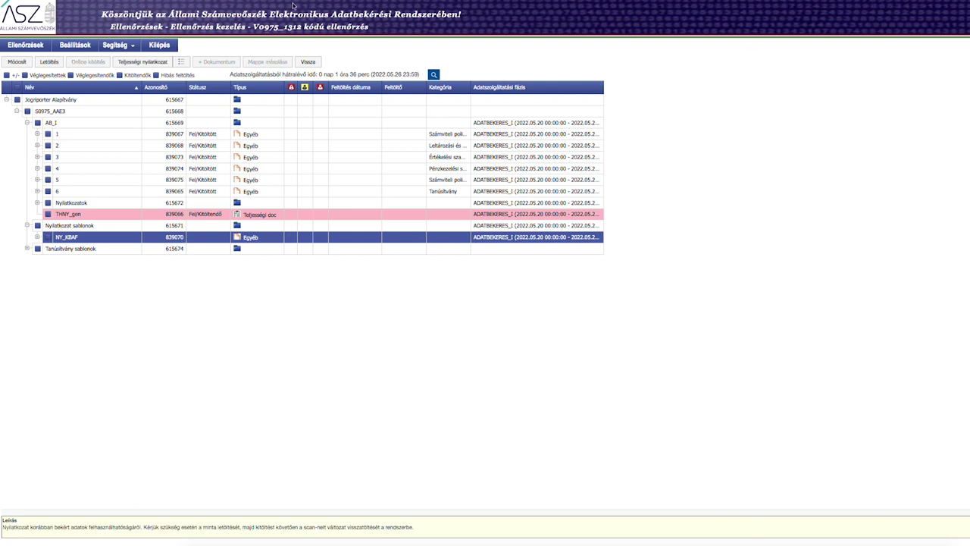
{"action": "left_click", "coordinate": [67, 215]}
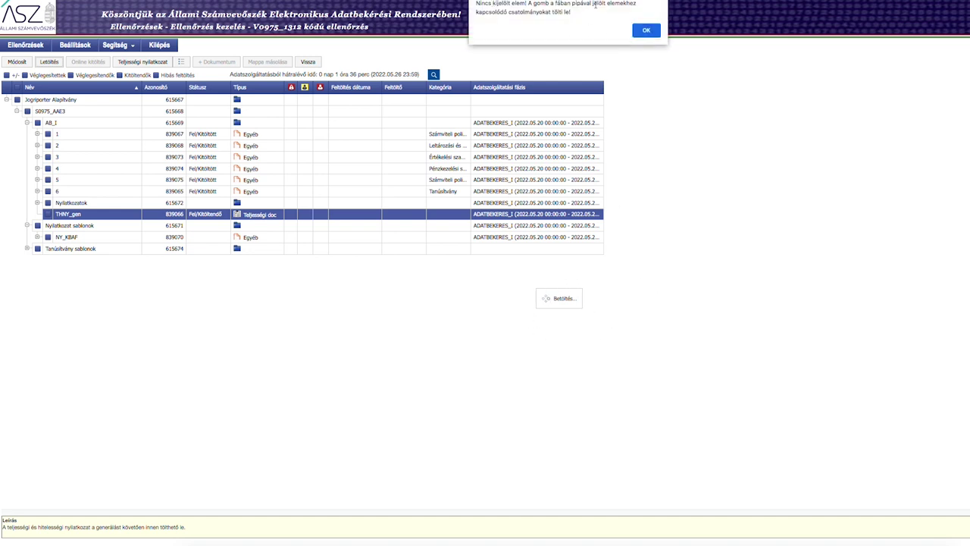
{"action": "left_click", "coordinate": [642, 31]}
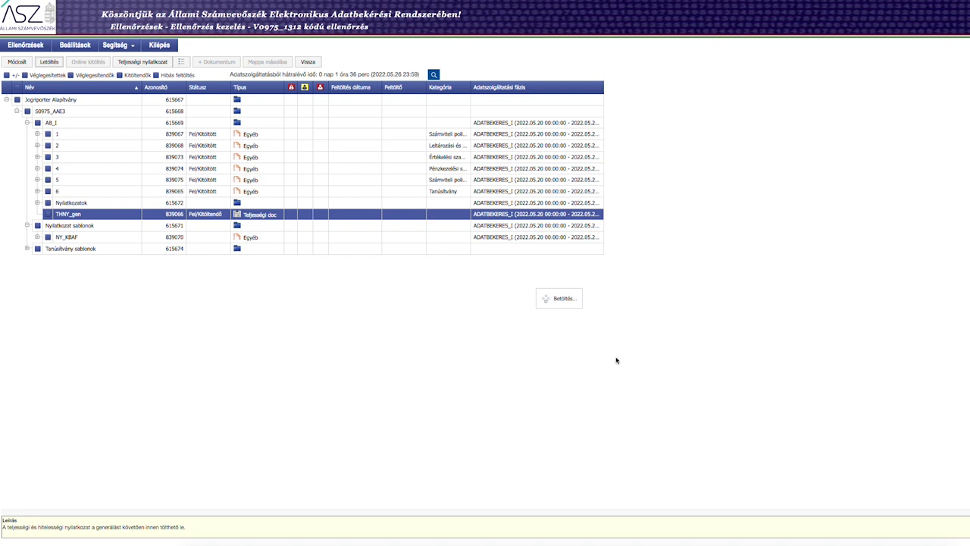
- Check in the audit guide how the teljességi és hitelességi nyilatkozat has to be generated, completed and uploaded
{"action": "left_click", "coordinate": [876, 543]}
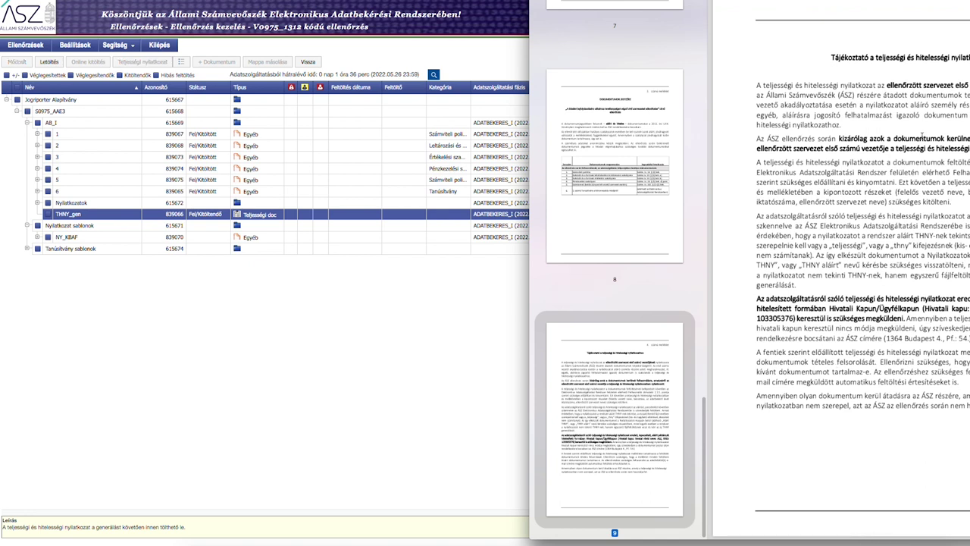
{"action": "scroll", "coordinate": [839, 176], "scroll_direction": "up", "scroll_amount": 4}
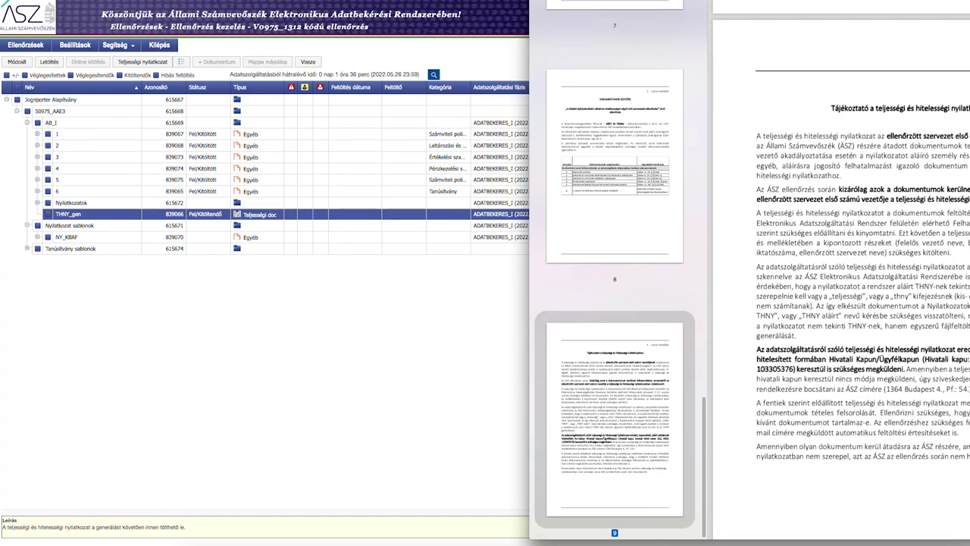
{"action": "scroll", "coordinate": [841, 288], "scroll_direction": "down", "scroll_amount": 1}
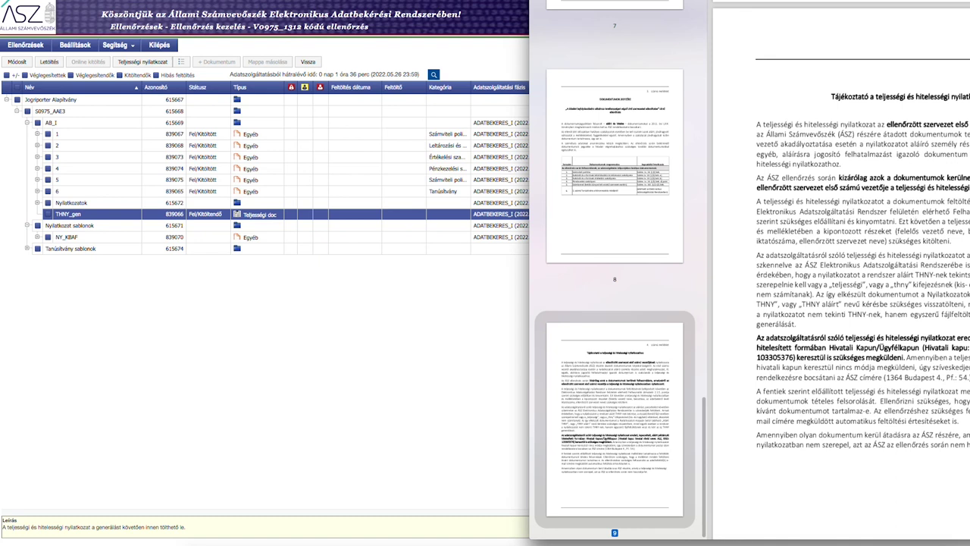
{"action": "left_click_drag", "start_coordinate": [951, 212], "coordinate": [969, 213]}
{"action": "scroll", "coordinate": [814, 290], "scroll_direction": "up", "scroll_amount": 8}
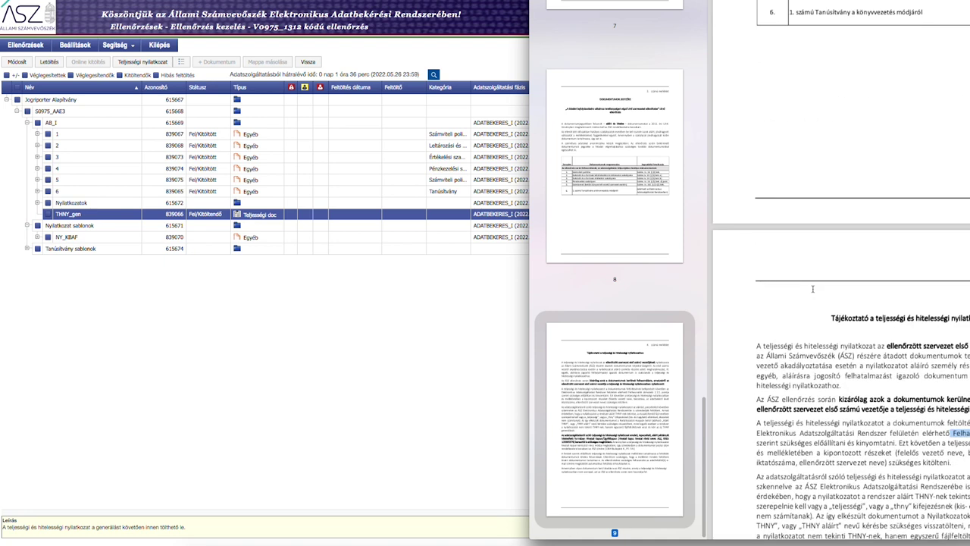
{"action": "scroll", "coordinate": [813, 290], "scroll_direction": "up", "scroll_amount": 10}
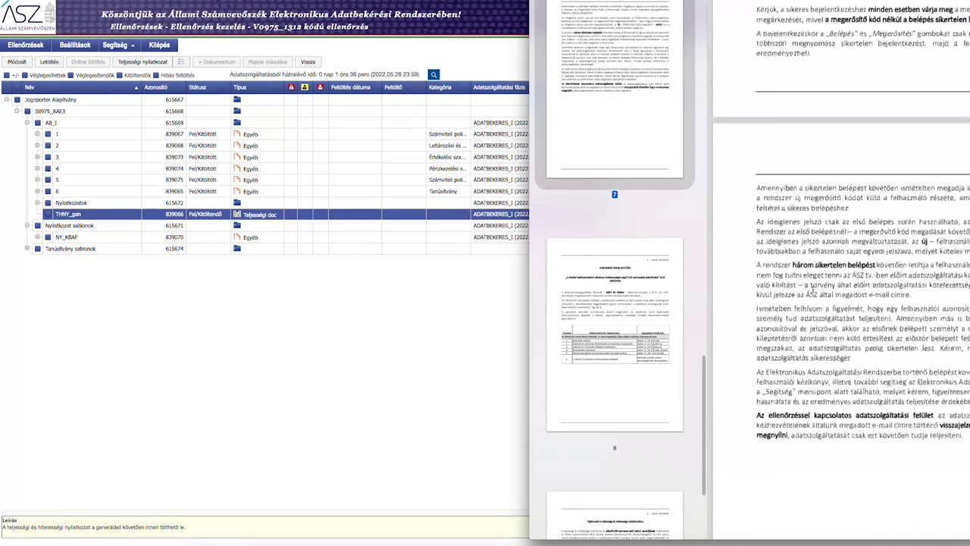
{"action": "scroll", "coordinate": [813, 291], "scroll_direction": "down", "scroll_amount": 10}
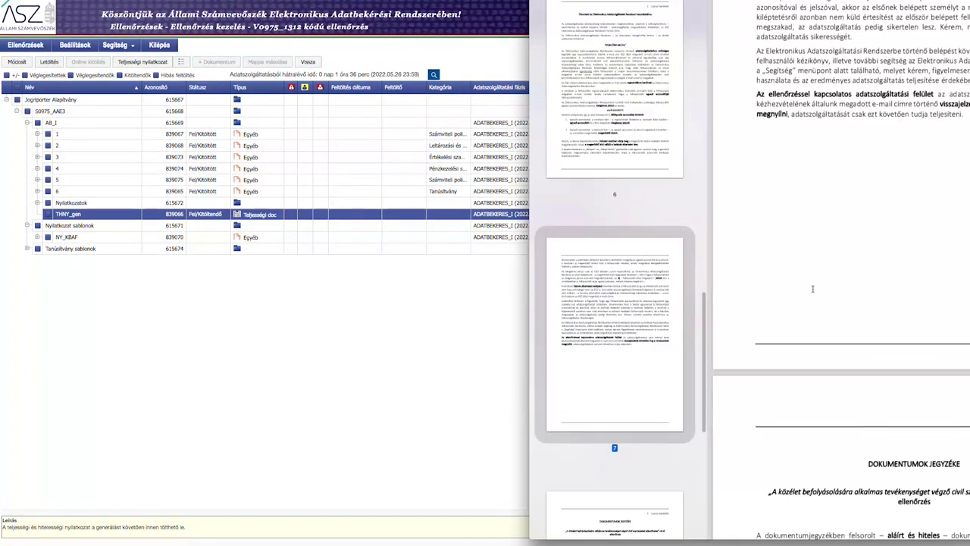
- Return to the data request system, reopen audit V0975_1312 after the application error, and generate the Teljességi nyilatkozat for folder AB_I
{"action": "left_click", "coordinate": [321, 322]}
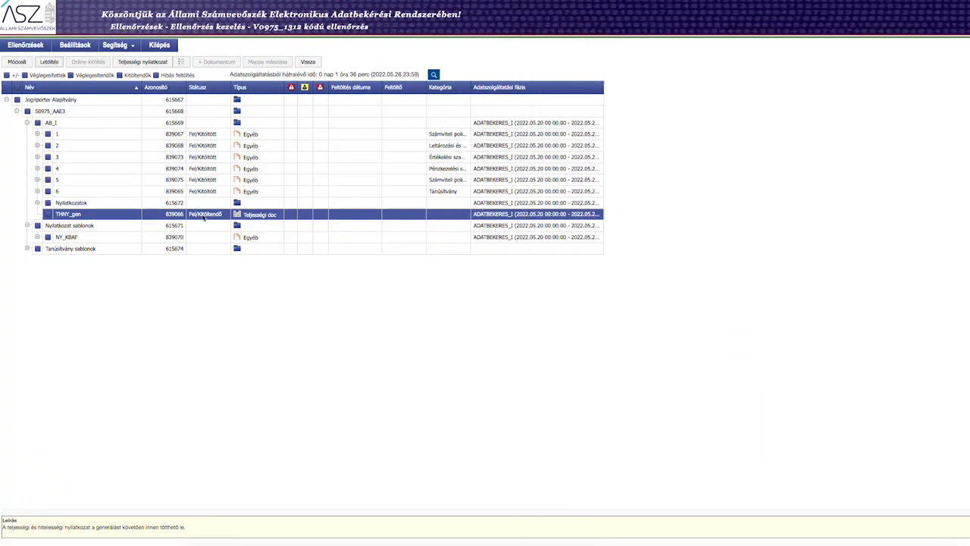
{"action": "left_click", "coordinate": [38, 238]}
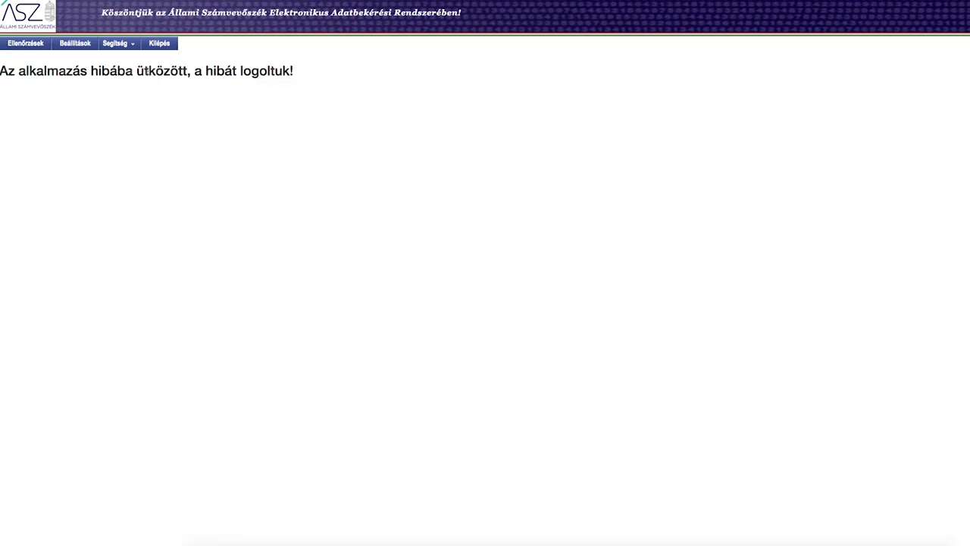
{"action": "left_click", "coordinate": [26, 46]}
{"action": "left_click", "coordinate": [27, 46]}
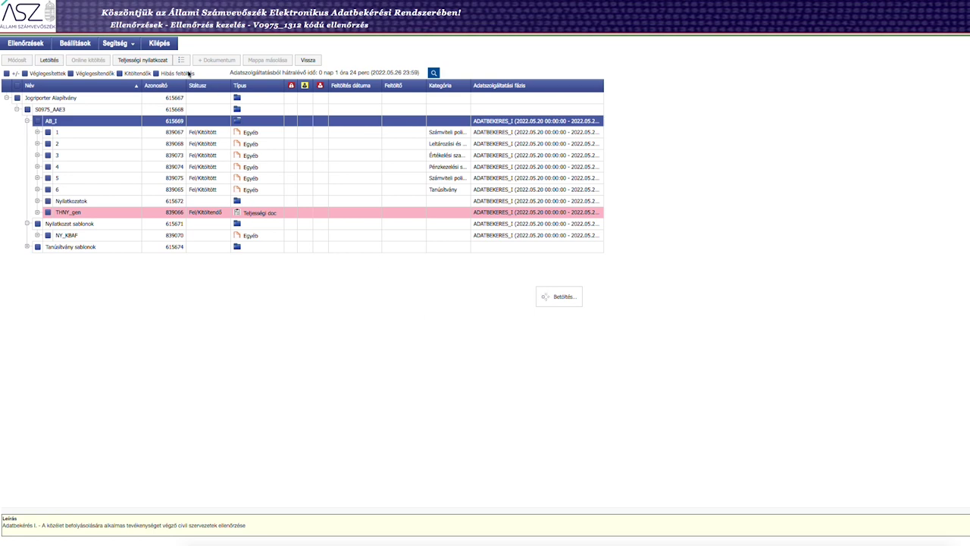
{"action": "left_click", "coordinate": [154, 63]}
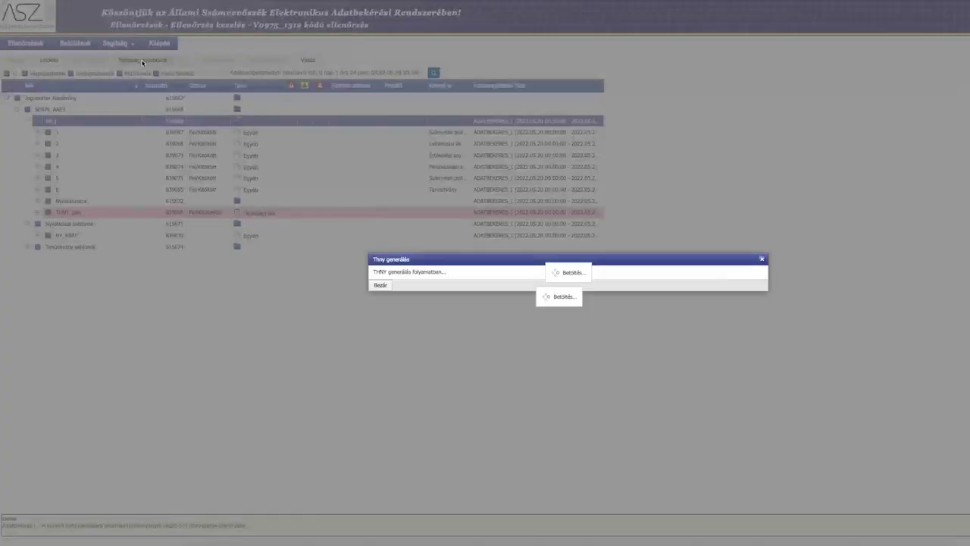